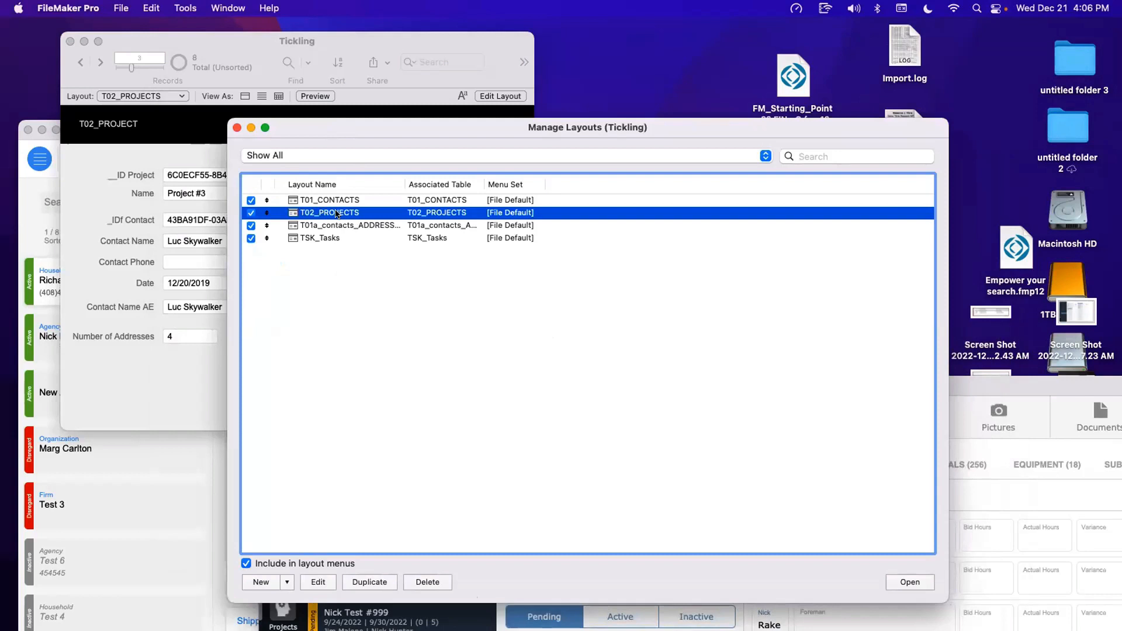
Step: Examine the auto-enter calculation of the Contact Name AE field in the PRJ_Projects table
key("super+shift+d")
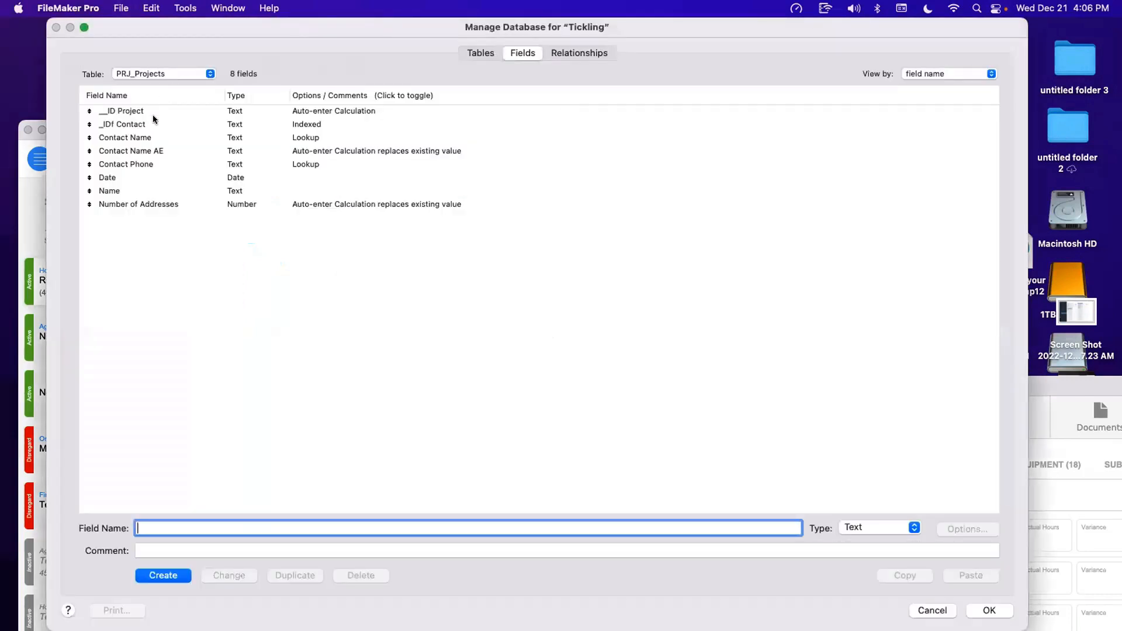
left_click(158, 142)
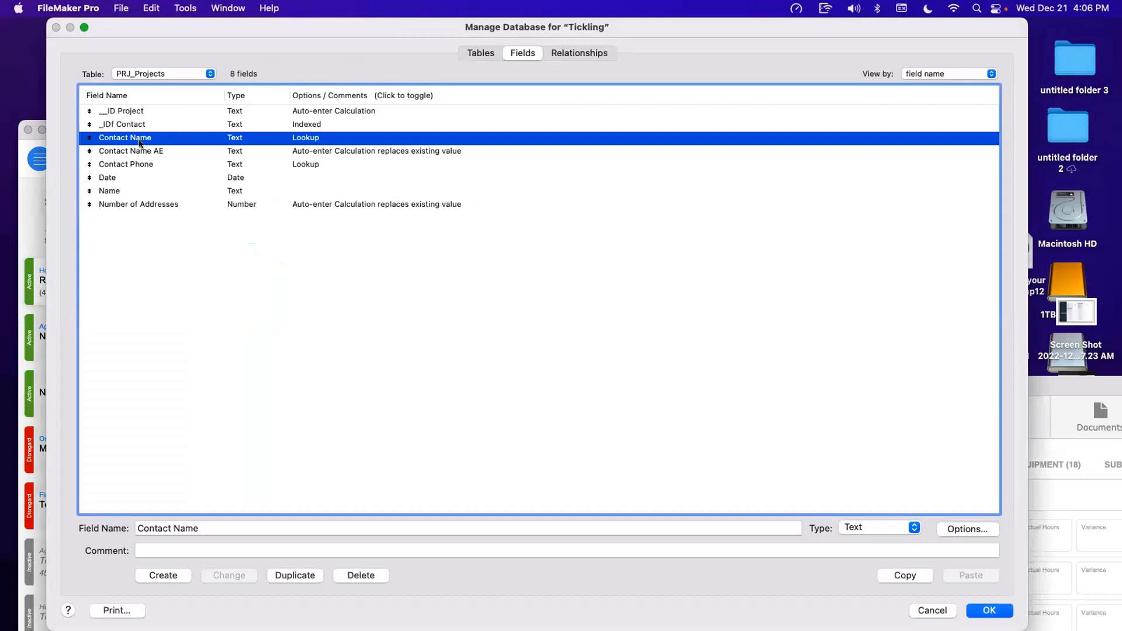
left_click(313, 151)
double_click(313, 153)
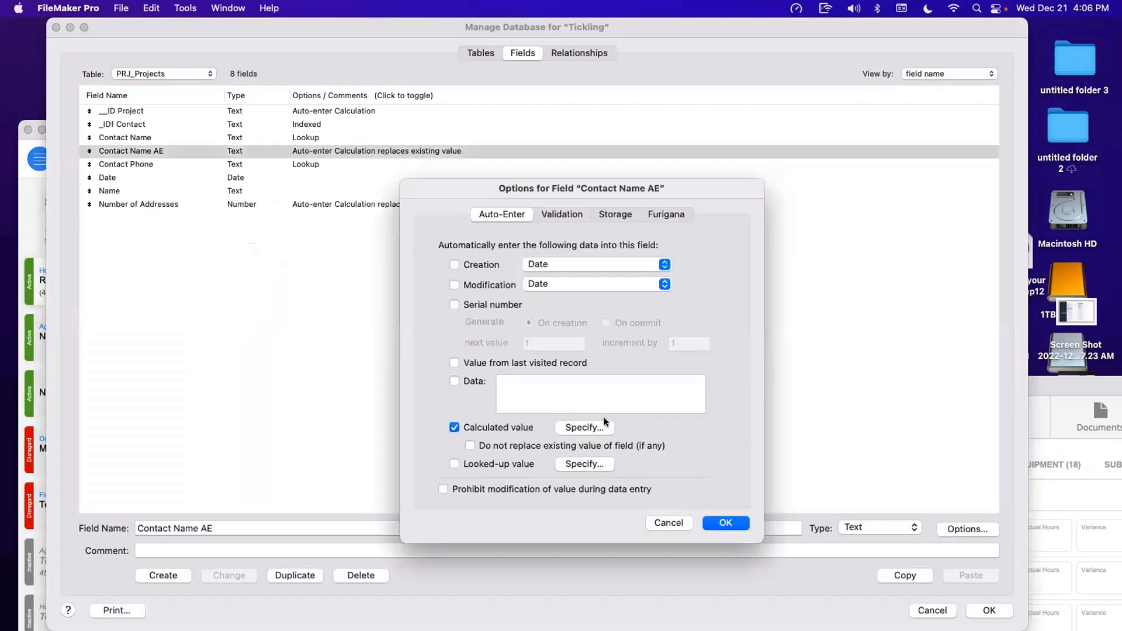
left_click(561, 429)
left_click_drag(480, 224, 416, 189)
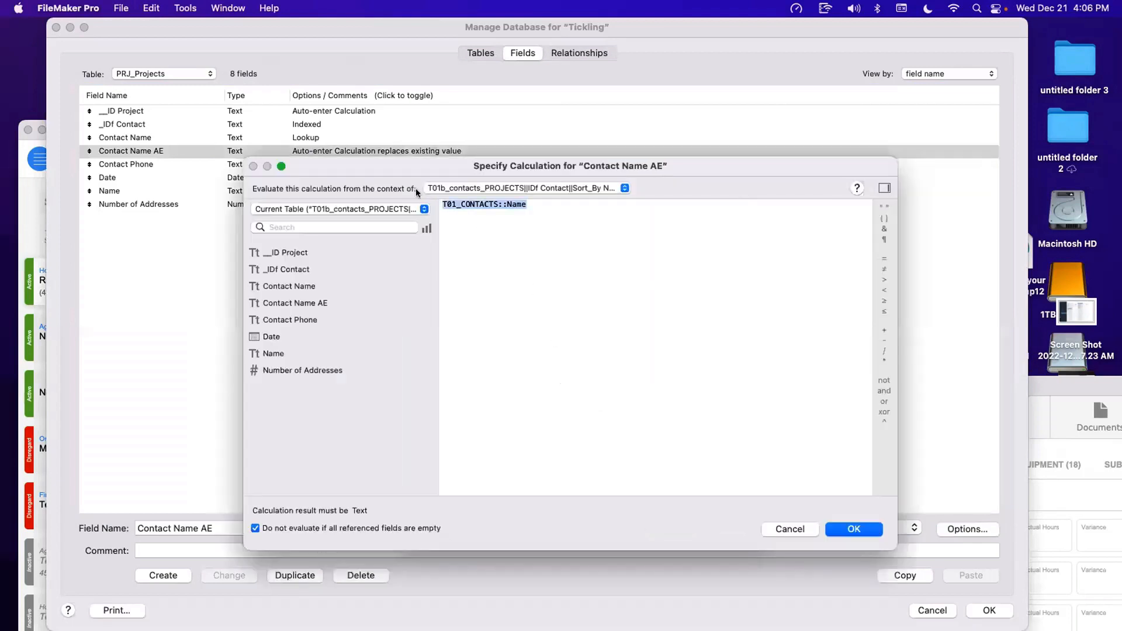
key("Escape")
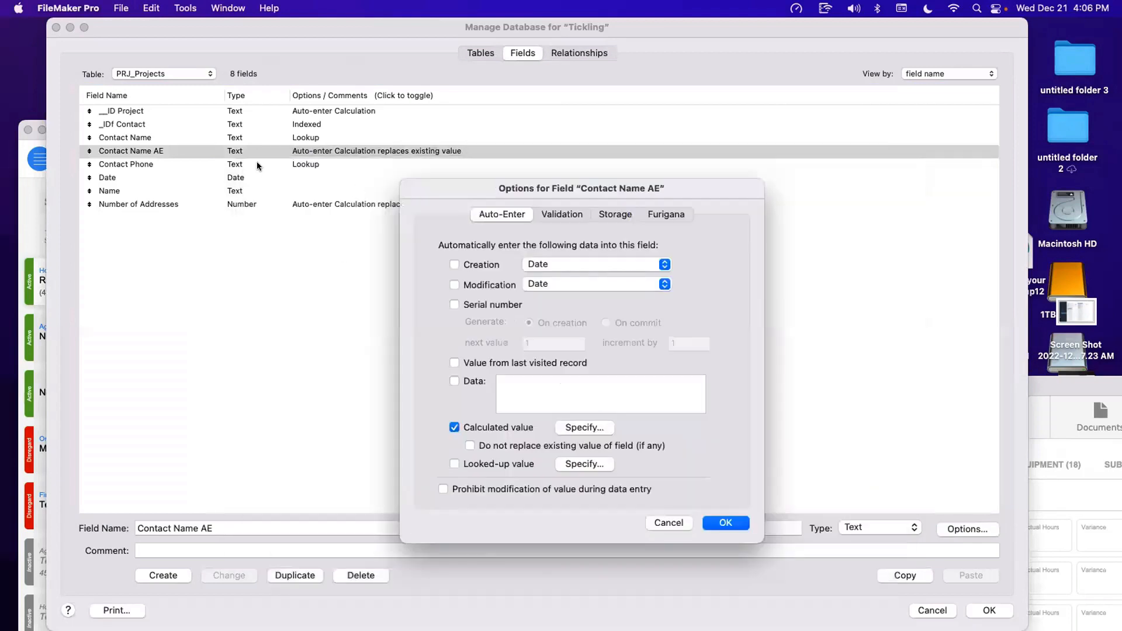
key("Escape")
Step: Review which table occurrences are available as the evaluation context for the Contact Name AE calculation
left_click(278, 137)
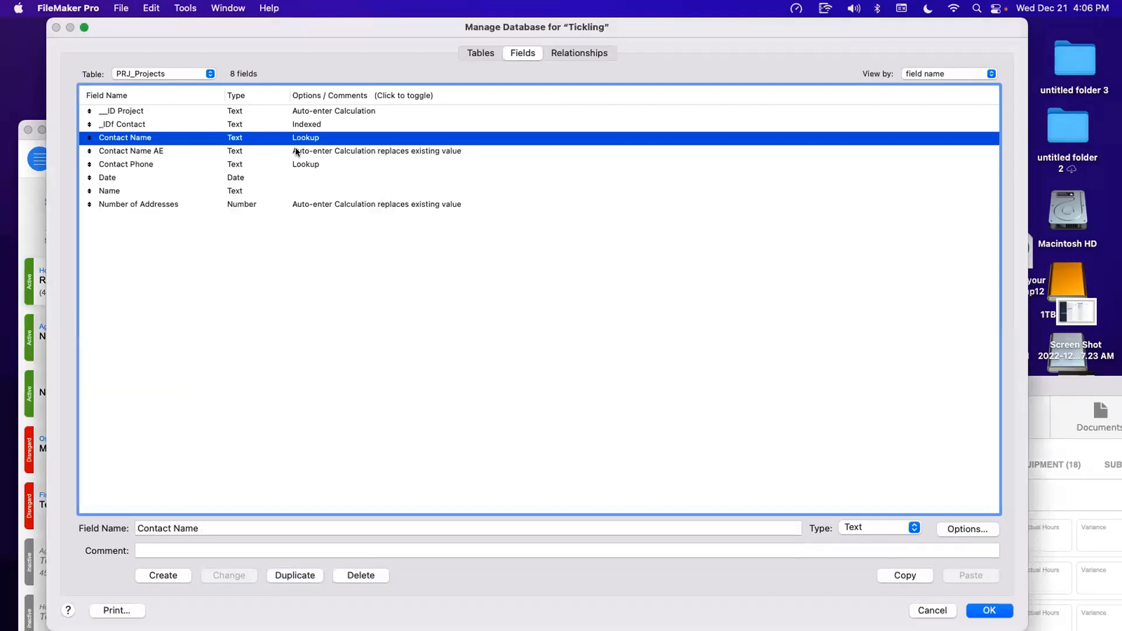
double_click(296, 150)
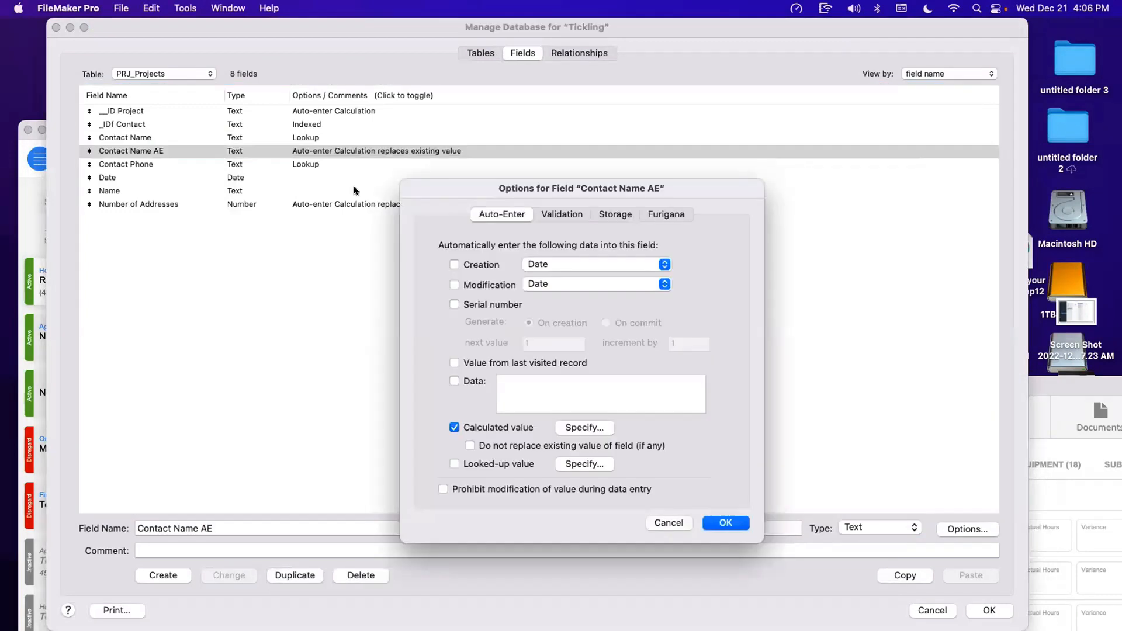
left_click(585, 427)
left_click(523, 188)
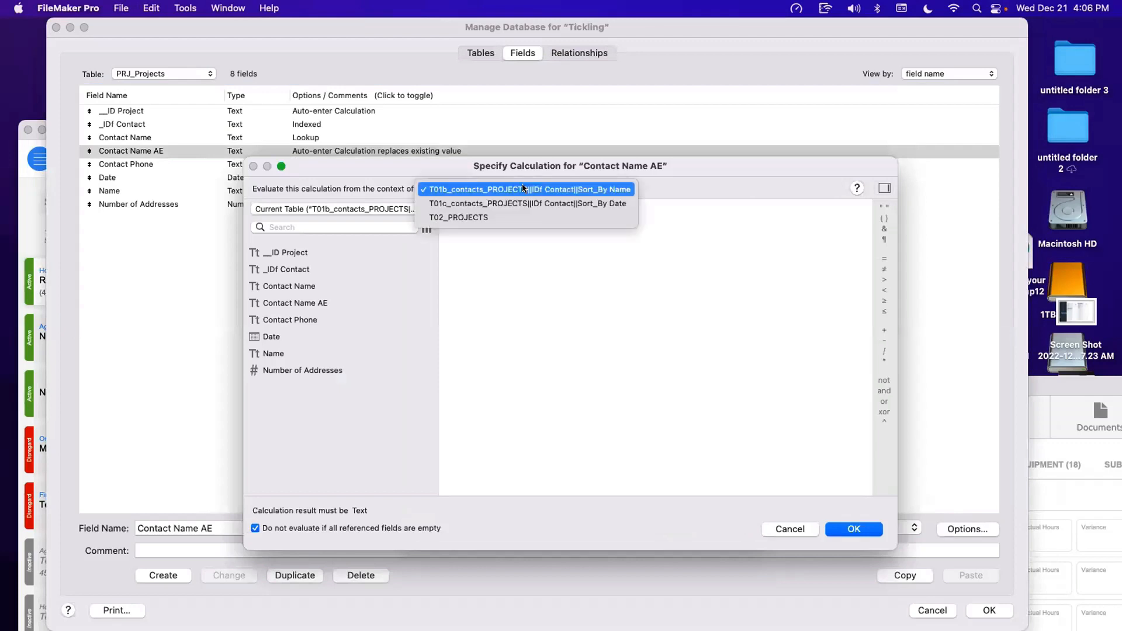
left_click(523, 189)
key("Return")
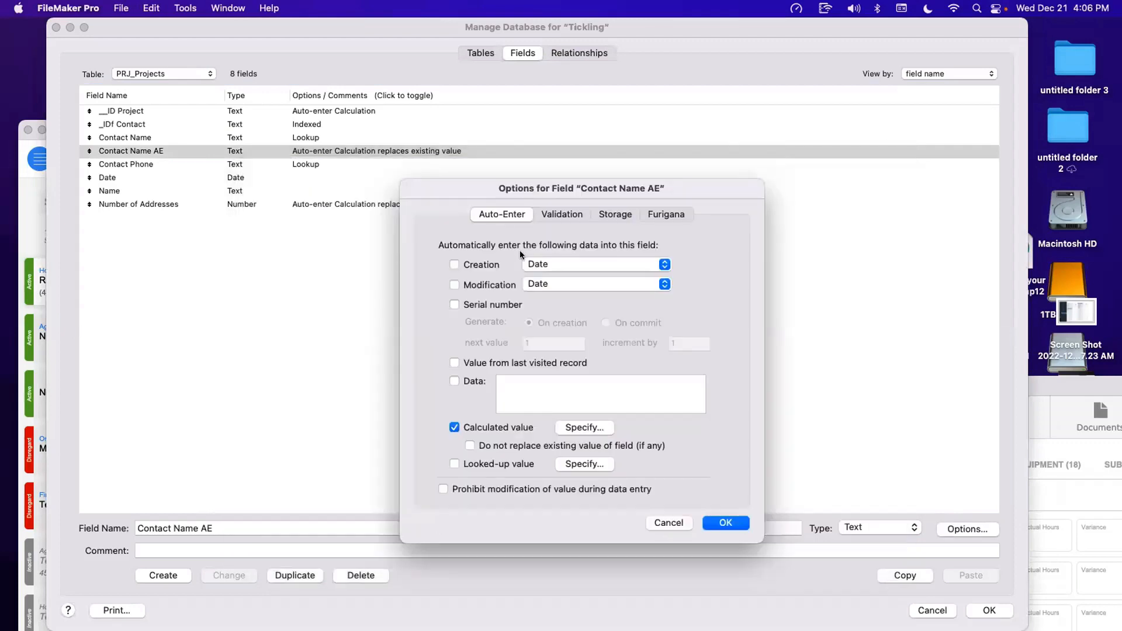
key("Return")
Step: Check the calculated value of Contact Name AE once more and leave the database definition
left_click_drag(318, 28, 363, 36)
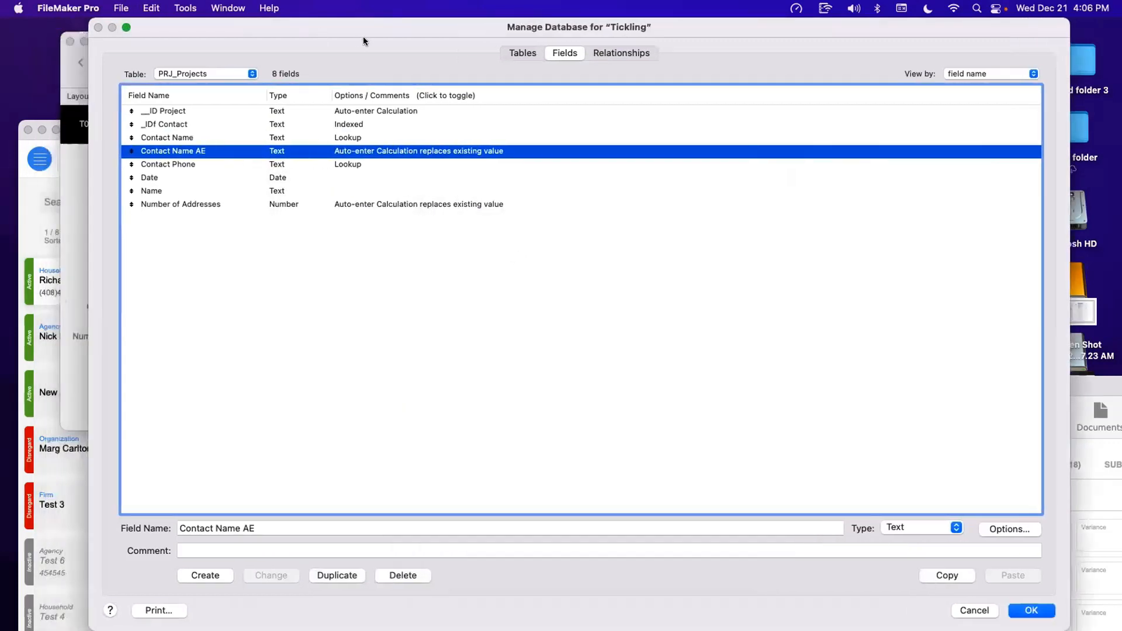
double_click(364, 152)
left_click(585, 428)
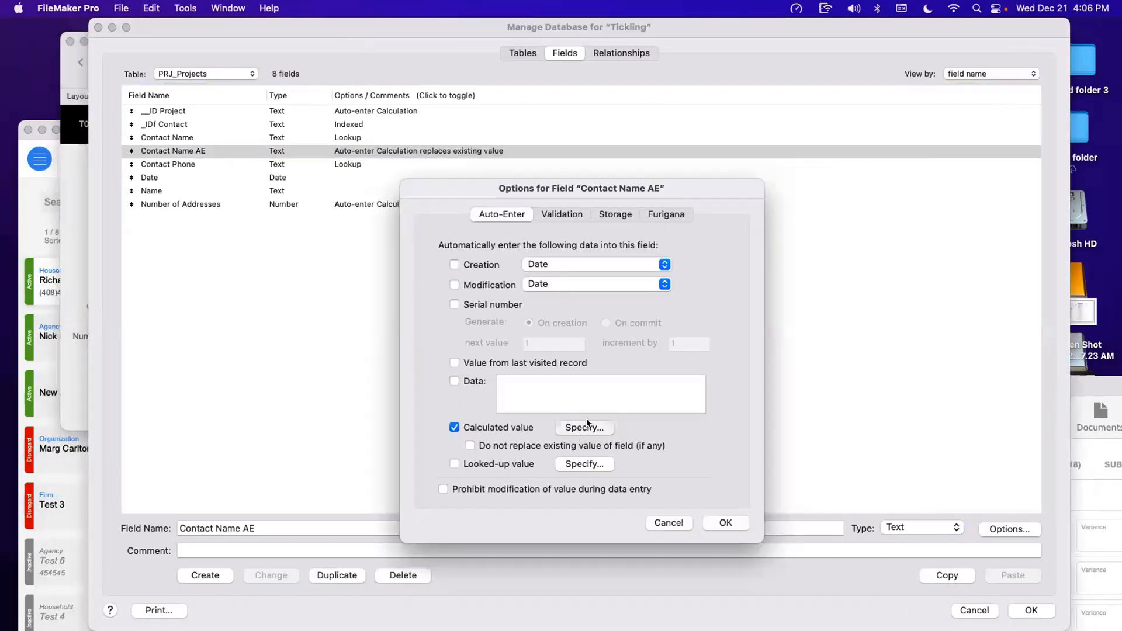
key("Return")
key("Return")
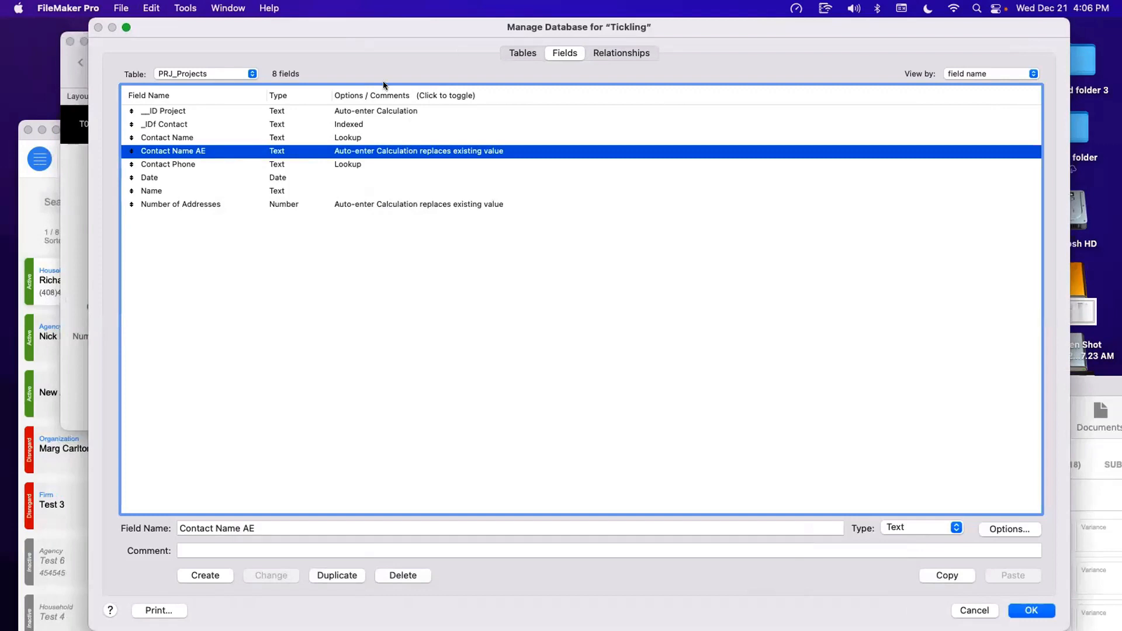
key("Escape")
Step: Add a PRJ_Projects table occurrence from the current file to the relationships graph
left_click_drag(373, 130, 480, 111)
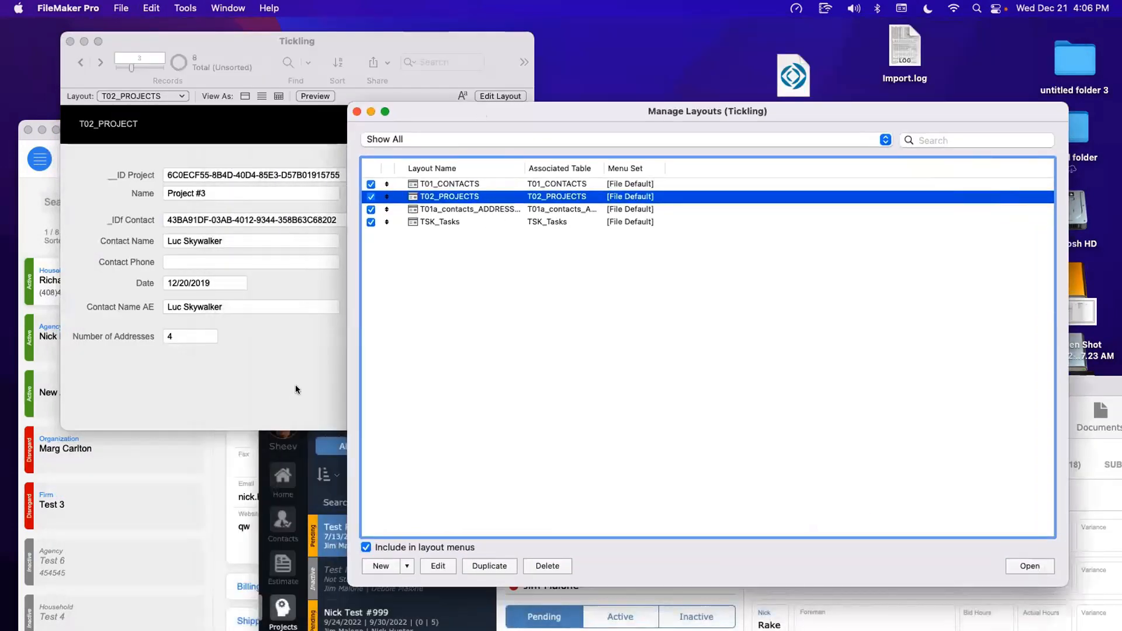
left_click(464, 390)
key("shift+super+d")
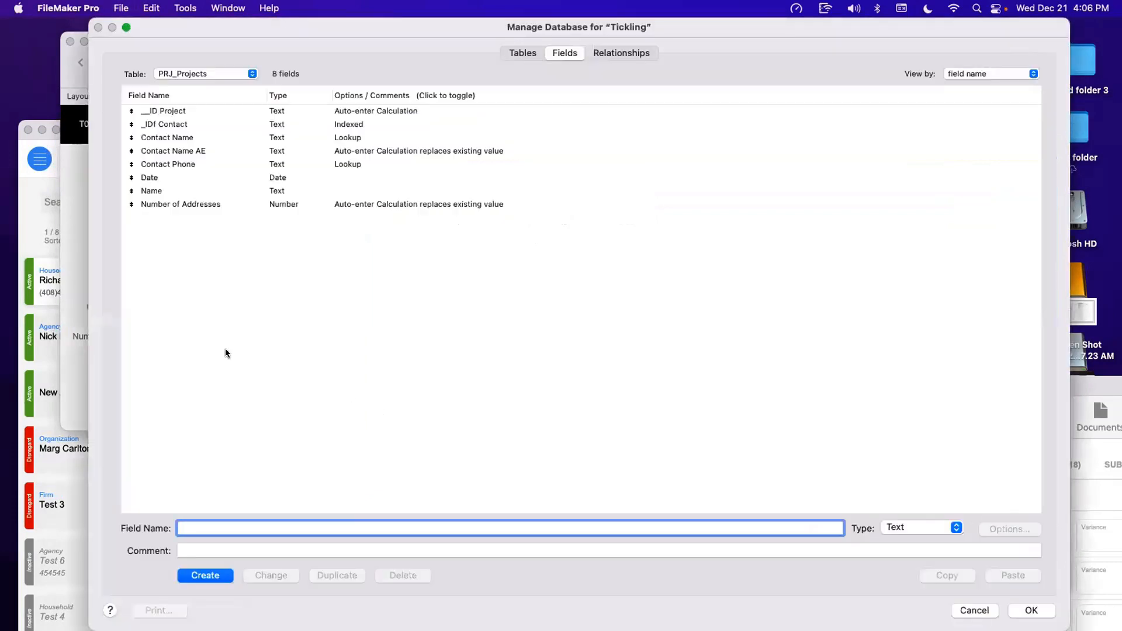
left_click(623, 53)
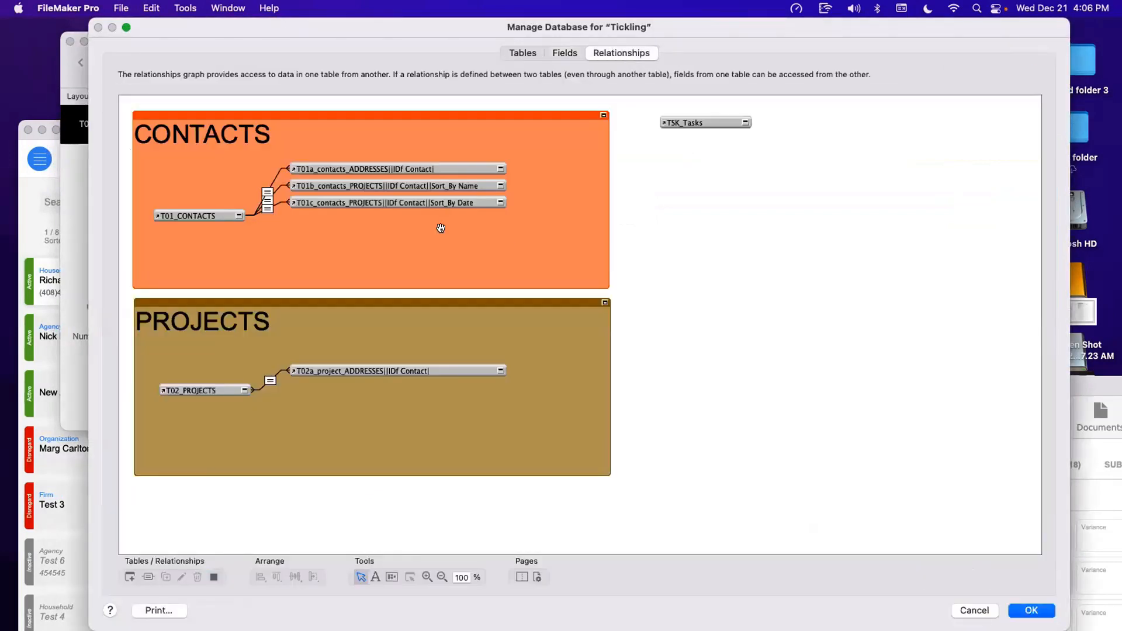
left_click(130, 577)
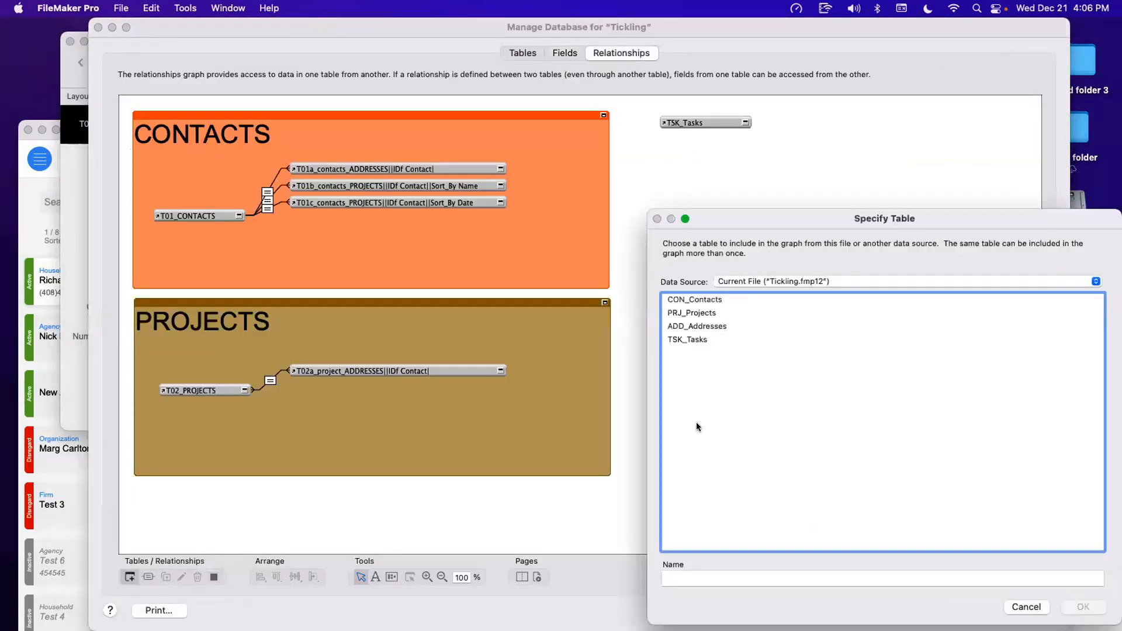
left_click(696, 318)
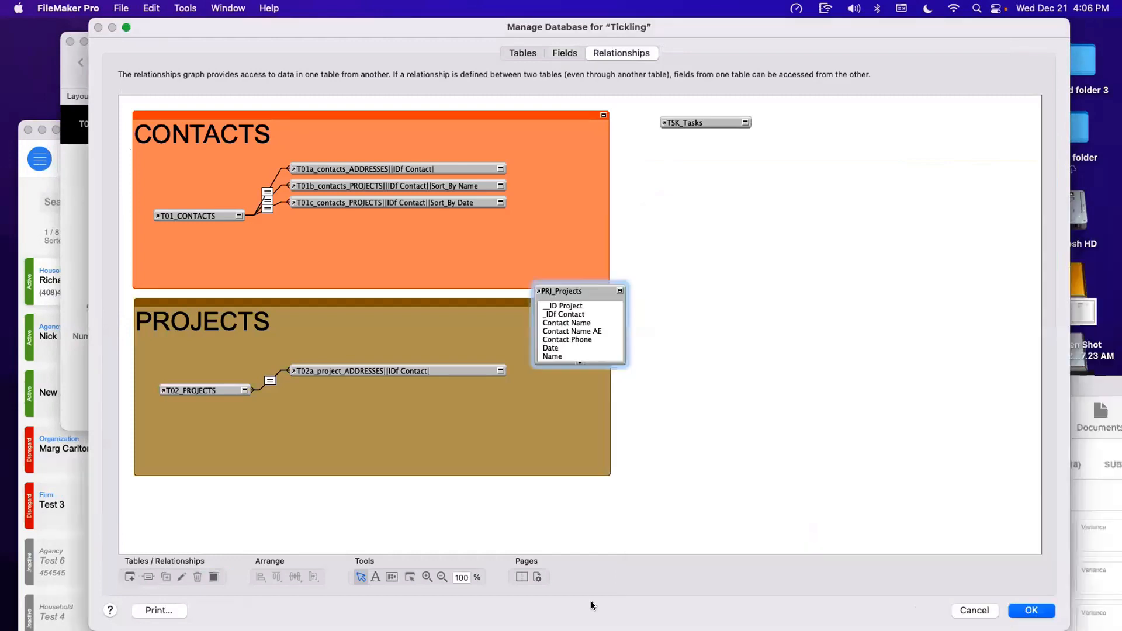
left_click(1085, 607)
Step: Place the PRJ_Projects occurrence, collapsed to its title, directly below TSK_Tasks and save the database changes
left_click_drag(581, 288, 708, 141)
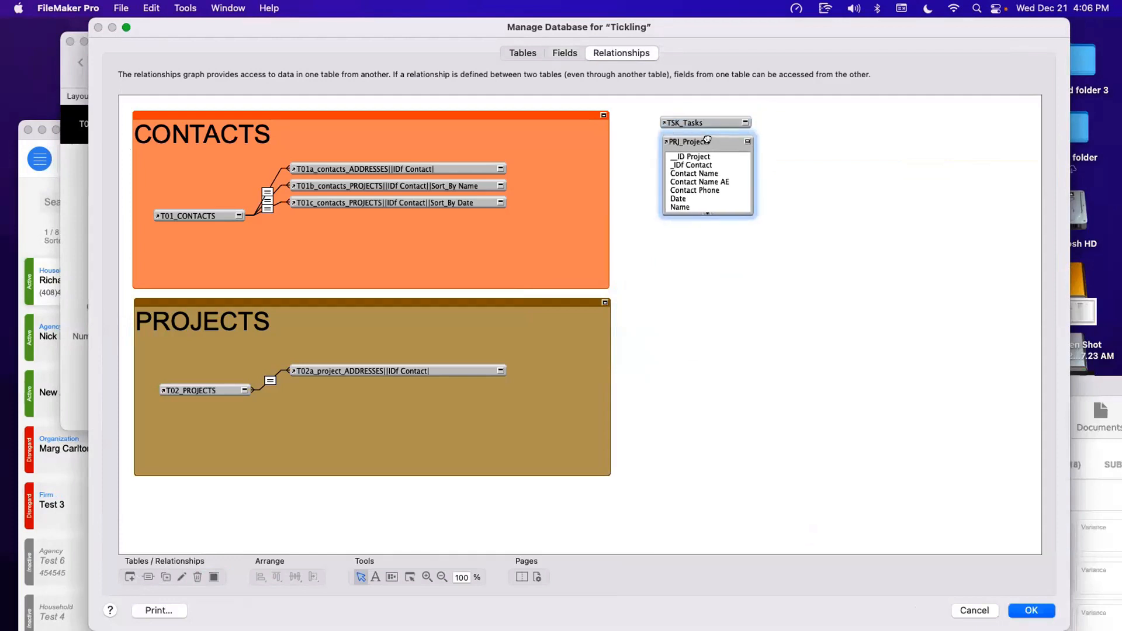
left_click(747, 142)
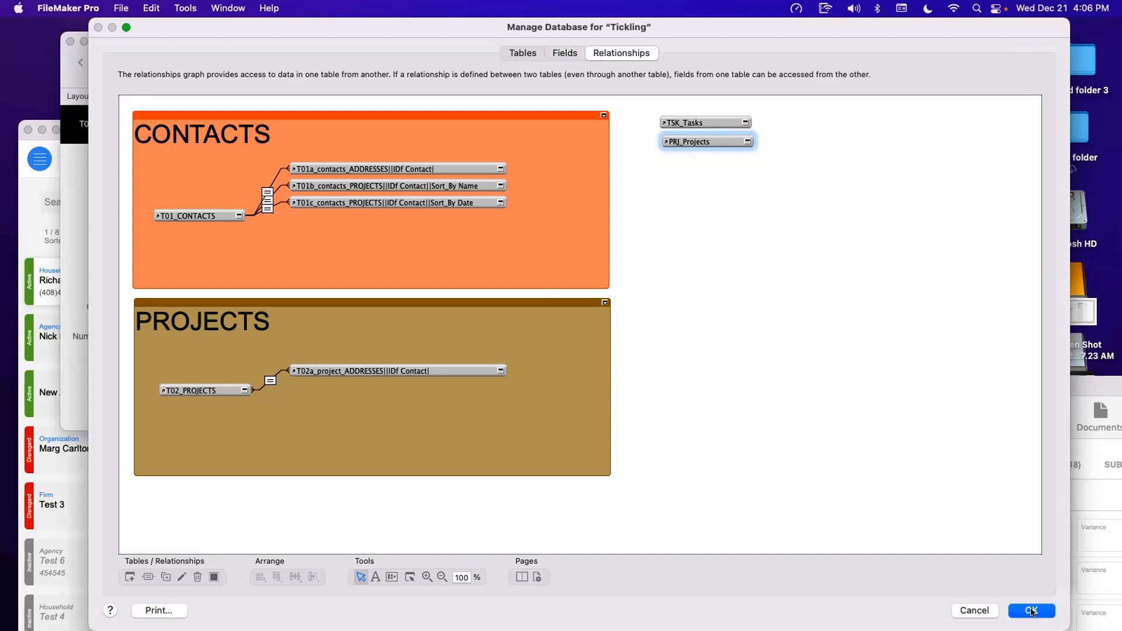
double_click(710, 140)
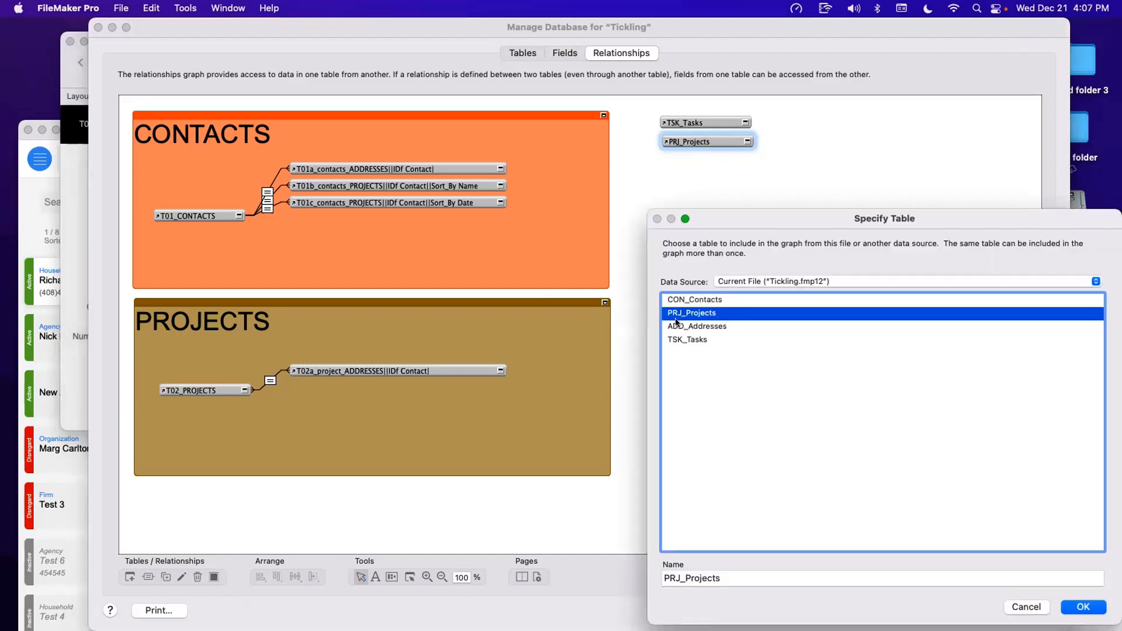
key("Escape")
left_click(1031, 611)
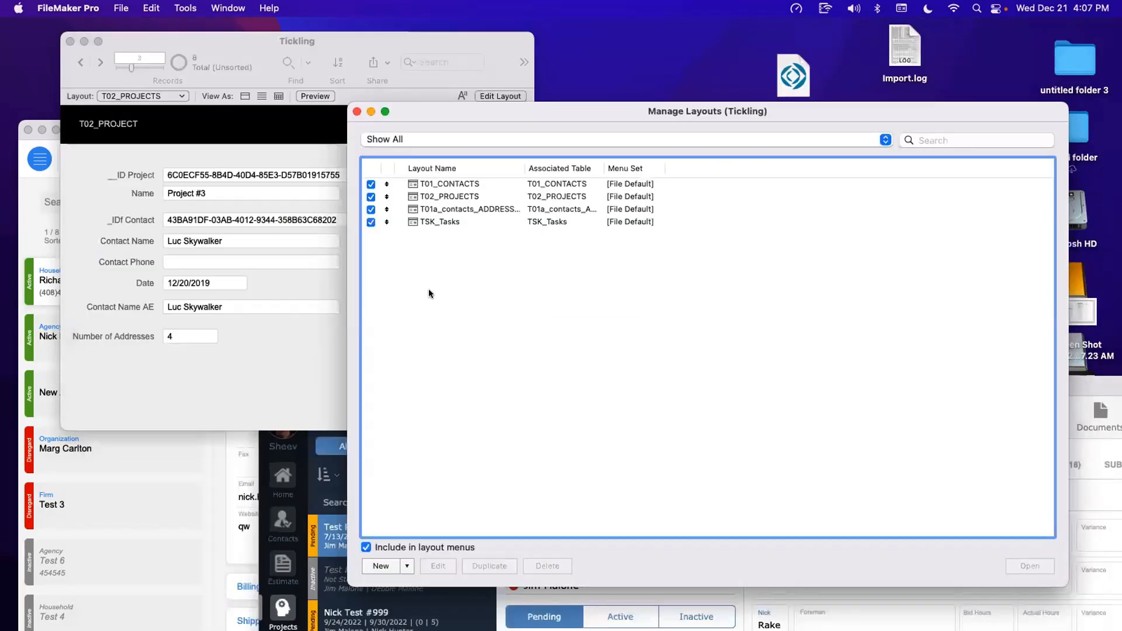
Step: Create a computer layout of the Table type named PRJ_Projects that shows records from PRJ_Projects
left_click(381, 566)
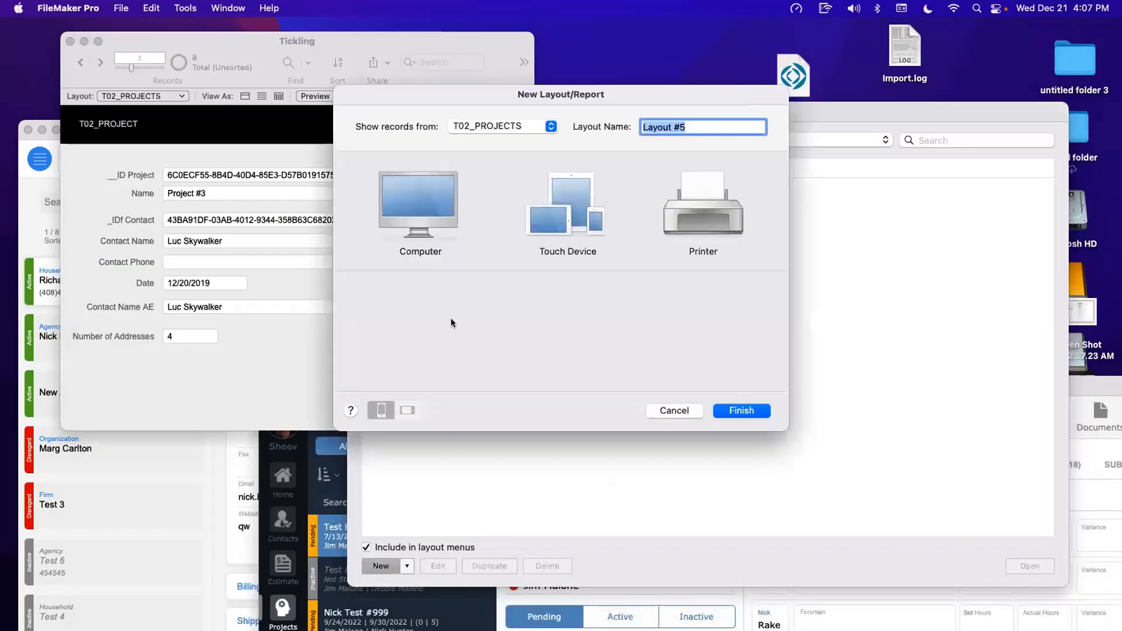
left_click(501, 126)
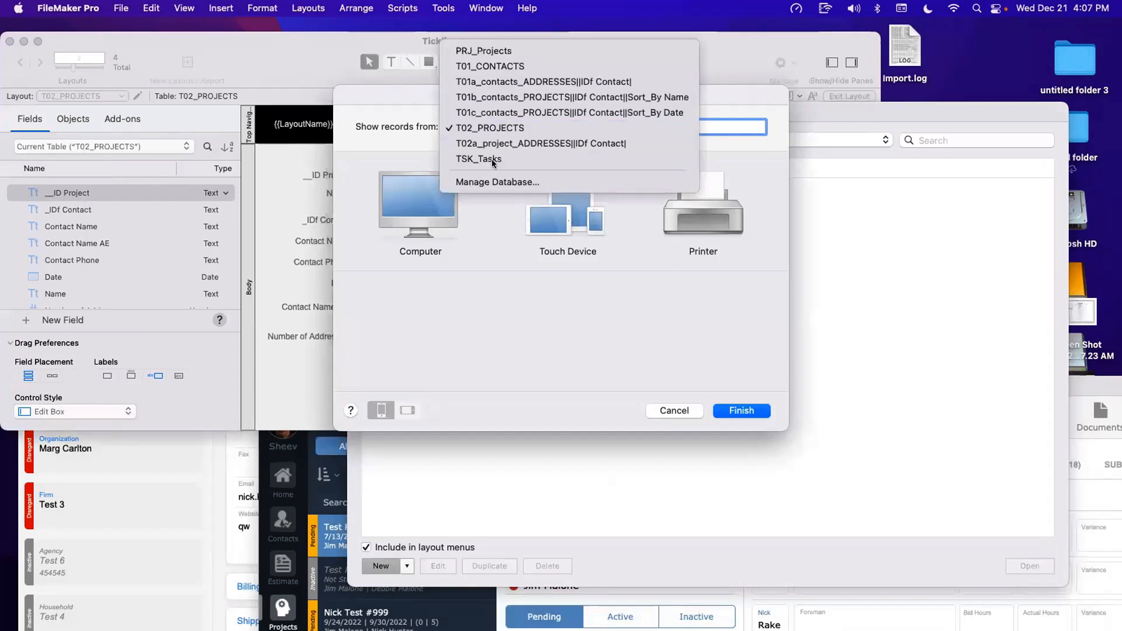
left_click(502, 51)
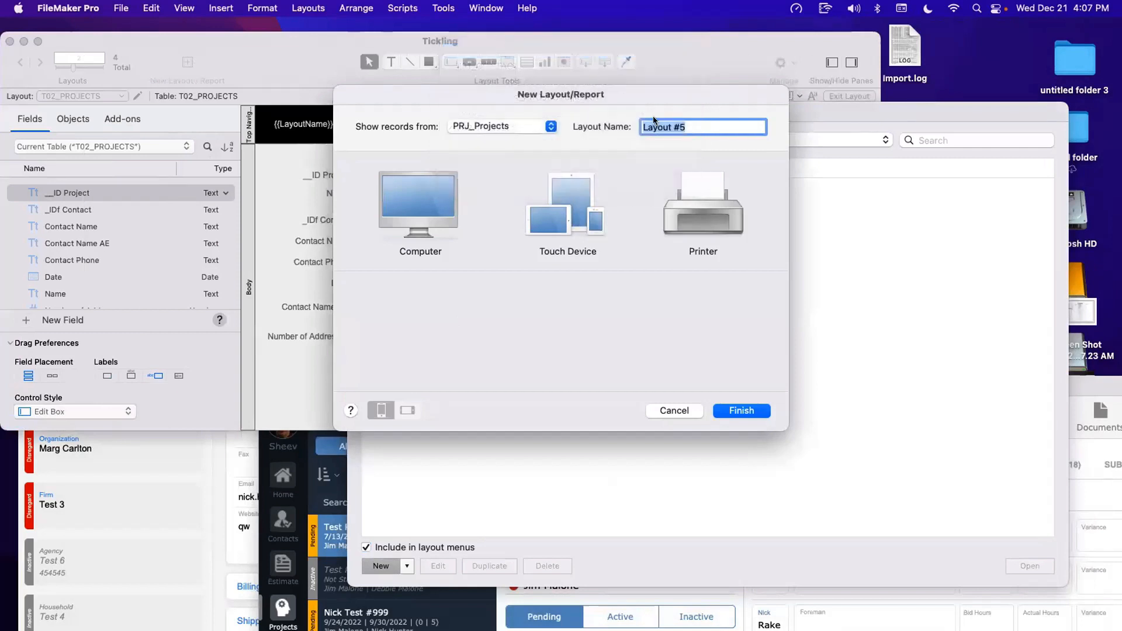
type("PRJ_")
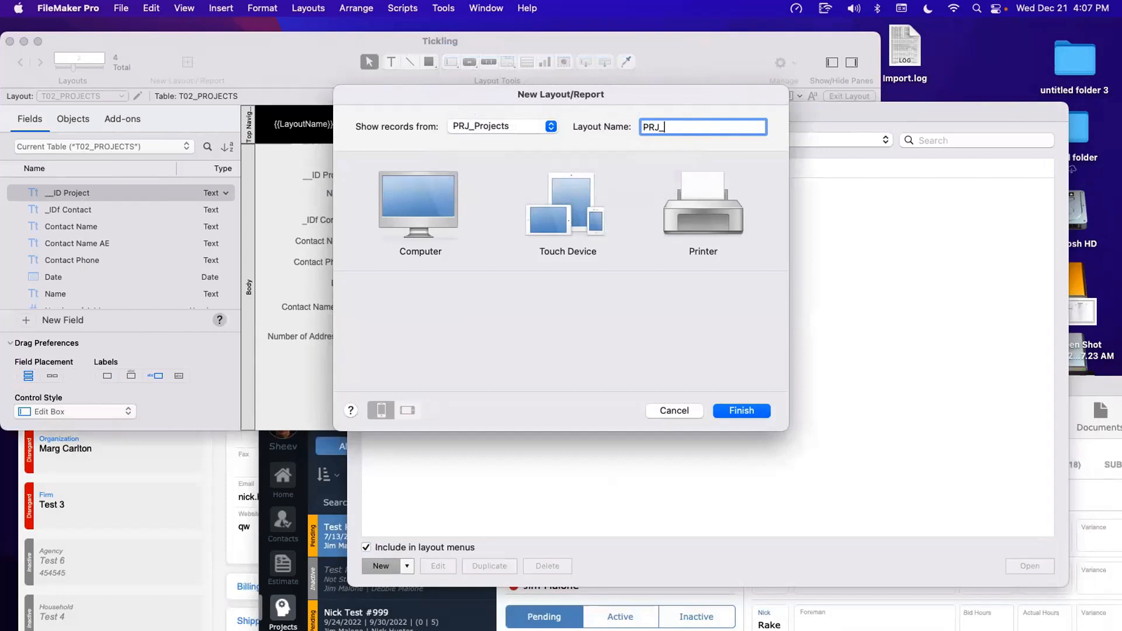
type("Projects")
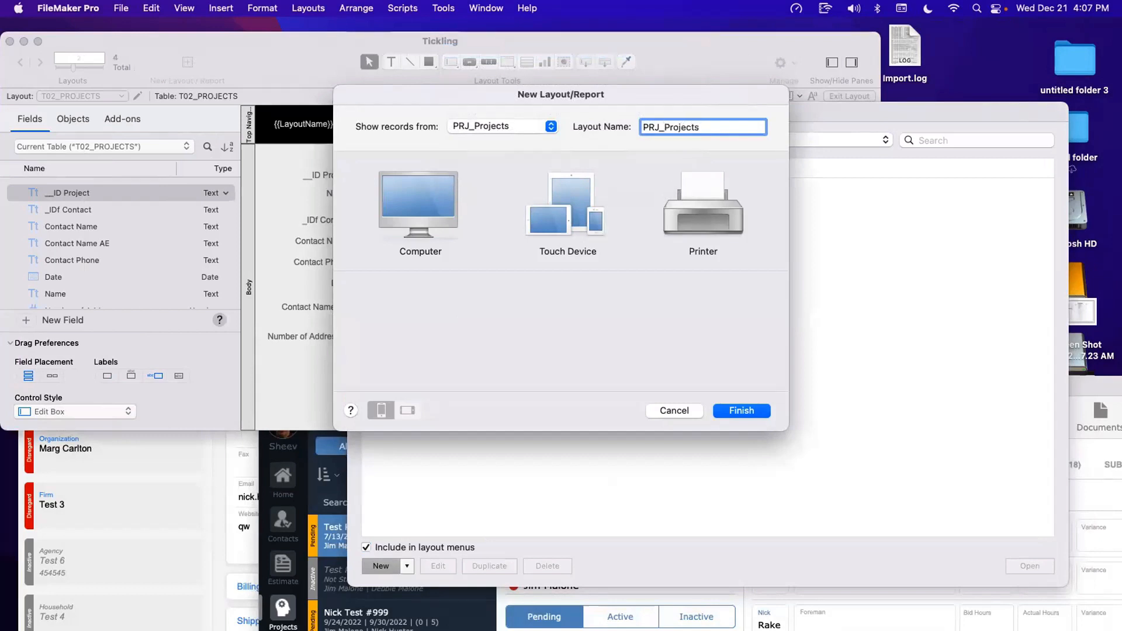
left_click(397, 219)
left_click(618, 325)
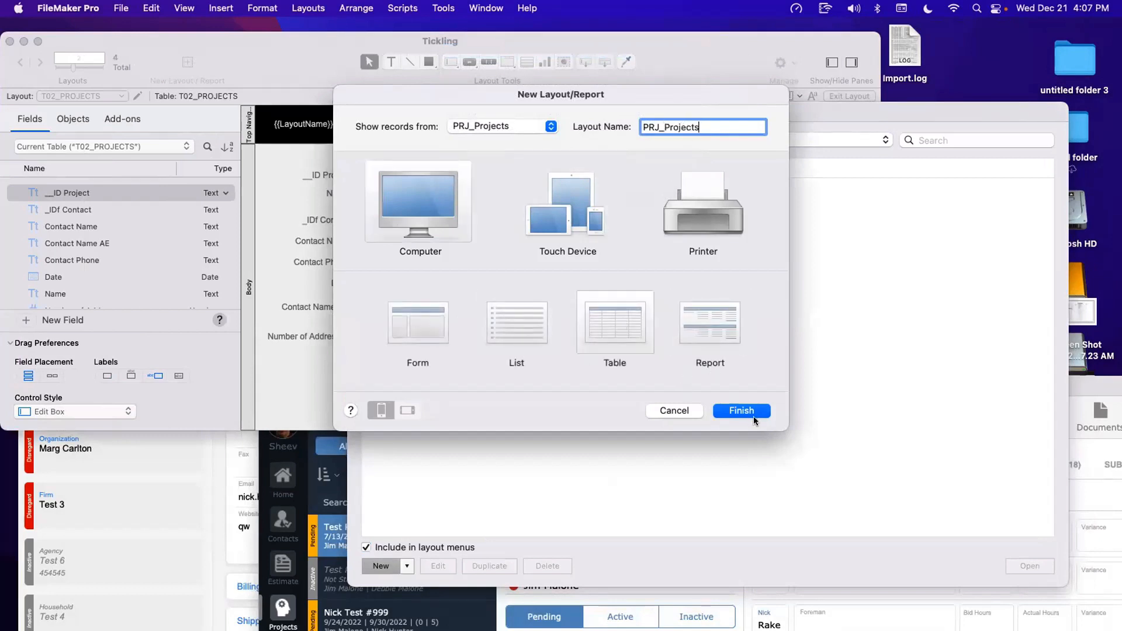
left_click(754, 416)
Step: Add all fields of the PRJ_Projects table as columns of the new layout
key("super+a")
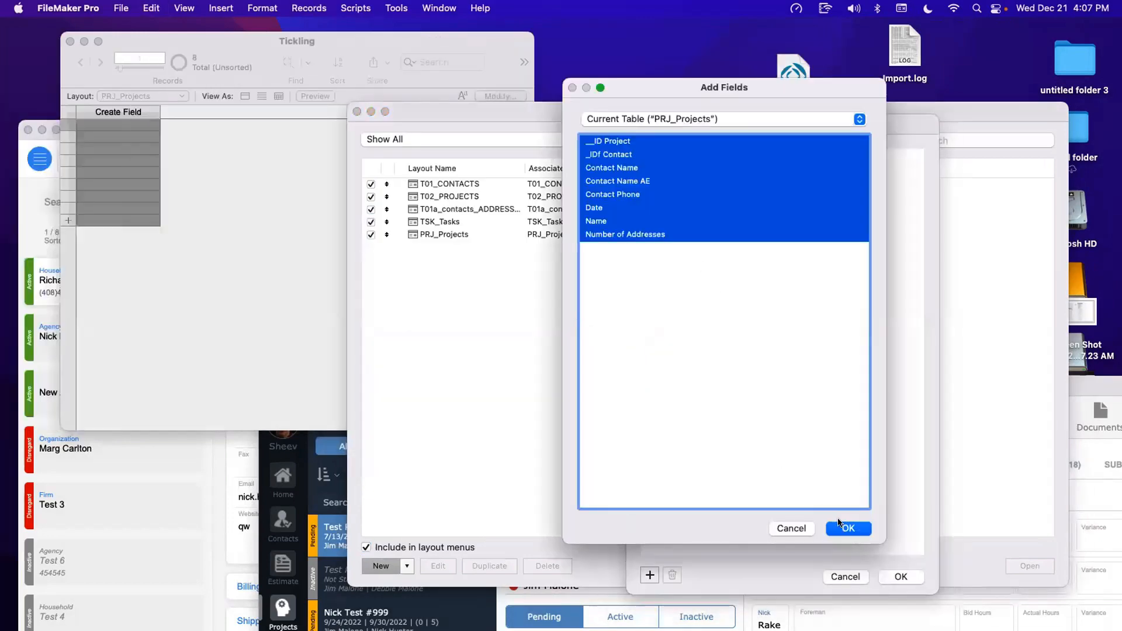
left_click(841, 528)
left_click(895, 577)
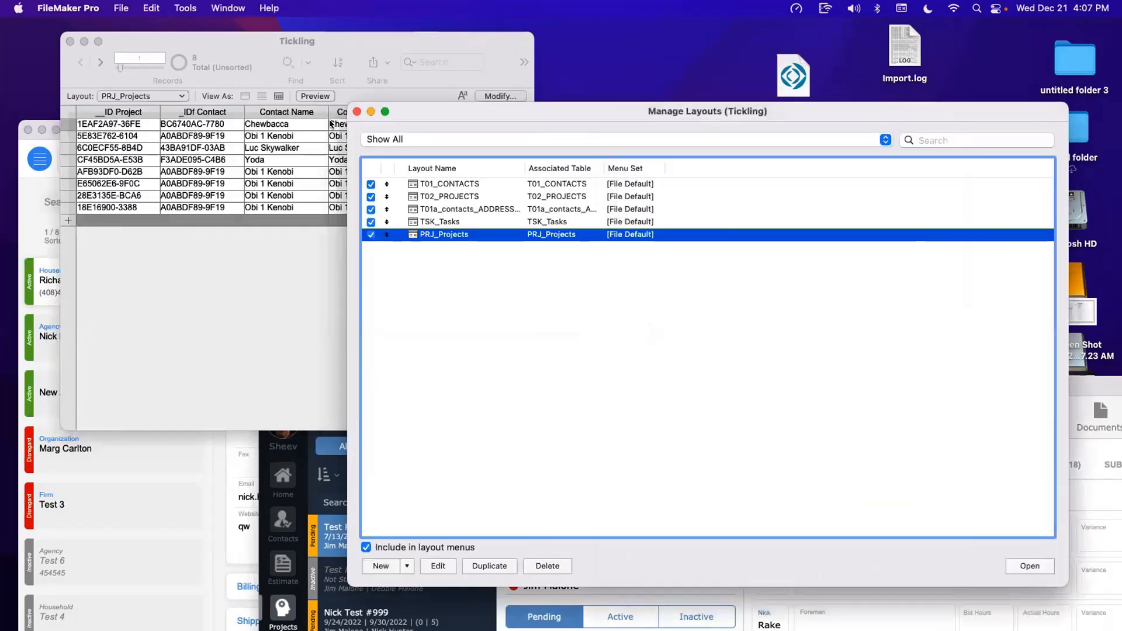
Step: Close the layout manager, then enlarge and reposition the Tickling window to show all columns of the projects table
left_click(357, 111)
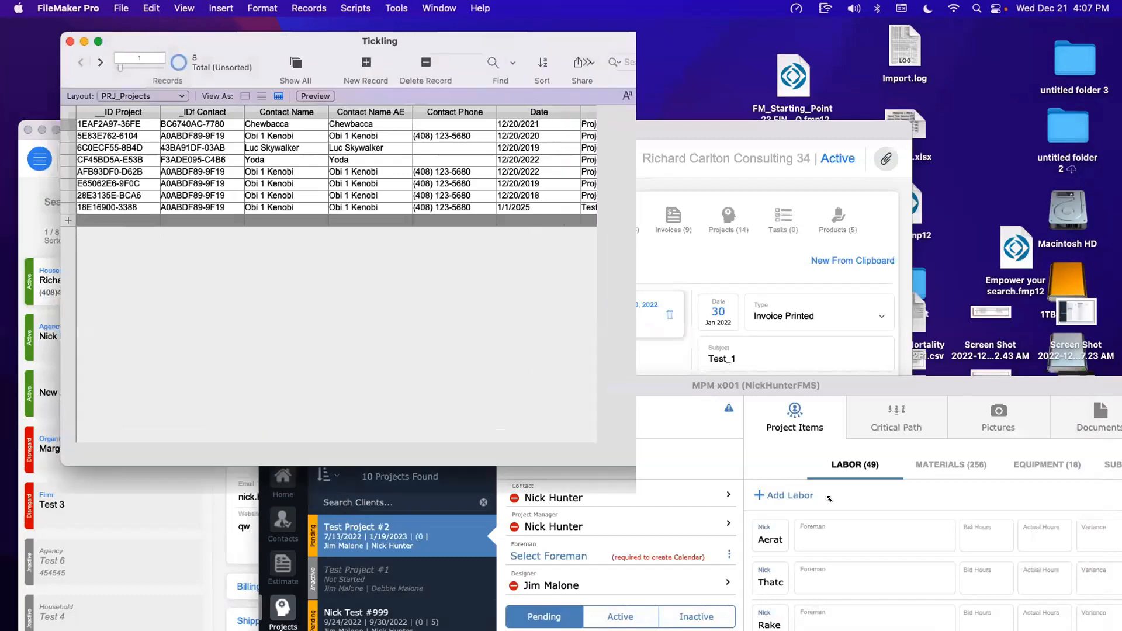
left_click_drag(829, 499, 861, 518)
left_click_drag(332, 52, 731, 188)
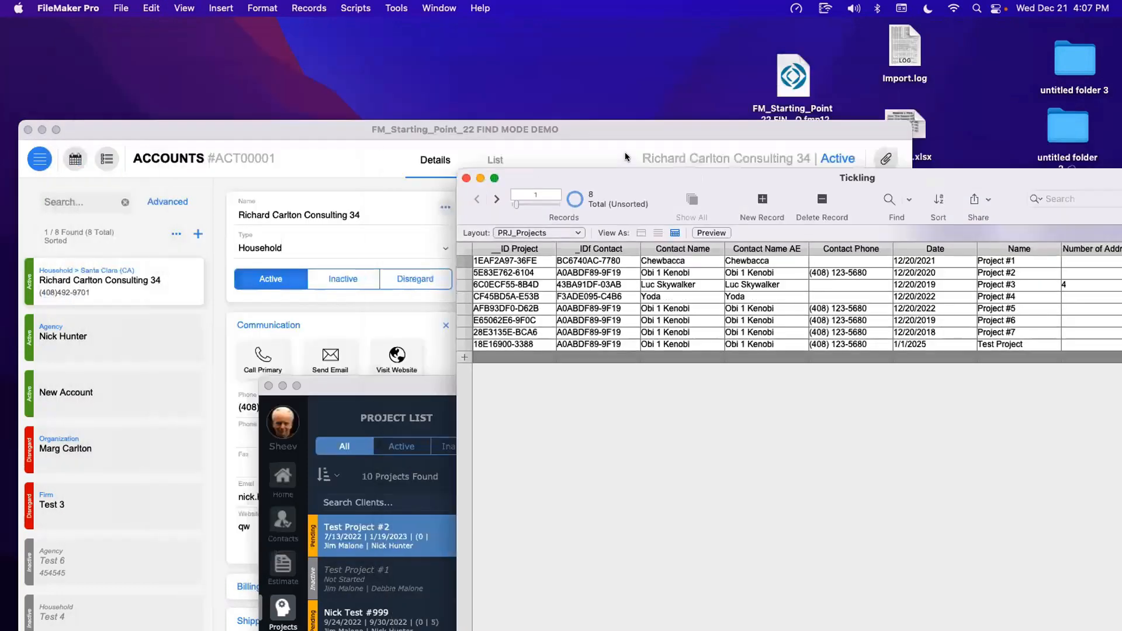
left_click_drag(625, 153, 623, 154)
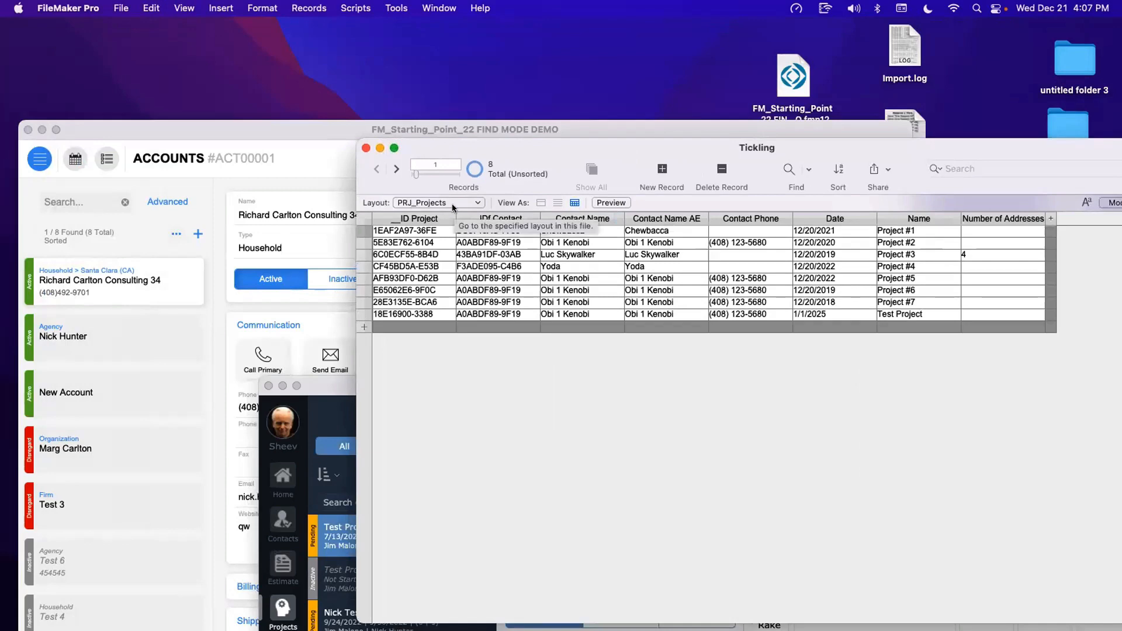
Step: Look at the PRJ_Projects occurrence in the relationships graph and leave the database definition, discarding any changes
key("super+shift+d")
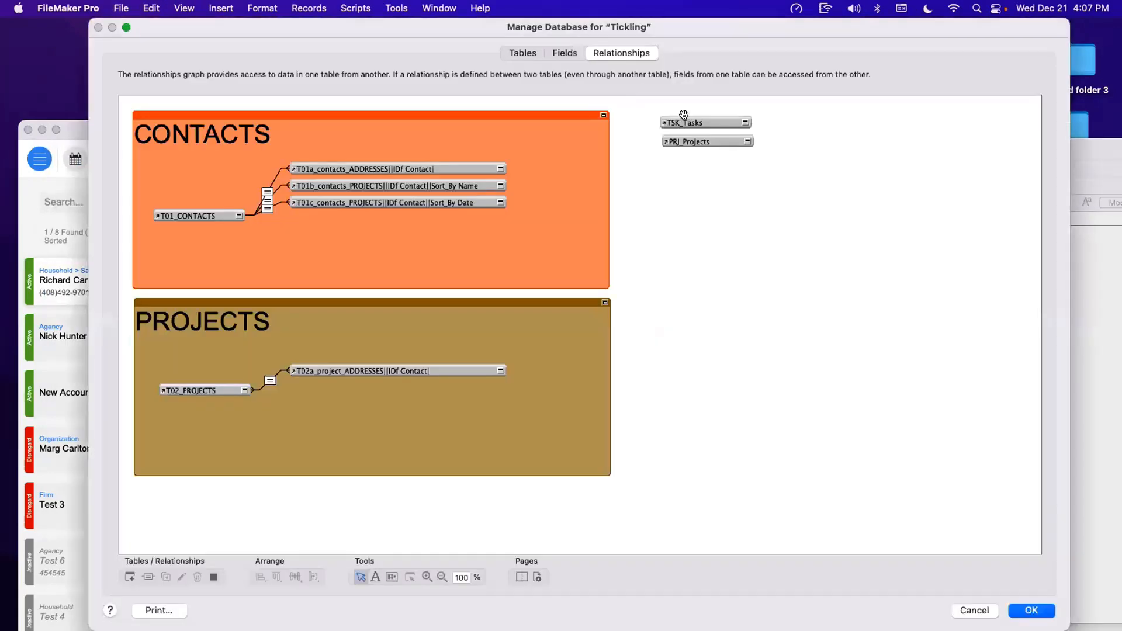
left_click(693, 141)
key("Escape")
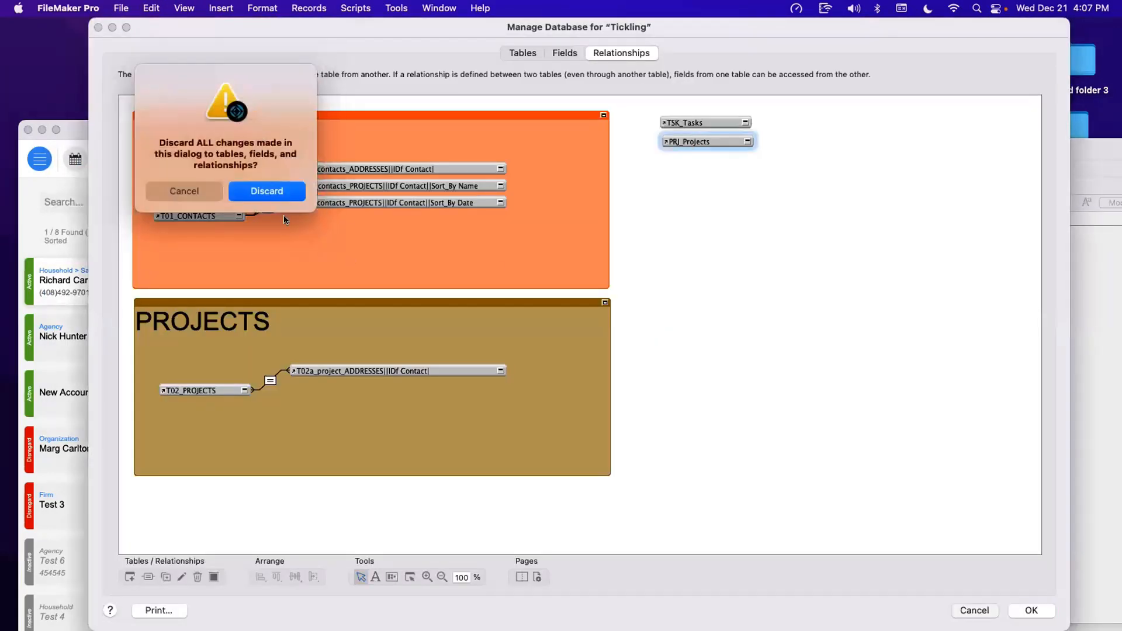
left_click(285, 195)
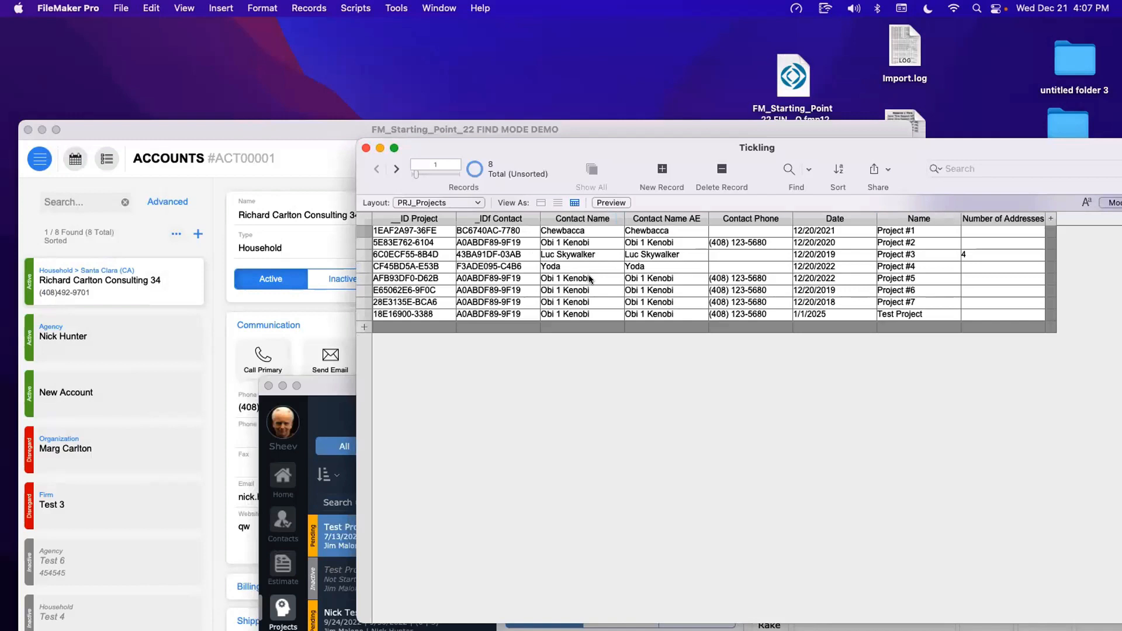
Step: Look at the full _IDf Contact value of the Project #5 record, leaving the field without changes
left_click(498, 279)
left_click_drag(523, 291, 456, 277)
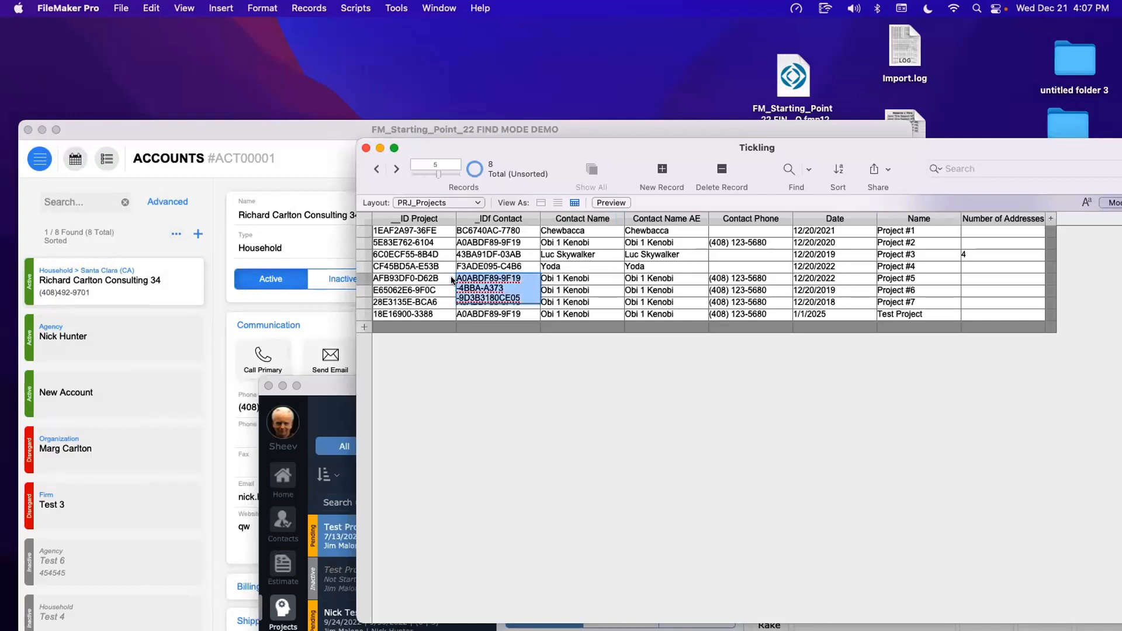
left_click(545, 343)
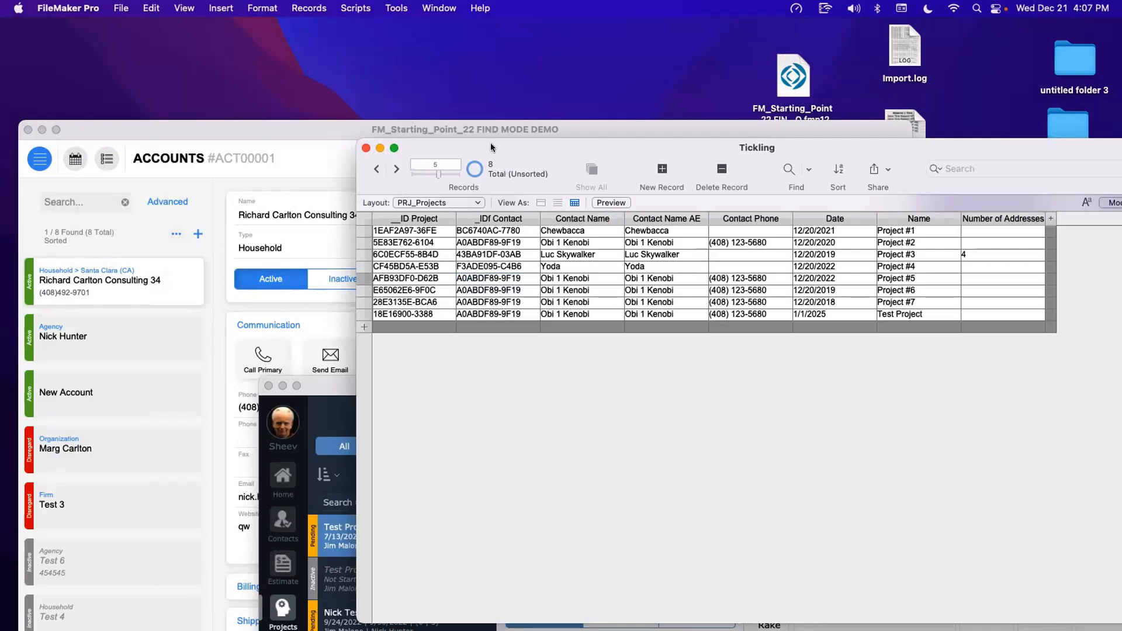
Step: Reposition the Tickling window, open a second window of the file, and switch it to the T01_CONTACTS layout
left_click_drag(491, 147, 342, 61)
left_click(420, 7)
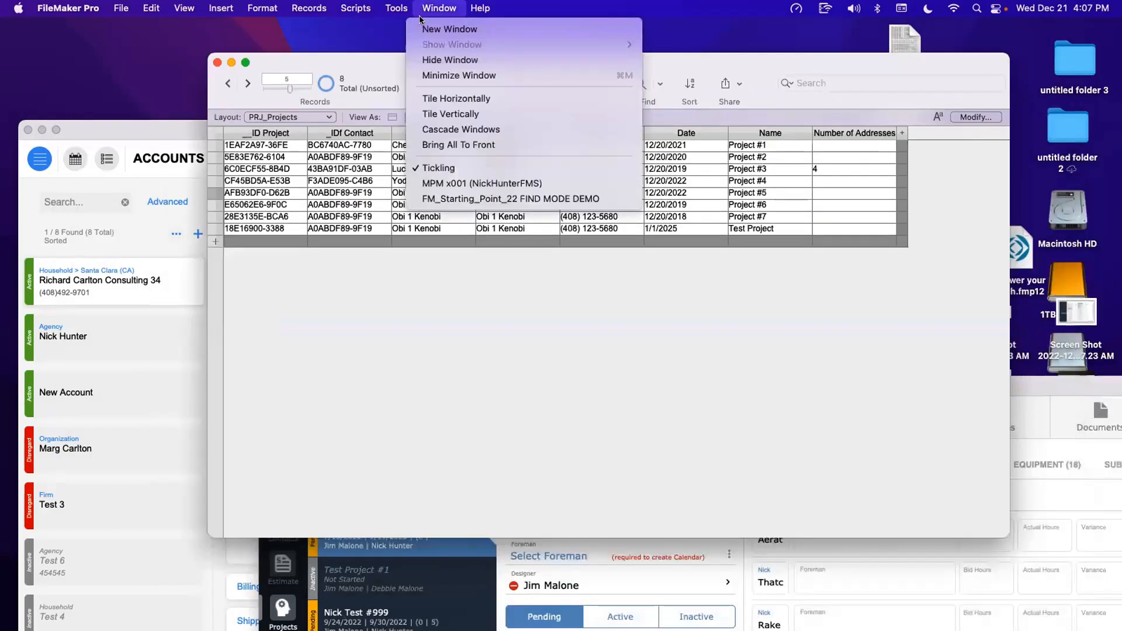
left_click(423, 28)
left_click(314, 135)
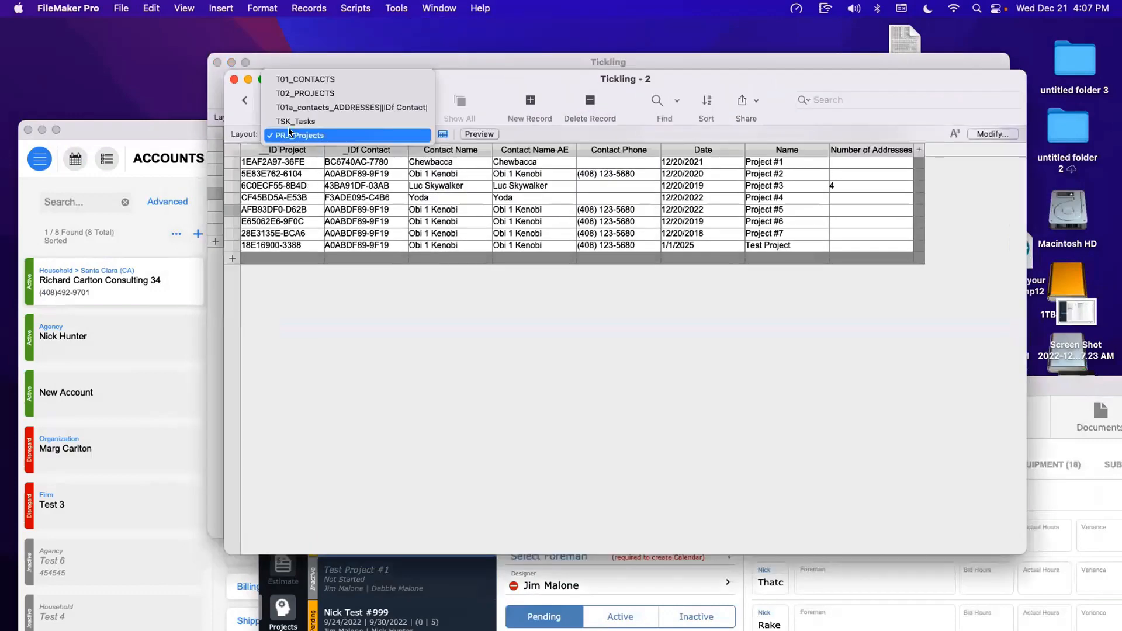
left_click(307, 81)
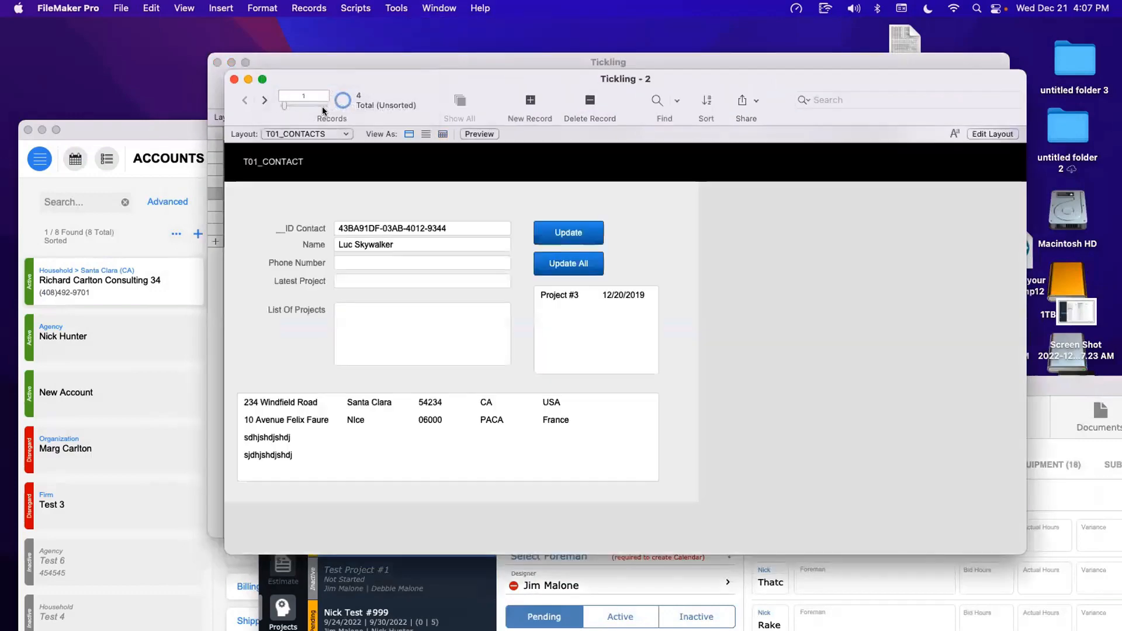
Step: On the second contact record, replace the digit 1 in the Name field with "One" and commit the record
left_click(264, 100)
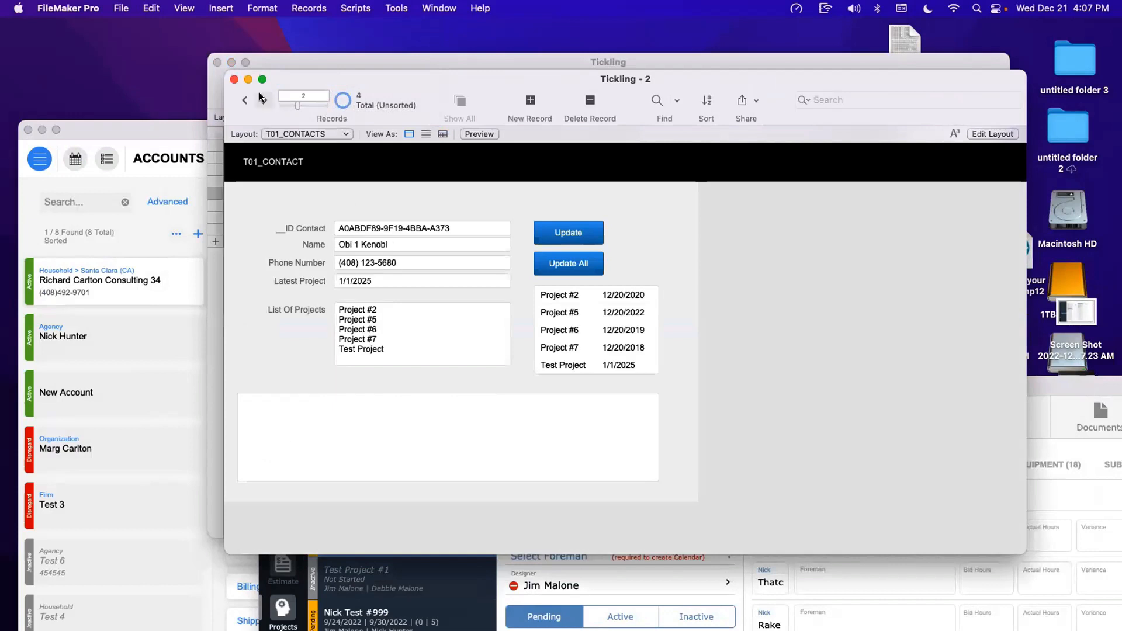
left_click(355, 245)
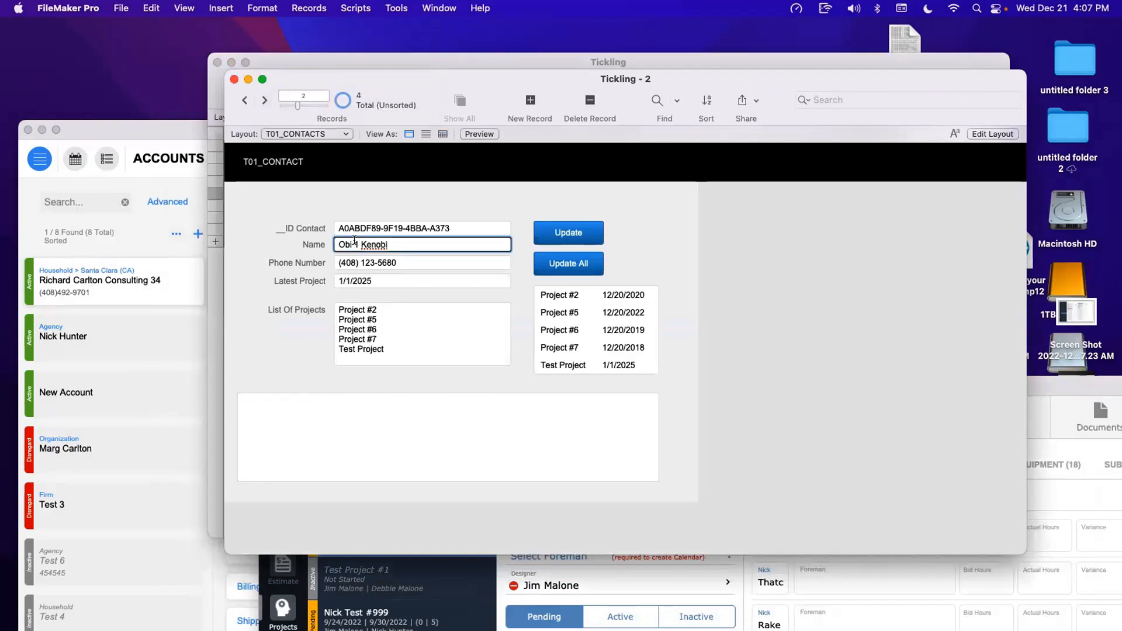
type("One")
left_click(359, 191)
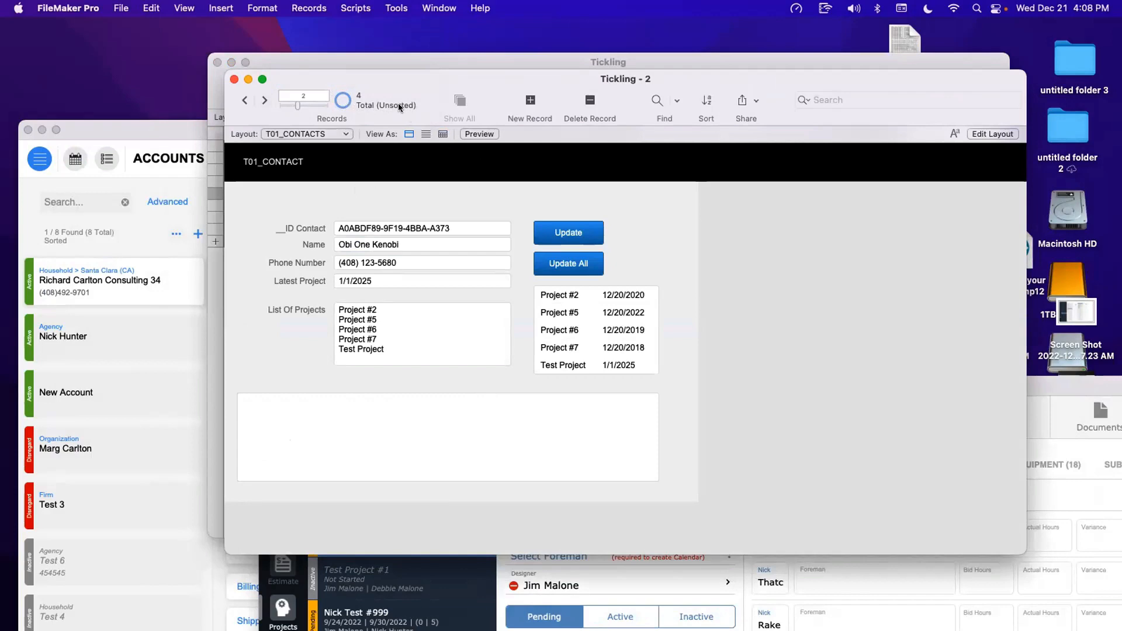
Step: Move the contacts window aside and select the first record's _IDf Contact value in the PRJ_Projects window
left_click_drag(390, 76, 616, 311)
left_click(306, 280)
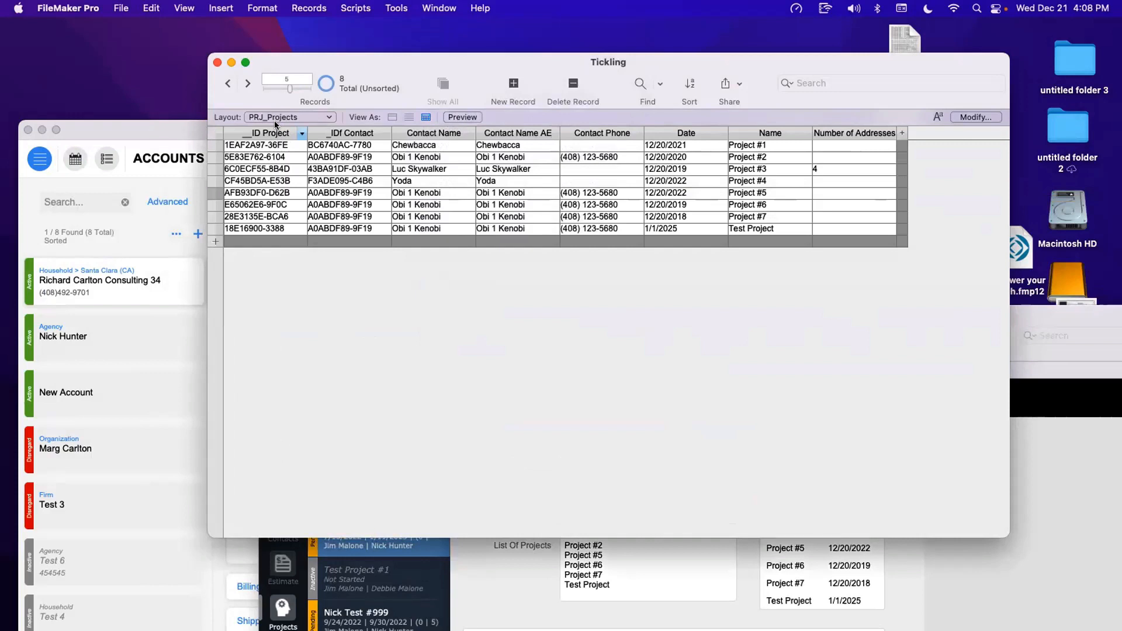
left_click(377, 144)
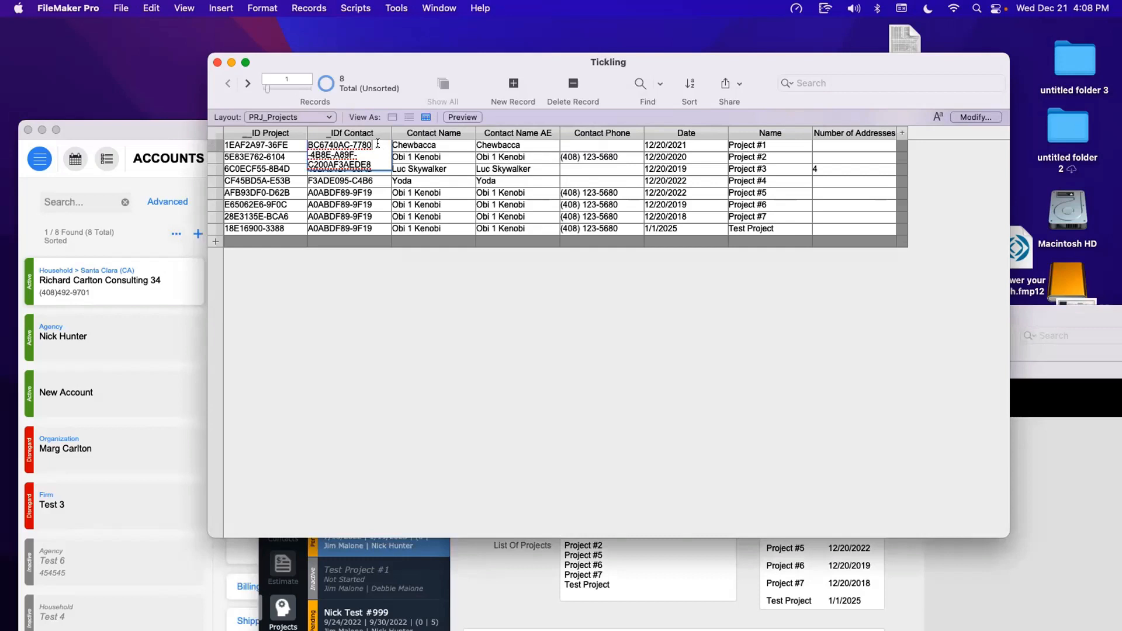
left_click_drag(374, 164, 288, 132)
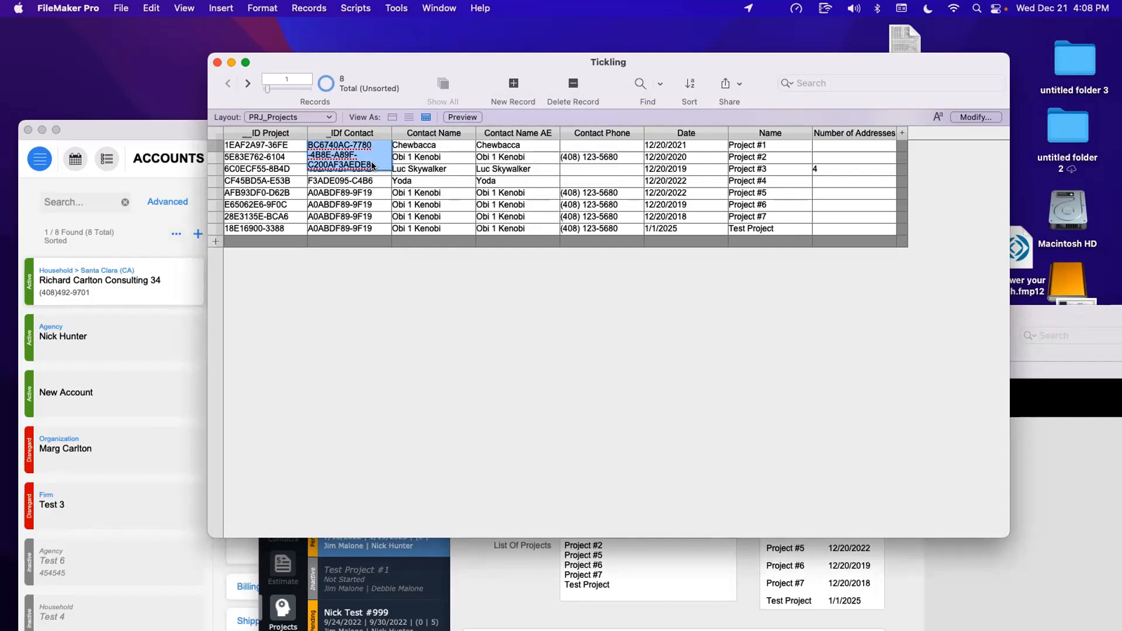
Step: Replace the _IDf Contact contents in all project records with the calculated result _IDf Contact, then commit the record
key("super+equal")
left_click(715, 329)
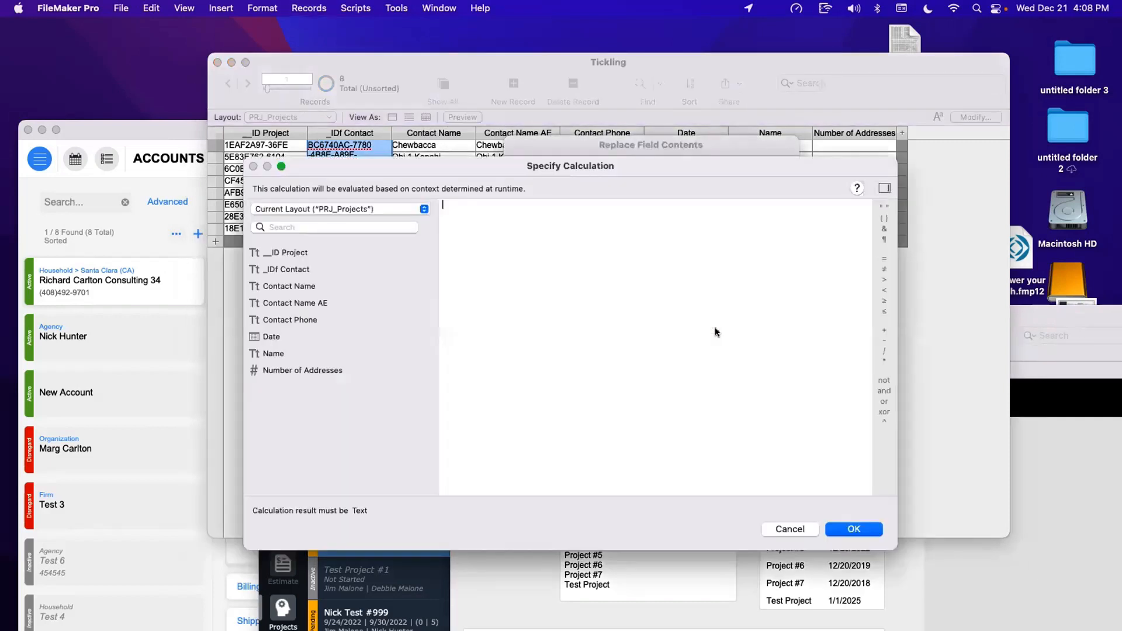
double_click(286, 270)
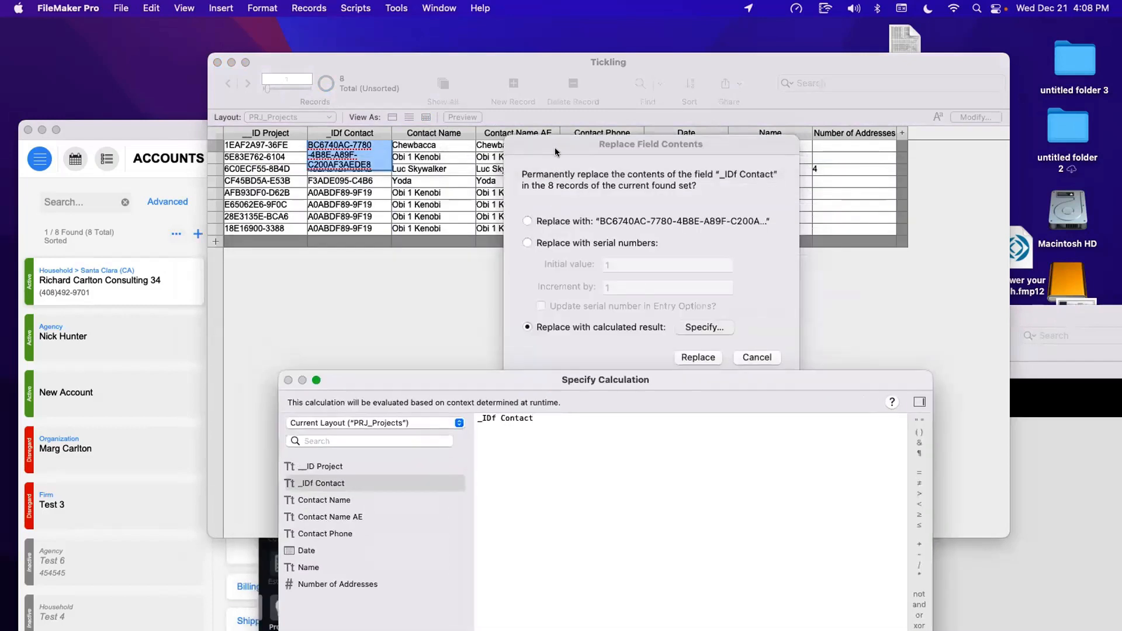
left_click_drag(555, 151, 805, 177)
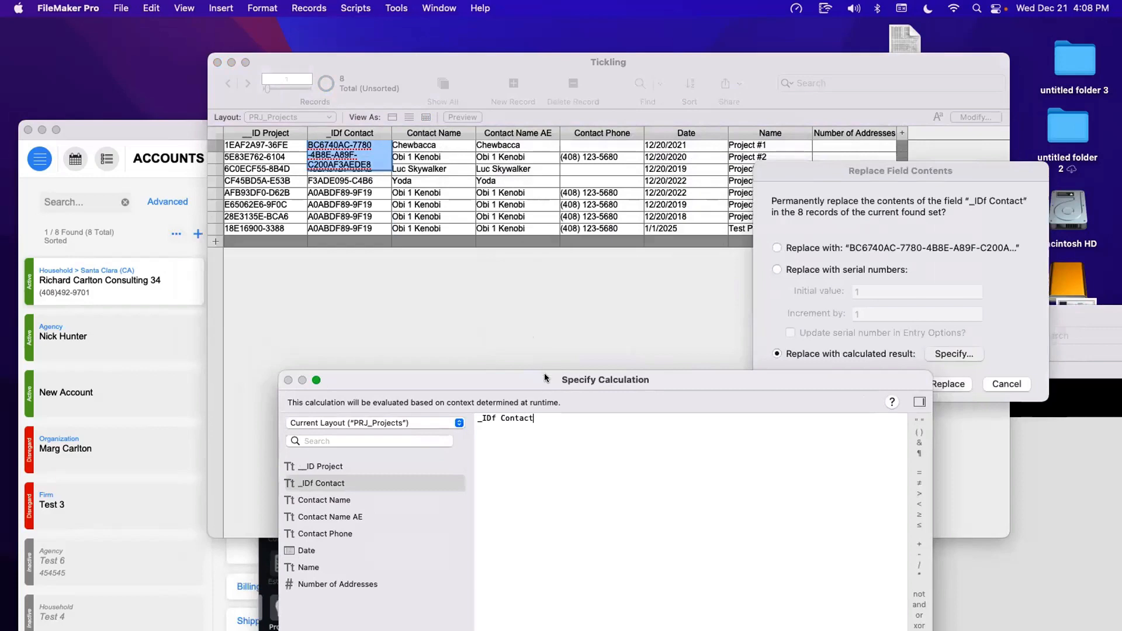
left_click_drag(546, 375, 424, 132)
left_click(760, 503)
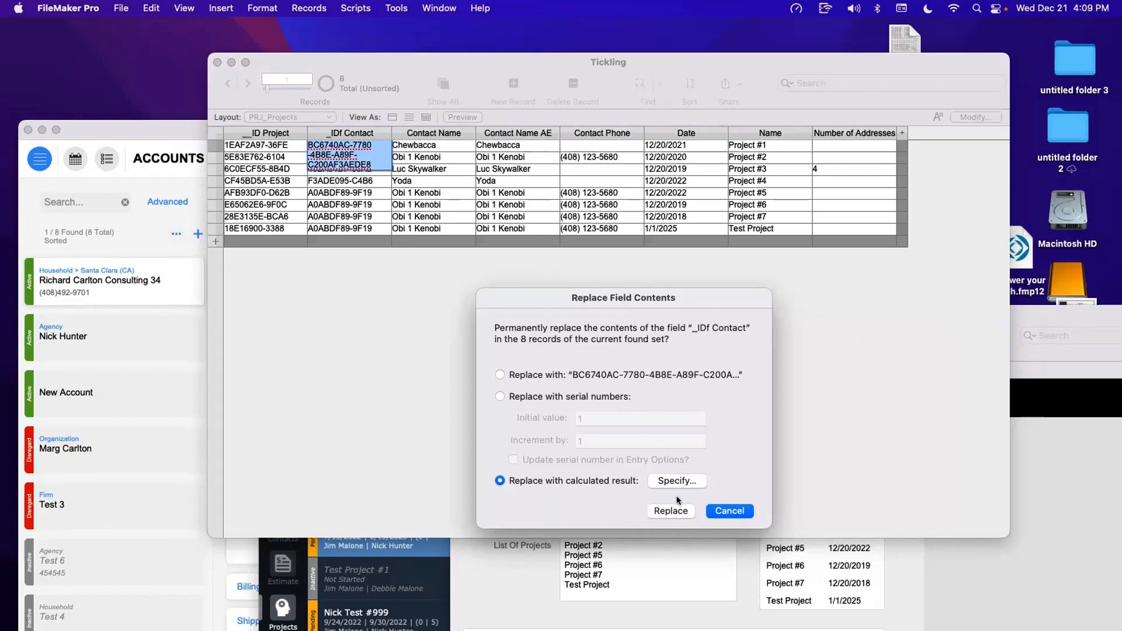
left_click(673, 510)
left_click(555, 340)
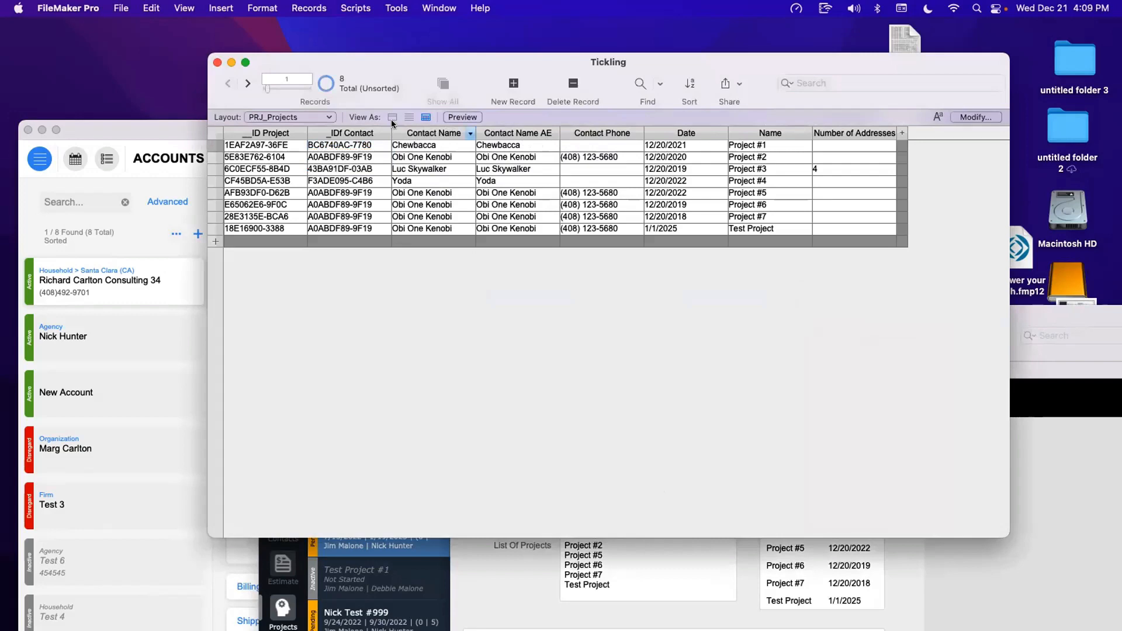
Step: Reposition the Tickling window and look at the first project's full _IDf Contact value
left_click_drag(381, 89, 717, 245)
left_click_drag(795, 244, 585, 171)
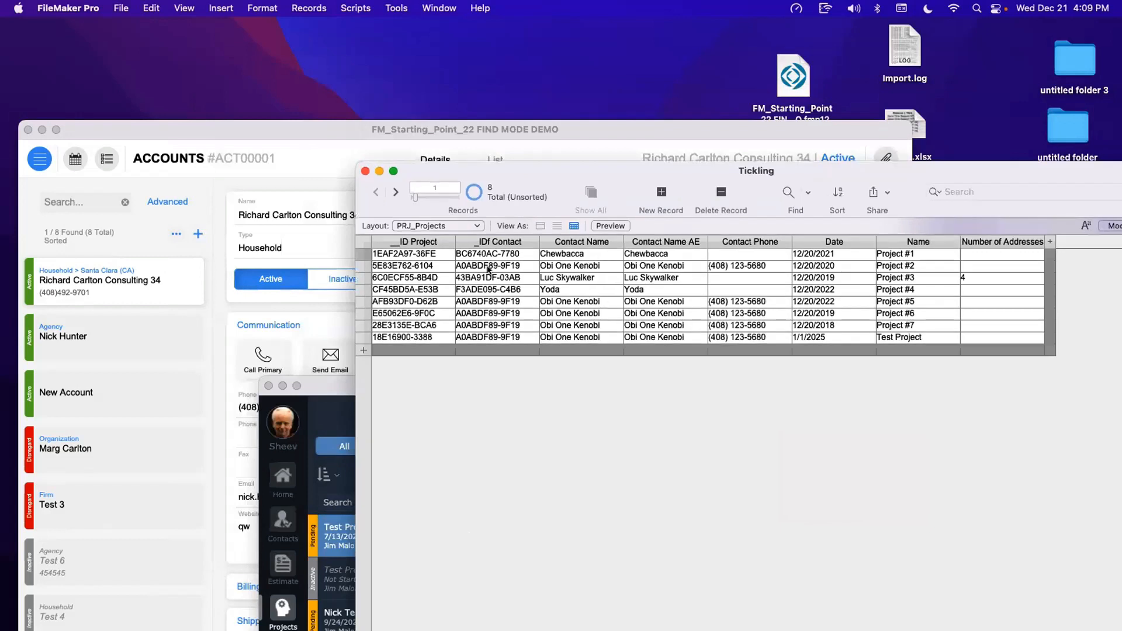
left_click(515, 253)
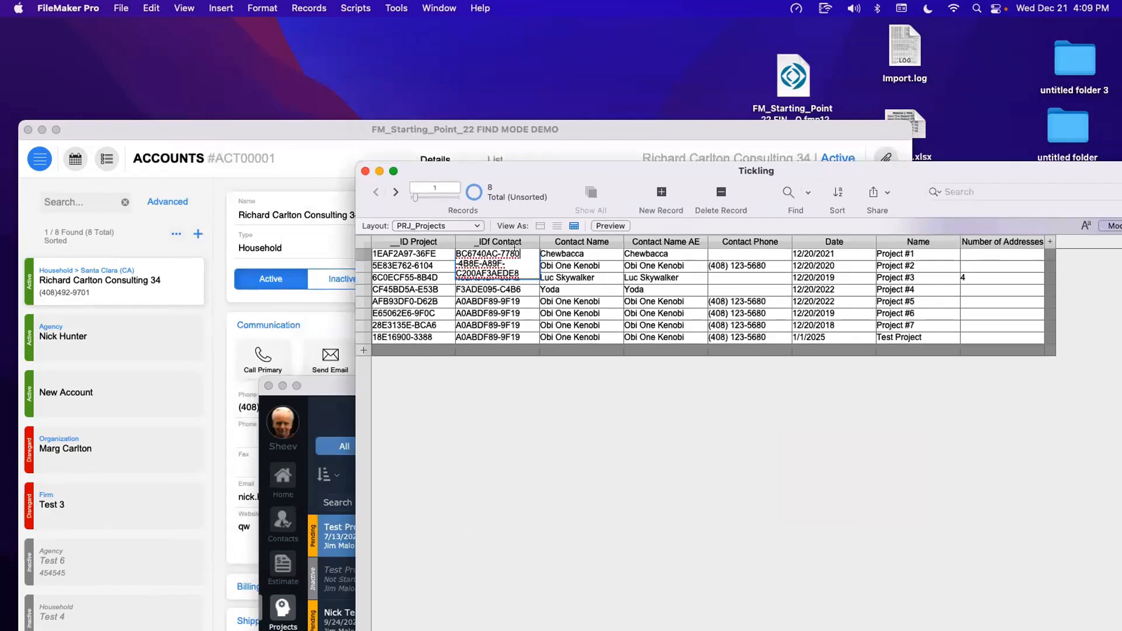
Step: Open the auto-enter calculation of the Contact Name AE field in the PRJ_Projects table's field definitions
key("super+shift+d")
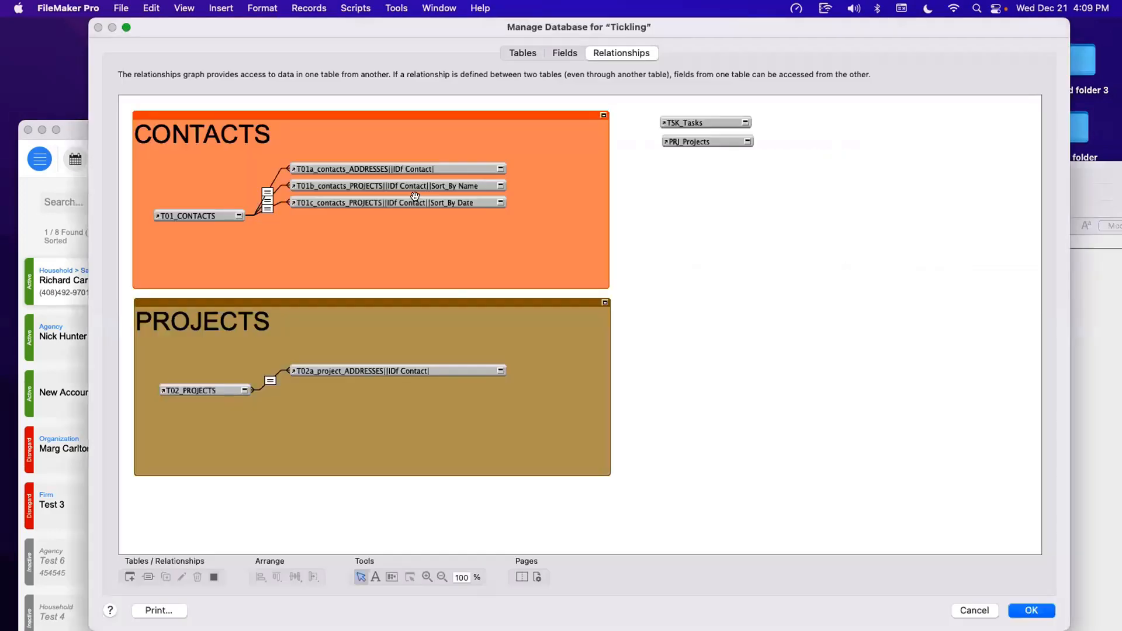
left_click(565, 52)
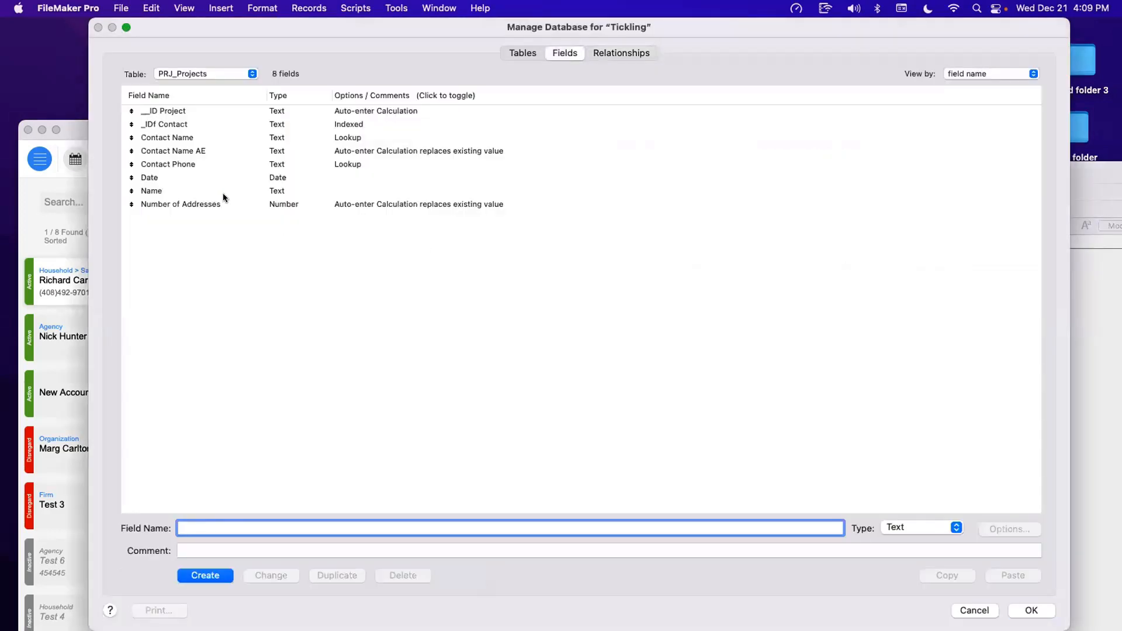
double_click(205, 147)
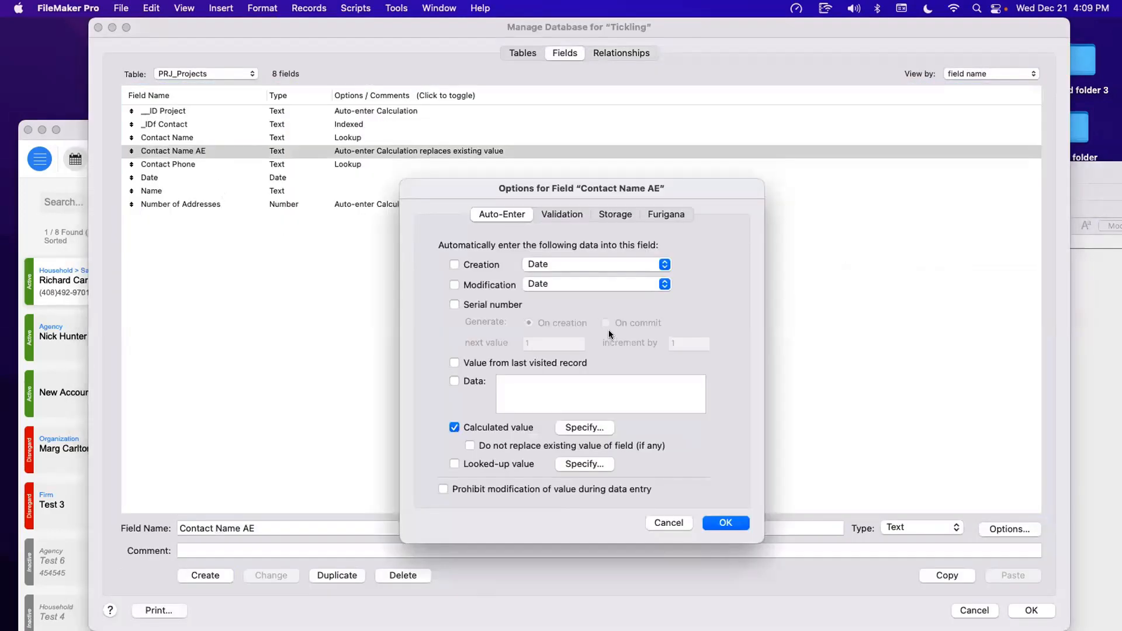
left_click(580, 433)
Step: Try T02_PROJECTS as the evaluation context of the Contact Name AE calculation, inspect the table and context choices, and discard the changes
left_click(471, 164)
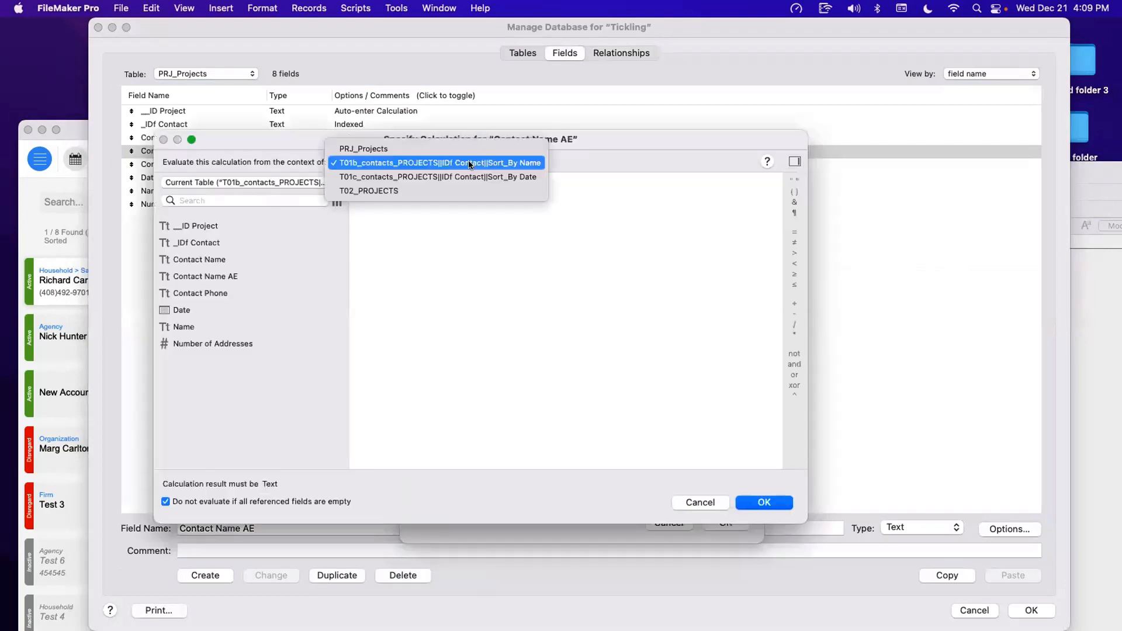
left_click(468, 191)
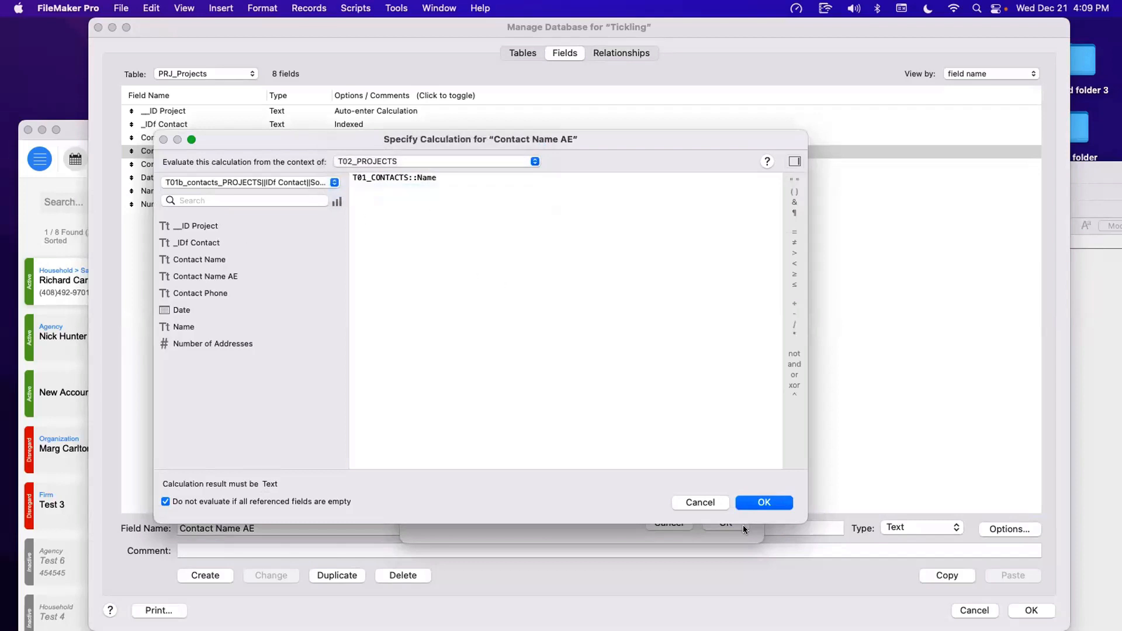
left_click(301, 183)
left_click(300, 184)
left_click(394, 162)
left_click(422, 162)
key("Escape")
key("Escape")
Step: Compare the Contact Name and Contact Name AE fields, checking the looked-up value option of Contact Name without changing it
left_click(357, 138)
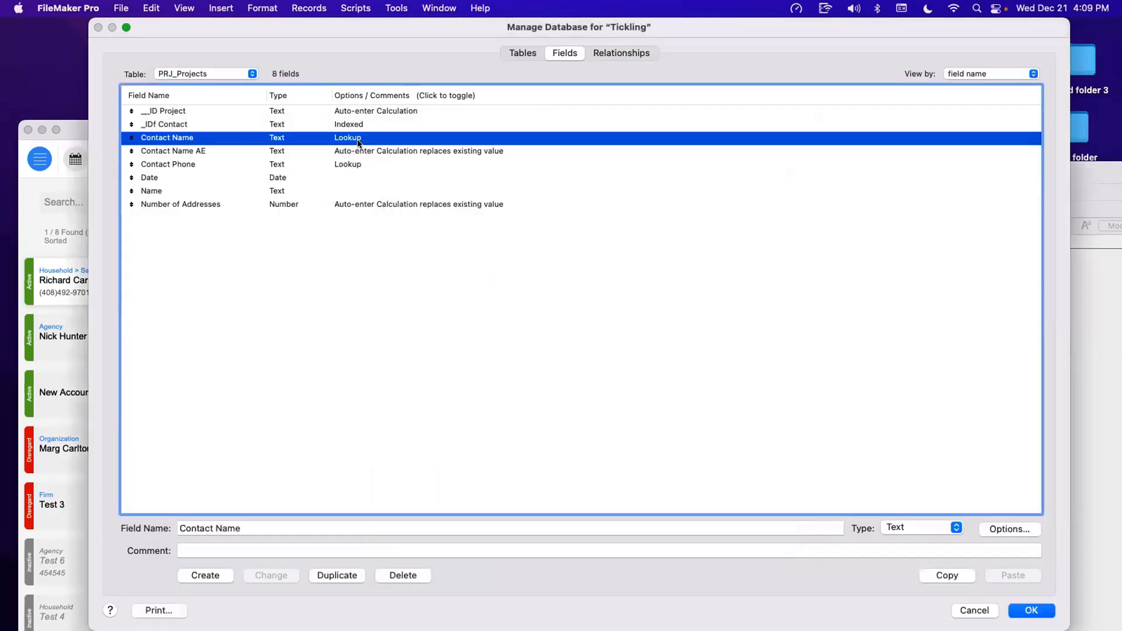
left_click(357, 150)
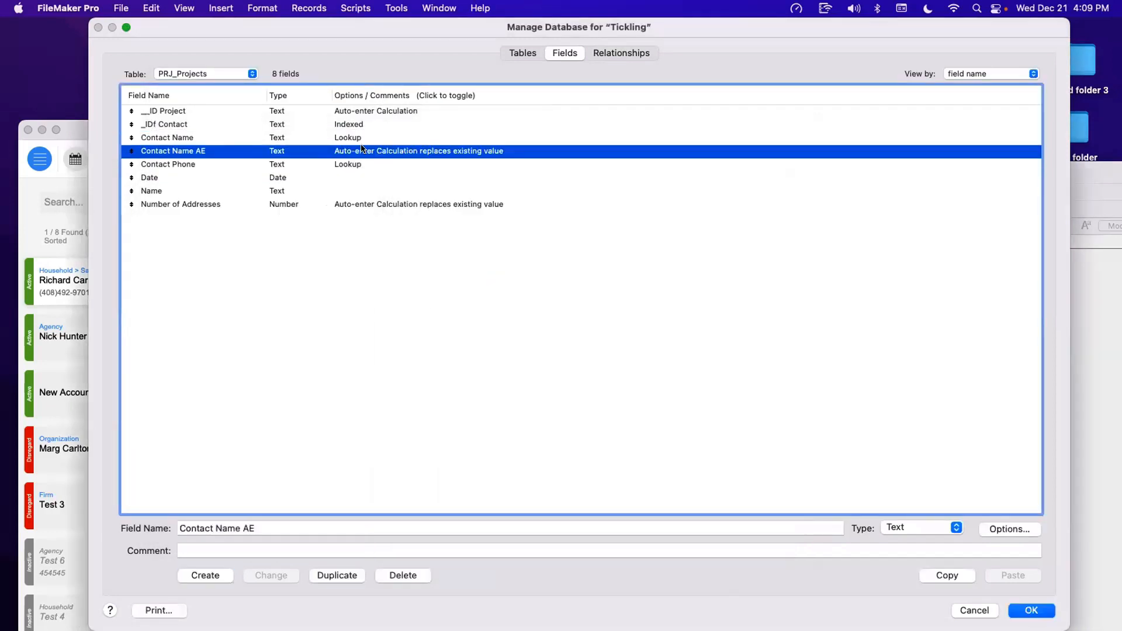
left_click(302, 137)
double_click(301, 137)
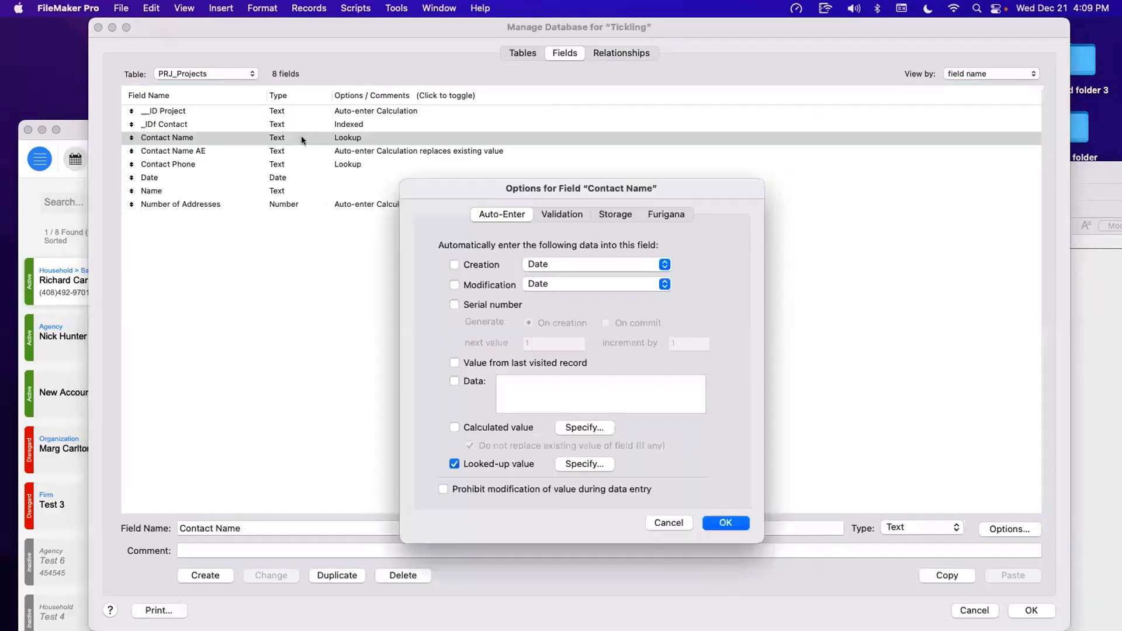
key("Escape")
left_click(323, 152)
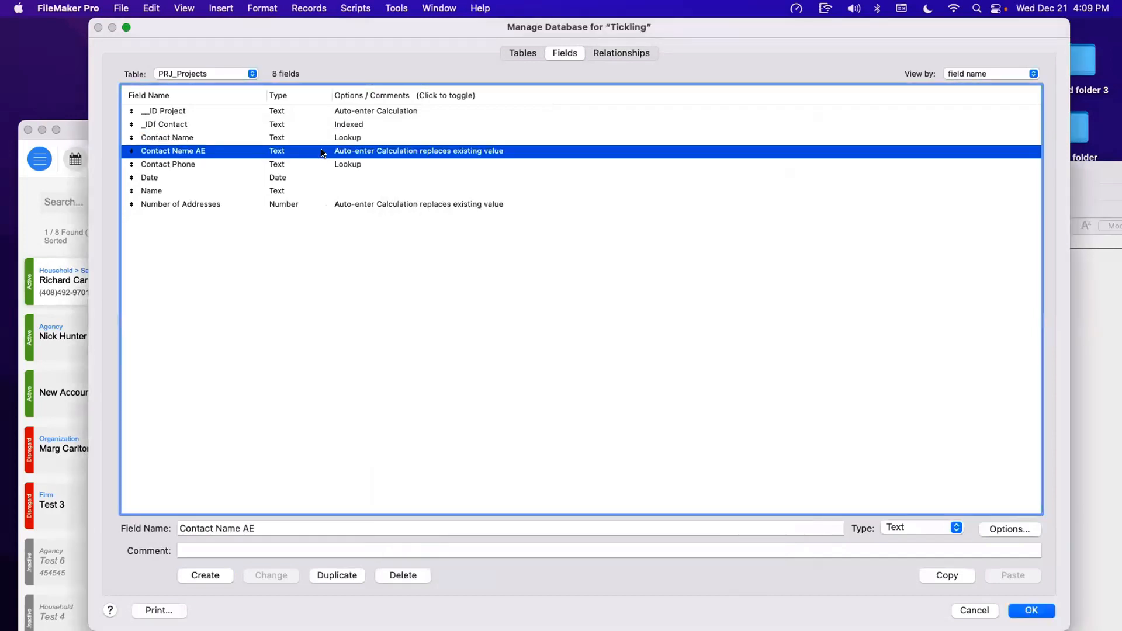
left_click(323, 139)
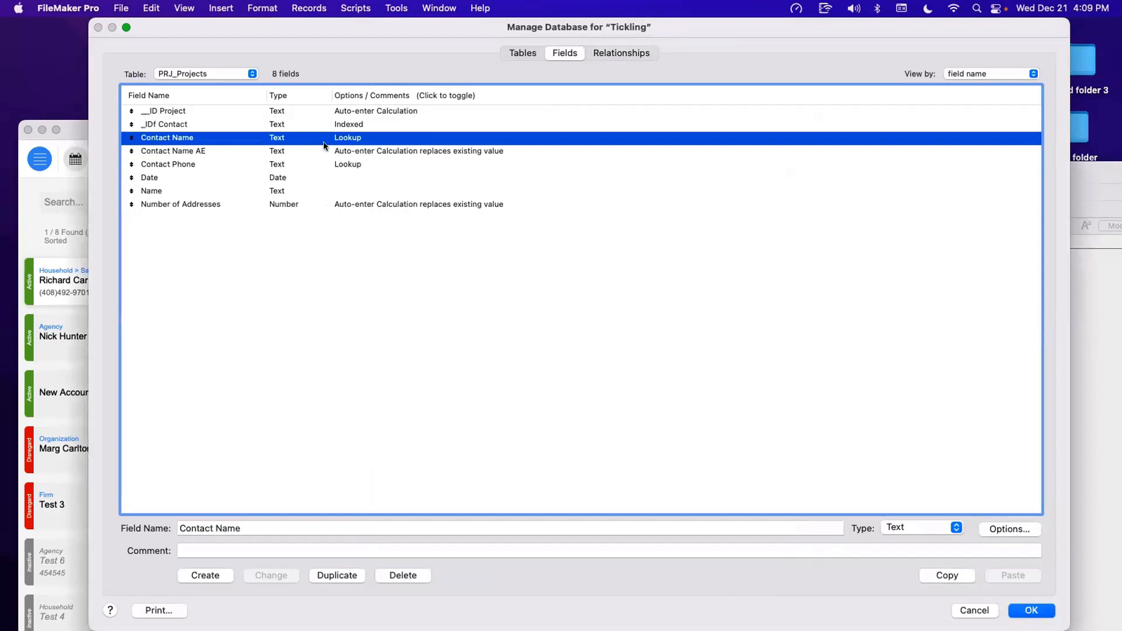
Step: Review the Contact Name AE calculation and its evaluation context, then close the field options
double_click(323, 151)
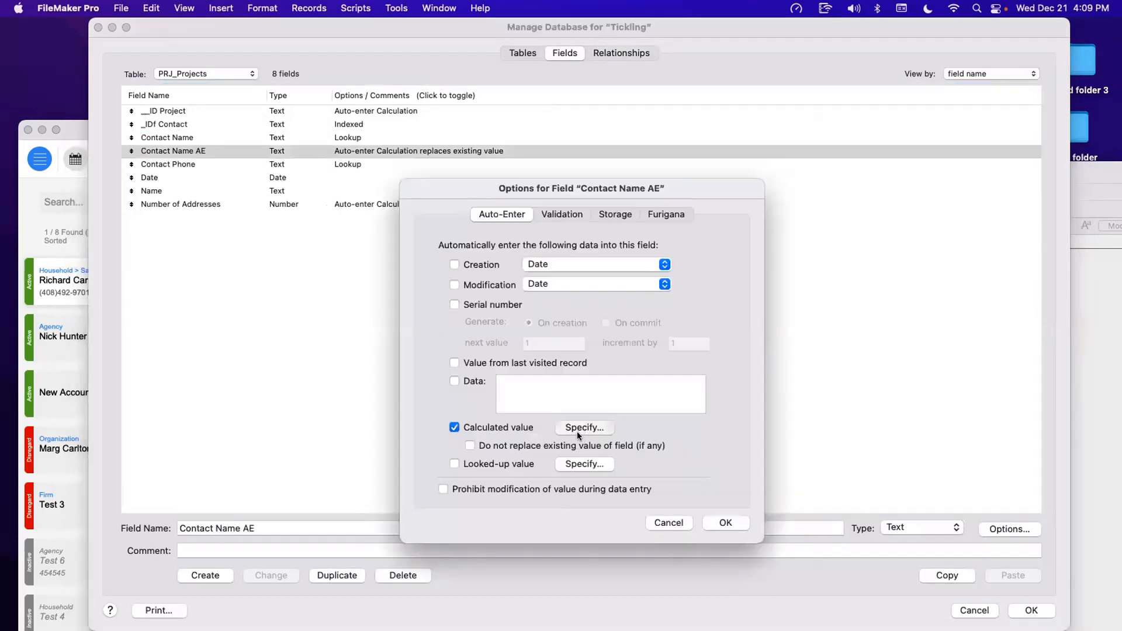
left_click(578, 430)
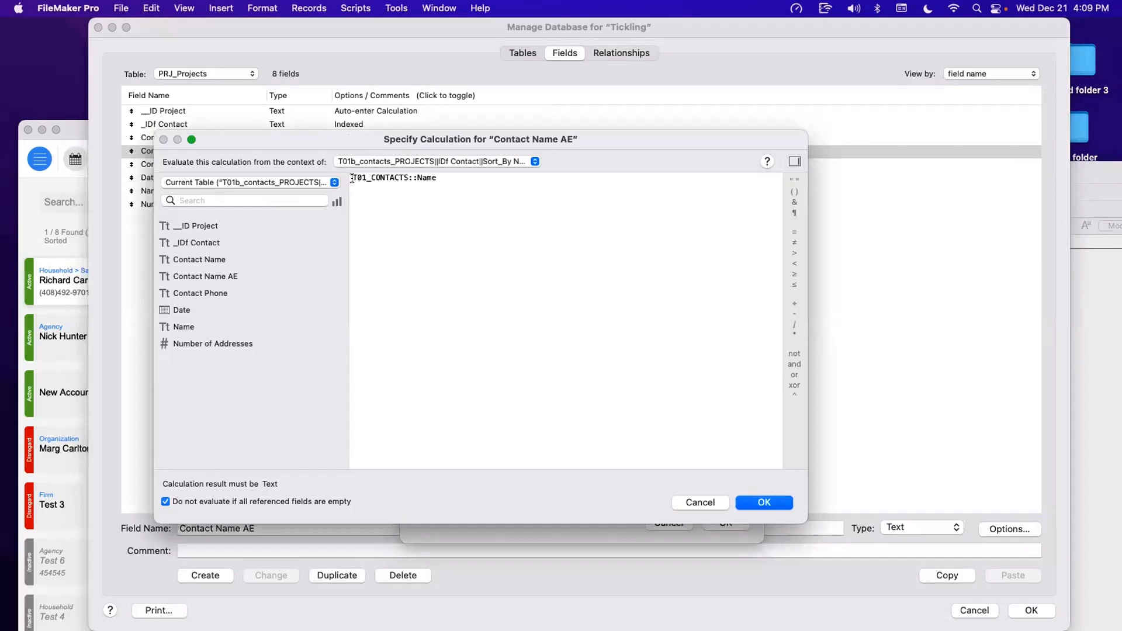
key("Return")
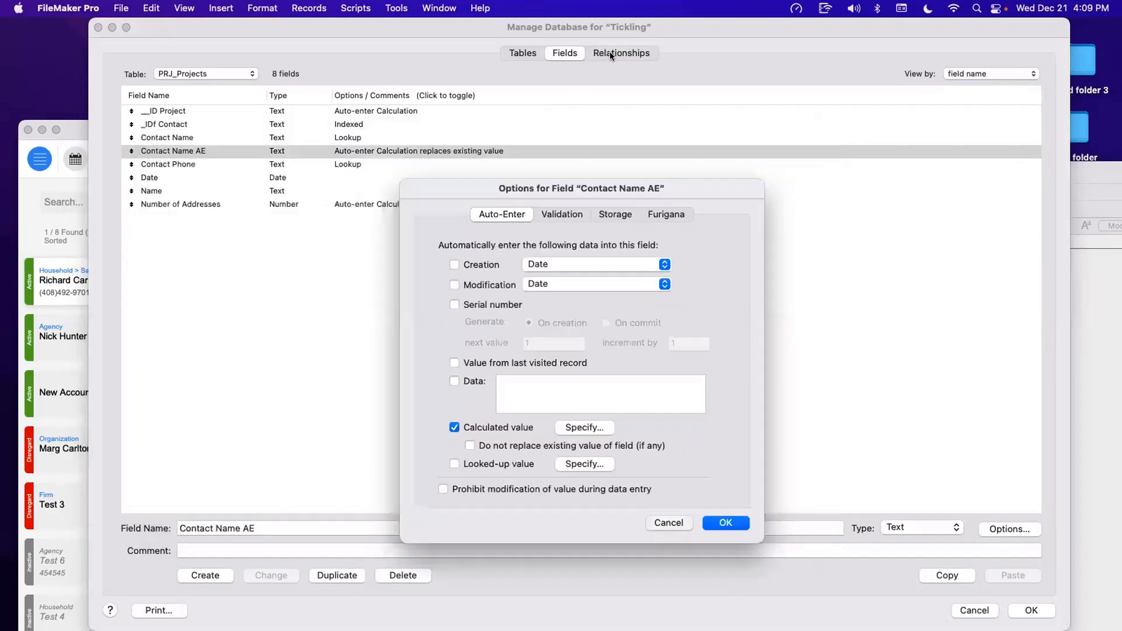
key("Return")
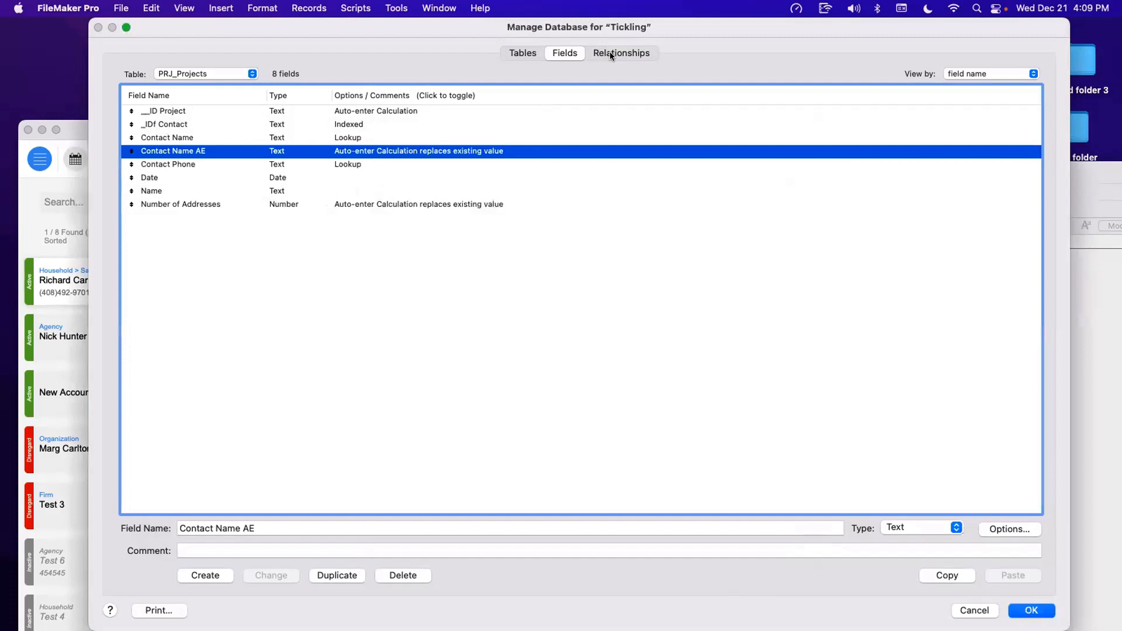
Step: Check the PRJ_Projects occurrence in the relationships graph, then return to the field list and select Contact Name
left_click(609, 54)
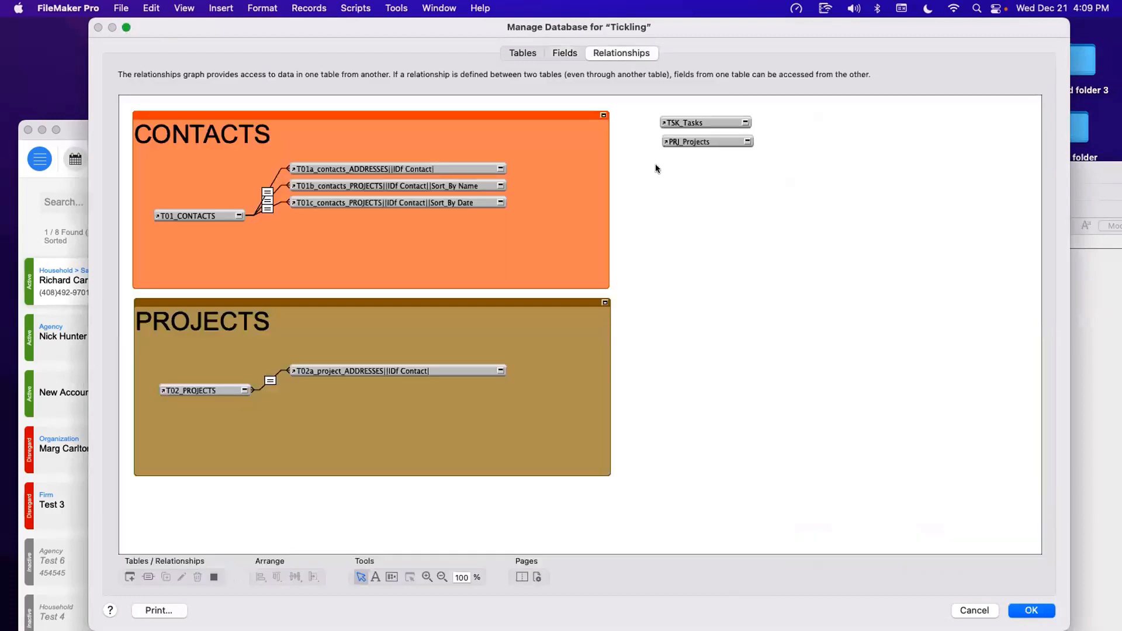
left_click(565, 54)
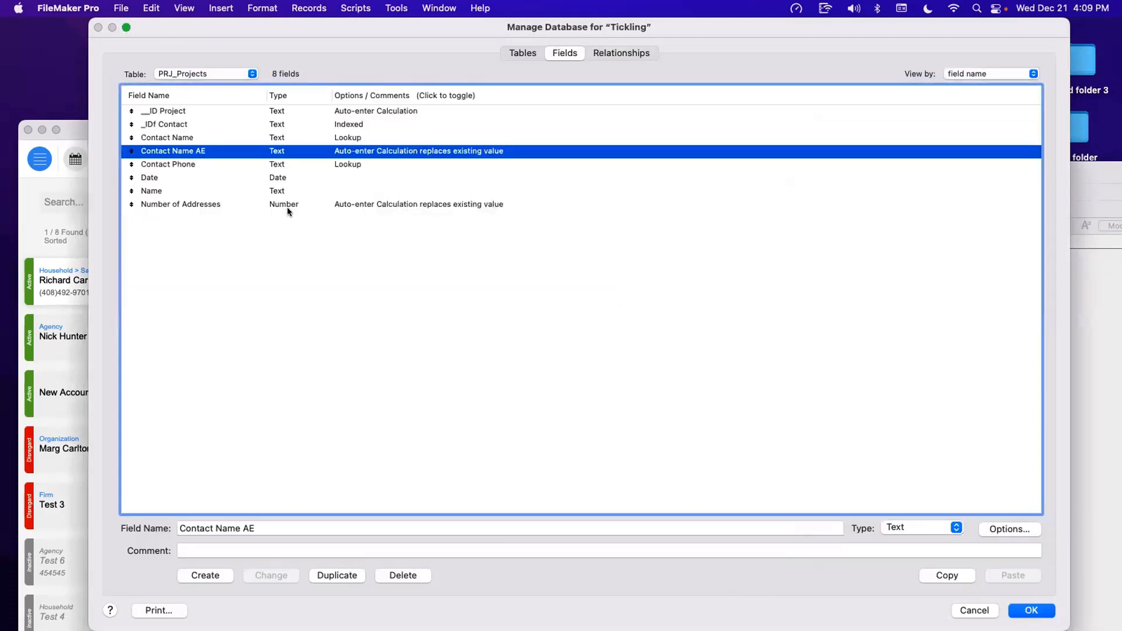
left_click(183, 139)
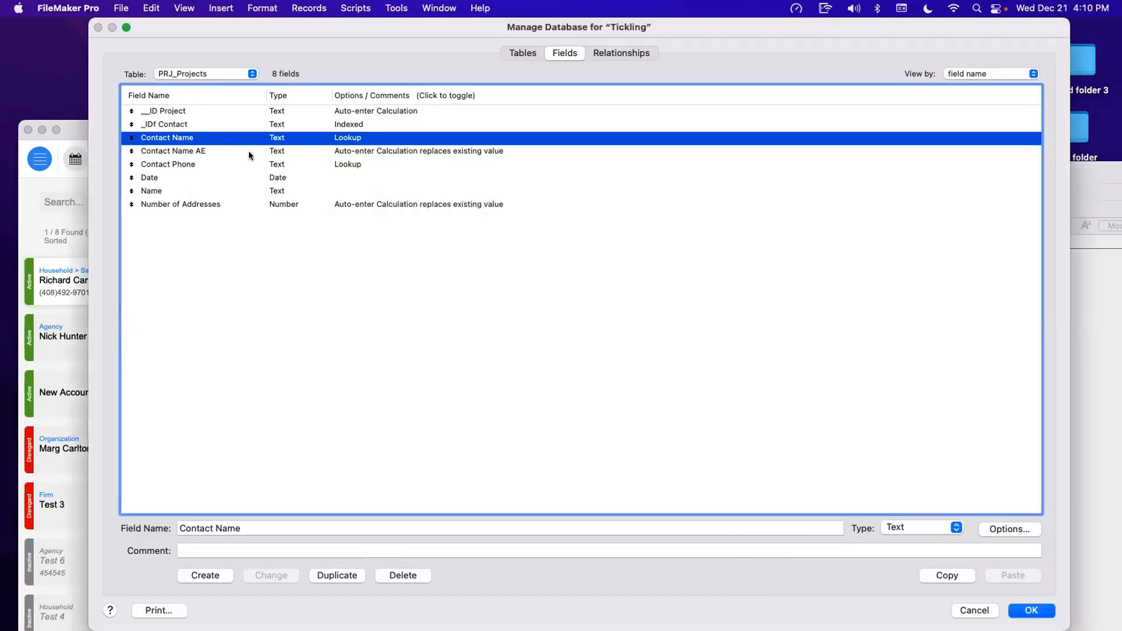
Step: Close the database definitions and select the word One in the Contact Name of Project #5
left_click(279, 153)
key("Escape")
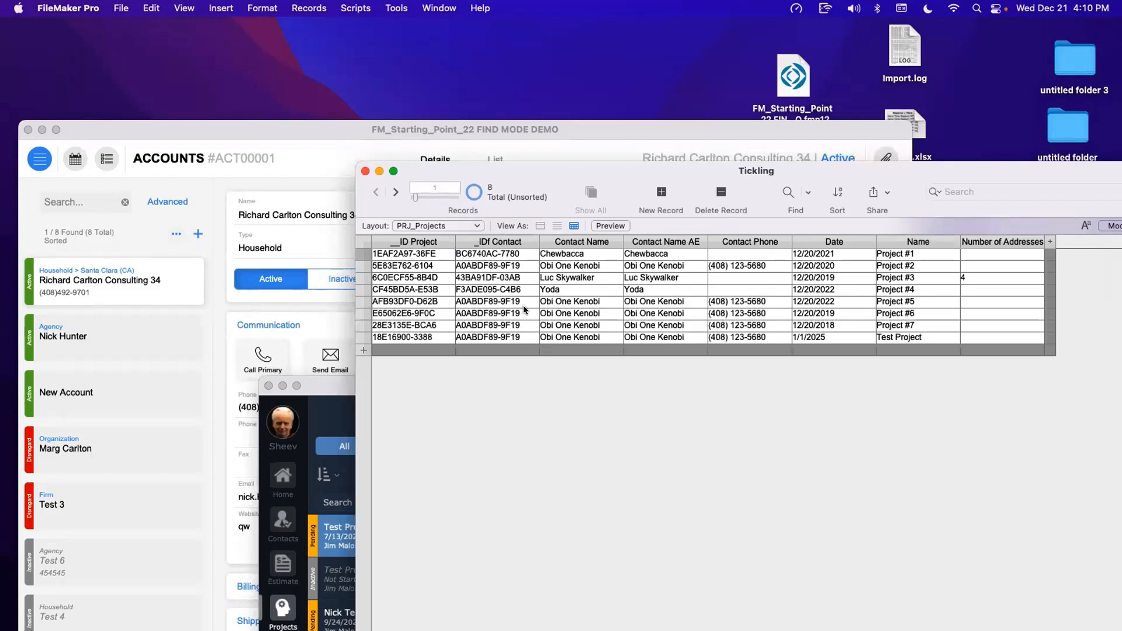
left_click(577, 301)
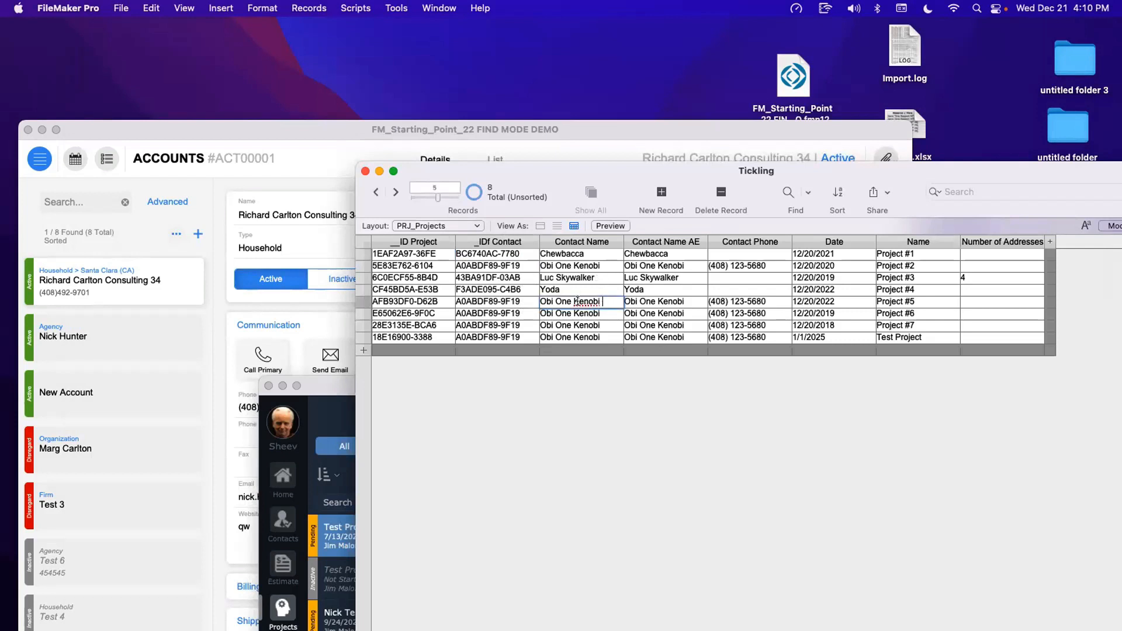
double_click(564, 301)
Step: Rearrange the two Tickling windows to check the T01_CONTACTS record, then return to the PRJ_Projects table
left_click_drag(508, 180, 484, 141)
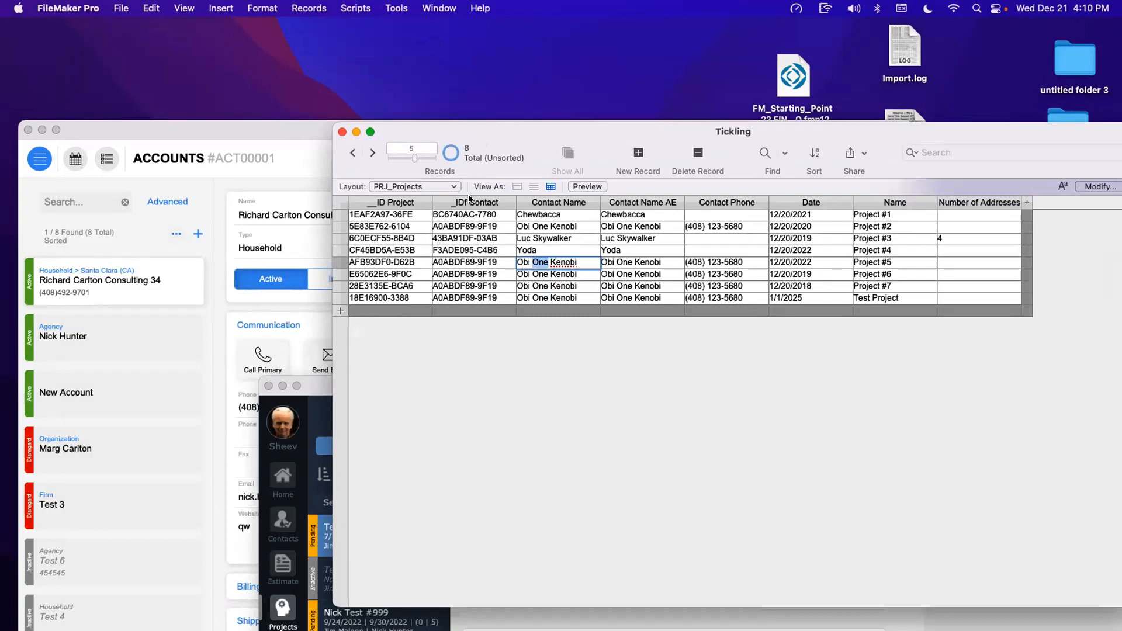
left_click_drag(437, 132, 455, 138)
left_click_drag(513, 170, 213, 383)
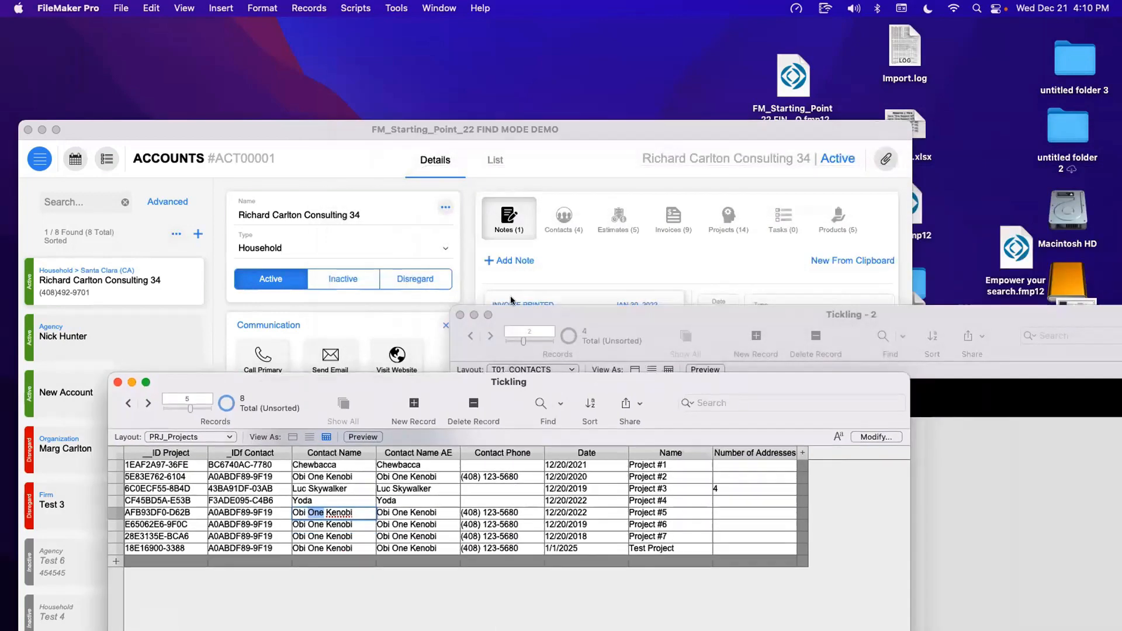
left_click(602, 319)
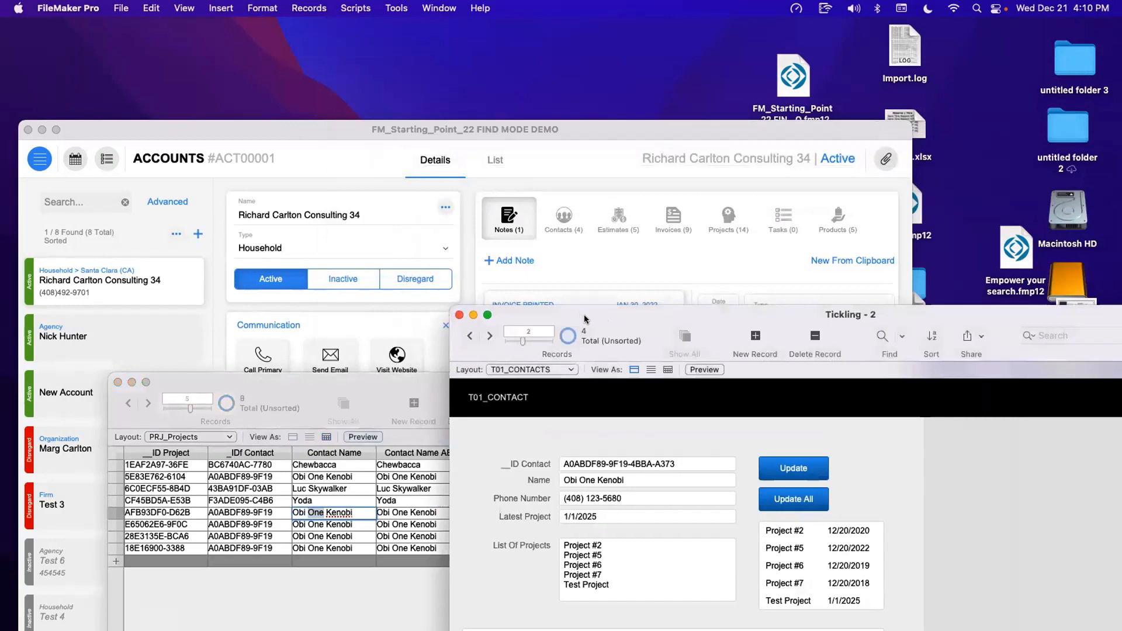
left_click(307, 393)
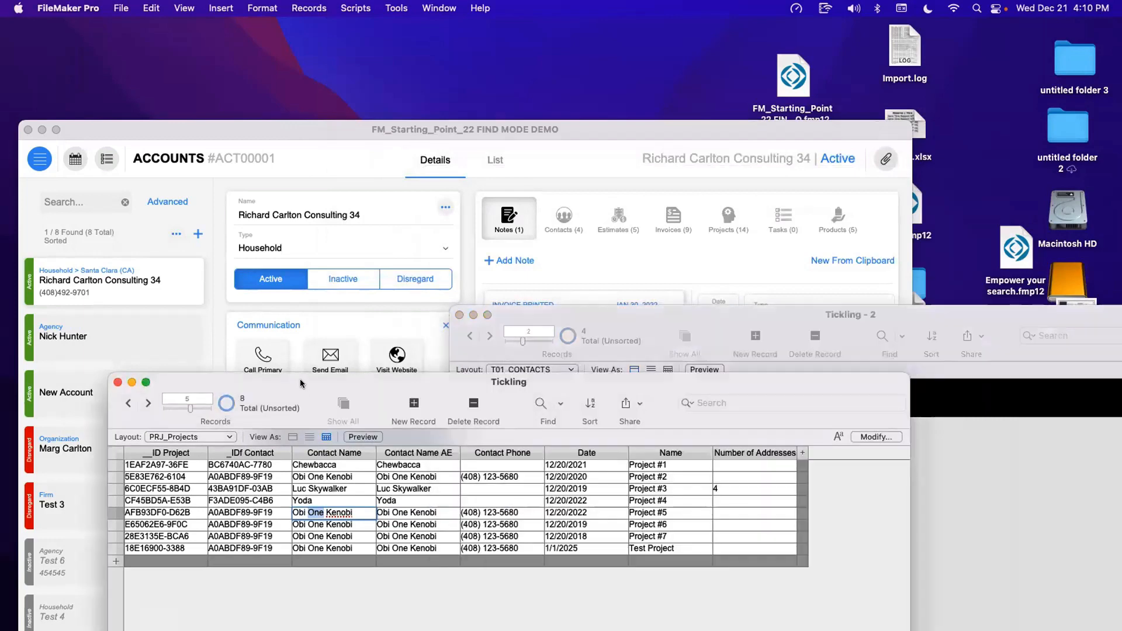
left_click_drag(296, 381, 457, 240)
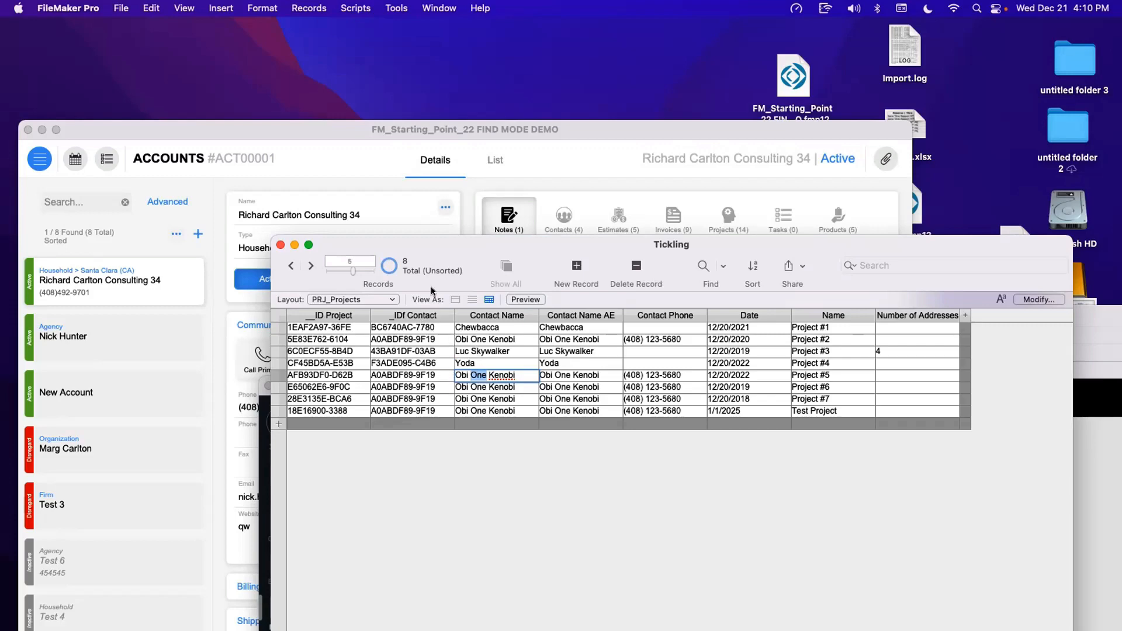
left_click_drag(413, 247, 411, 228)
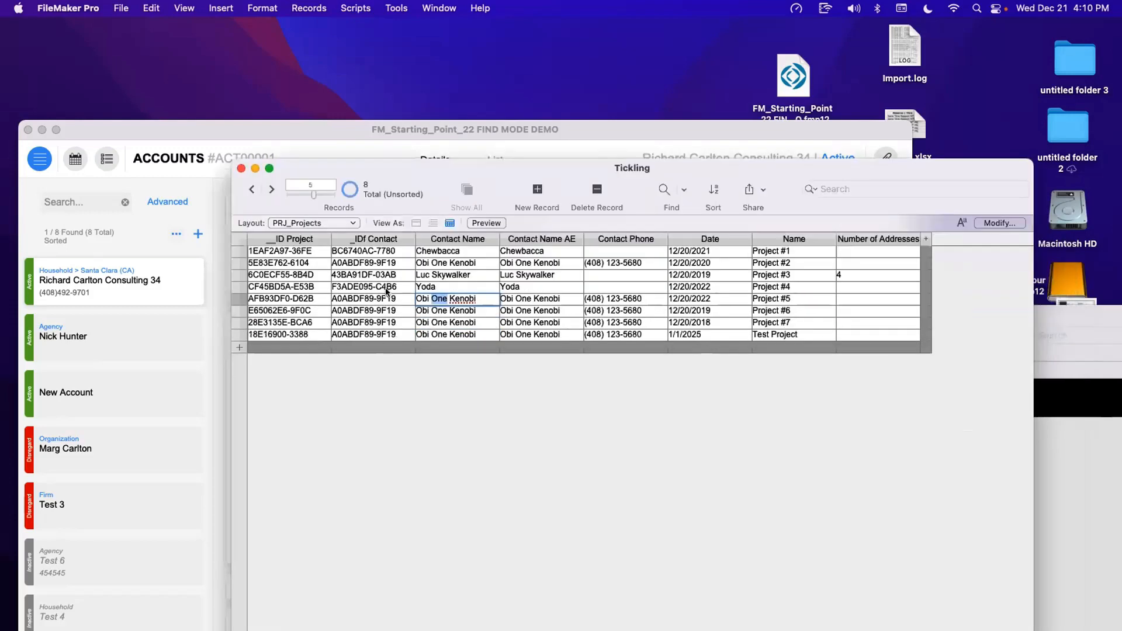
Step: Check the PRJ_Projects occurrence in the relationships graph and its Contact Name fields, then close the database definitions, discarding changes
key("super+shift+d")
left_click(643, 54)
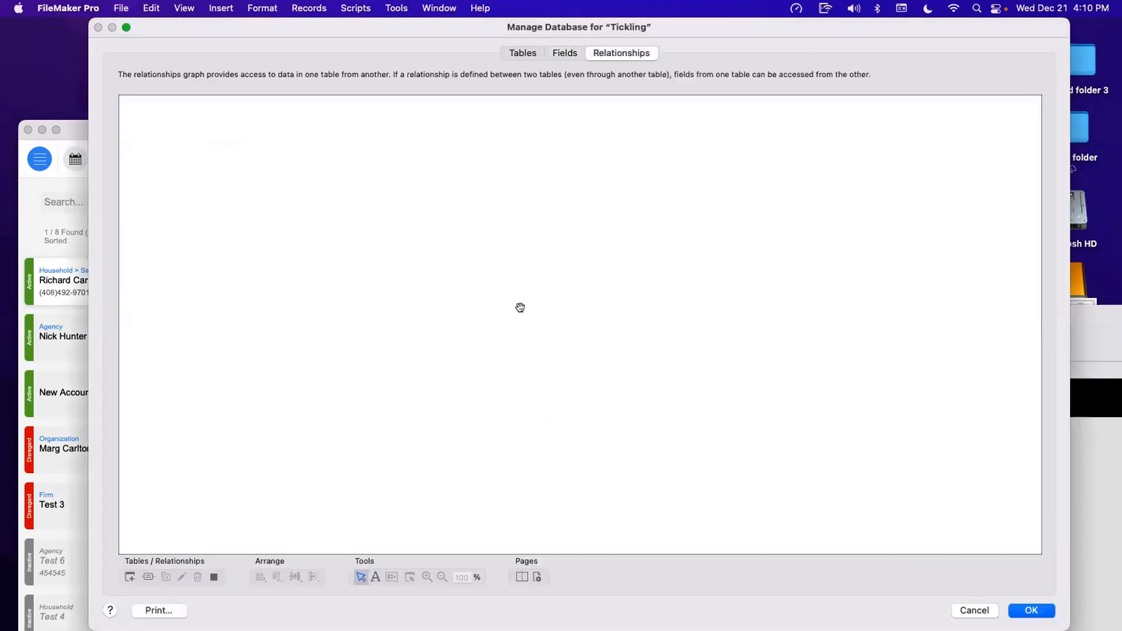
left_click(697, 140)
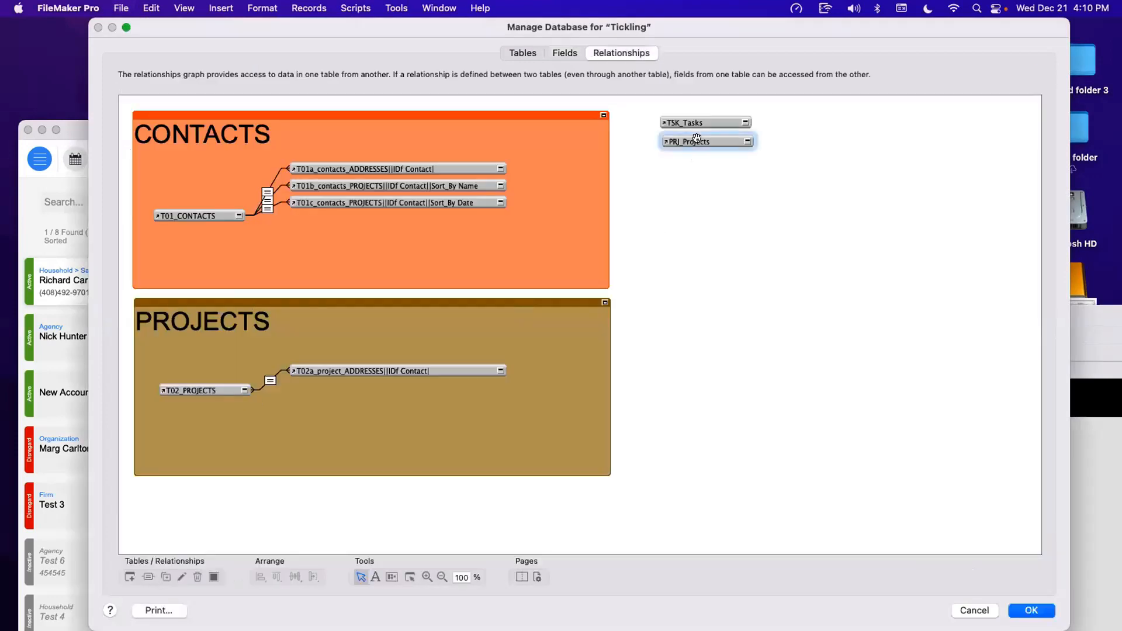
left_click(557, 53)
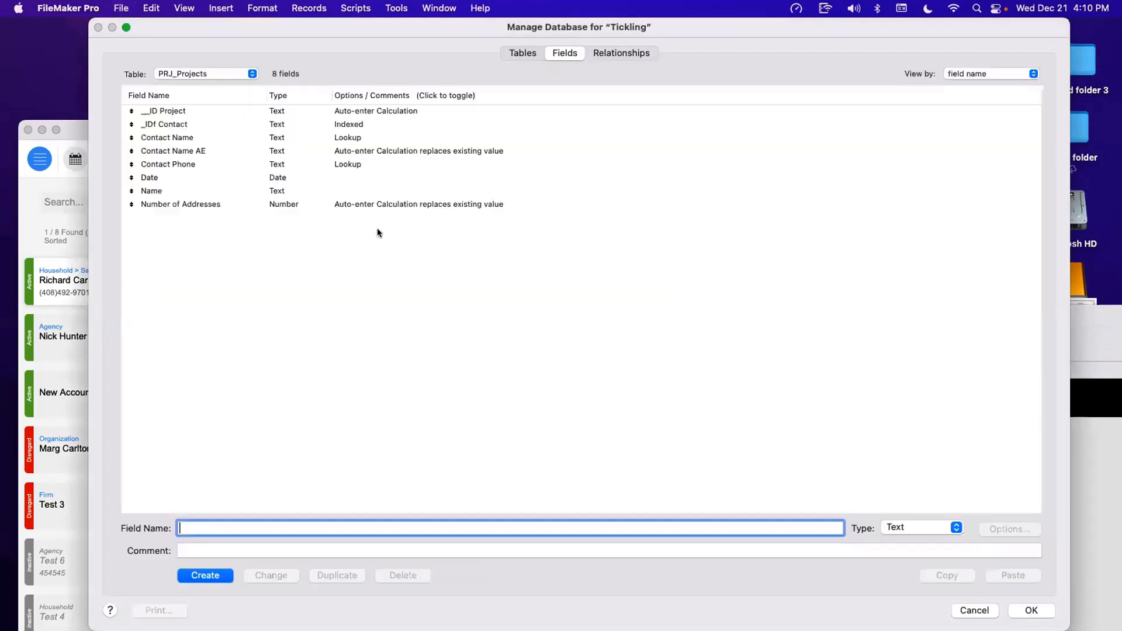
left_click(189, 150)
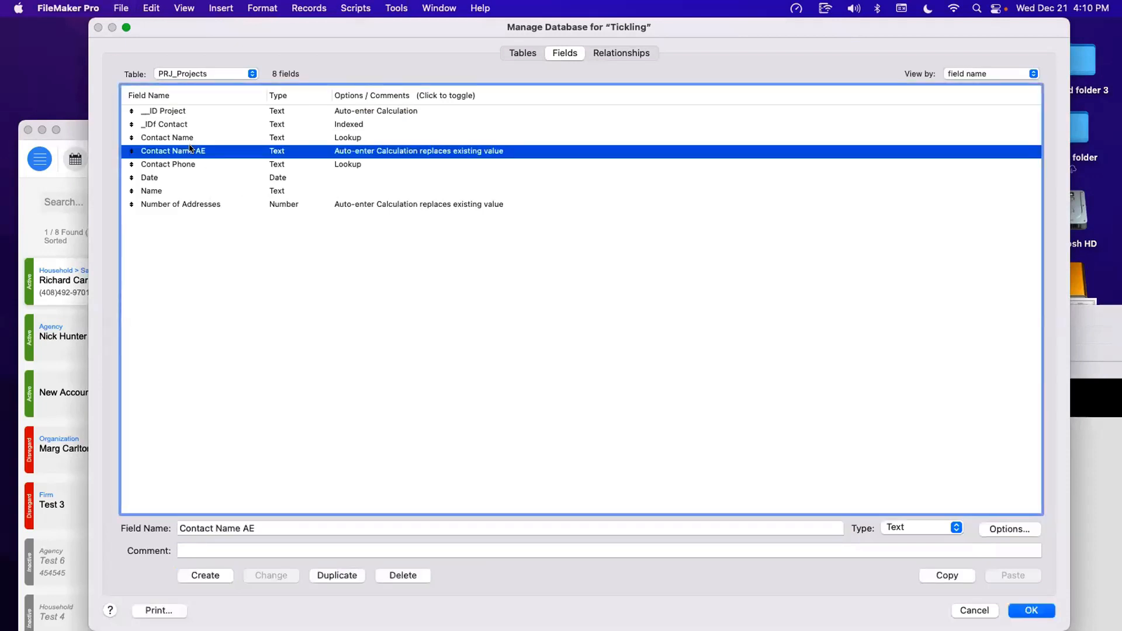
left_click(195, 139)
key("Escape")
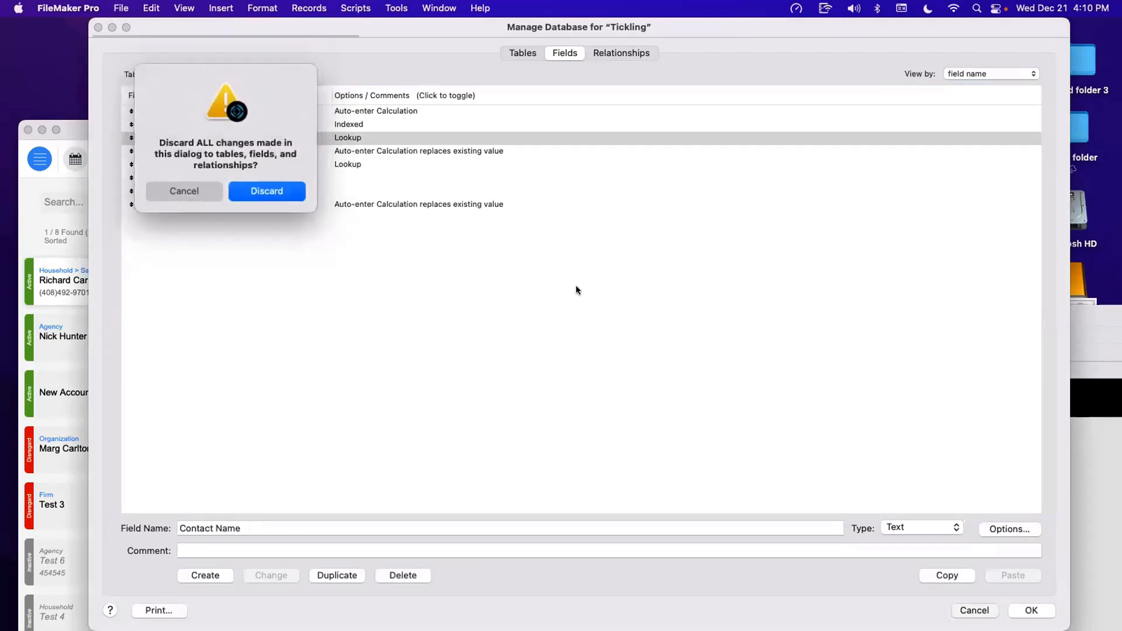
left_click(266, 191)
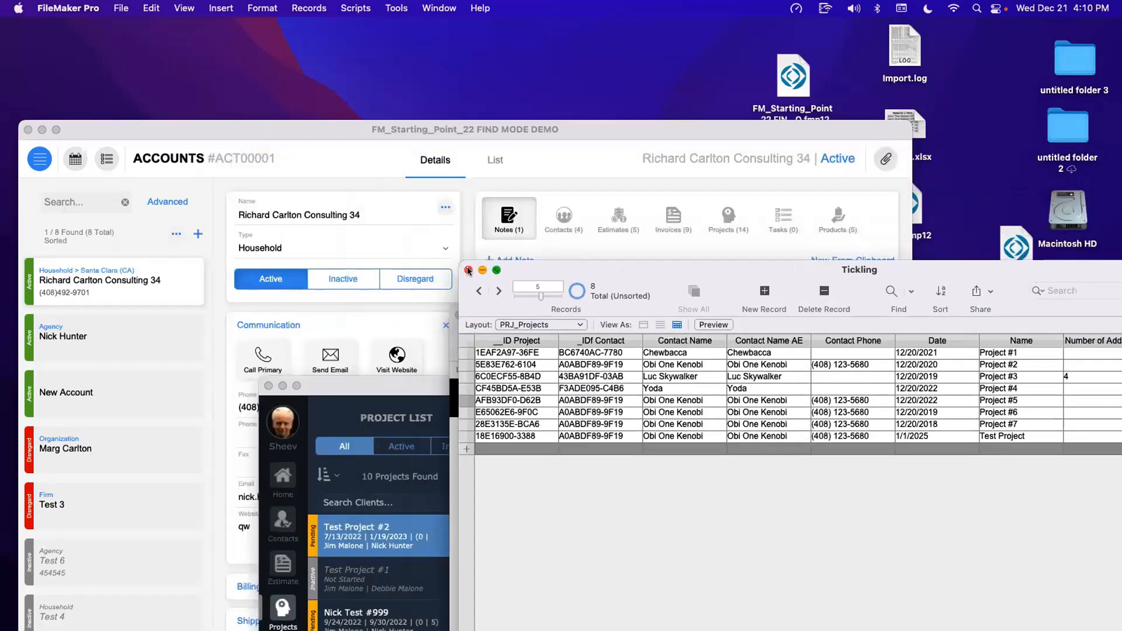
Step: Move the PRJ_Projects window aside and bring the T01_CONTACTS window to the front
left_click_drag(530, 275, 473, 465)
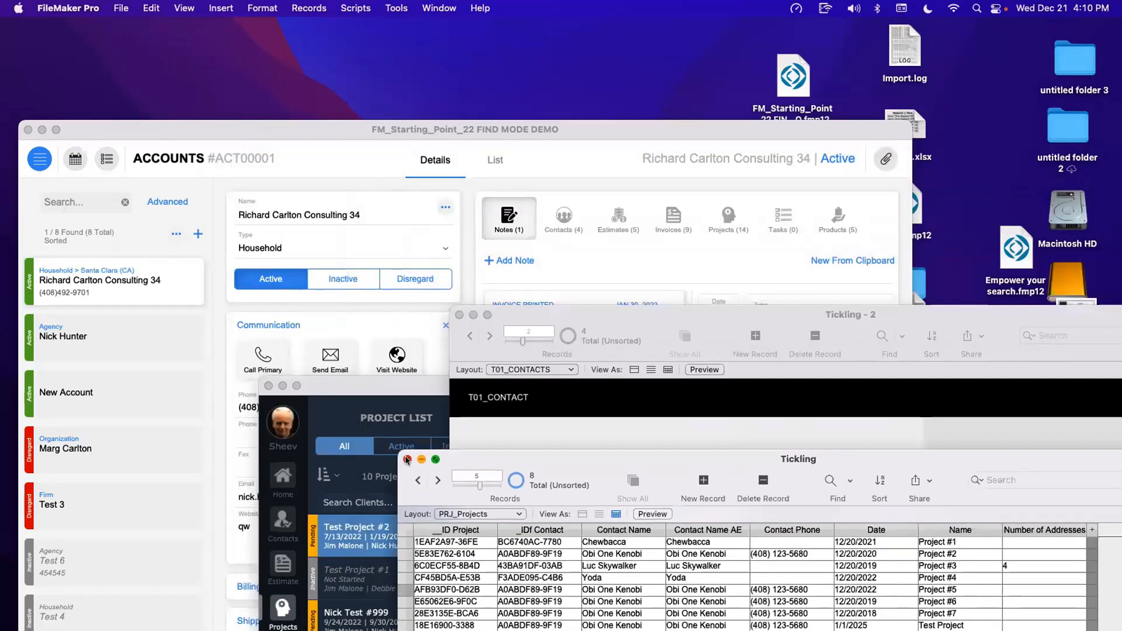
left_click(680, 333)
left_click_drag(685, 314, 345, 92)
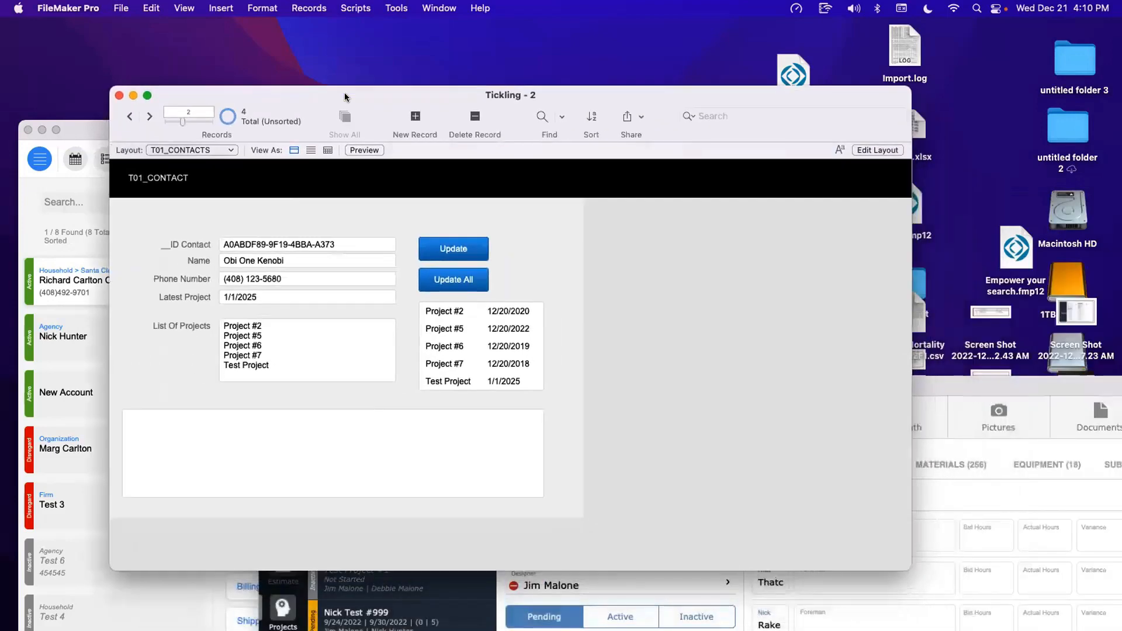
Step: Open the database definitions, check the relationships graph, and show the fields of the PRJ_Projects table
key("super+shift+d")
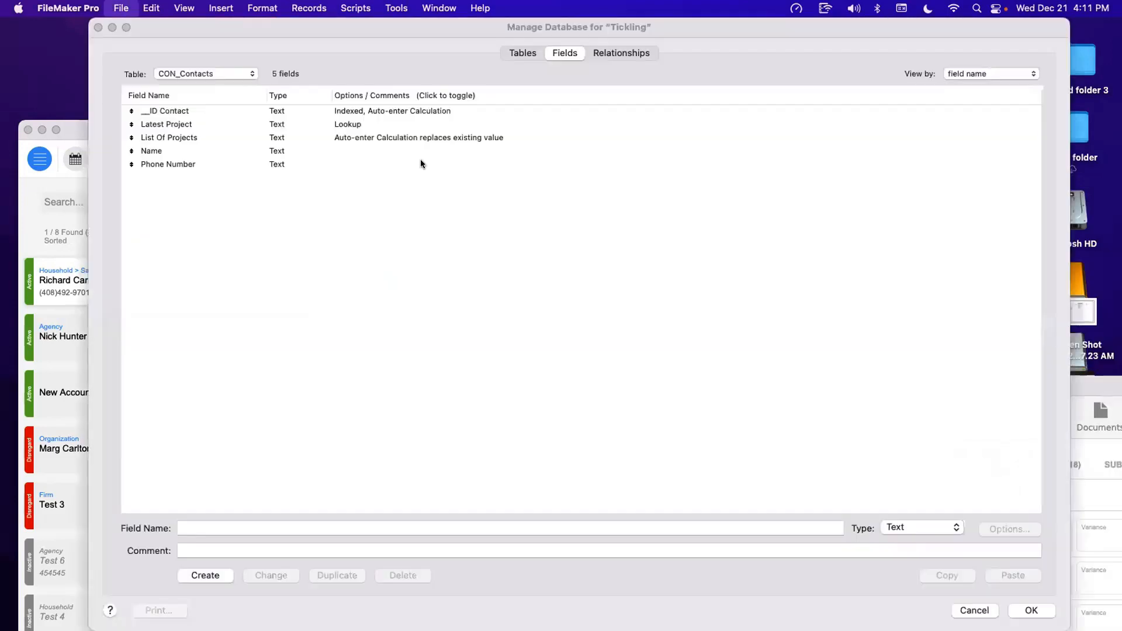
left_click(617, 52)
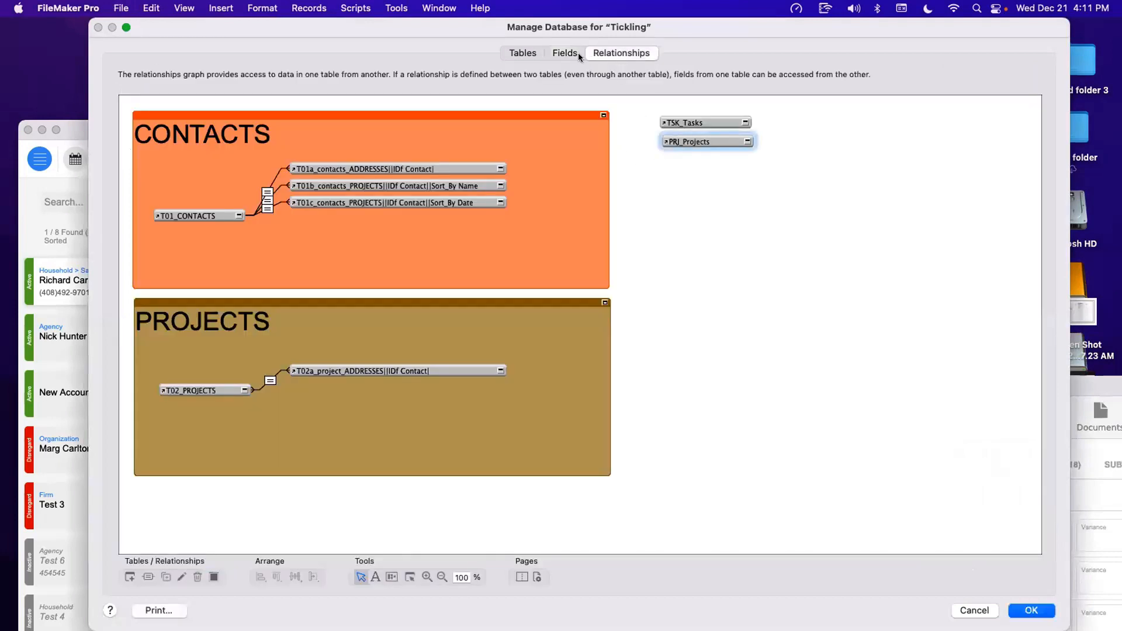
left_click(565, 53)
left_click(226, 71)
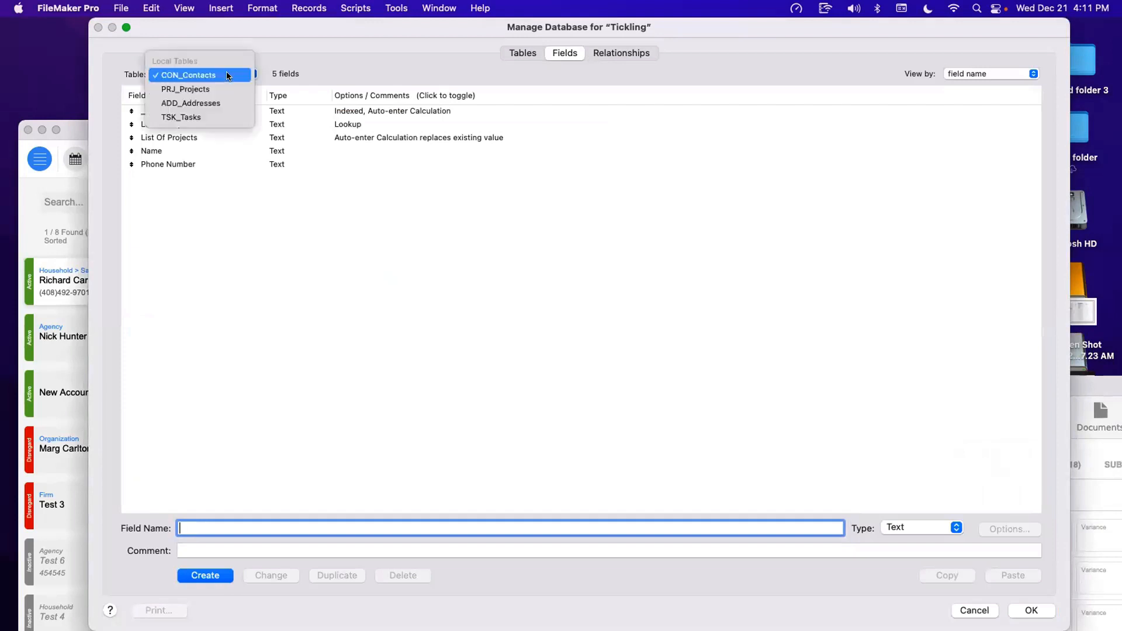
left_click(237, 96)
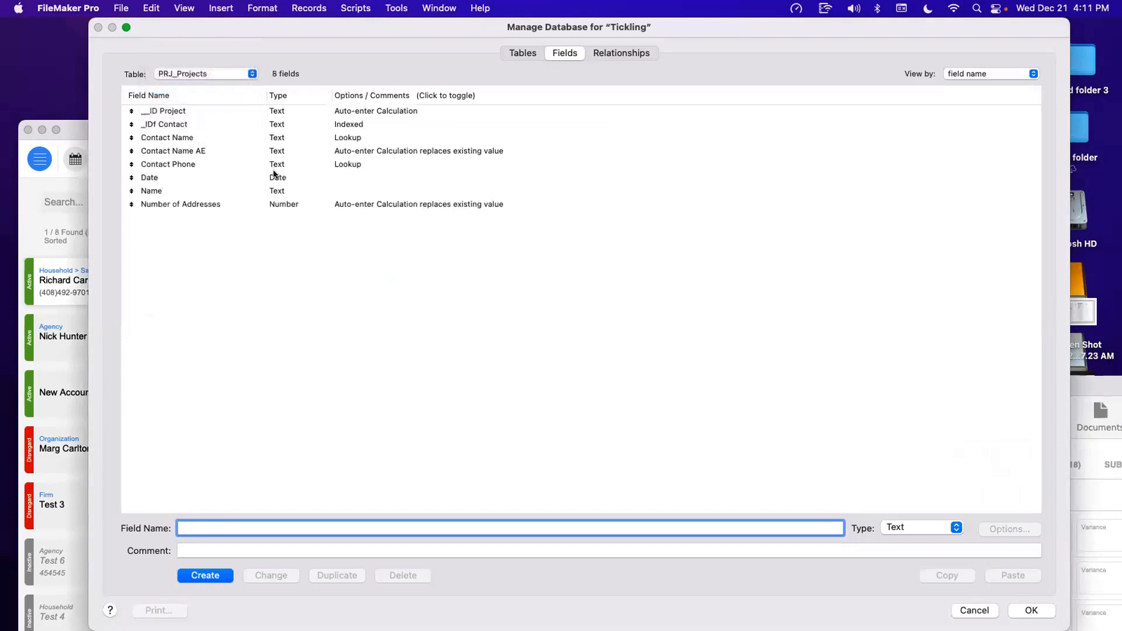
Step: Review the Contact Name AE calculation T01_CONTACTS::Name and its T01b_contacts_PROJECTS evaluation context, then confirm the field options
left_click(323, 151)
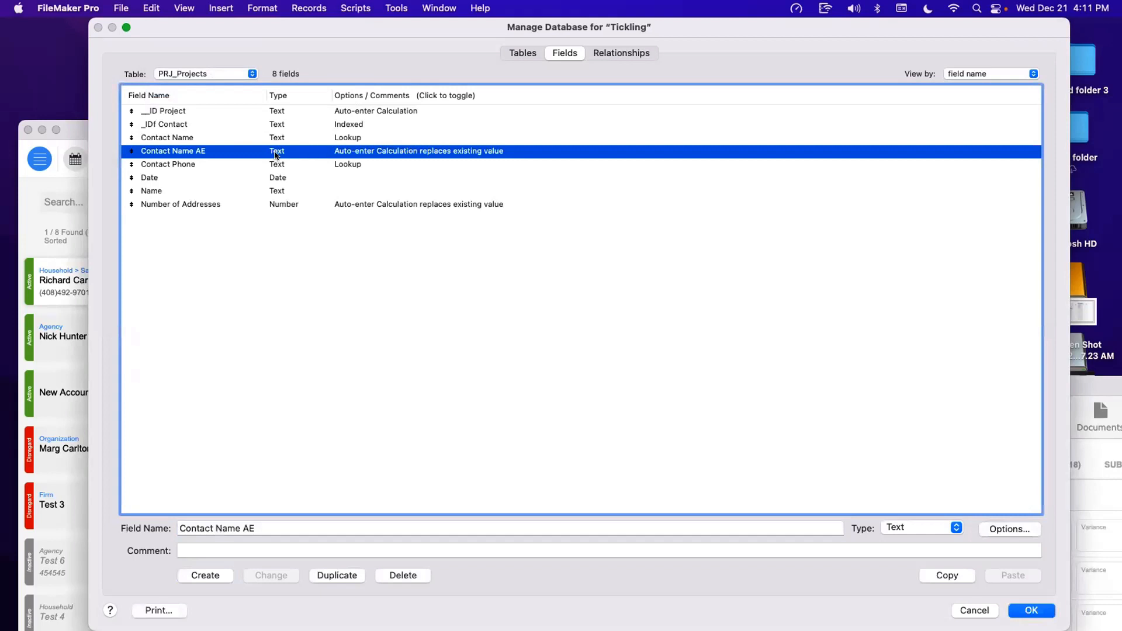
double_click(255, 153)
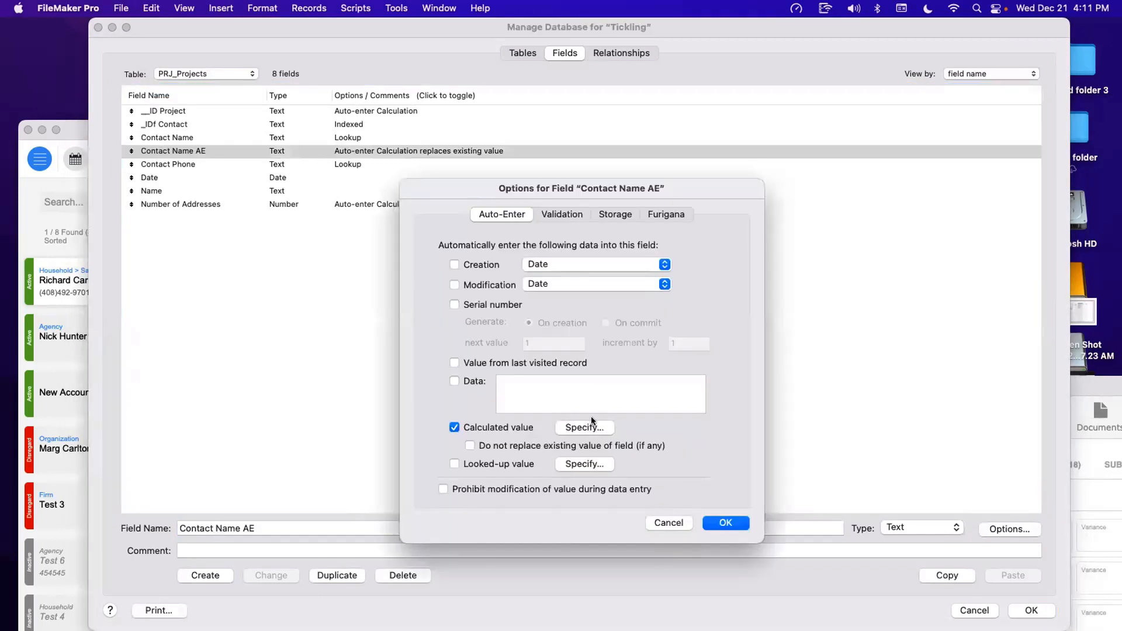
left_click(627, 429)
left_click(422, 162)
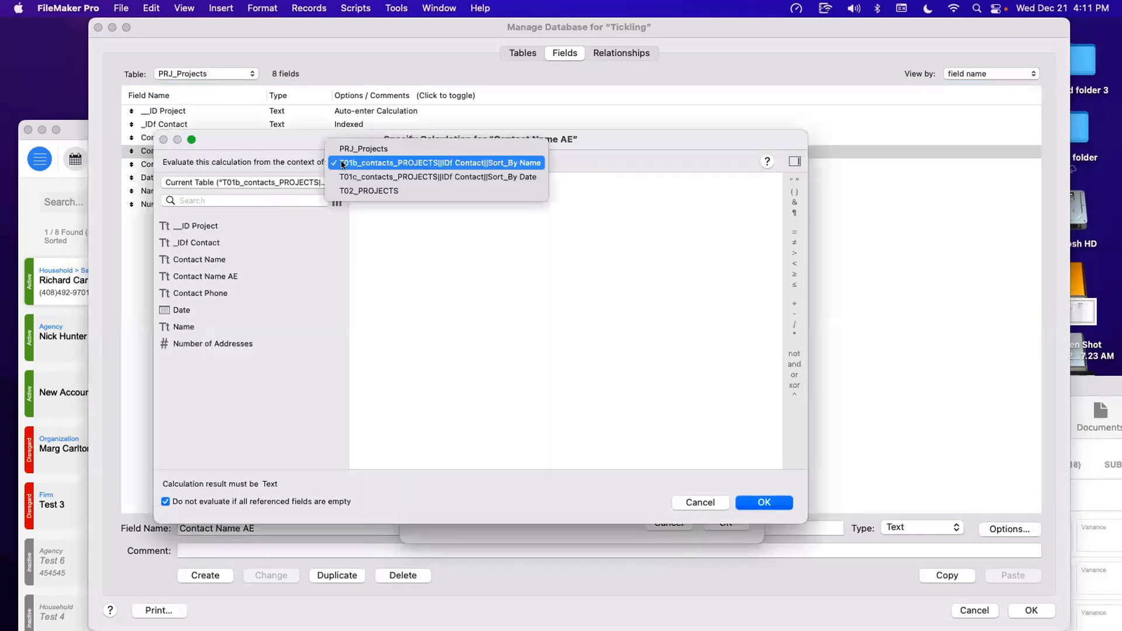
left_click(472, 164)
left_click_drag(469, 175, 329, 167)
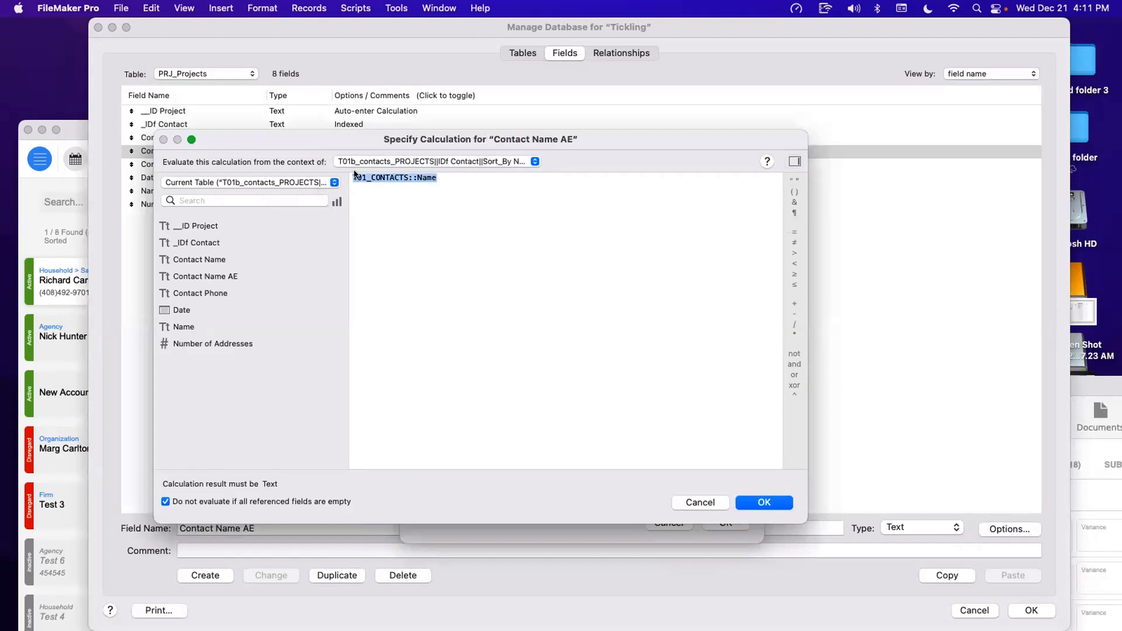
key("Return")
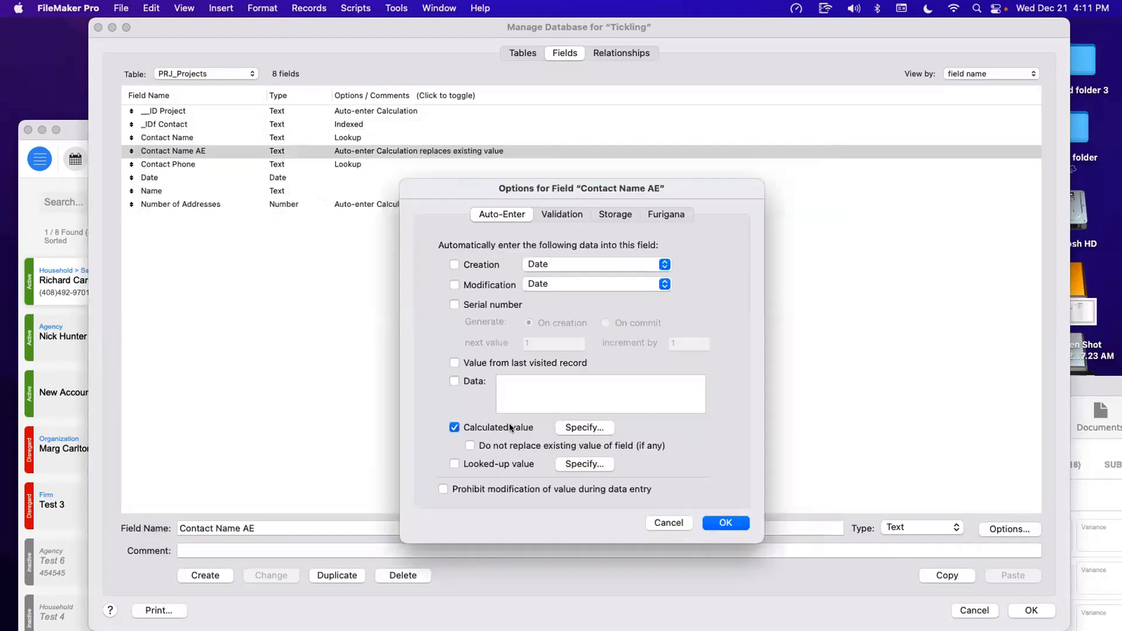
key("Return")
Step: Move the standalone PRJ_Projects occurrence closer beneath TSK_Tasks in the relationships graph
left_click(252, 137)
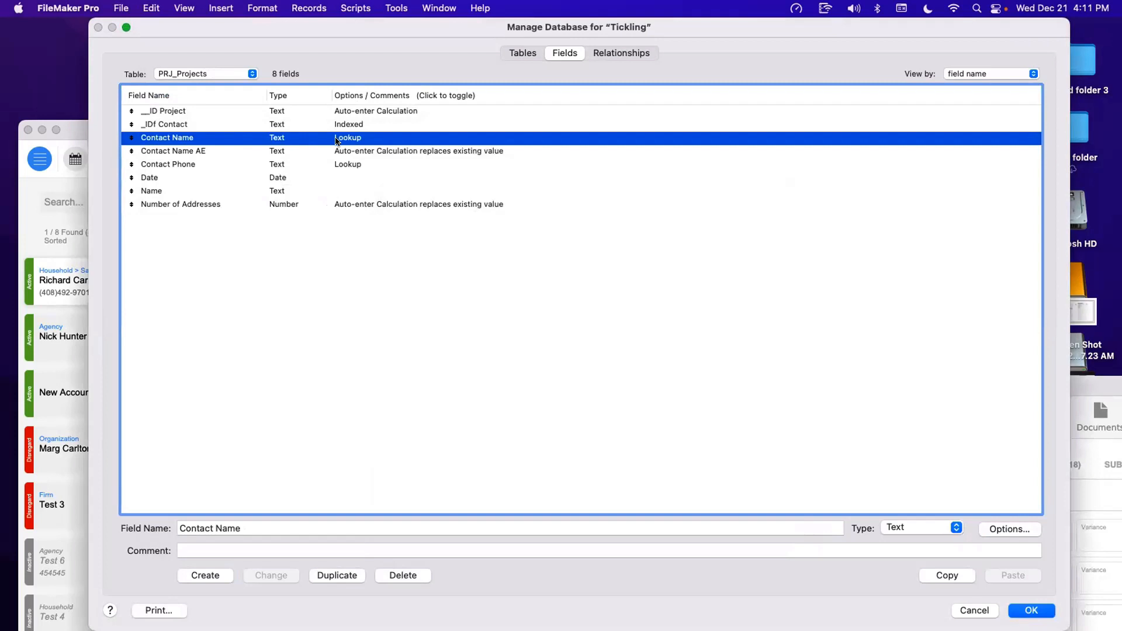
left_click(596, 52)
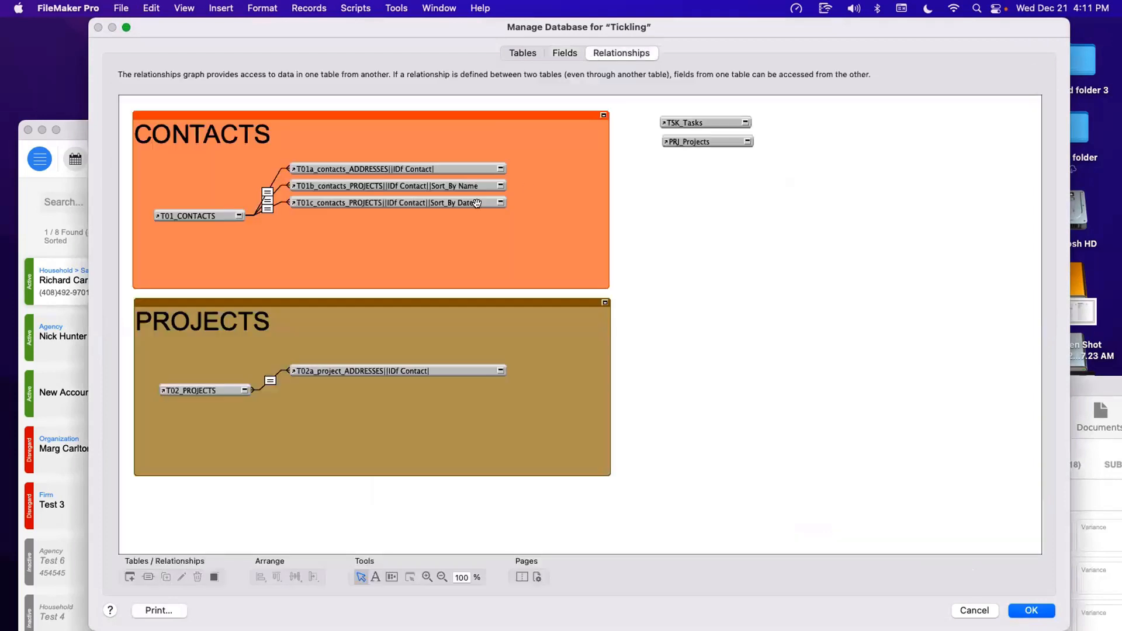
left_click(723, 141)
left_click_drag(724, 141, 724, 138)
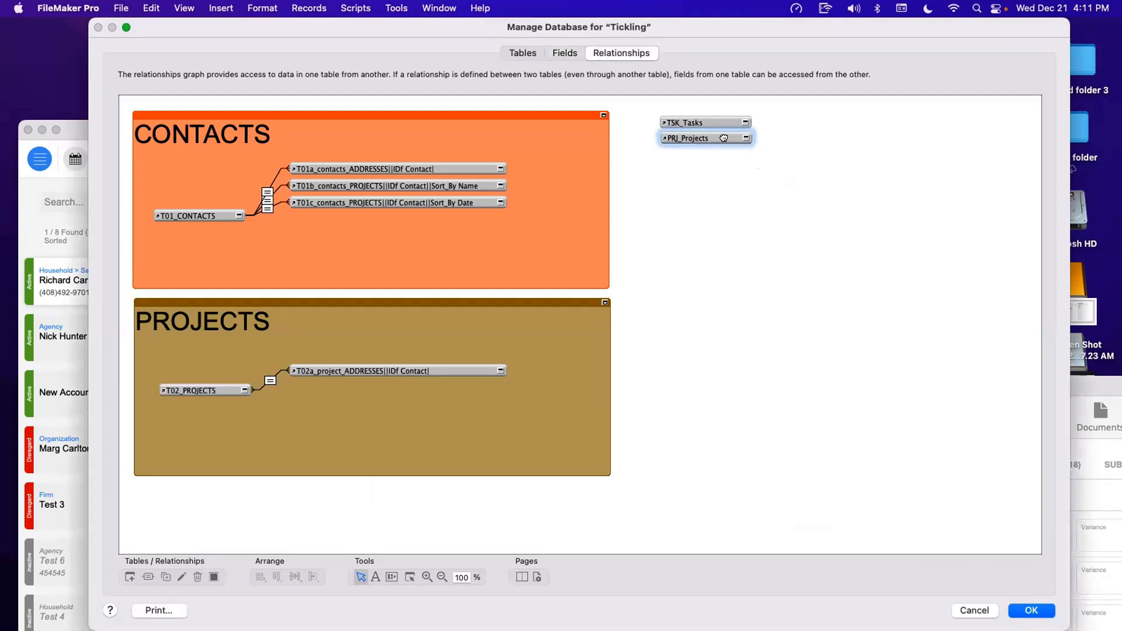
left_click(746, 172)
left_click_drag(781, 166, 657, 110)
left_click(700, 162)
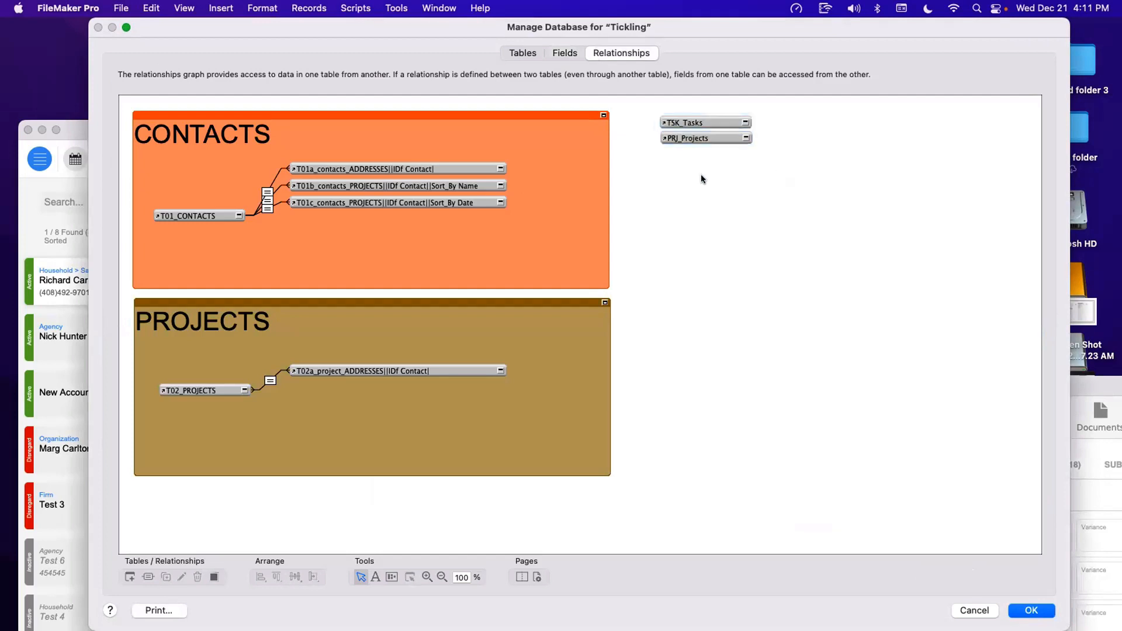
left_click_drag(758, 157, 637, 105)
left_click(735, 172)
left_click_drag(411, 39, 408, 42)
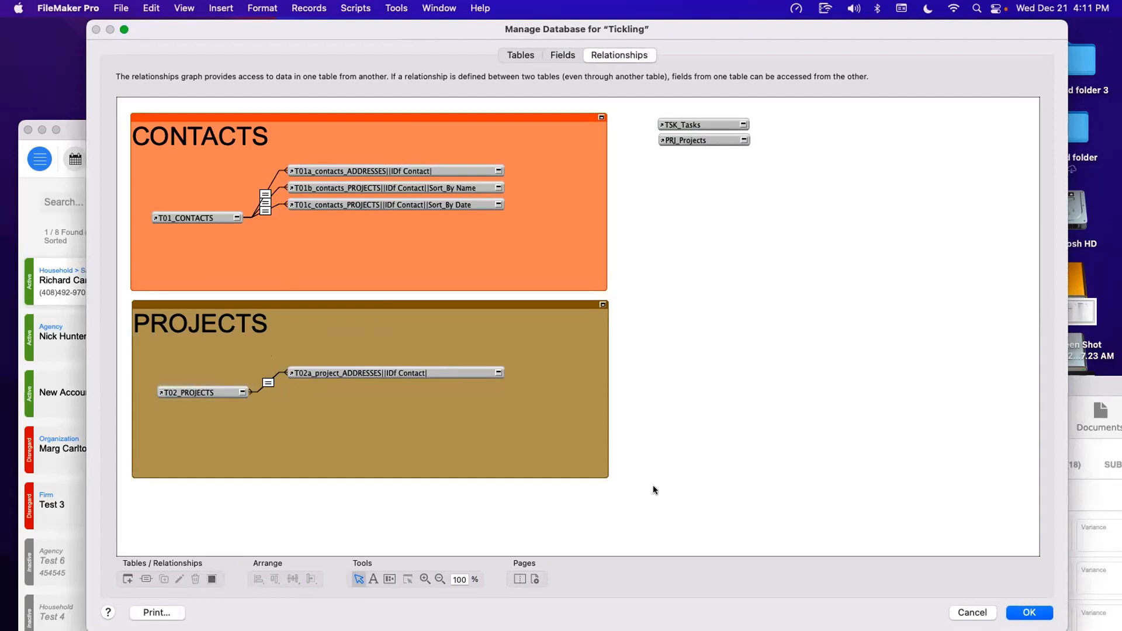
Step: Examine the PROJECTS group, the T02_PROJECTS occurrence and its relationship, comparing it with T01_CONTACTS
left_click_drag(654, 486, 145, 334)
left_click(371, 503)
left_click(208, 391)
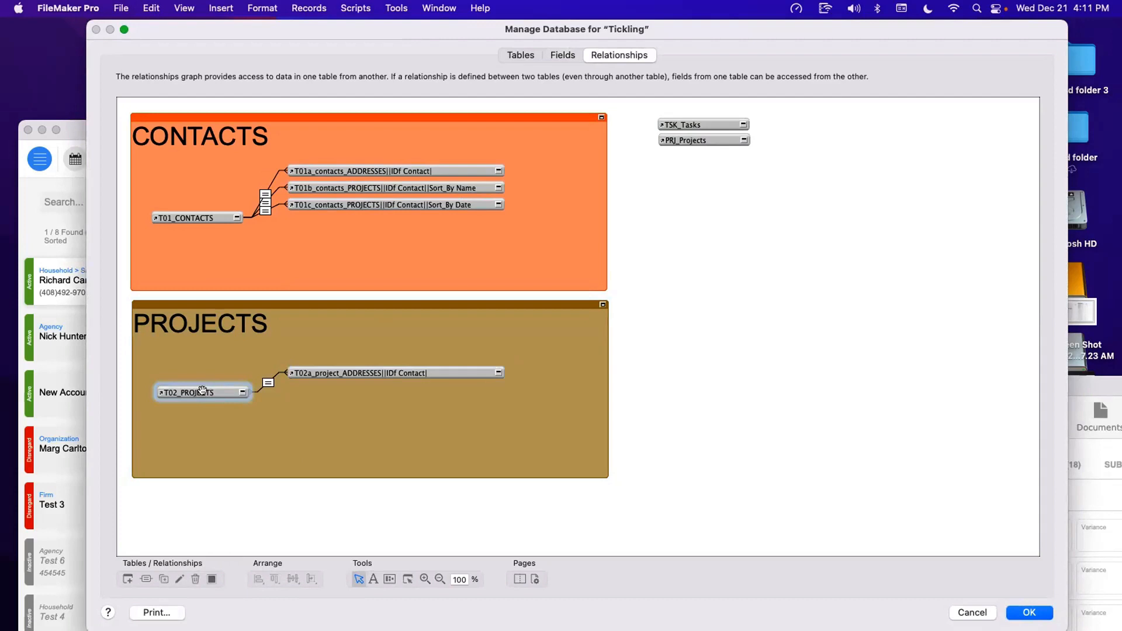
left_click(268, 384)
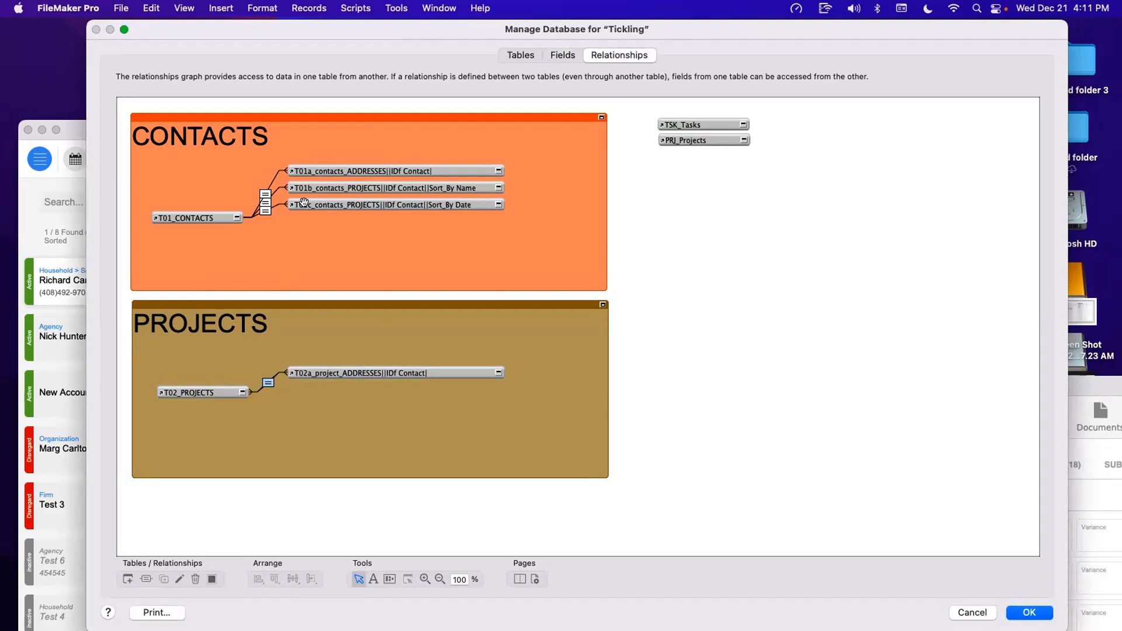
left_click(203, 215)
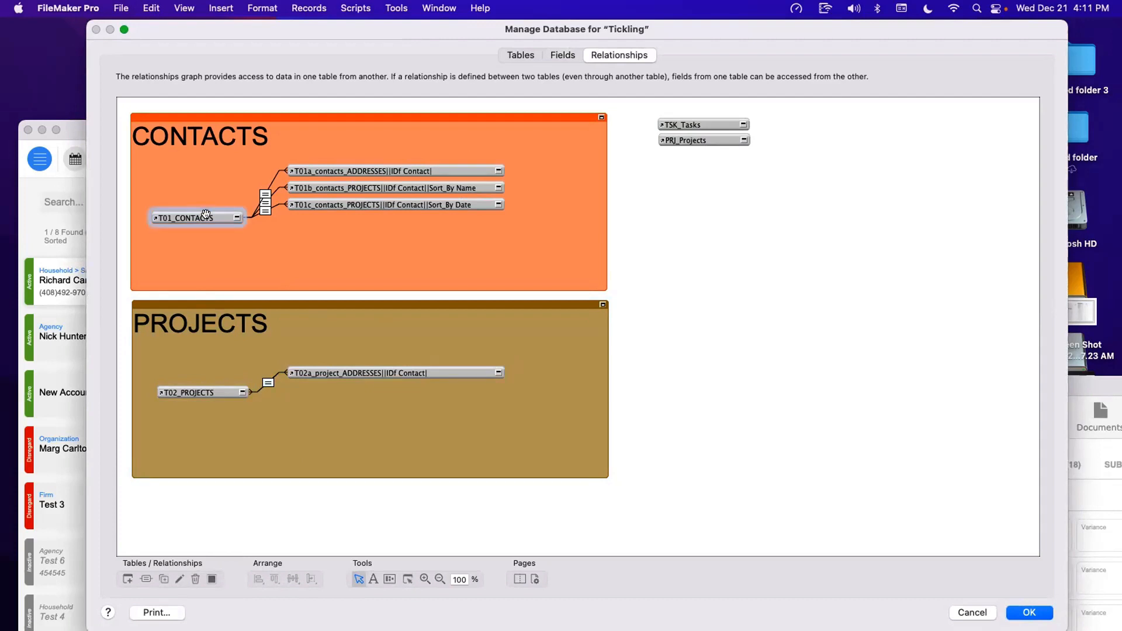
Step: Inspect T02_PROJECTS, its related T02a_project_ADDRESSES||IDf Contact| occurrence, and the relationship joining them
left_click(205, 391)
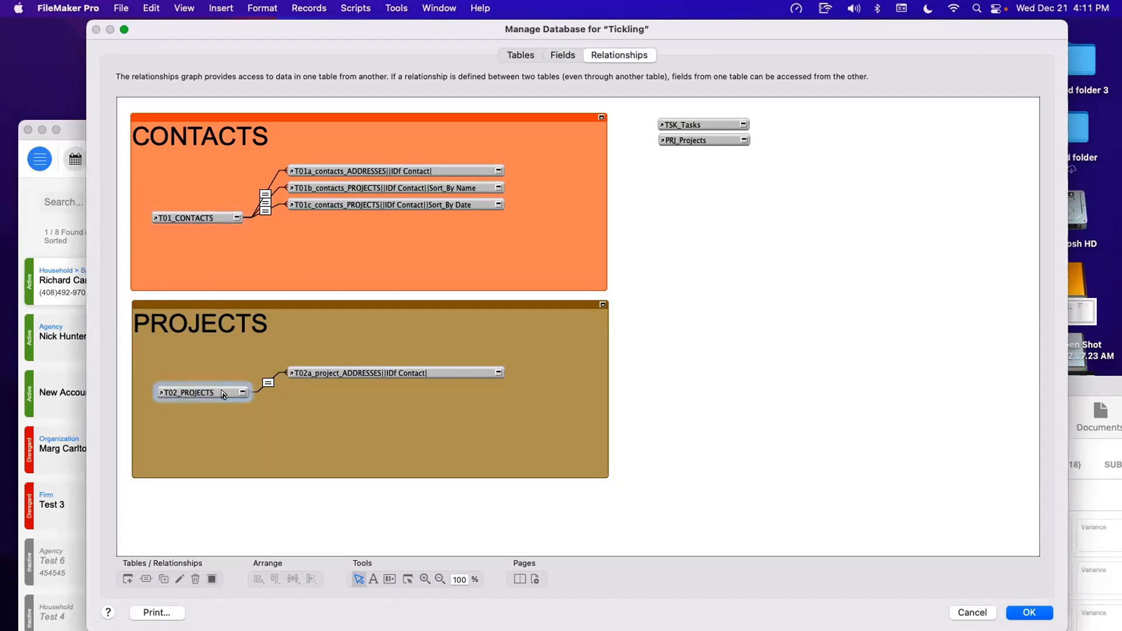
left_click(269, 384)
left_click(305, 369)
left_click(267, 385)
left_click(226, 387)
left_click(303, 369, "shift")
left_click(268, 383)
left_click(263, 373)
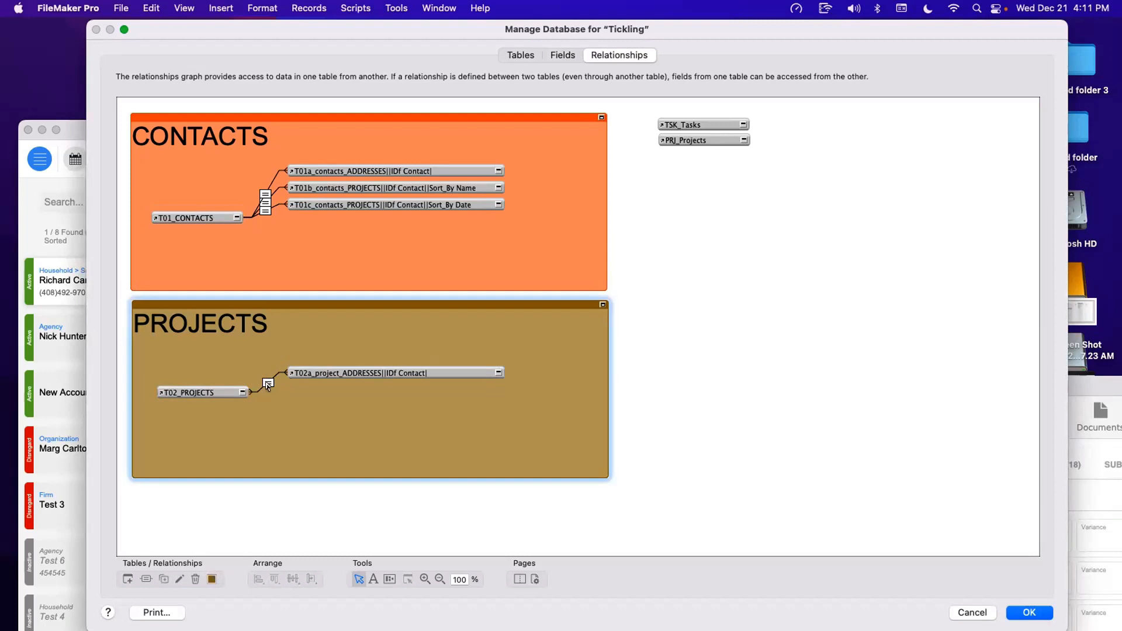
Step: Review the T02_PROJECTS relationship to its addresses and the T01_CONTACTS occurrence, then examine the tables list, comparing TSK_Tasks with CON_Contacts
left_click(268, 383)
double_click(268, 383)
key("Escape")
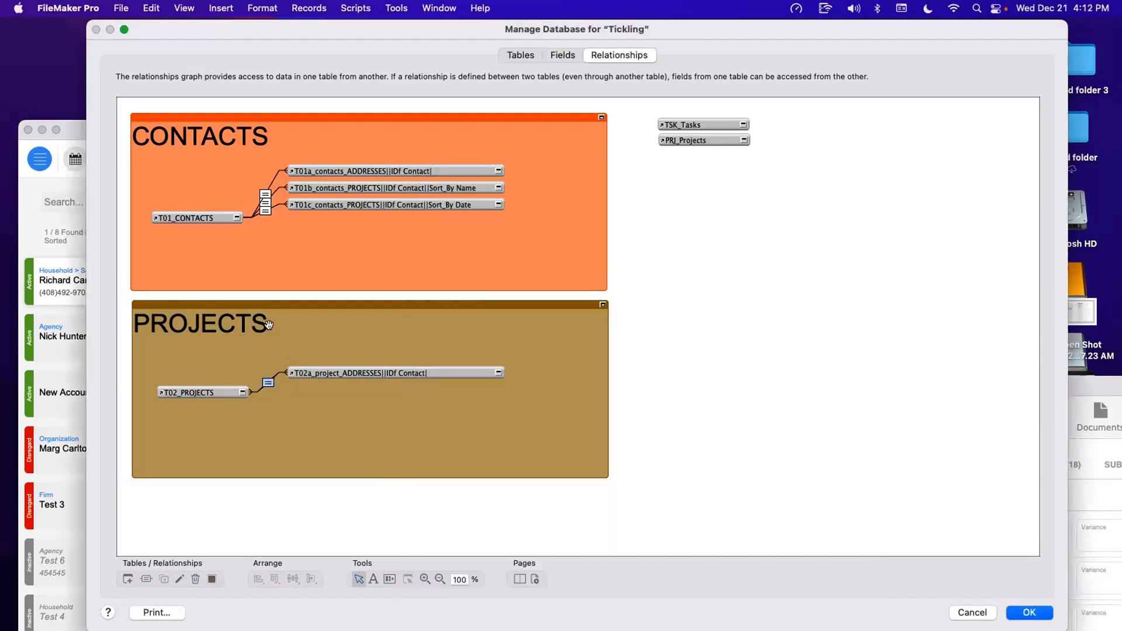
left_click(195, 215)
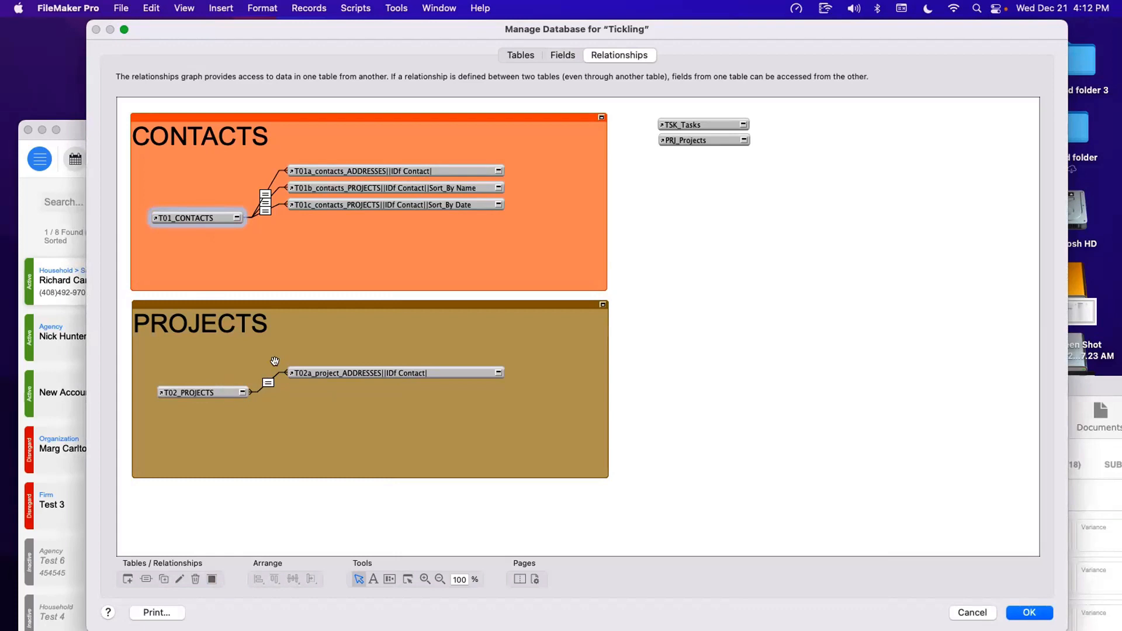
left_click(533, 56)
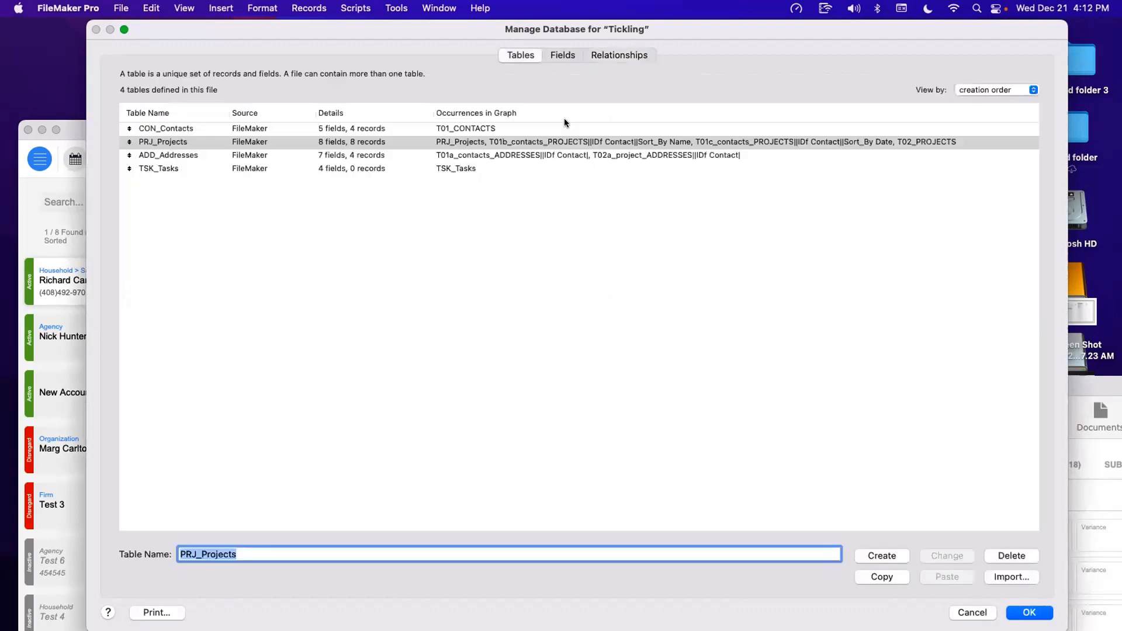
left_click(231, 176)
left_click(237, 169)
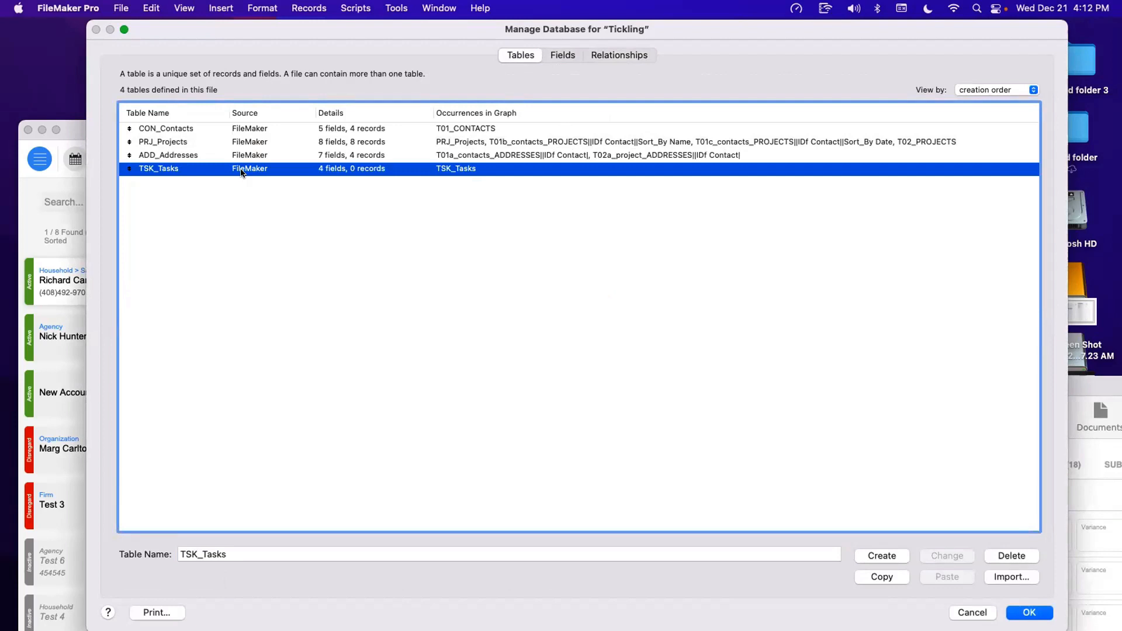
left_click(314, 129)
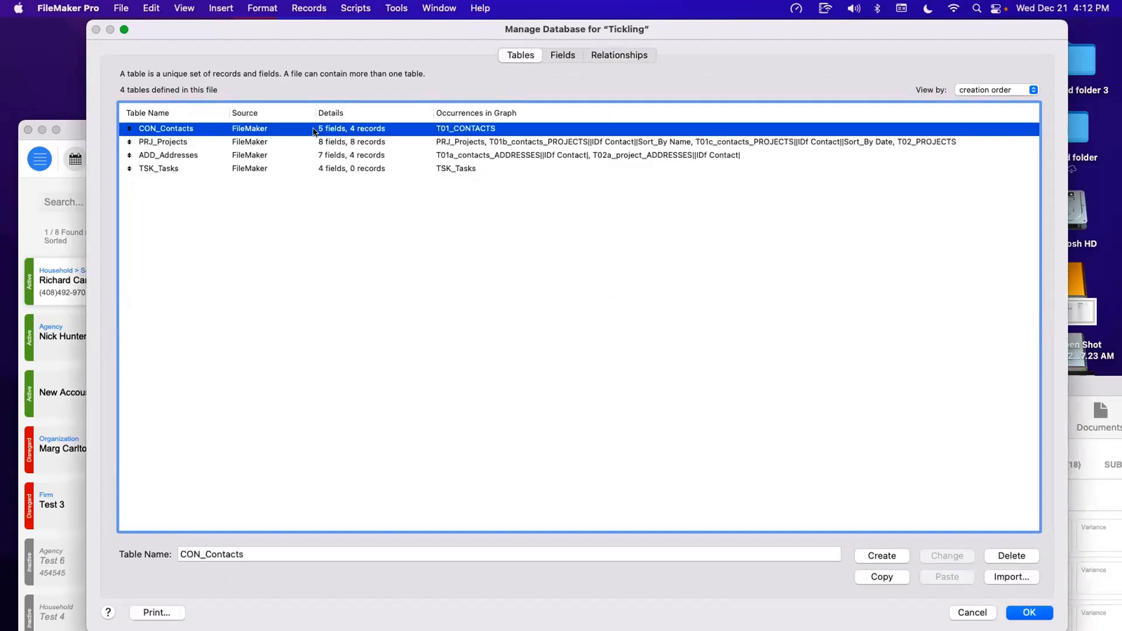
left_click(357, 168)
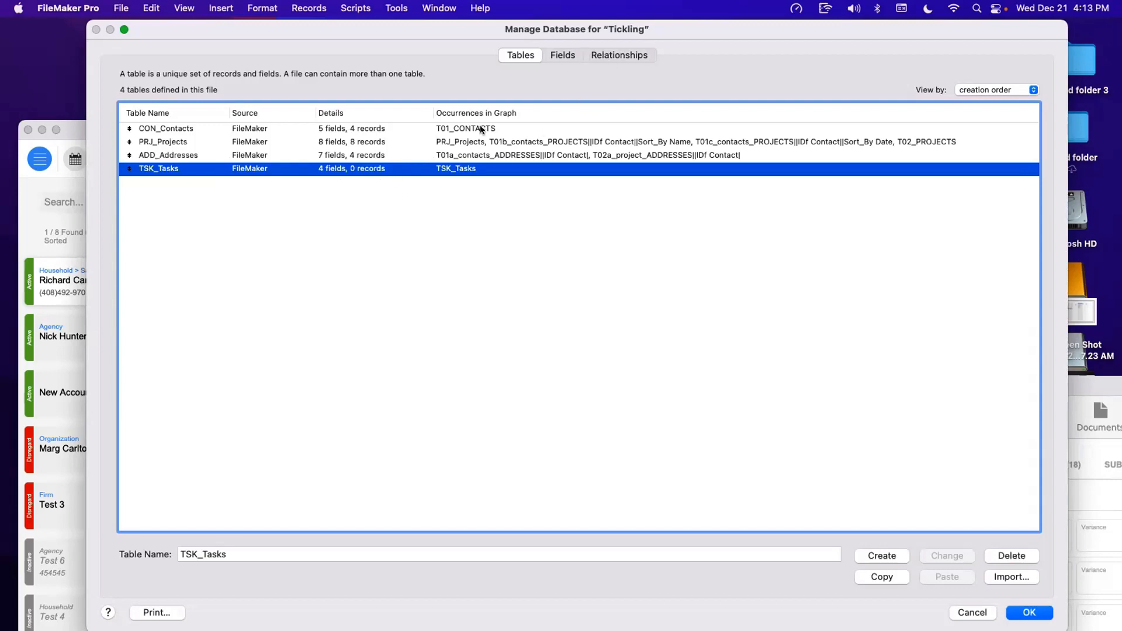
Step: Create a cross-reference table named XREF1_Tasks | Contacts
double_click(215, 555)
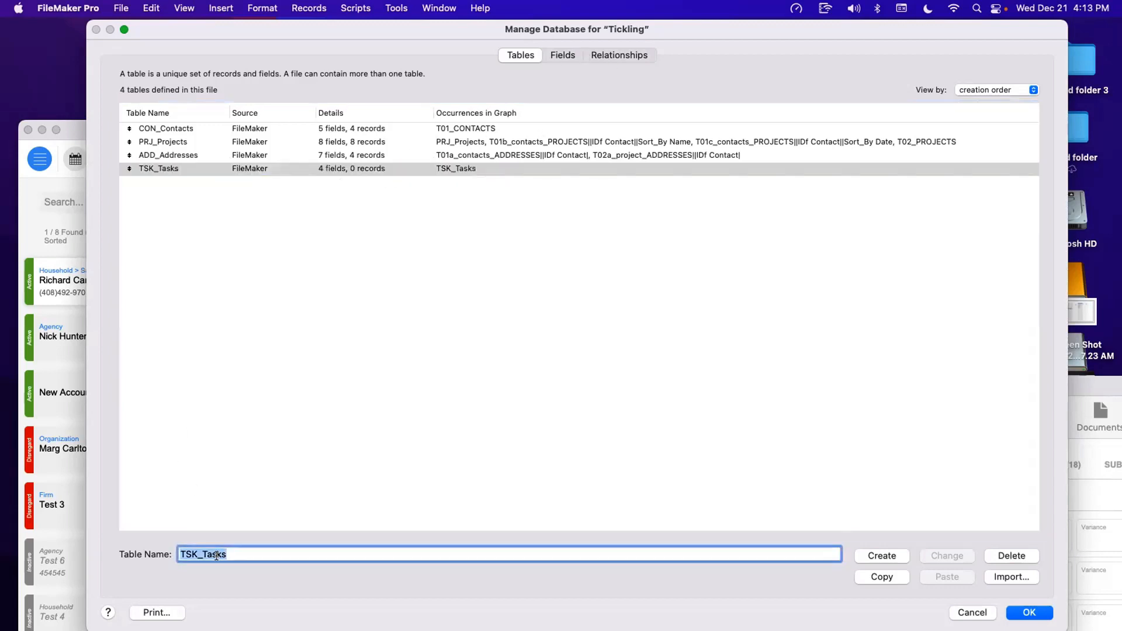
type("XREF")
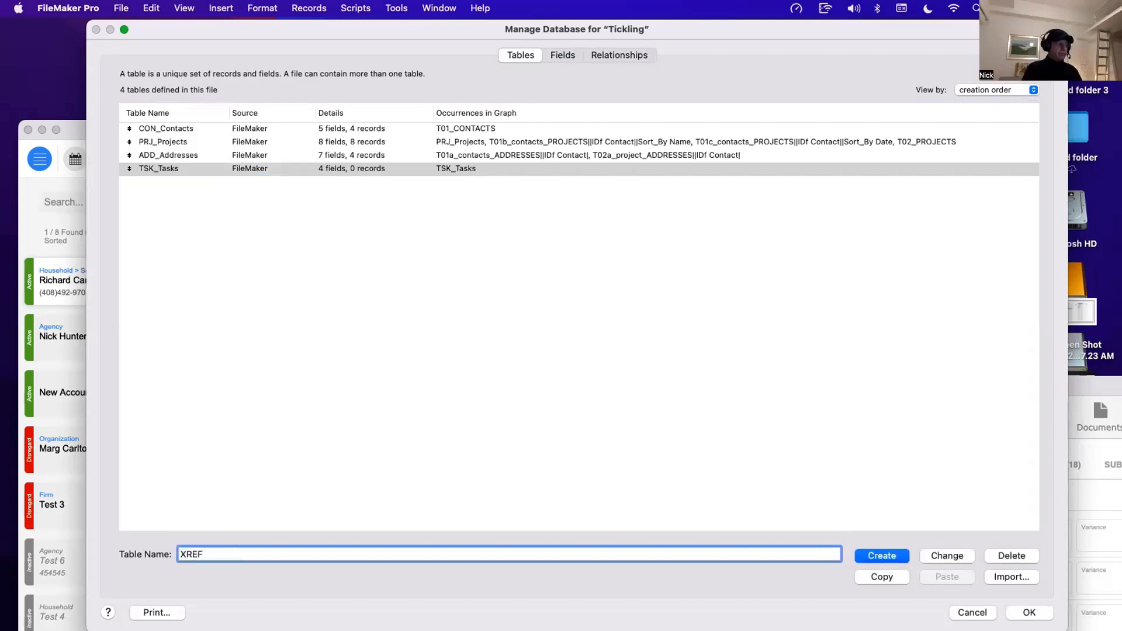
type("1_")
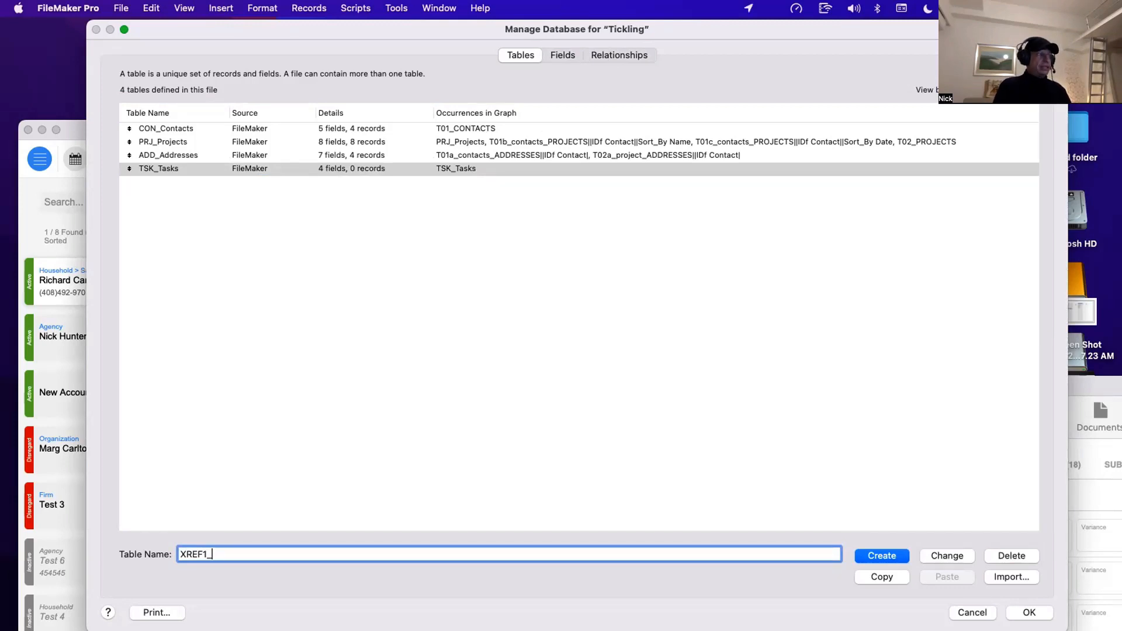
type("T")
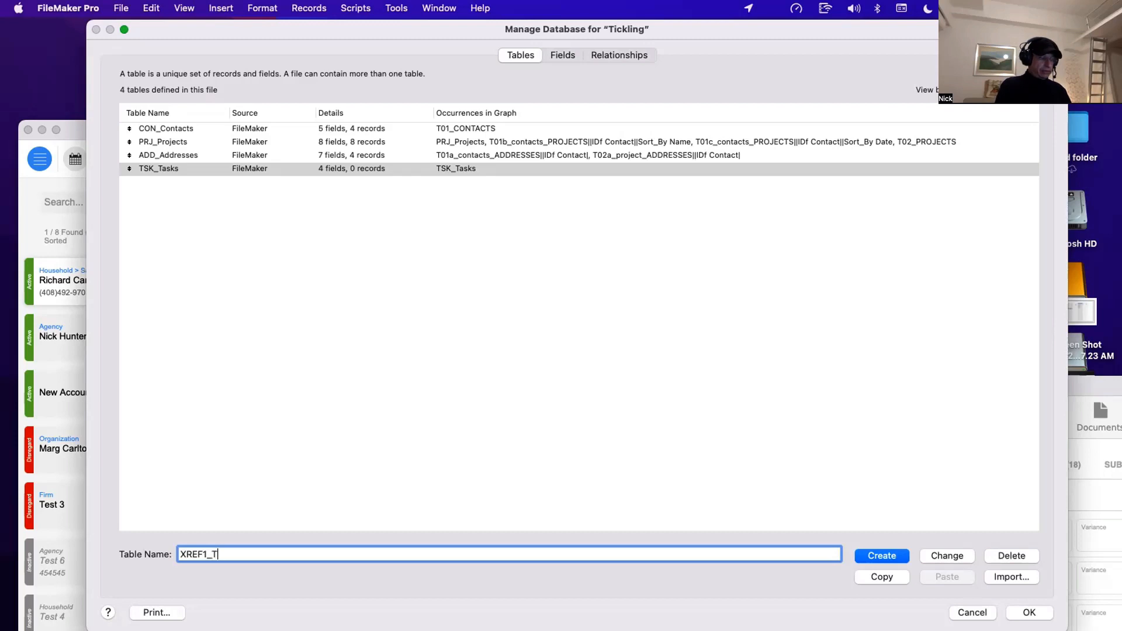
type("asks |")
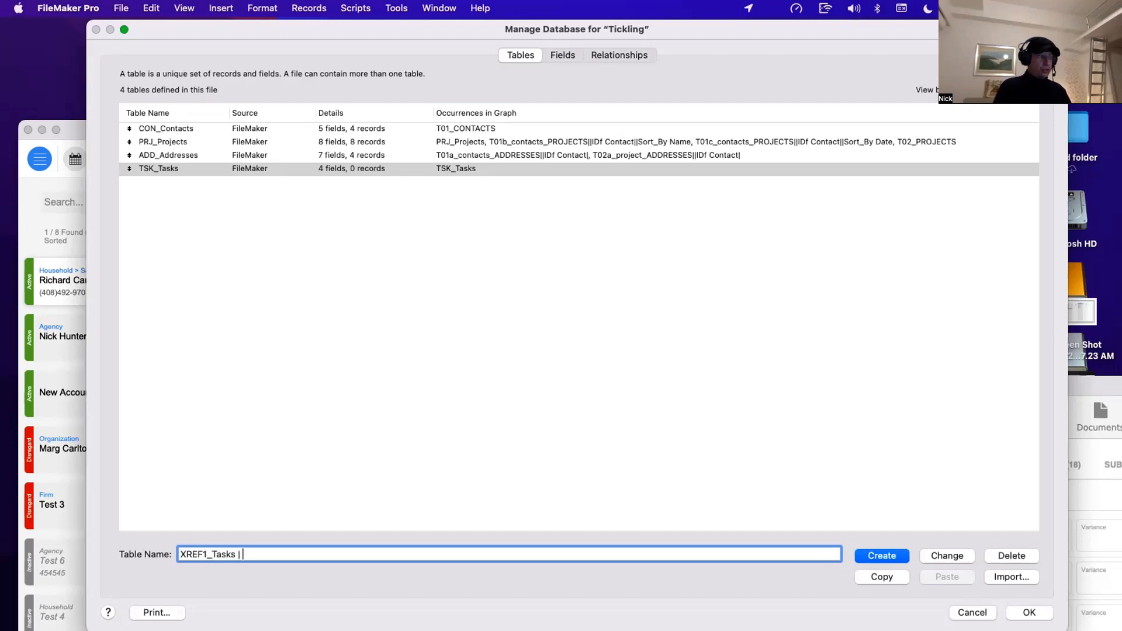
type(" Contacts")
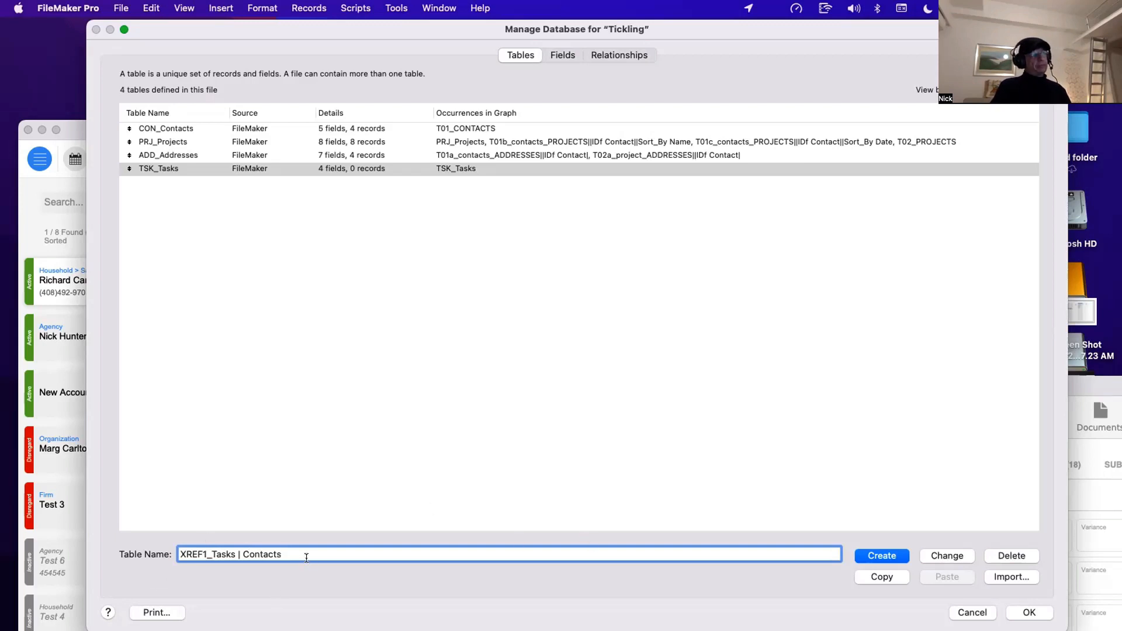
left_click(875, 556)
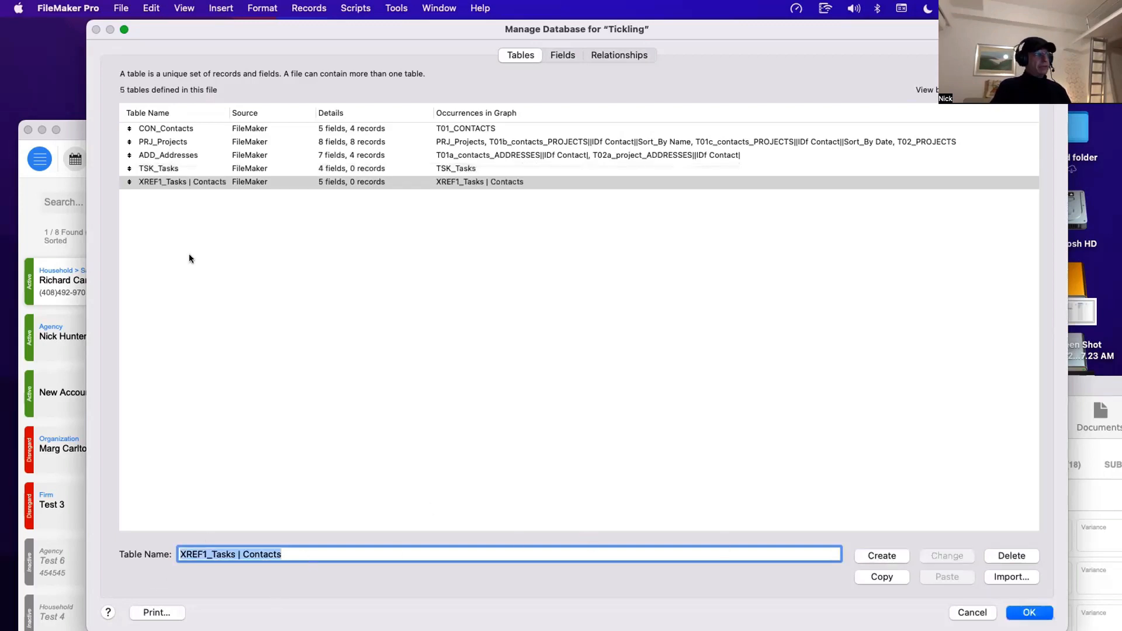
Step: Delete all the default fields from the XREF1_Tasks | Contacts table
double_click(199, 181)
left_click(285, 142)
key("super+a")
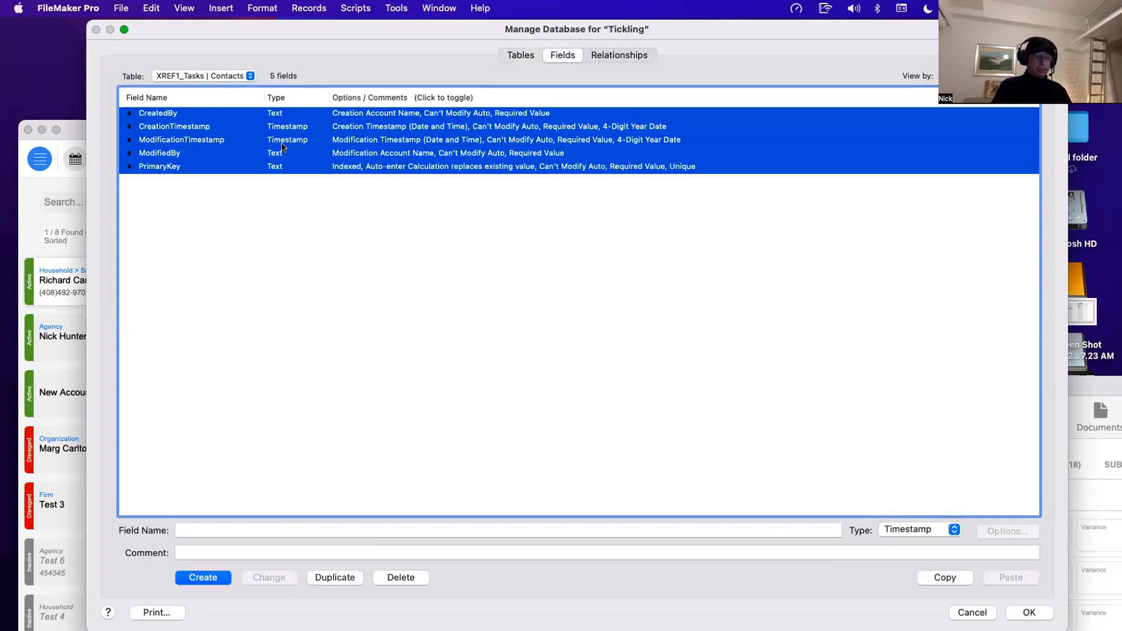
key("Delete")
left_click(179, 192)
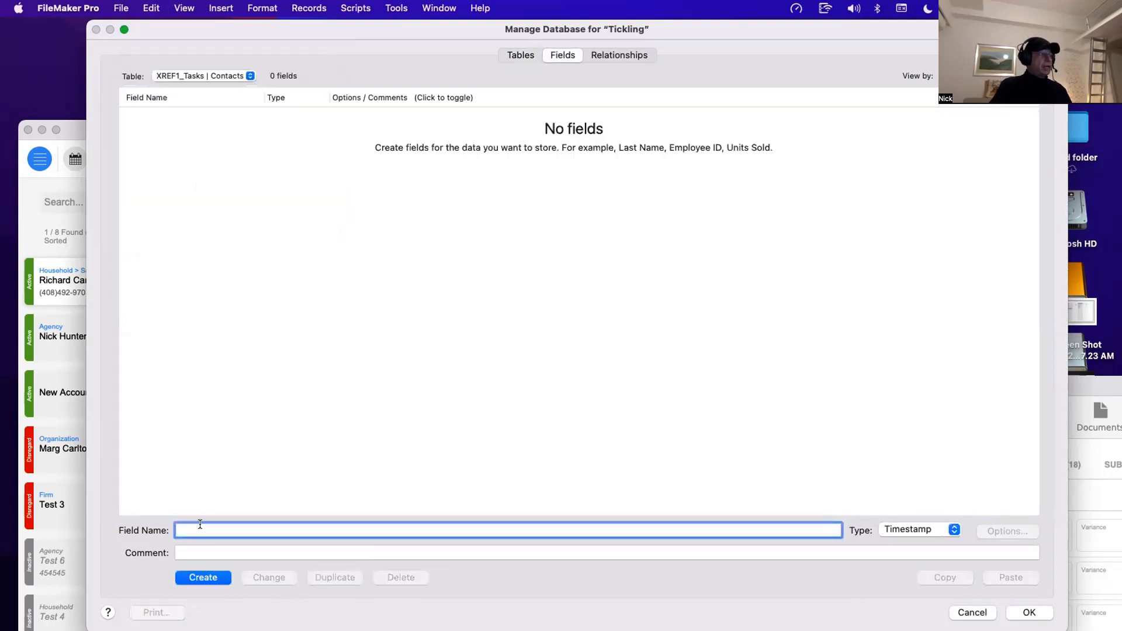
Step: Create a field named __Xref1 Task Contact in the XREF1_Tasks | Contacts table
type("_")
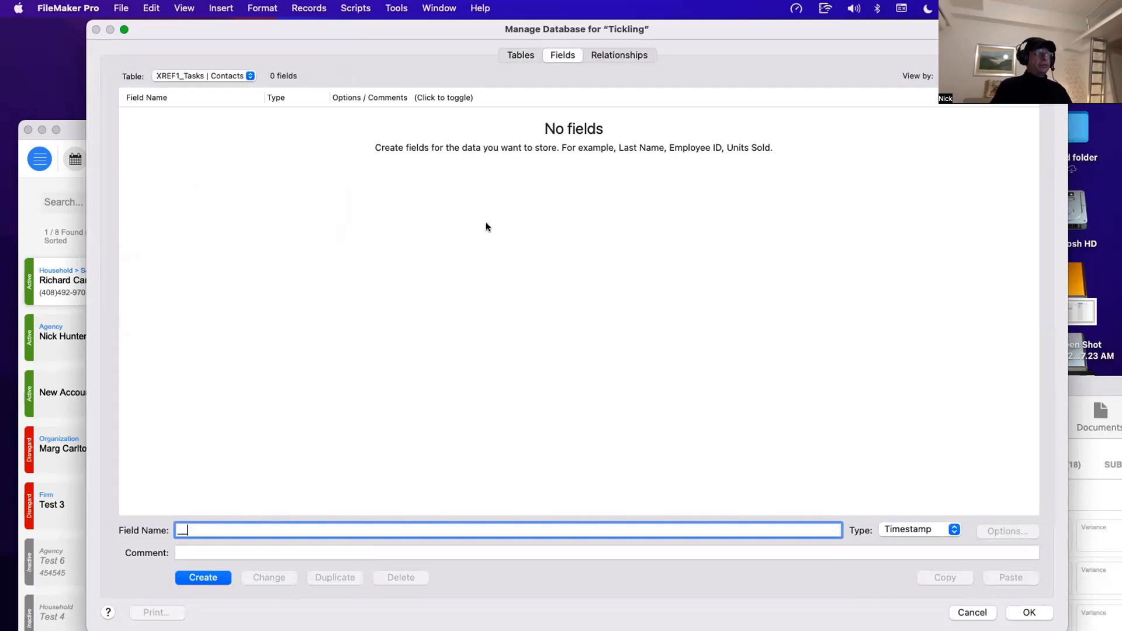
left_click(234, 75)
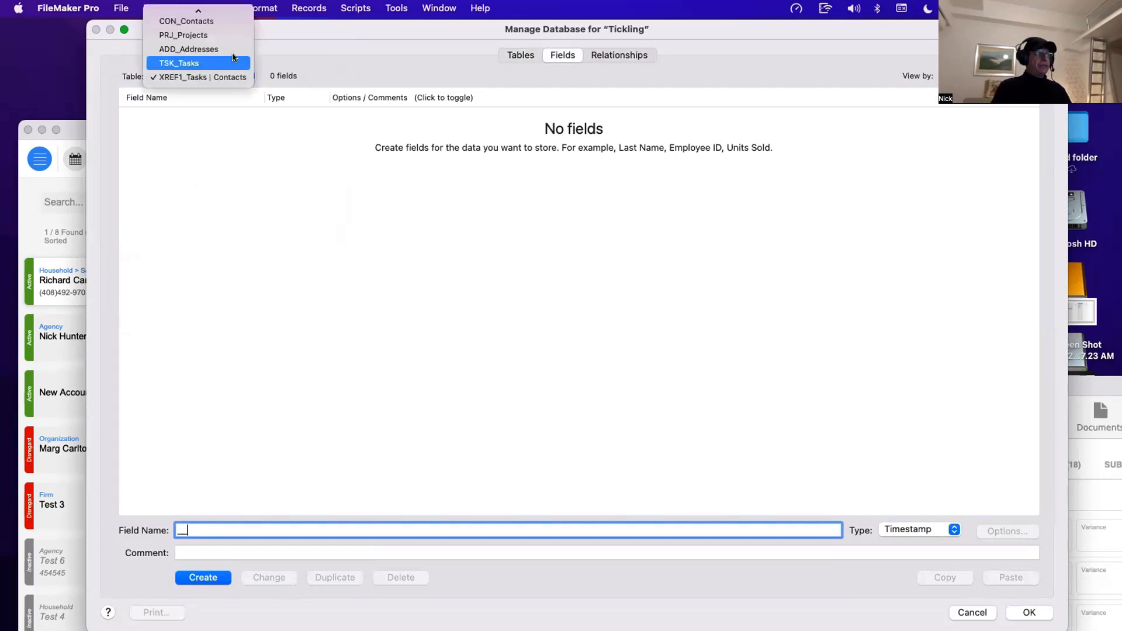
left_click(222, 109)
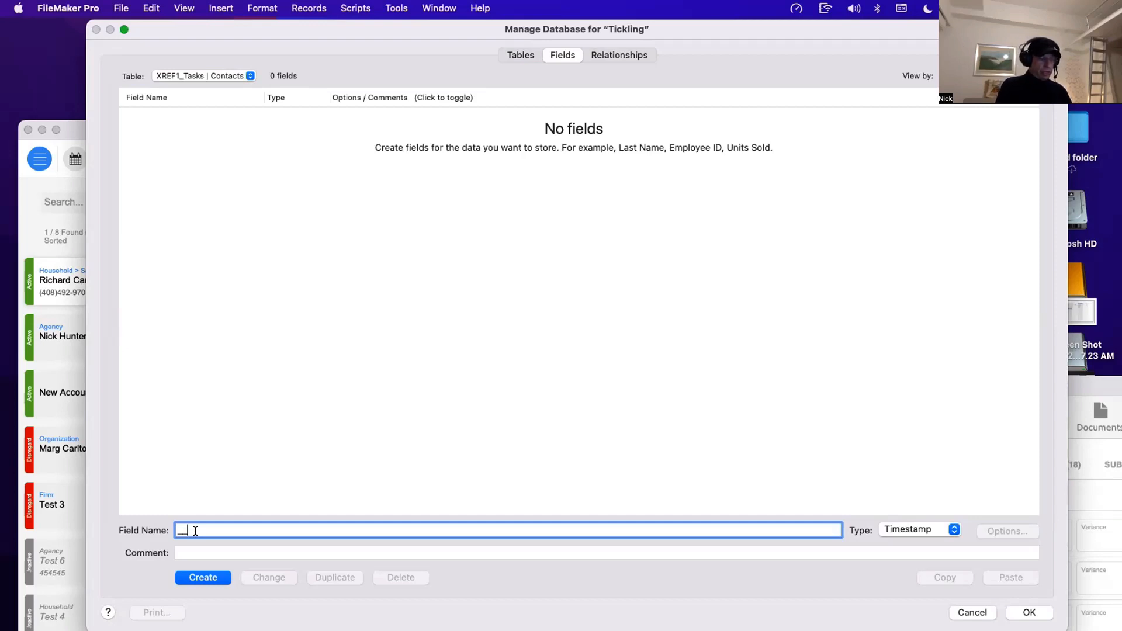
type("Xref1")
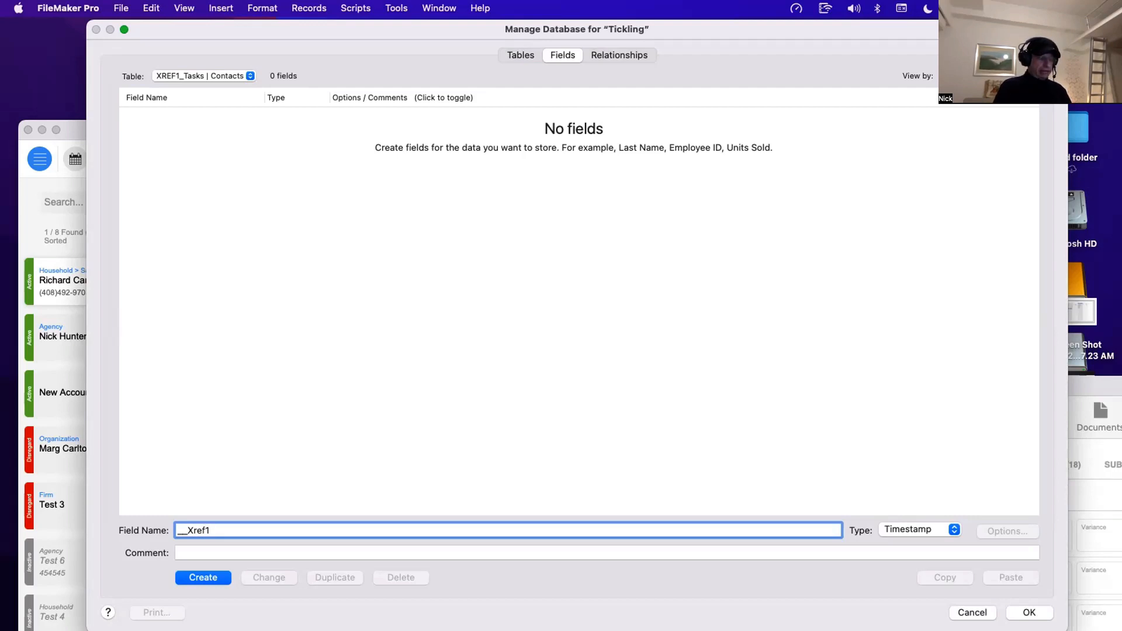
type(" Tasks Contact")
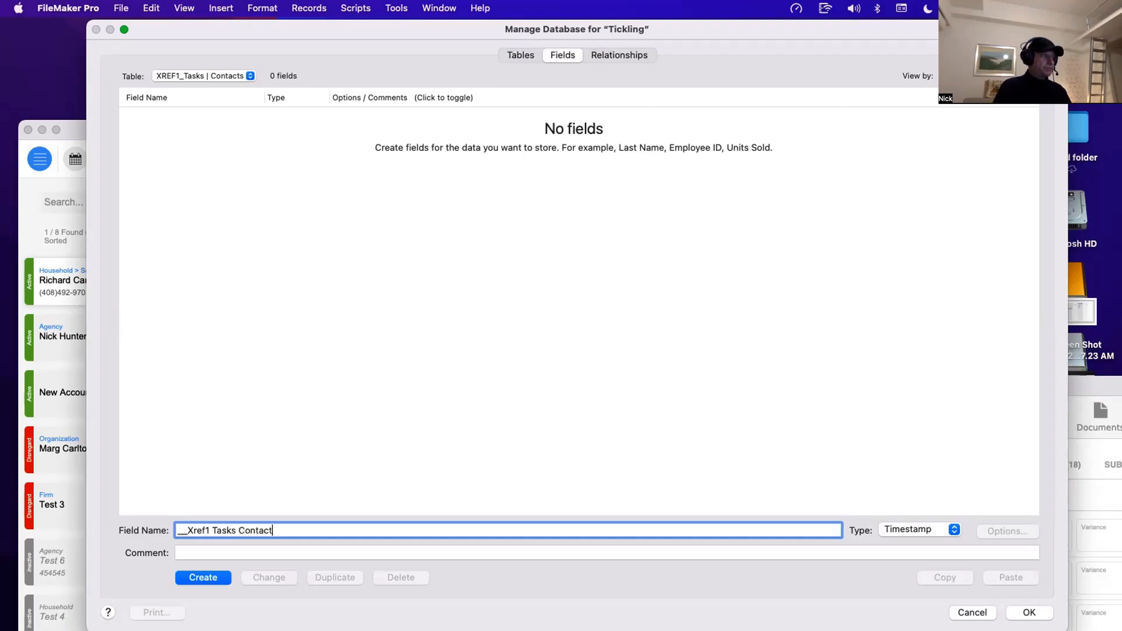
left_click(234, 530)
key("BackSpace")
left_click(212, 577)
Step: Set the type of the __Xref1 Task Contact field to Text and apply the change
left_click(928, 532)
left_click(925, 531)
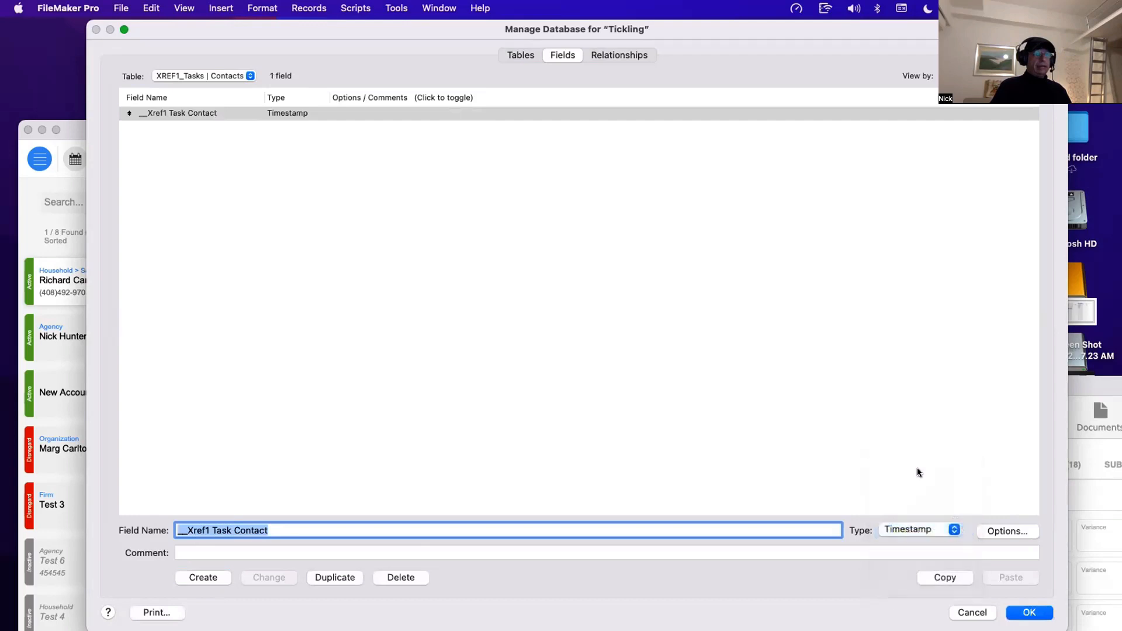
left_click(913, 530)
left_click(915, 470)
key("Return")
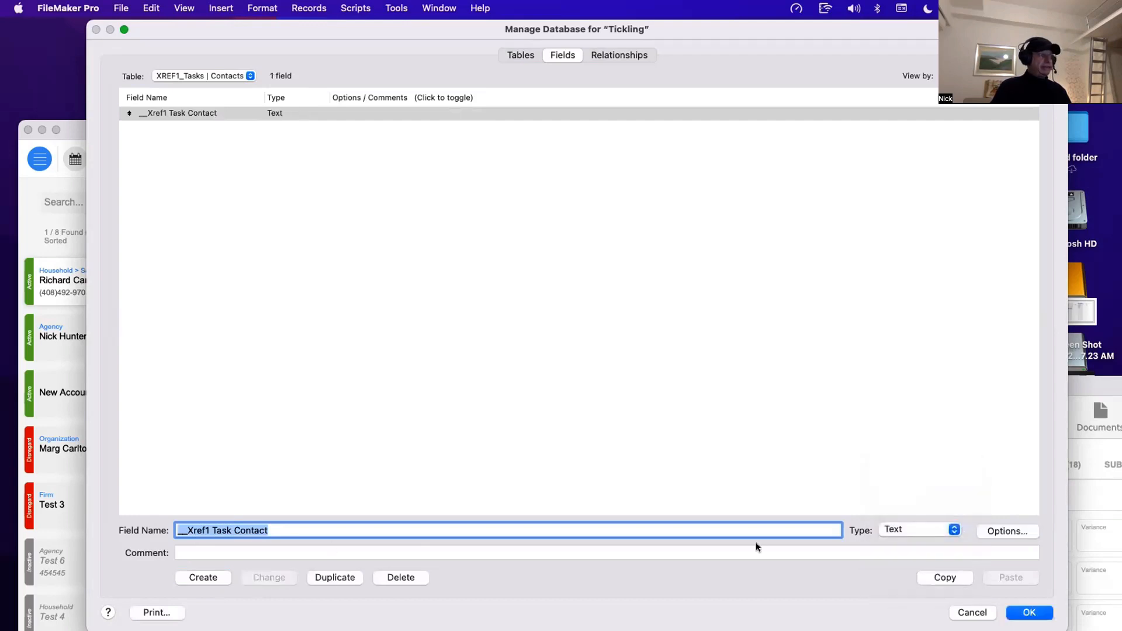
Step: Give the __Xref1 Task Contact field an auto-enter calculated value of Get ( UUID ) and confirm its options
left_click(1017, 531)
left_click(584, 427)
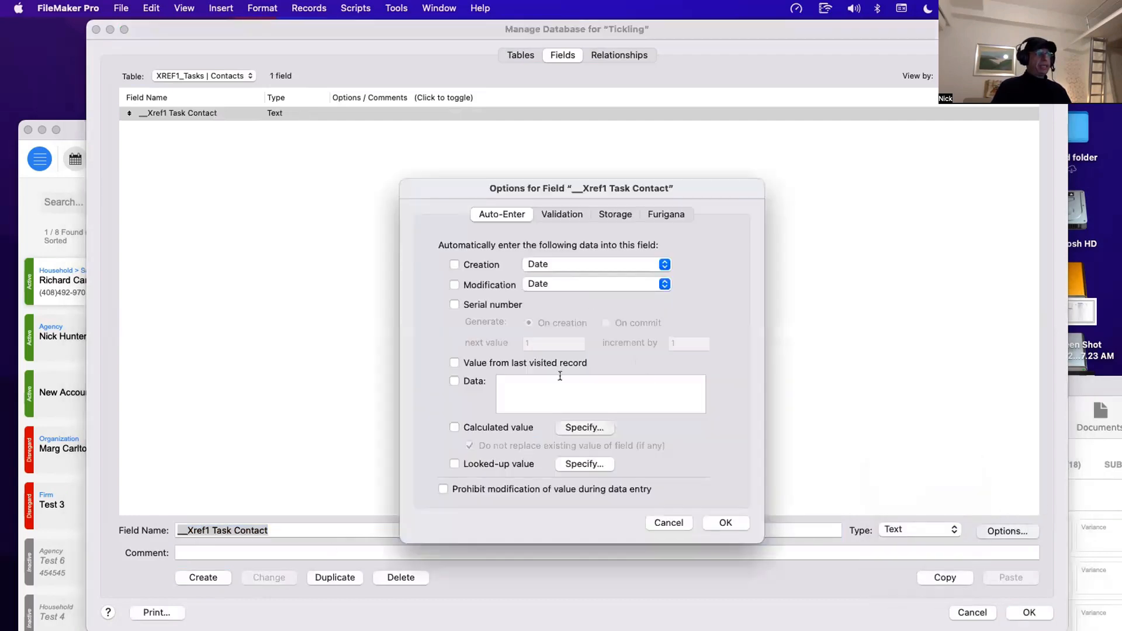
type("get")
key("Return")
type("uuid")
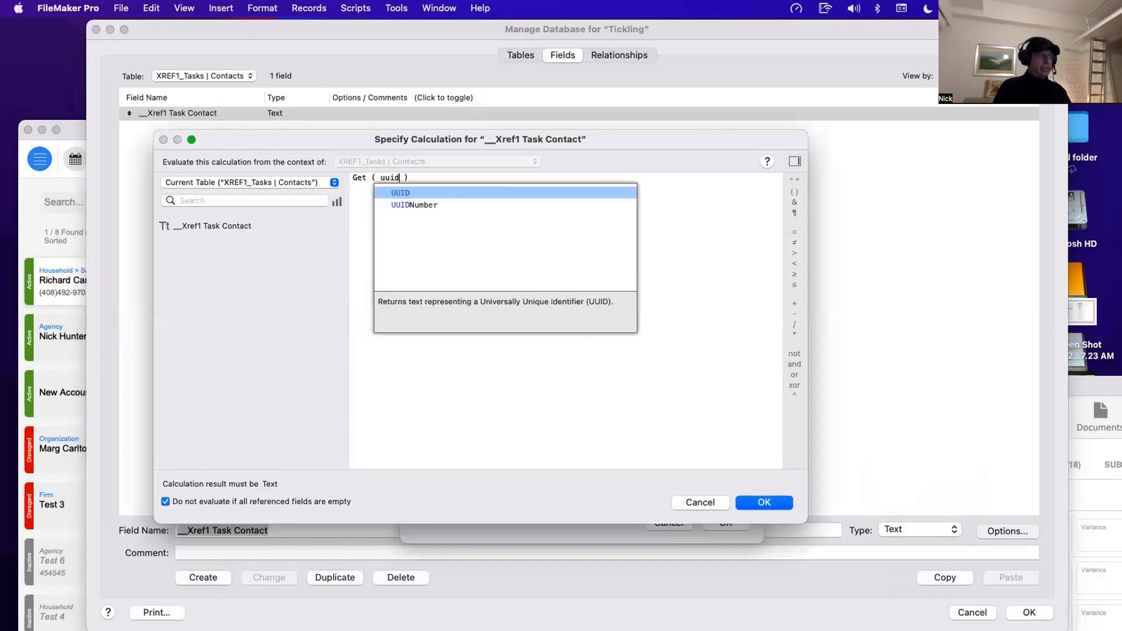
key("Return")
key("Return")
left_click(716, 522)
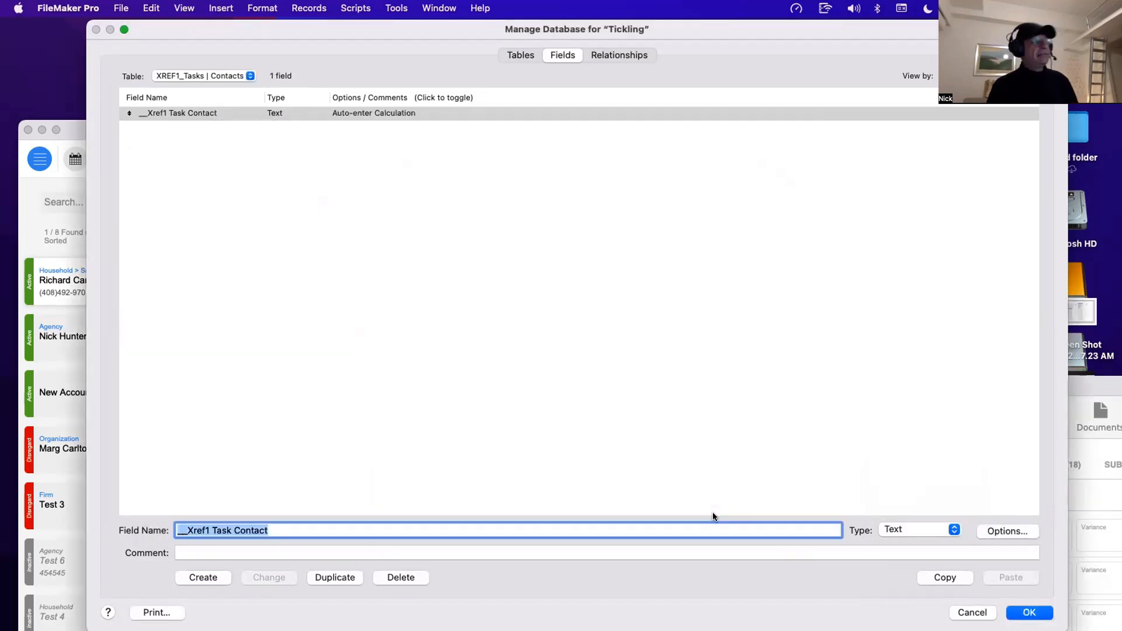
Step: Move the XREF1_Tasks | Contacts occurrence directly beneath PRJ_Projects in the relationships graph and collapse it to its title
left_click(605, 56)
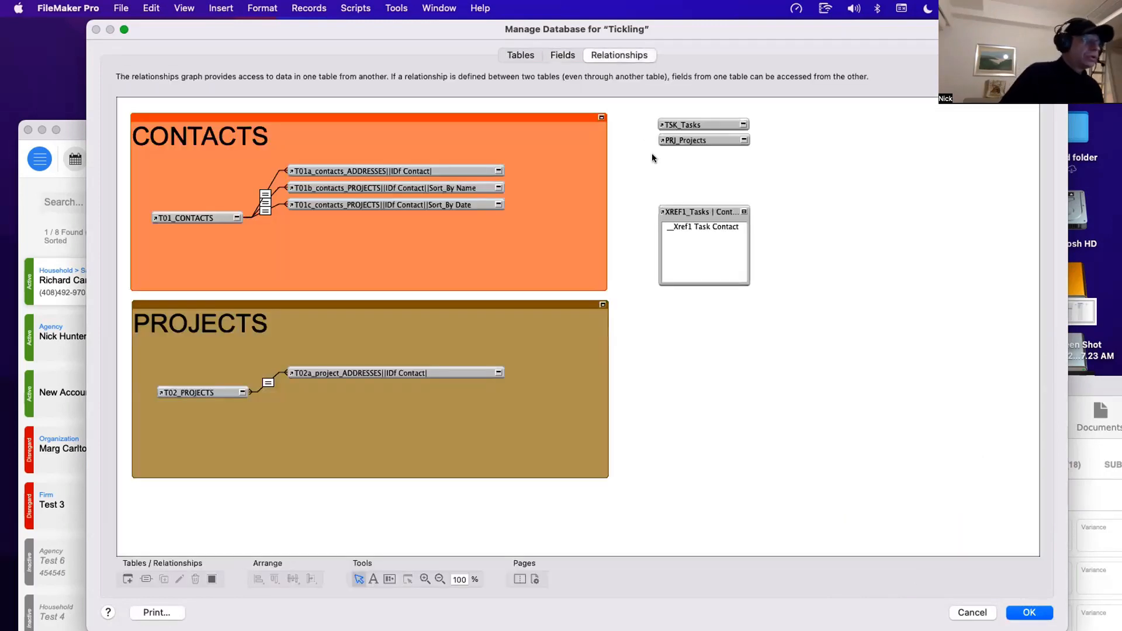
left_click_drag(710, 212, 711, 153)
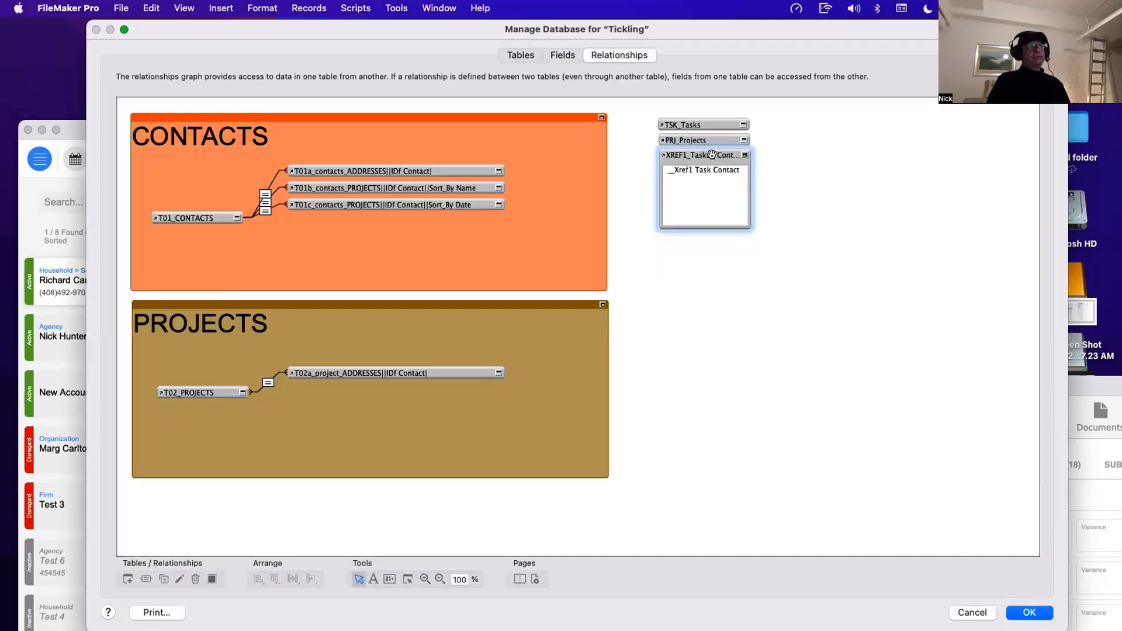
left_click(744, 154)
left_click(755, 221)
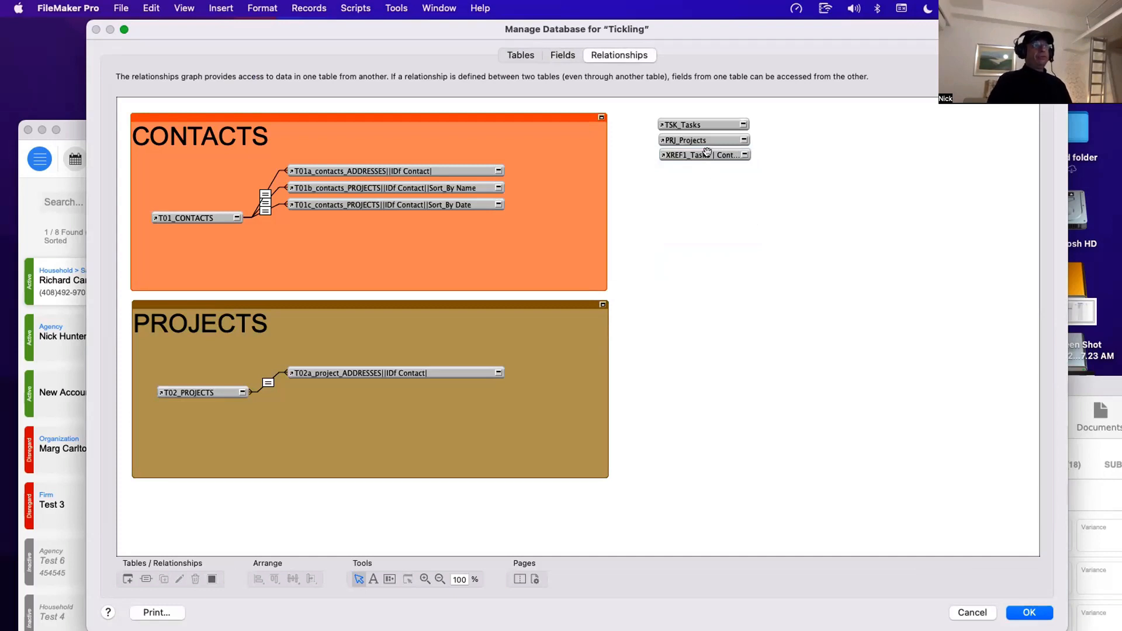
Step: Duplicate the XREF1_Tasks | Contacts occurrence and place the copy directly beneath the original, below PRJ_Projects
left_click_drag(704, 152, 211, 289)
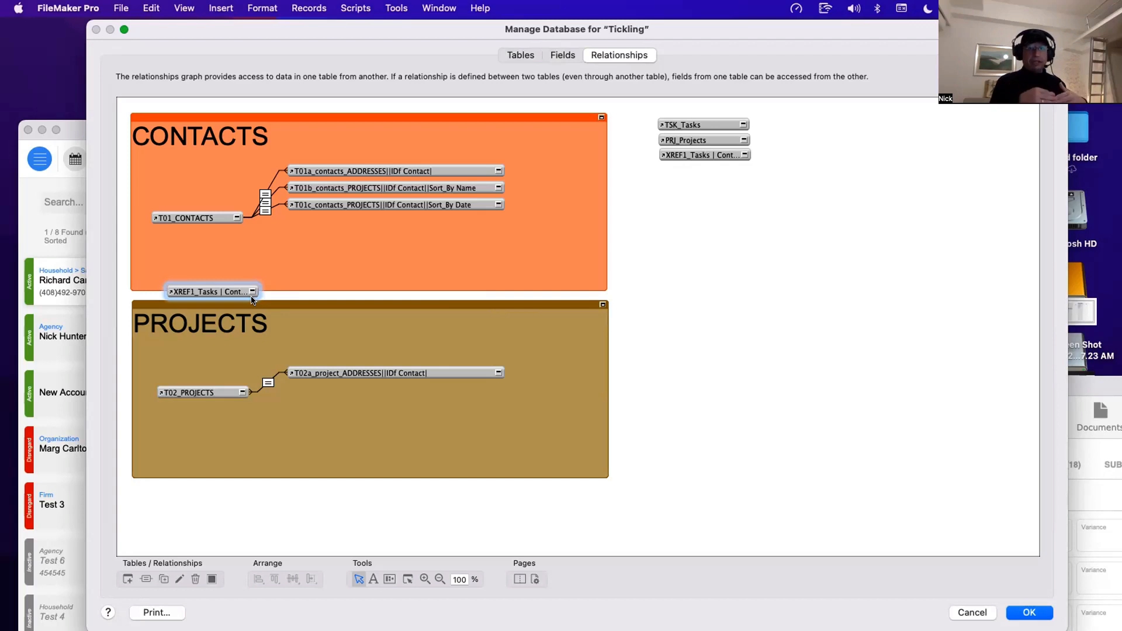
left_click_drag(207, 297, 715, 170)
left_click(729, 313)
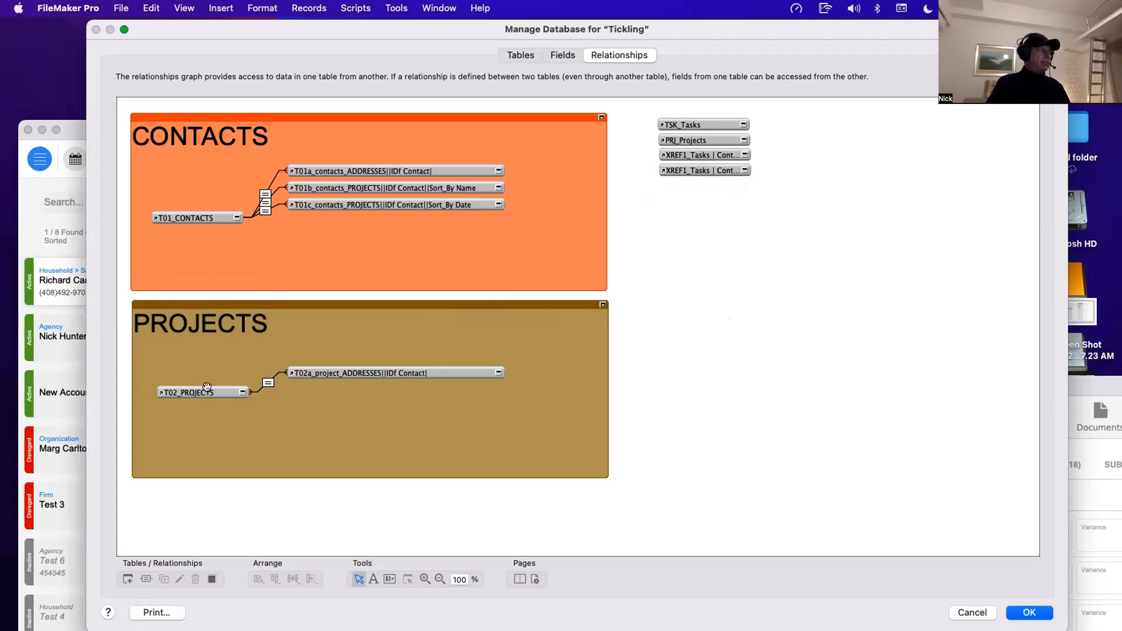
Step: Duplicate the TSK_Tasks occurrence and the PROJECTS note below the PROJECTS group, then position the tasks copy inside the copied note
left_click_drag(695, 121, 193, 521)
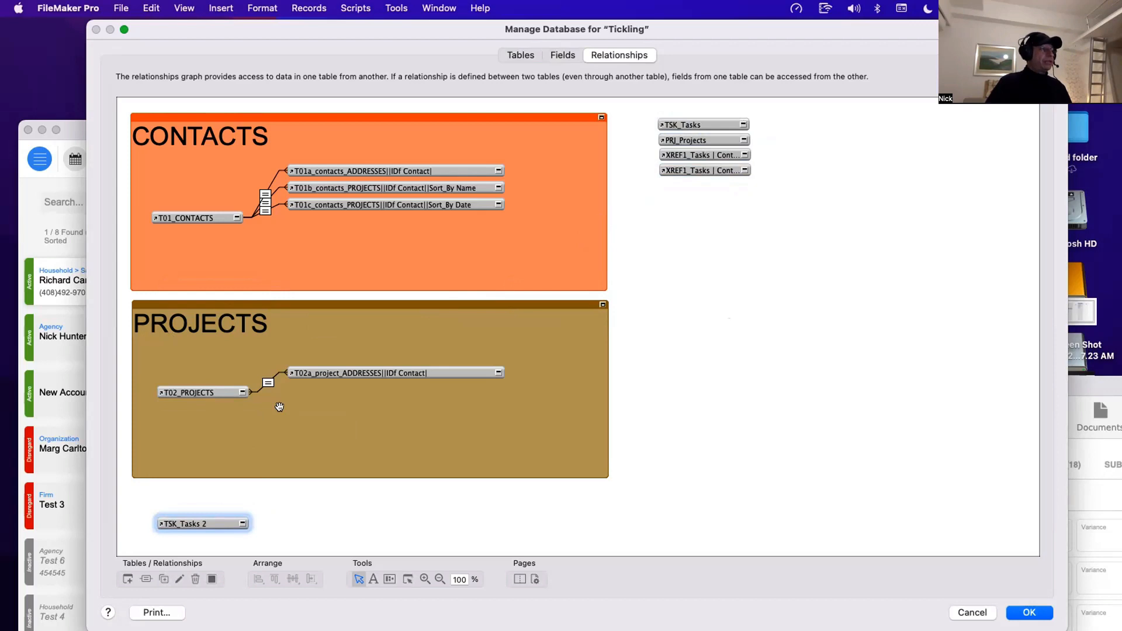
left_click_drag(279, 407, 349, 461)
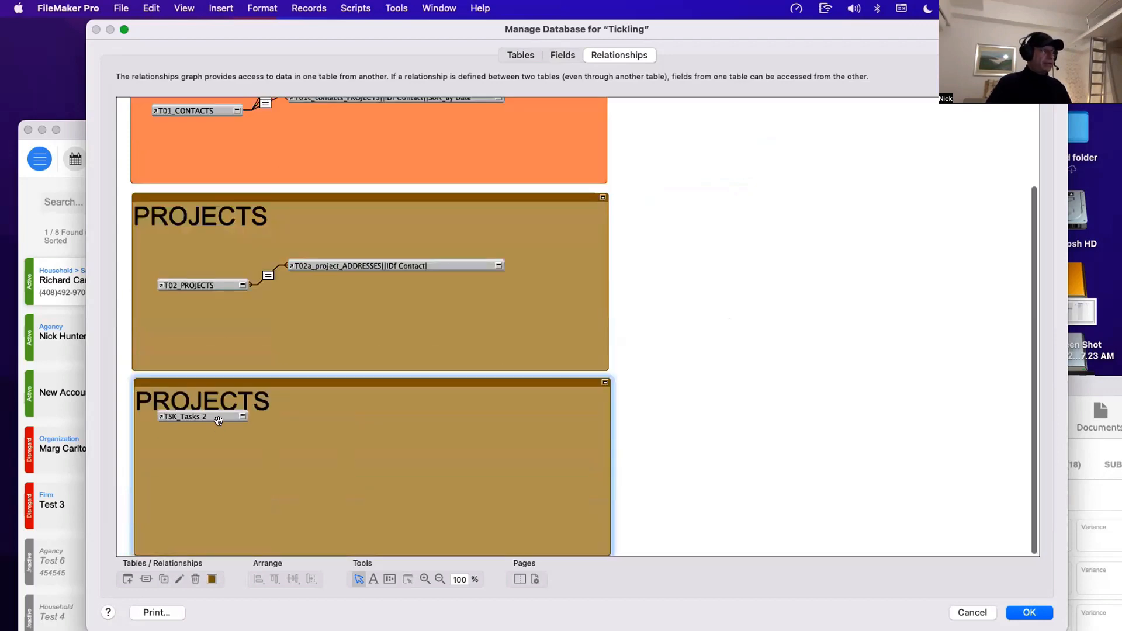
left_click_drag(212, 416, 213, 475)
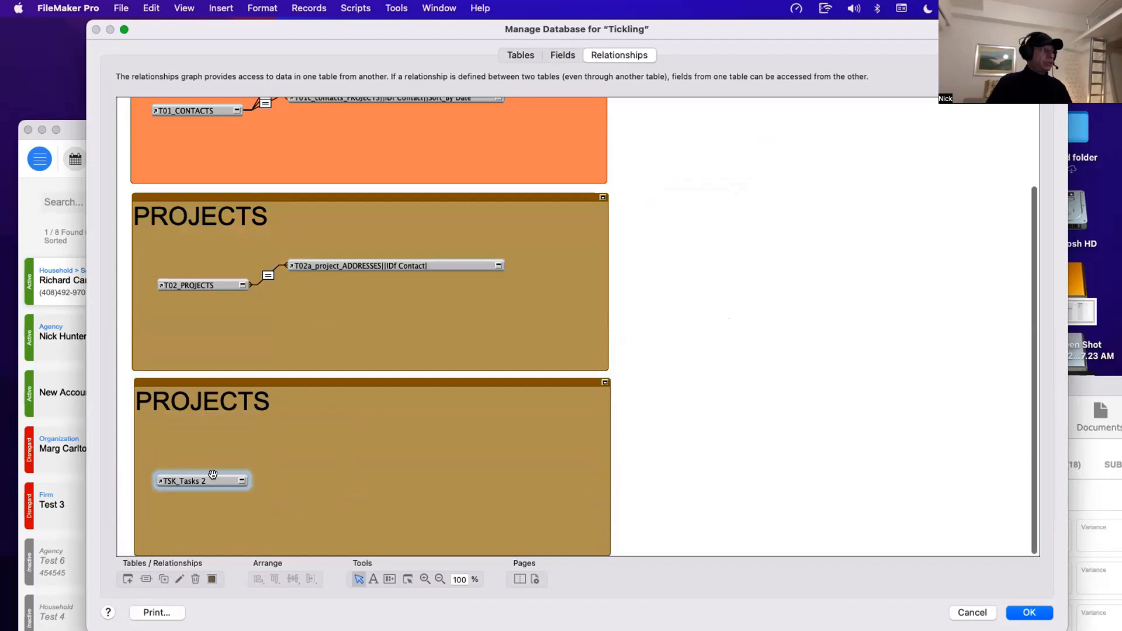
Step: Retitle the copied PROJECTS note to TASKS and change its background colour to blue
double_click(300, 439)
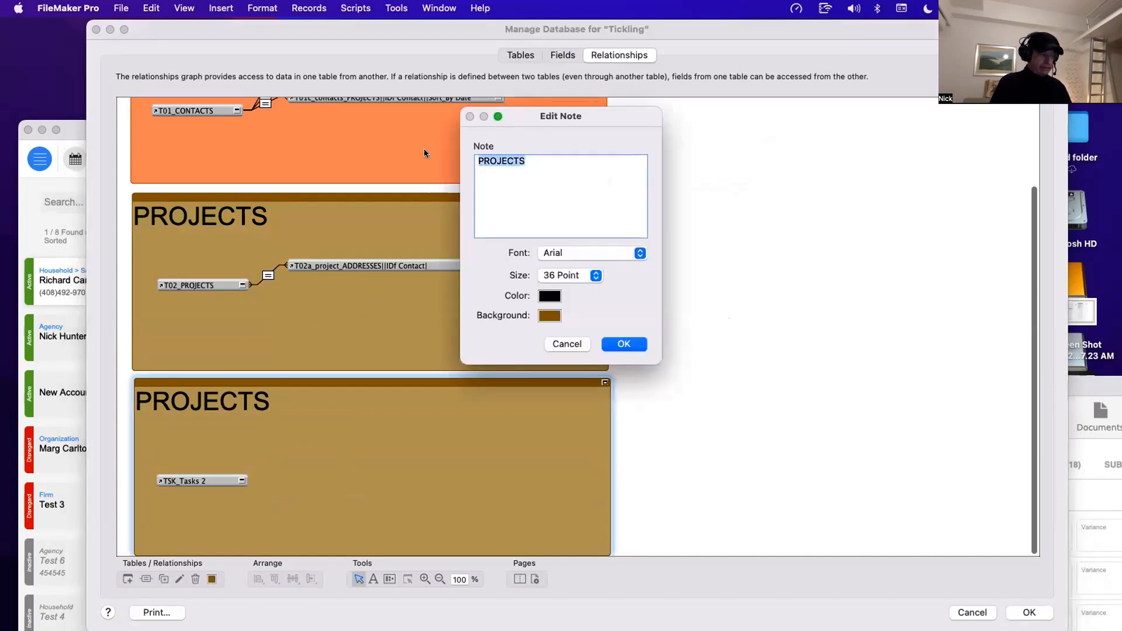
type("TASKS")
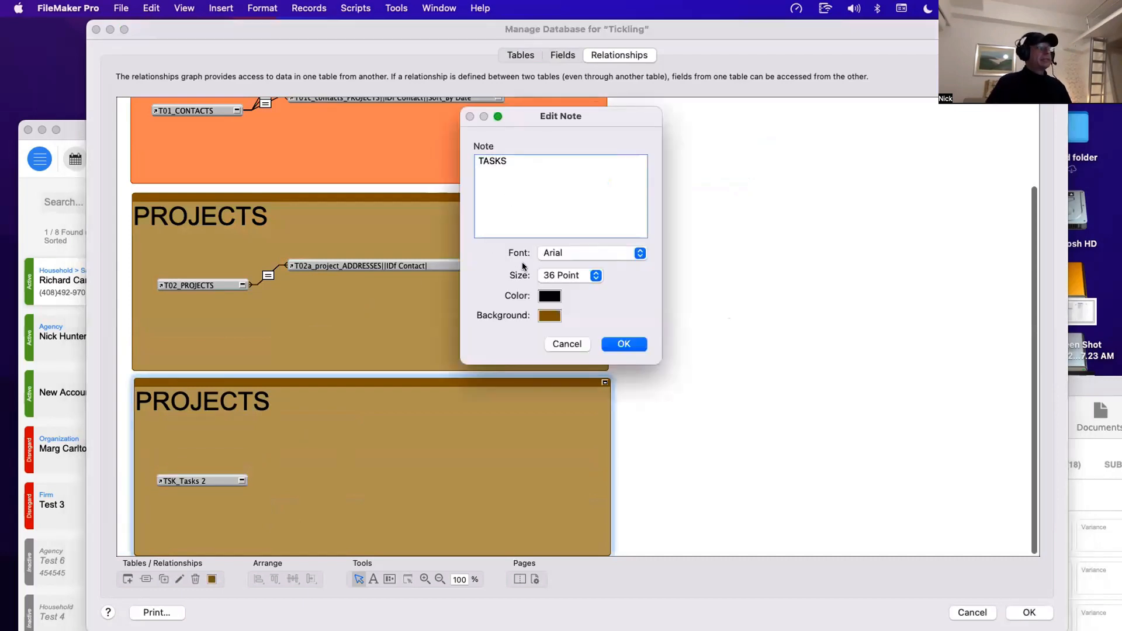
left_click(549, 316)
left_click(576, 375)
left_click(624, 344)
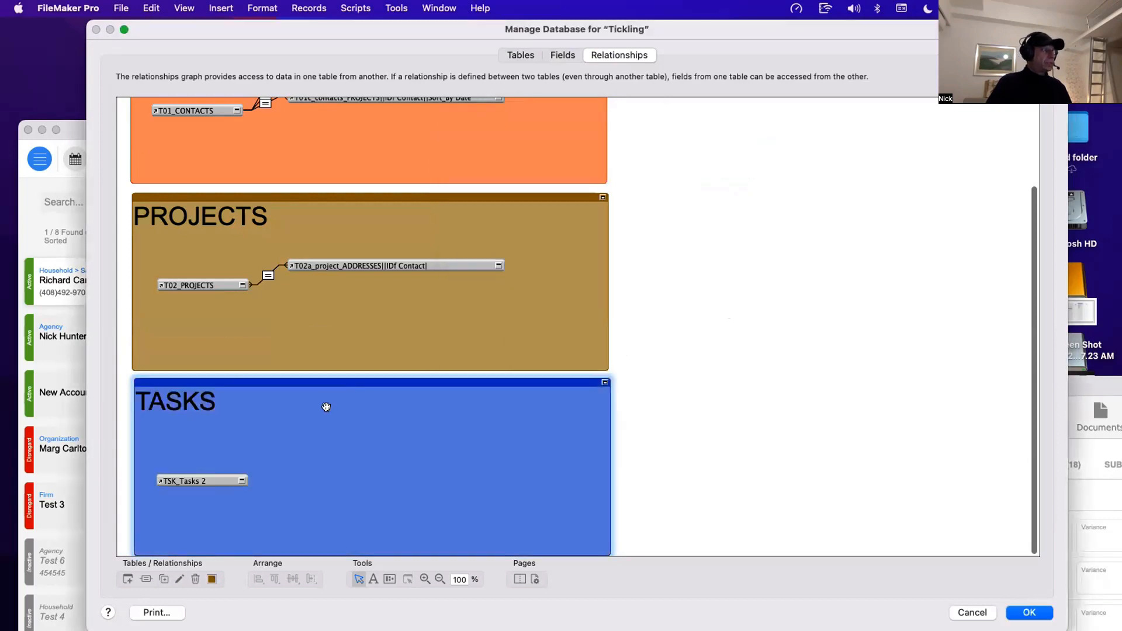
Step: Rename the tasks table occurrence inside the TASKS note to T03_TASKS
left_click(195, 478)
double_click(195, 478)
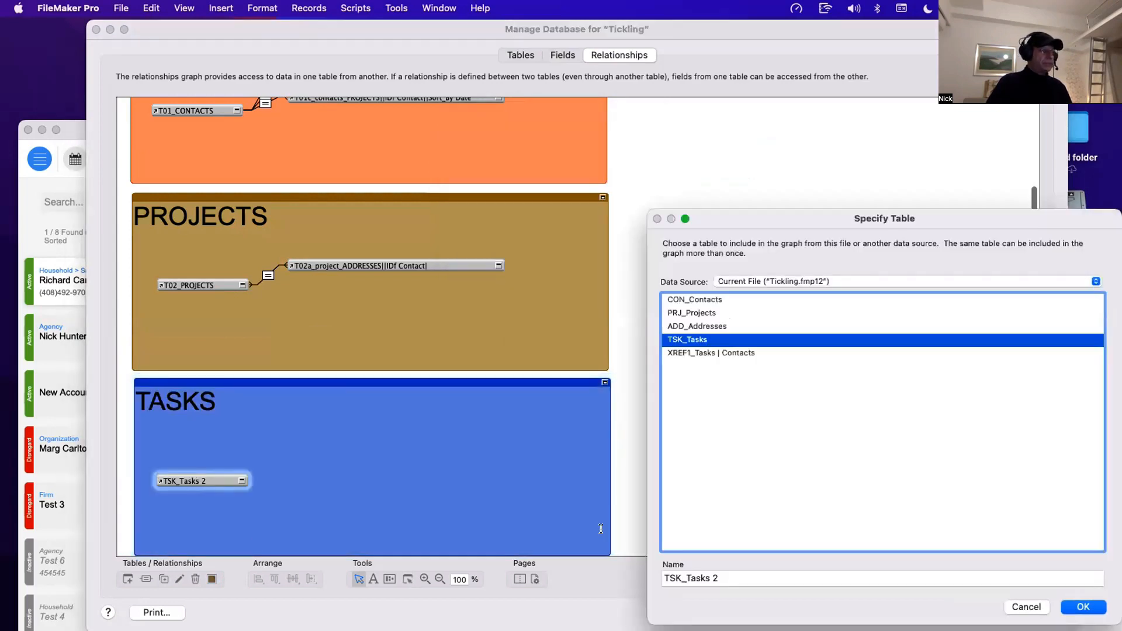
left_click_drag(725, 576, 620, 574)
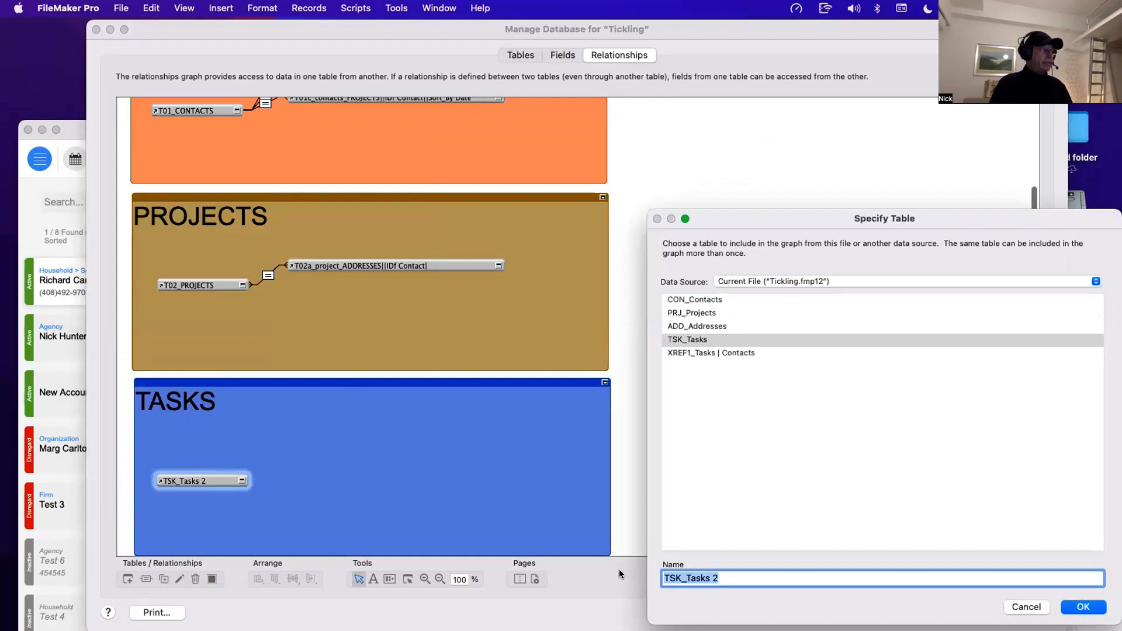
type("T03")
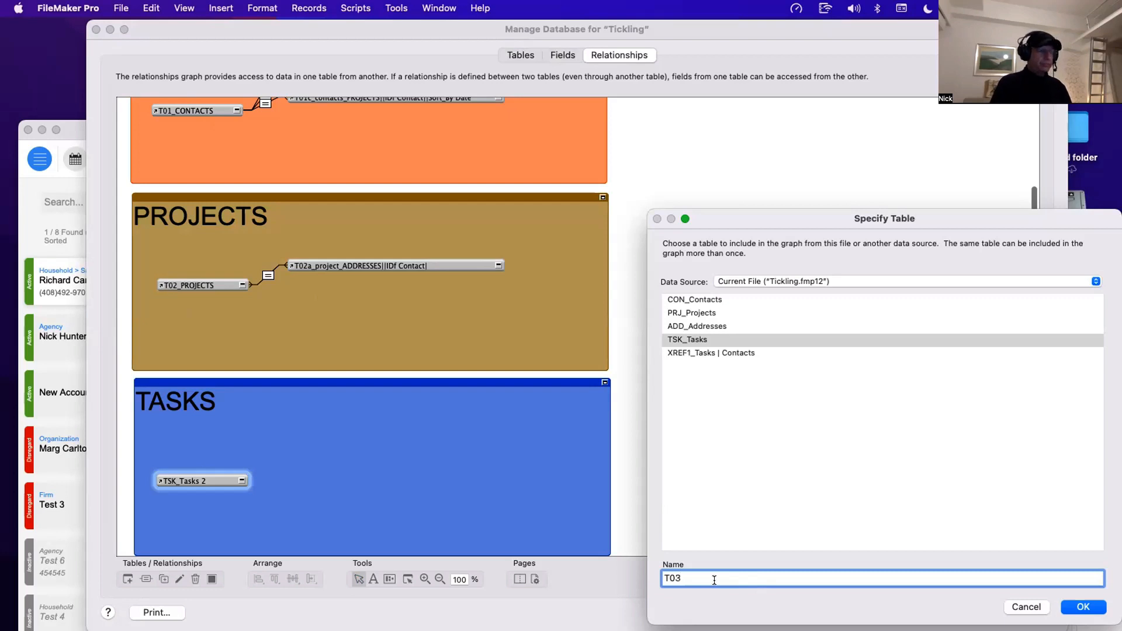
type("_")
type("TASKS")
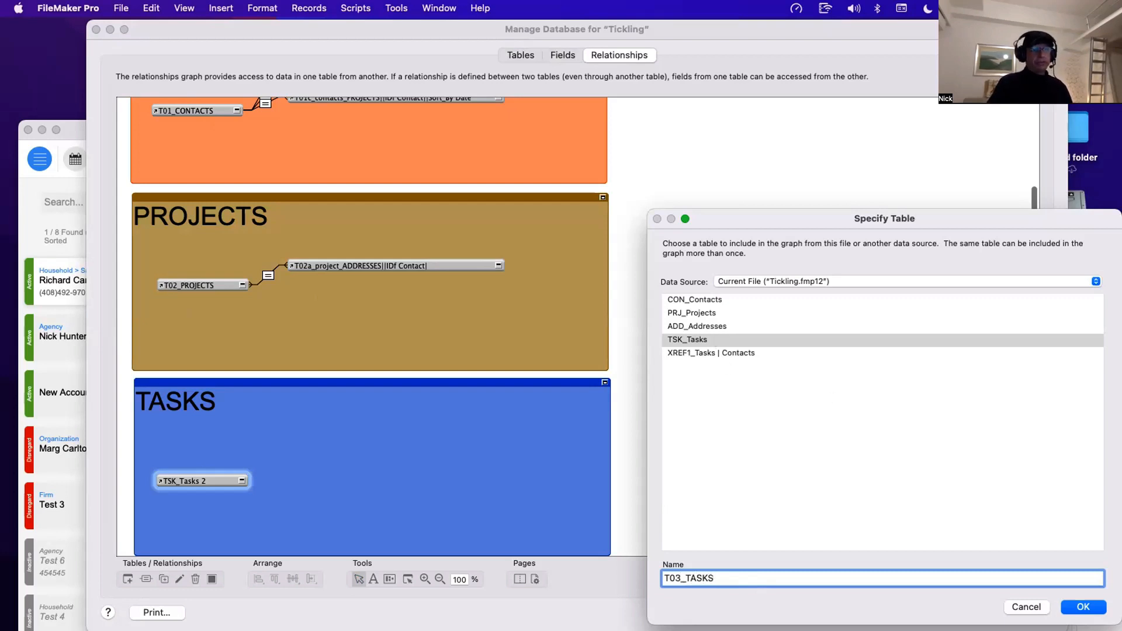
left_click(1083, 608)
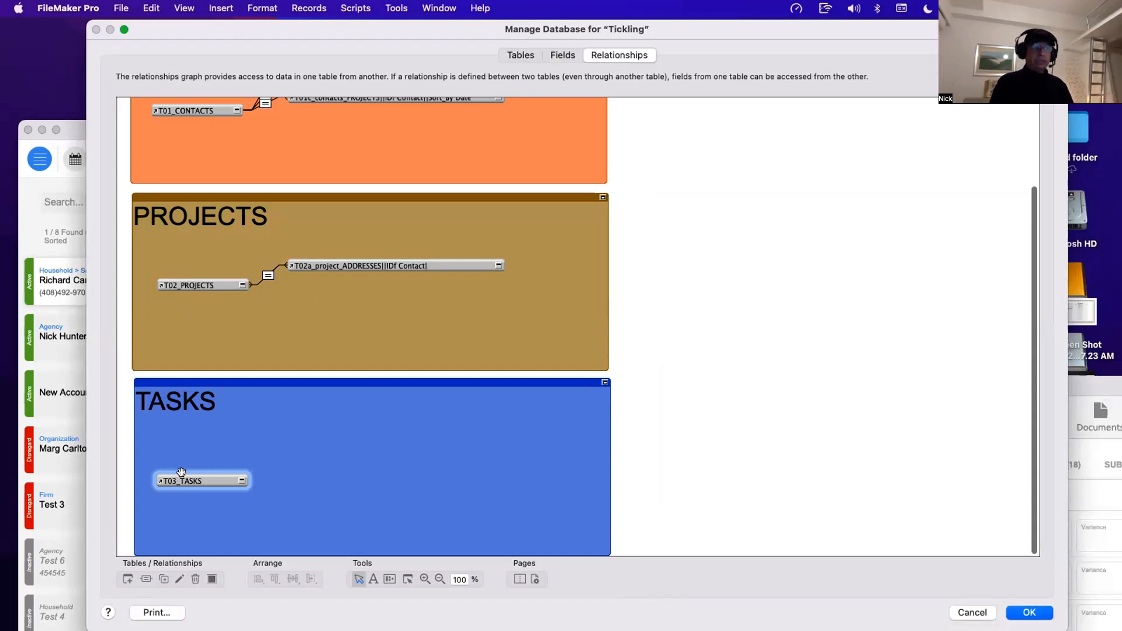
Step: Move the lower XREF1_Tasks | Contacts occurrence into the TASKS note, right of T03_TASKS, and widen it to show its full name
scroll(699, 222, "up", 5)
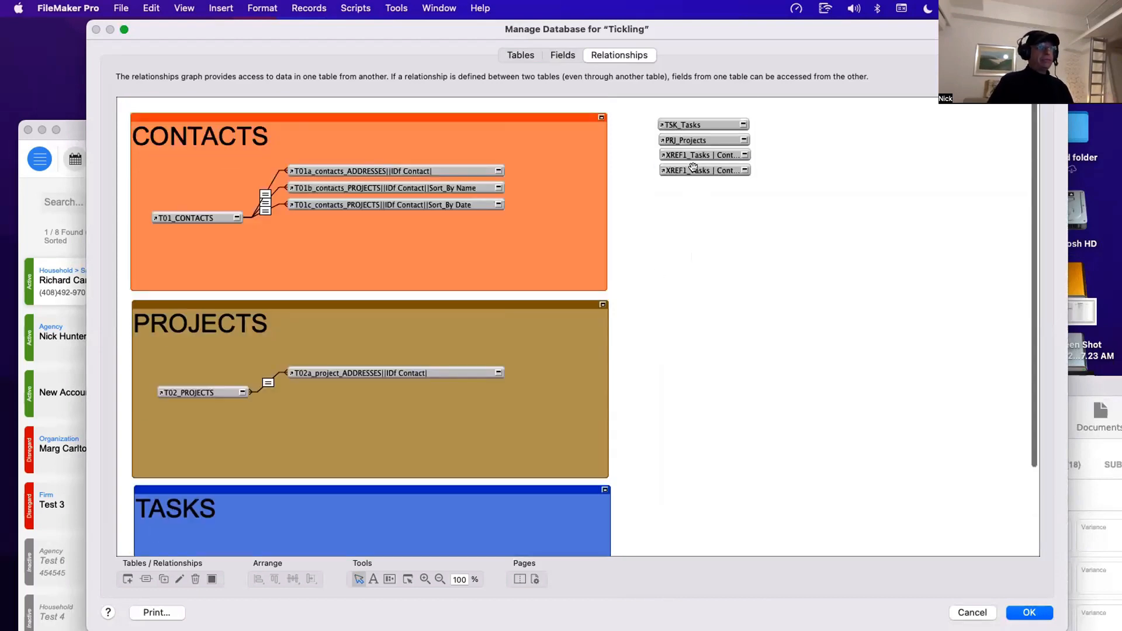
left_click_drag(692, 168, 311, 516)
scroll(313, 507, "down", 3)
left_click_drag(314, 459, 323, 476)
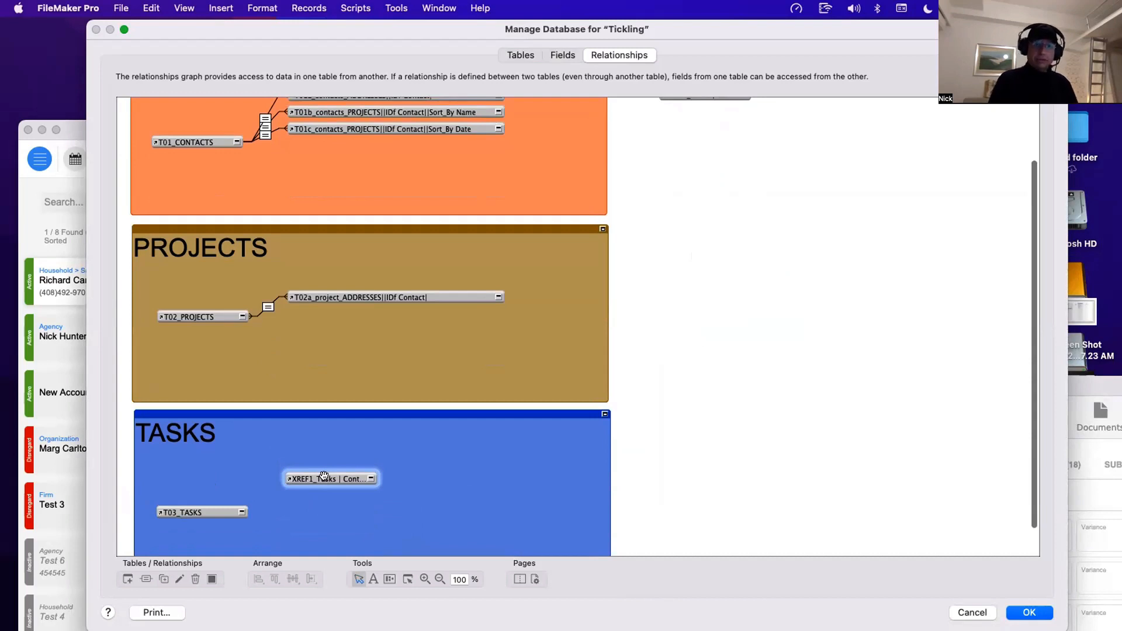
left_click(212, 508)
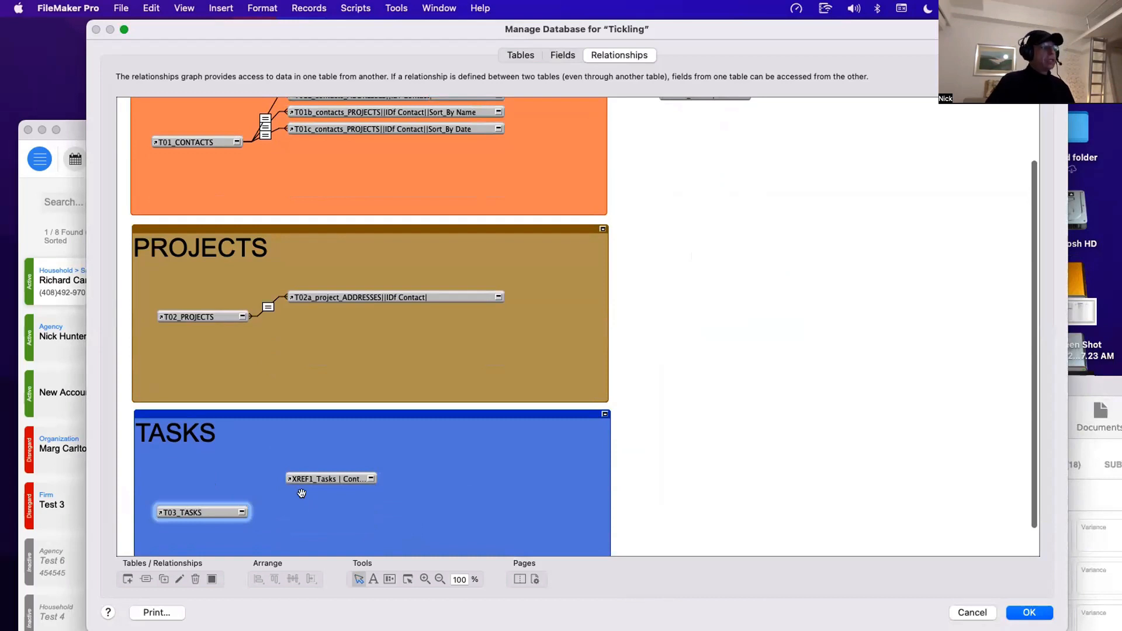
left_click_drag(330, 473, 504, 475)
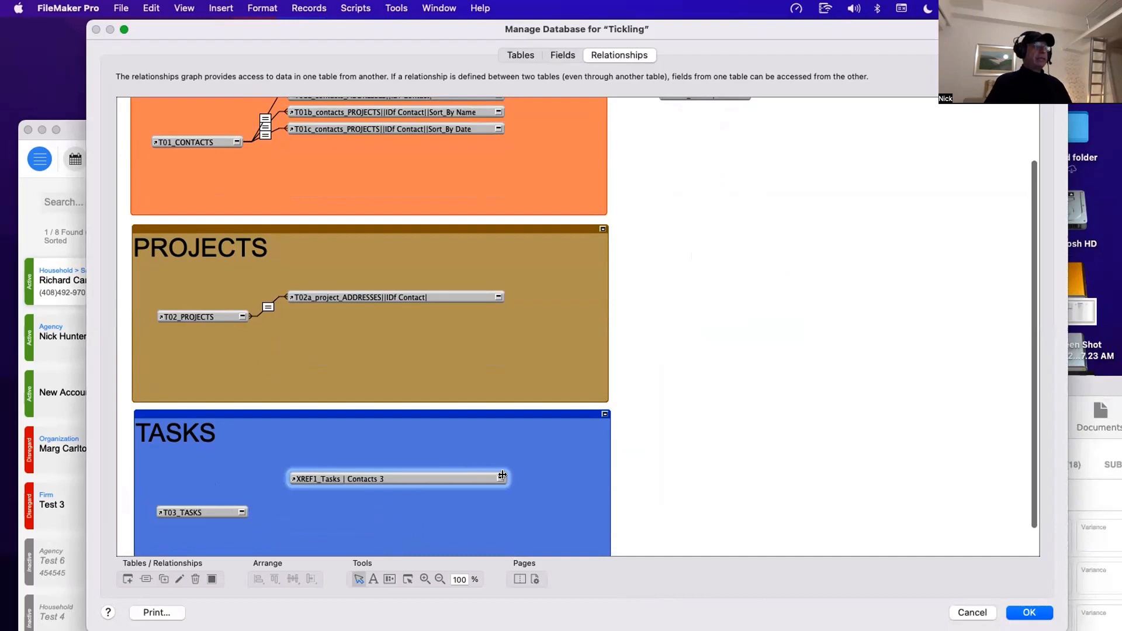
Step: Rename the cross-reference occurrence in the TASKS note to "T03a_tasks_XREF1 TASKS CONTACTS||IDf Task|" and expand it to list its fields
double_click(376, 476)
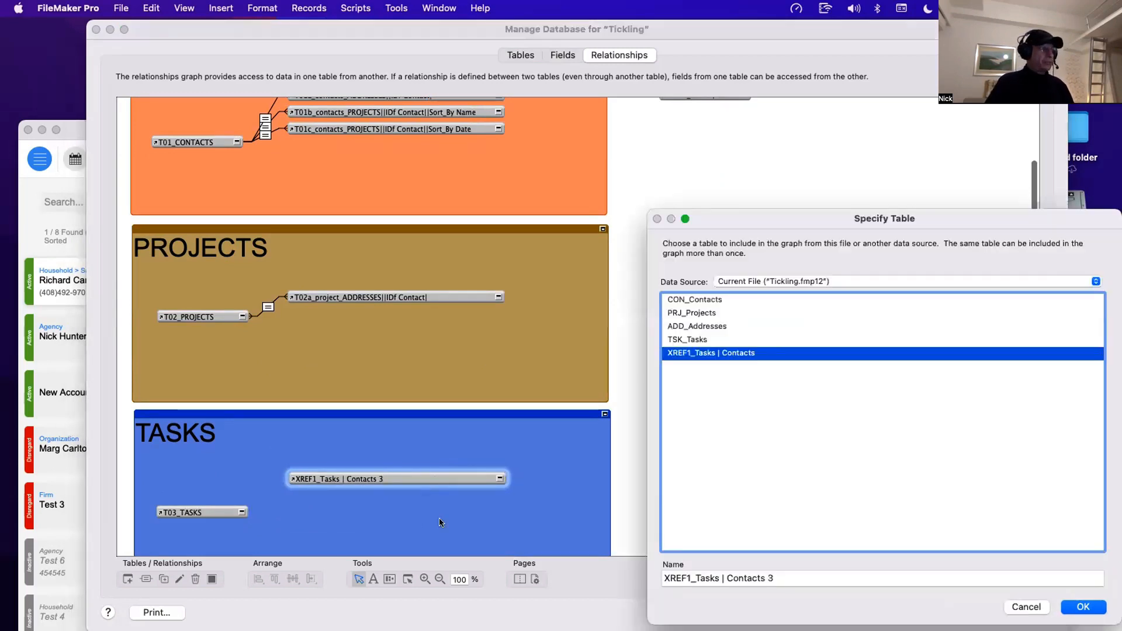
triple_click(687, 578)
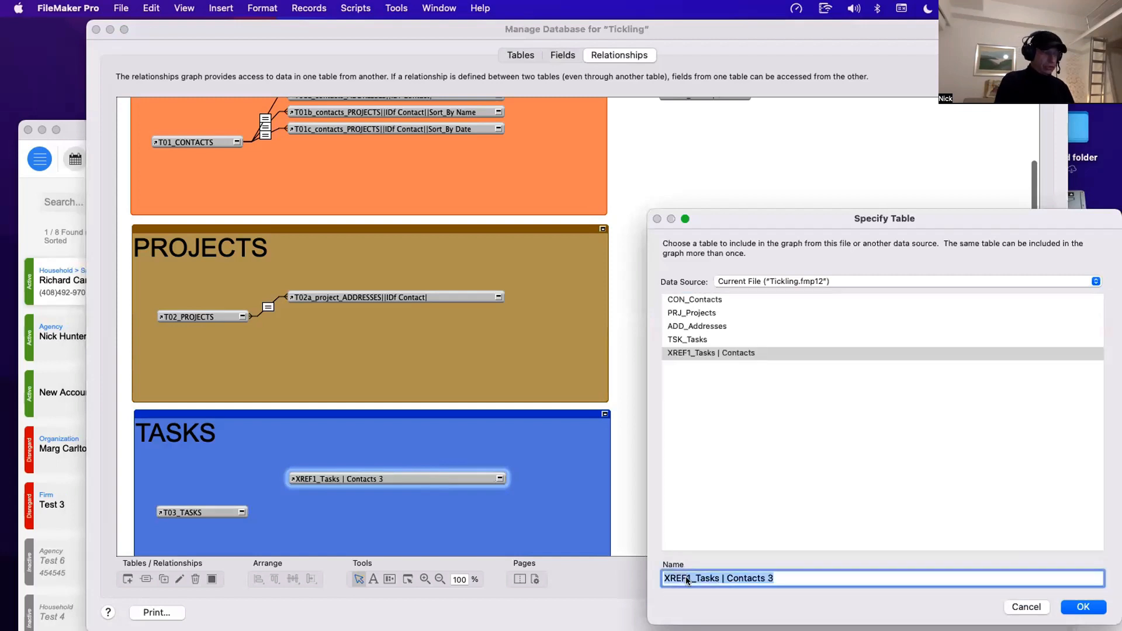
type("T03")
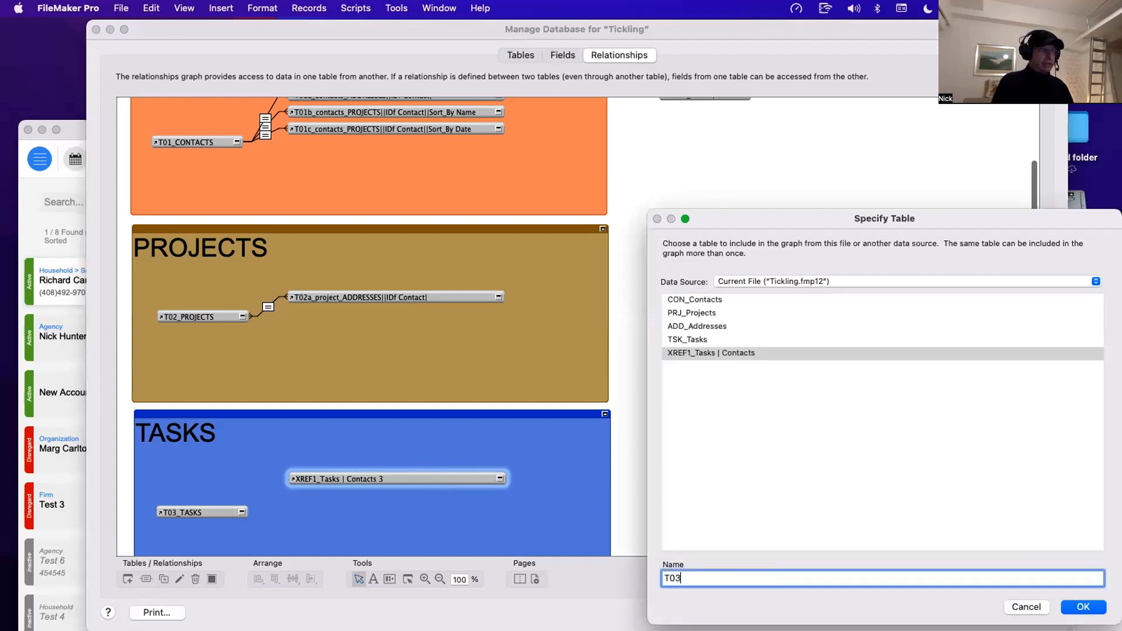
type("a")
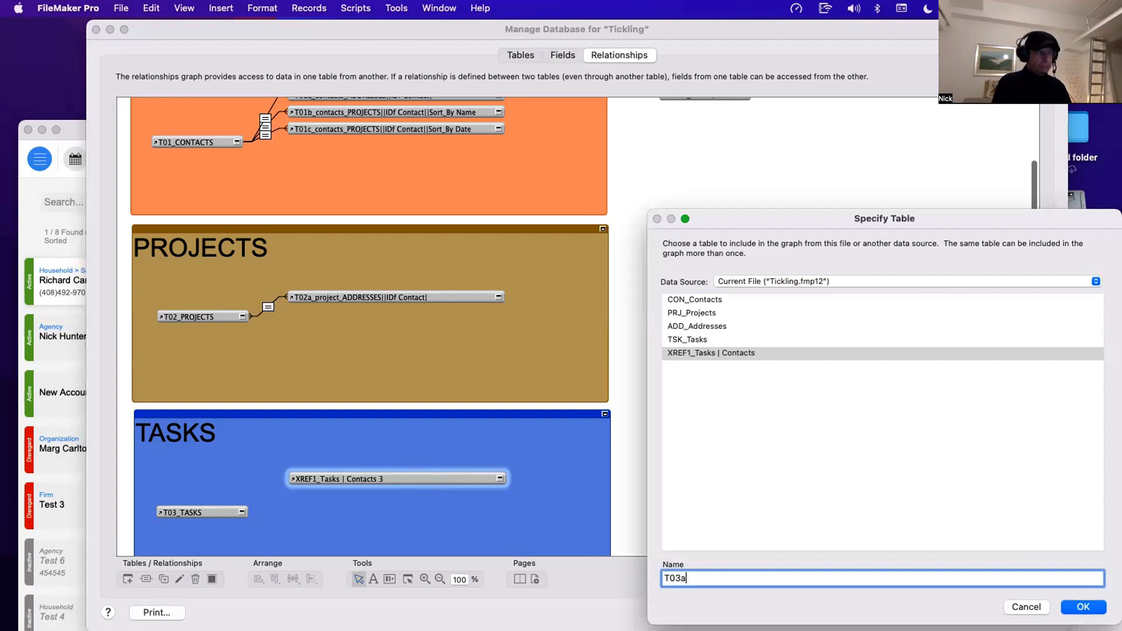
type("_")
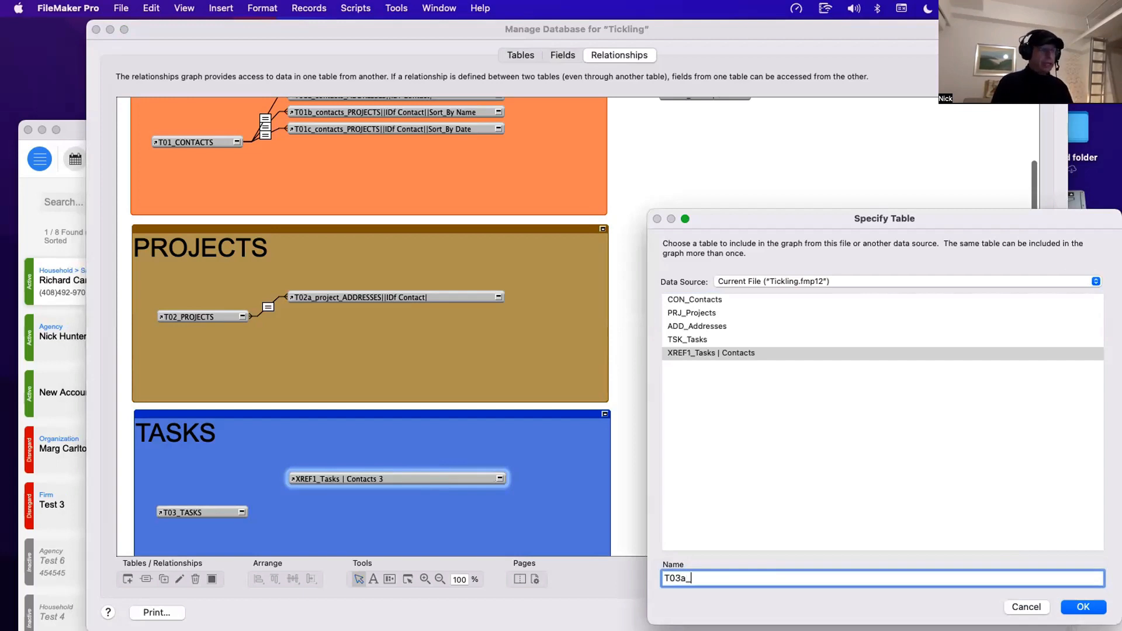
type("tasks")
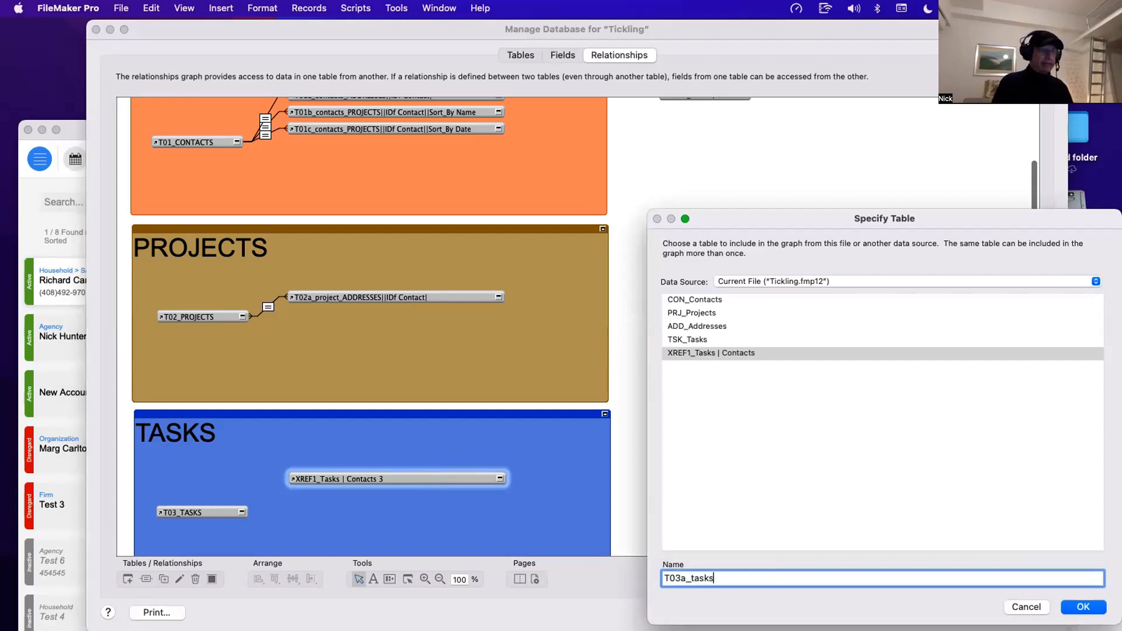
type("_")
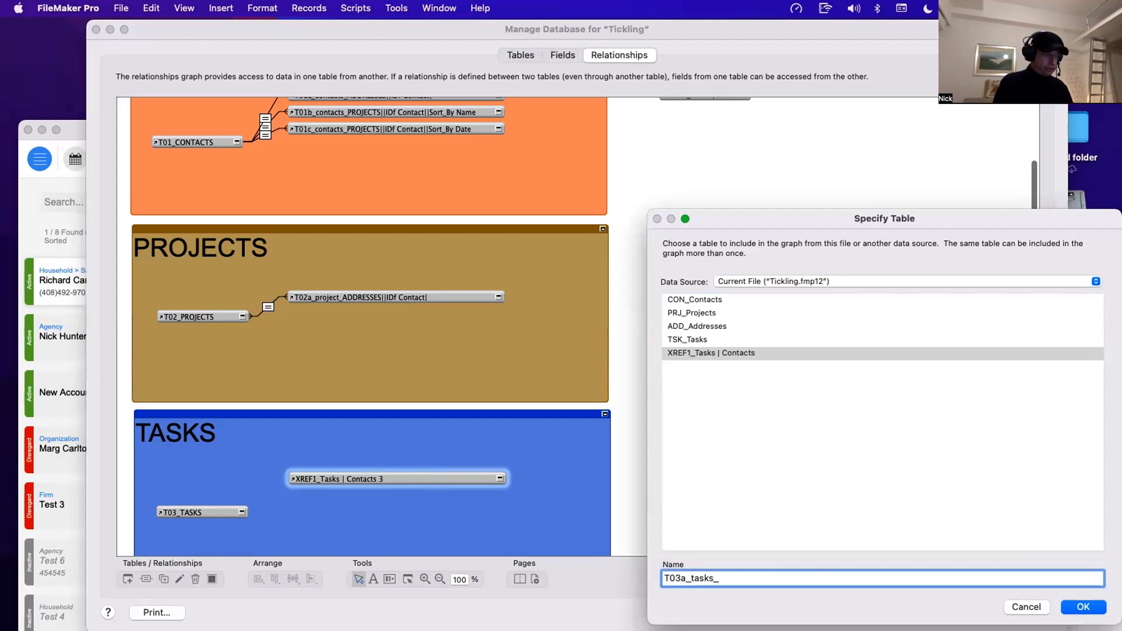
type("XREF1")
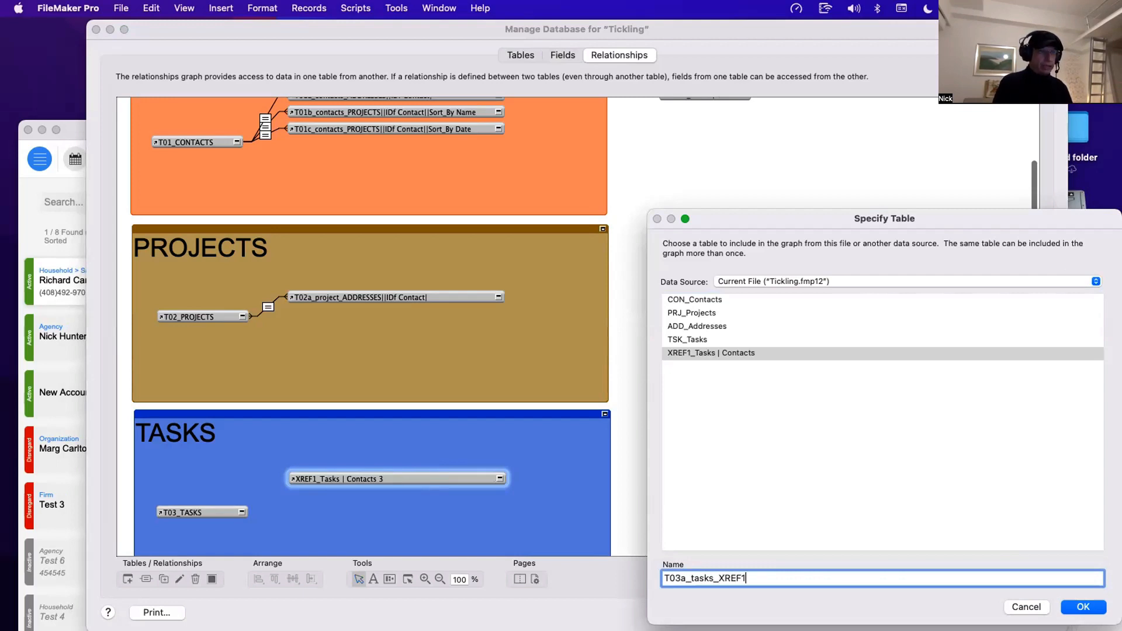
type(" TASKS")
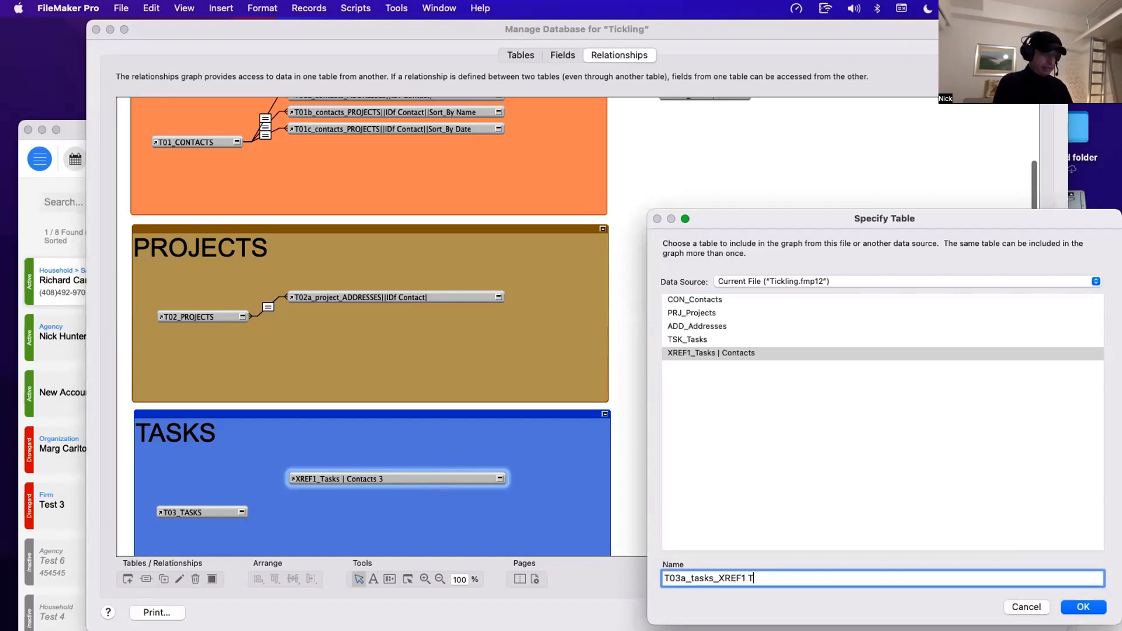
type(" CONTCATS")
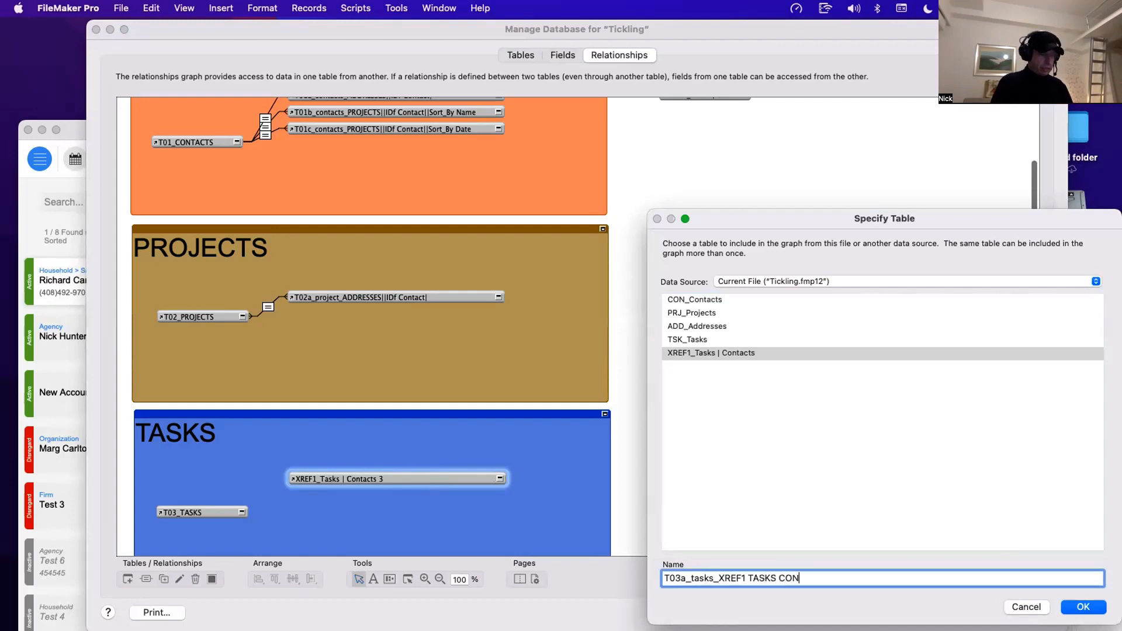
key("BackSpace")
key("BackSpace")
key("BackSpace")
key("BackSpace")
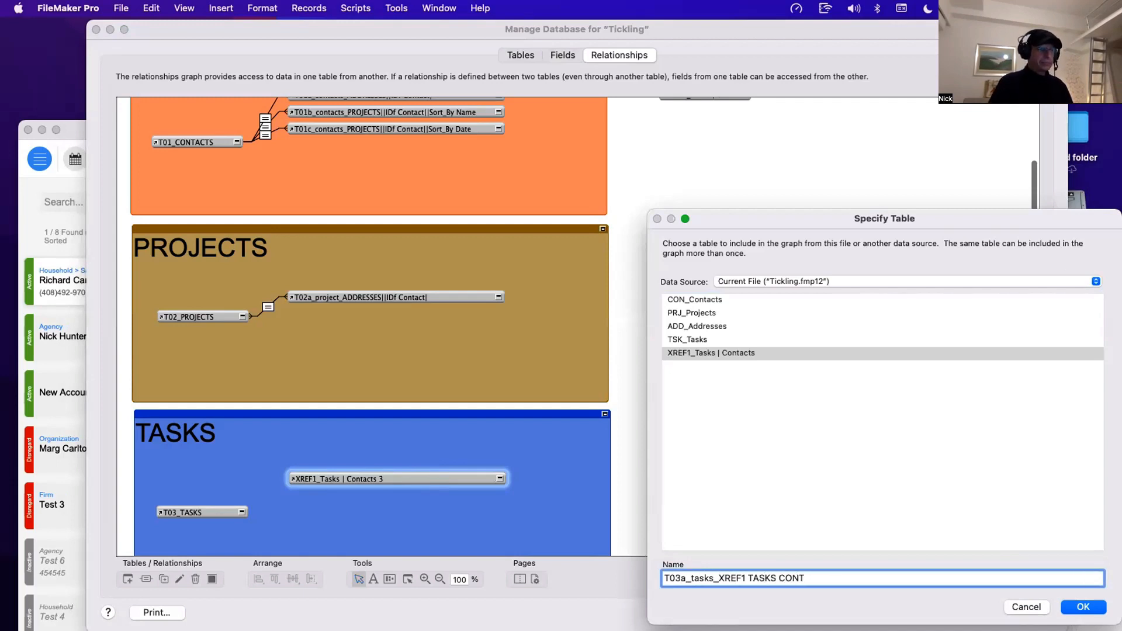
type("ACTS")
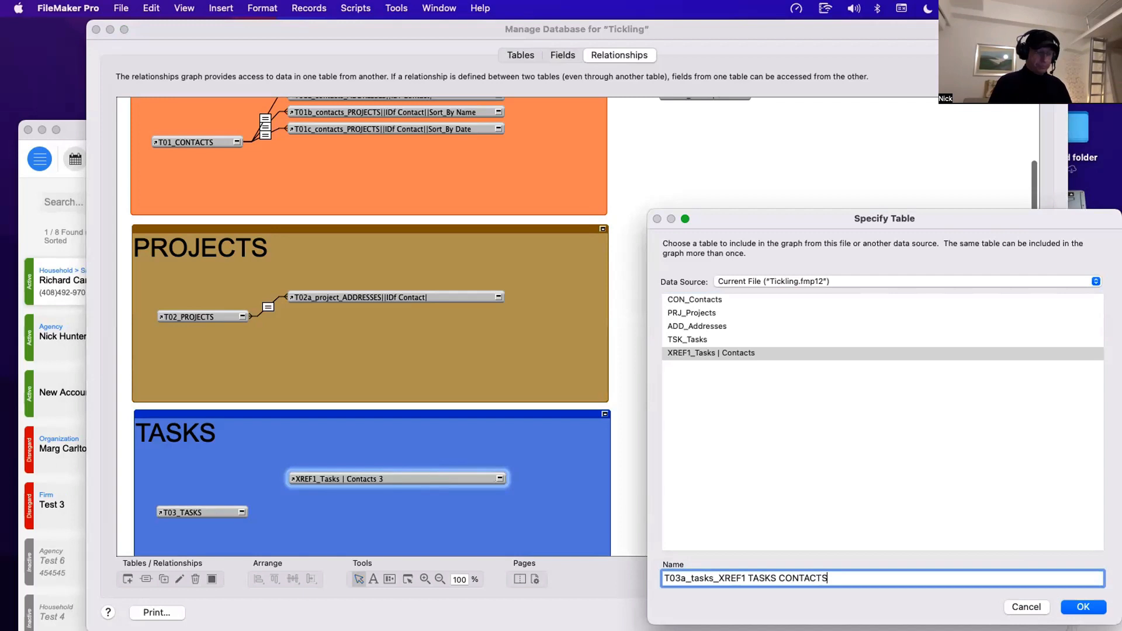
type("||")
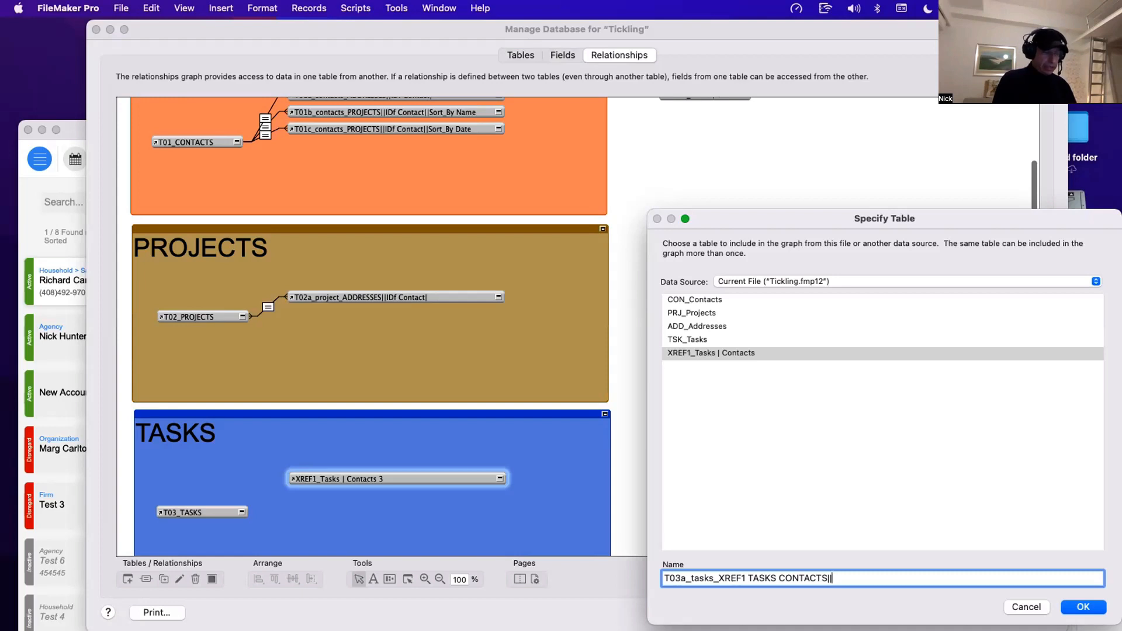
type("IDf")
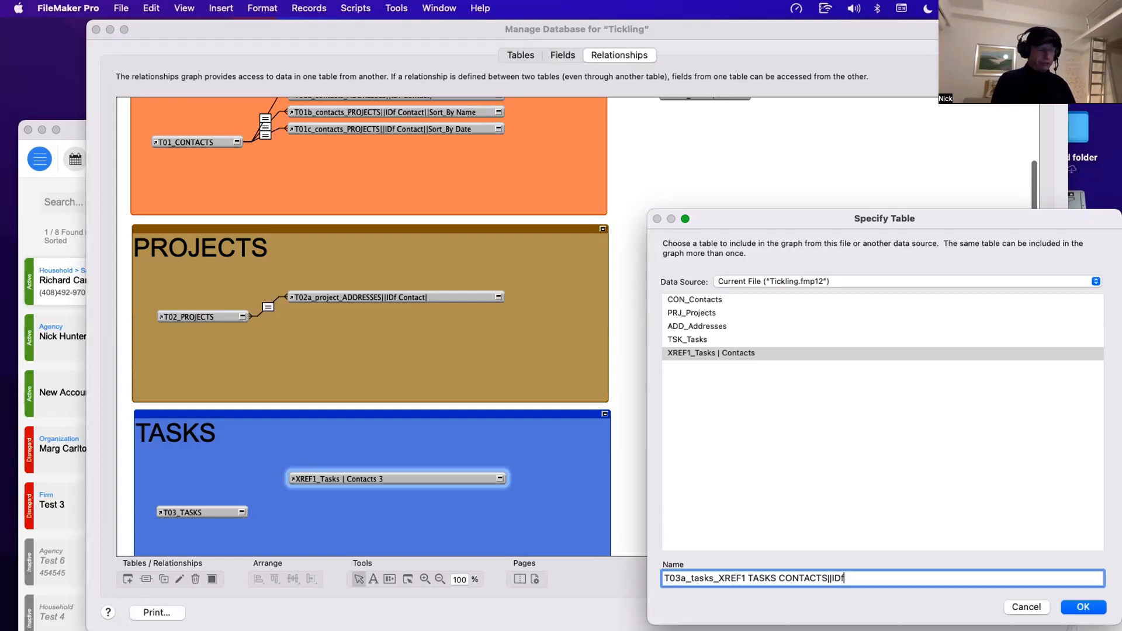
type(" Task")
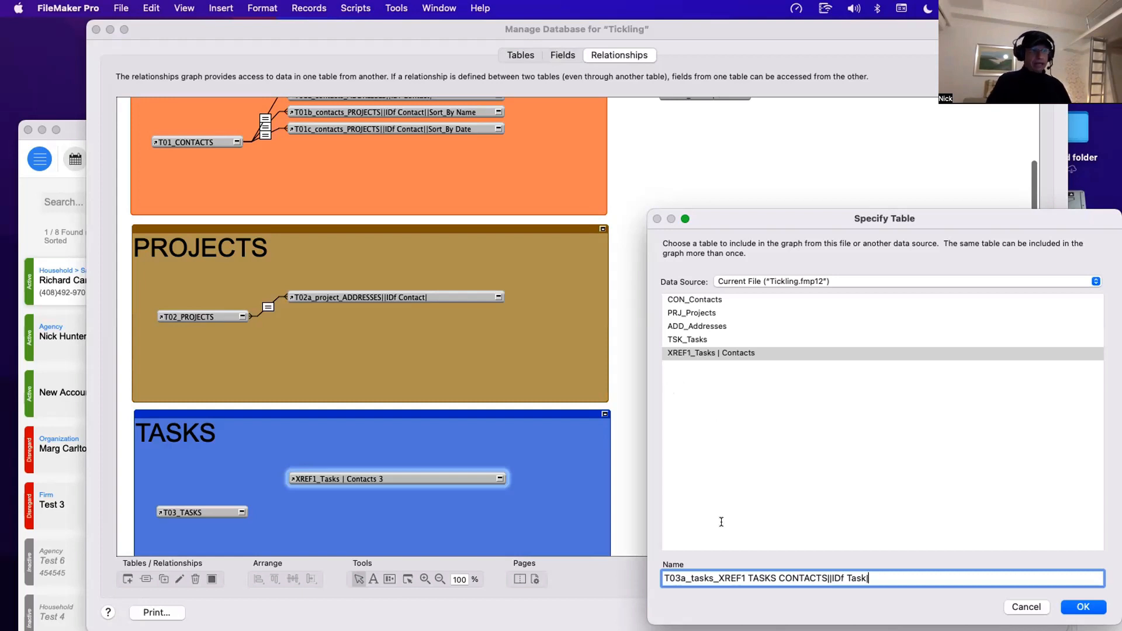
left_click(1083, 607)
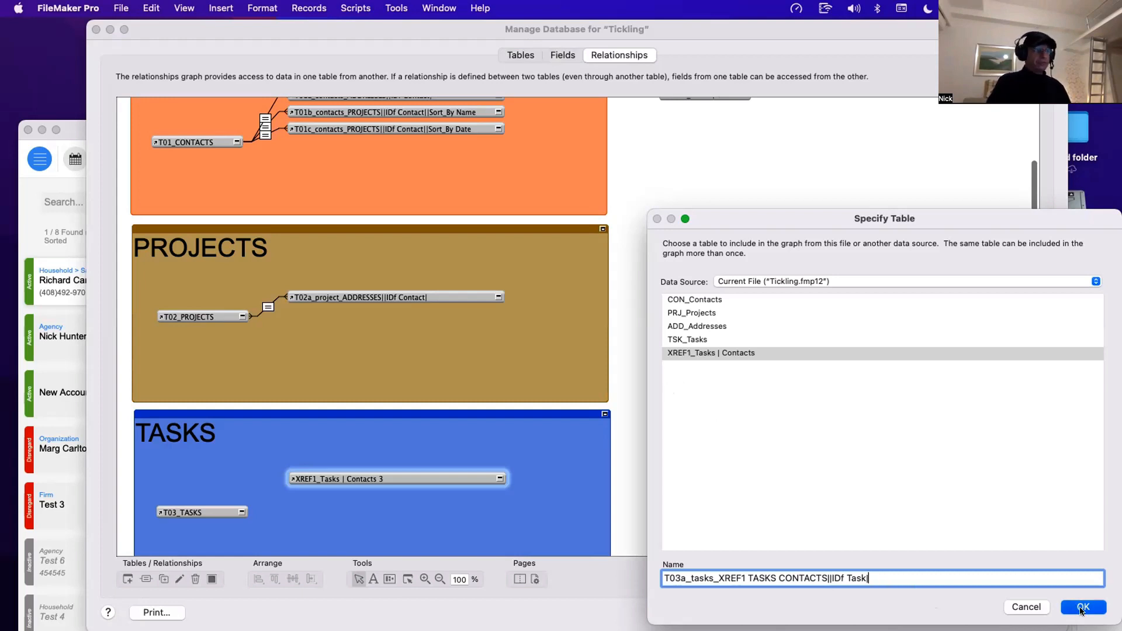
left_click(502, 477)
scroll(412, 418, "down", 2)
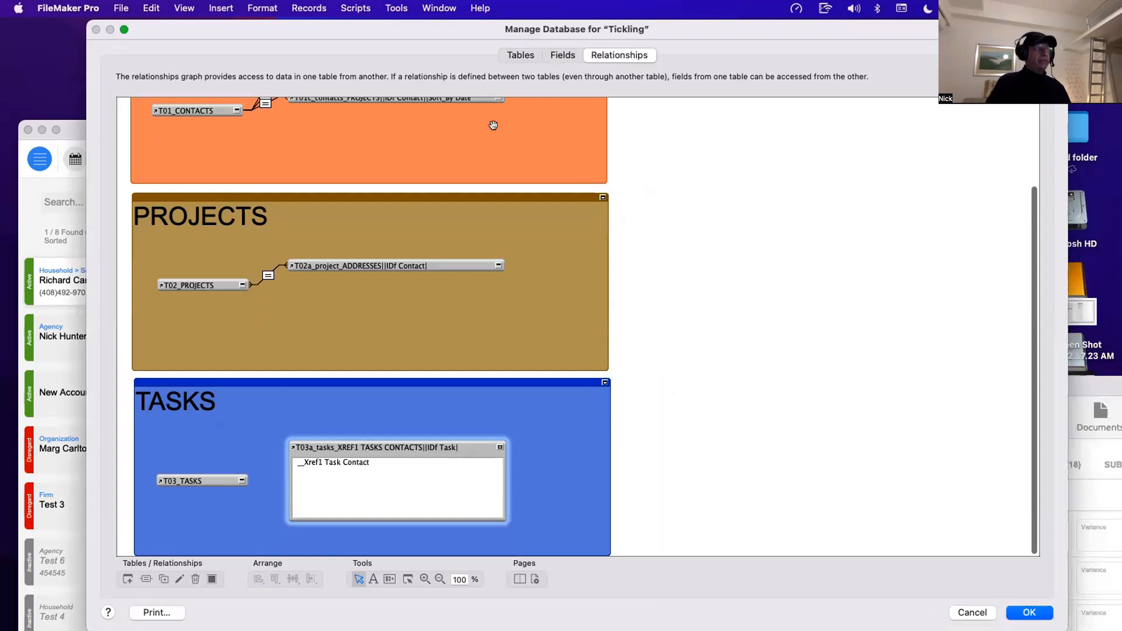
Step: Rename the __Xref1 Task Contact field of the XREF1_Tasks | Contacts table to _IDf Tasks, then deselect the field
left_click(563, 55)
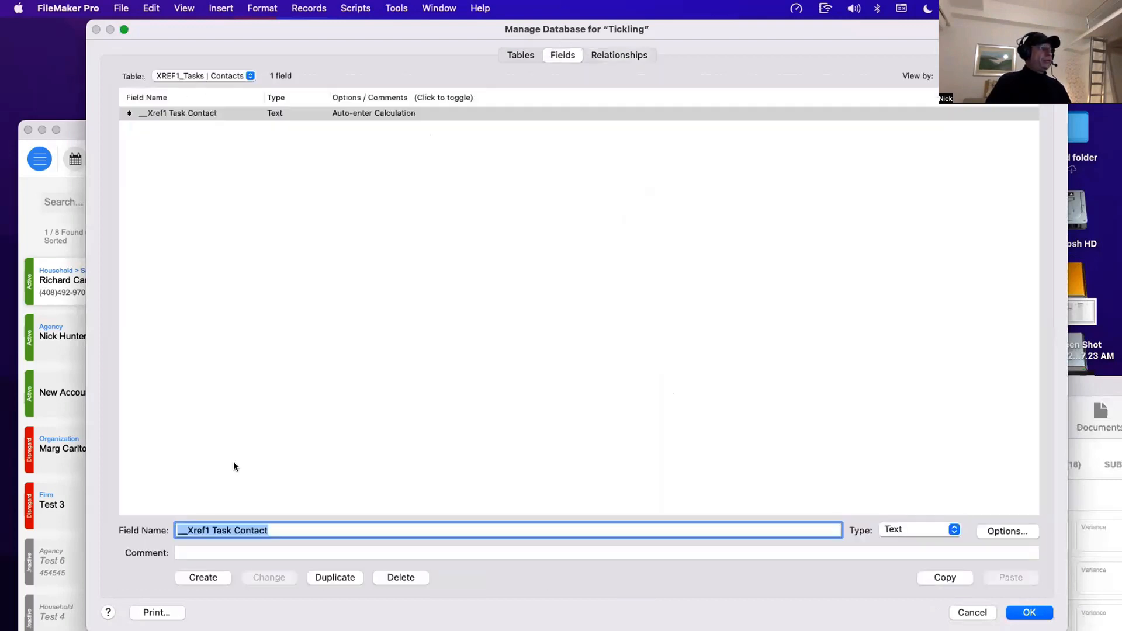
left_click(187, 529)
key("BackSpace")
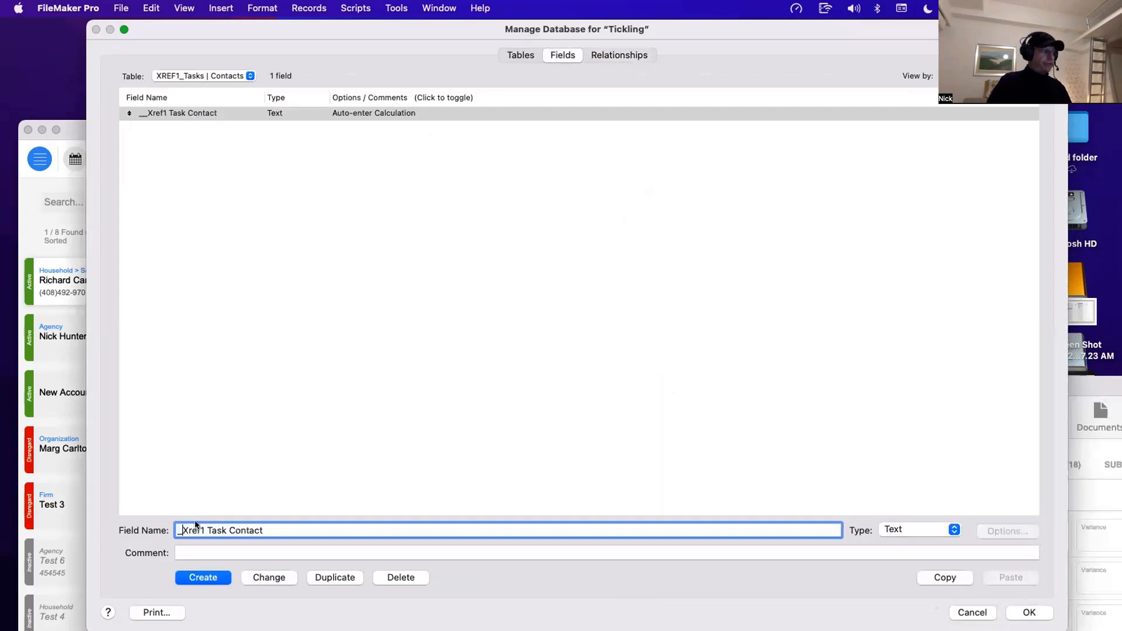
left_click(286, 528, "shift")
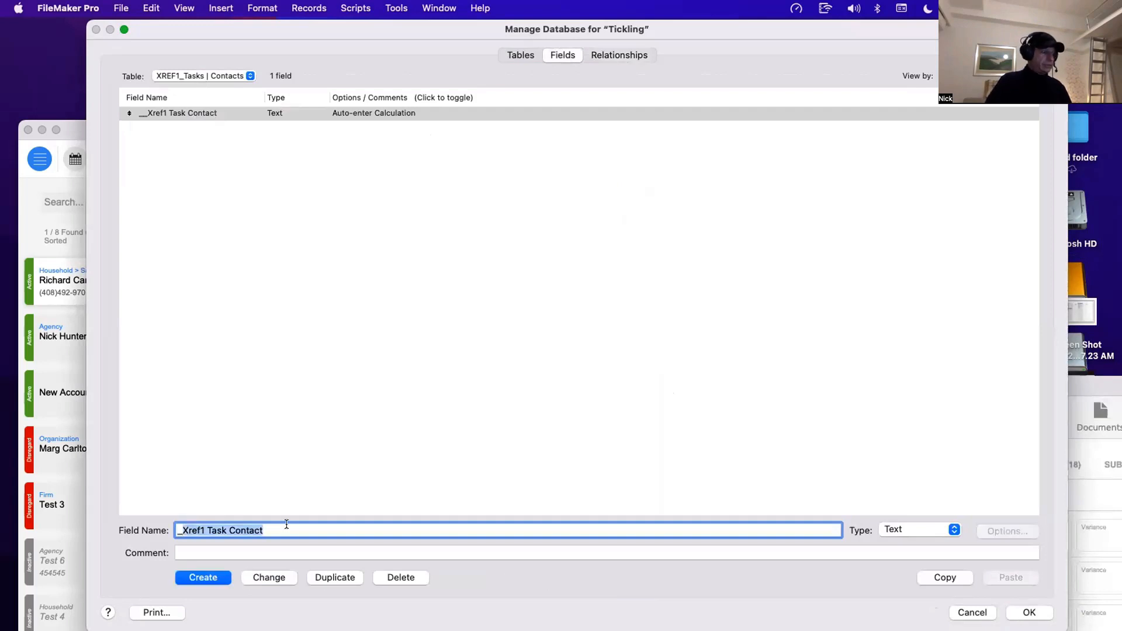
type("IDf Tasks")
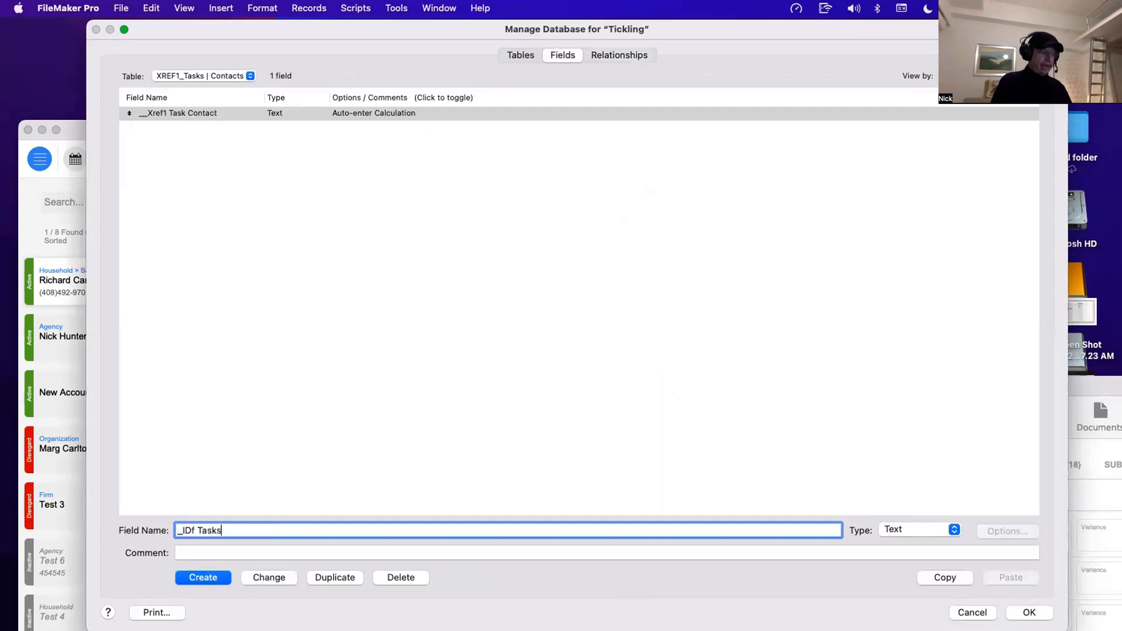
left_click(260, 578)
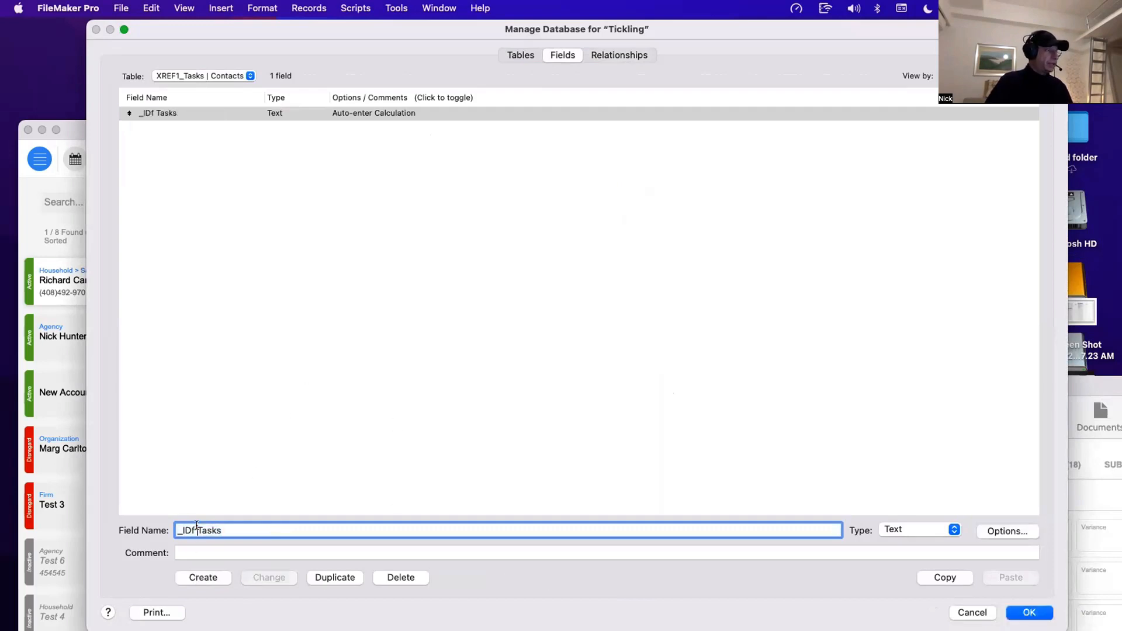
left_click(227, 475)
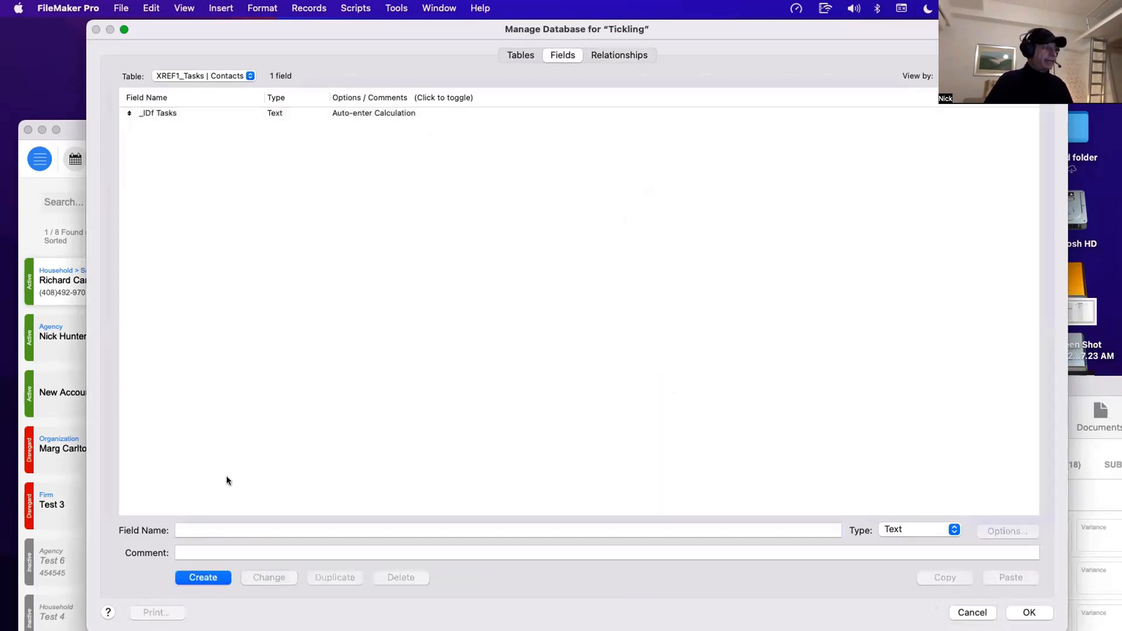
Step: Duplicate the _IDf Tasks field in the XREF1_Tasks | Contacts table
left_click(184, 111)
left_click(184, 531)
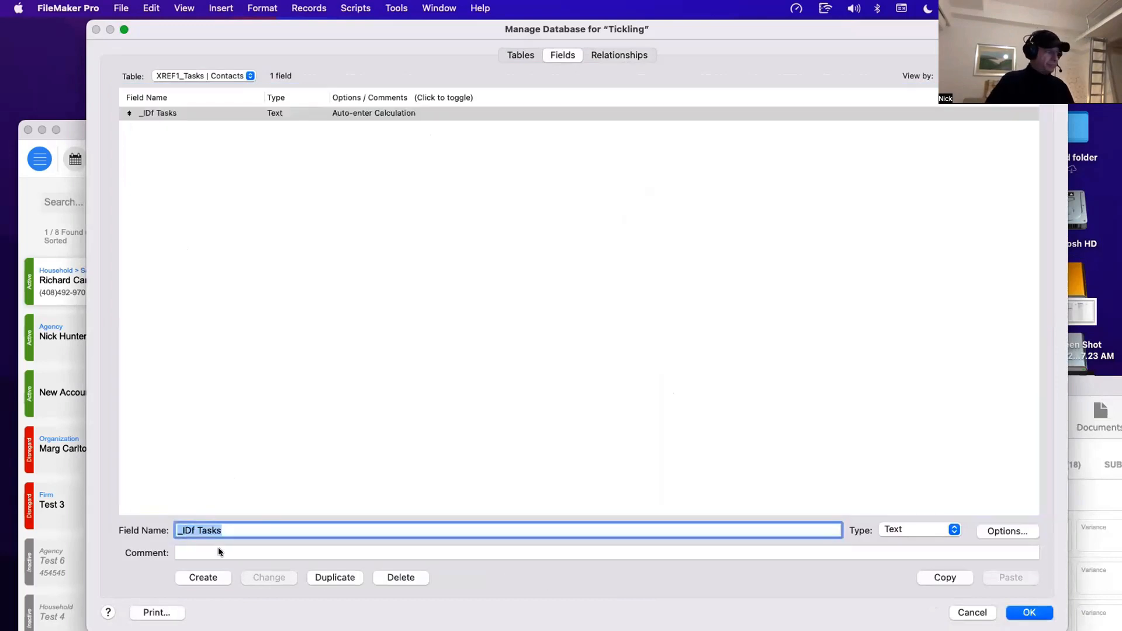
left_click(329, 577)
Step: Rename the original _IDf Tasks field, which serves as the table's own key, to "__Xref1 Tasks Contacts"
left_click(175, 112)
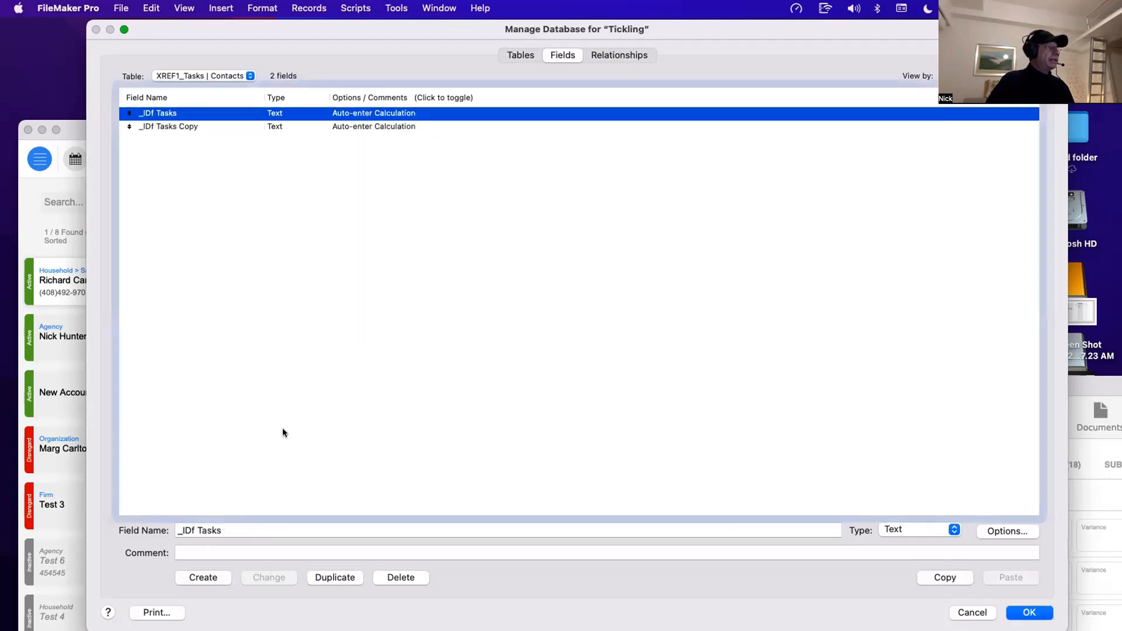
left_click(185, 529)
type("__")
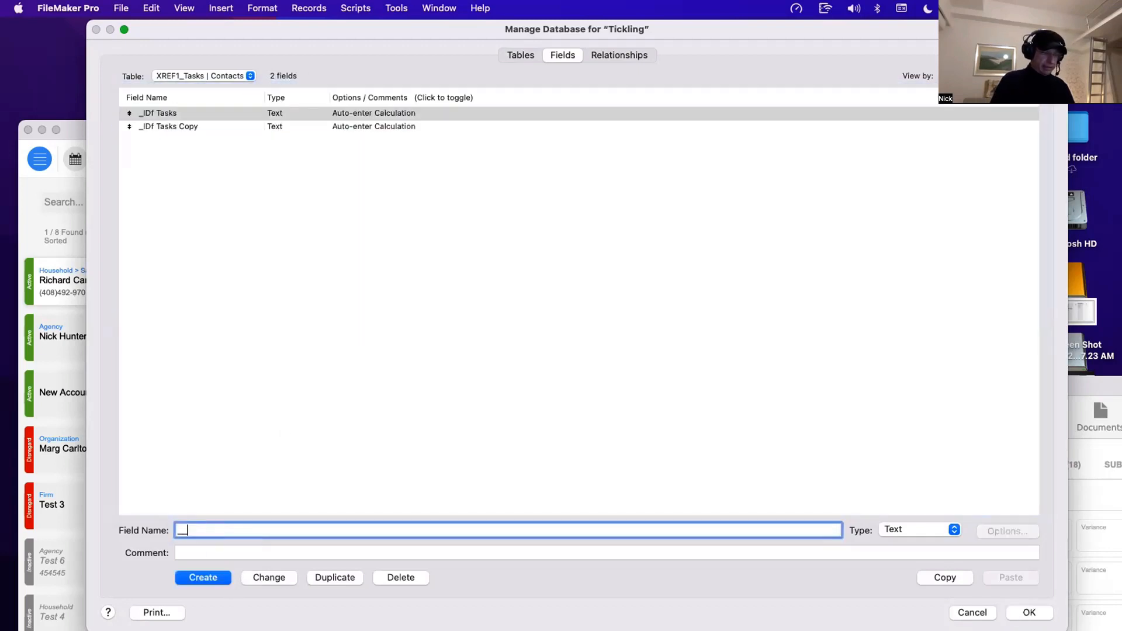
type("Xref1")
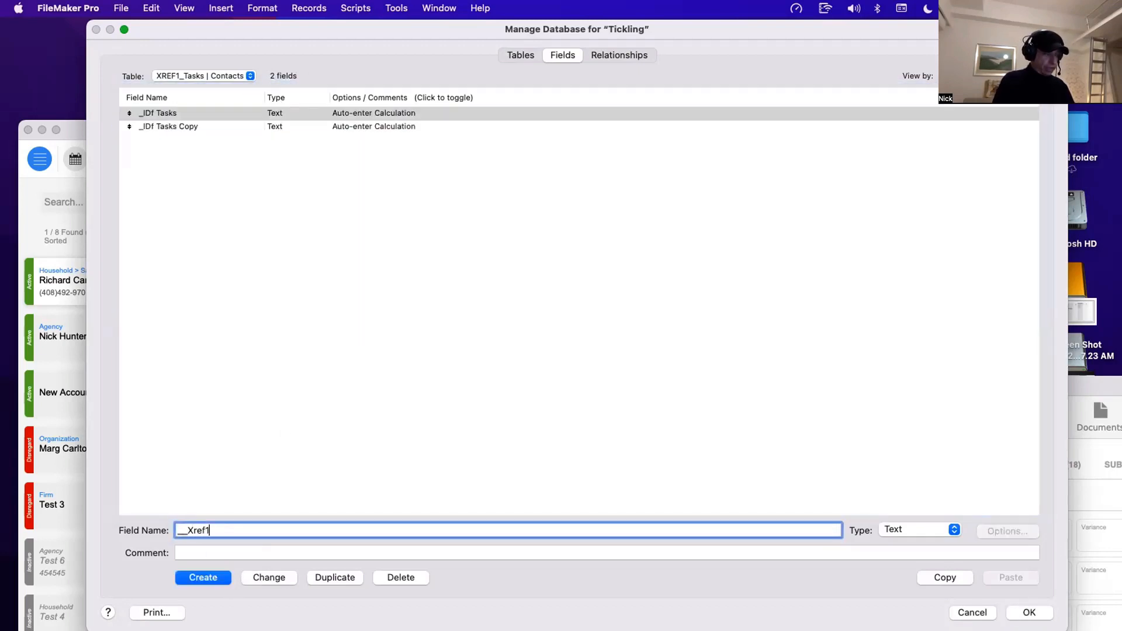
type(" Tasks")
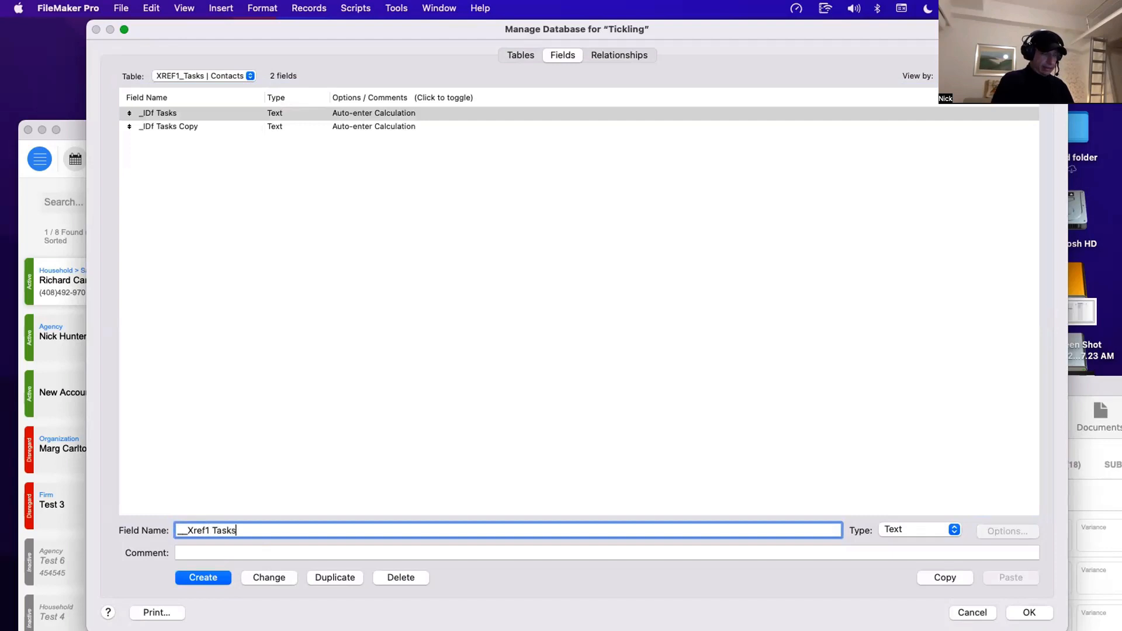
type(" CON")
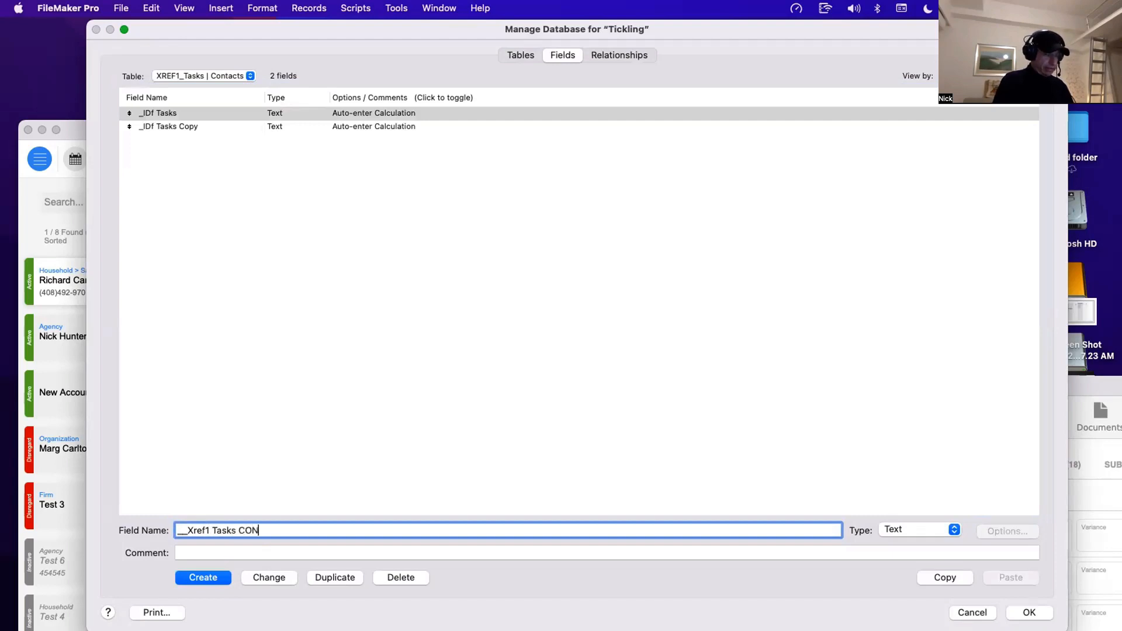
key("BackSpace")
key("BackSpace")
type("ontacts")
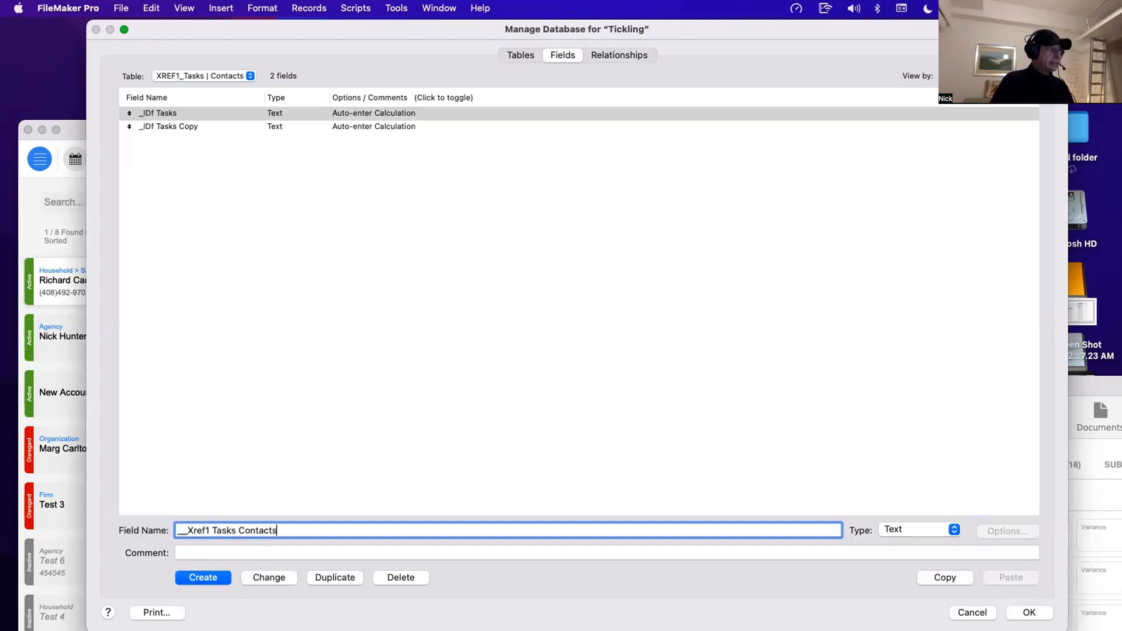
left_click(266, 577)
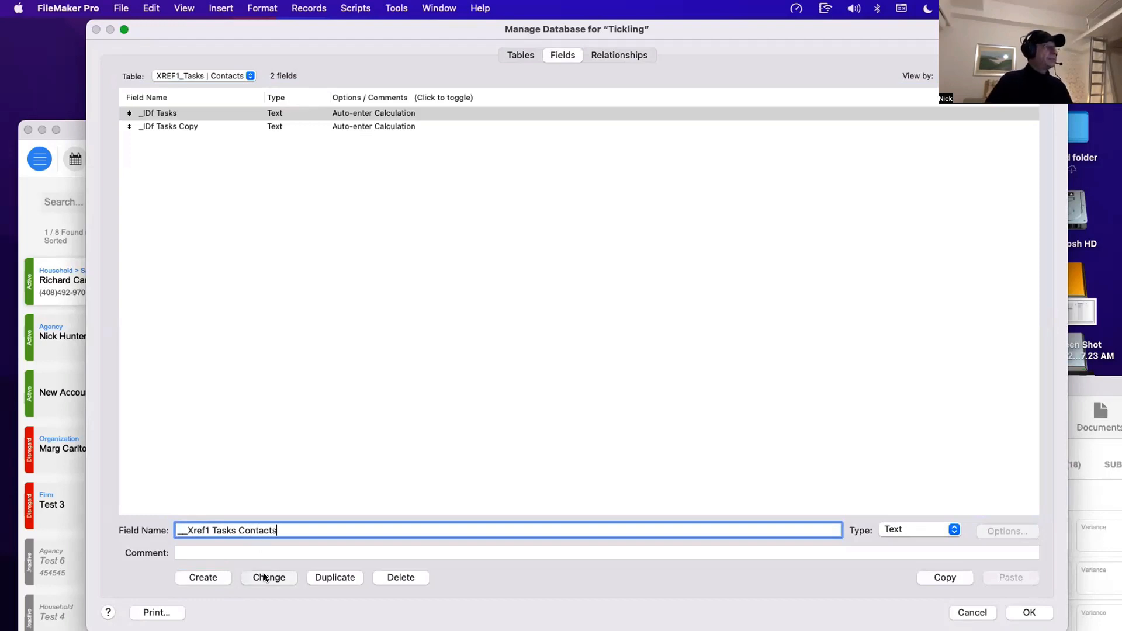
Step: Rename the duplicated field to "_IDf Tasks" and turn off its auto-entered calculated value
left_click(175, 127)
double_click(241, 529)
key("BackSpace")
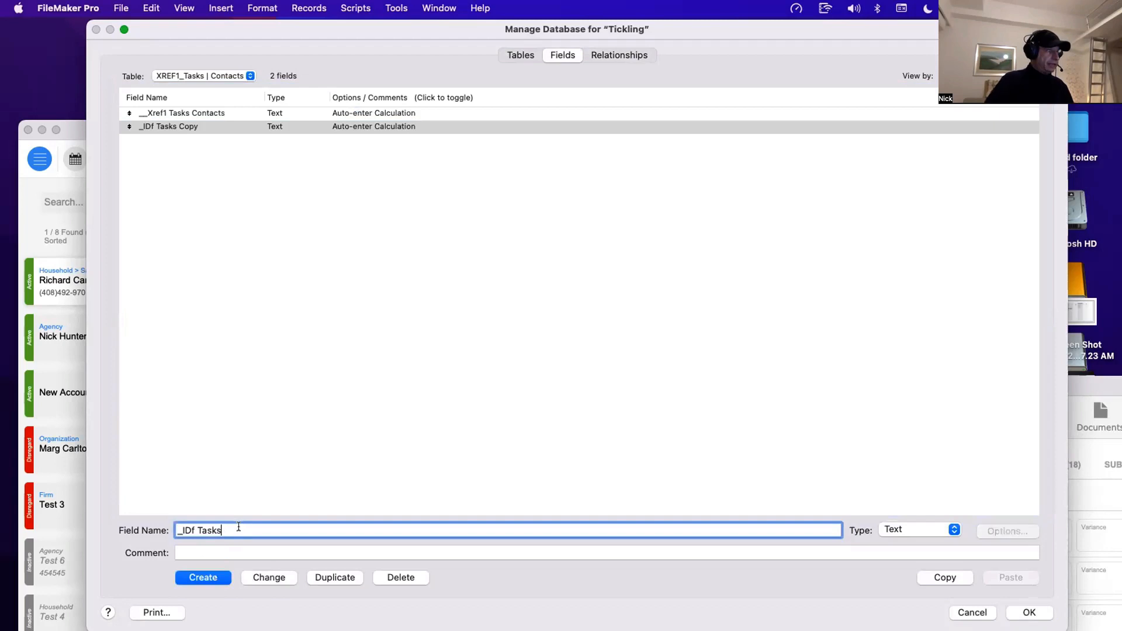
left_click(270, 578)
double_click(326, 126)
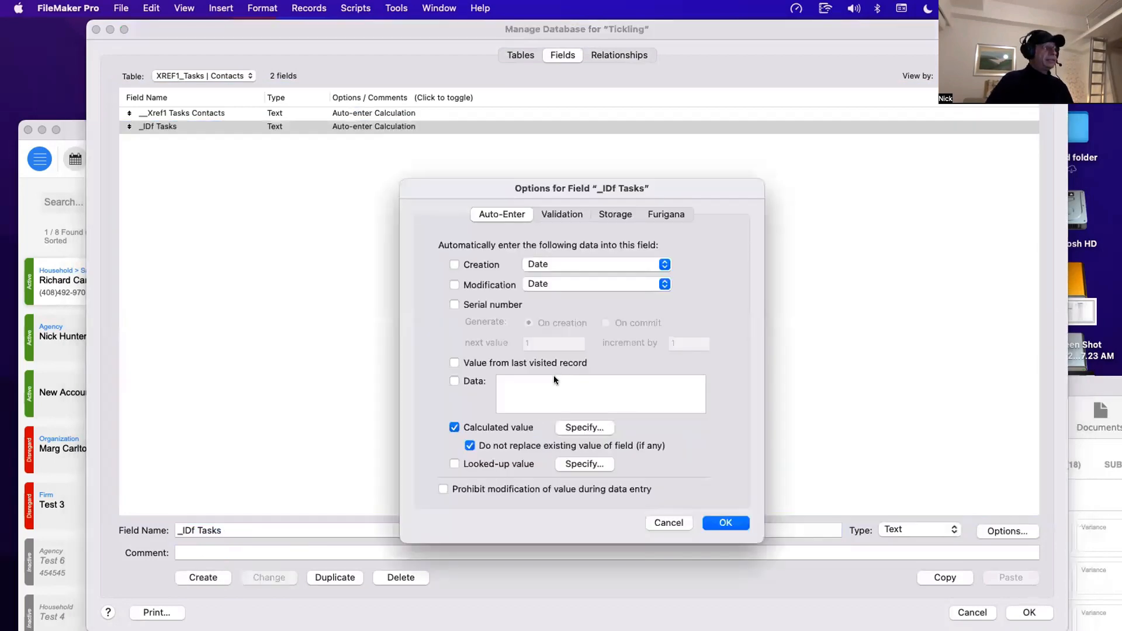
left_click(483, 428)
key("Return")
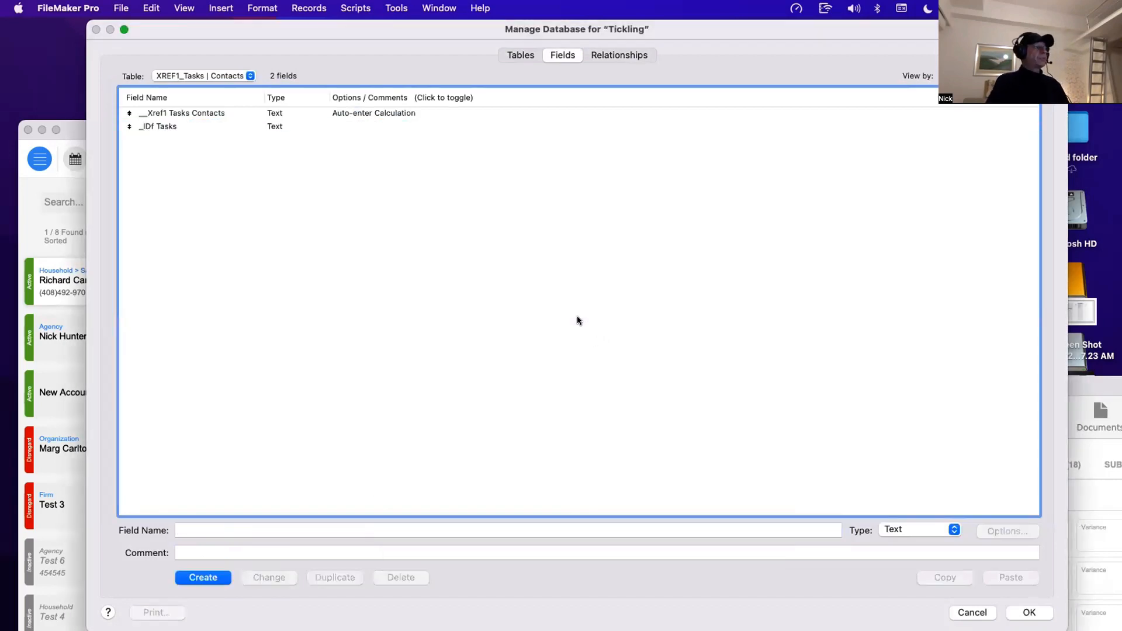
Step: In the relationships graph, relate __ID Task of T03_TASKS to _IDf Tasks of the T03a cross-reference occurrence
left_click(196, 114)
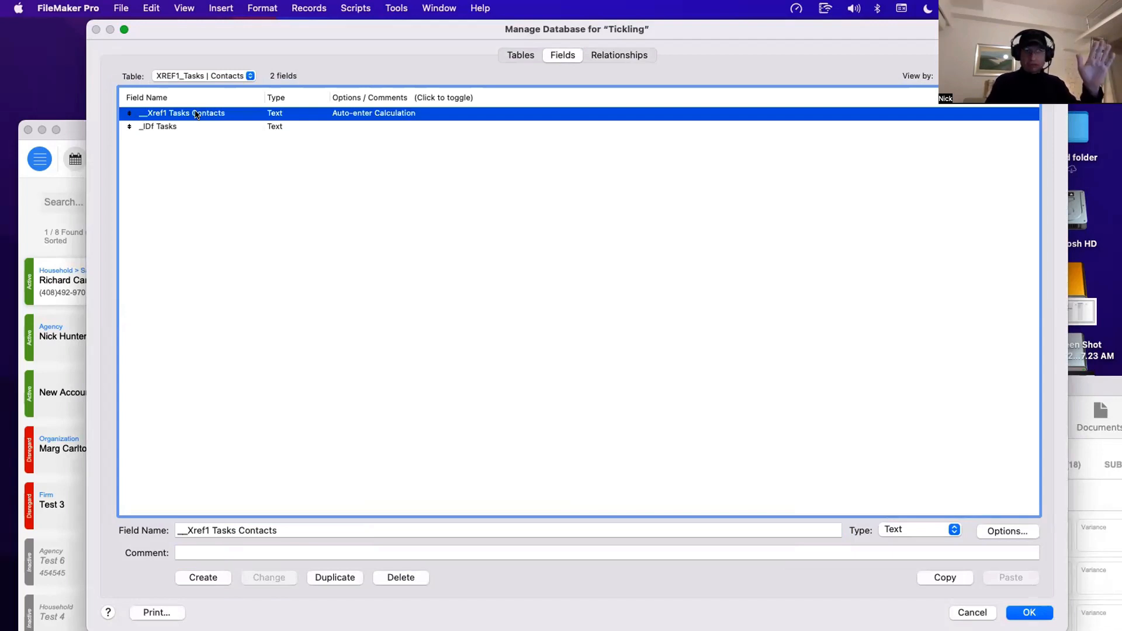
left_click(187, 127)
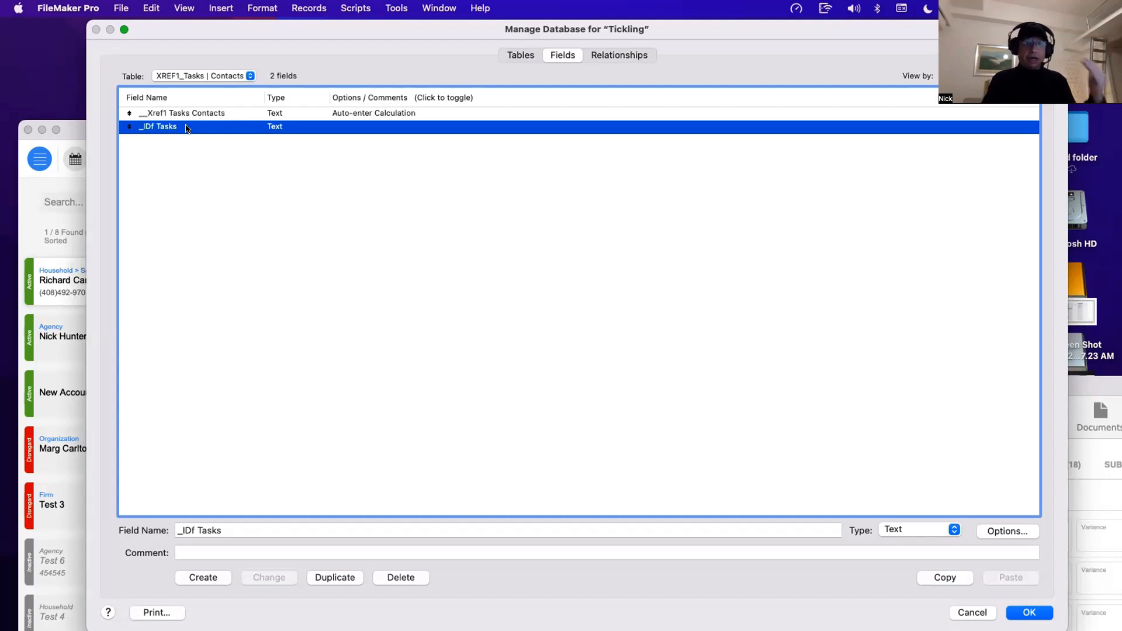
left_click(613, 55)
left_click(242, 481)
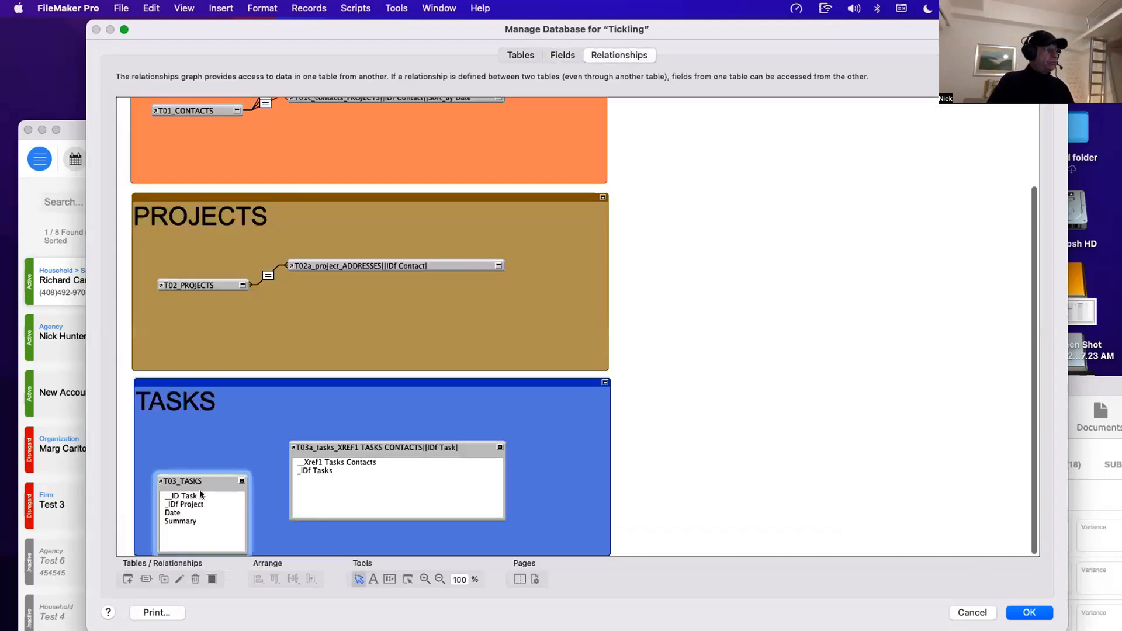
left_click_drag(194, 498, 323, 471)
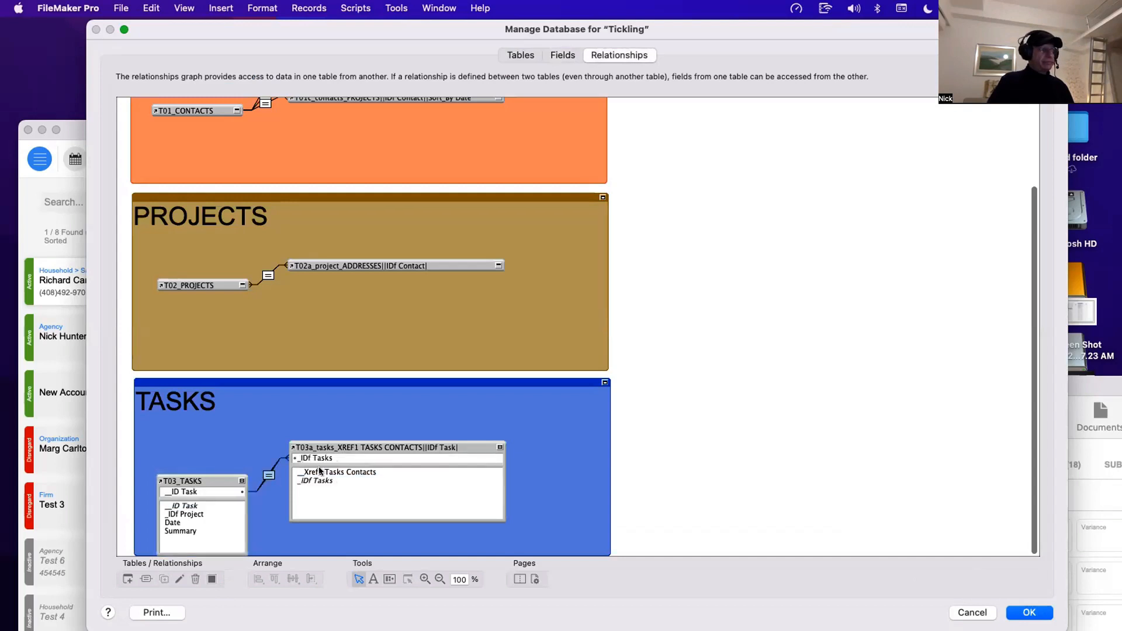
Step: Allow creation and cascading deletion of related records on the cross-reference side of the T03_TASKS relationship
double_click(268, 477)
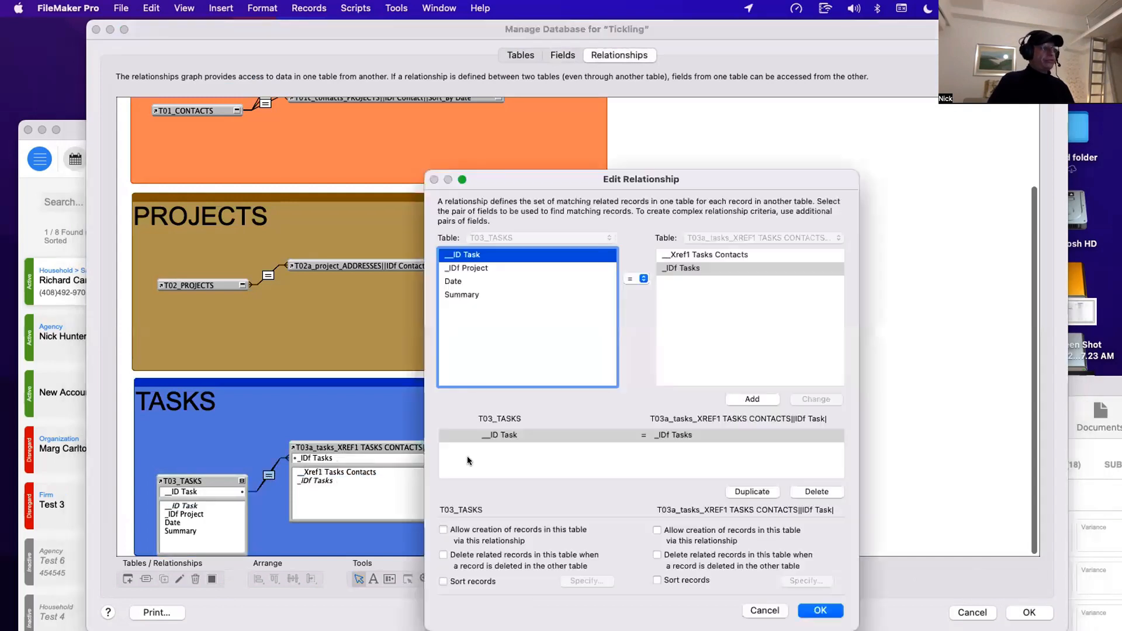
left_click(666, 532)
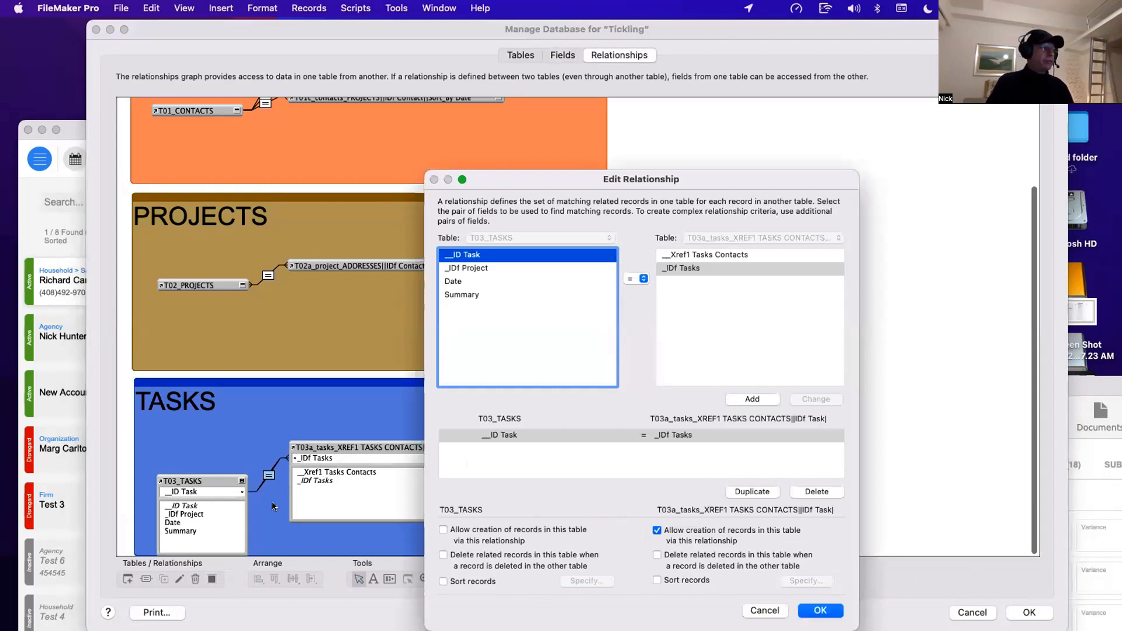
left_click(689, 554)
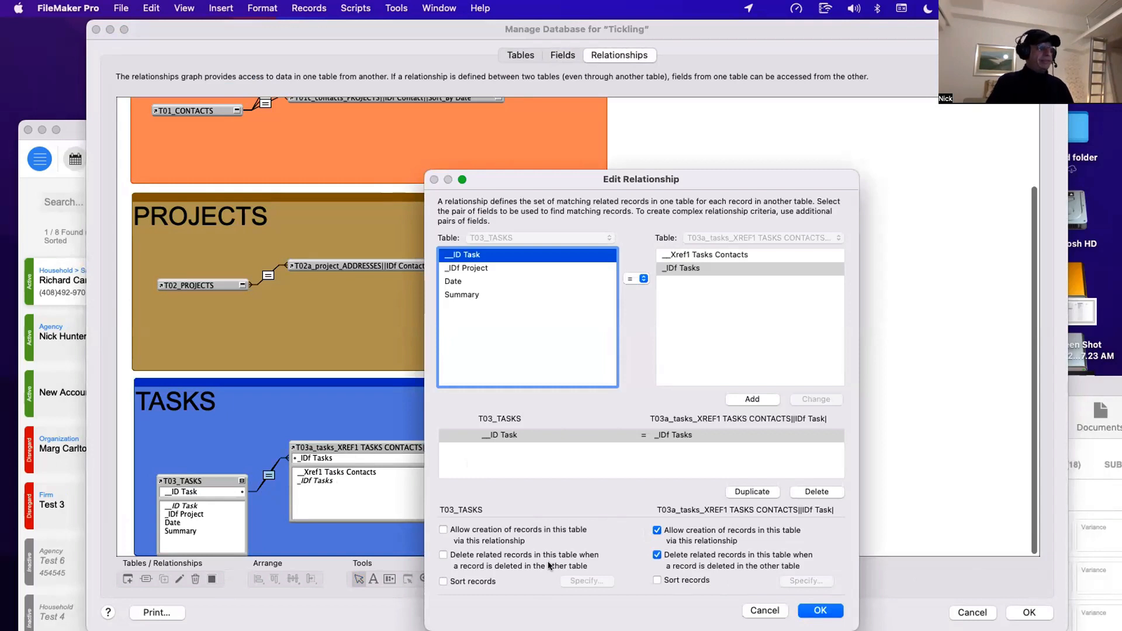
left_click(513, 435)
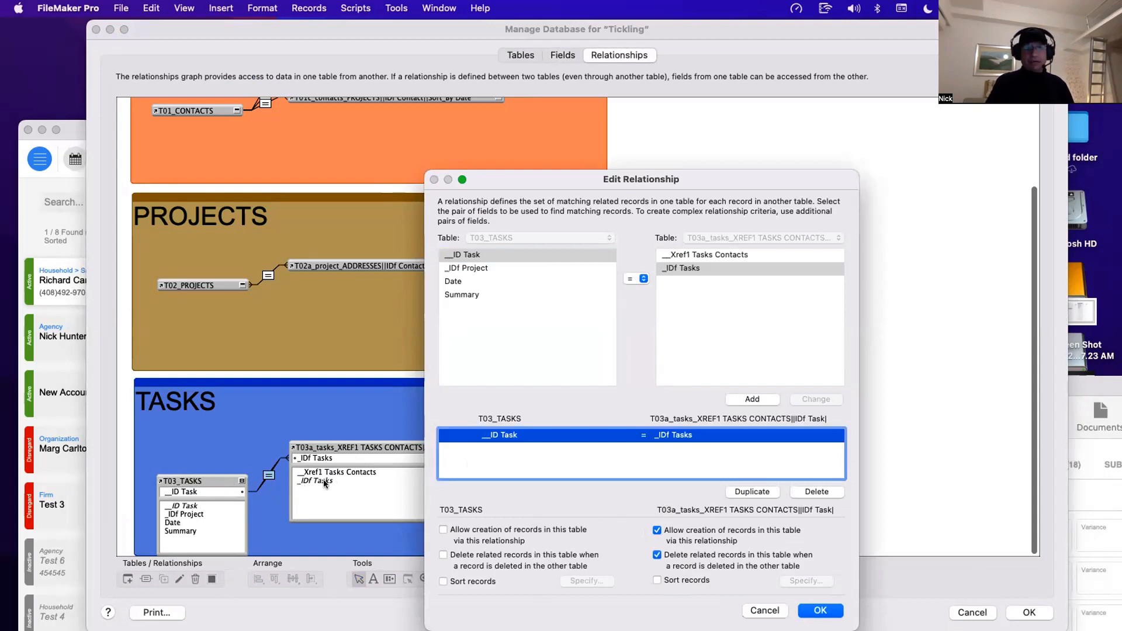
left_click(816, 610)
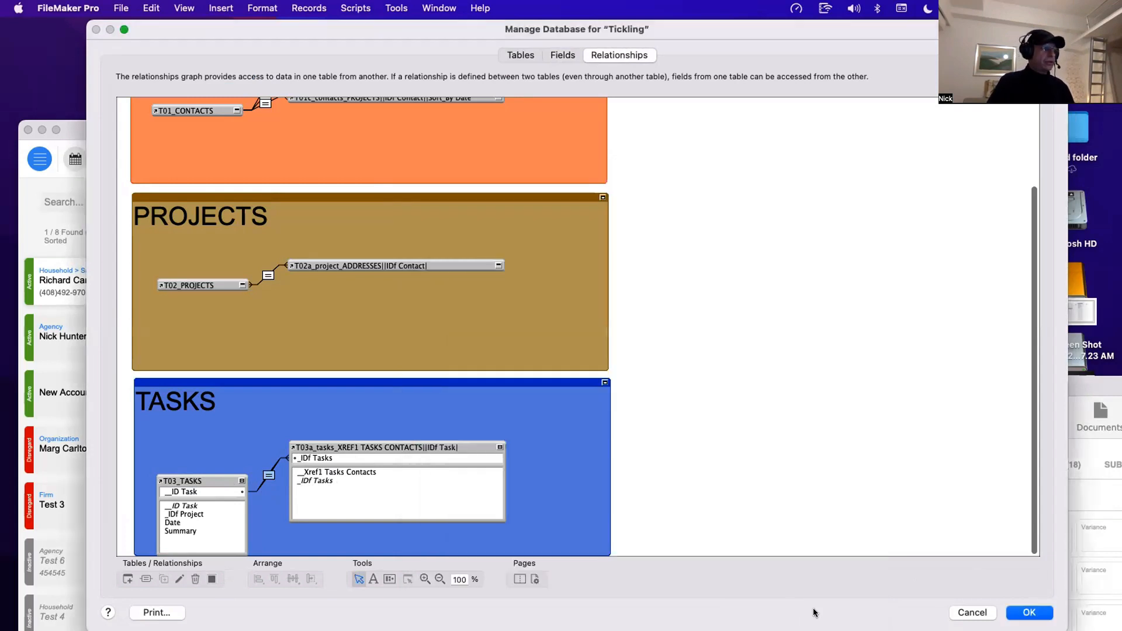
Step: Collapse the T03a cross-reference and T03_TASKS occurrences in the TASKS note to their title bars
left_click(499, 447)
left_click(497, 448)
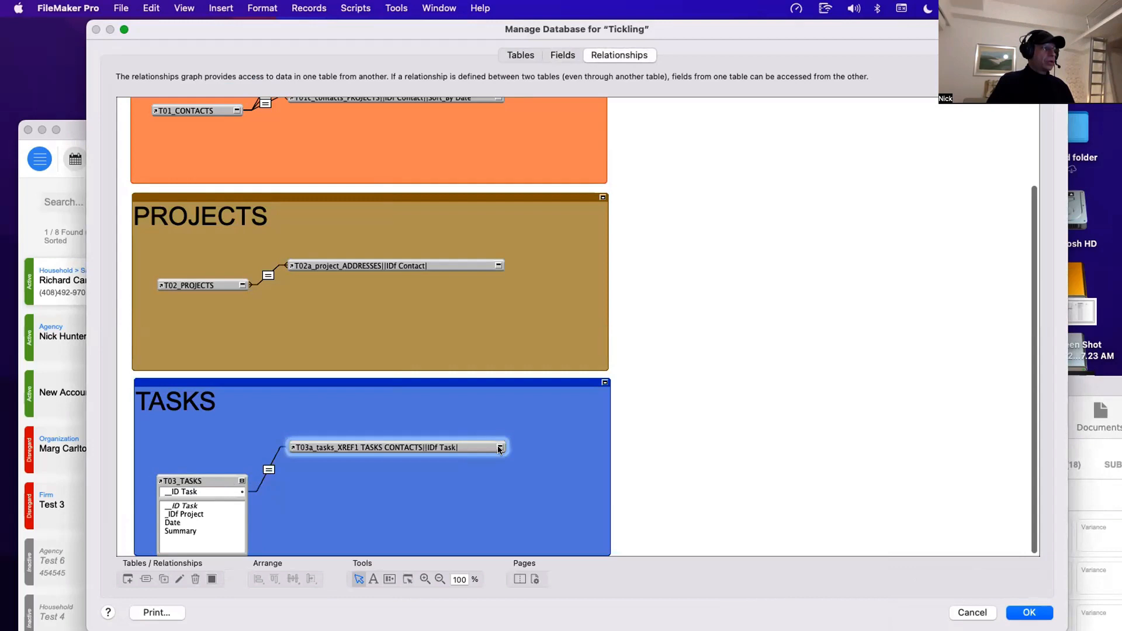
left_click(242, 481)
Step: Rename the cross-reference occurrence to "T03a_tasks_XREF1 TASKS CONTACTS||IDf Task||Create_Delete" and widen it to show the full name
double_click(443, 450)
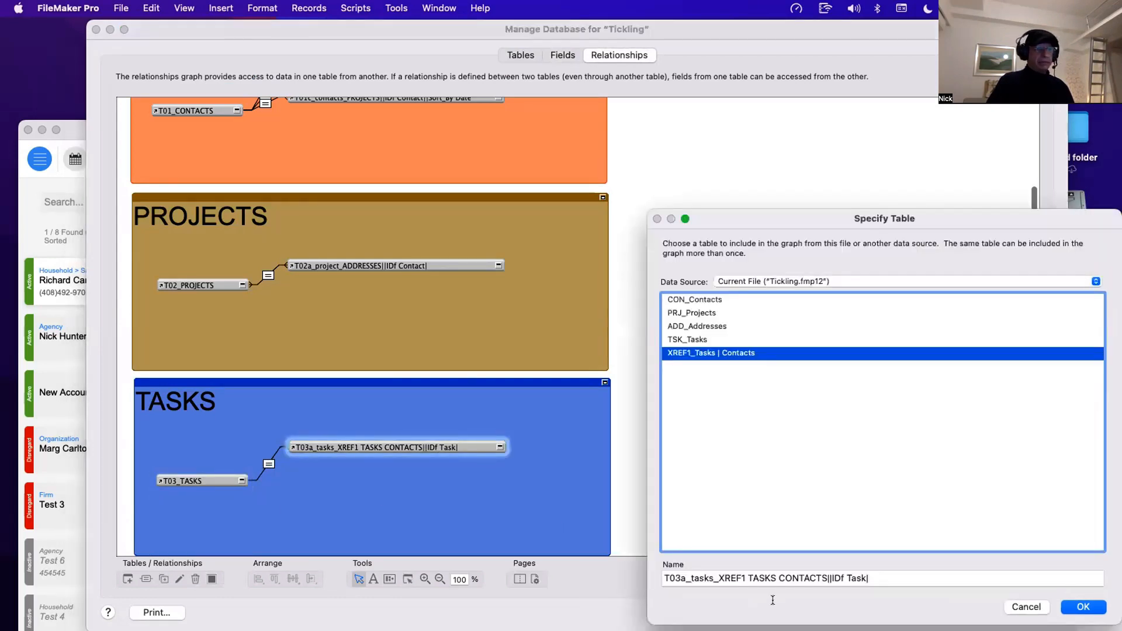
left_click(894, 579)
type("|")
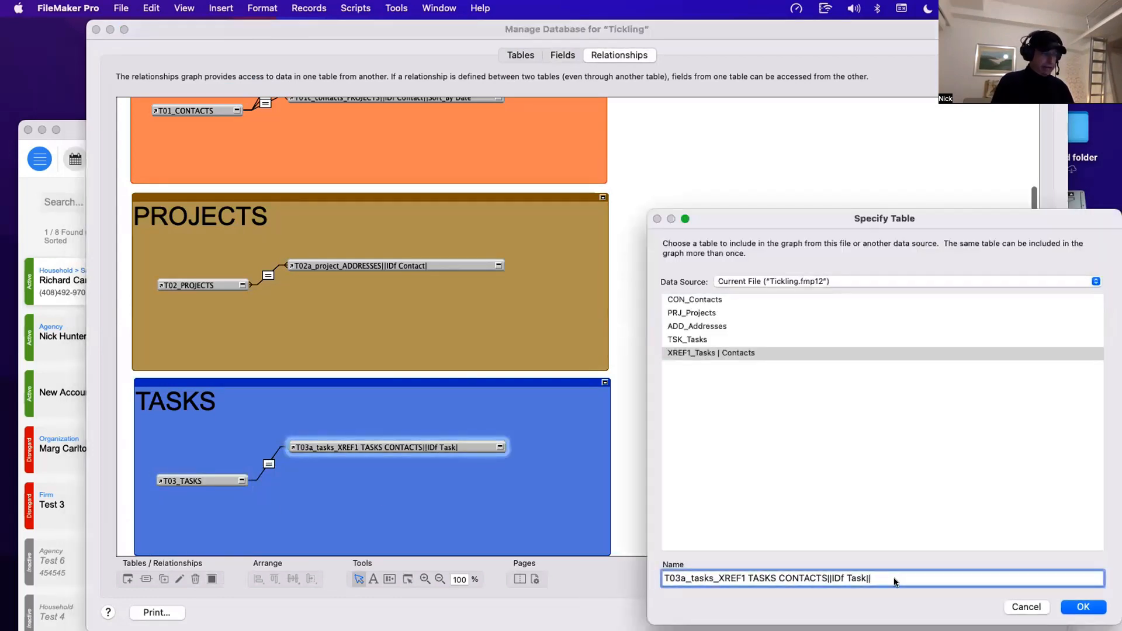
type("Cret")
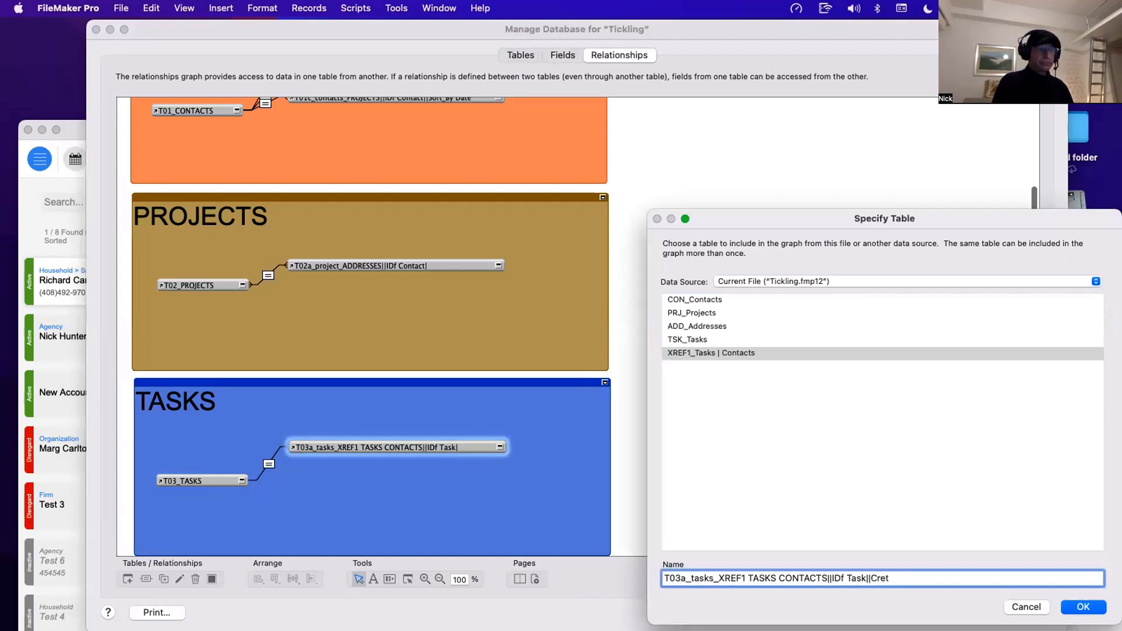
key("BackSpace")
type("a")
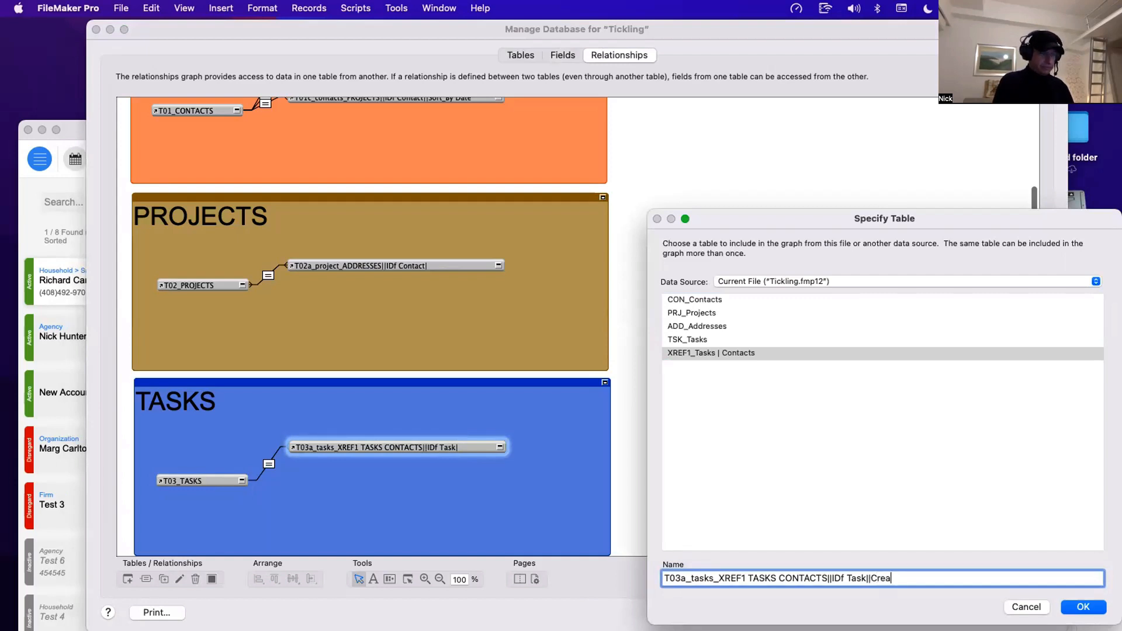
type("te_Delete")
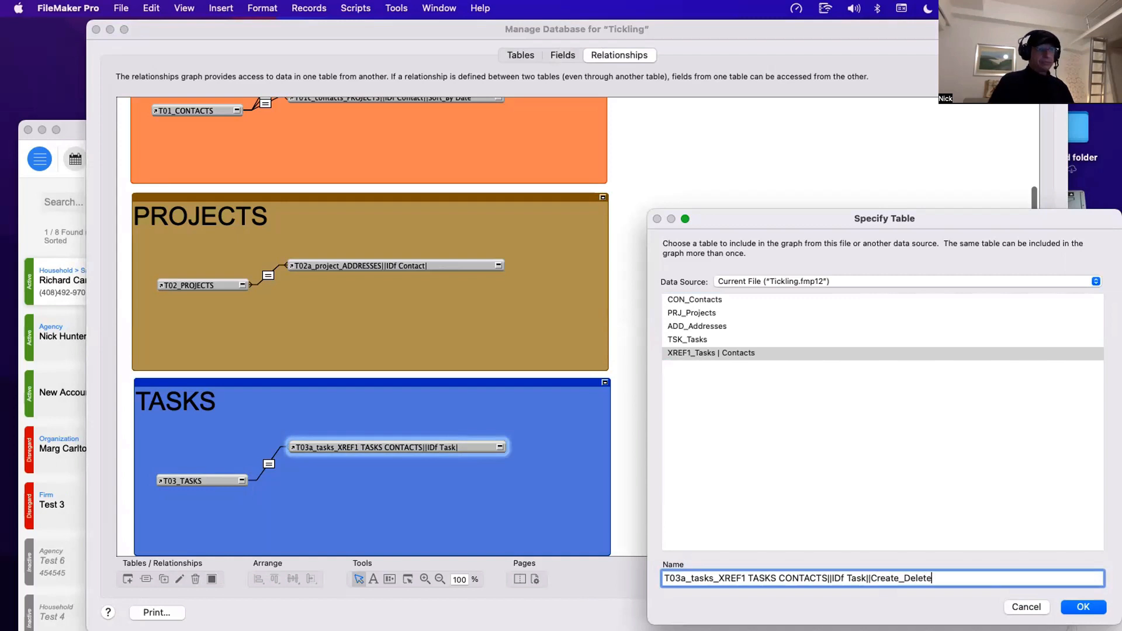
key("Return")
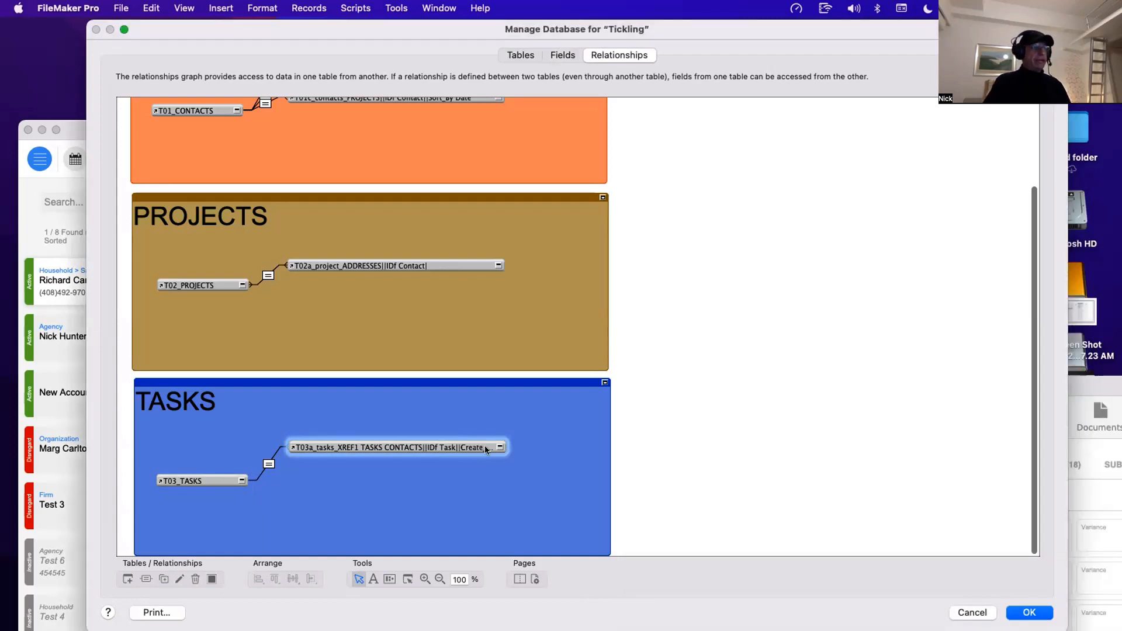
left_click_drag(500, 447, 525, 447)
left_click(707, 451)
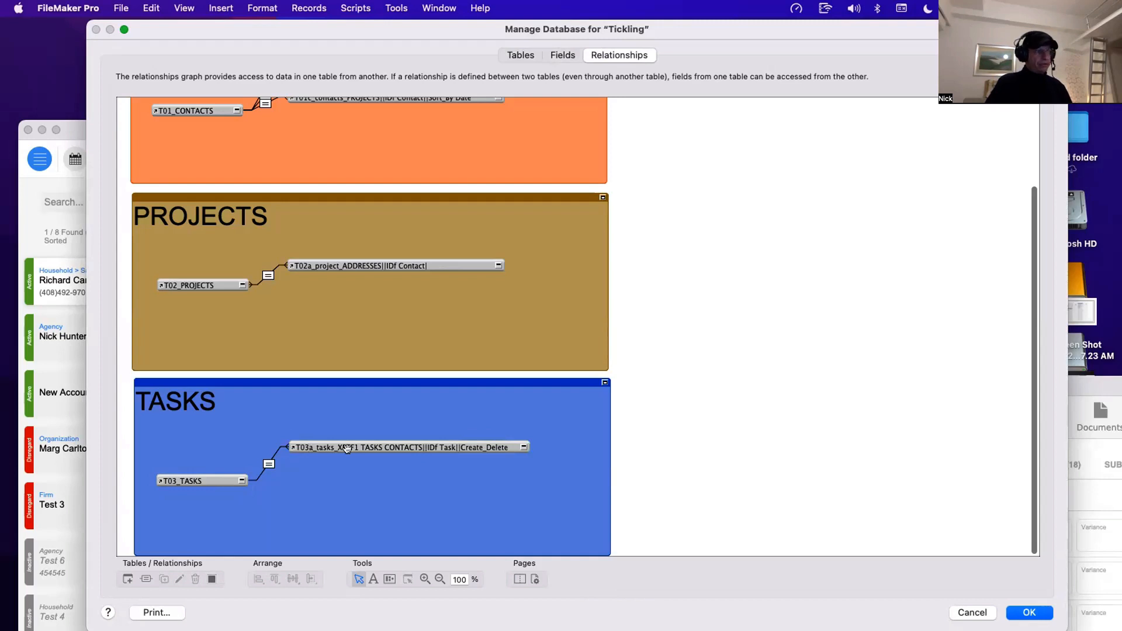
left_click(321, 446)
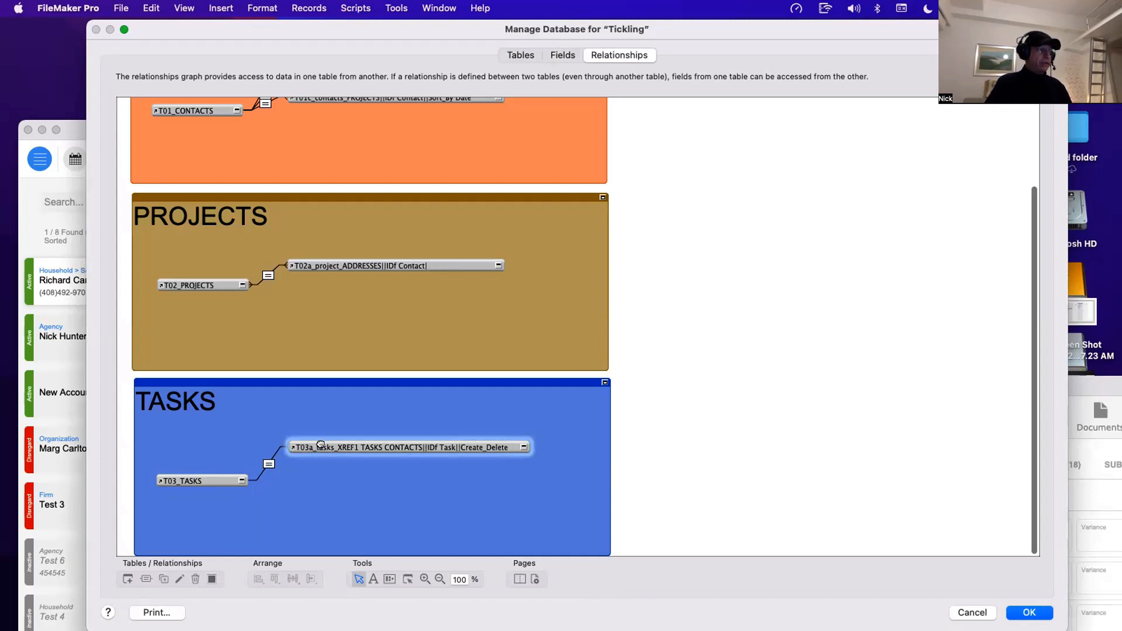
double_click(360, 445)
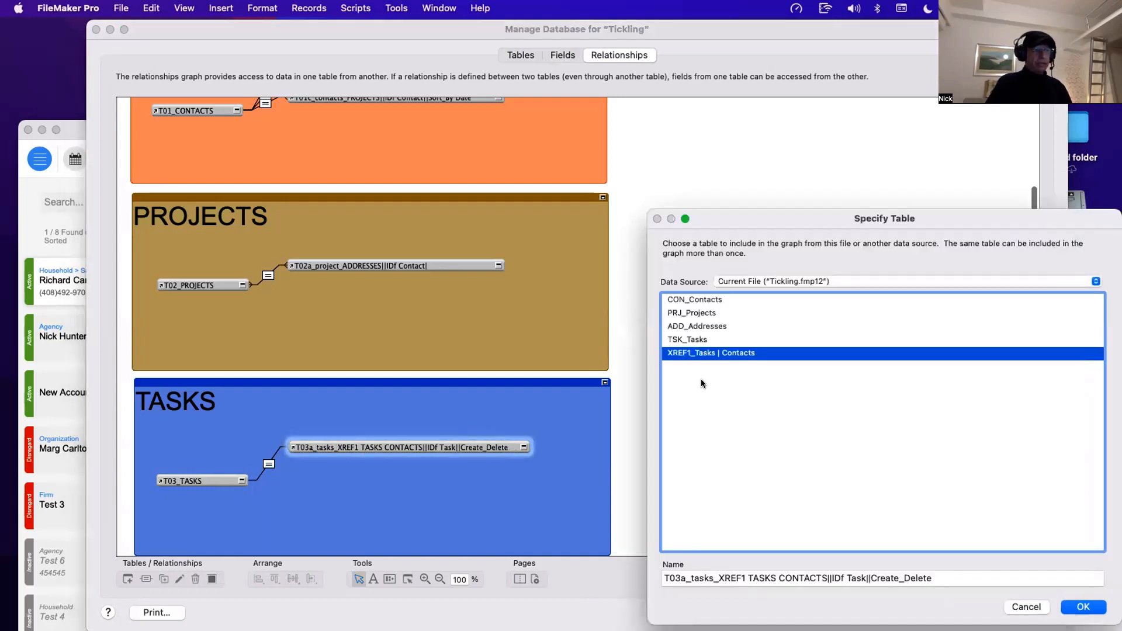
key("Escape")
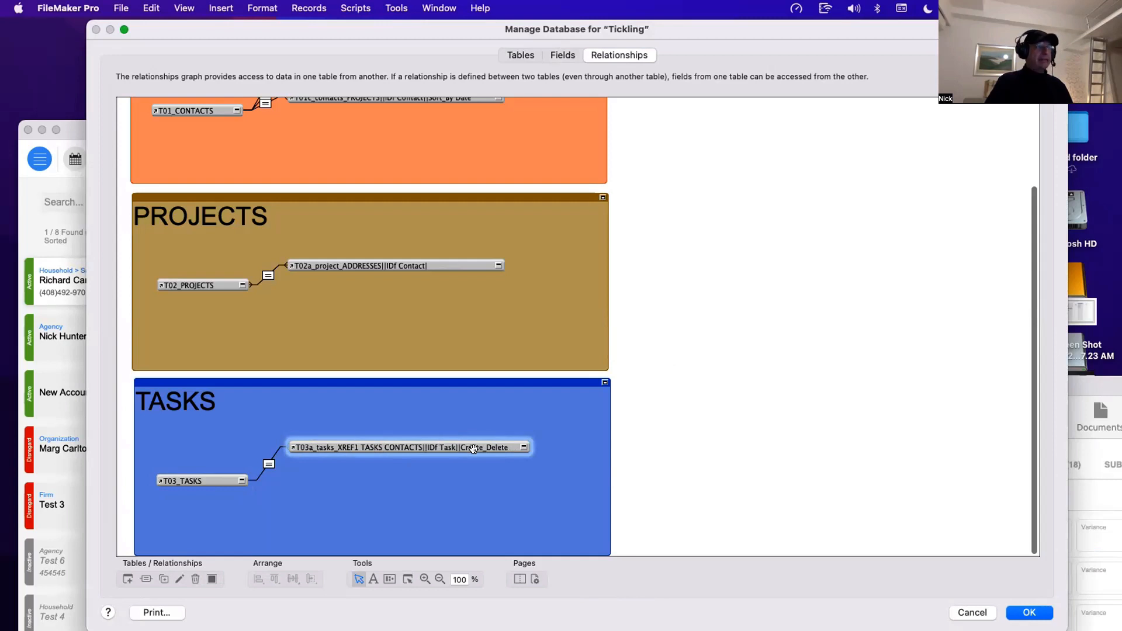
left_click(676, 448)
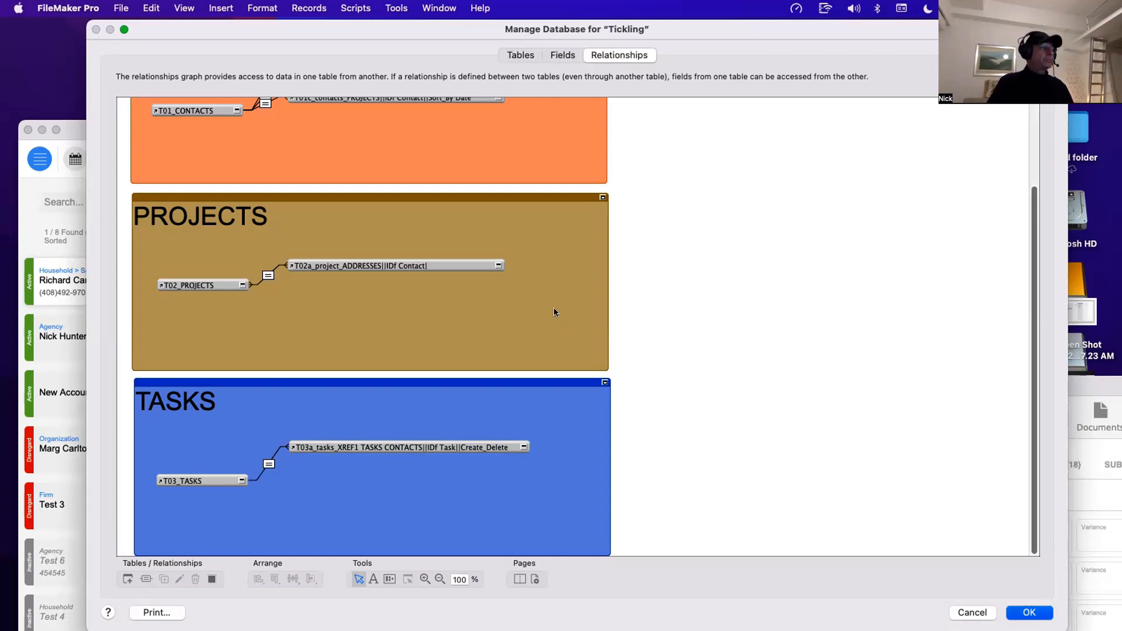
Step: Save the database changes, then create and open a computer form layout named T03_Tasks showing records from T03_TASKS
key("Return")
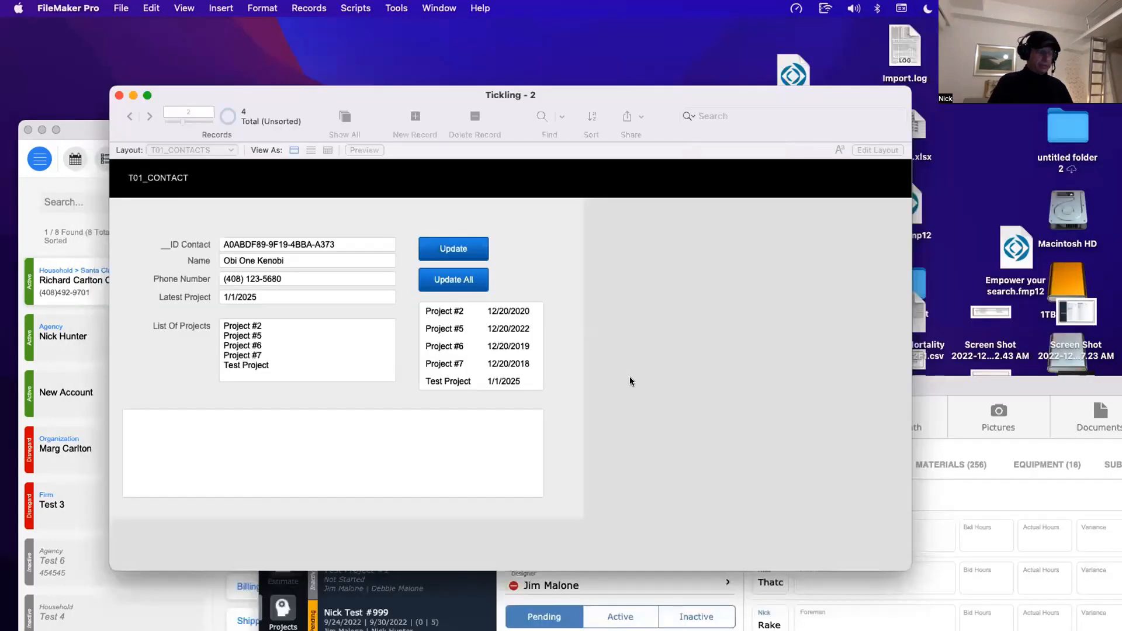
key("super+shift+l")
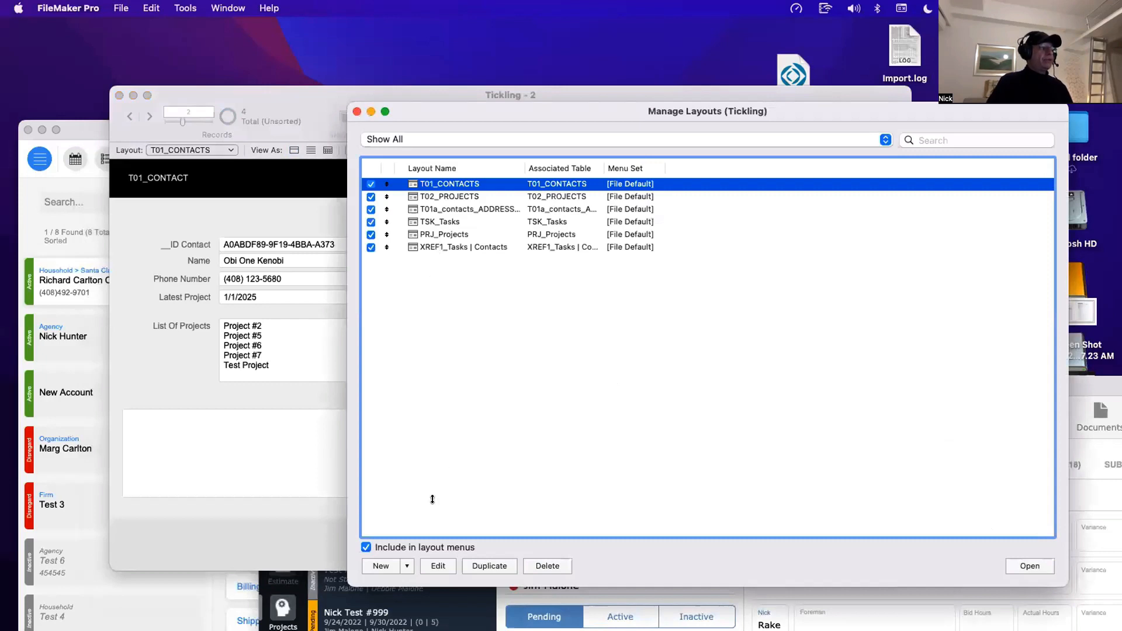
left_click(383, 566)
left_click(469, 128)
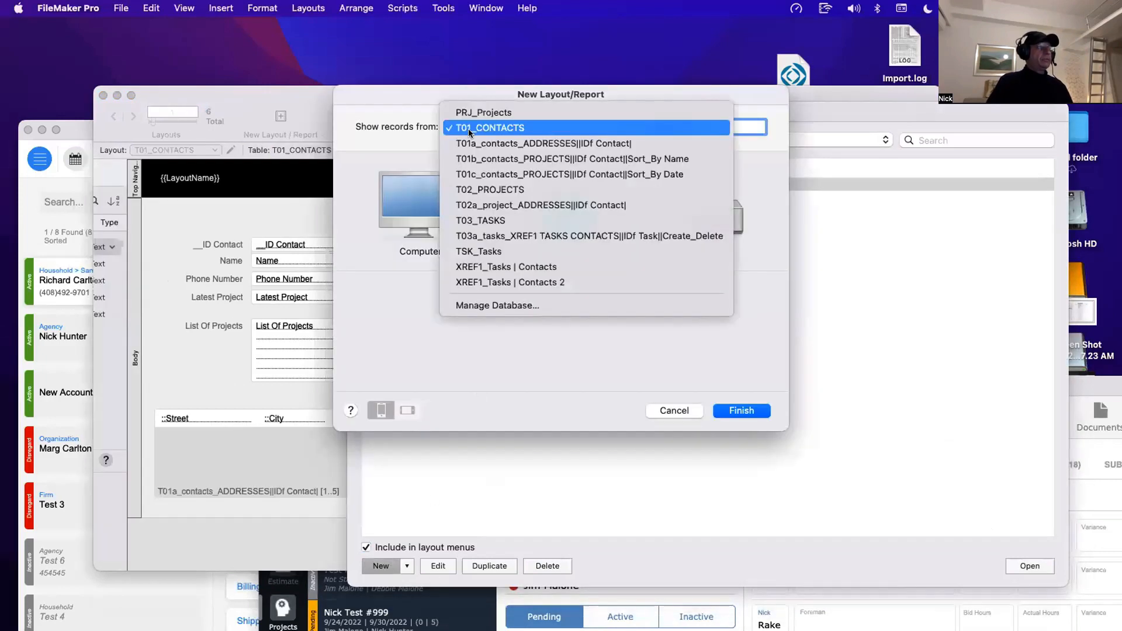
left_click(490, 191)
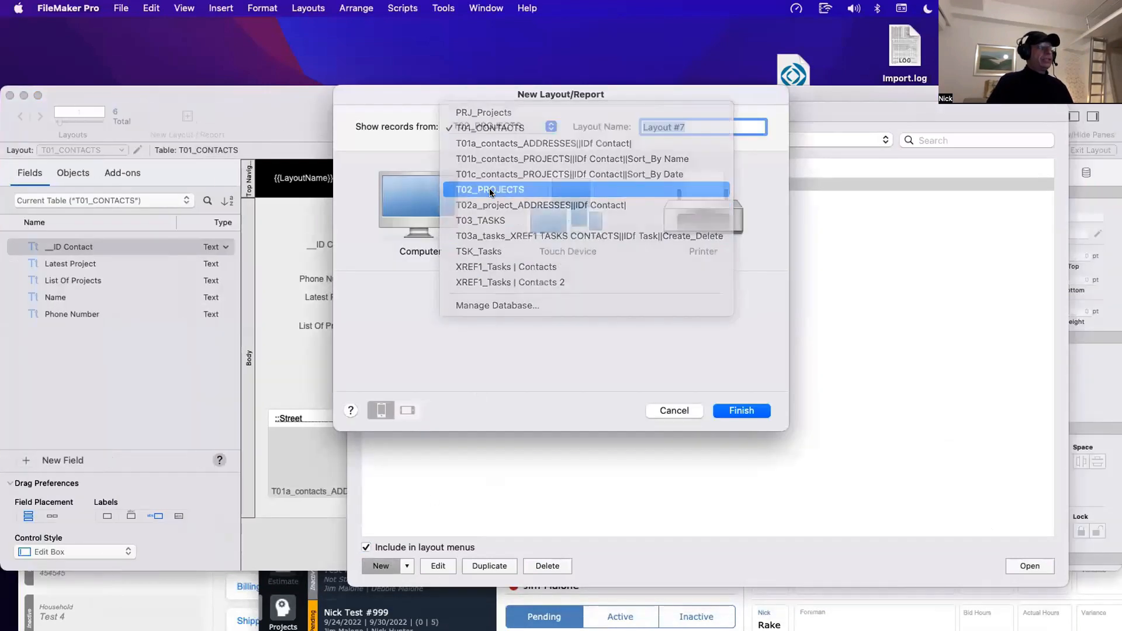
left_click(486, 128)
left_click(488, 159)
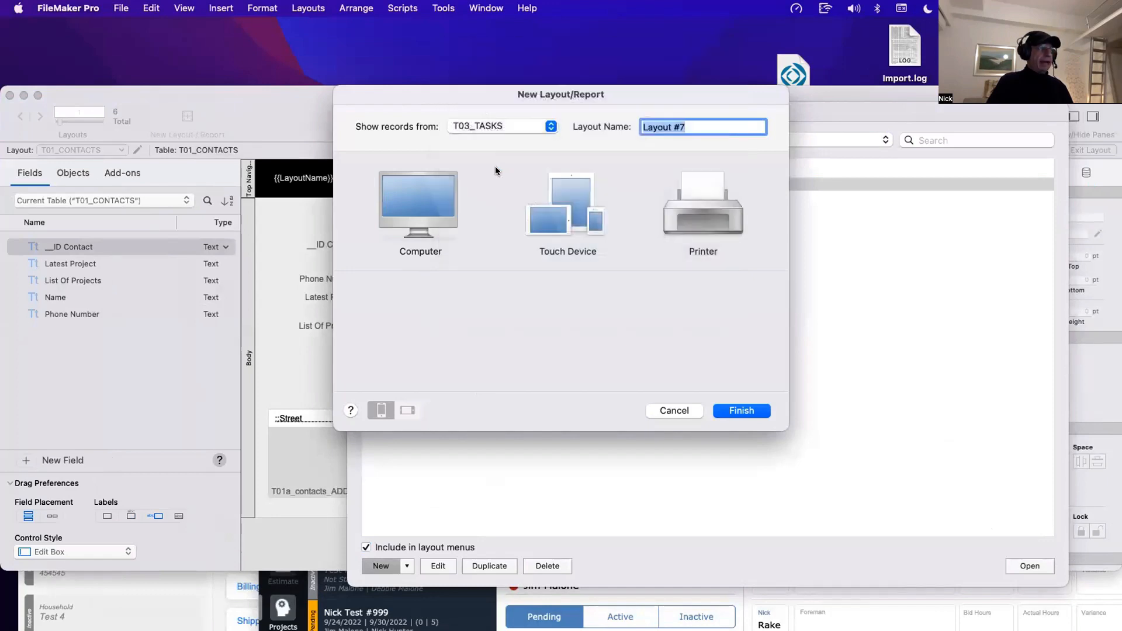
left_click(433, 204)
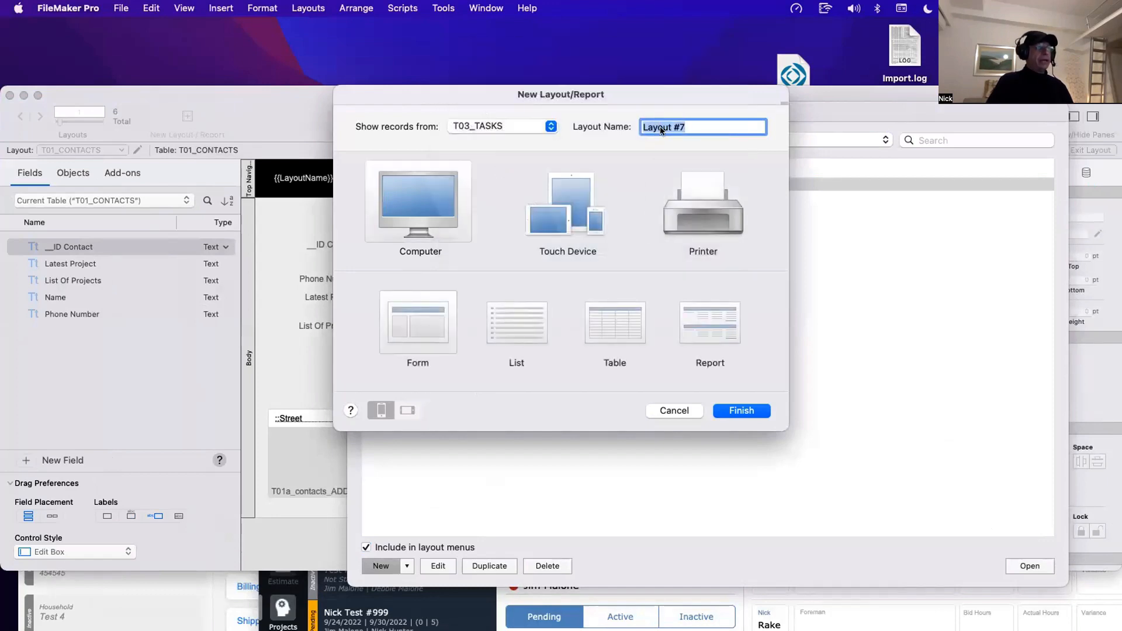
type("0")
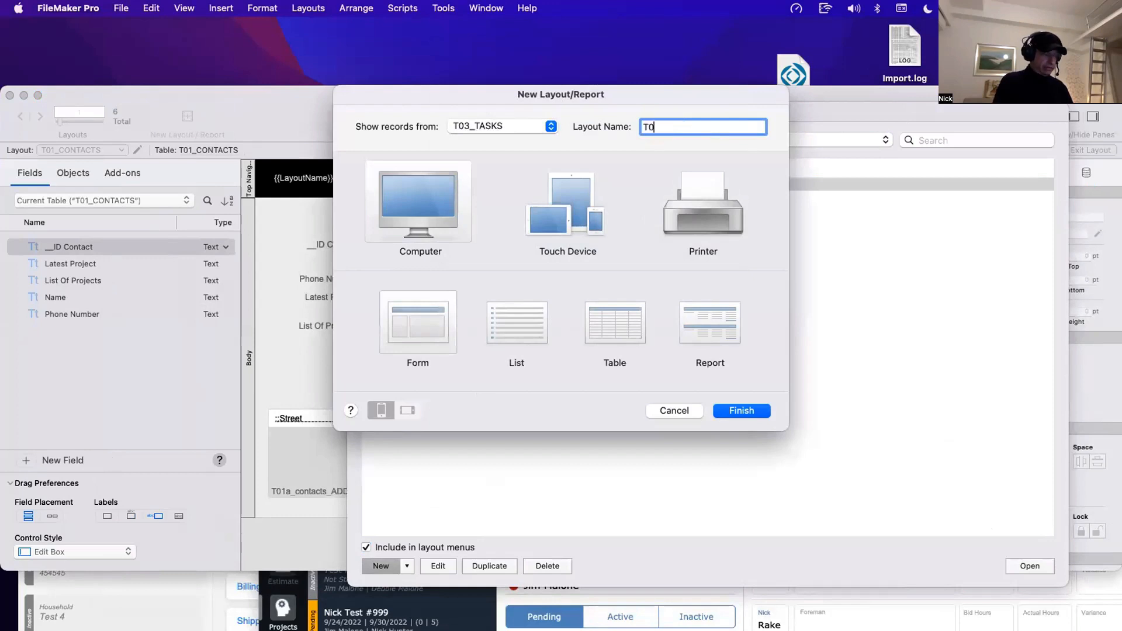
type("3_Tasks")
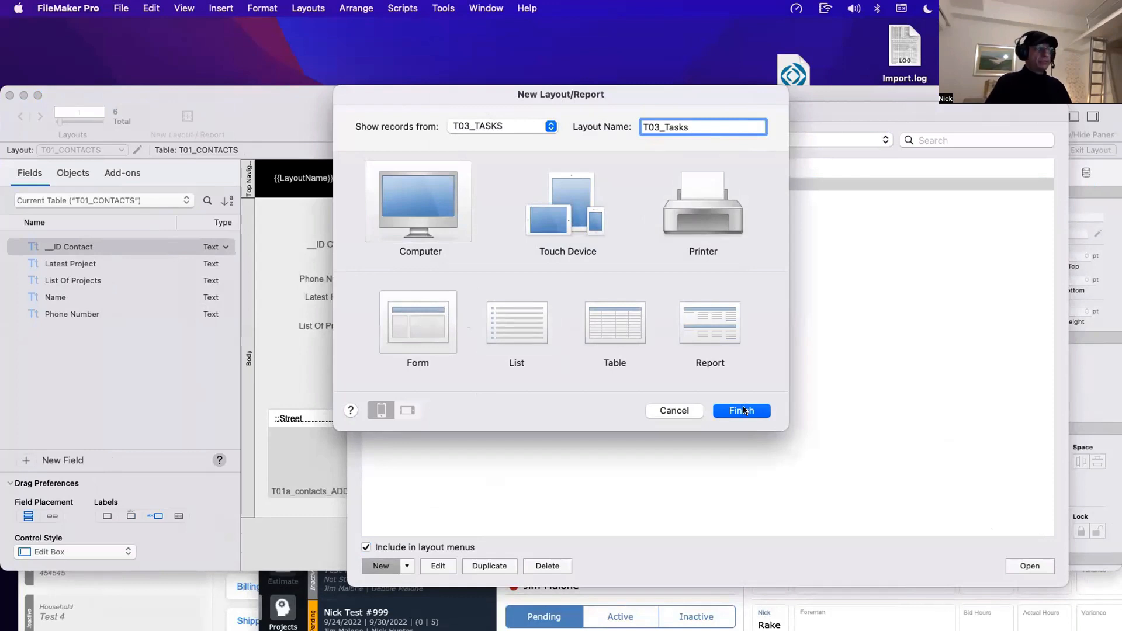
left_click(741, 411)
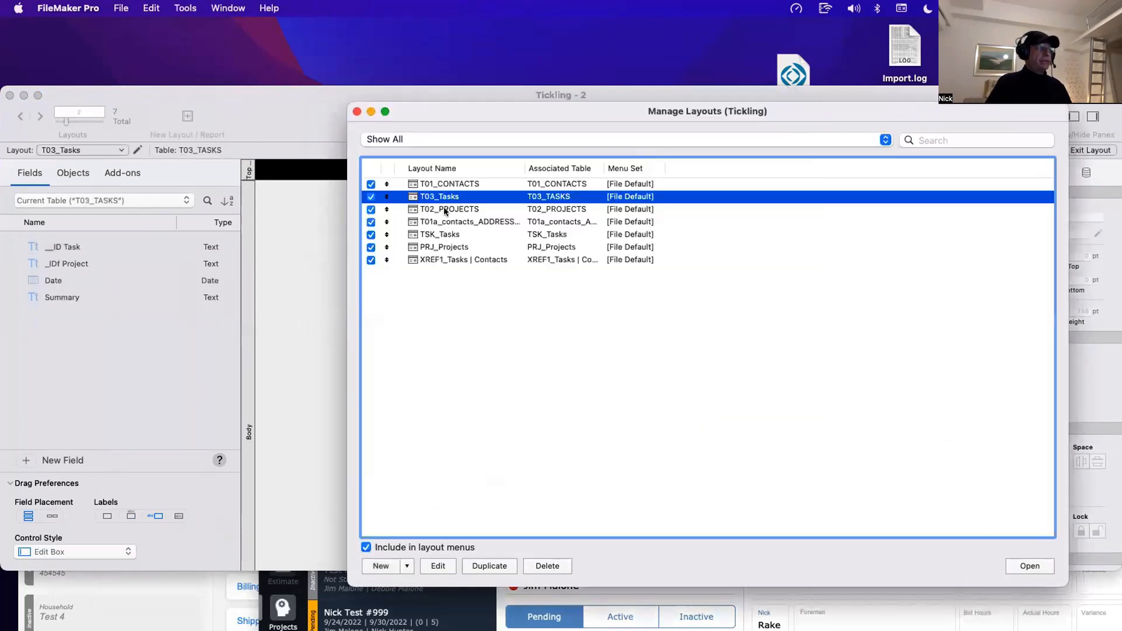
left_click(1030, 566)
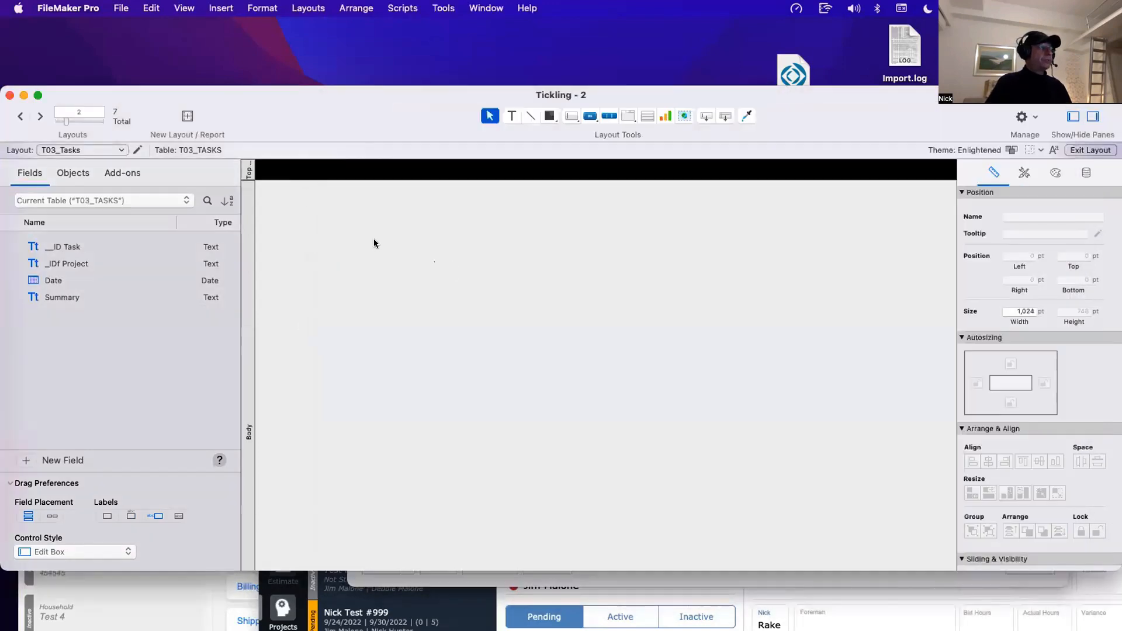
Step: Set the height of the T03_Tasks layout's Top Navigation part to 55 pt
left_click(250, 173)
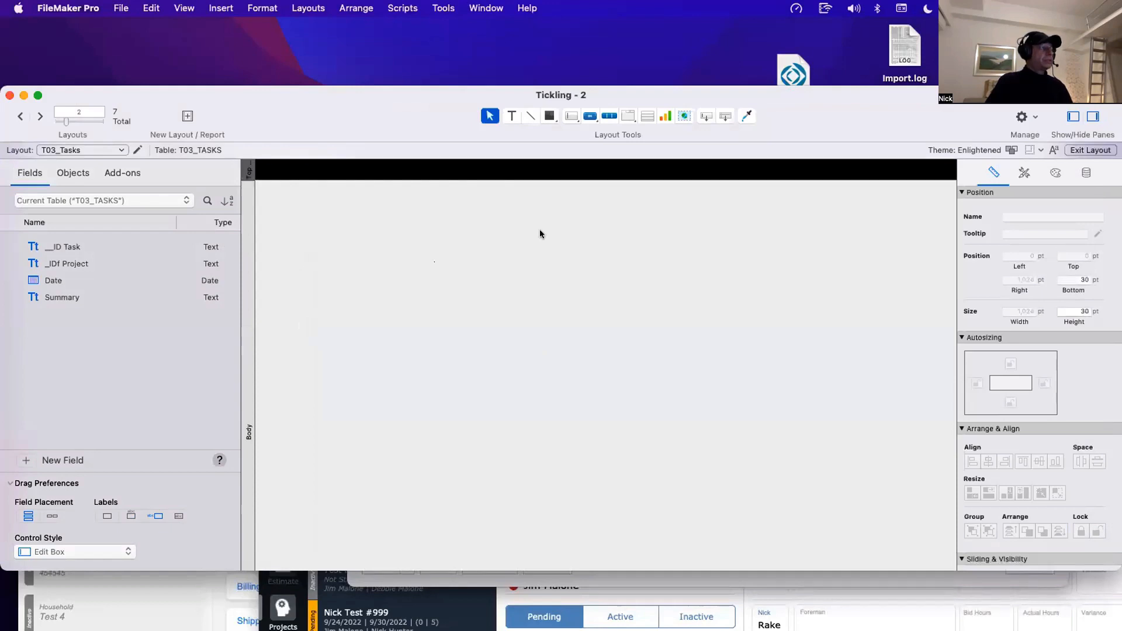
left_click(1078, 311)
type("55")
key("Return")
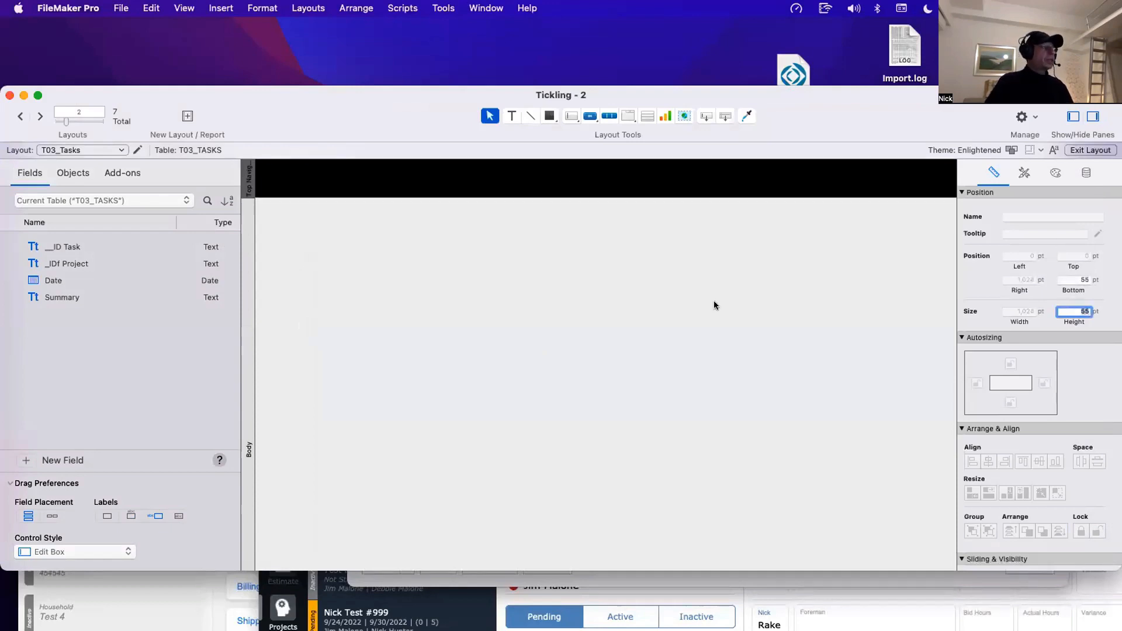
left_click(714, 305)
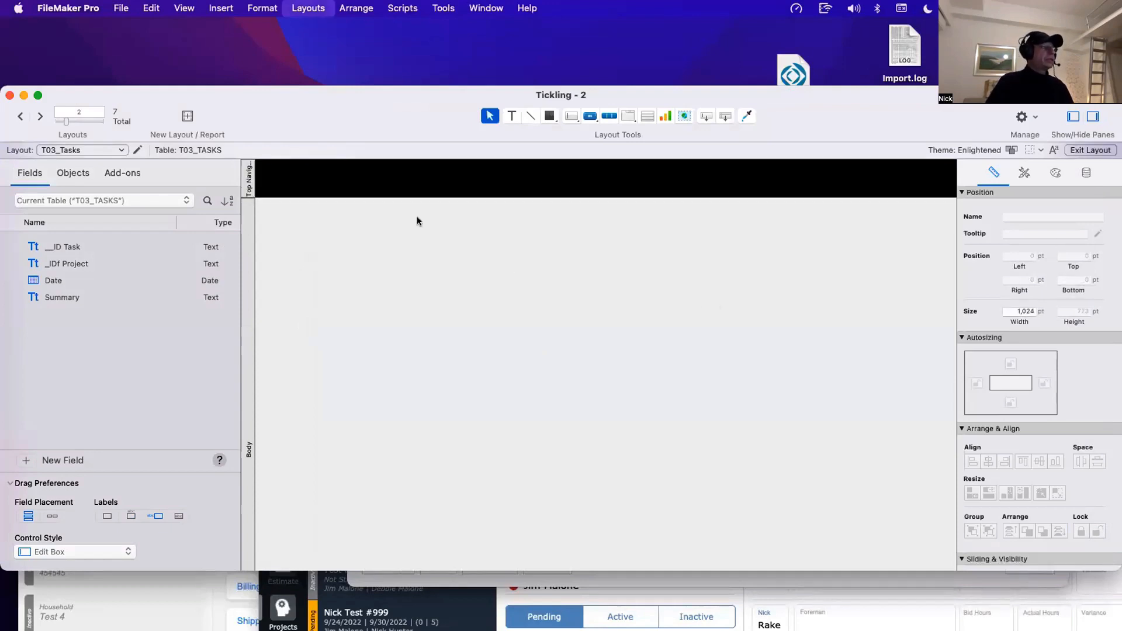
Step: Add a {{LayoutName}} text label to the Top Navigation part, about 32 pt from its left edge and 19 pt from its top
key("t")
left_click(291, 187)
type("Layo")
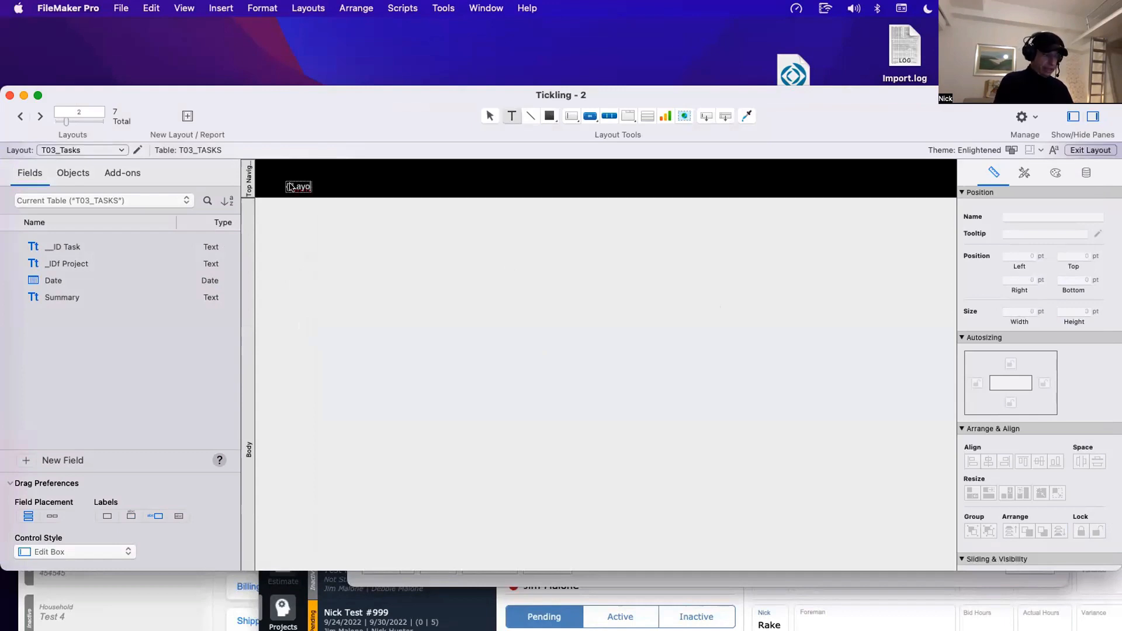
type("utNam")
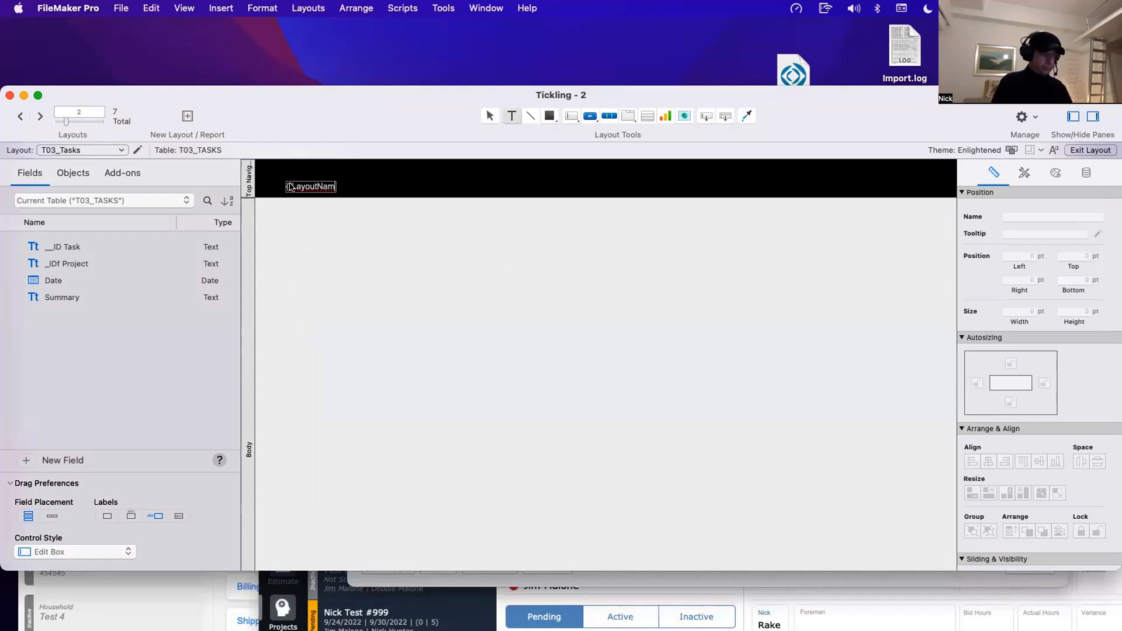
type("e}")
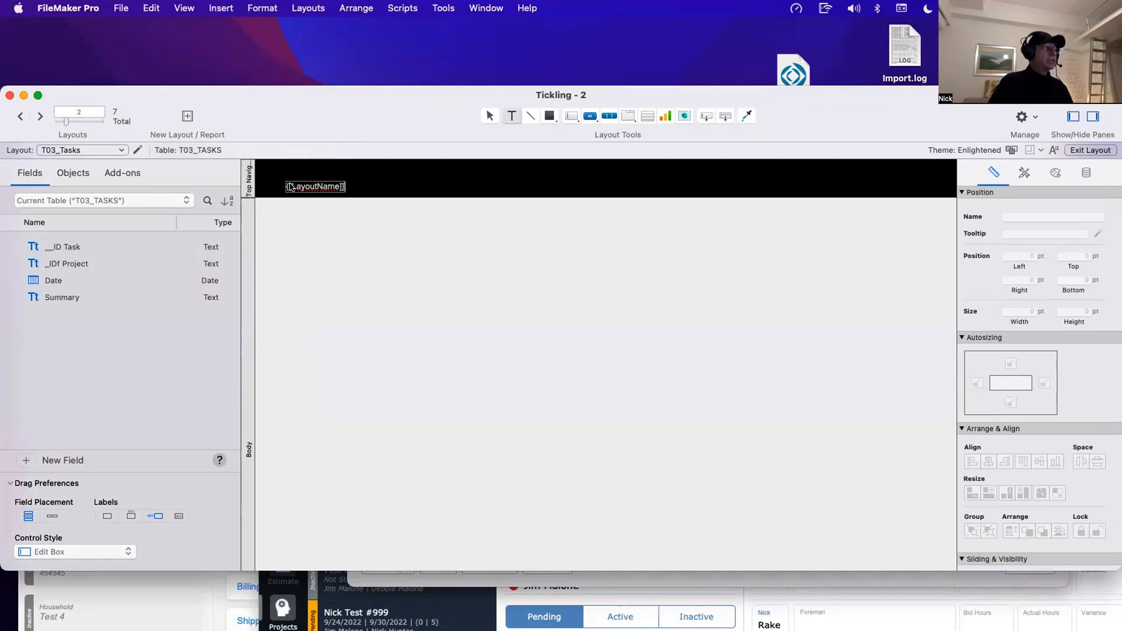
key("Escape")
left_click_drag(326, 186, 317, 179)
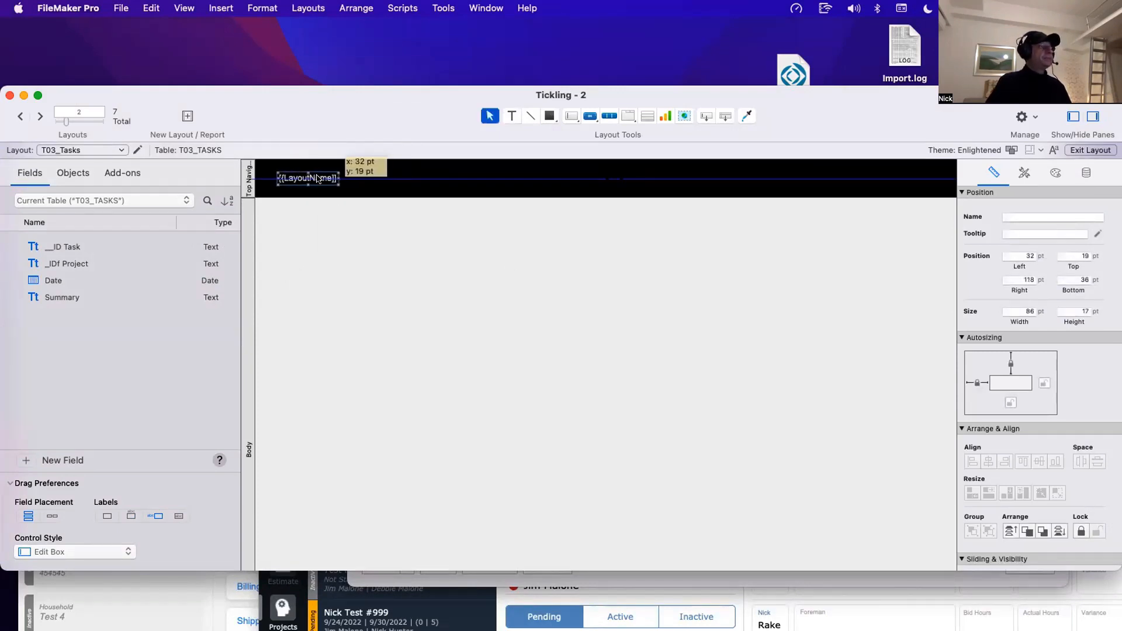
left_click(331, 230)
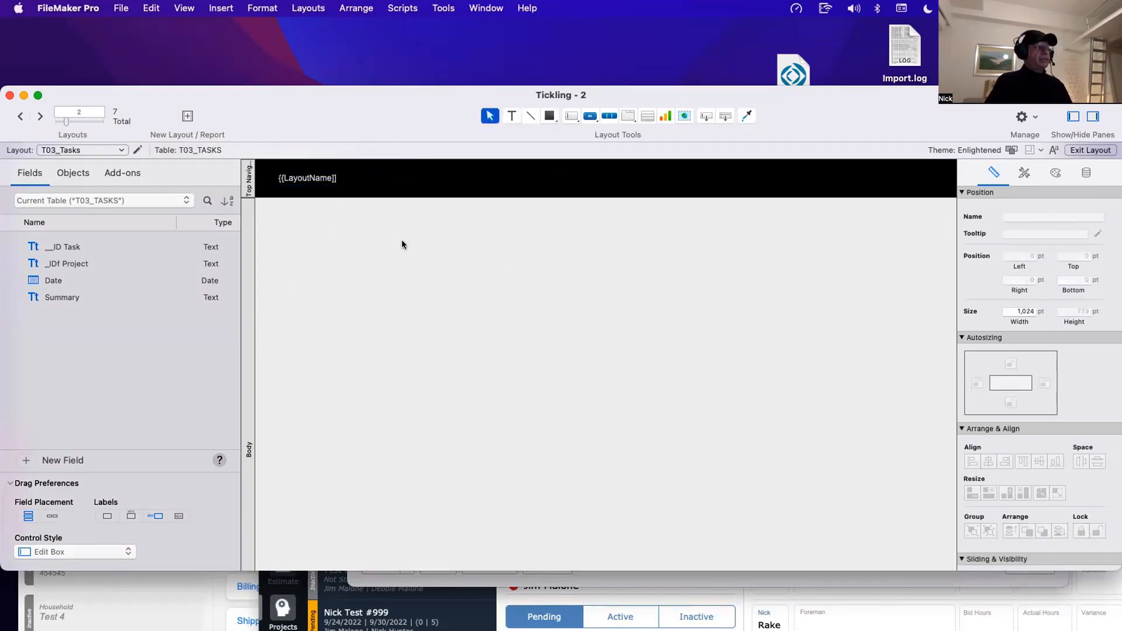
Step: Place the Date and Summary fields with labels on the layout body, and the __ID Task field above them
left_click(59, 281)
left_click(61, 298, "shift")
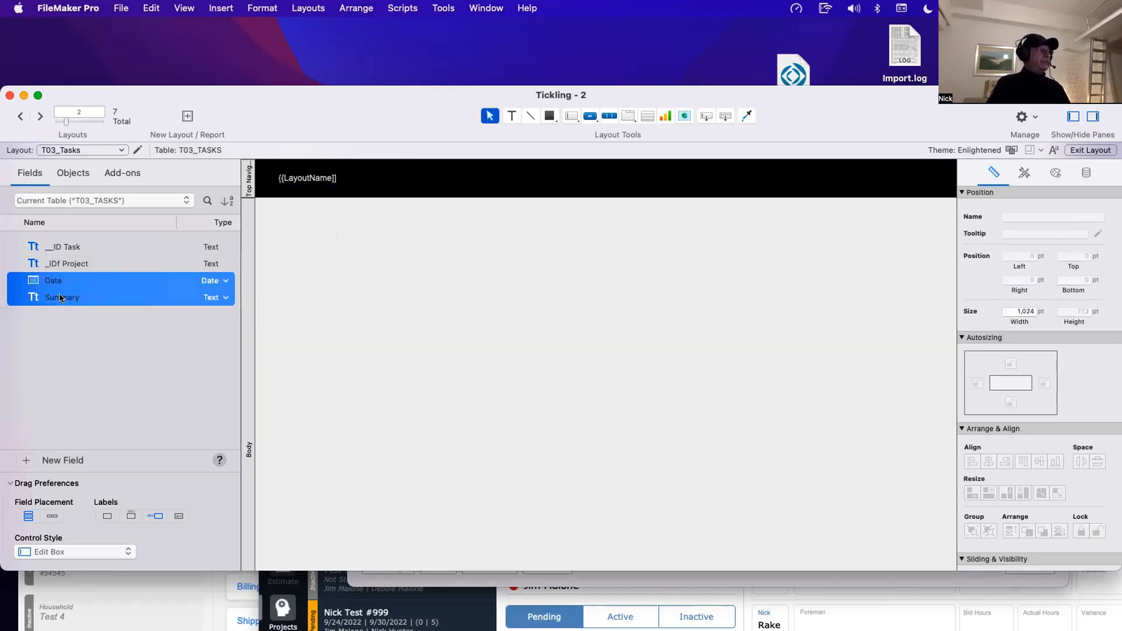
left_click_drag(61, 298, 389, 271)
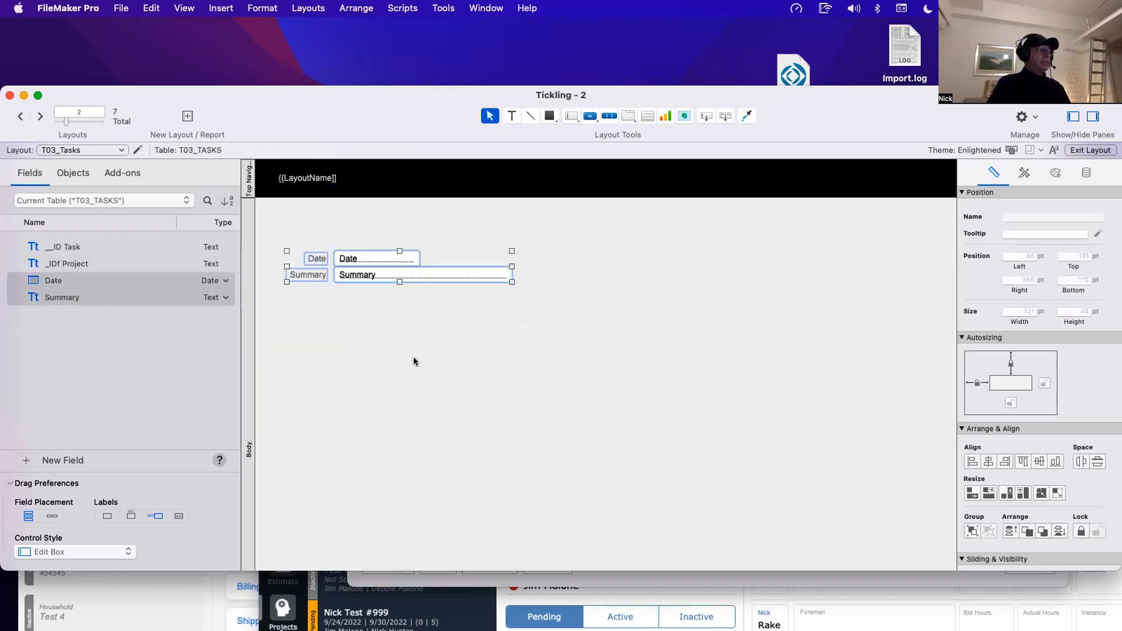
left_click(414, 361)
left_click(77, 252)
left_click_drag(60, 248, 389, 231)
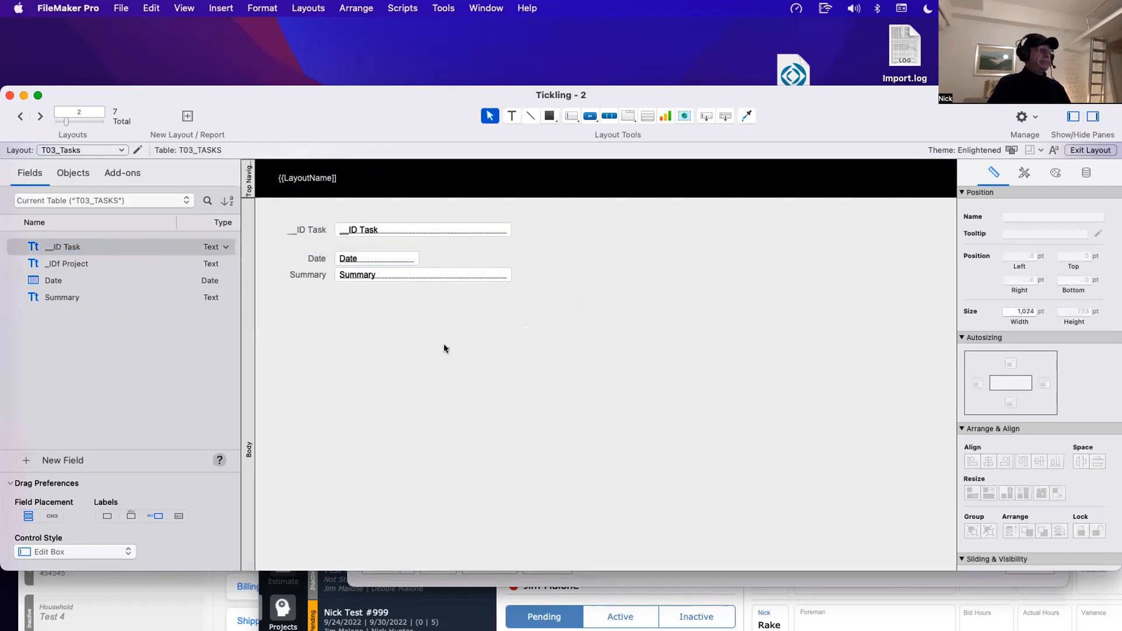
Step: Widen the __ID Task field on the layout to about 567 pt
left_click(509, 229)
left_click_drag(510, 229, 732, 229)
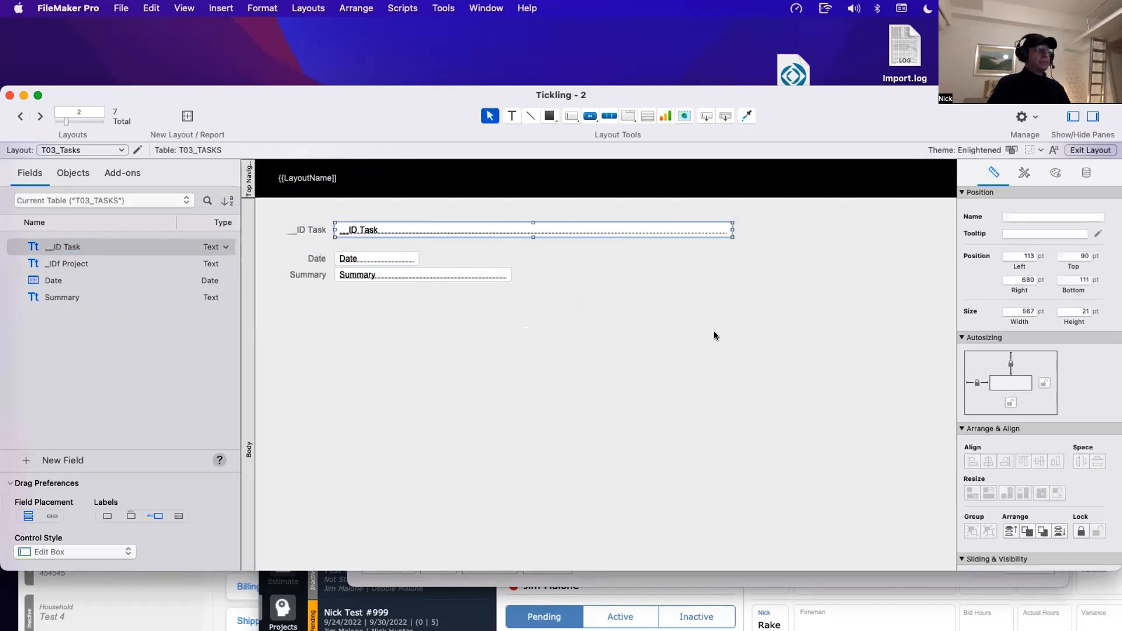
left_click(714, 333)
Step: Draw a portal about 559 by 342 pt below Summary, showing T03a_tasks_XREF1 TASKS CONTACTS||IDf Task||Create_Delete records with the _IDf Tasks field
left_click(648, 116)
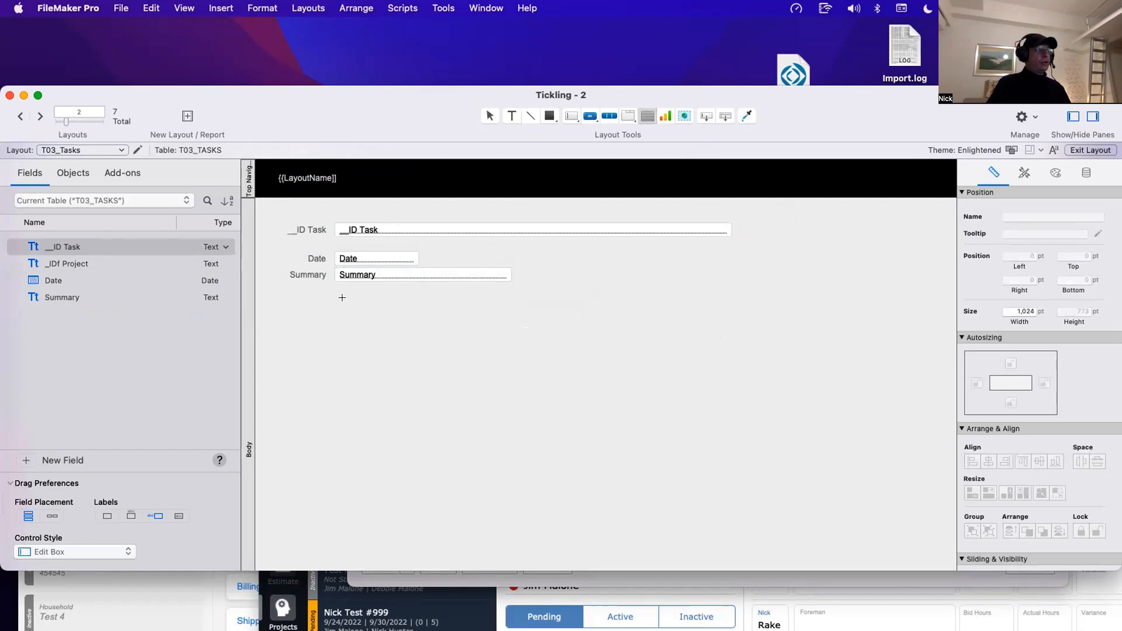
left_click_drag(342, 297, 731, 536)
left_click(716, 122)
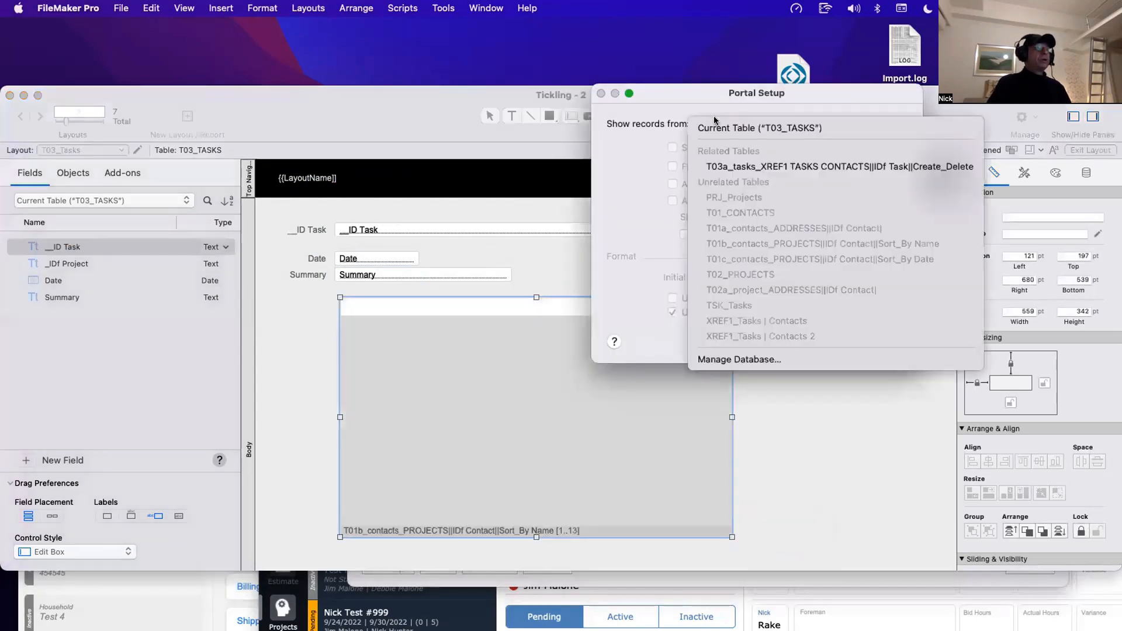
left_click(712, 168)
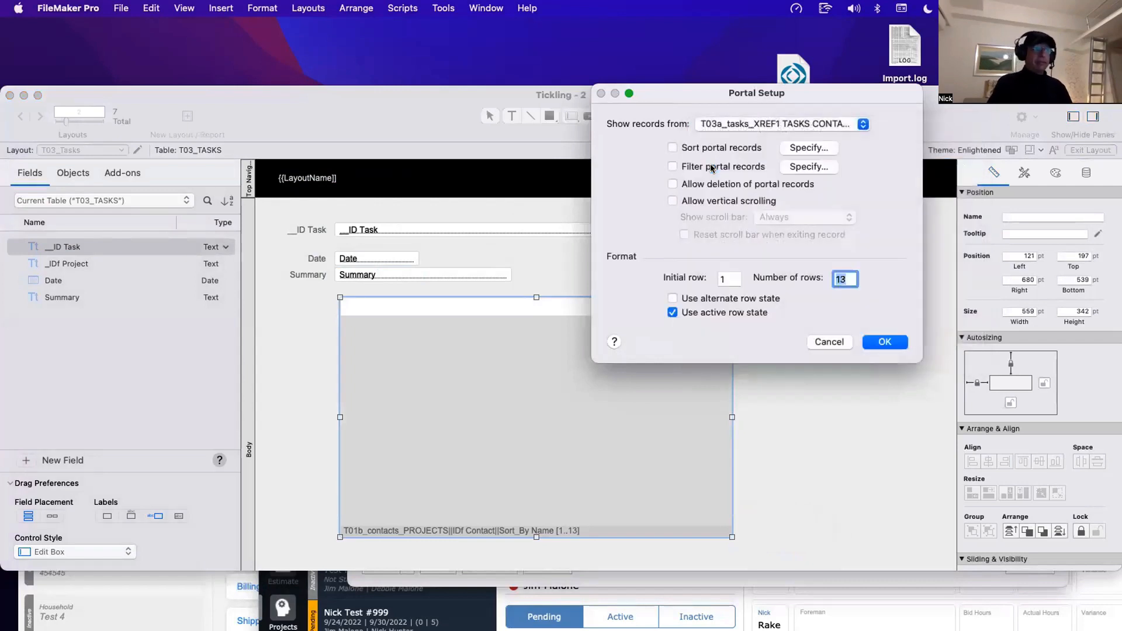
left_click(885, 343)
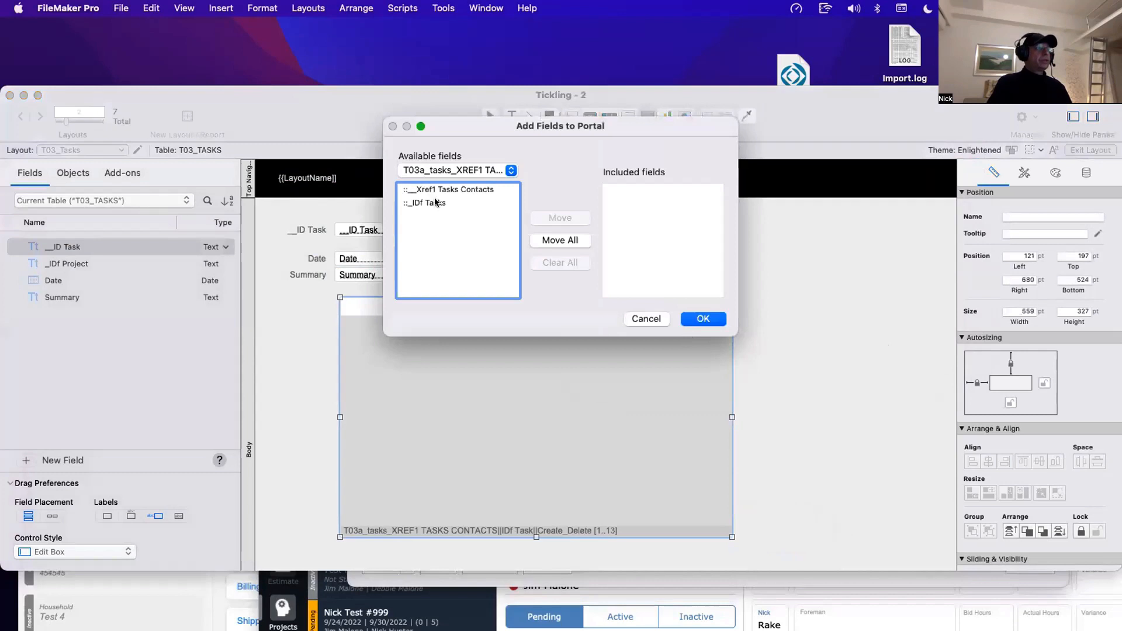
double_click(435, 203)
left_click(712, 326)
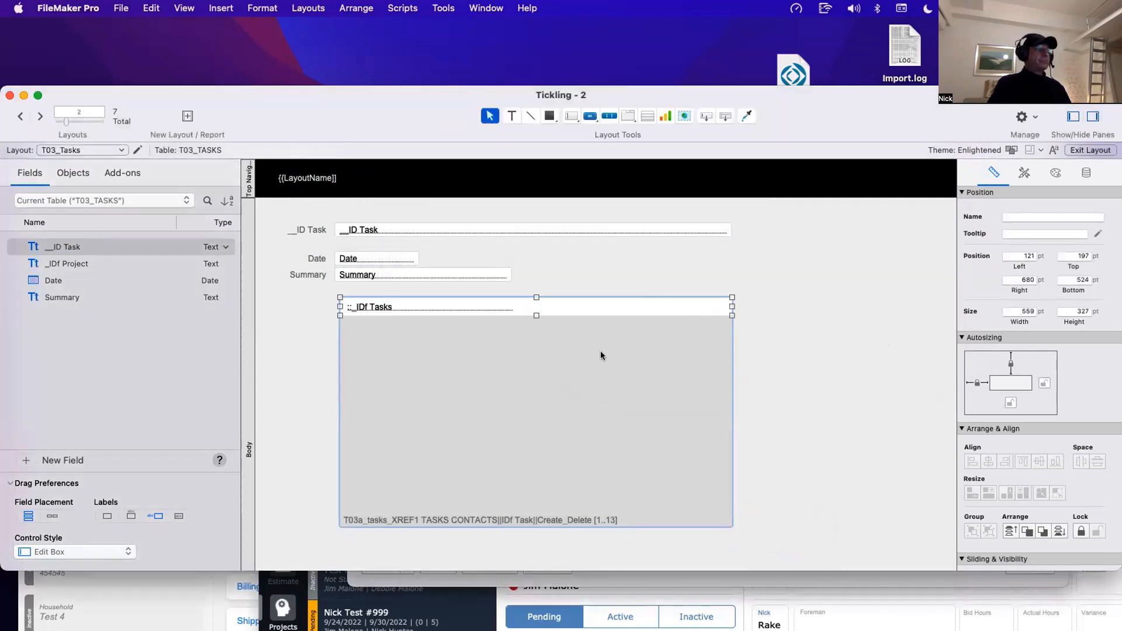
Step: Add a field named Date, of type Date, to the XREF1_Tasks | Contacts table and save the database definition
key("super+shift+d")
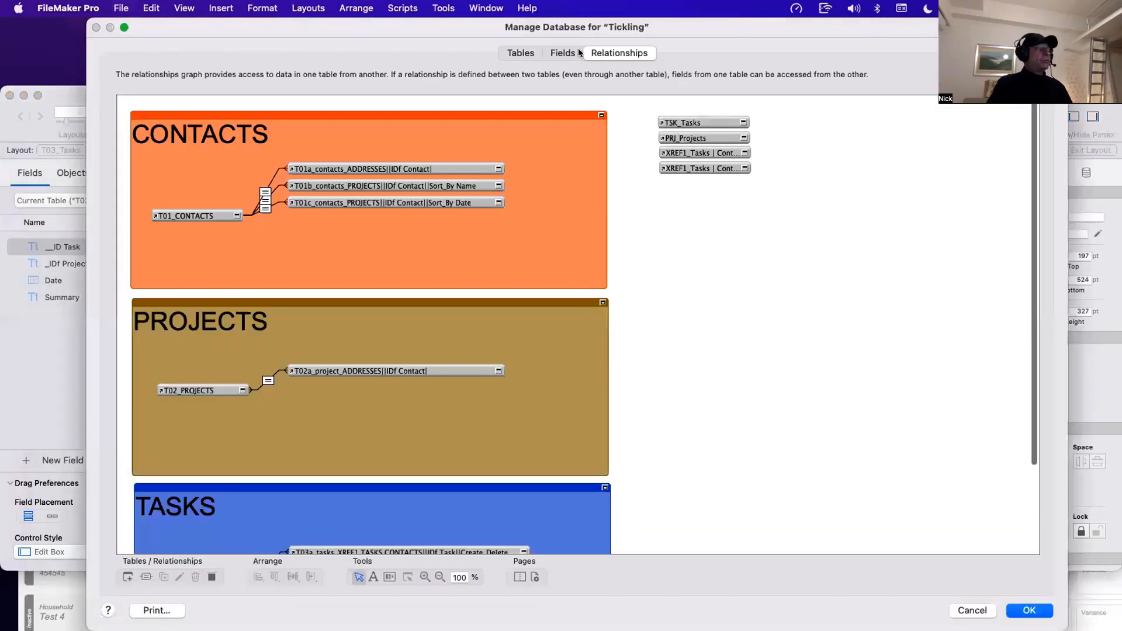
left_click(567, 52)
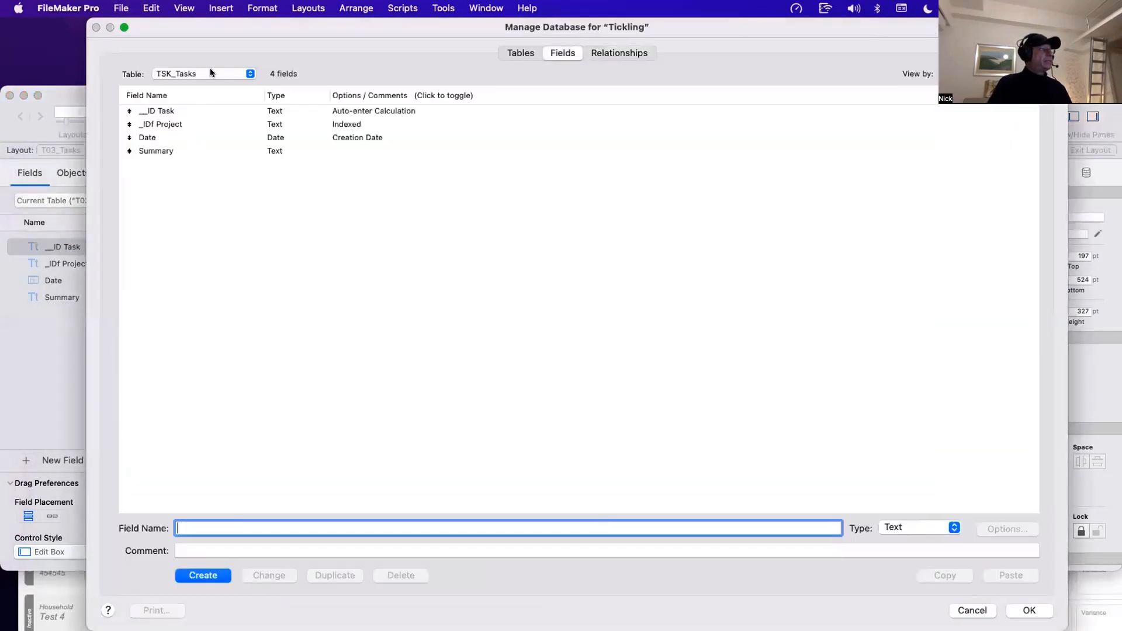
left_click(211, 72)
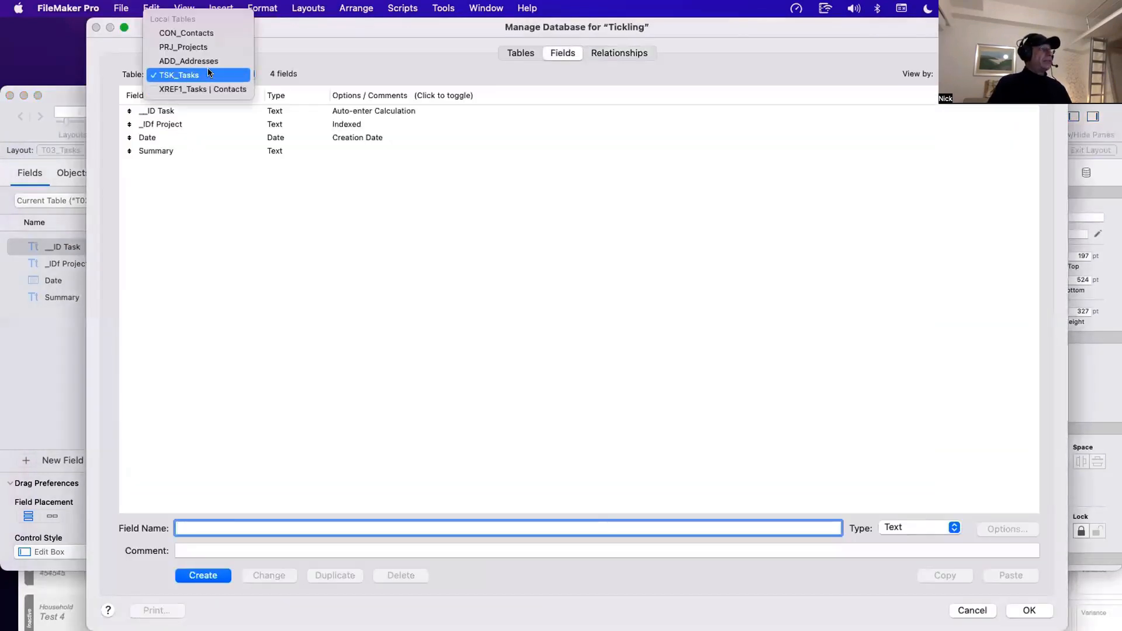
left_click(209, 87)
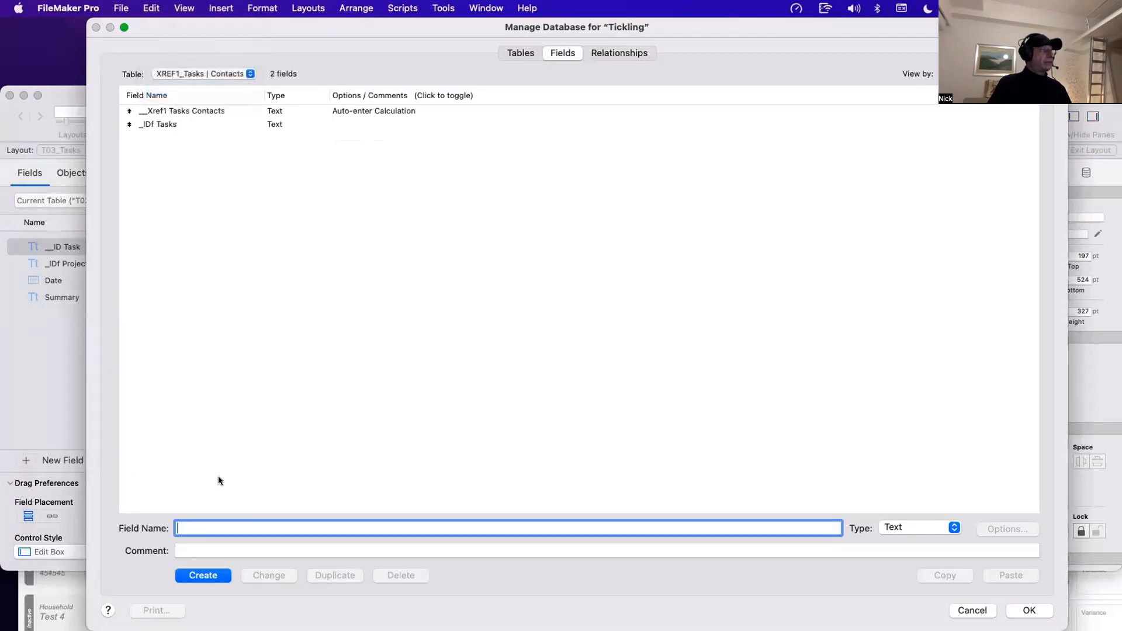
type("Date")
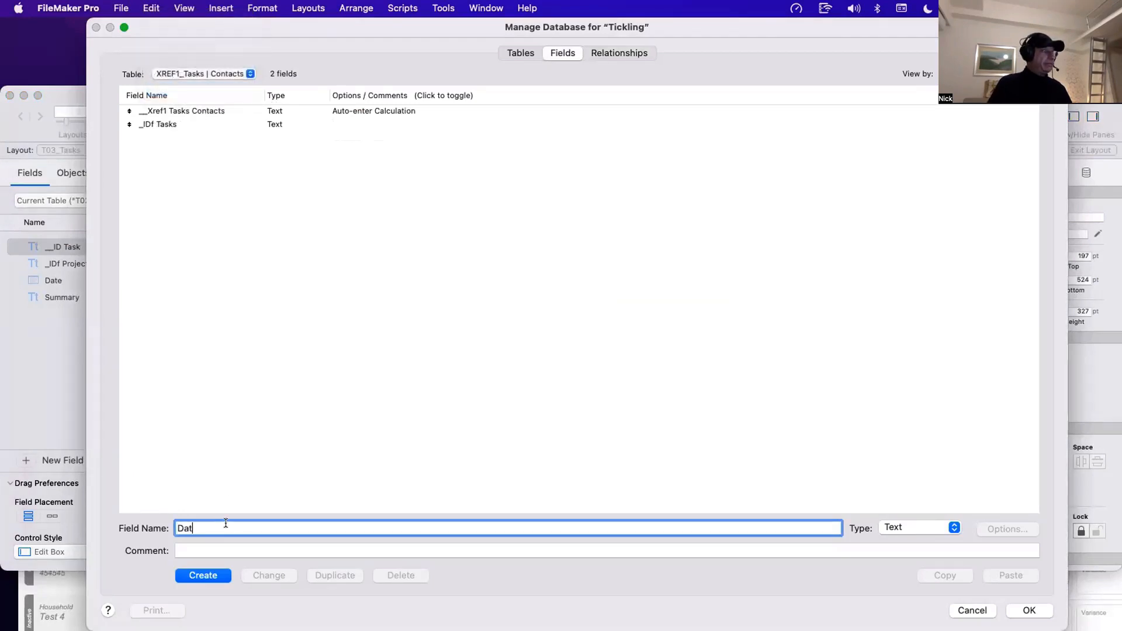
left_click(227, 579)
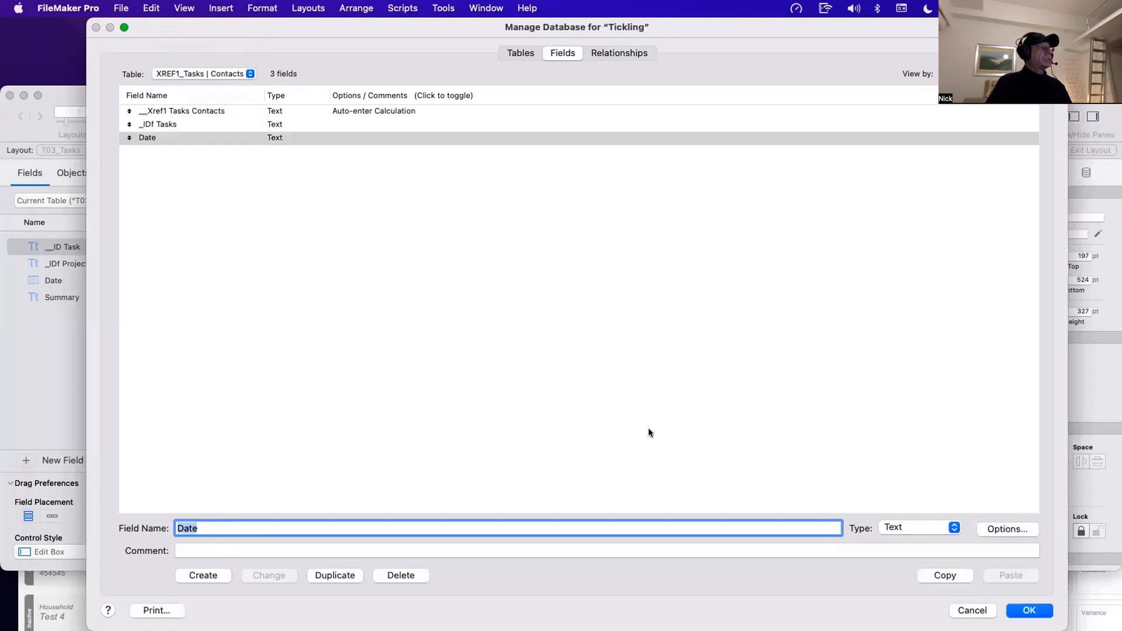
left_click(883, 527)
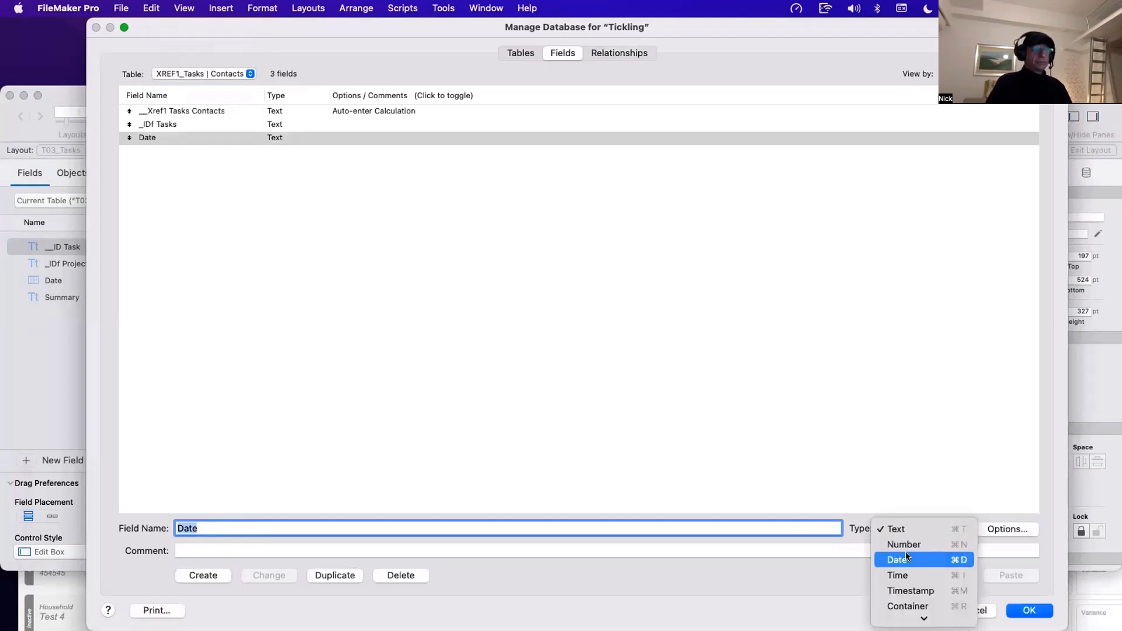
left_click(897, 559)
left_click(268, 574)
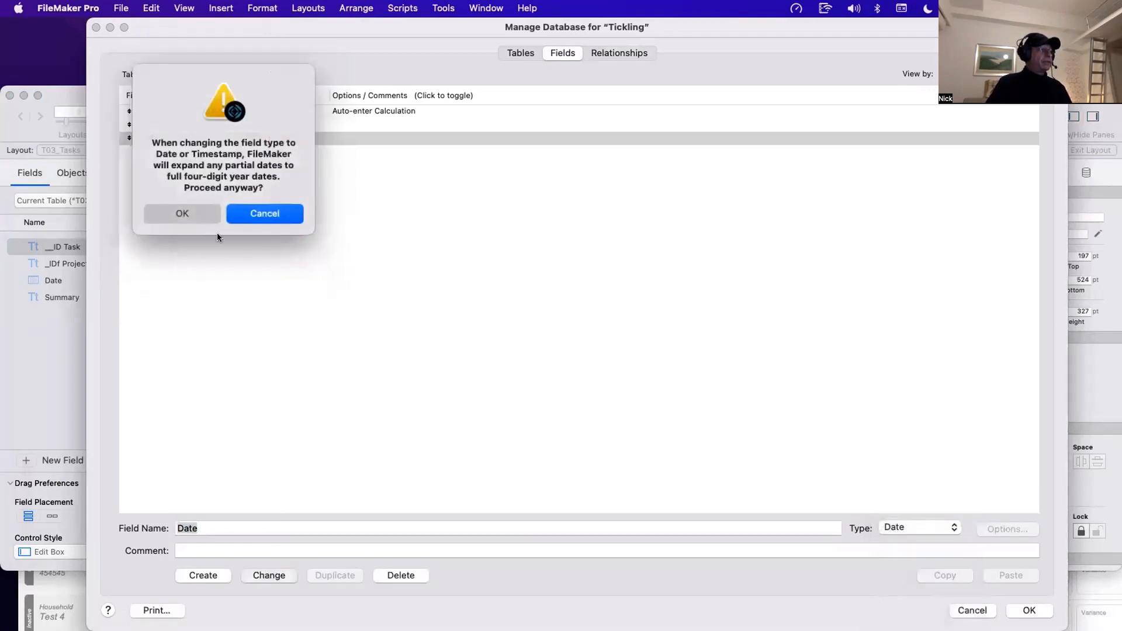
left_click(212, 216)
left_click(1020, 609)
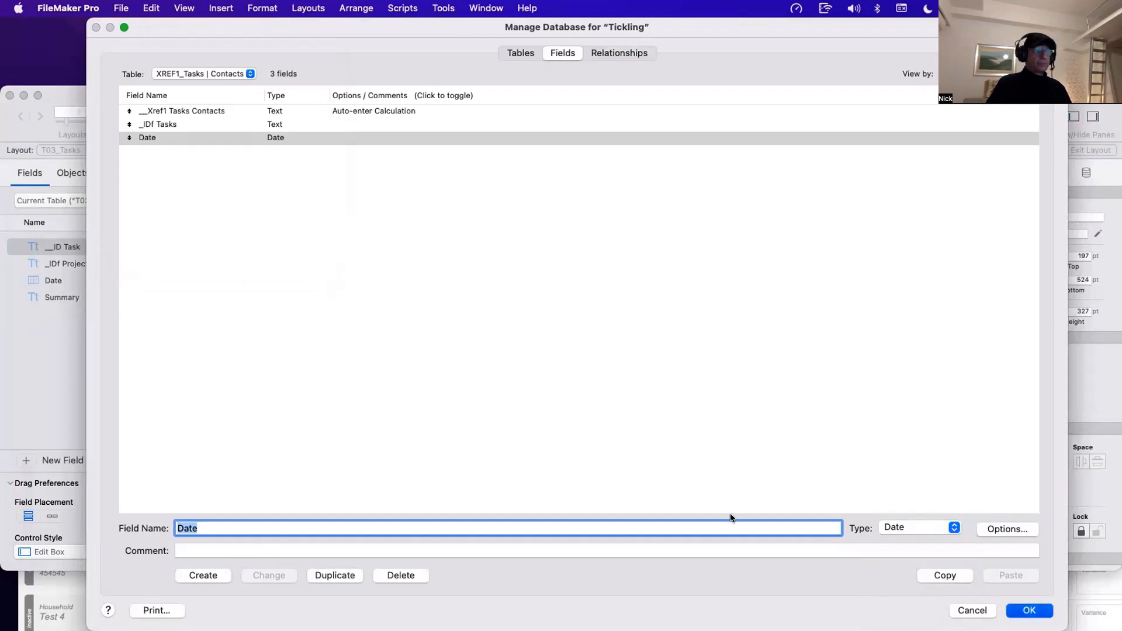
Step: Place the related Date field at the far end of the portal row, about 578 pt from the layout's left edge
left_click_drag(481, 303, 544, 307)
double_click(734, 258)
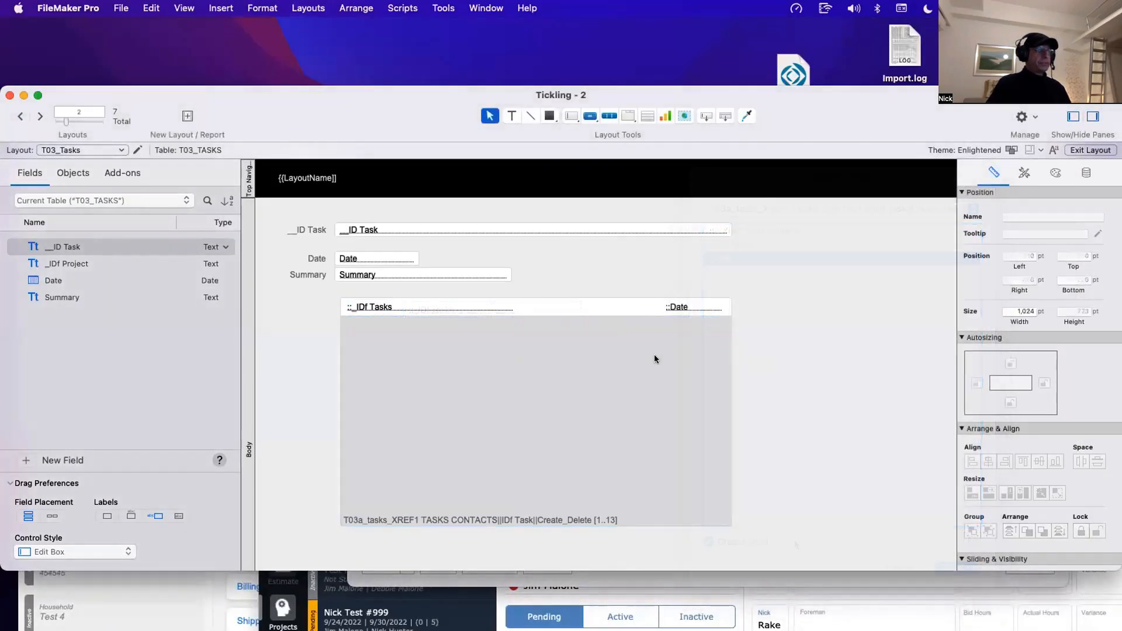
left_click(691, 301)
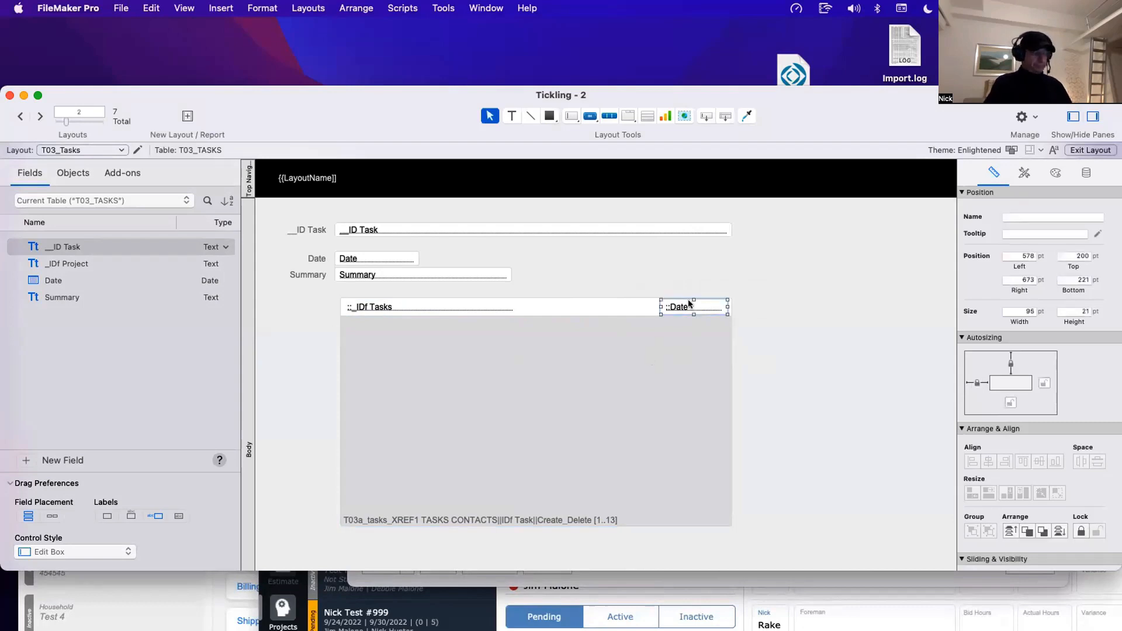
Step: Create a task record in Browse mode with the summary Demo 1 and commit it
key("super+b")
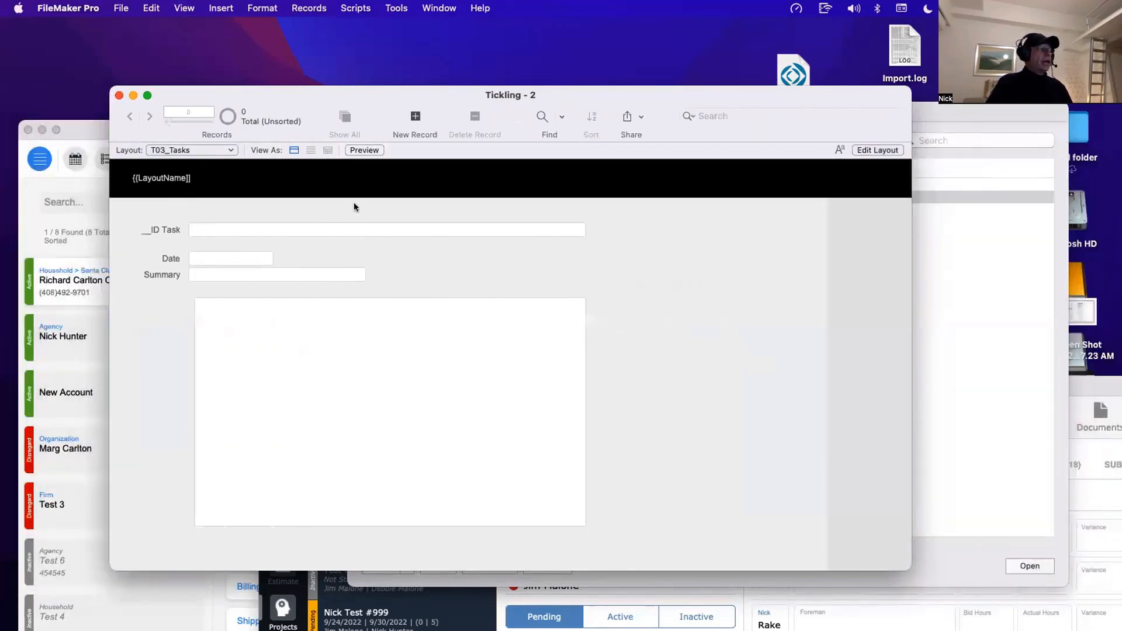
left_click(415, 117)
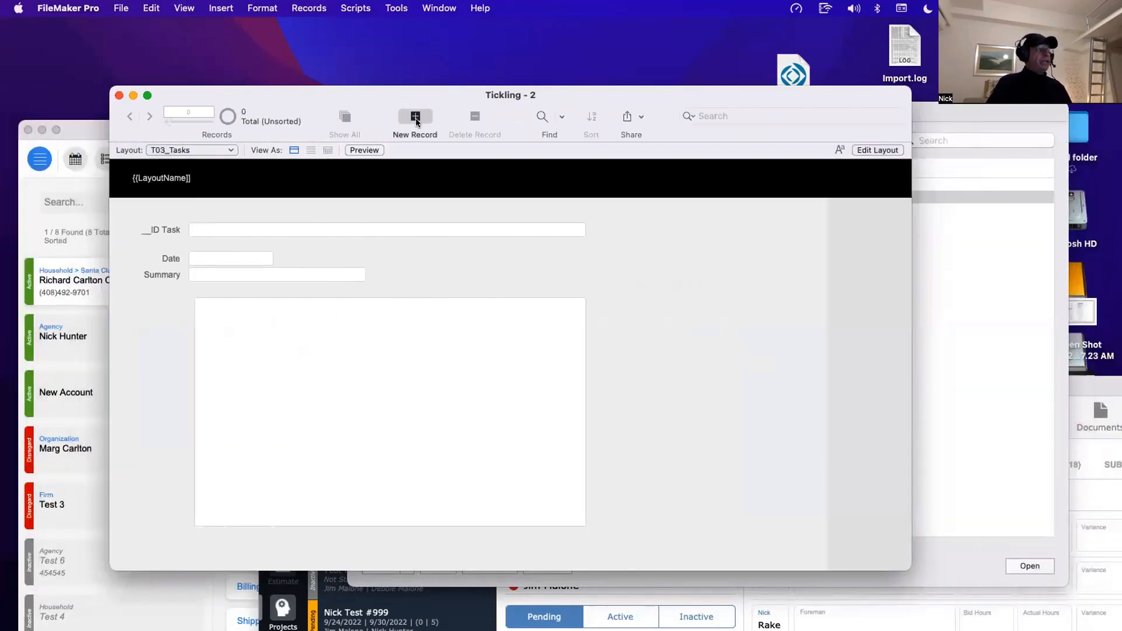
left_click(250, 275)
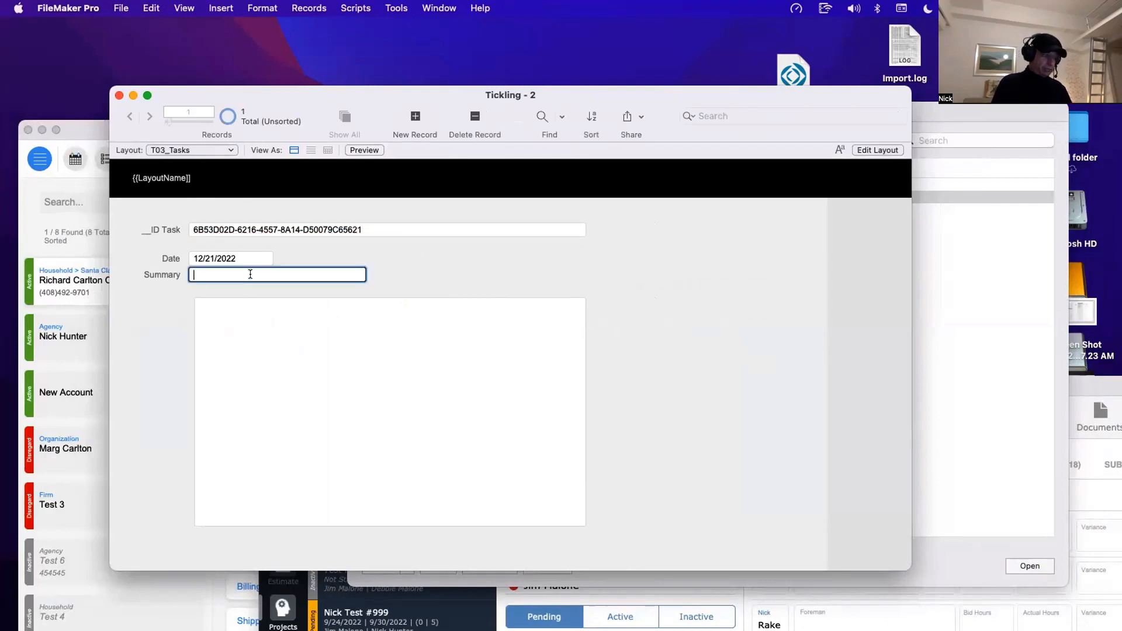
type("Demo 1")
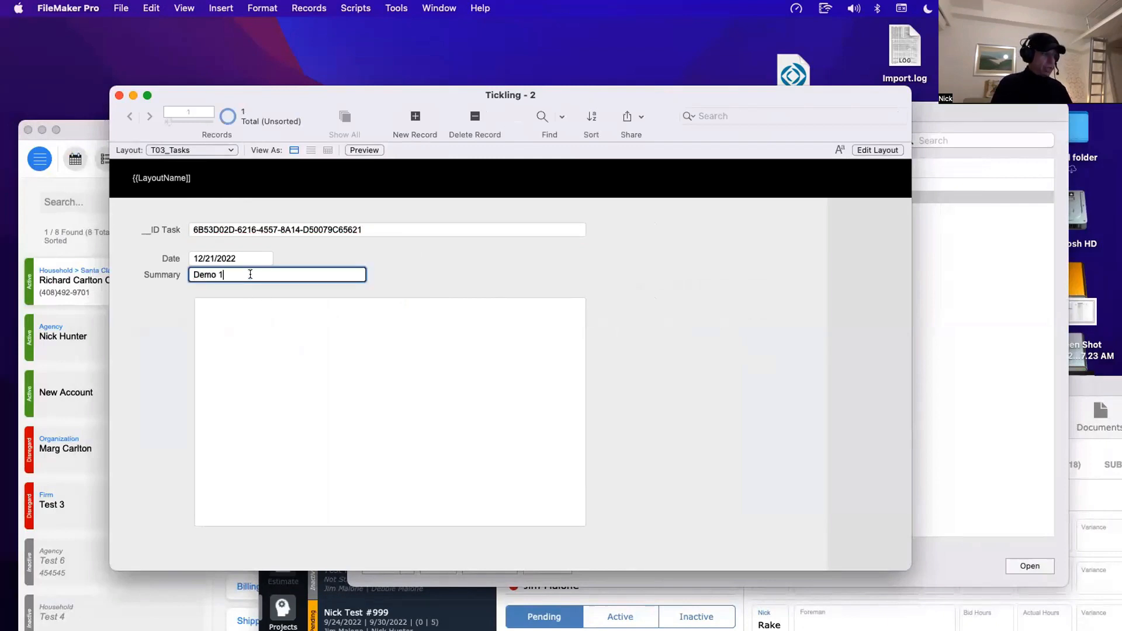
left_click(418, 262)
Step: Create the first portal row of the Demo 1 task by entering the date 12/21/2022
left_click(223, 304)
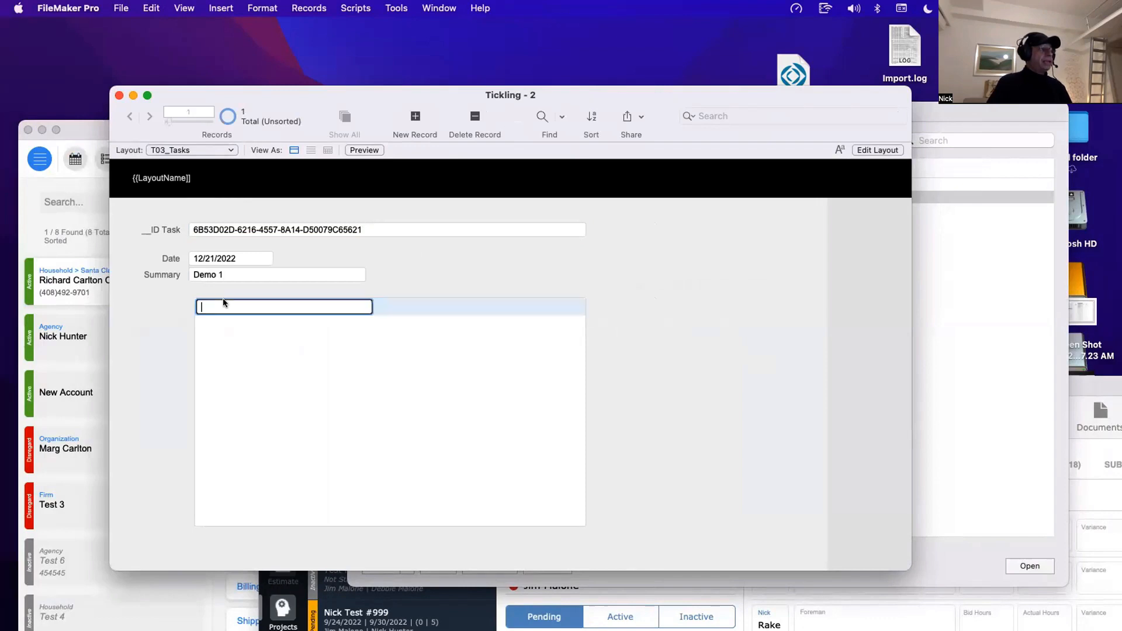
left_click(455, 306)
left_click(529, 306)
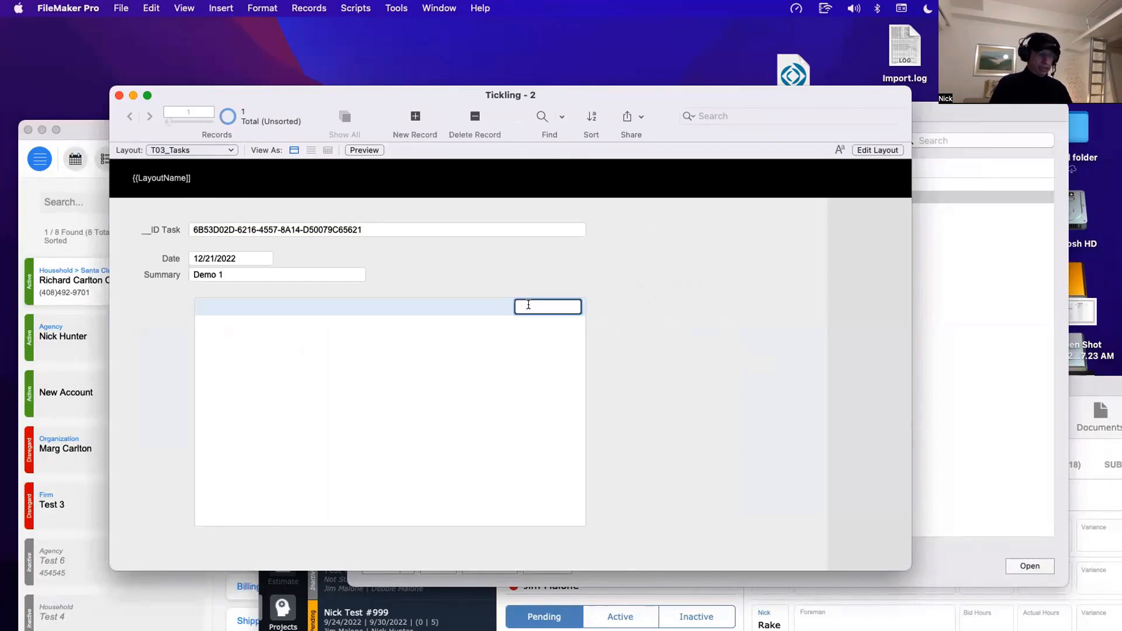
key("super+minus")
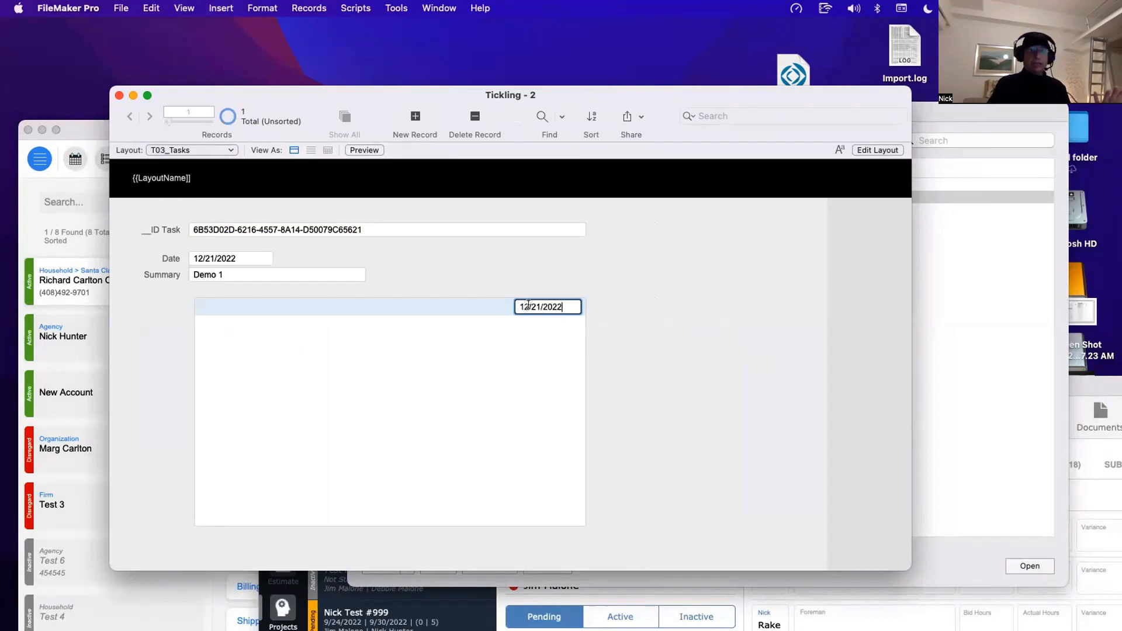
left_click(484, 279)
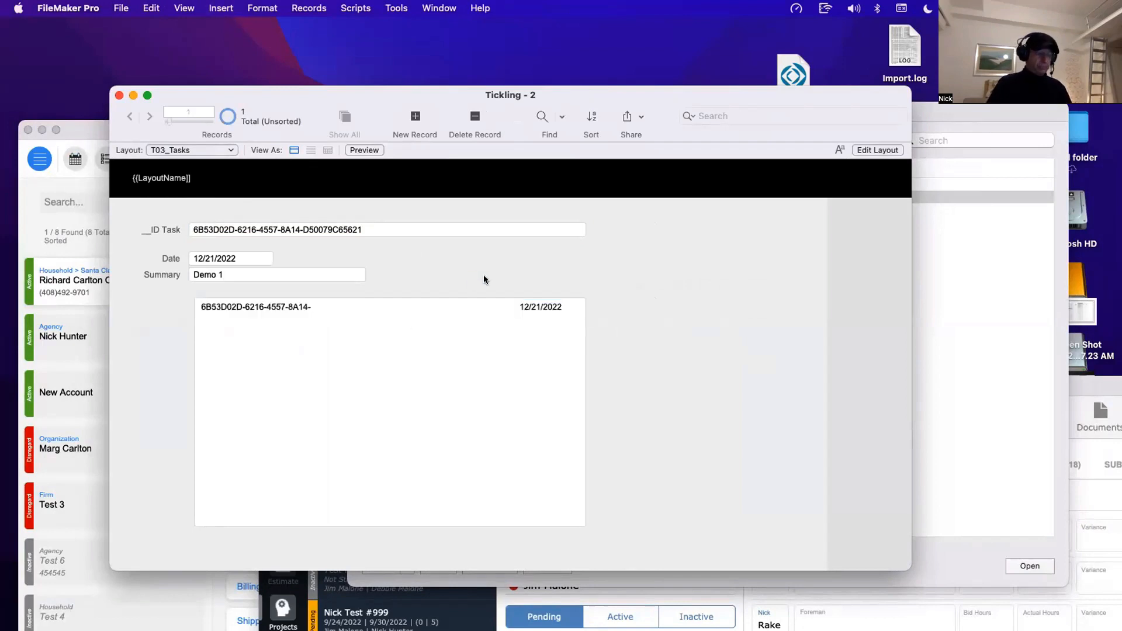
Step: Move the portal down to about 230 pt from the layout's top and add a Personnel text label above it
key("super+l")
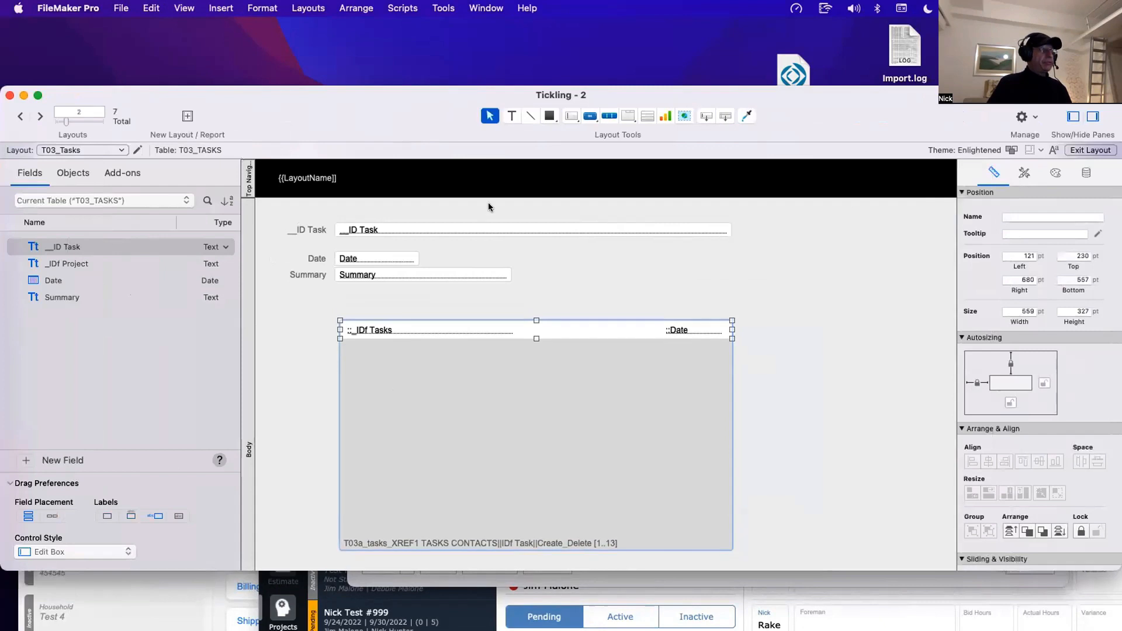
left_click(513, 116)
left_click_drag(348, 300, 454, 312)
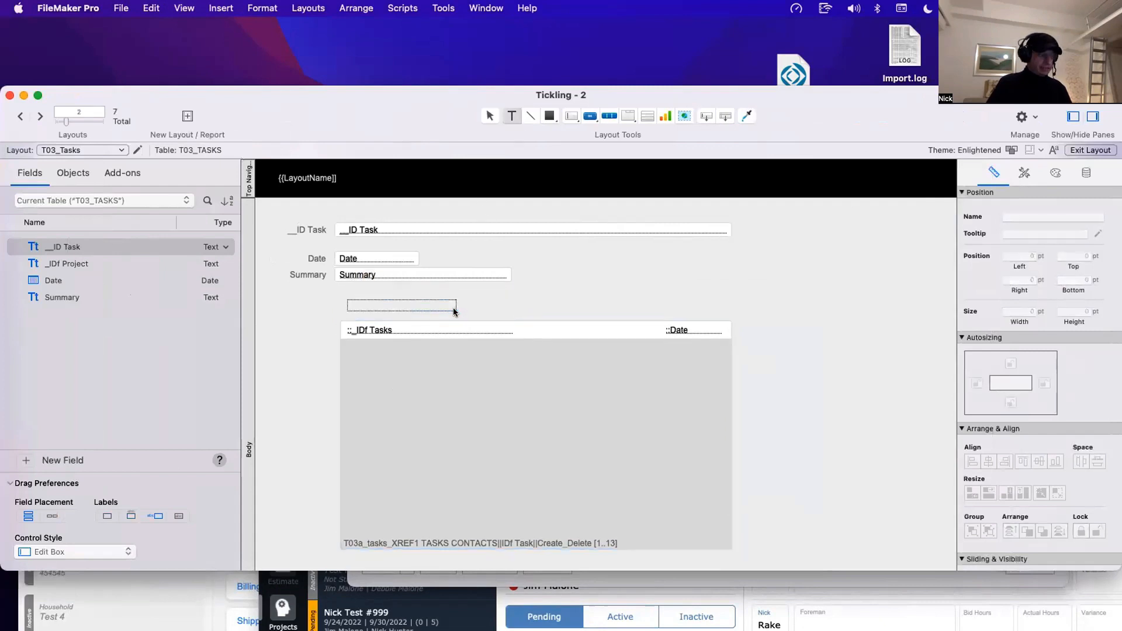
key("BackSpace")
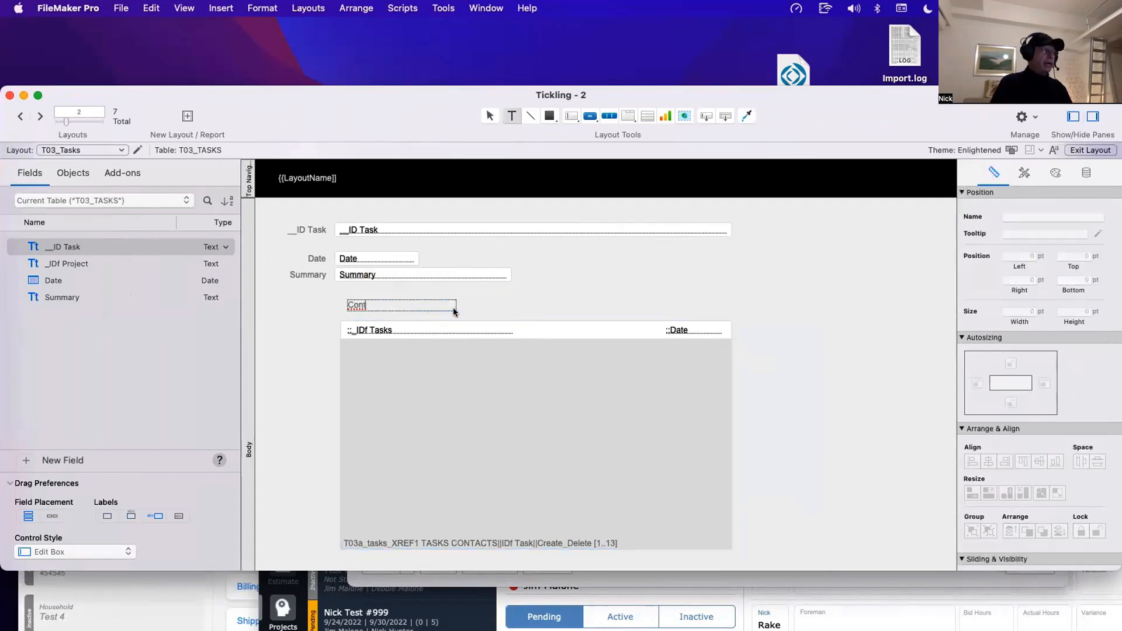
key("BackSpace")
type("Personel")
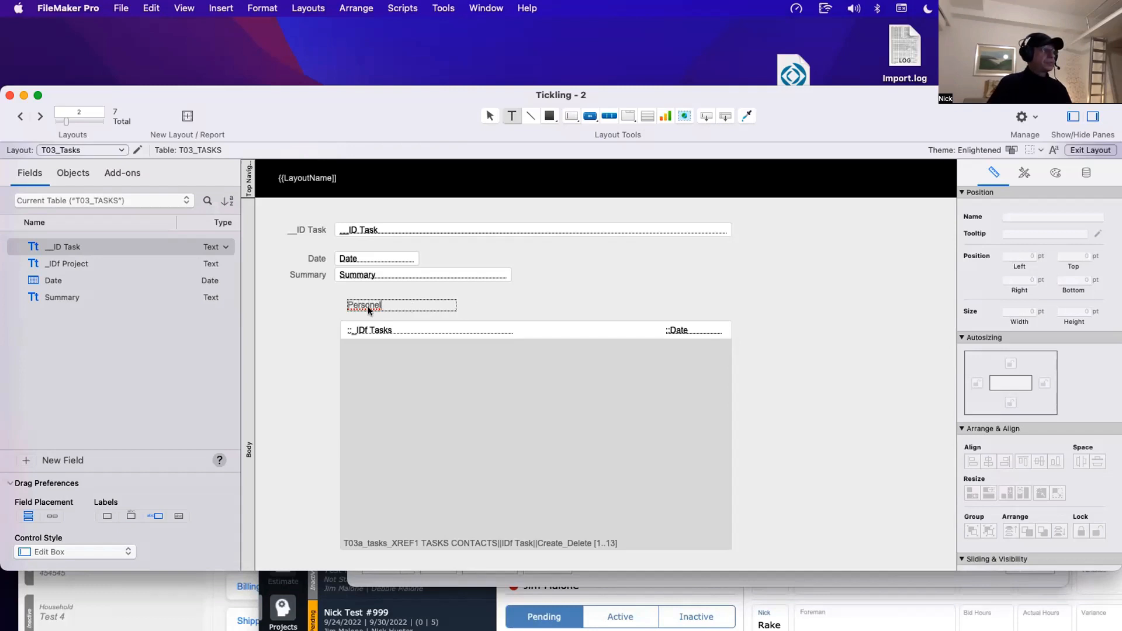
right_click(369, 311)
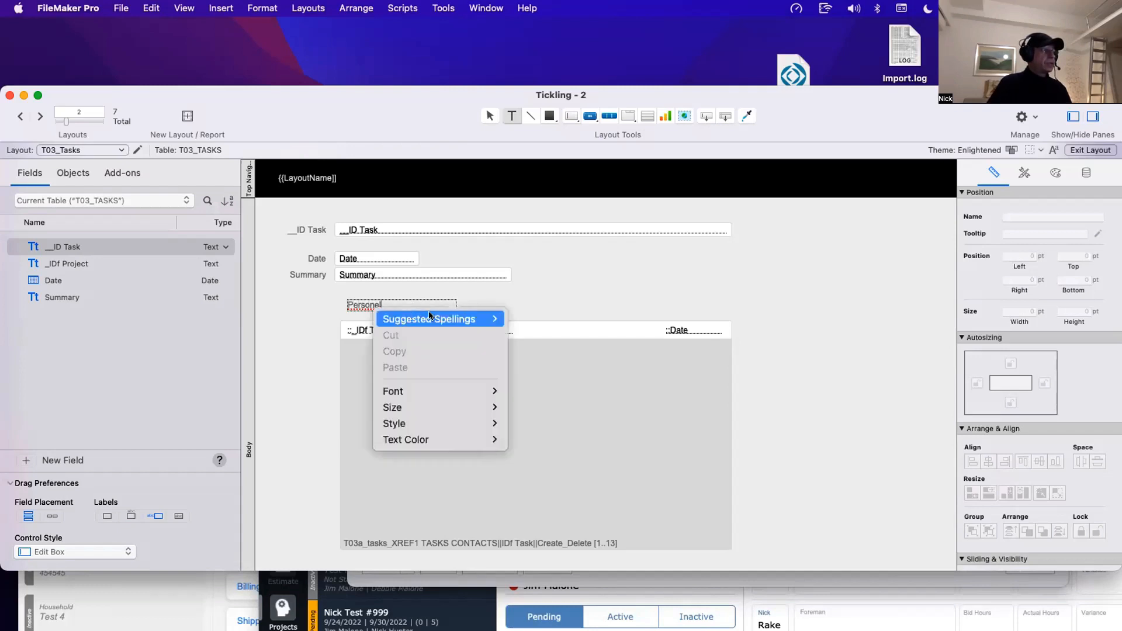
mouse_move(426, 318)
left_click(536, 318)
key("Escape")
left_click_drag(390, 309, 388, 312)
left_click(596, 299)
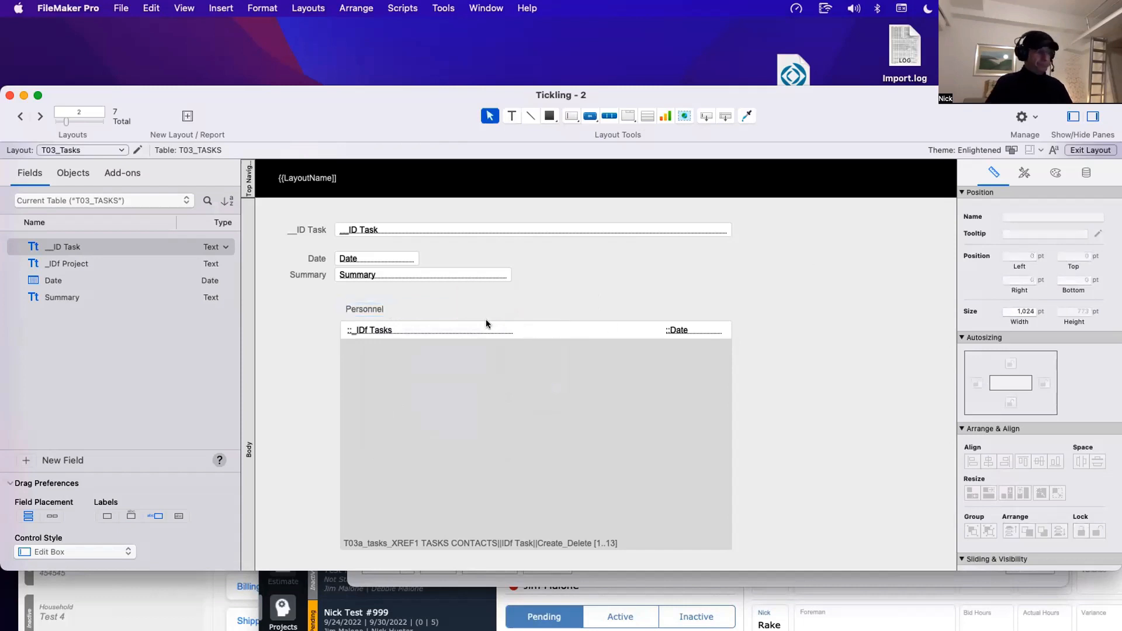
Step: Create two more rows in the Personnel portal in Browse mode, each dated 12/21/2022
key("super+b")
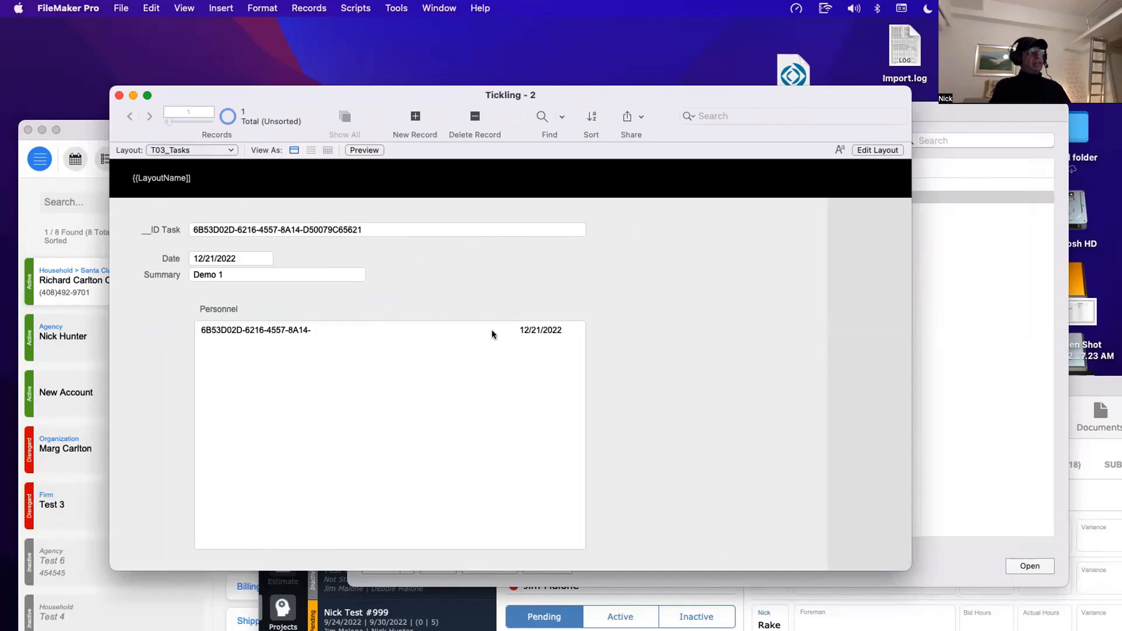
left_click(526, 344)
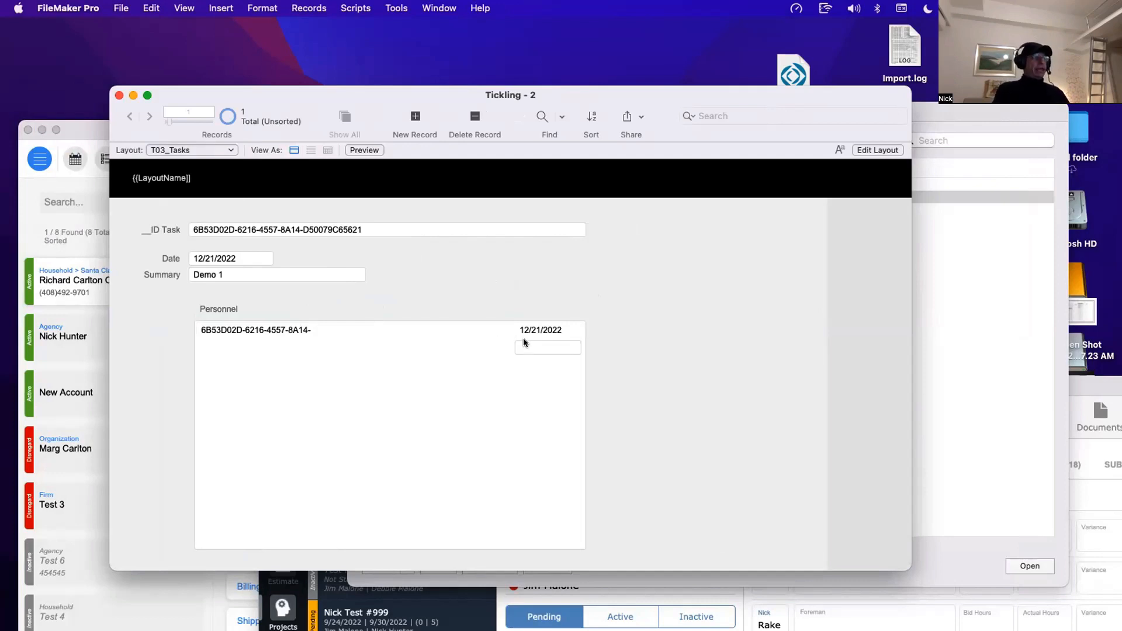
key("super+minus")
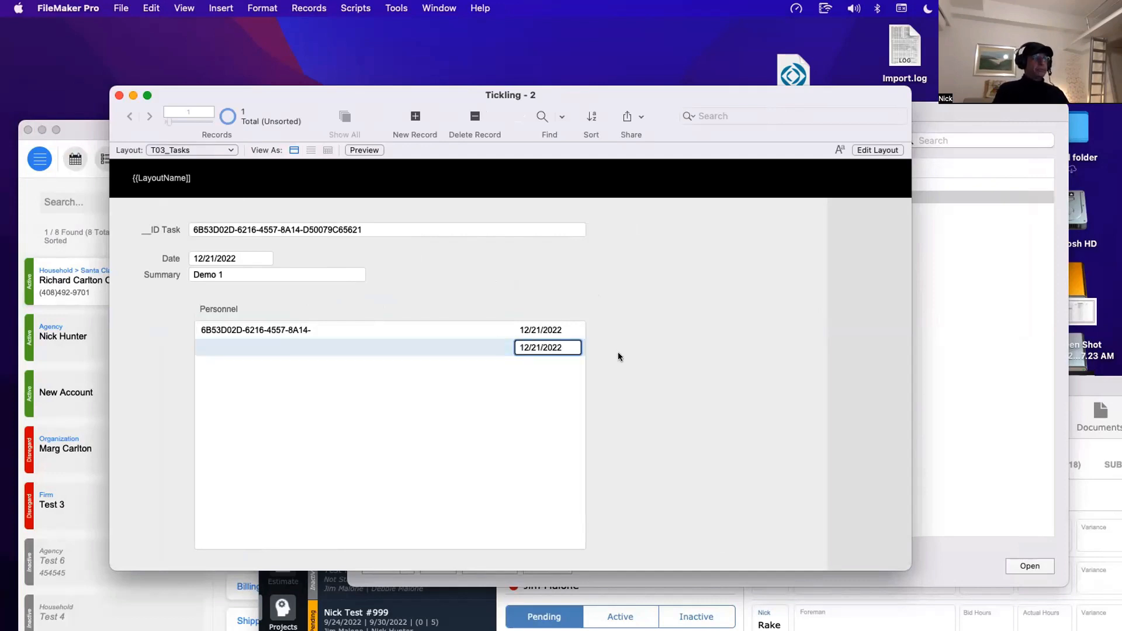
left_click(619, 354)
left_click(546, 360)
key("super+minus")
left_click(609, 366)
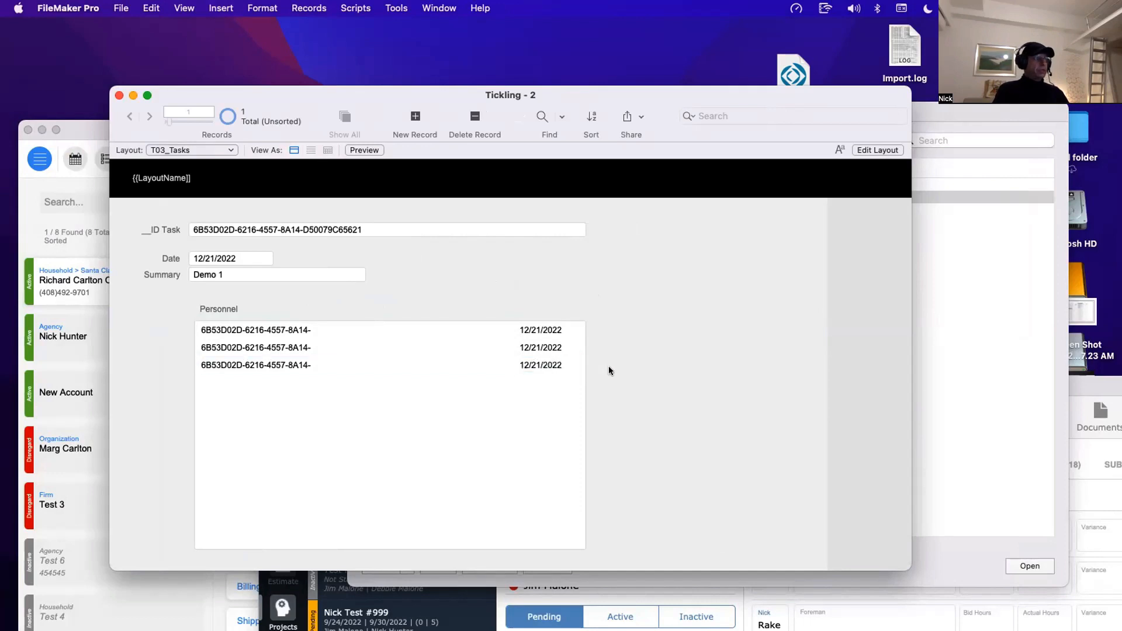
Step: Examine the full task ID stored in each of the three Personnel portal rows
left_click(273, 330)
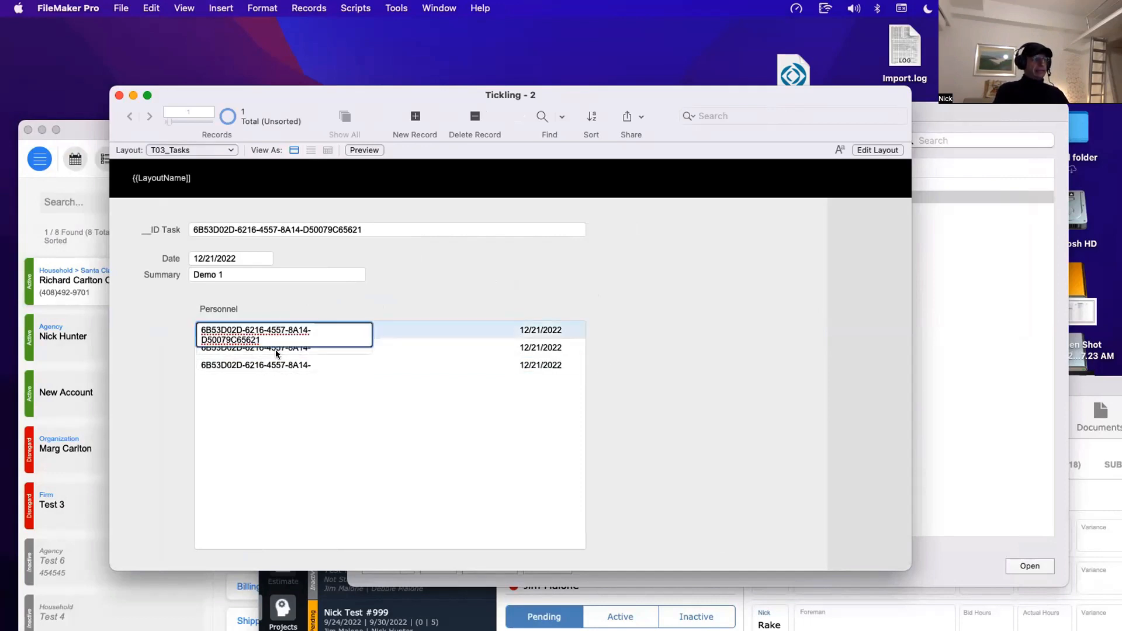
left_click(276, 349)
left_click(279, 365)
left_click(298, 314)
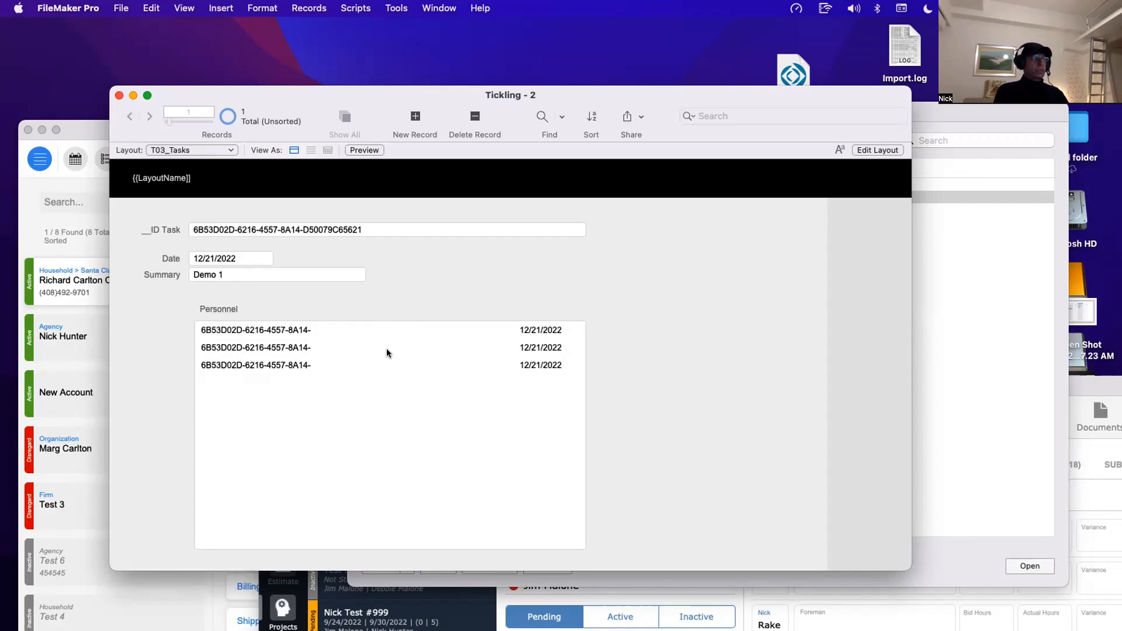
Step: Open the database's field definitions for the XREF1_Tasks | Contacts table
left_click_drag(418, 91, 338, 47)
key("super+shift+d")
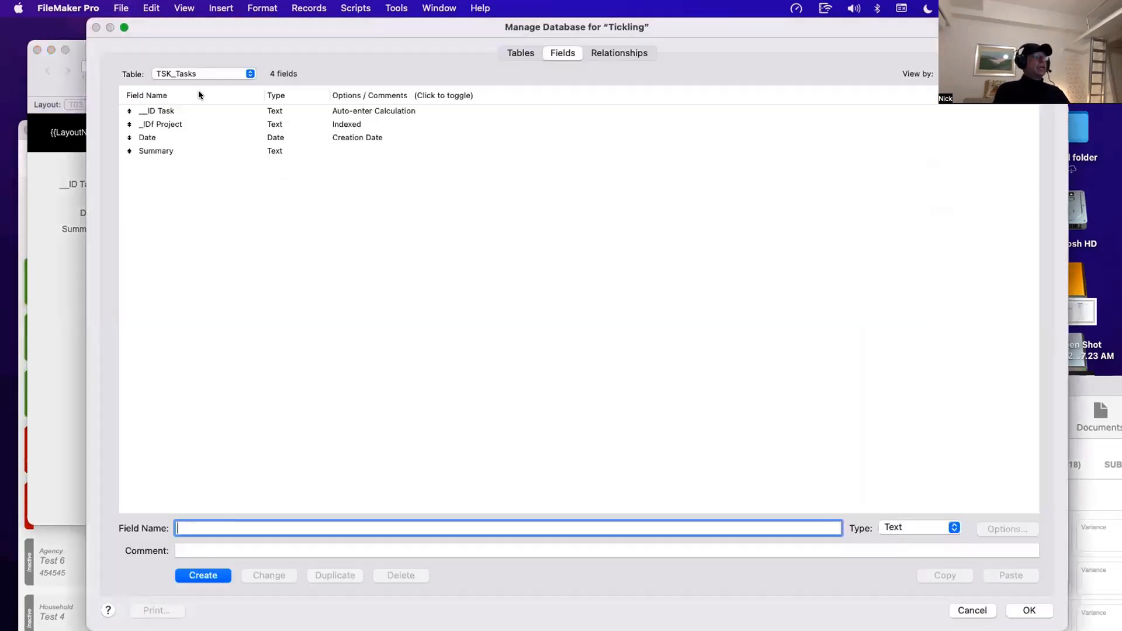
left_click(616, 52)
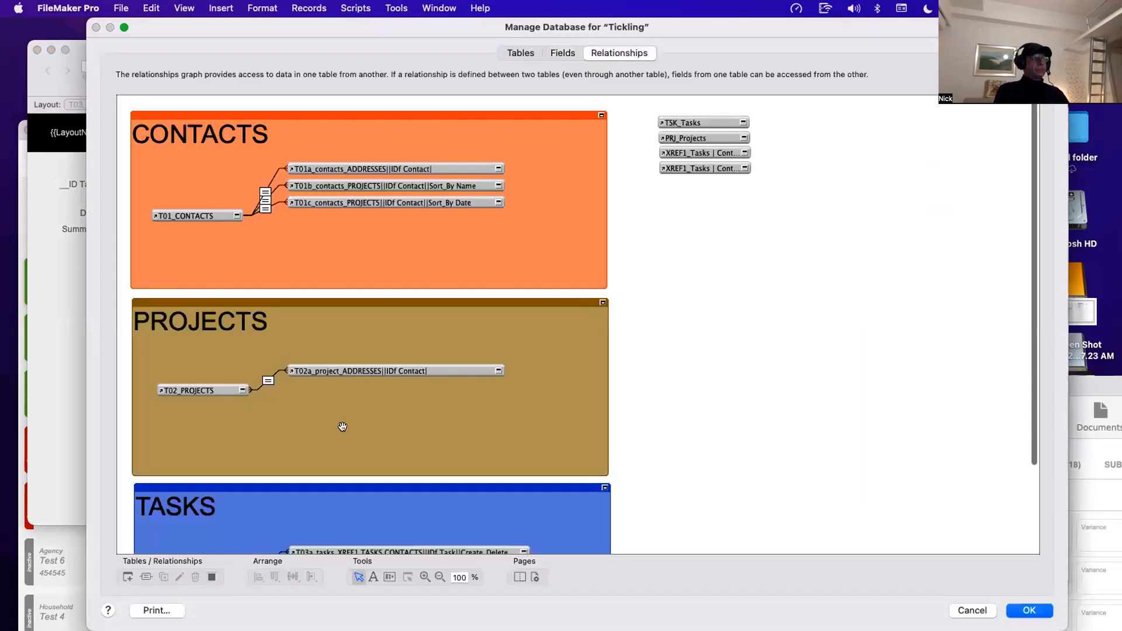
left_click(560, 53)
left_click(167, 124)
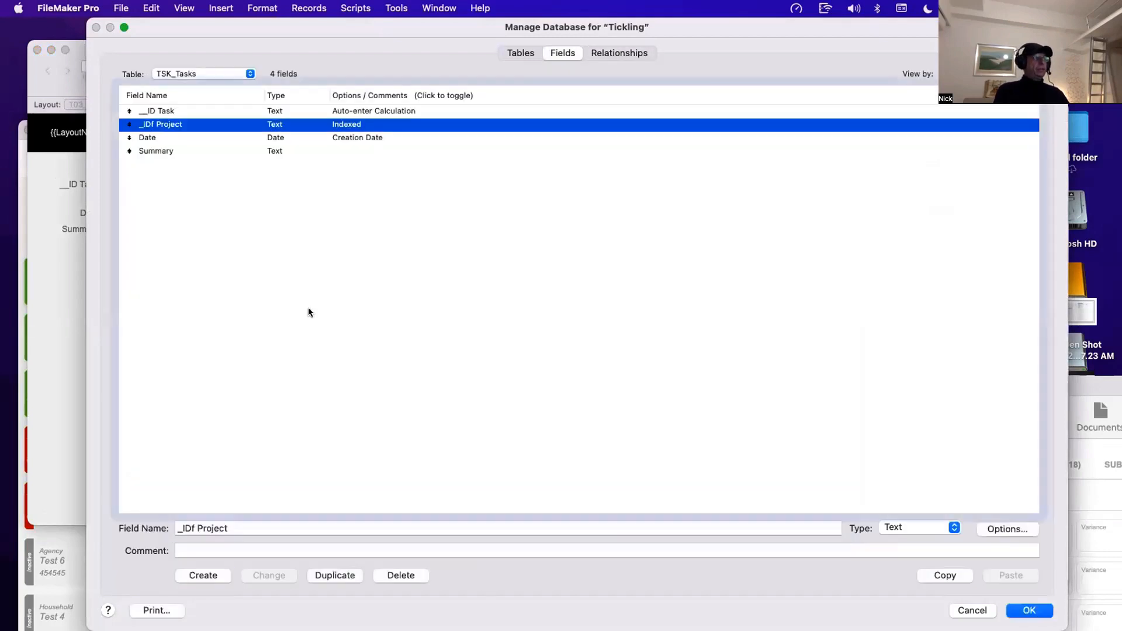
left_click(198, 73)
left_click(196, 87)
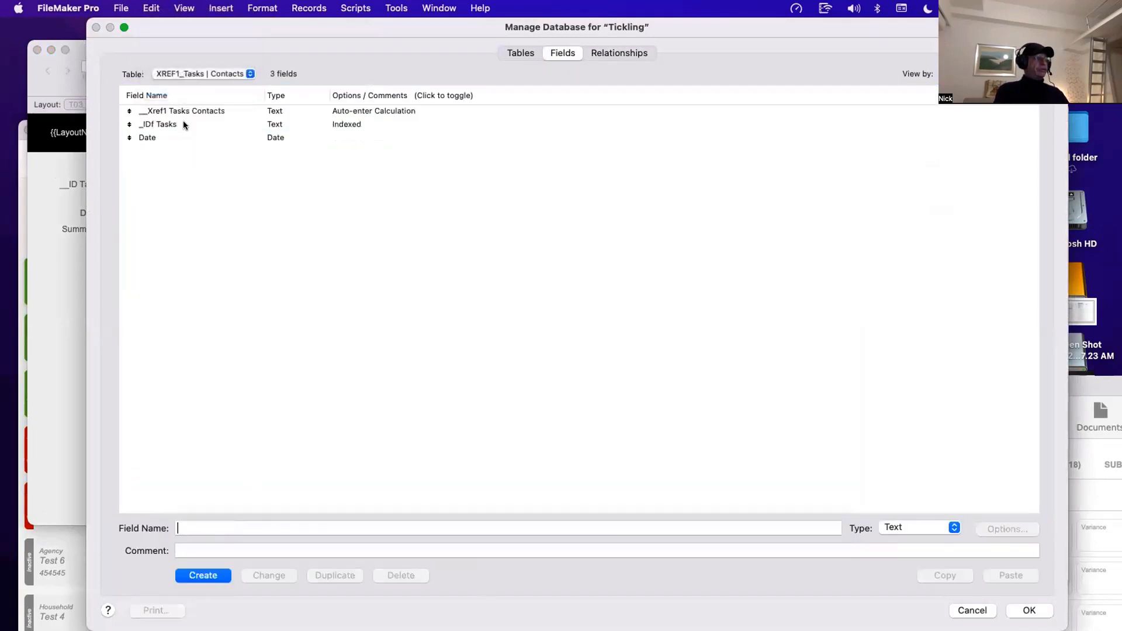
Step: Duplicate the _IDf Tasks field in the cross-reference table, rename the copy _IDf Contact, and save the database changes
left_click(183, 112)
left_click(167, 125)
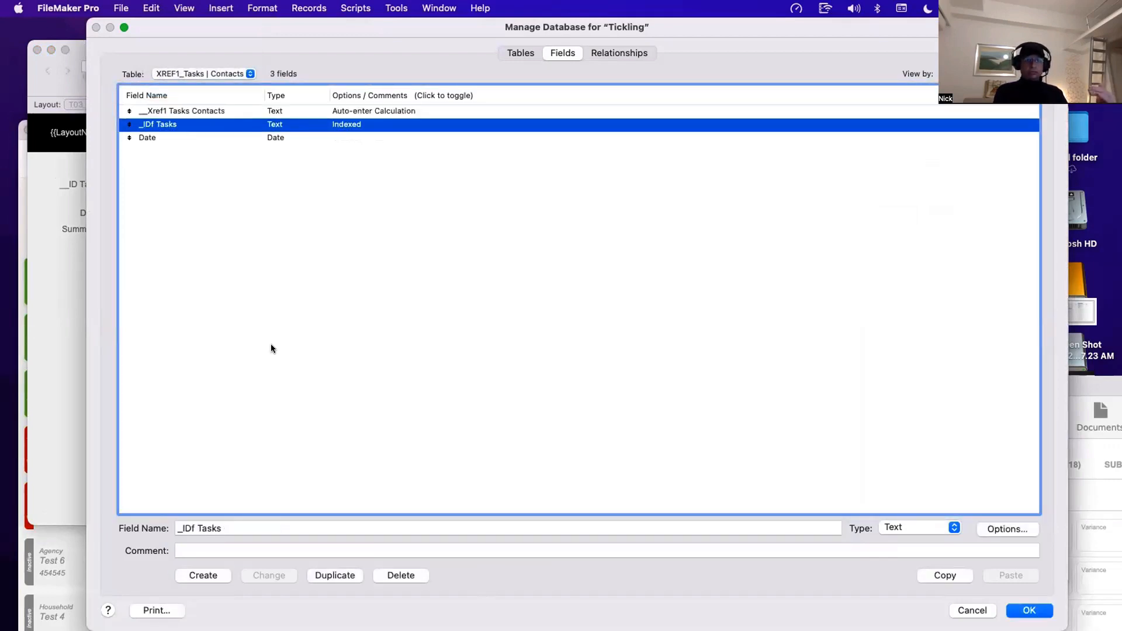
left_click(333, 577)
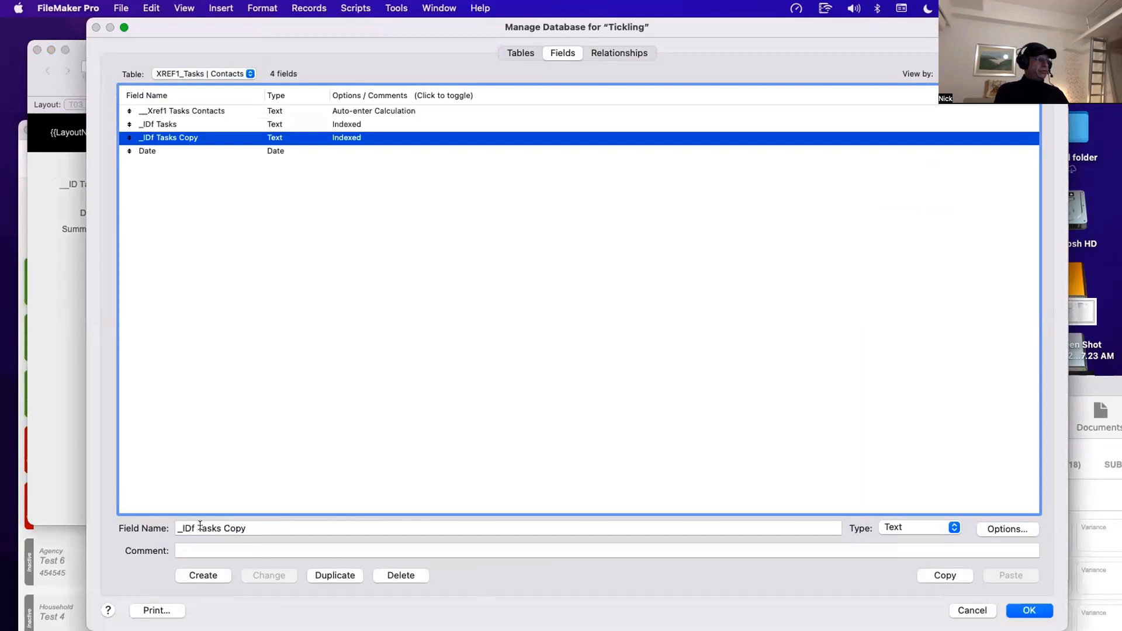
left_click_drag(196, 528, 250, 535)
type("Cont")
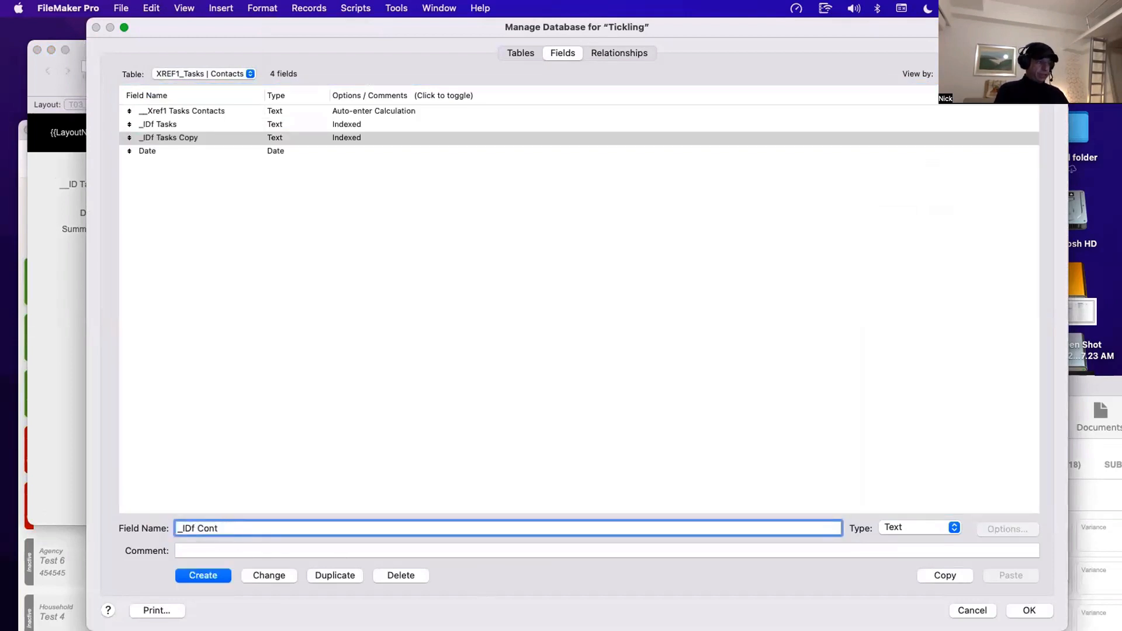
type("act")
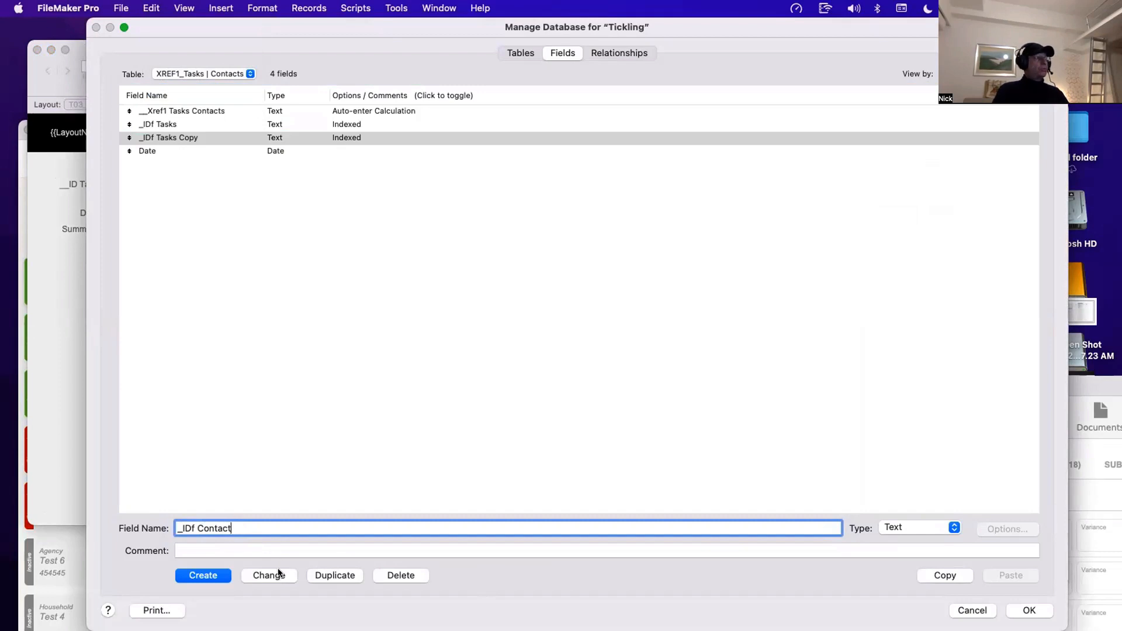
left_click(275, 575)
left_click(281, 128)
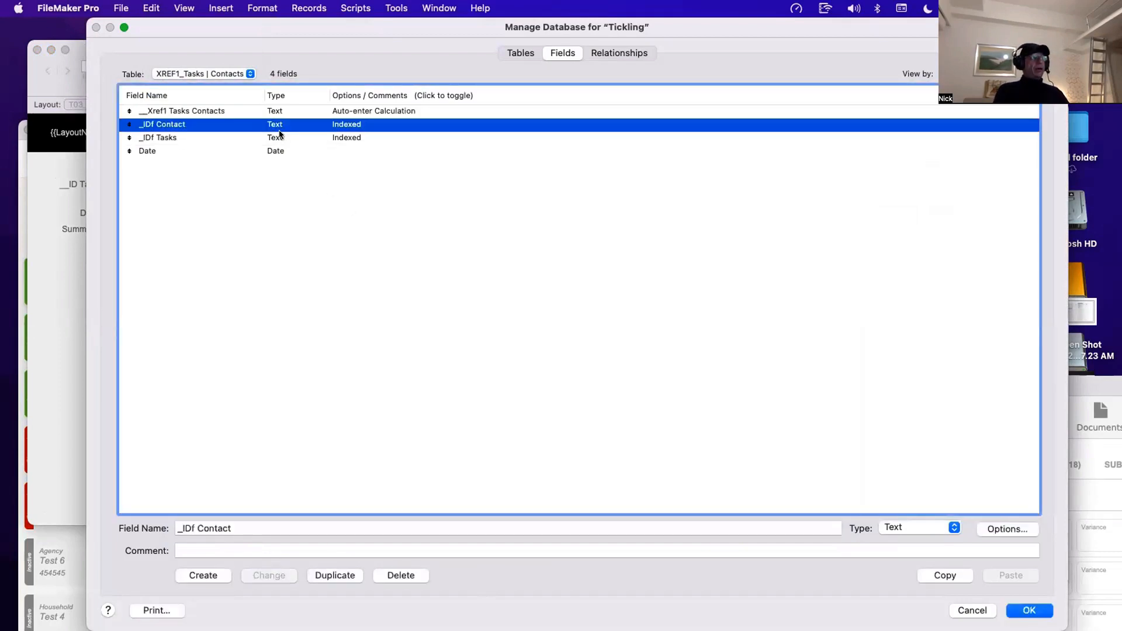
left_click(279, 136, "shift")
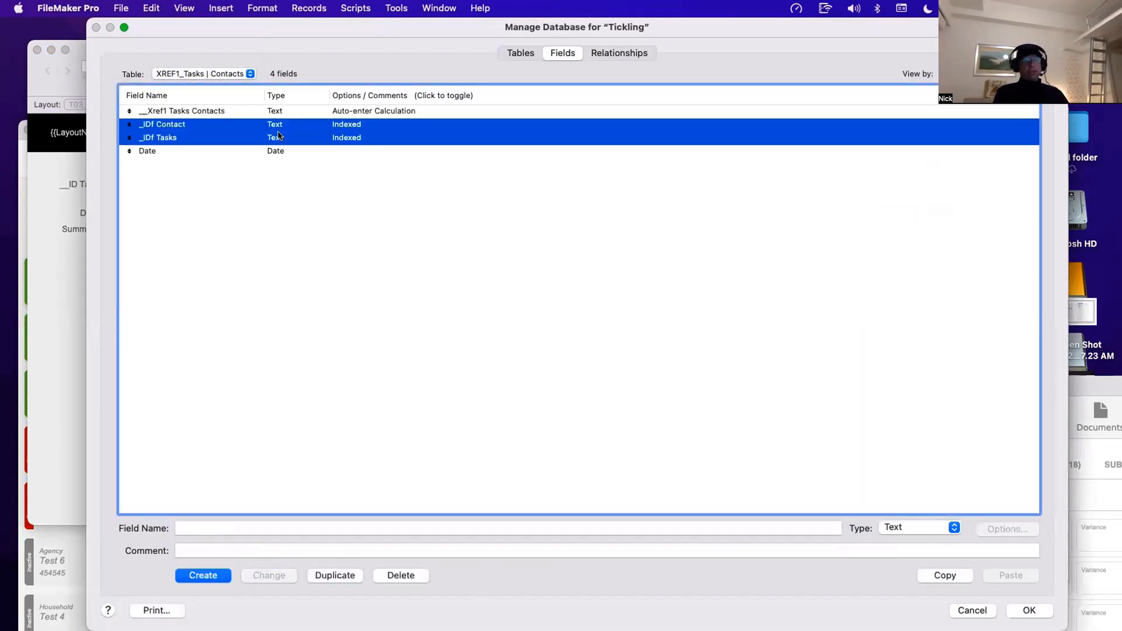
left_click(1030, 611)
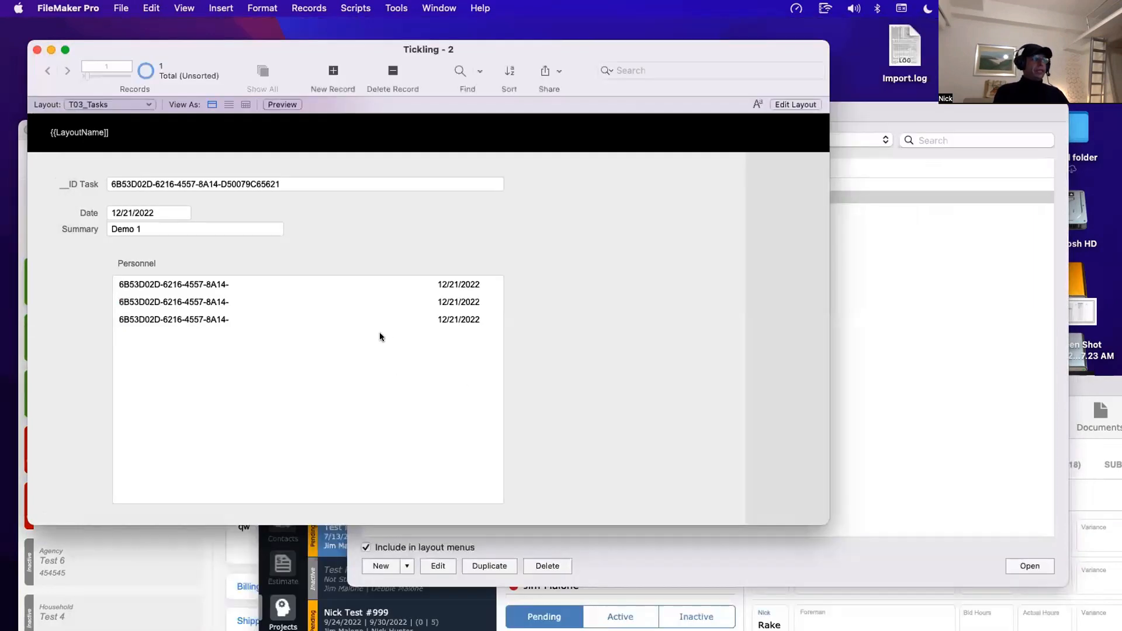
Step: In Layout mode, widen the Personnel portal to about 834 pt and move its Date field to the portal's right end
key("super+l")
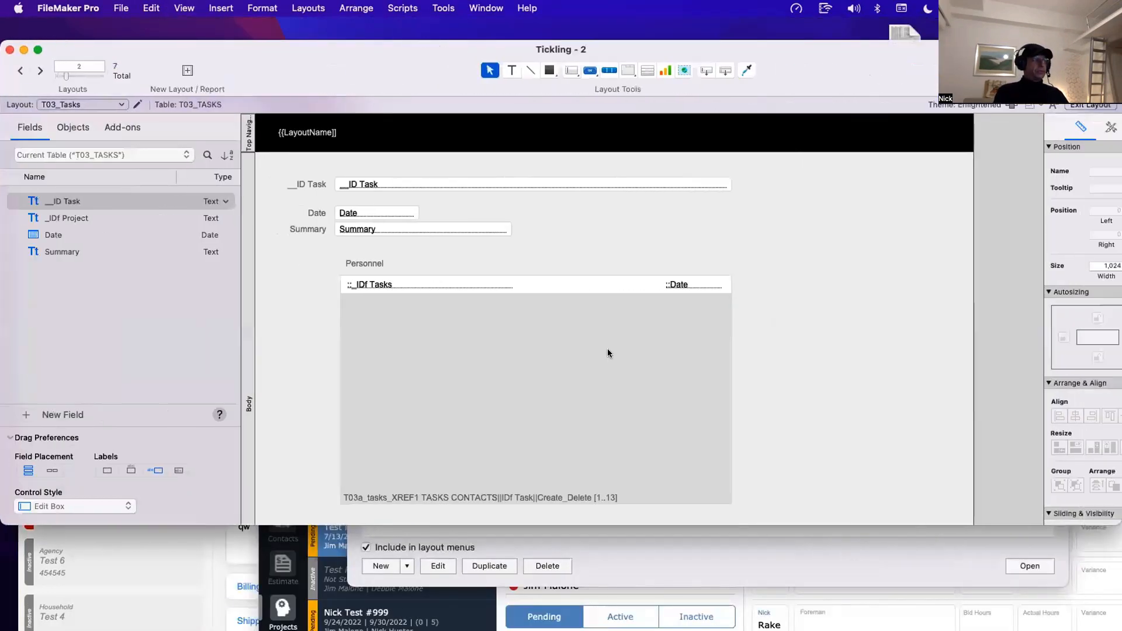
left_click_drag(731, 284, 926, 289)
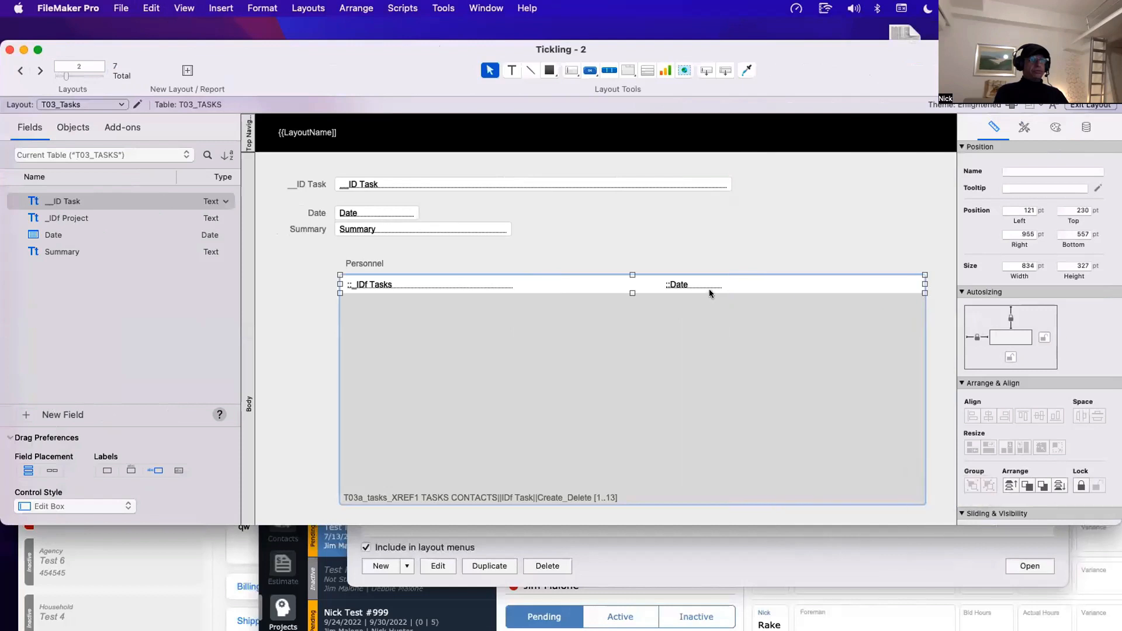
left_click(705, 289)
left_click_drag(705, 289, 896, 288)
Step: Duplicate the portal's _IDf Tasks field directly beside it, assign the copy to _IDf Contact, and return to Browse mode
left_click(413, 284)
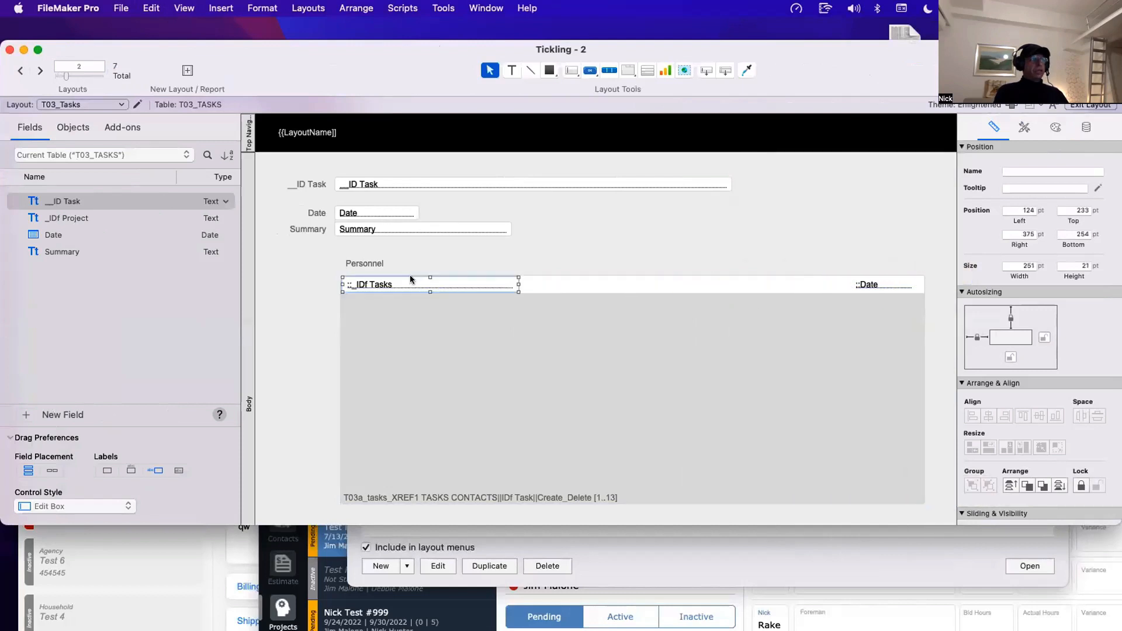
left_click_drag(436, 284, 577, 286)
left_click(740, 244)
key("Return")
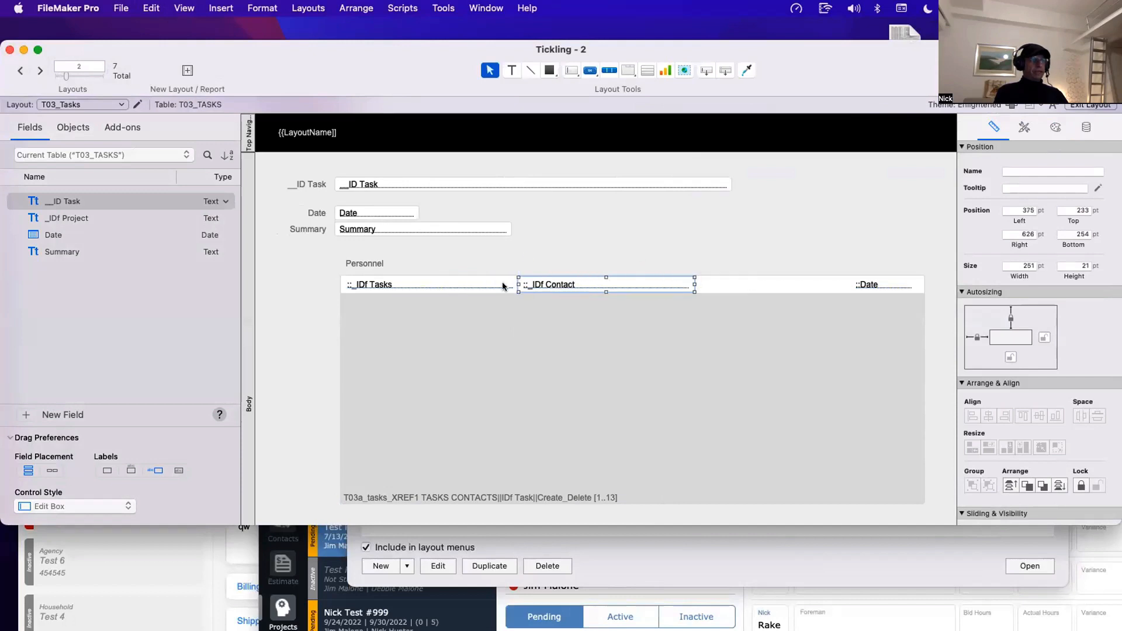
left_click(528, 258)
key("super+b")
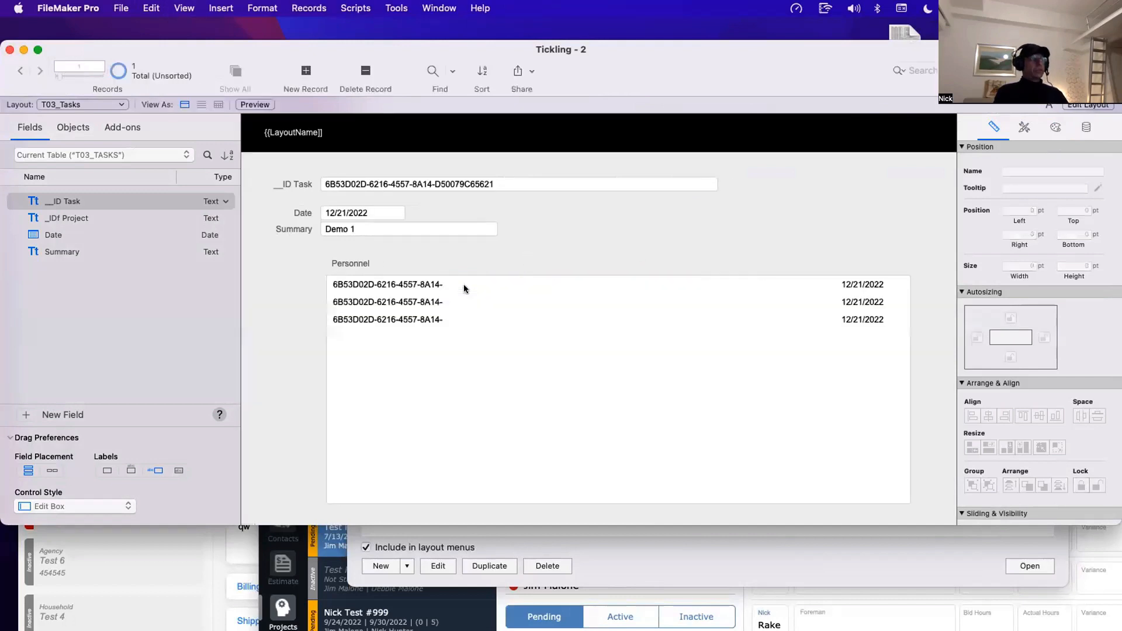
Step: Check the full task ID in each Personnel row of the Demo 1 task
left_click(232, 285)
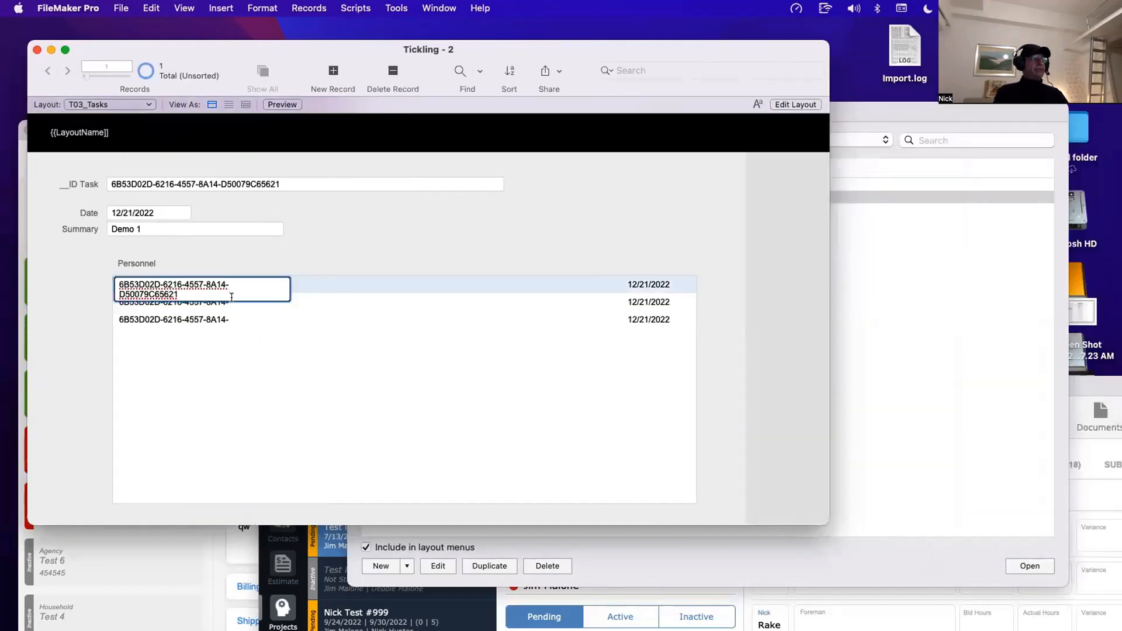
left_click(233, 303)
left_click(234, 318)
left_click(238, 249)
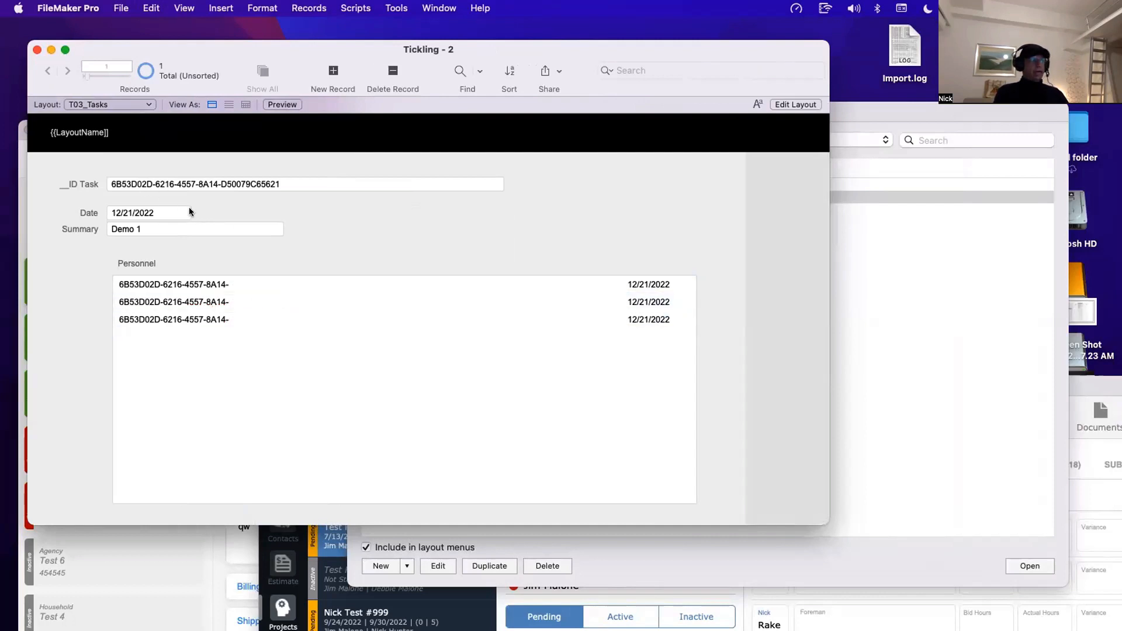
Step: Create a new task record with the summary Demo 2
left_click(332, 70)
left_click(149, 226)
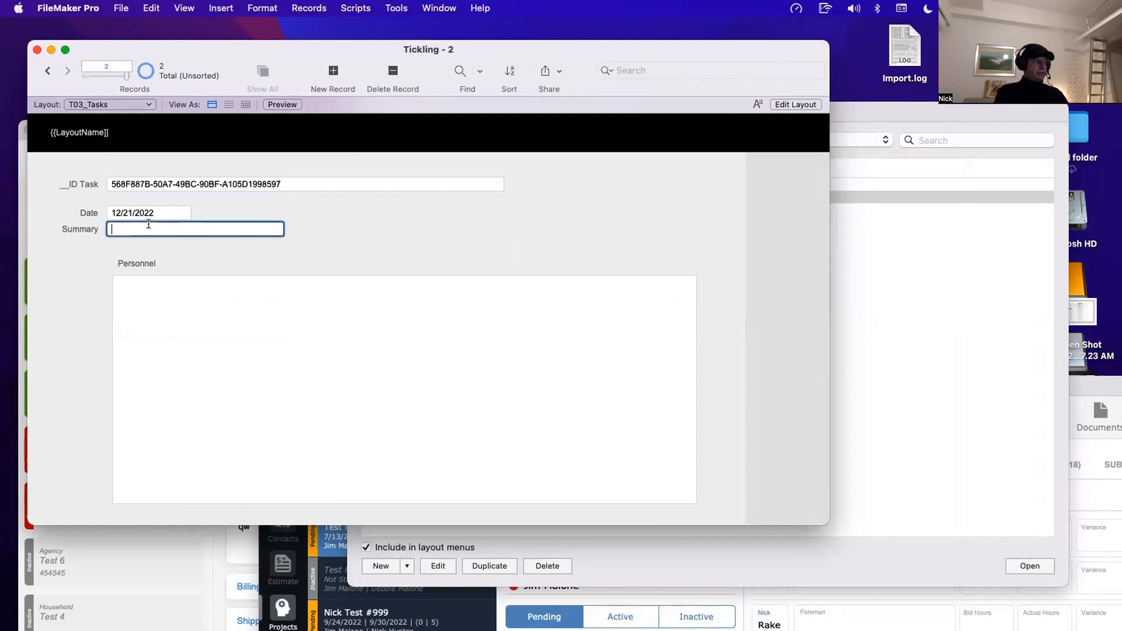
type("Demi")
type("o 2")
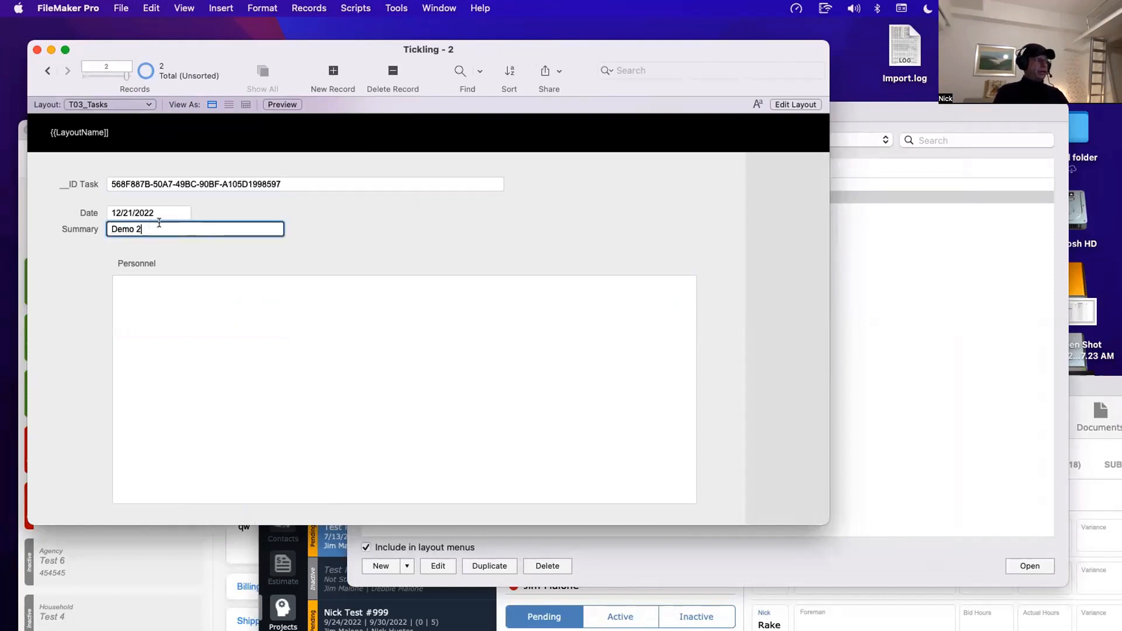
left_click(372, 232)
Step: Add four Personnel rows dated 12/21/2022 to the Demo 2 task and compare them with the Demo 1 task's rows
left_click(673, 292)
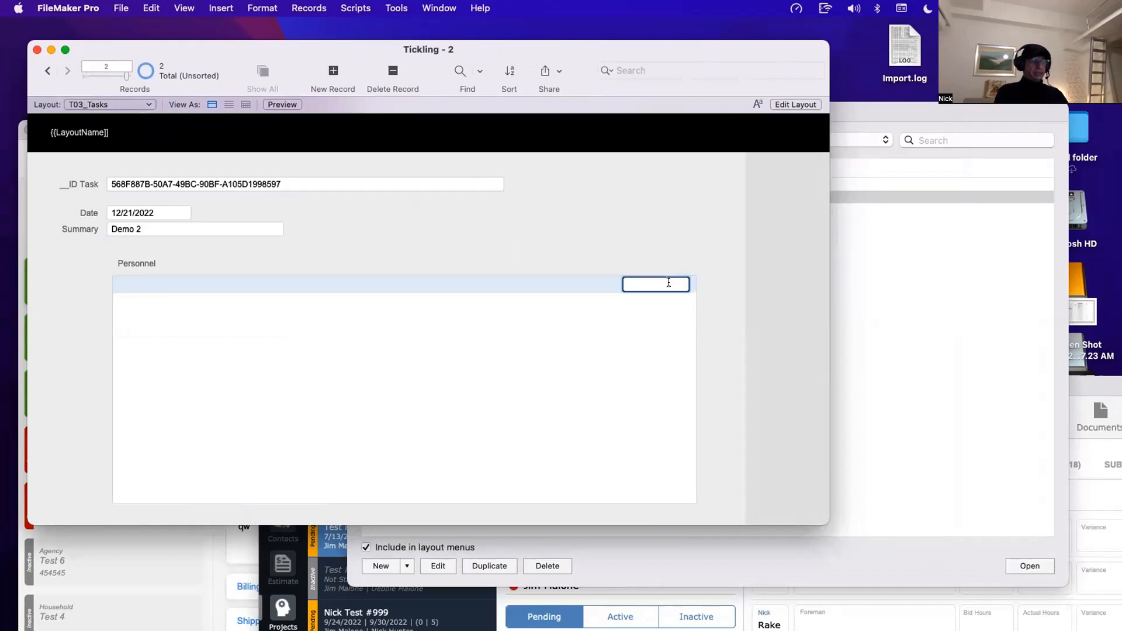
key("super+minus")
left_click(662, 302)
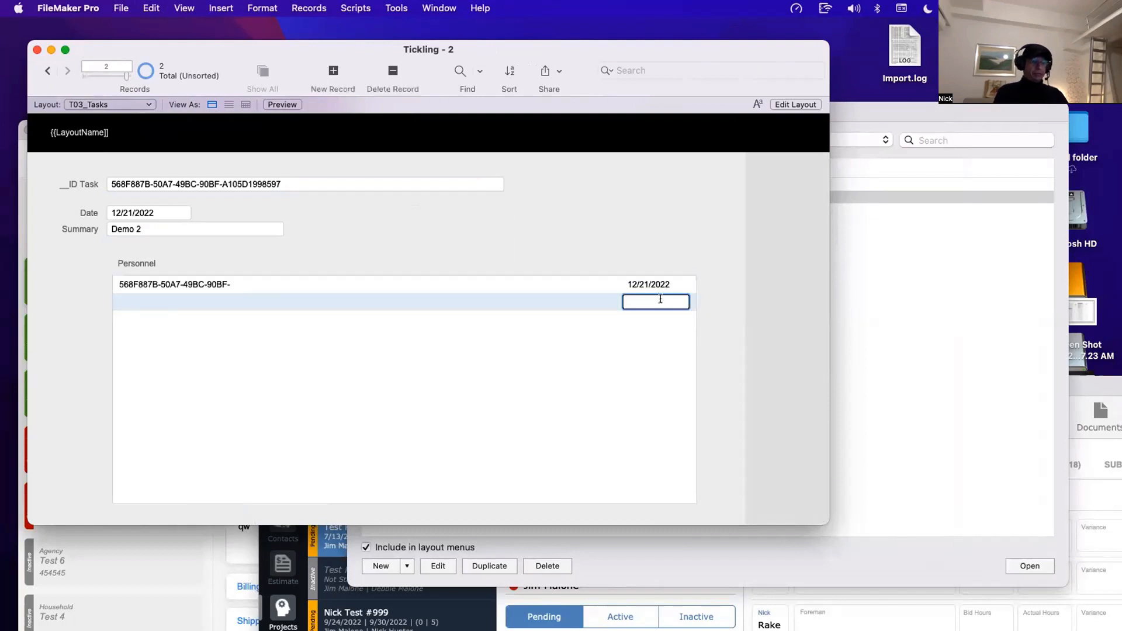
key("super+minus")
left_click(659, 319)
left_click(658, 318)
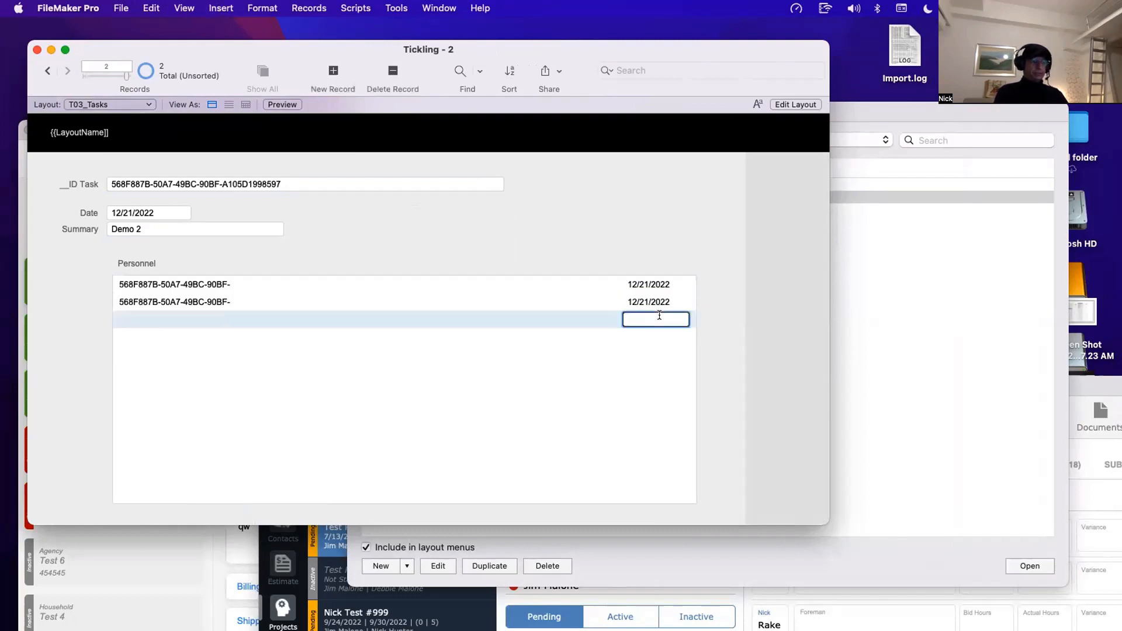
key("super+minus")
left_click(663, 336)
key("super+minus")
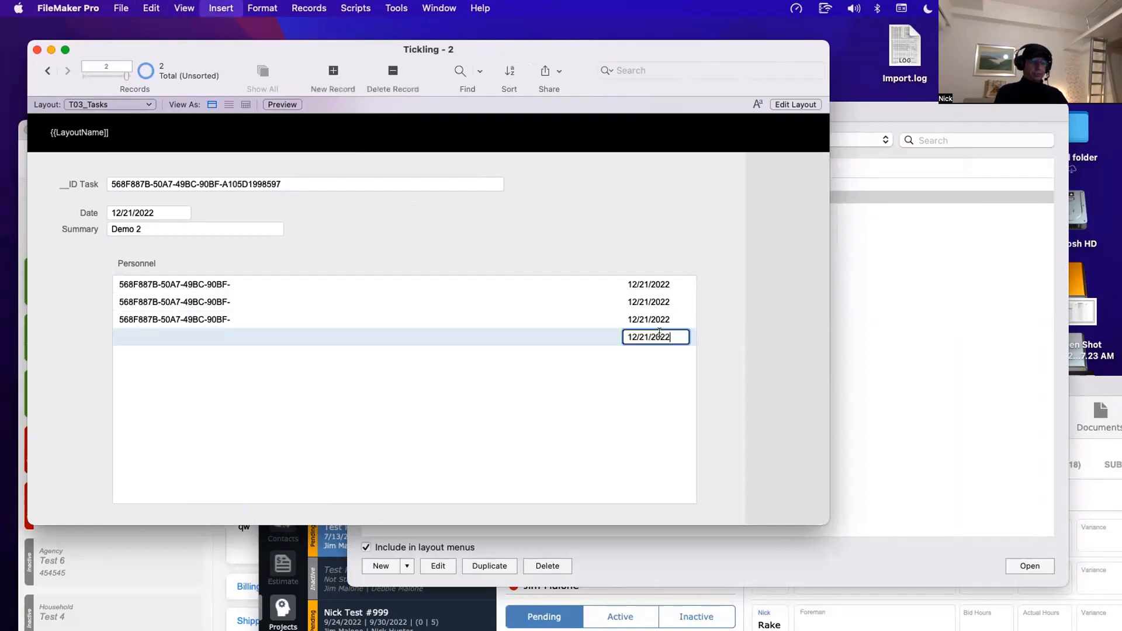
left_click(598, 203)
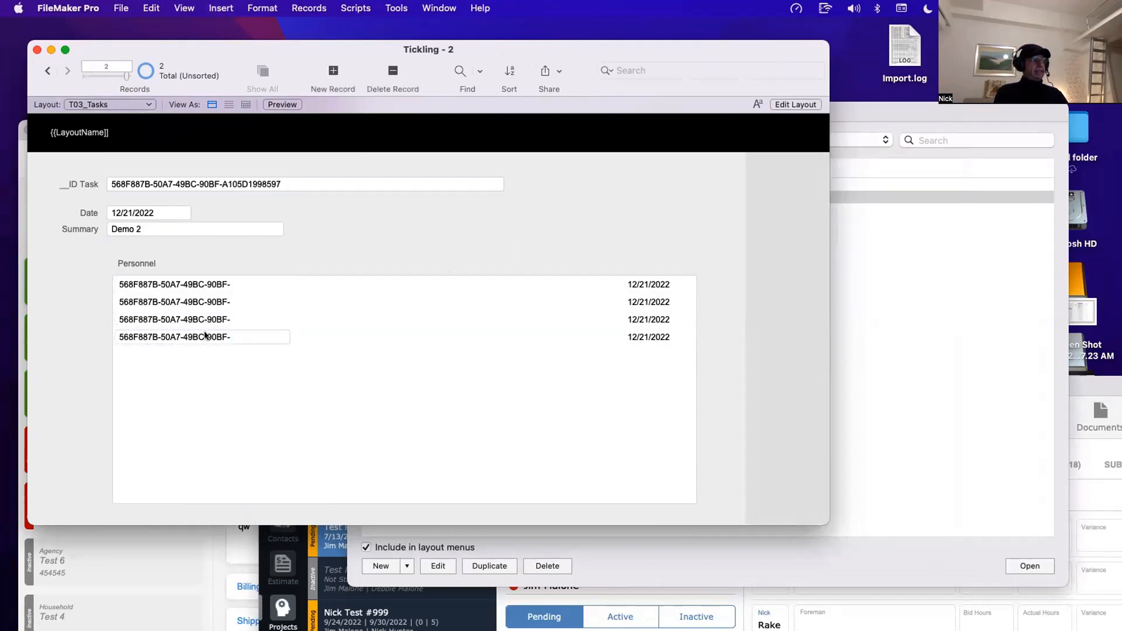
key("ctrl+Up")
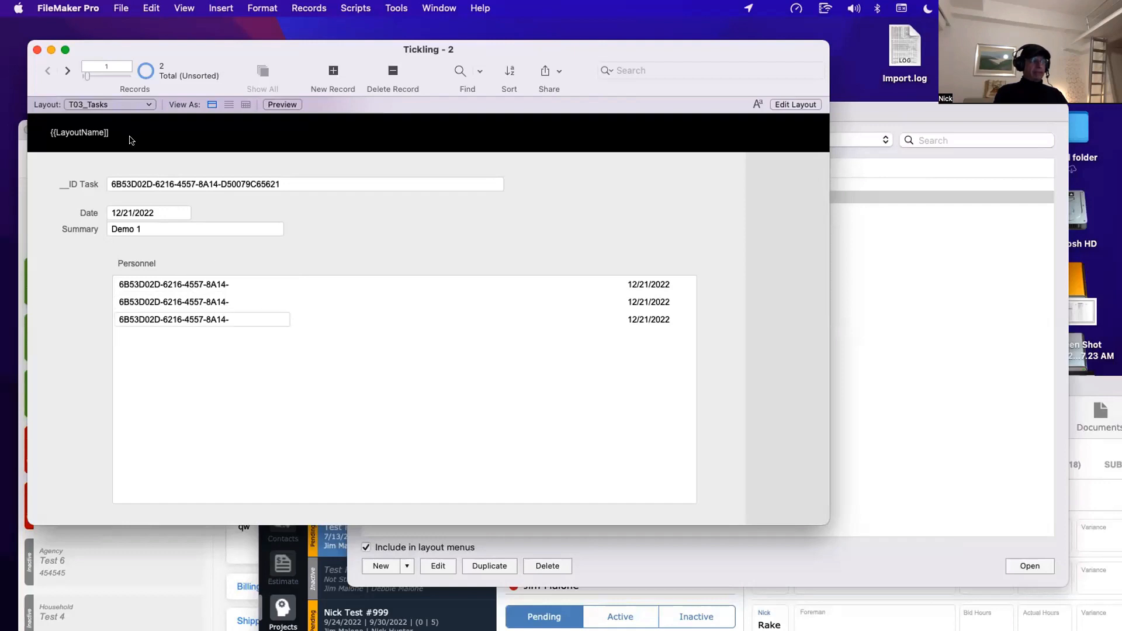
left_click(67, 71)
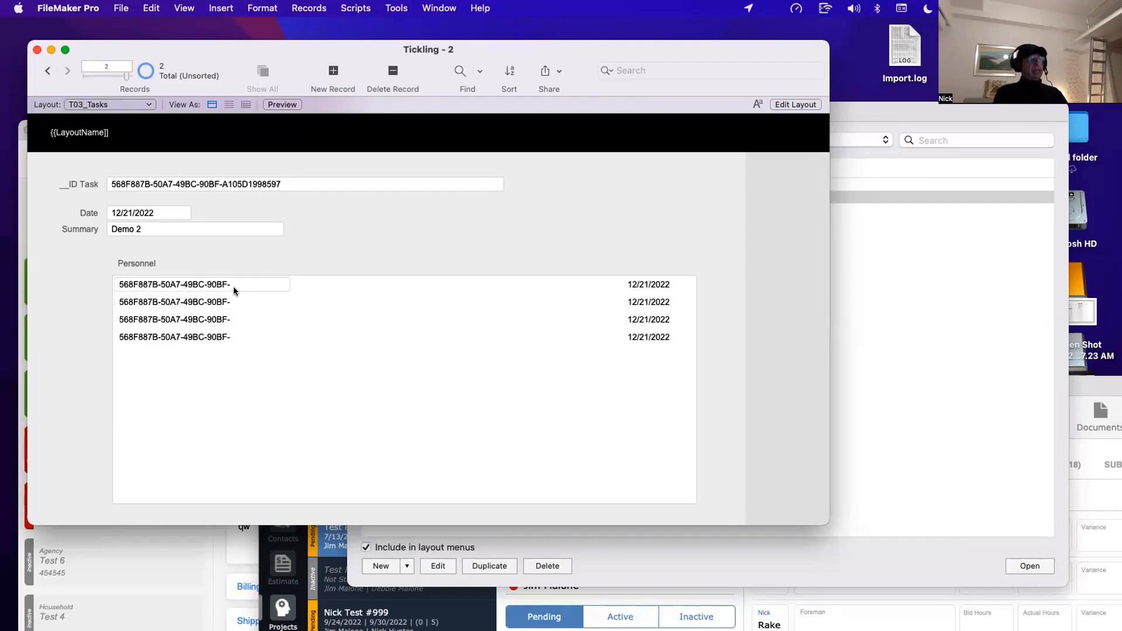
Step: Open a second Tickling window, switch it to the T01_CONTACTS layout, and place it beside the tasks window
left_click(438, 7)
left_click(449, 29)
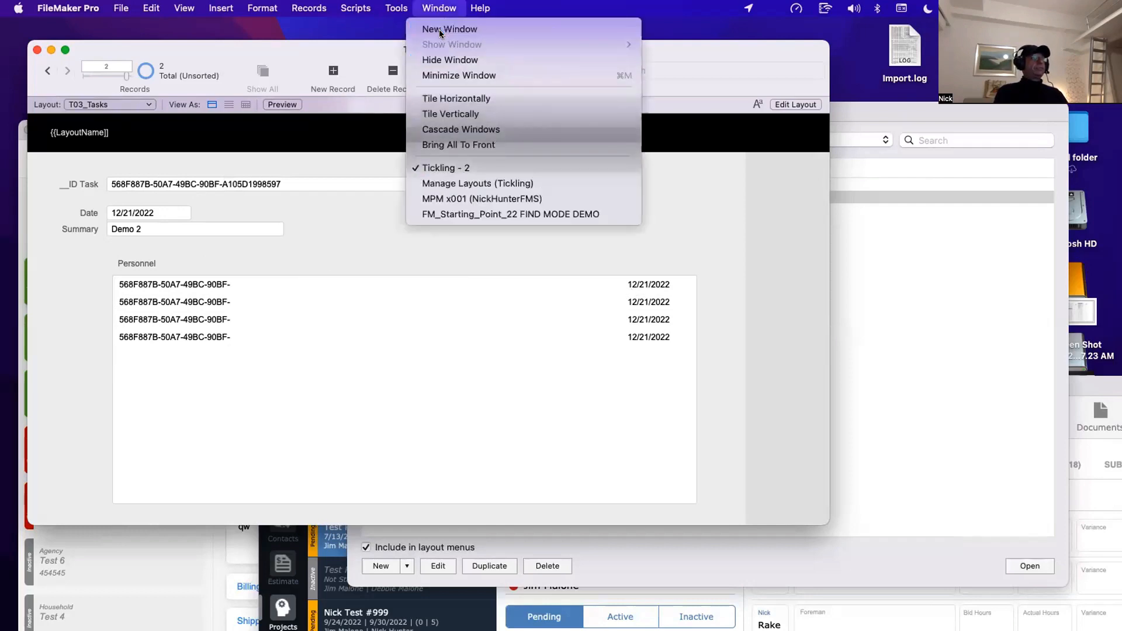
left_click_drag(237, 73, 484, 219)
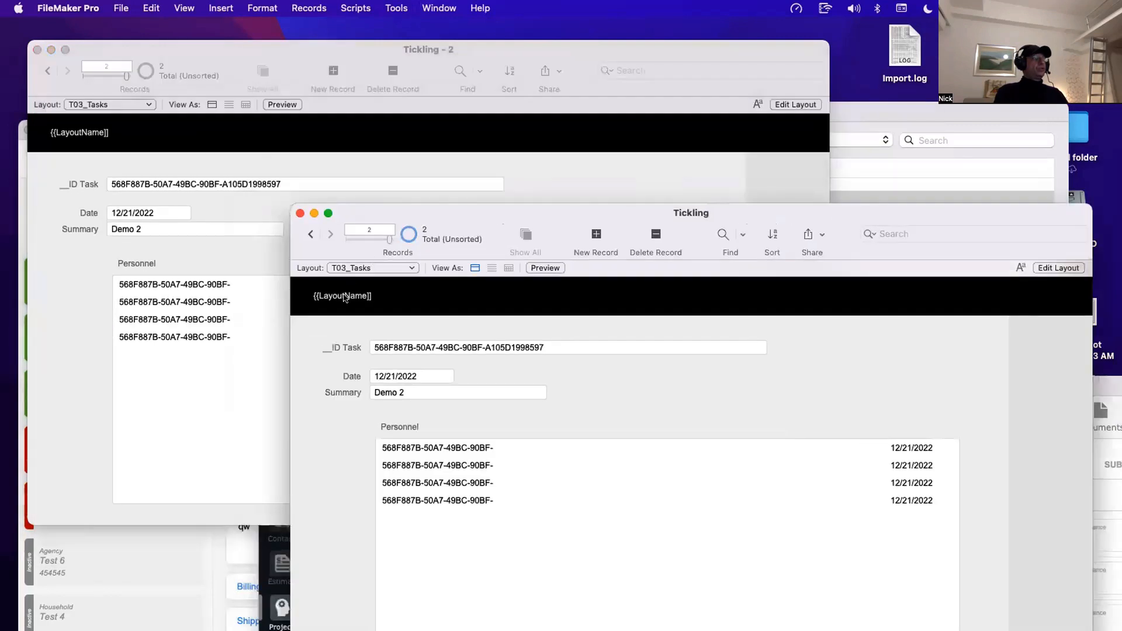
left_click(360, 268)
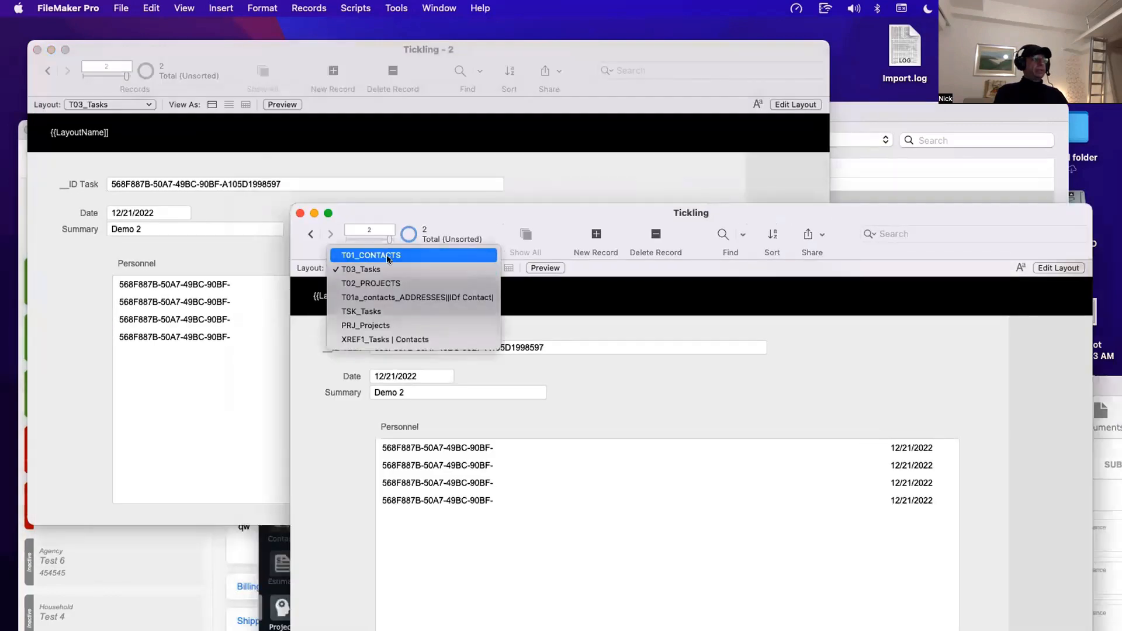
left_click(375, 255)
left_click_drag(447, 214, 805, 185)
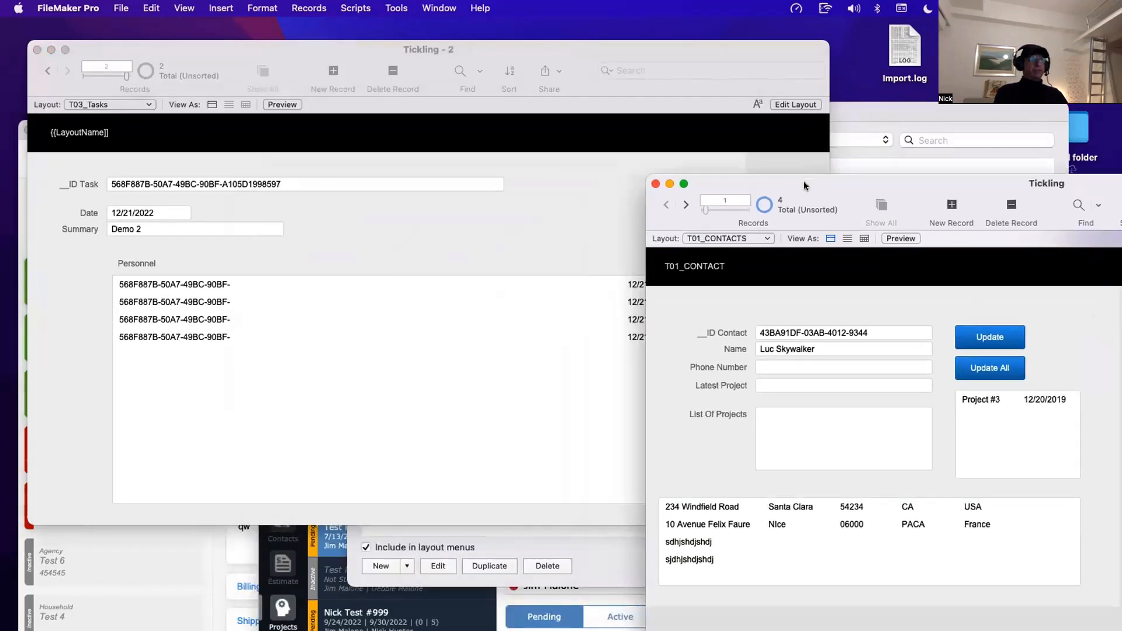
Step: Copy the first contact's full __ID Contact value into the _IDf Contact field of the Demo 2 task's first Personnel row
left_click(856, 331)
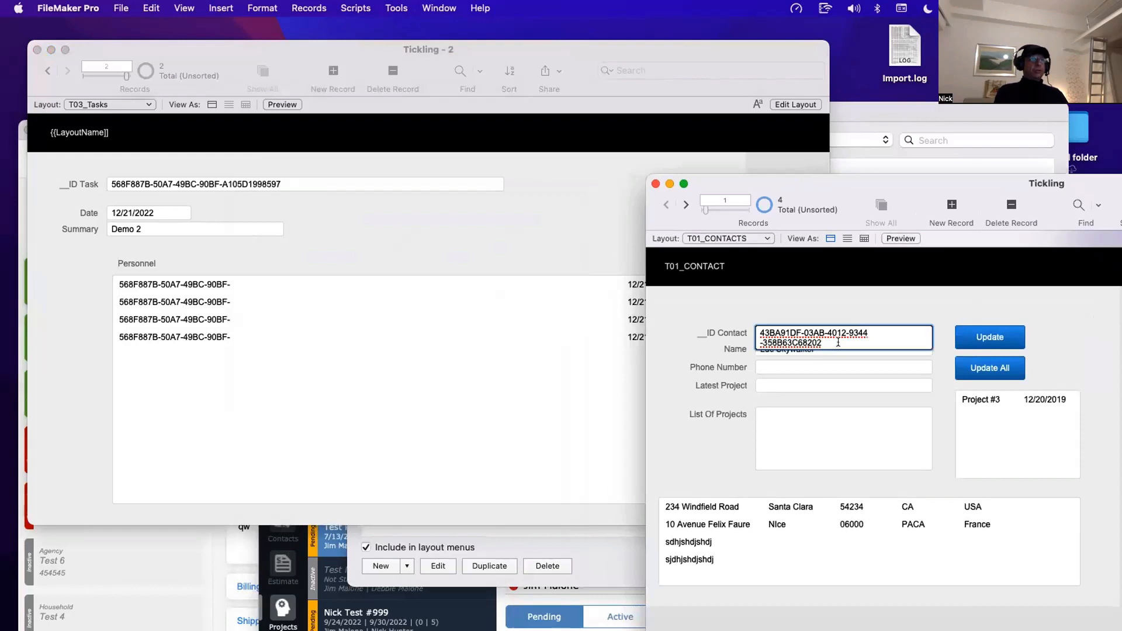
left_click_drag(838, 343, 722, 317)
key("super+c")
left_click(722, 317)
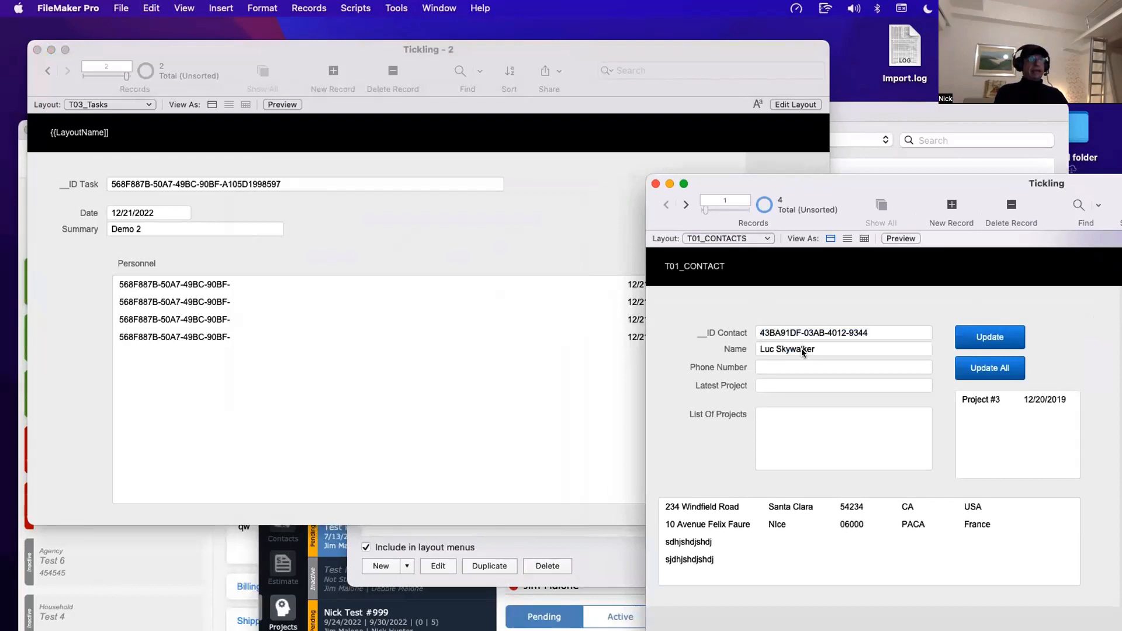
left_click(378, 307)
left_click(406, 285)
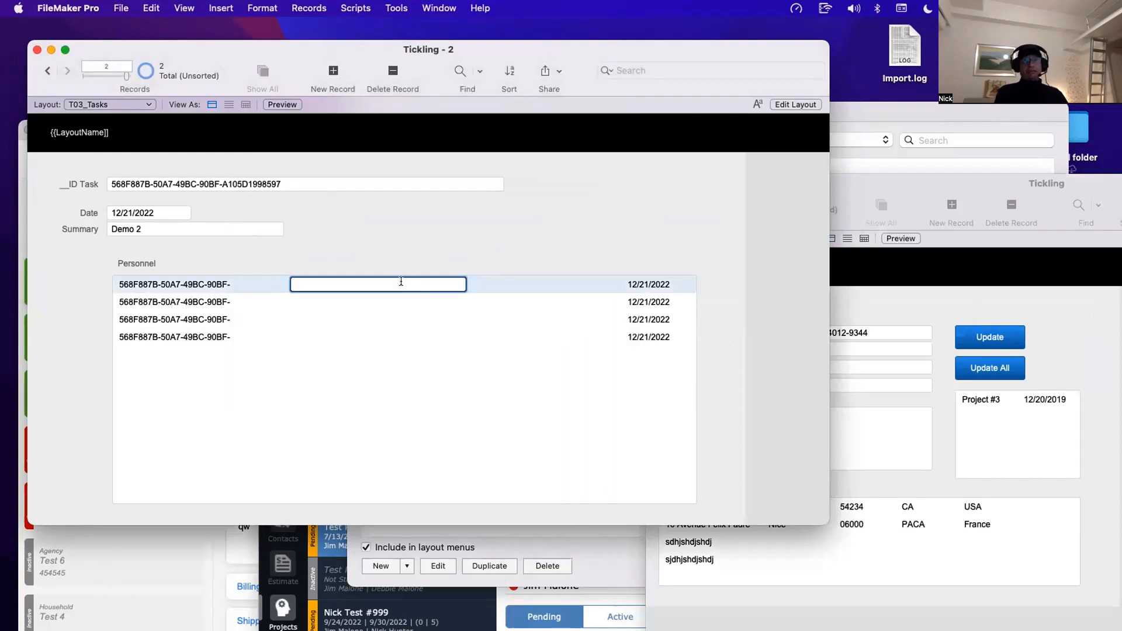
key("super+v")
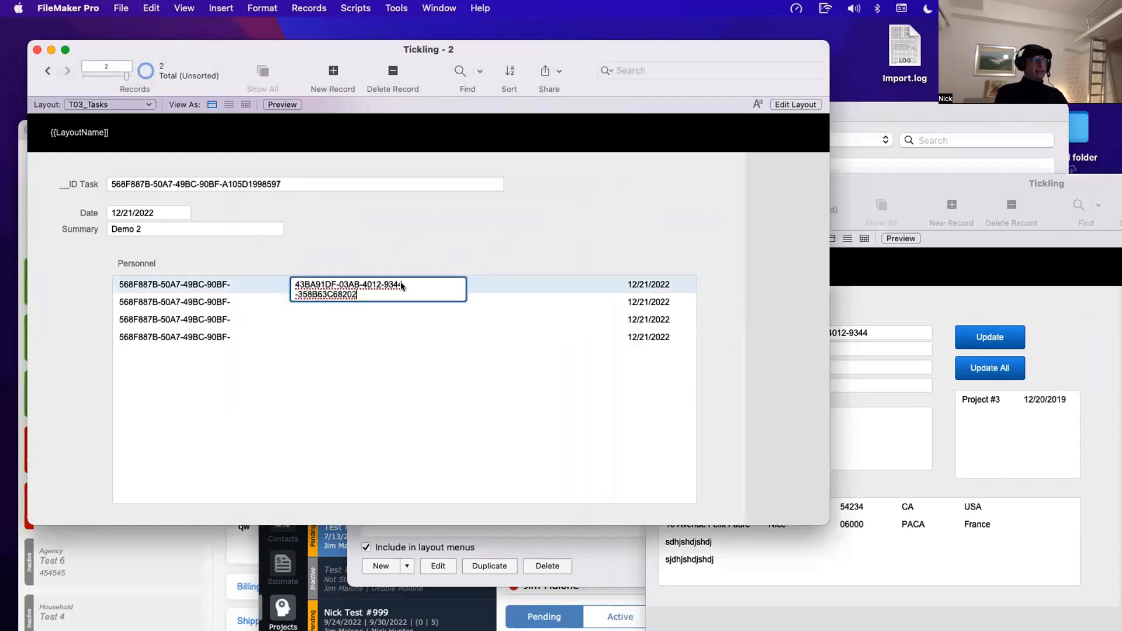
Step: Copy the second contact's full __ID Contact value into the _IDf Contact field of the Demo 2 task's second Personnel row
left_click(433, 263)
left_click(914, 316)
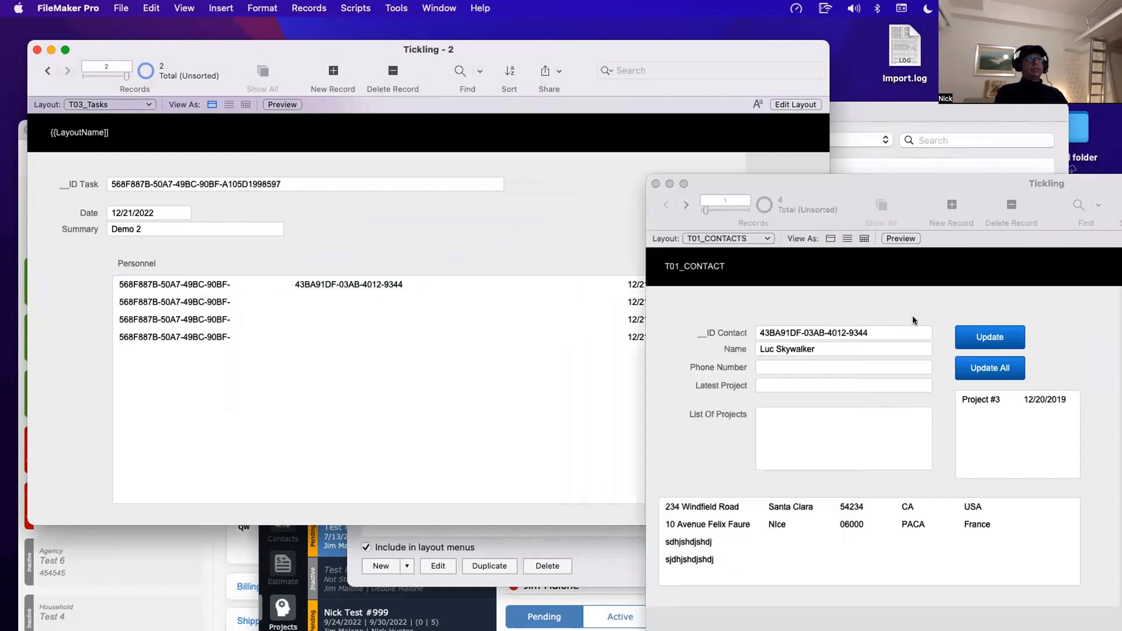
left_click(686, 204)
left_click(802, 333)
key("super+a")
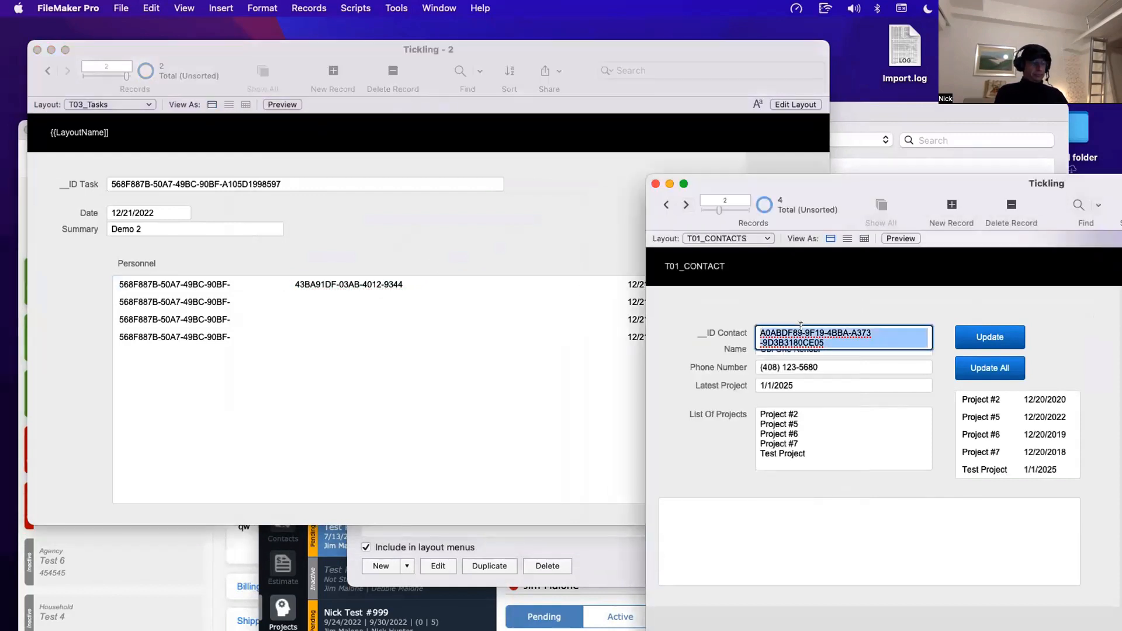
key("super+c")
left_click(341, 299)
key("super+v")
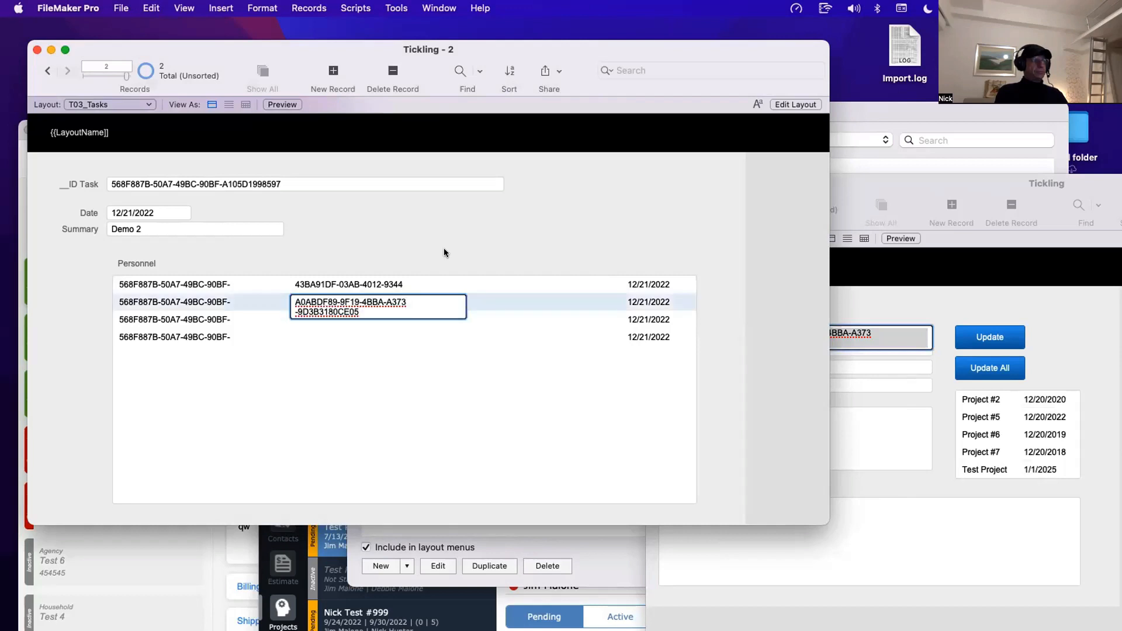
left_click(443, 248)
Step: Copy the third contact's full __ID Contact value into the _IDf Contact field of the third Personnel row
left_click(867, 327)
left_click(686, 204)
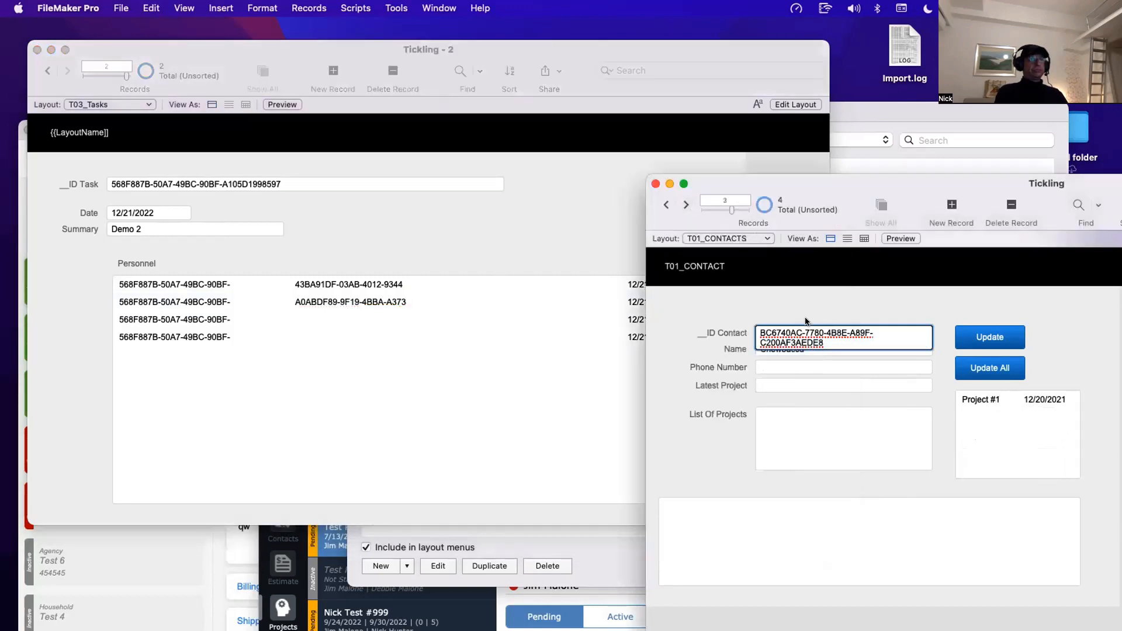
left_click(346, 317)
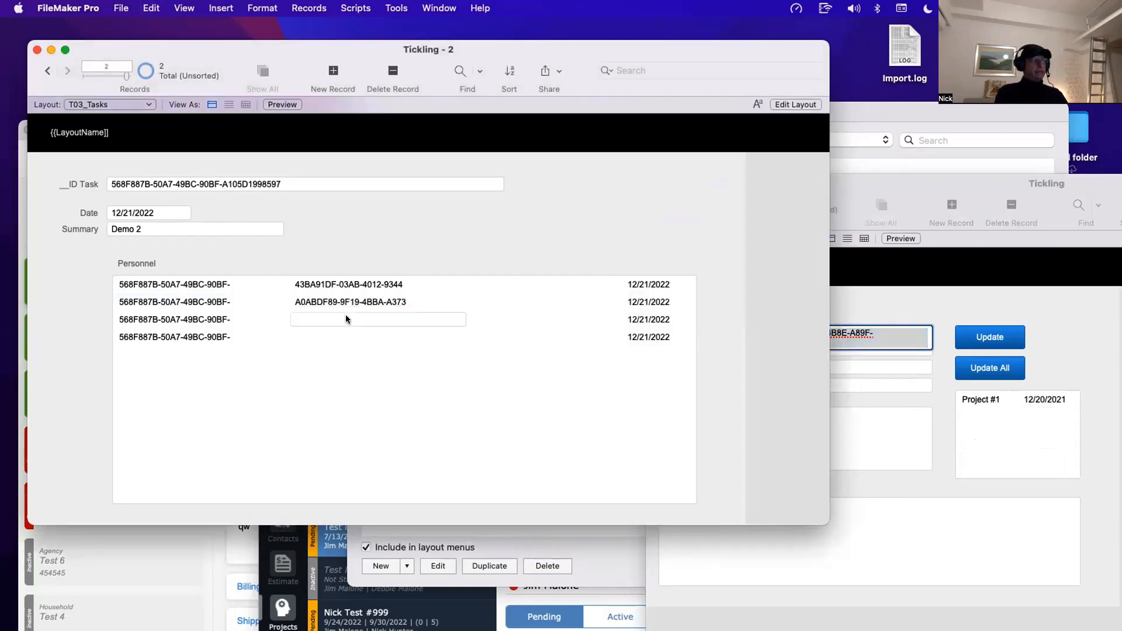
key("super+v")
left_click(408, 252)
Step: Copy the fourth contact's full __ID Contact value into the _IDf Contact field of the fourth Personnel row
left_click(859, 346)
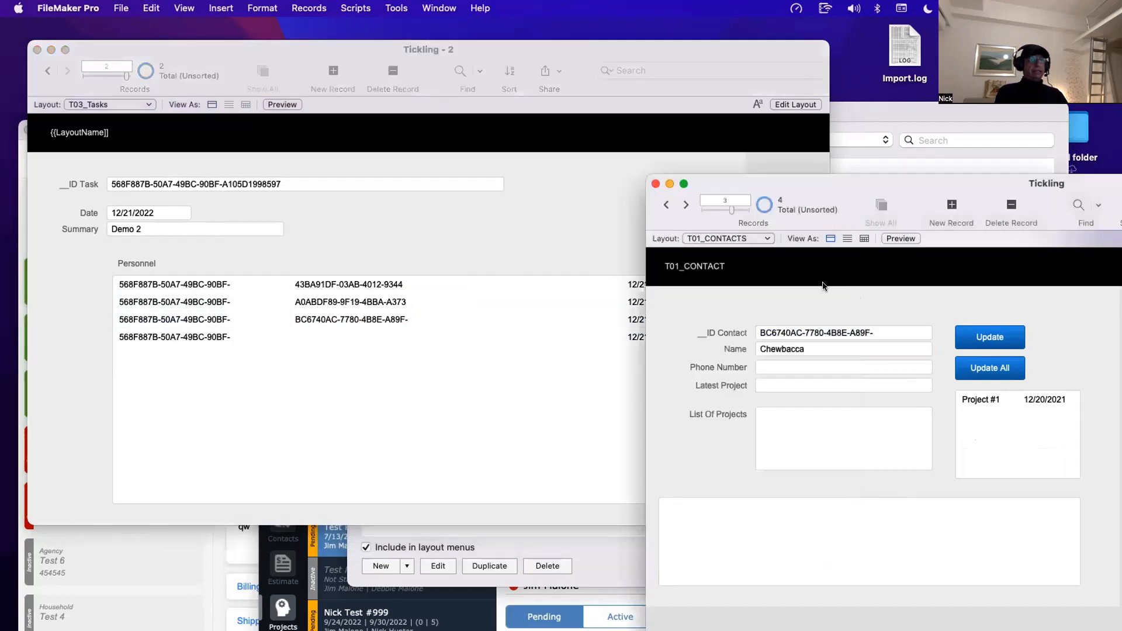
left_click(686, 204)
left_click(831, 336)
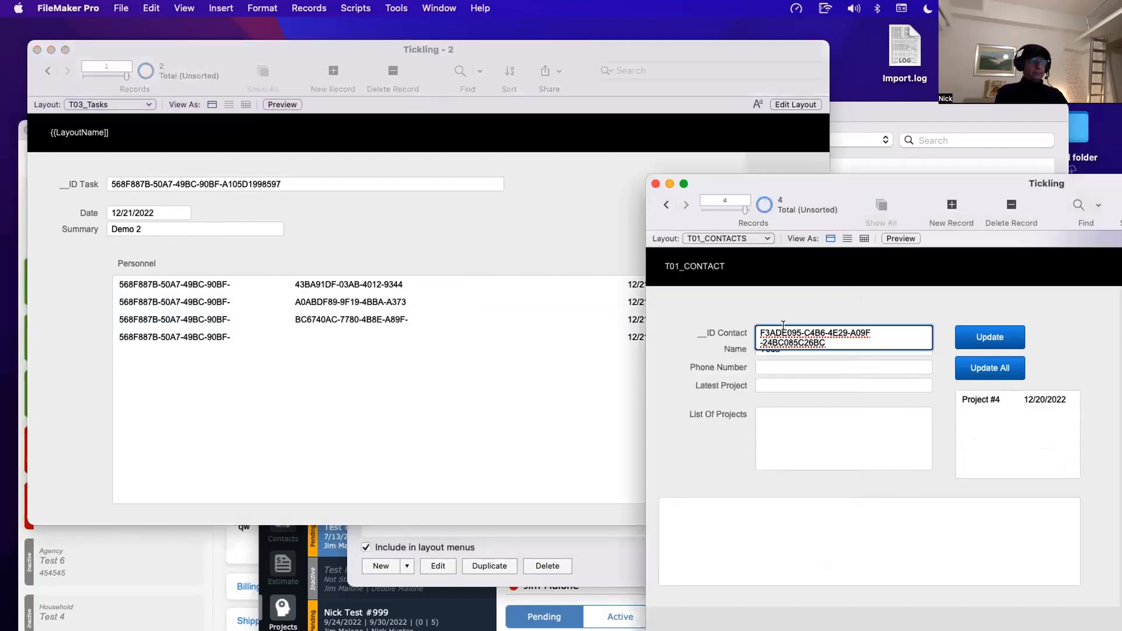
key("super+a")
key("super+c")
left_click(362, 339)
key("super+v")
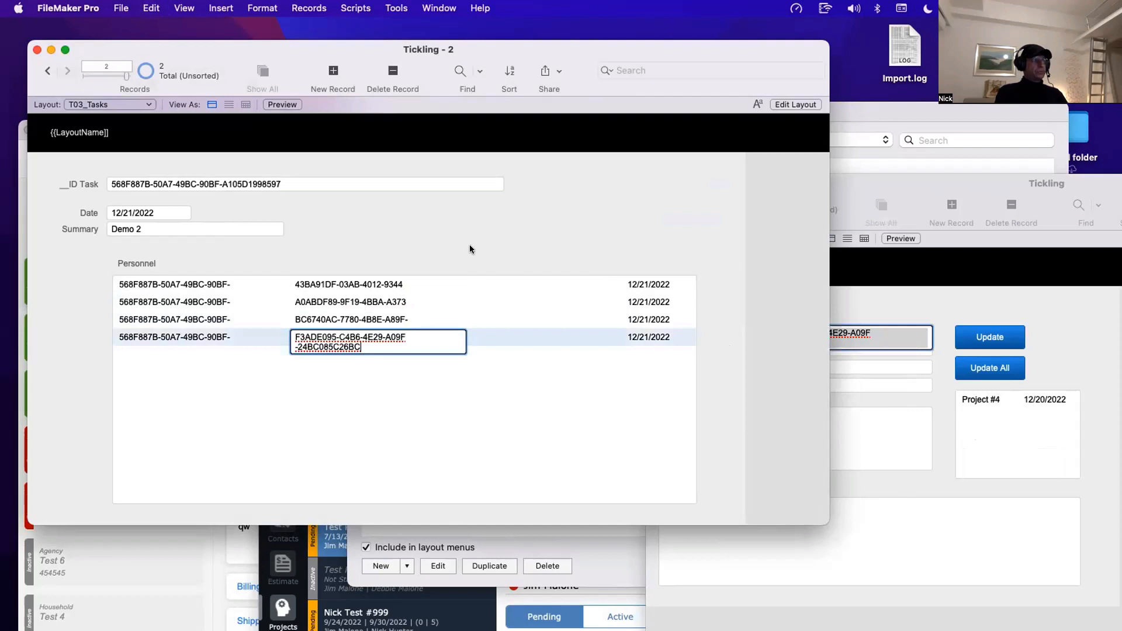
left_click(470, 248)
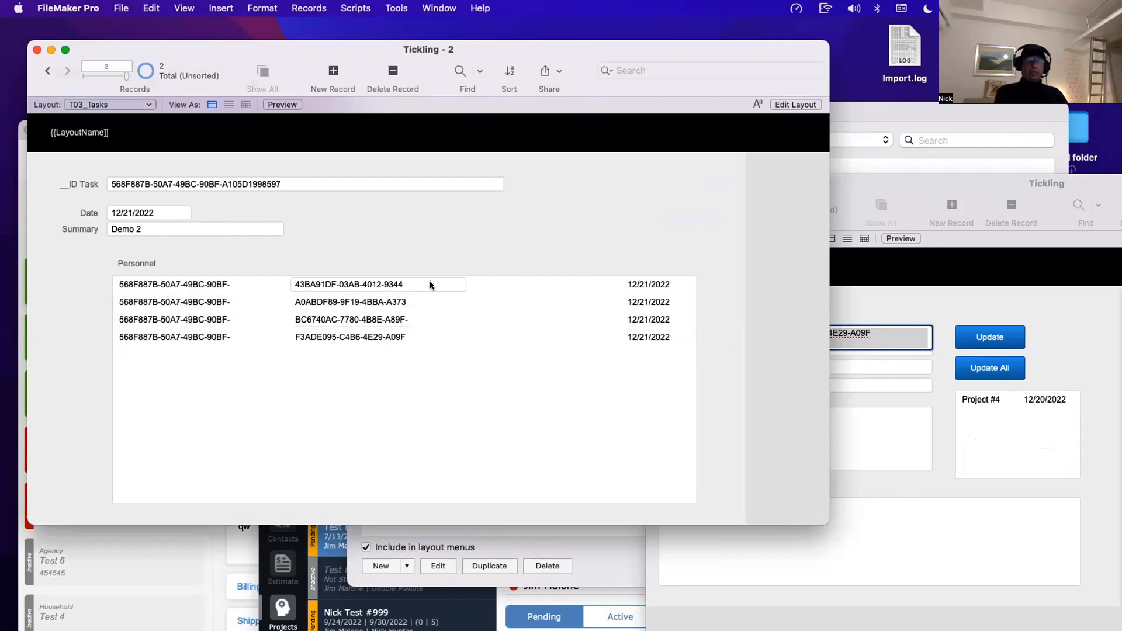
Step: Move the contacts window aside to uncover the Personnel portal and return to the tasks window
left_click(890, 450)
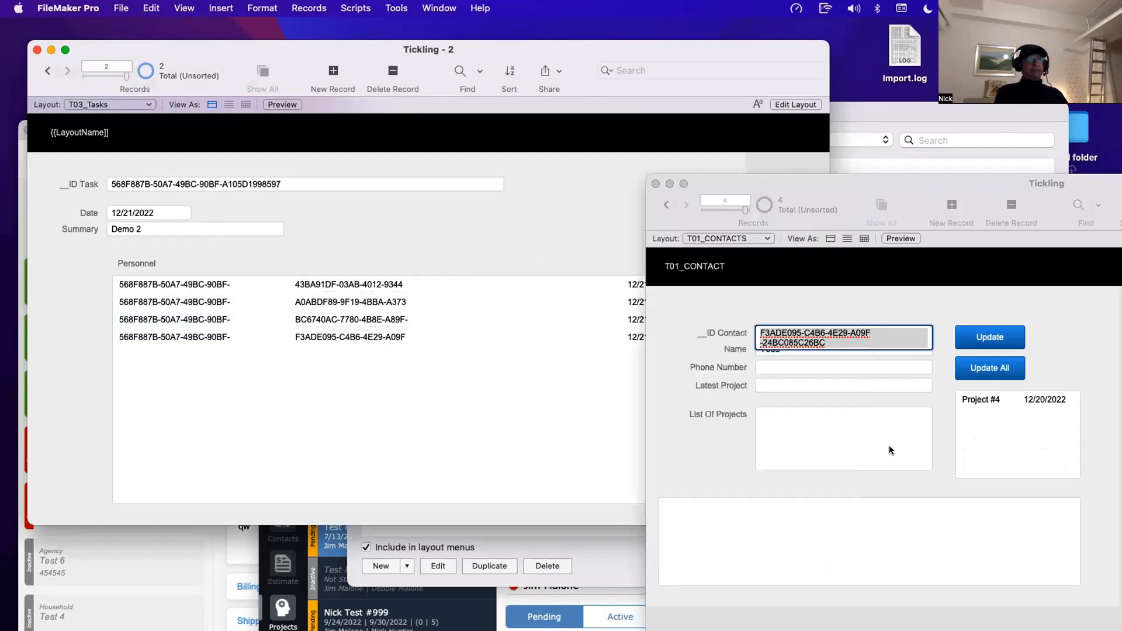
left_click(900, 387)
left_click(770, 308)
left_click_drag(743, 182, 904, 181)
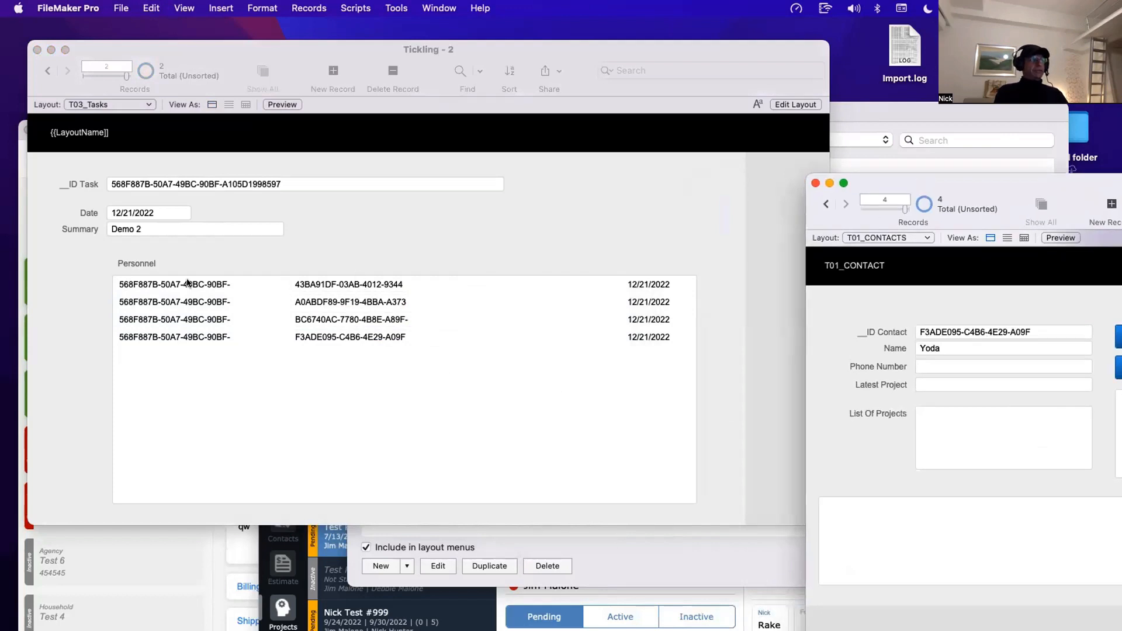
left_click(154, 273)
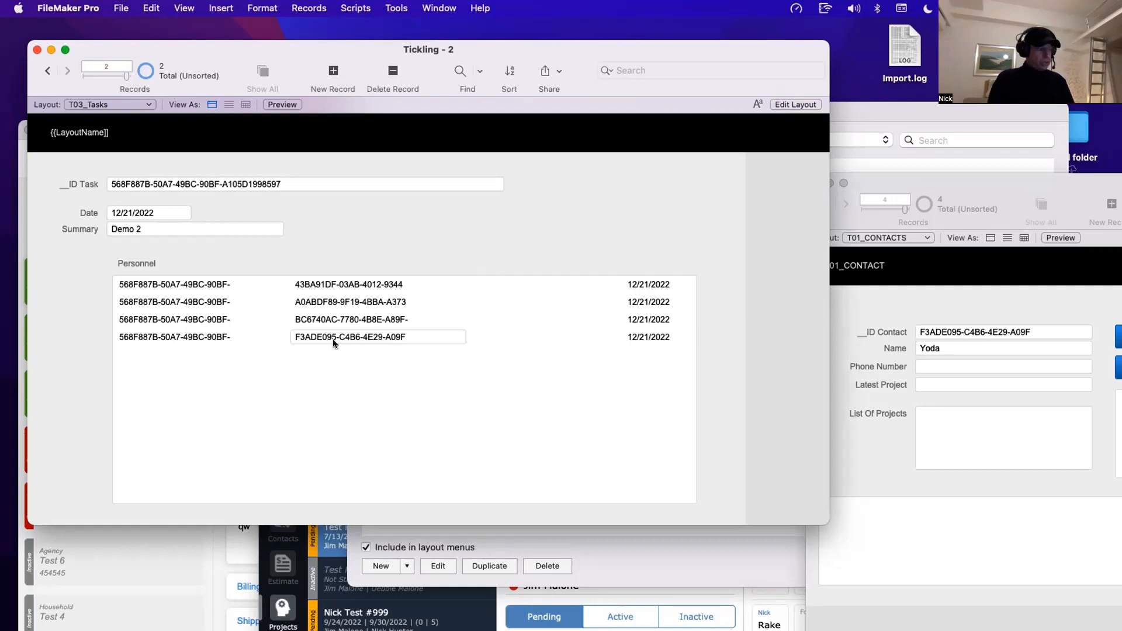
Step: Open the database's relationships graph and expand the fields of the T03a_tasks_XREF1 TASKS CONTACTS table occurrence
key("super+shift+d")
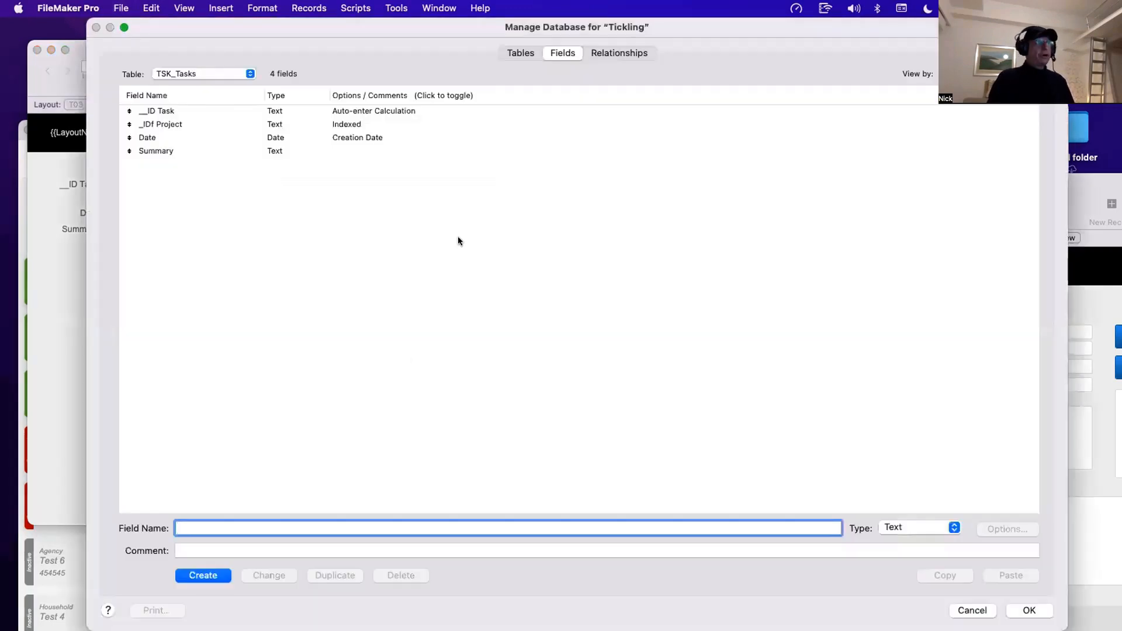
left_click(620, 53)
scroll(527, 301, "down", 4)
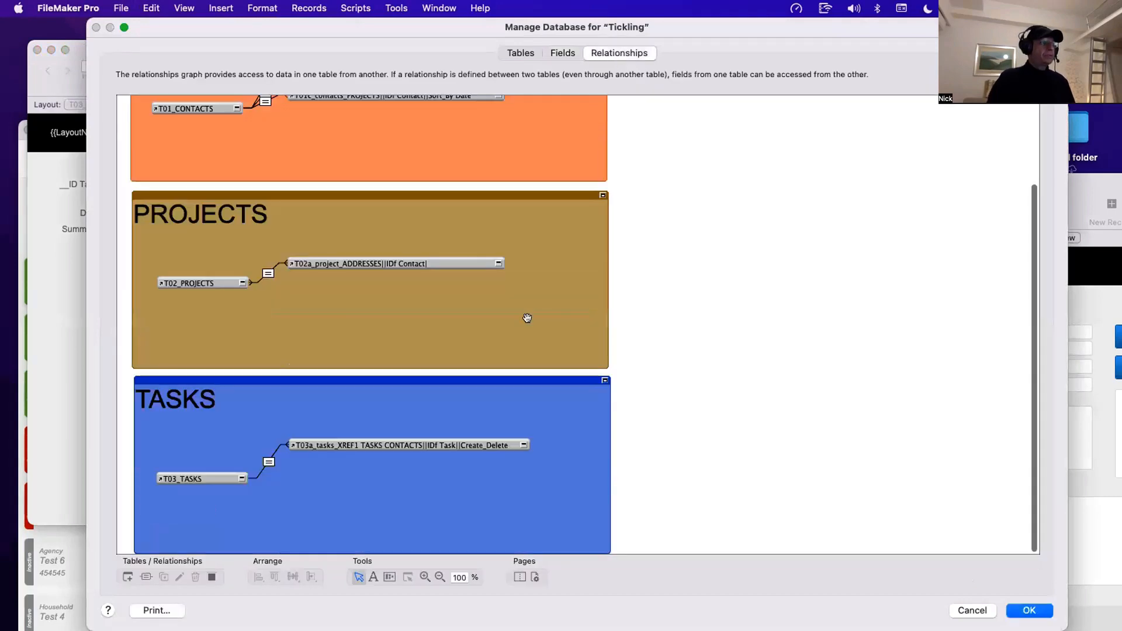
left_click(520, 448)
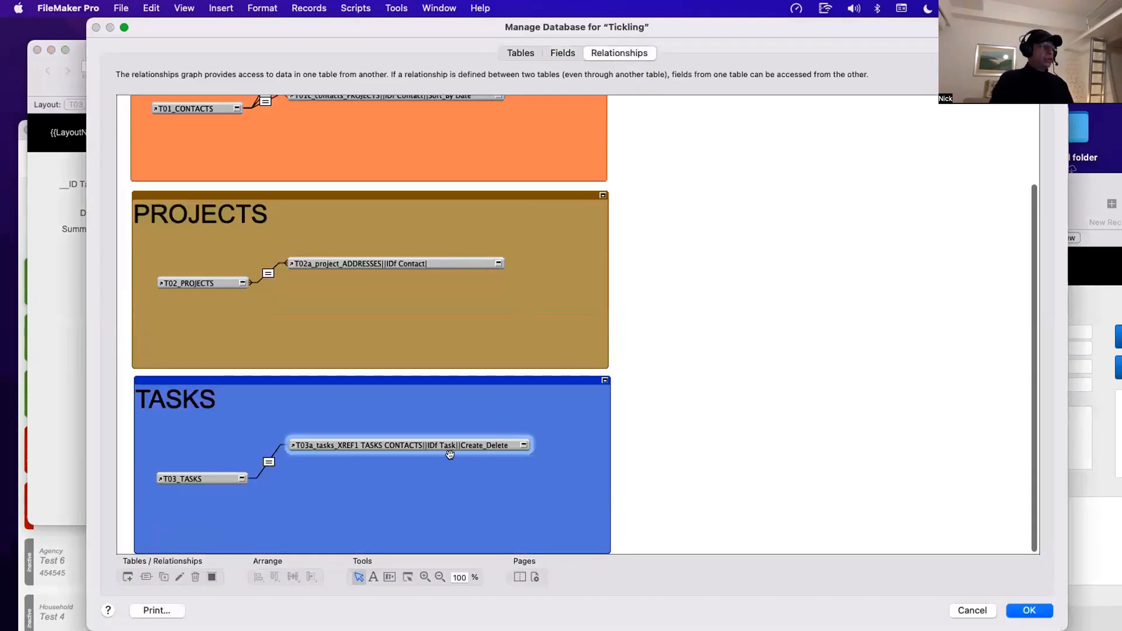
left_click(523, 445)
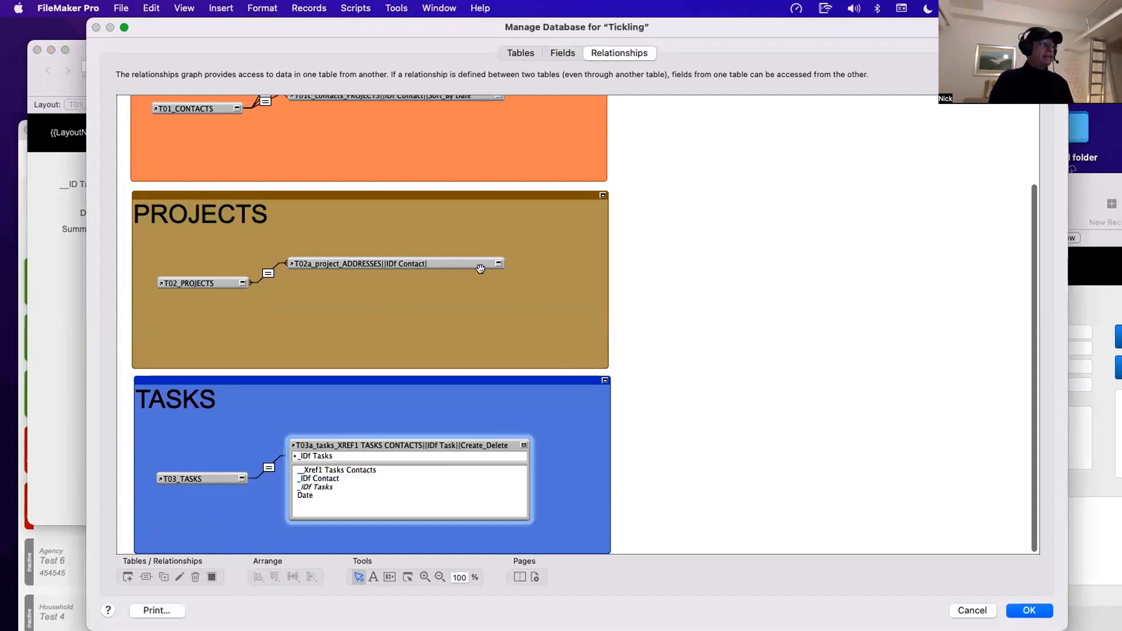
Step: Duplicate the T01_CONTACTS table occurrence, place the copy beside the T03a_tasks_XREF1 occurrence, widen it and expand its fields
scroll(570, 249, "up", 4)
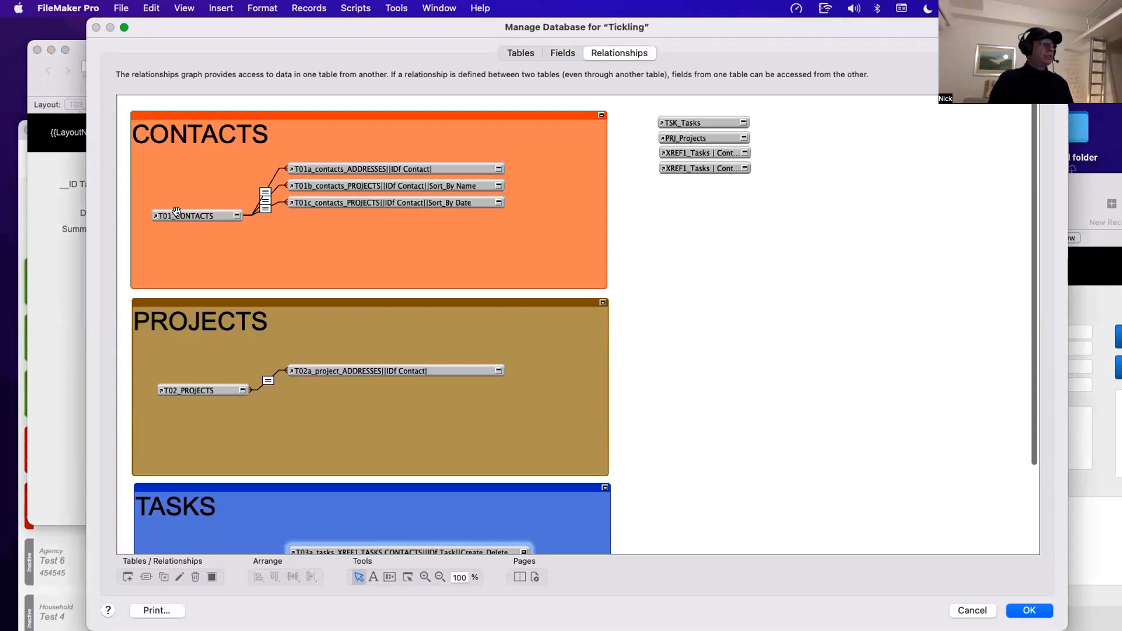
left_click_drag(175, 213, 620, 508)
scroll(632, 447, "down", 4)
left_click_drag(637, 400, 886, 451)
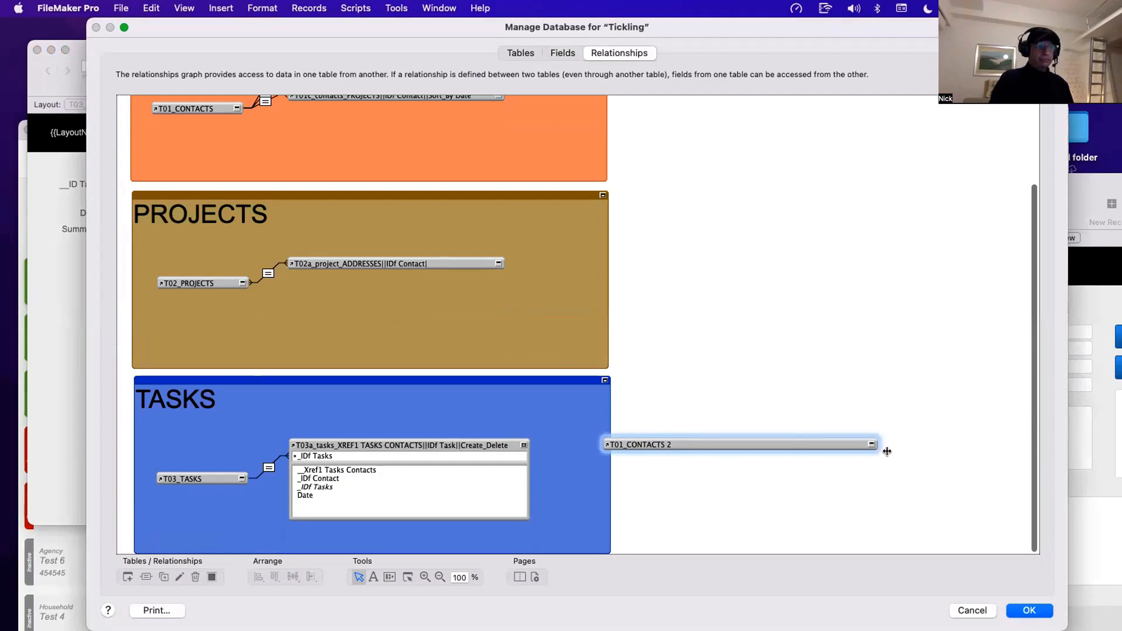
left_click(905, 446)
Step: Relate _IDf Contact in the T03a_tasks_XREF1 occurrence to __ID Contact in the duplicated contacts occurrence
left_click_drag(637, 460, 448, 480)
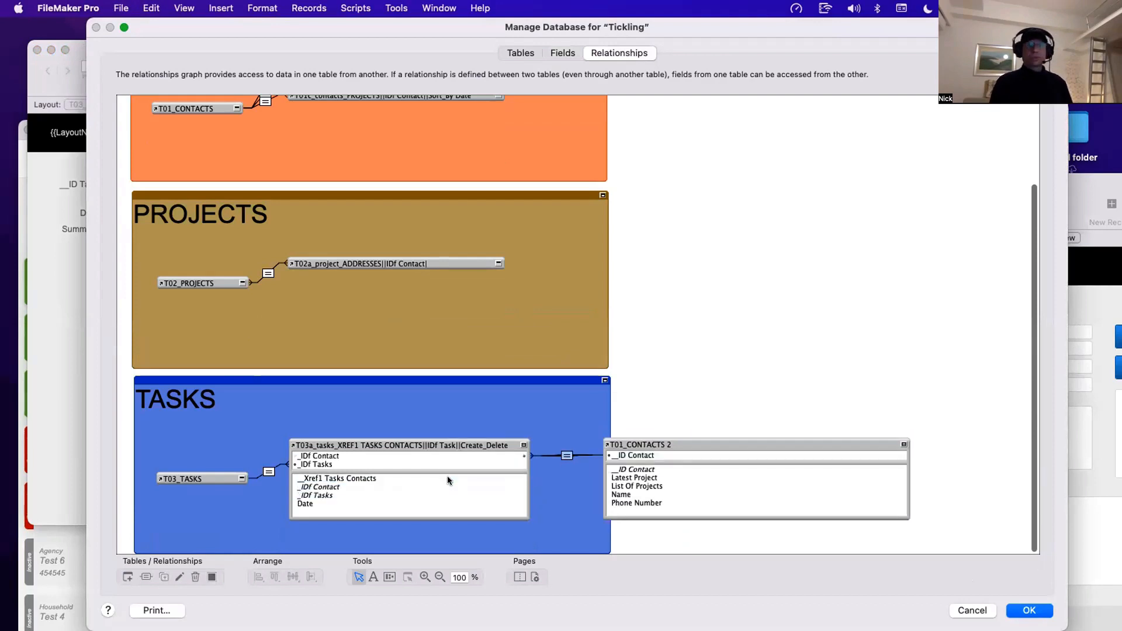
left_click(204, 478)
left_click(372, 444)
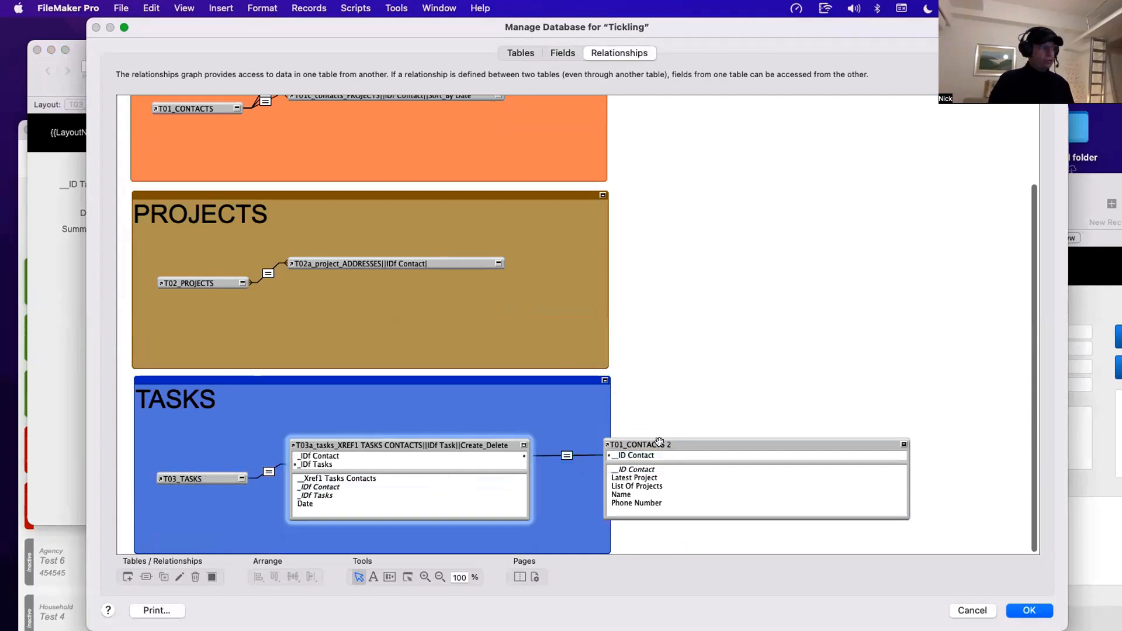
left_click(661, 442)
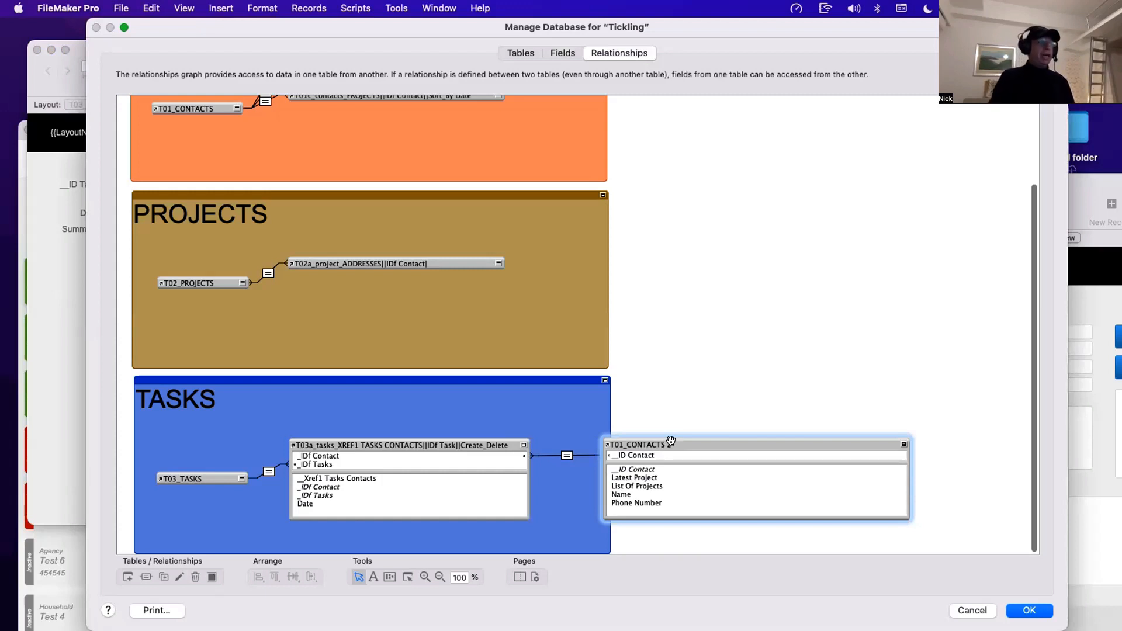
Step: Rename the duplicated contacts occurrence "don't do that T01_CONTACTS 2" and save the database changes
double_click(666, 443)
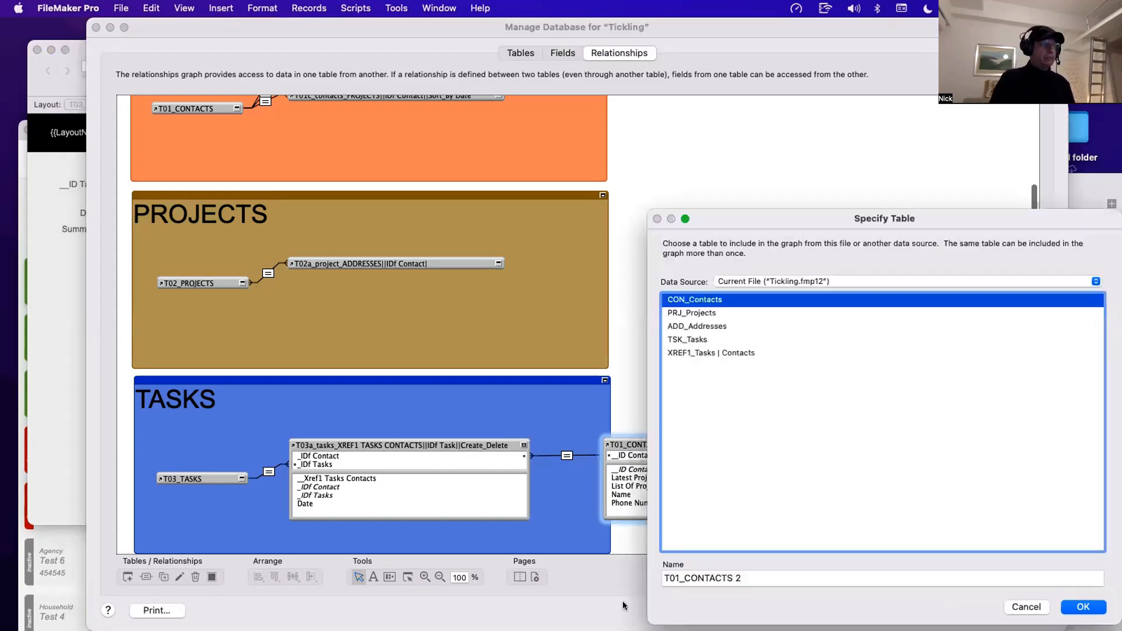
key("Left")
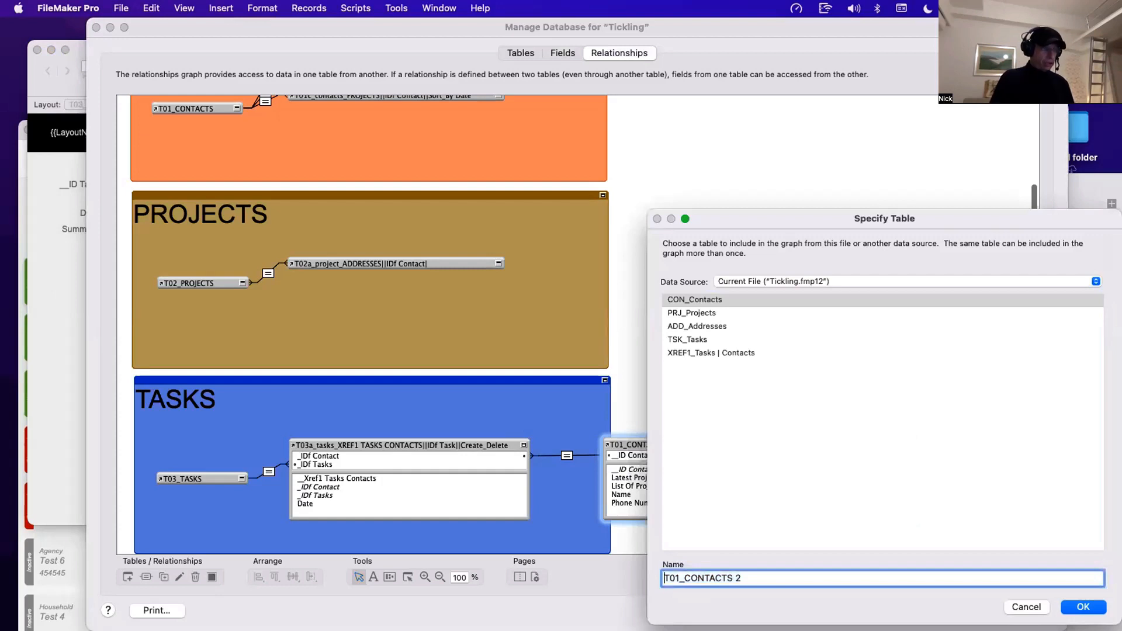
type("son't do that")
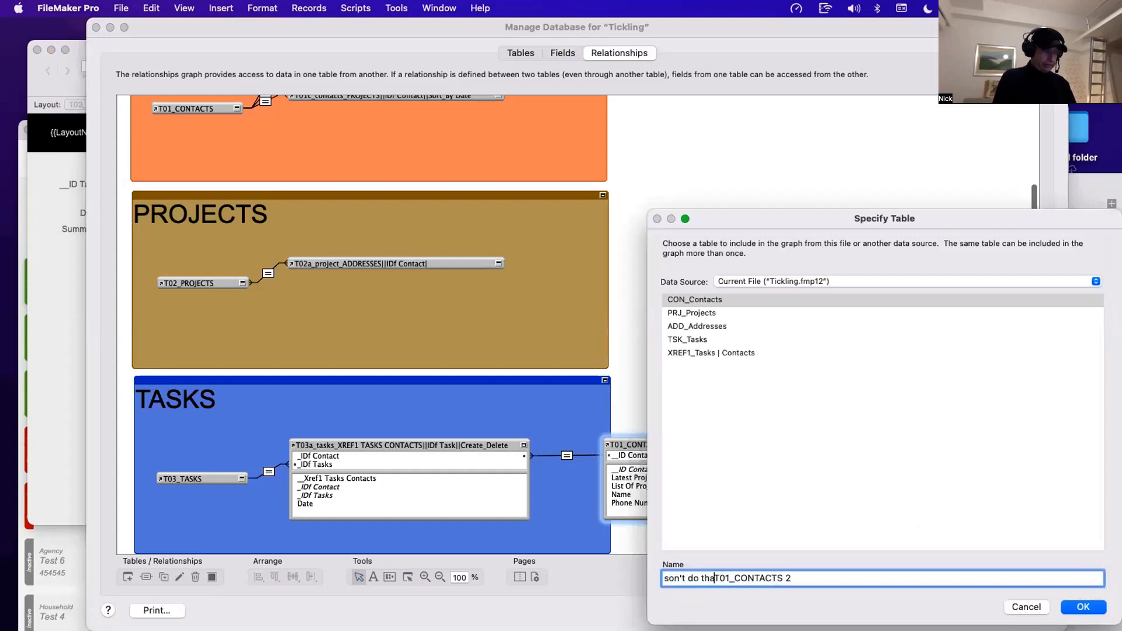
left_click_drag(663, 578, 670, 578)
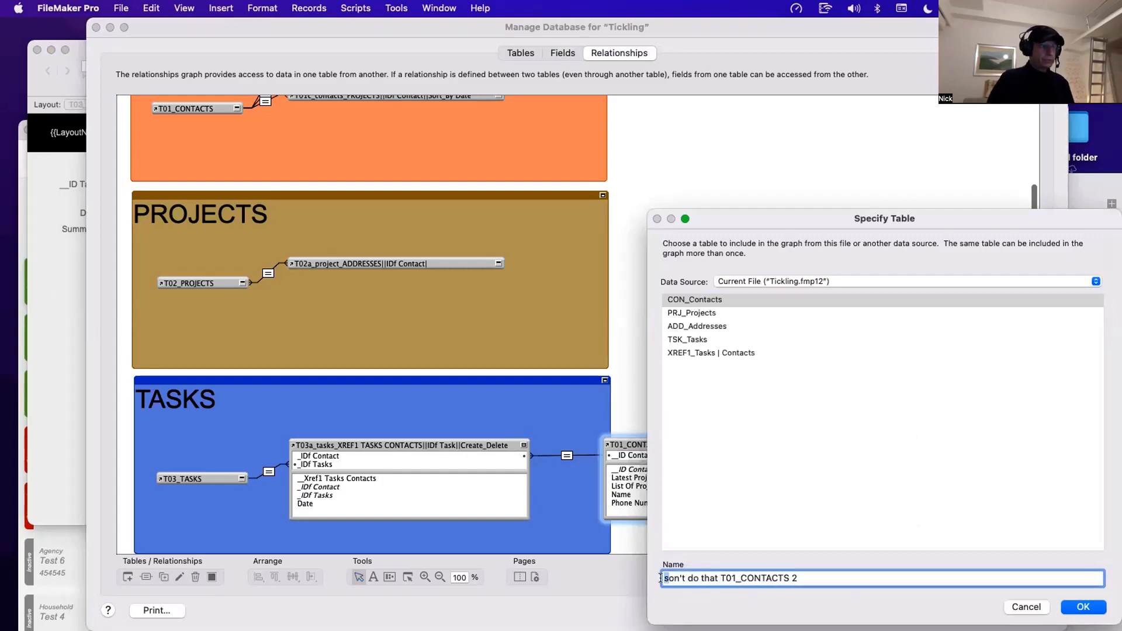
type("d")
left_click(1082, 608)
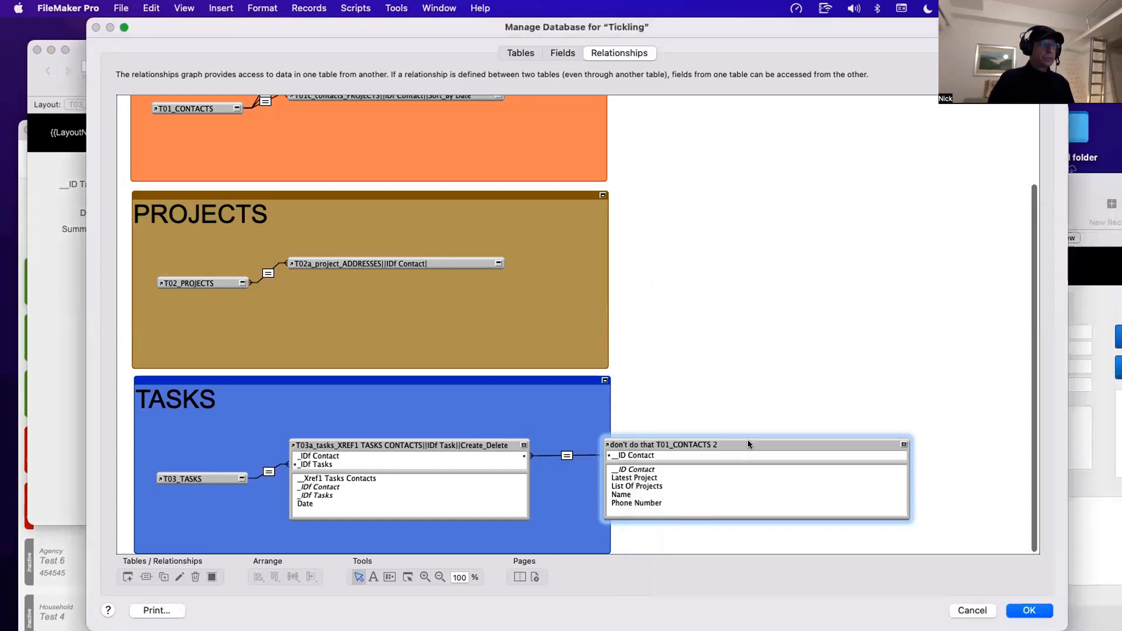
left_click(674, 441)
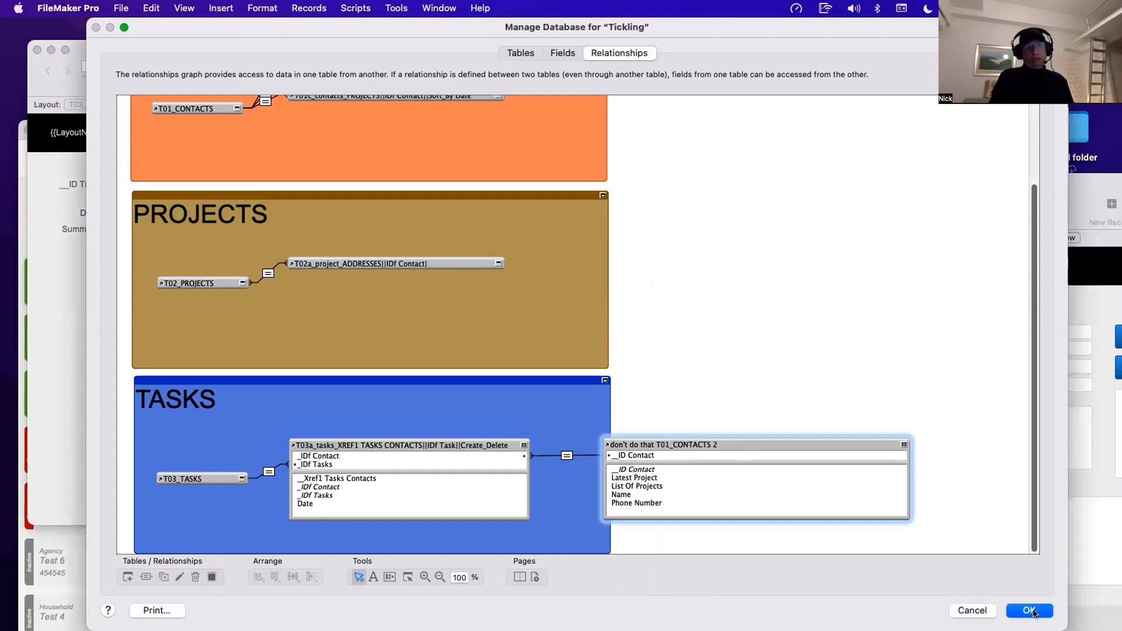
left_click(1030, 611)
Step: In the T03_Tasks layout, duplicate the portal's _IDf Contact field and assign it Name from "don't do that T01_CONTACTS 2"
key("super+l")
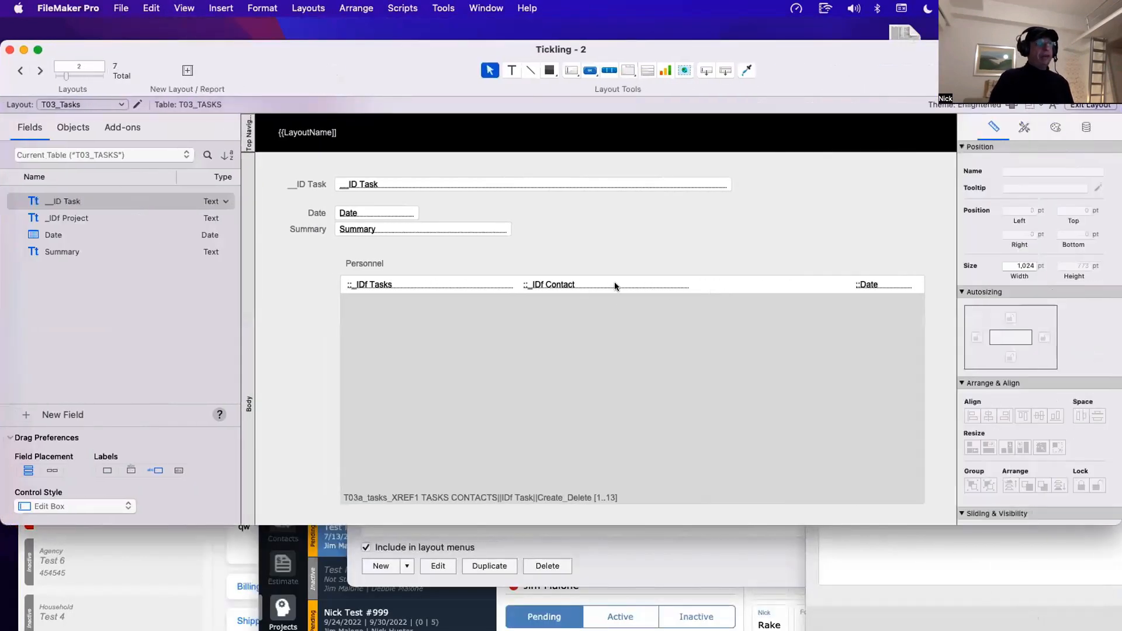
left_click_drag(615, 285, 647, 282)
left_click(762, 206)
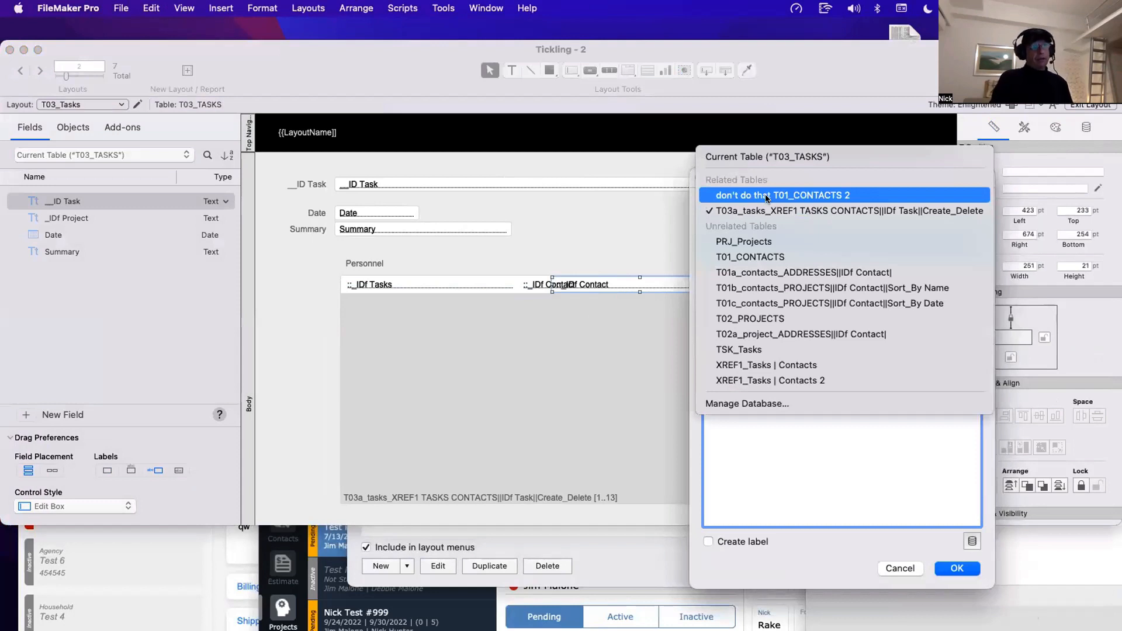
left_click(767, 197)
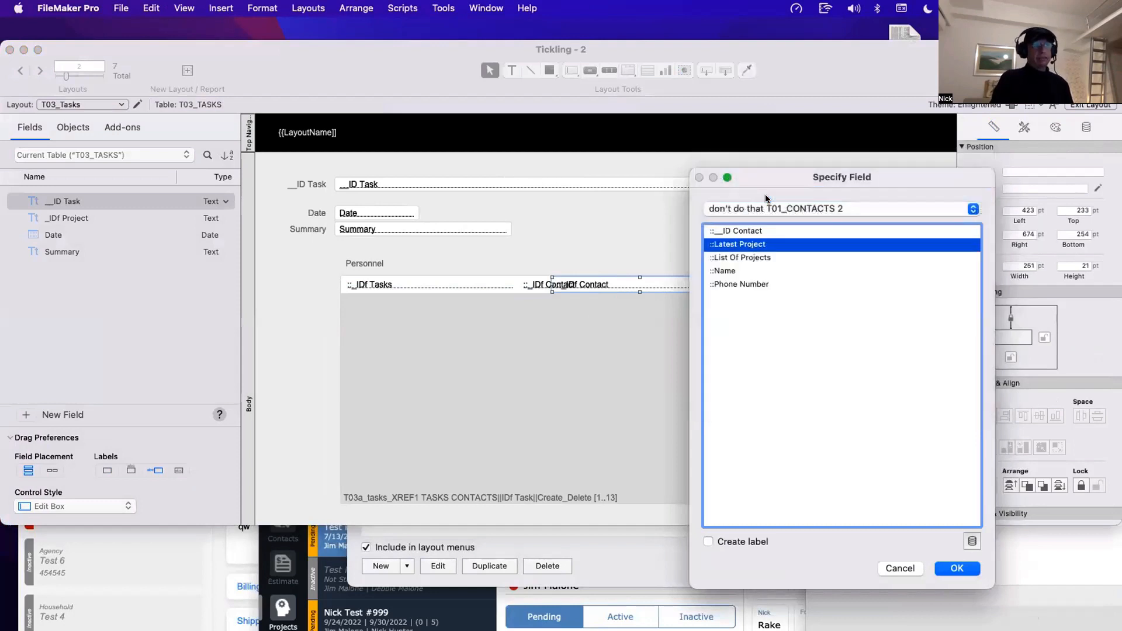
double_click(751, 271)
Step: Fit the Name field between _IDf Contact and Date in the portal, about 201 pt wide, and return to browsing records
left_click_drag(551, 282, 575, 283)
left_click_drag(603, 283, 728, 283)
left_click_drag(849, 285, 831, 285)
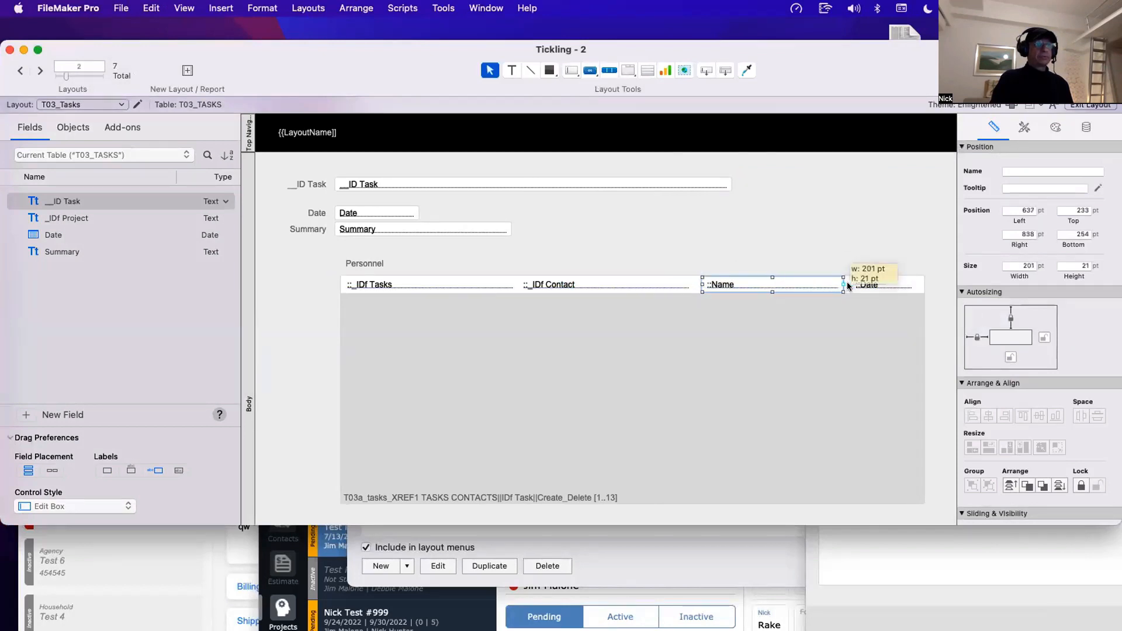
left_click(788, 261)
key("super+b")
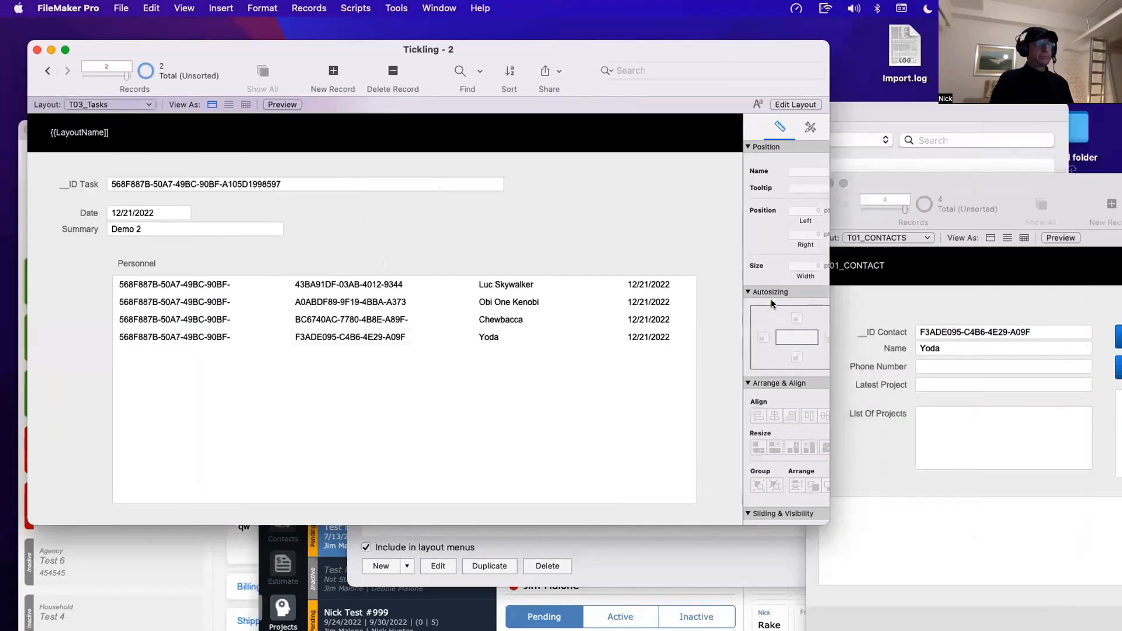
Step: Shift the T03a_tasks_XREF1 and "don't do that T01_CONTACTS 2" occurrences slightly to the right in the relationships graph and save the database changes
key("super+shift+d")
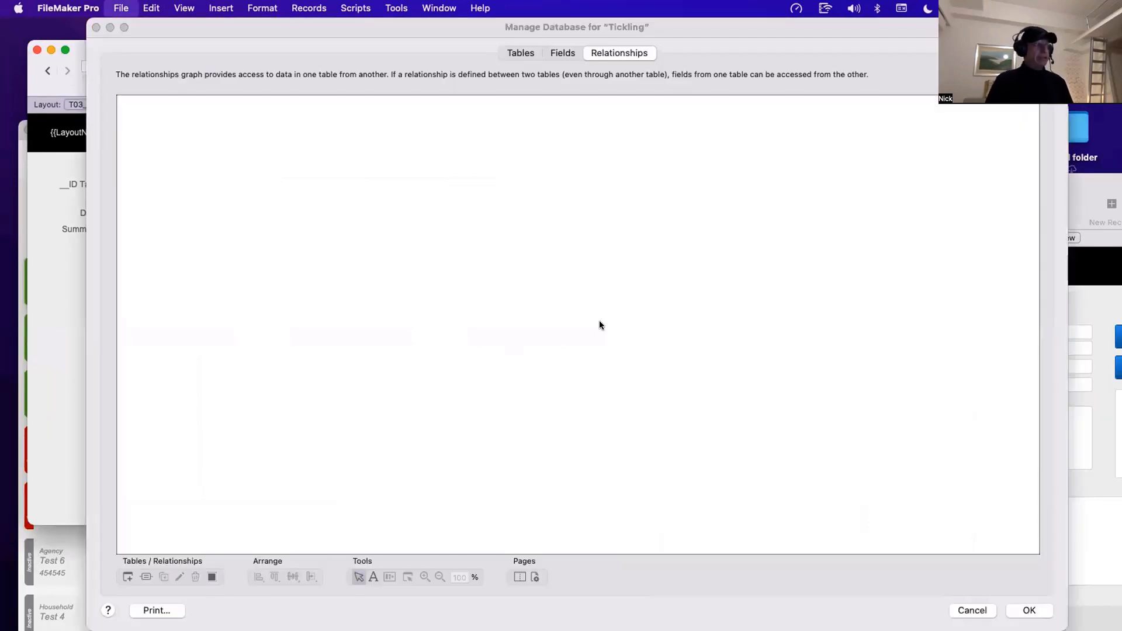
scroll(304, 374, "down", 4)
left_click(219, 475)
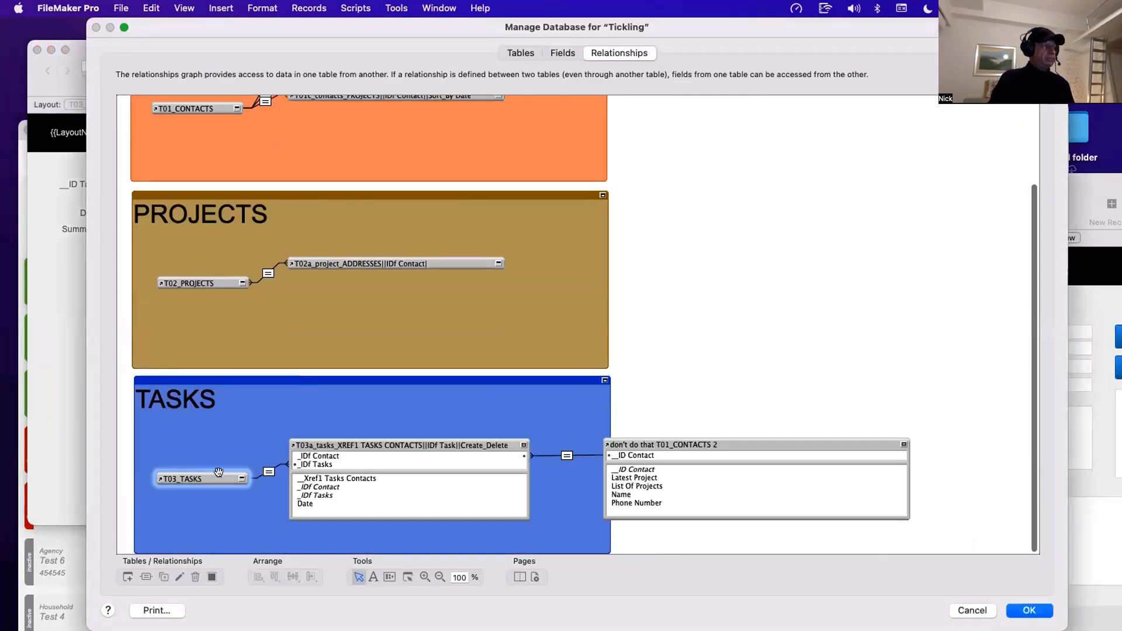
left_click(352, 443)
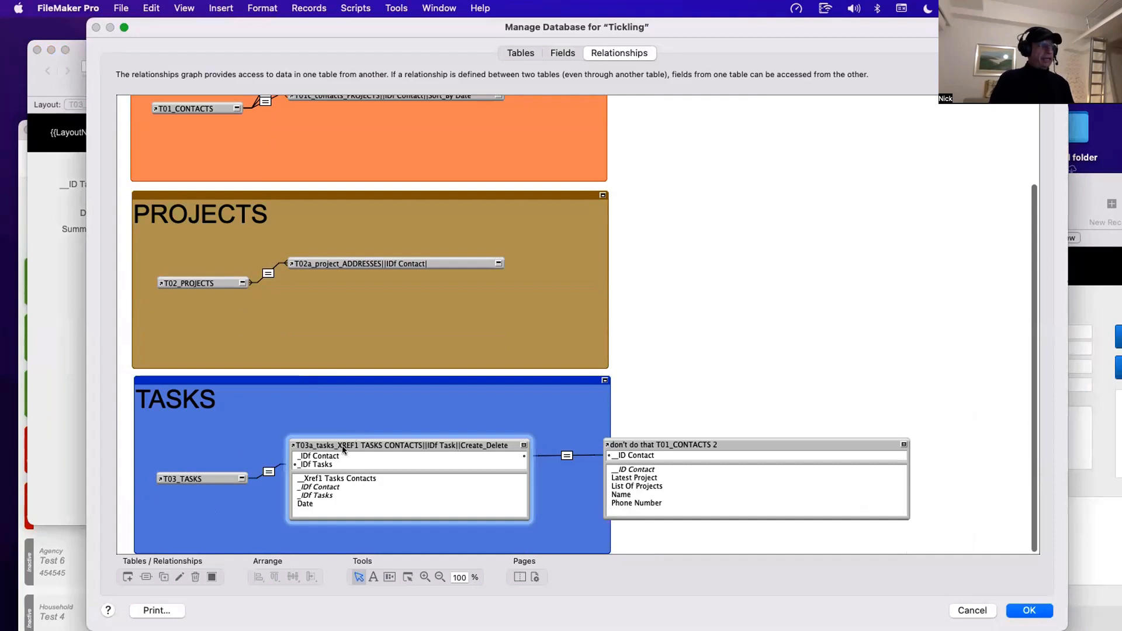
left_click_drag(343, 452, 352, 457)
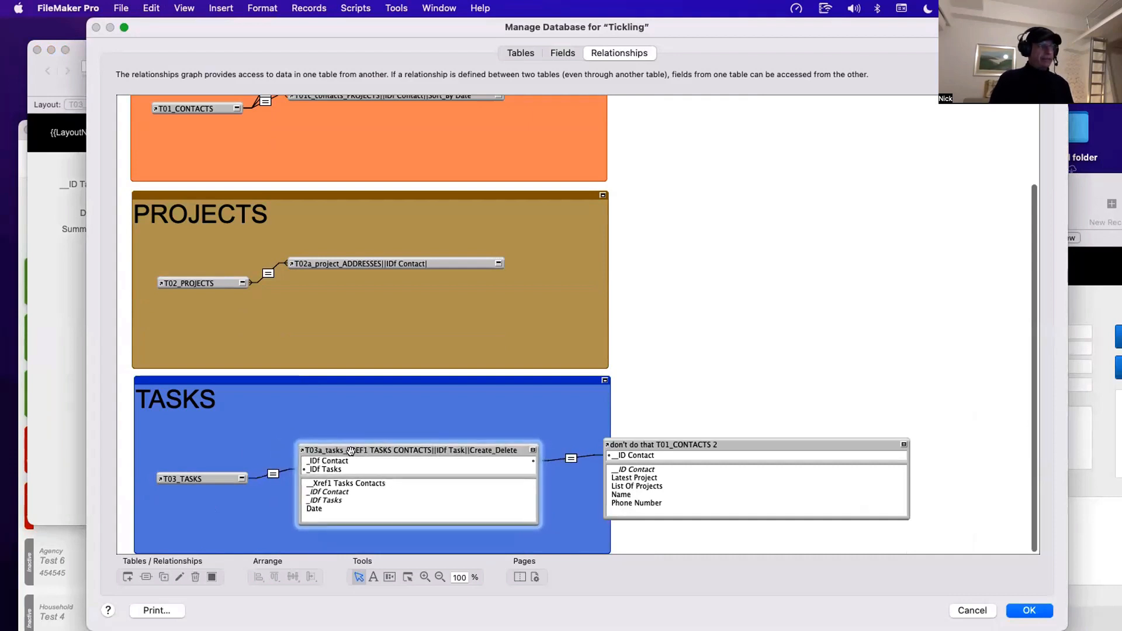
left_click_drag(655, 439, 674, 438)
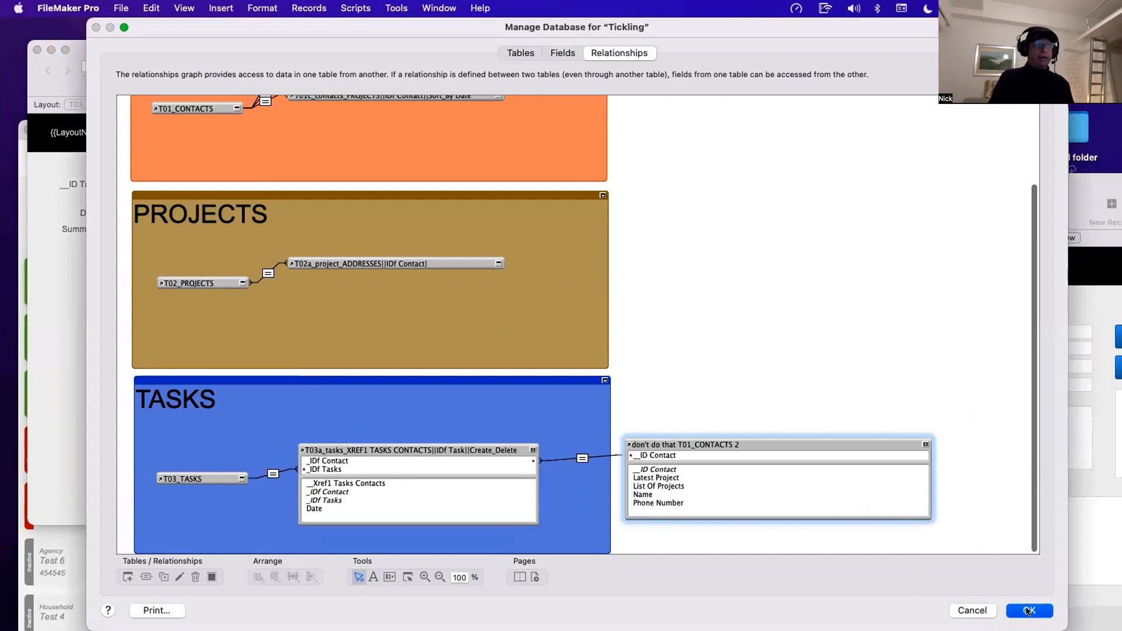
left_click(1029, 611)
Step: Remove the "don't do that T01_CONTACTS 2" occurrence from the relationships graph and collapse the T03a_tasks_XREF1 occurrence to its title
key("super+shift+d")
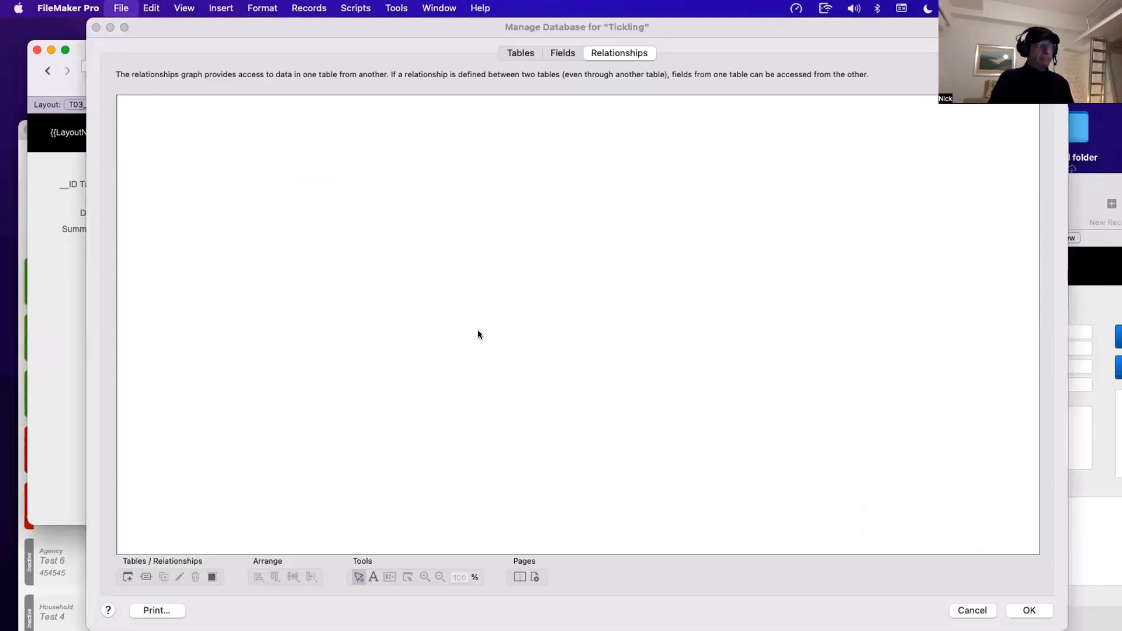
scroll(453, 424, "down", 5)
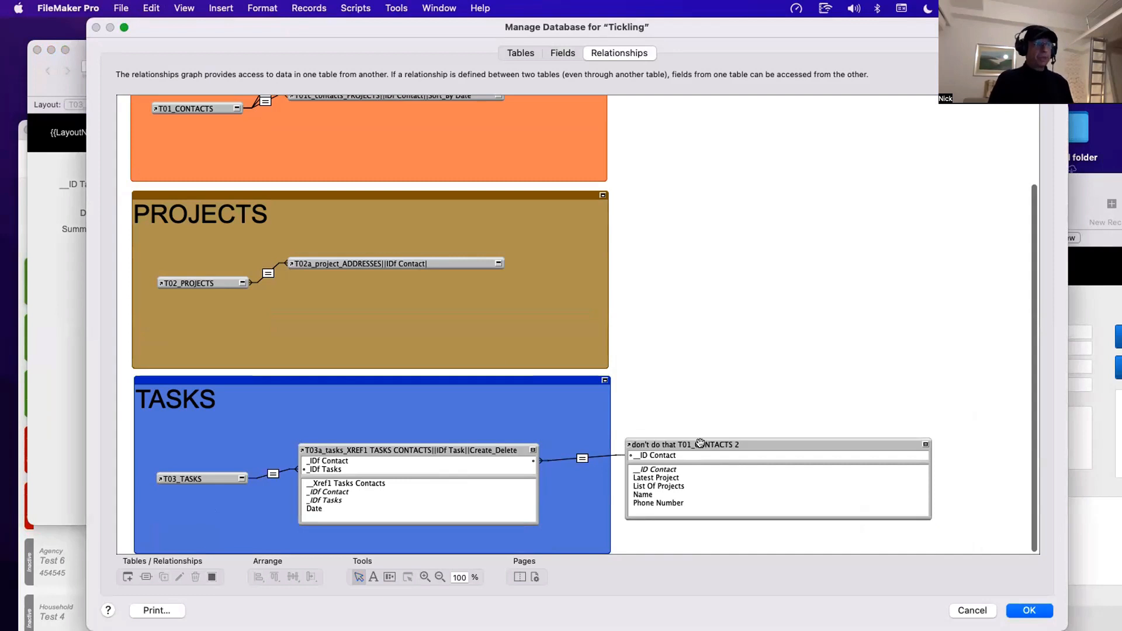
left_click(701, 440)
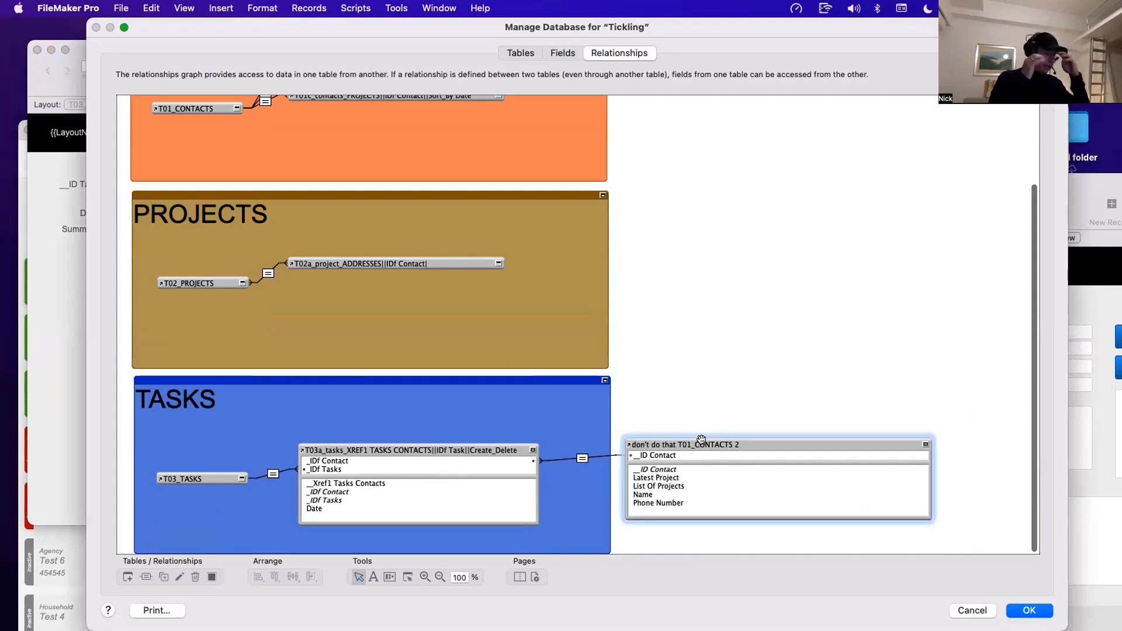
key("Delete")
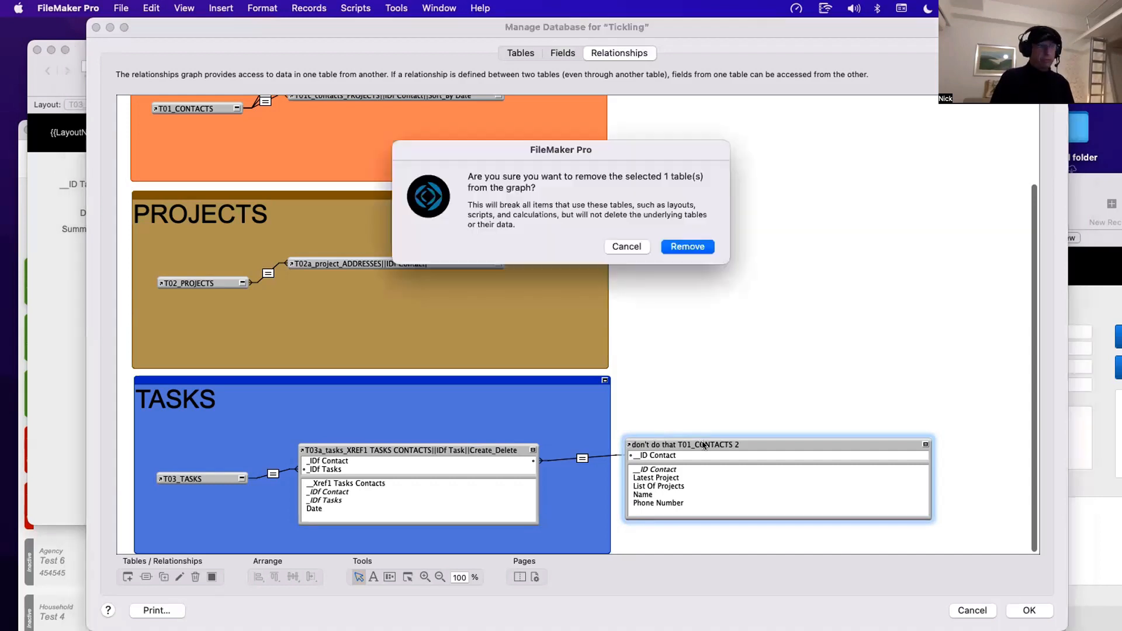
left_click(689, 245)
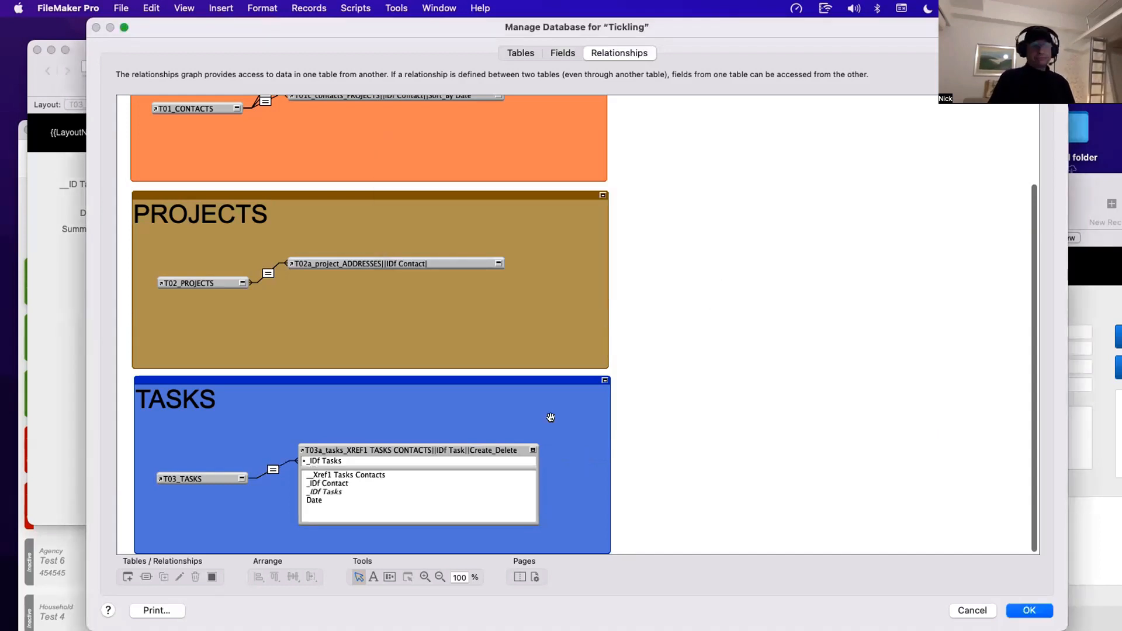
left_click(532, 449)
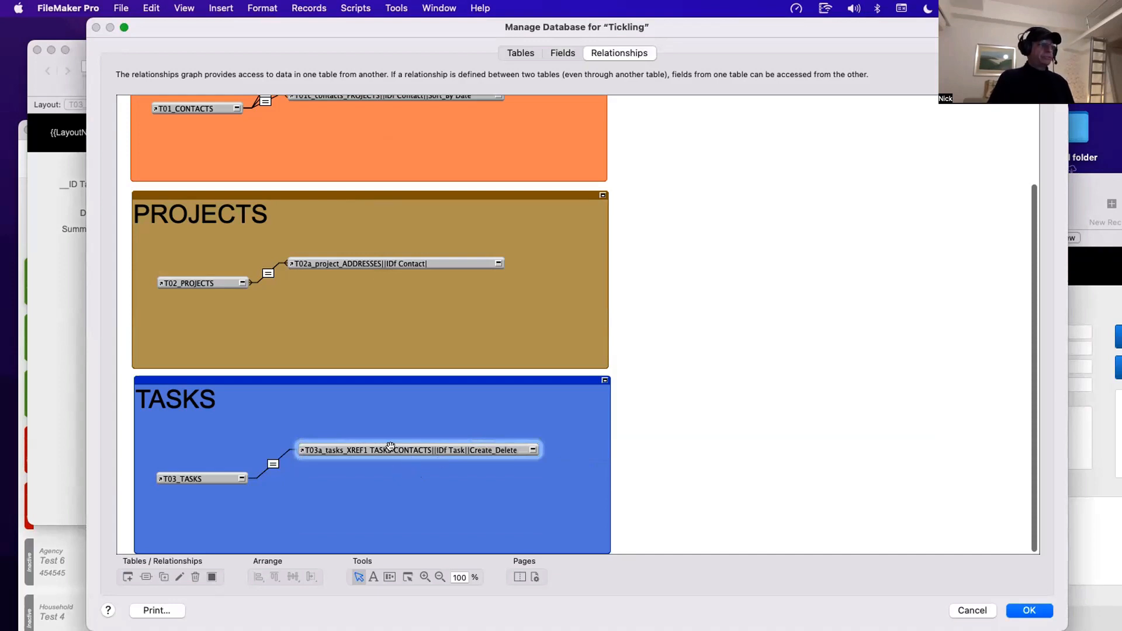
Step: Duplicate the blue TASKS note and place the copy beside the loose table occurrences, level with the CONTACTS note
scroll(548, 324, "up", 4)
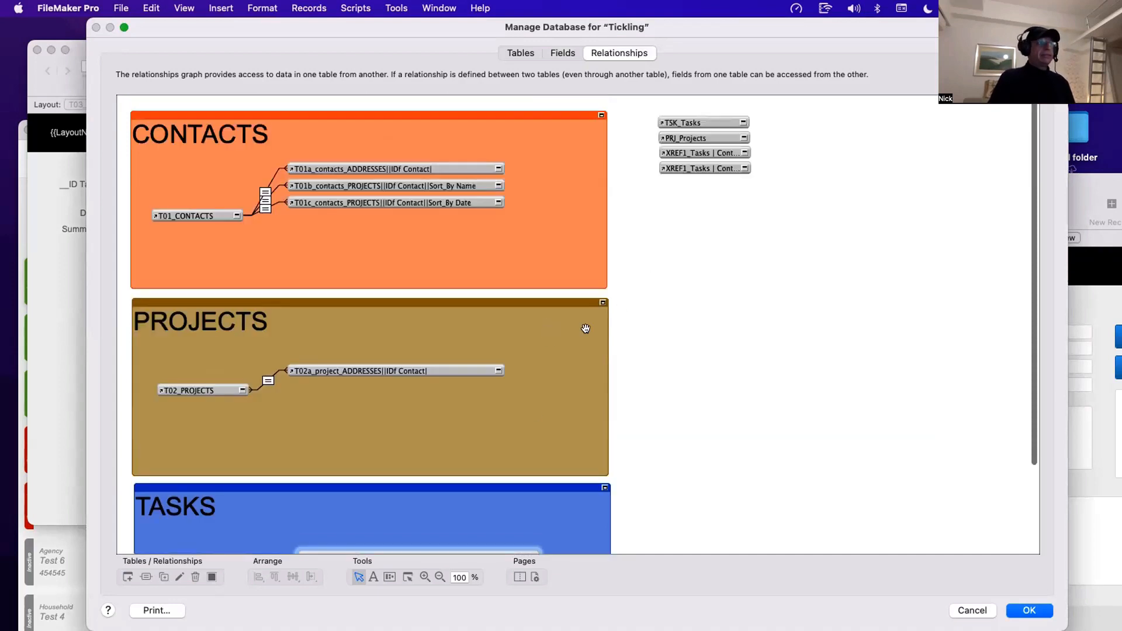
scroll(290, 386, "down", 4)
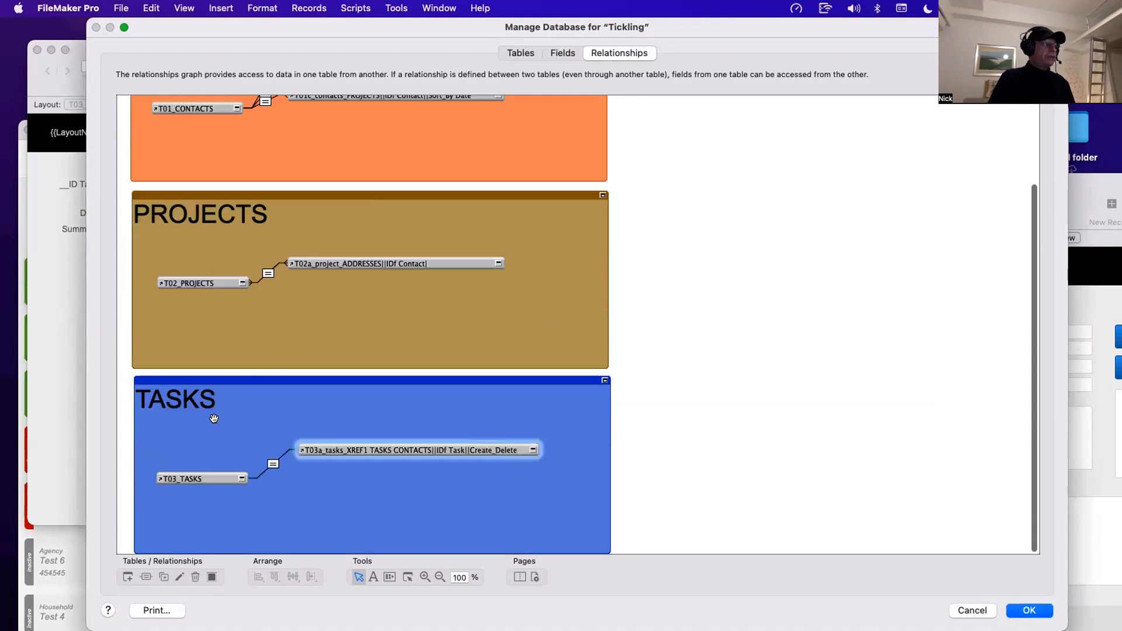
left_click_drag(219, 394, 782, 150)
scroll(707, 321, "up", 4)
scroll(708, 321, "right", 2)
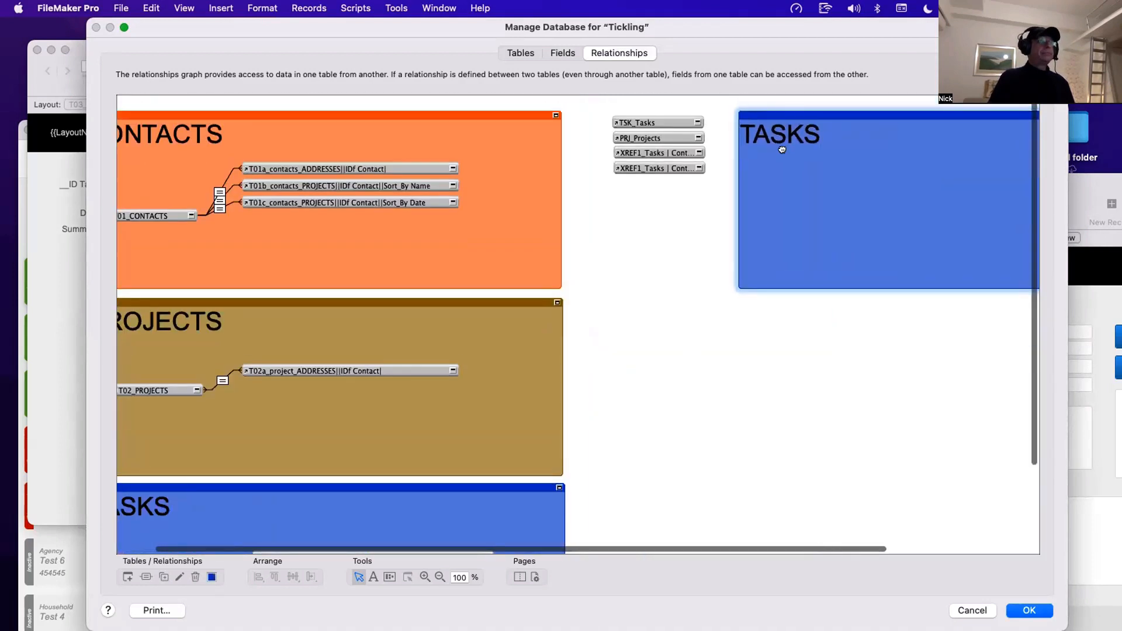
Step: Change the duplicated note's text to XREF1 TASKS CONTACTS
double_click(793, 134)
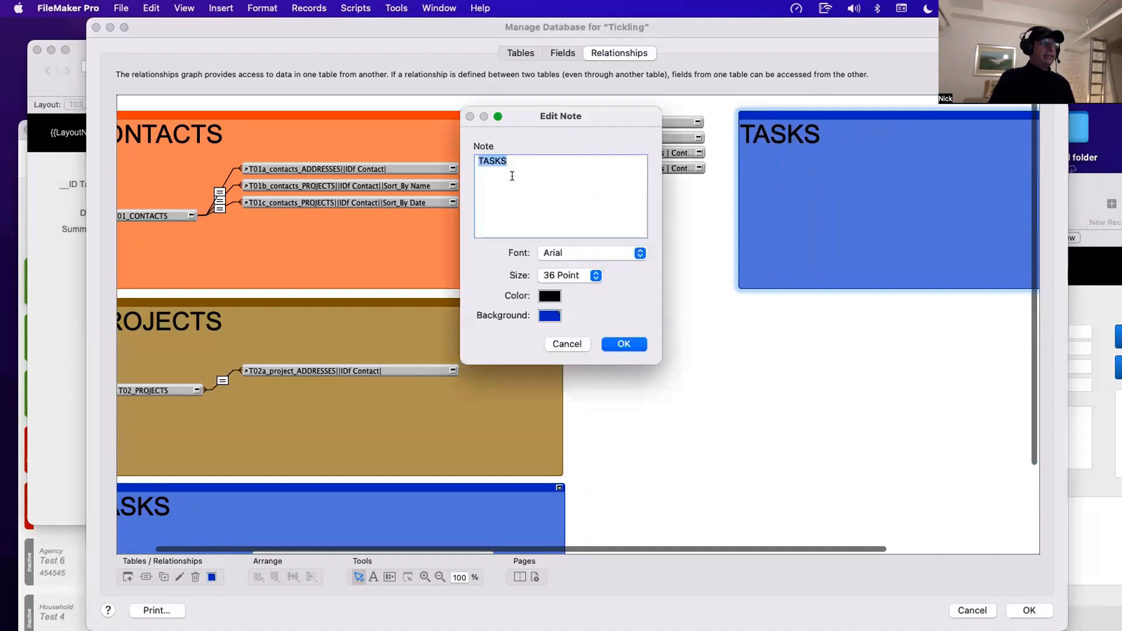
type("XREF1")
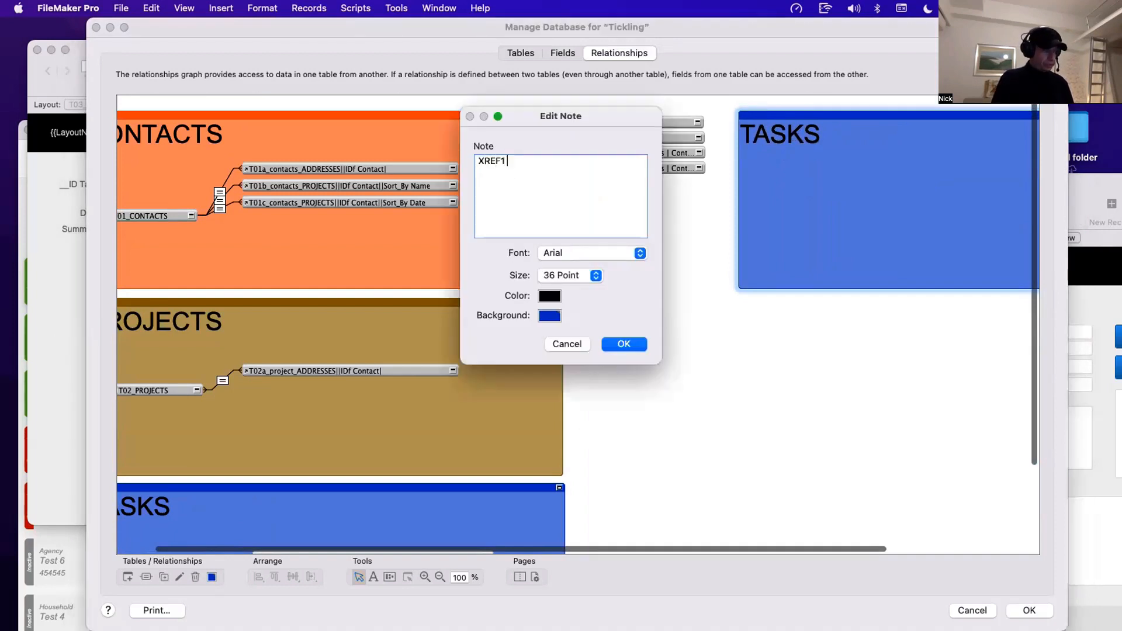
type(" TASKS ")
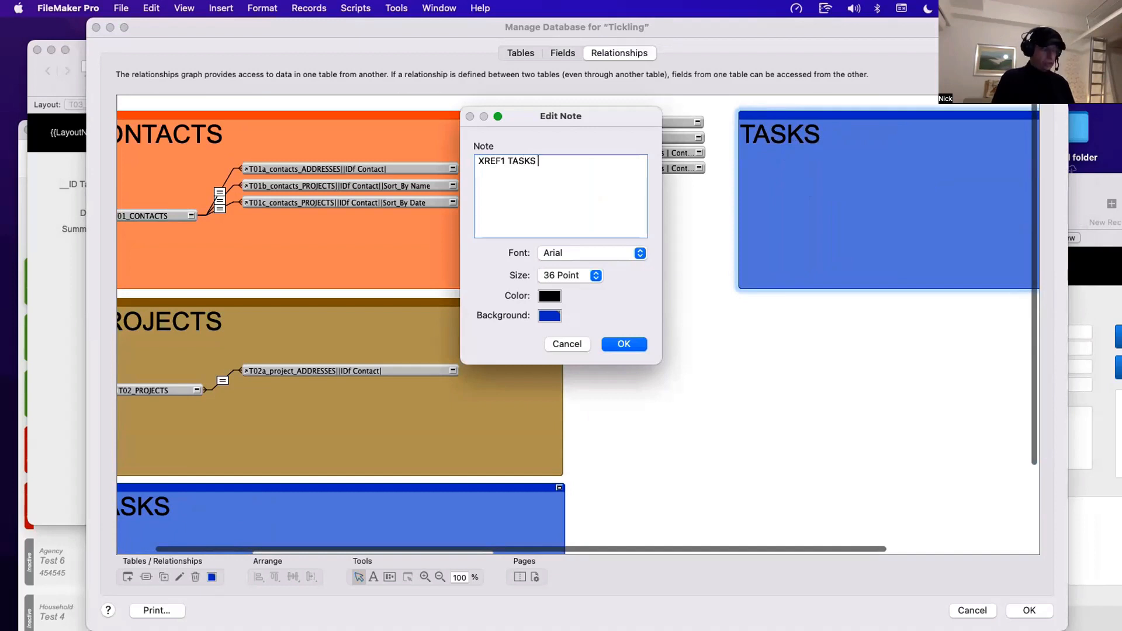
type("CONTACTS")
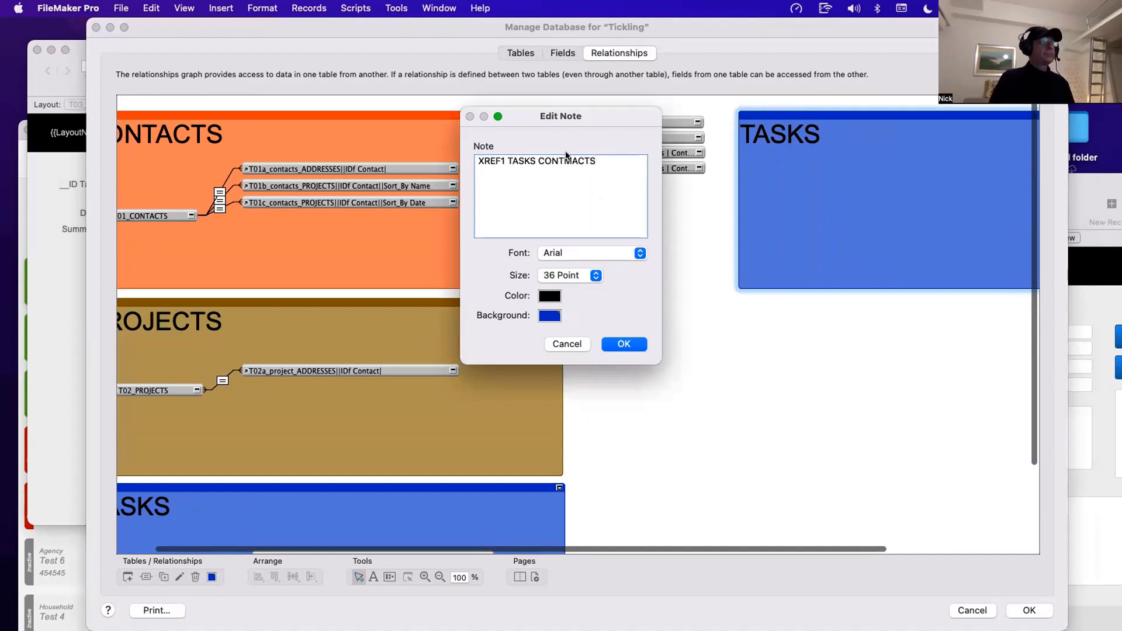
double_click(566, 161)
type("CONTACTS")
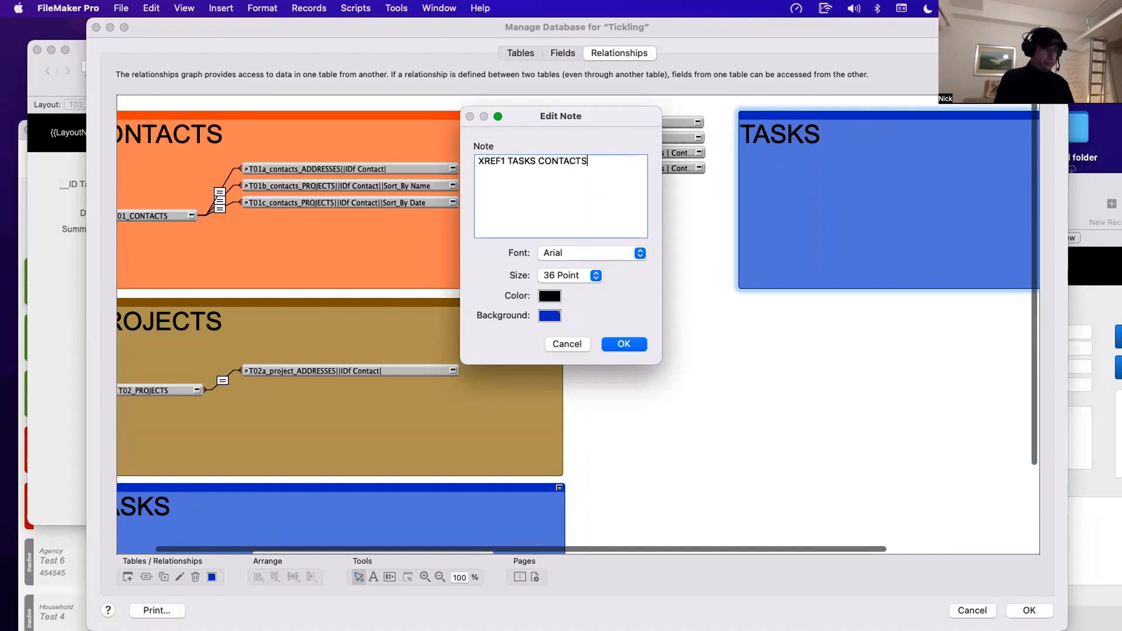
Step: Give the XREF1 TASKS CONTACTS note a pinkish-red background and apply the note changes
left_click(550, 315)
left_click(555, 378)
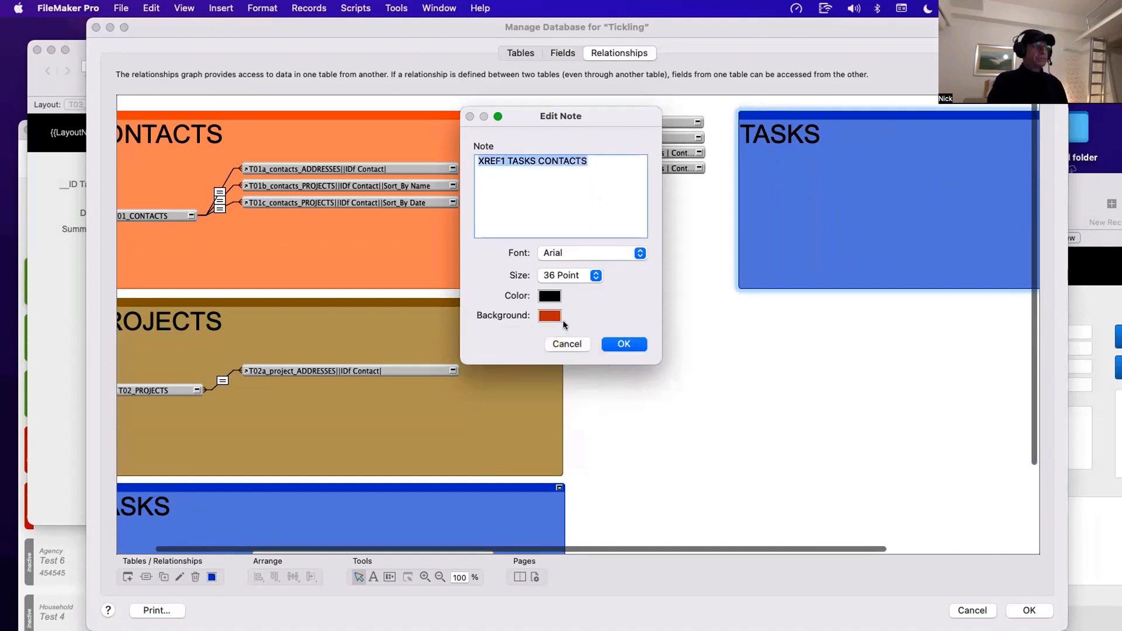
left_click(555, 318)
left_click(596, 386)
left_click(624, 343)
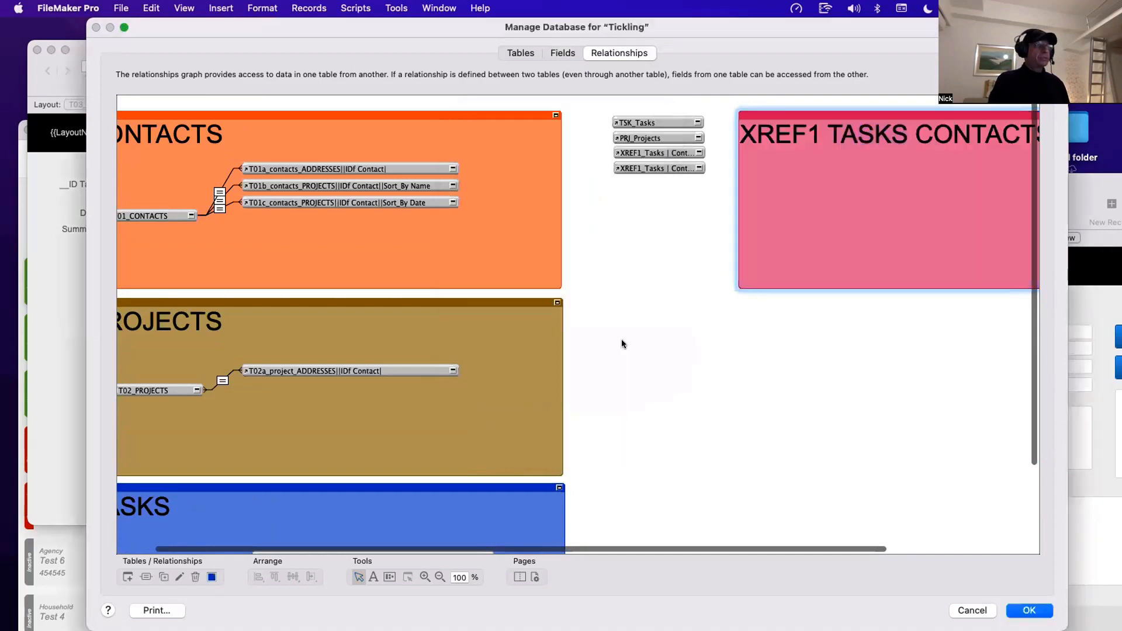
scroll(732, 277, "right", 5)
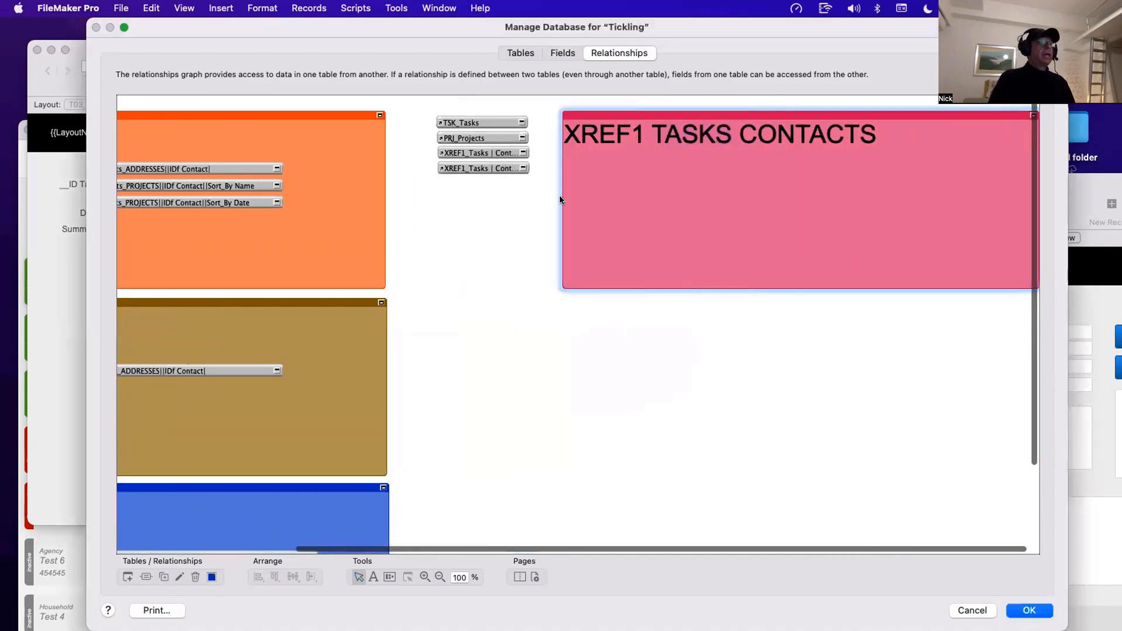
Step: Duplicate an XREF1_Tasks | Contacts table occurrence into the pink XREF1 TASKS CONTACTS group and name it T100_XREF1 TASKS CONTACTS
left_click_drag(472, 153, 622, 204)
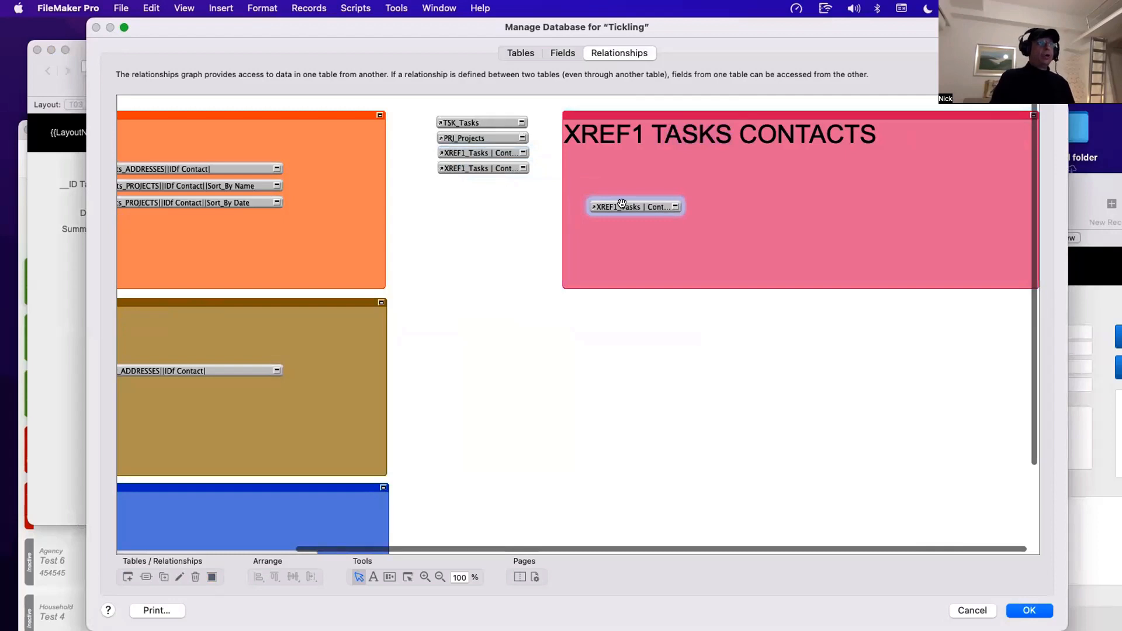
double_click(622, 205)
double_click(676, 578)
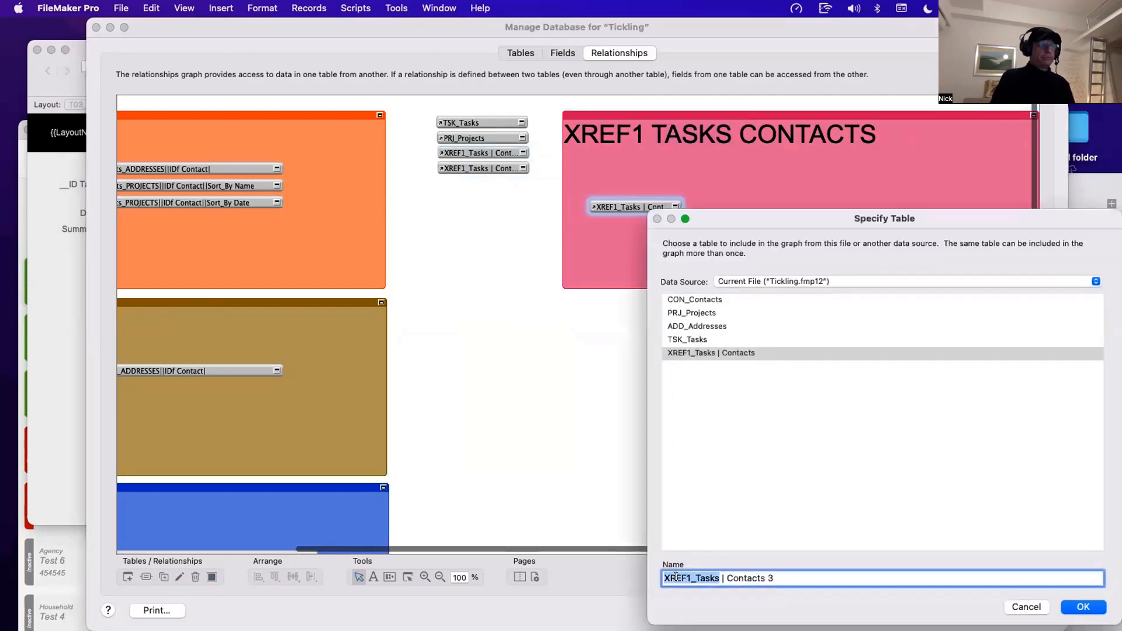
triple_click(676, 579)
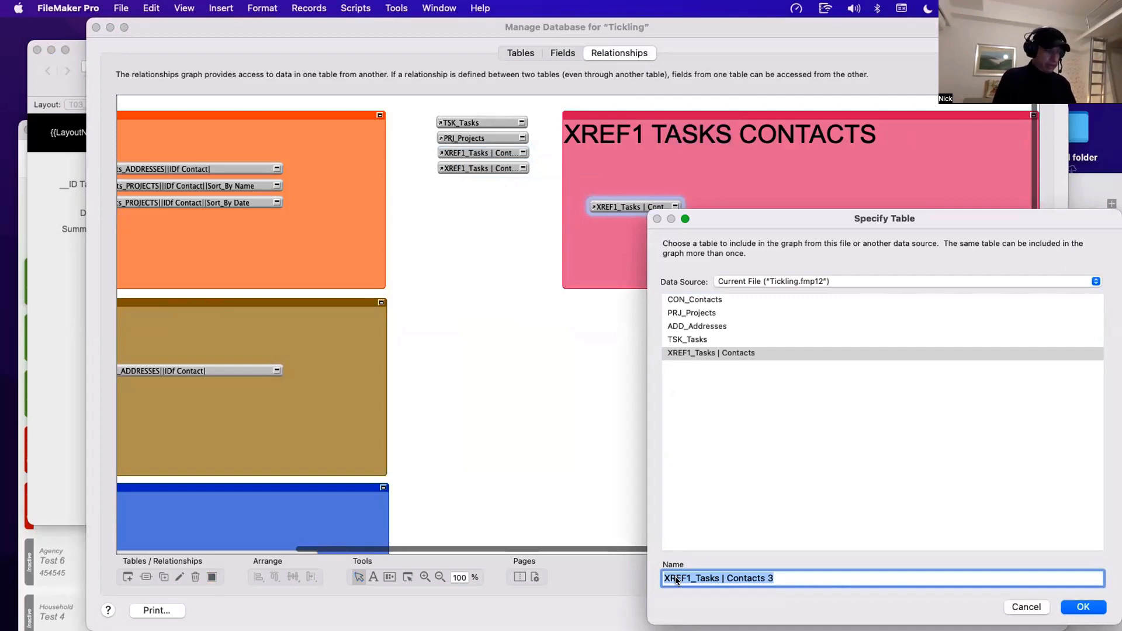
type("T100")
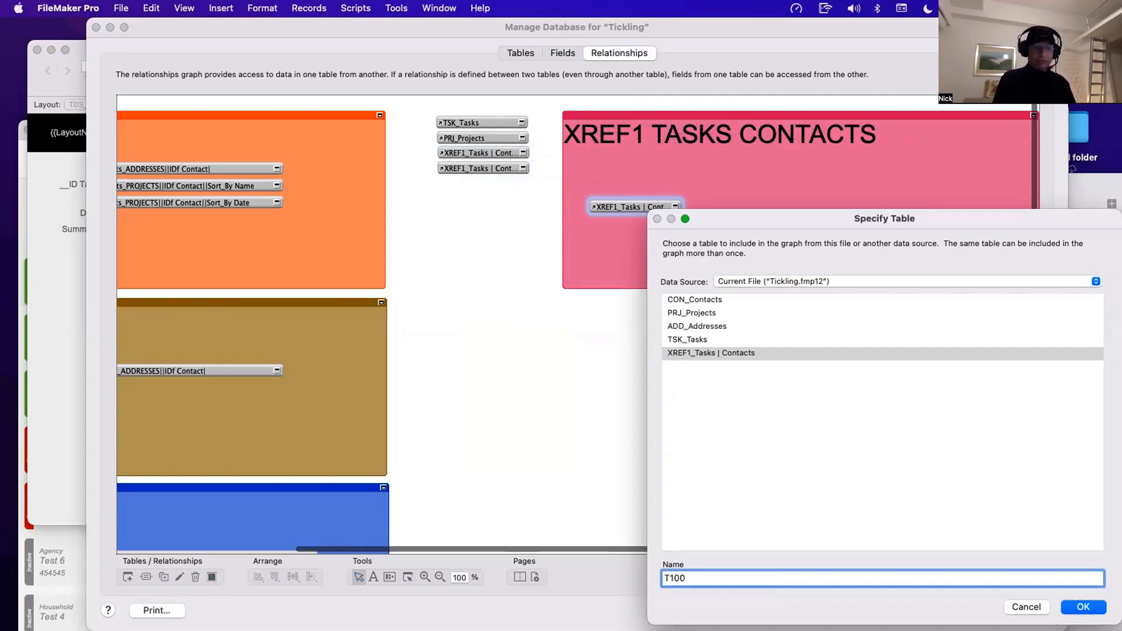
type("_")
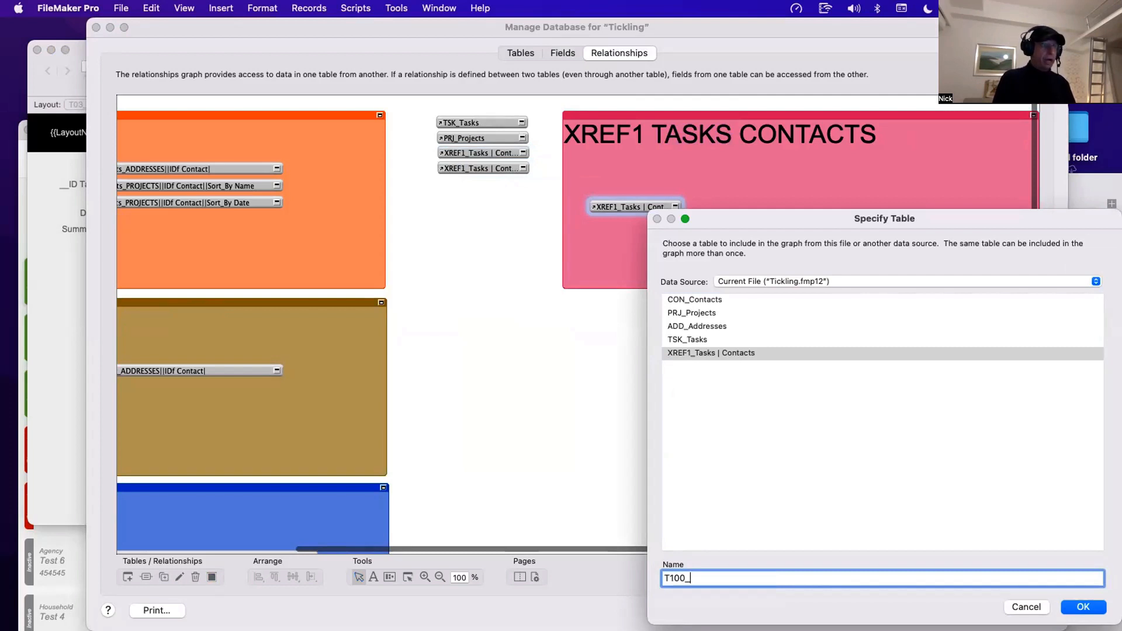
type("XREF")
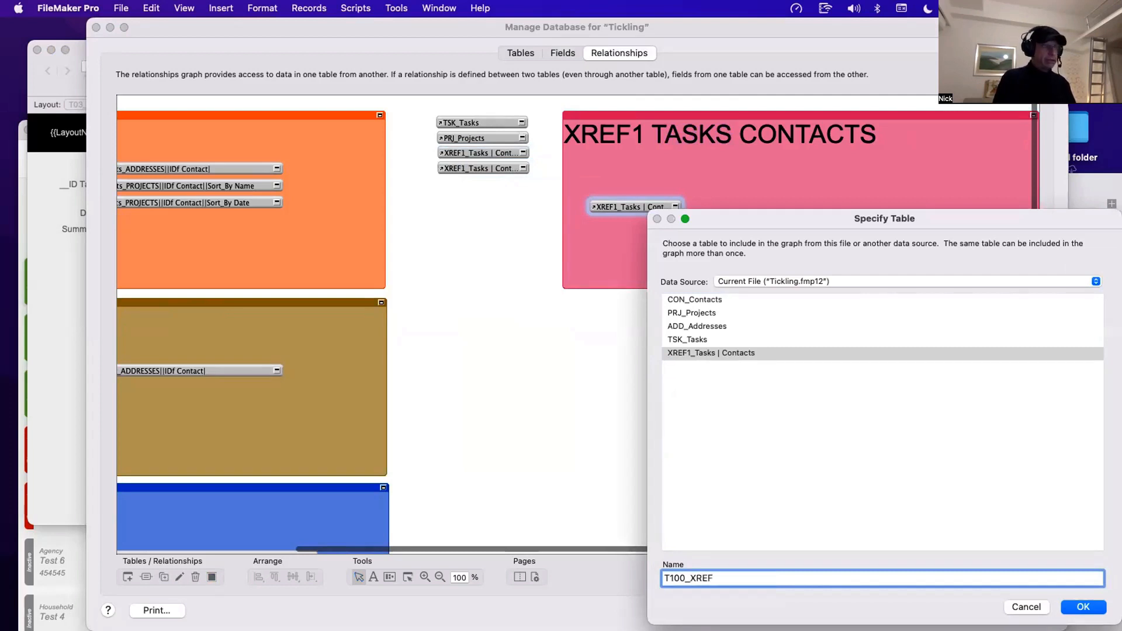
type("1")
type(" T")
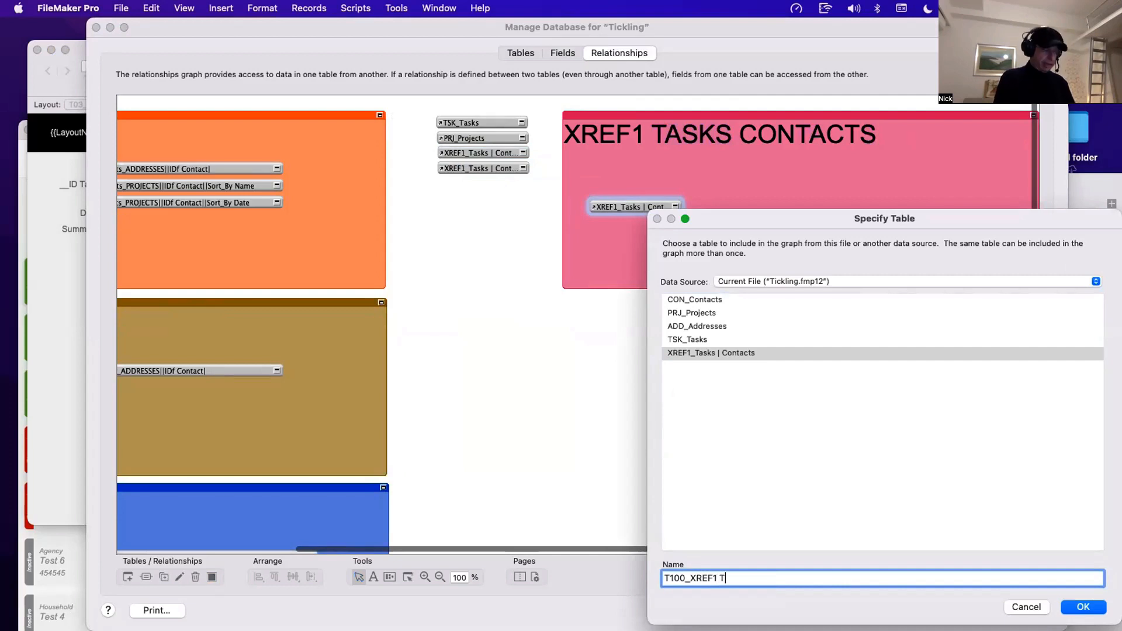
type("ASKS CONTACTS")
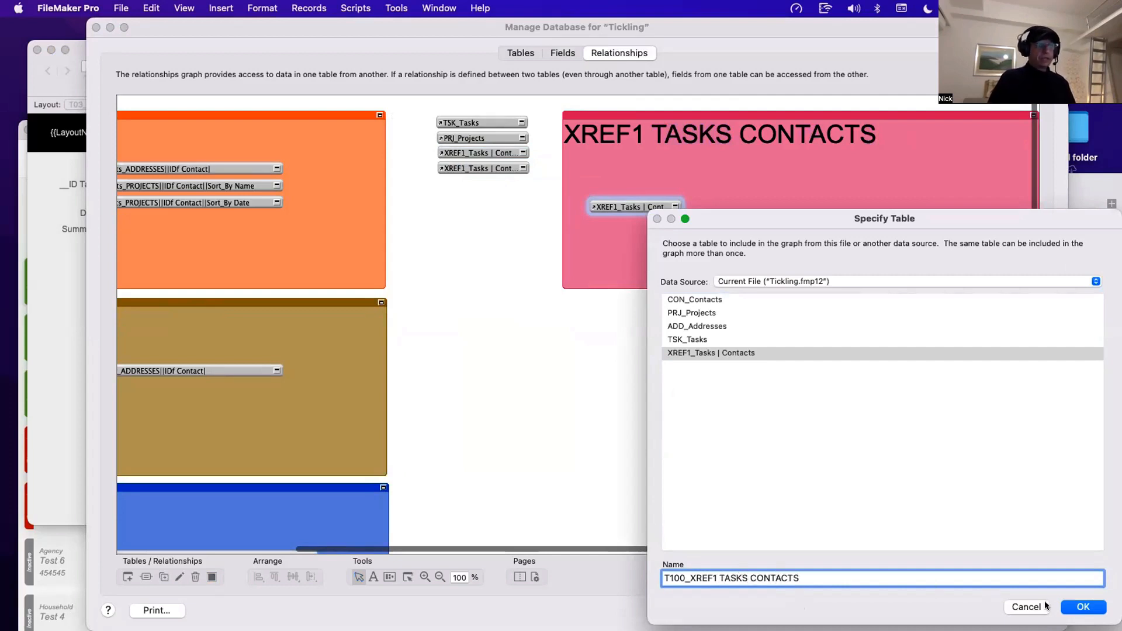
left_click(1083, 606)
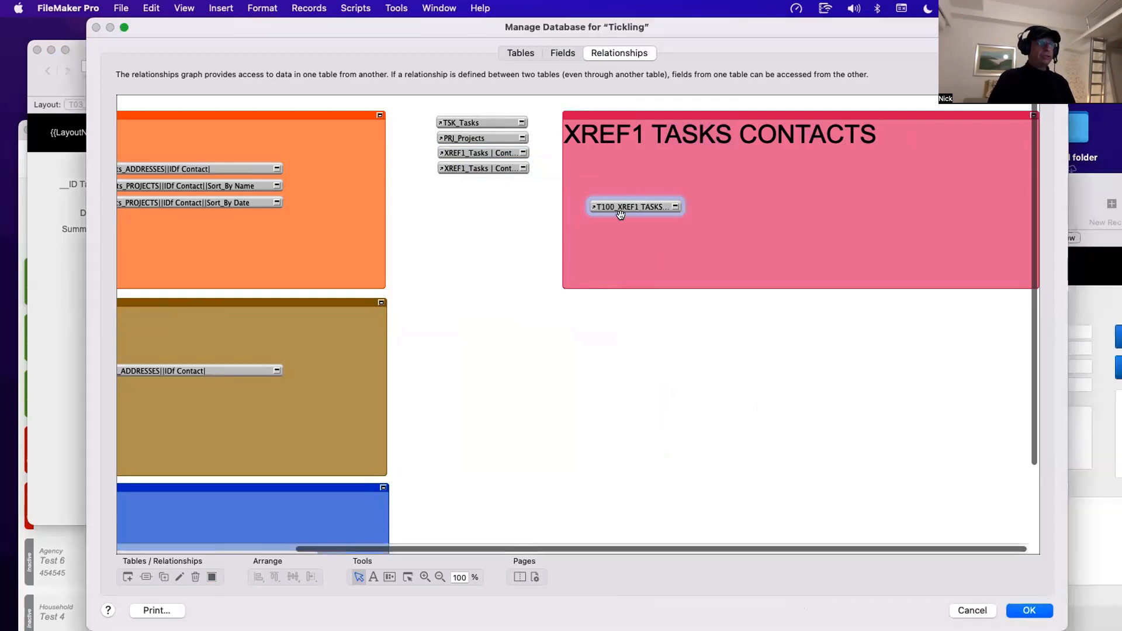
left_click_drag(620, 212, 677, 205)
left_click(720, 400)
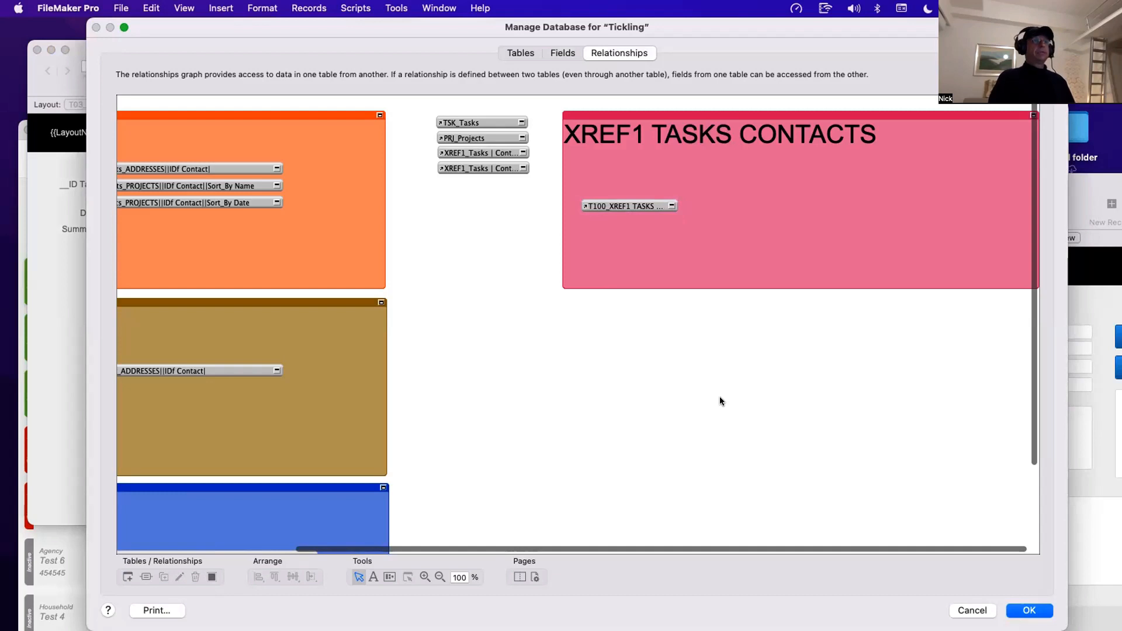
Step: Duplicate the T01_CONTACTS table occurrence, place the copy up beside T100_XREF1 TASKS CONTACTS in the pink group, and widen it
left_click(625, 205)
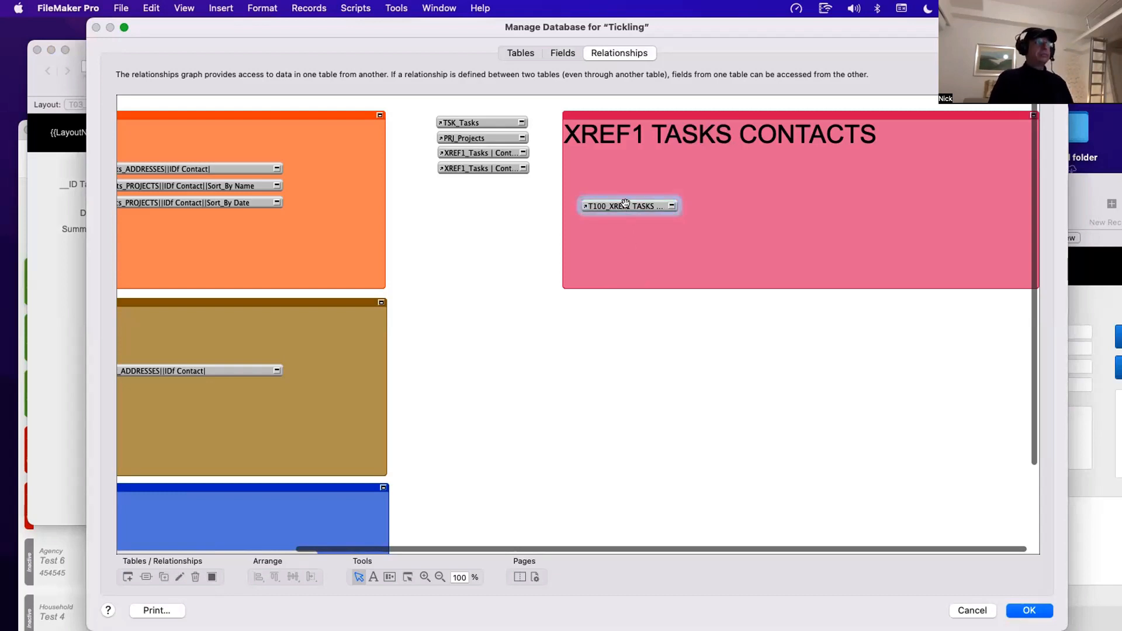
scroll(195, 210, "left", 5)
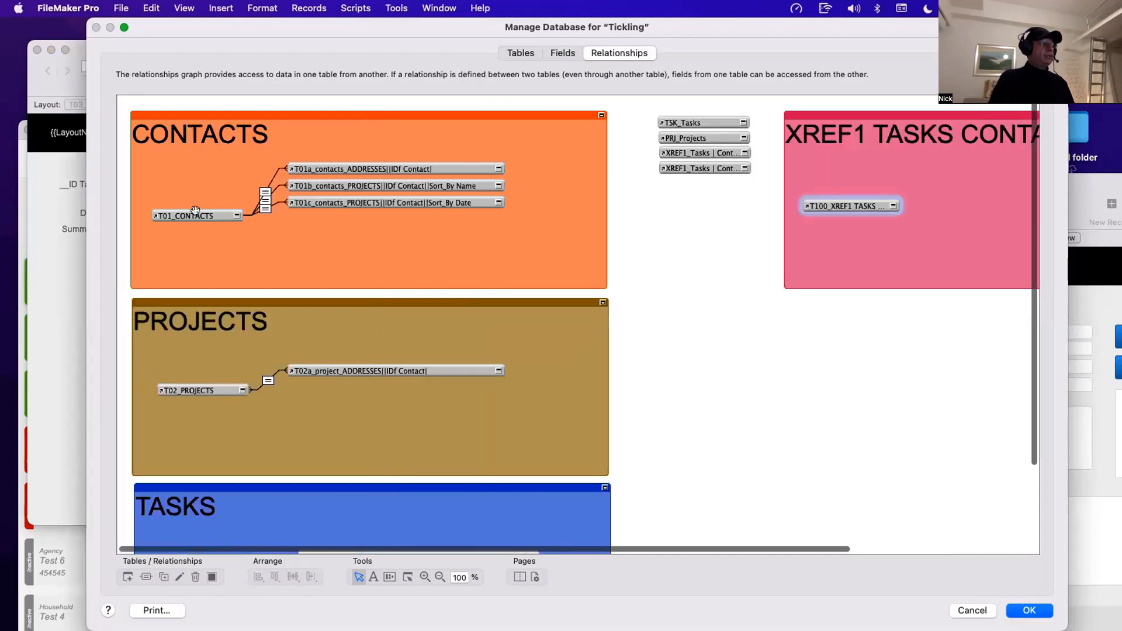
left_click_drag(196, 211, 939, 211)
scroll(987, 209, "right", 5)
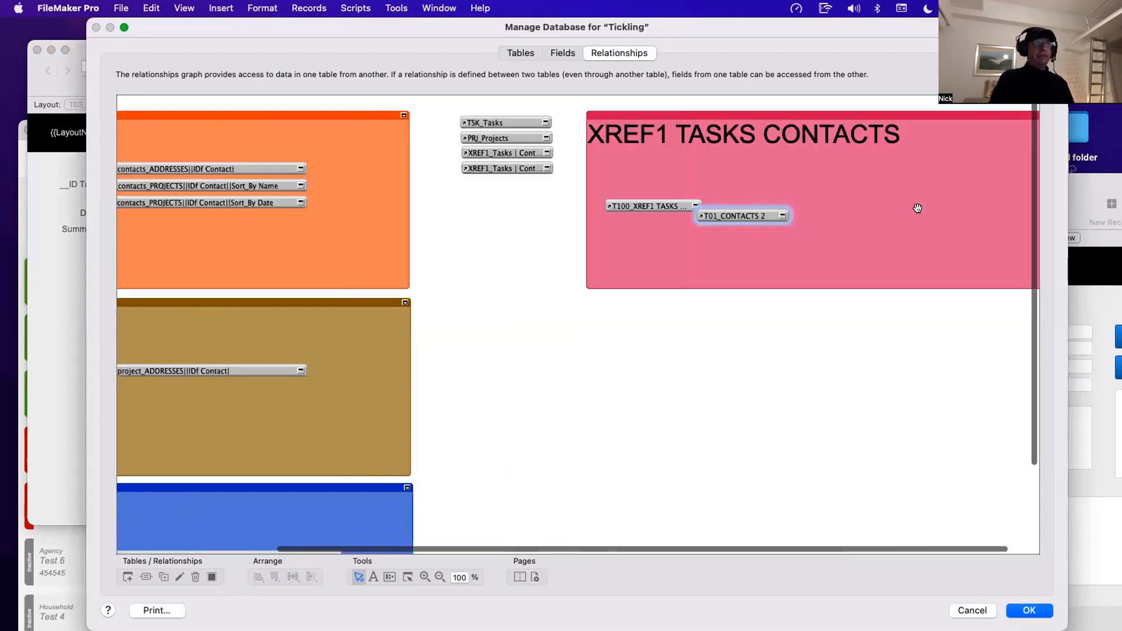
left_click_drag(698, 211, 930, 181)
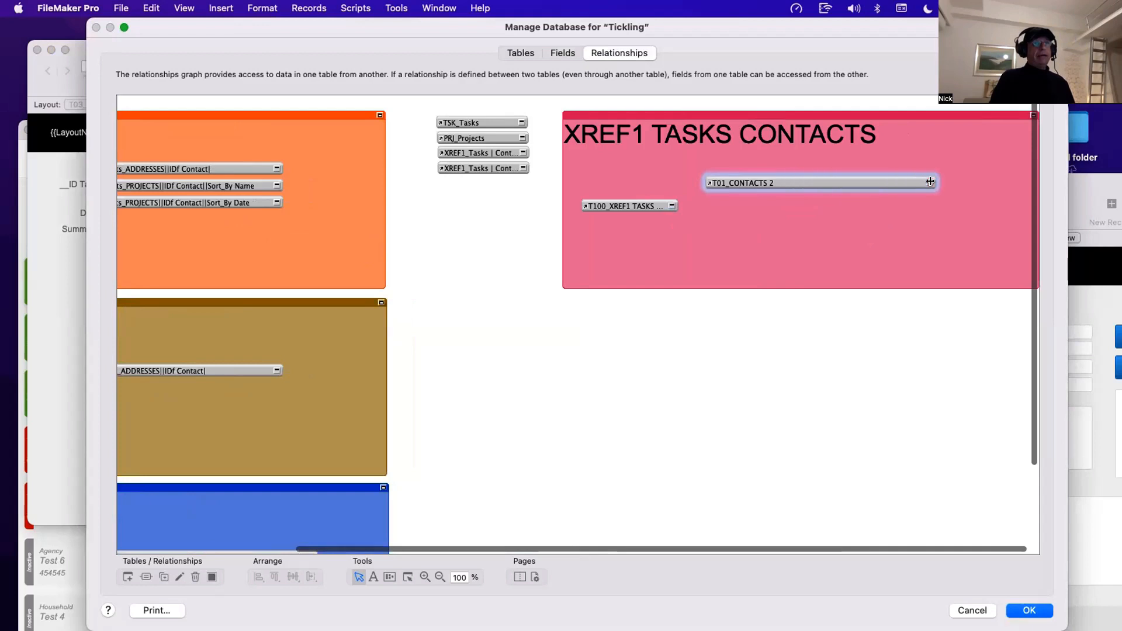
Step: Check the source table of the T03a_tasks_XREF1 TASKS CONTACTS occurrence in the TASKS group and compare it with the T100 occurrence
left_click(617, 205)
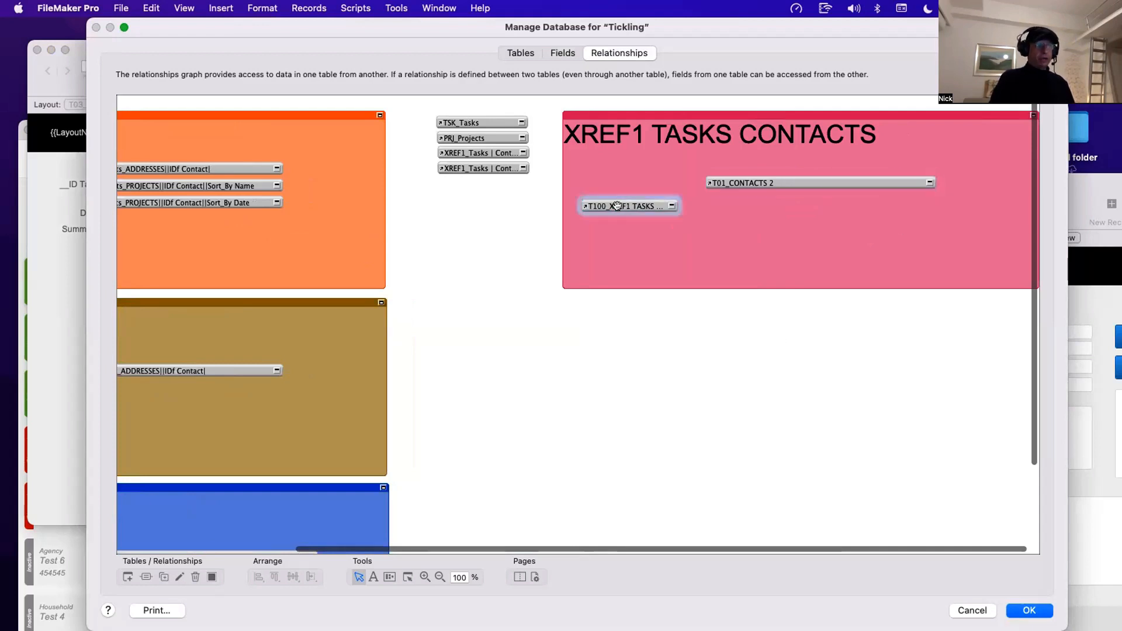
left_click(732, 180)
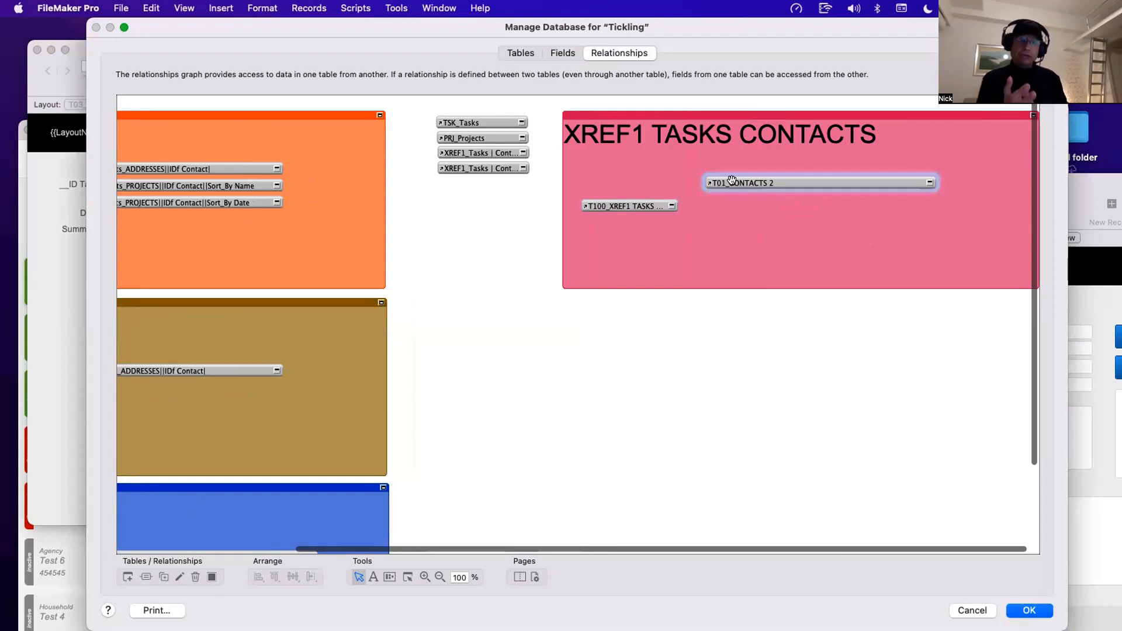
scroll(436, 362, "down", 4)
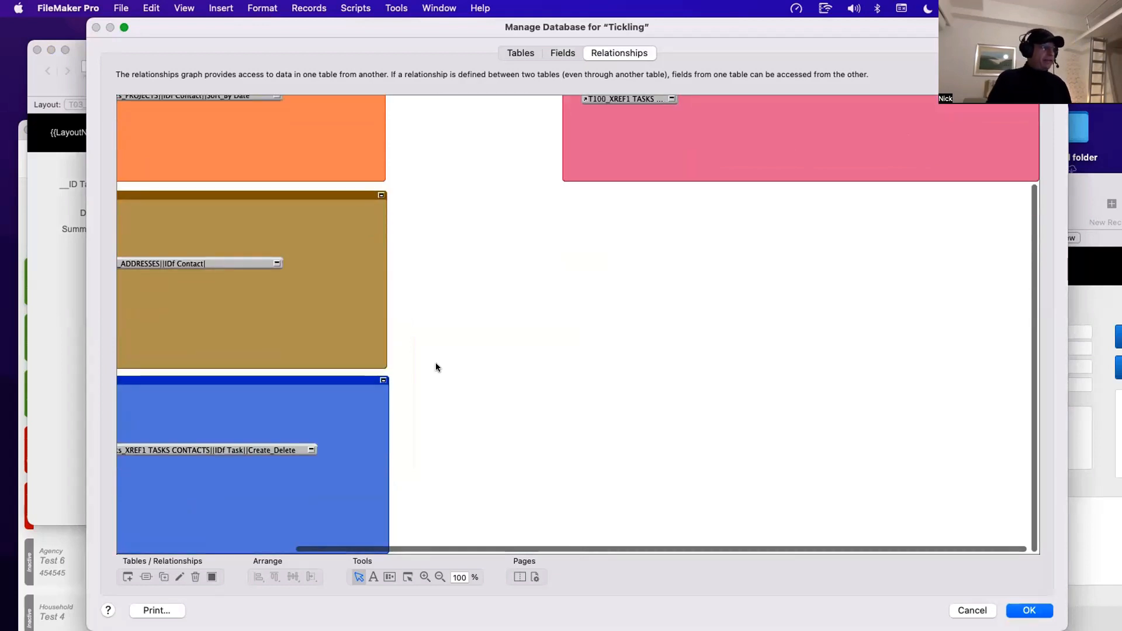
scroll(440, 362, "left", 8)
left_click(449, 447)
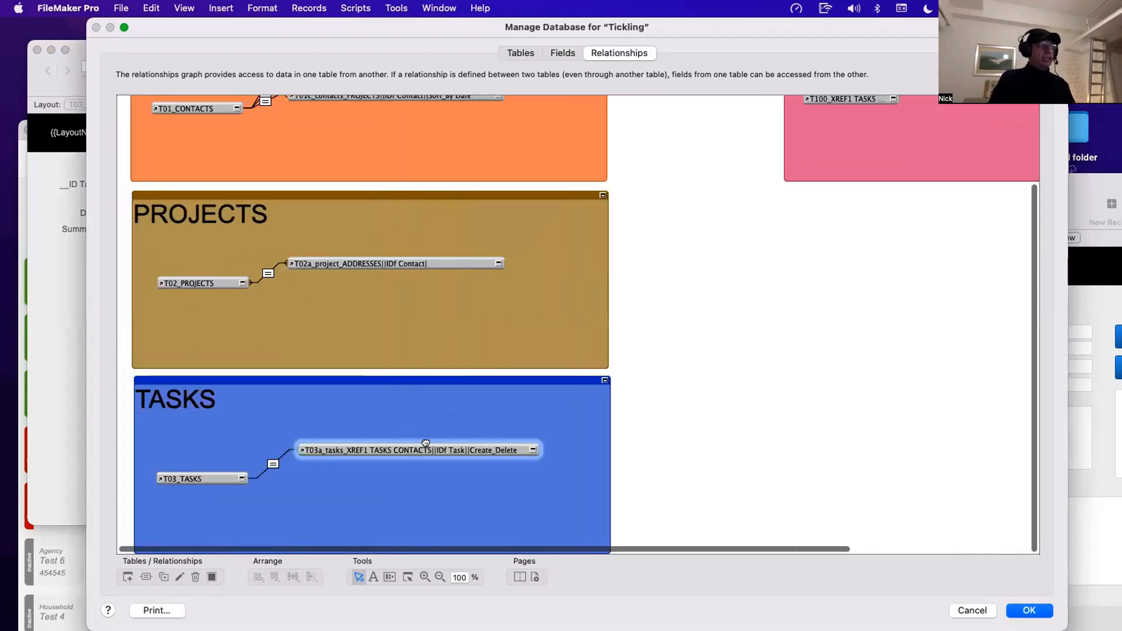
scroll(449, 440, "right", 4)
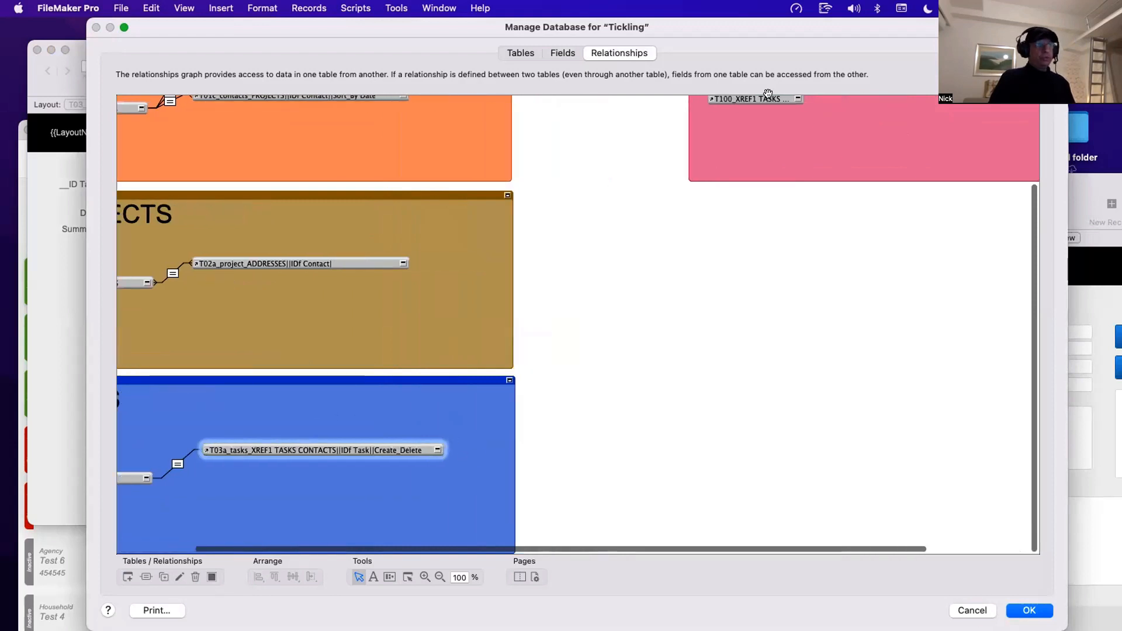
double_click(346, 446)
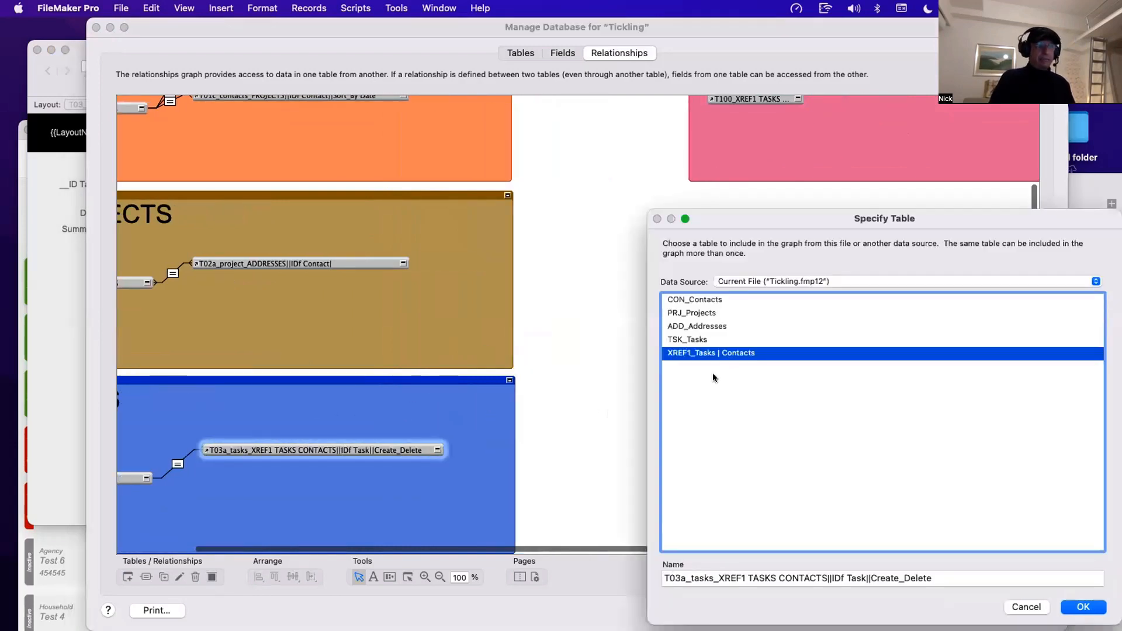
double_click(709, 355)
left_click(727, 99)
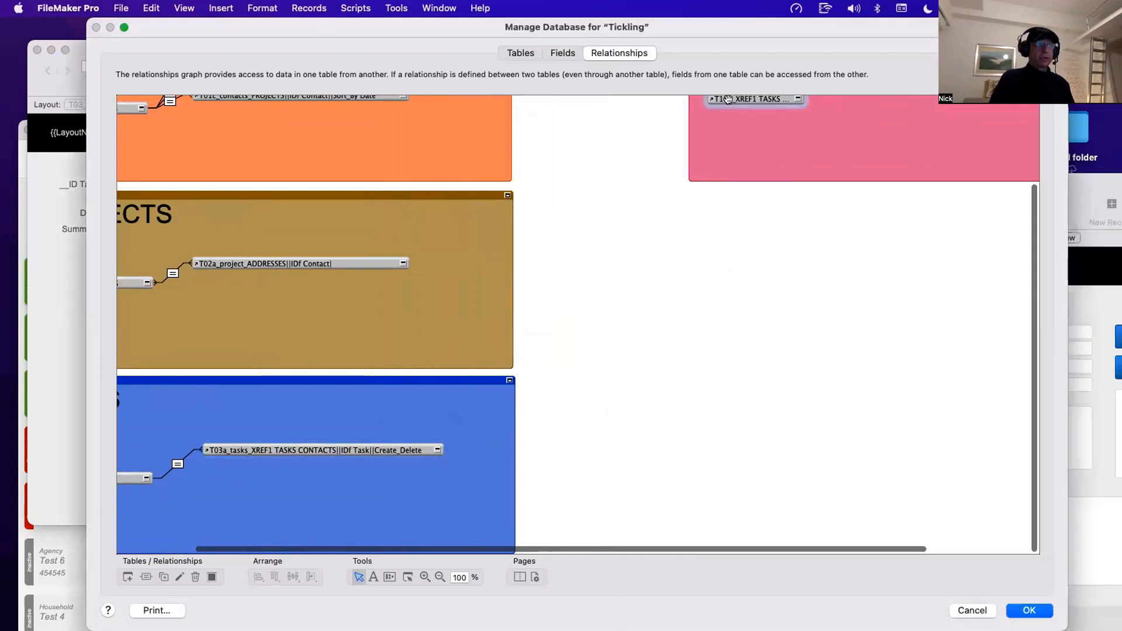
scroll(726, 99, "right", 5)
scroll(696, 131, "up", 4)
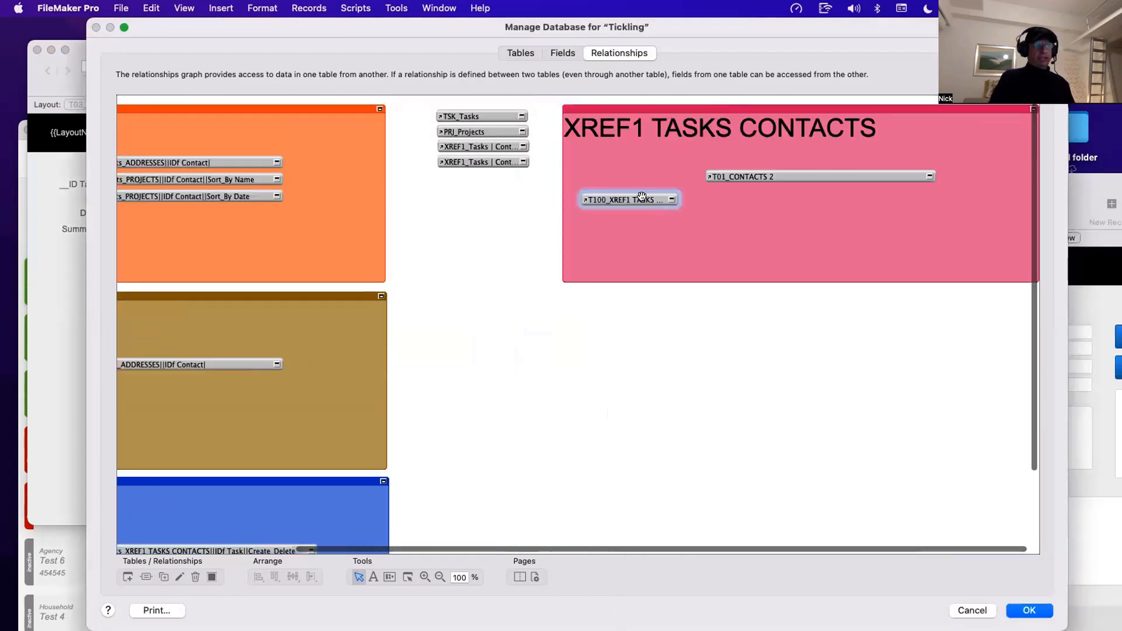
Step: Rename the contacts occurrence in the pink group as T100a_xref1 tasks contacts_CONTACTS||ID Contact|, based on the CON_Contacts table
double_click(786, 171)
left_click_drag(757, 580, 630, 573)
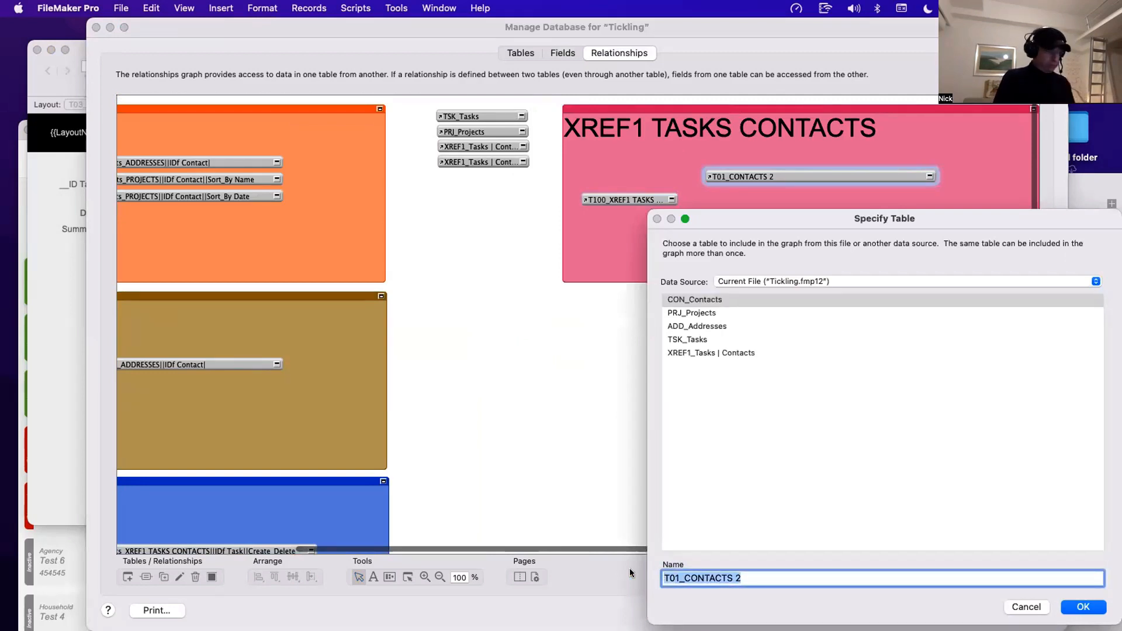
type("T")
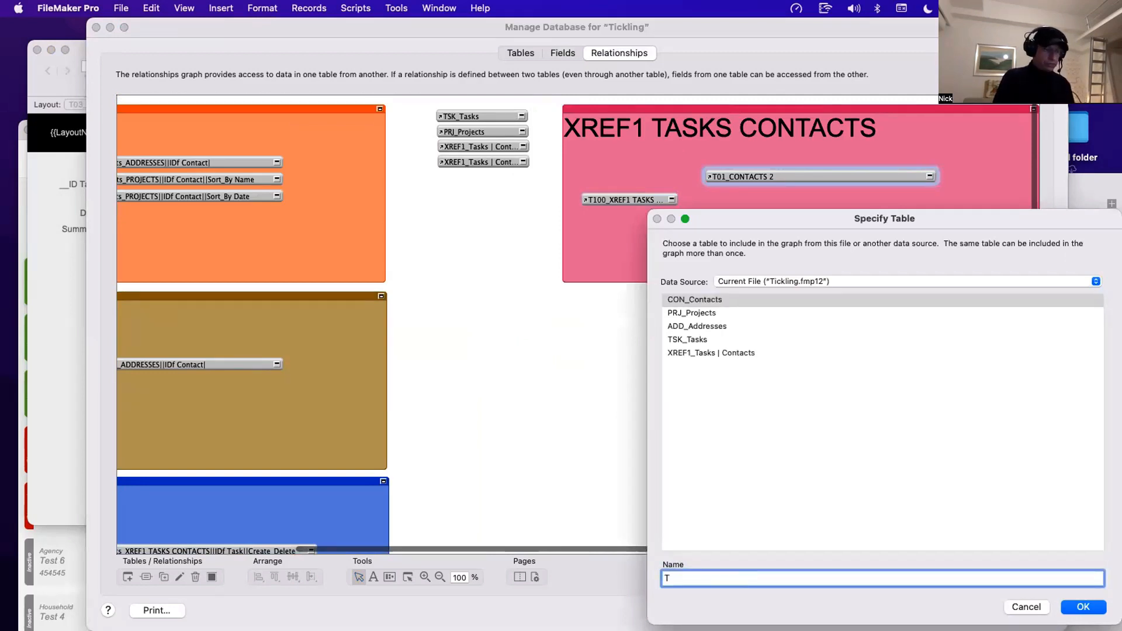
type("100a_")
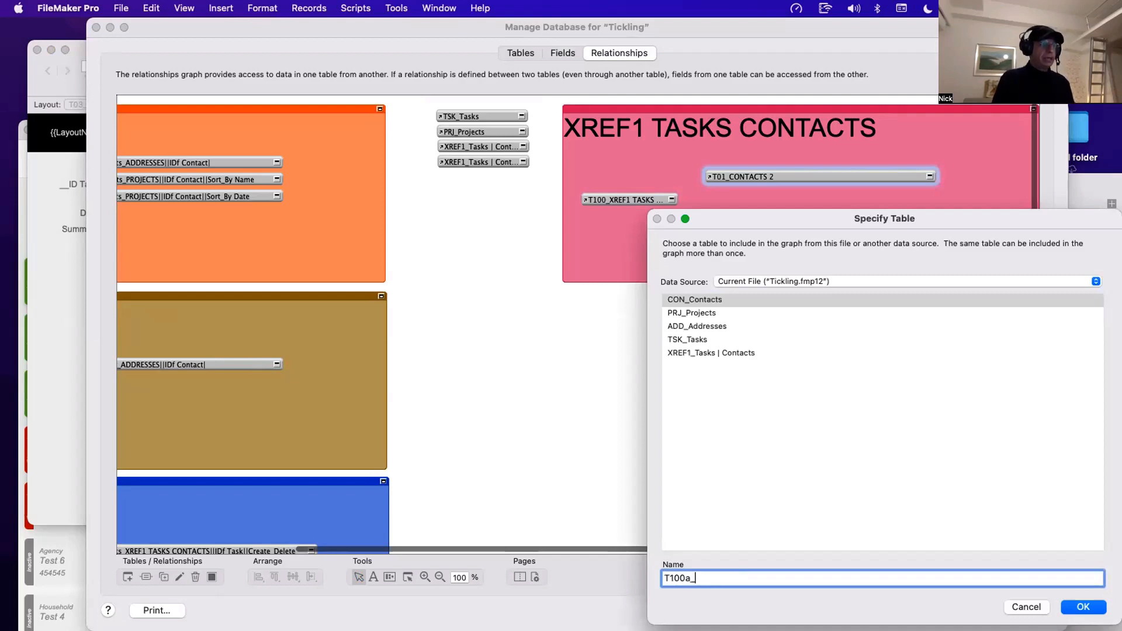
type("xr")
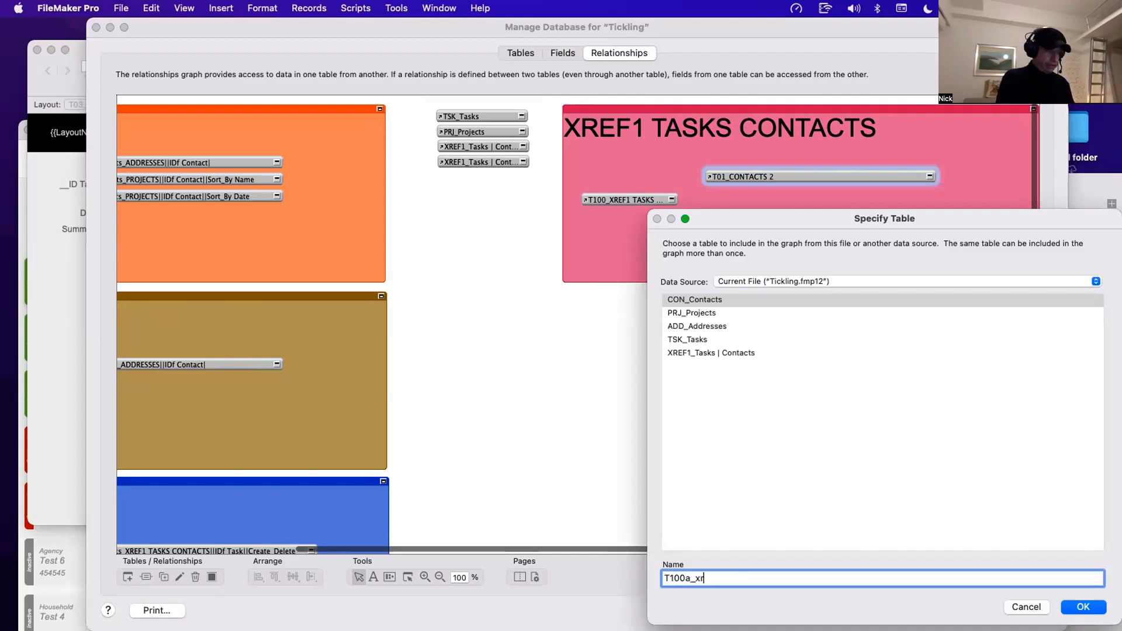
type("ef1 tasks contac")
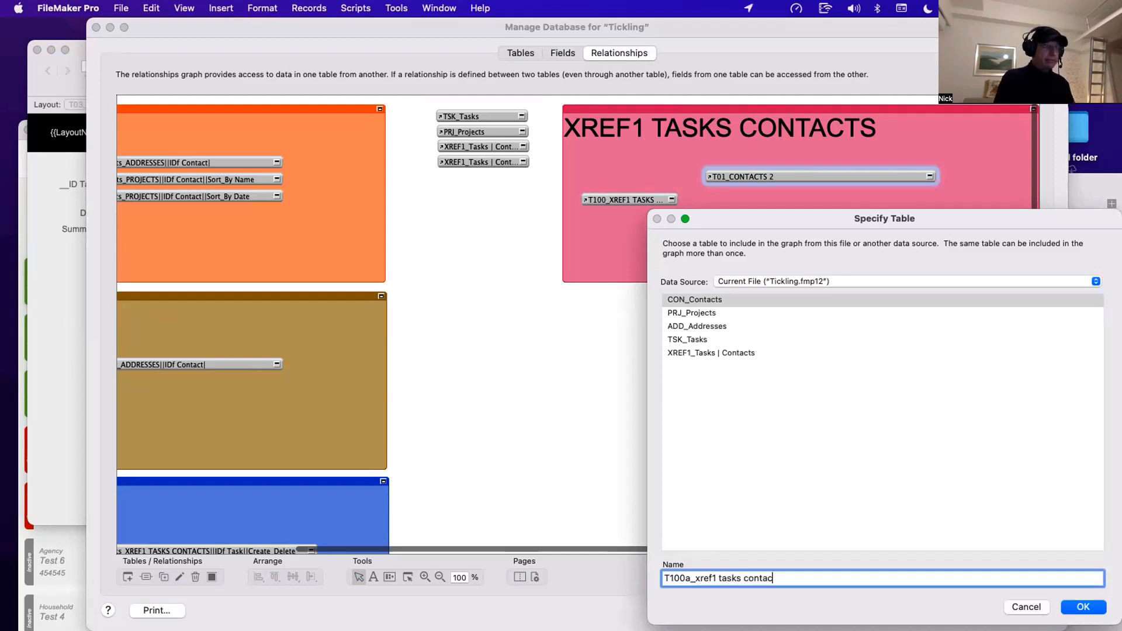
key("BackSpace")
key("BackSpace")
type("acts")
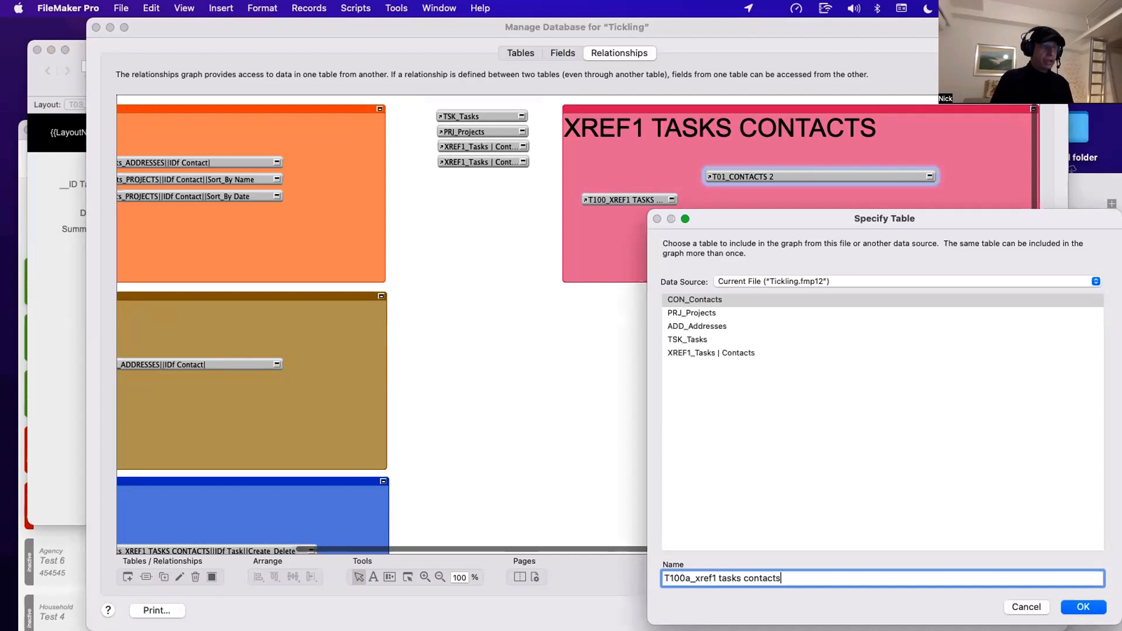
type("_CONTACTS")
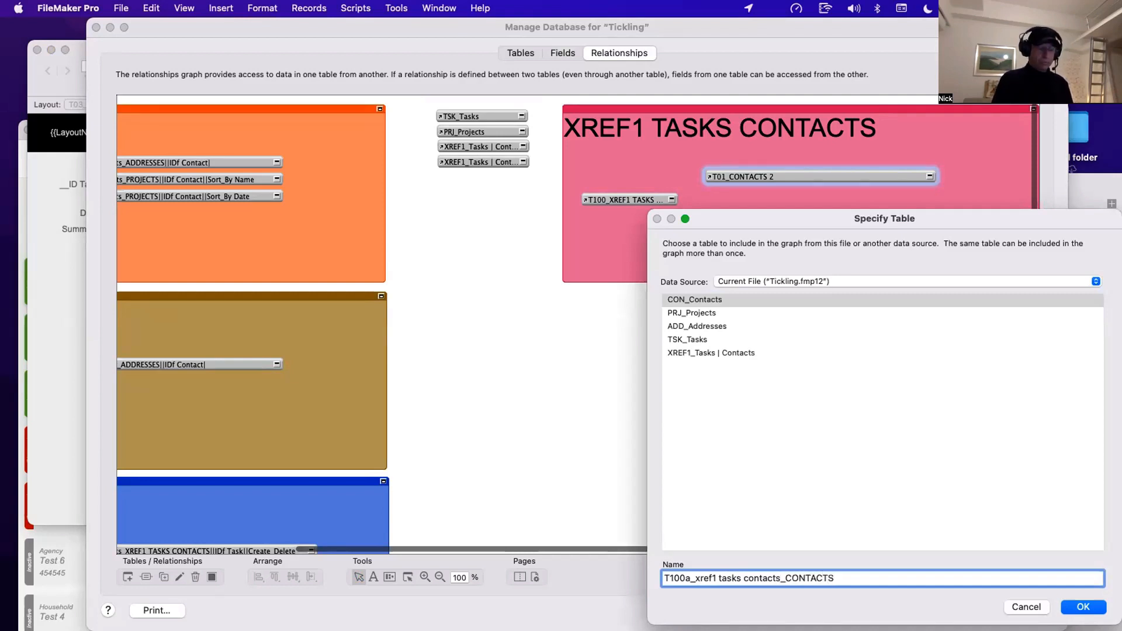
type("|")
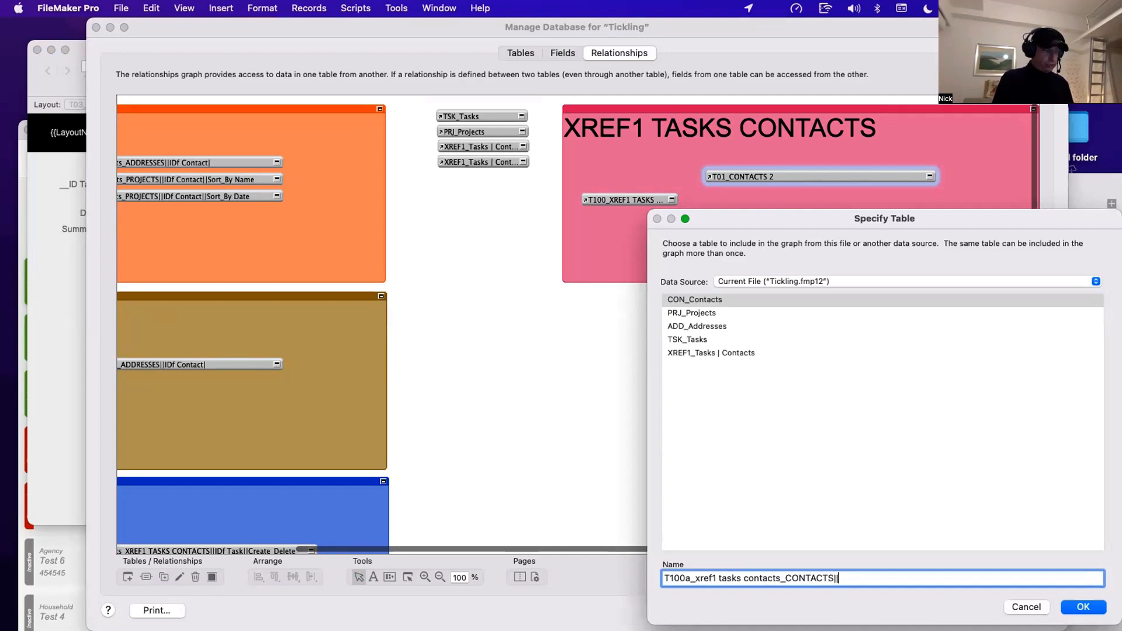
type("|ID COntact")
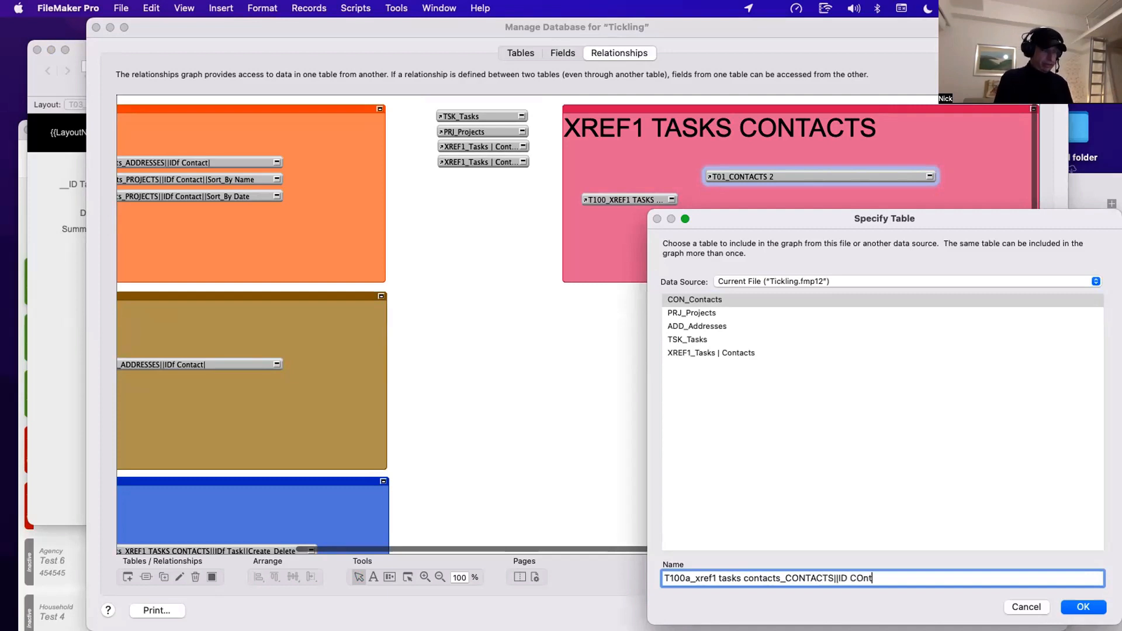
key("BackSpace")
key("BackSpace")
key("BackSpace")
key("BackSpace")
key("BackSpace")
key("BackSpace")
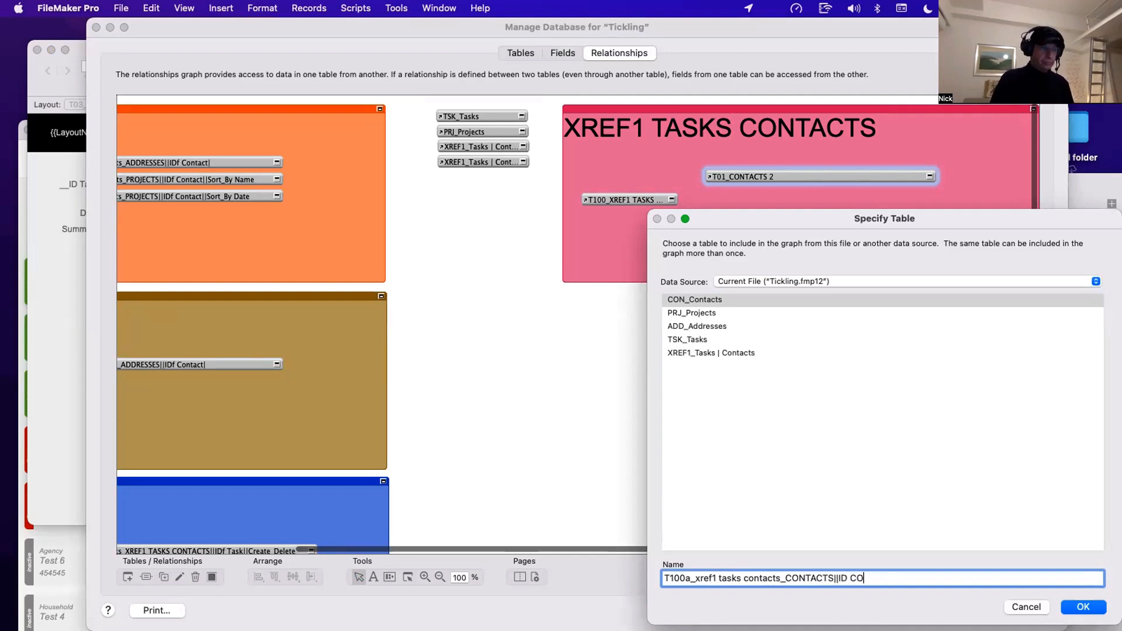
type("ontact|")
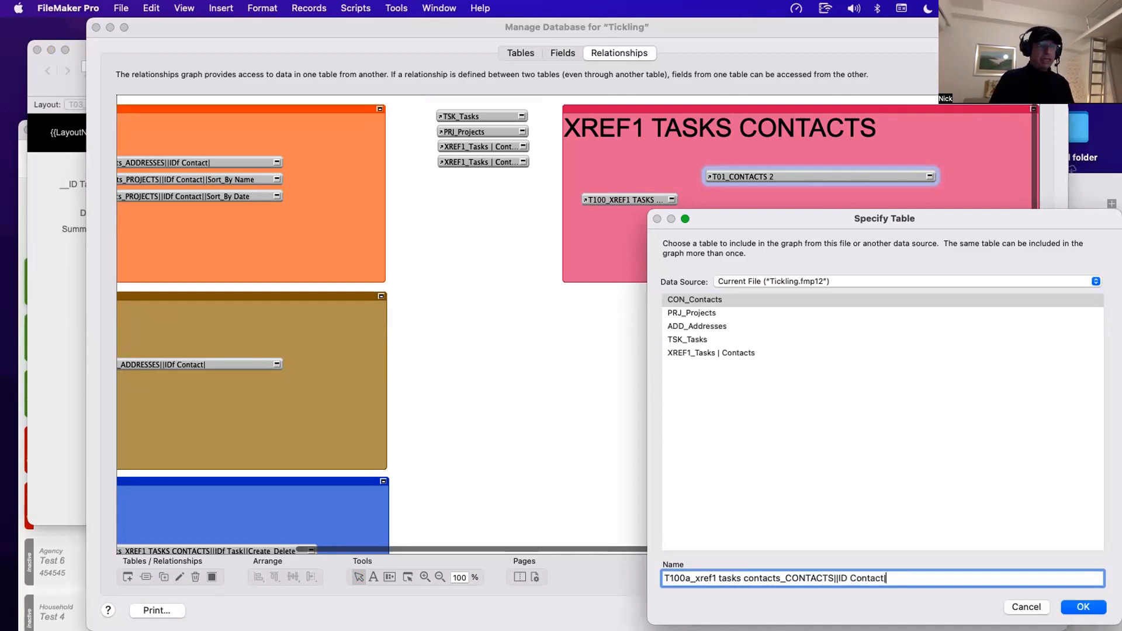
double_click(714, 298)
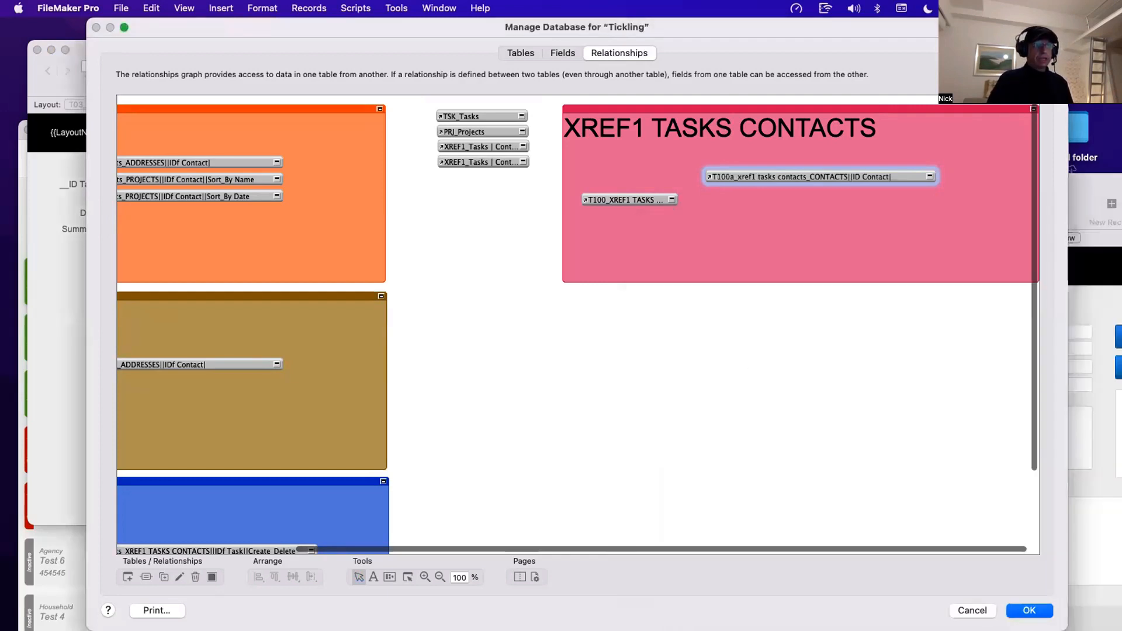
scroll(877, 175, "up", 1)
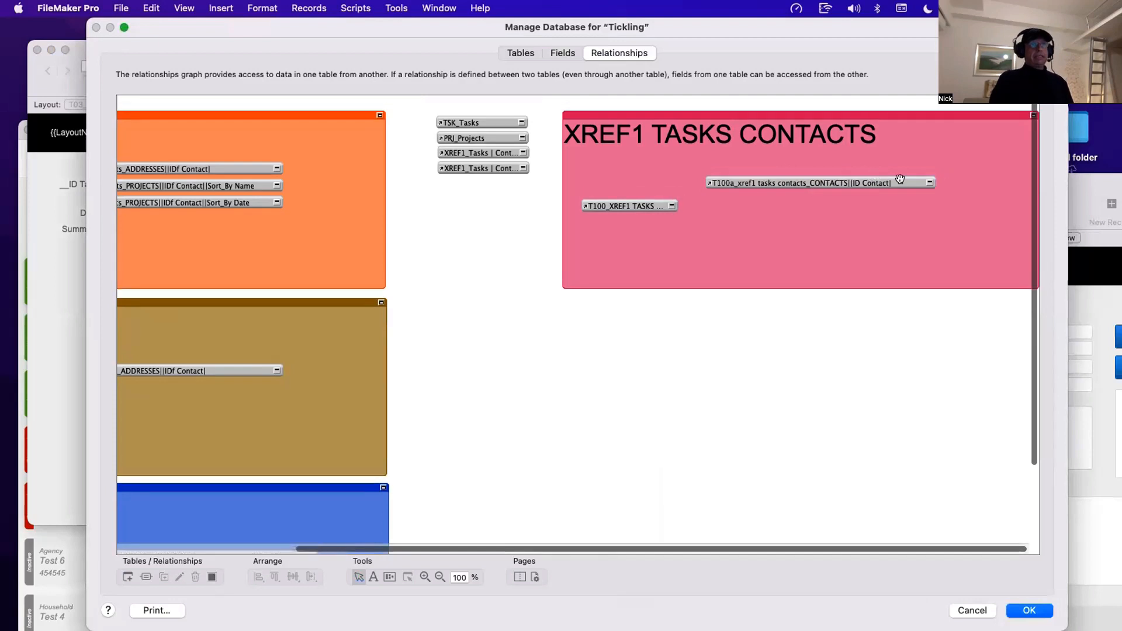
Step: Expand both occurrences in the pink group and relate _IDf Contact in T100_XREF1 TASKS CONTACTS to __ID Contact in T100a_xref1 tasks contacts_CONTACTS||ID Contact|
left_click(928, 184)
left_click(672, 205)
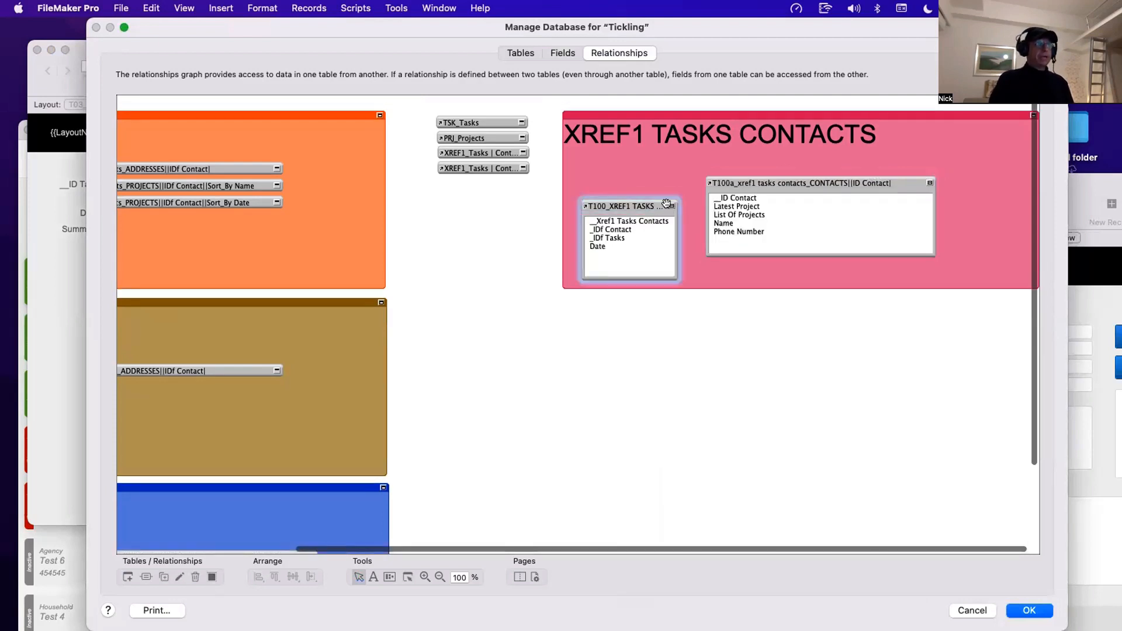
left_click(609, 231)
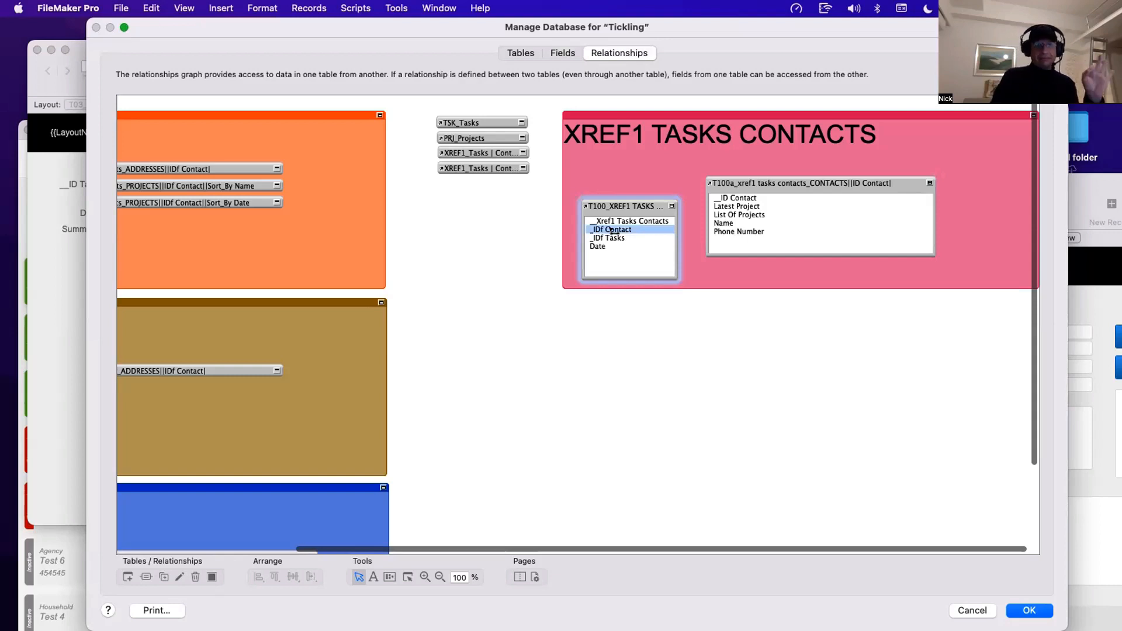
left_click_drag(612, 231, 743, 196)
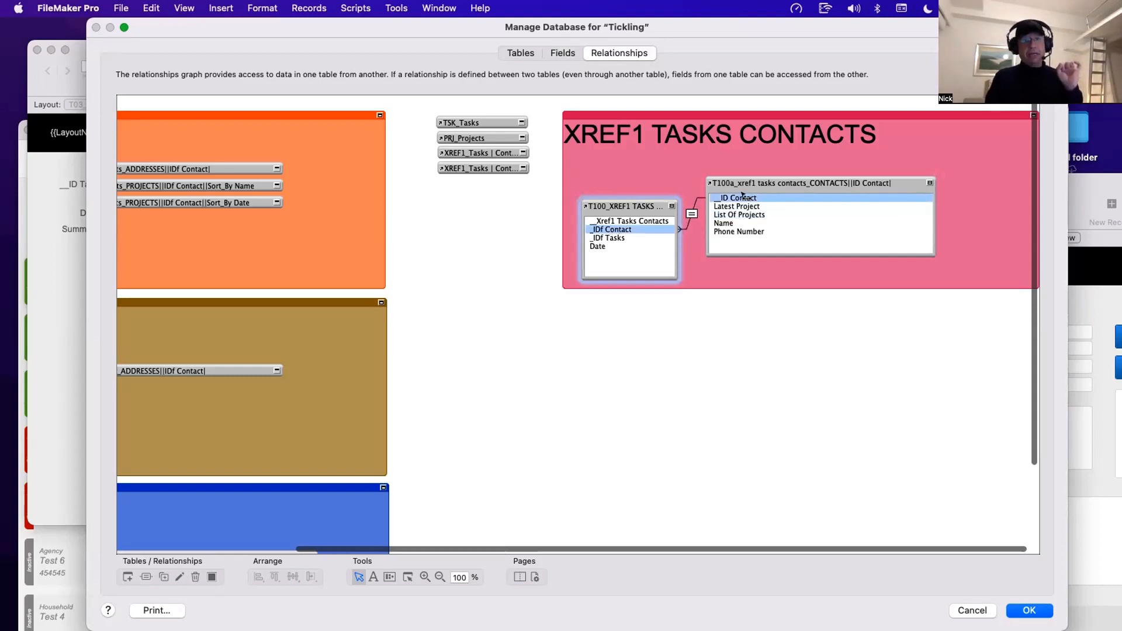
Step: Move the T100a contacts occurrence farther up and away from T100_XREF1 TASKS CONTACTS, and collapse both occurrences to their title bars
left_click(745, 178)
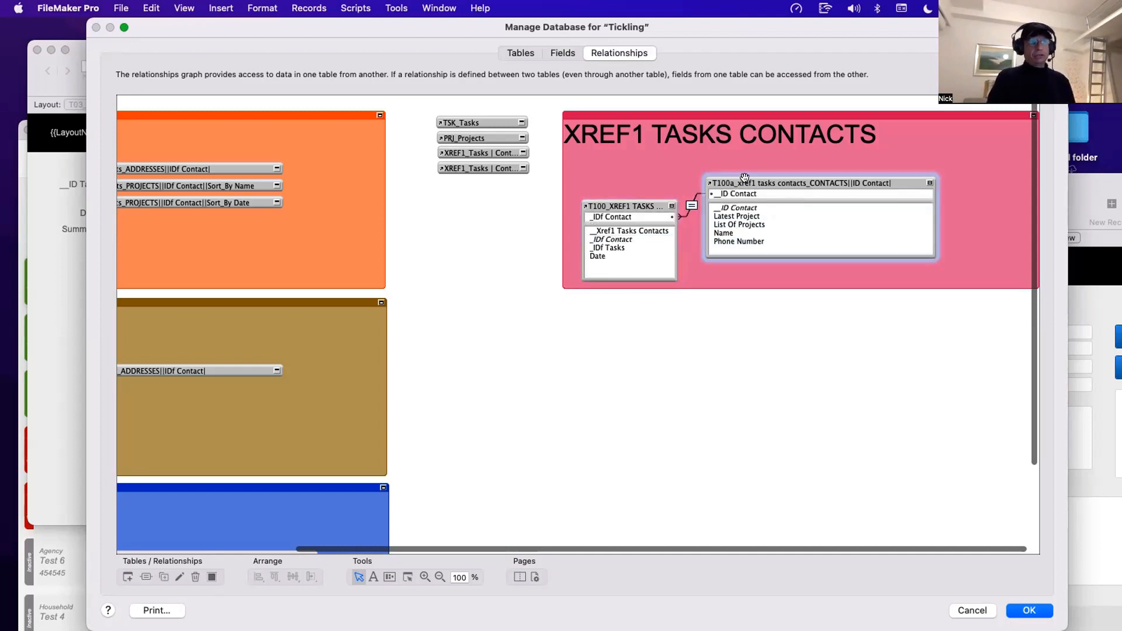
left_click_drag(745, 178, 780, 169)
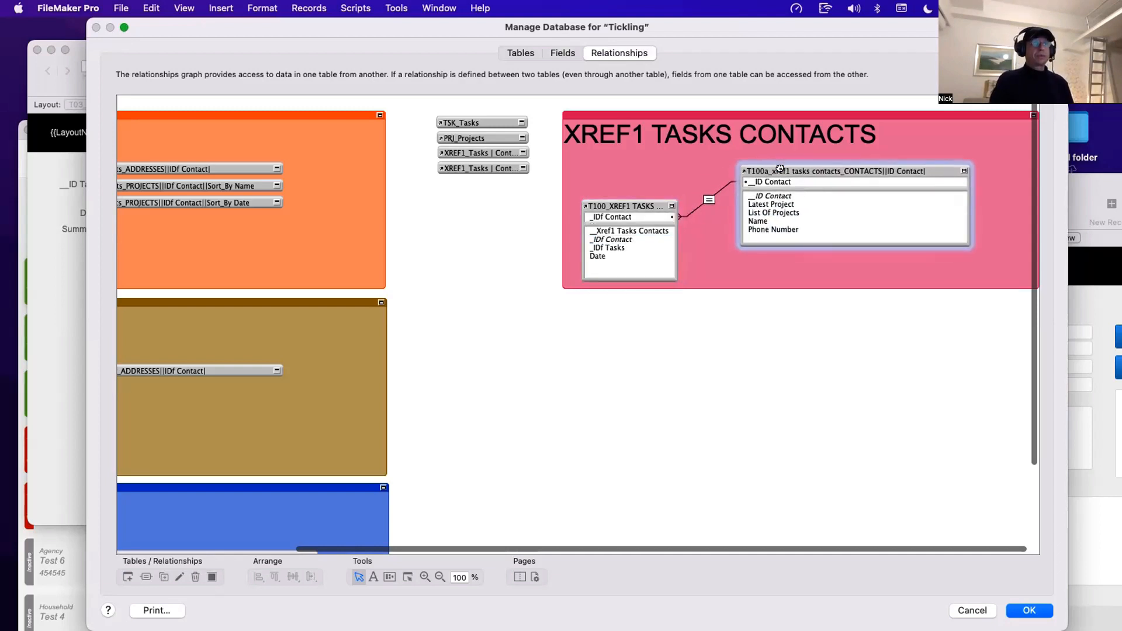
left_click(672, 206)
left_click(672, 205)
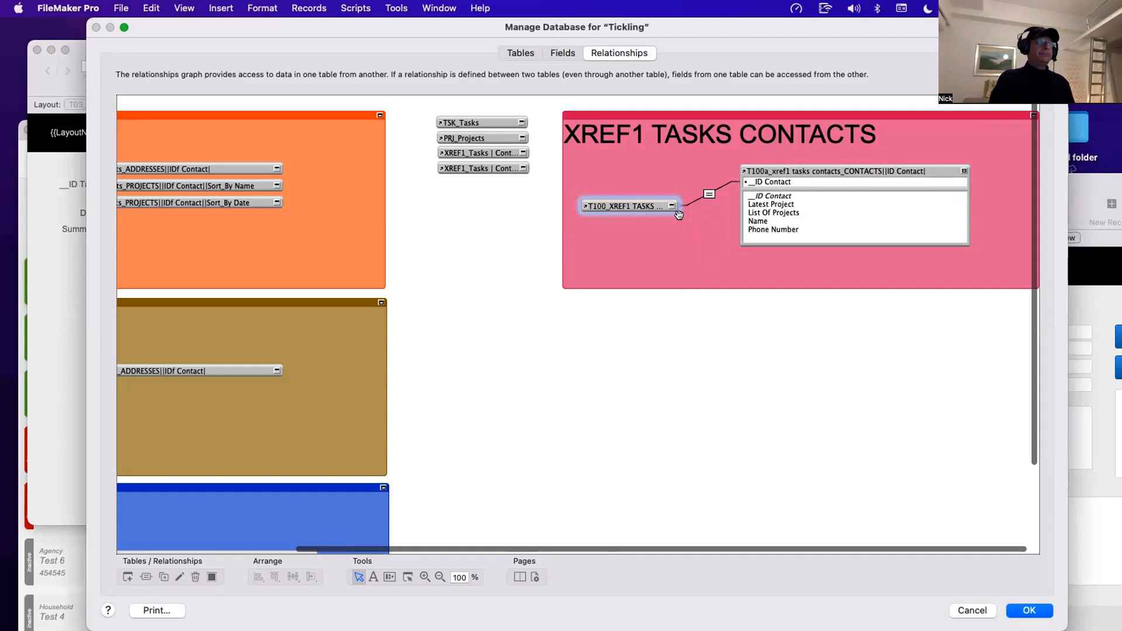
left_click(957, 173)
left_click(964, 171)
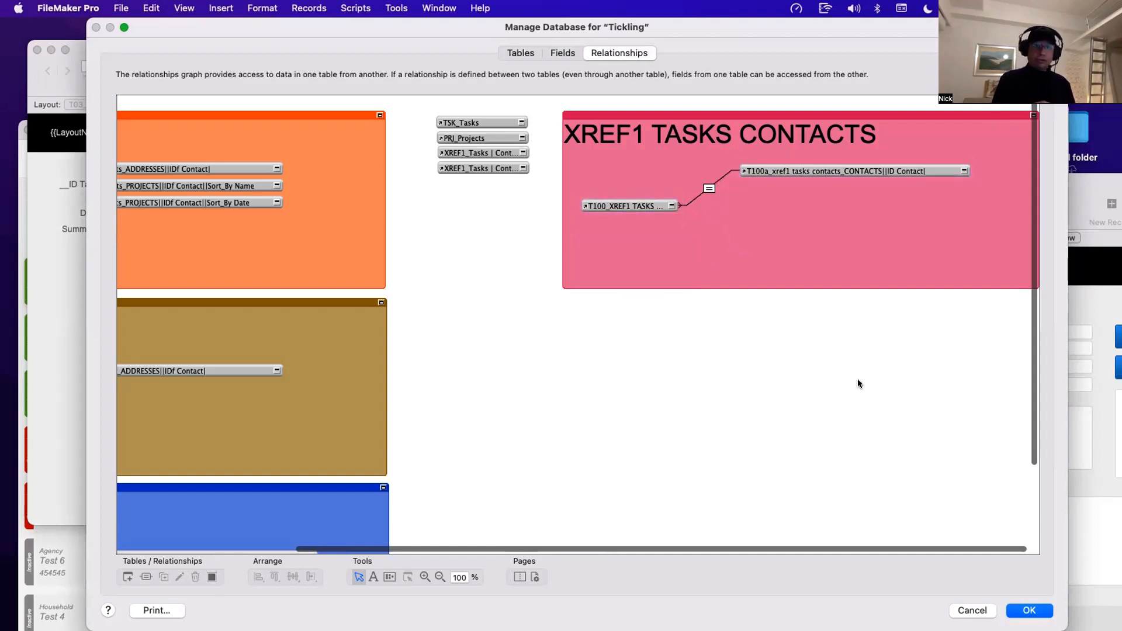
Step: Create a text field named Contact Name in the XREF1_Tasks | Contacts table
left_click(561, 54)
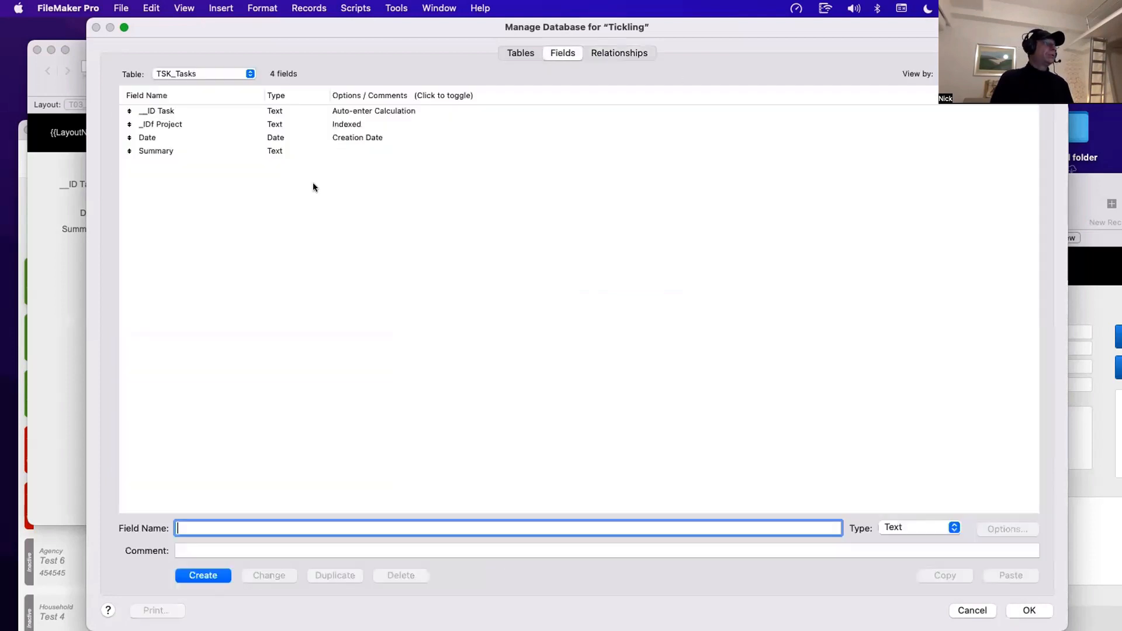
left_click(195, 71)
left_click(195, 91)
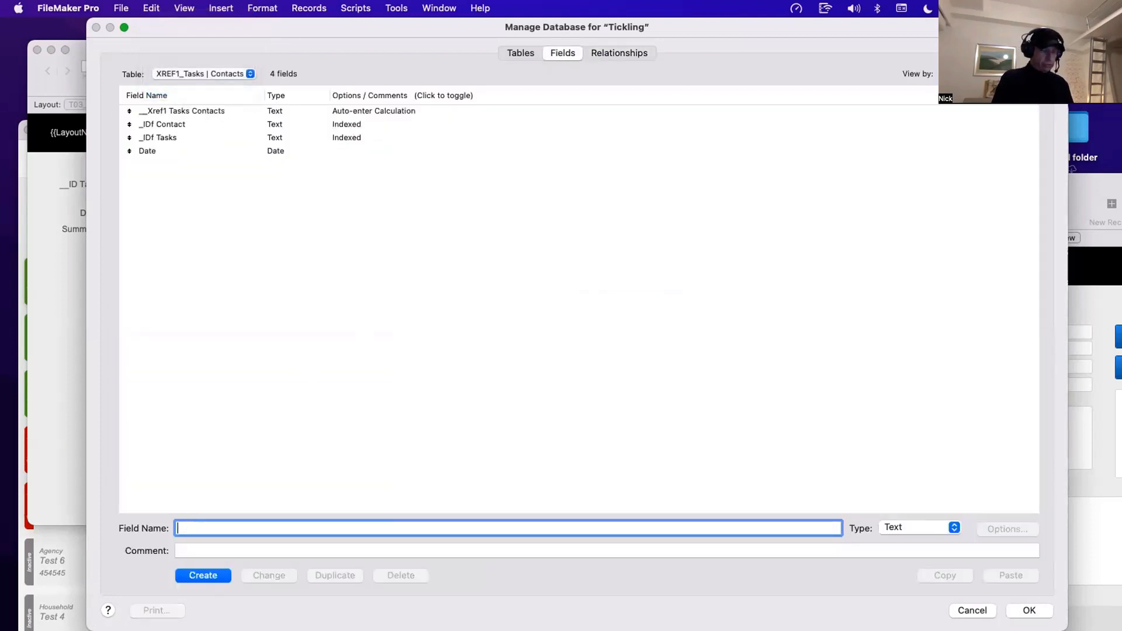
type("Contact Name")
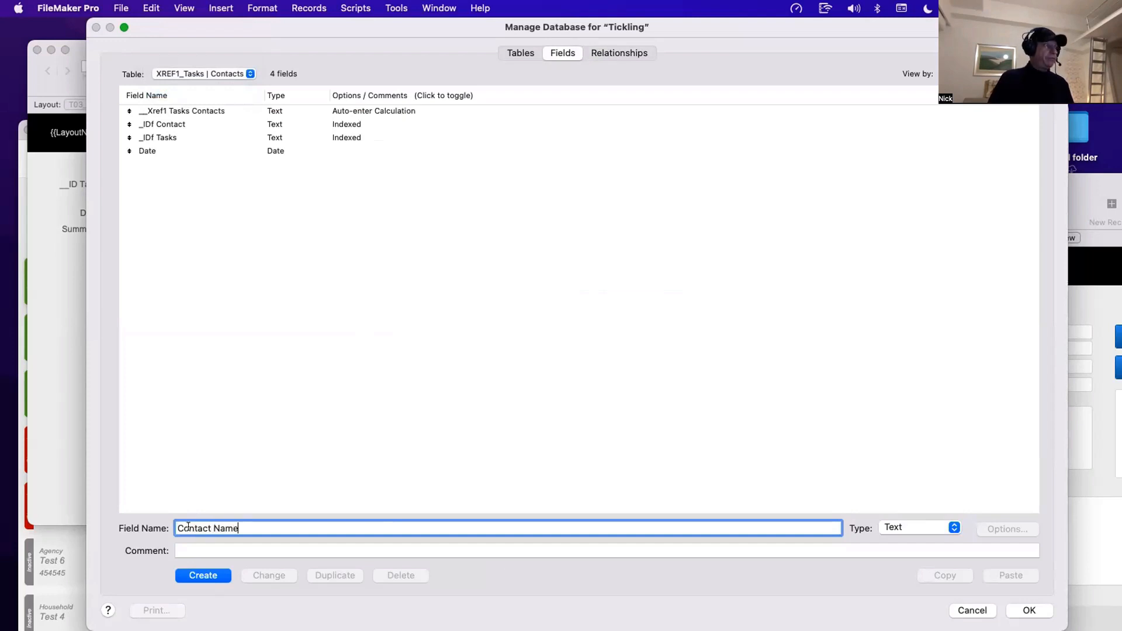
left_click(197, 578)
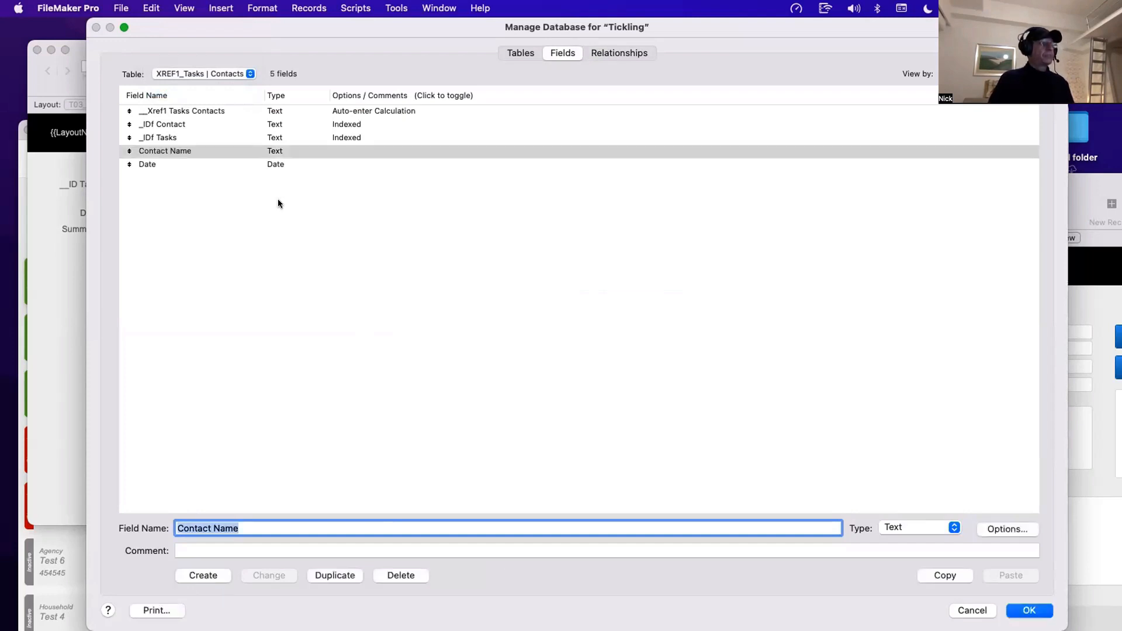
Step: Check which starting tables are offered for a looked-up value in the Contact Name field, leaving the field options unchanged
double_click(268, 154)
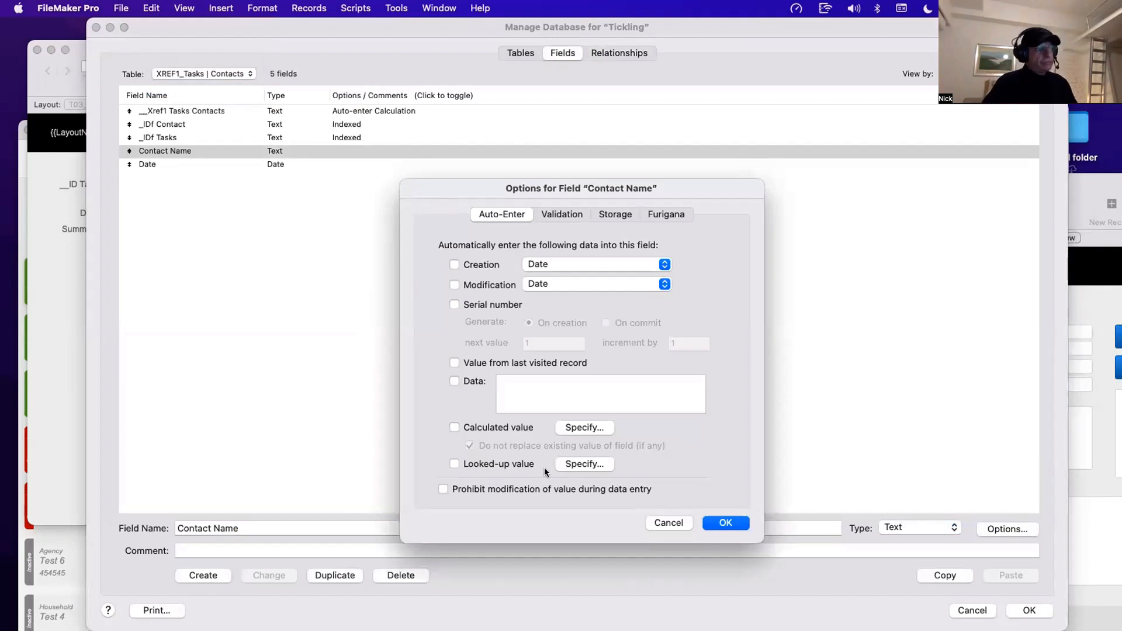
left_click(566, 464)
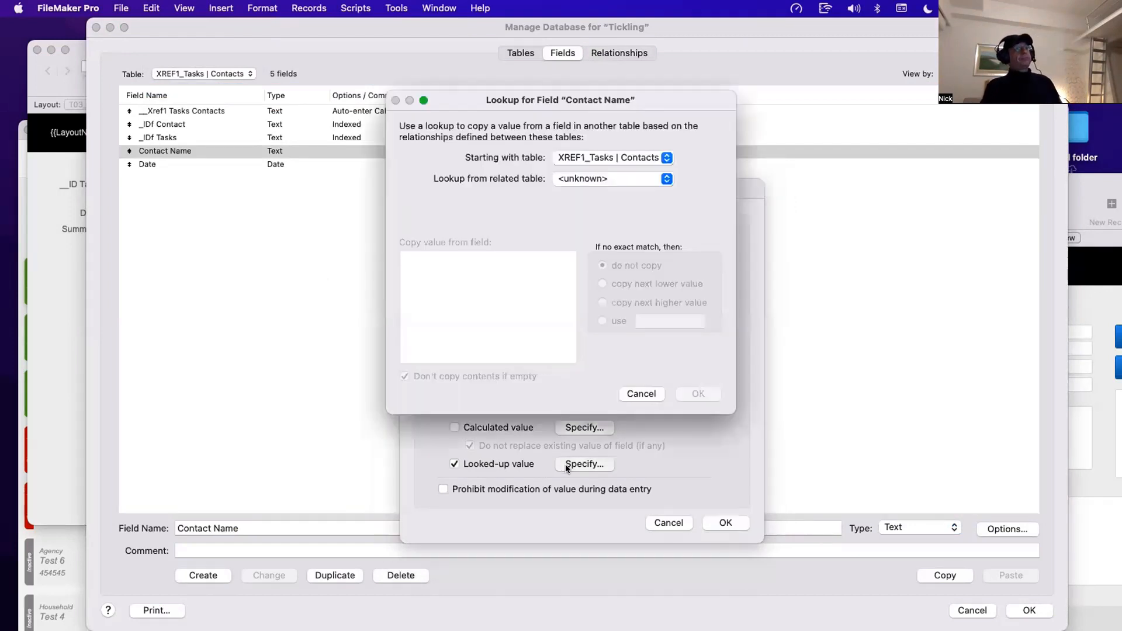
left_click(564, 156)
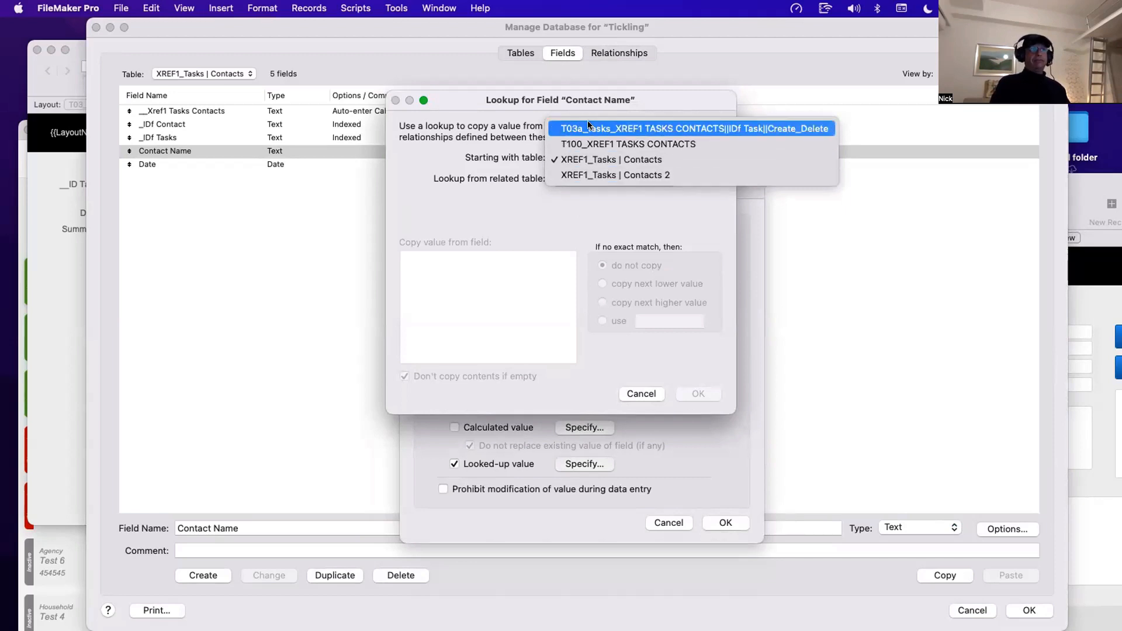
left_click(587, 159)
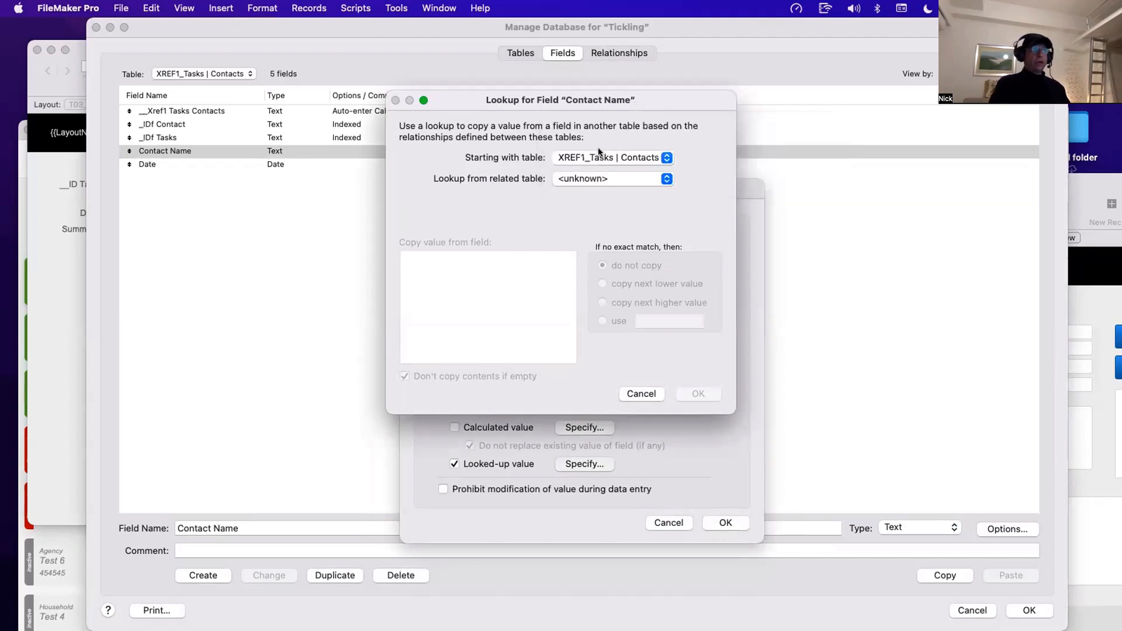
key("Escape")
key("Escape")
Step: Locate the occurrences of the XREF1_Tasks | Contacts table in the relationships graph, including the loose ones, T100 in the pink group and T03a in TASKS
left_click(620, 58)
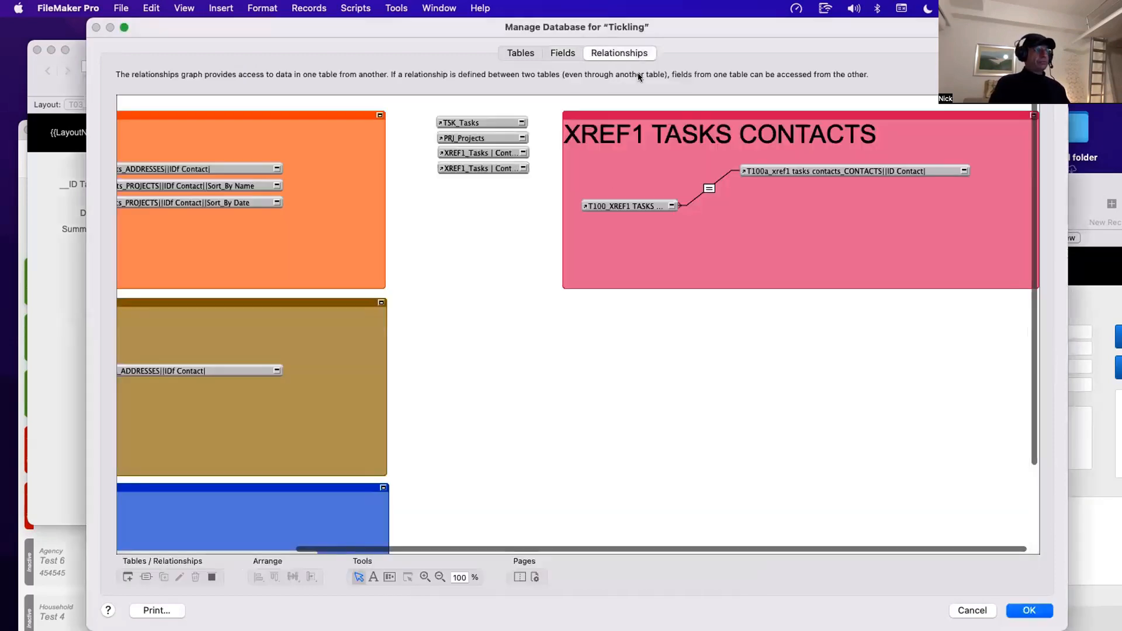
left_click(639, 203)
scroll(639, 202, "left", 5)
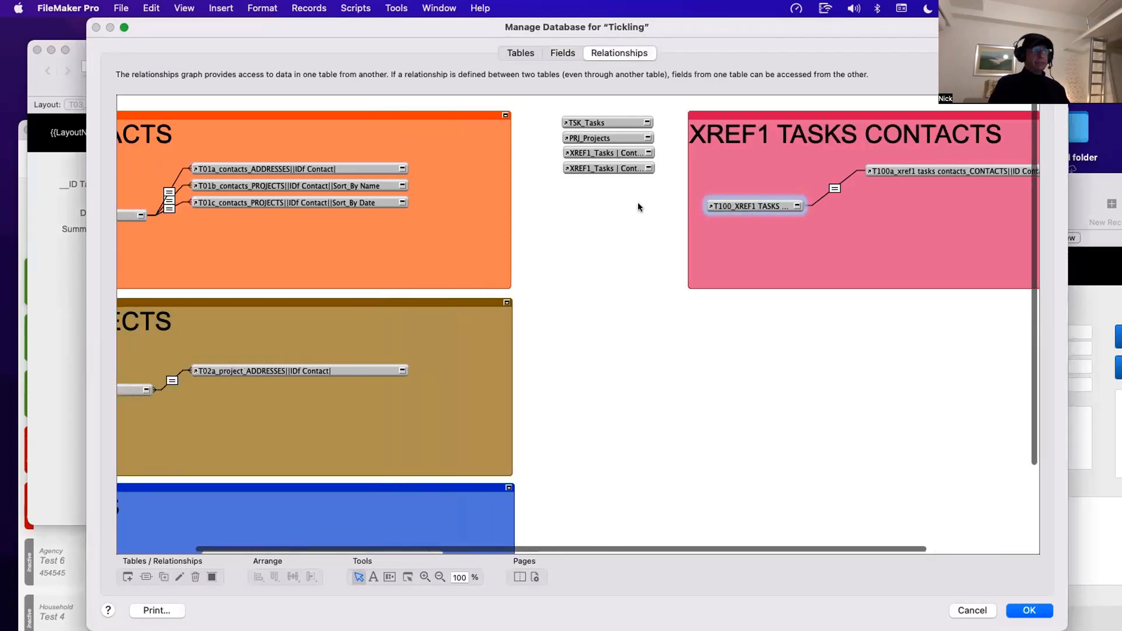
left_click(581, 166)
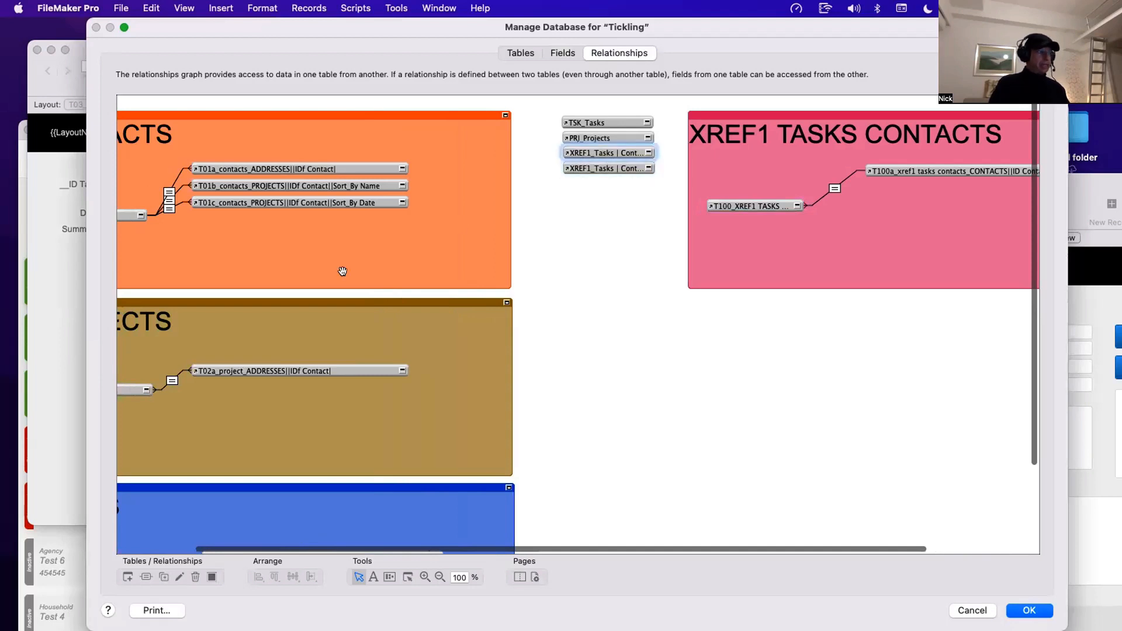
scroll(344, 271, "down", 4)
scroll(344, 272, "left", 4)
left_click(339, 442)
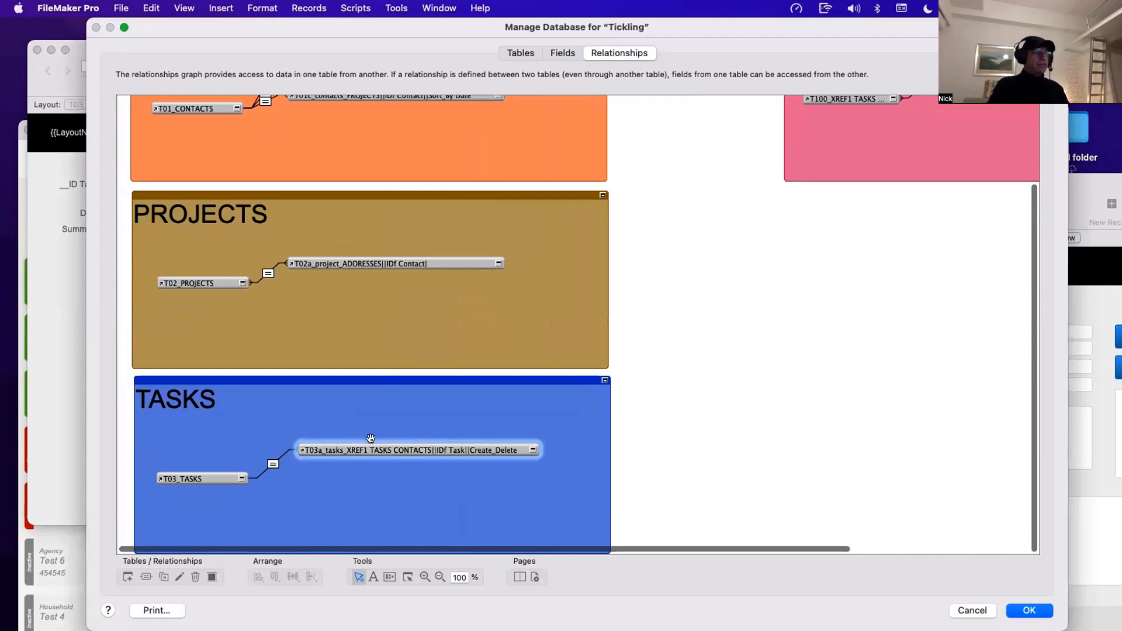
scroll(371, 438, "right", 8)
scroll(371, 438, "up", 4)
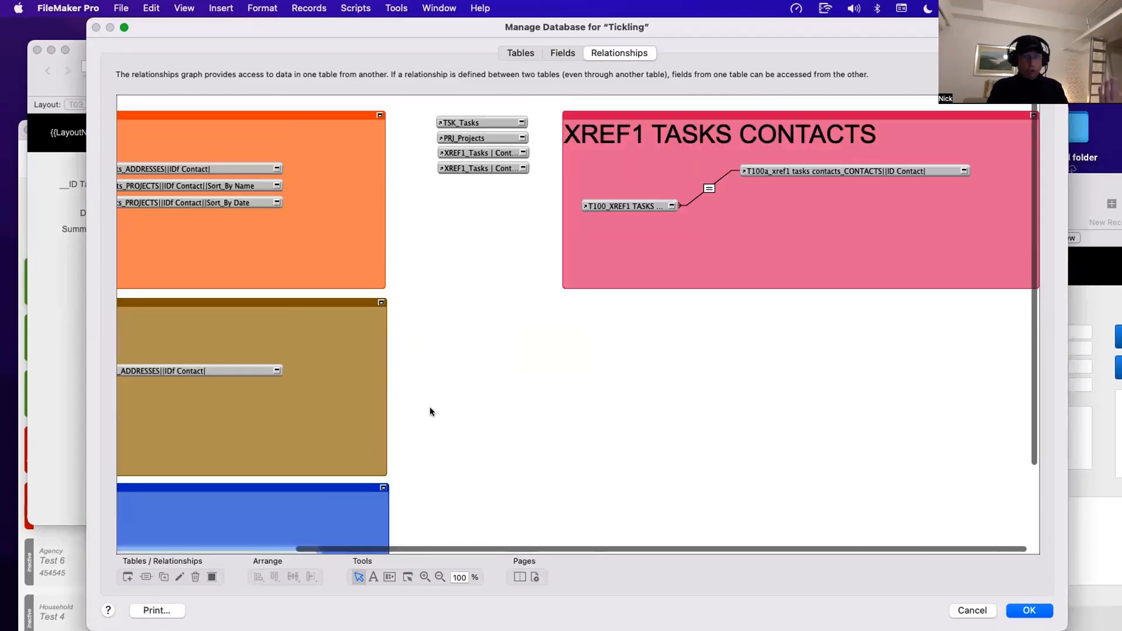
left_click(565, 51)
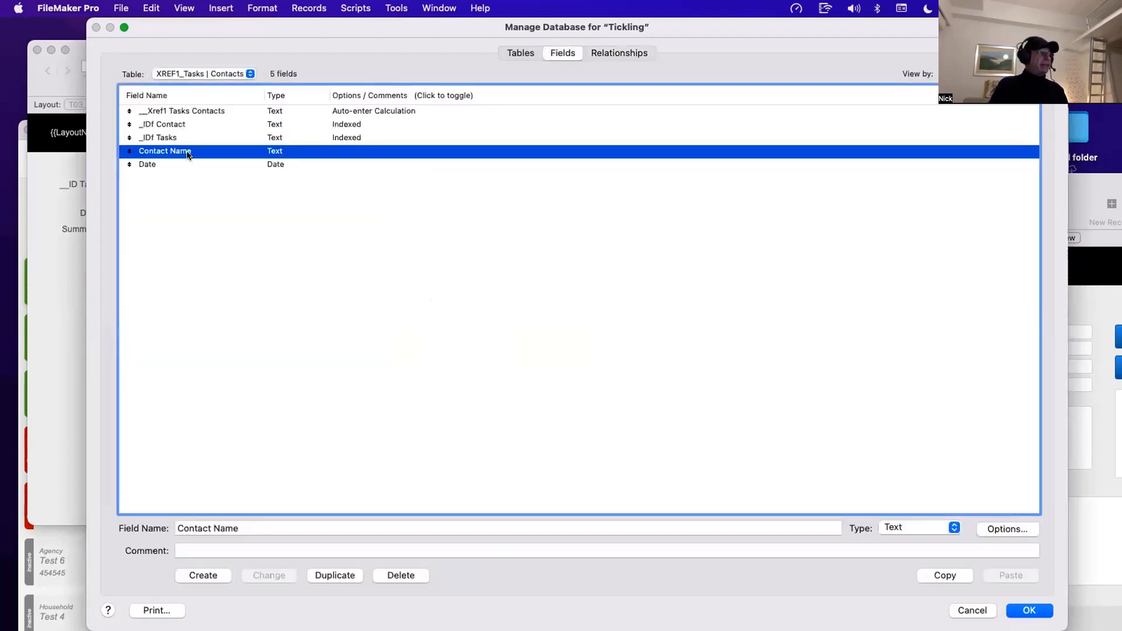
double_click(175, 152)
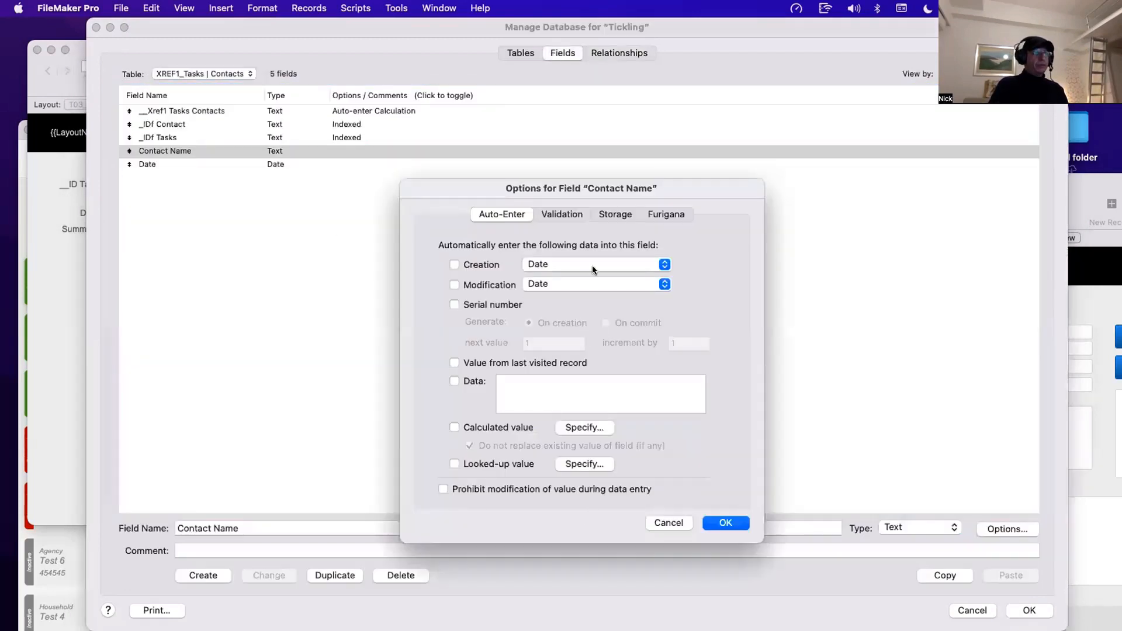
left_click(668, 523)
Step: Examine how T100_XREF1 TASKS CONTACTS is linked to the T100a contacts occurrence in the pink group
left_click(619, 53)
left_click(638, 204)
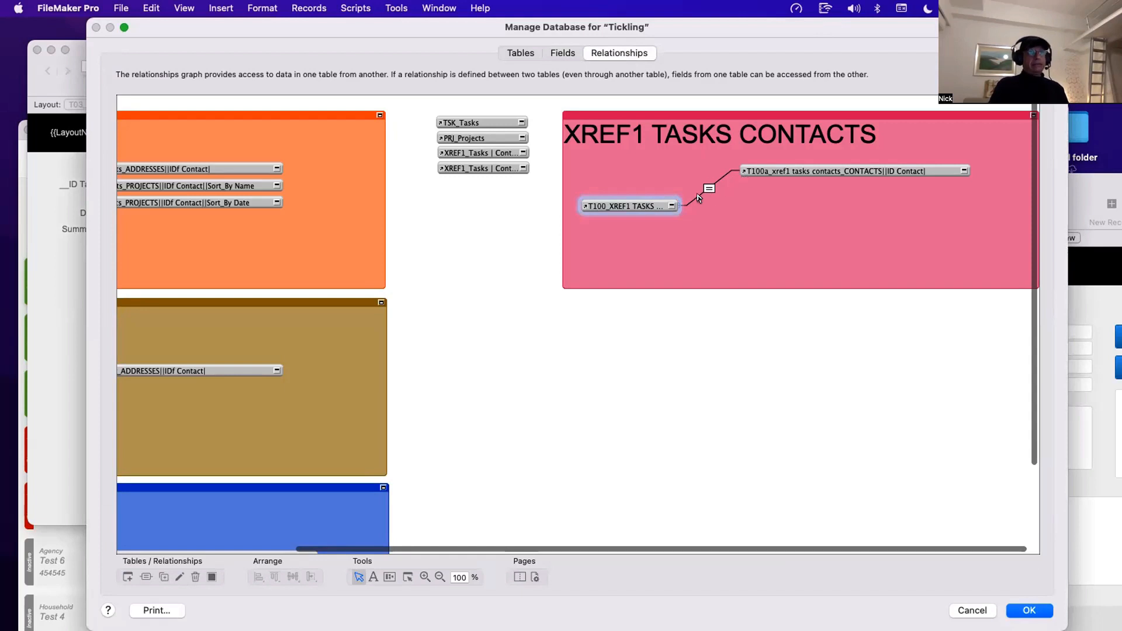
left_click(709, 190)
left_click(657, 196)
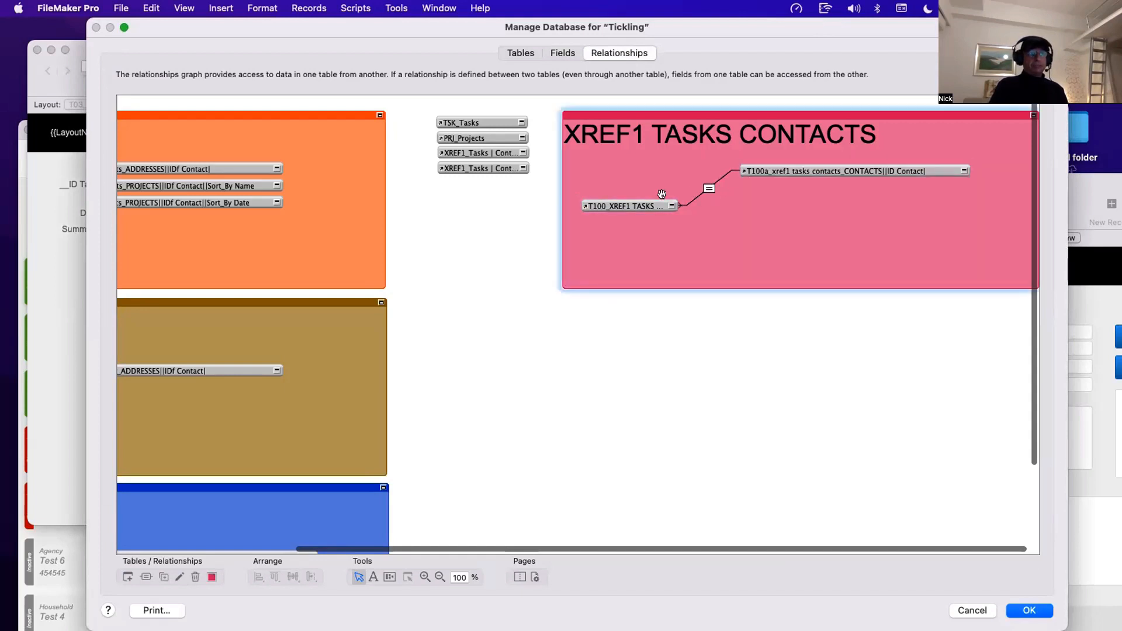
Step: Check which related tables the Contact Name lookup offers when starting from XREF1_Tasks | Contacts
left_click(563, 52)
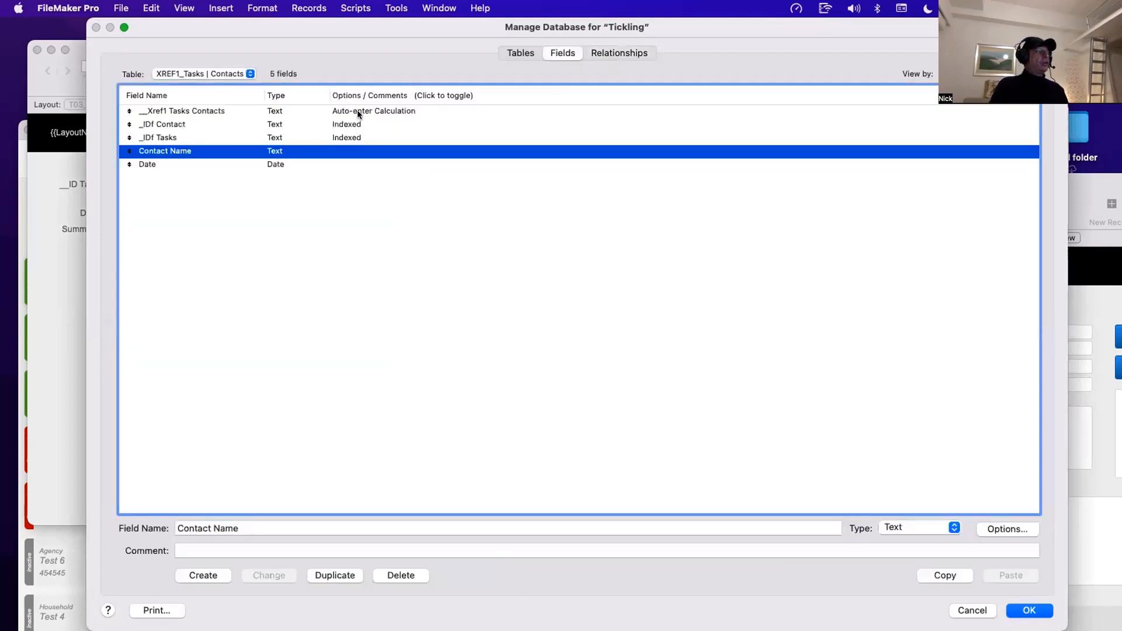
double_click(246, 152)
left_click(559, 465)
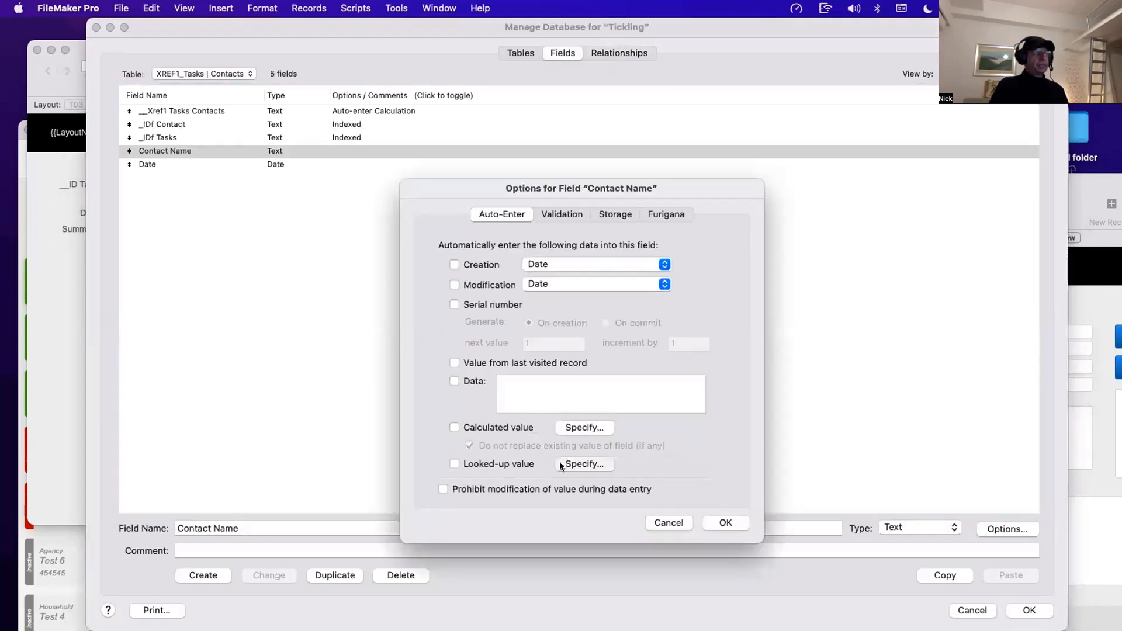
left_click(590, 157)
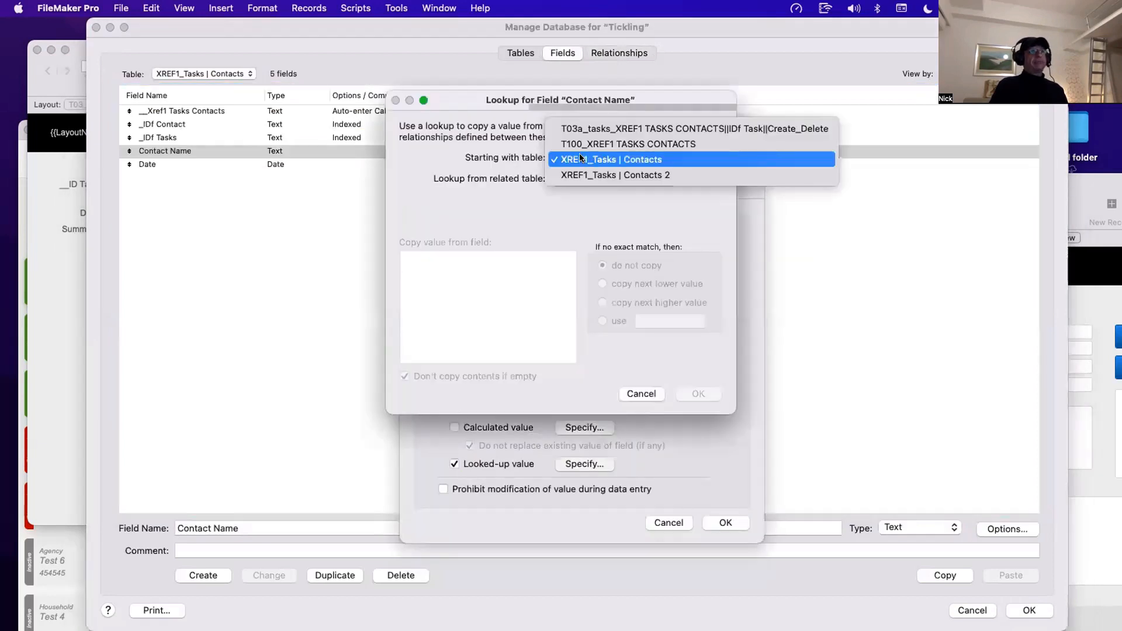
left_click(583, 159)
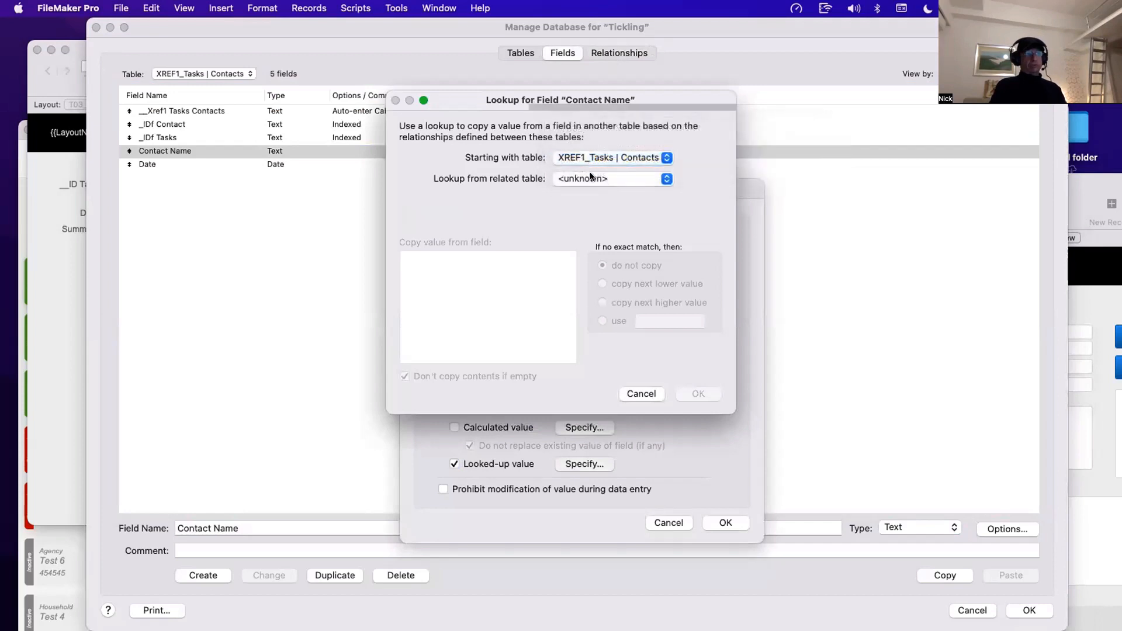
left_click(600, 179)
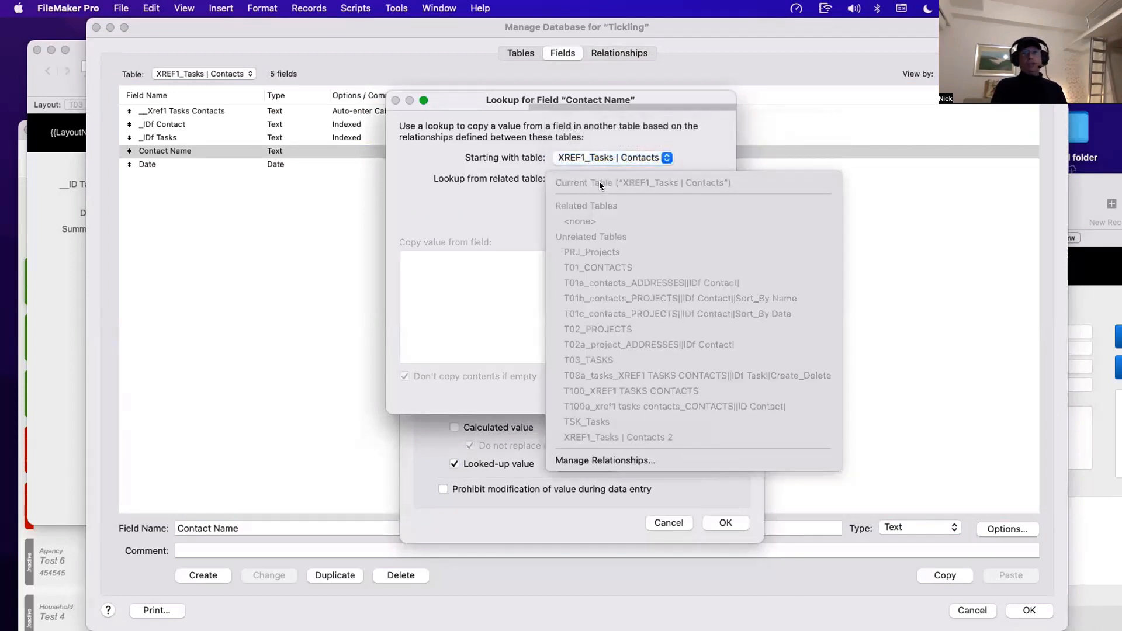
left_click(601, 183)
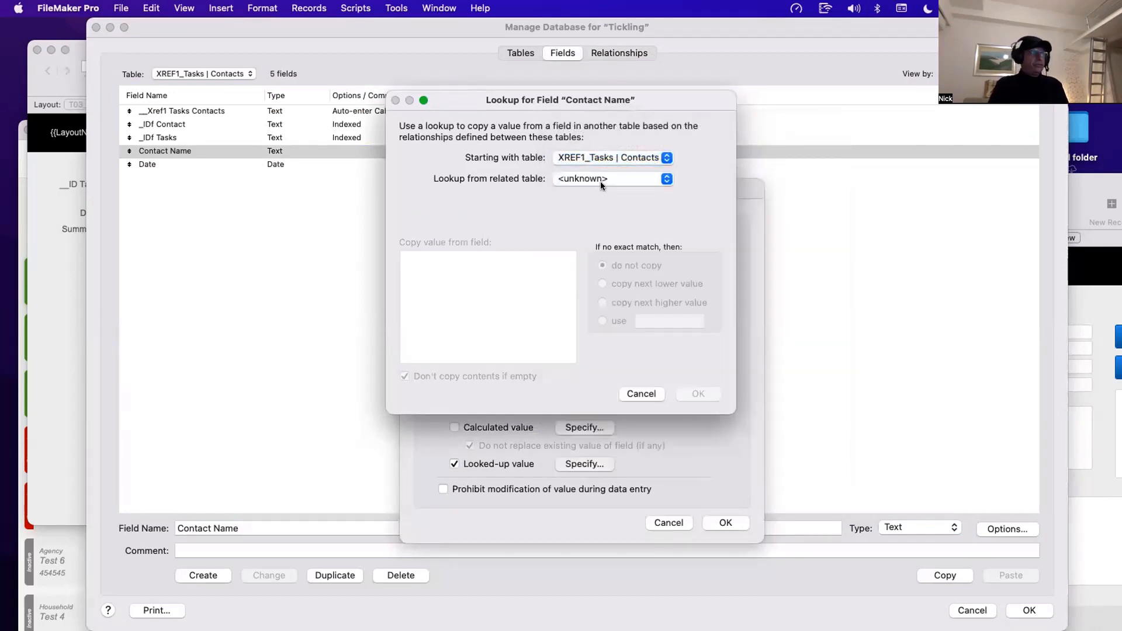
Step: Check the Contact Name lookup with XREF1_Tasks | Contacts 2 as the starting table, and discard the lookup settings
left_click(598, 157)
left_click(597, 159)
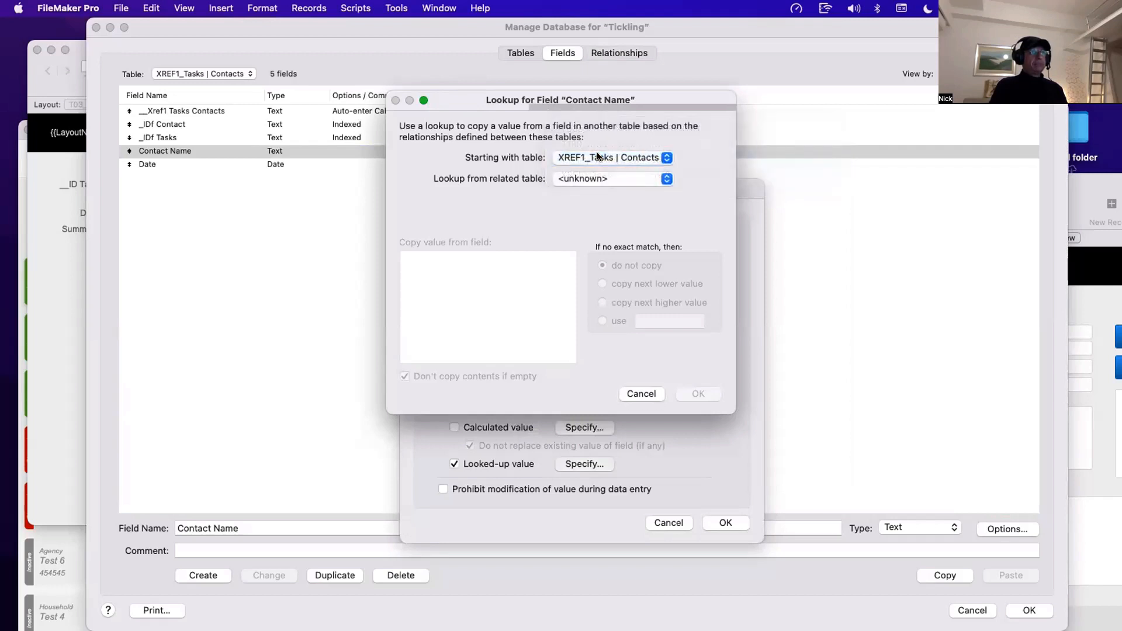
left_click(597, 157)
left_click(595, 169)
left_click(601, 173)
key("Escape")
key("Escape")
key("Escape")
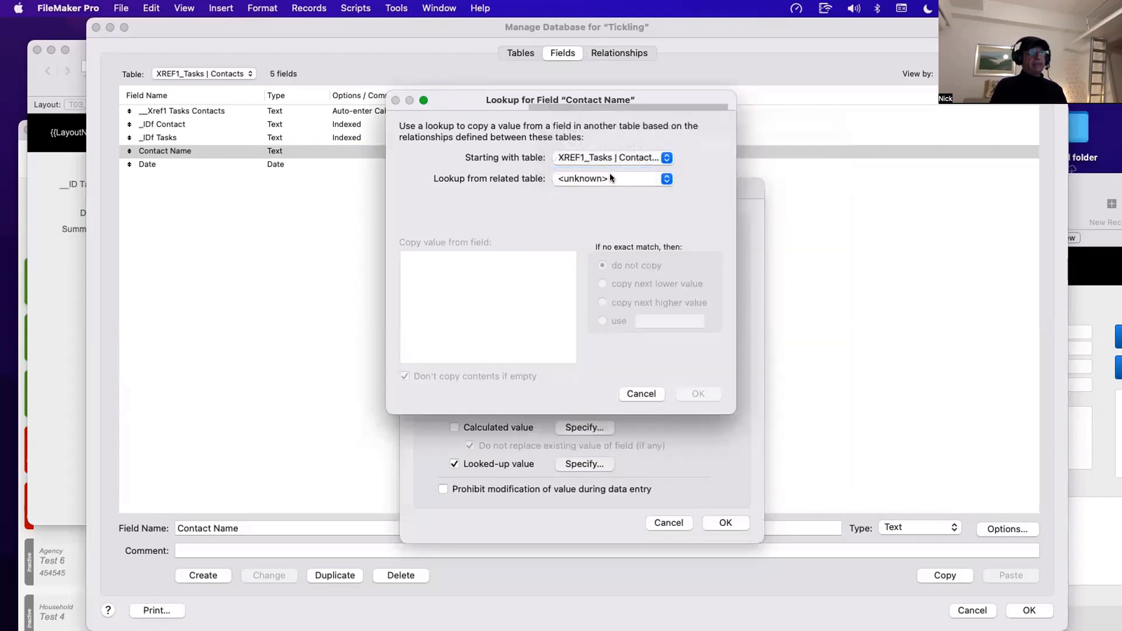
Step: Widen the two loose XREF1_Tasks | Contacts occurrences together so their full names fit
left_click(612, 50)
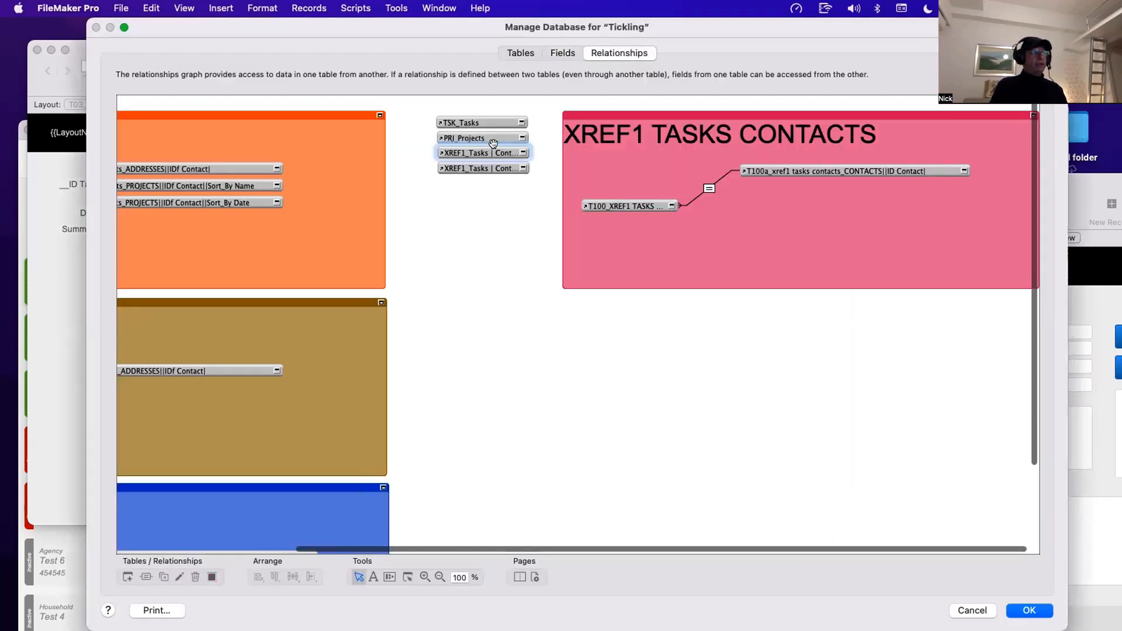
left_click(526, 167)
left_click_drag(541, 165, 503, 151)
left_click(537, 183)
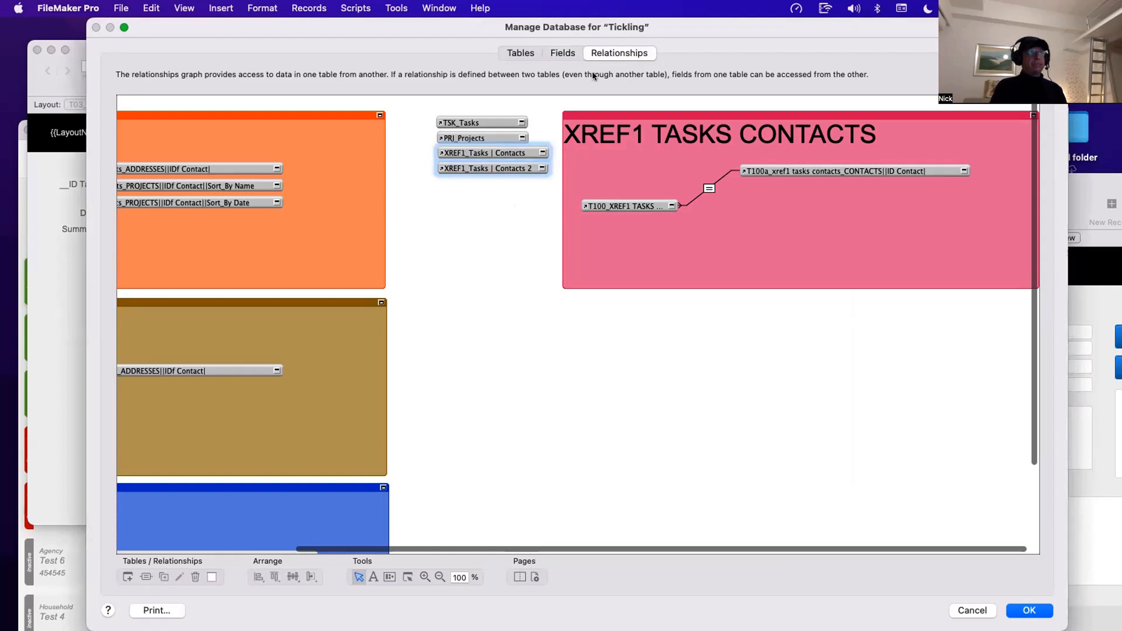
Step: Check which related tables the Contact Name lookup offers when starting from T03a_tasks_XREF1 TASKS CONTACTS, and discard the lookup settings
left_click(563, 52)
double_click(263, 157)
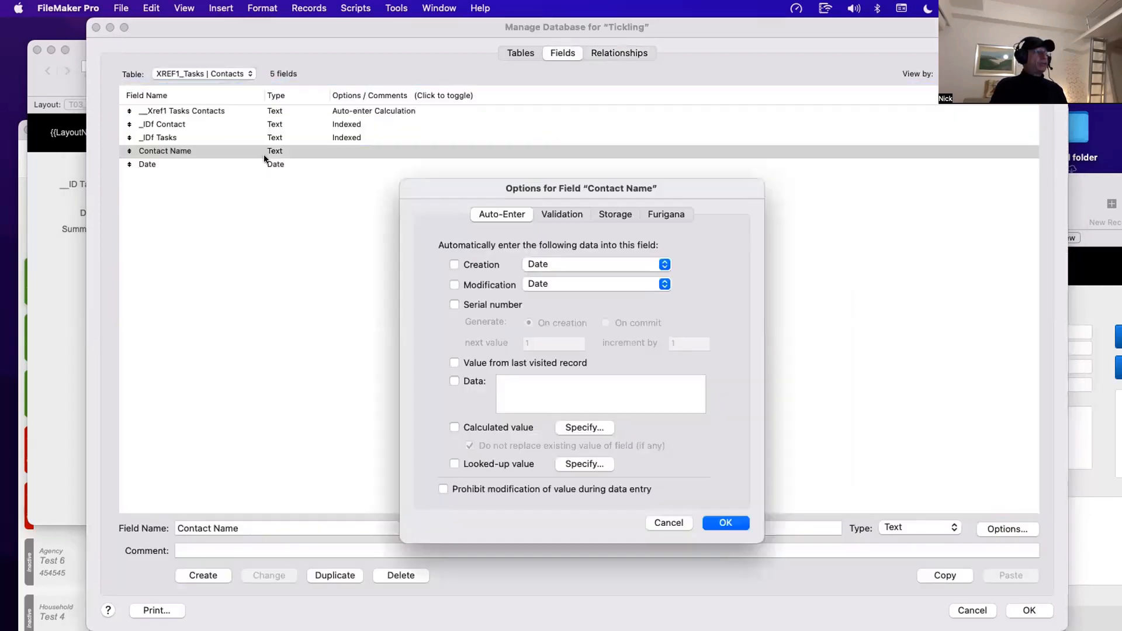
left_click(583, 463)
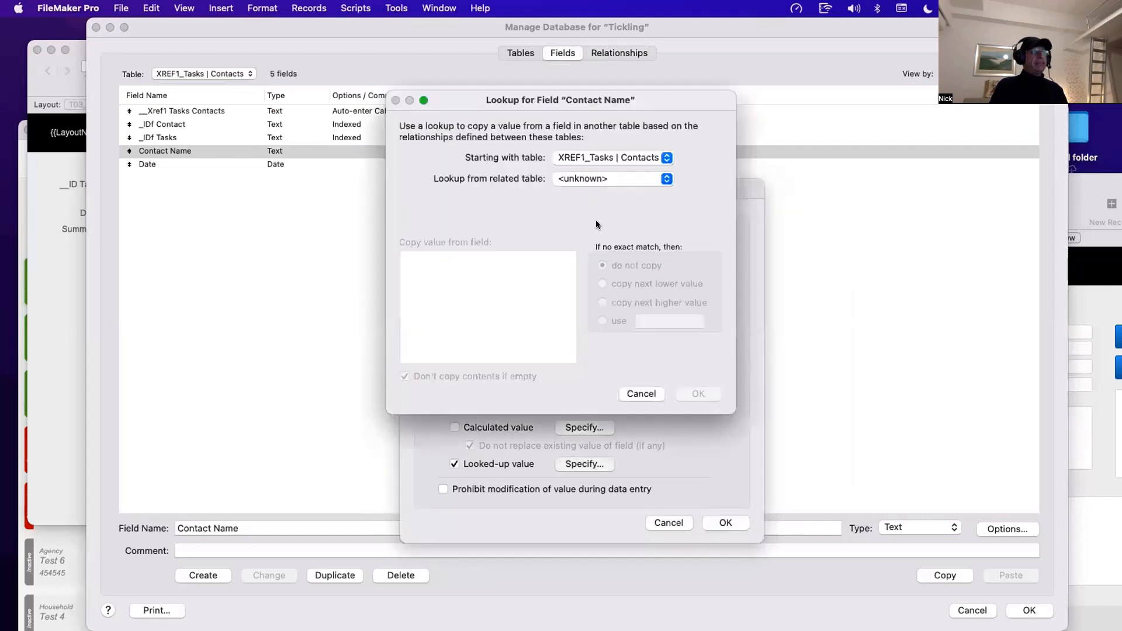
left_click(589, 158)
left_click(588, 129)
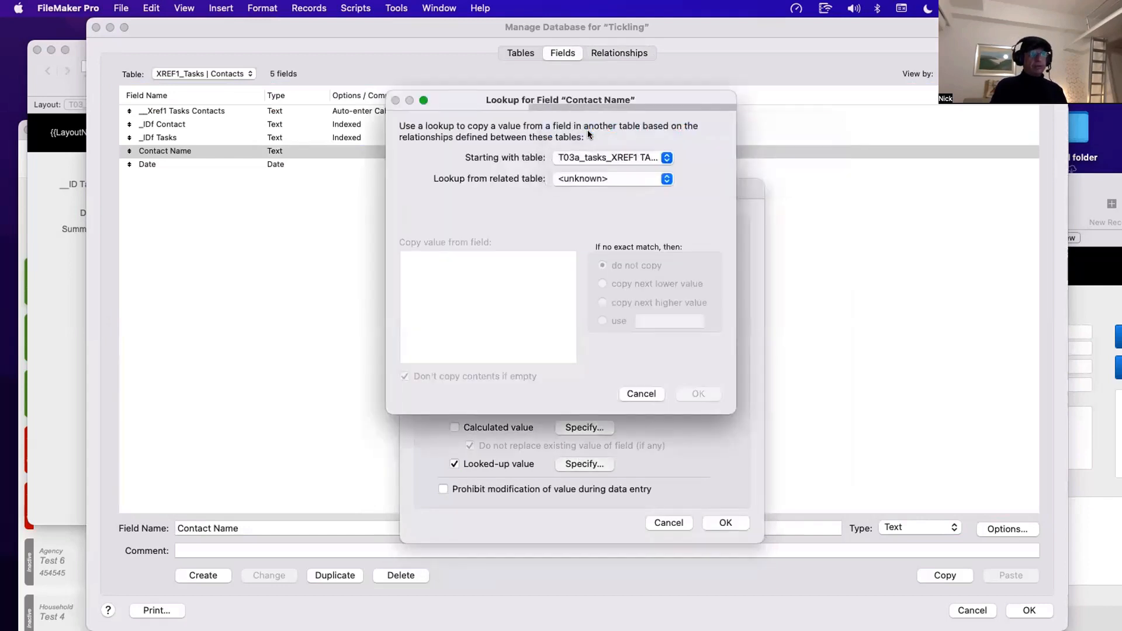
left_click(592, 171)
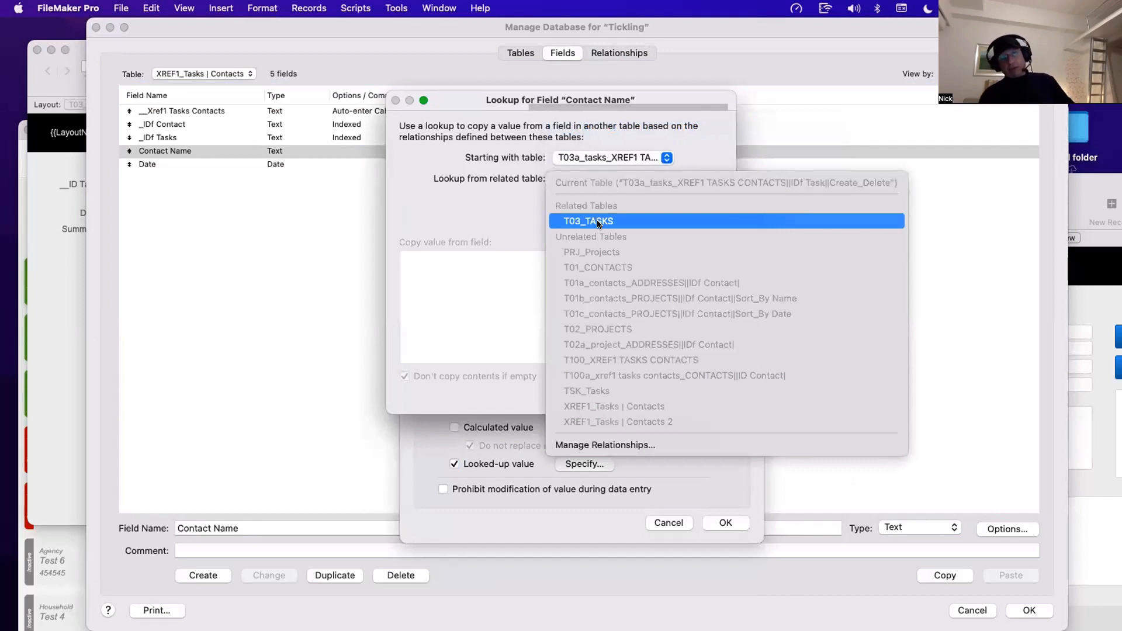
key("Escape")
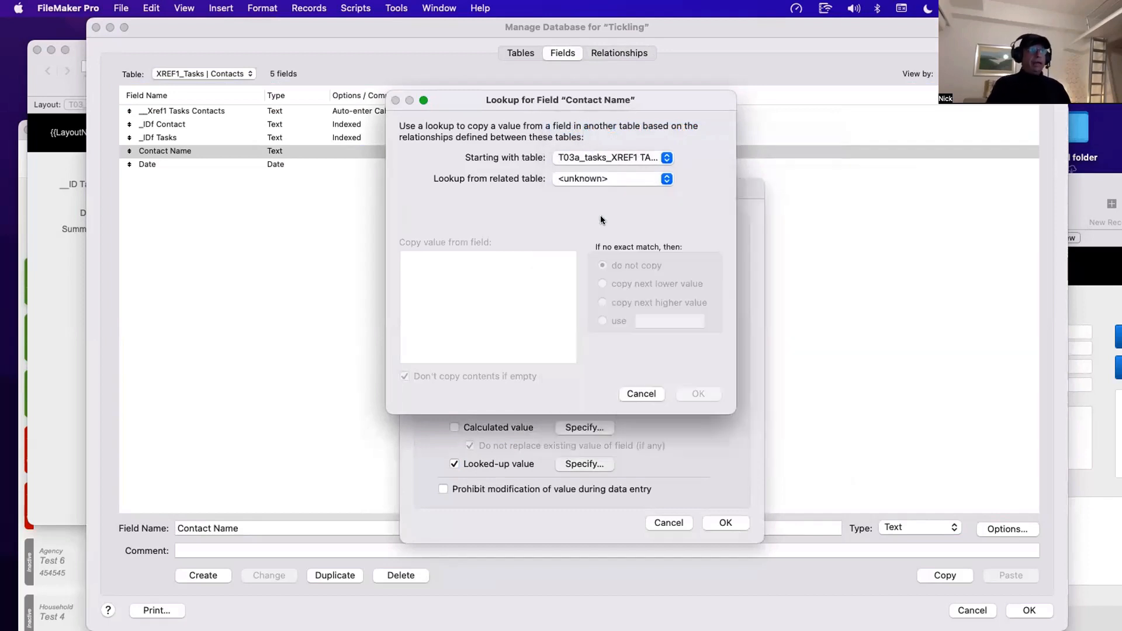
key("Escape")
key("Escape")
Step: Compare how T03_TASKS links to its T03a occurrence in the TASKS group with the T100_XREF1 TASKS CONTACTS occurrence in the pink group
left_click(620, 52)
scroll(397, 405, "left", 5)
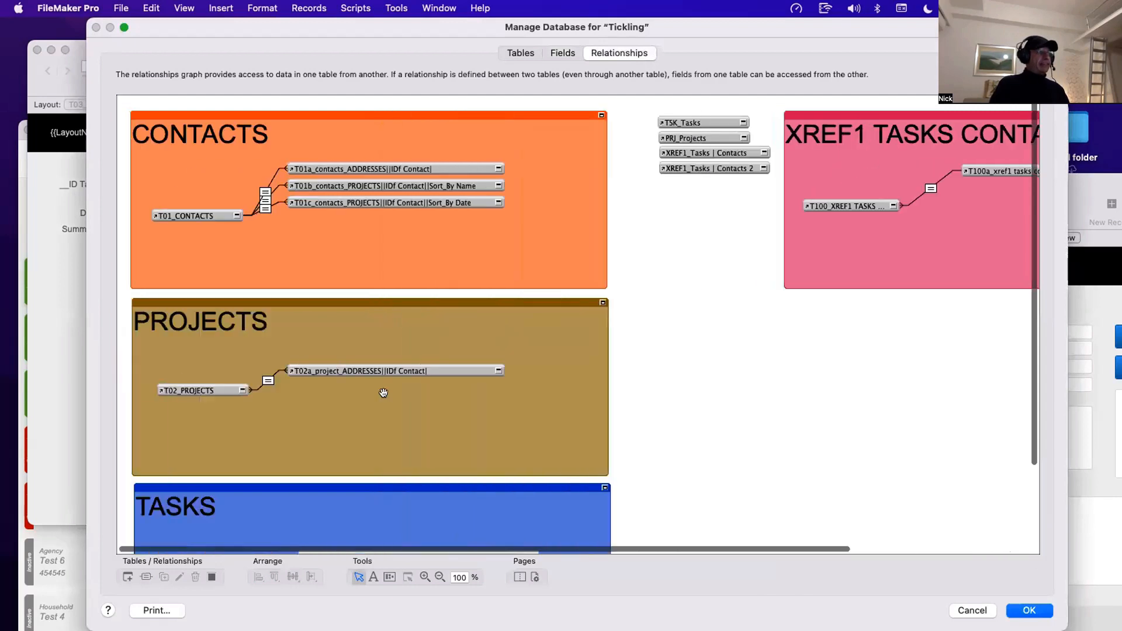
scroll(380, 393, "down", 3)
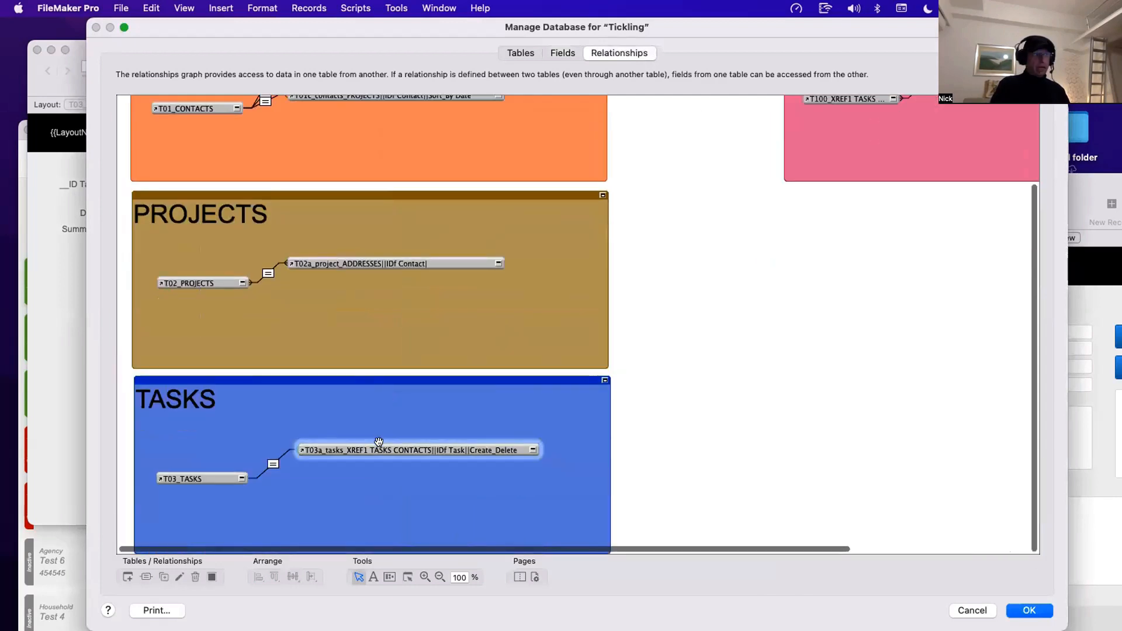
left_click(205, 477)
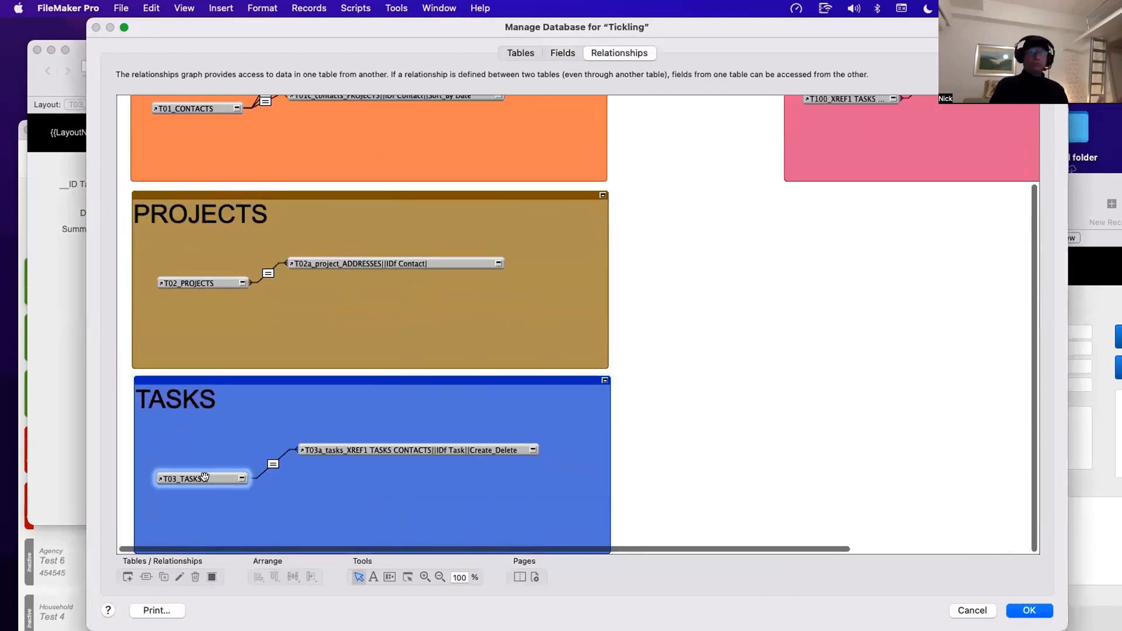
left_click(273, 465)
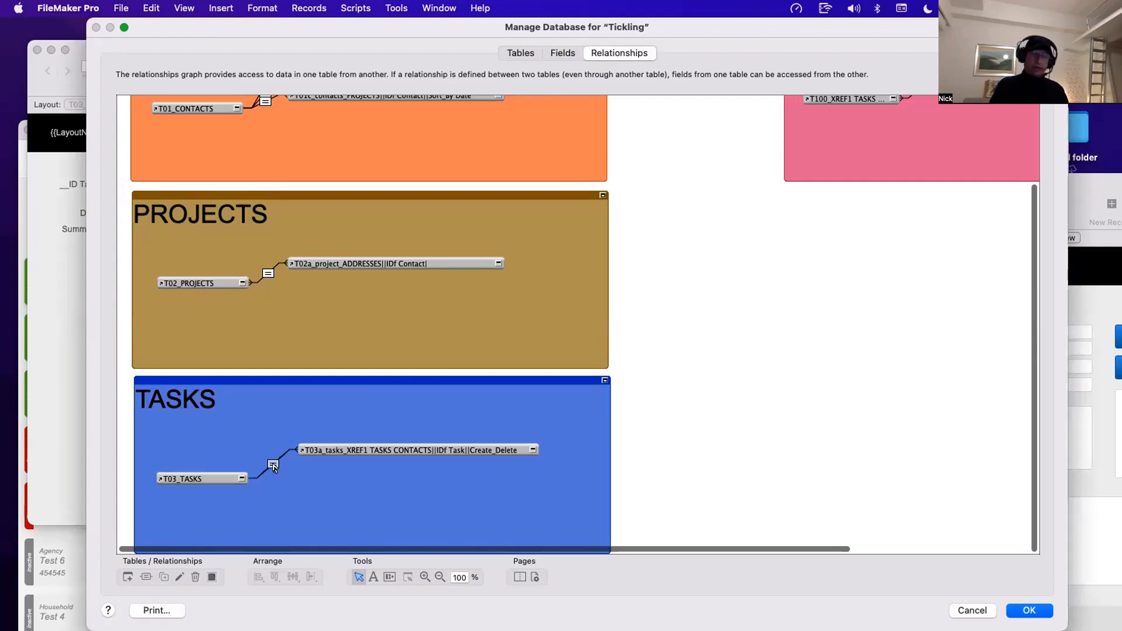
scroll(648, 287, "right", 5)
scroll(648, 287, "up", 3)
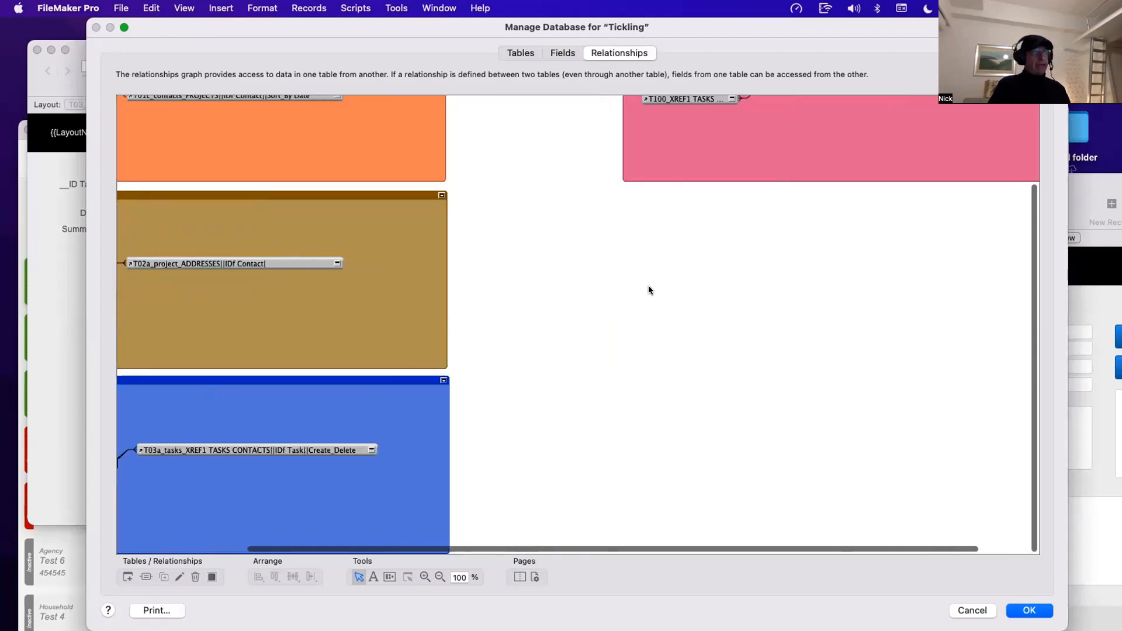
left_click(689, 204)
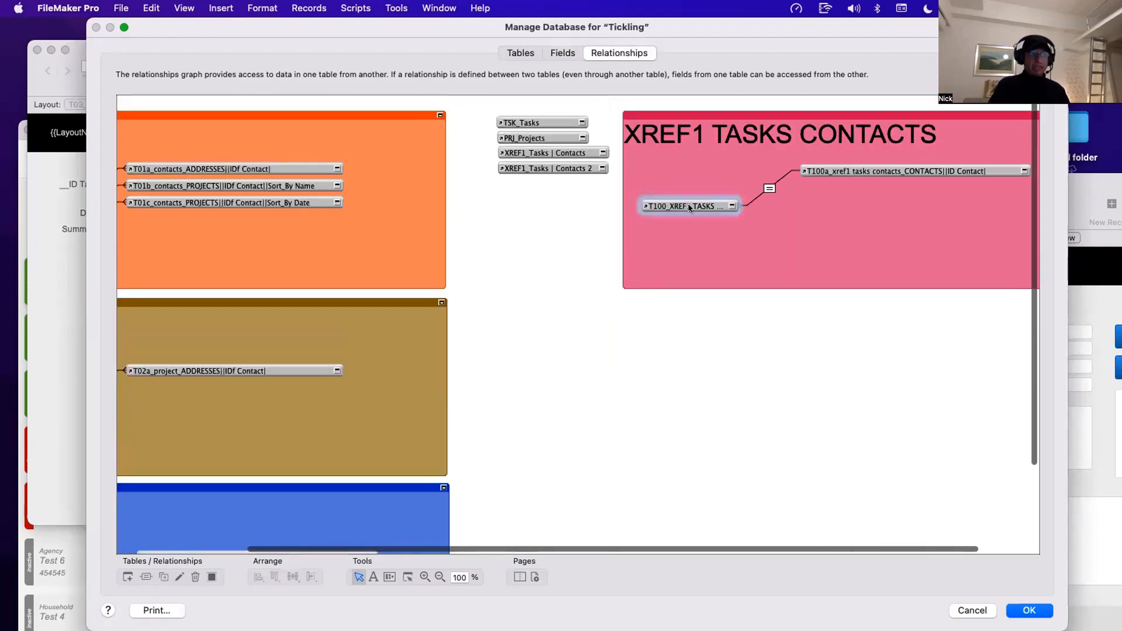
Step: Make Contact Name look up Name from T100a_xref1 tasks contacts_CONTACTS||ID Contact|, starting from T100_XREF1 TASKS CONTACTS, and save the database changes
left_click(563, 53)
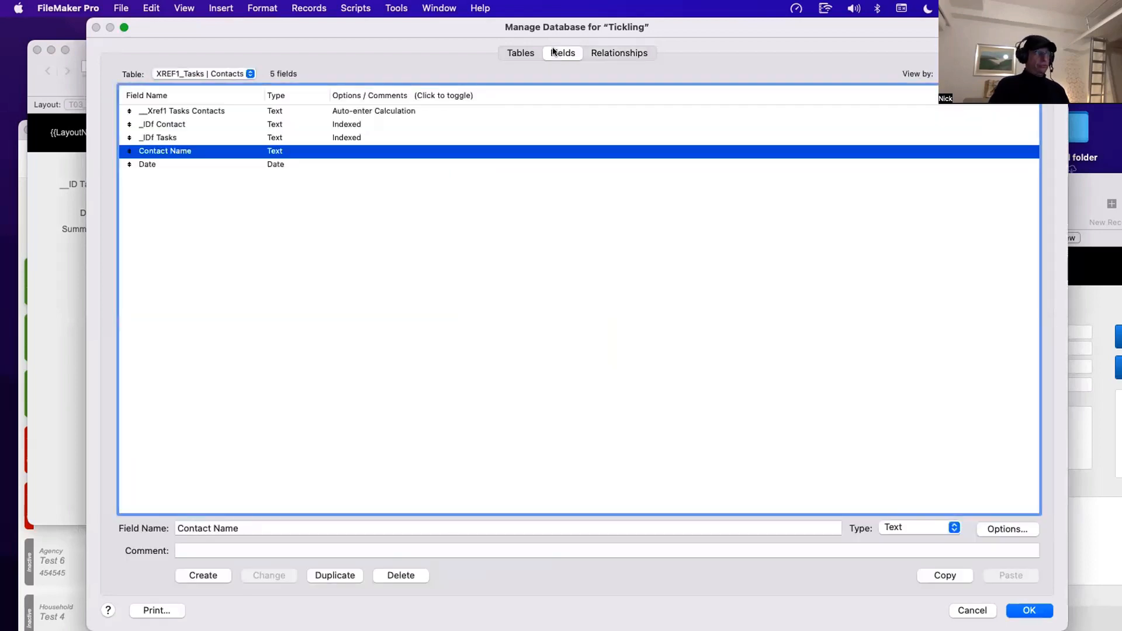
double_click(273, 156)
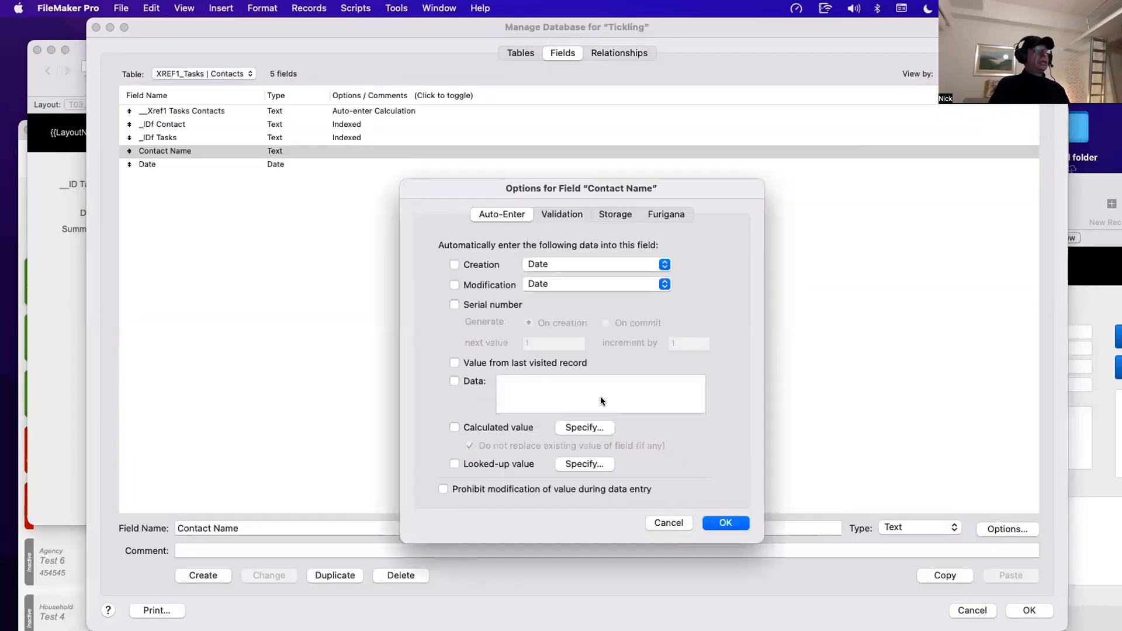
left_click(585, 463)
left_click(593, 158)
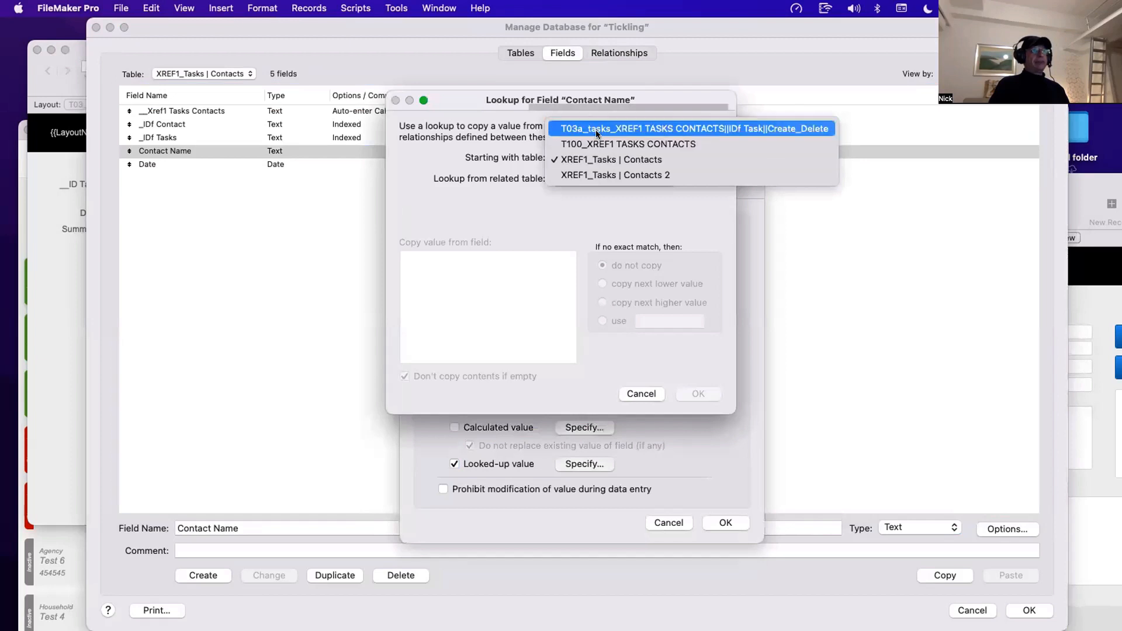
left_click(595, 138)
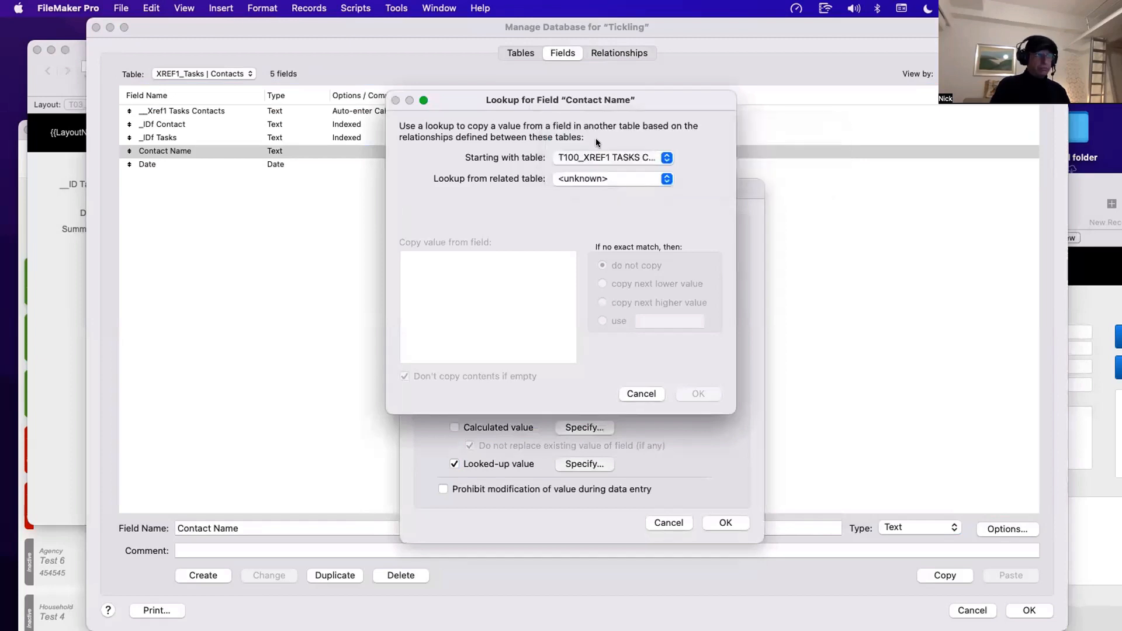
left_click(604, 177)
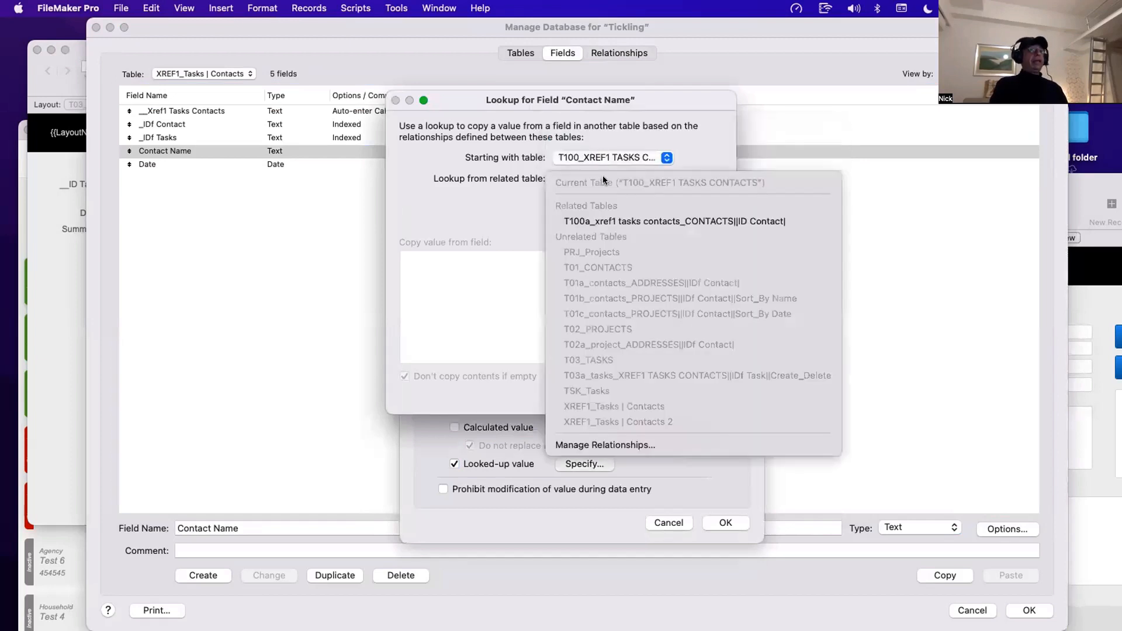
left_click(614, 222)
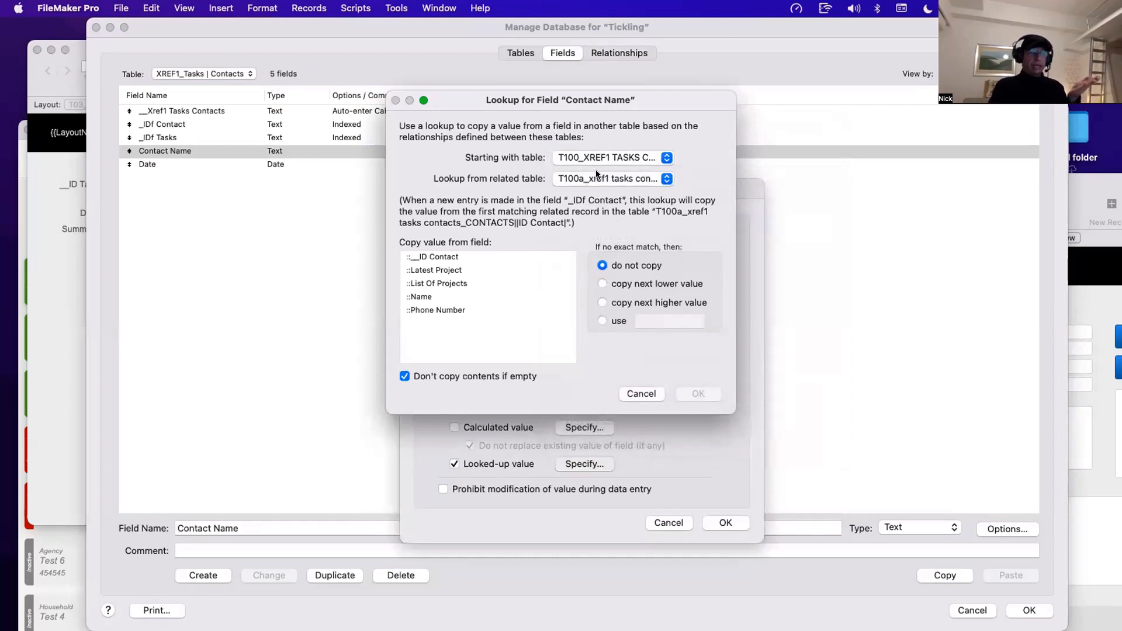
left_click(446, 297)
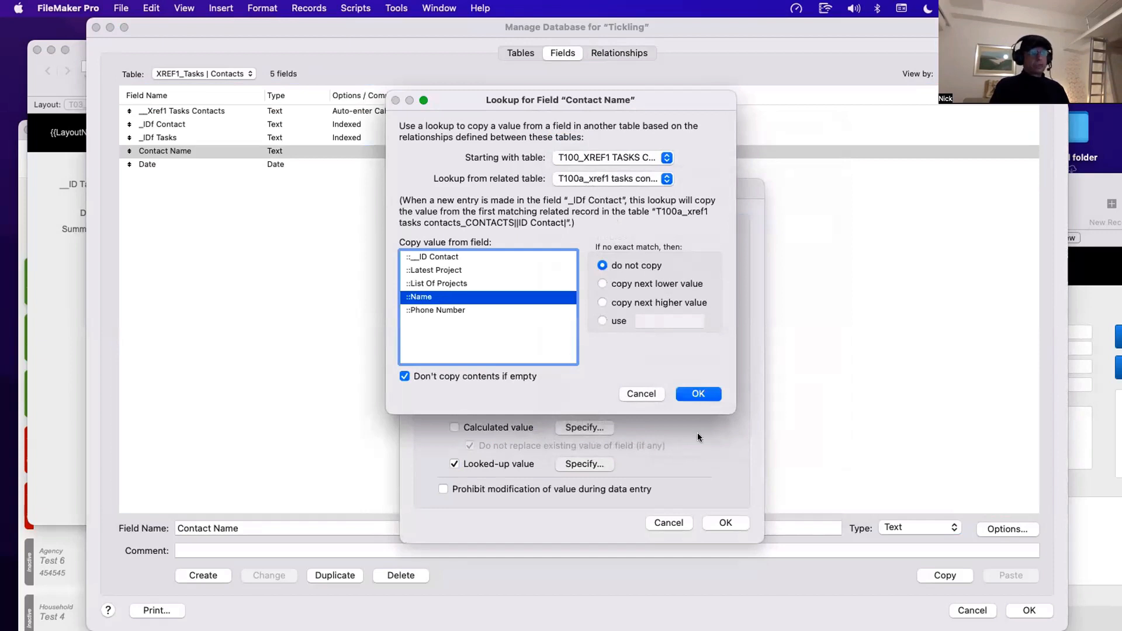
left_click(698, 393)
left_click(726, 522)
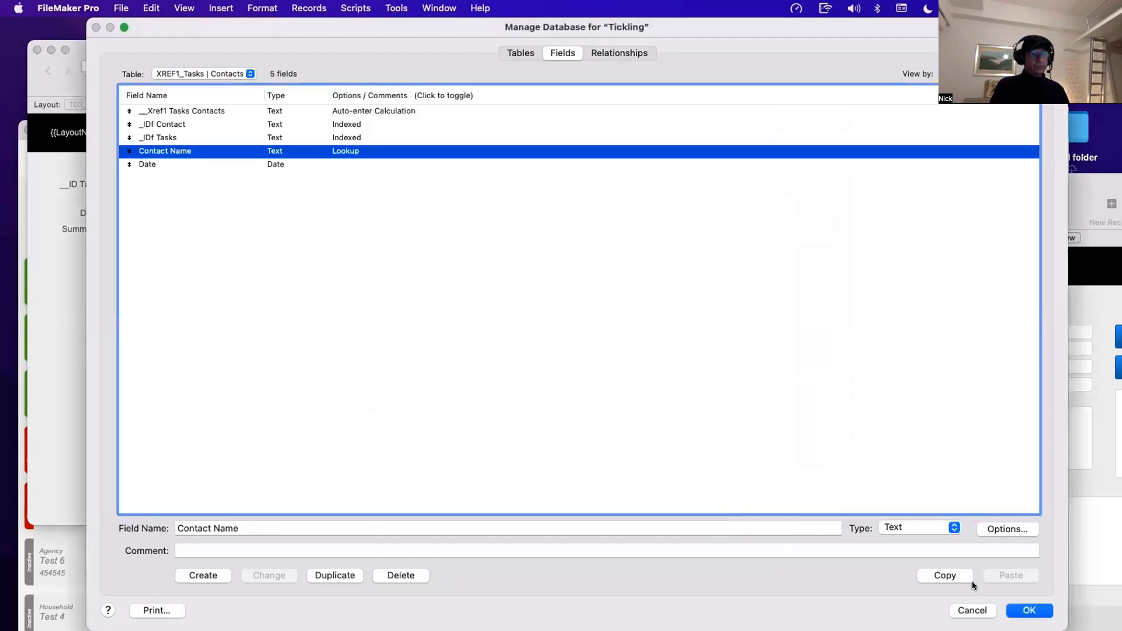
left_click(1023, 610)
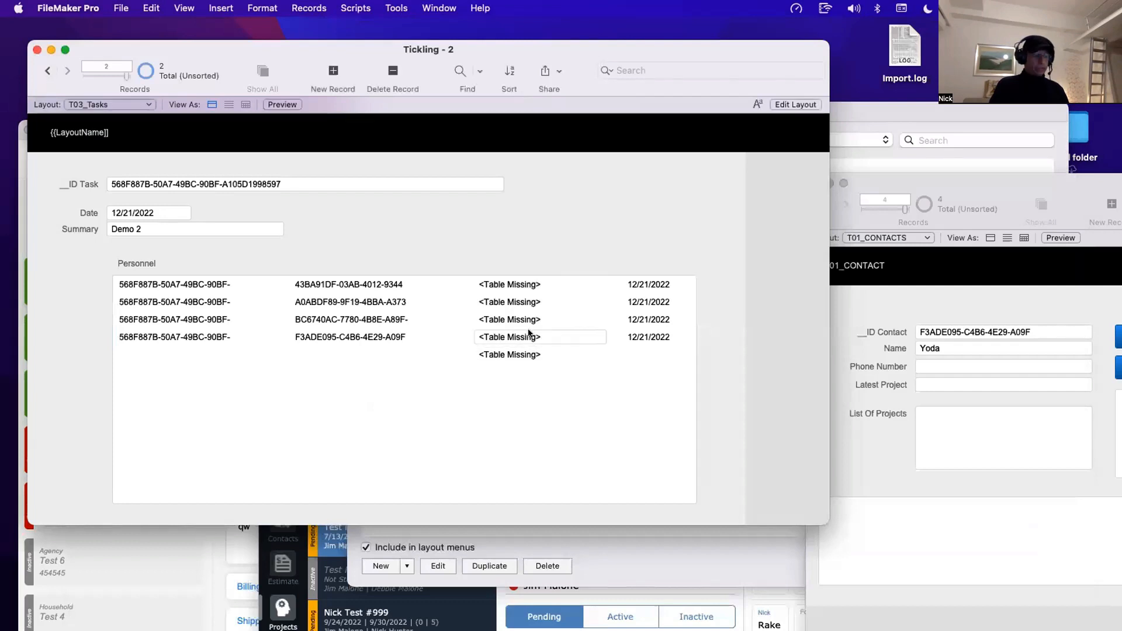
Step: In the T03_Tasks layout, repoint the Personnel portal's <Table Missing> field to Contact Name from T03a_tasks_XREF1 TASKS CONTACTS||IDf Task||Create_Delete
key("super+l")
double_click(760, 288)
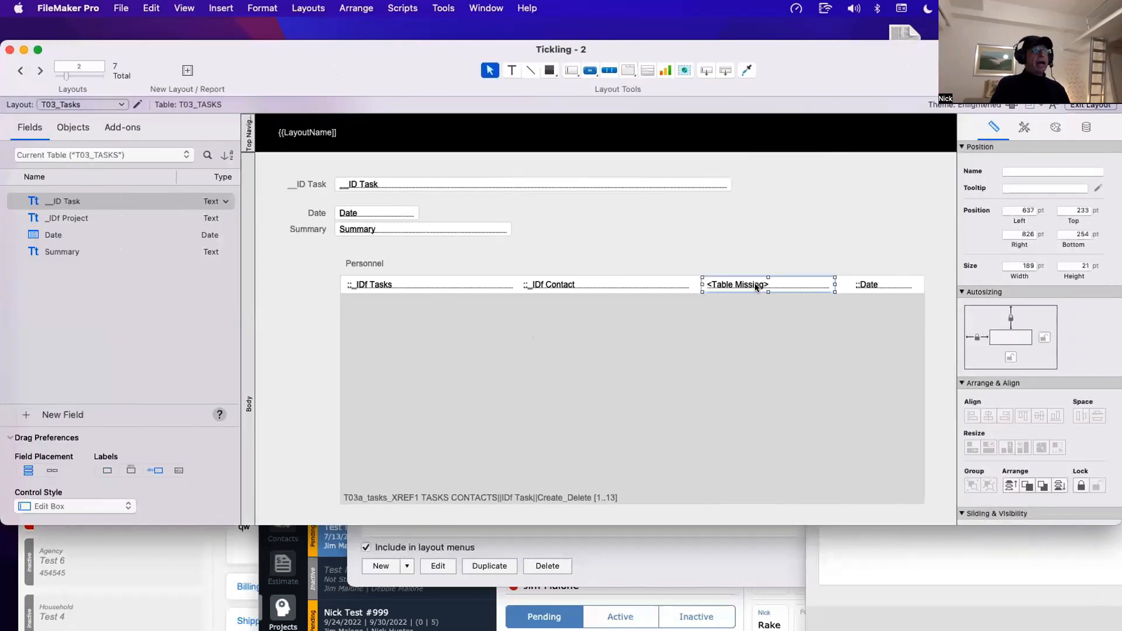
left_click(779, 210)
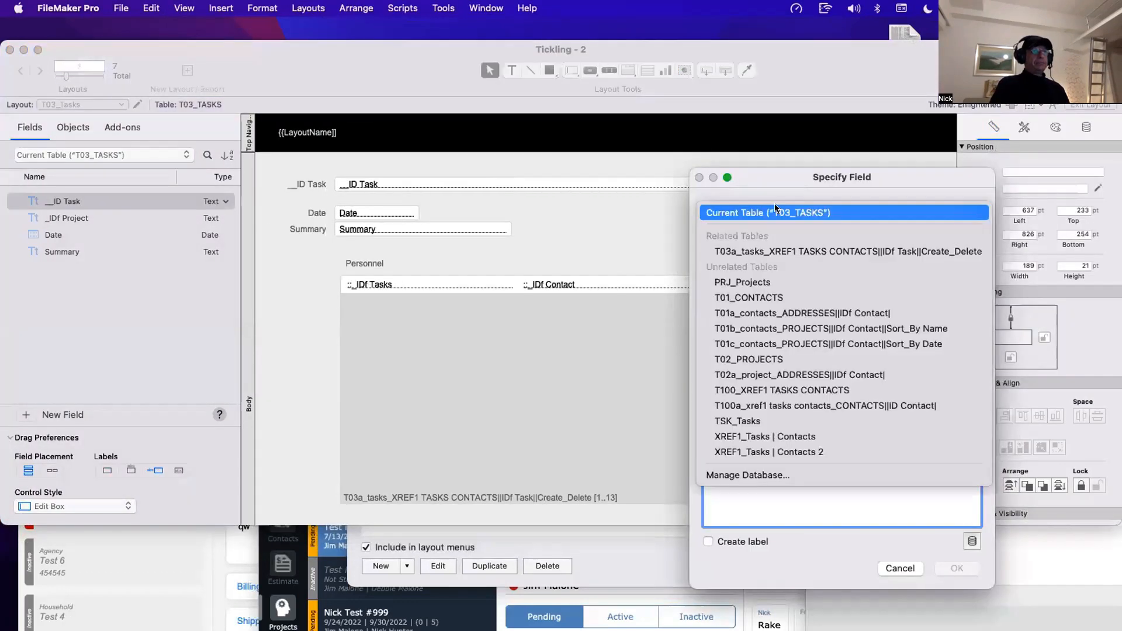
left_click(780, 252)
left_click(738, 272)
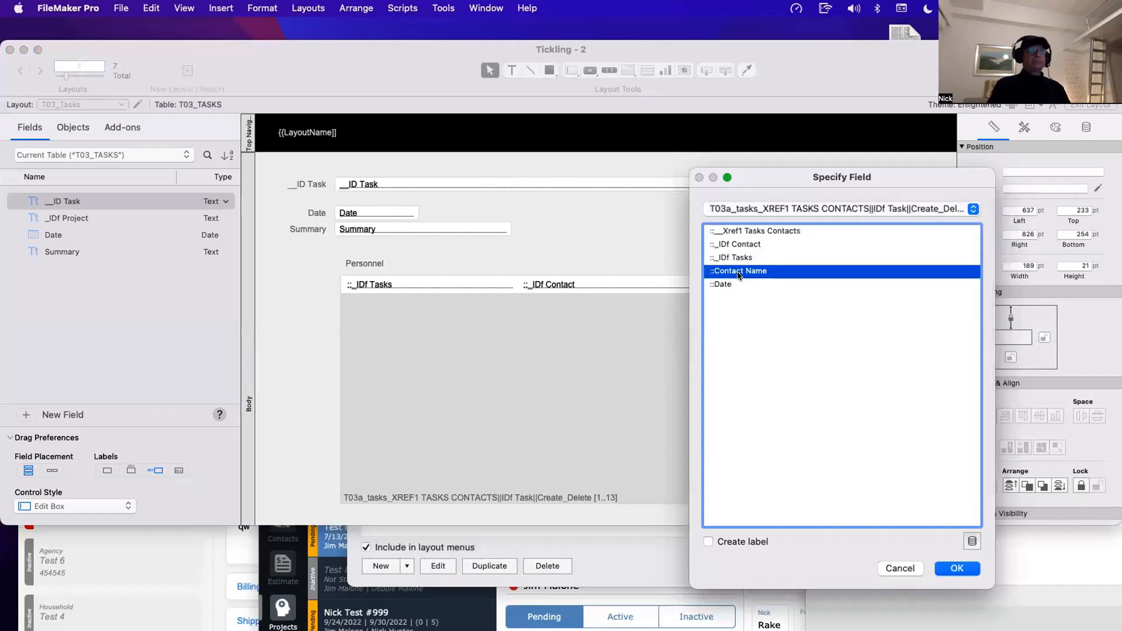
left_click(971, 568)
Step: Inspect the Personnel portal's table occurrence and its _IDf Tasks, _IDf Contact, Contact Name and Date fields together
left_click(447, 448)
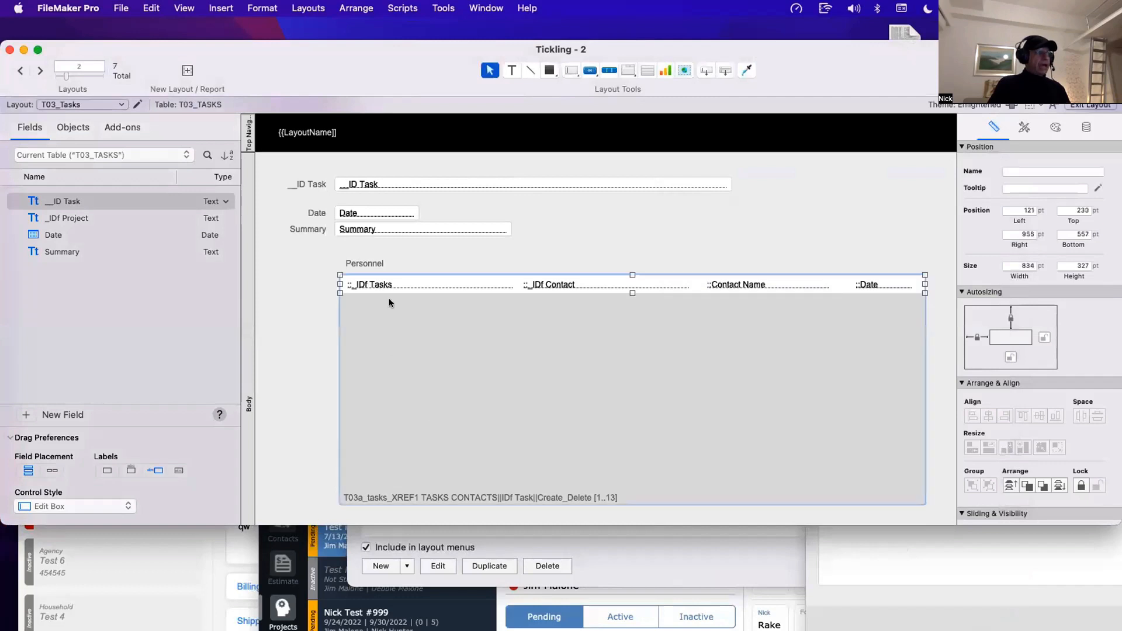
left_click(392, 287)
left_click(539, 281, "shift")
left_click(714, 286, "shift")
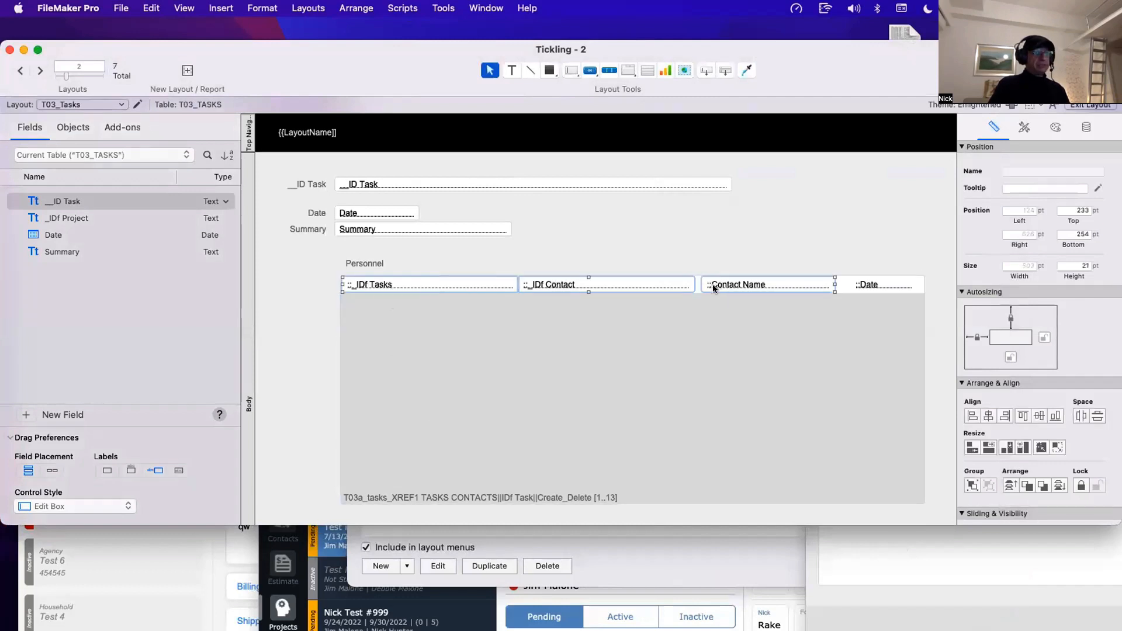
left_click(883, 285, "shift")
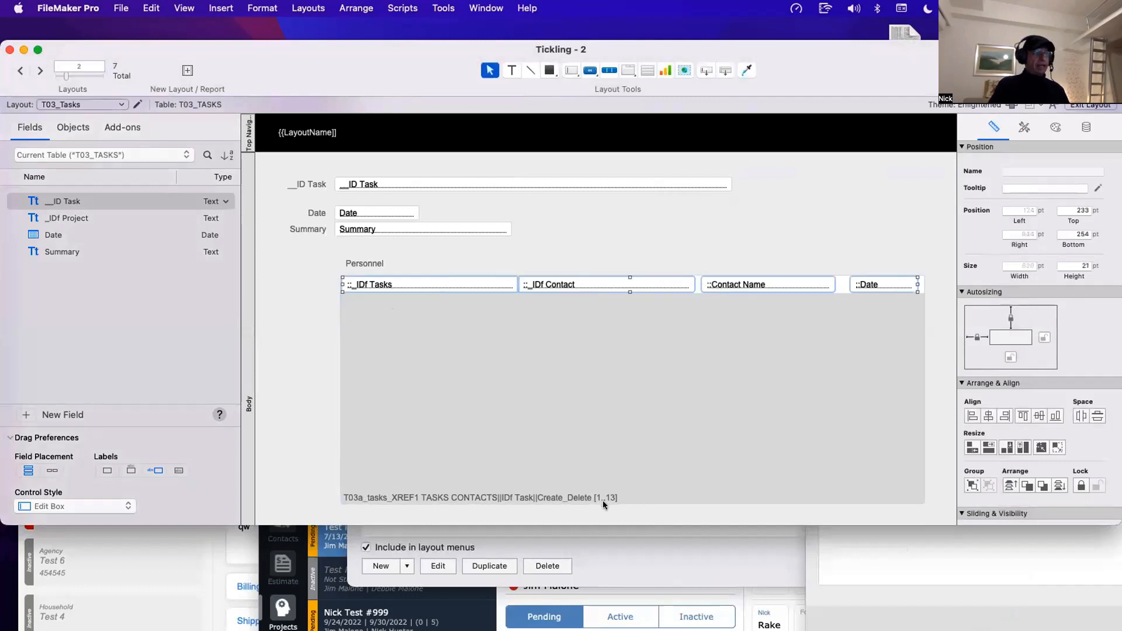
left_click(477, 260)
Step: Check which table occurrence each of the four Personnel portal fields draws from, leaving their definitions as they are
double_click(464, 283)
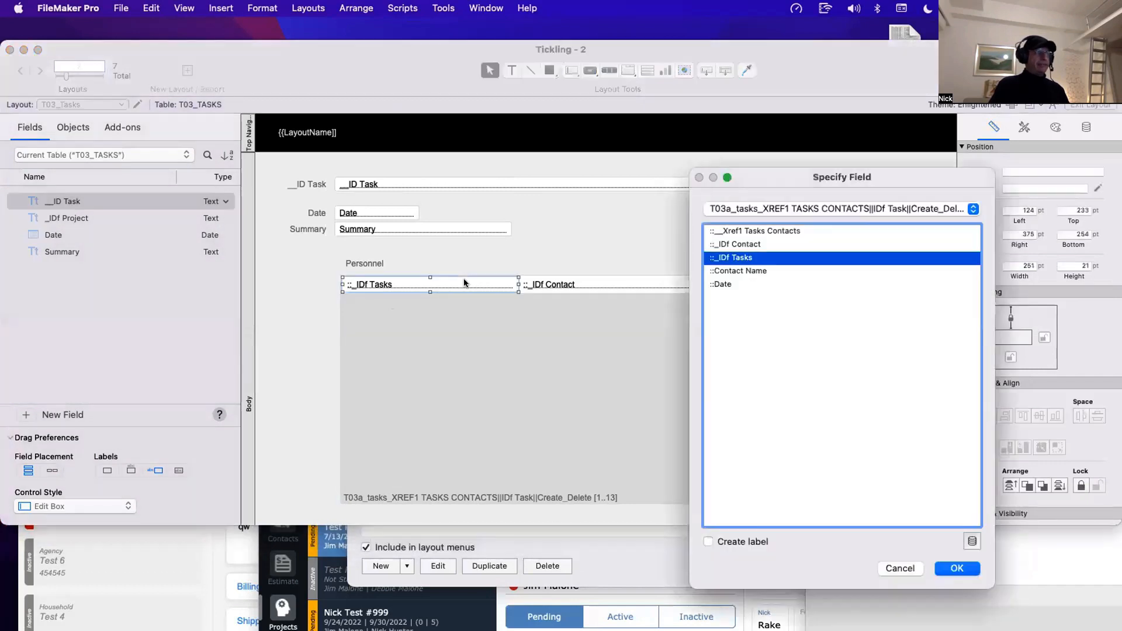
key("Return")
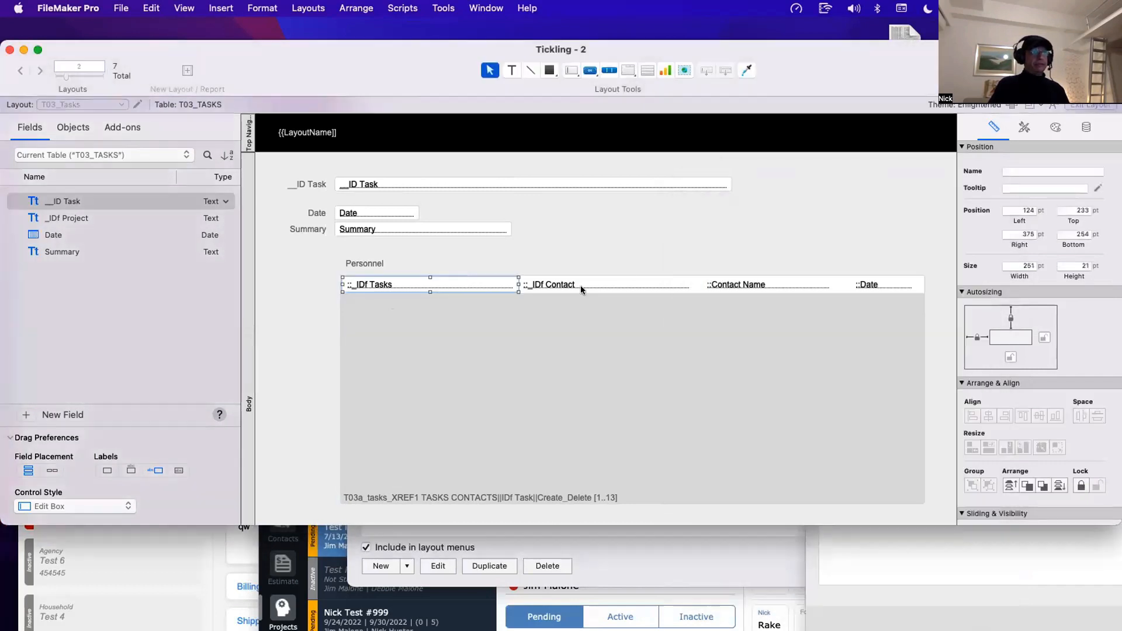
double_click(581, 285)
key("Return")
double_click(731, 285)
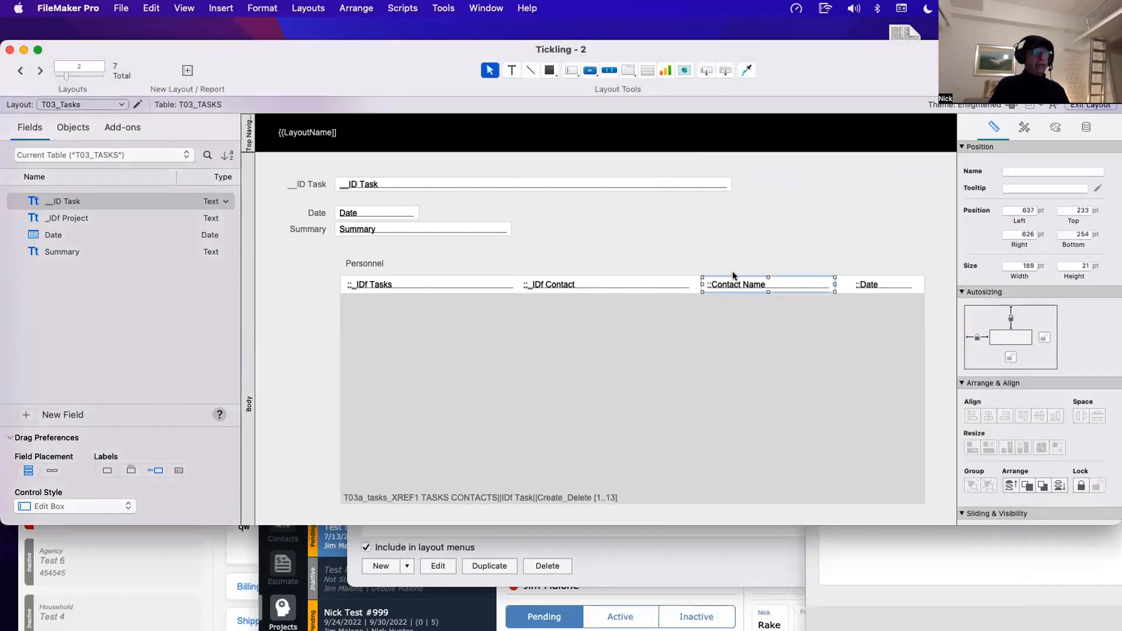
key("Return")
double_click(862, 283)
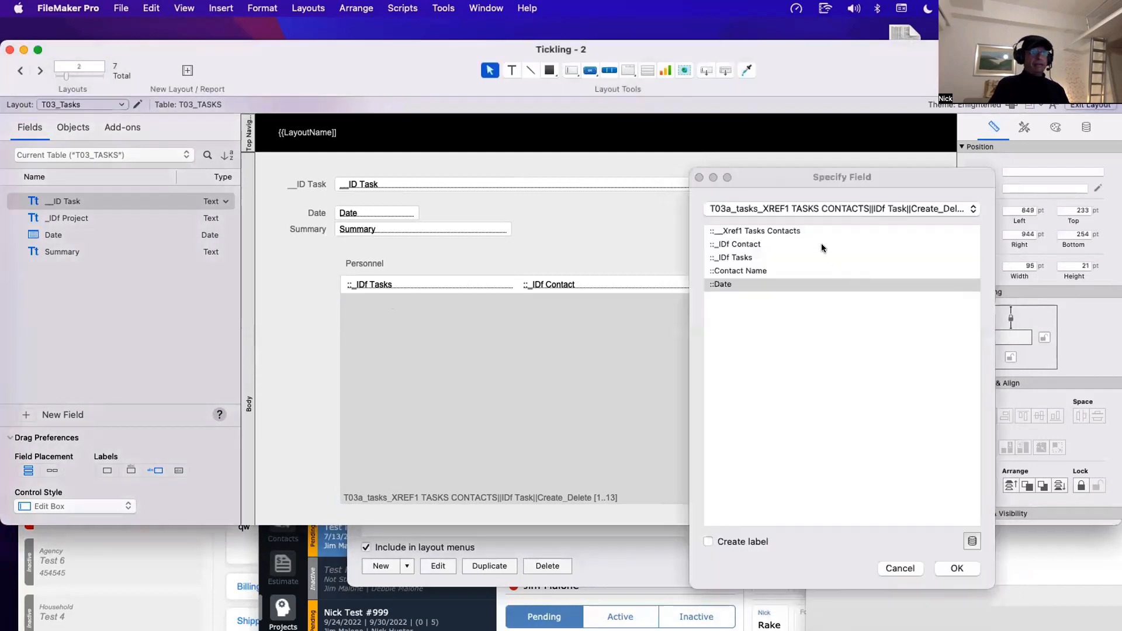
key("Escape")
left_click(660, 235)
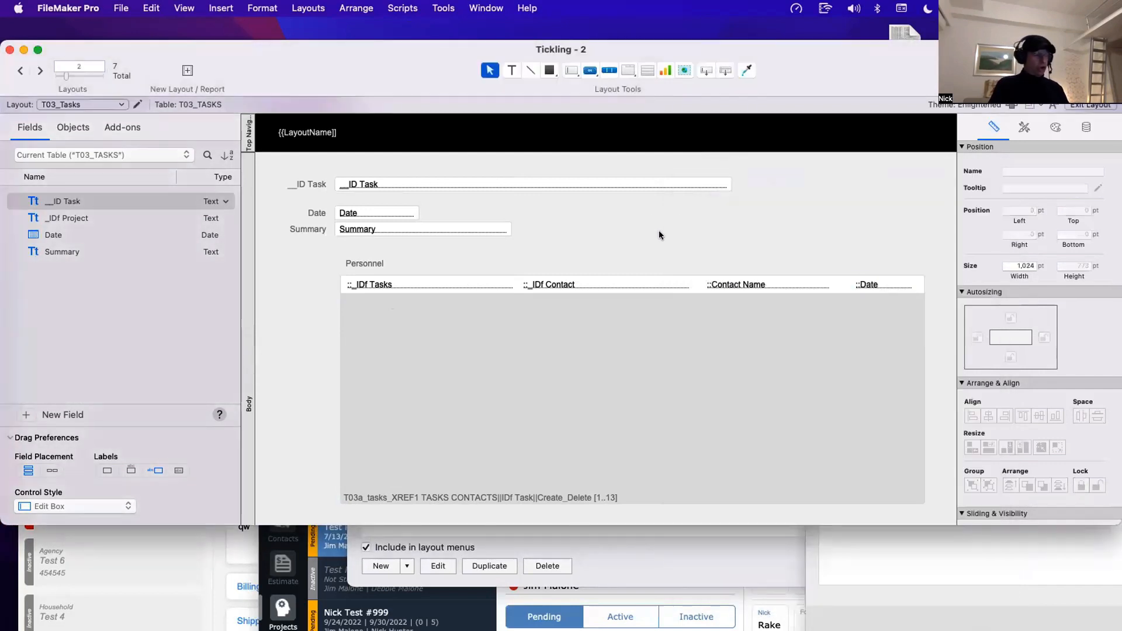
Step: Examine the T03_TASKS occurrence and its related T03a_tasks_XREF1 TASKS CONTACTS occurrence in the relationships graph's TASKS group
key("super+shift+d")
left_click(618, 53)
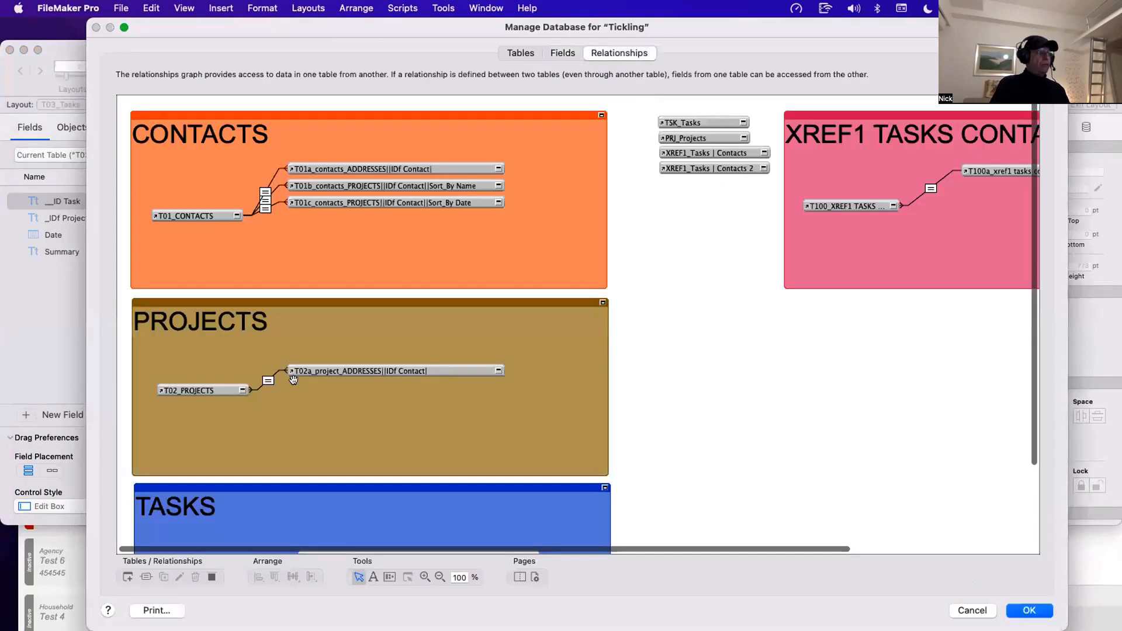
scroll(294, 380, "down", 4)
left_click(201, 478)
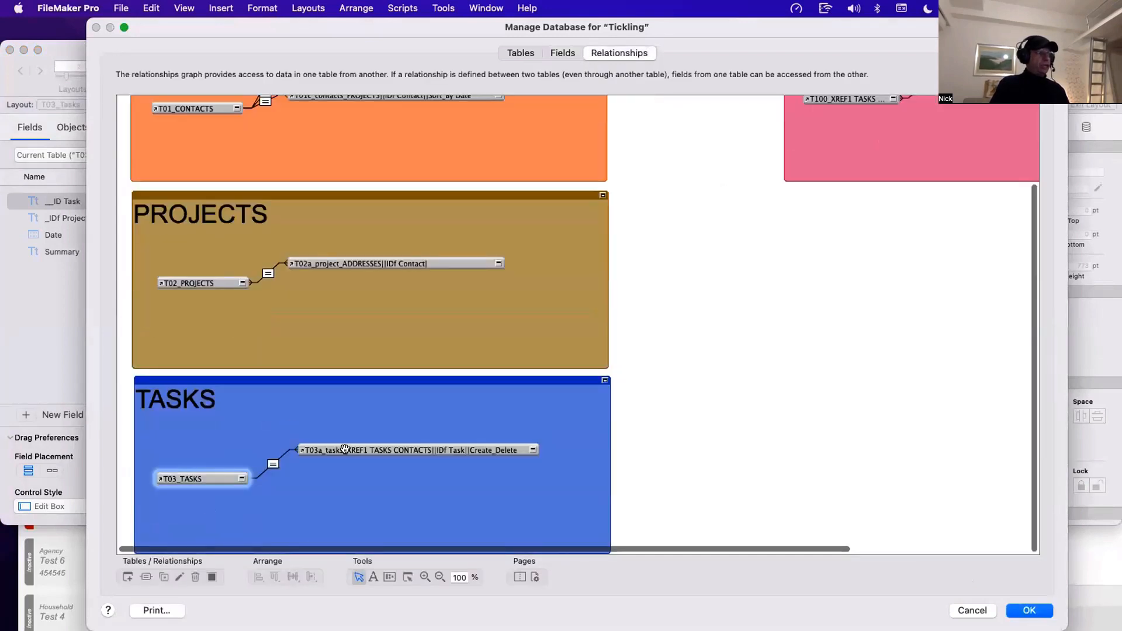
left_click(345, 449, "shift")
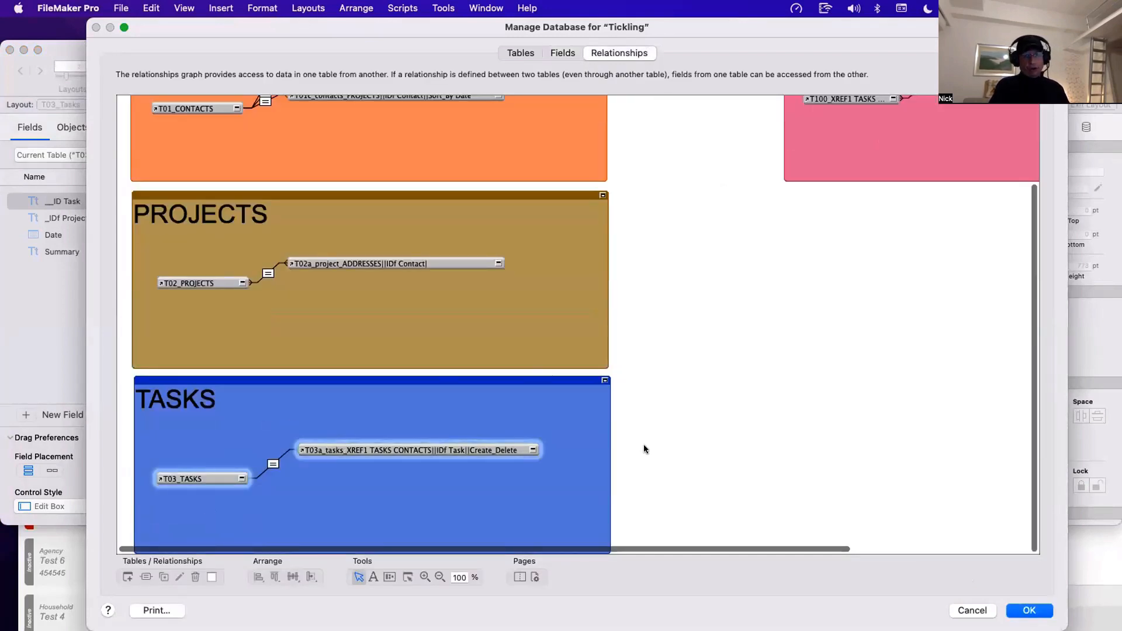
Step: Check the Contact Name field's option in the XREF1_Tasks | Contacts table's field list, and close the database definitions
left_click(564, 54)
left_click(203, 73)
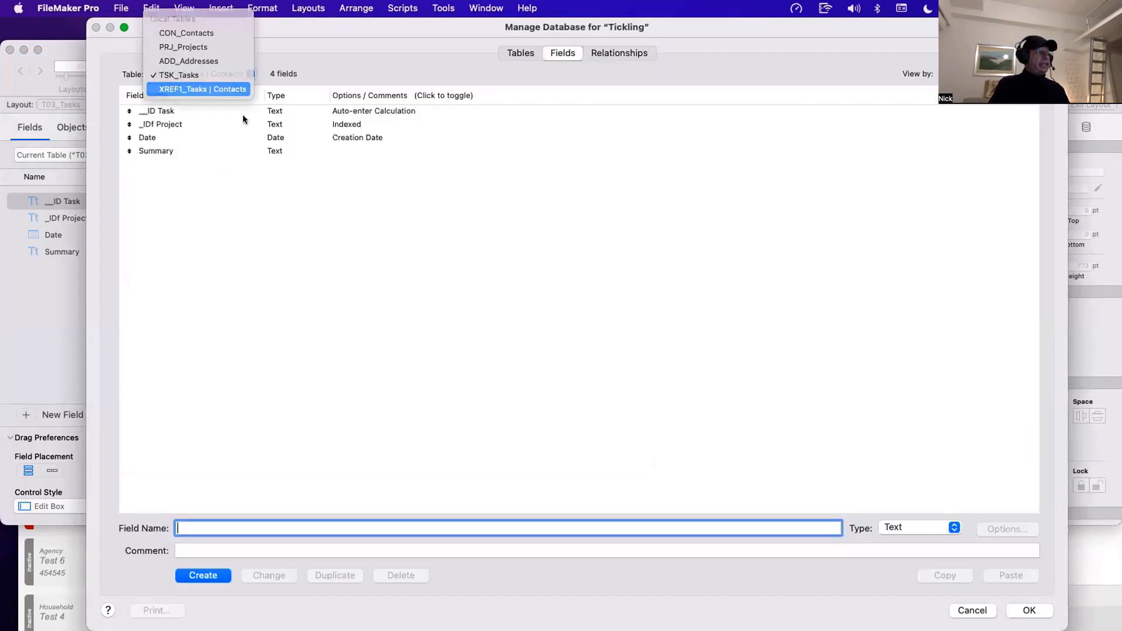
left_click(199, 90)
left_click(184, 152)
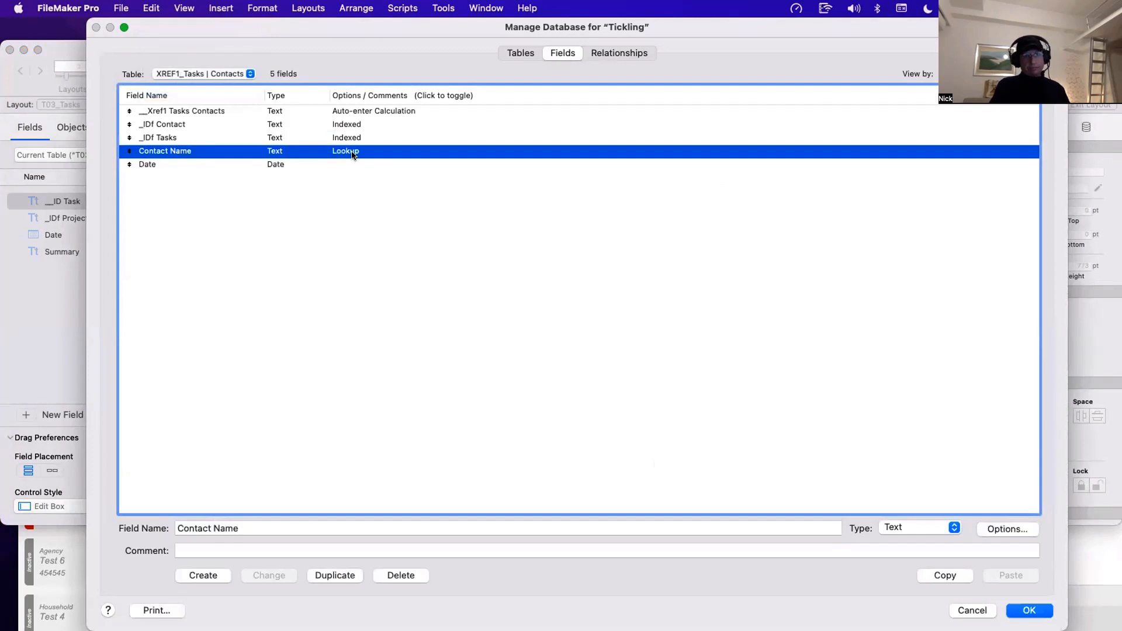
left_click(1011, 610)
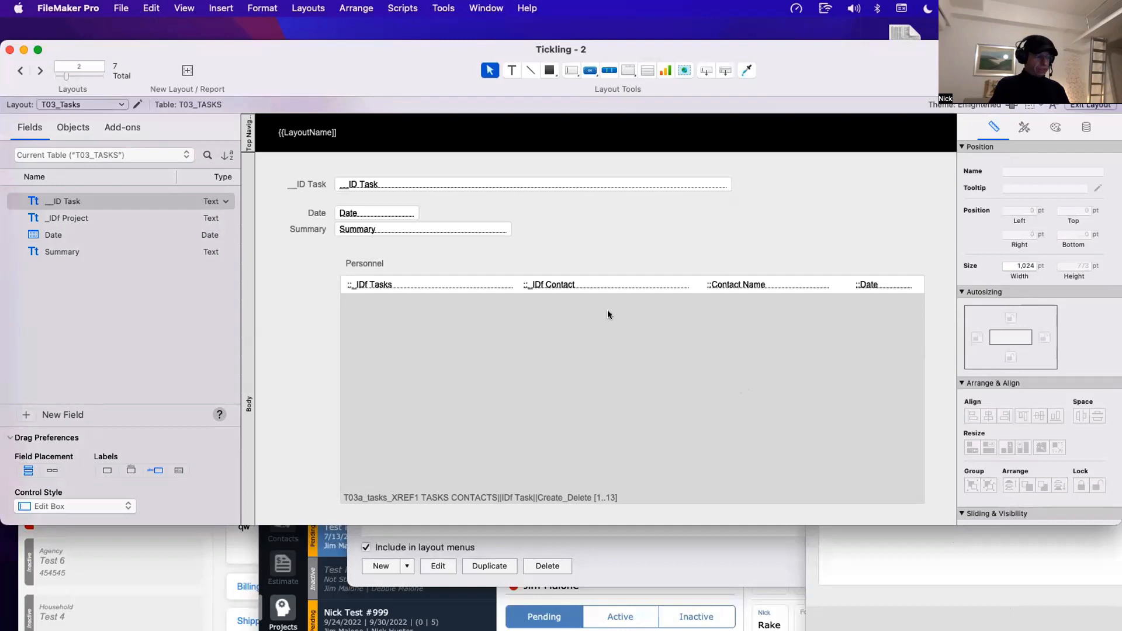
Step: Show the Demo 1 task in Browse mode, and copy Yoda's __ID Contact value for its first Personnel row
key("super+b")
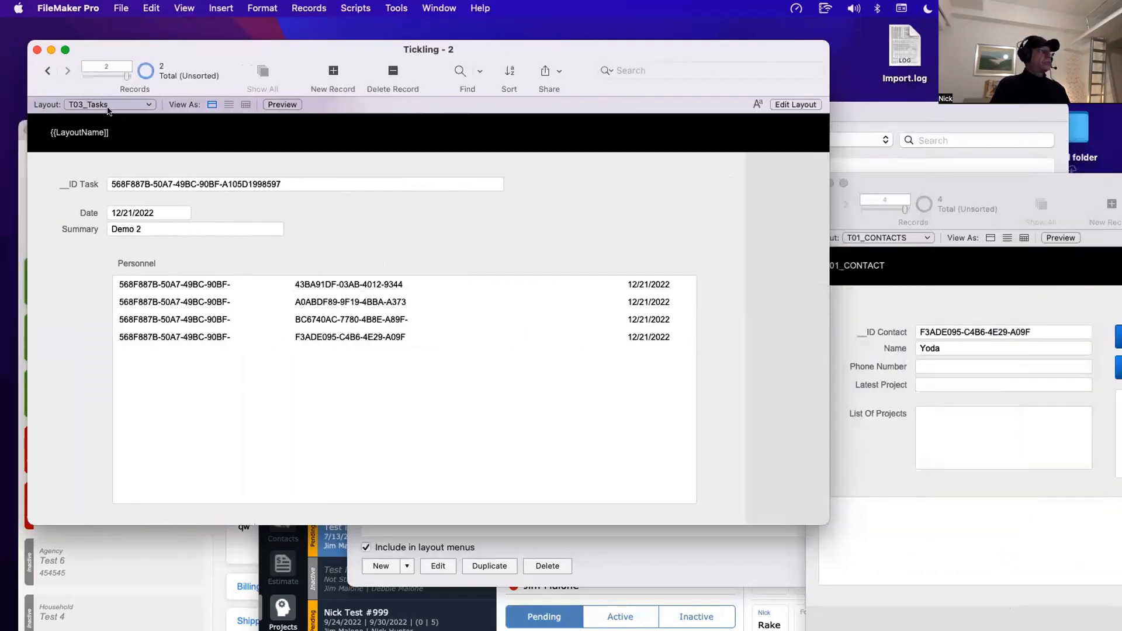
left_click(48, 72)
left_click(995, 519)
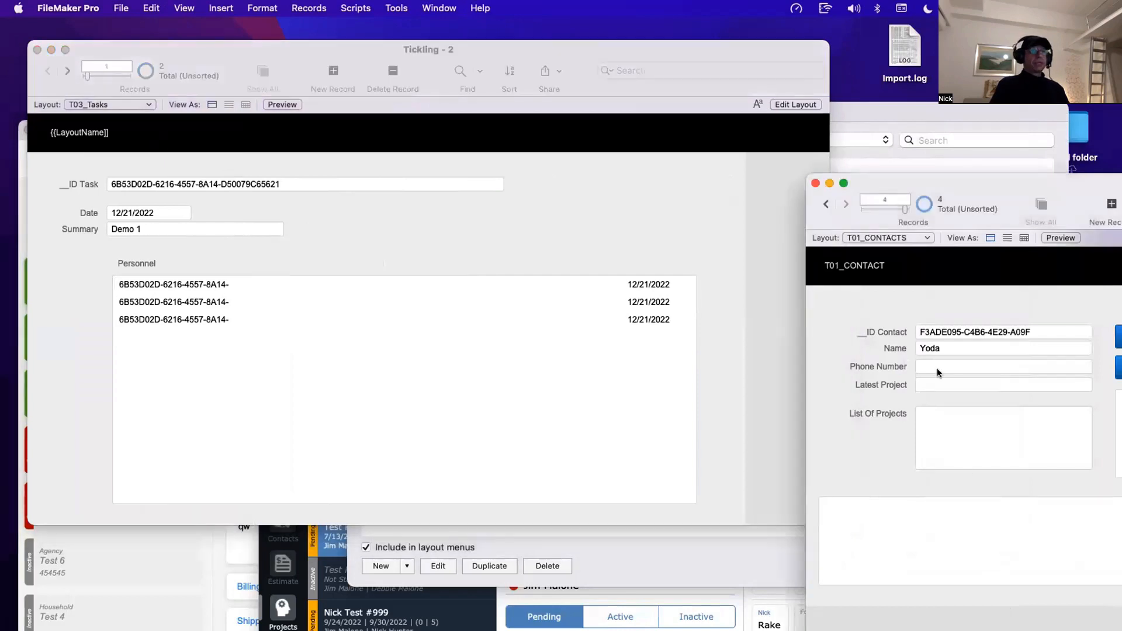
left_click(948, 333)
key("super+a")
key("super+c")
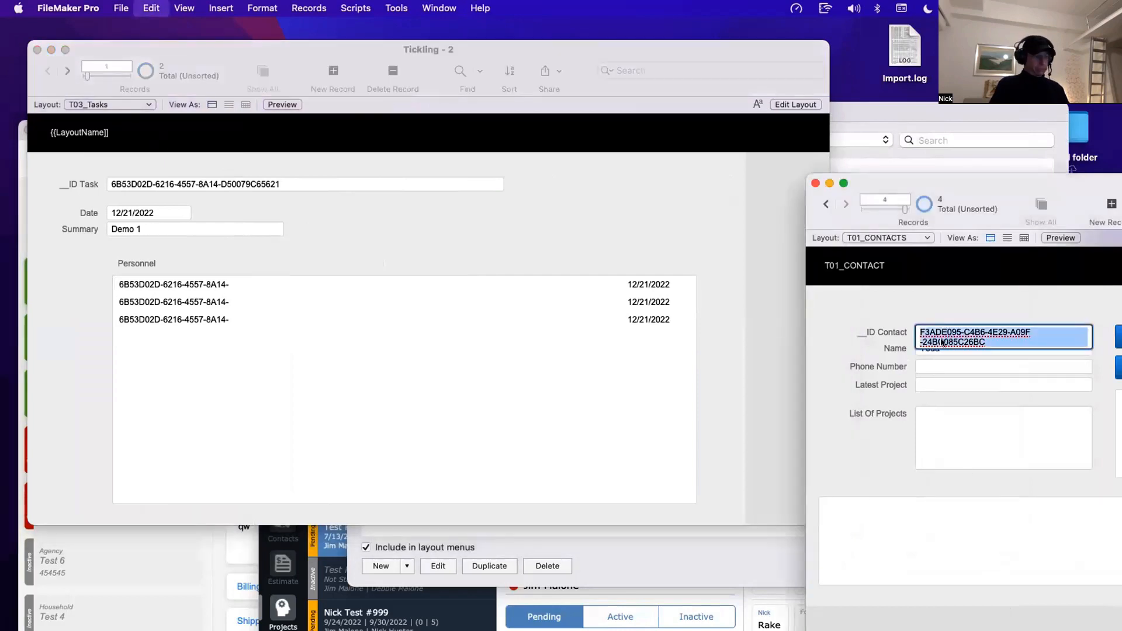
left_click(335, 253)
left_click(319, 284)
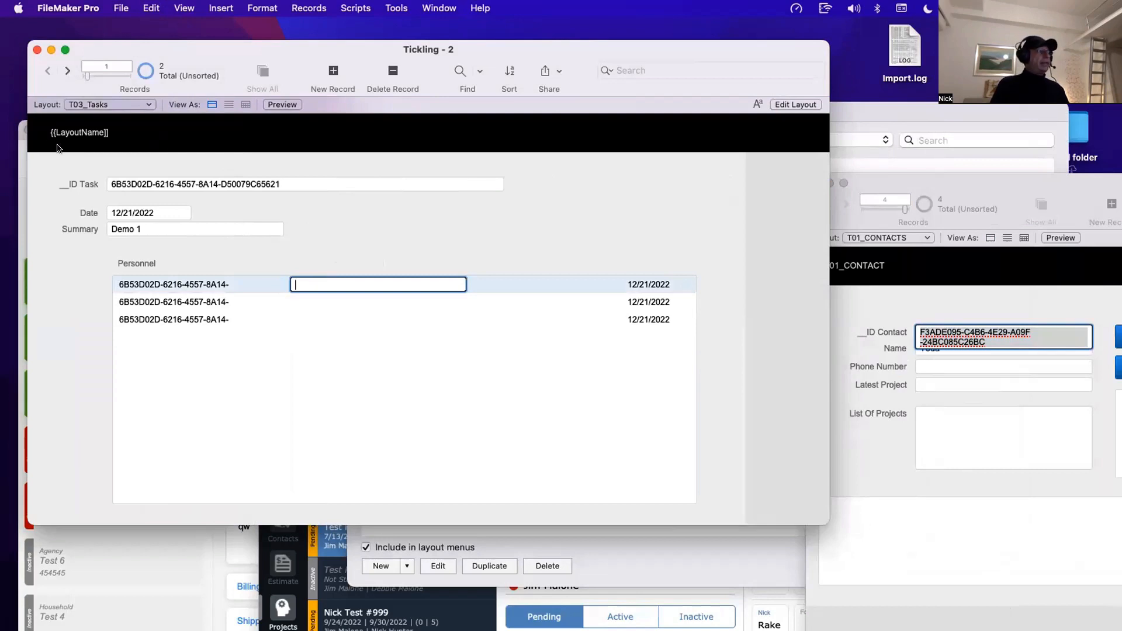
Step: Compare the T03_TASKS occurrence with the T100 occurrences in the XREF1 TASKS CONTACTS group of the relationships graph
scroll(104, 182, "down", 3)
scroll(104, 180, "up", 3)
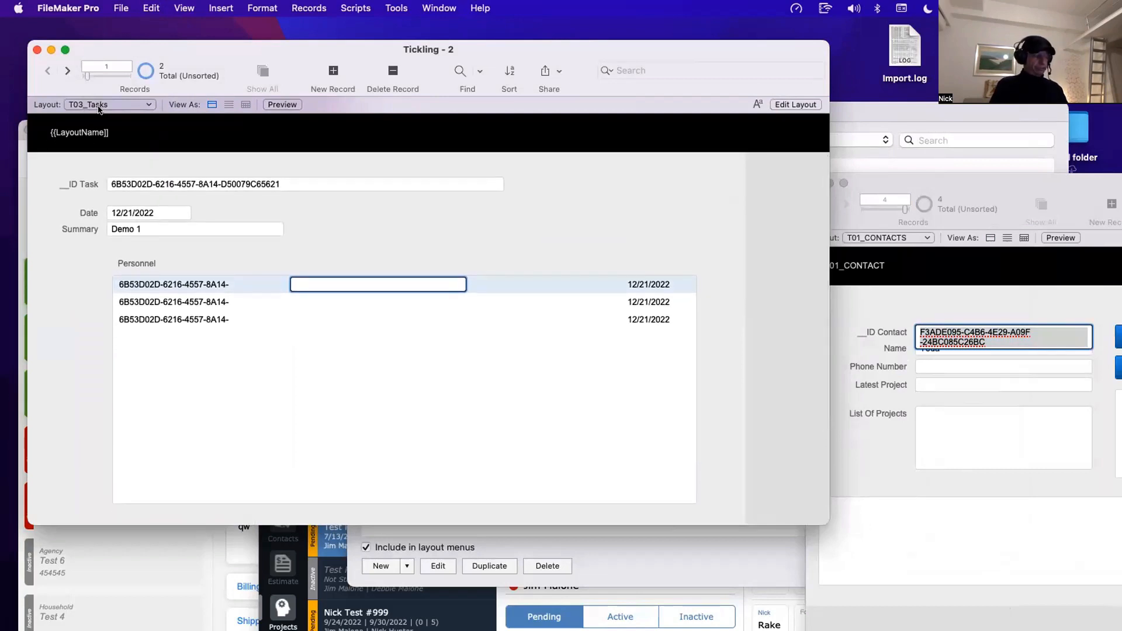
key("shift+super+d")
left_click(601, 57)
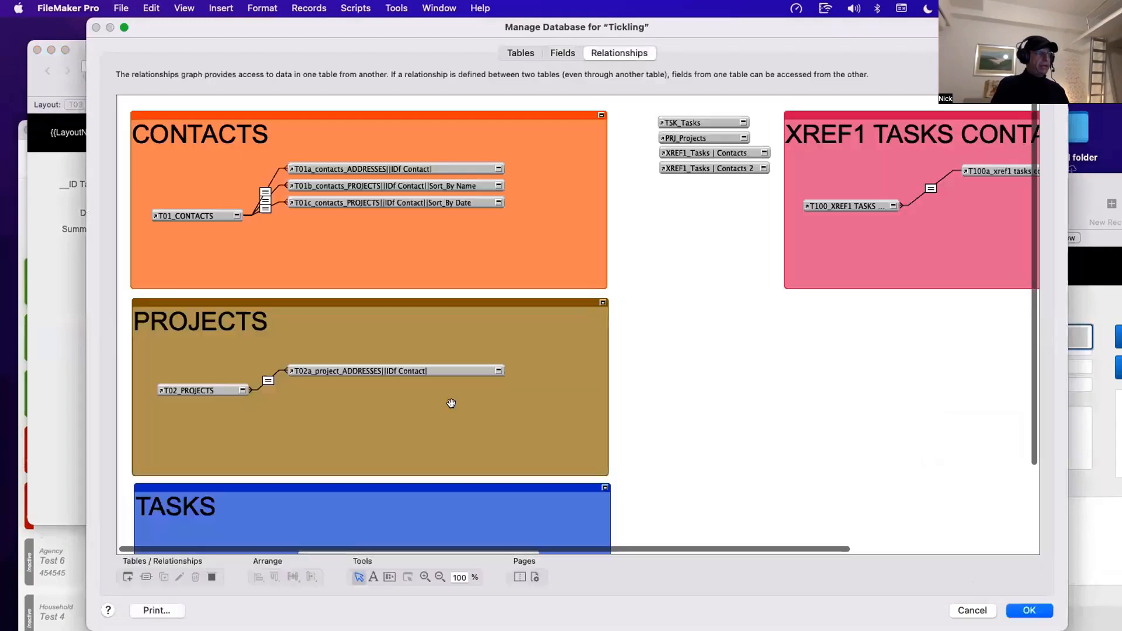
scroll(451, 402, "down", 3)
left_click(191, 476)
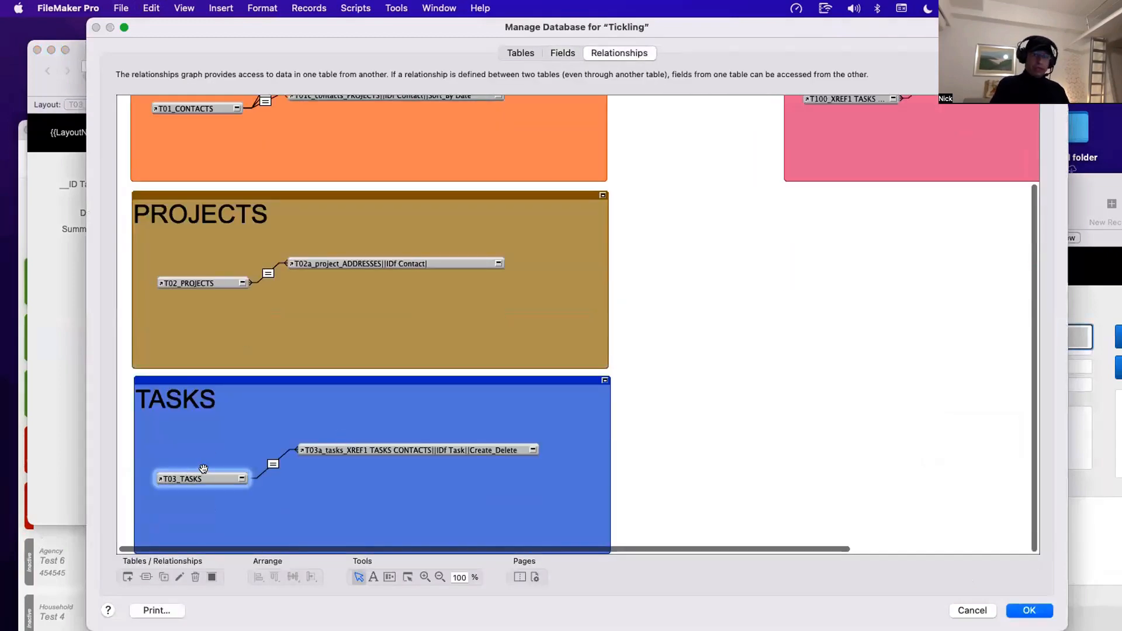
scroll(202, 471, "right", 3)
scroll(210, 474, "left", 3)
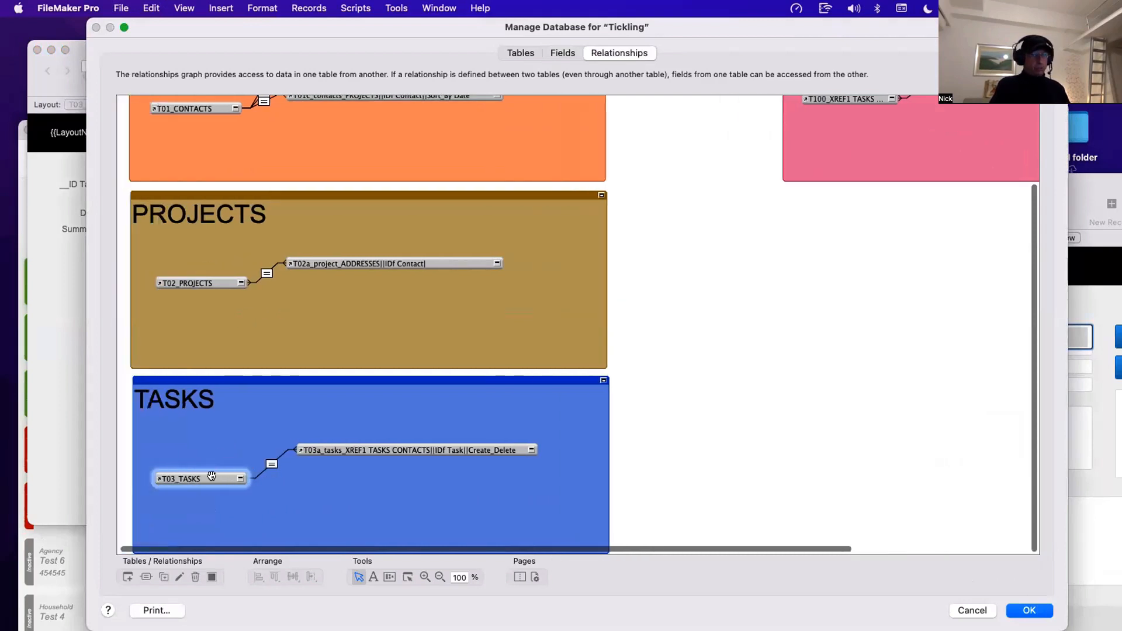
scroll(491, 409, "right", 6)
scroll(491, 409, "up", 4)
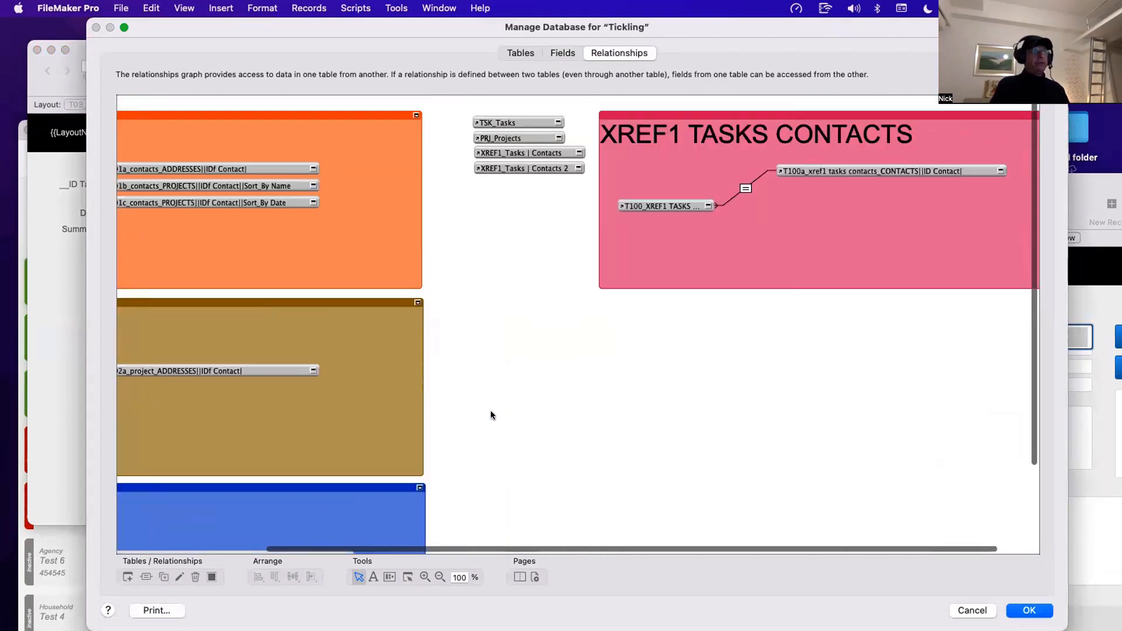
left_click(807, 173)
left_click(807, 171)
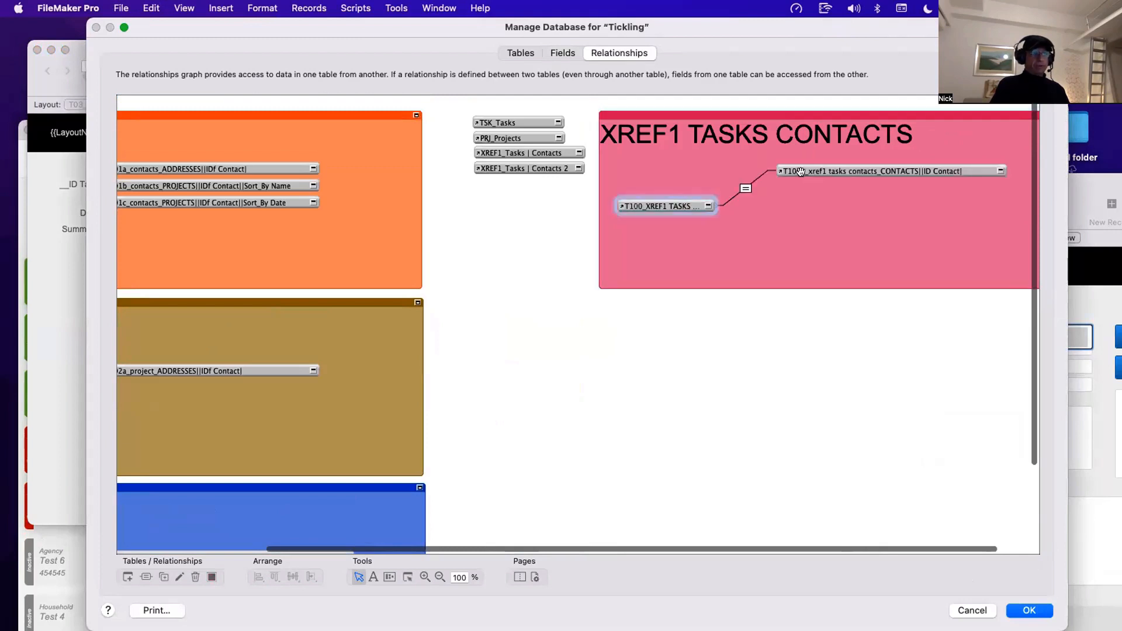
Step: Examine how T03_TASKS links to T03a_tasks_XREF1 TASKS CONTACTS||IDf Task||Create_Delete, and close the relationships graph
scroll(479, 343, "down", 4)
scroll(326, 426, "left", 6)
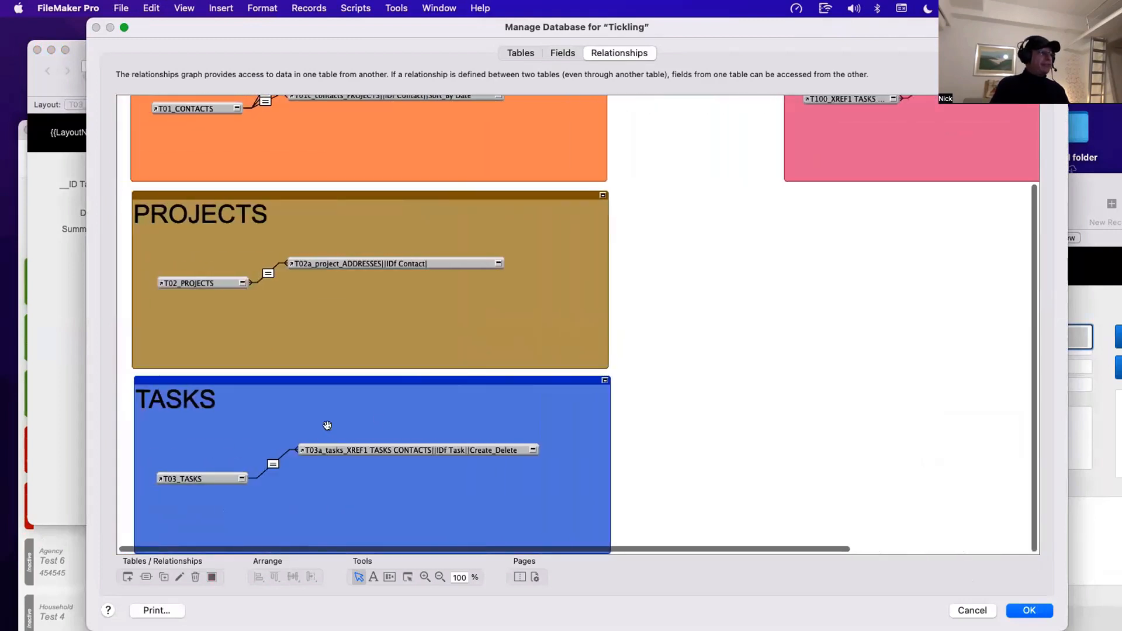
left_click(238, 475)
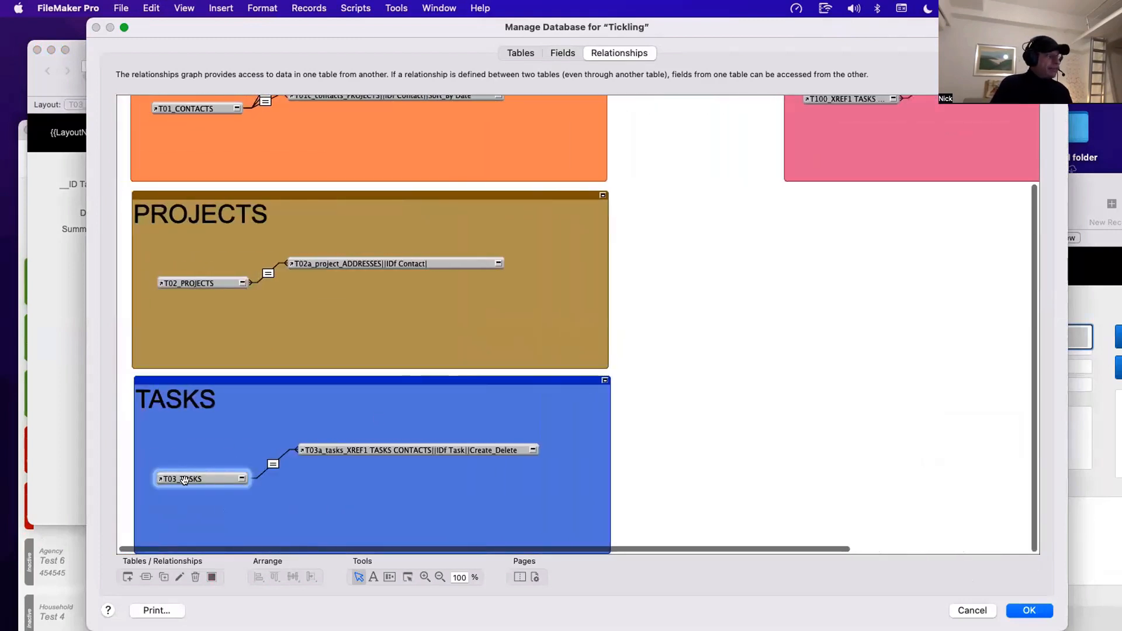
left_click(369, 449)
double_click(368, 449)
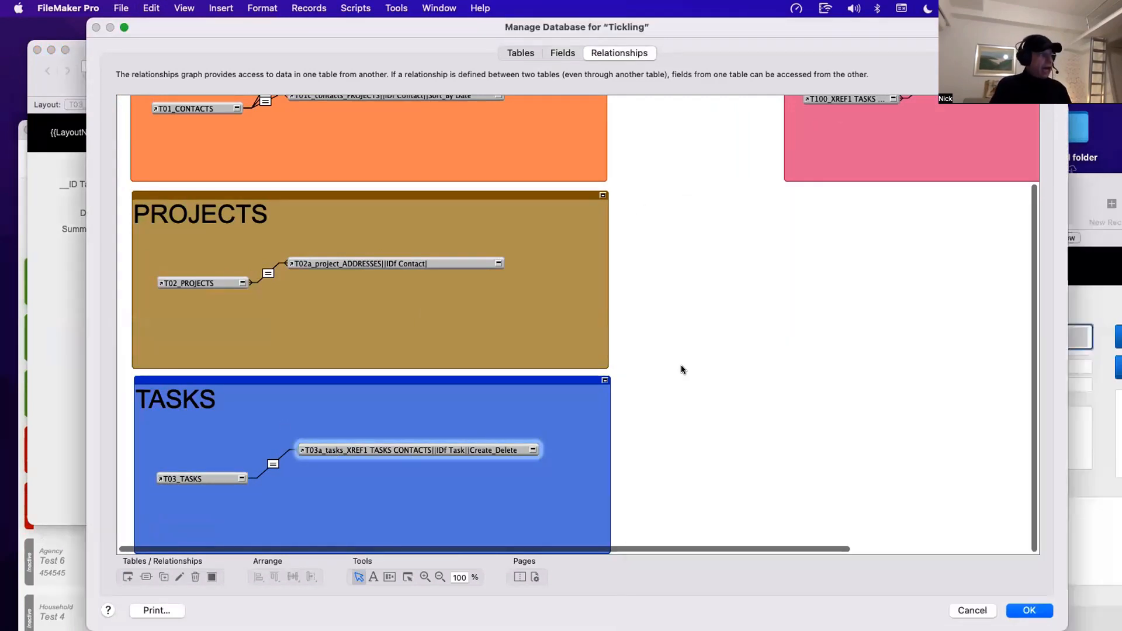
key("Return")
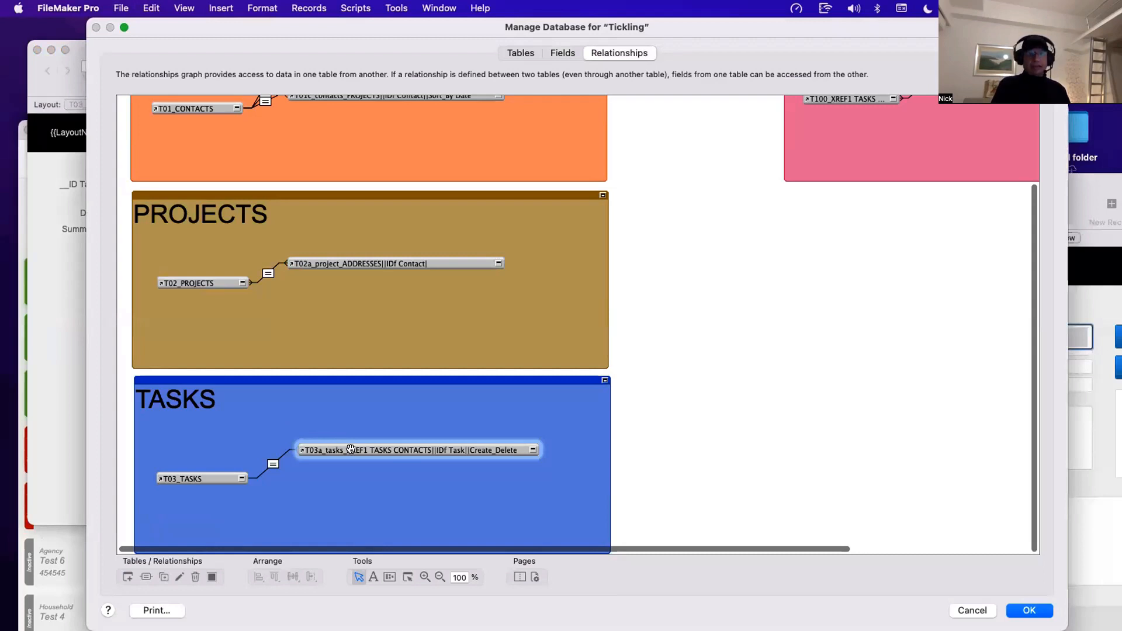
key("Escape")
left_click(261, 192)
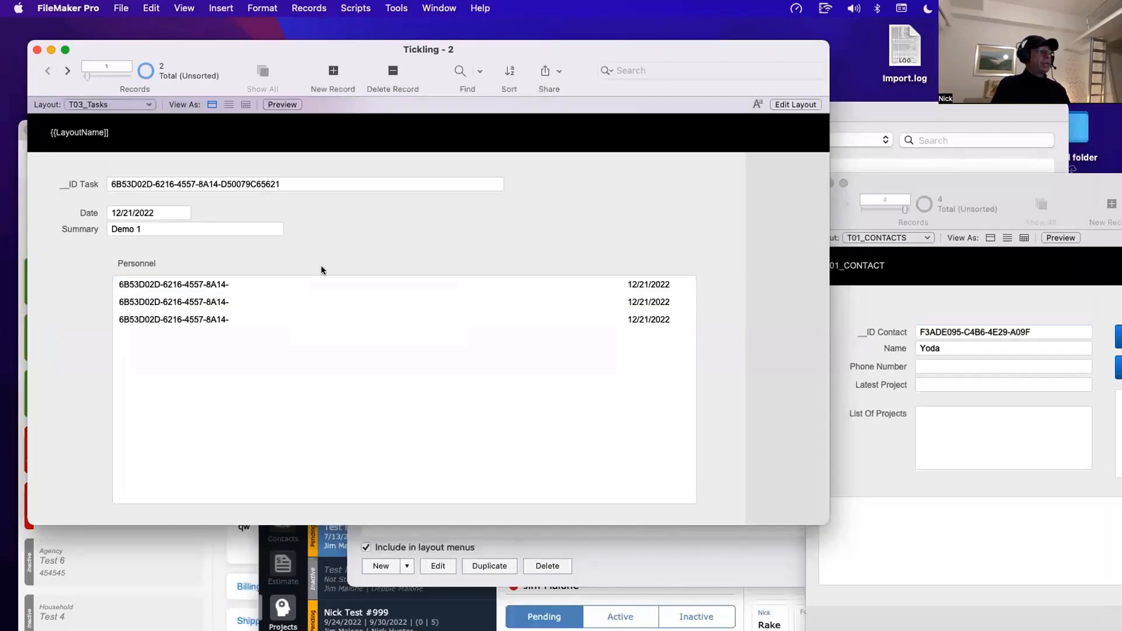
Step: Paste Yoda's copied contact ID into the _IDf Contact field of Demo 1's first Personnel row and commit the record
left_click(339, 284)
key("super+v")
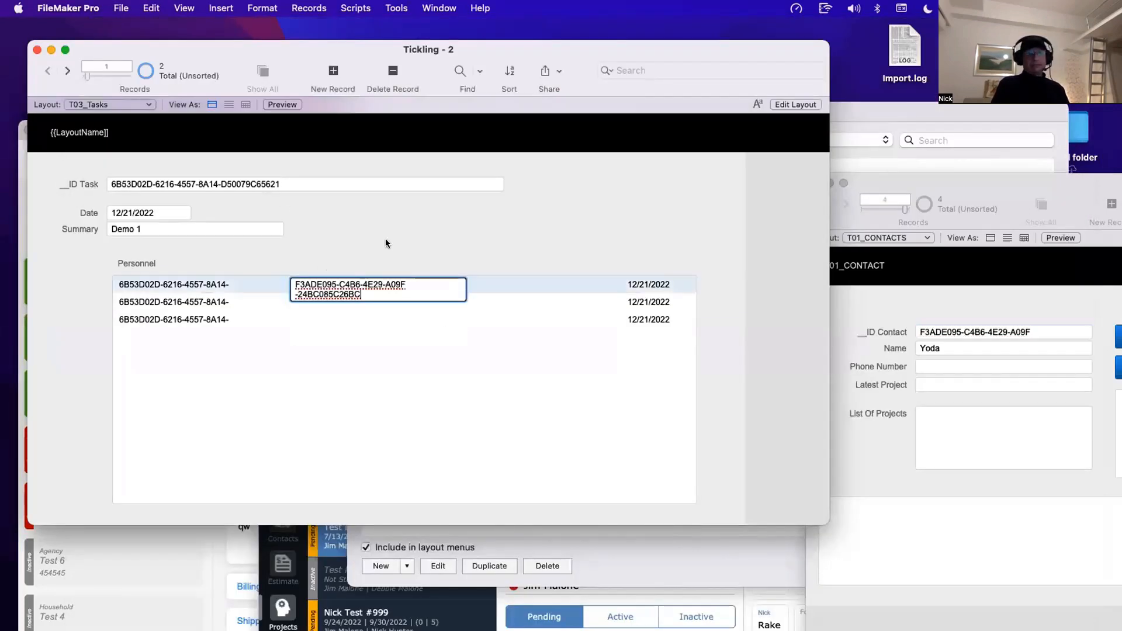
left_click(385, 240)
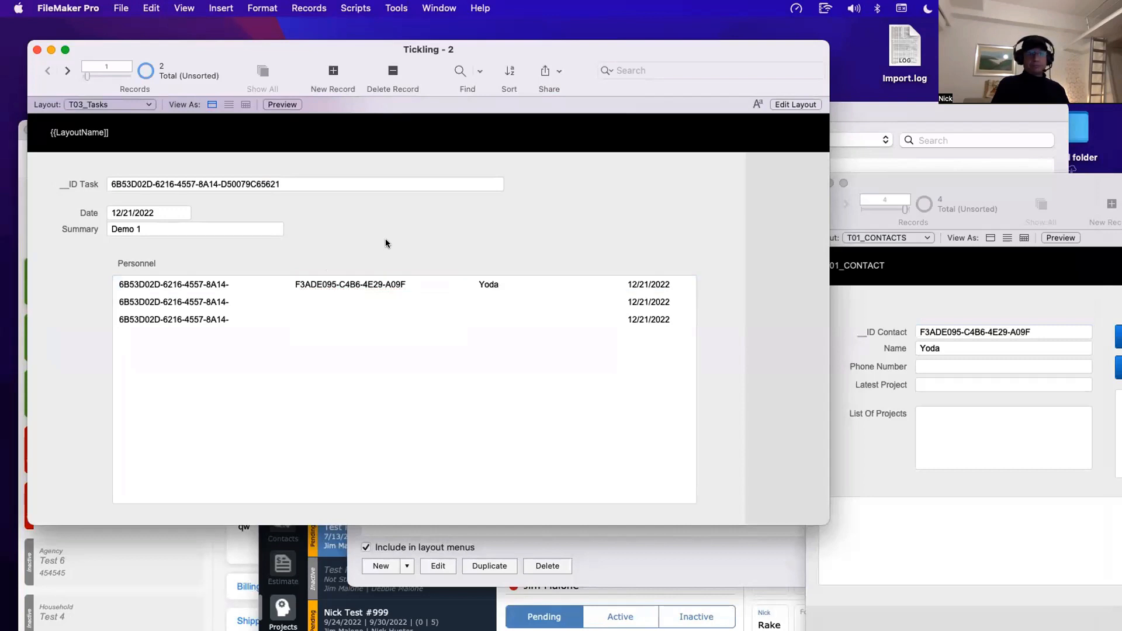
Step: Copy Chewbacca's contact ID from the T01_CONTACTS record into the _IDf Contact field of Demo 1's second Personnel row
left_click(872, 368)
left_click(826, 204)
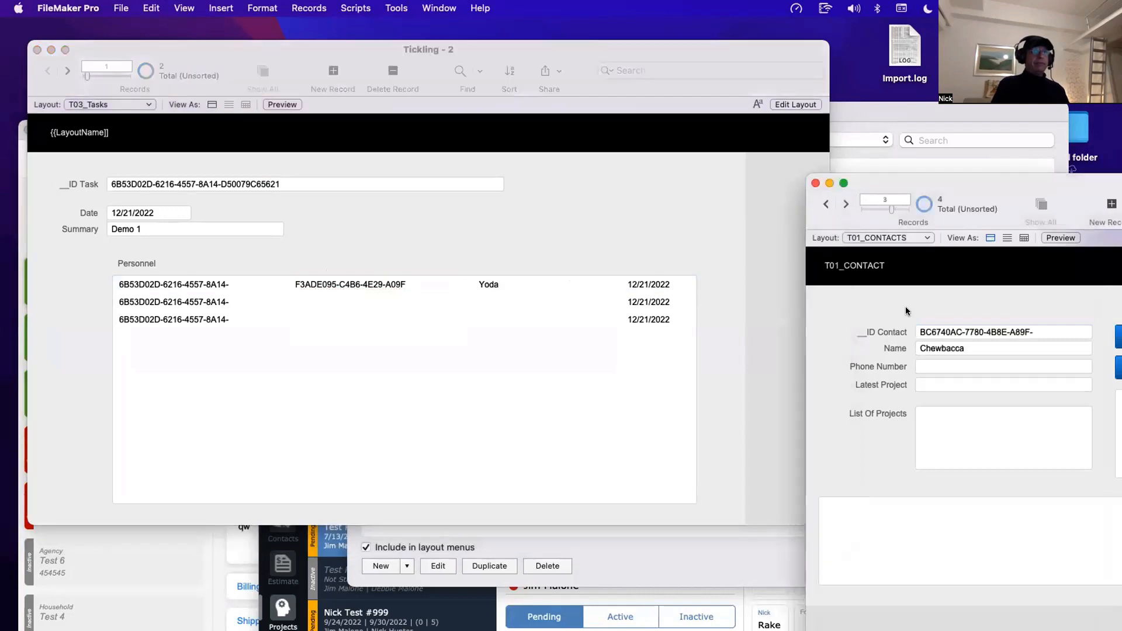
left_click(939, 332)
key("super+c")
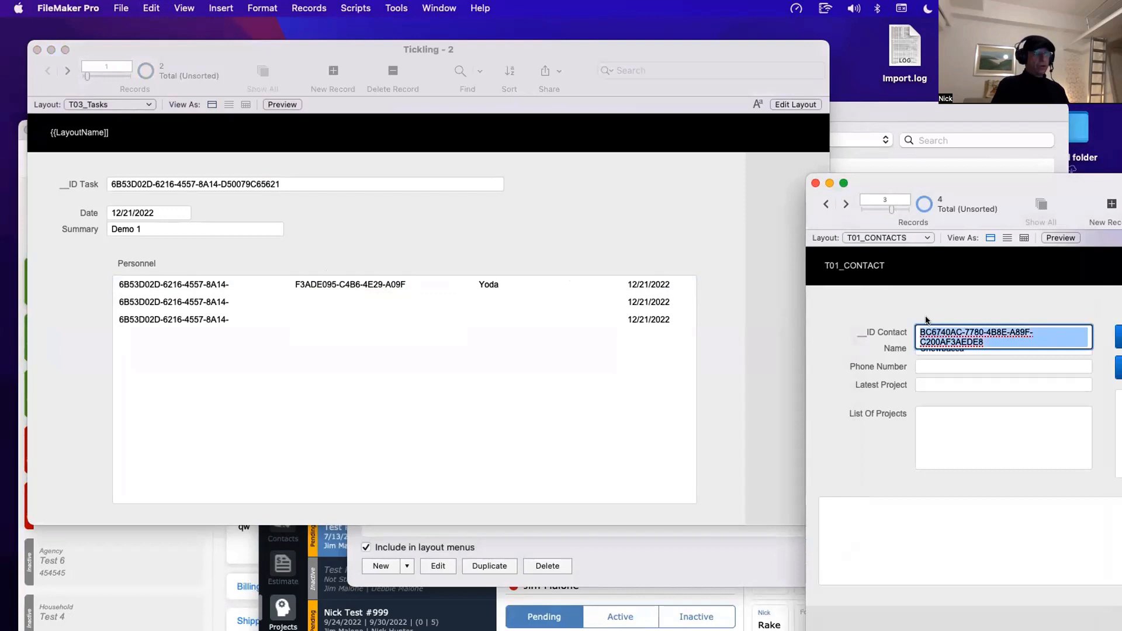
left_click(342, 303)
key("super+v")
left_click(602, 318)
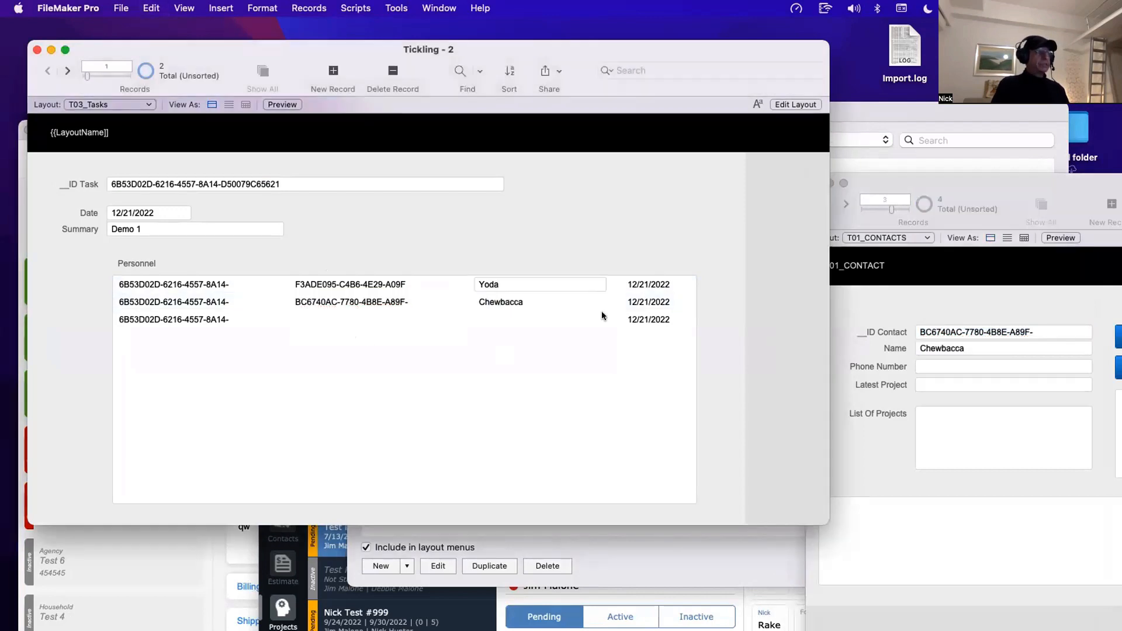
Step: Copy Obi One Kenobi's contact ID into the _IDf Contact field of Demo 1's third Personnel row and commit the record
left_click(947, 373)
left_click(826, 204)
left_click(950, 329)
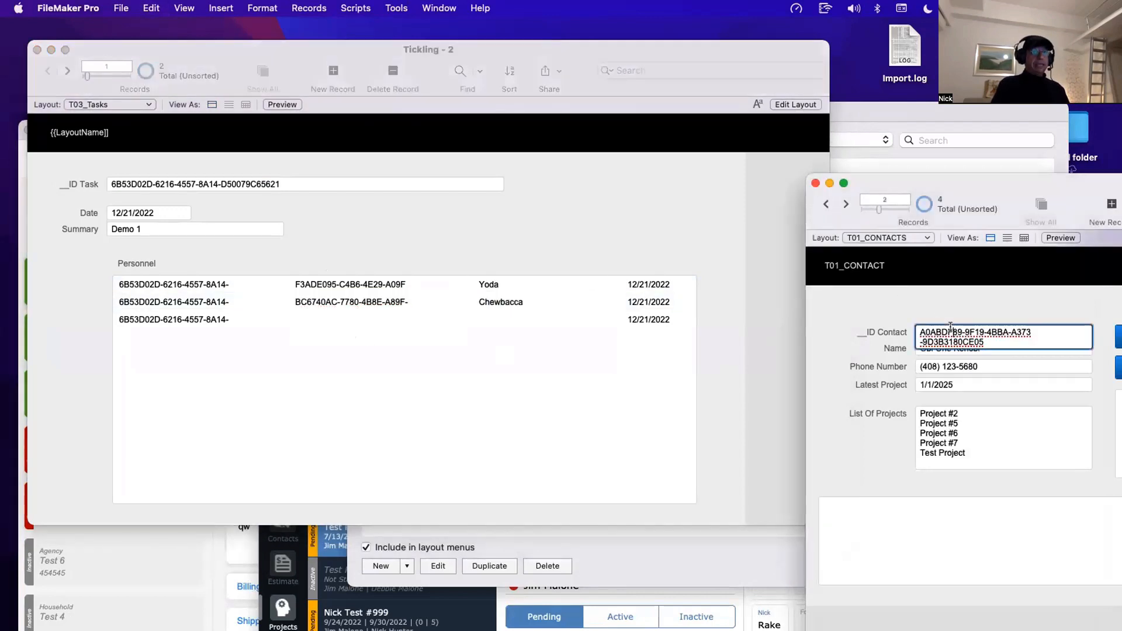
key("super+c")
left_click(384, 316)
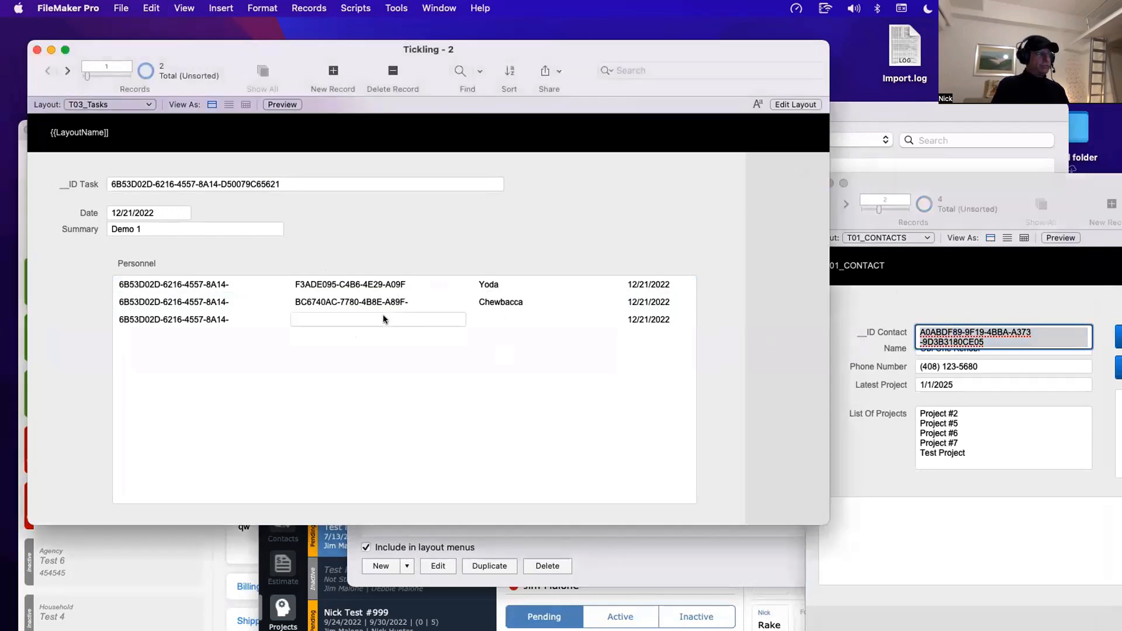
key("super+v")
left_click(429, 236)
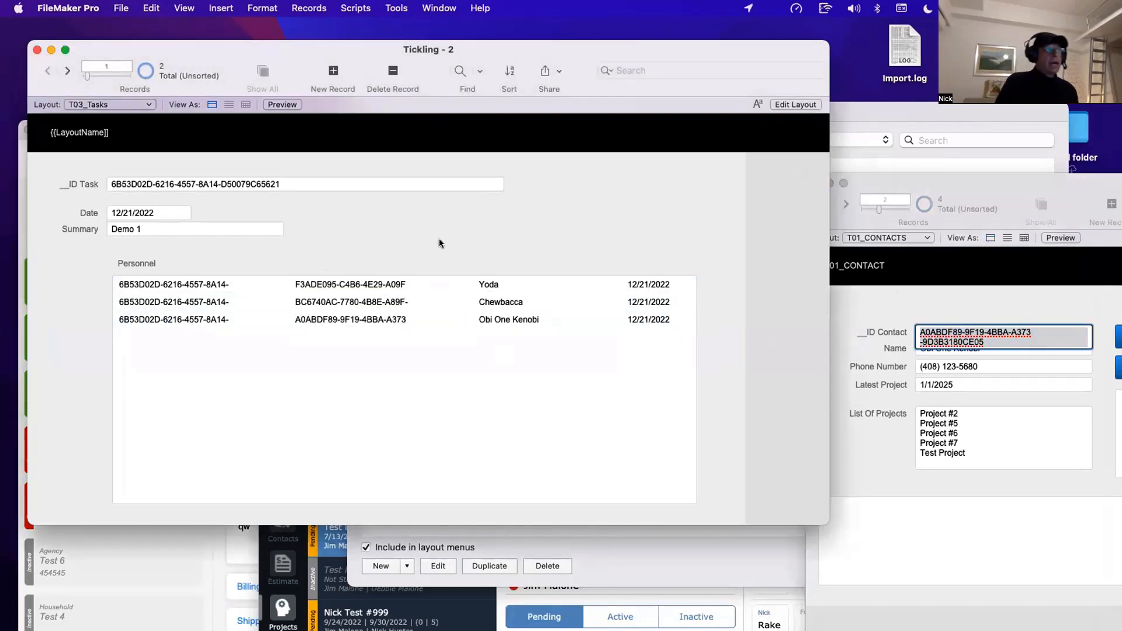
Step: Trace the lookup path in the relationships graph from T03_TASKS and its T03a occurrence to T100_XREF1 TASKS and T100a_xref1 tasks contacts_CONTACTS||ID Contact|
key("shift+super+d")
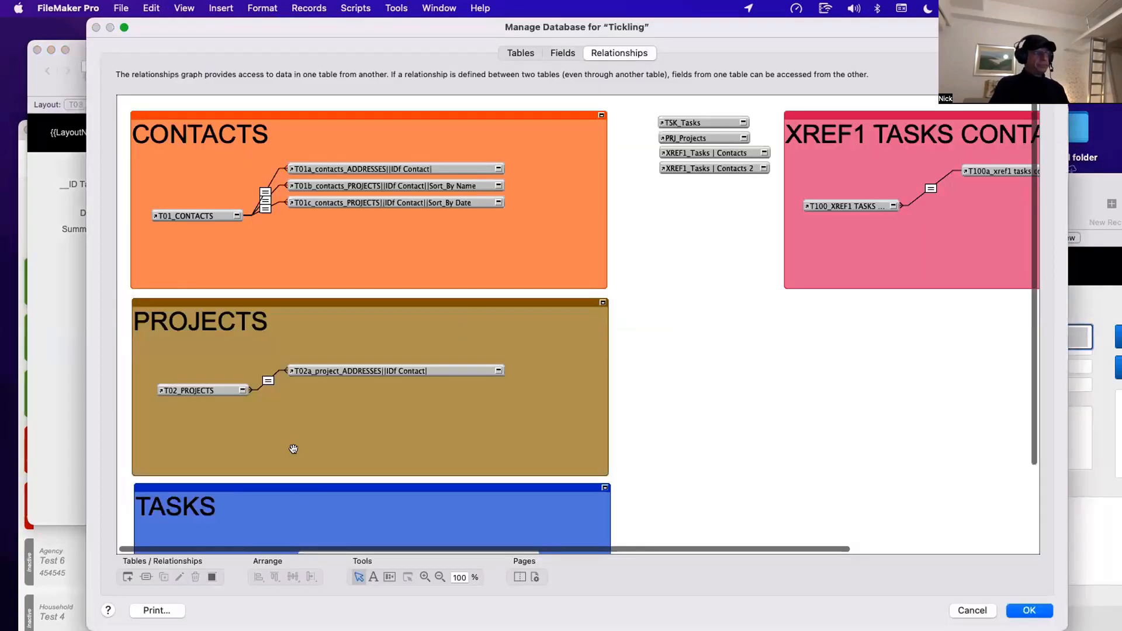
scroll(292, 449, "down", 3)
left_click(205, 478)
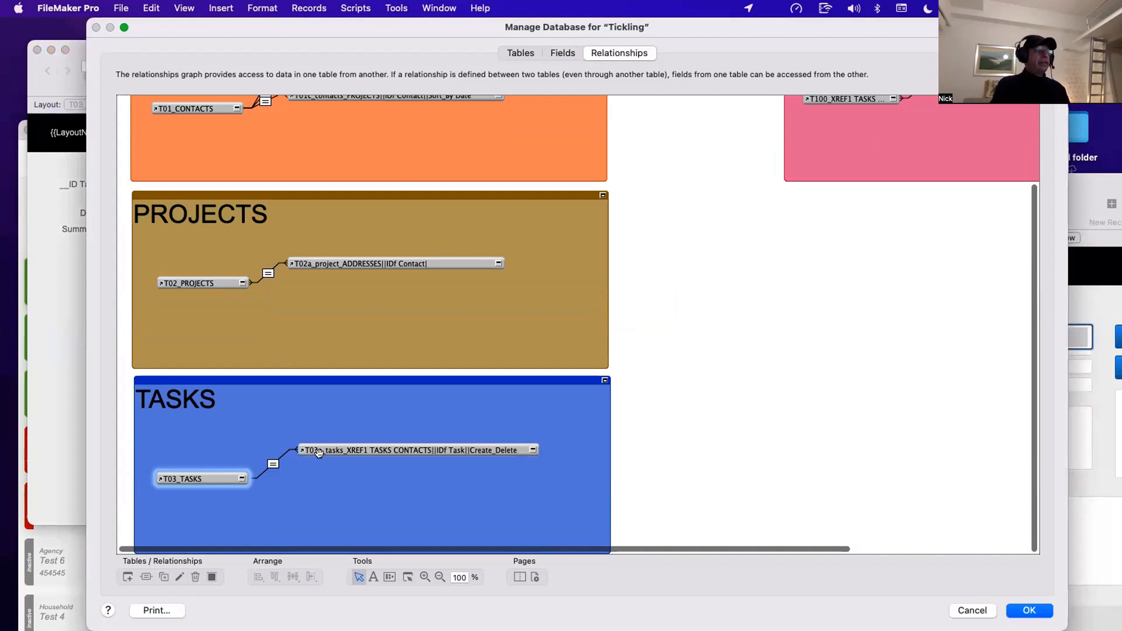
scroll(351, 449, "right", 1)
left_click(364, 447)
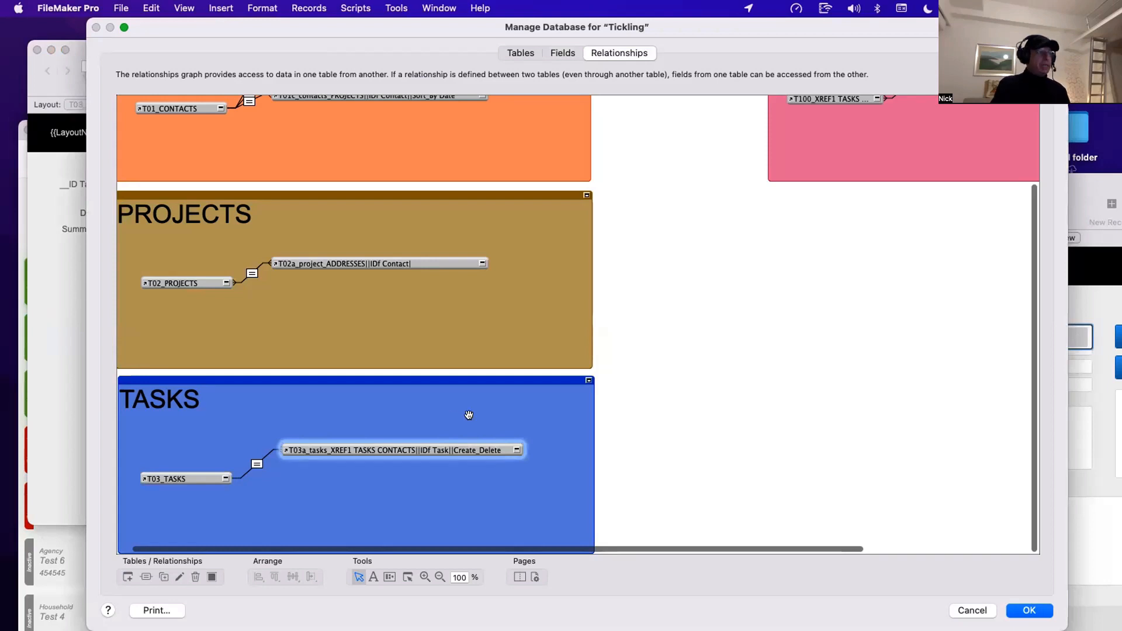
scroll(433, 447, "right", 5)
scroll(433, 446, "up", 3)
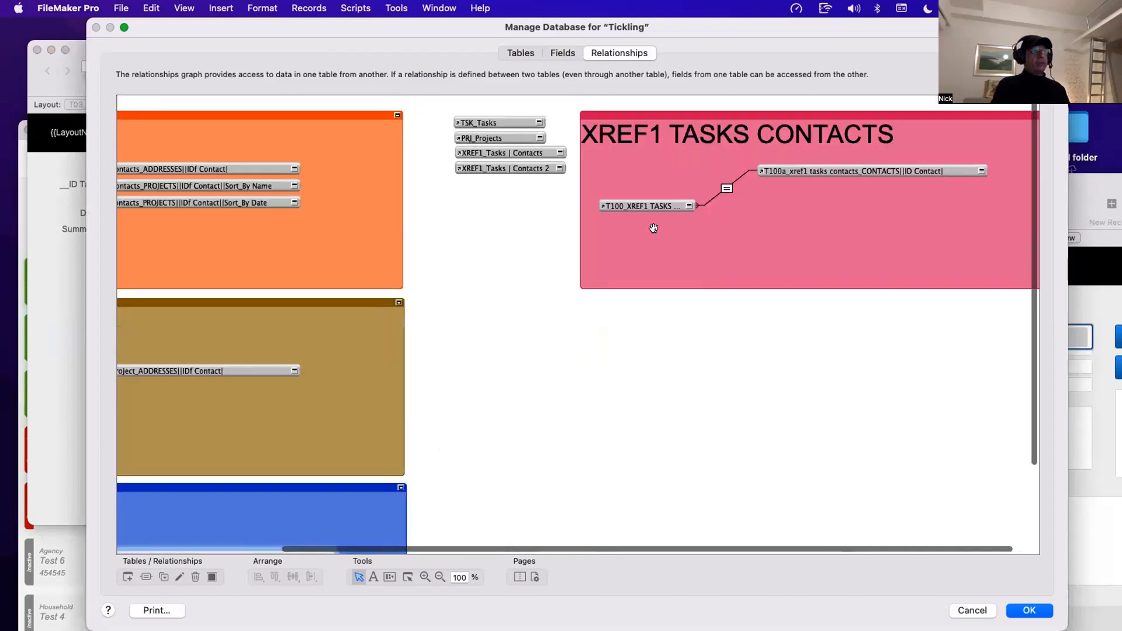
left_click(651, 203)
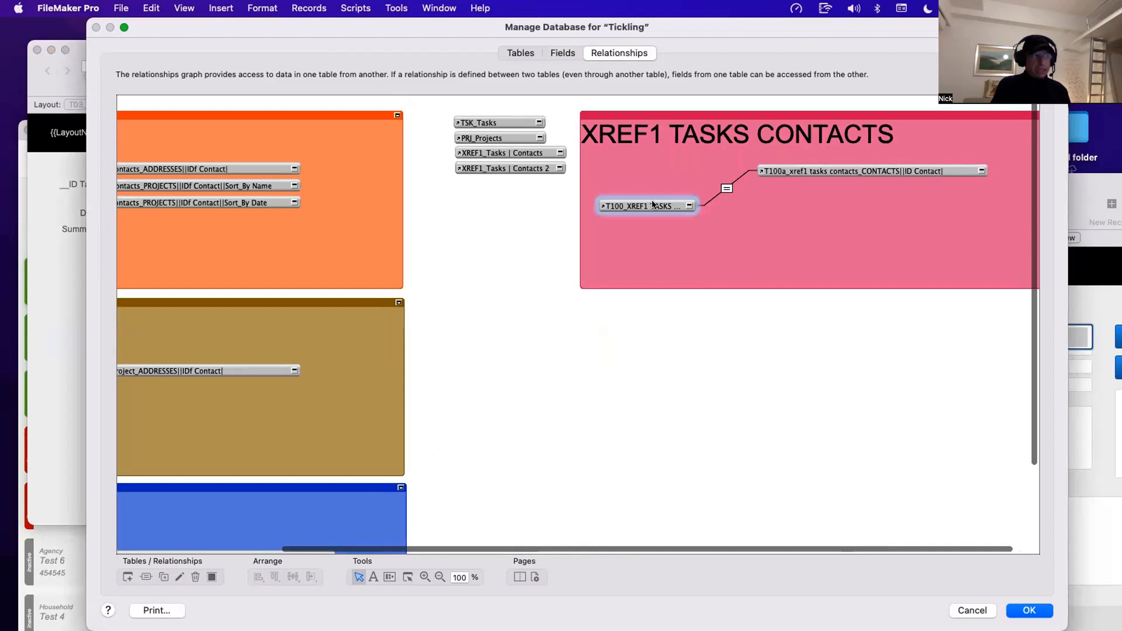
left_click(799, 170)
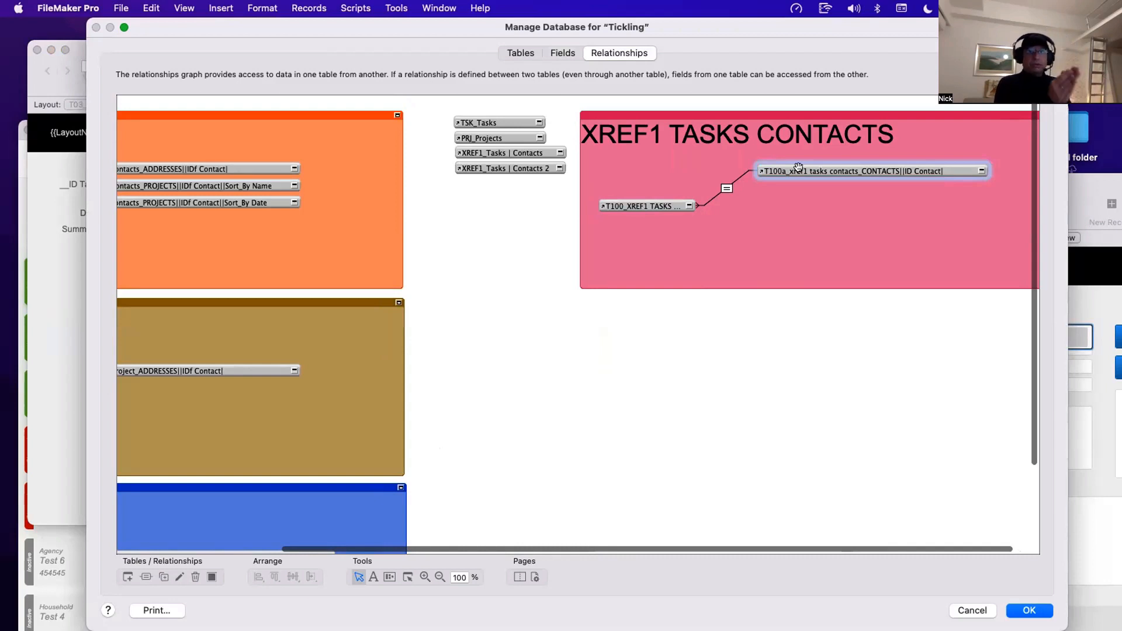
Step: Locate the Contact Name lookup field in the field list of the XREF1_Tasks | Contacts table
left_click(563, 53)
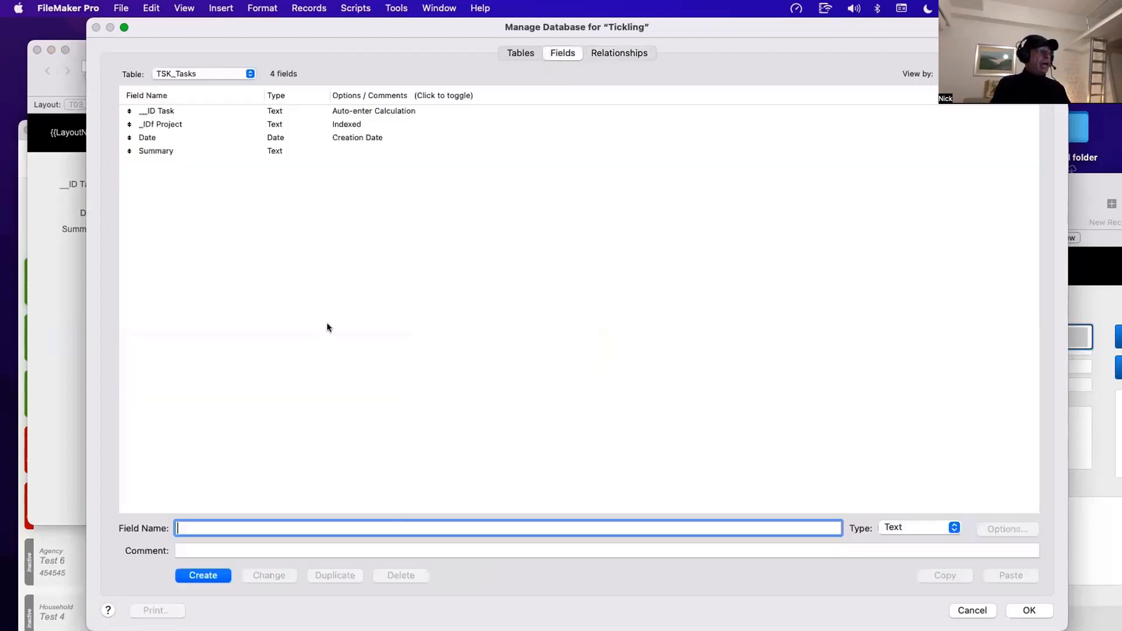
left_click(202, 73)
left_click(228, 88)
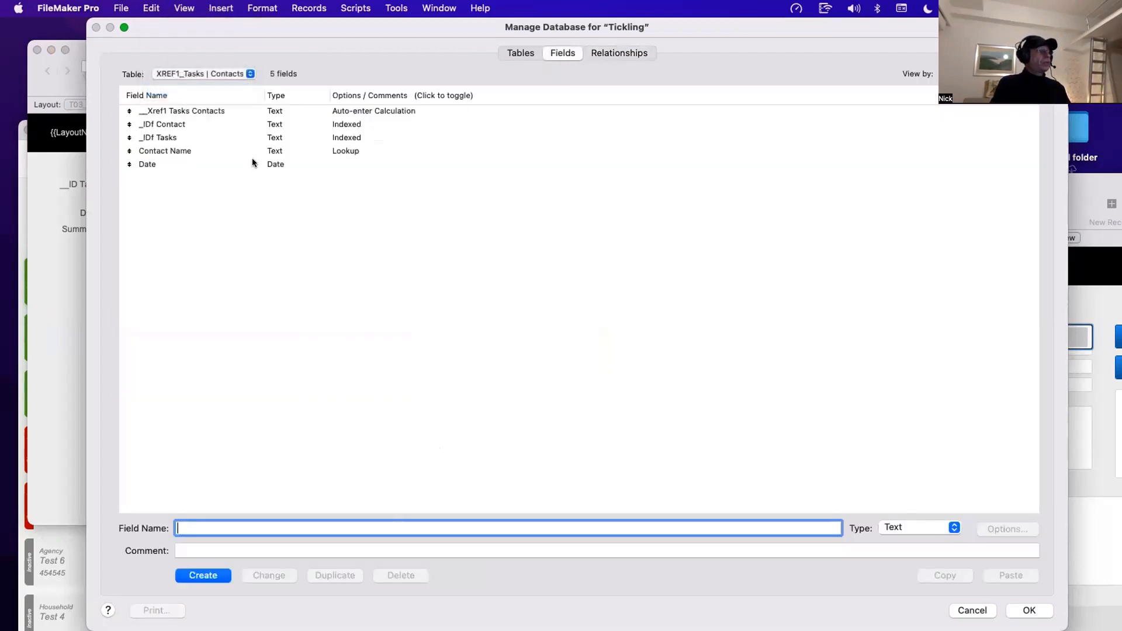
left_click(217, 152)
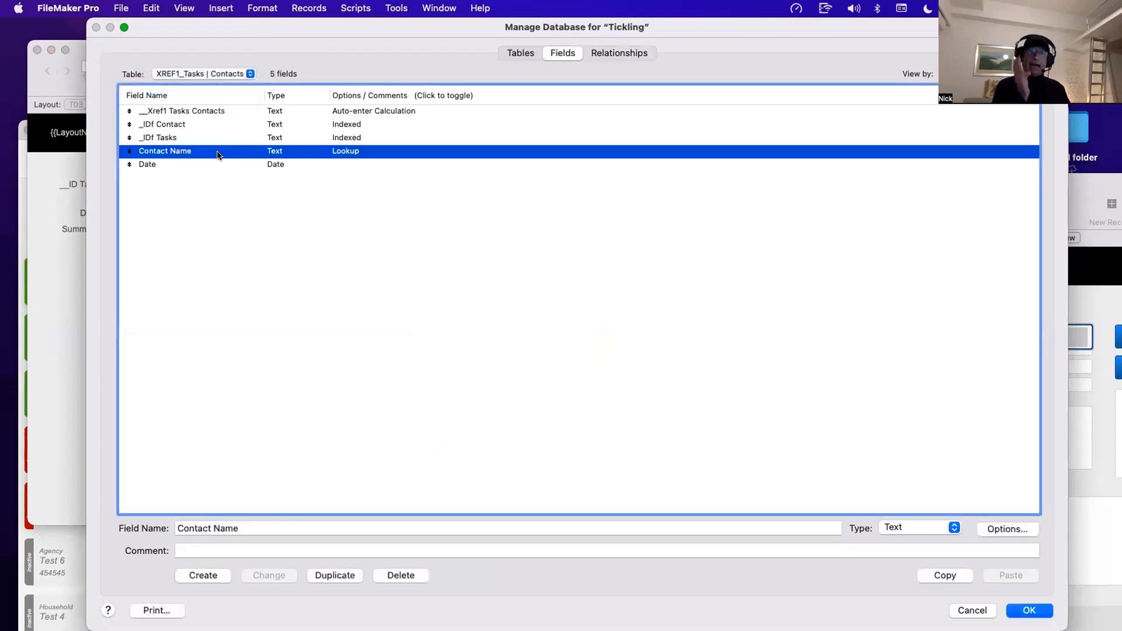
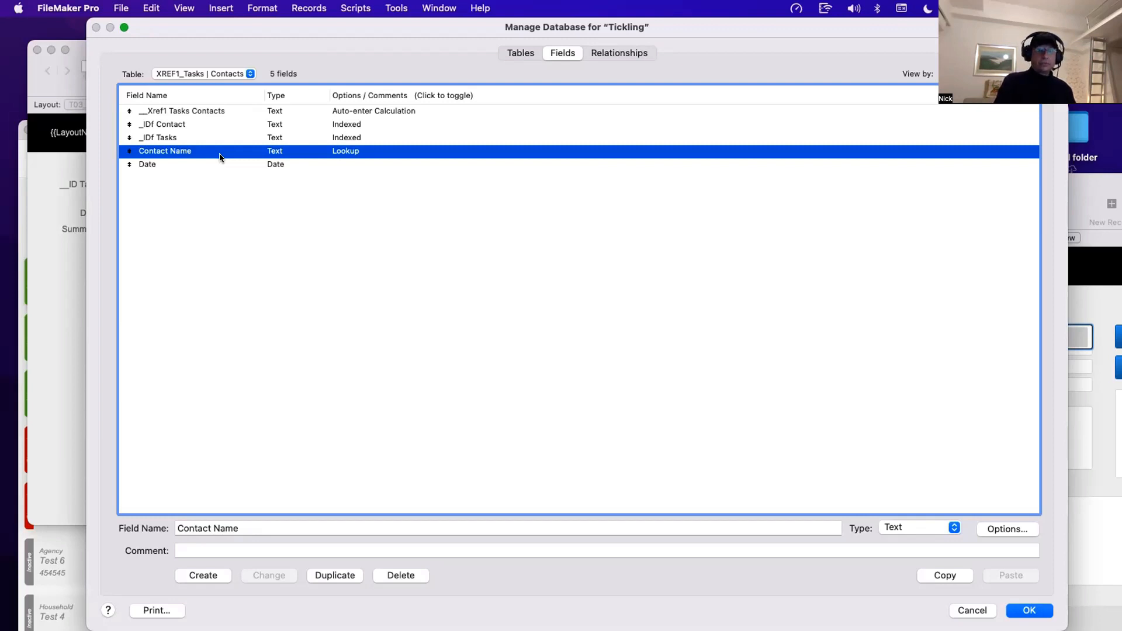
Step: Close the database manager, keeping the field and relationship changes
key("Escape")
left_click(182, 191)
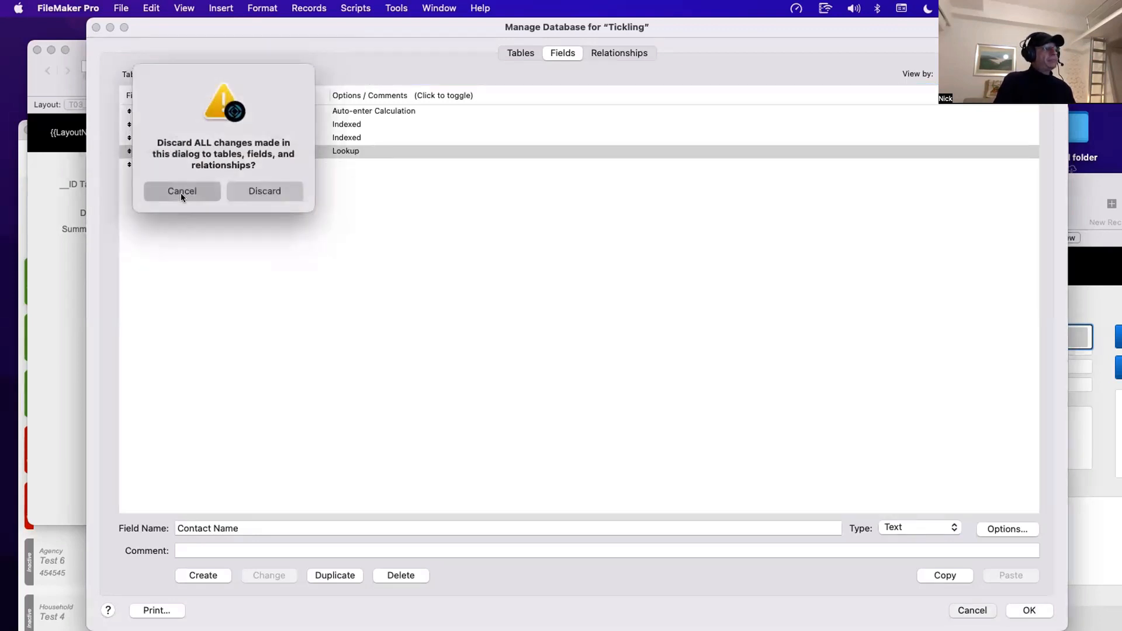
key("Return")
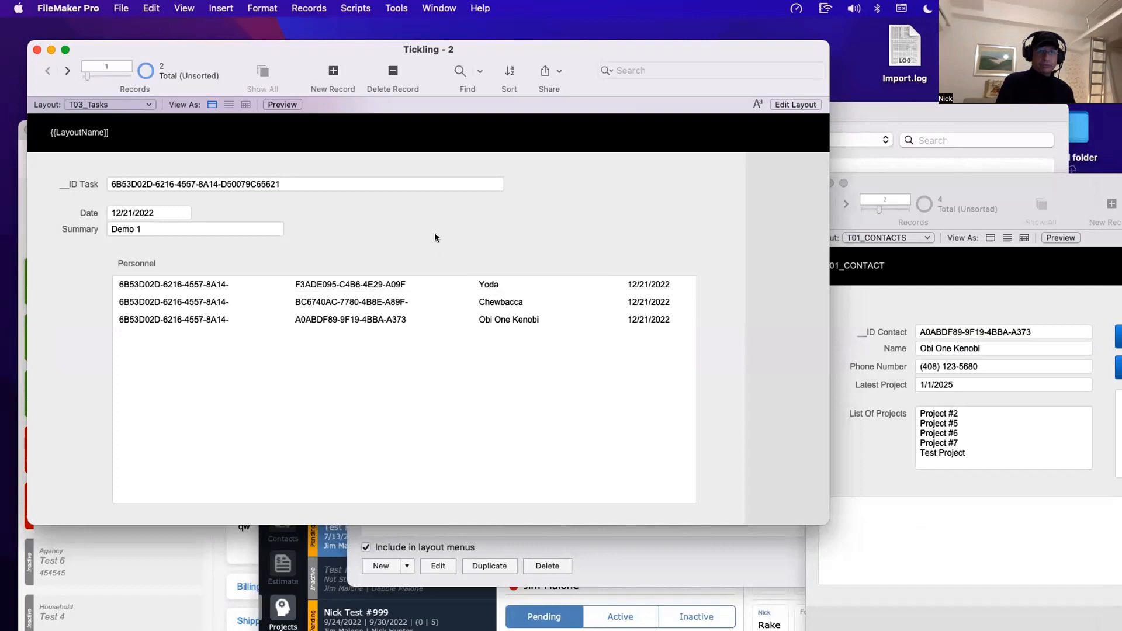
Step: In Layout mode, narrow the _IDf Tasks and _IDf Contact fields in the Personnel portal row to about 114 pt each
key("super+l")
left_click(584, 337)
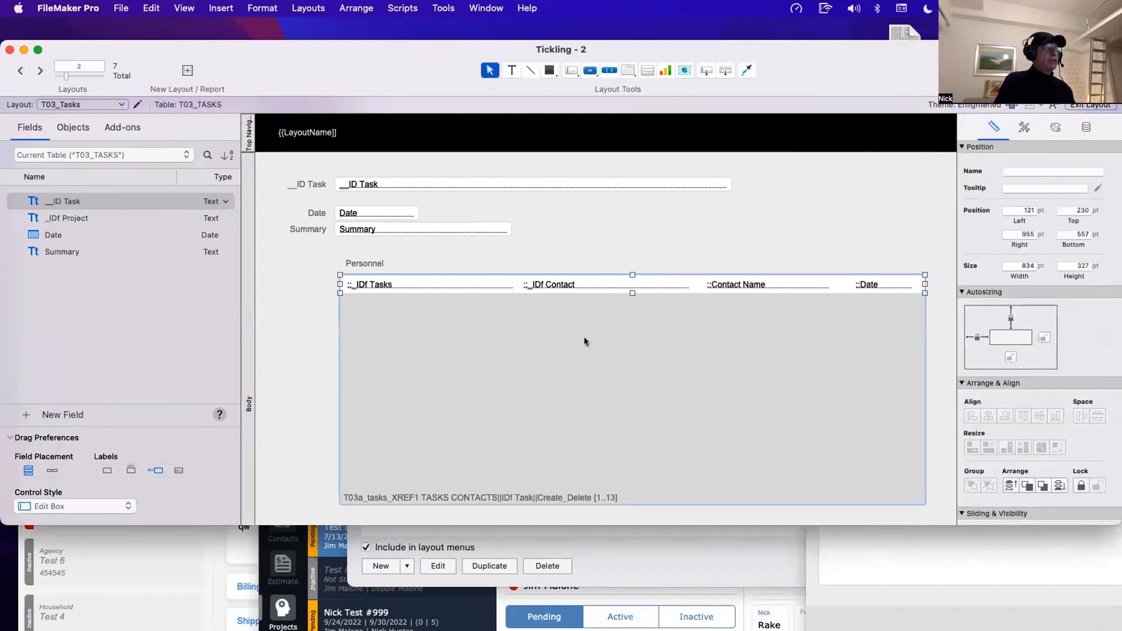
scroll(513, 297, "right", 3)
left_click(328, 284)
scroll(380, 285, "left", 3)
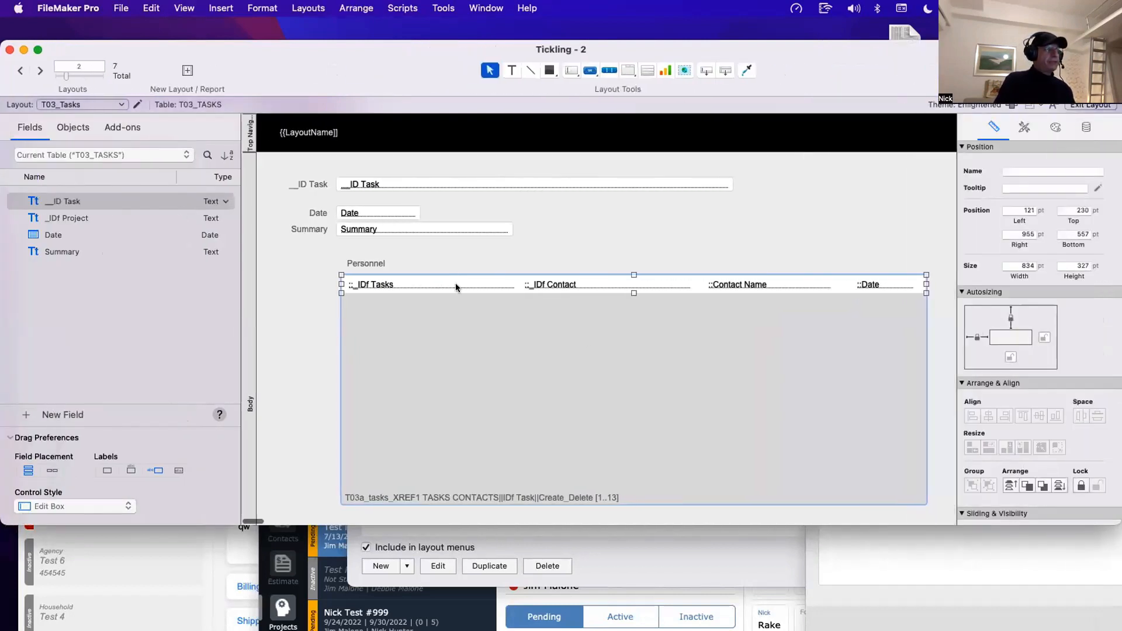
left_click(576, 288, "shift")
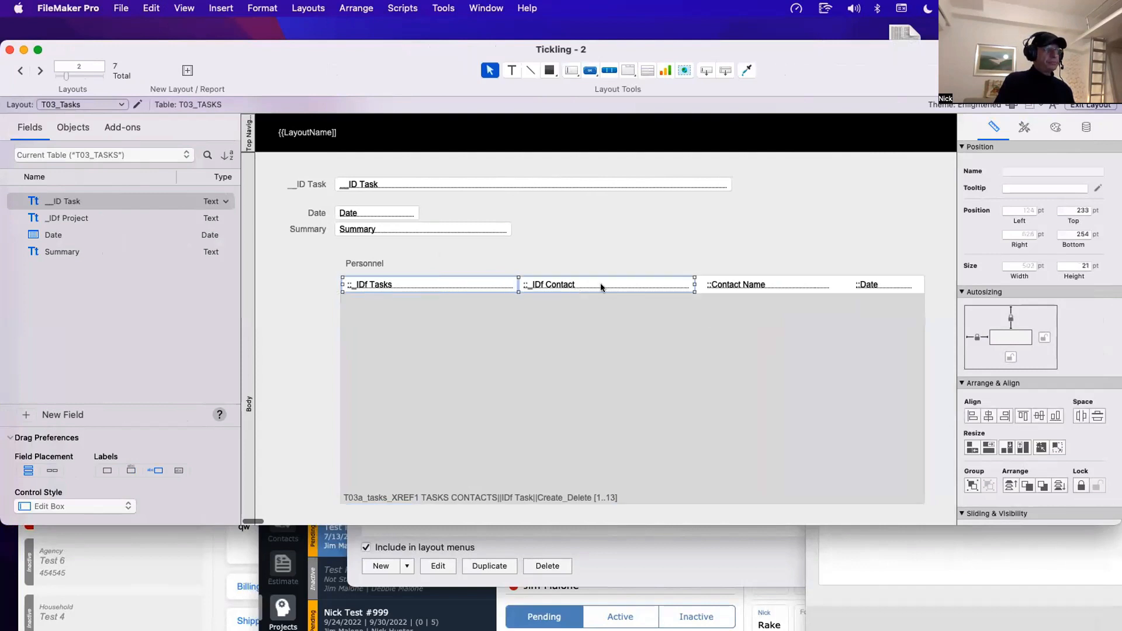
left_click_drag(694, 284, 501, 275)
left_click(500, 251)
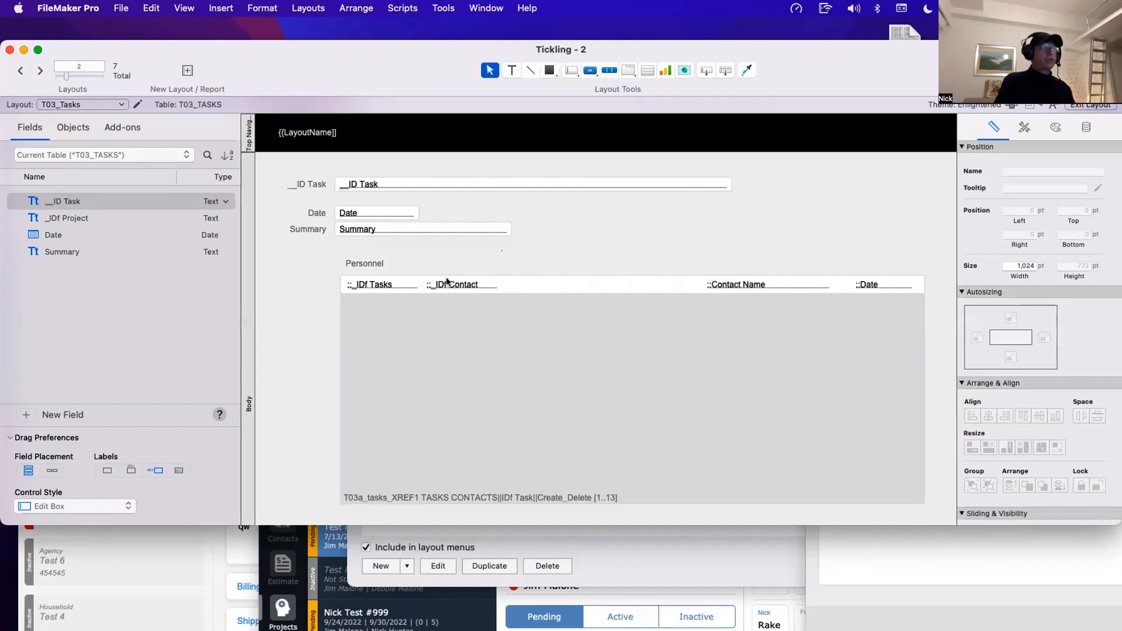
left_click(466, 318)
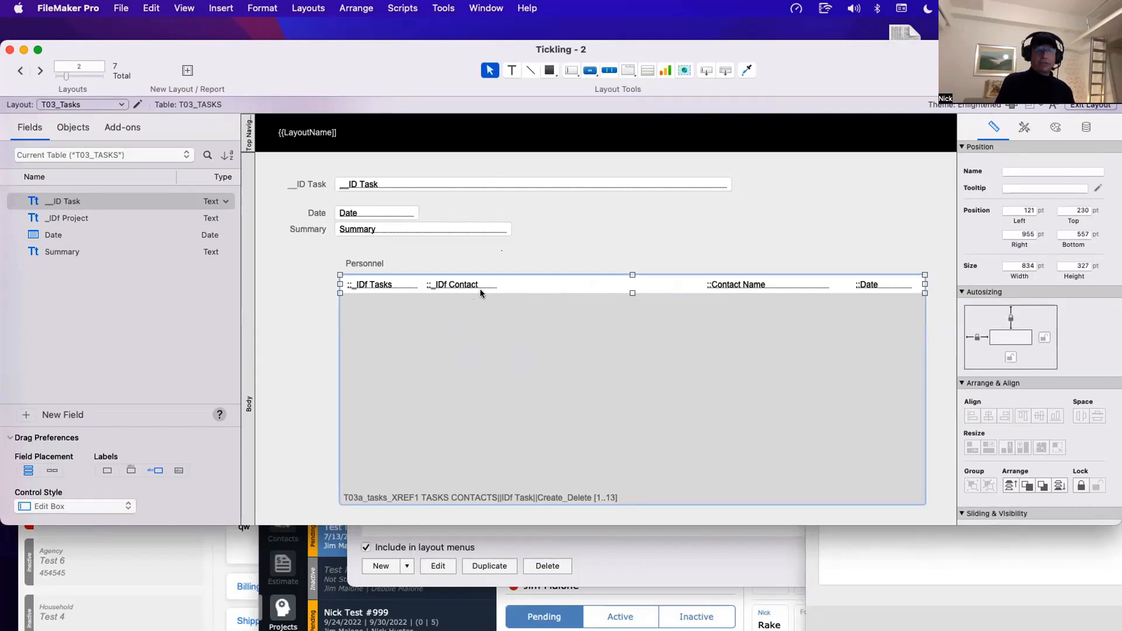
left_click(472, 286)
left_click_drag(472, 286, 516, 287)
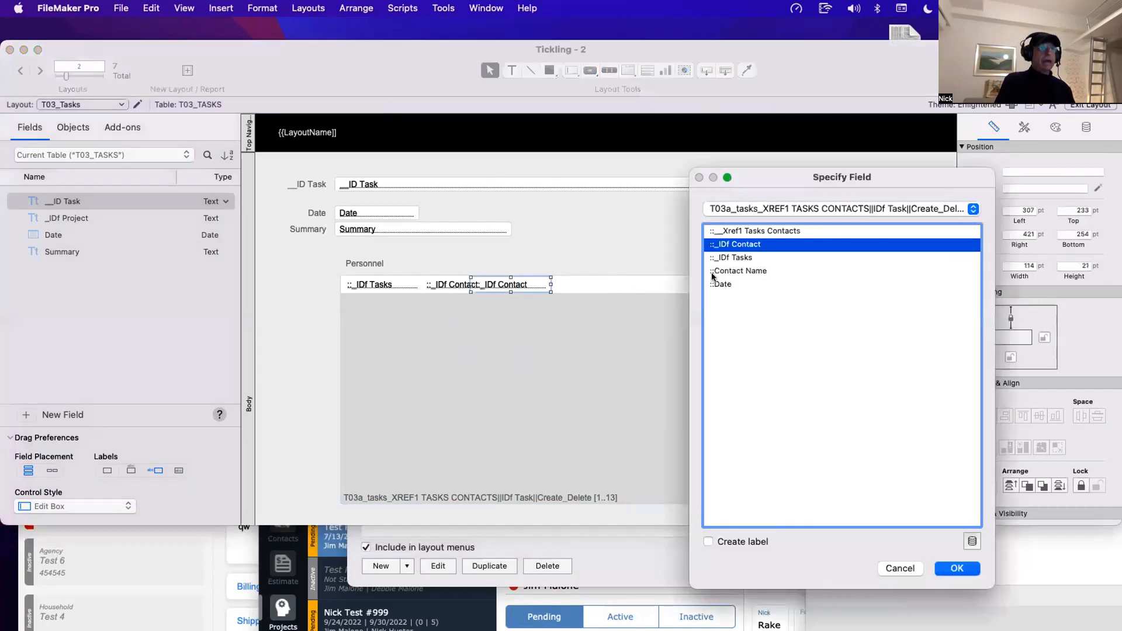
key("Escape")
Step: Duplicate the _IDf Tasks field in the XREF1_Tasks | Contacts table, rename the copy _IDf Project, and save the database changes
key("super+shift+d")
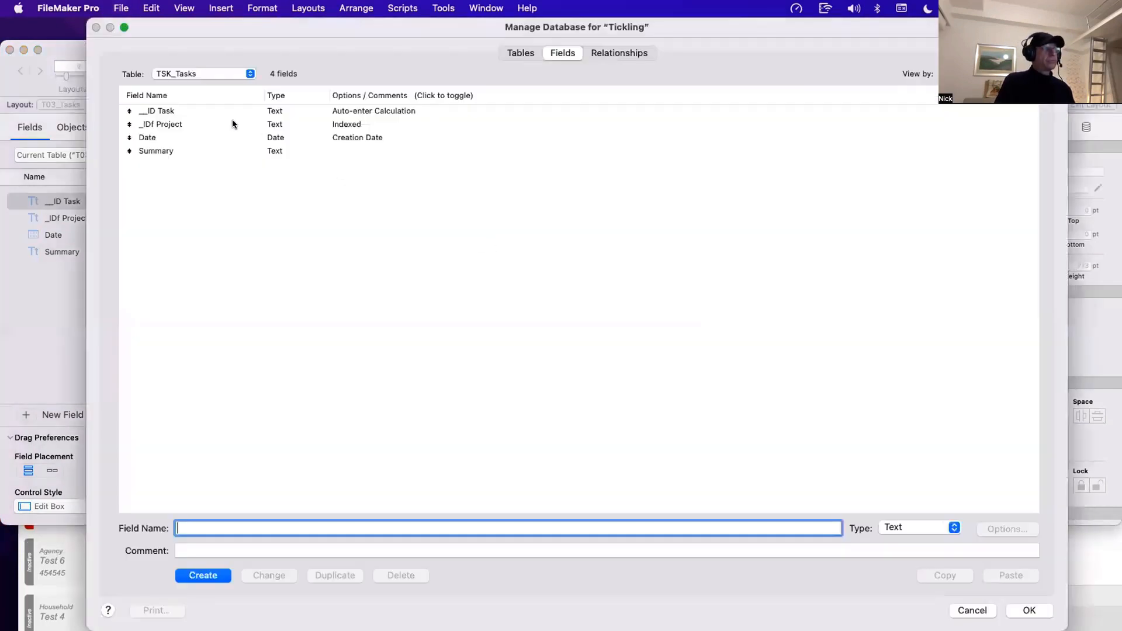
left_click(202, 74)
left_click(205, 88)
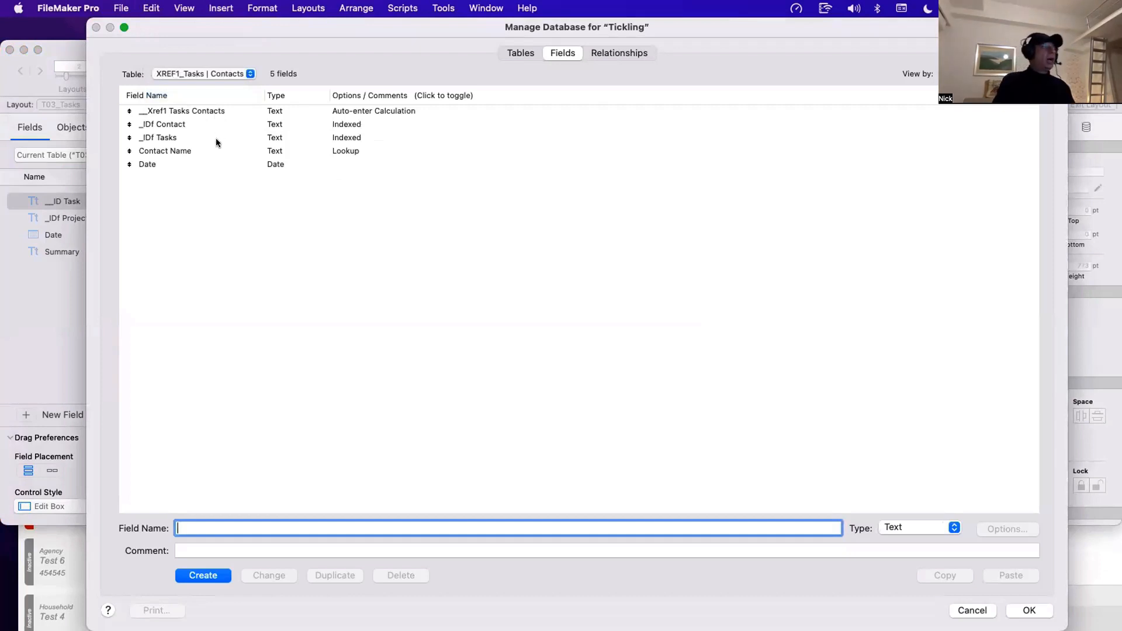
left_click(215, 138)
left_click(333, 575)
left_click_drag(196, 528, 246, 528)
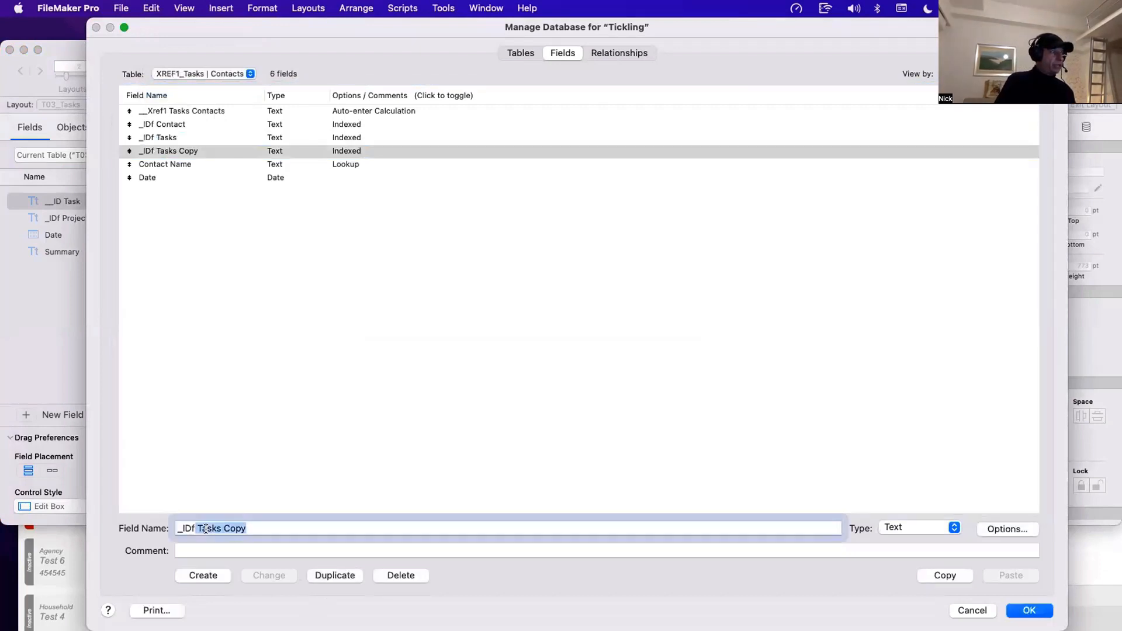
type("Project")
key("Return")
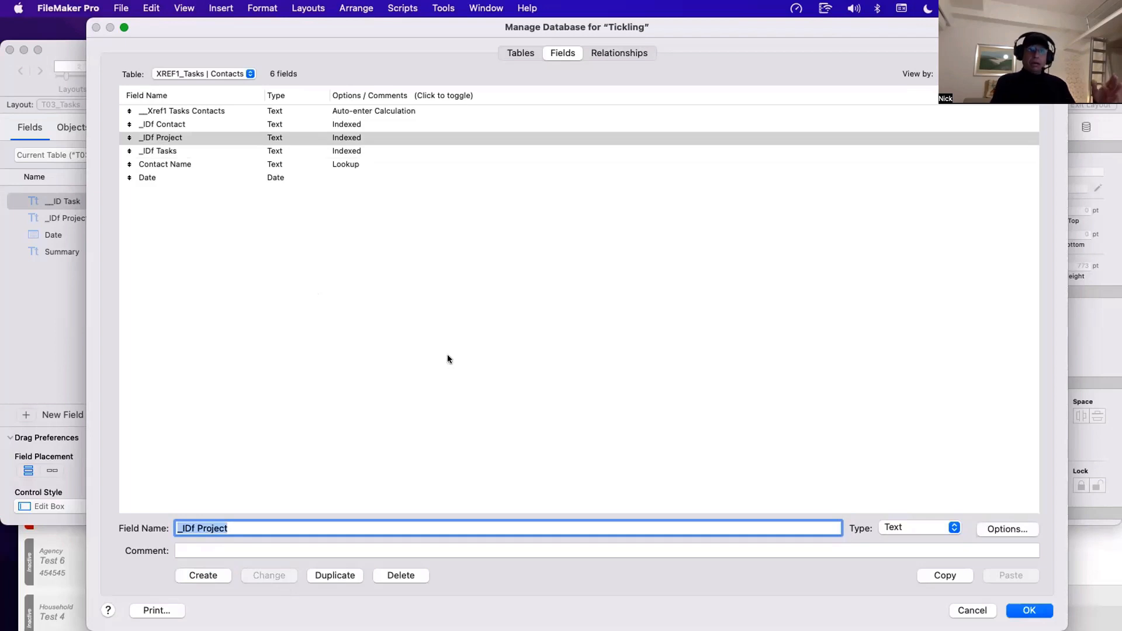
left_click(1029, 610)
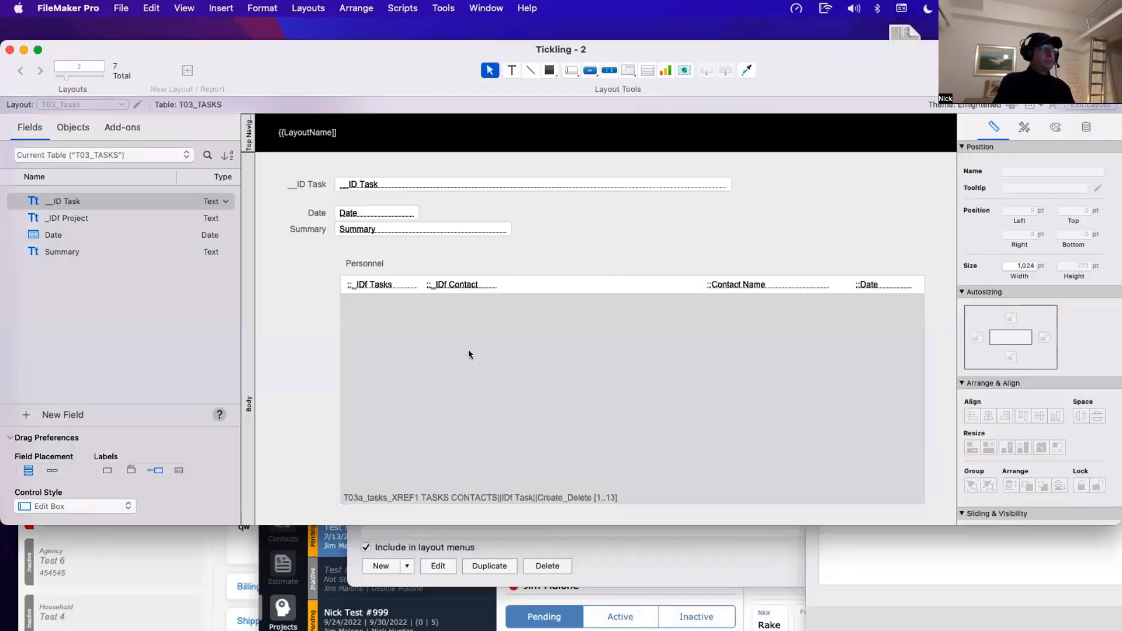
Step: Duplicate the portal's _IDf Contact field beside itself and assign the copy to _IDf Project
left_click(461, 286)
left_click_drag(462, 286, 515, 287)
left_click(736, 271)
double_click(737, 257)
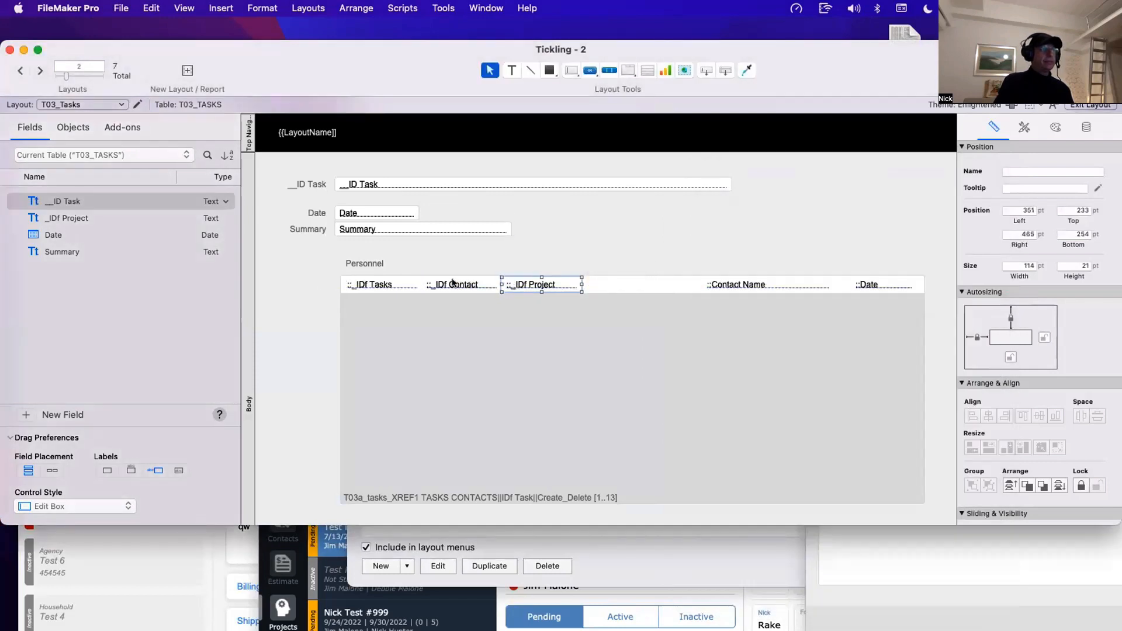
Step: Move the Contact Name field in the Personnel portal row closer to the _IDf Project field
left_click(387, 285)
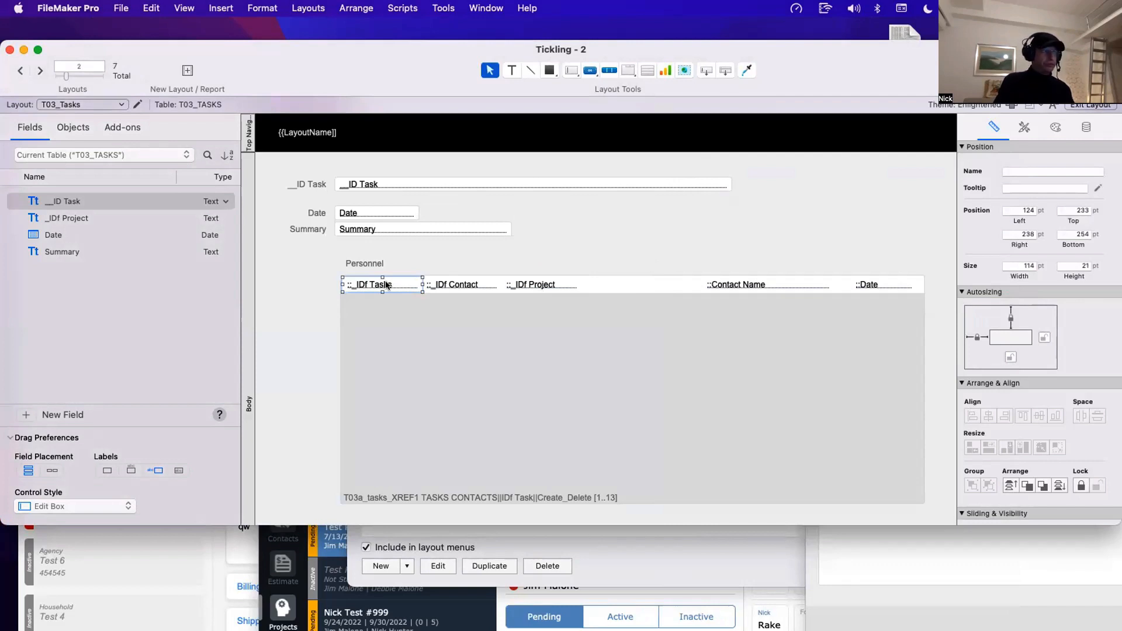
left_click(449, 283, "shift")
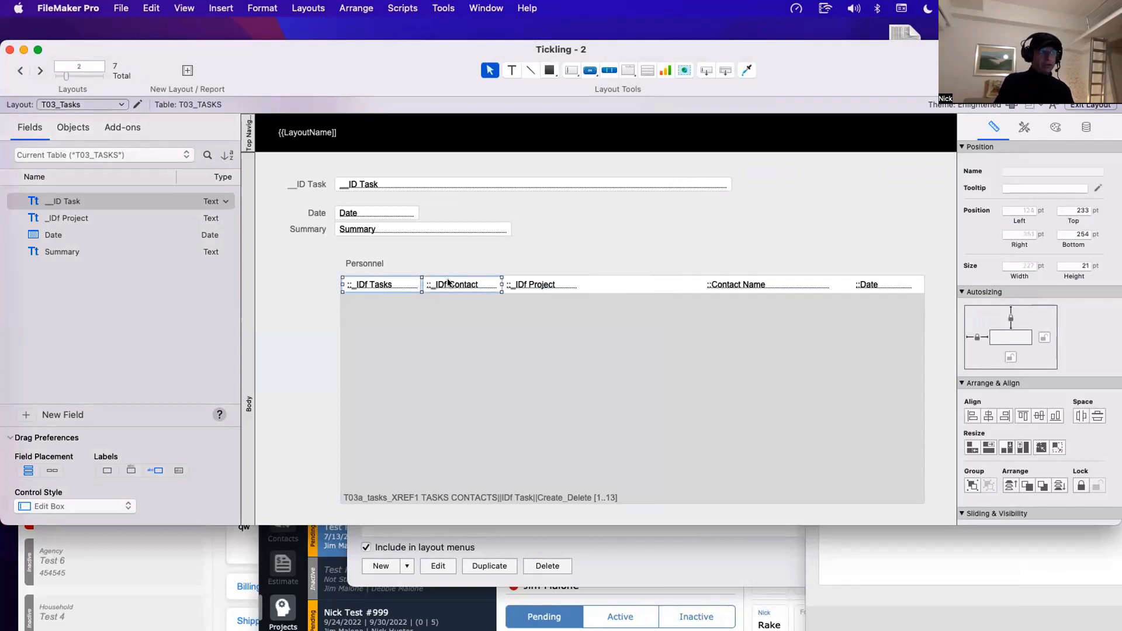
left_click(532, 285, "shift")
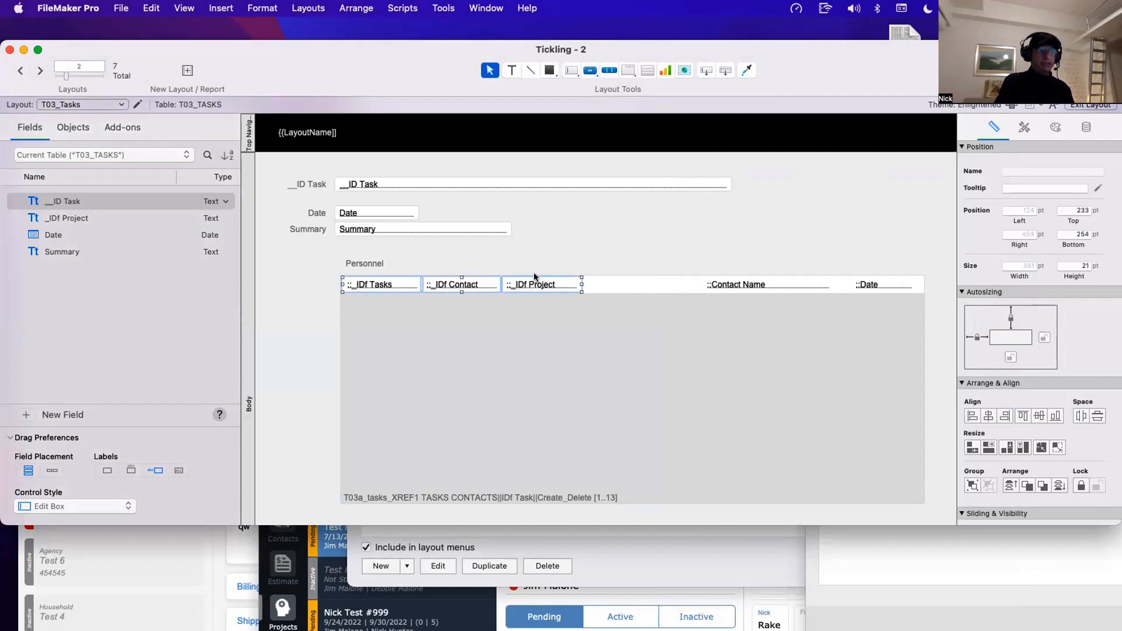
left_click(554, 244)
left_click_drag(750, 286, 634, 284)
left_click(632, 244)
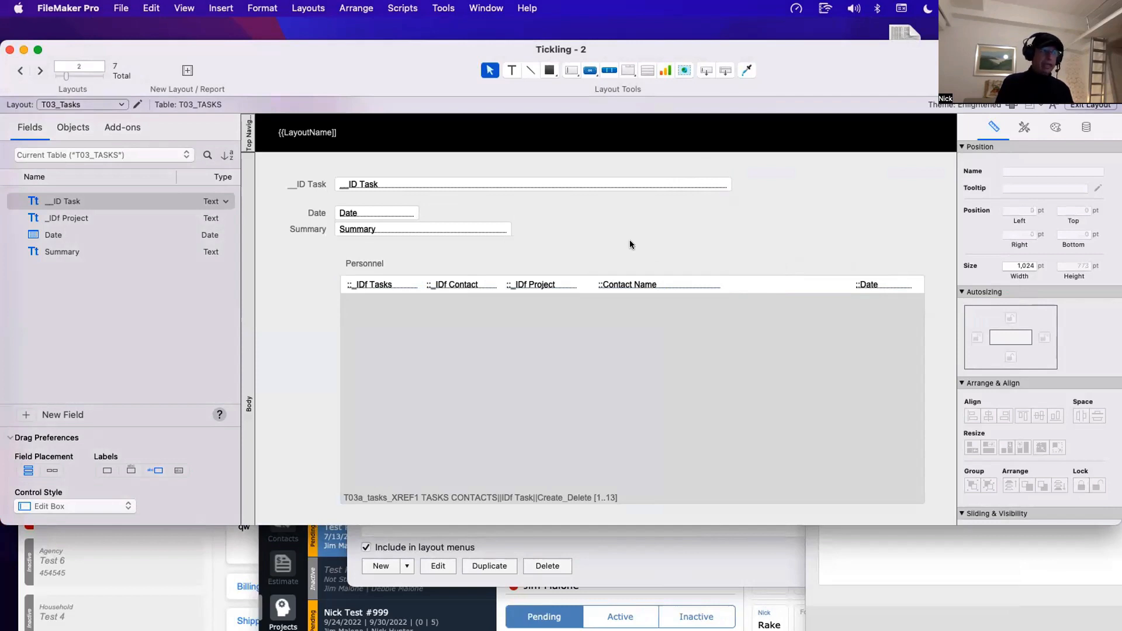
left_click(623, 338)
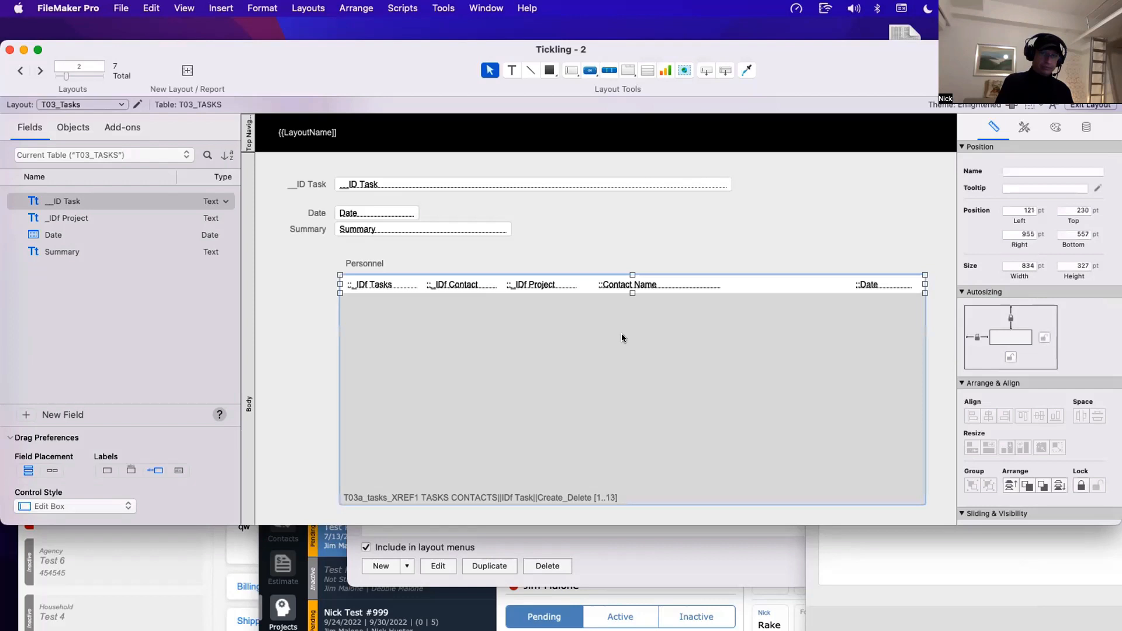
Step: In the relationships graph, duplicate the T100a_xref1 tasks contacts_CONTACTS||ID Contact| occurrence and place the copy directly below the original
key("super+shift+d")
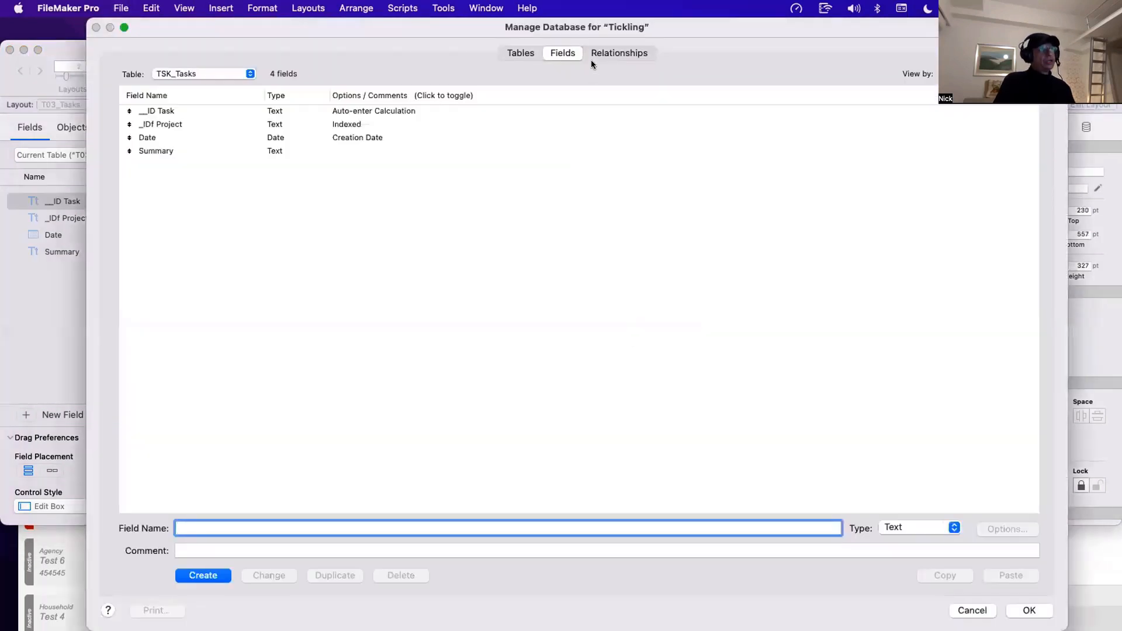
left_click(591, 56)
scroll(717, 274, "right", 5)
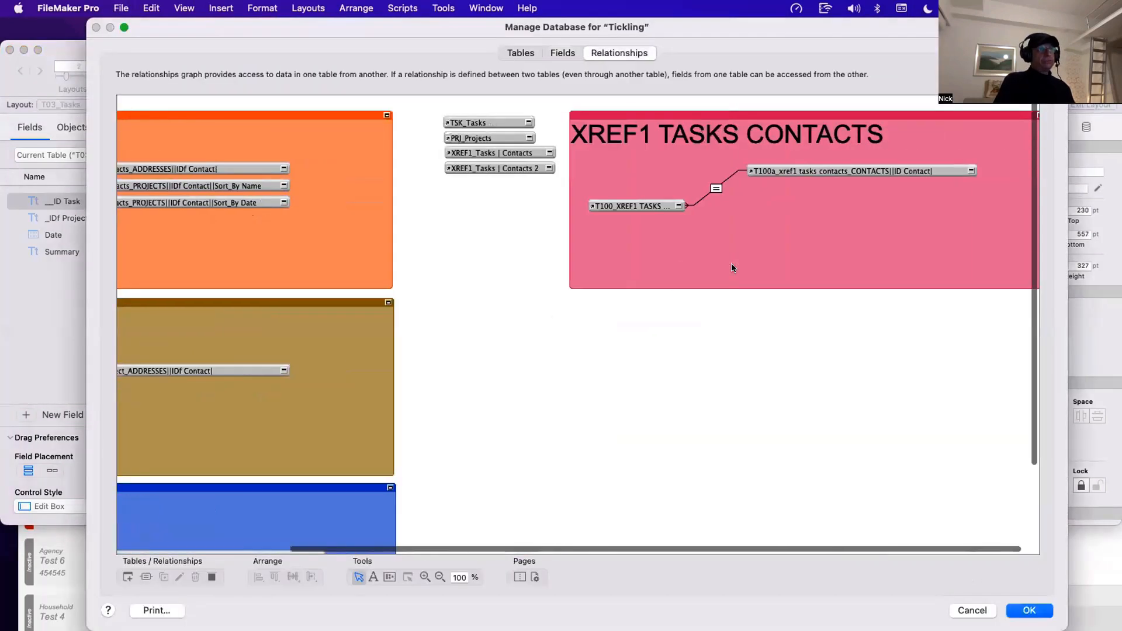
left_click(643, 202)
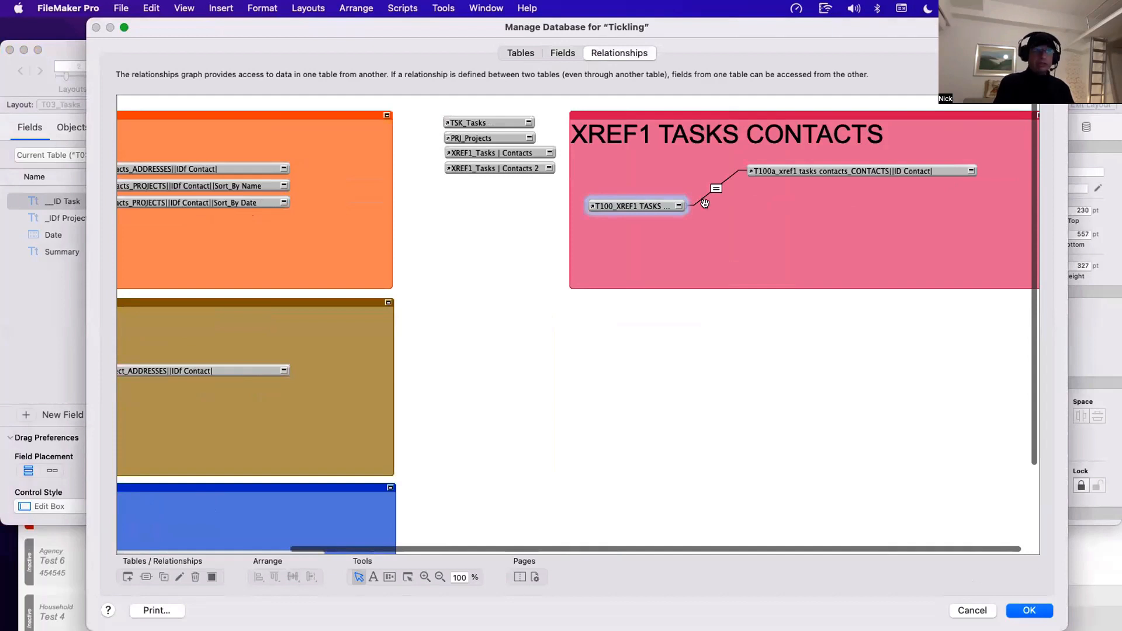
left_click_drag(846, 171, 846, 177)
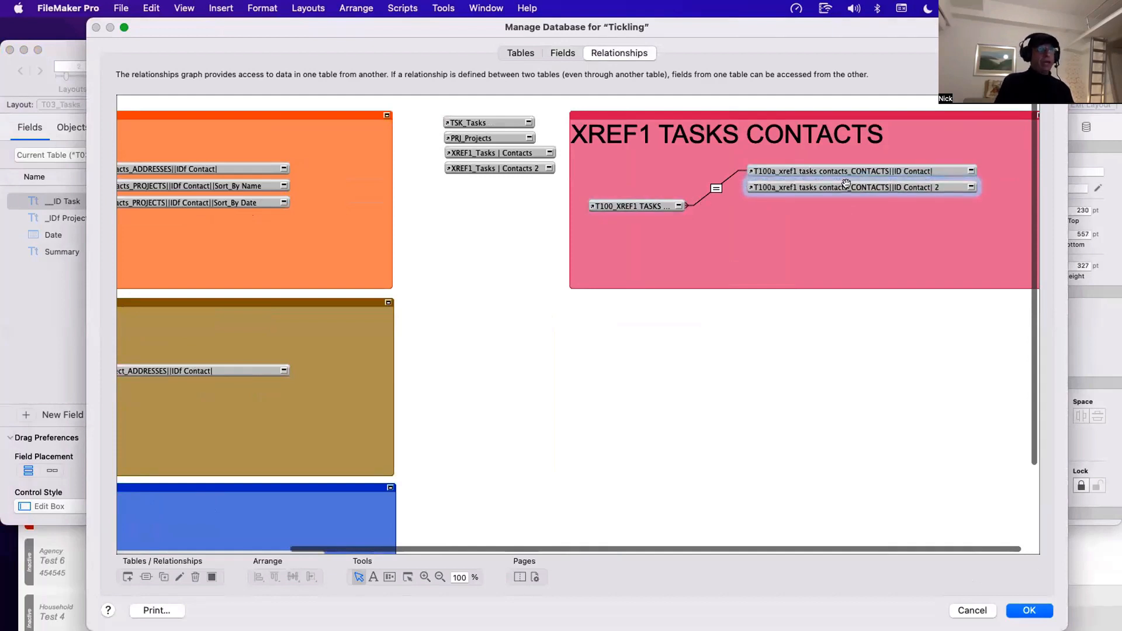
Step: Rename the duplicated occurrence T100b_xref1 tasks contacts_PROJETCS||ID Project| and base it on the PRJ_Projects table
double_click(847, 185)
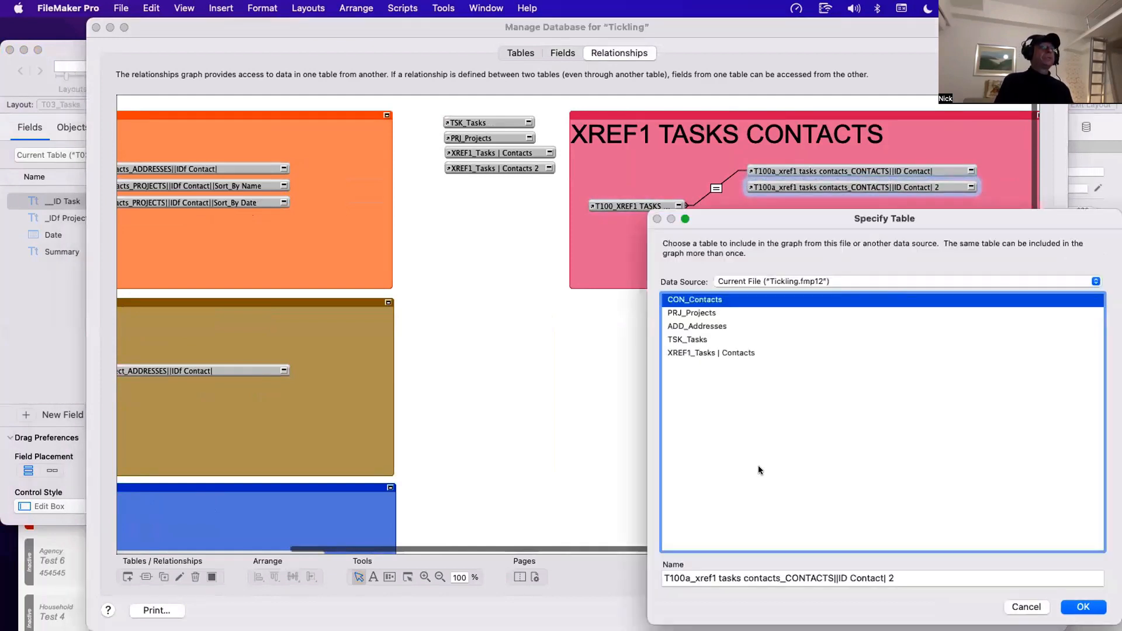
left_click(688, 578)
key("BackSpace")
type("b")
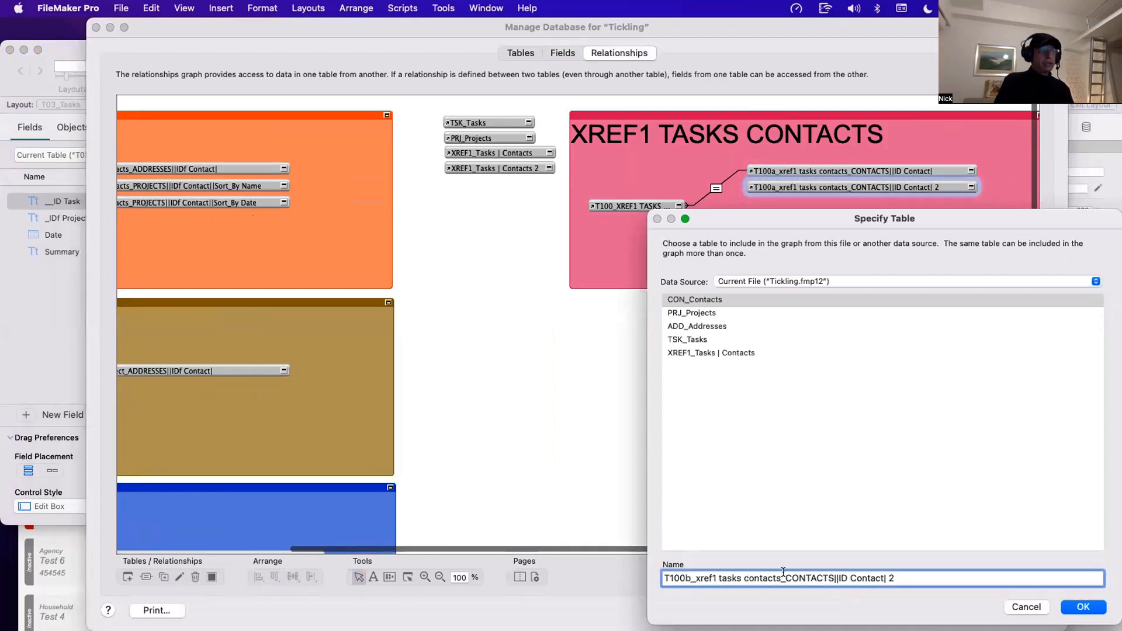
mouse_move(806, 578)
left_mouse_down()
mouse_move(824, 573)
mouse_move(788, 578)
left_mouse_up()
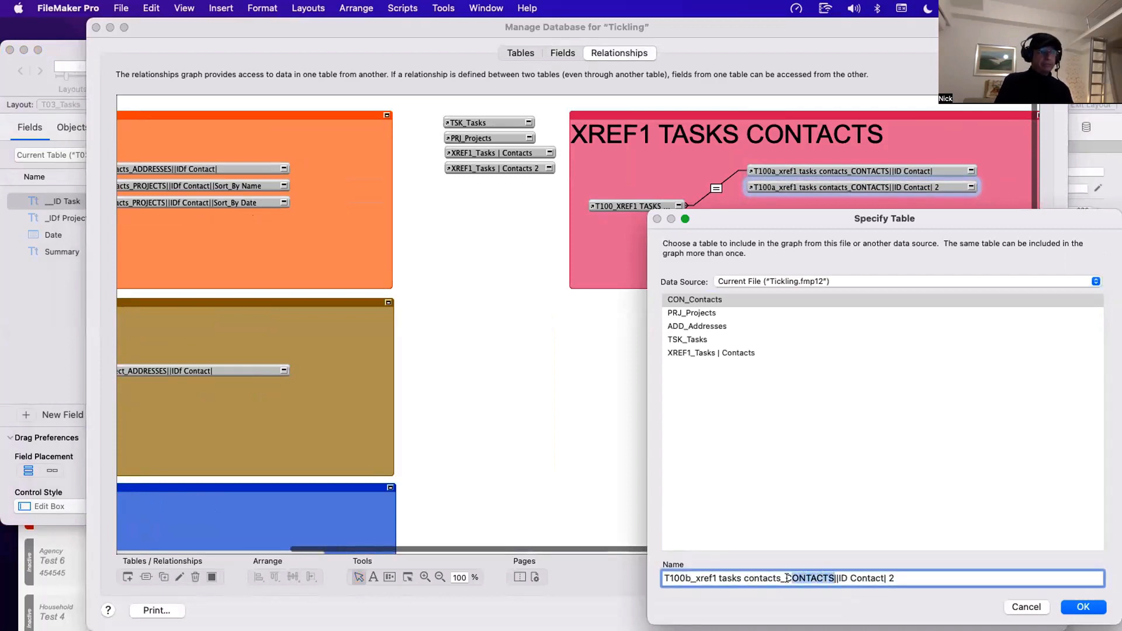
type("PROJETCS")
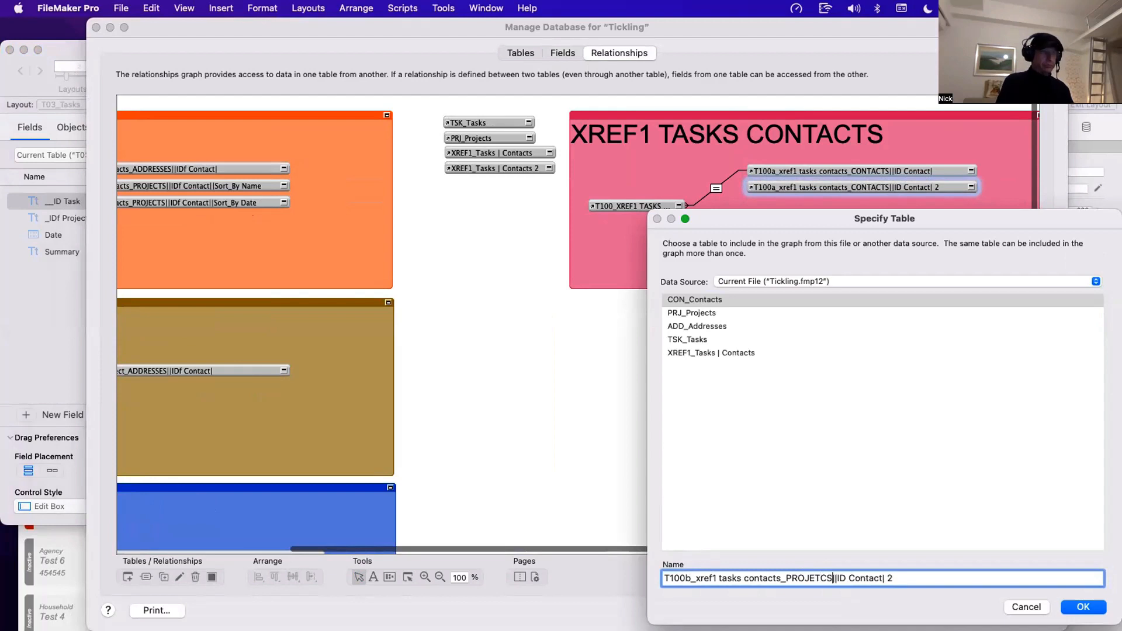
double_click(866, 578)
type("P")
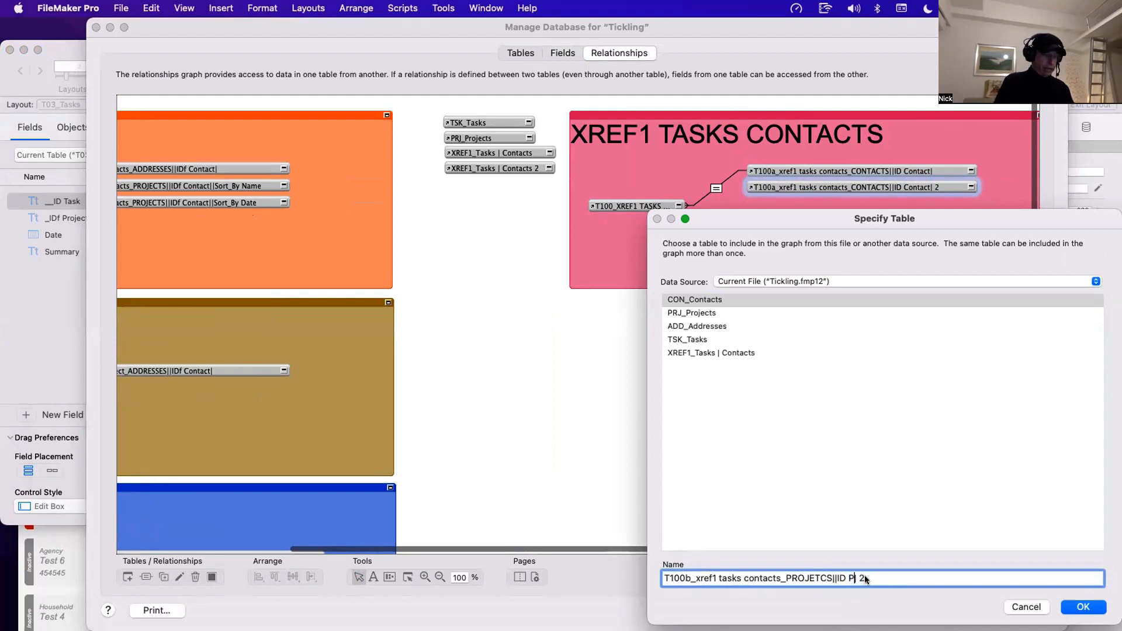
type("roject")
left_click(913, 577)
key("BackSpace")
key("BackSpace")
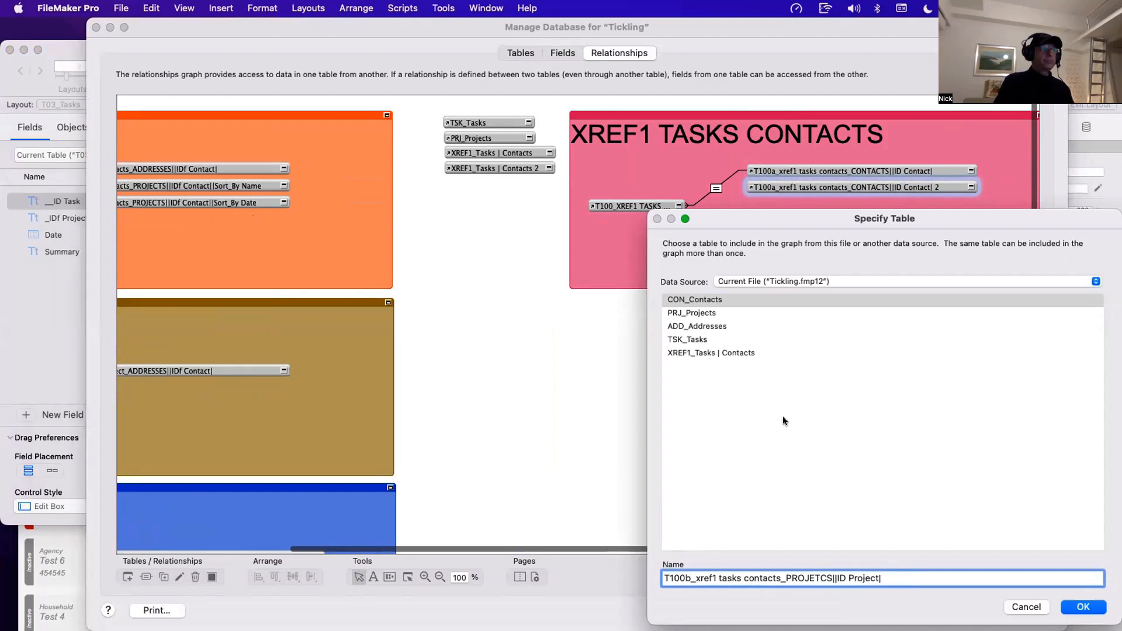
left_click(709, 314)
key("Return")
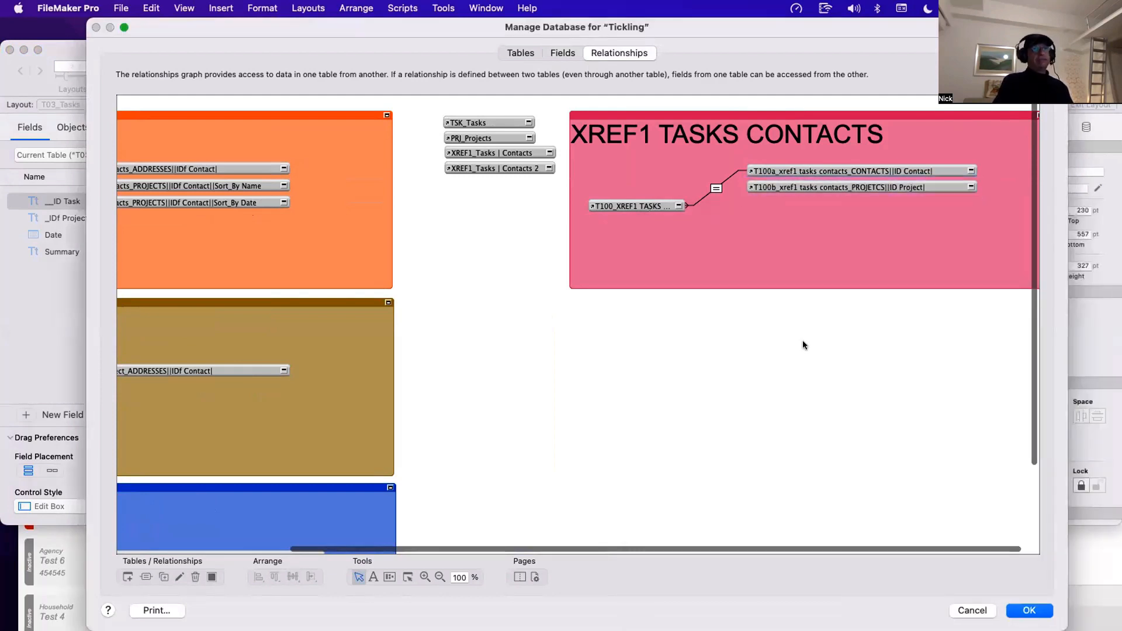
Step: Relate _IDf Project in T100_XREF1 TASKS CONTACTS to __ID Project in the T100b occurrence, and collapse the T100 occurrence
left_click(812, 186)
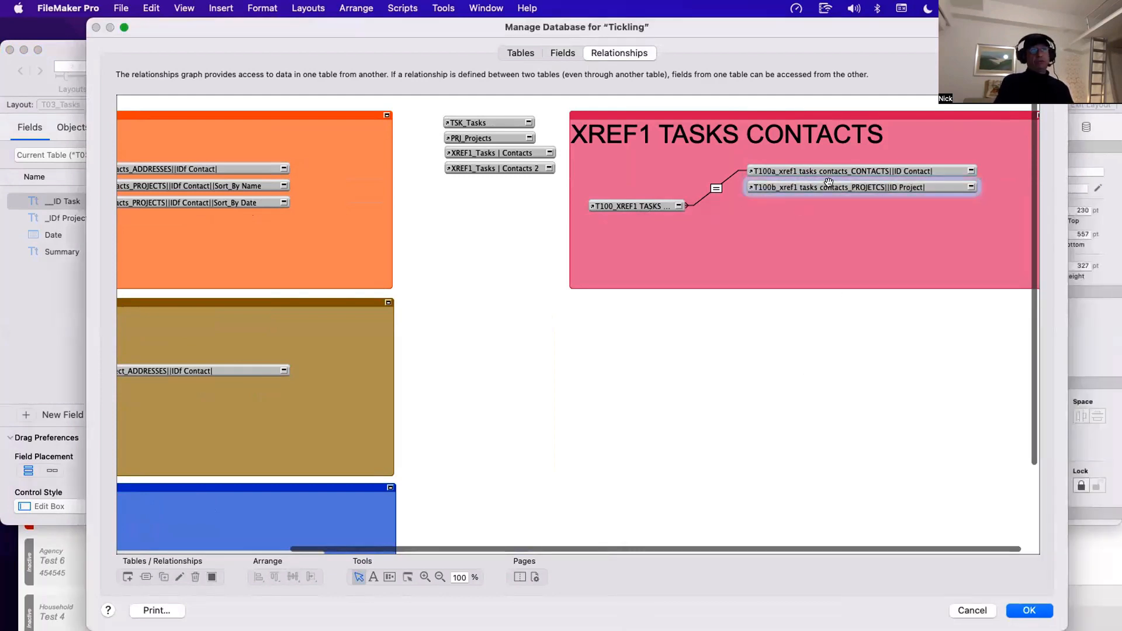
left_click(958, 215)
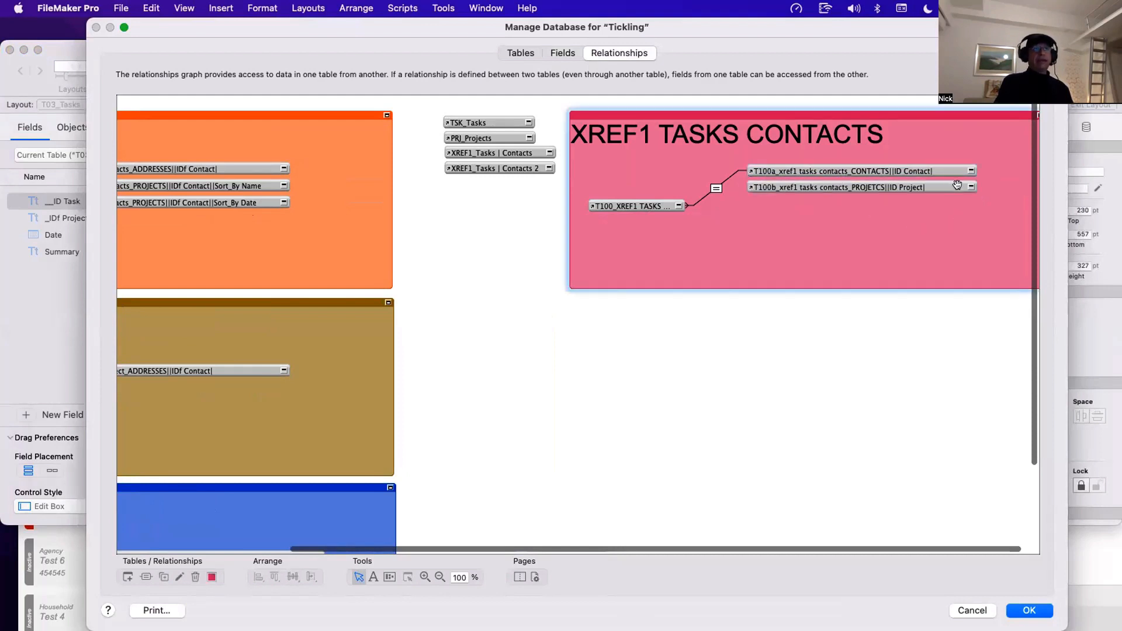
left_click(971, 187)
left_click(678, 206)
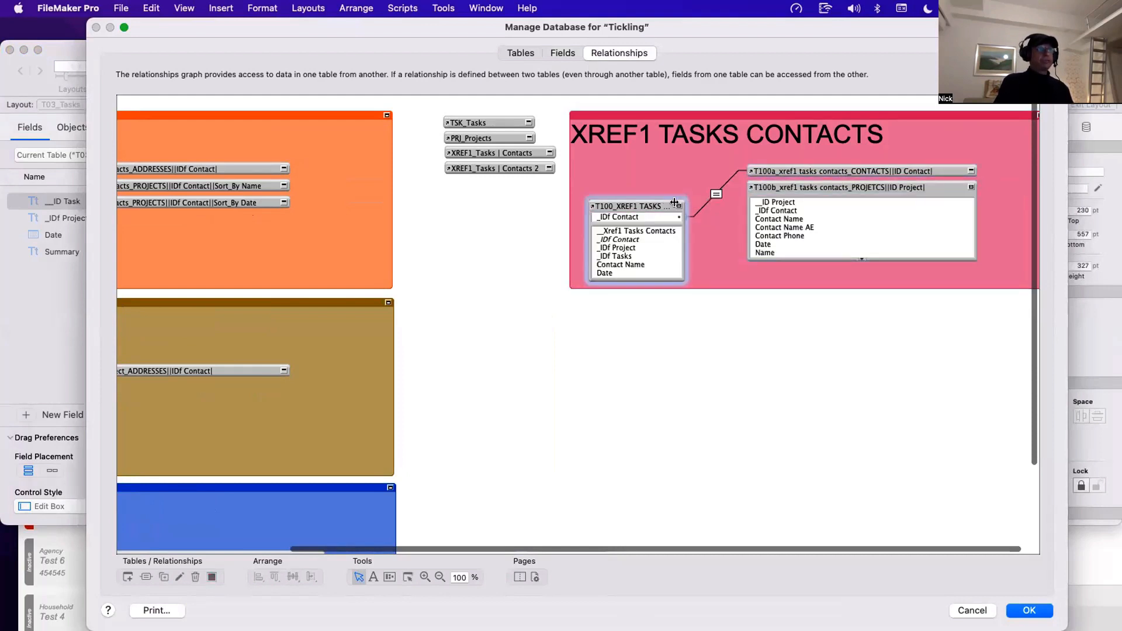
left_click_drag(625, 248, 777, 202)
left_click(679, 206)
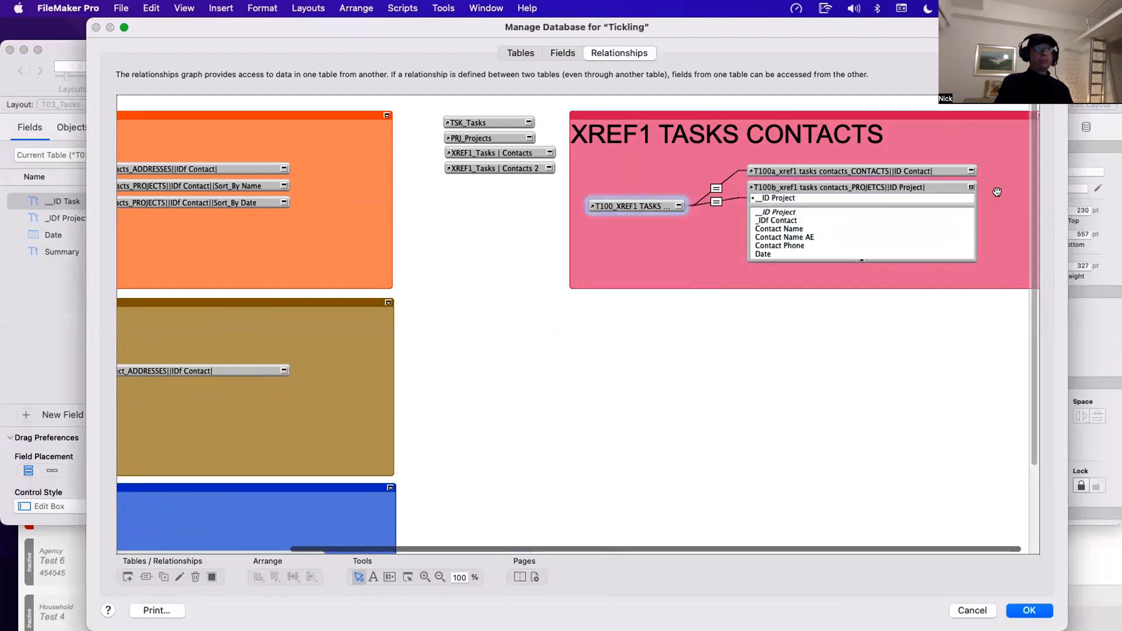
Step: Collapse the T100b_xref1 tasks contacts_PROJETCS||ID Project| occurrence in the relationships graph
left_click(969, 187)
left_click(966, 189)
left_click(945, 383)
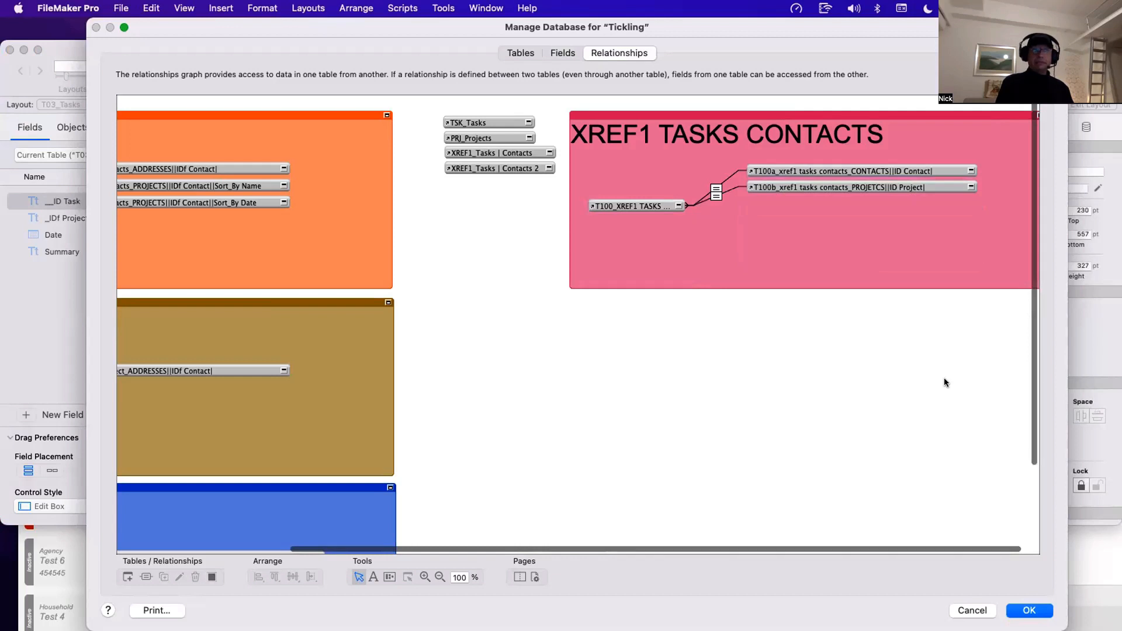
Step: Compare the XREF1 TASKS CONTACTS group with the TASKS group, highlighting T03_TASKS and its related T03a join-table occurrence
left_click(646, 206)
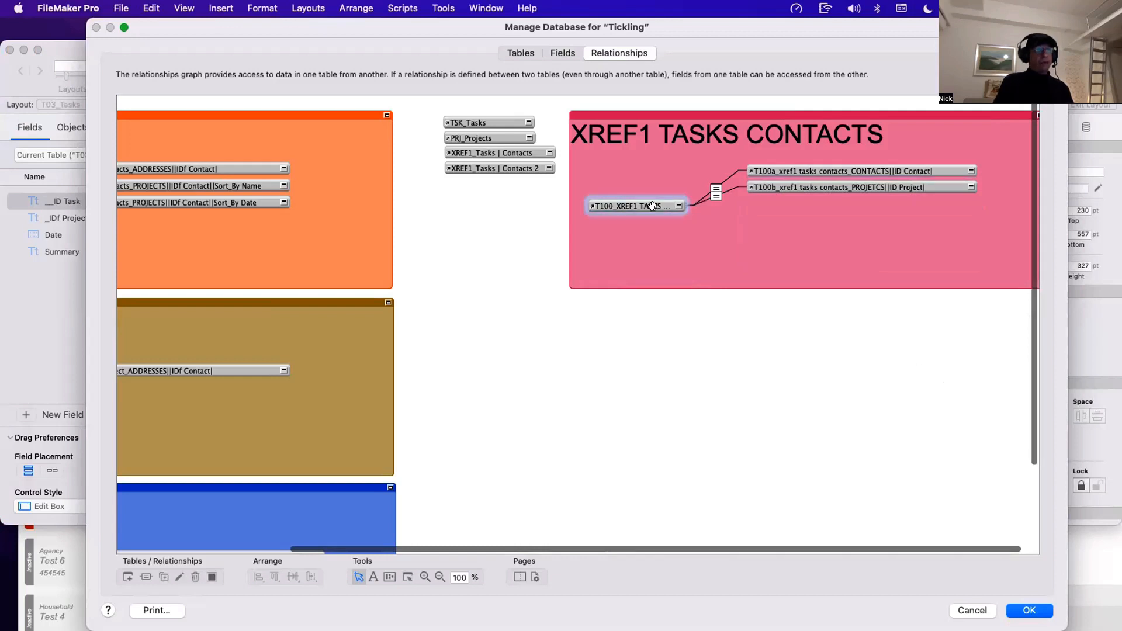
left_click(814, 181, "shift")
scroll(760, 234, "left", 5)
scroll(687, 283, "down", 3)
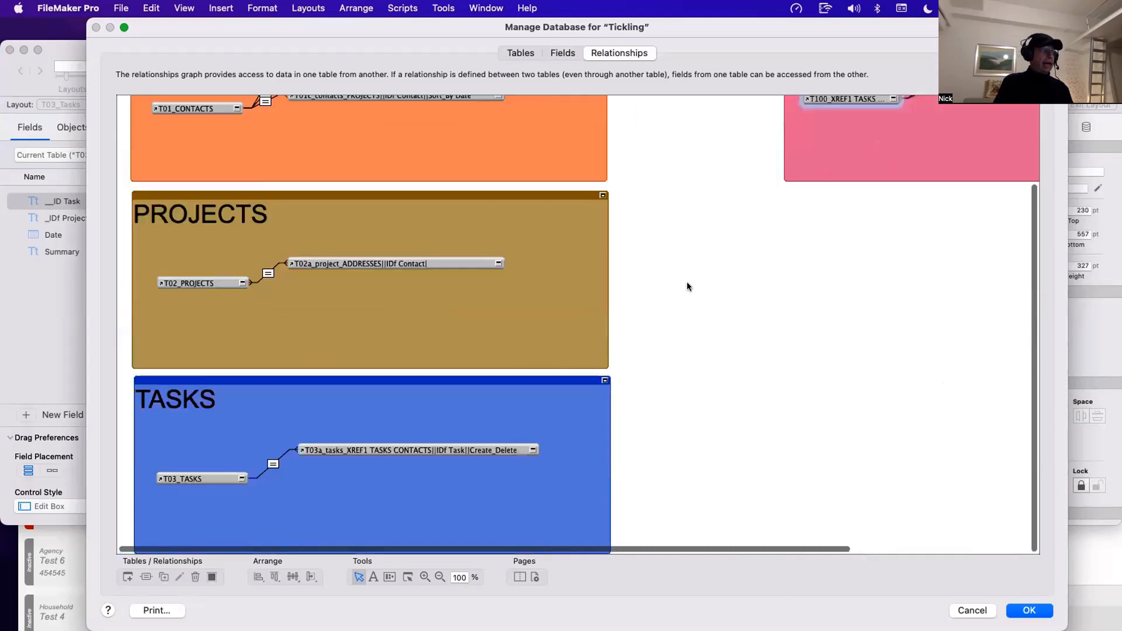
left_click(201, 477)
left_click(370, 448, "shift")
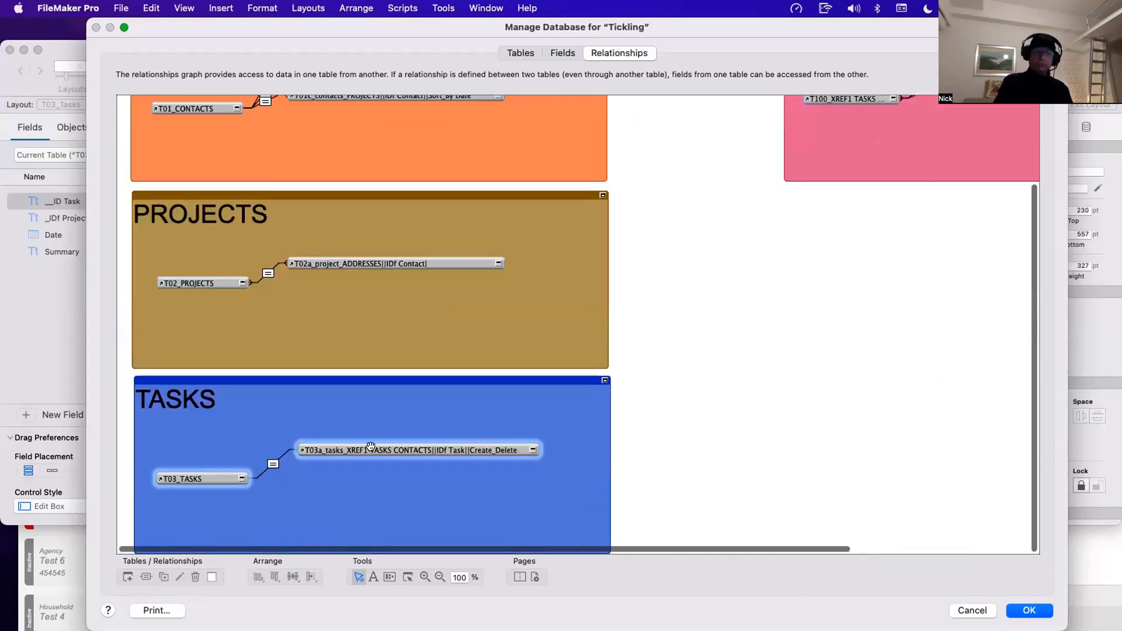
Step: In the XREF1_Tasks | Contacts table, duplicate the Contact Name field and rename the copy Project Name
left_click(556, 52)
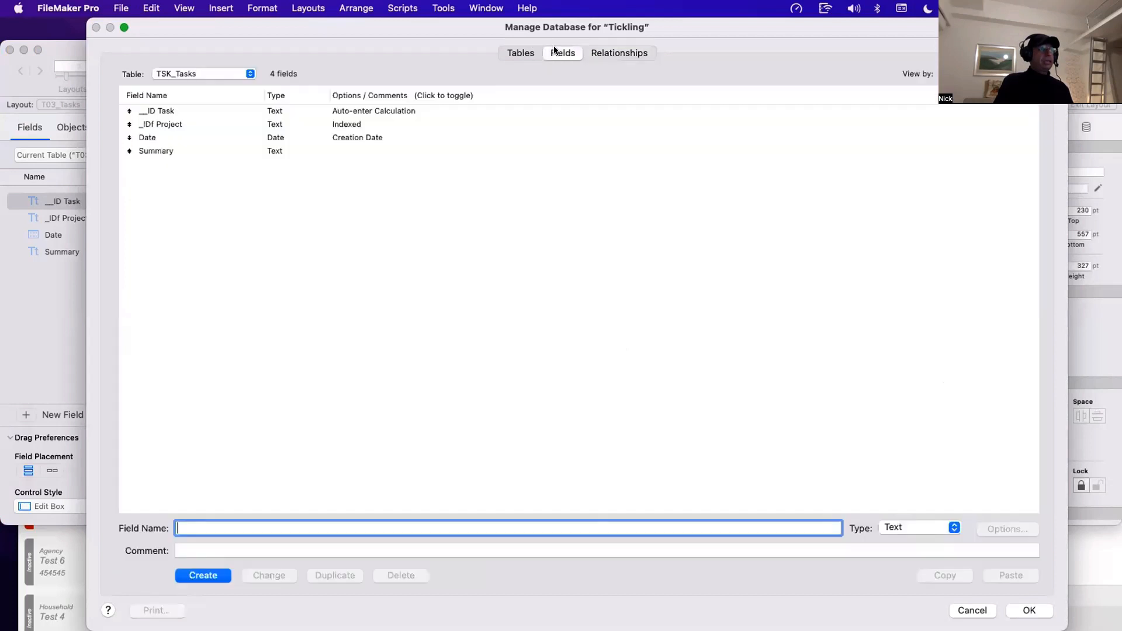
left_click(202, 74)
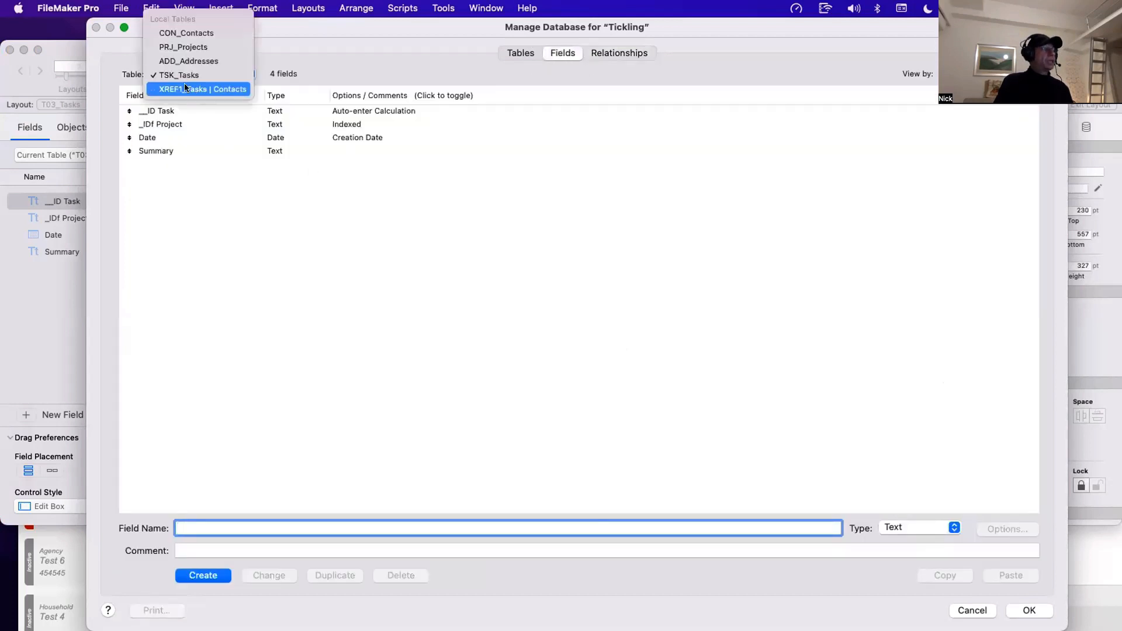
left_click(185, 86)
left_click(193, 168)
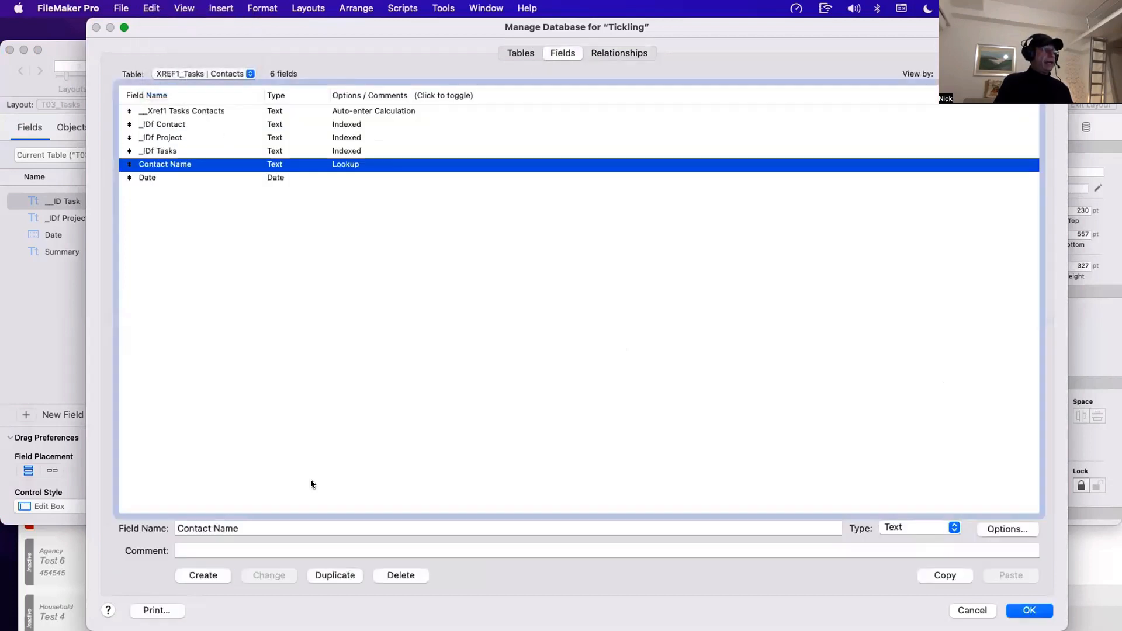
left_click(331, 574)
left_click_drag(215, 528, 178, 528)
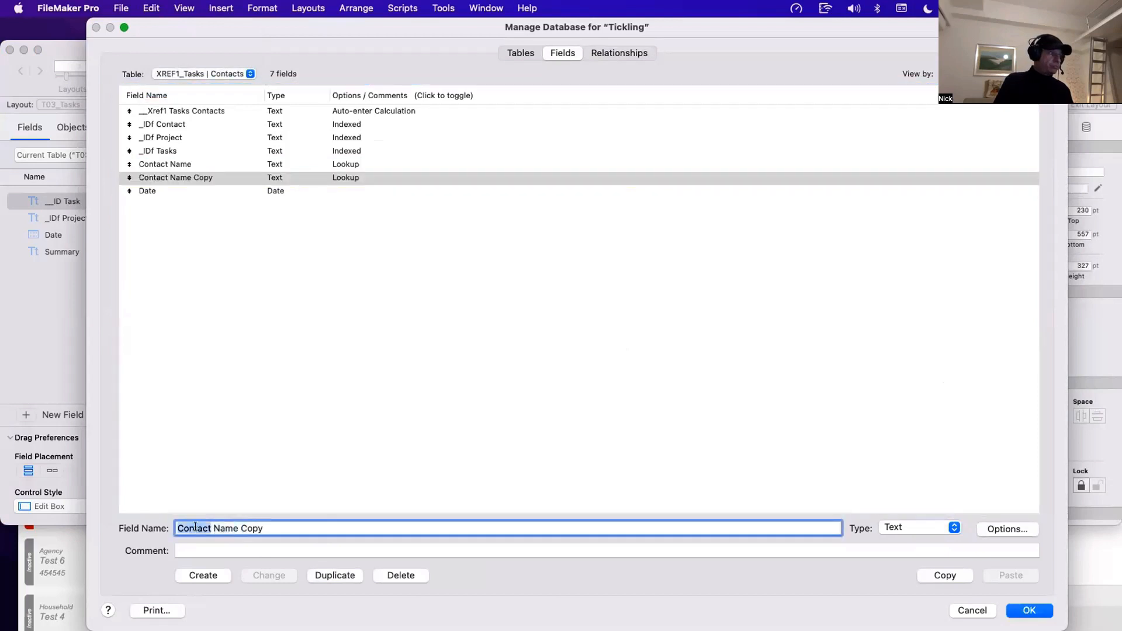
type("Pr")
type("oject")
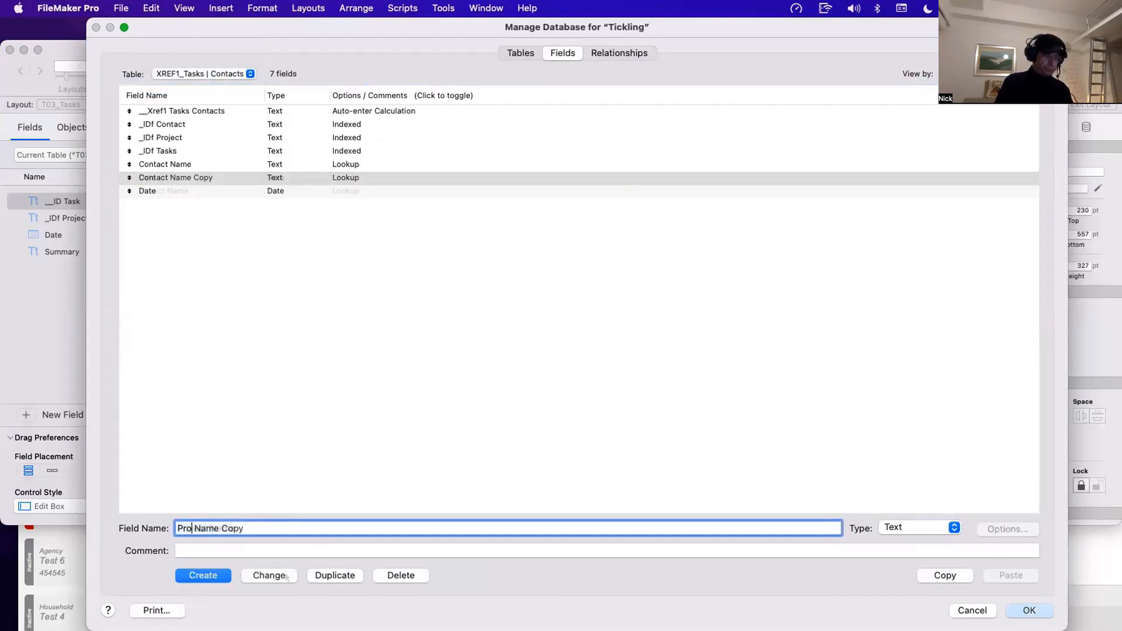
key("BackSpace")
key("BackSpace")
key("BackSpace")
key("BackSpace")
key("BackSpace")
left_click(280, 577)
Step: Make Project Name look up the Name field from T100b_xref1 tasks contacts_PROJETCS||ID Project|, and save the database changes
left_click(256, 190)
double_click(255, 190)
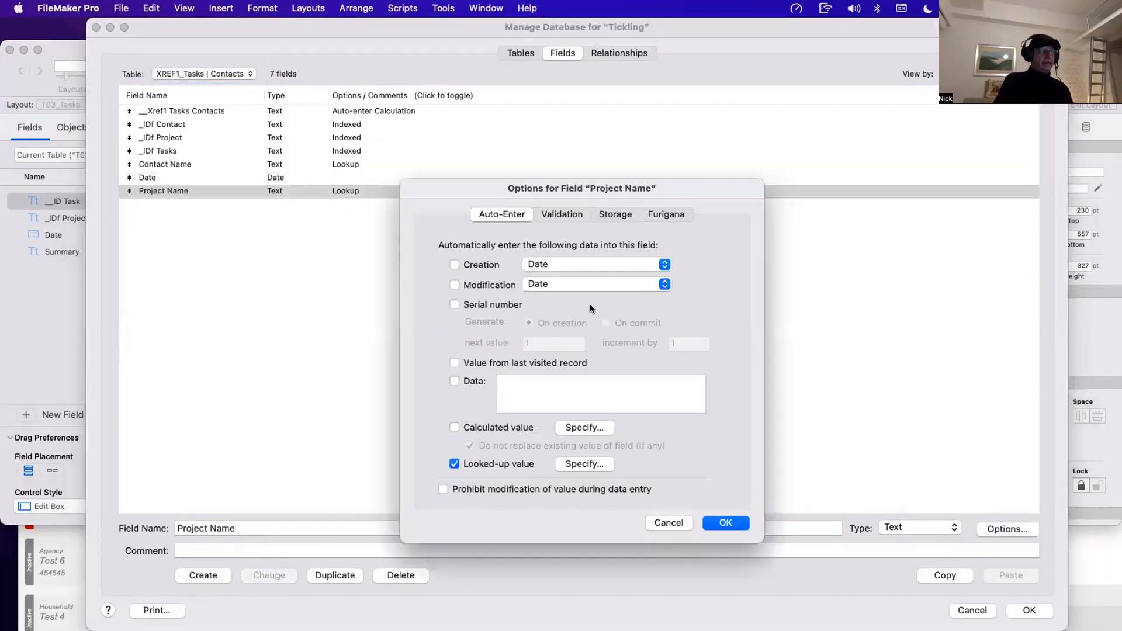
left_click(602, 463)
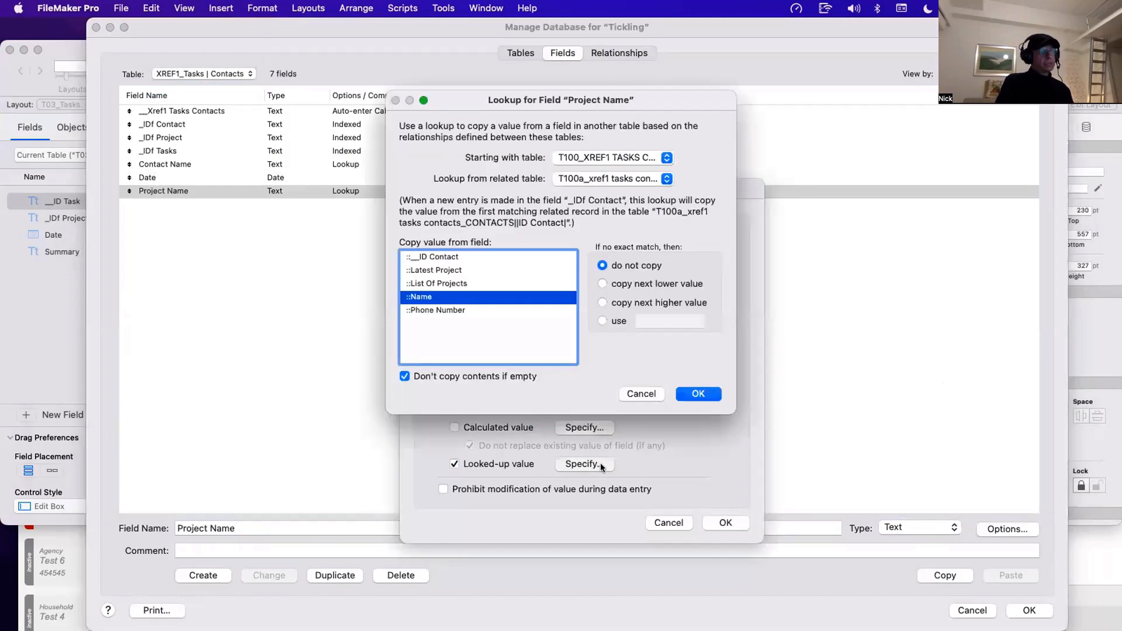
left_click(608, 159)
left_click(606, 161)
left_click(615, 179)
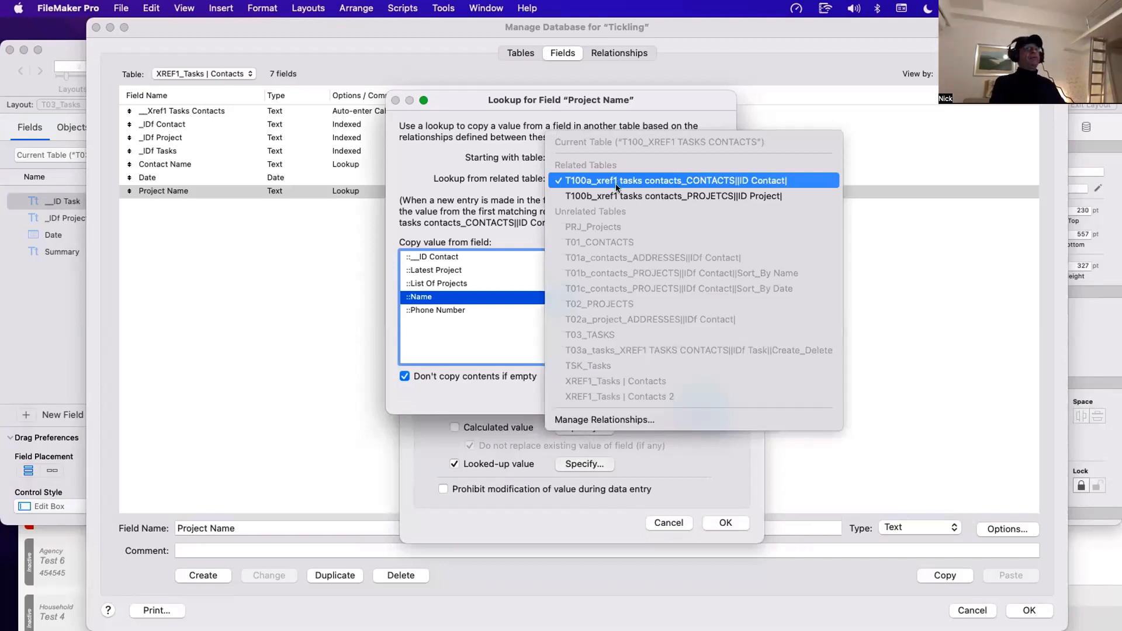
left_click(709, 197)
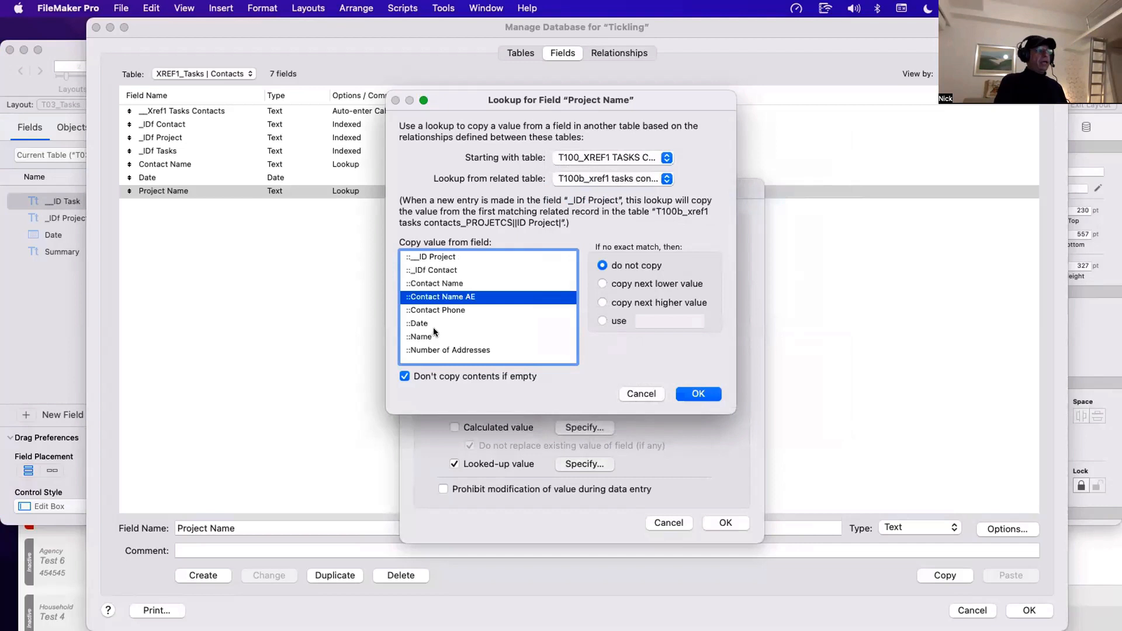
left_click(436, 337)
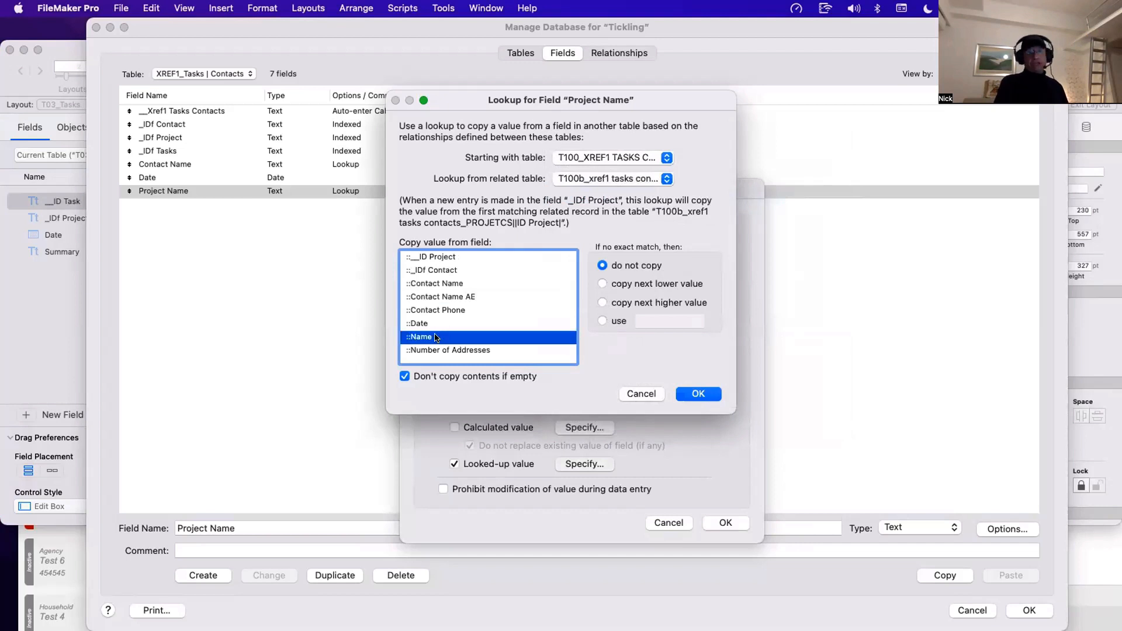
left_click(687, 392)
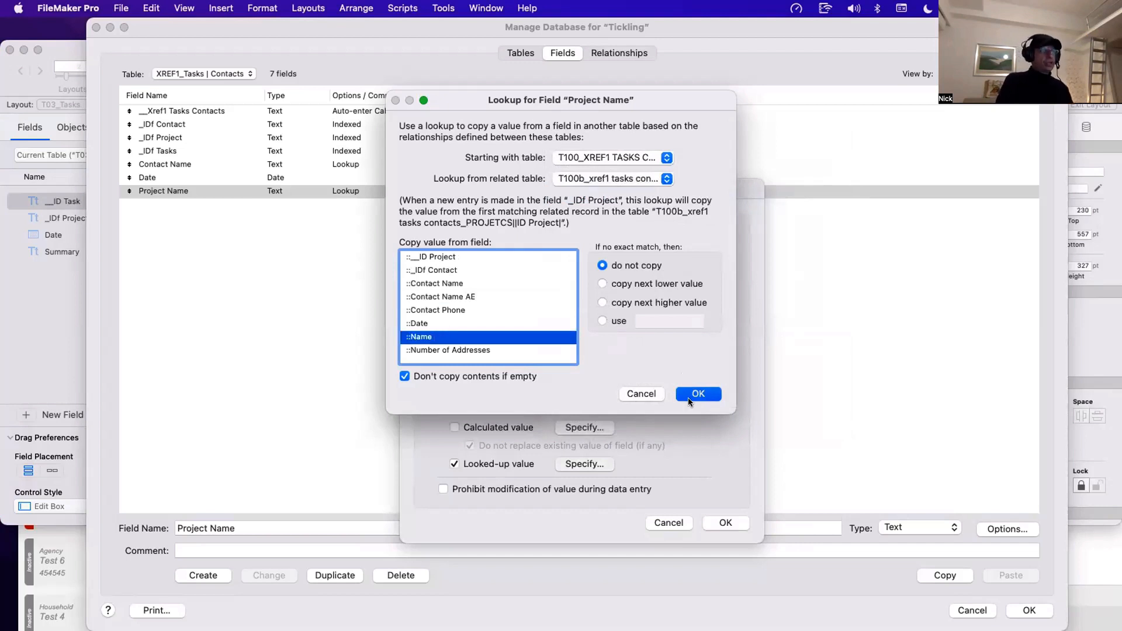
left_click(726, 522)
left_click(1039, 612)
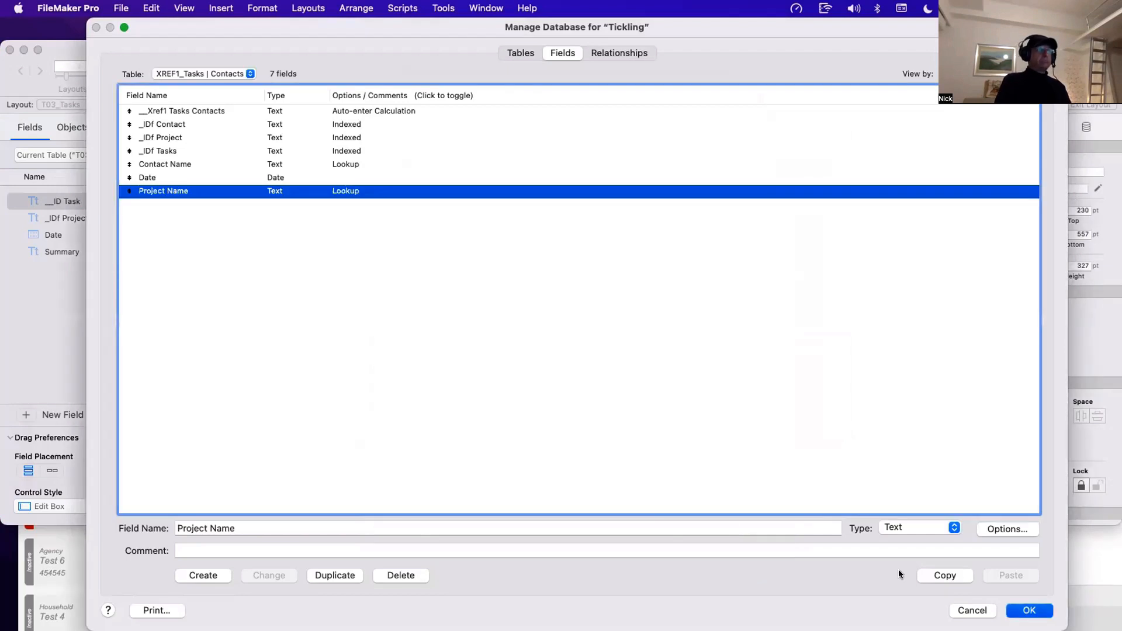
Step: Return to Browse mode, open a new window on the T02_PROJECTS layout and place it beside the T03_Tasks window
key("super+b")
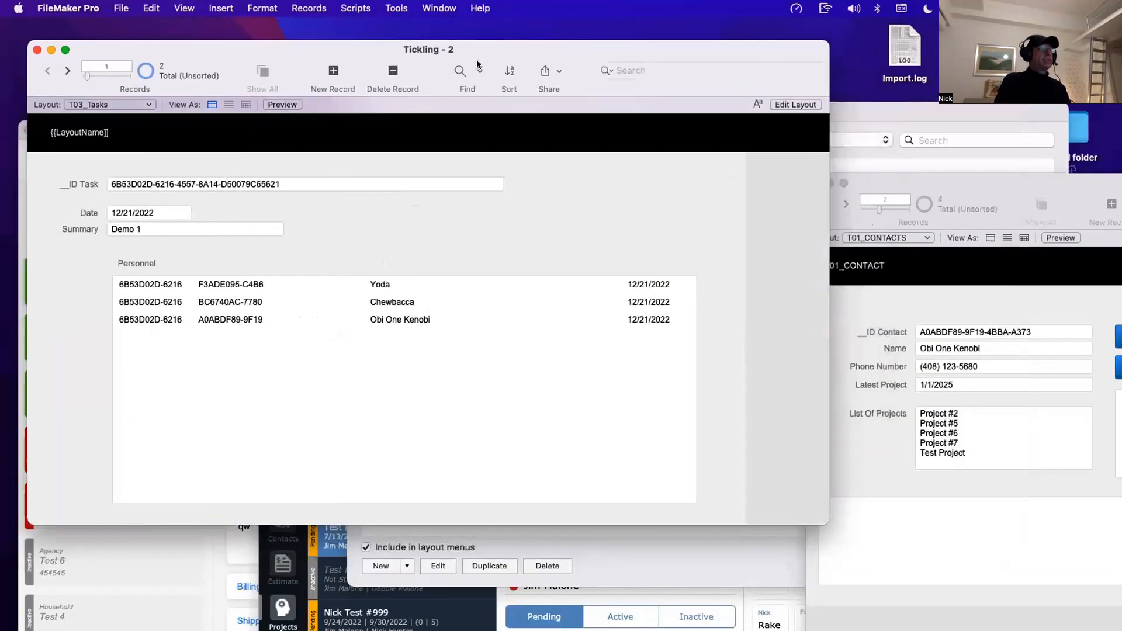
left_click(440, 8)
left_click(447, 30)
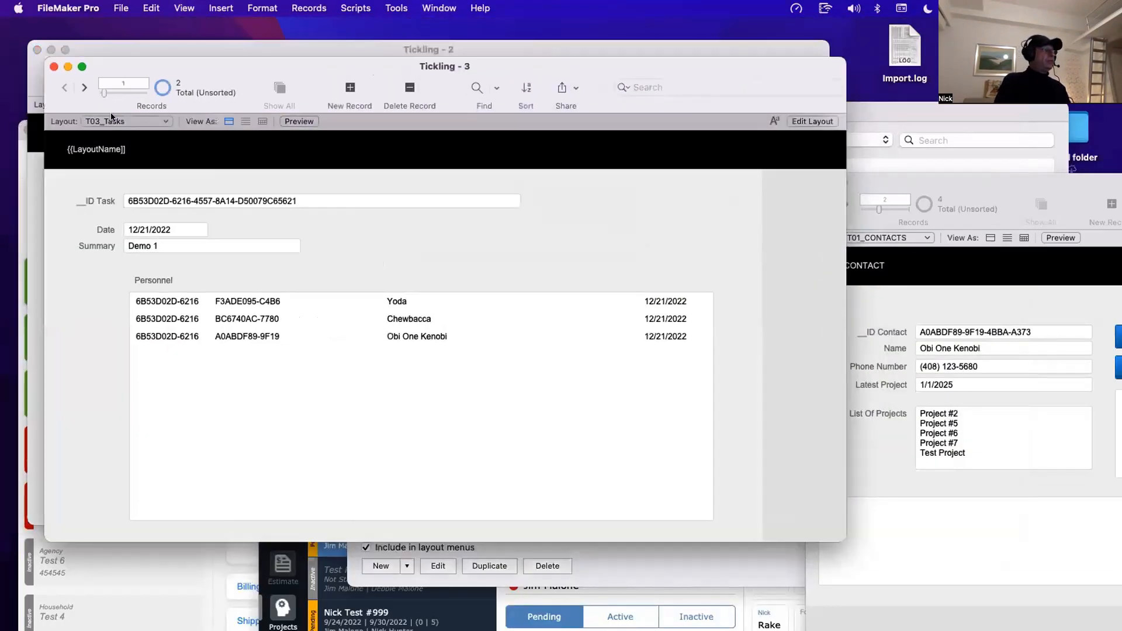
left_click(111, 121)
left_click(152, 68)
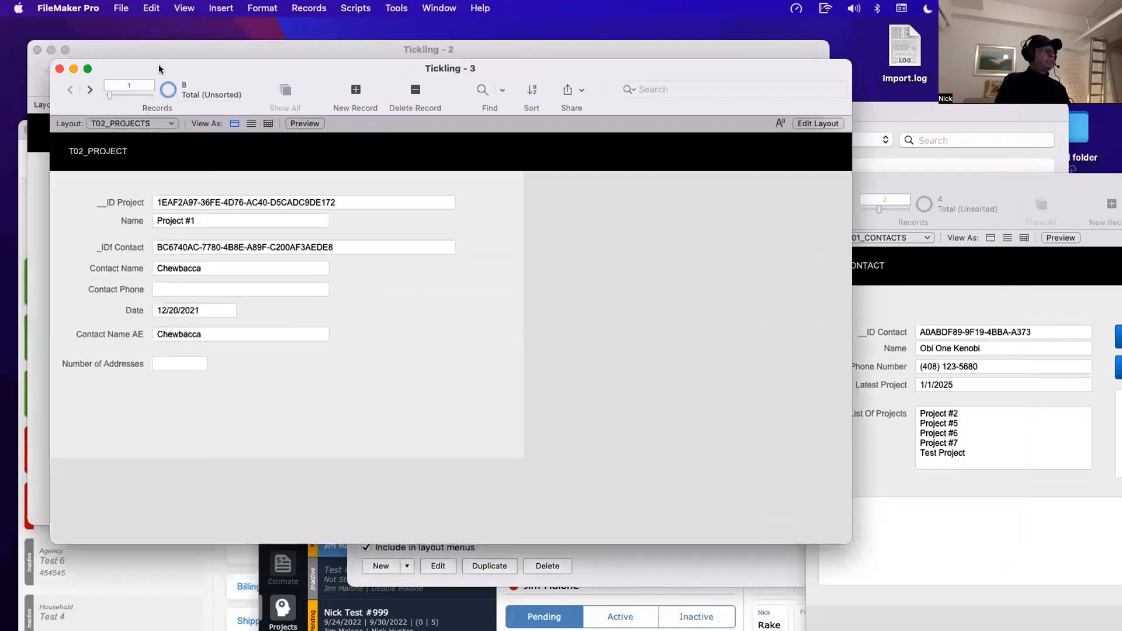
left_click_drag(152, 68, 916, 157)
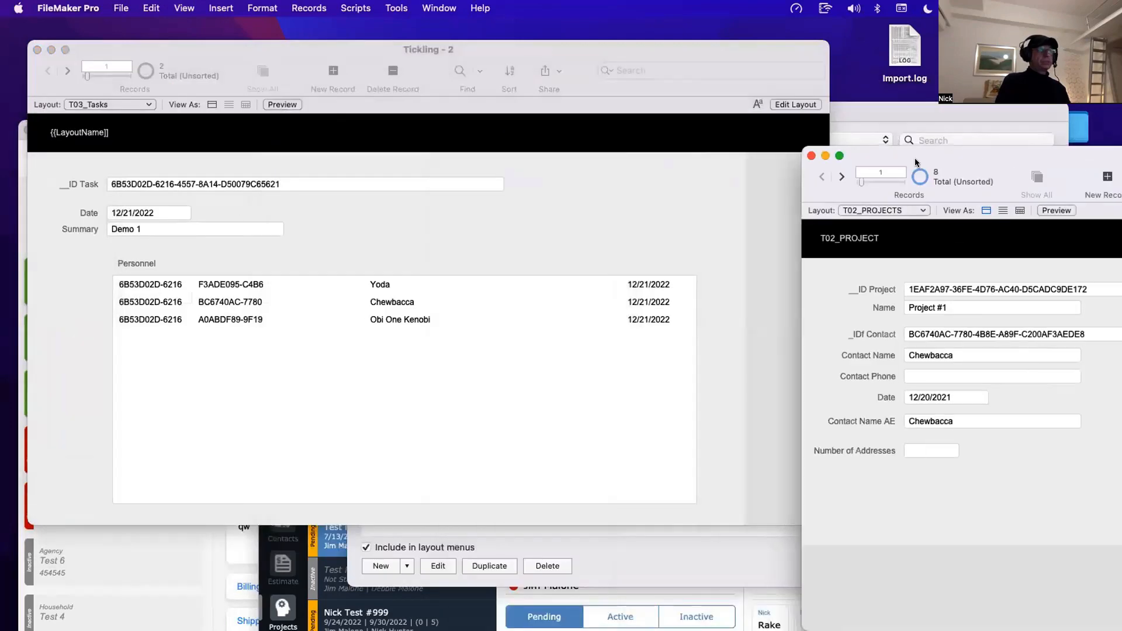
Step: Copy Project #1's __ID Project value into the _IDf Project field of the first Personnel portal row
left_click(964, 289)
left_click_drag(964, 290, 316, 282)
left_click(332, 241)
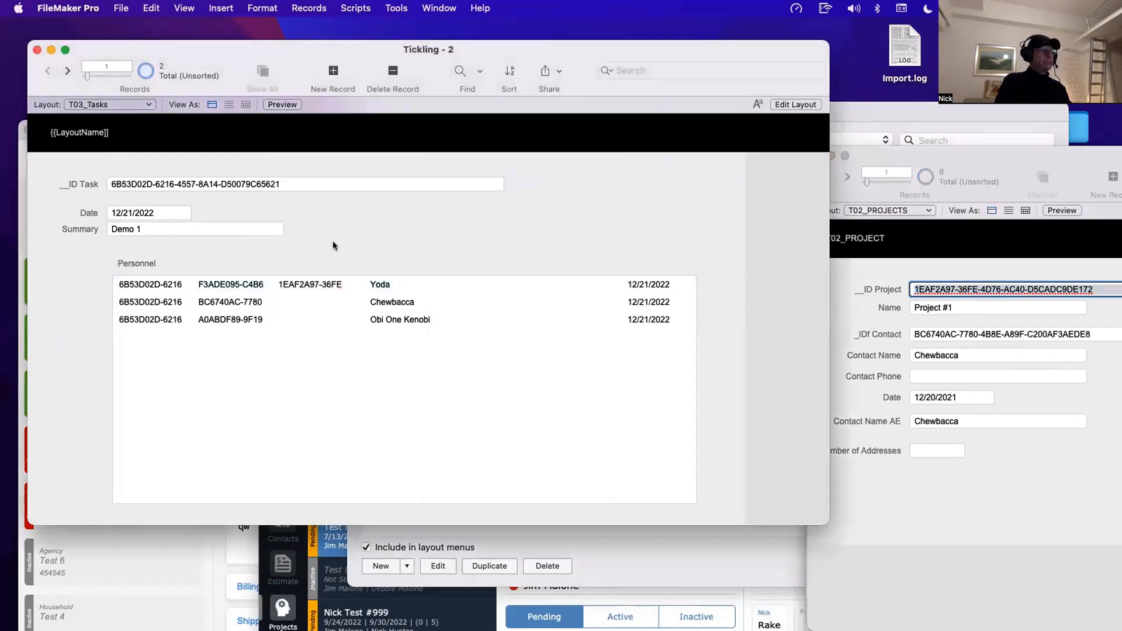
Step: On the T03_Tasks layout, duplicate the portal's Contact Name field, place the copy before Date and assign it Project Name
key("super+l")
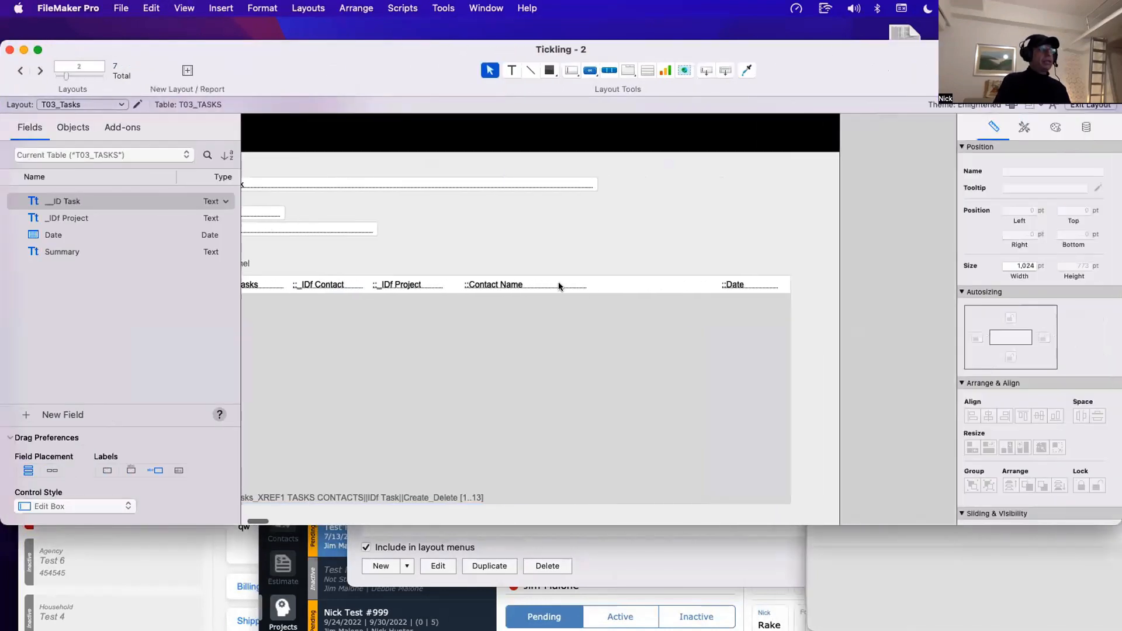
left_click(567, 287)
left_click_drag(567, 287, 637, 285)
double_click(750, 313)
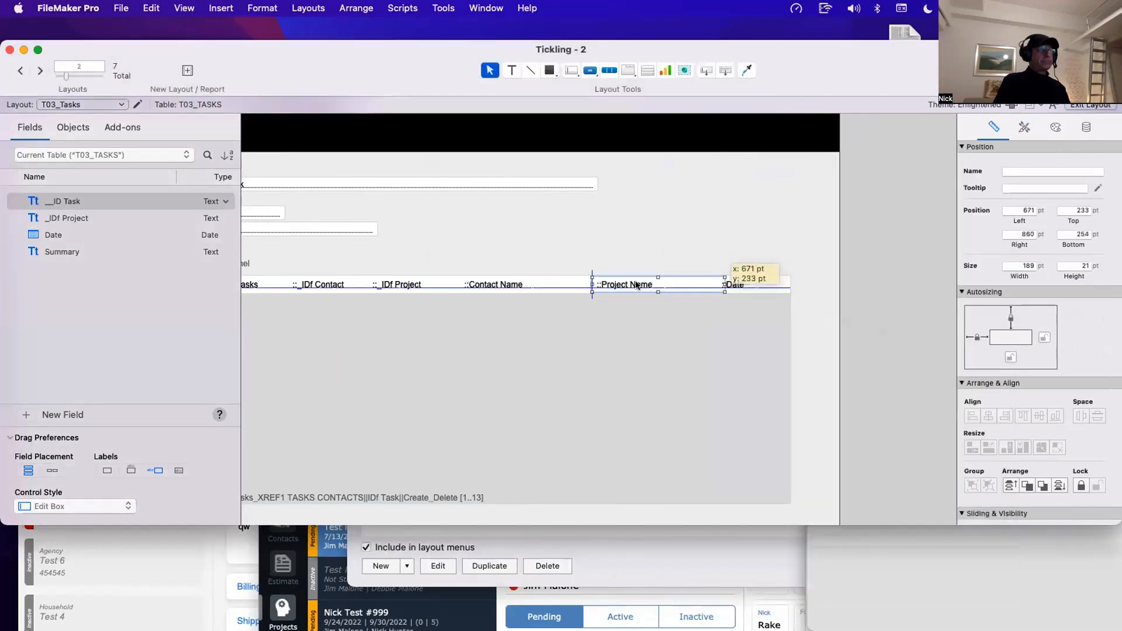
left_click(659, 245)
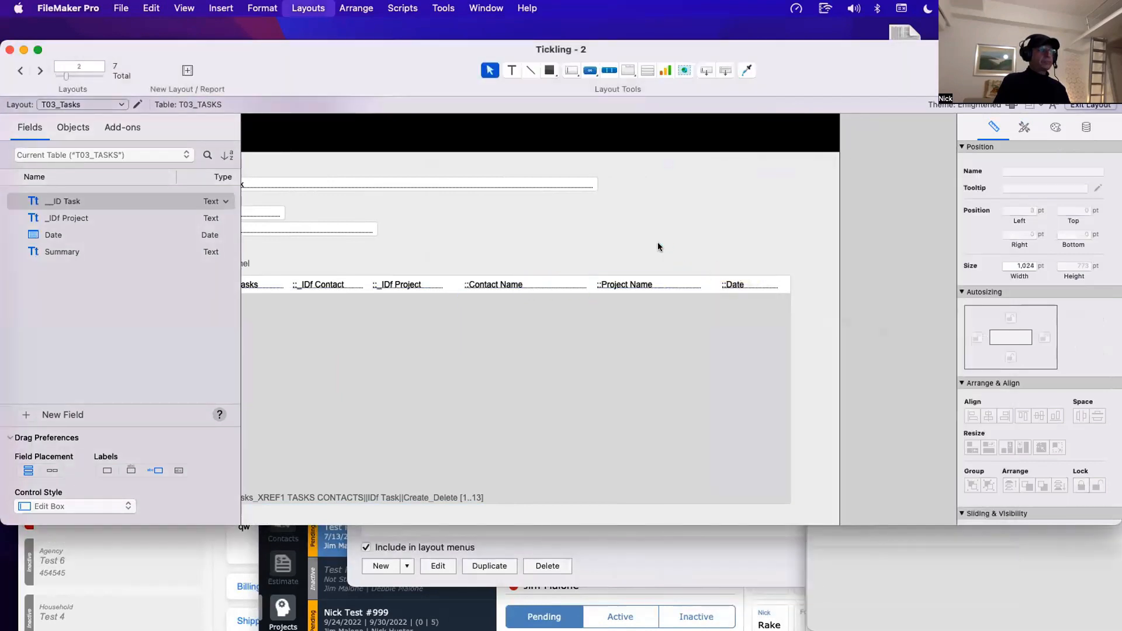
key("super+b")
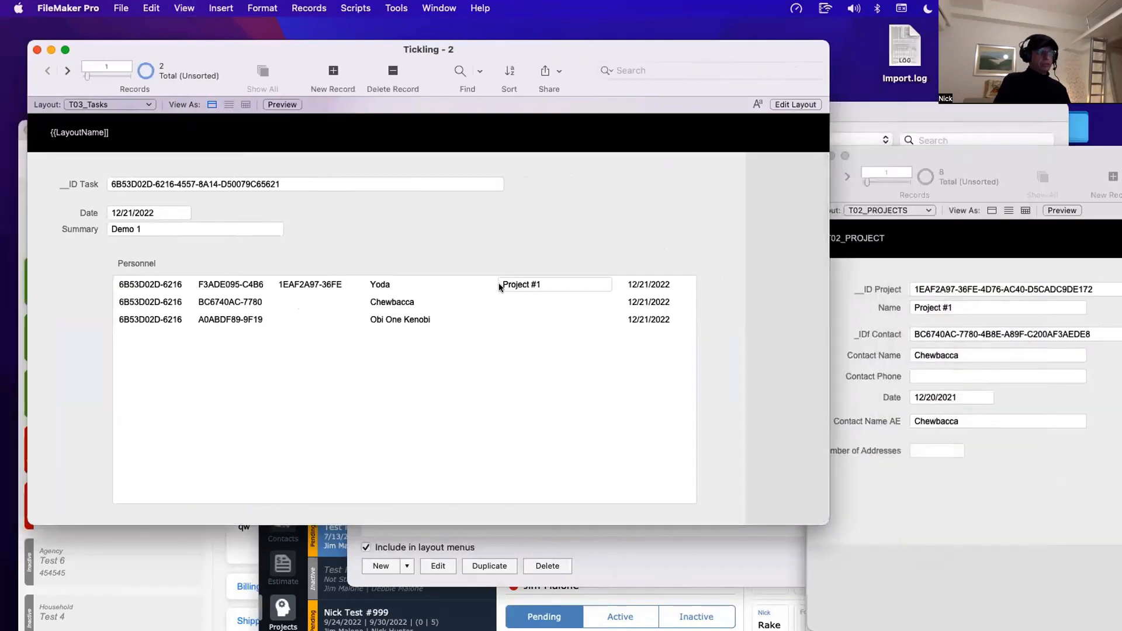
Step: Copy Project #2's __ID Project value into the _IDf Project field of the second Personnel portal row
left_click(961, 324)
left_click(846, 179)
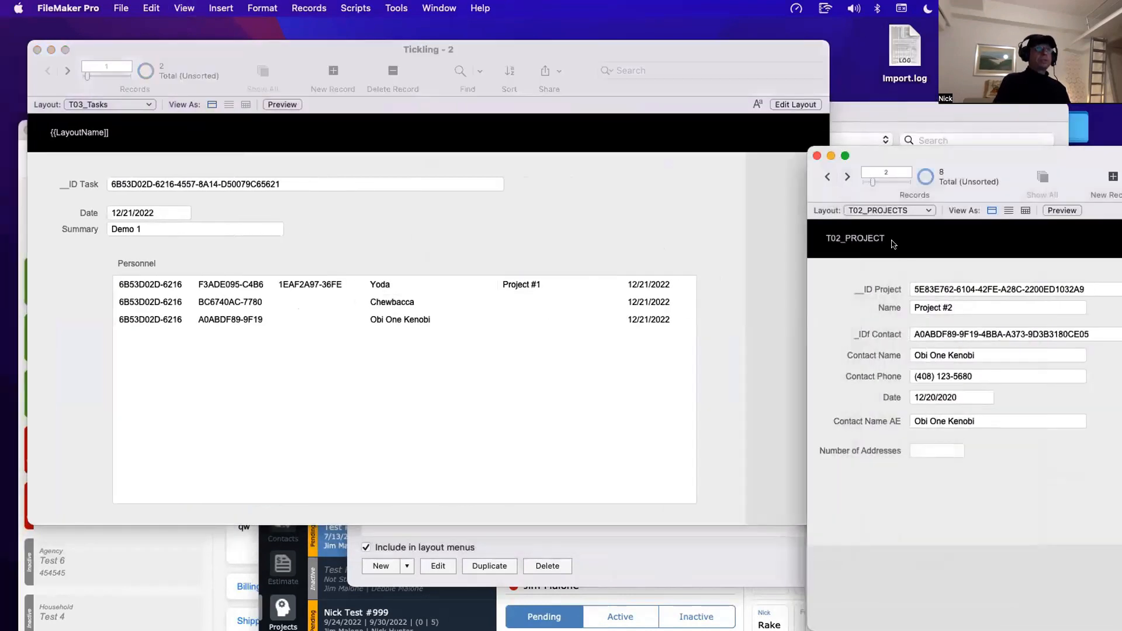
left_click(942, 290)
key("super+a")
key("super+c")
left_click(289, 301)
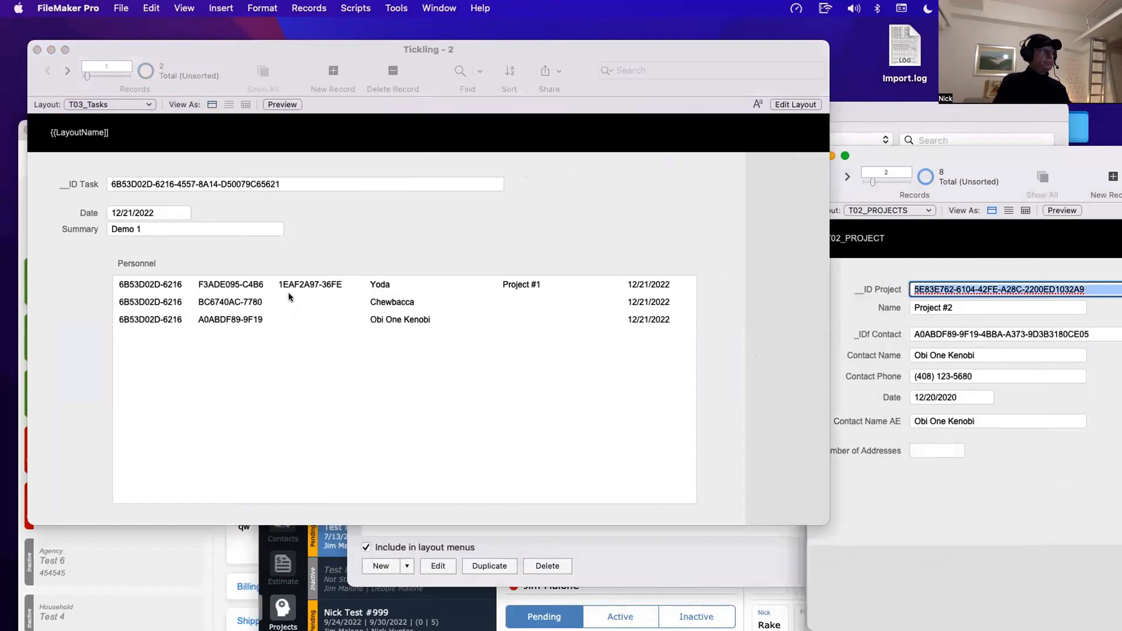
key("super+v")
left_click(373, 237)
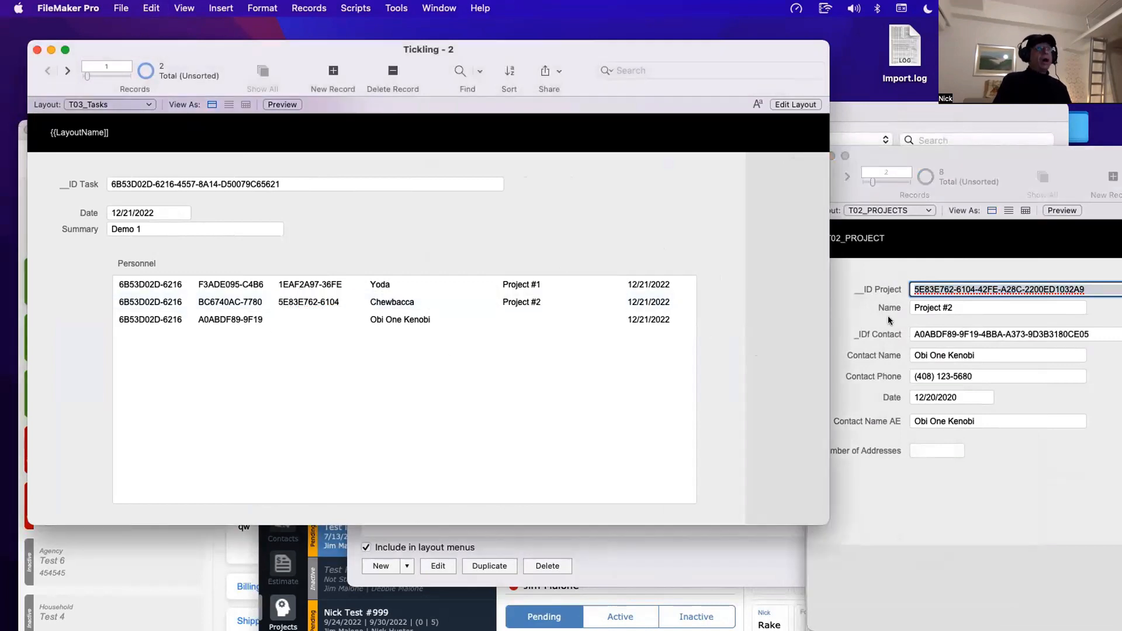
Step: Copy Project #1's __ID Project value into the _IDf Project field of the third Personnel portal row
left_click(812, 171)
left_click(826, 177)
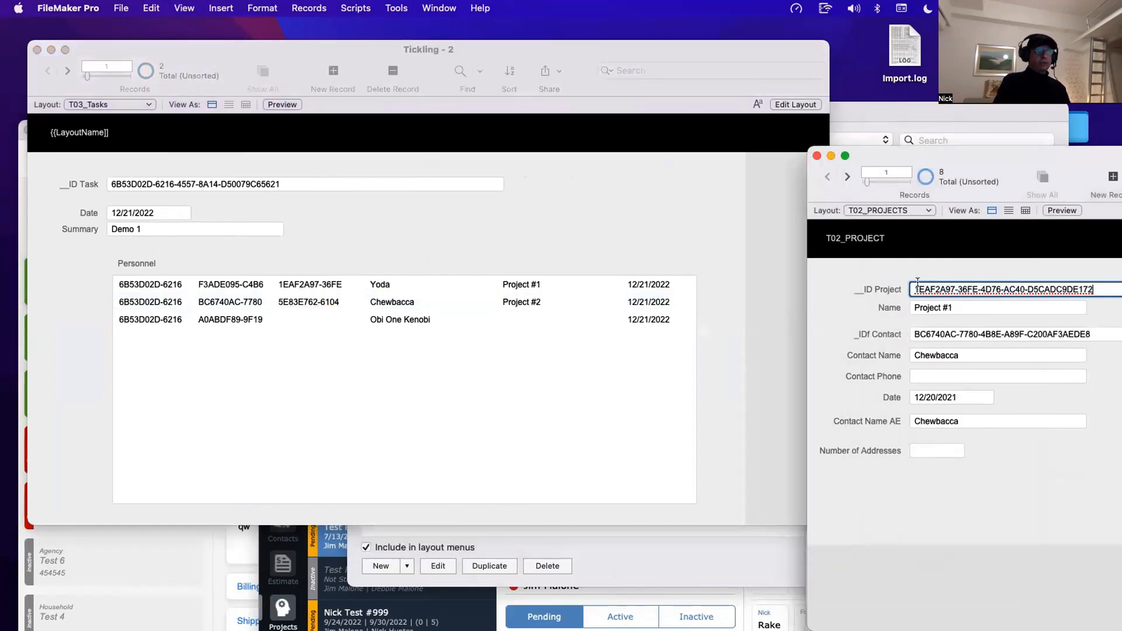
key("super+a")
left_click(307, 321)
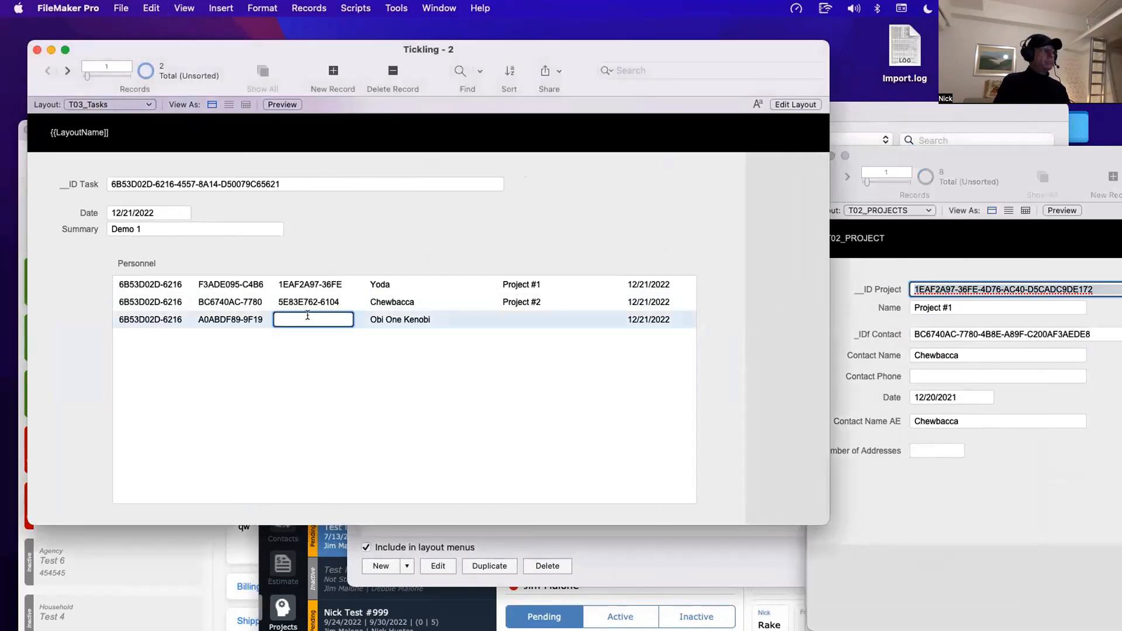
key("super+v")
left_click(411, 249)
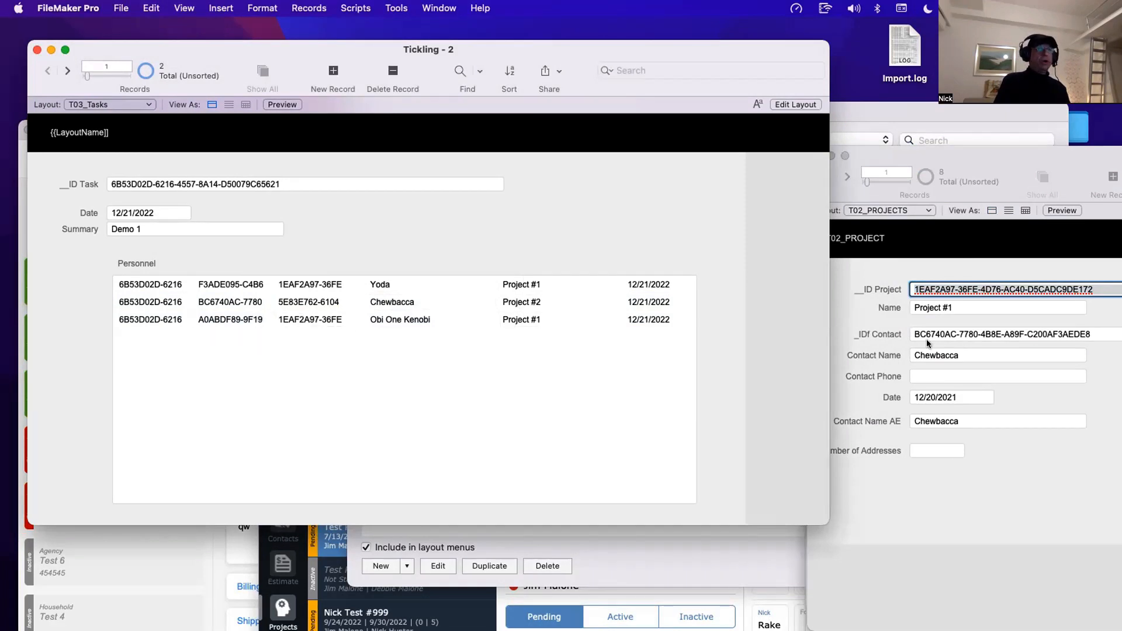
Step: Copy Project #3's __ID Project value into the _IDf Project field of the third Personnel portal row
left_click(917, 266)
key("ctrl+Down")
key("ctrl+Down")
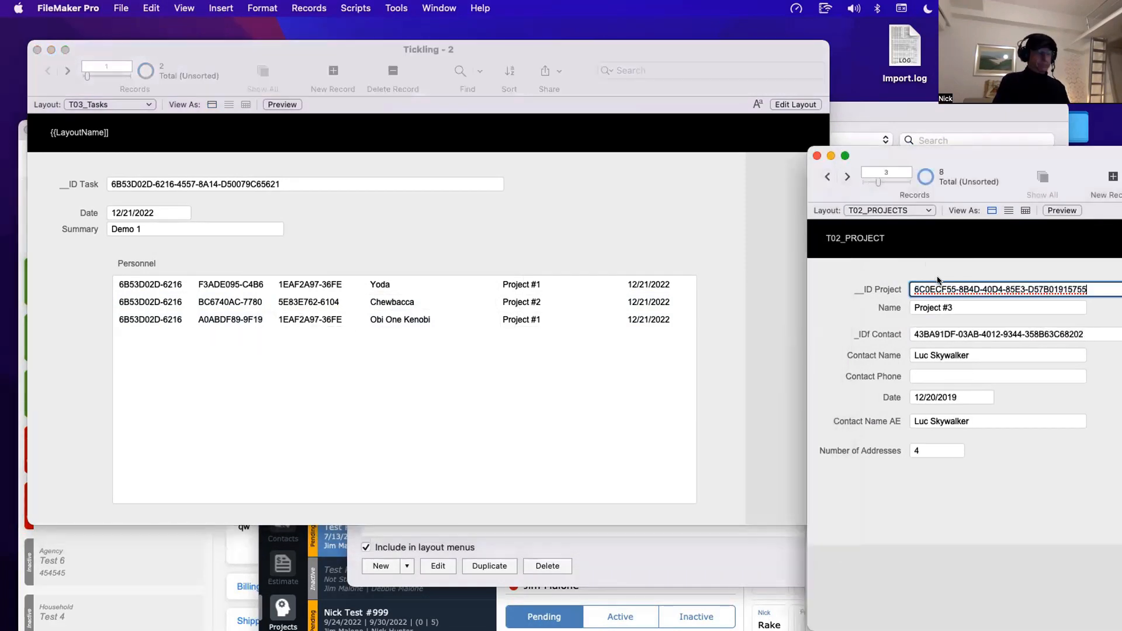
left_click(345, 430)
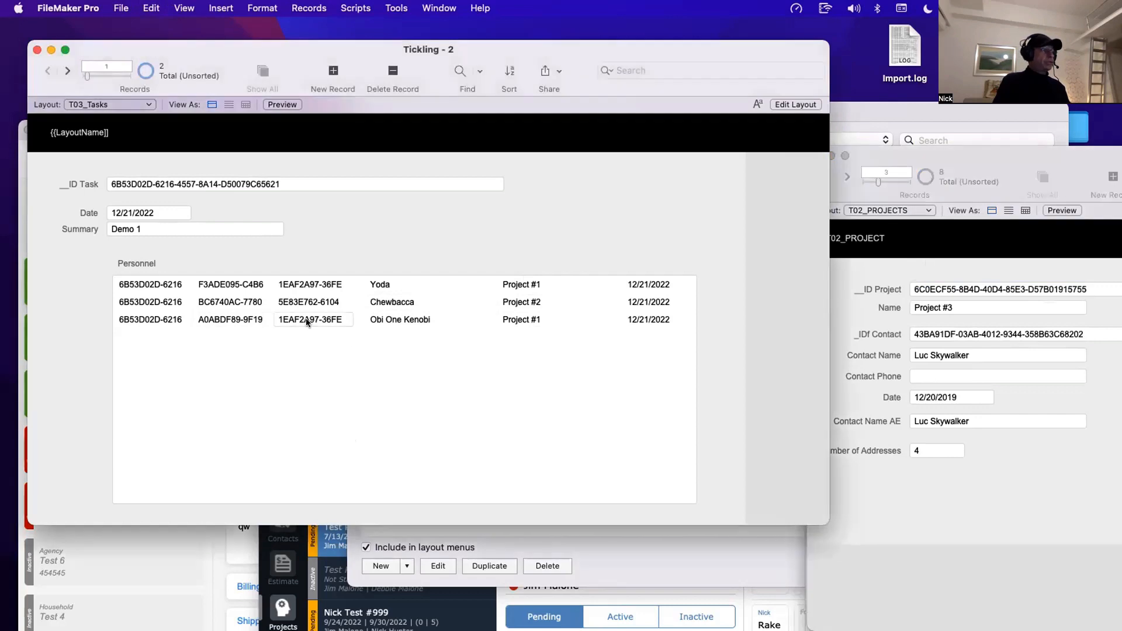
left_click(306, 322)
key("super+v")
left_click(375, 246)
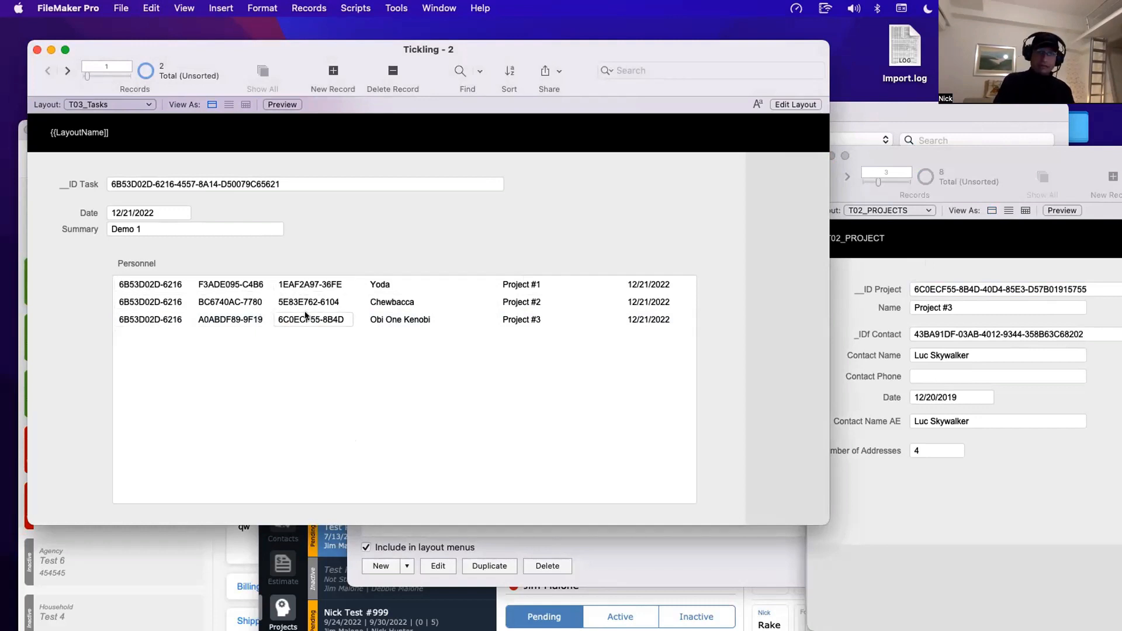
Step: In the relationships graph, move the four unlinked table occurrences, TSK_Tasks through XREF1_Tasks | Contacts 2, into the empty area beside PROJECTS
key("super+shift+d")
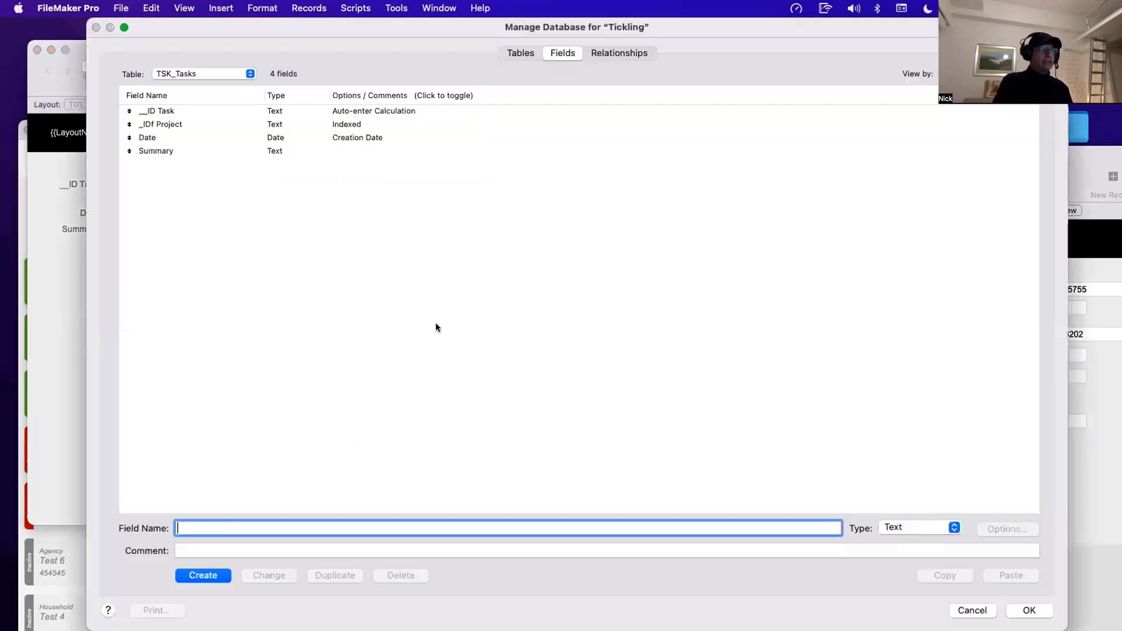
left_click(618, 55)
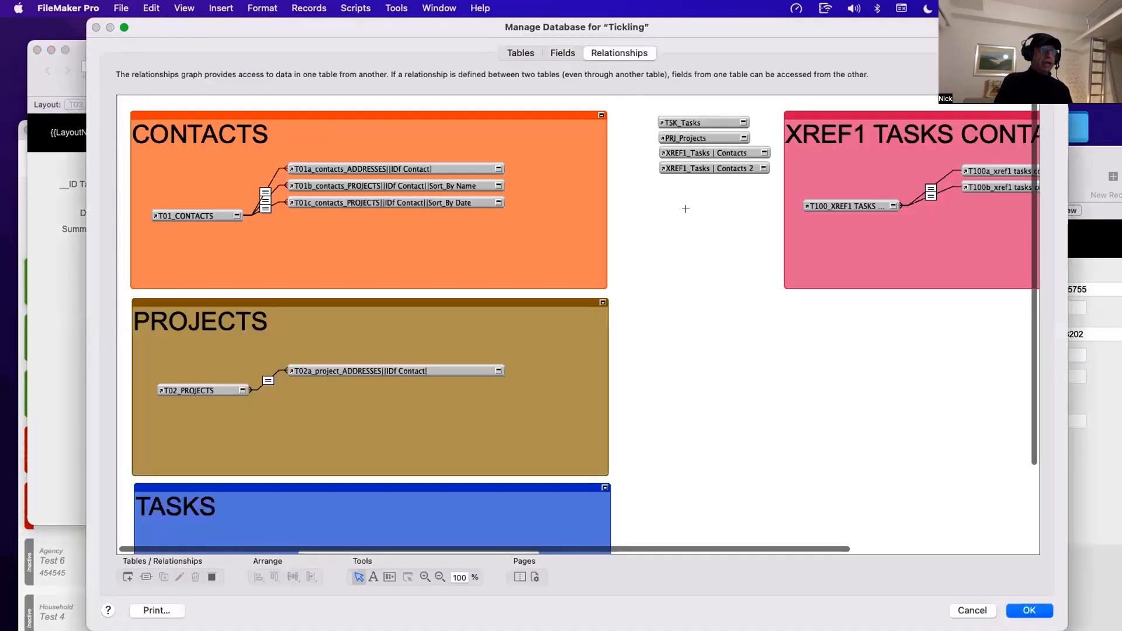
left_click_drag(686, 208, 818, 356)
left_click(679, 120, "shift")
left_click(901, 319)
Step: Move the whole XREF1 TASKS CONTACTS group with its three table occurrences next to the TASKS group
scroll(901, 319, "right", 5)
left_click_drag(920, 326, 556, 126)
left_click_drag(600, 176, 446, 177)
scroll(526, 201, "left", 5)
scroll(526, 202, "down", 3)
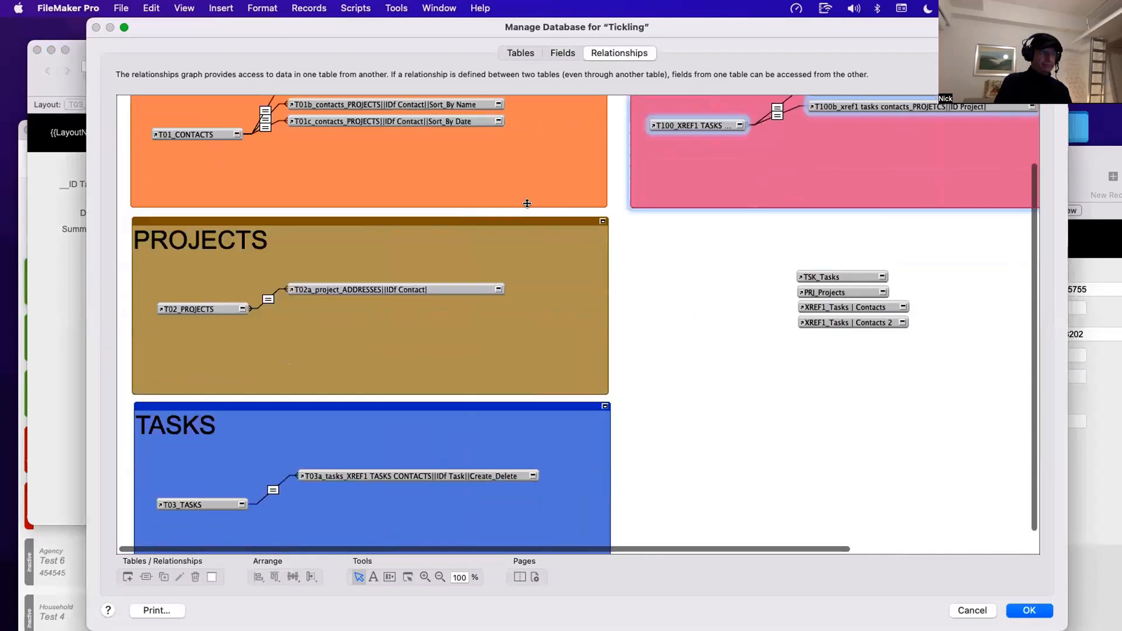
left_click_drag(719, 151, 709, 238)
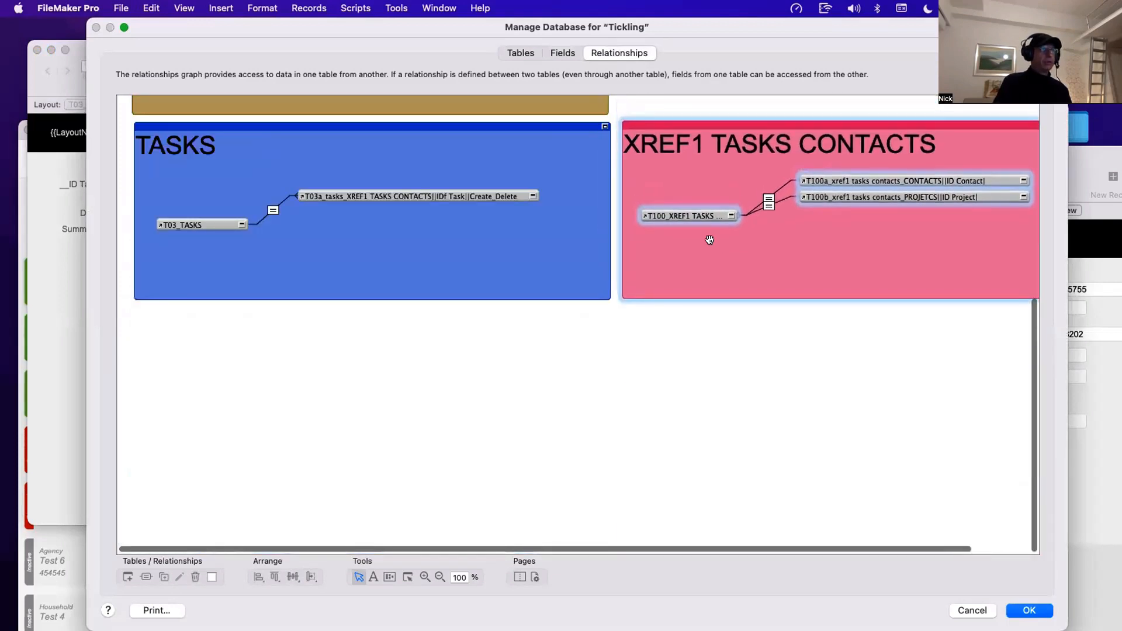
scroll(704, 238, "right", 2)
scroll(668, 257, "up", 5)
left_click(668, 258)
scroll(471, 317, "left", 2)
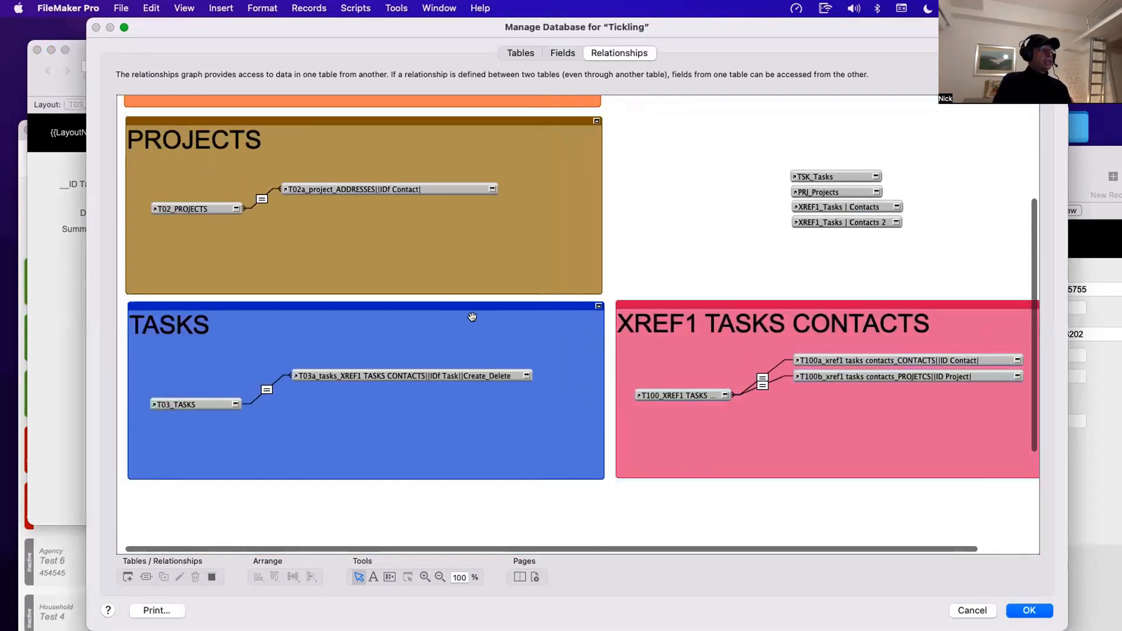
Step: Compare T03_TASKS and its linked T03a occurrence with the Personnel portal, and examine the T100_XREF1 TASKS occurrence
left_click(173, 402)
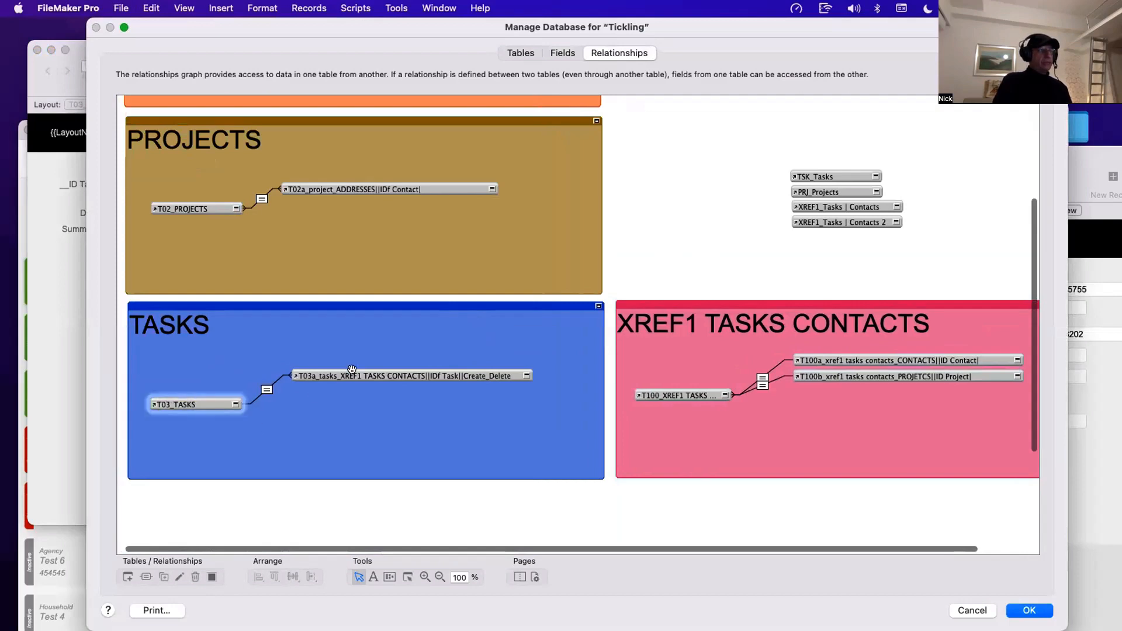
left_click(351, 375, "shift")
left_click_drag(377, 23, 718, 287)
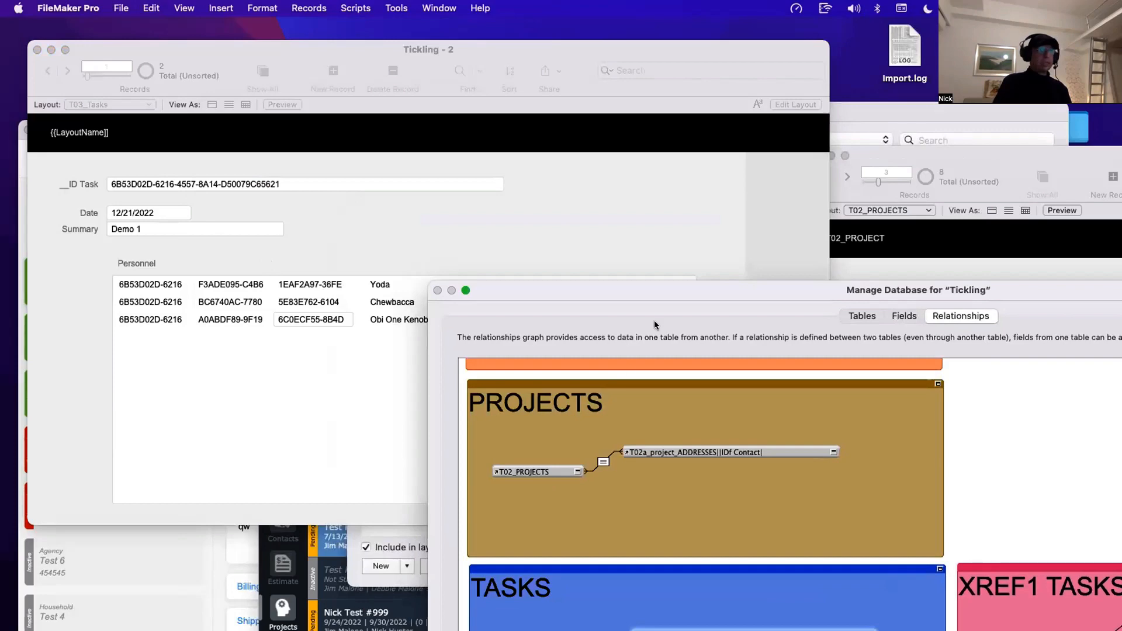
left_click_drag(656, 291, 563, 365)
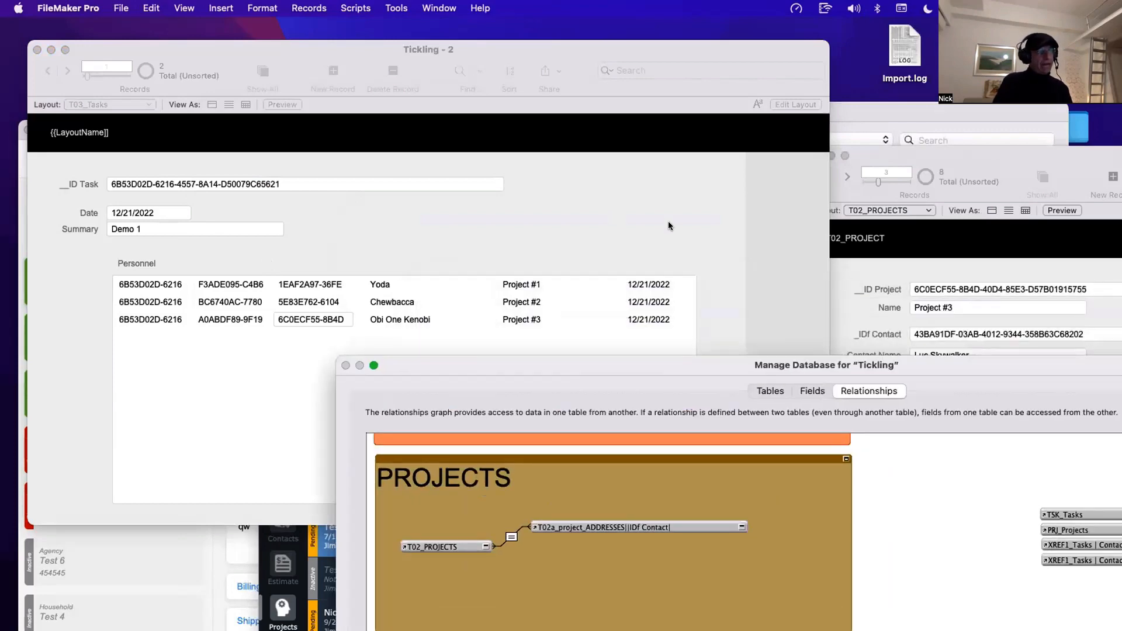
left_click_drag(725, 364, 398, 118)
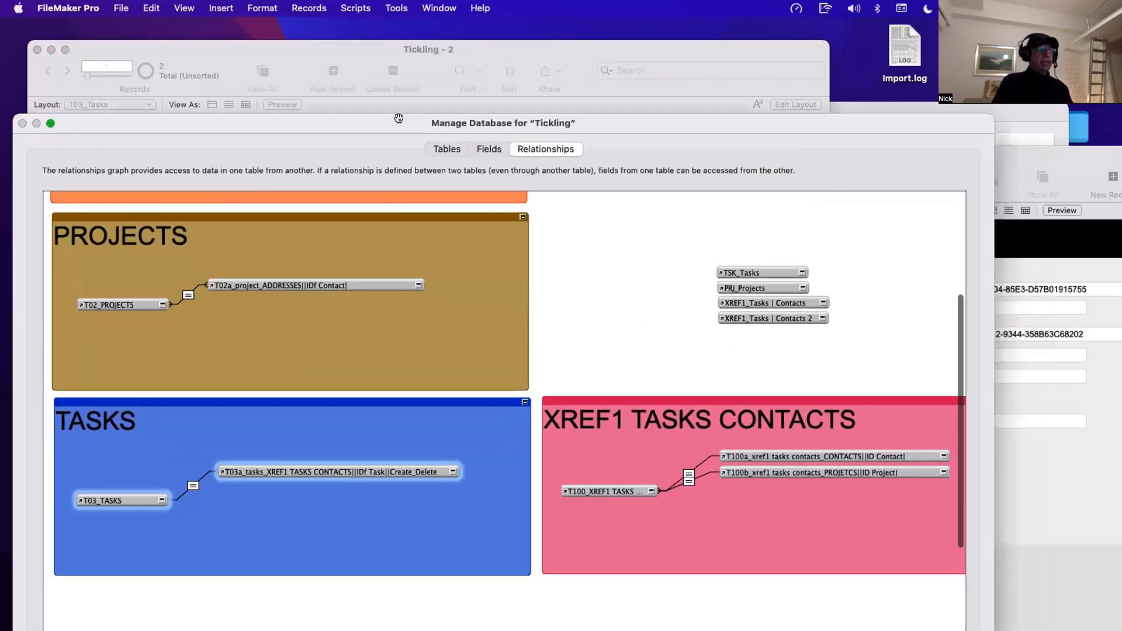
left_click(607, 487)
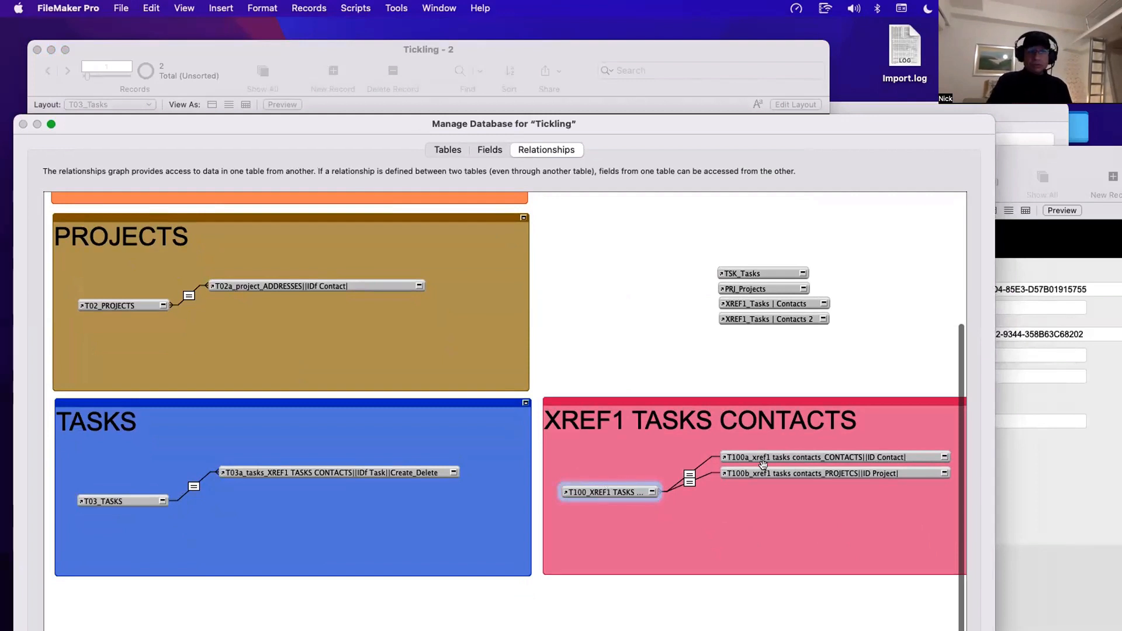
left_click(666, 377)
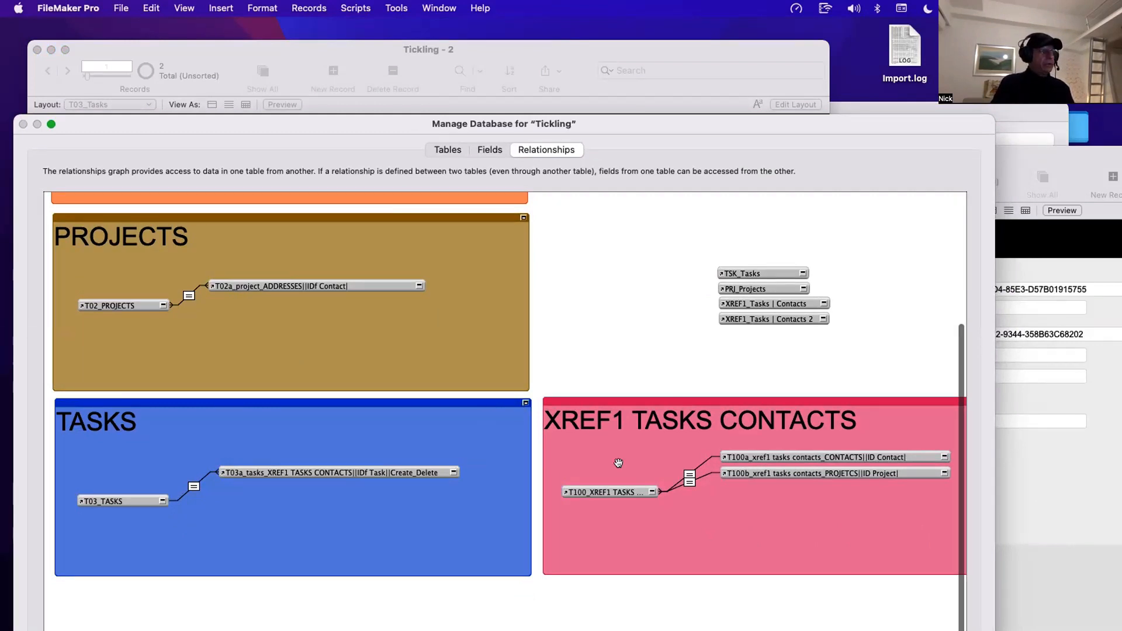
Step: Try duplicating the T100a and T100b occurrences and placing the copies beside T03a in the TASKS group, and delete the copies
left_click(745, 453)
left_click(746, 472, "shift")
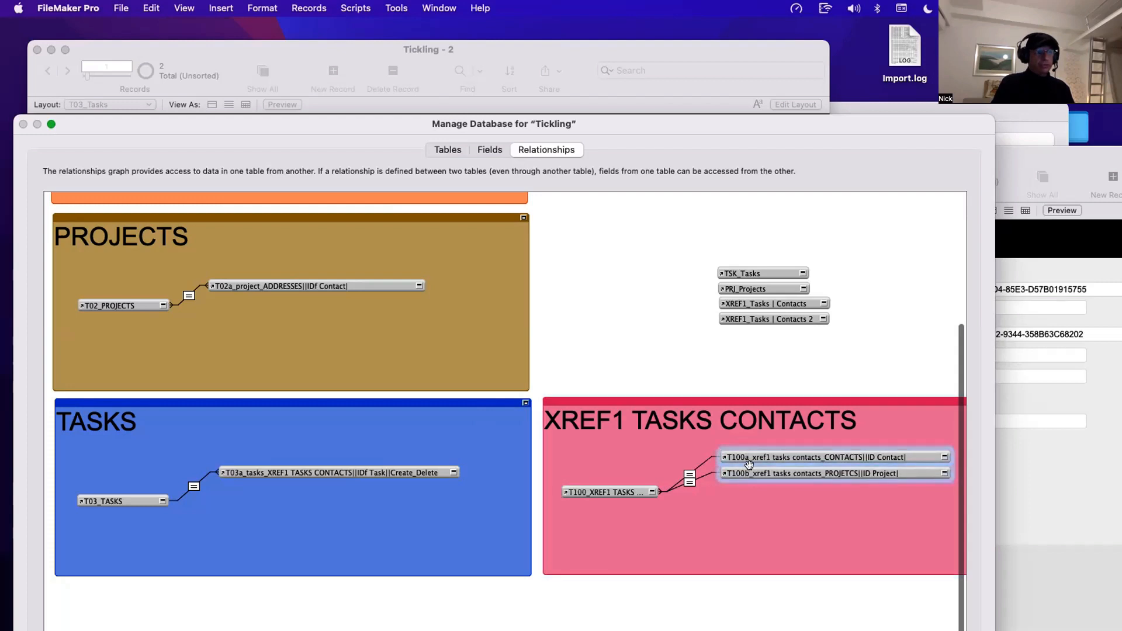
key("super+d")
left_click_drag(754, 471, 510, 471)
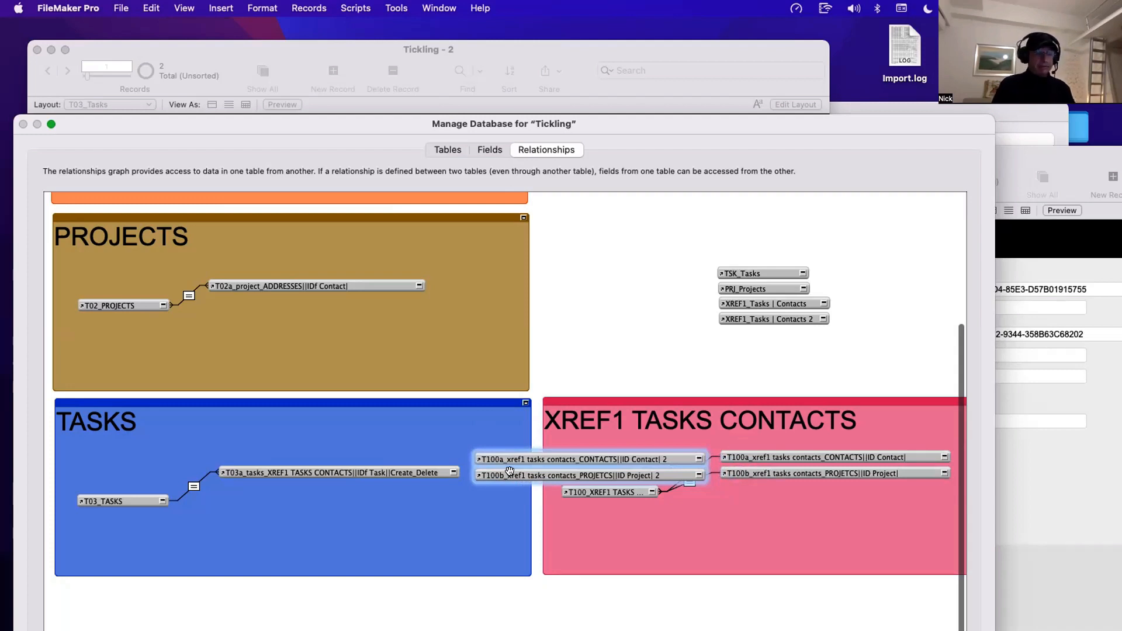
key("BackSpace")
left_click(663, 248)
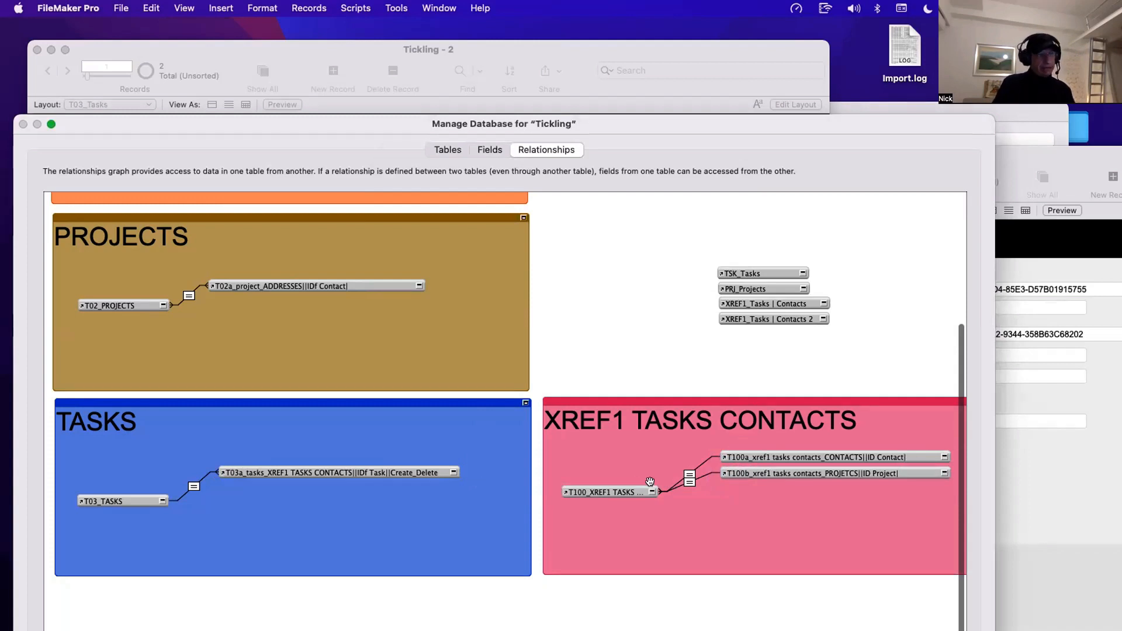
Step: Examine the T100_XREF1 TASKS occurrence and the _IDf Contact, _IDf Project and _IDf Tasks fields of the XREF1_Tasks | Contacts table
left_click(620, 485)
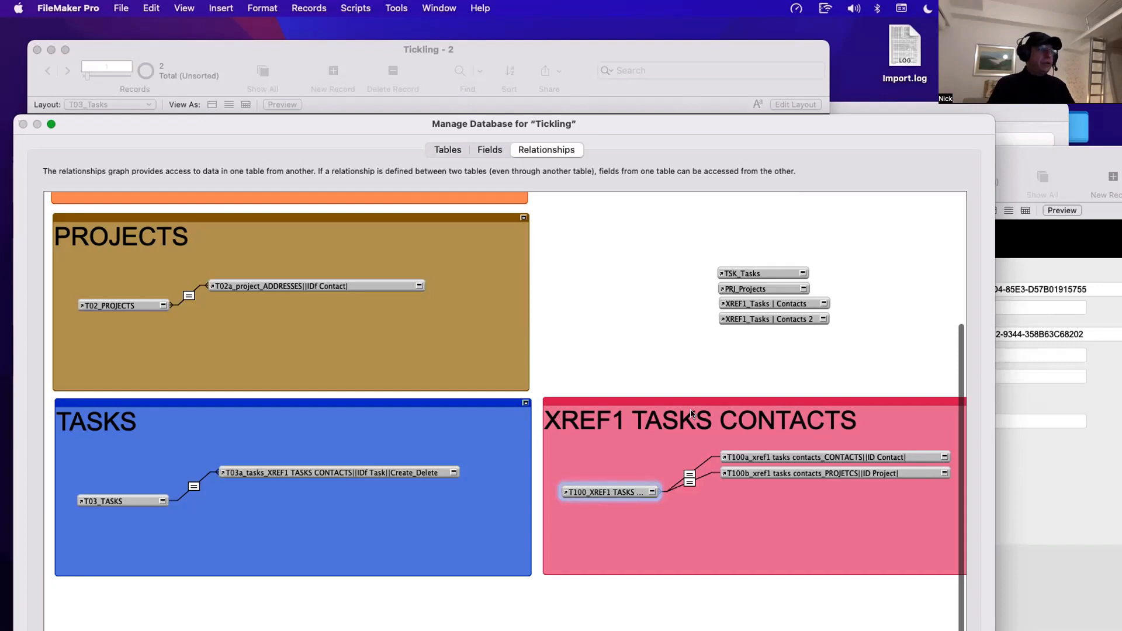
left_click(658, 360)
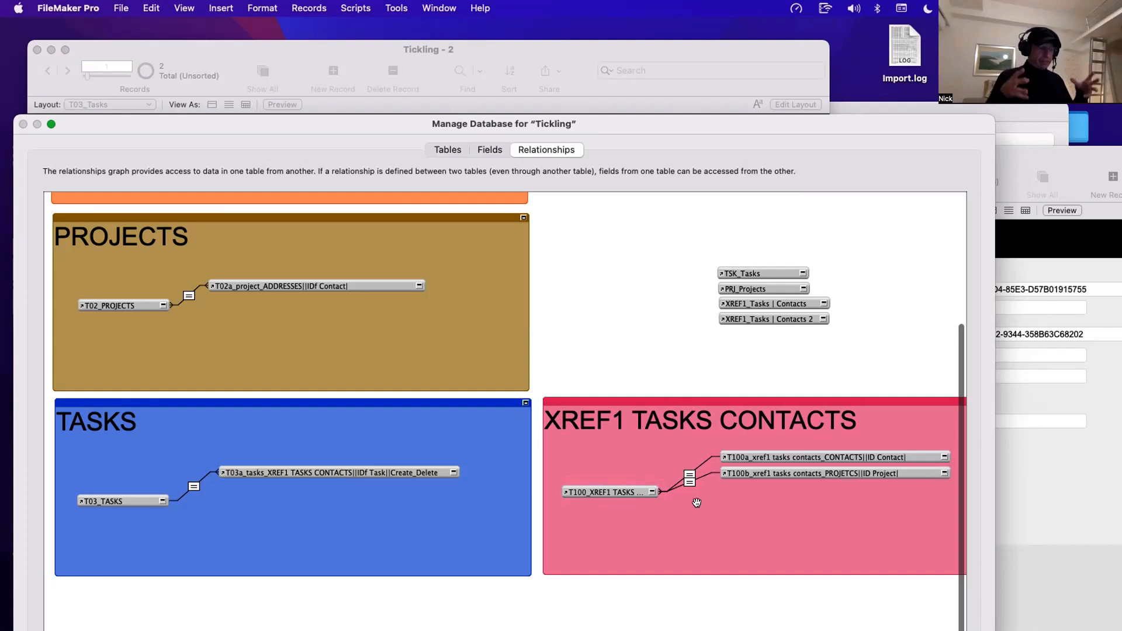
left_click(489, 150)
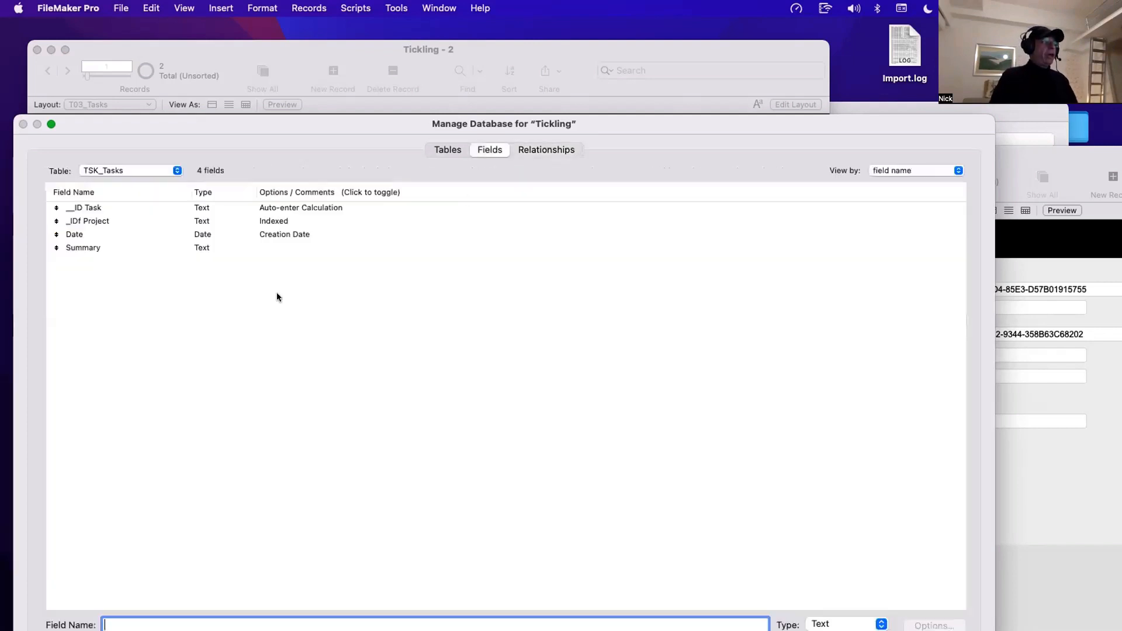
left_click(130, 170)
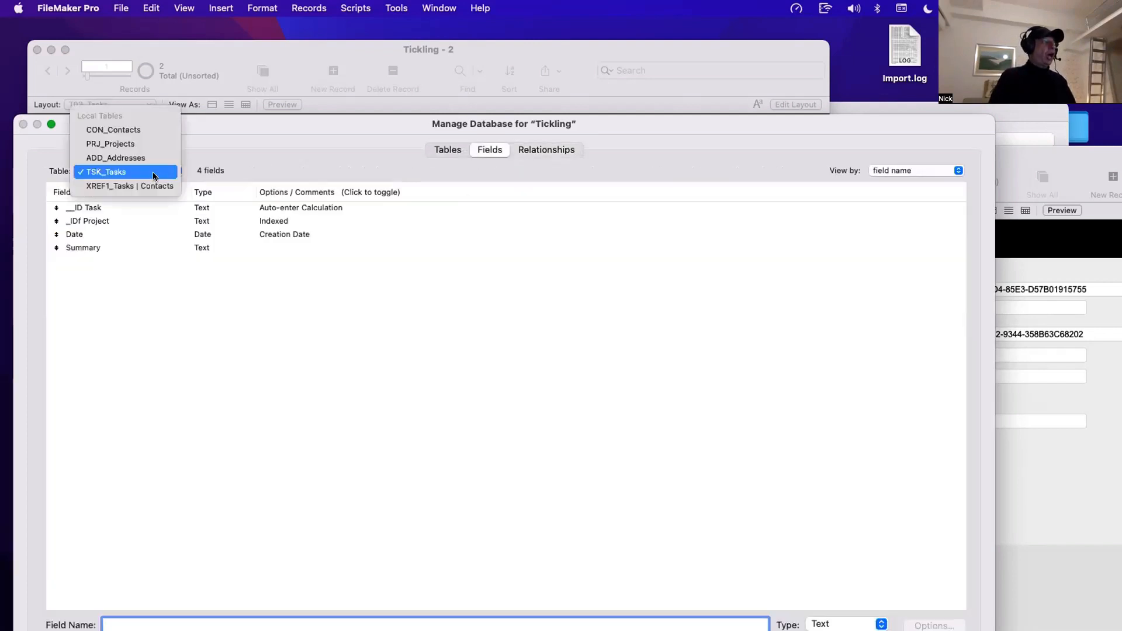
left_click(132, 183)
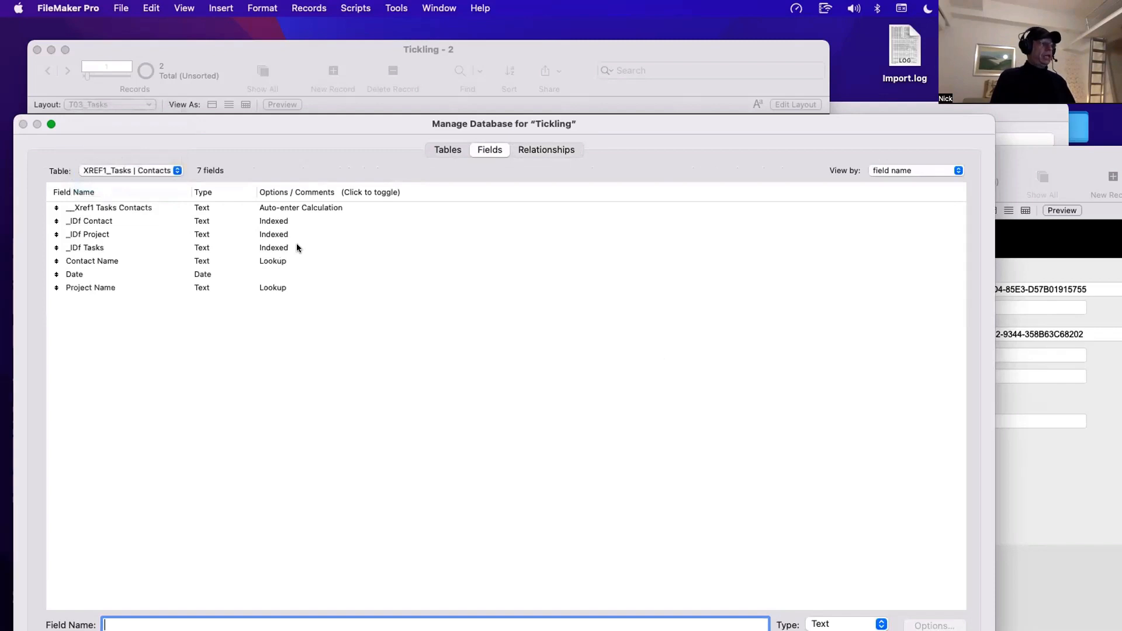
left_click(76, 247)
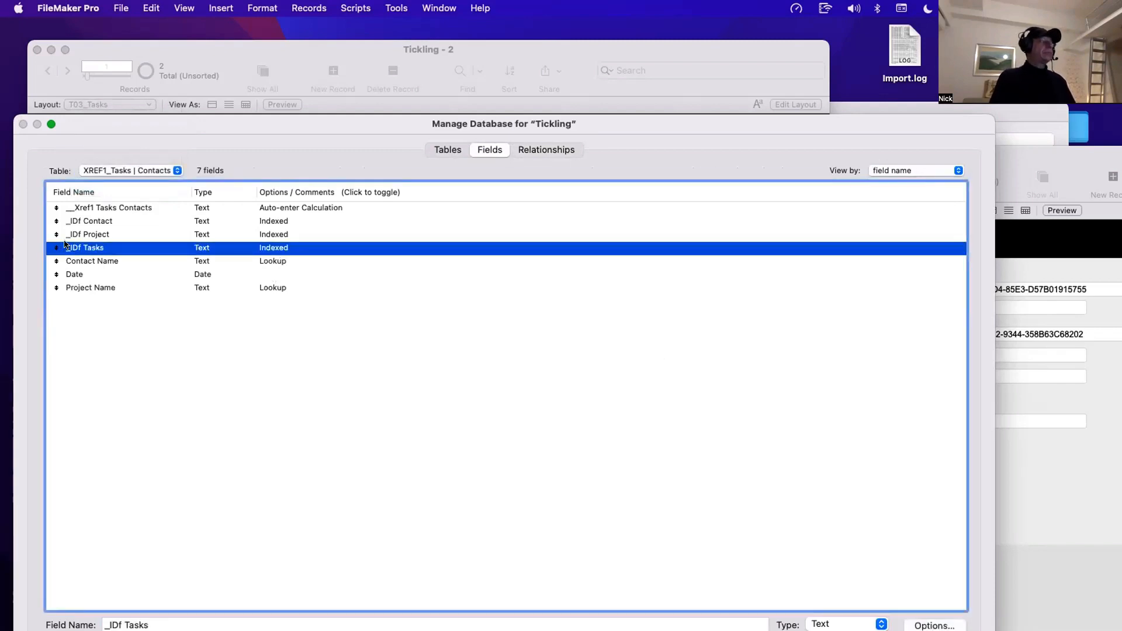
left_click(105, 234, "shift")
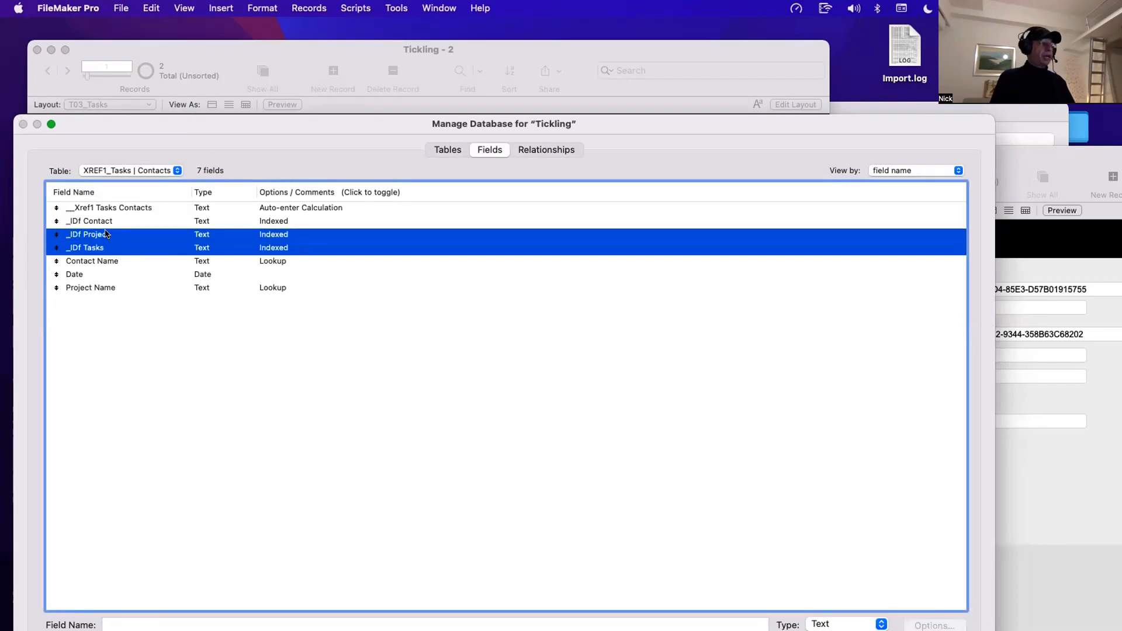
left_click(107, 220, "shift")
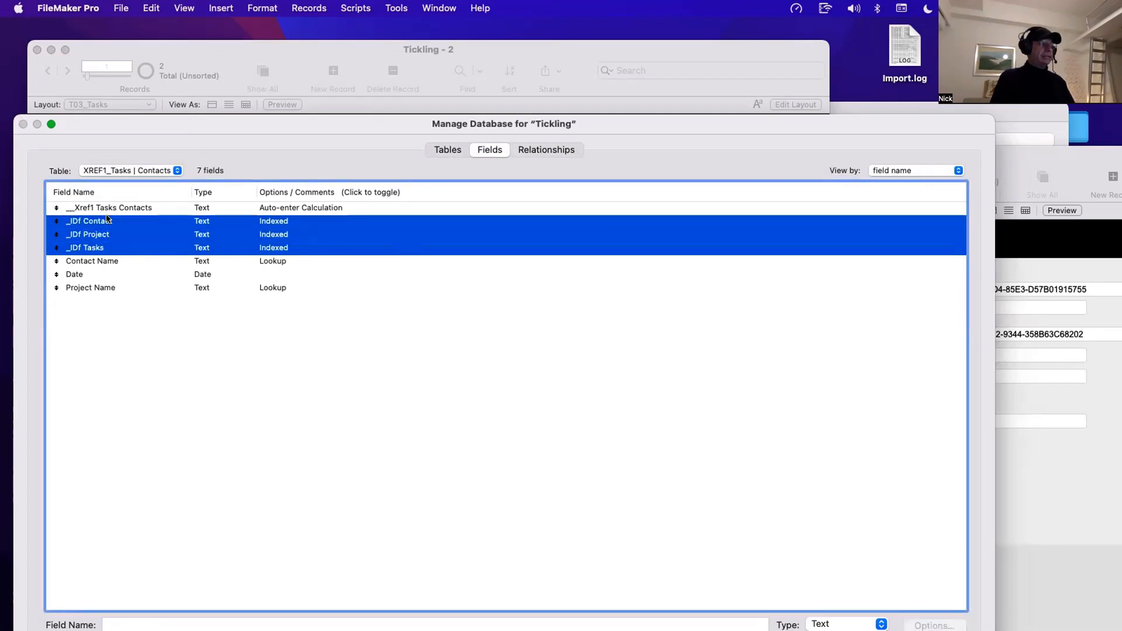
left_click(139, 337)
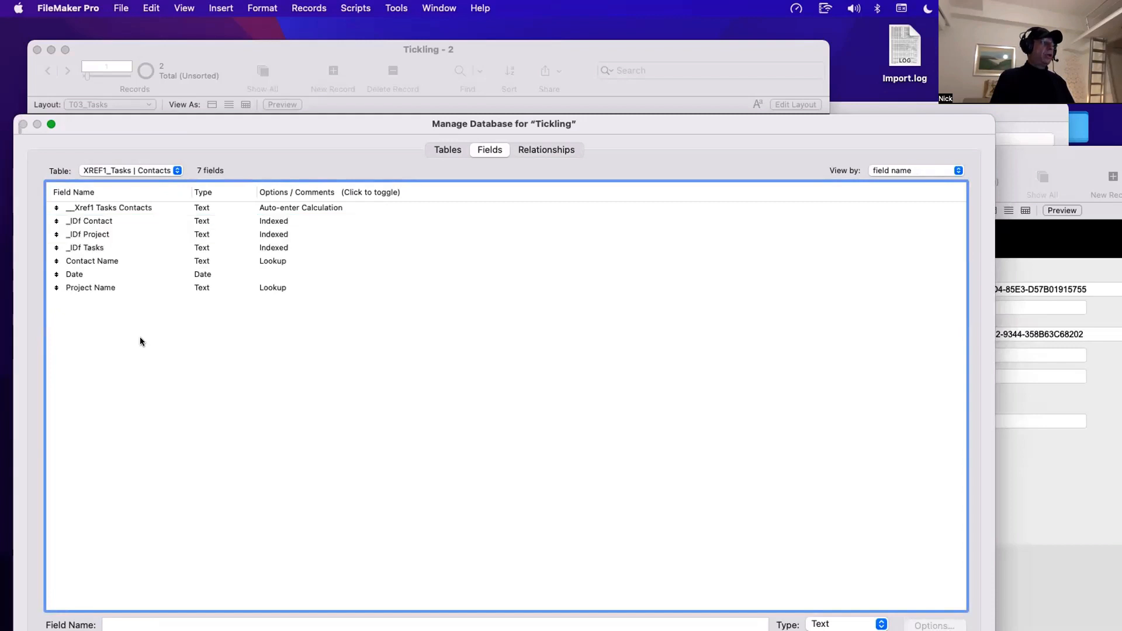
Step: Uncover the Personnel portal and compare its task key column with the _IDf Tasks field of the join table
left_click_drag(121, 134, 448, 177)
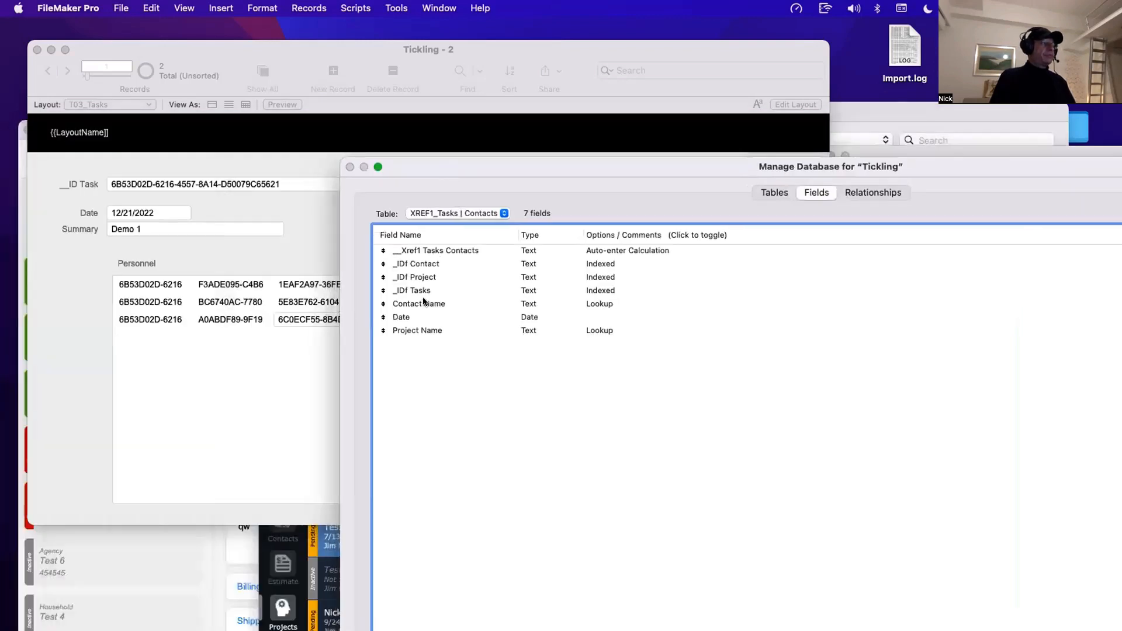
left_click(424, 291)
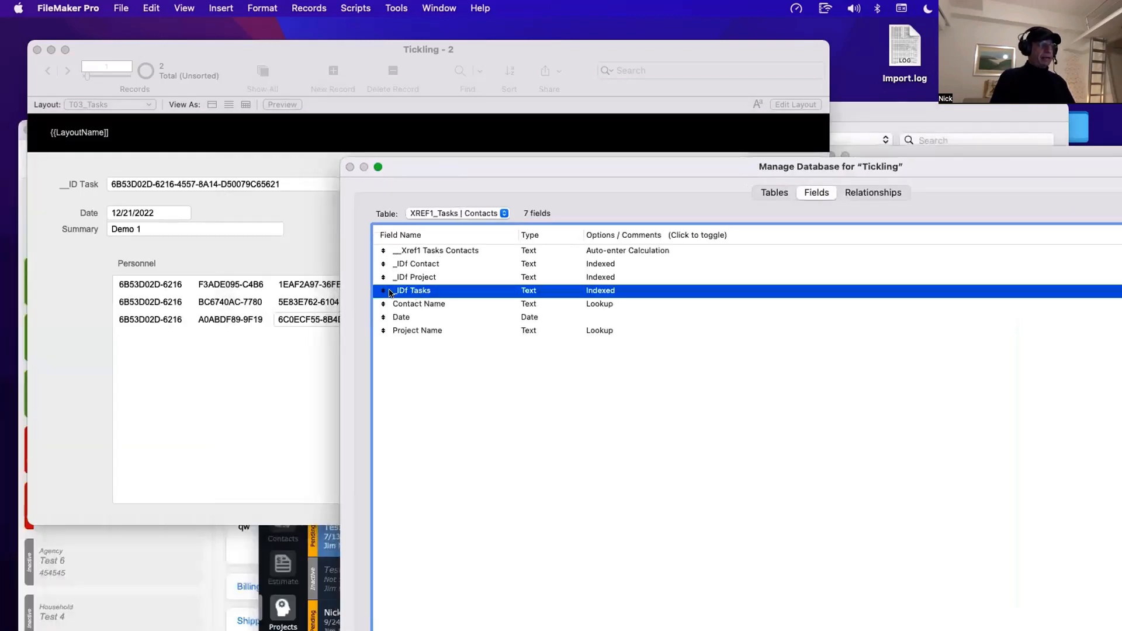
key("Escape")
key("Escape")
Step: Return to the relationships graph and enlarge the link between T03_TASKS and the T03a occurrence to 400%
left_click(894, 196)
left_click_drag(842, 159, 687, 64)
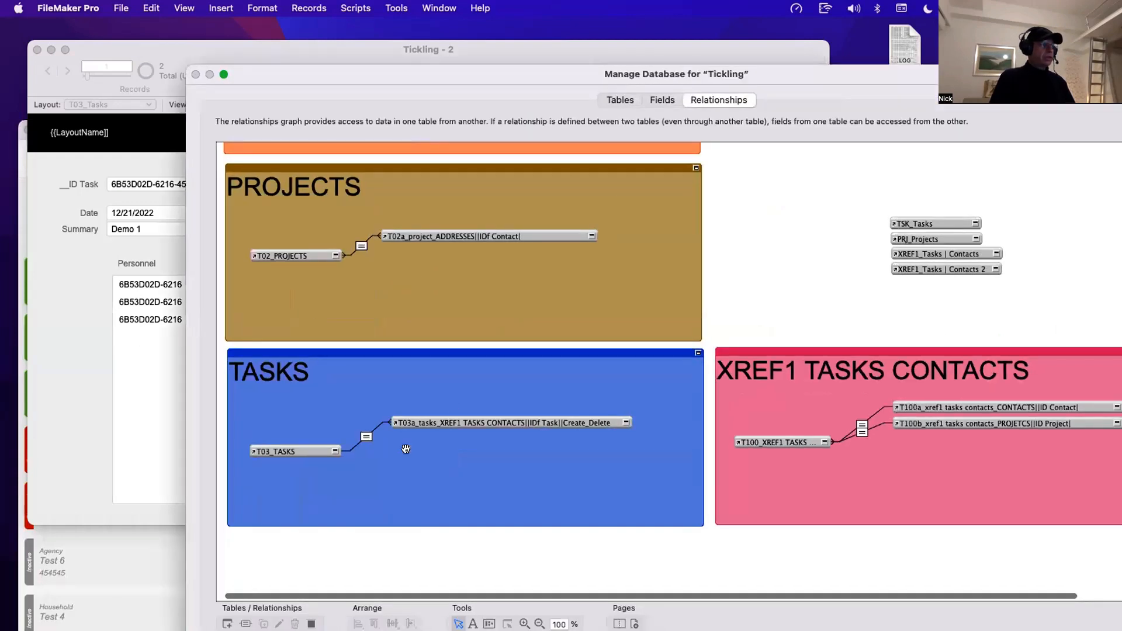
left_click(307, 451)
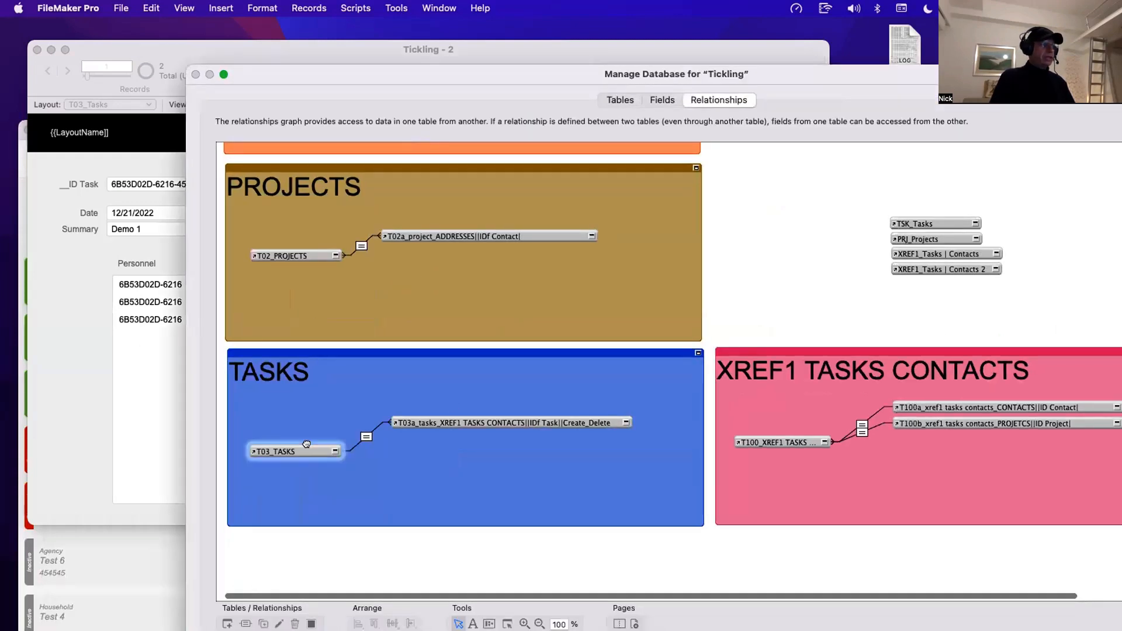
left_click(525, 624)
left_click(410, 503)
left_click(392, 424)
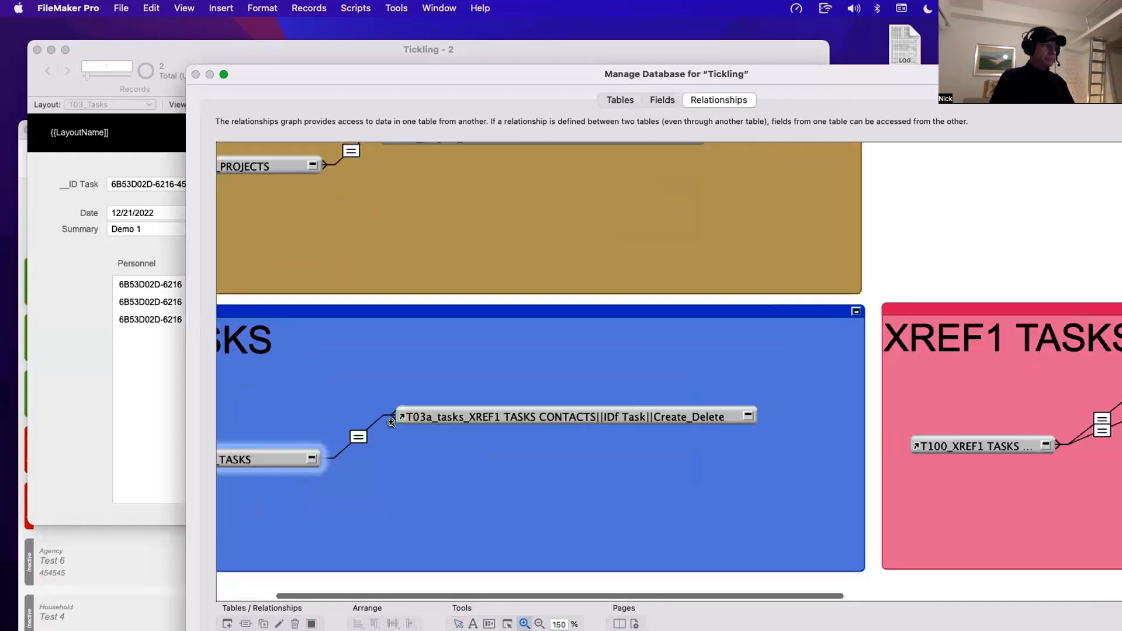
left_click(392, 425)
left_click(392, 427)
left_click(393, 427)
left_click(392, 425)
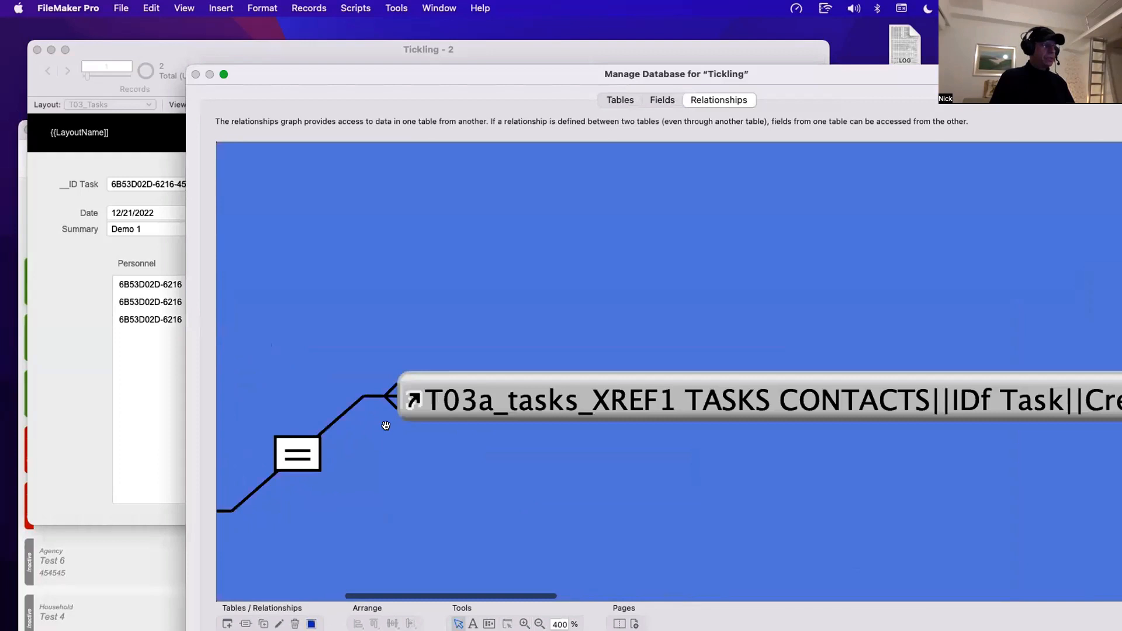
Step: Examine the connector ends at T03_TASKS and at the T03a join-table occurrence to read the relationship type
scroll(387, 427, "left", 10)
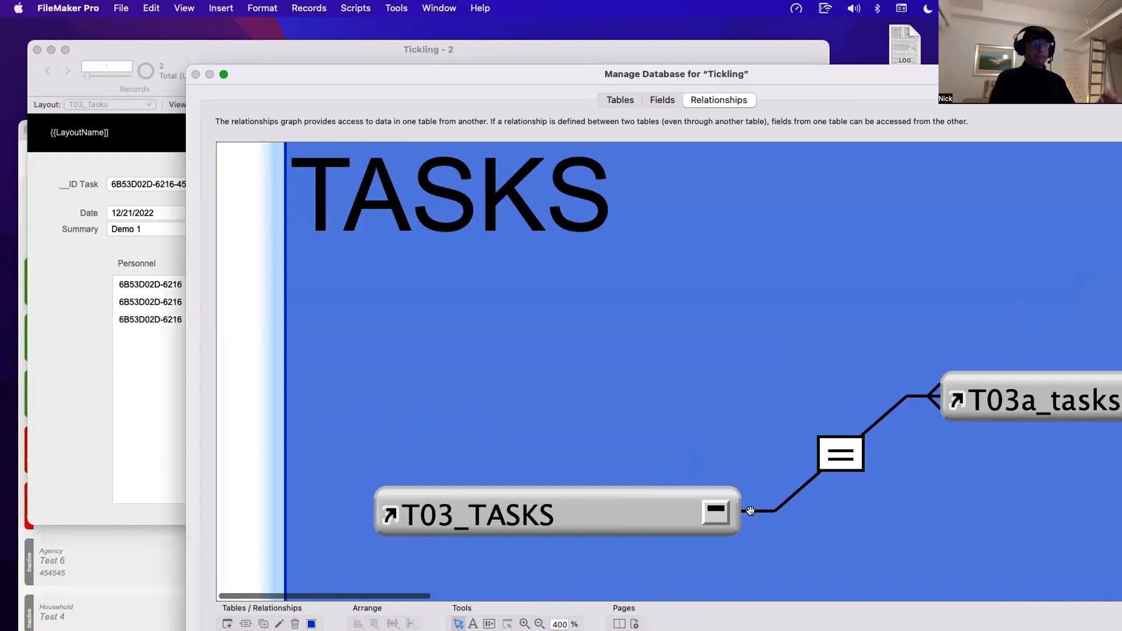
scroll(760, 503, "right", 2)
scroll(614, 497, "right", 10)
scroll(383, 456, "left", 4)
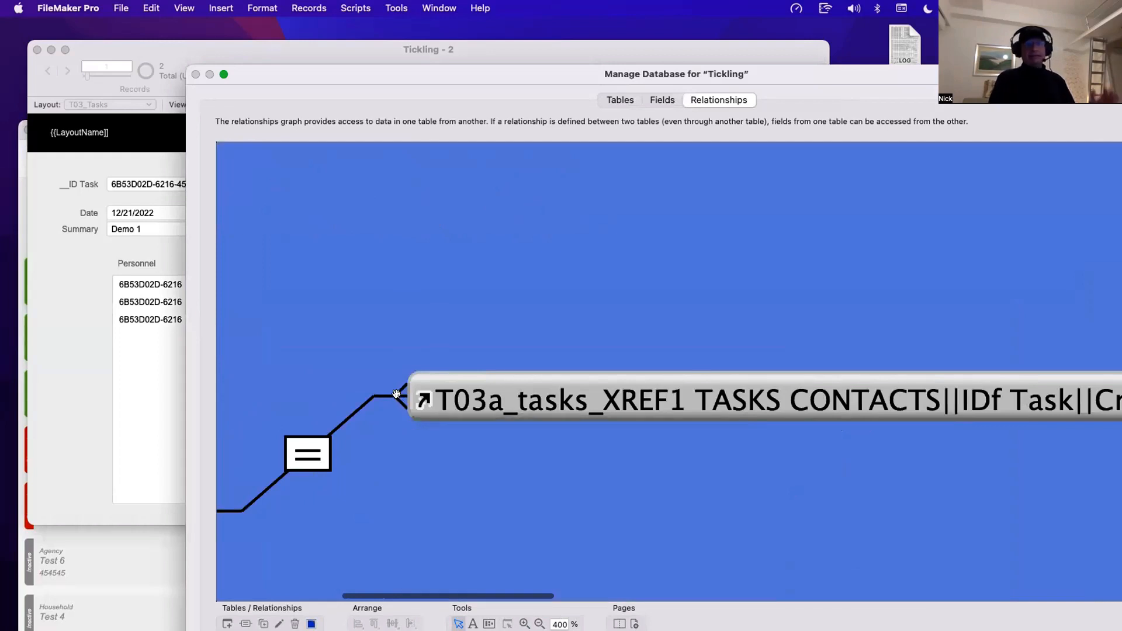
scroll(398, 397, "left", 5)
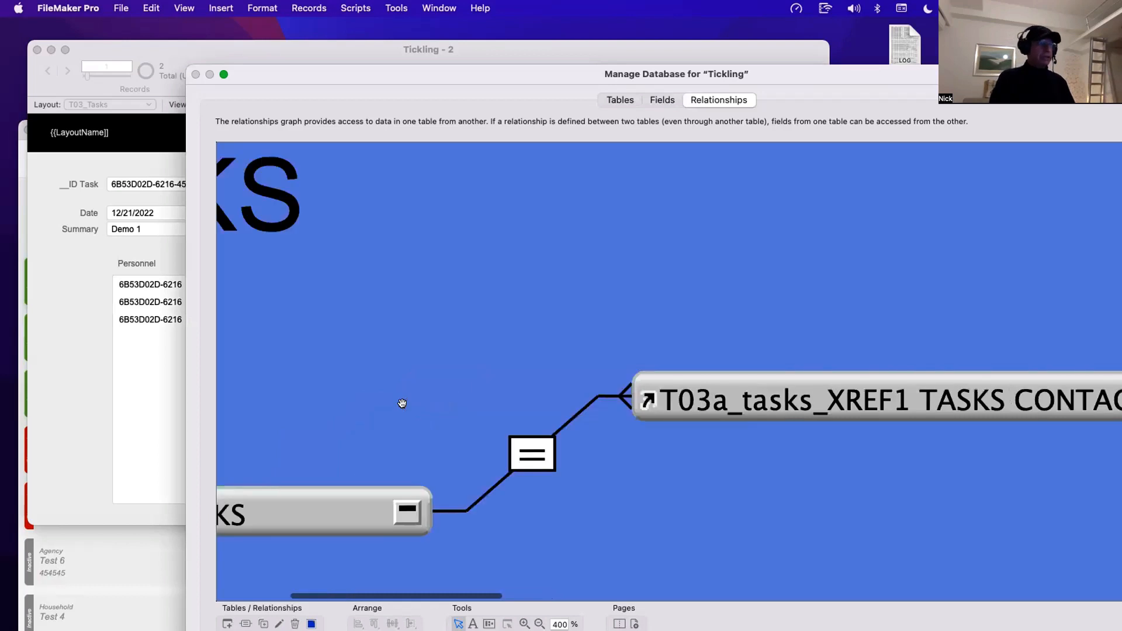
left_click(324, 508)
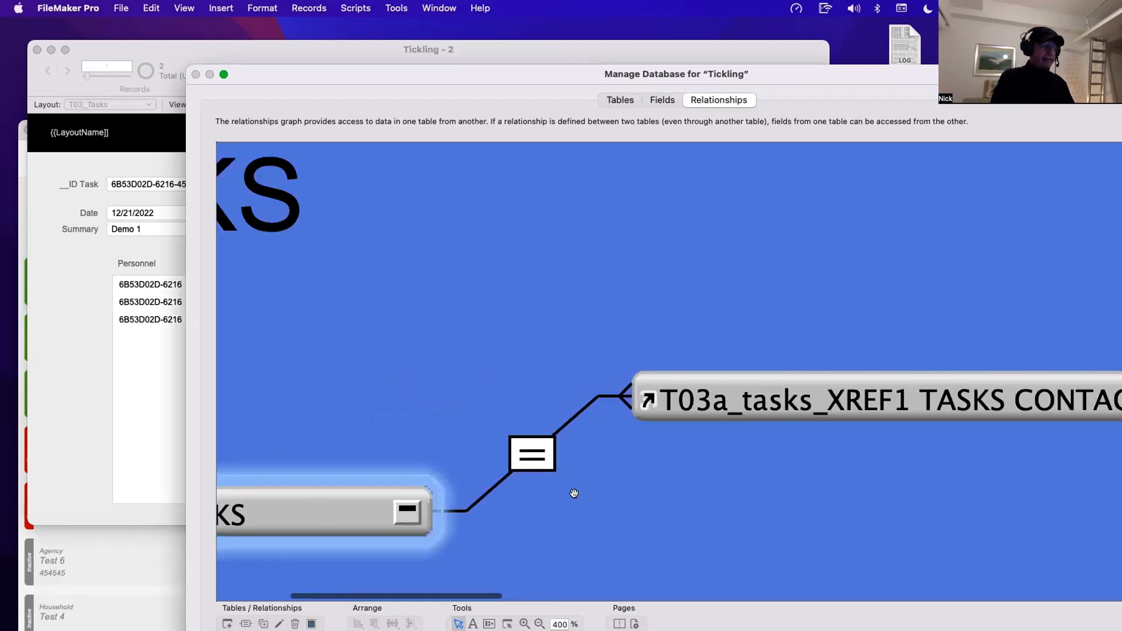
left_click(750, 393)
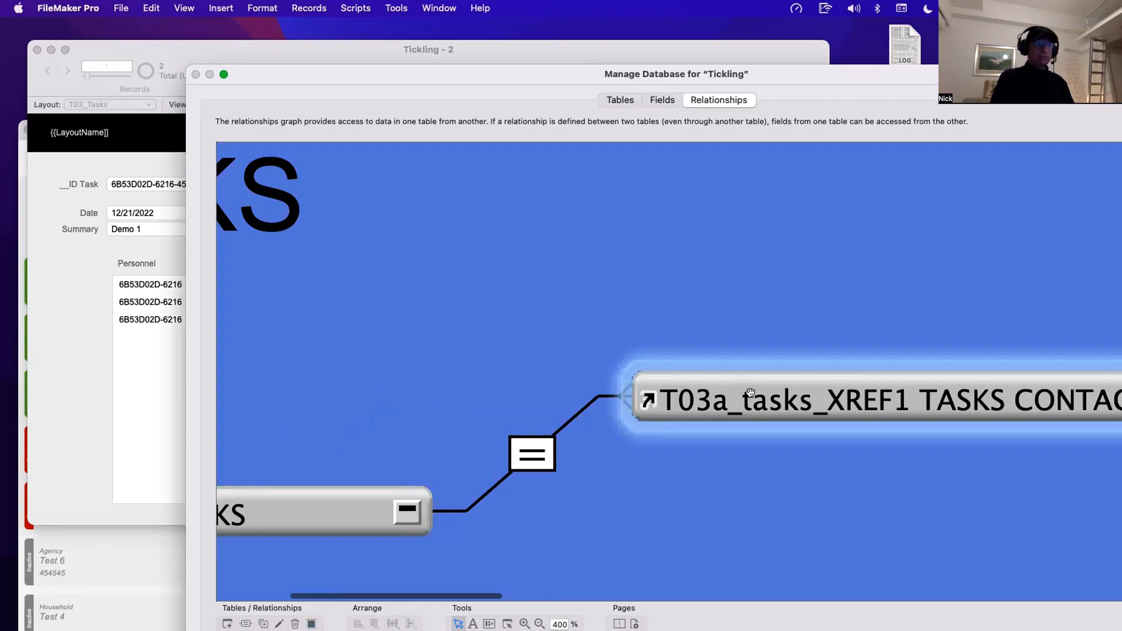
Step: Examine the connector end at the T100_XREF1 TASKS occurrence in the XREF1 TASKS CONTACTS group
left_click_drag(402, 69, 171, 117)
scroll(427, 316, "right", 20)
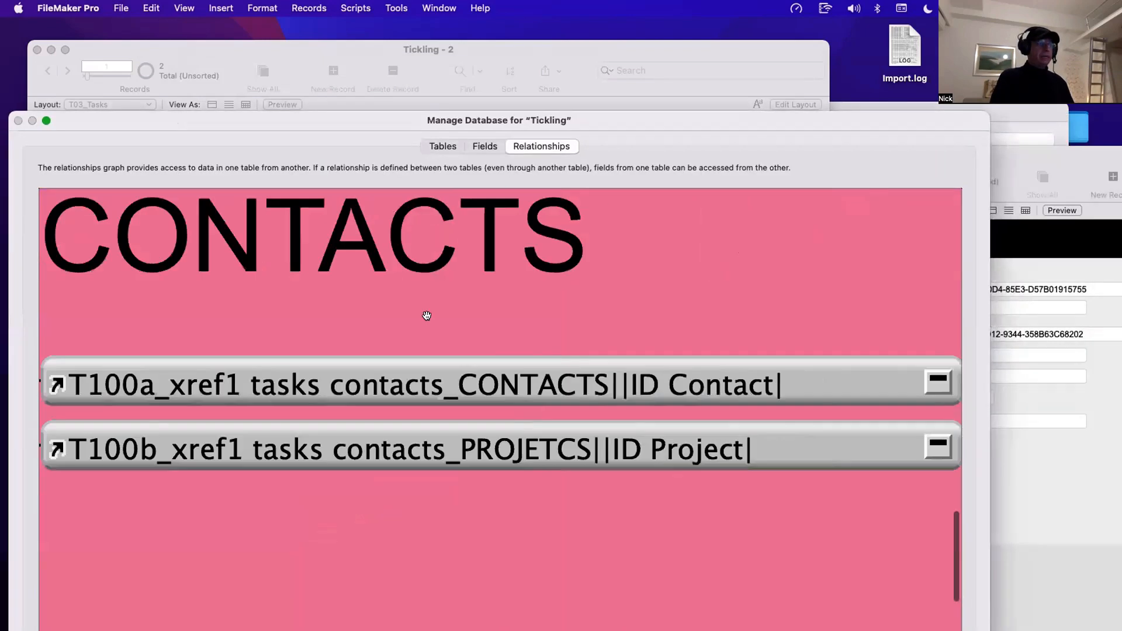
scroll(428, 315, "left", 8)
scroll(428, 315, "left", 2)
scroll(427, 316, "right", 10)
scroll(428, 316, "down", 7)
scroll(428, 315, "left", 10)
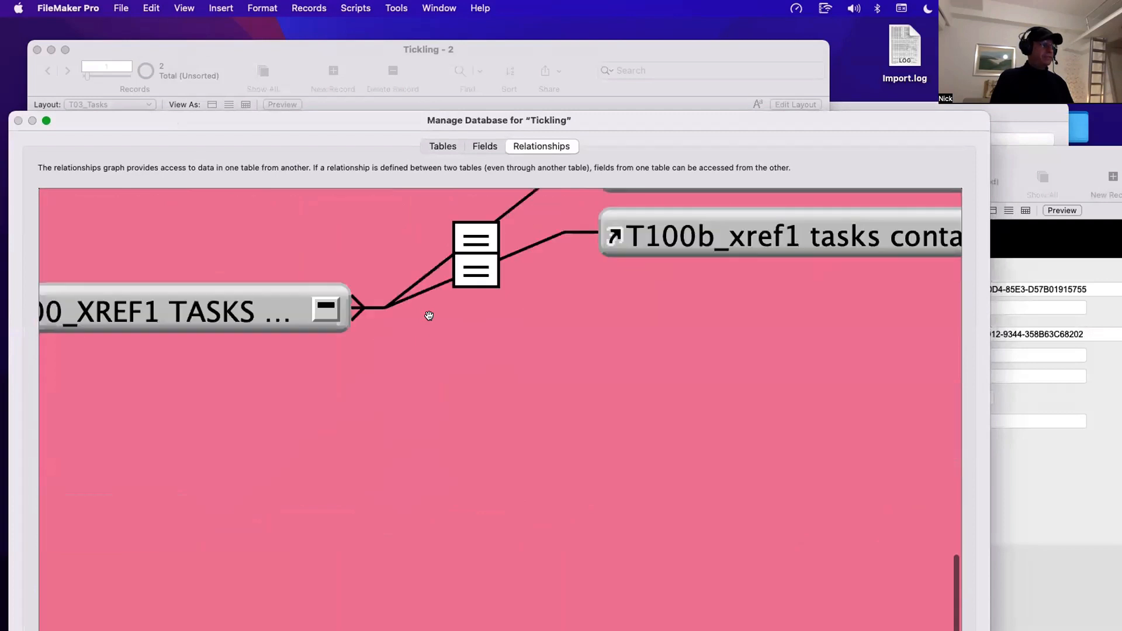
left_click(309, 309)
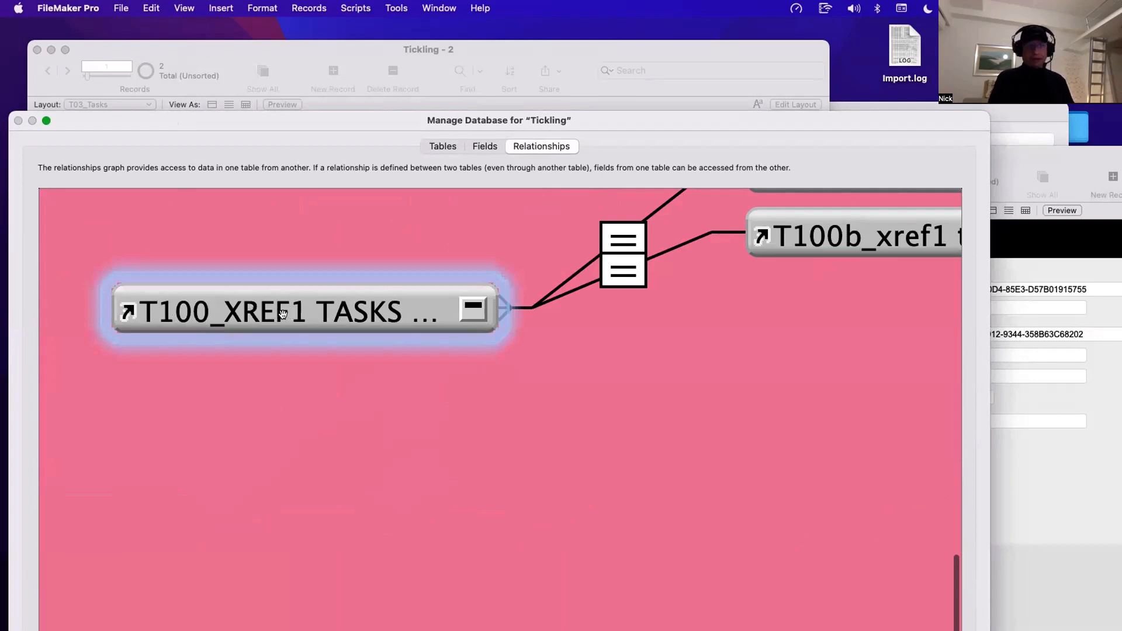
Step: Examine the connector ends at the T100a contacts and T100b projects occurrences with both of them selected
scroll(300, 304, "right", 10)
scroll(298, 328, "up", 5)
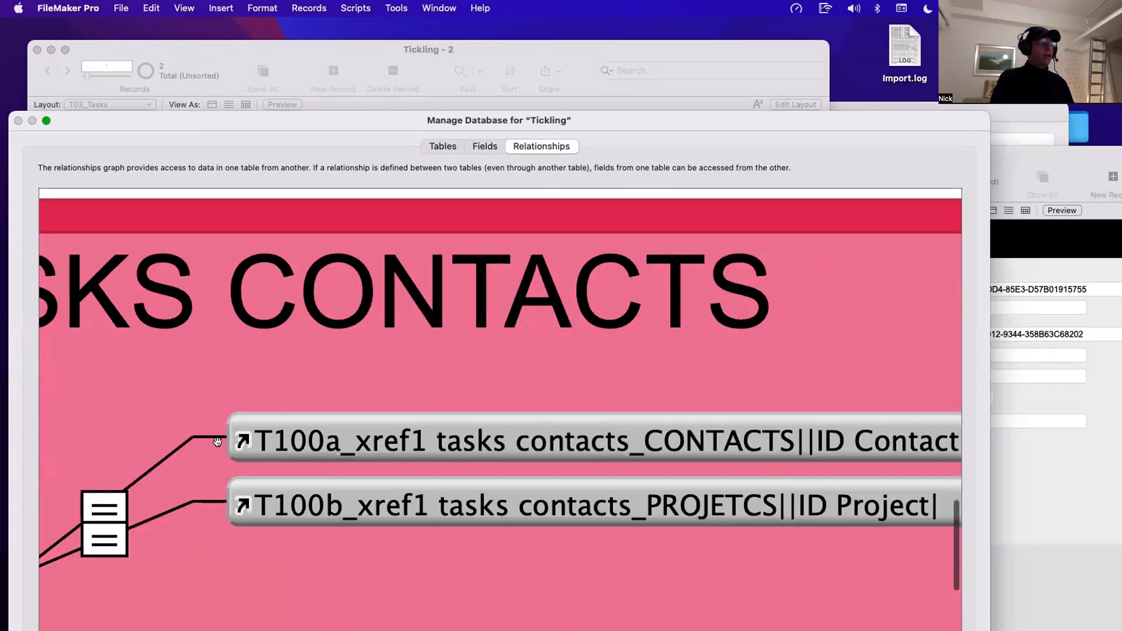
left_click(281, 438)
left_click(291, 490, "shift")
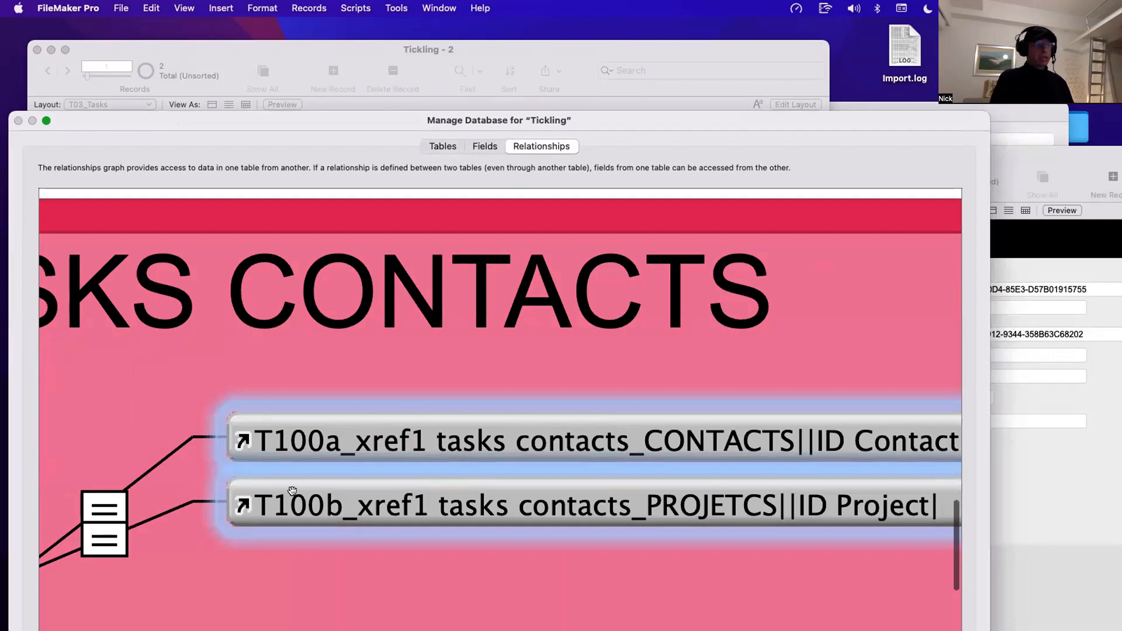
scroll(293, 489, "down", 5)
scroll(294, 489, "left", 3)
scroll(304, 485, "up", 3)
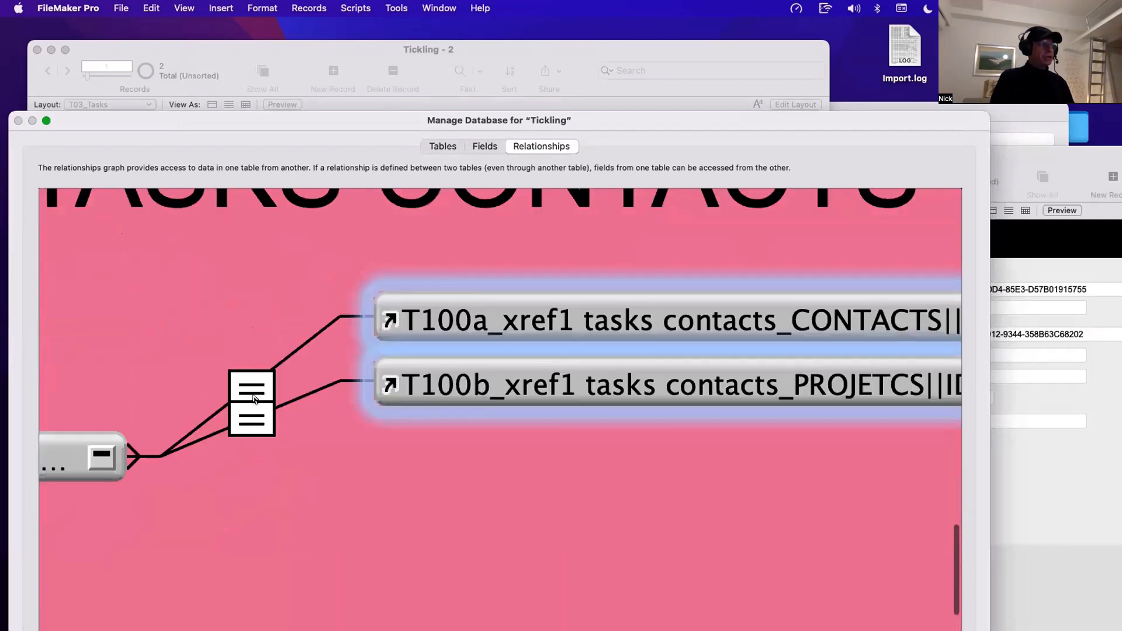
Step: Compare the connector end at T100_XREF1 TASKS with the ends at the T100a and T100b occurrences
left_click_drag(246, 121, 328, 117)
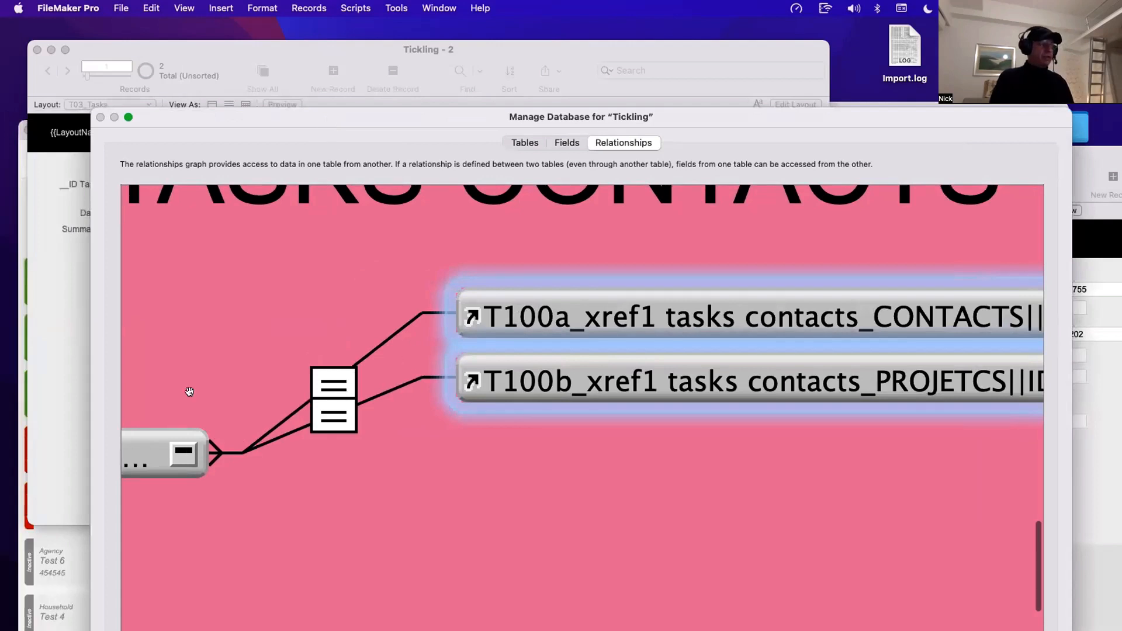
scroll(368, 348, "down", 5)
scroll(368, 348, "left", 3)
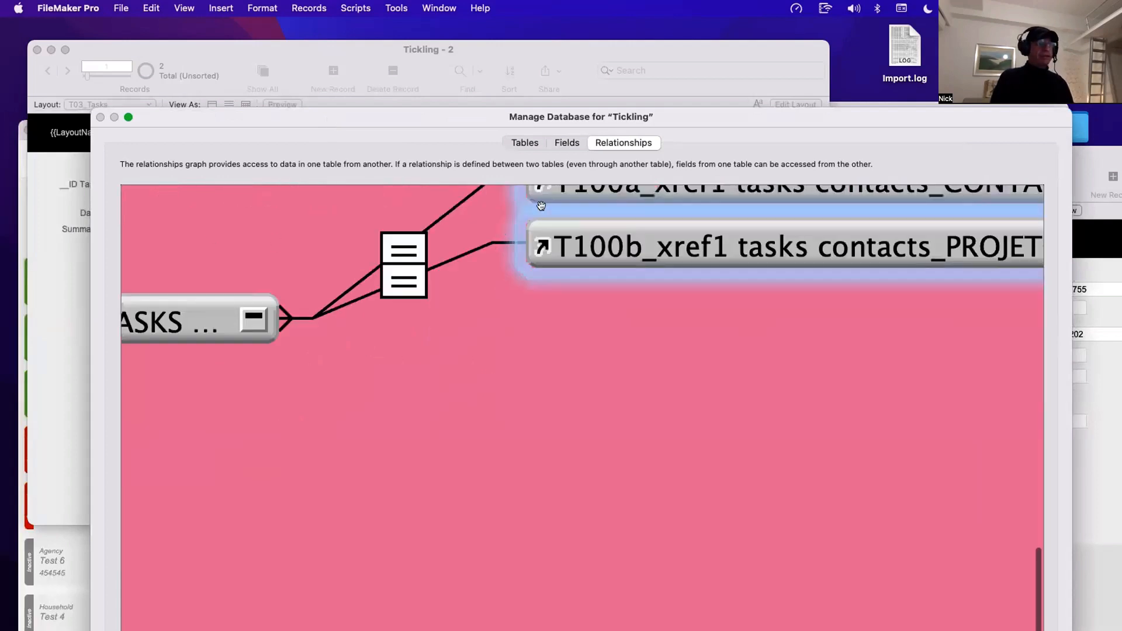
scroll(555, 203, "up", 5)
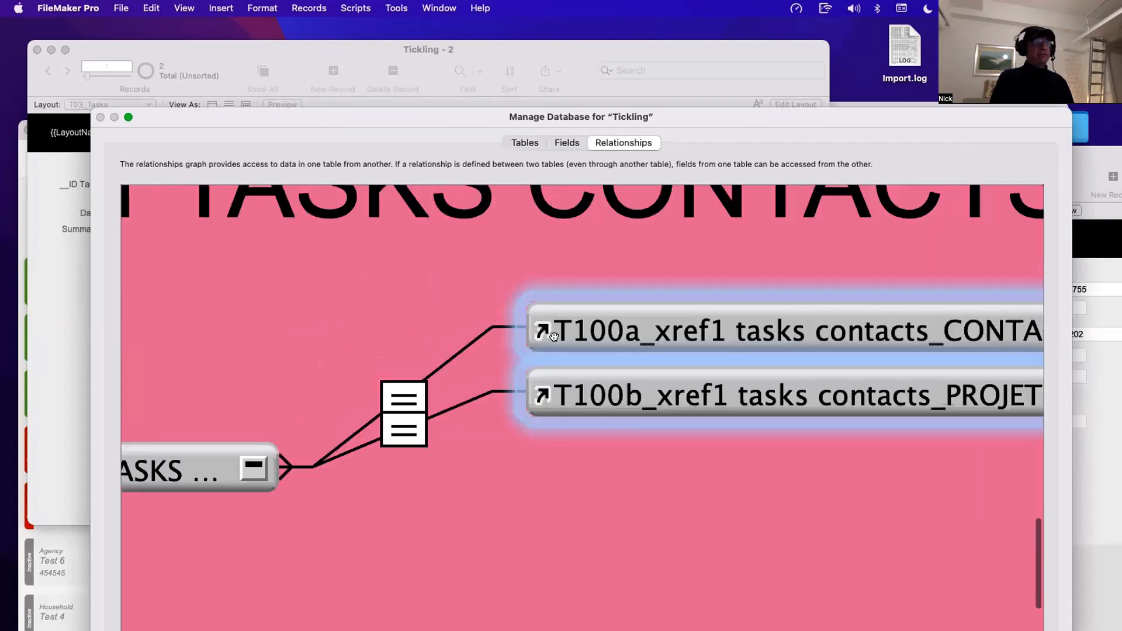
left_click(178, 455)
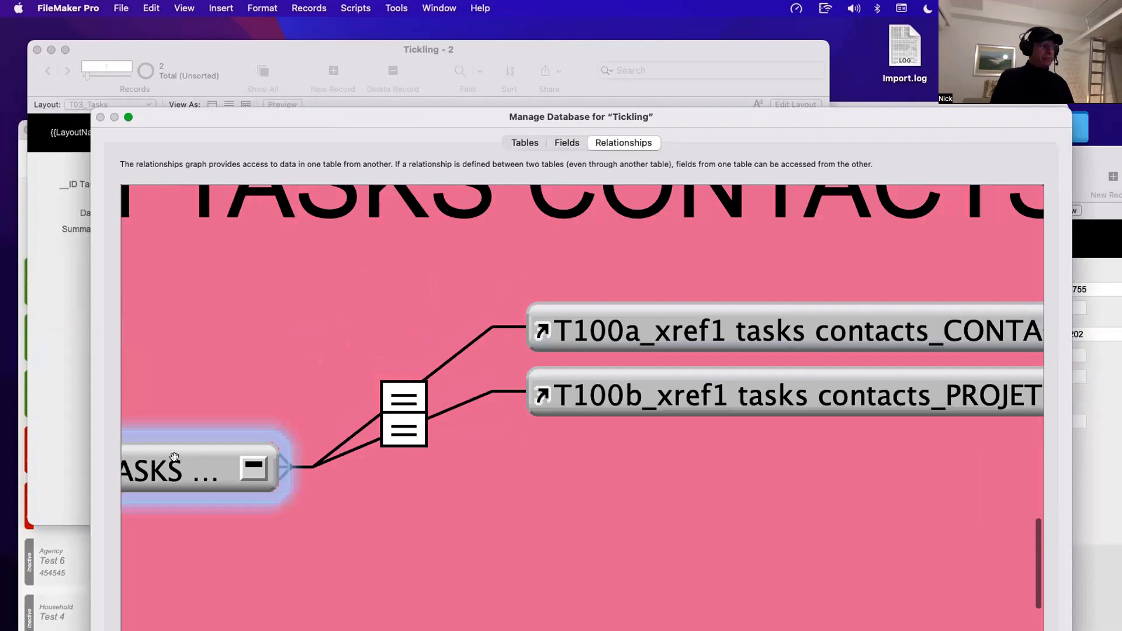
scroll(182, 456, "left", 10)
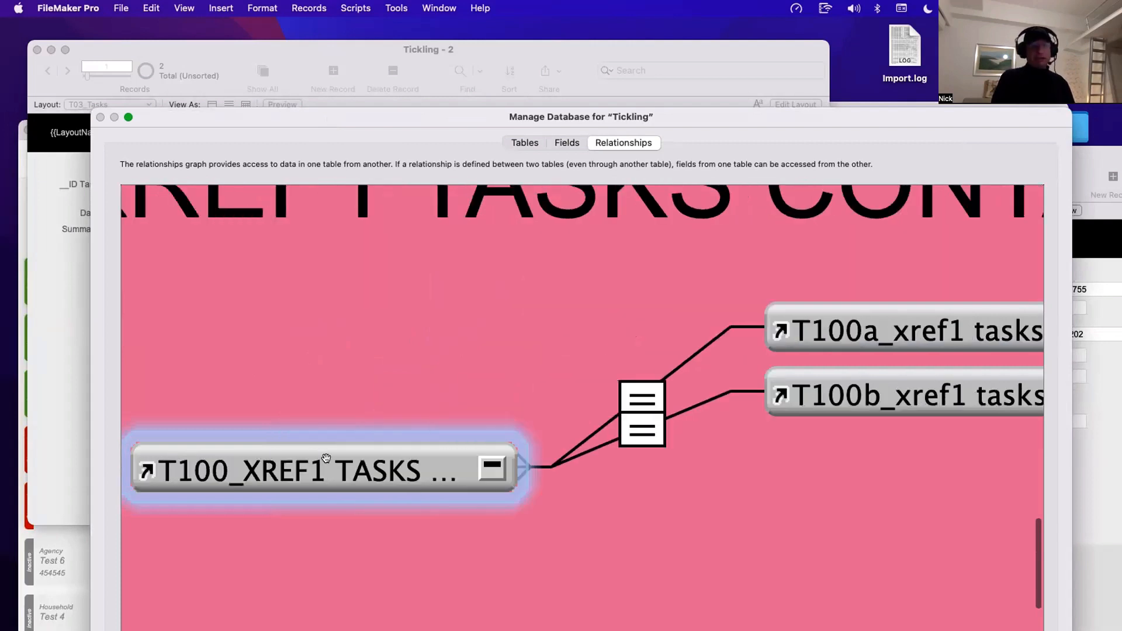
scroll(326, 459, "right", 12)
scroll(304, 409, "left", 3)
mouse_move(393, 318)
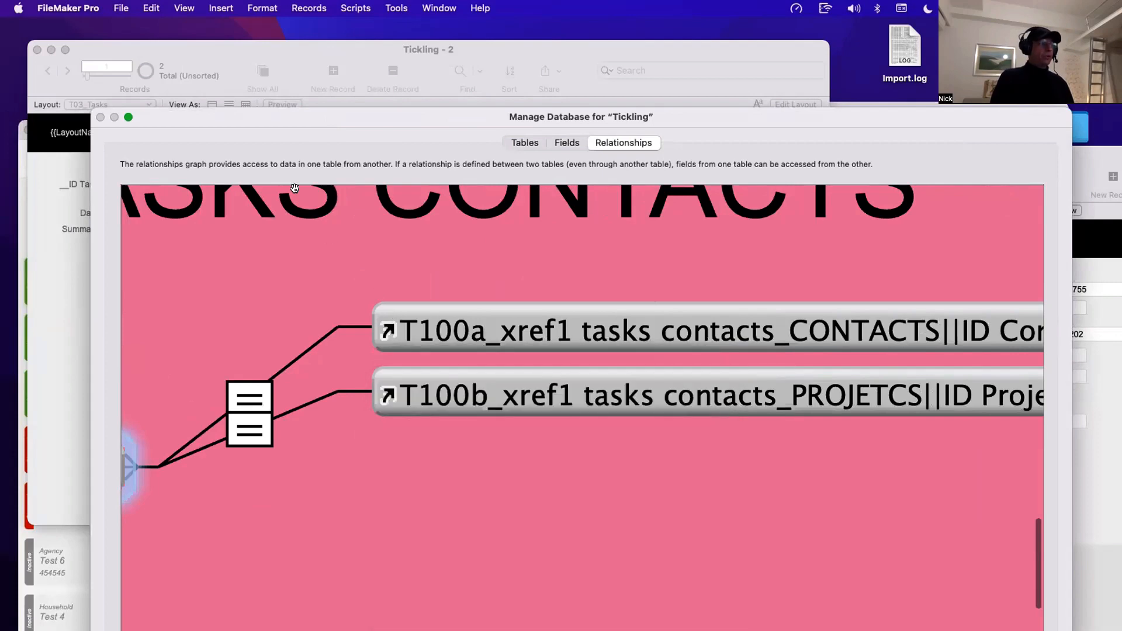
Step: Reduce the relationships graph to 100% and view the TASKS and XREF1 TASKS CONTACTS groups side by side
left_click_drag(272, 119, 255, 30)
left_click(427, 577)
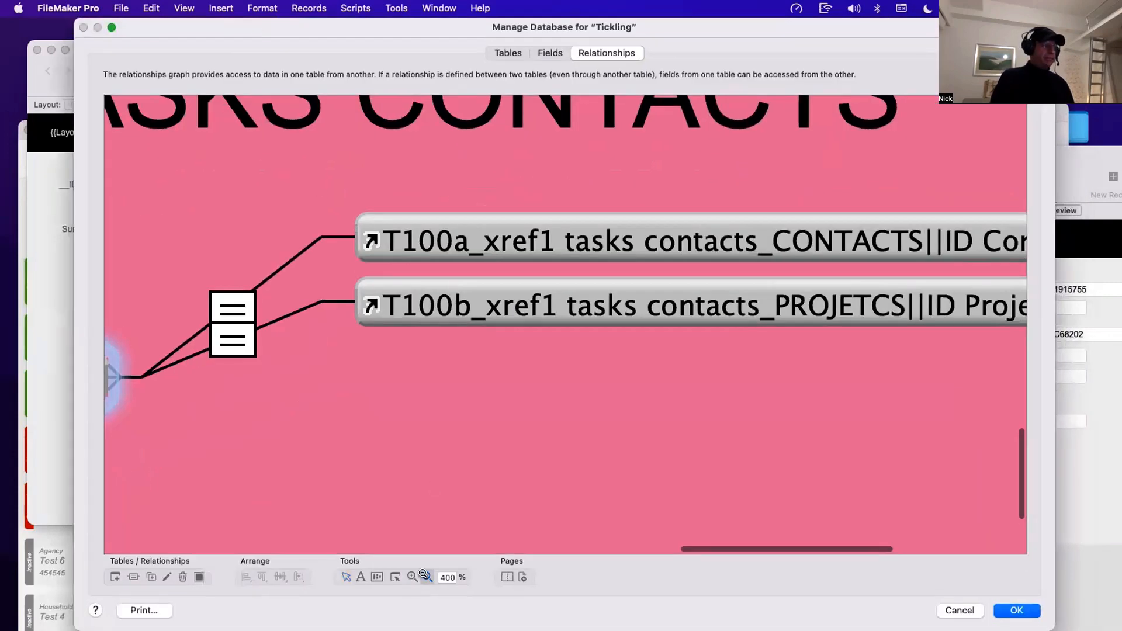
left_click(405, 510)
left_click(405, 510)
left_click(406, 510)
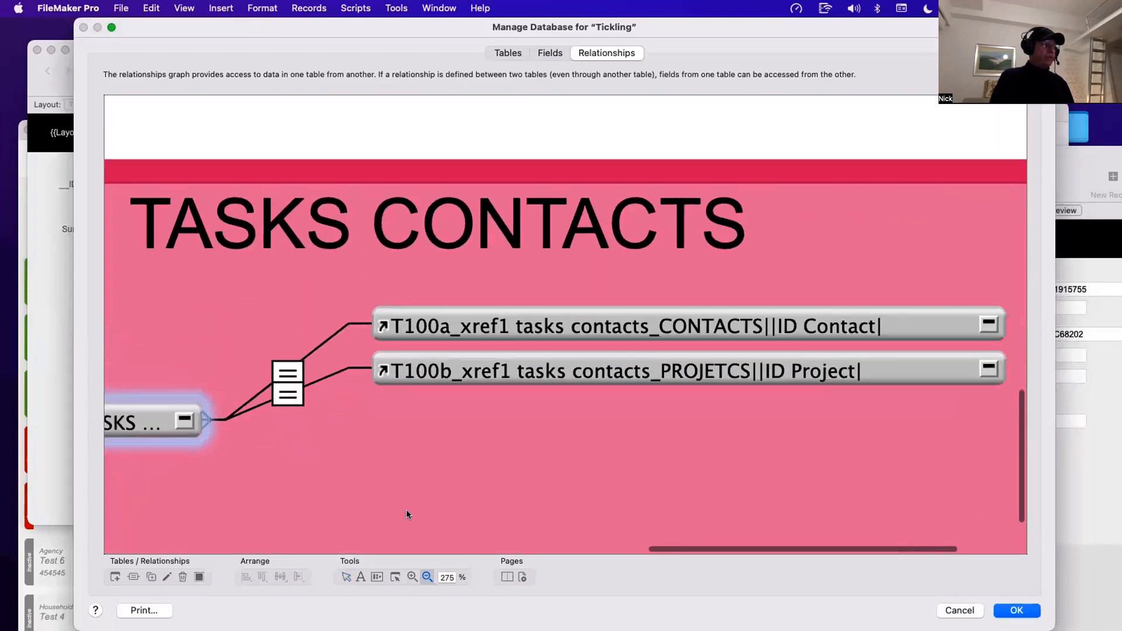
left_click(406, 510)
left_click(406, 511)
left_click(406, 510)
left_click(405, 510)
left_click(405, 510)
left_click(405, 510)
scroll(406, 510, "left", 7)
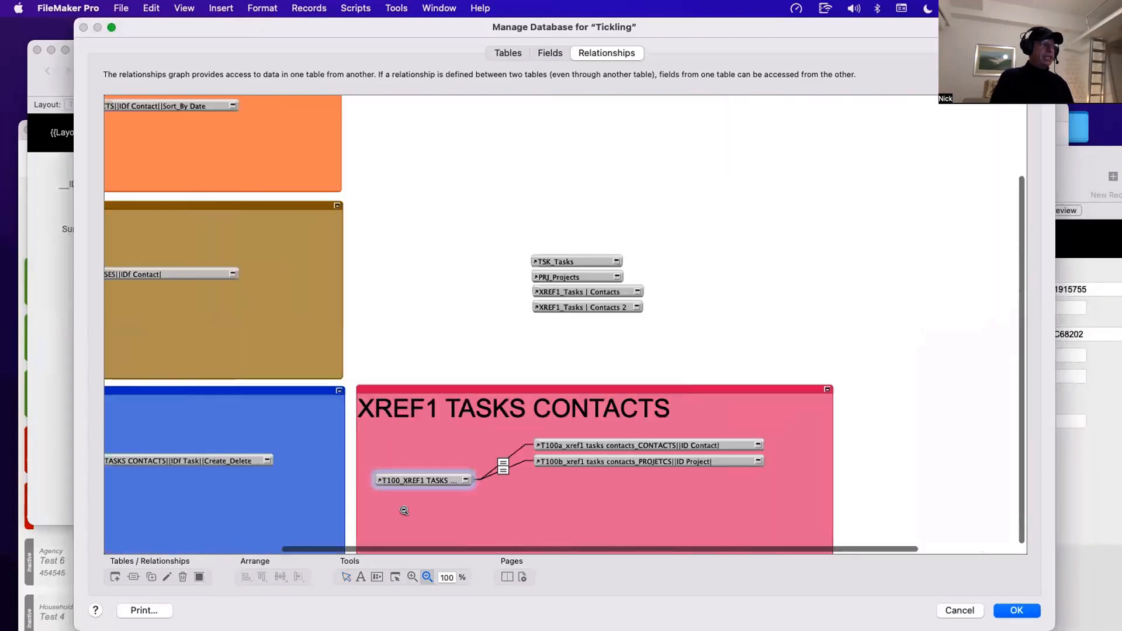
scroll(405, 510, "down", 1)
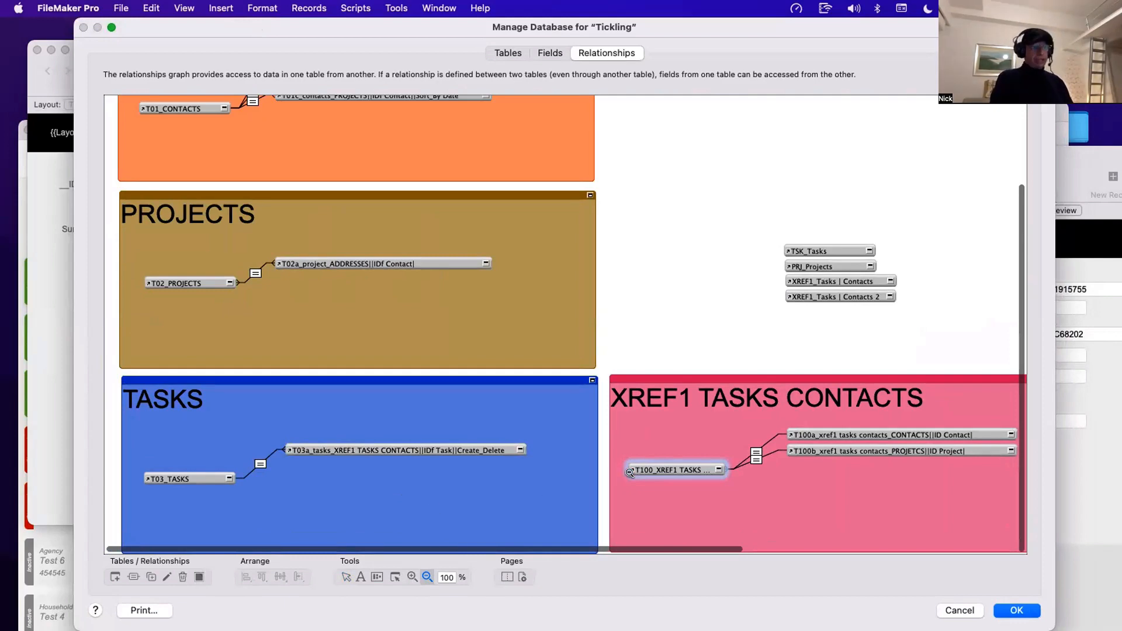
Step: Uncover the Personnel portal for comparison with the graph, and close the database definition with its changes accepted
left_click_drag(250, 28, 554, 122)
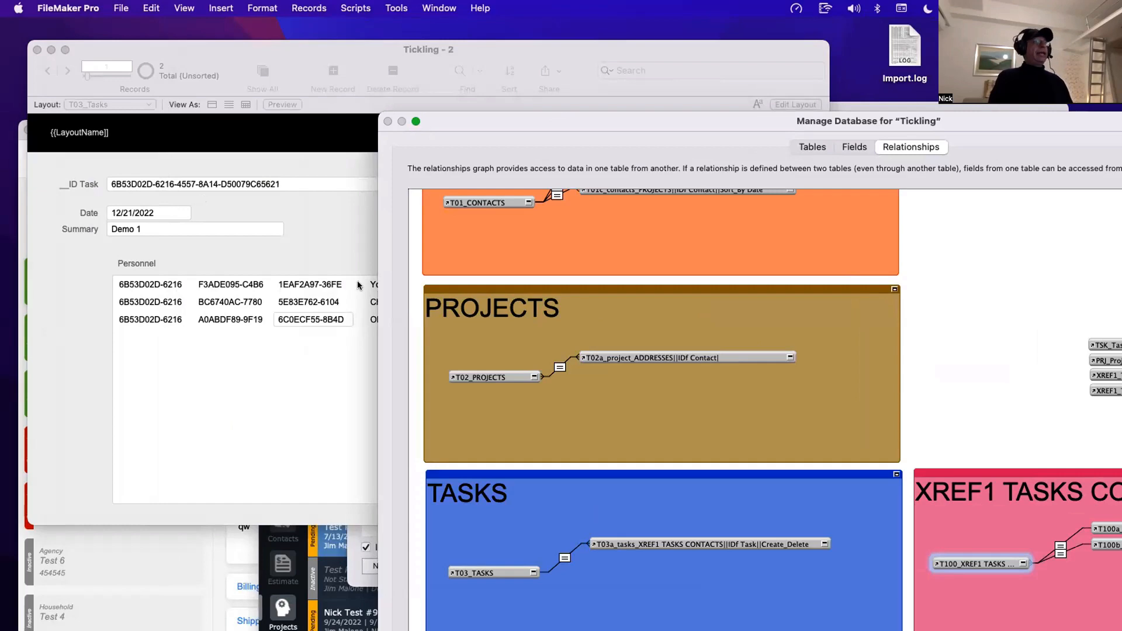
left_click_drag(479, 117, 159, 31)
scroll(579, 356, "right", 1)
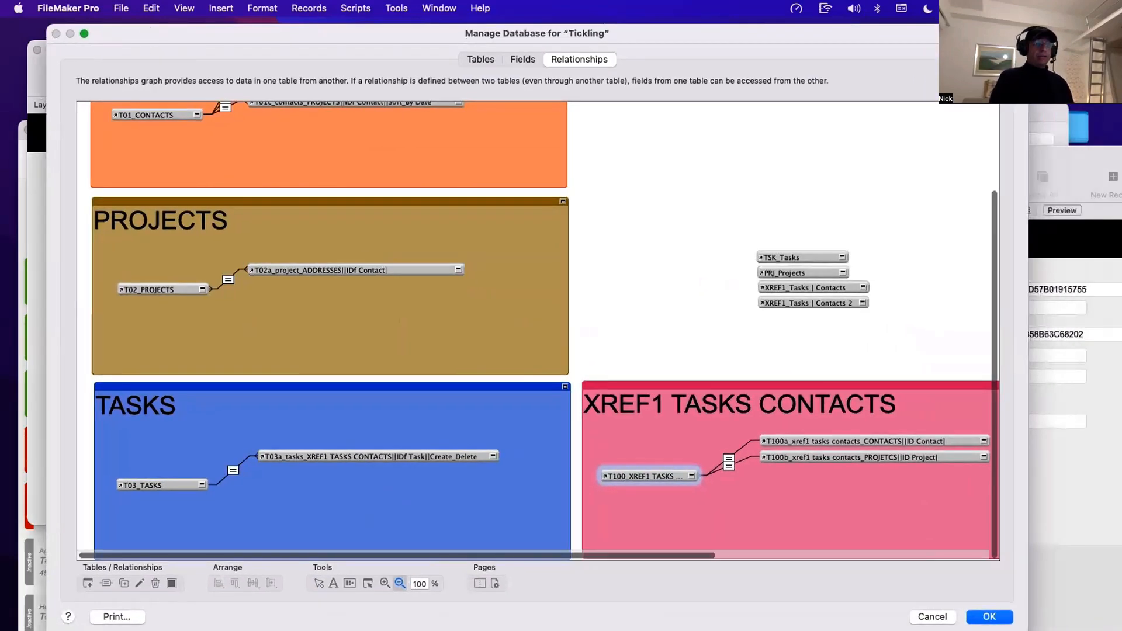
left_click(1001, 618)
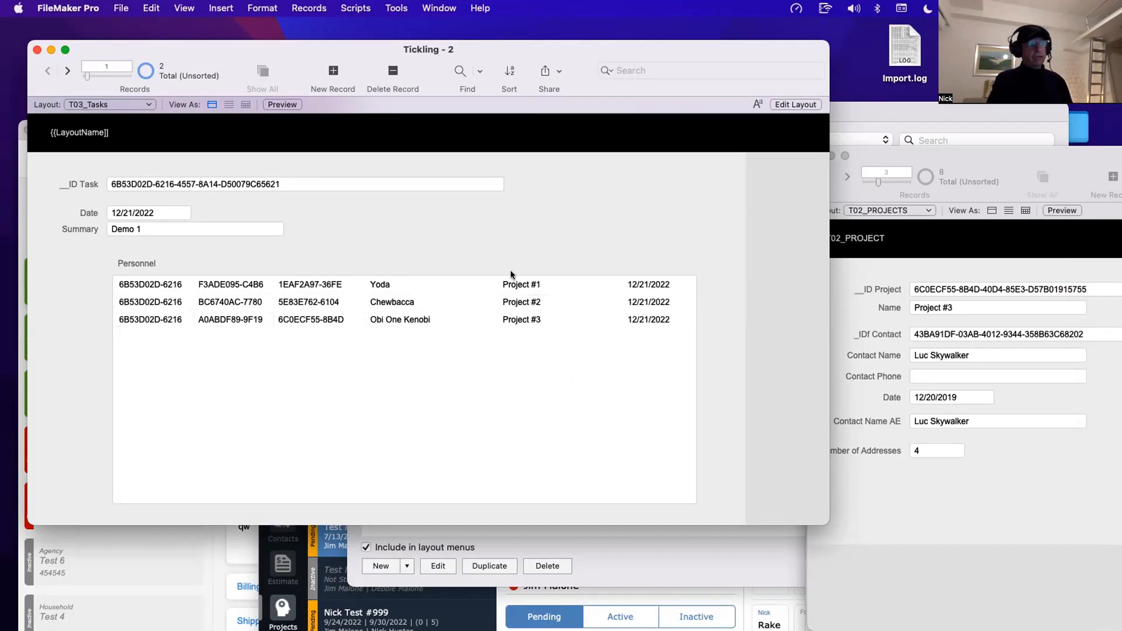
Step: Reopen the database definition and review the CONTACTS, PROJECTS, TASKS and XREF1 TASKS CONTACTS groups in the relationships graph
key("super+shift+d")
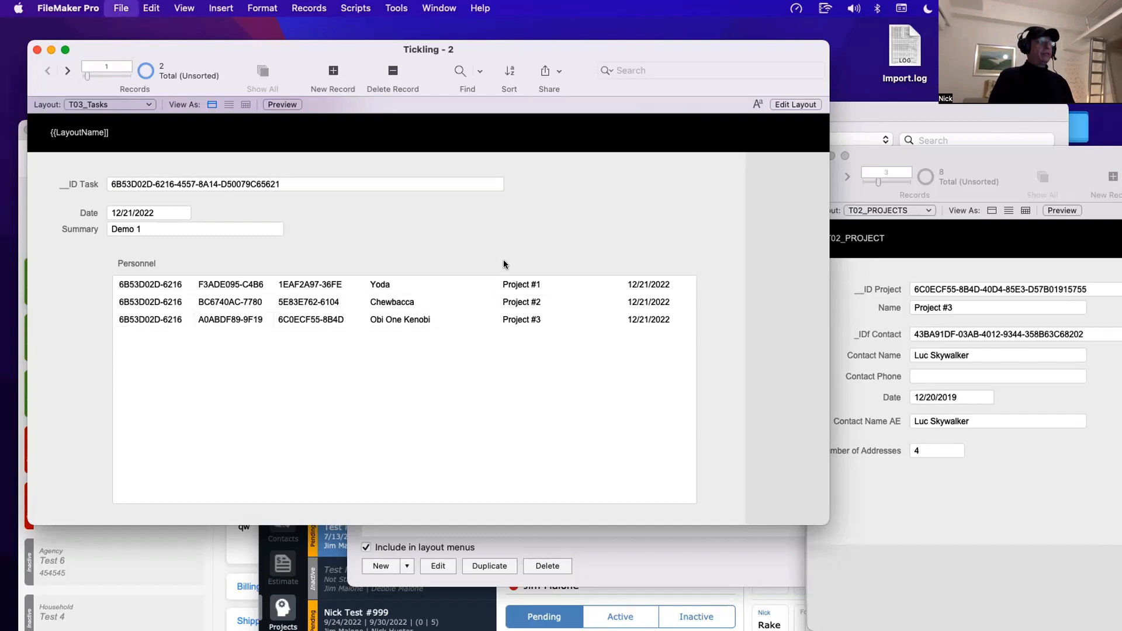
scroll(503, 294, "down", 4)
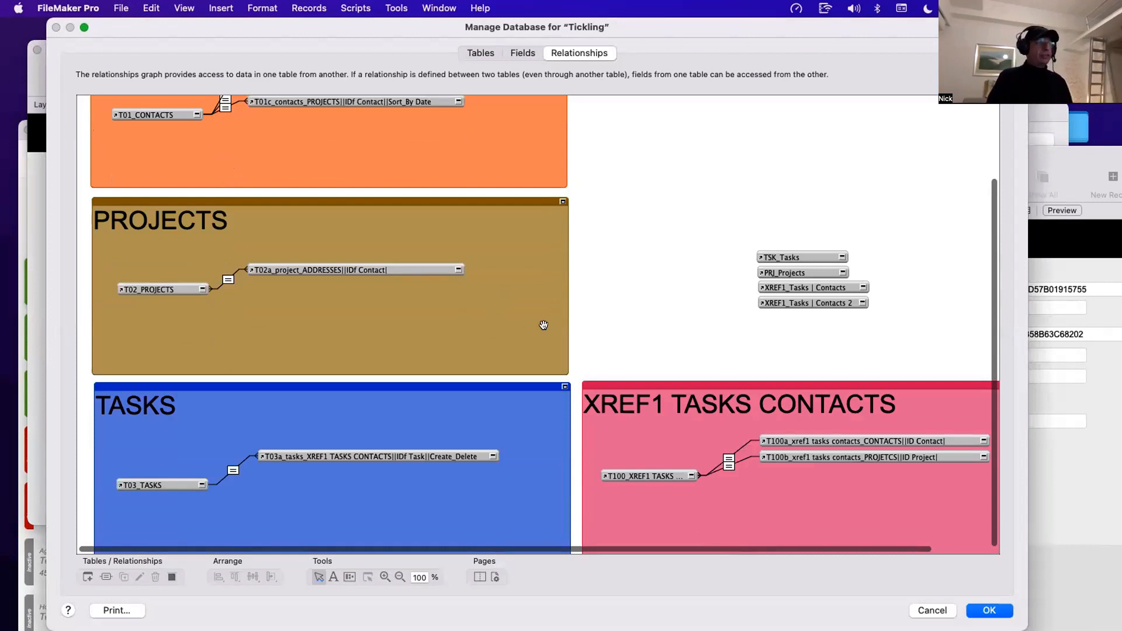
scroll(256, 232, "up", 3)
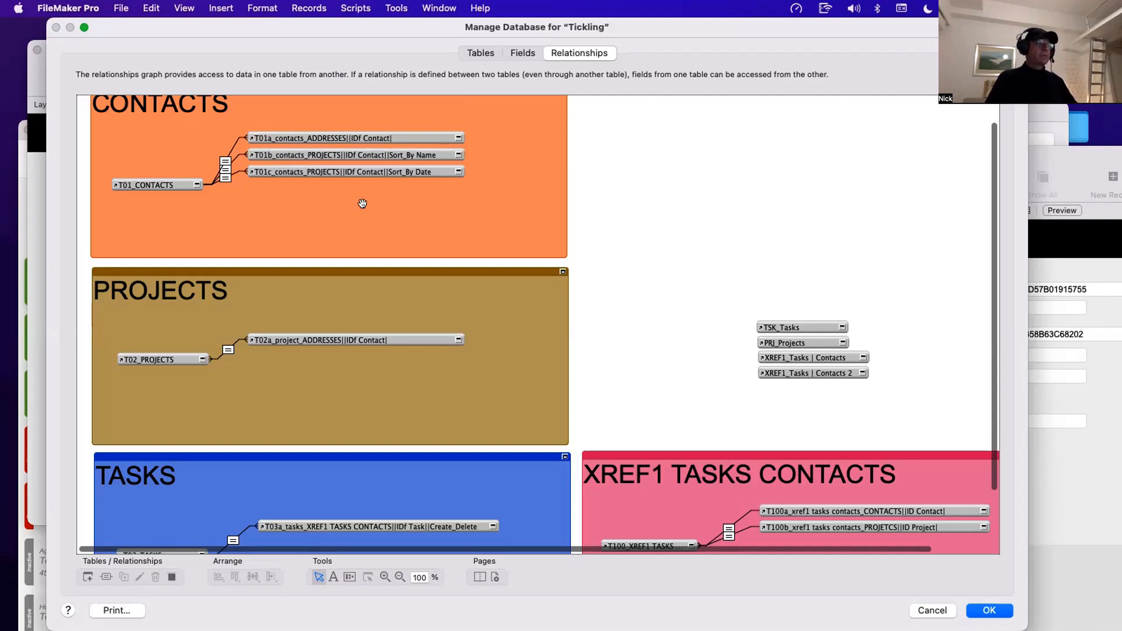
scroll(395, 201, "down", 3)
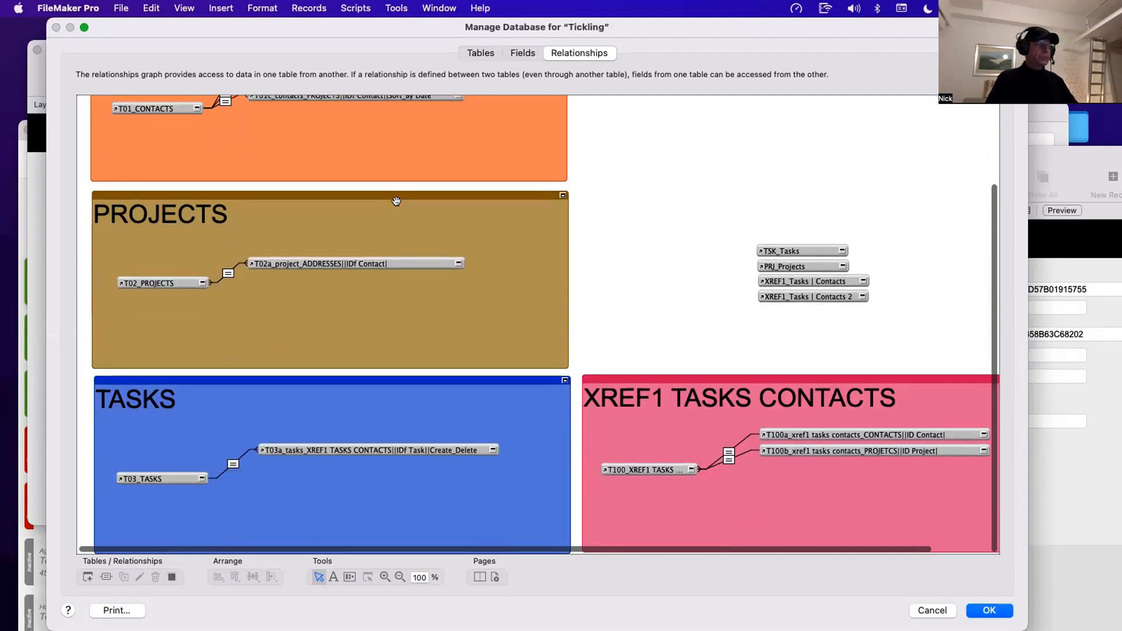
scroll(396, 201, "up", 3)
scroll(396, 201, "down", 3)
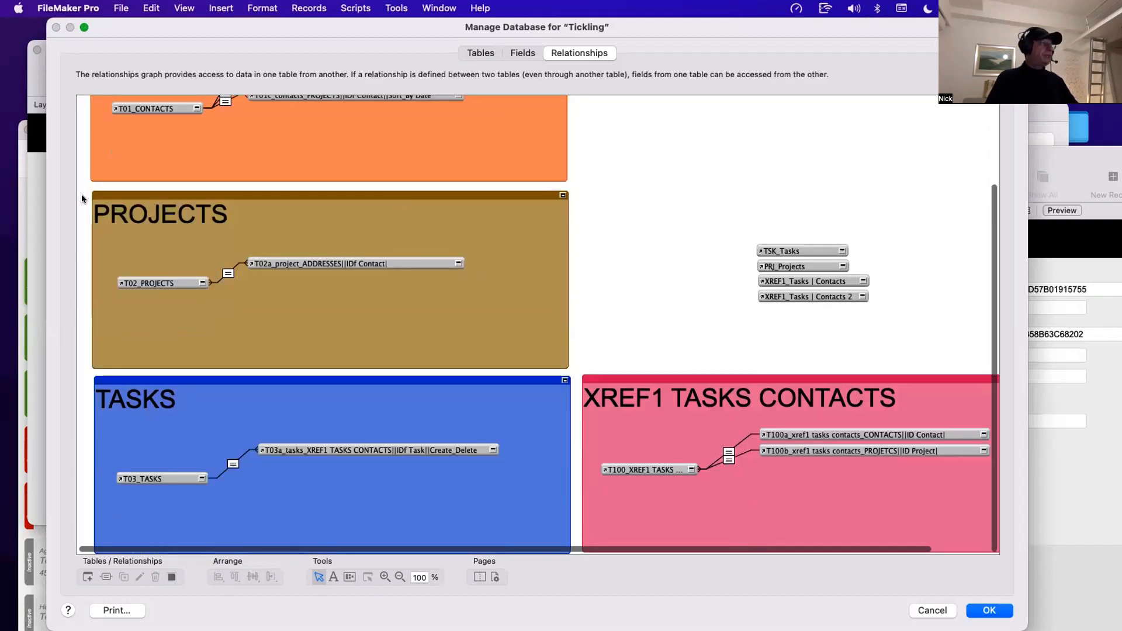
scroll(612, 239, "up", 4)
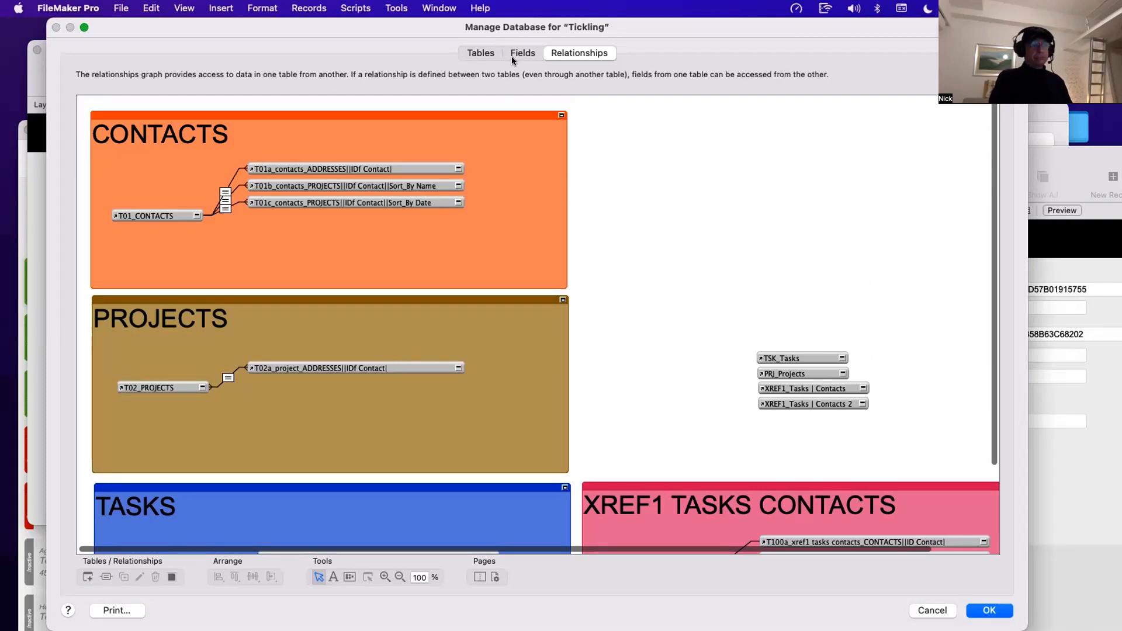
scroll(602, 188, "down", 3)
scroll(602, 188, "up", 3)
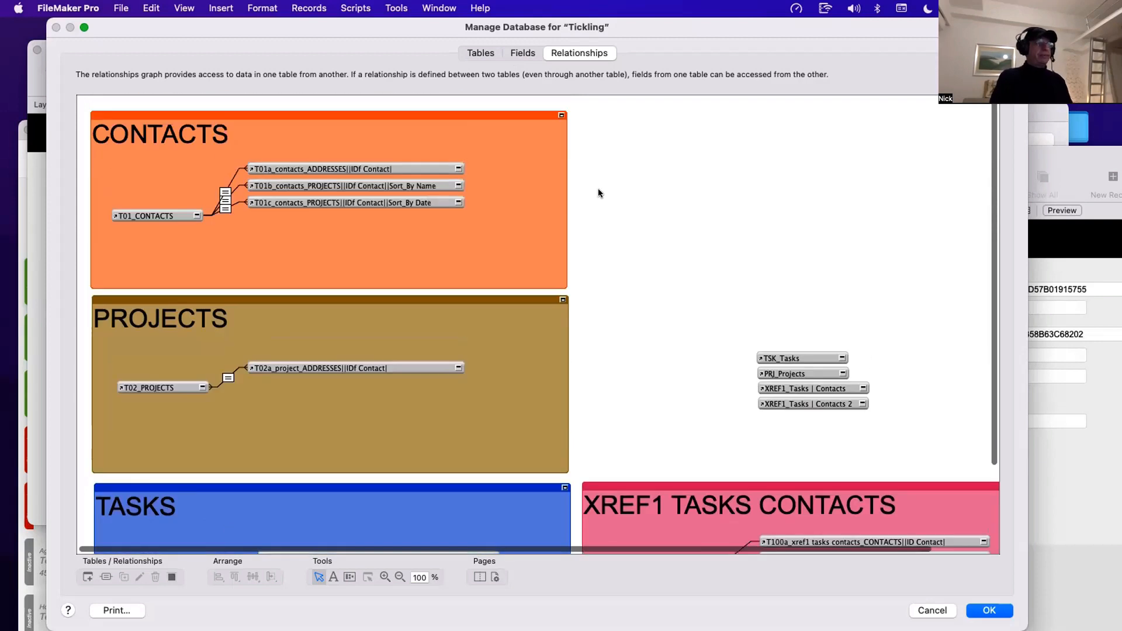
Step: Examine the Name and Contact Name fields of the PRJ_Projects table
left_click(524, 54)
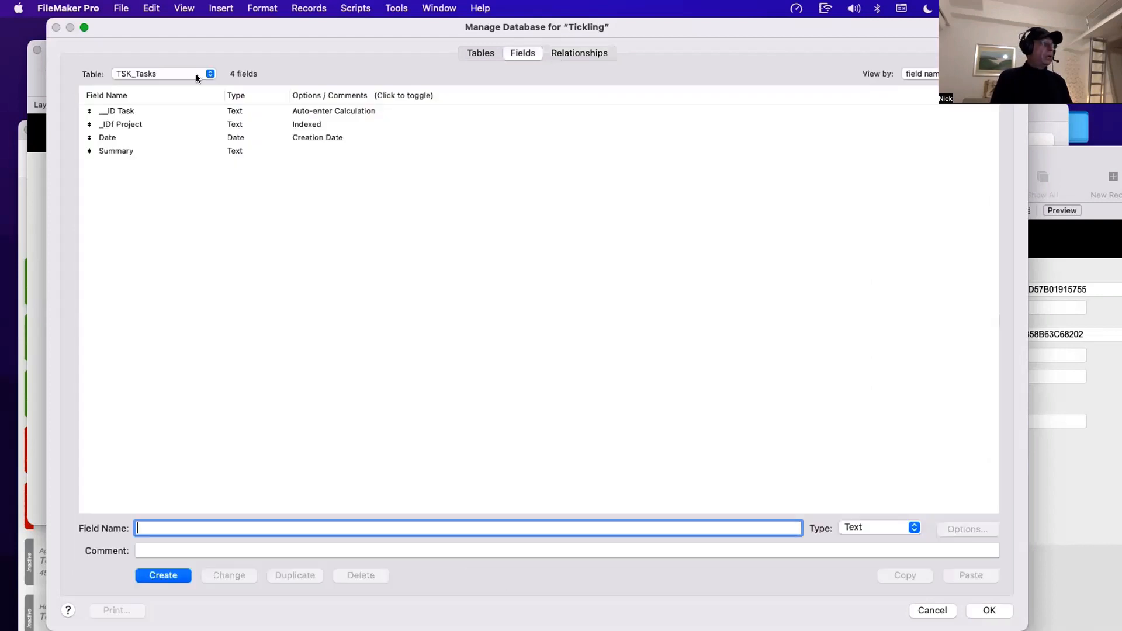
left_click(162, 75)
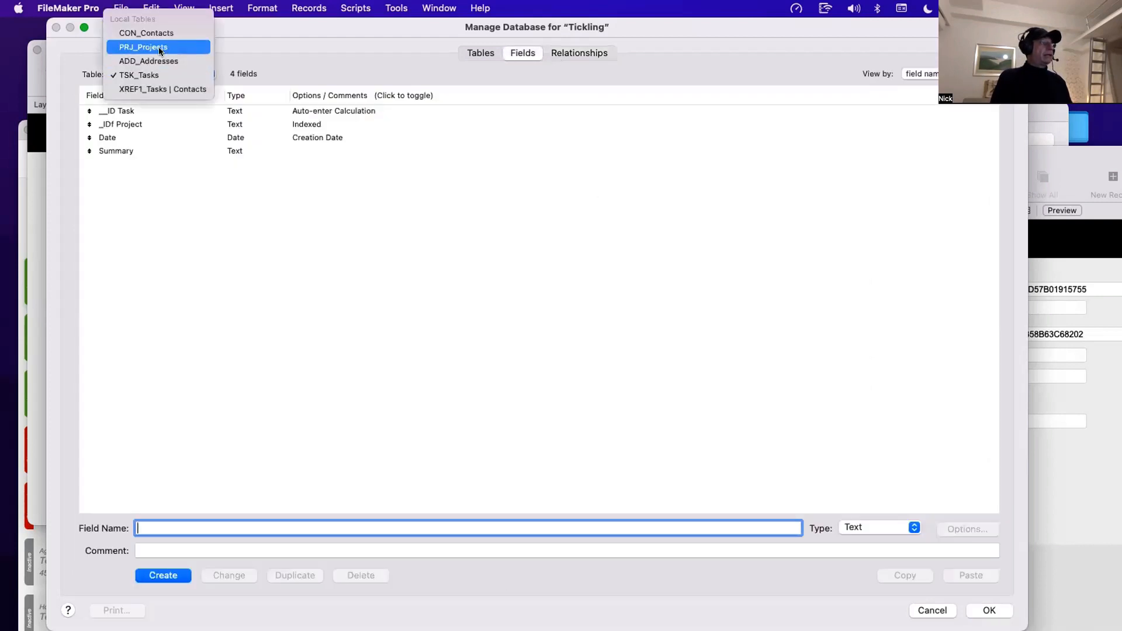
left_click(161, 49)
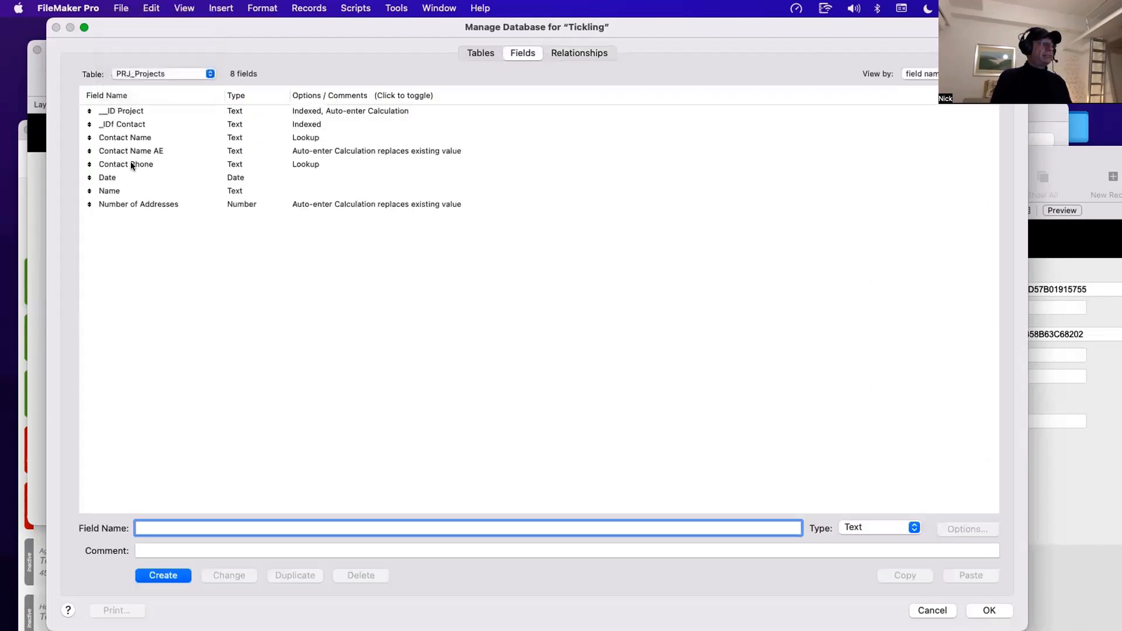
left_click(126, 191)
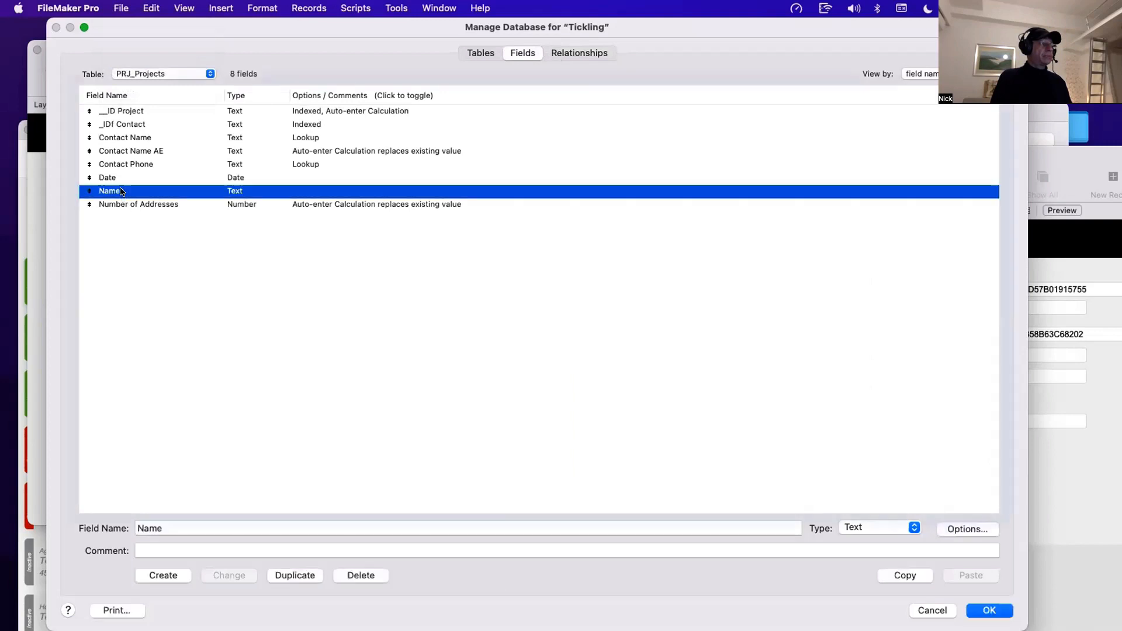
left_click(122, 139)
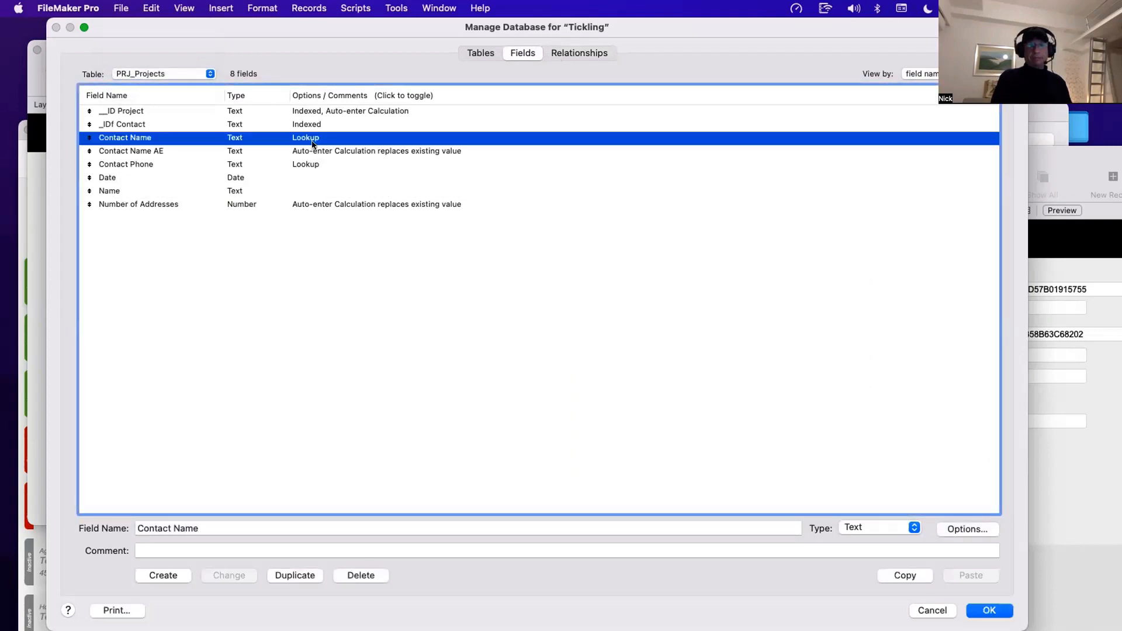
Step: Examine the Contact Name field of the XREF1_Tasks | Contacts table and close the database definition
left_click(189, 73)
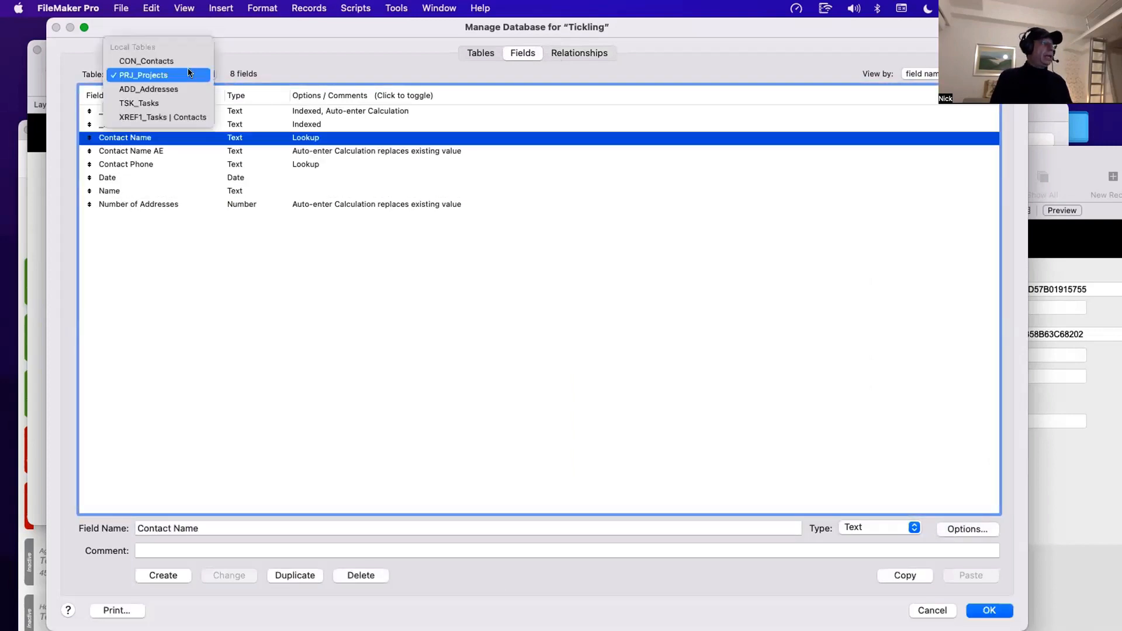
left_click(188, 117)
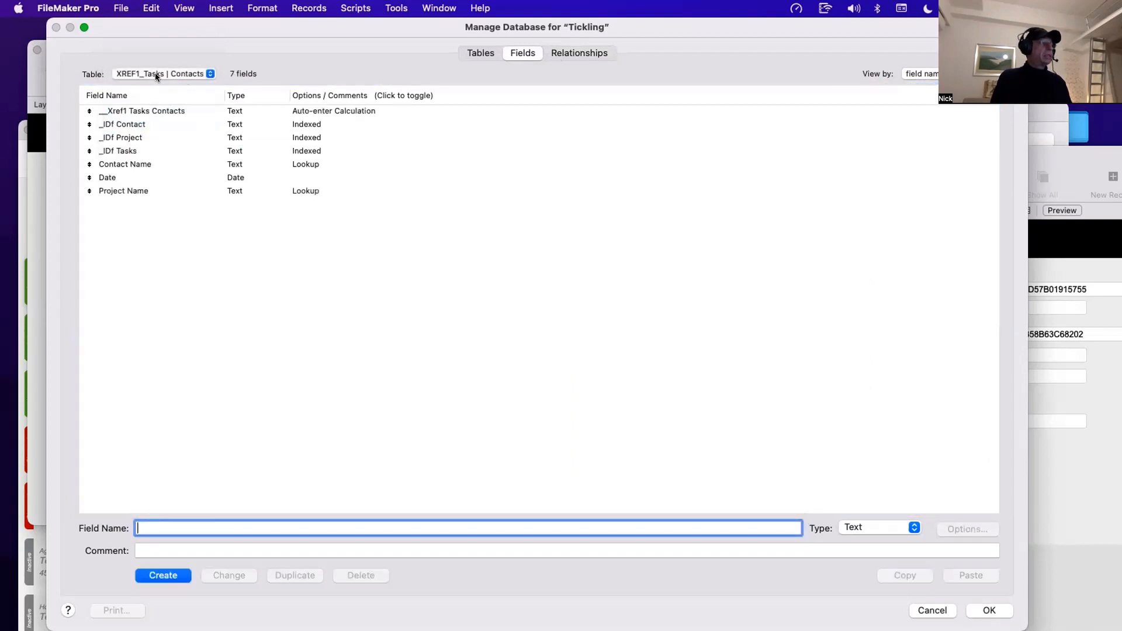
left_click(152, 164)
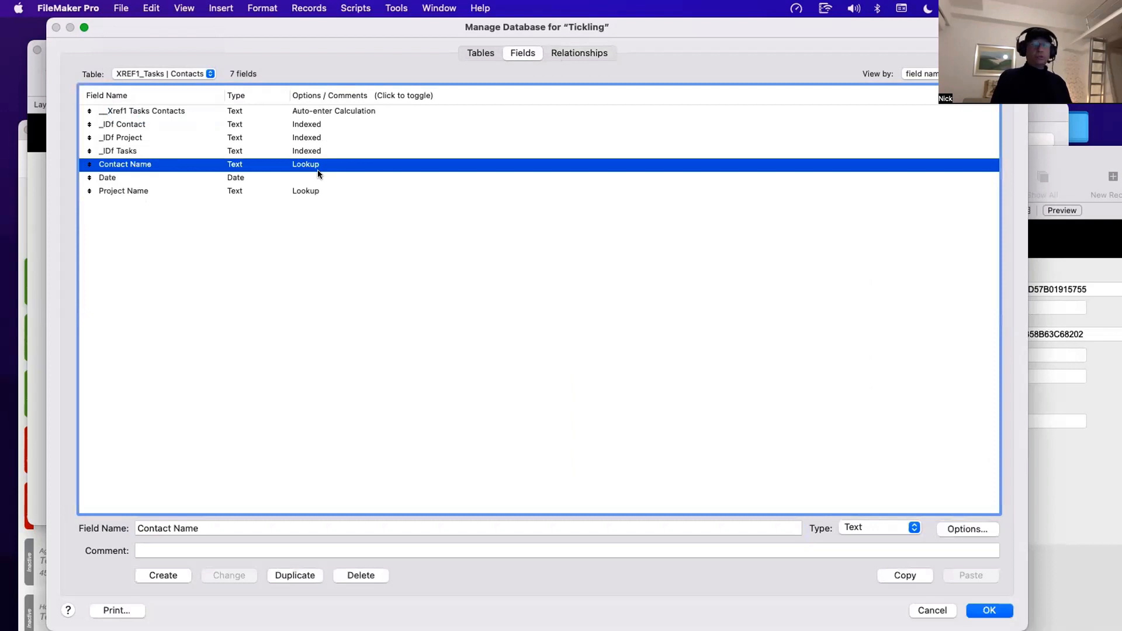
left_click(980, 604)
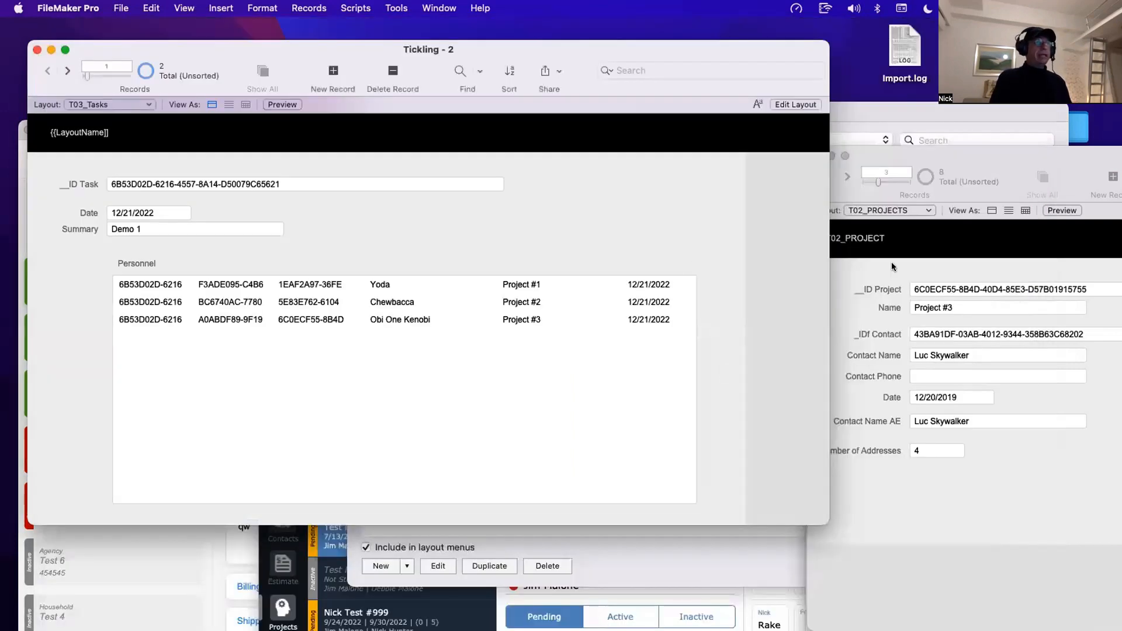
Step: Move the projects window off the contacts window and go to the Project #4 record
left_click(891, 239)
left_click_drag(840, 185, 455, 354)
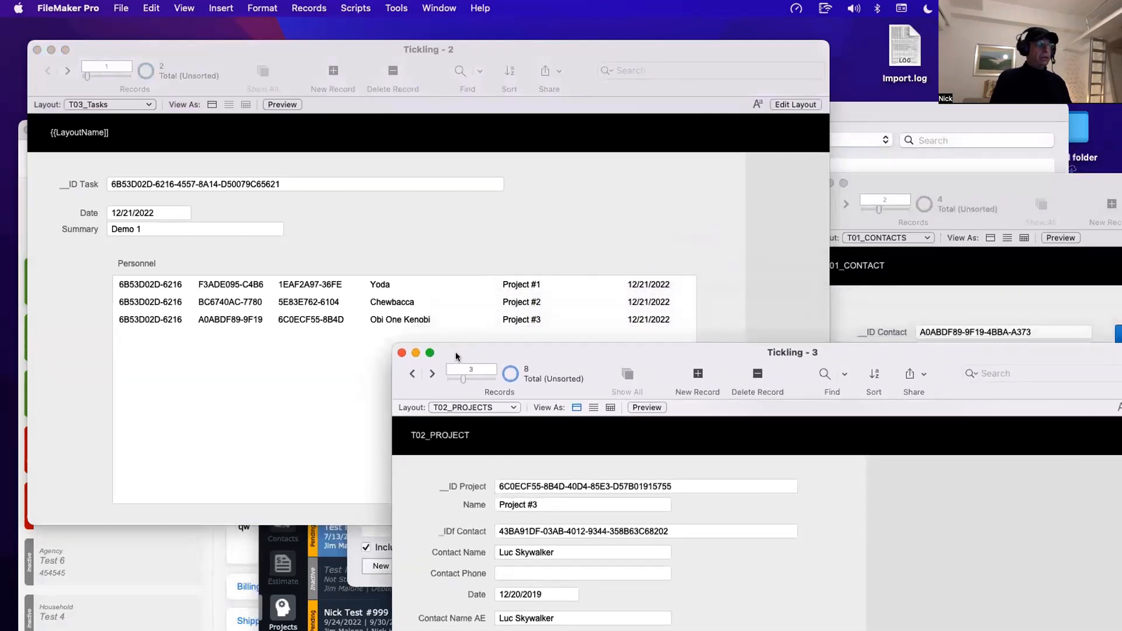
left_click(427, 374)
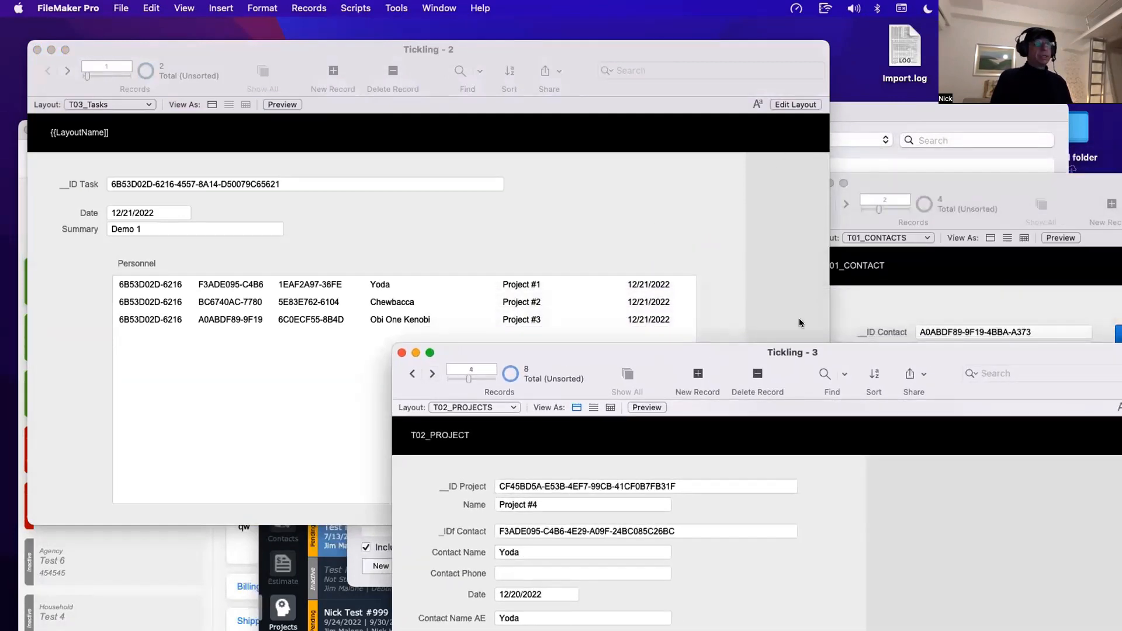
Step: Change the Yoda contact's name to Master Yoda, commit the record and bring the contacts window fully into view
left_click(917, 310)
left_click(846, 204)
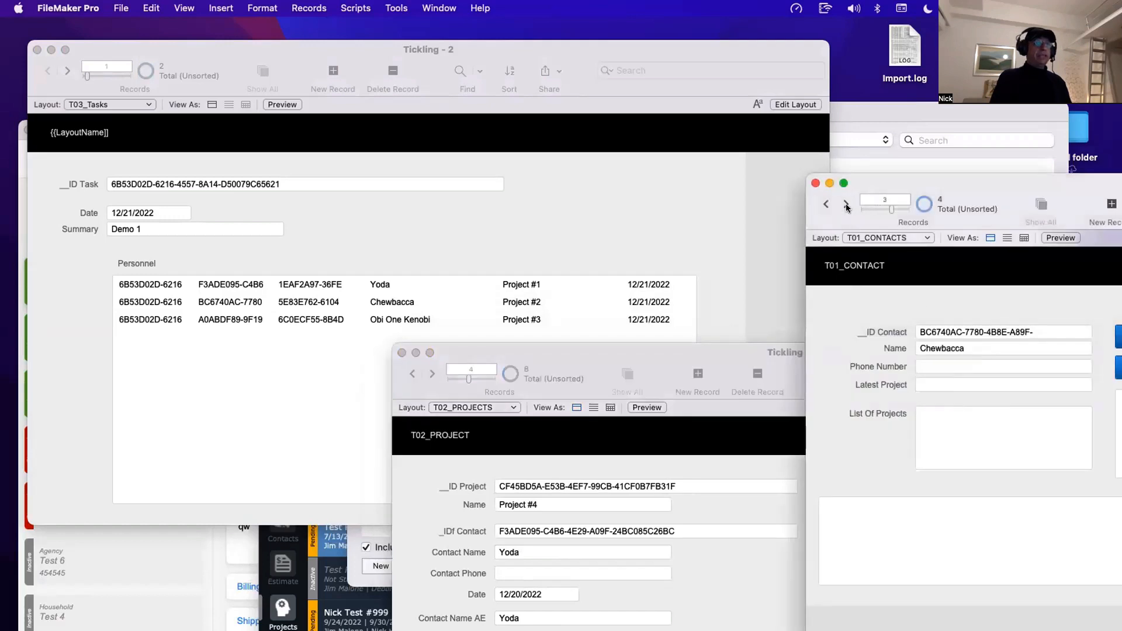
left_click(846, 203)
left_click(919, 347)
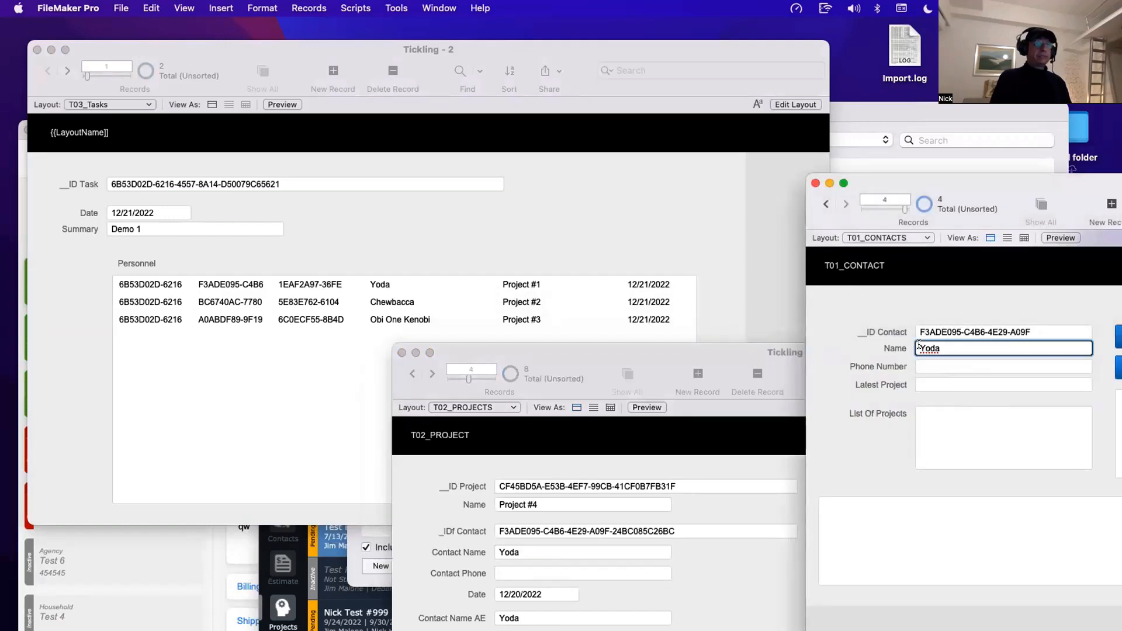
type("Master")
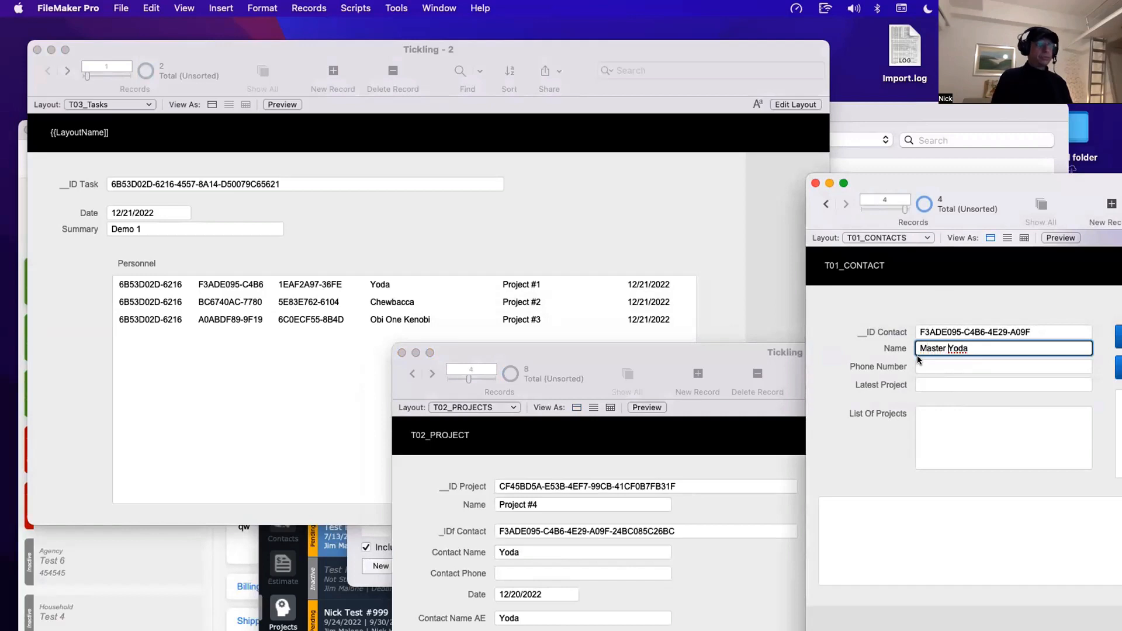
left_click(934, 297)
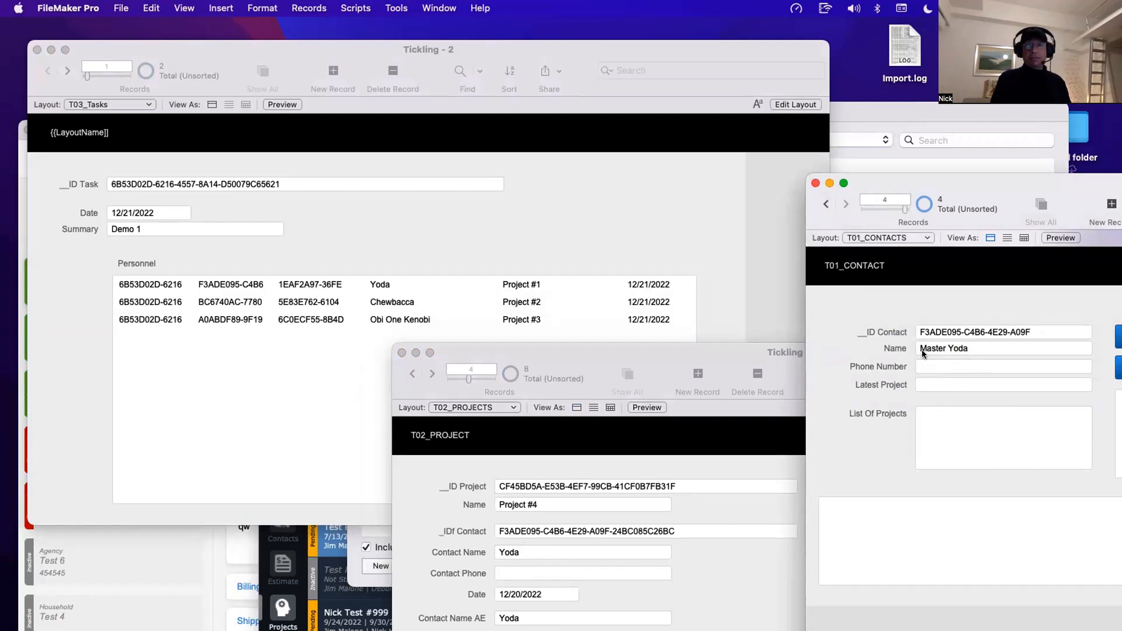
left_click_drag(980, 192, 639, 132)
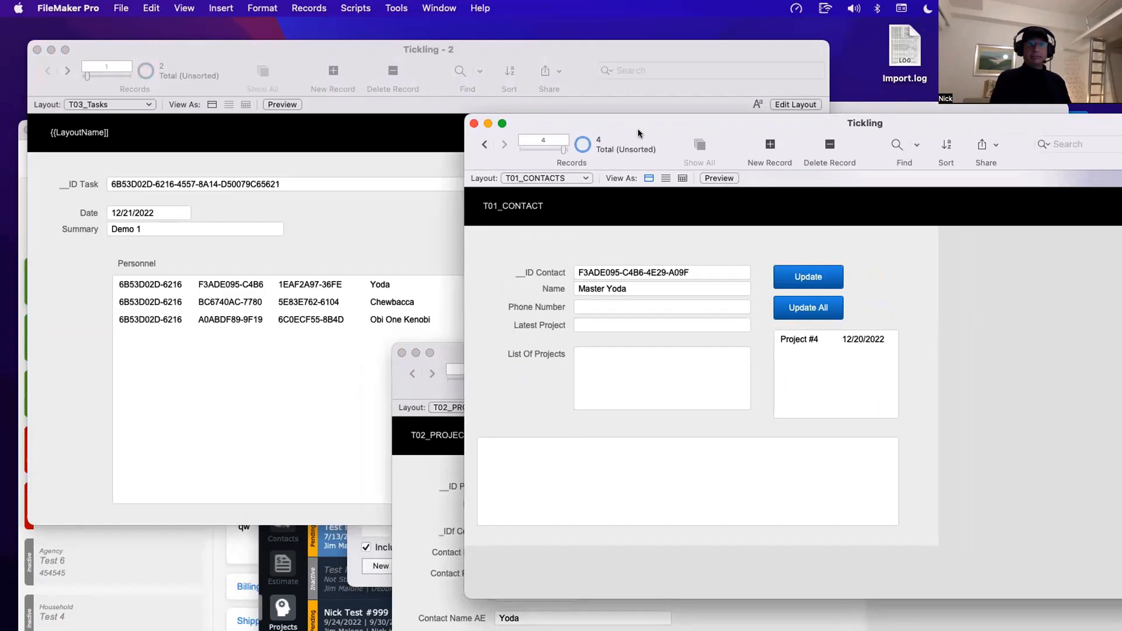
Step: Create a script named "Trigger | OnRecordCommit | Update Contacts" and select it for editing
key("super+shift+s")
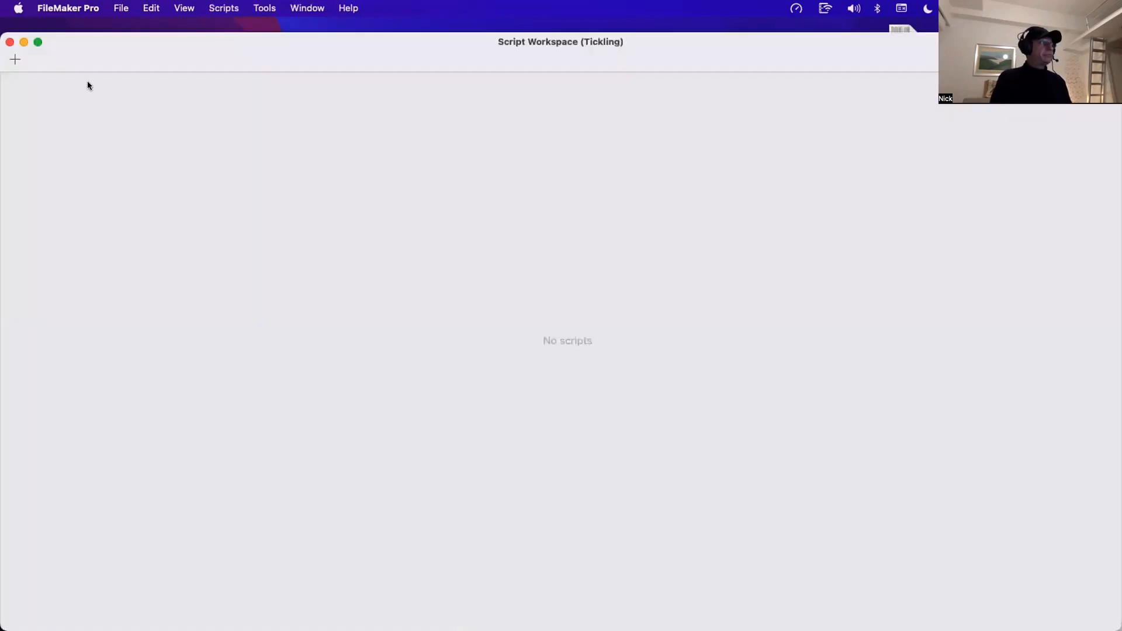
left_click(317, 176)
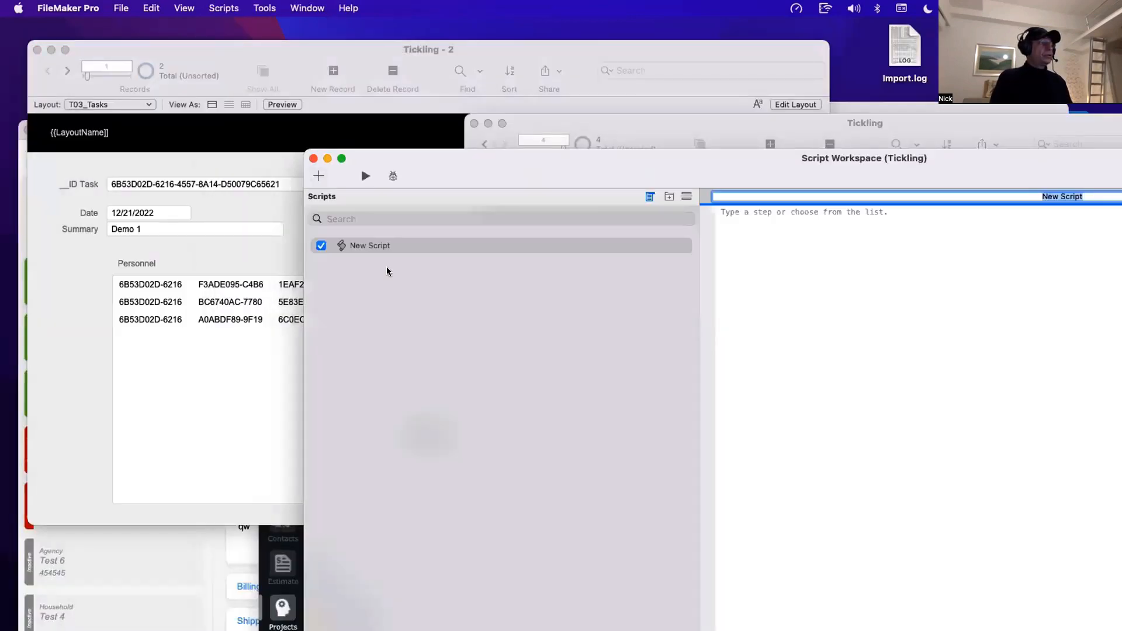
left_click(381, 246)
left_click(365, 243)
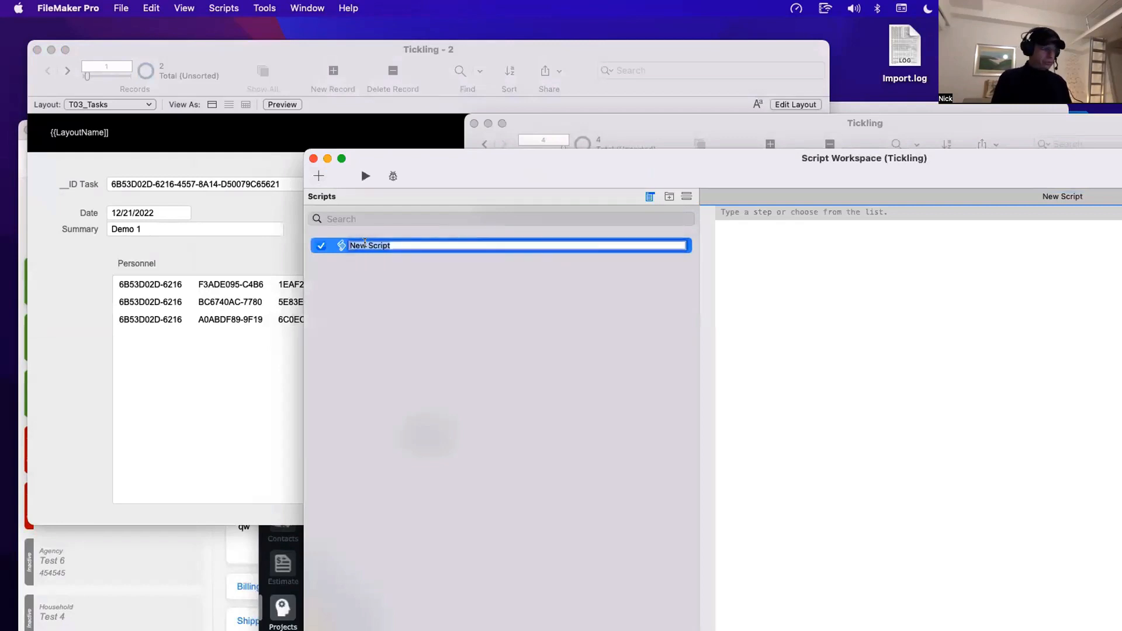
type("Trigger | ")
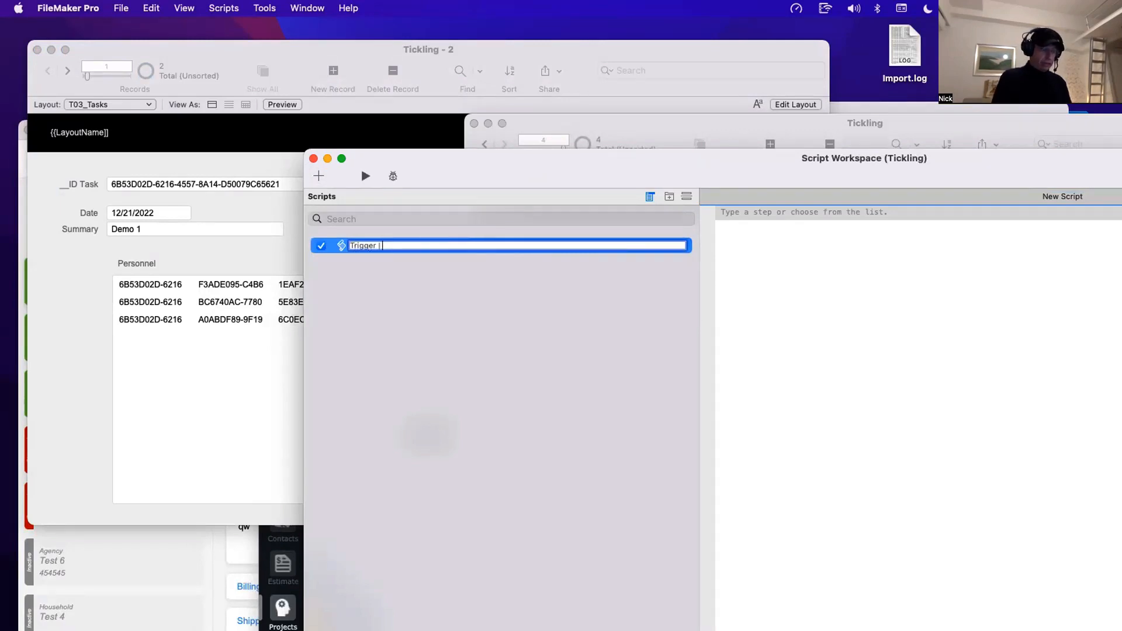
type("OnRecordCommit")
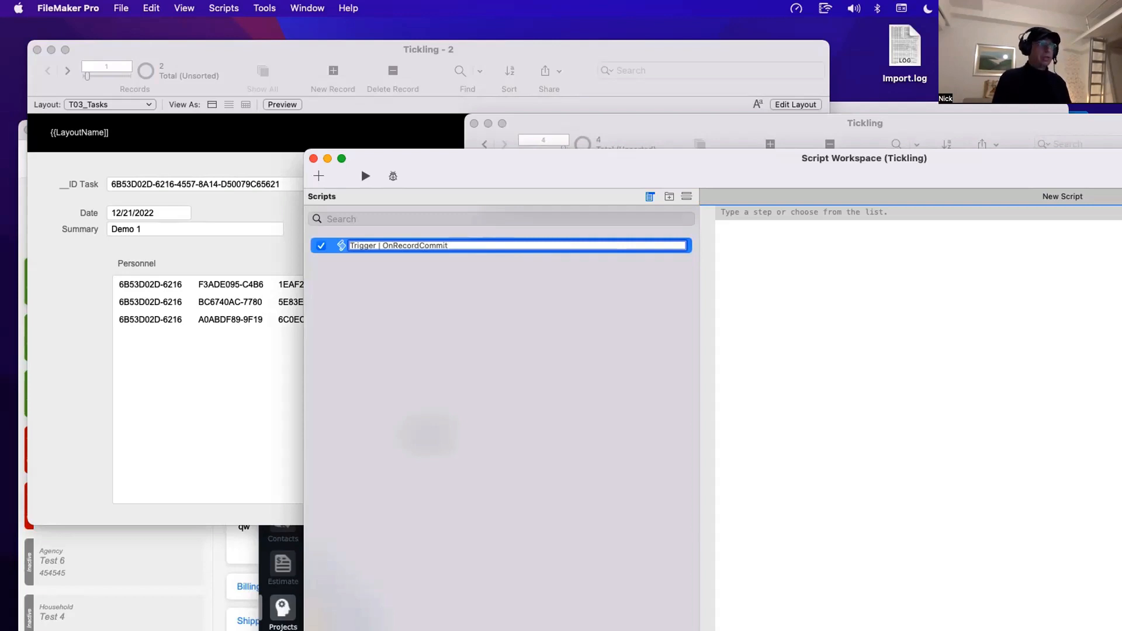
type(" | Upda")
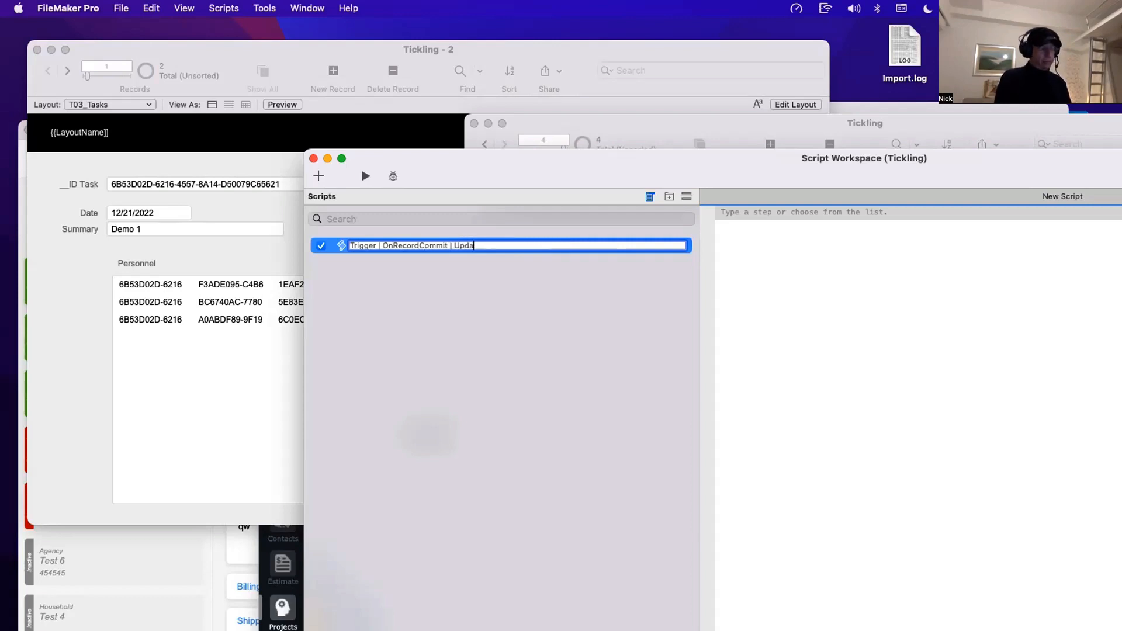
type("te Contacts")
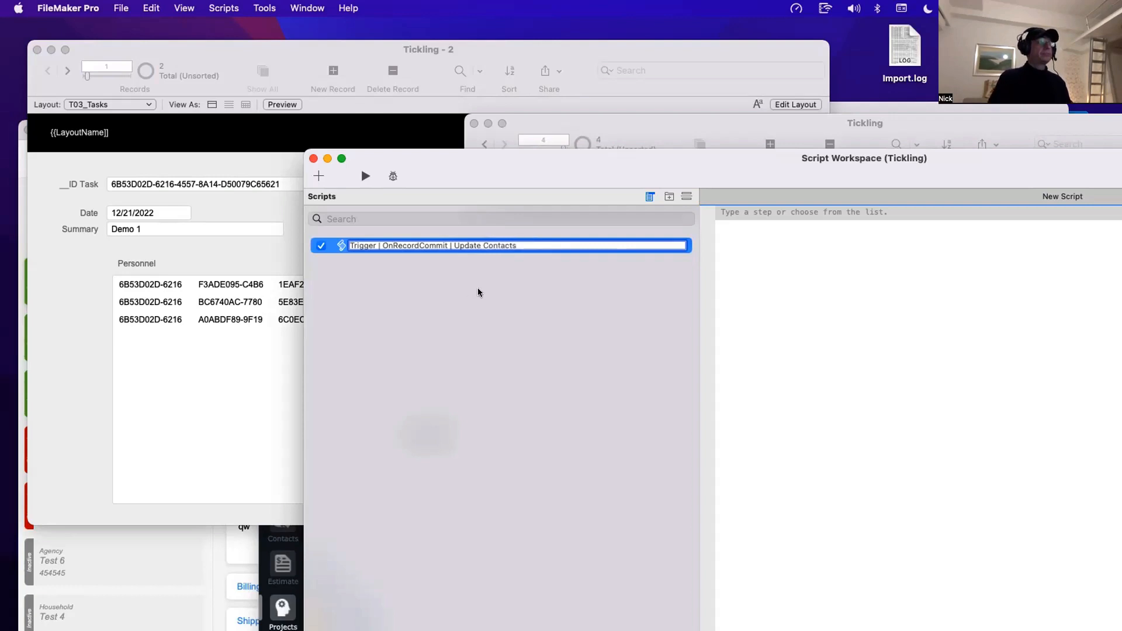
key("Return")
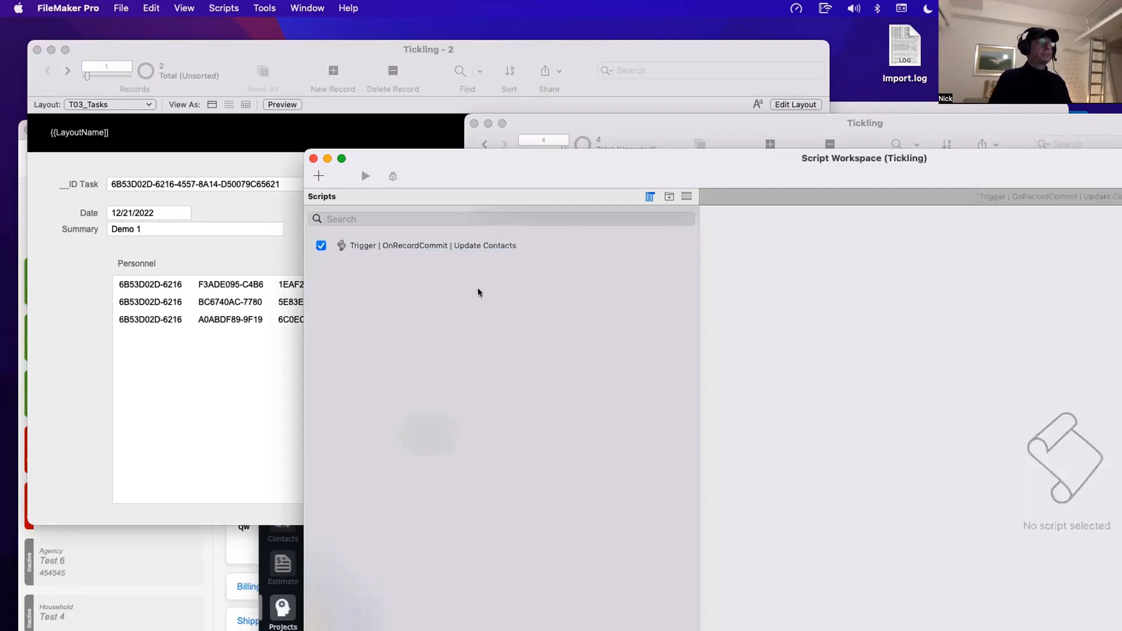
left_click(463, 247)
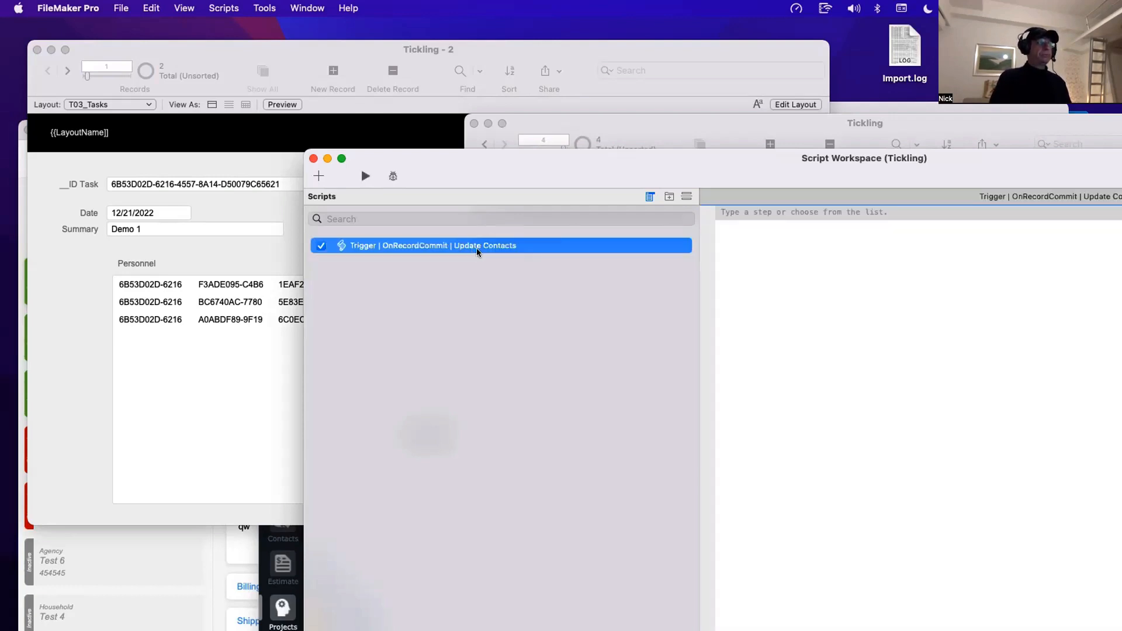
left_click(800, 213)
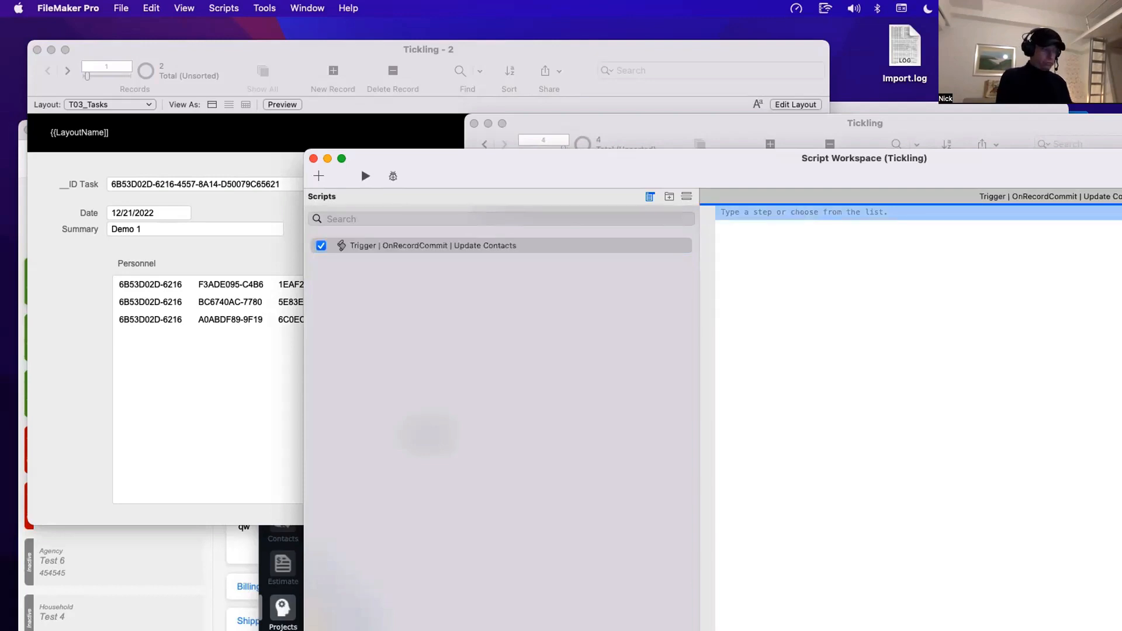
type("r")
key("BackSpace")
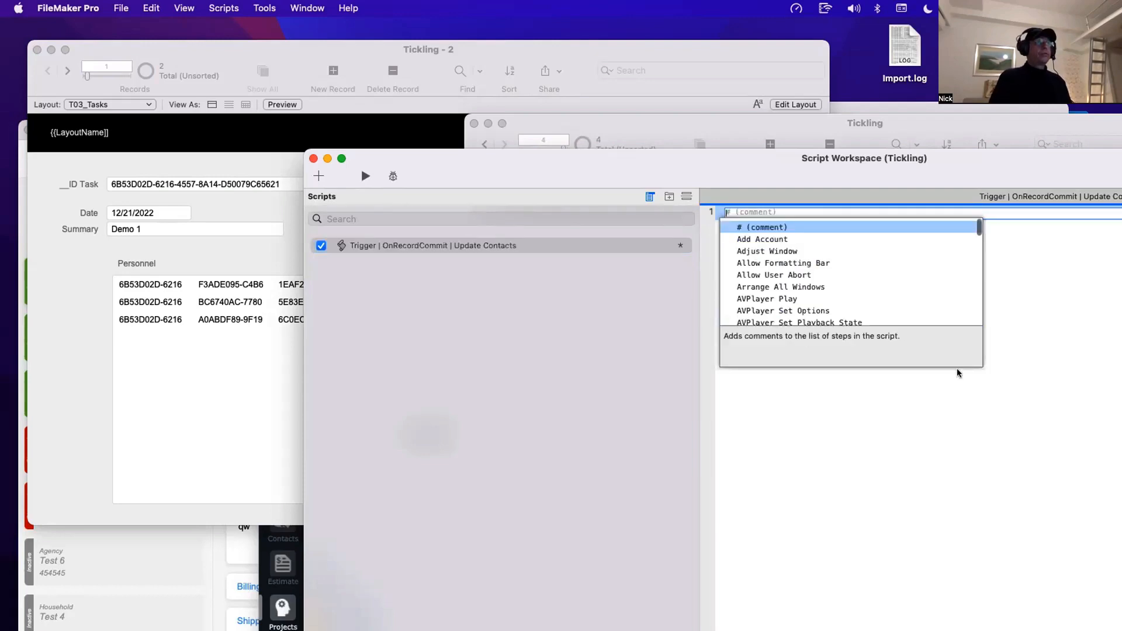
left_click(966, 385)
Step: Move the Script Workspace aside and examine T01_CONTACTS, T02_PROJECTS and the T100_XREF1 TASKS occurrence in the contacts file's relationships graph
left_click_drag(573, 158, 843, 313)
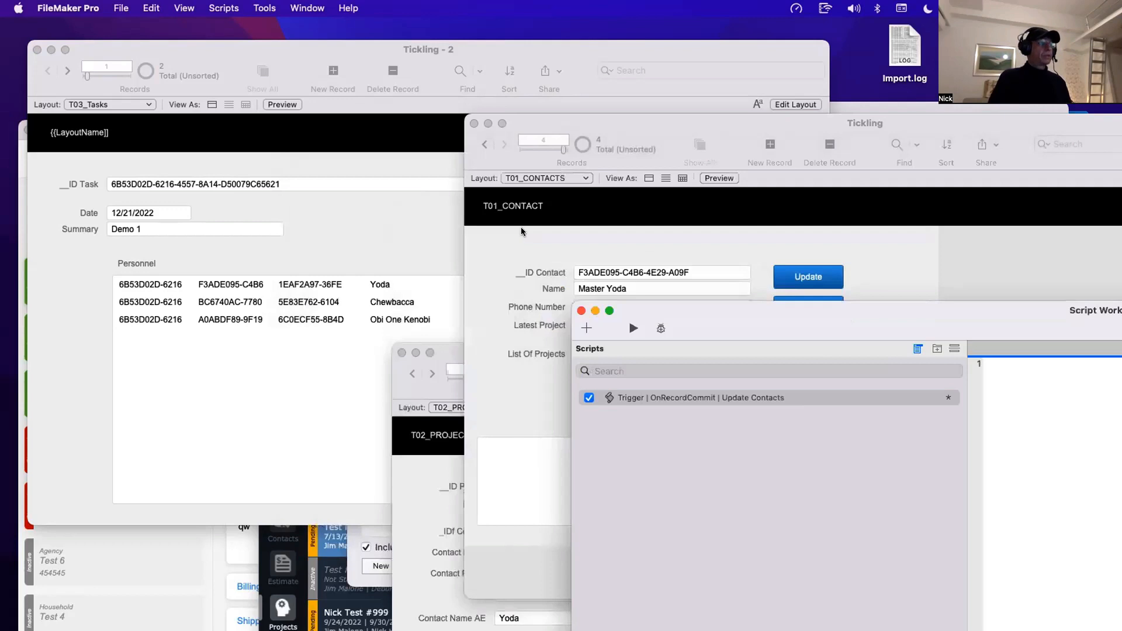
left_click(522, 231)
key("super+shift+d")
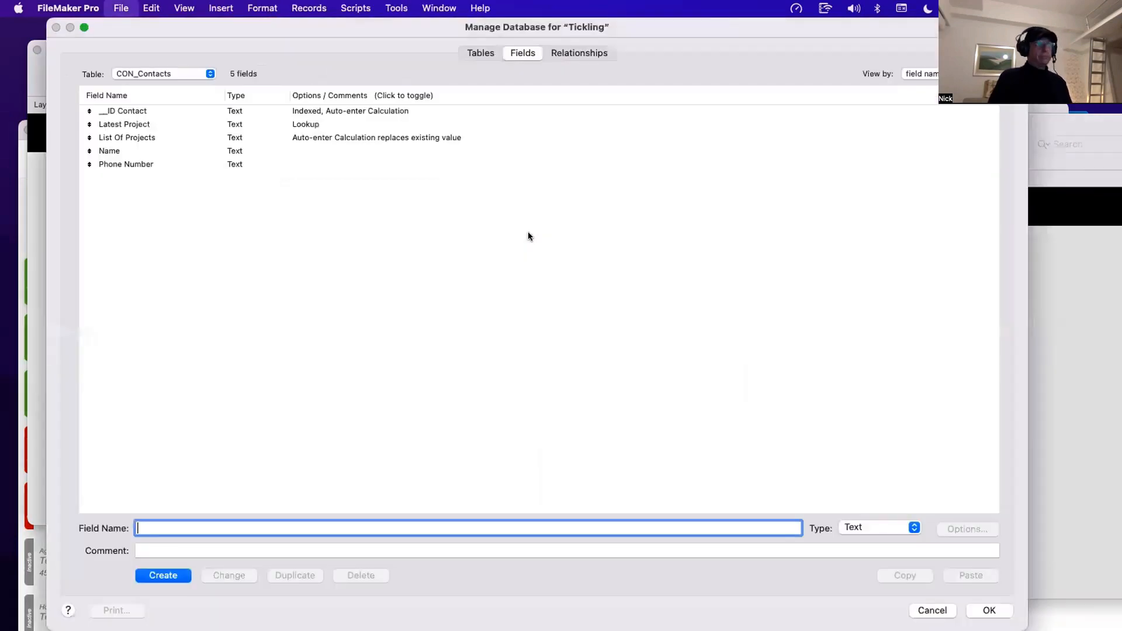
left_click(559, 59)
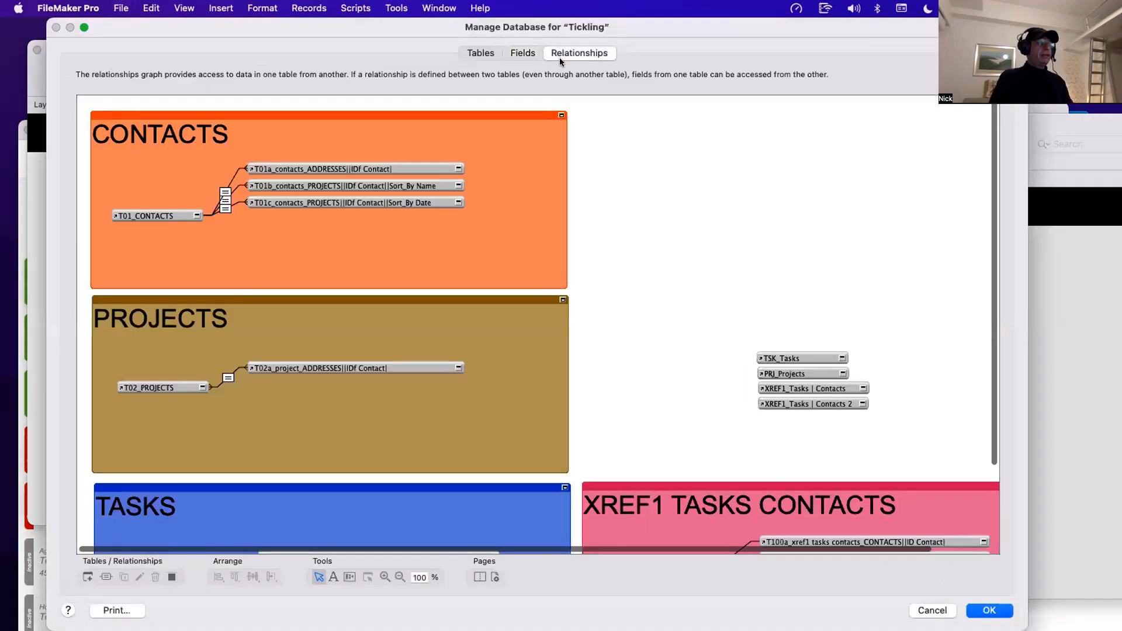
left_click(141, 214)
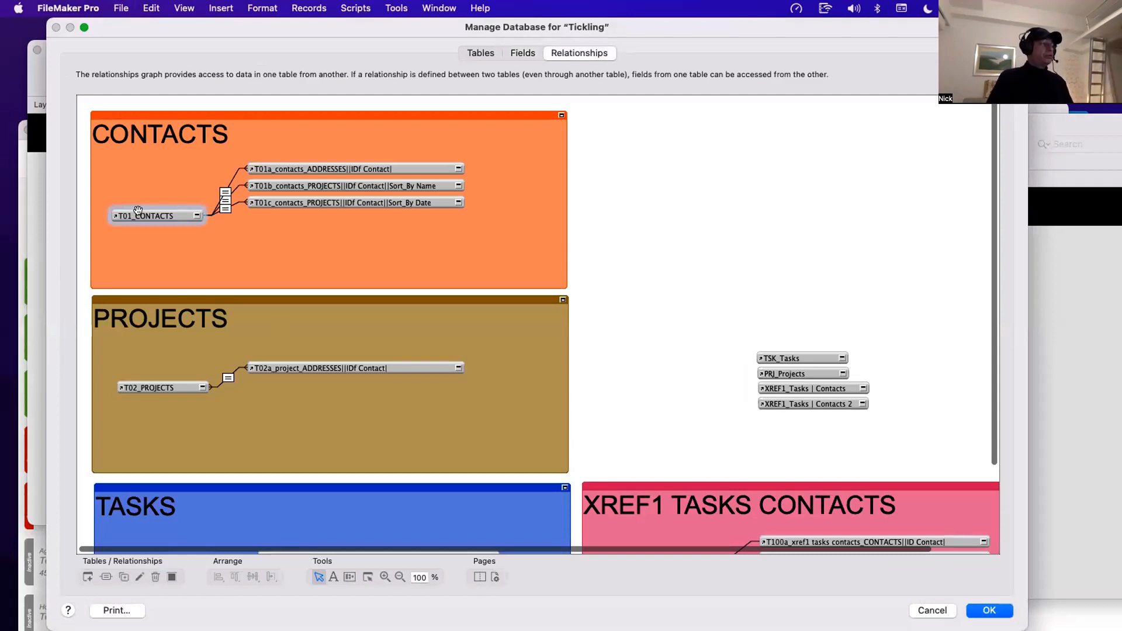
left_click(161, 388)
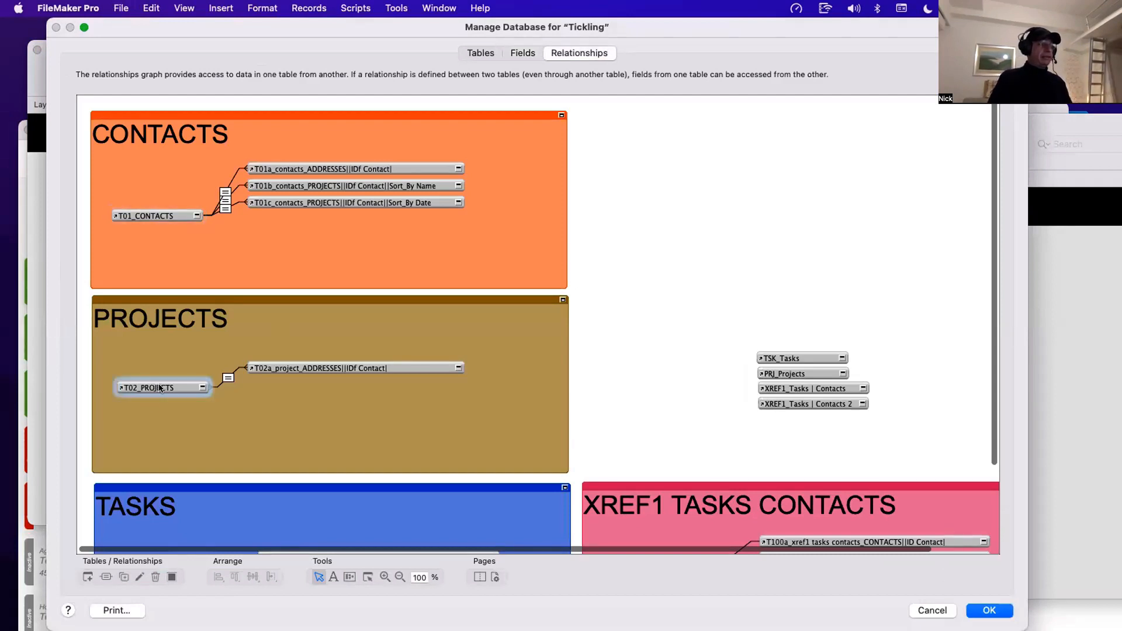
scroll(160, 388, "down", 1)
scroll(643, 514, "down", 3)
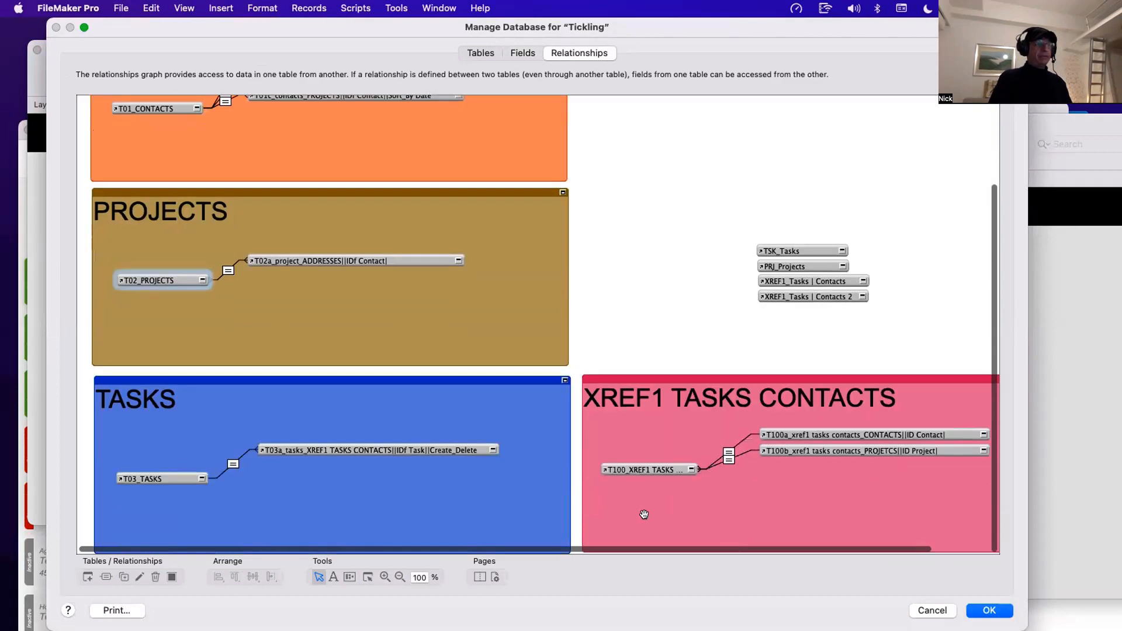
left_click(647, 467)
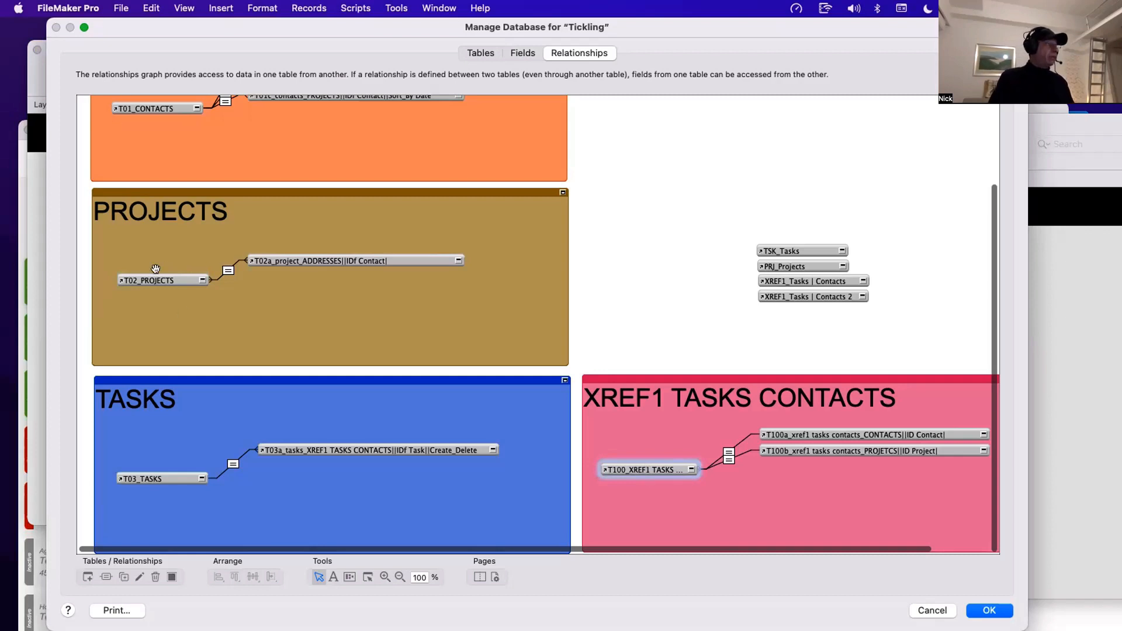
scroll(281, 302, "up", 4)
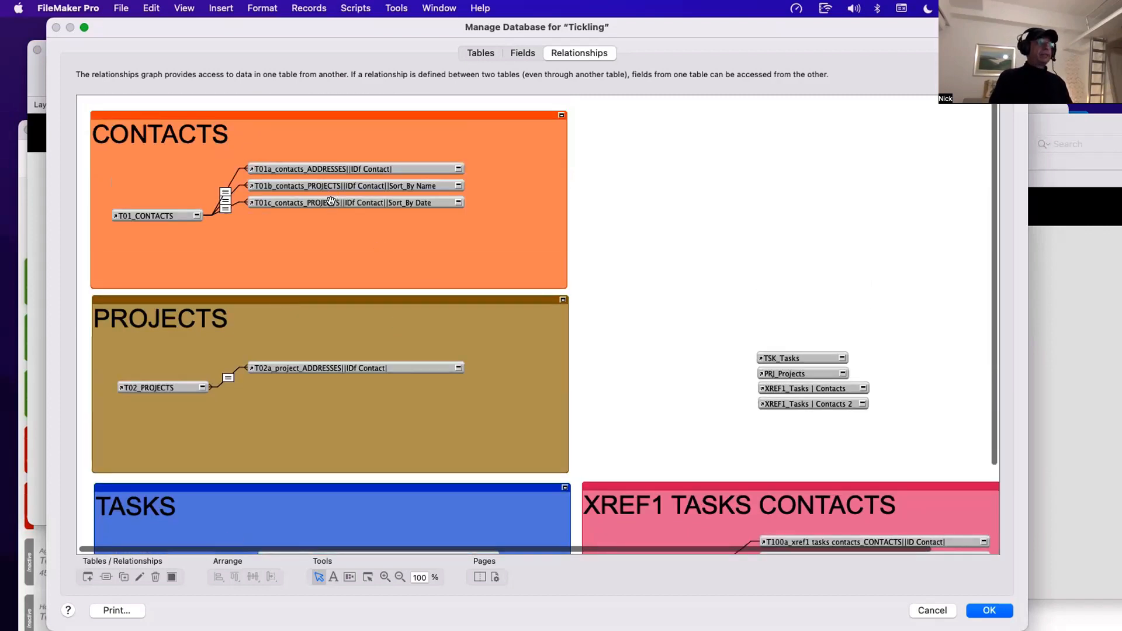
Step: Examine the lookup definition of the Contact Name field in the PRJ_Projects table
left_click(533, 53)
left_click(143, 73)
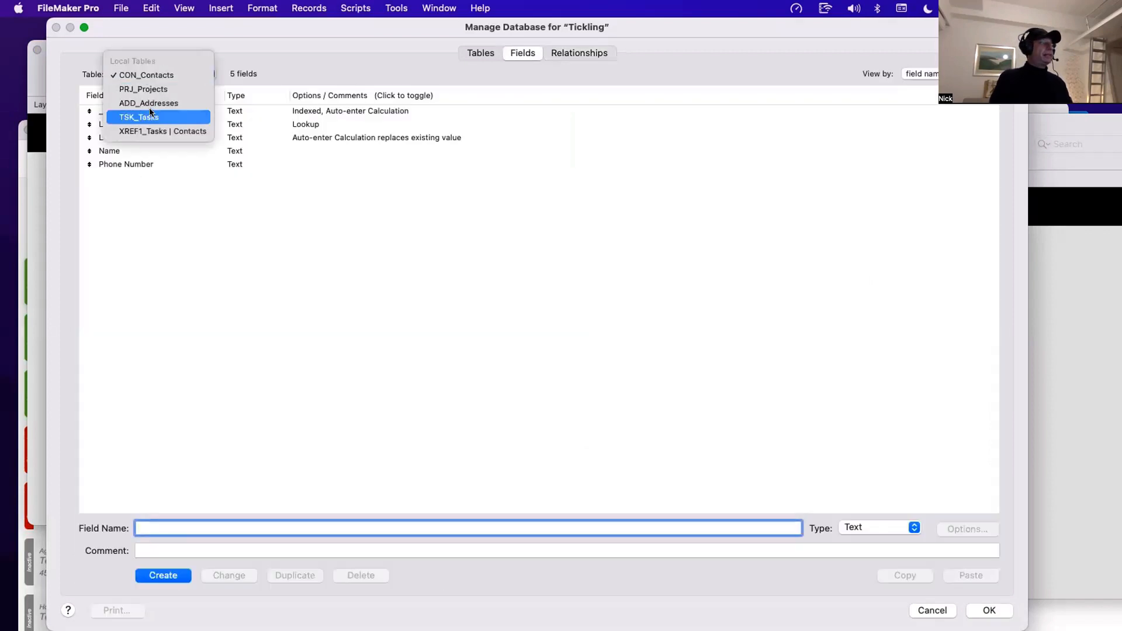
left_click(159, 88)
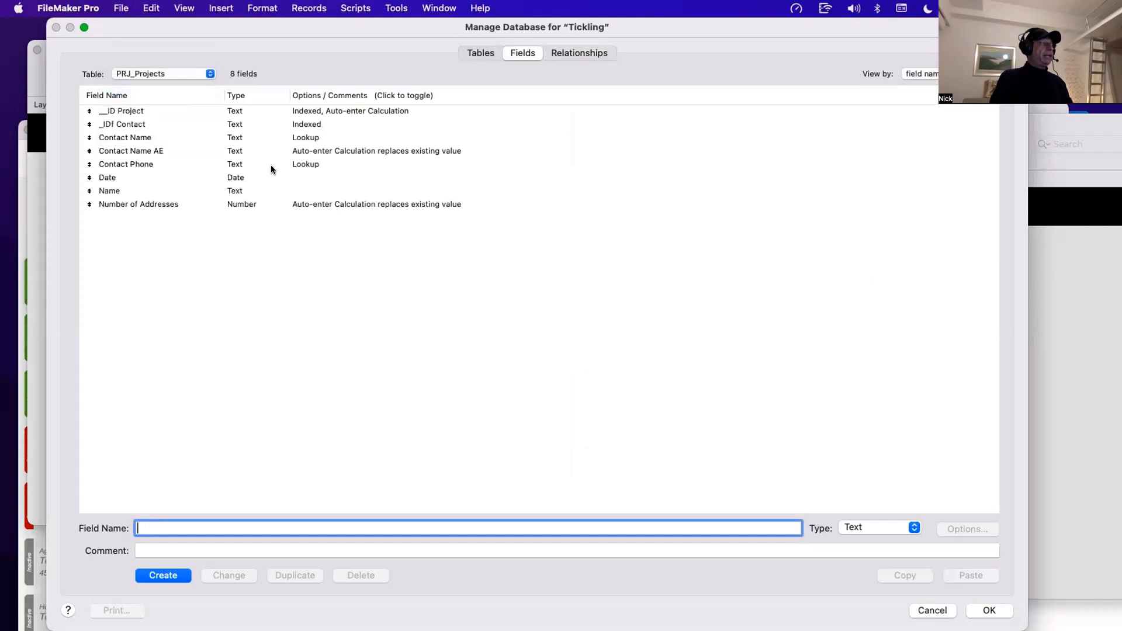
left_click(211, 165)
double_click(208, 138)
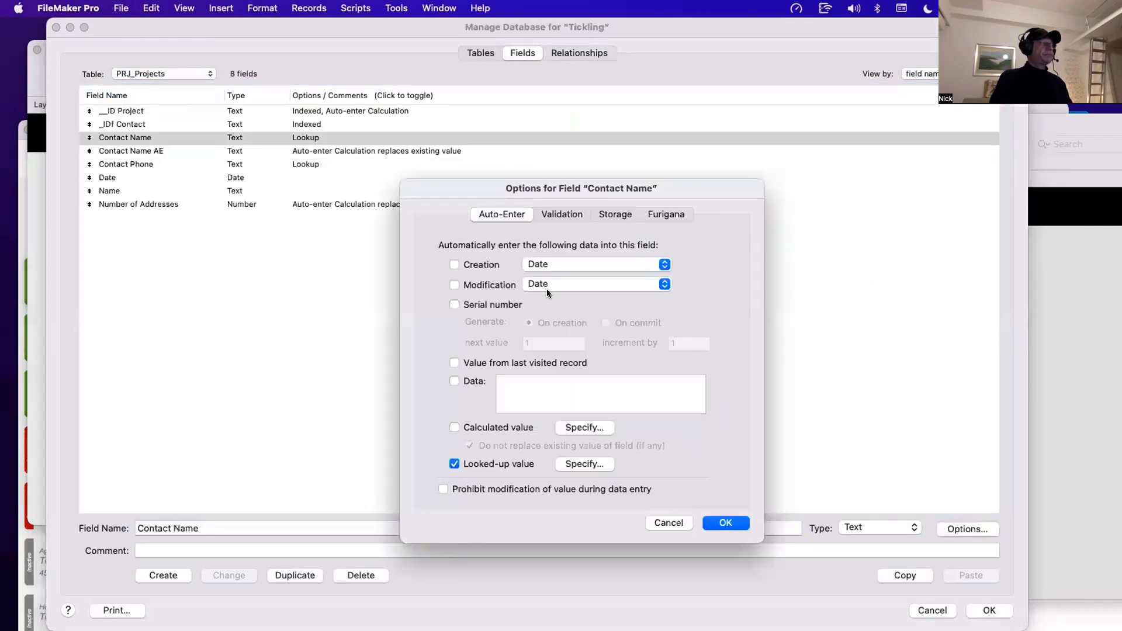
left_click(585, 464)
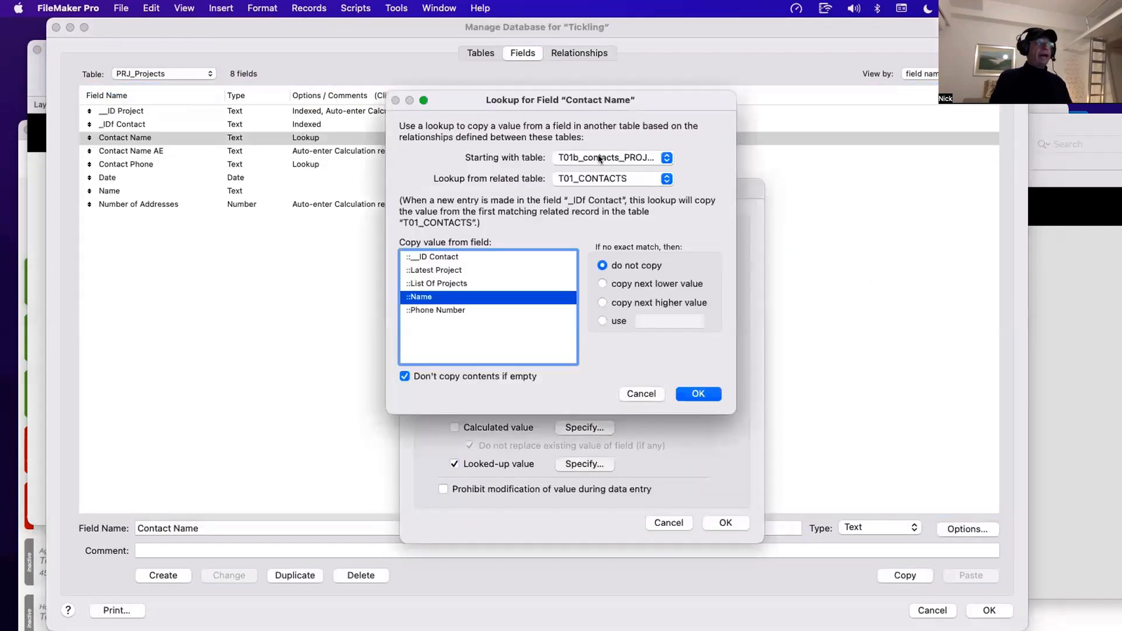
key("Return")
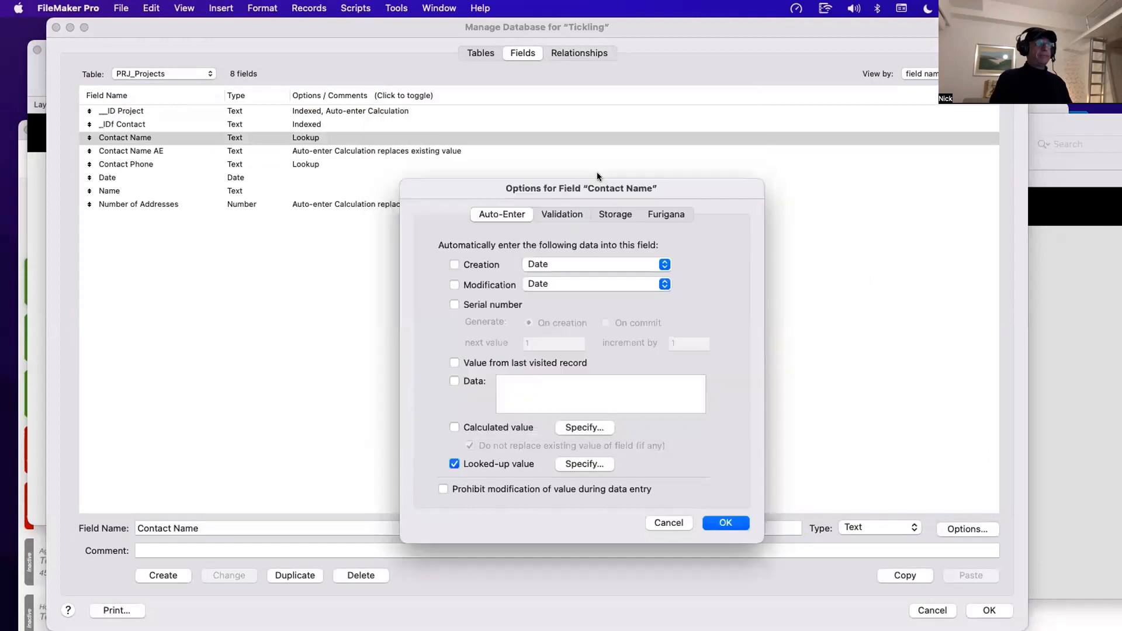
key("Return")
Step: Examine the T01b_contacts_PROJECTS table occurrence and its relationship to T01_CONTACTS in the relationships graph
left_click(568, 59)
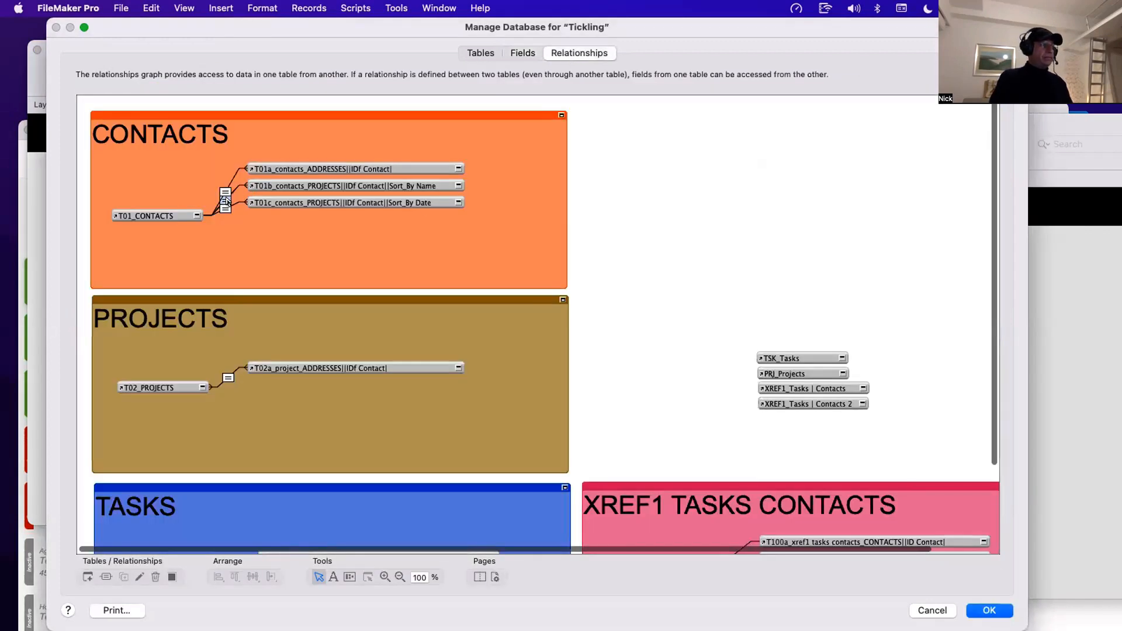
double_click(296, 188)
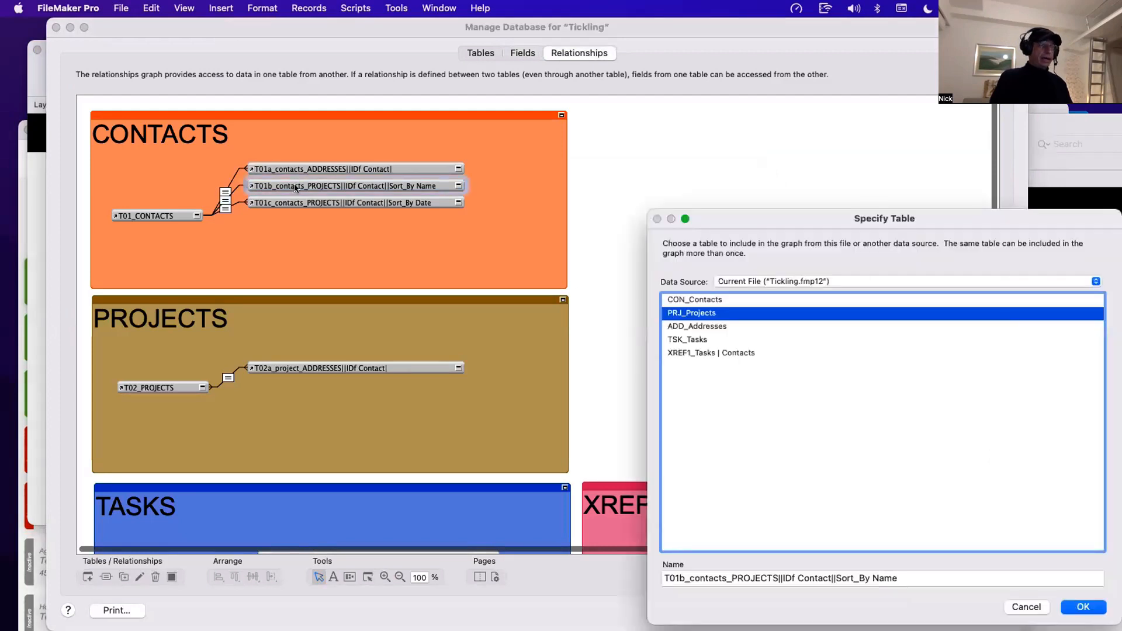
key("Escape")
double_click(225, 200)
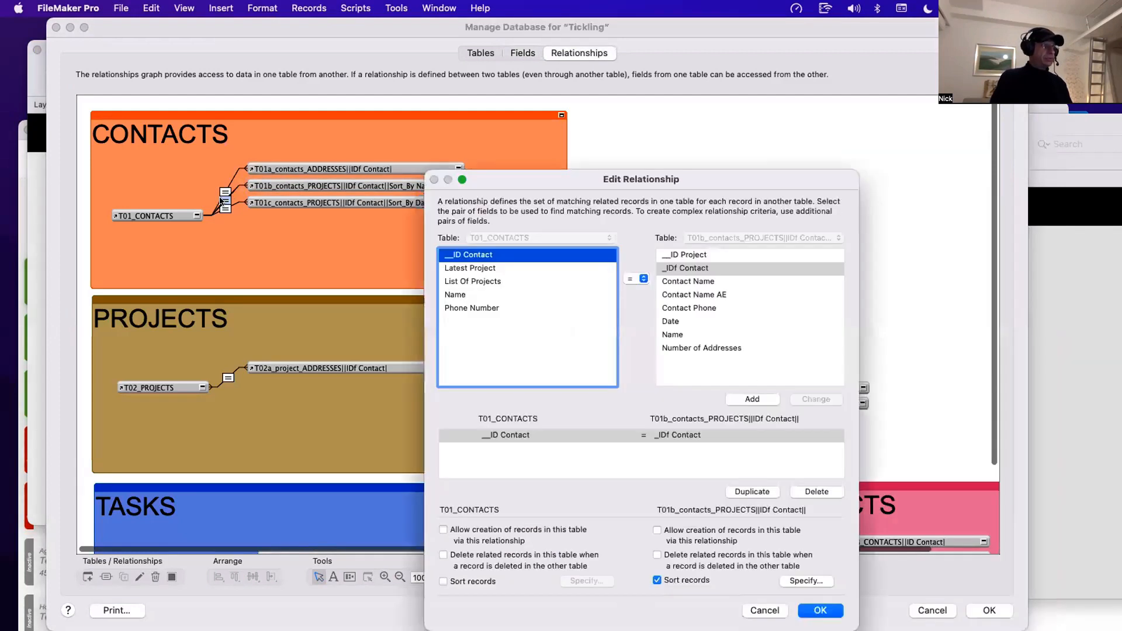
key("Escape")
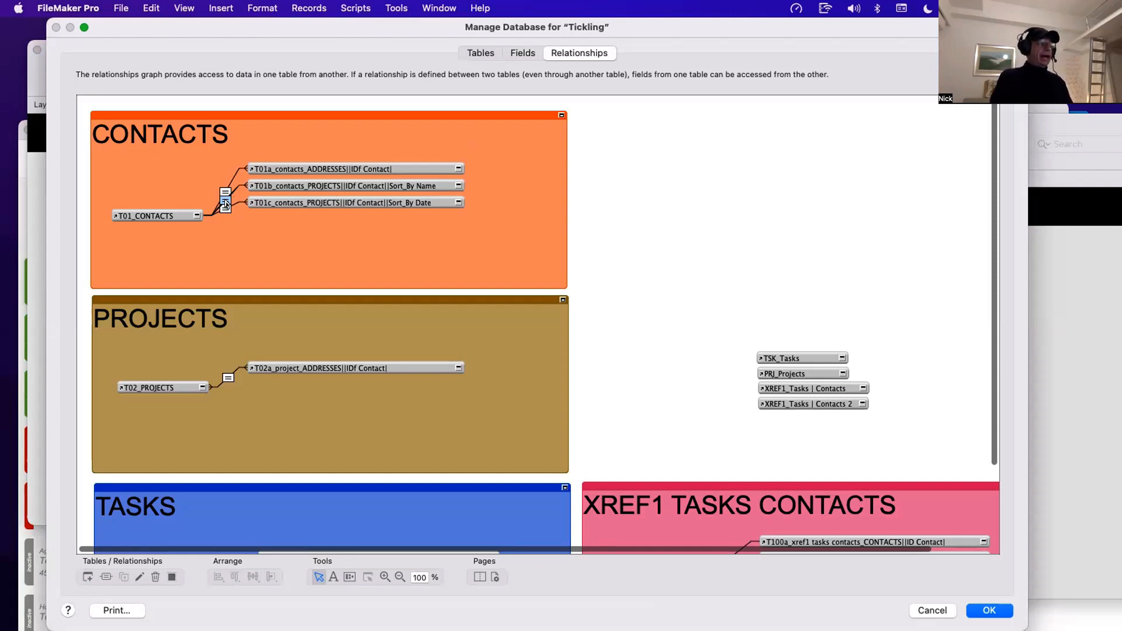
Step: Duplicate the T01c_contacts_PROJECTS table occurrence directly below the original and change the prefix in the copy's name to T01d
left_click(295, 186)
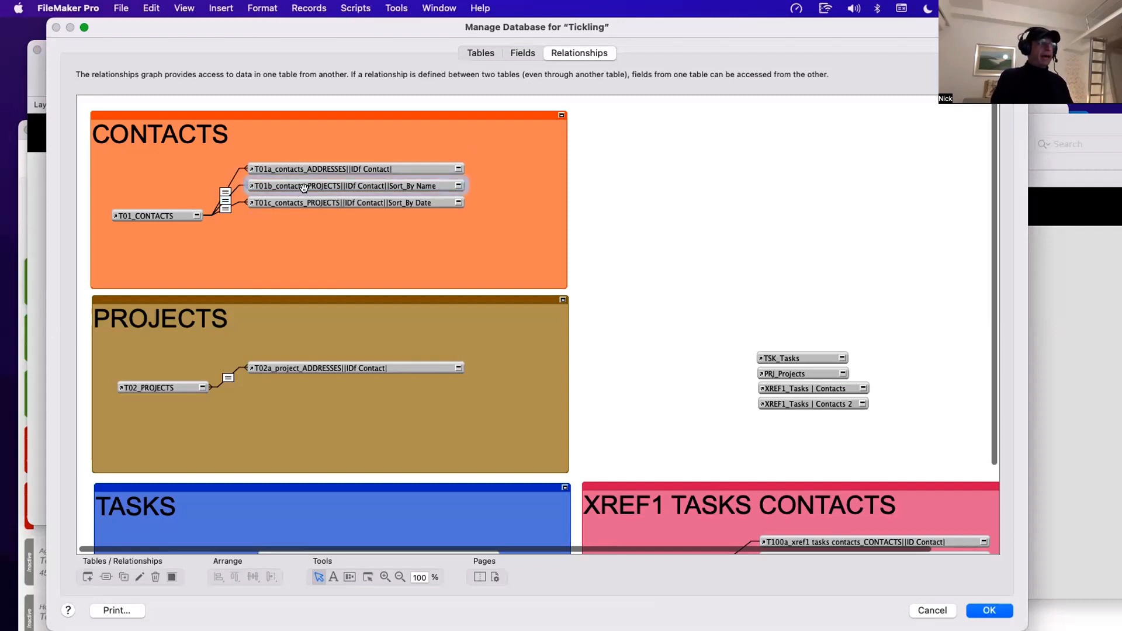
left_click(292, 201)
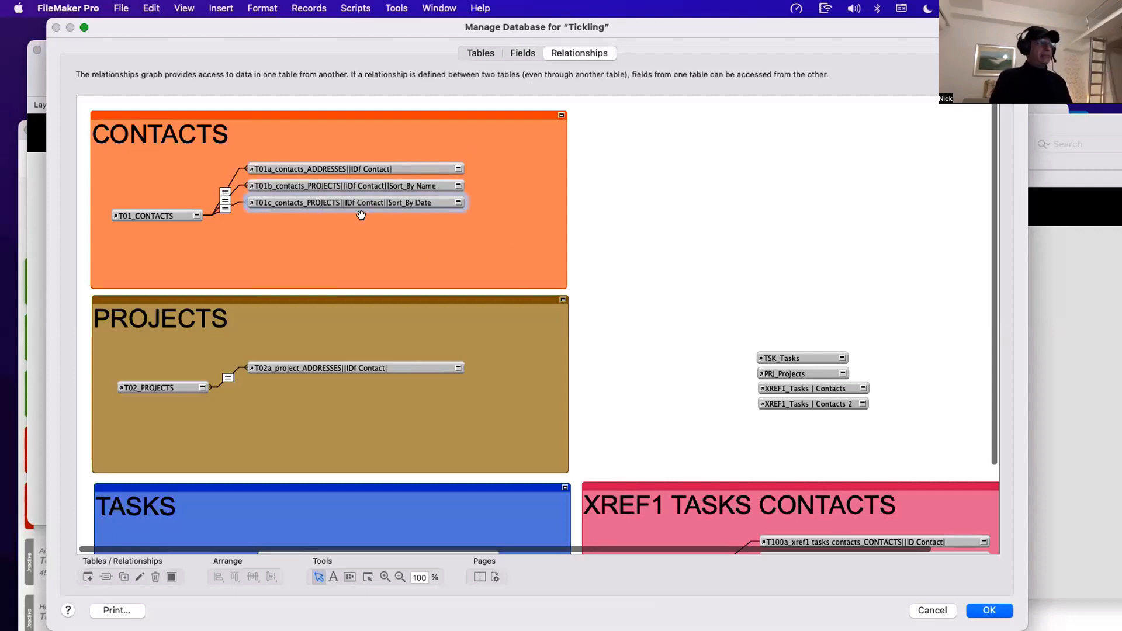
left_click_drag(353, 200, 358, 216)
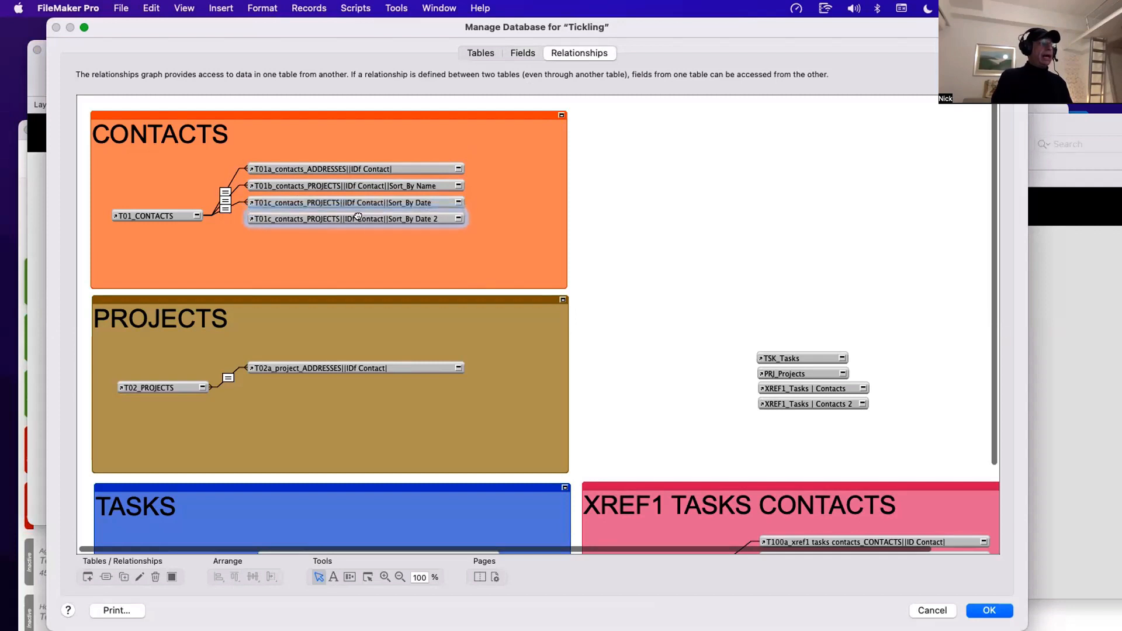
double_click(358, 217)
left_click(679, 579)
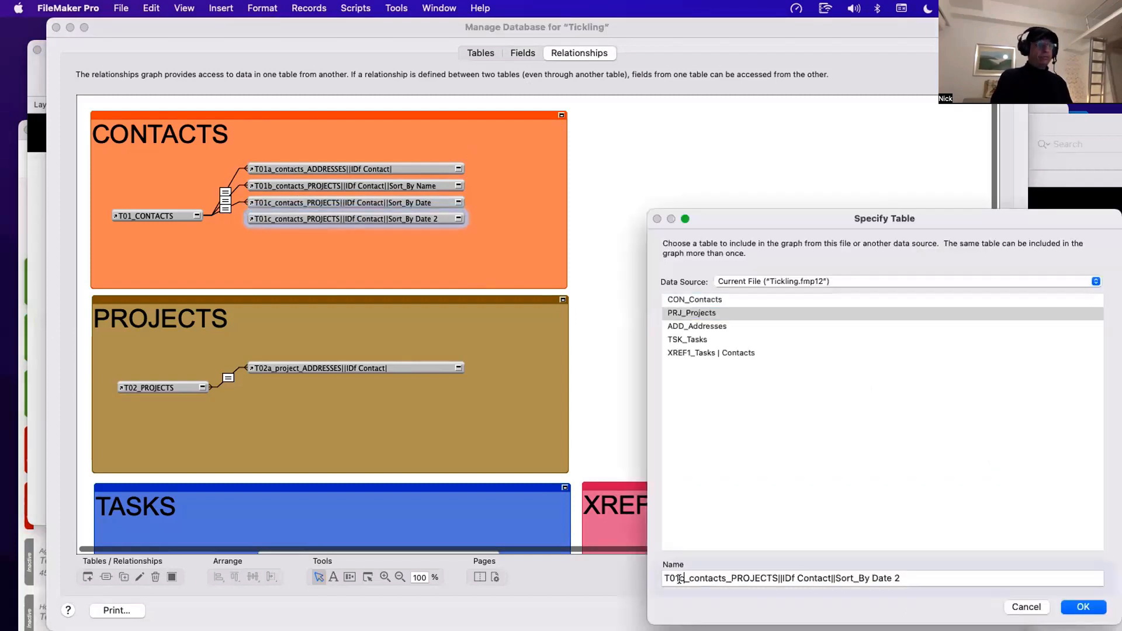
key("BackSpace")
type("d")
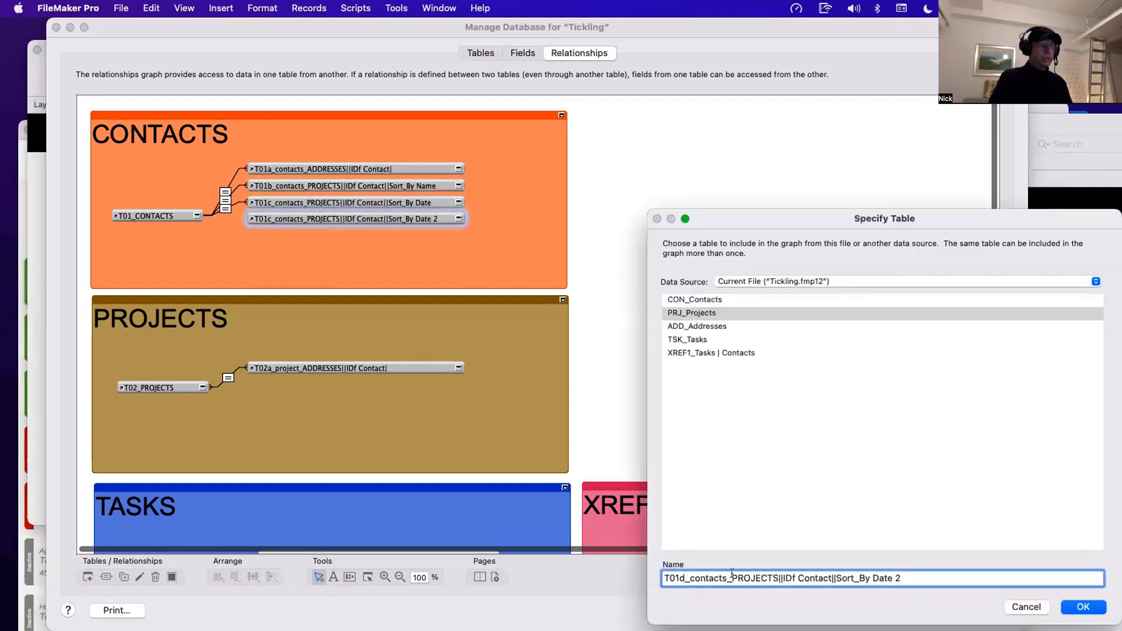
Step: Name the copied occurrence "T01d_contacts_XREF1 TASKS CONTACTS||IDf Contact|" and base it on the XREF1_Tasks | Contacts table
left_click_drag(733, 575, 780, 578)
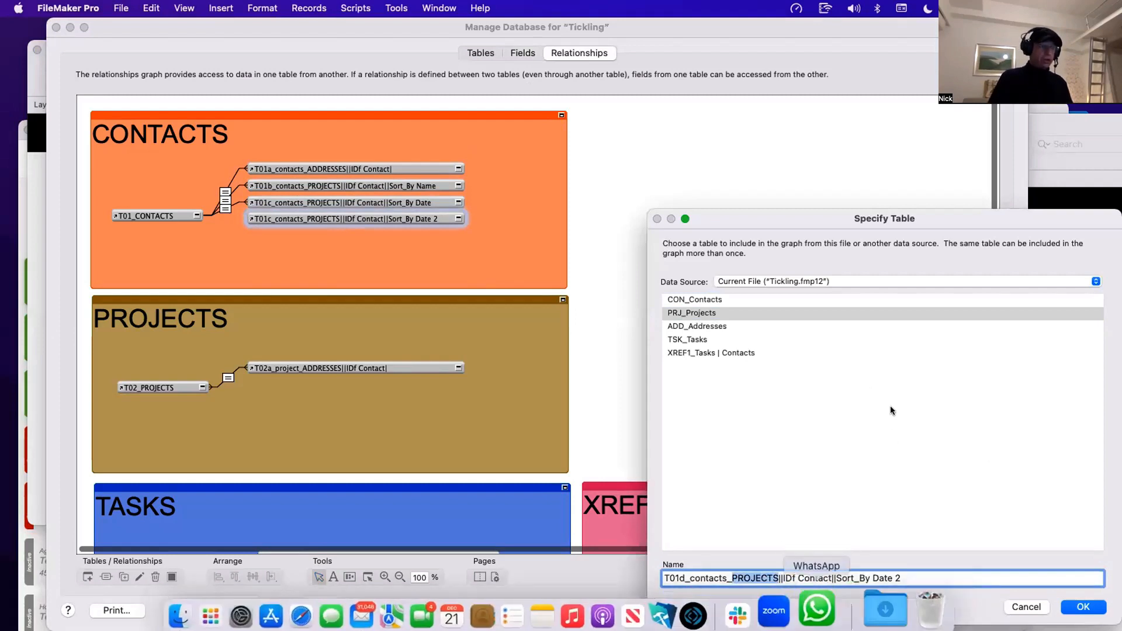
type("XREF1")
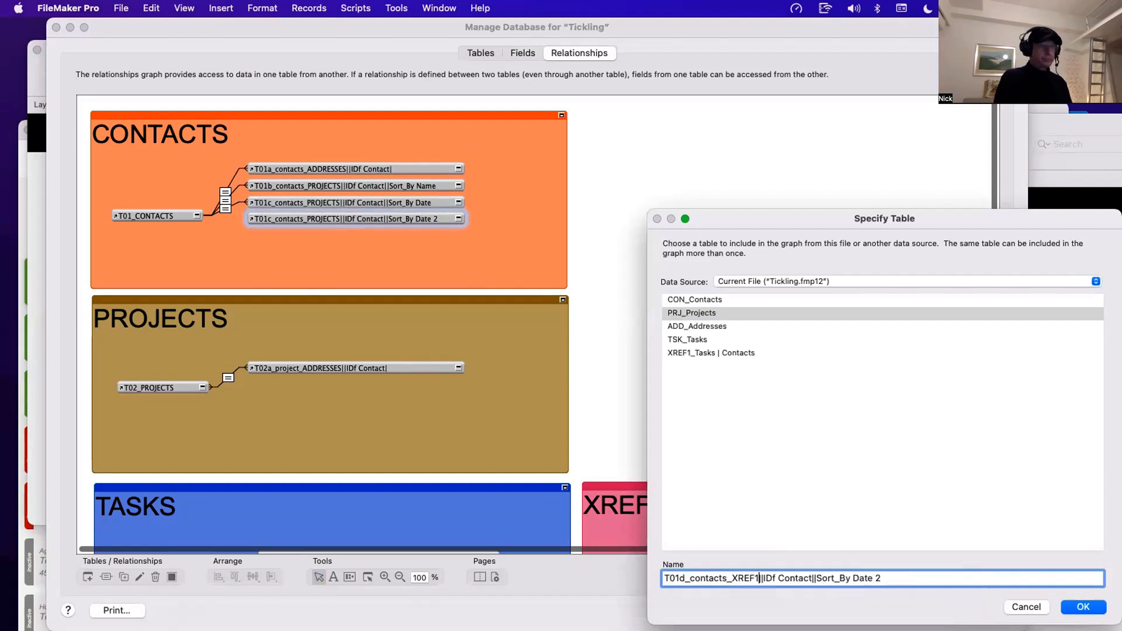
type(" TASKS CONTAC")
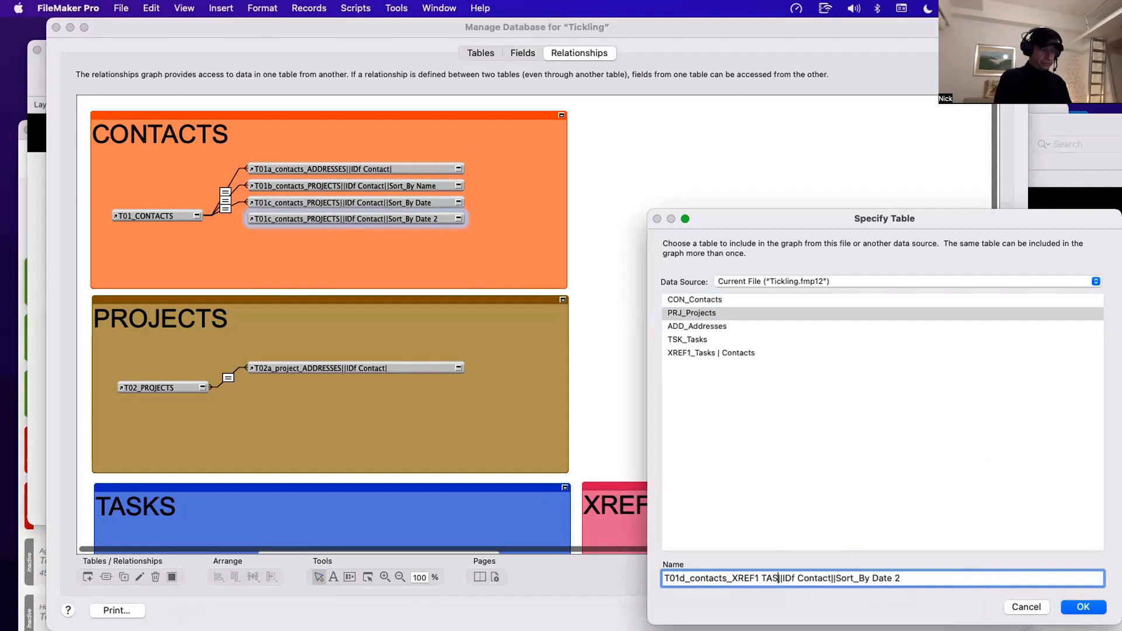
type("TS")
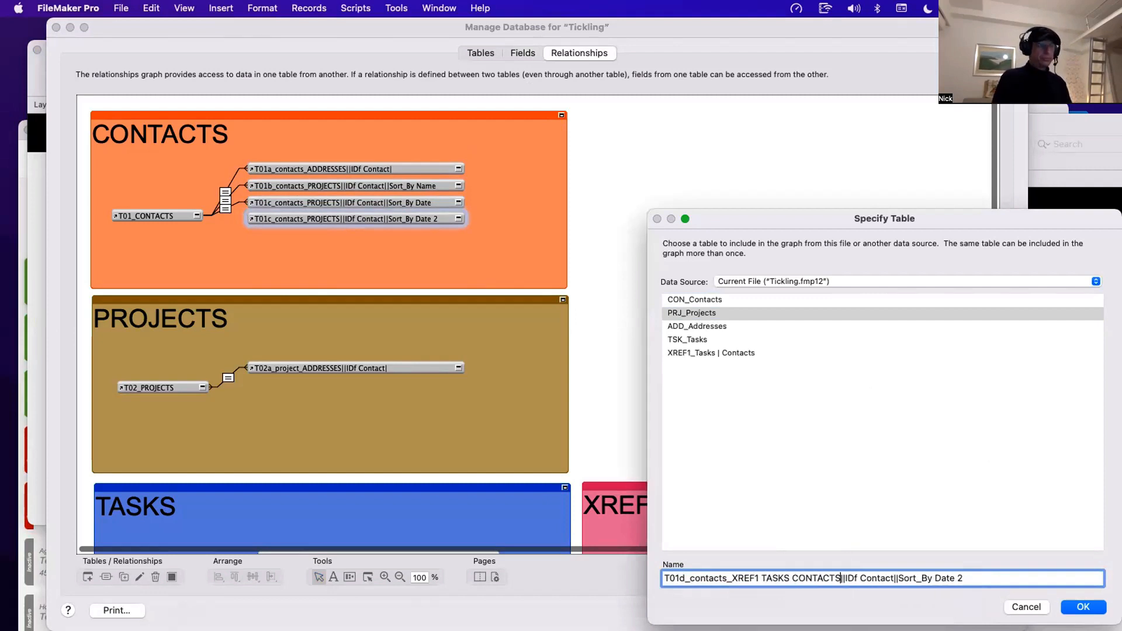
left_click(890, 406)
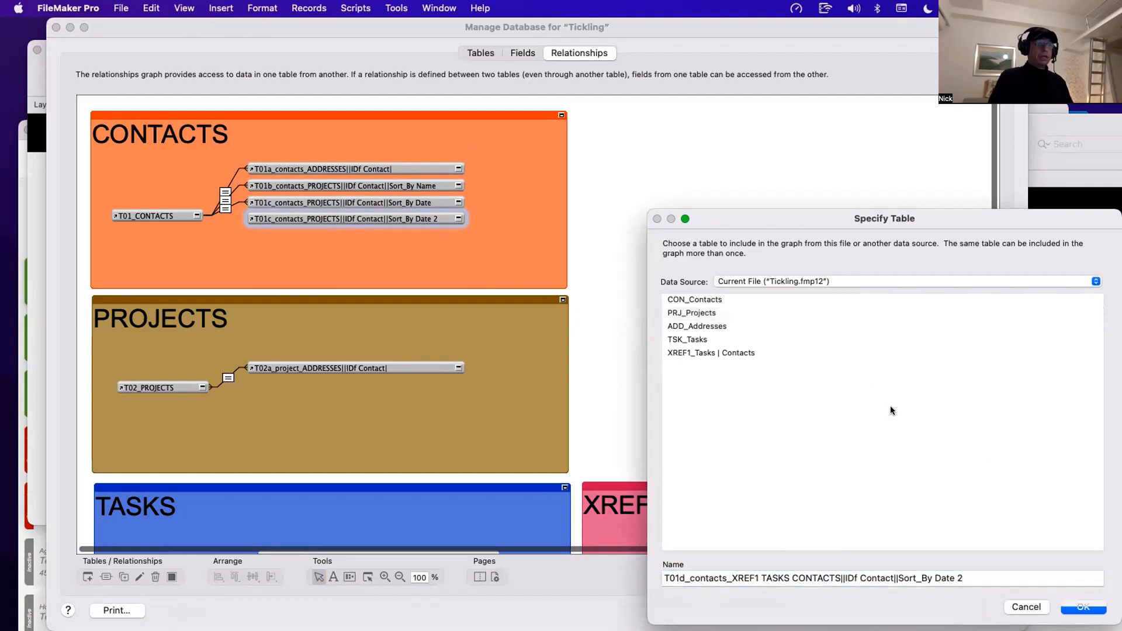
left_click(869, 578)
double_click(868, 577)
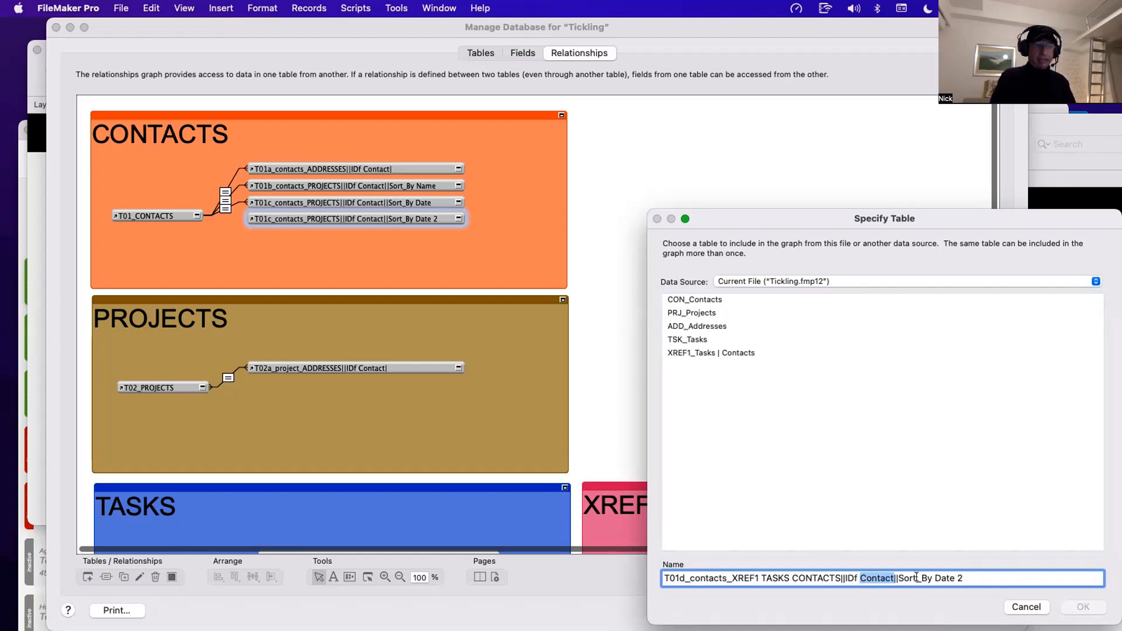
left_click_drag(898, 579, 965, 580)
key("BackSpace")
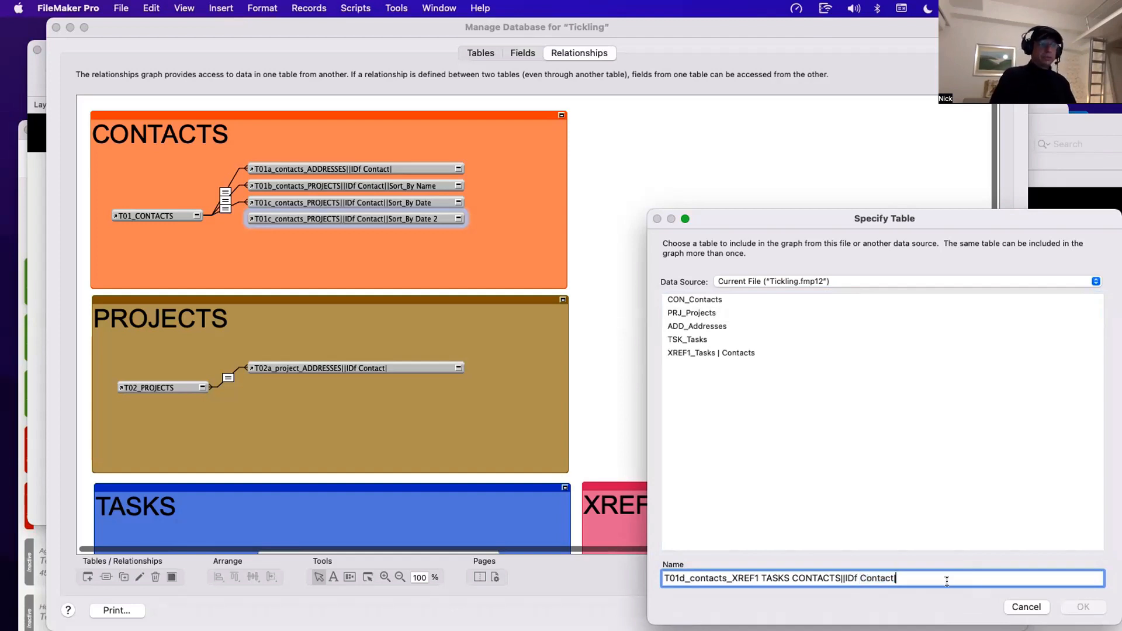
left_click(732, 354)
key("Return")
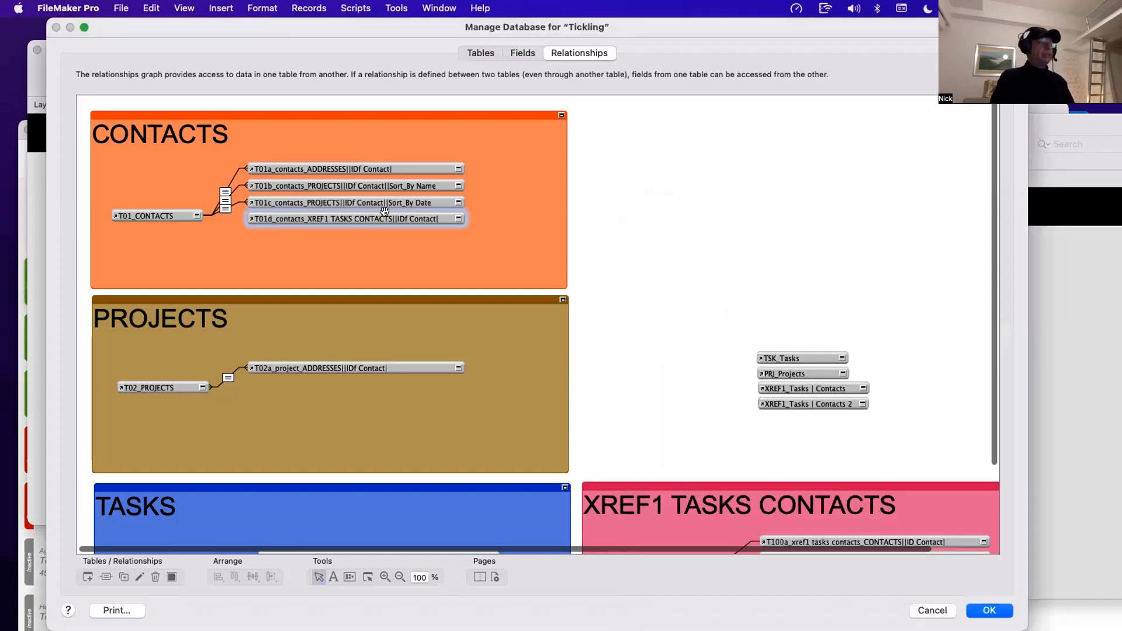
Step: Relate __ID Contact in T01_CONTACTS to _IDf Contact in the T01d occurrence, collapse both occurrences and save the database changes
left_click(168, 214)
left_click(363, 218)
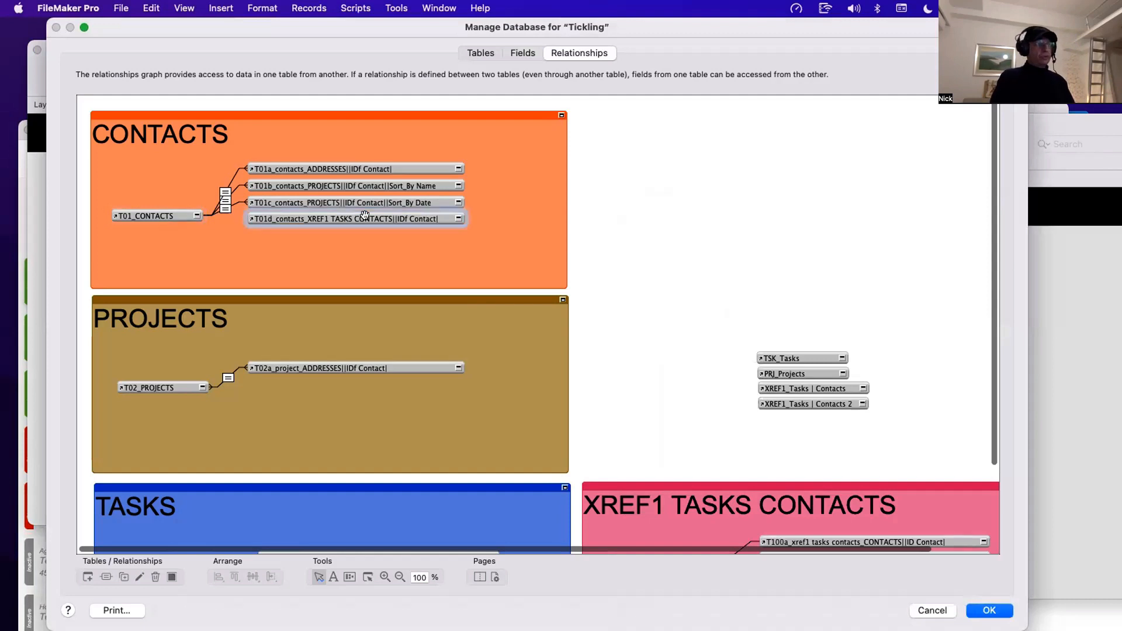
left_click(459, 218)
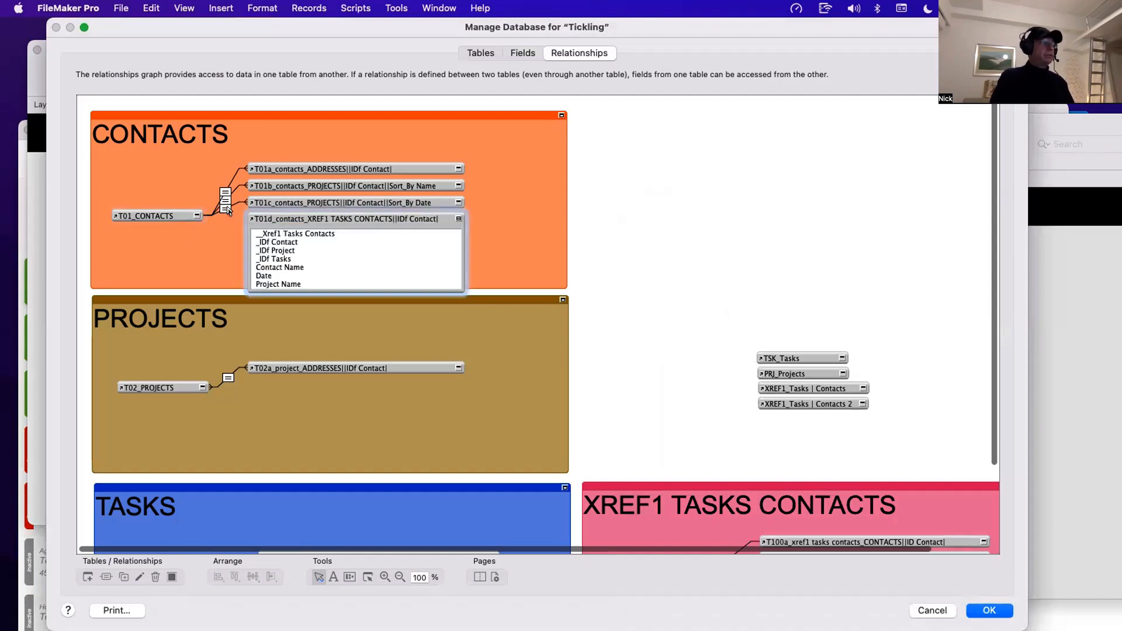
left_click(197, 216)
left_click_drag(154, 241, 255, 242)
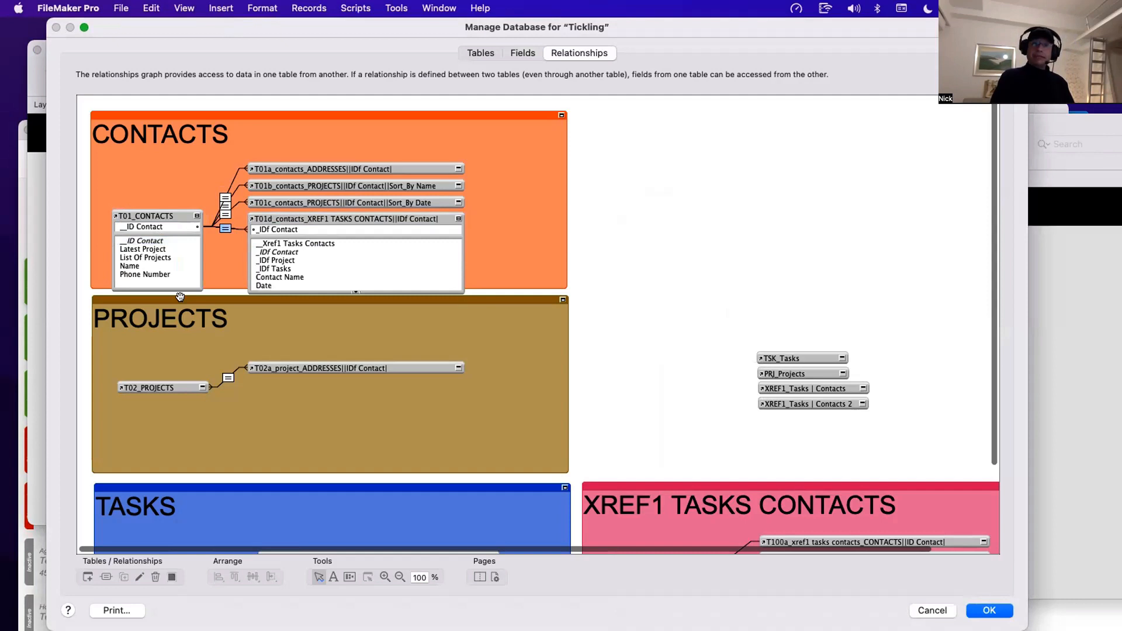
left_click(197, 216)
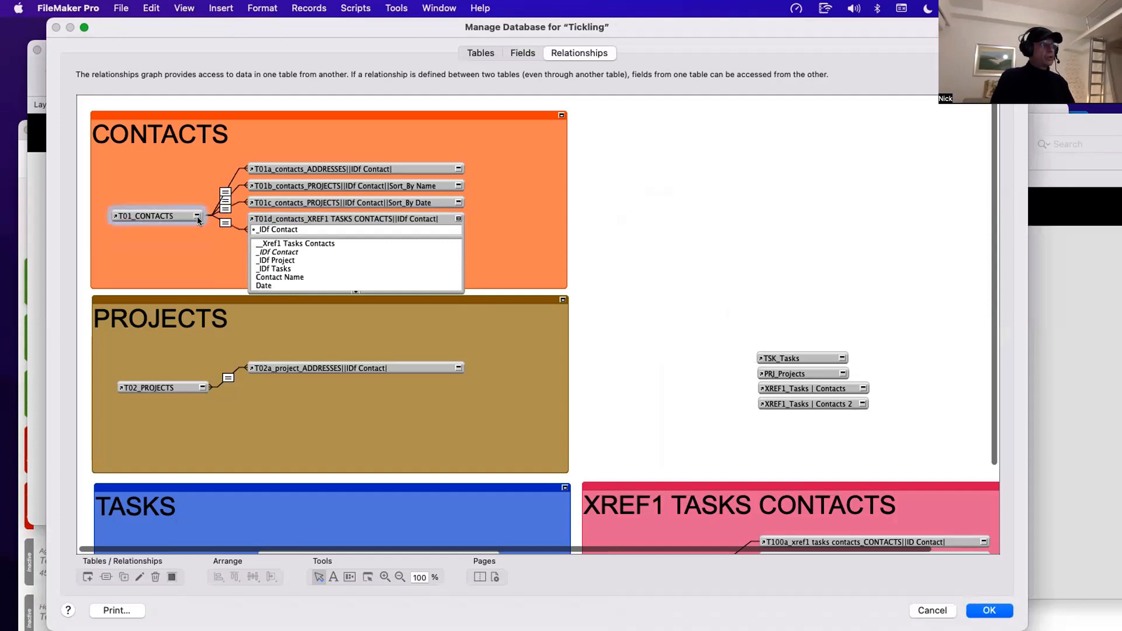
left_click(459, 219)
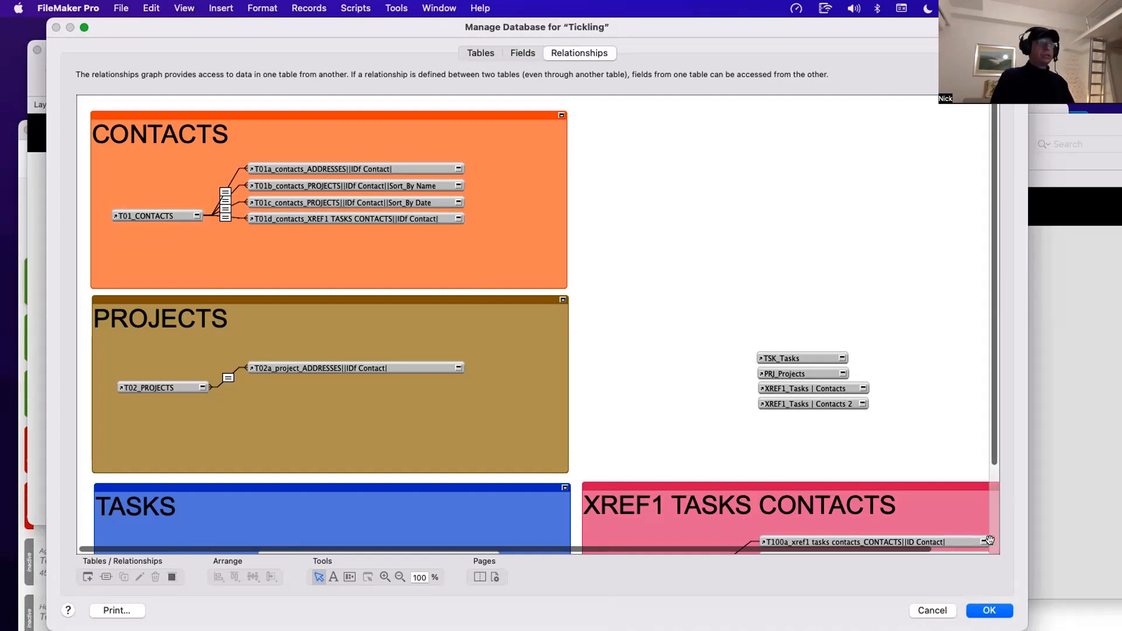
left_click(993, 611)
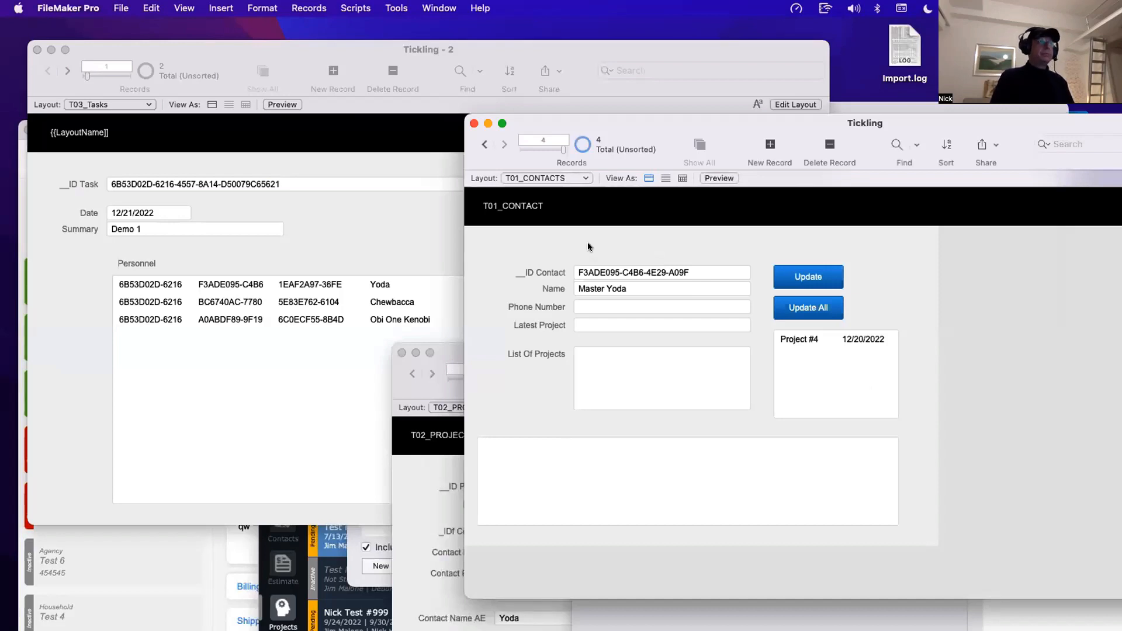
Step: Start a new watch expression in the Data Viewer using the List function
left_click(422, 8)
mouse_move(398, 9)
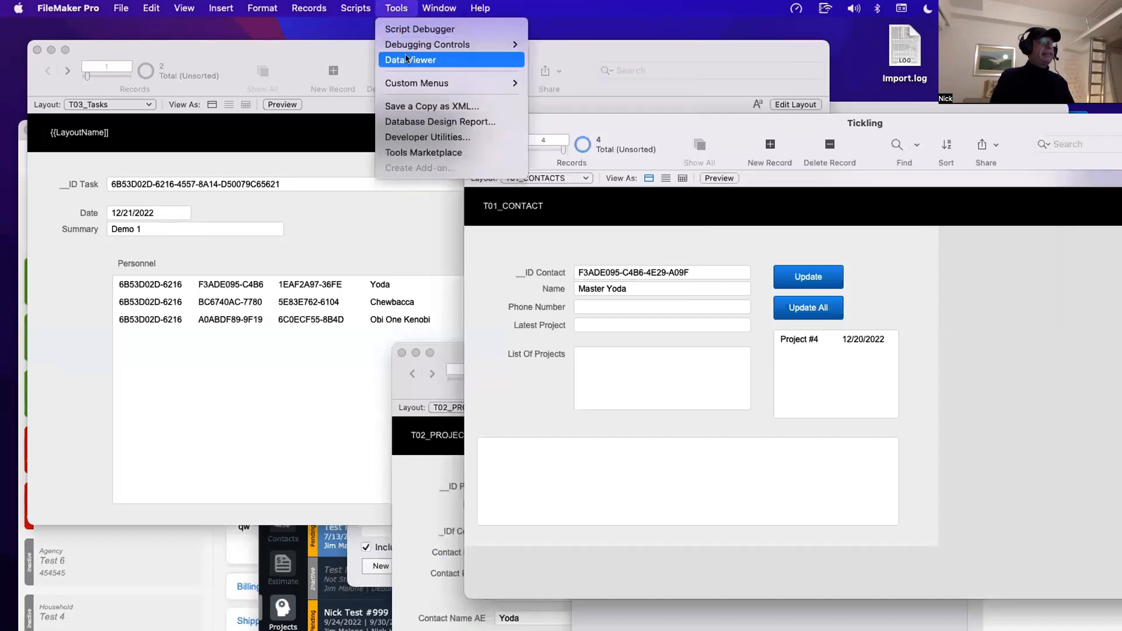
left_click(413, 58)
left_click(689, 128)
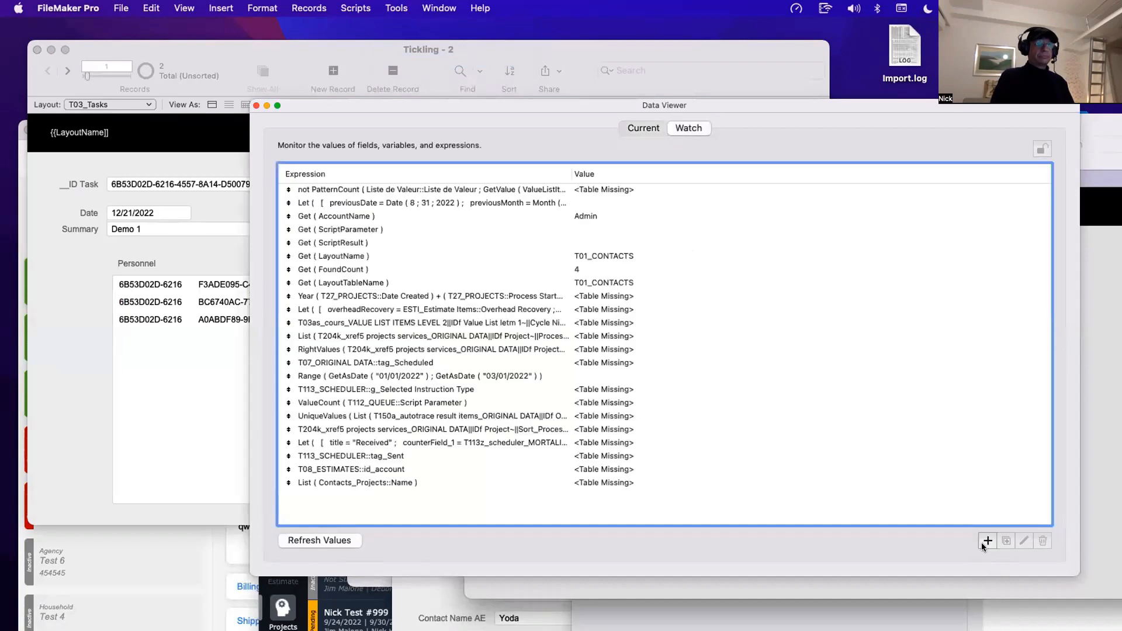
left_click(988, 541)
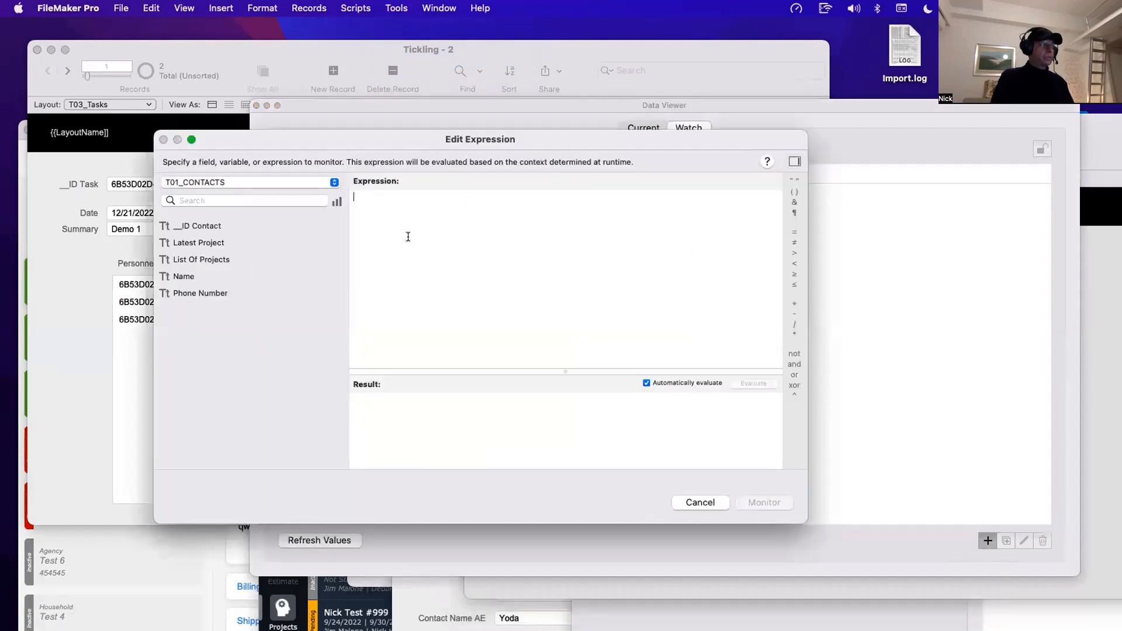
left_click(221, 182)
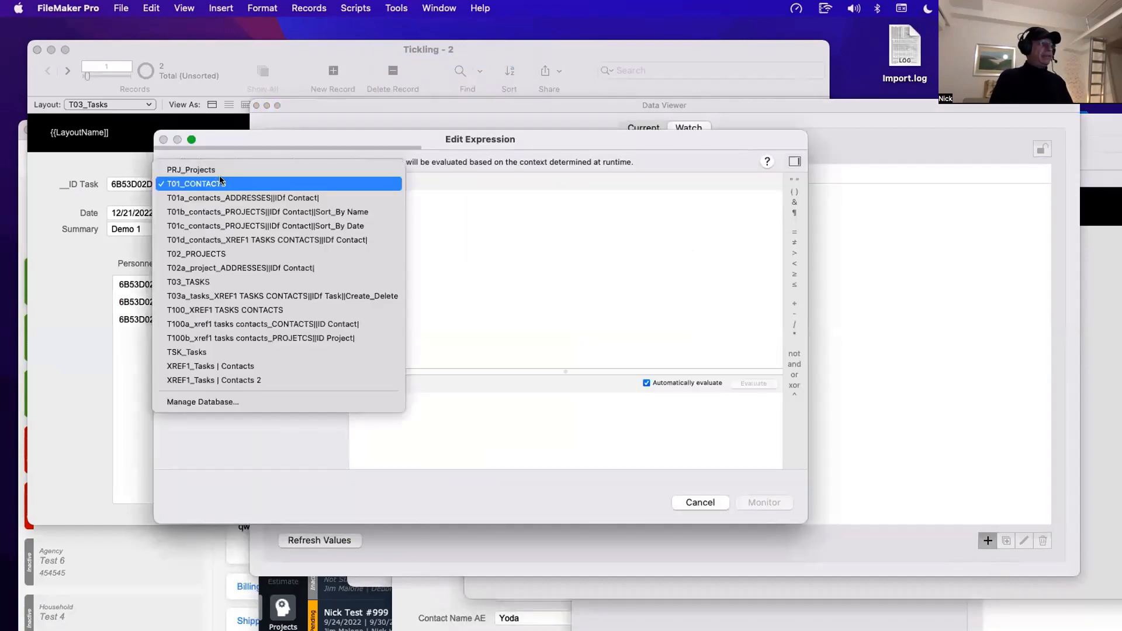
left_click(411, 209)
type("List")
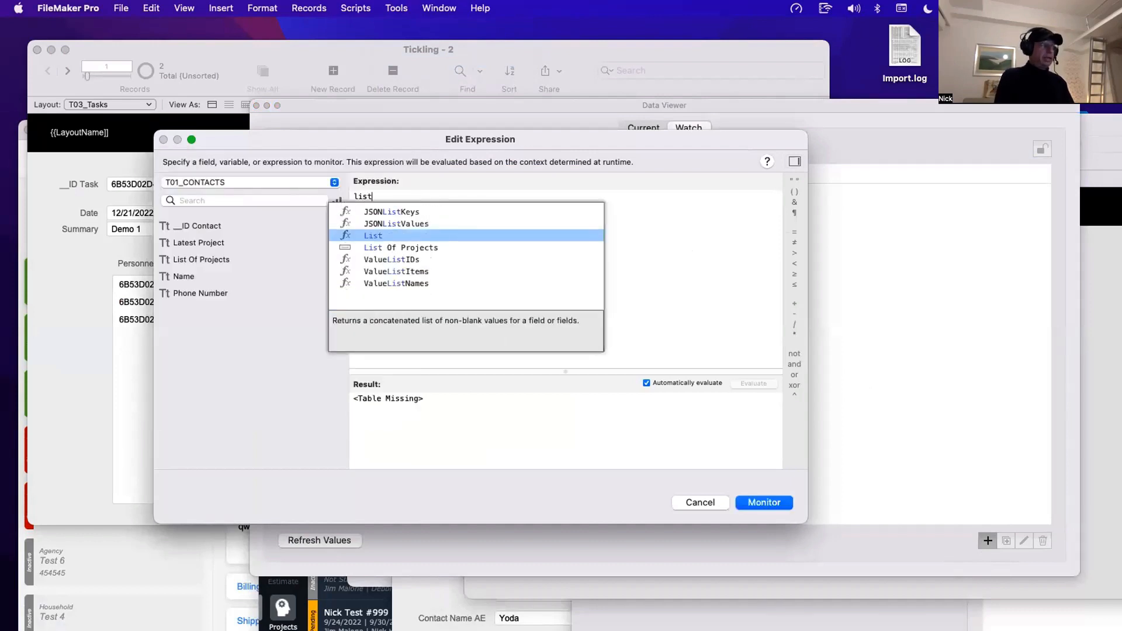
key("Return")
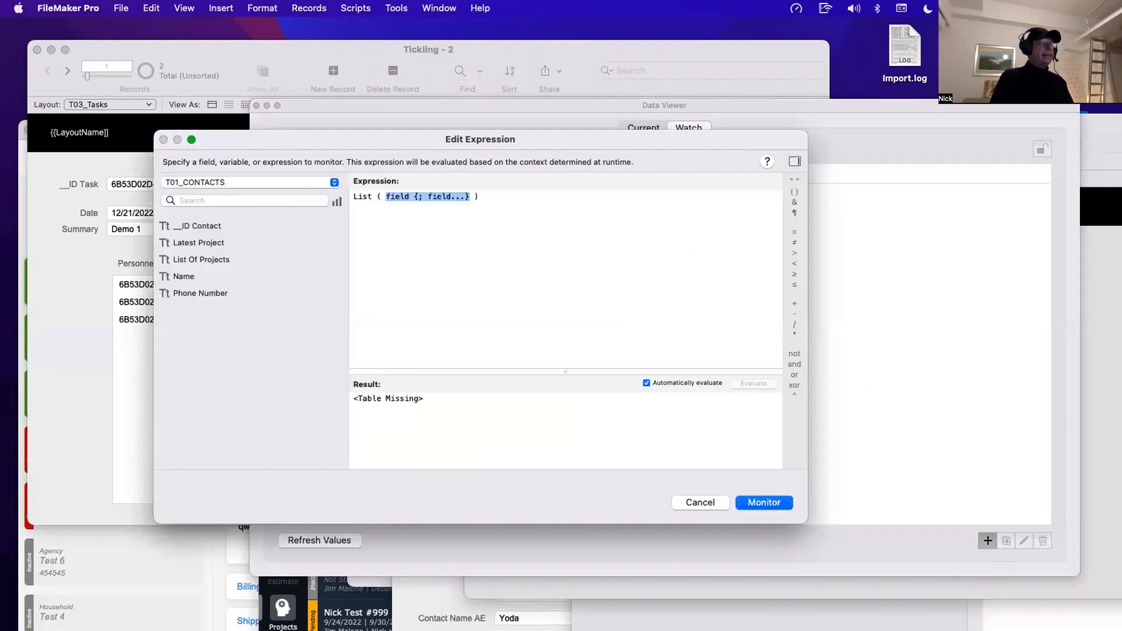
Step: Evaluate the List function on the Name field from the T01b_contacts_PROJECTS occurrence sorted by name
left_click(199, 183)
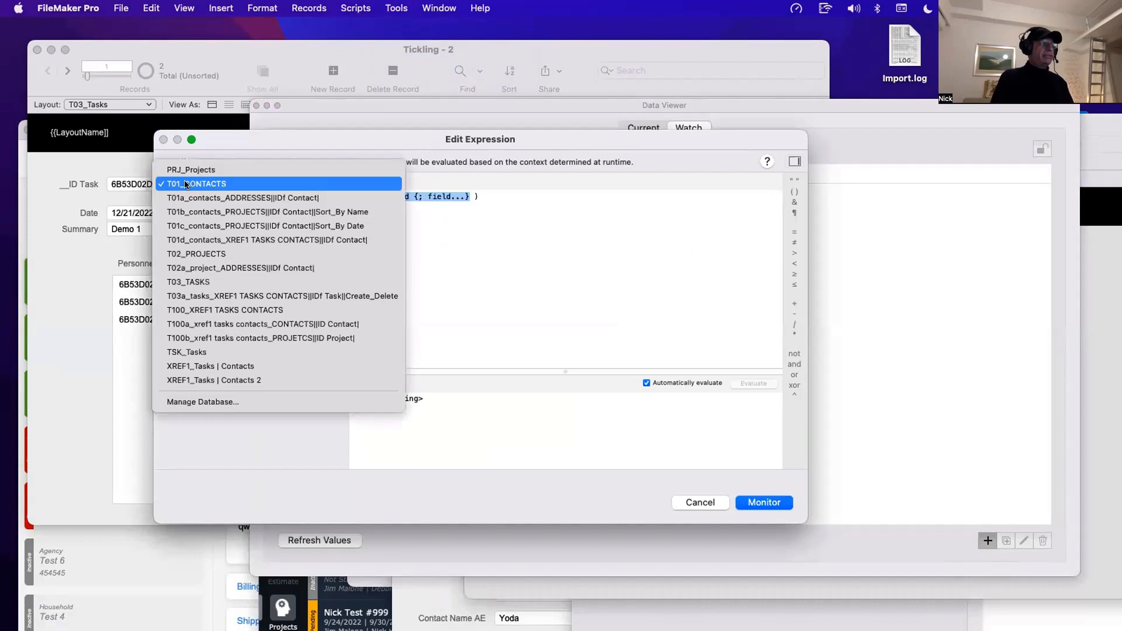
left_click(188, 213)
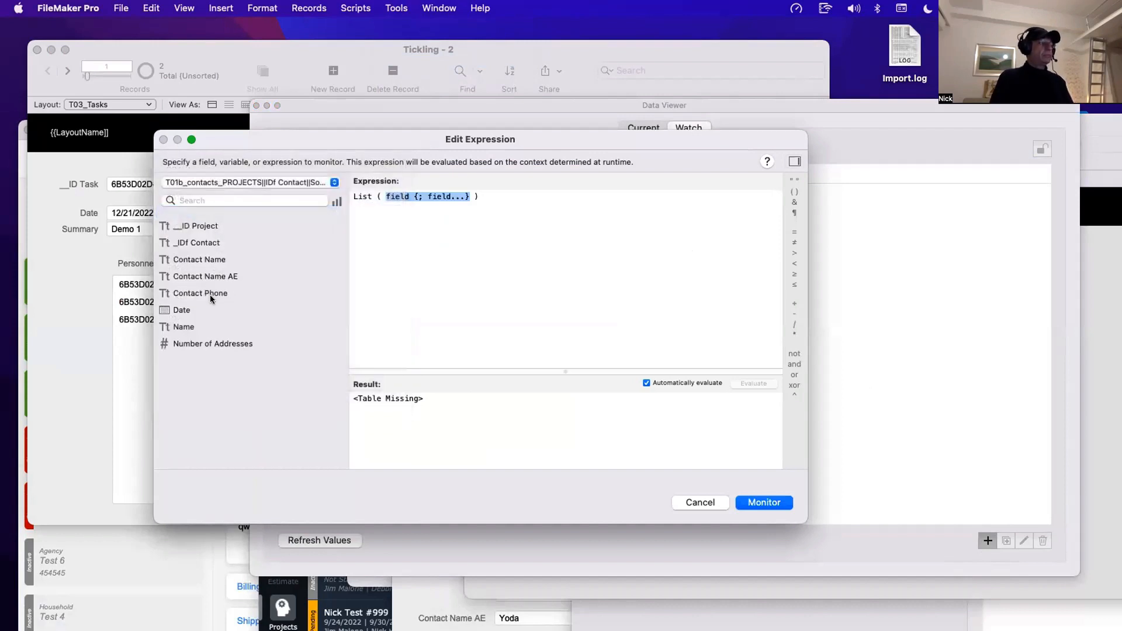
left_click_drag(308, 151, 392, 185)
double_click(282, 360)
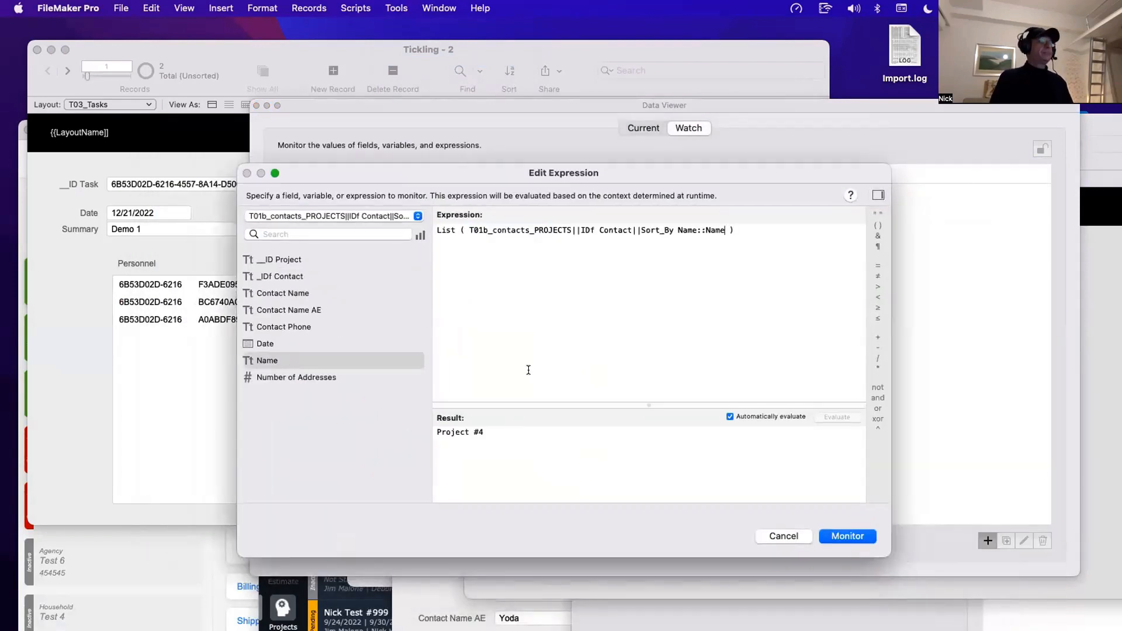
Step: Evaluate the list of Project Name values from the T01d_contacts_XREF1 TASKS CONTACTS occurrence instead and close the Data Viewer
left_click(338, 216)
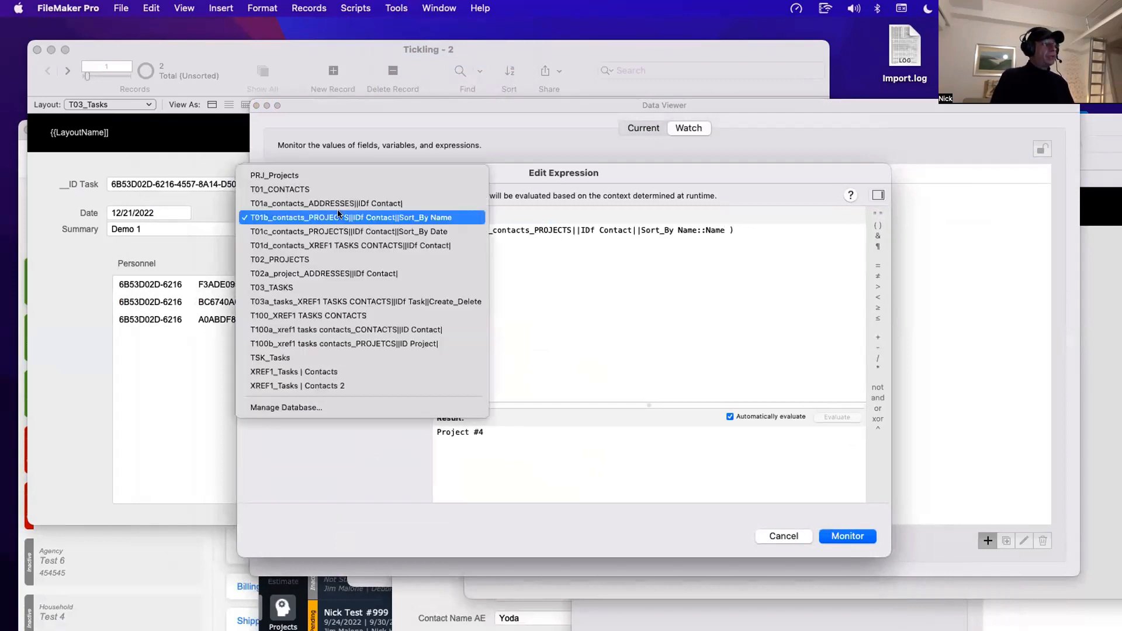
left_click(339, 246)
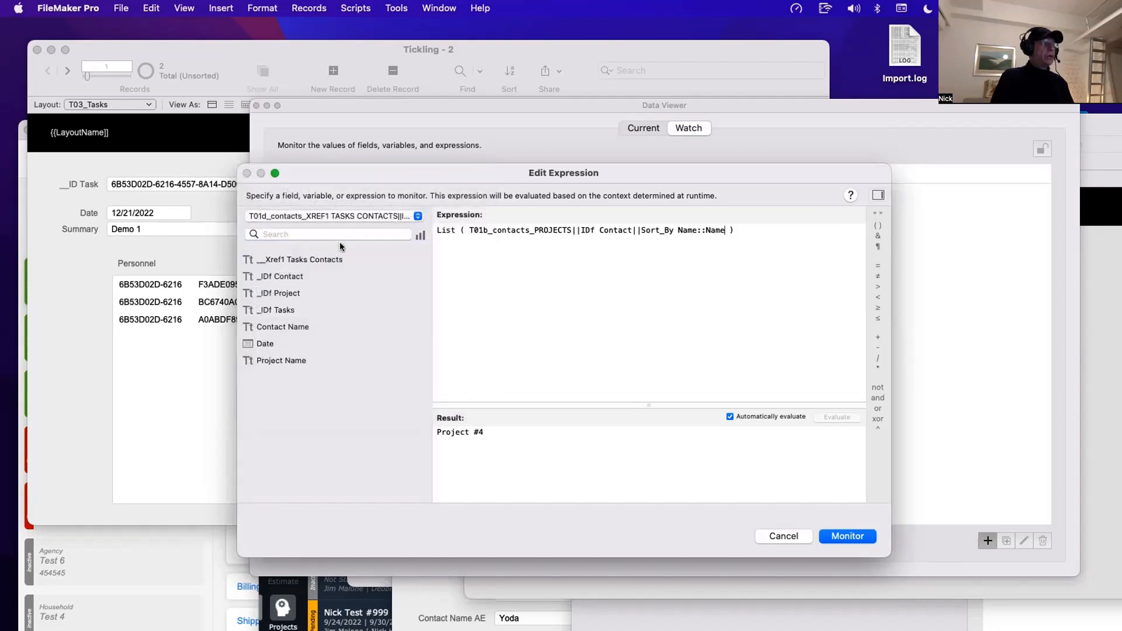
left_click_drag(726, 230, 470, 230)
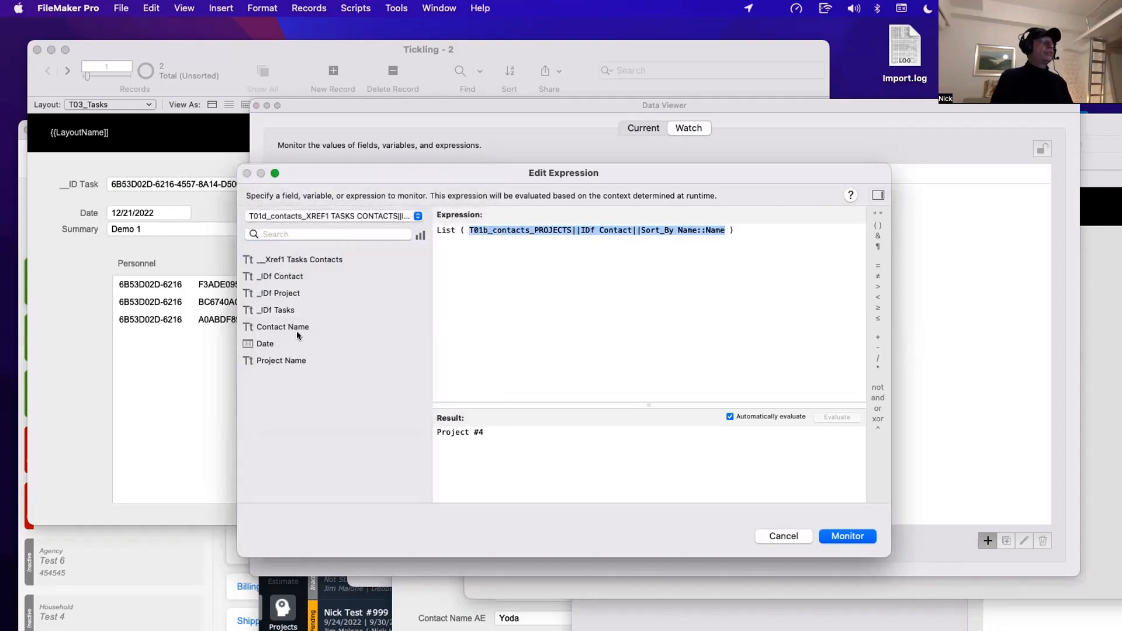
double_click(289, 361)
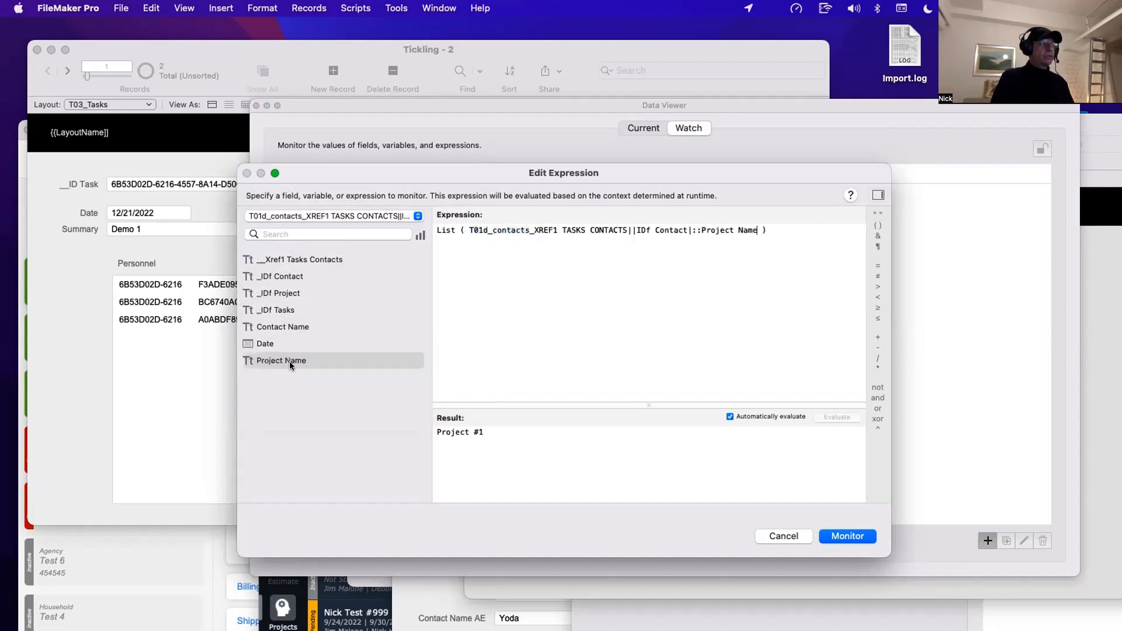
left_click_drag(511, 435, 394, 420)
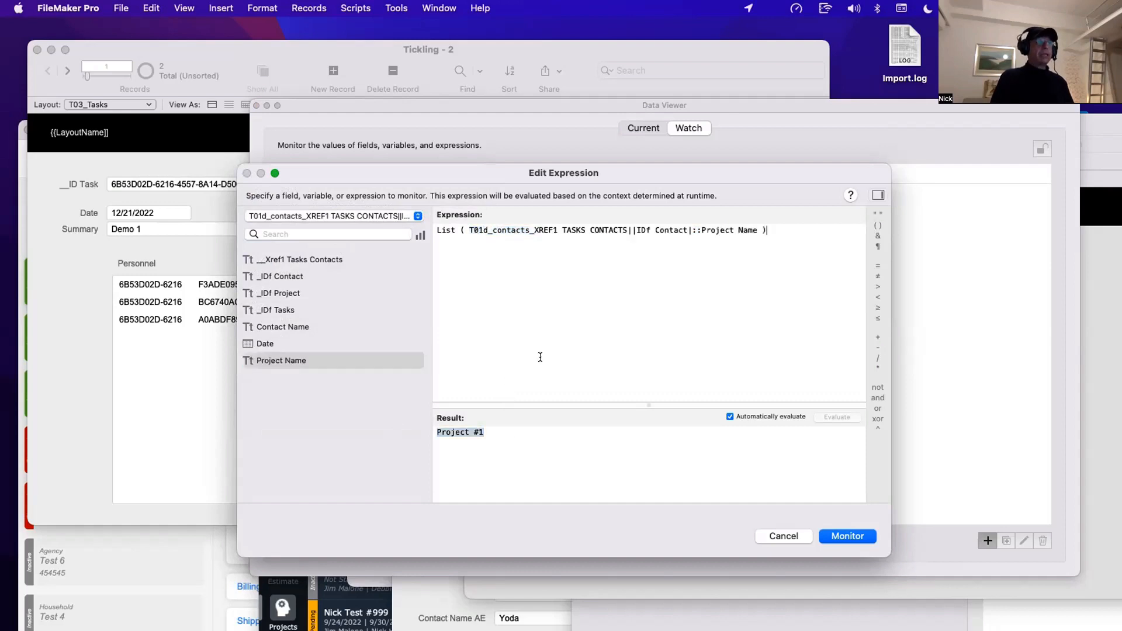
key("Return")
key("super+w")
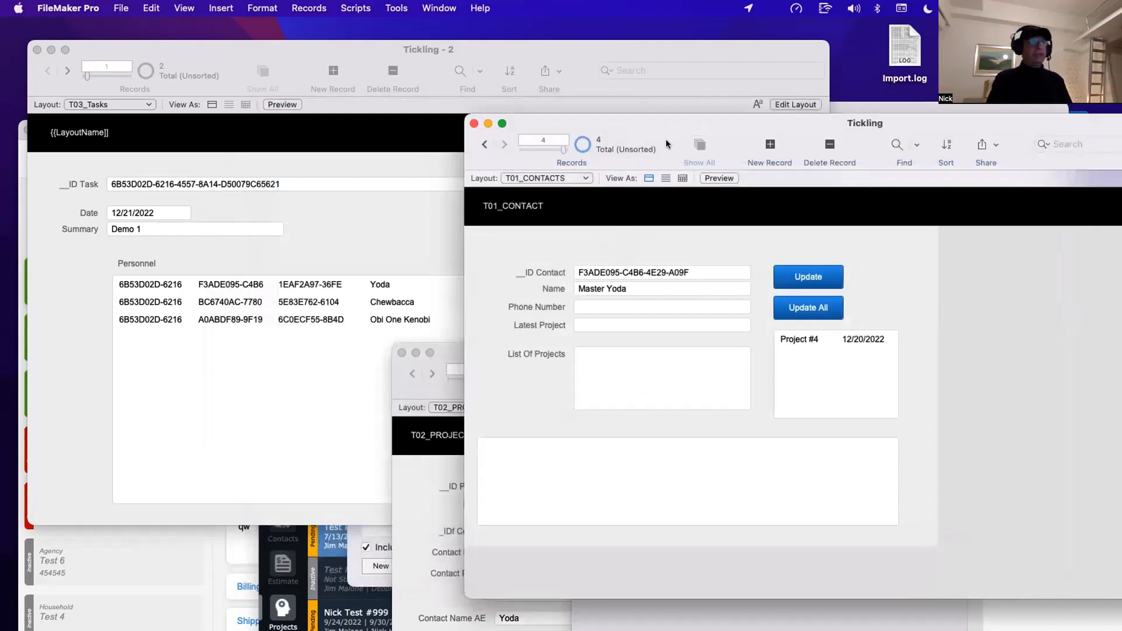
Step: Add a Replace Field Contents step with the dialog off to the Update Contacts trigger script and open the step's options
left_click_drag(666, 139, 433, 87)
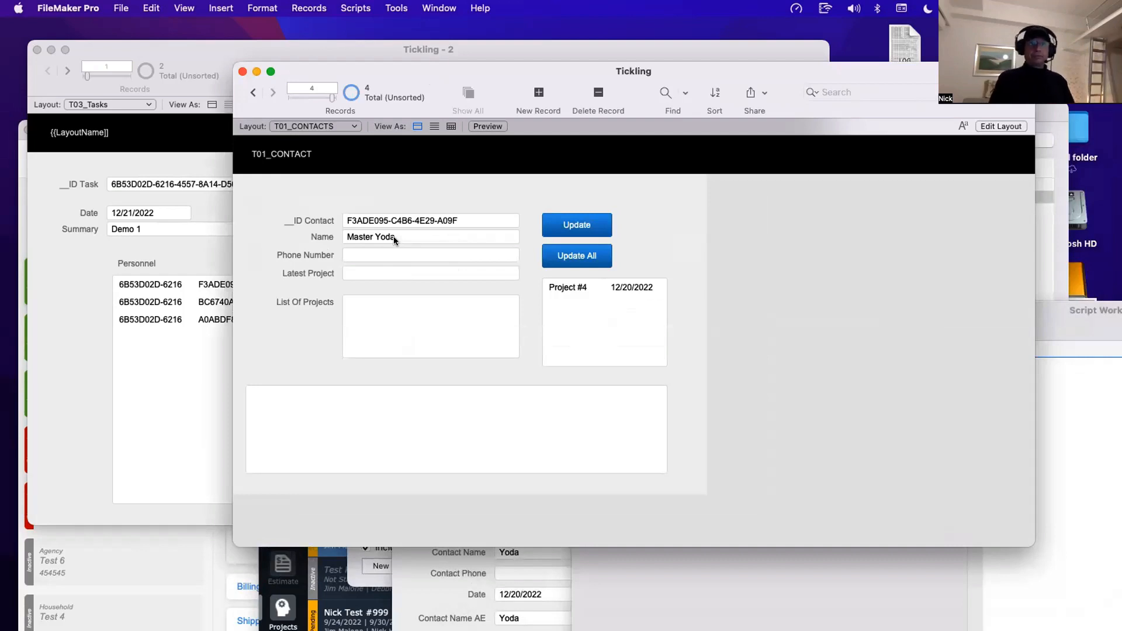
key("super+shift+s")
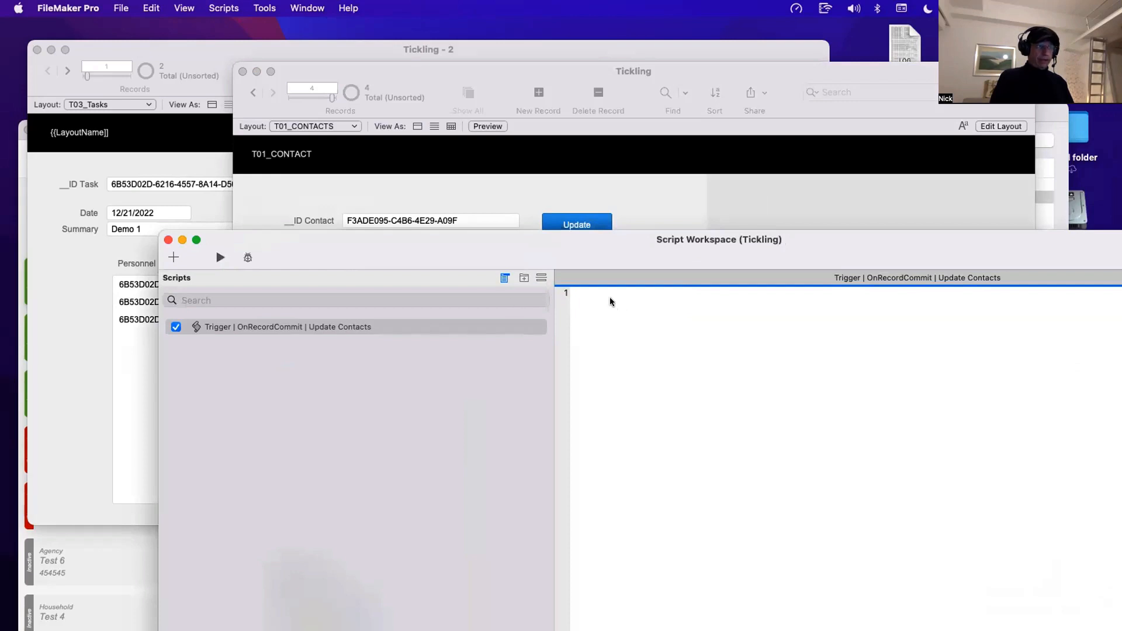
left_click(604, 295)
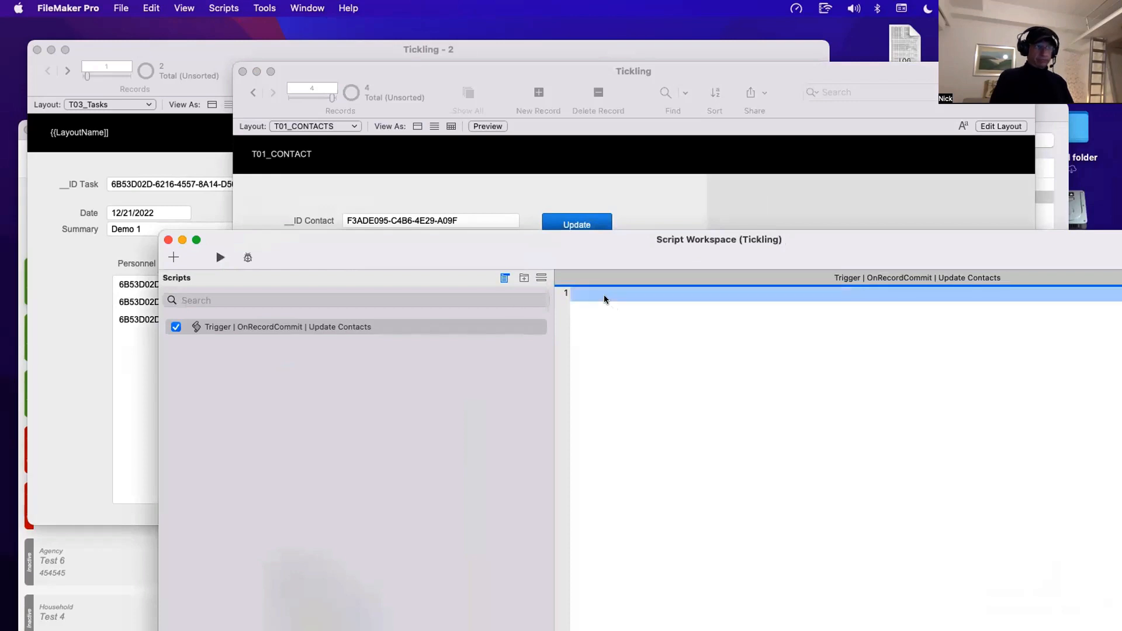
type("re")
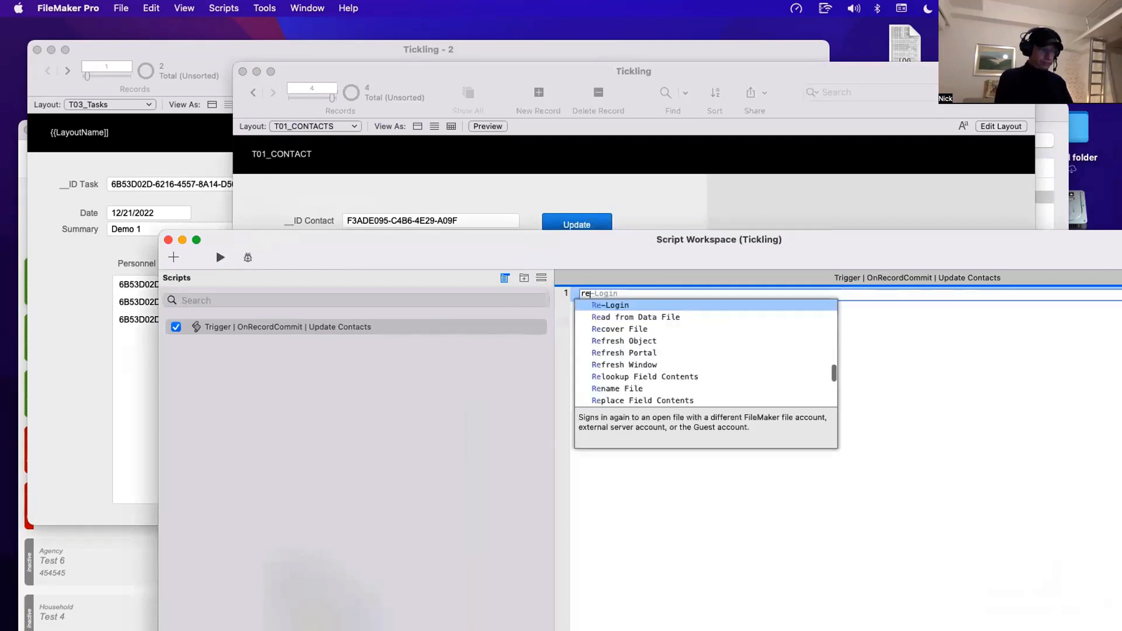
type("pla")
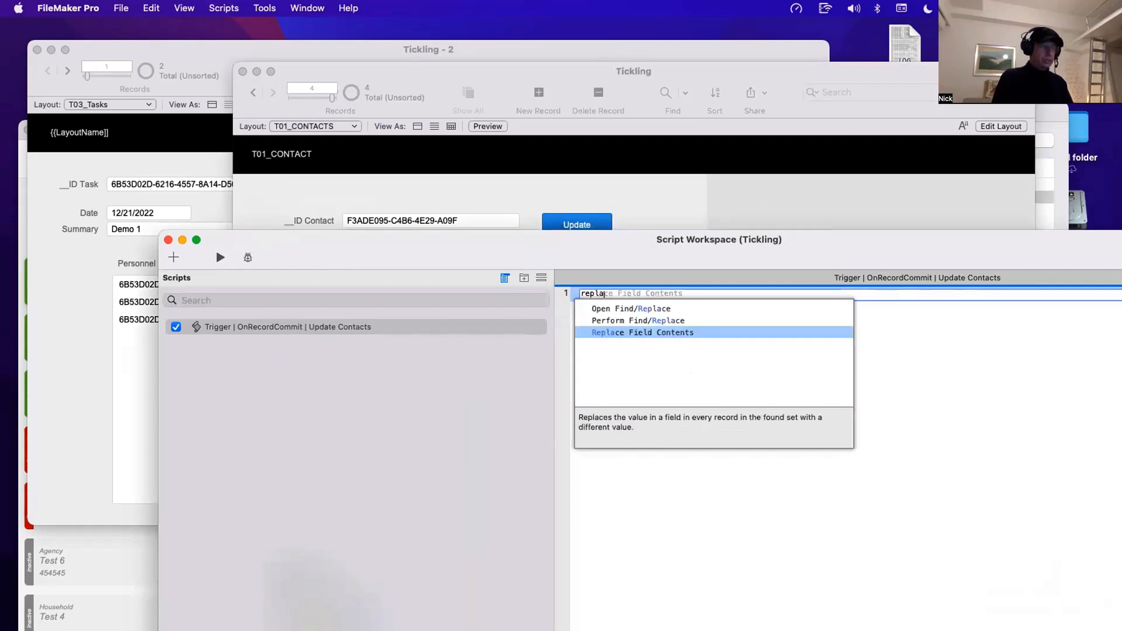
key("Return")
key("space")
left_click(781, 294)
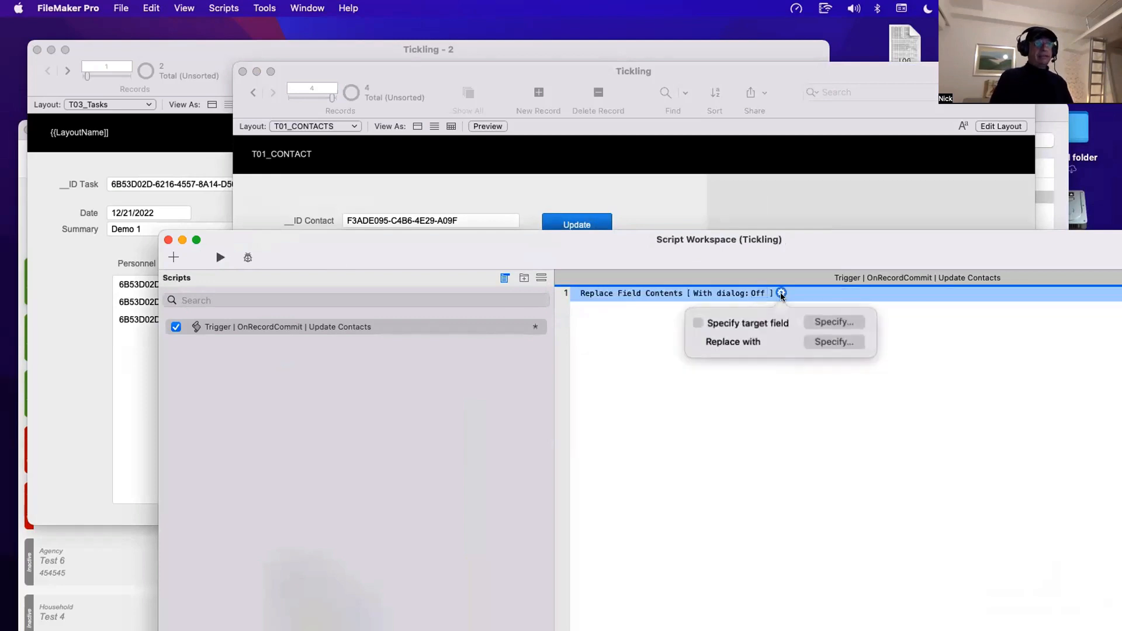
Step: Set the target field of the Replace Field Contents step to T01b_contacts_PROJECTS||IDf Contact||Sort_By Name::_IDf Contact
left_click(830, 321)
left_click(588, 209)
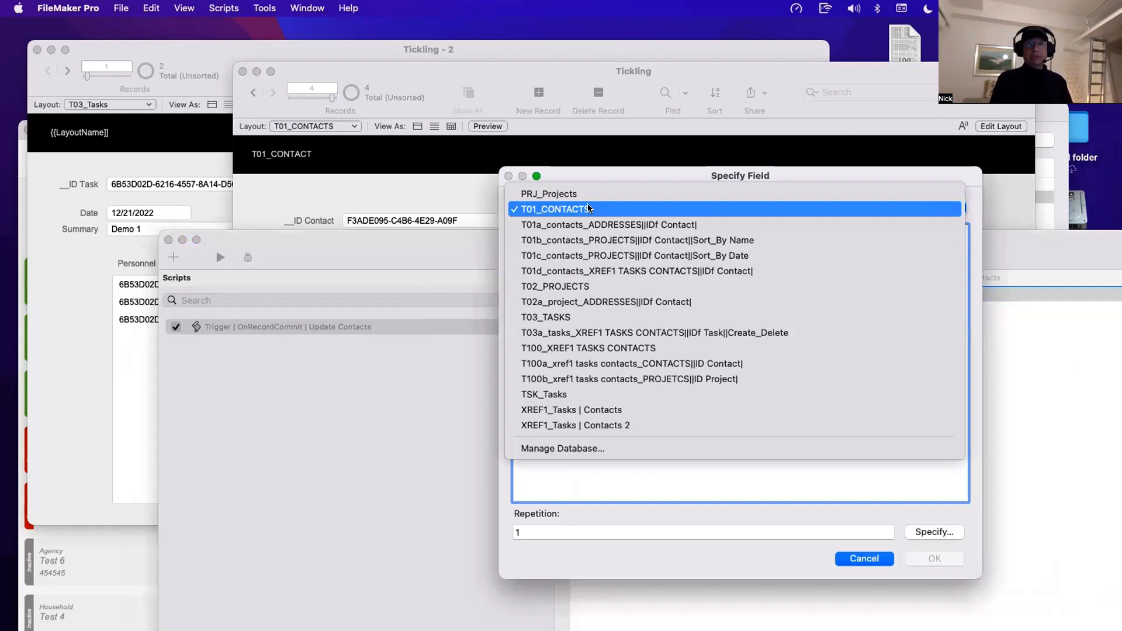
left_click(590, 240)
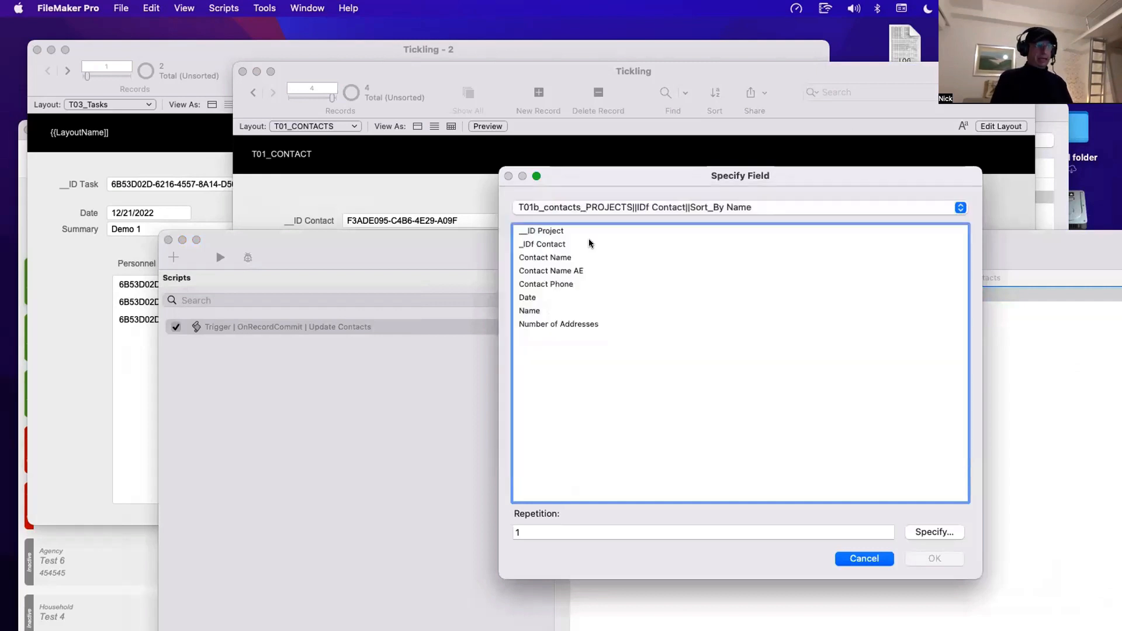
double_click(556, 244)
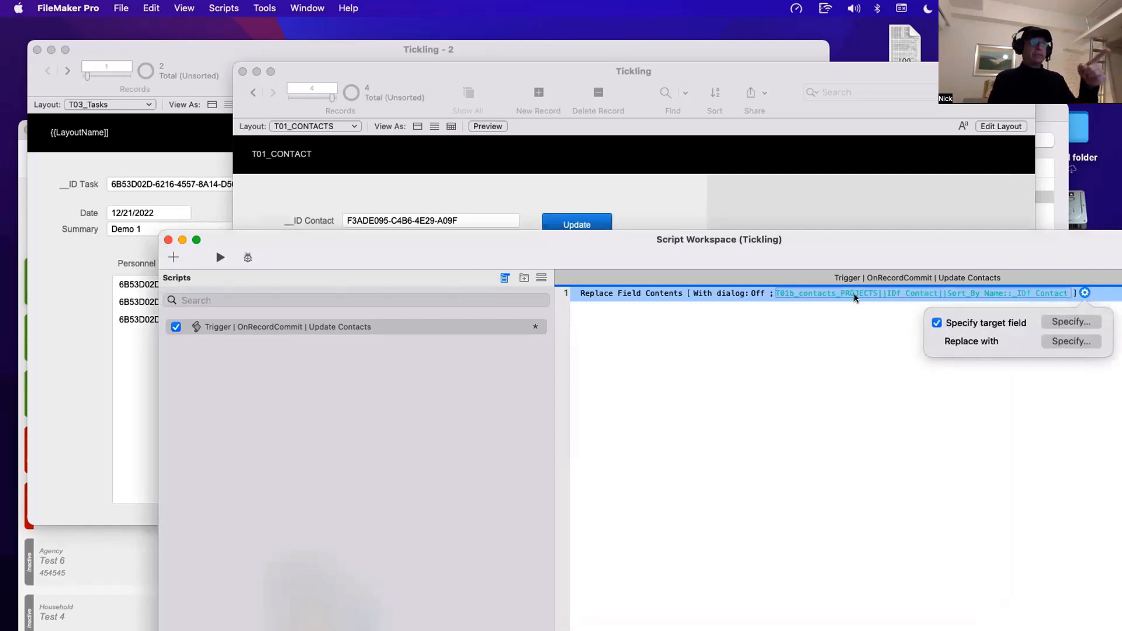
Step: Make the Replace Field Contents step replace with the calculated result T01_CONTACTS::__ID Contact
left_click(1054, 344)
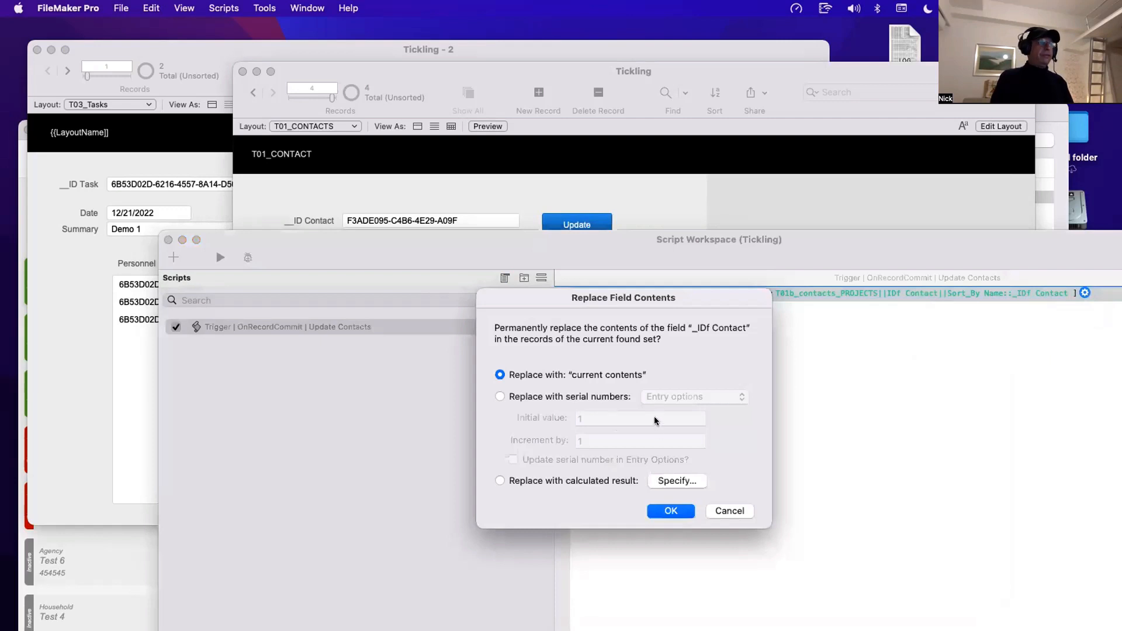
left_click(672, 481)
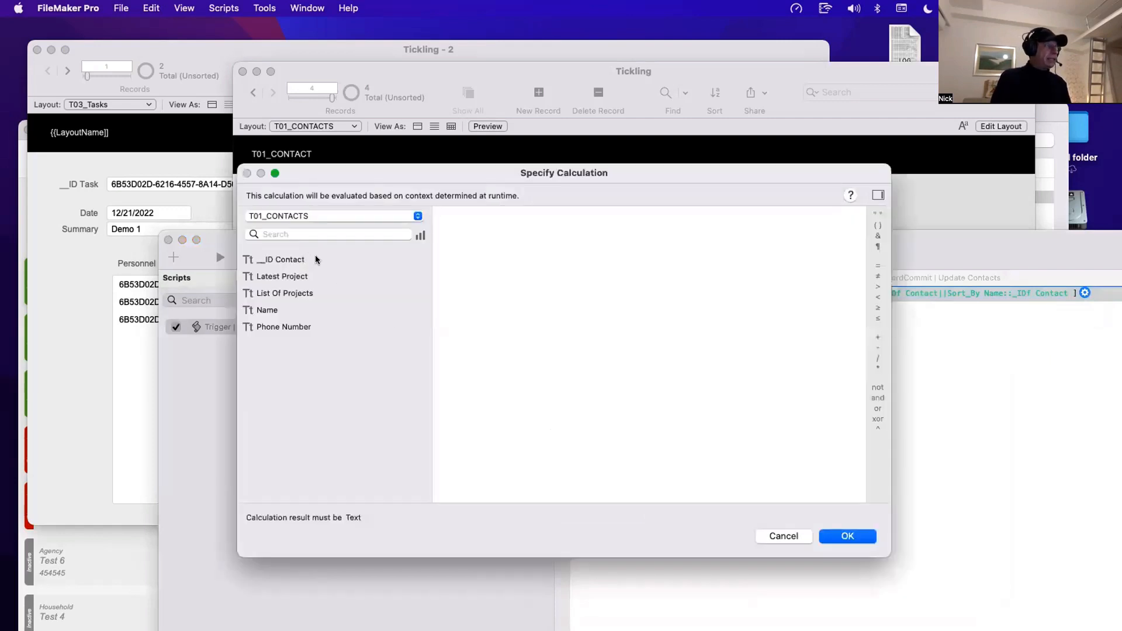
double_click(316, 258)
left_click(842, 536)
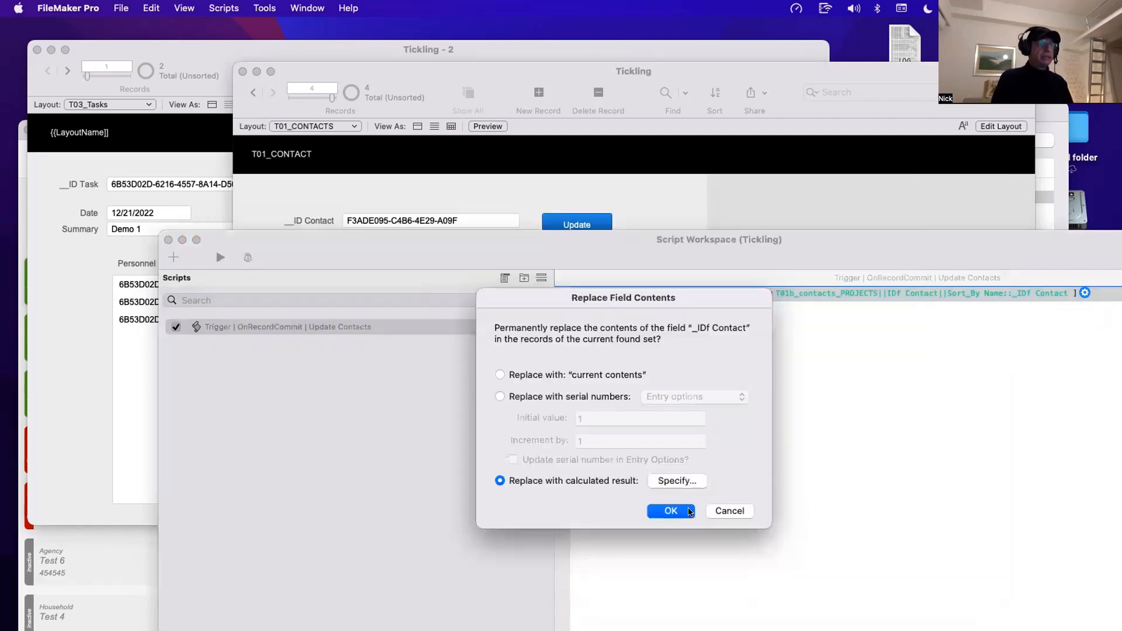
left_click(668, 510)
left_click(710, 476)
Step: Duplicate the Replace Field Contents step and set the copy's target field to T01d_contacts_XREF1 TASKS CONTACTS||IDf Contact|::_IDf Contact
left_click_drag(541, 241, 641, 321)
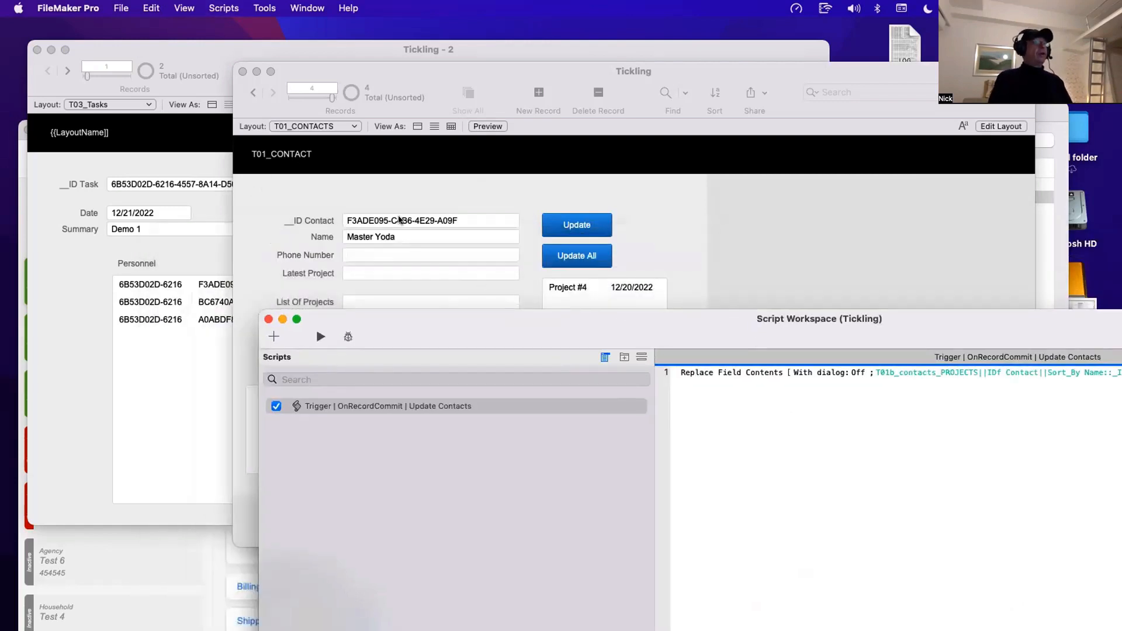
left_click_drag(729, 339, 548, 327)
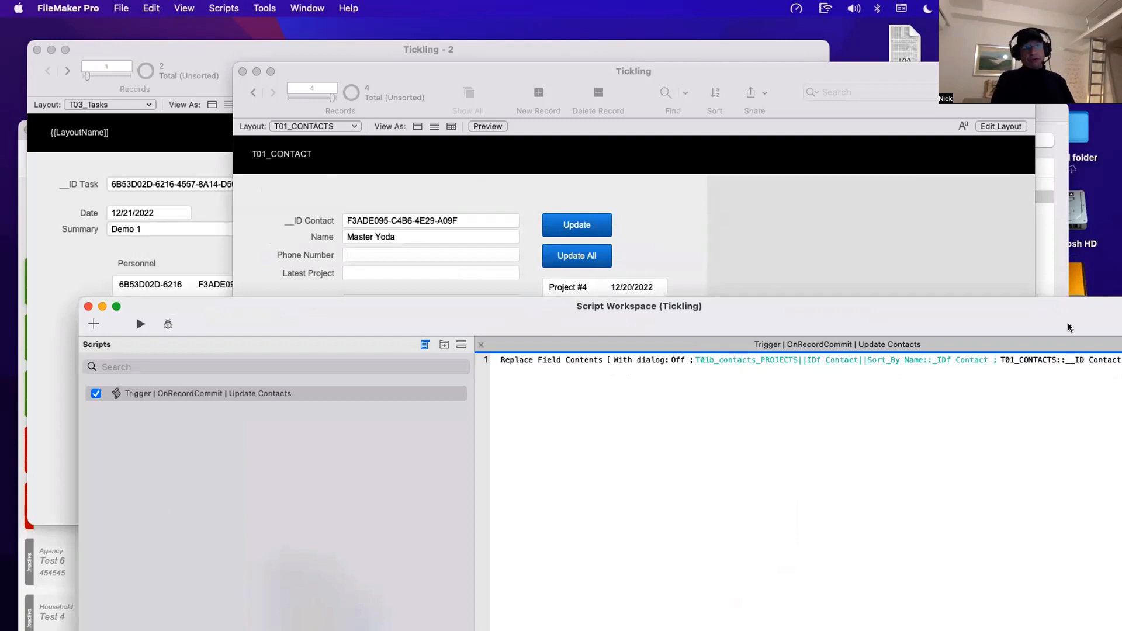
left_click_drag(1069, 325, 1021, 321)
left_click(480, 358)
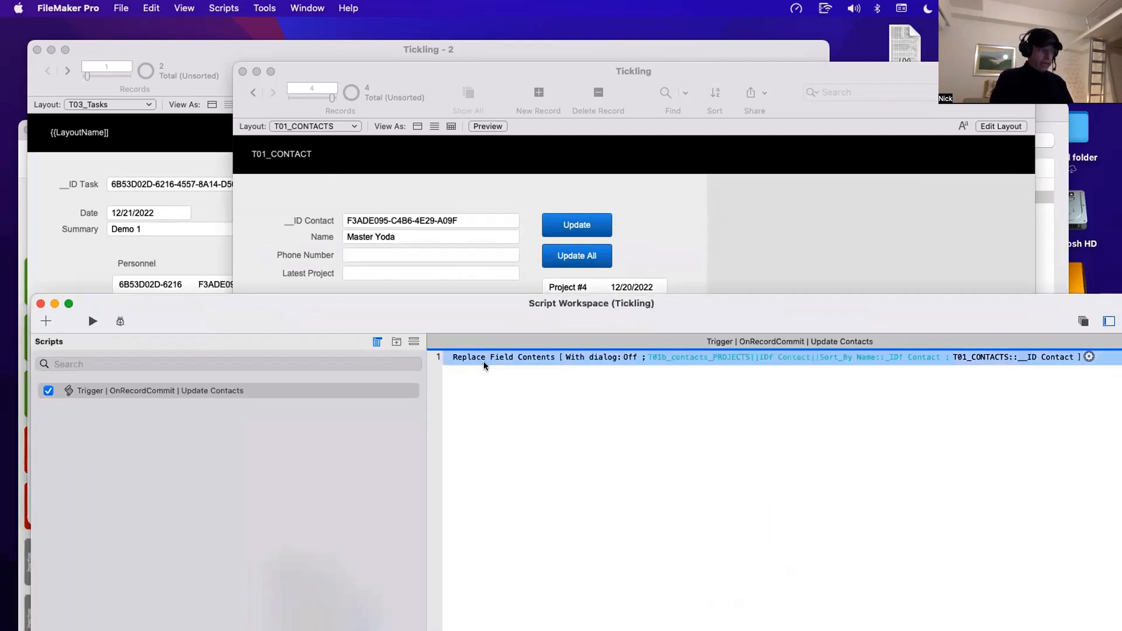
key("super+d")
left_click(698, 377)
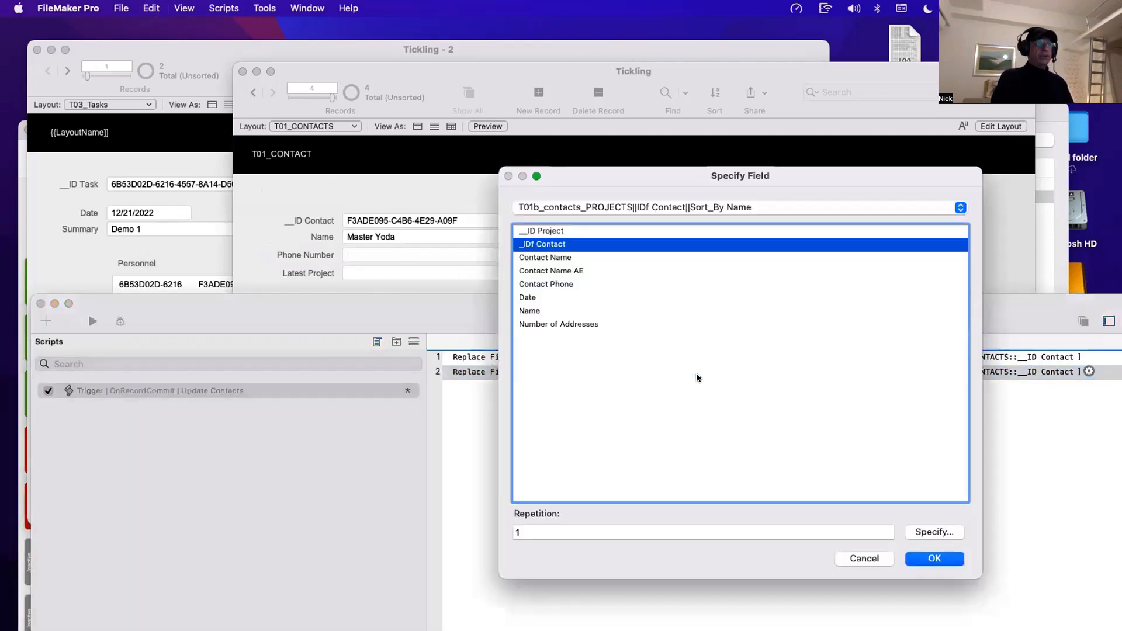
left_click(581, 214)
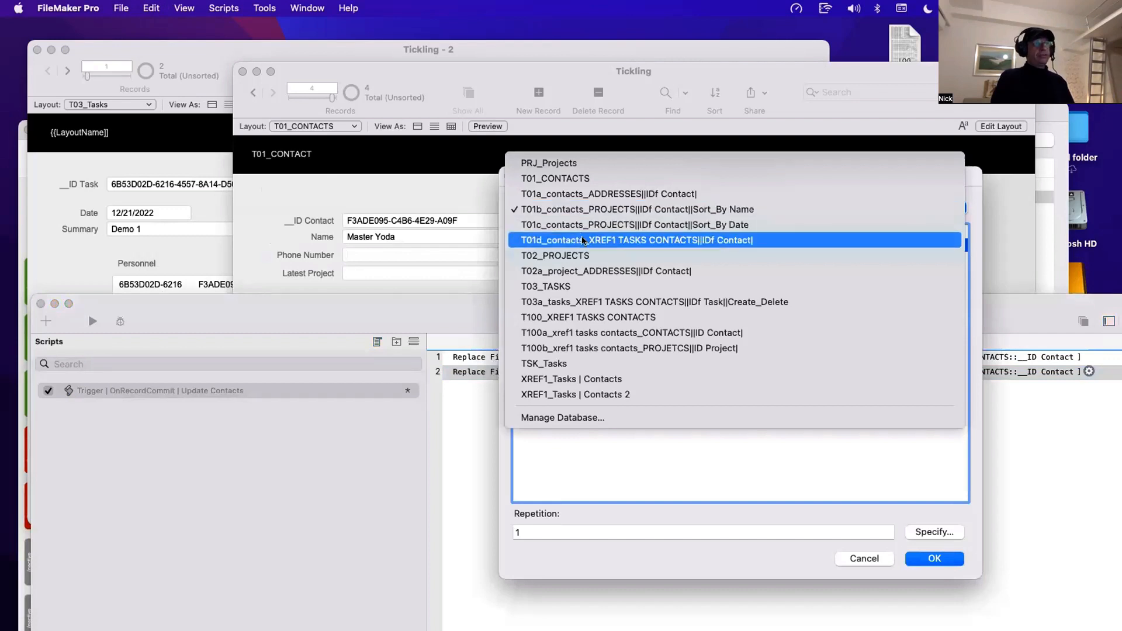
left_click(583, 240)
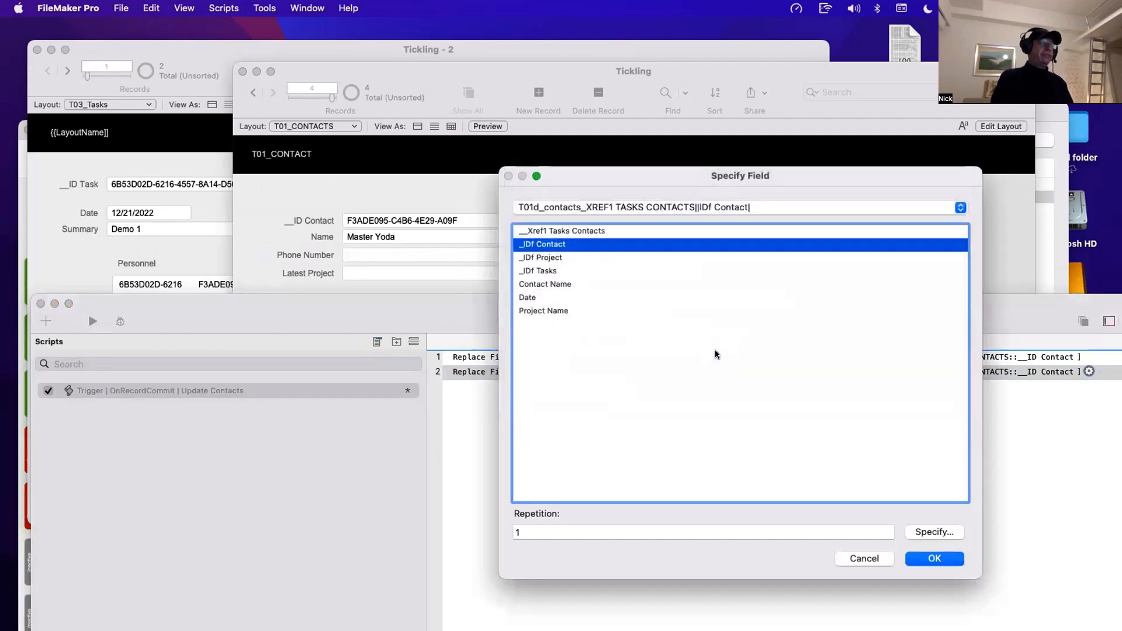
double_click(546, 244)
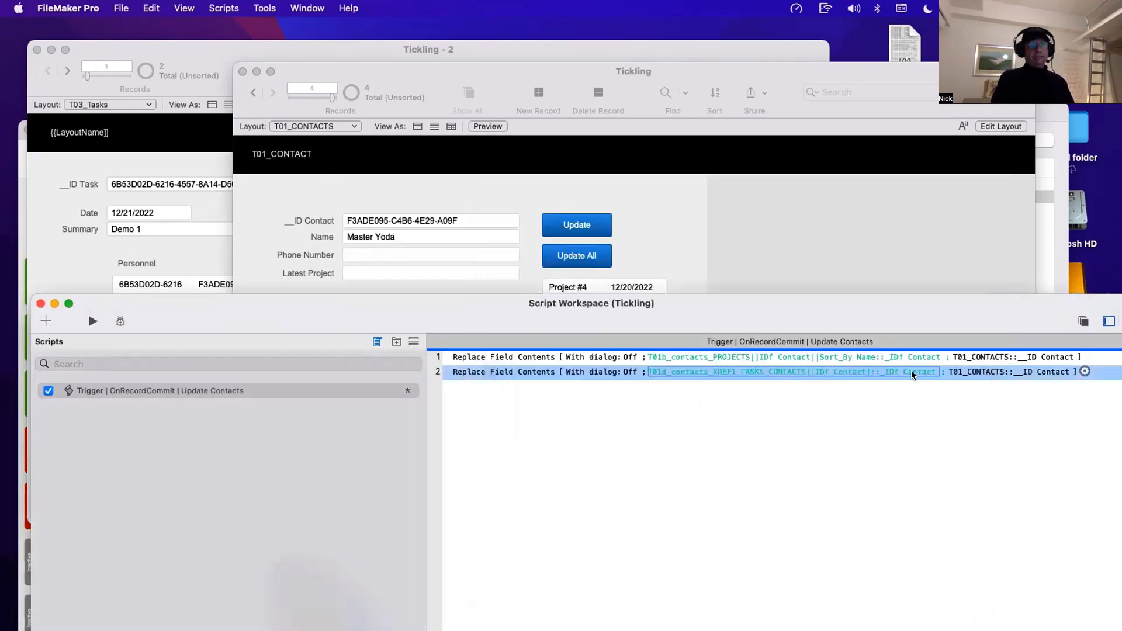
Step: Assign the script Trigger | OnRecordCommit | Update Contacts to the OnRecordCommit event of the T01_CONTACTS layout and return to Browse mode
left_click_drag(279, 325, 613, 362)
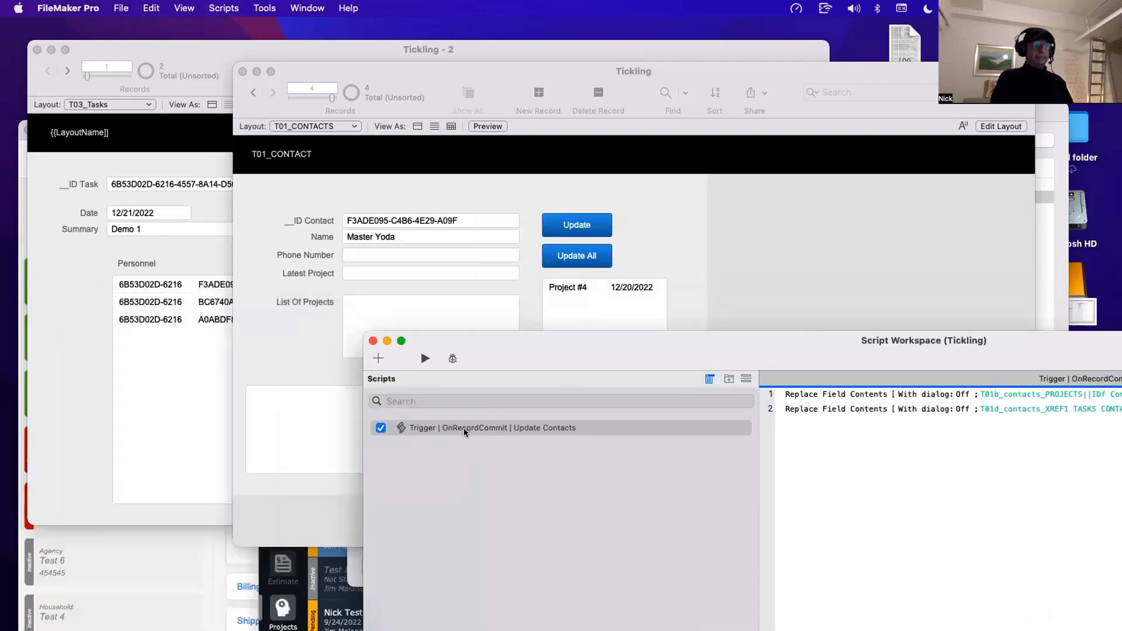
left_click_drag(511, 353, 795, 335)
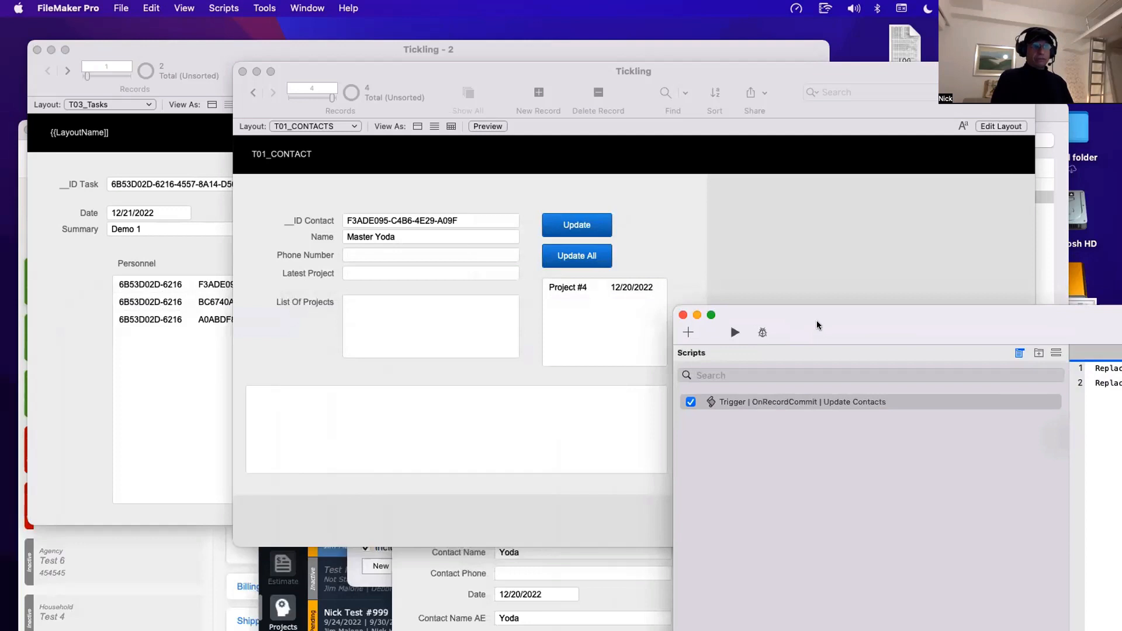
left_click(794, 256)
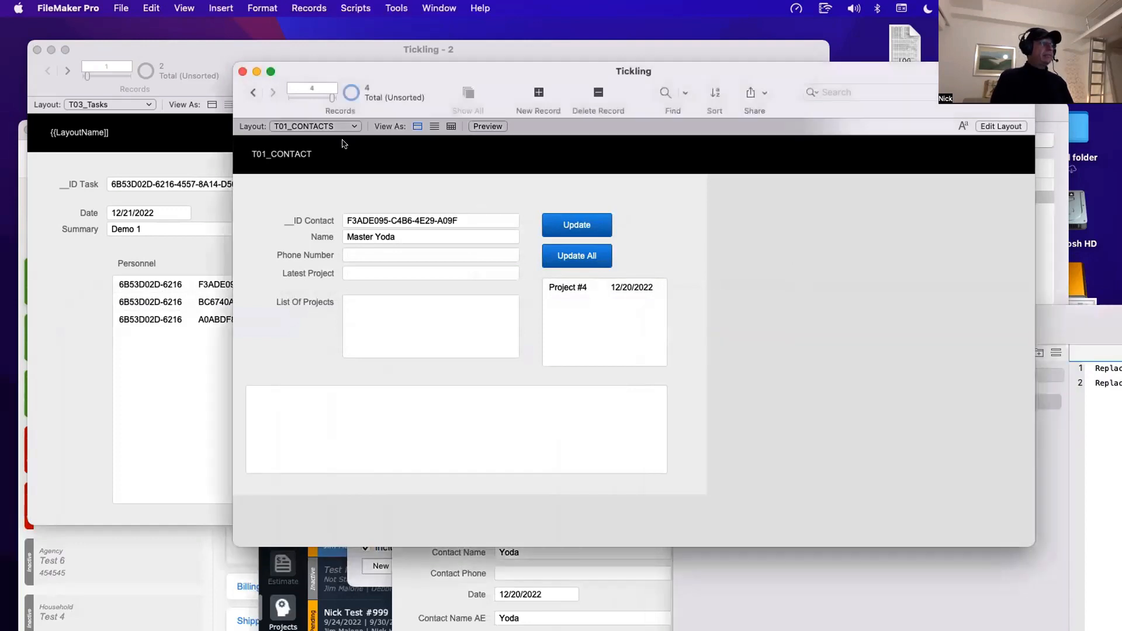
key("super+l")
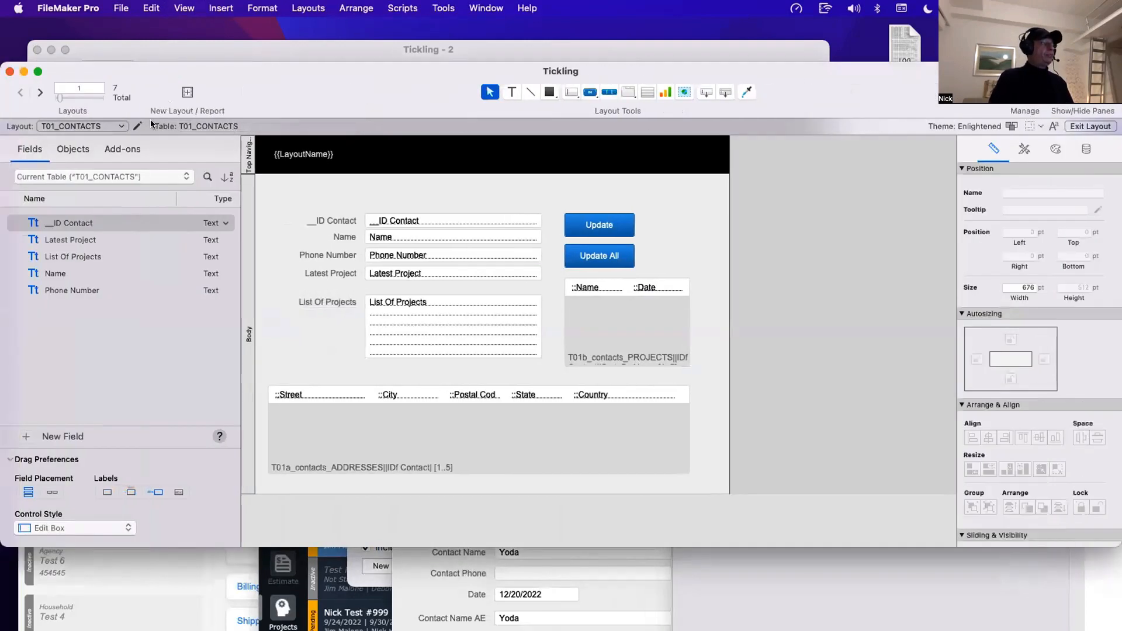
left_click(138, 124)
left_click(582, 203)
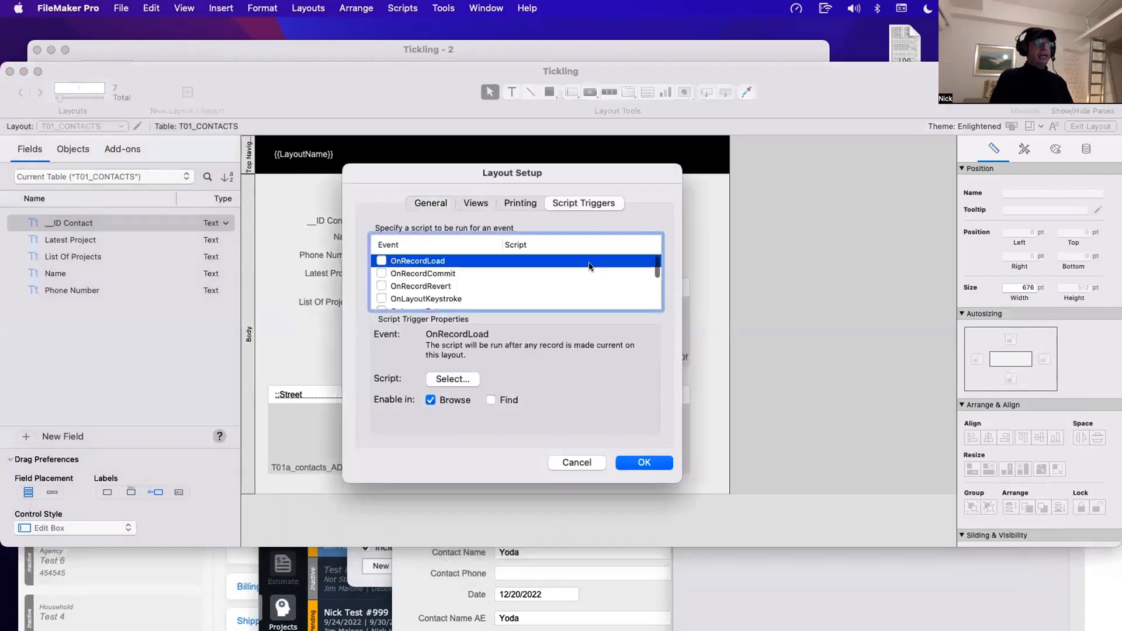
left_click(590, 263)
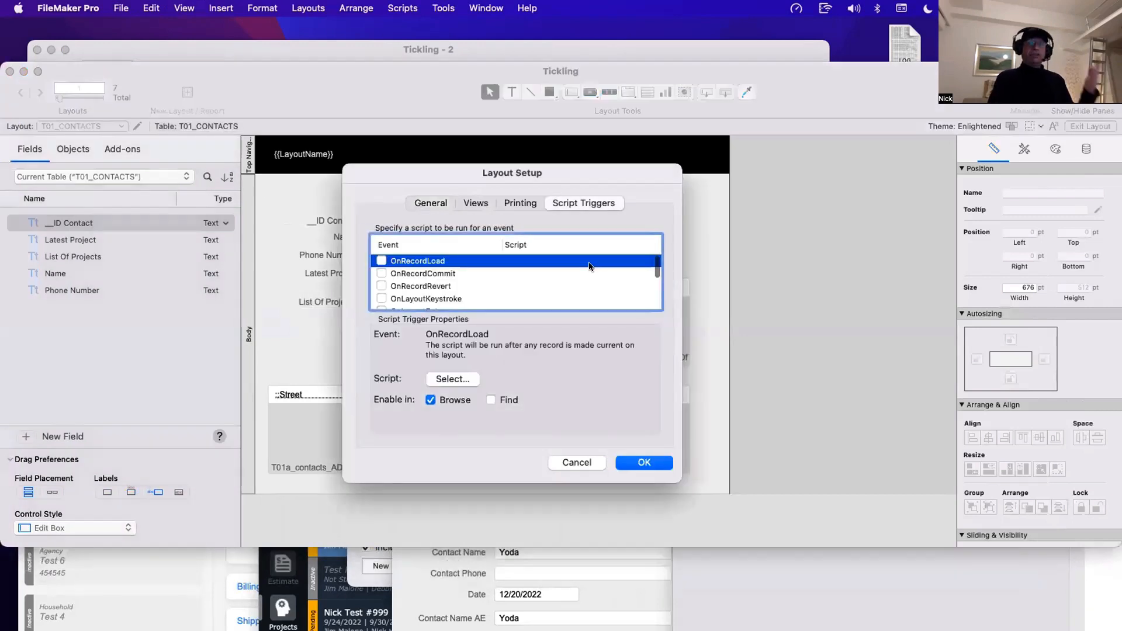
left_click(381, 274)
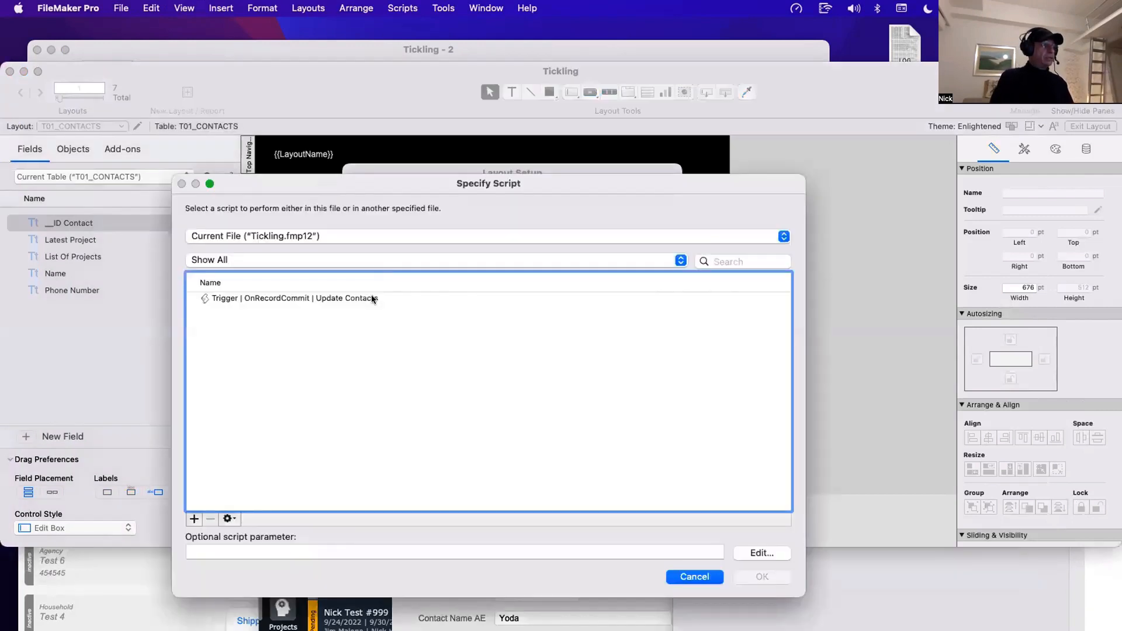
left_click(371, 298)
left_click(760, 577)
left_click(648, 464)
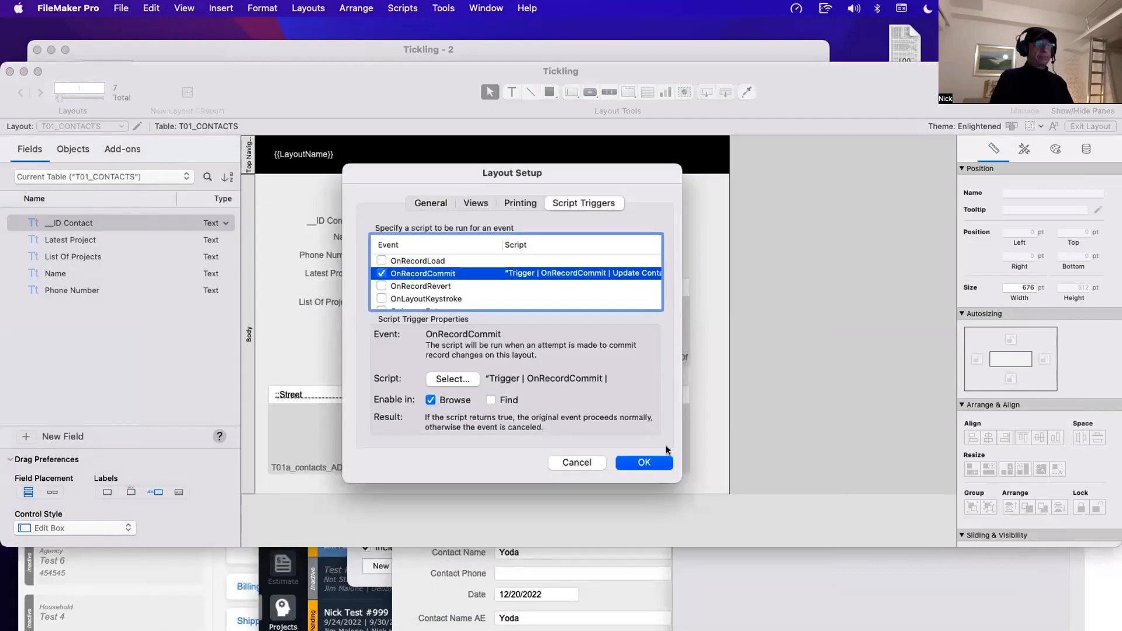
key("super+b")
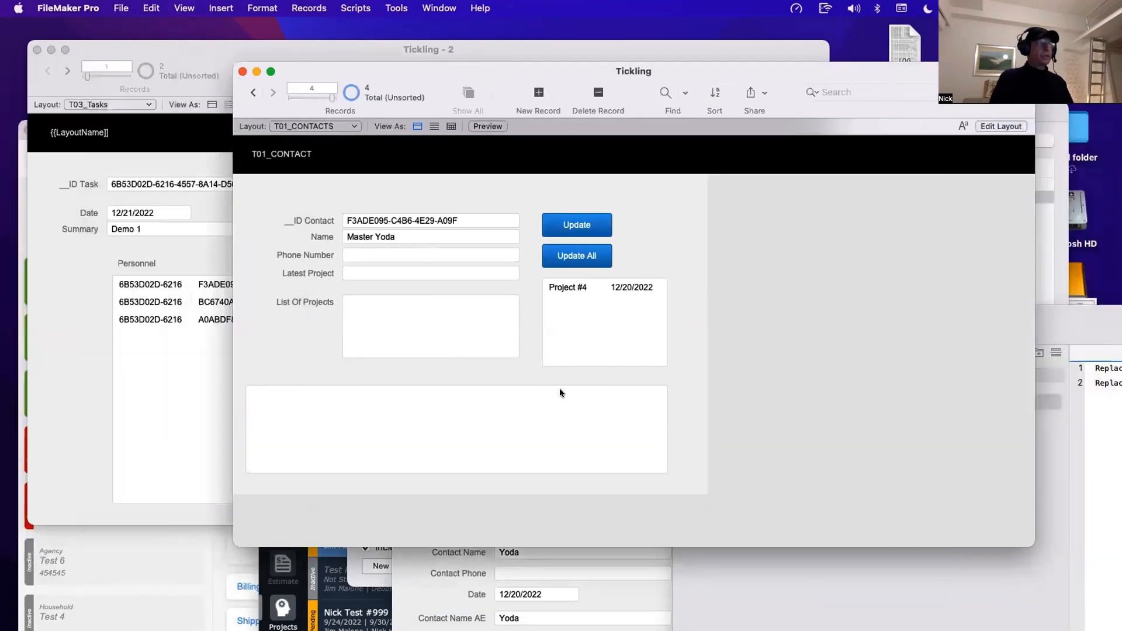
Step: Enter the Name field of the Master Yoda contact and commit the record to fire the update trigger
left_click(374, 236)
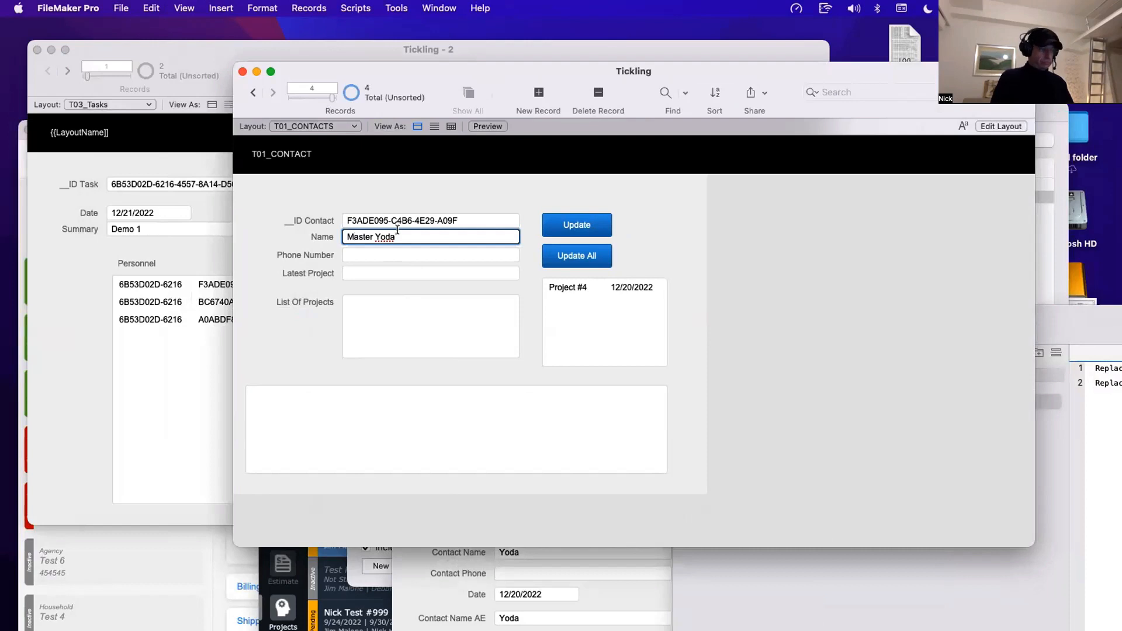
left_click_drag(503, 81, 774, 152)
left_click(791, 251)
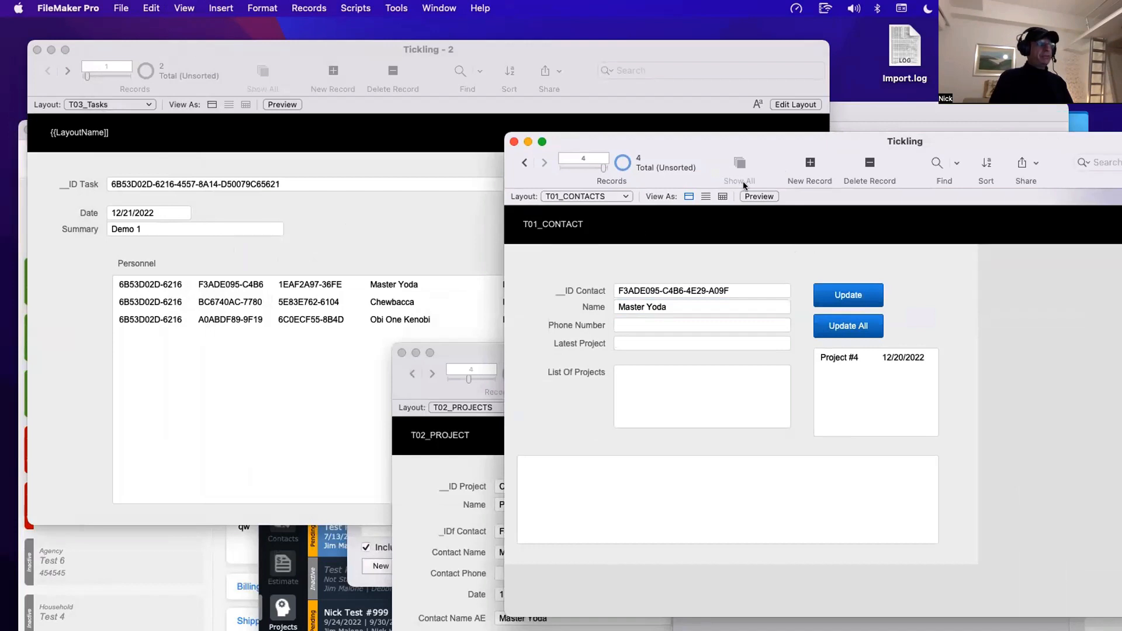
Step: Close the Script Workspace and arrange the contacts, projects and tasks windows so their contact names can be seen together
left_click_drag(766, 153, 227, 279)
left_click(776, 352)
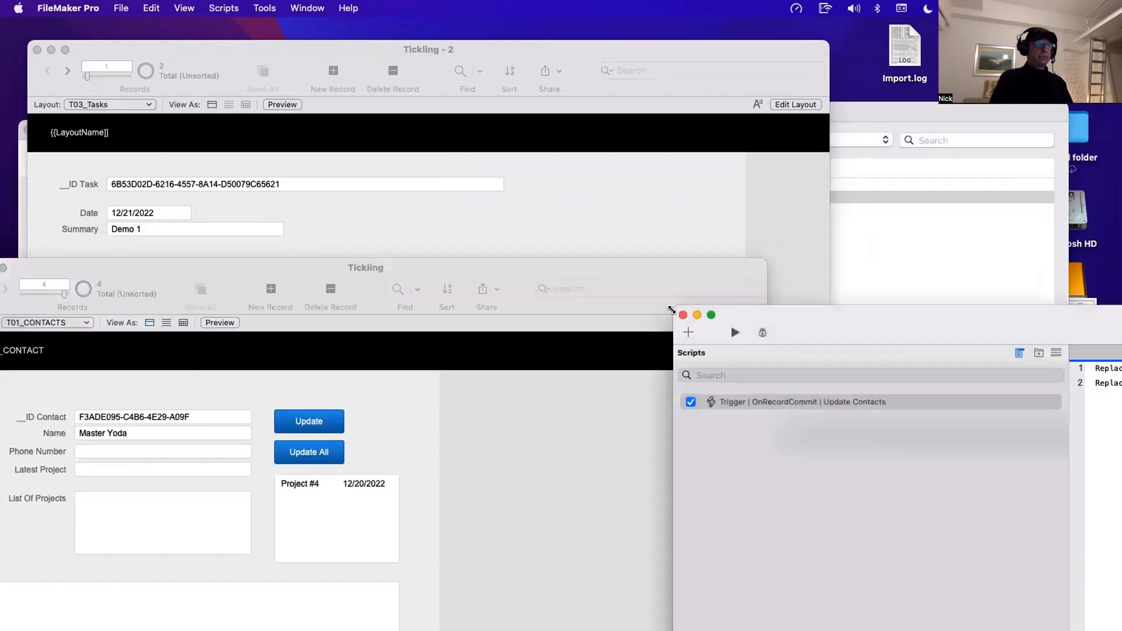
key("super+w")
left_click(822, 353)
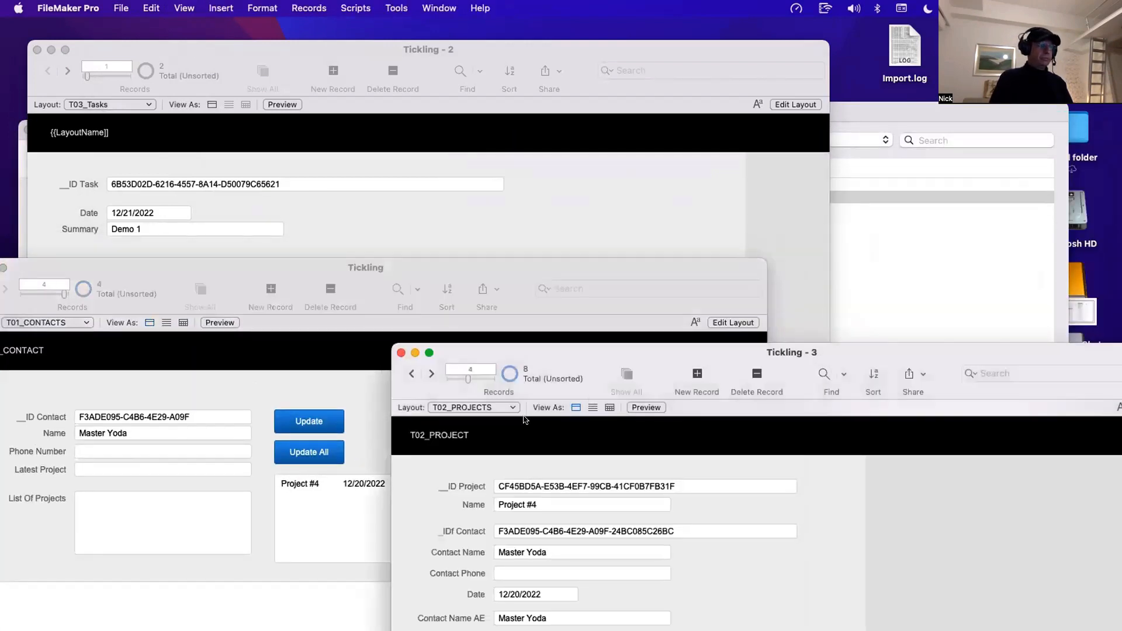
left_click_drag(477, 359, 872, 40)
left_click_drag(485, 264, 695, 294)
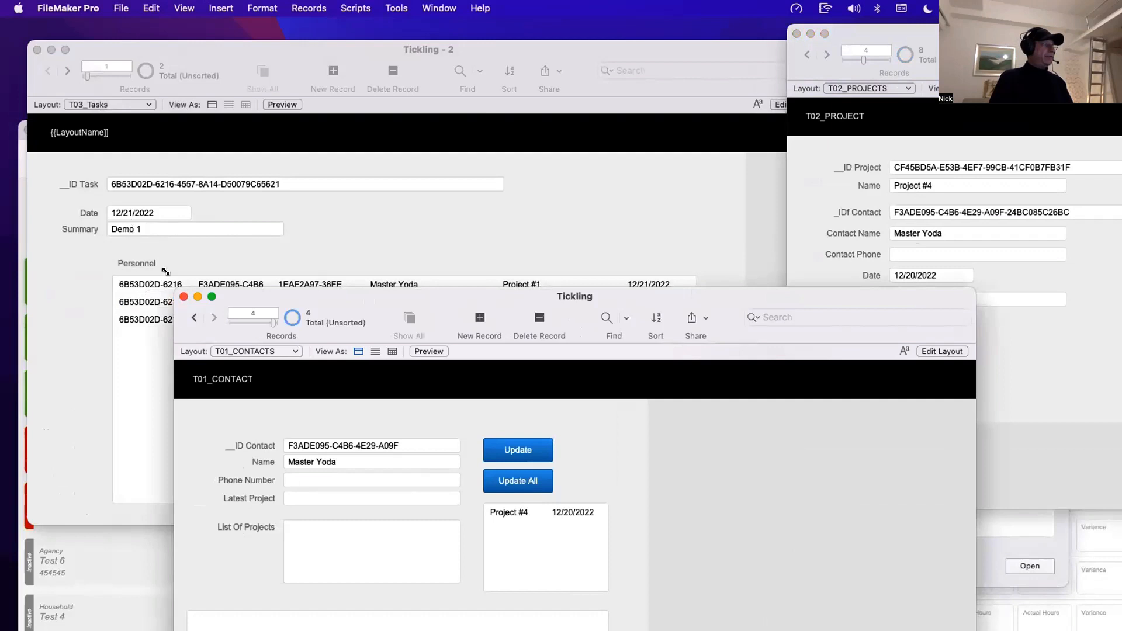
left_click_drag(244, 297, 243, 317)
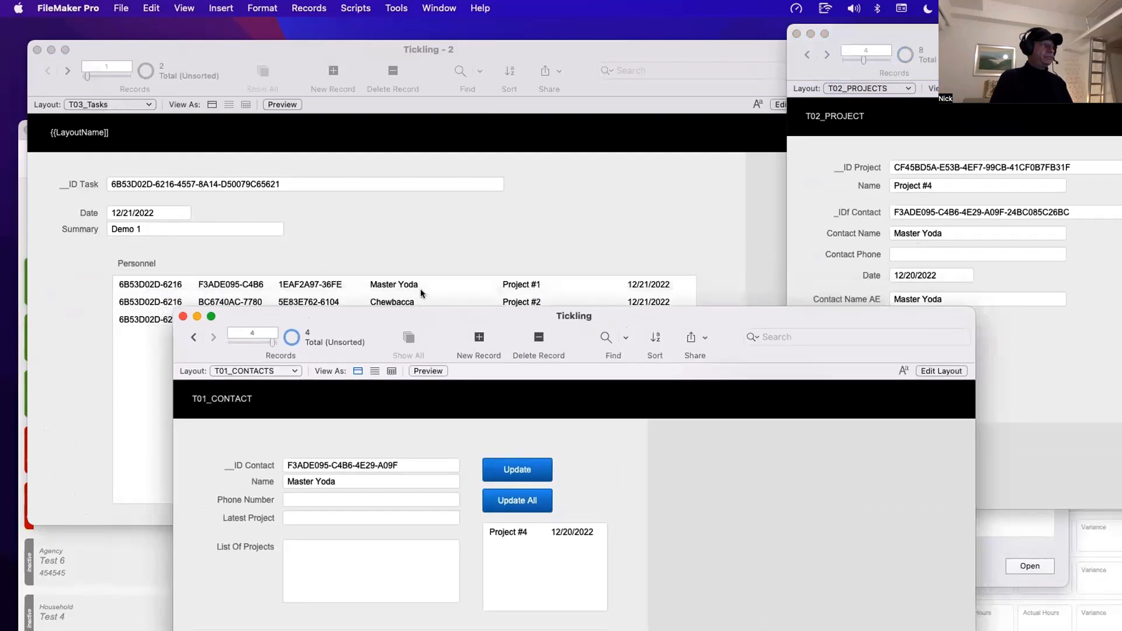
Step: Shorten the contact's Name to Yoda and commit the record to test the update trigger
left_click(319, 482)
left_click_drag(319, 482, 260, 474)
key("BackSpace")
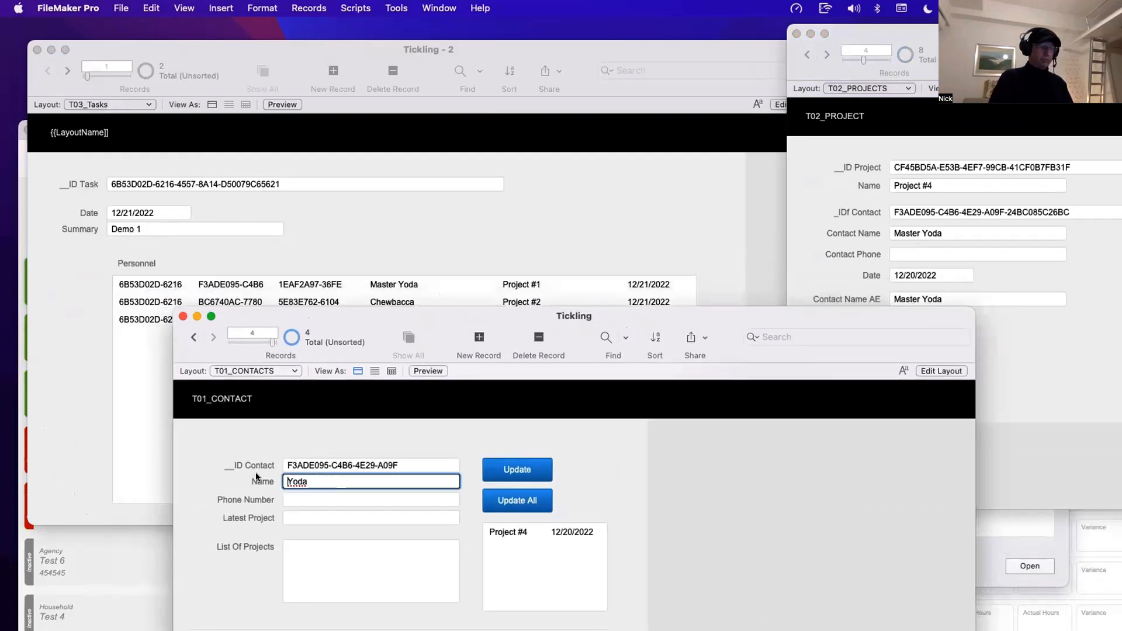
left_click(380, 447)
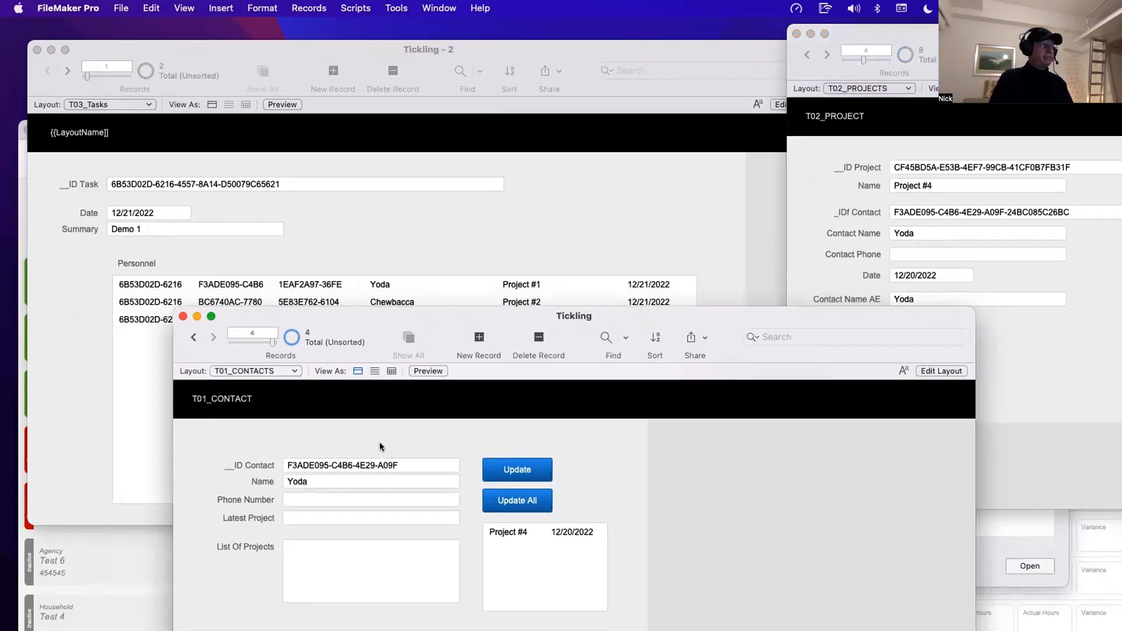
Step: Set the contact's Name back to Master Yoda and commit the record
left_click(285, 481)
type("Master")
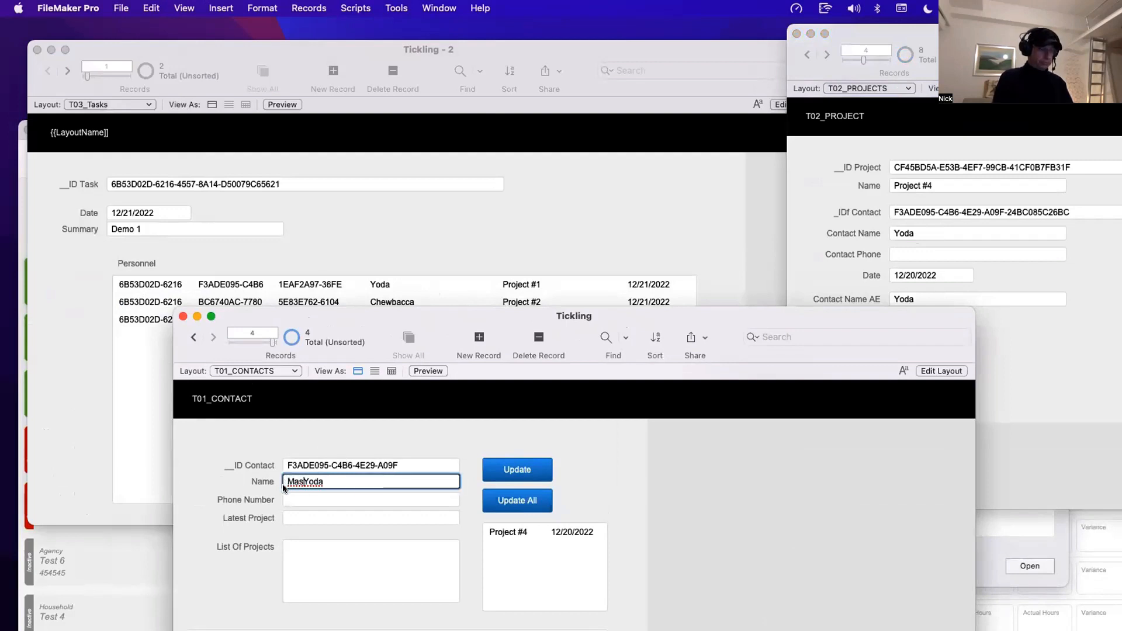
left_click(345, 417)
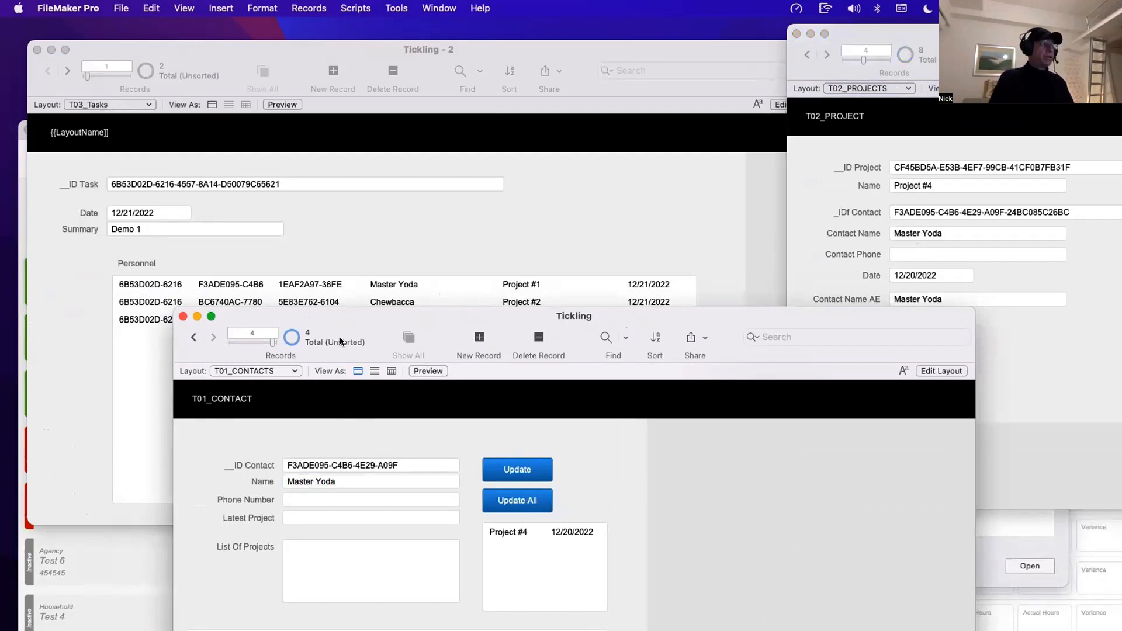
Step: Move the contacts window clear of the Personnel list and copy the project ID from the first personnel row of task Demo 1
left_click_drag(356, 322, 379, 394)
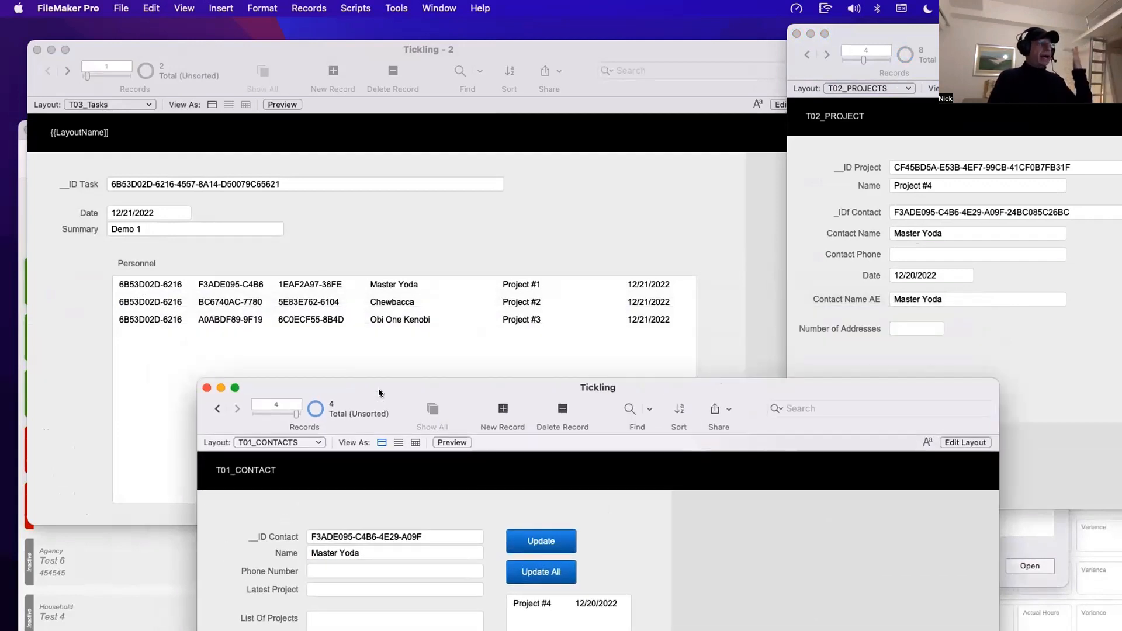
left_click(378, 243)
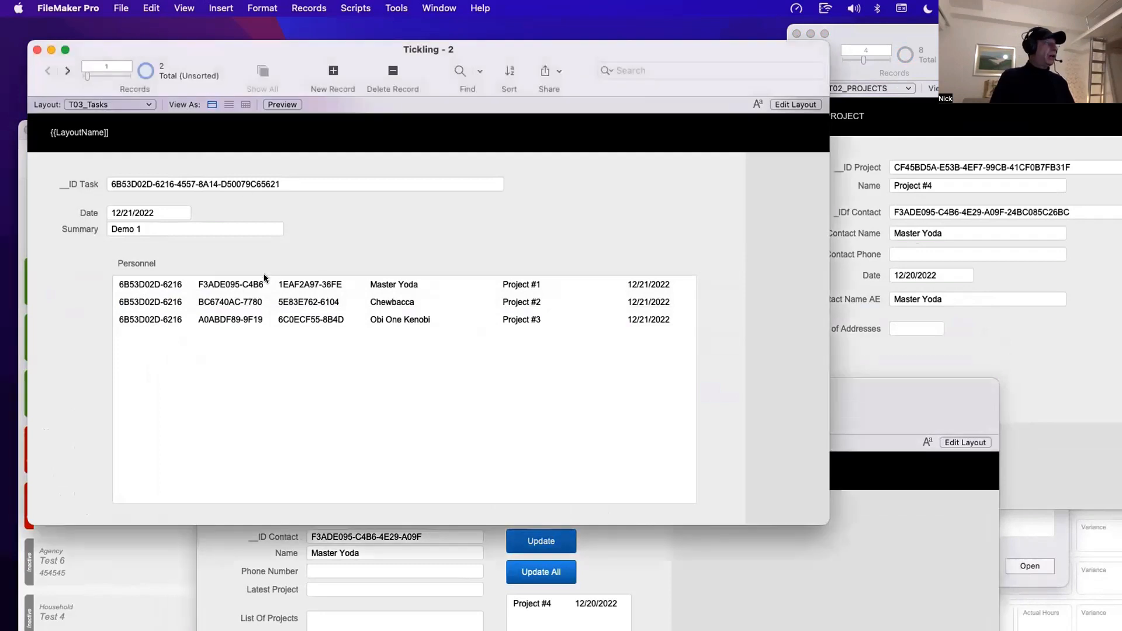
left_click(286, 283)
key("super+a")
key("super+c")
left_click(334, 229)
Step: Create a new task record with the Summary Demo 3
left_click(67, 74)
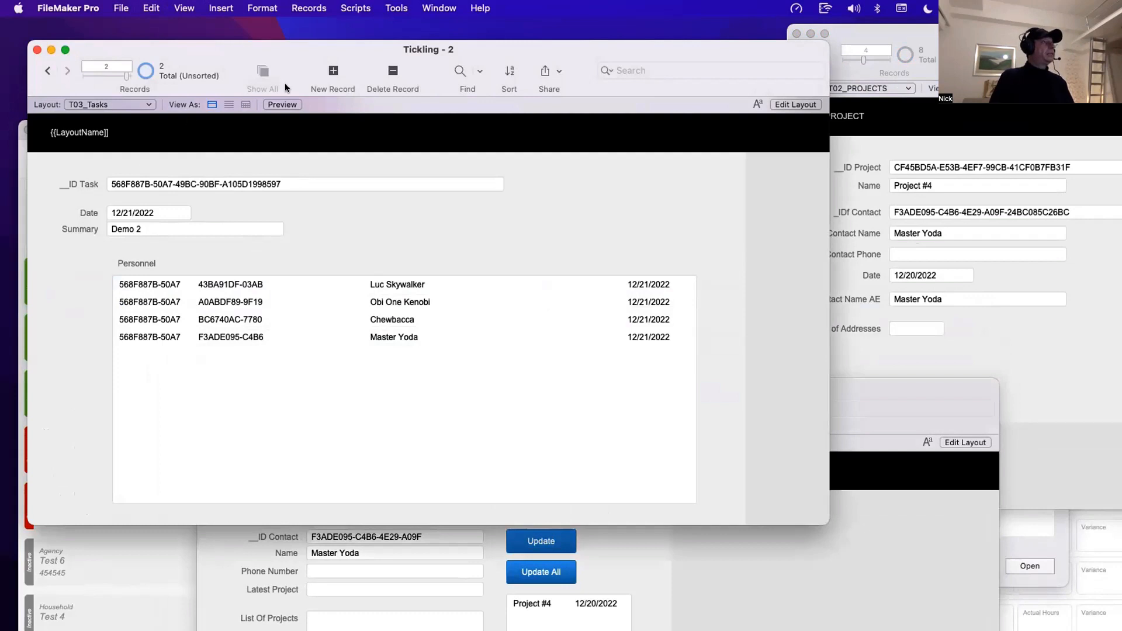
left_click(335, 71)
left_click(162, 232)
type("Demo 3")
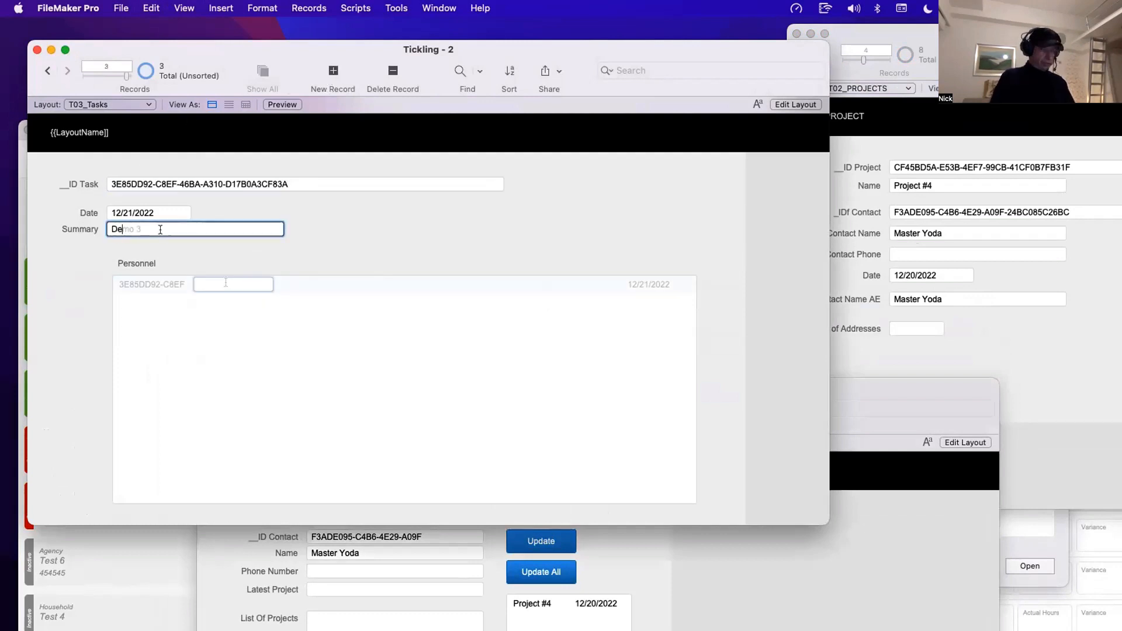
Step: Try the copied project ID as the contact ID of Demo 3's first personnel row, and clear the field again
key("Tab")
key("super+v")
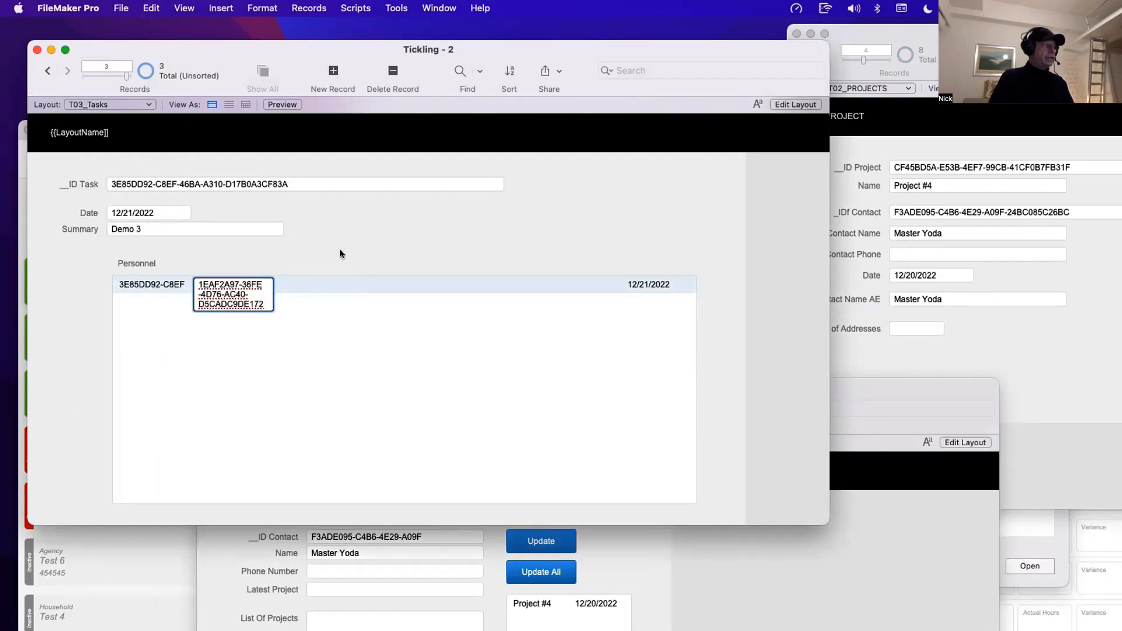
left_click(340, 254)
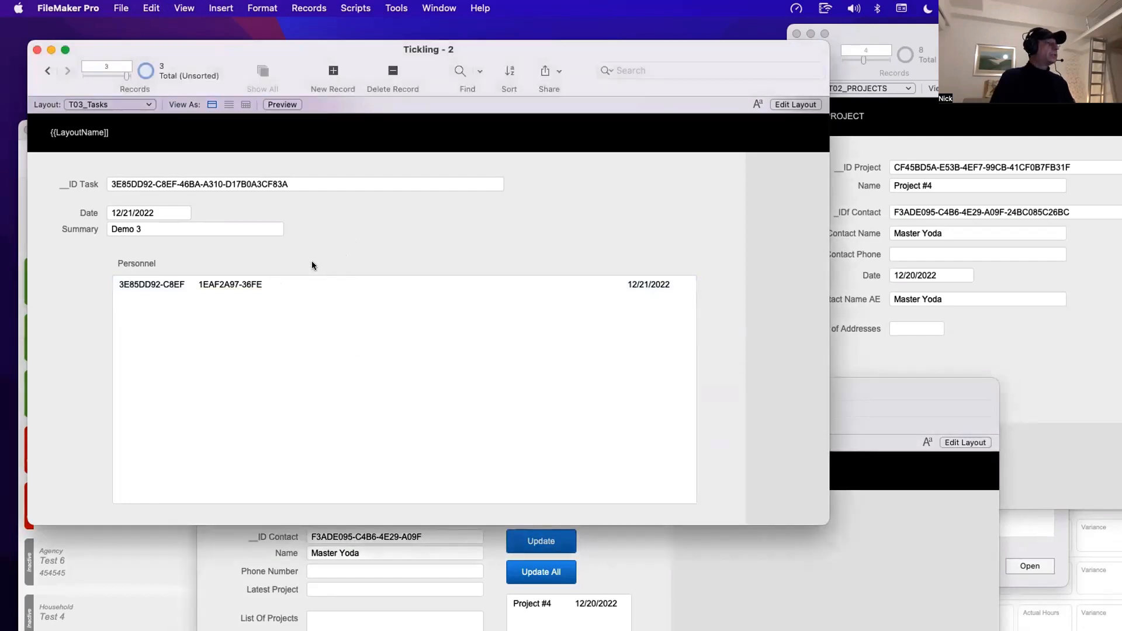
left_click(246, 285)
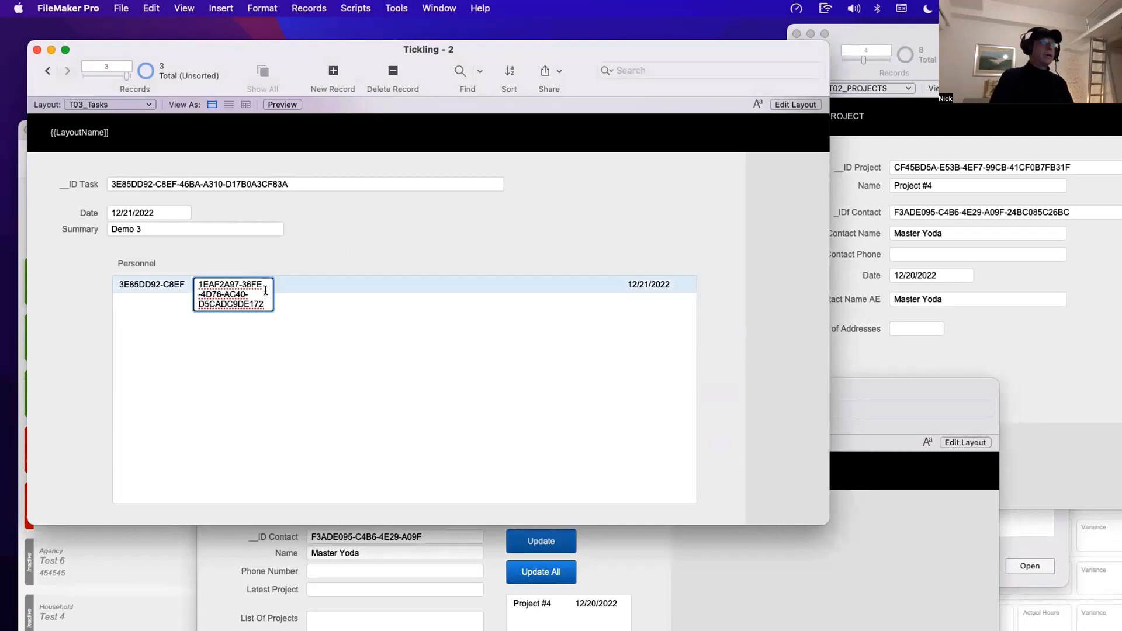
left_click_drag(267, 305, 189, 276)
key("BackSpace")
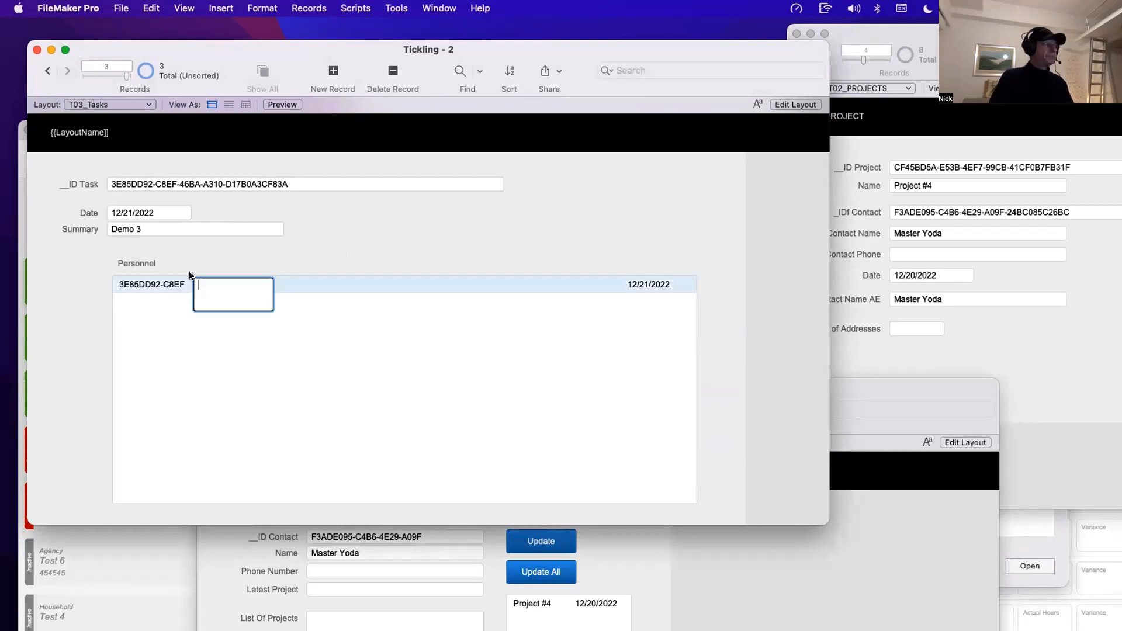
left_click(351, 274)
Step: Try Project #4's project ID as the contact ID of Demo 3's first personnel row and commit the record
left_click(923, 175)
left_click(950, 167)
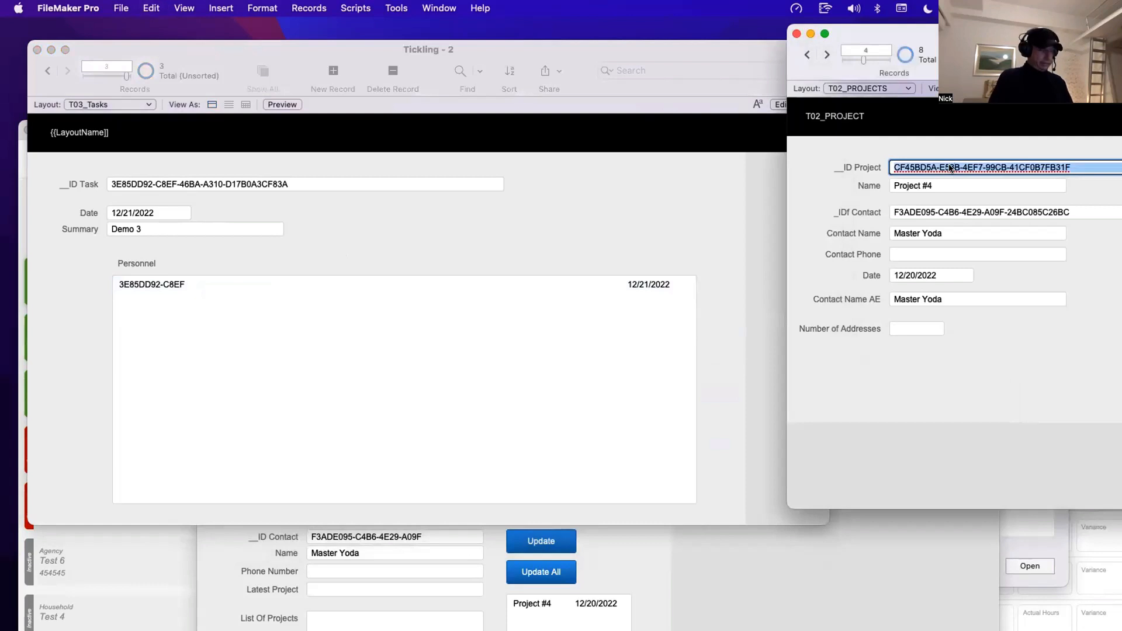
key("super+c")
left_click(499, 223)
left_click(250, 287)
key("super+v")
left_click(336, 259)
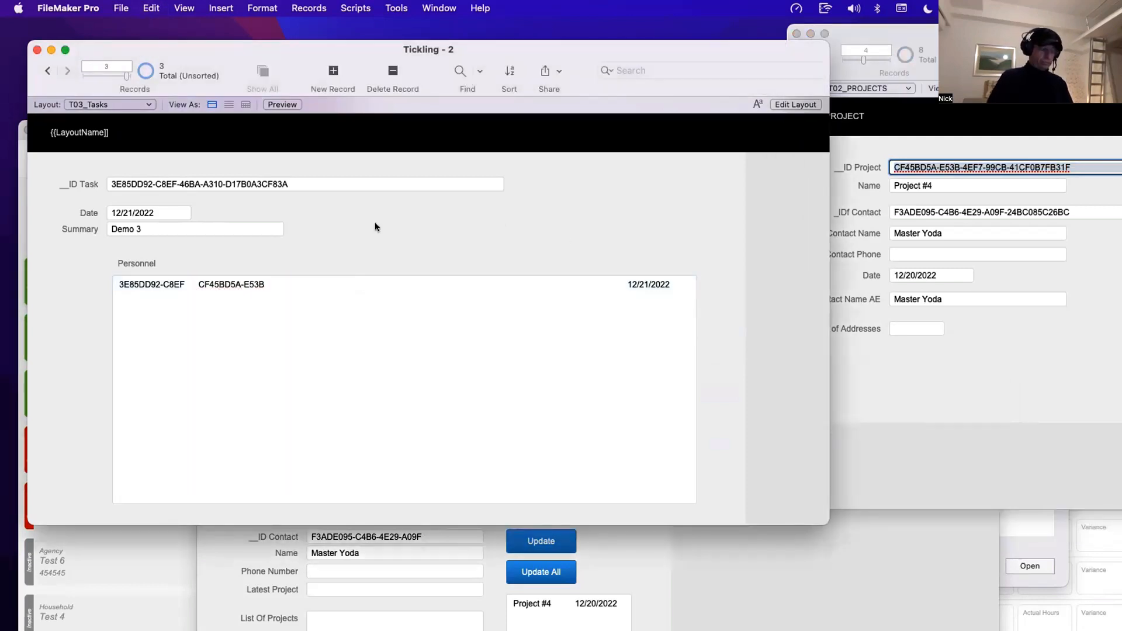
Step: Check in Layout mode which field each column of the Personnel portal on T03_Tasks holds
key("super+l")
left_click(476, 290)
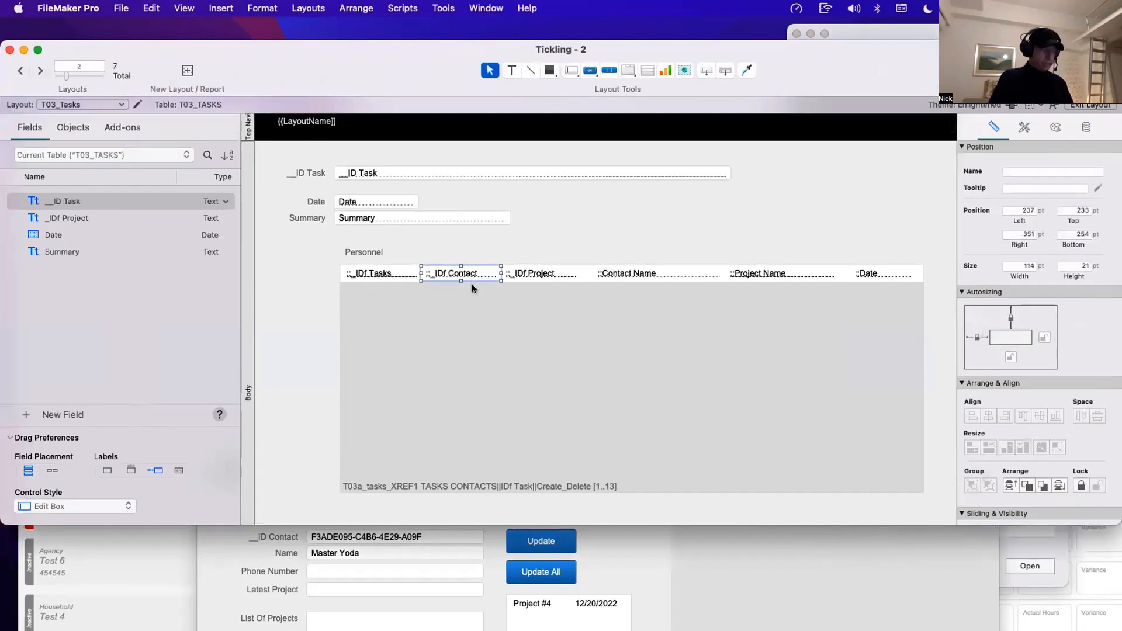
key("super+b")
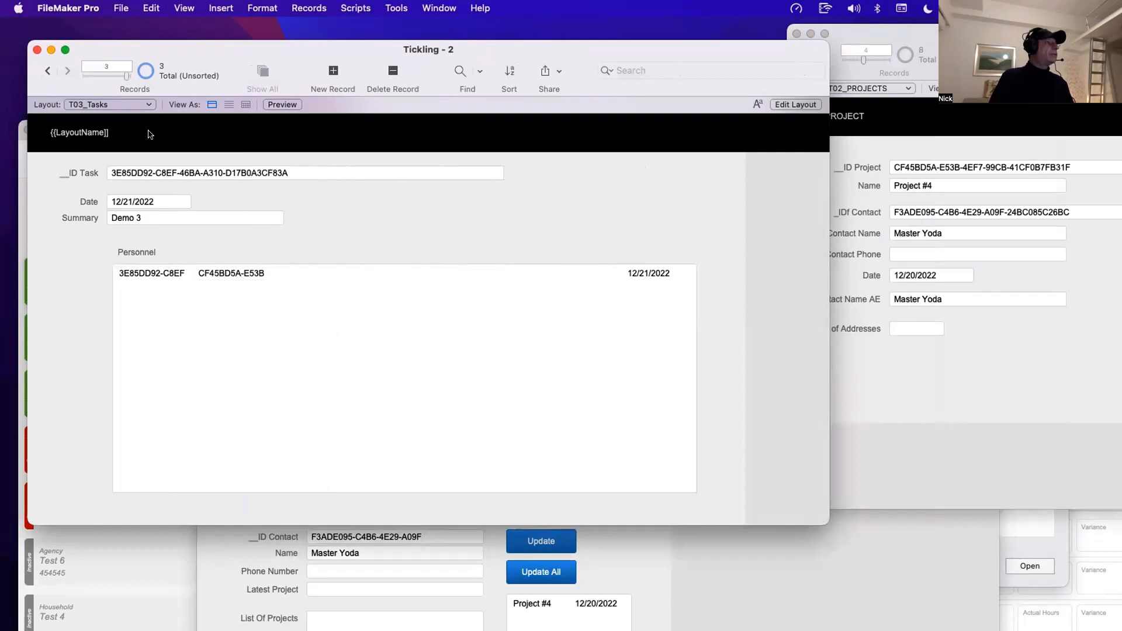
left_click(173, 270)
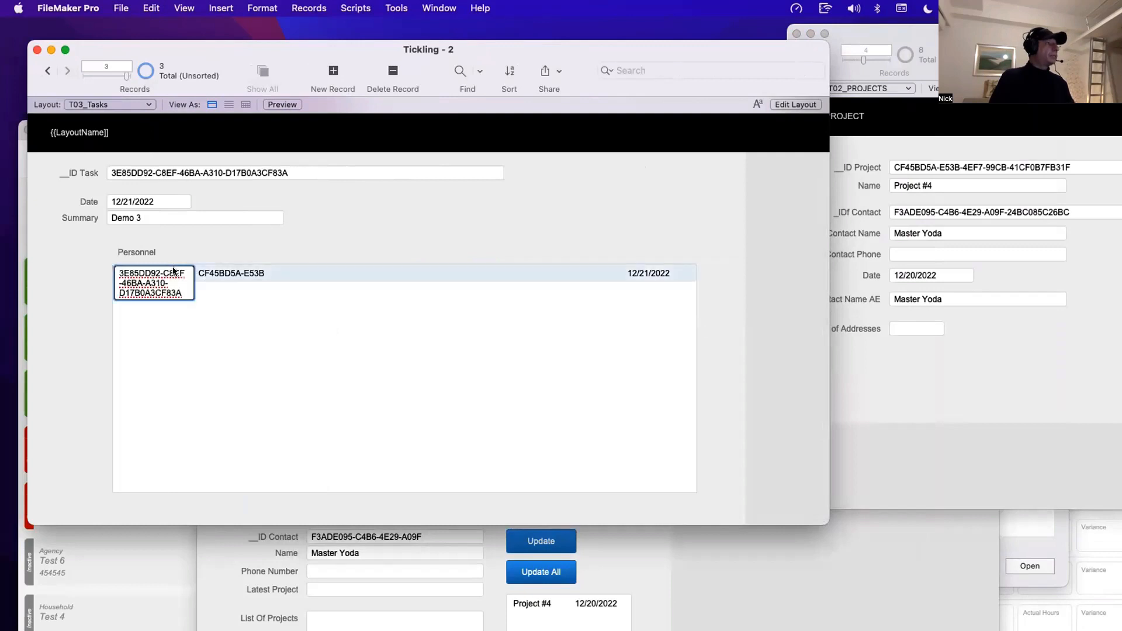
key("super+l")
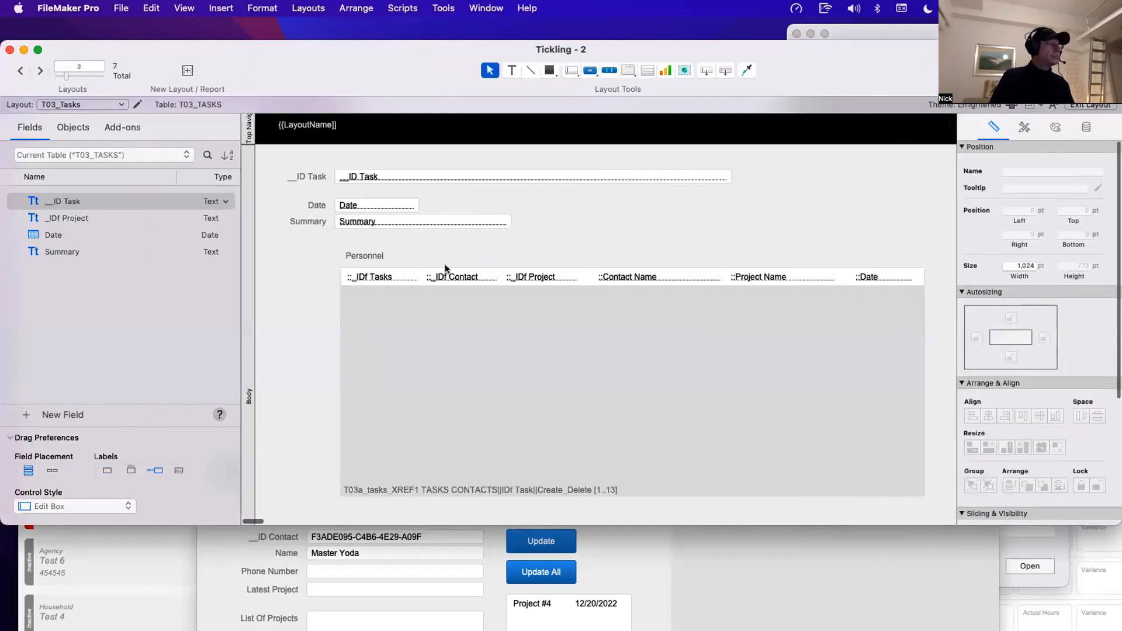
key("super+b")
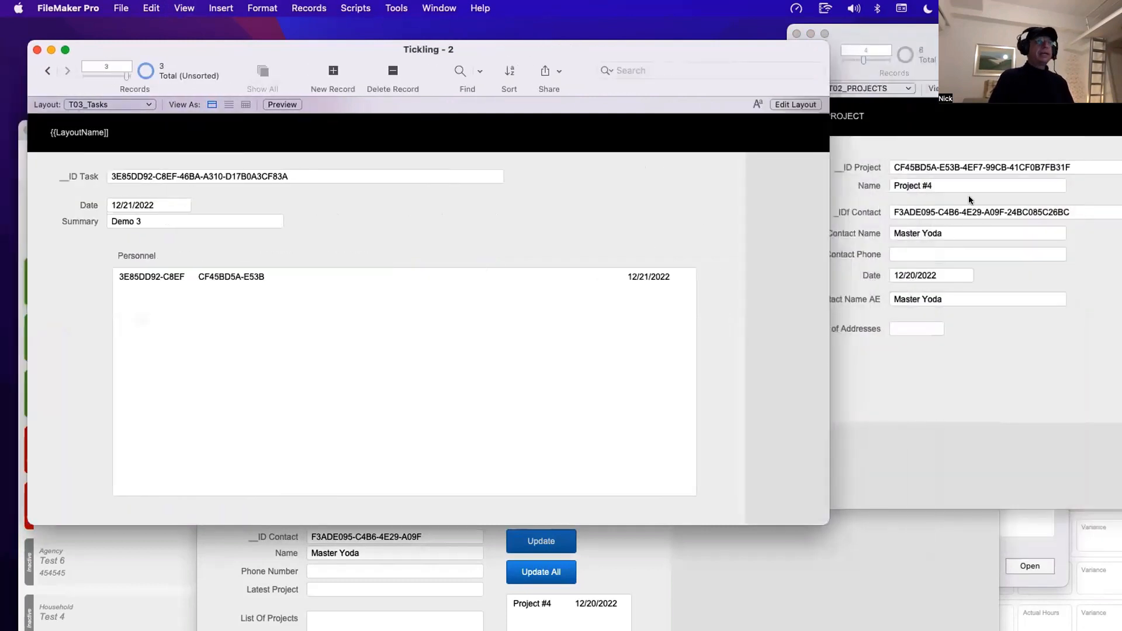
Step: Replace the contact ID in Demo 3's personnel row with the ID copied from the Master Yoda contact and commit
left_click(954, 154)
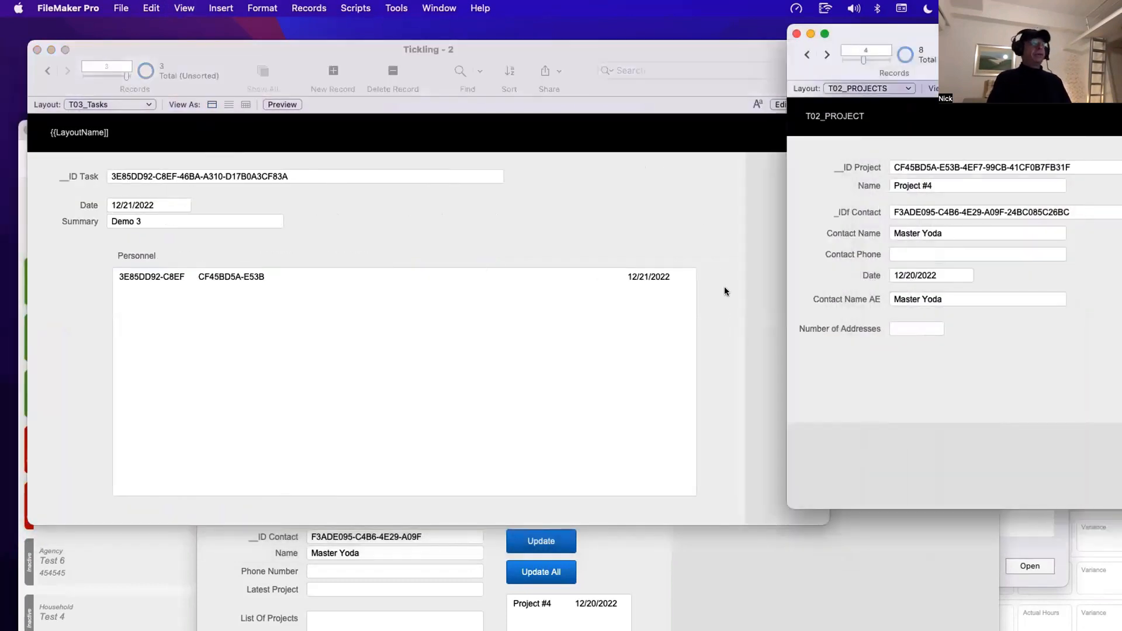
left_click(693, 570)
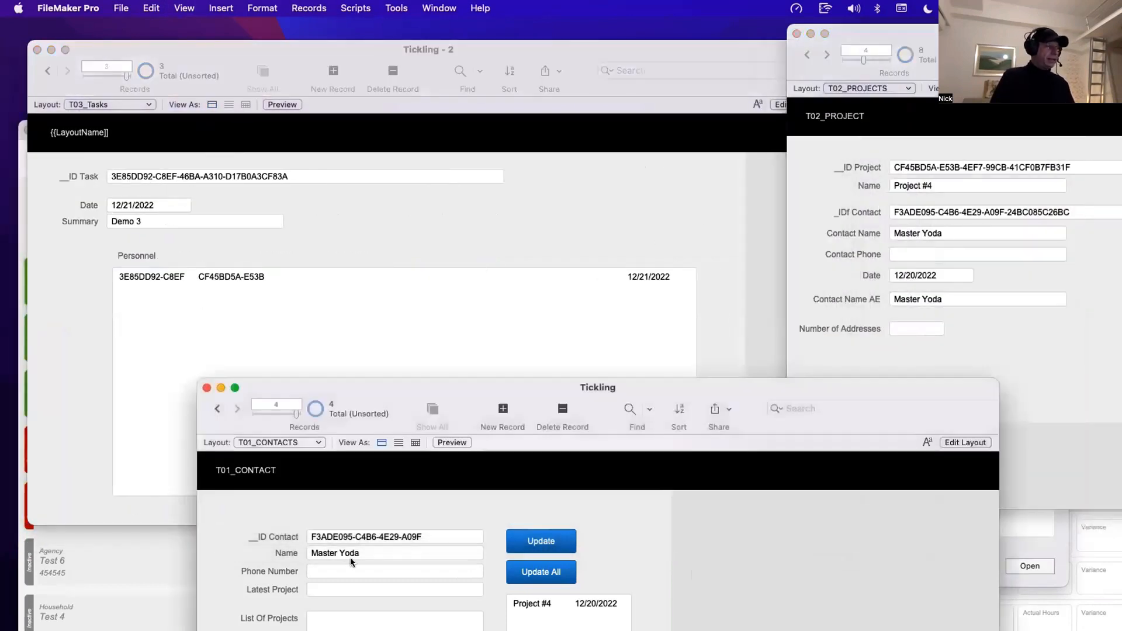
left_click(316, 539)
key("super+a")
key("super+c")
left_click(250, 279)
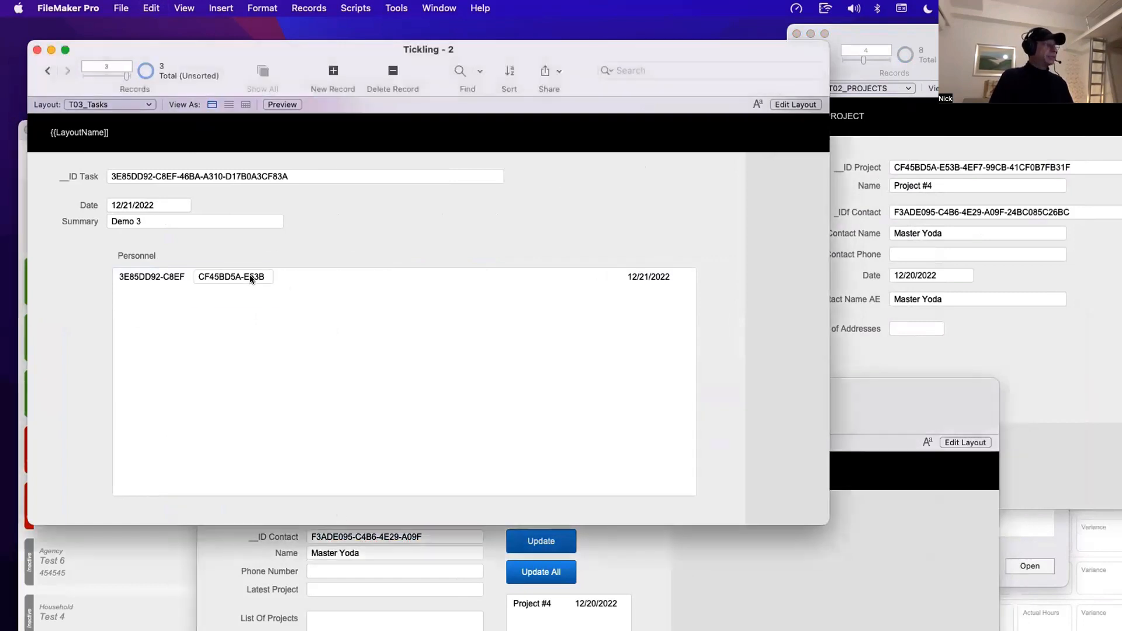
key("super+a")
key("super+v")
left_click(300, 248)
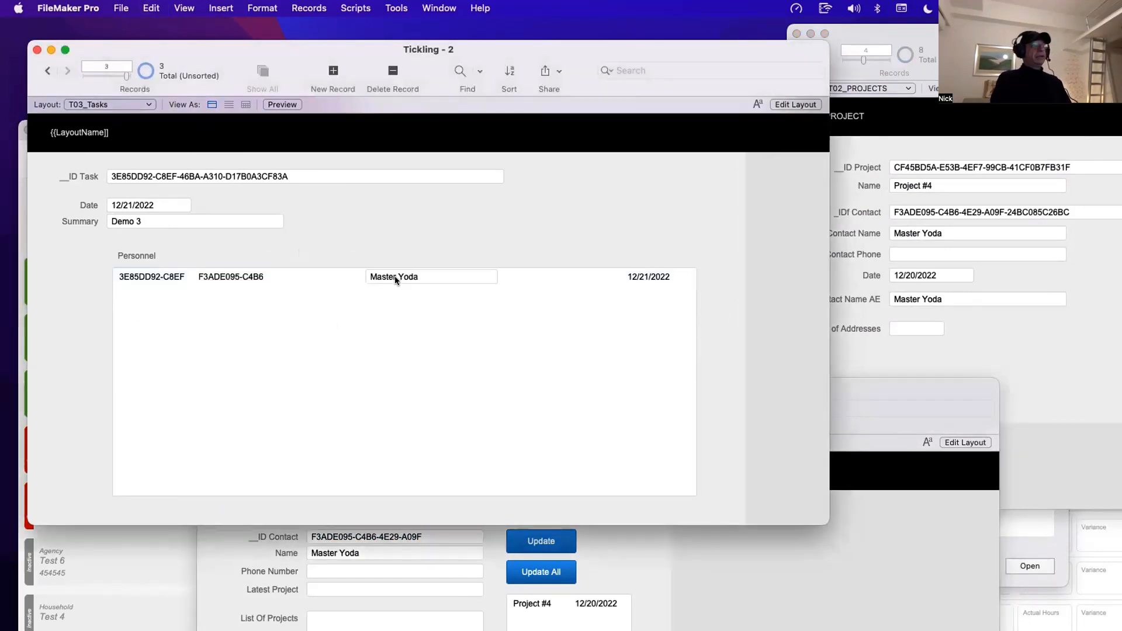
Step: Review the contact names in the Personnel lists of tasks Demo 2 and Demo 1
left_click(47, 71)
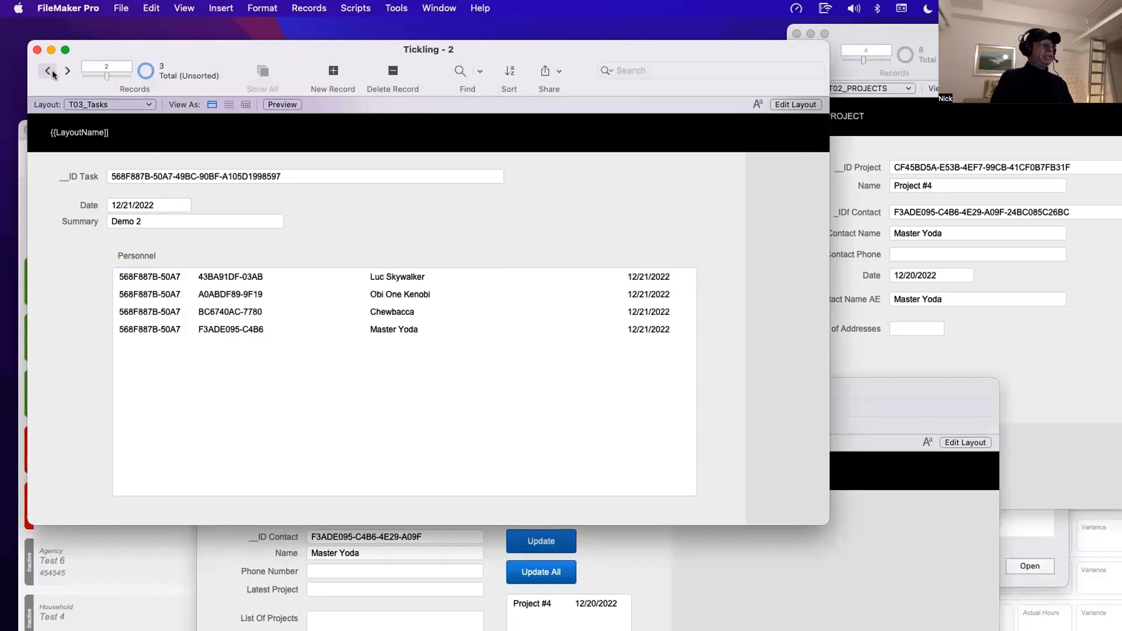
left_click(397, 327)
left_click(48, 70)
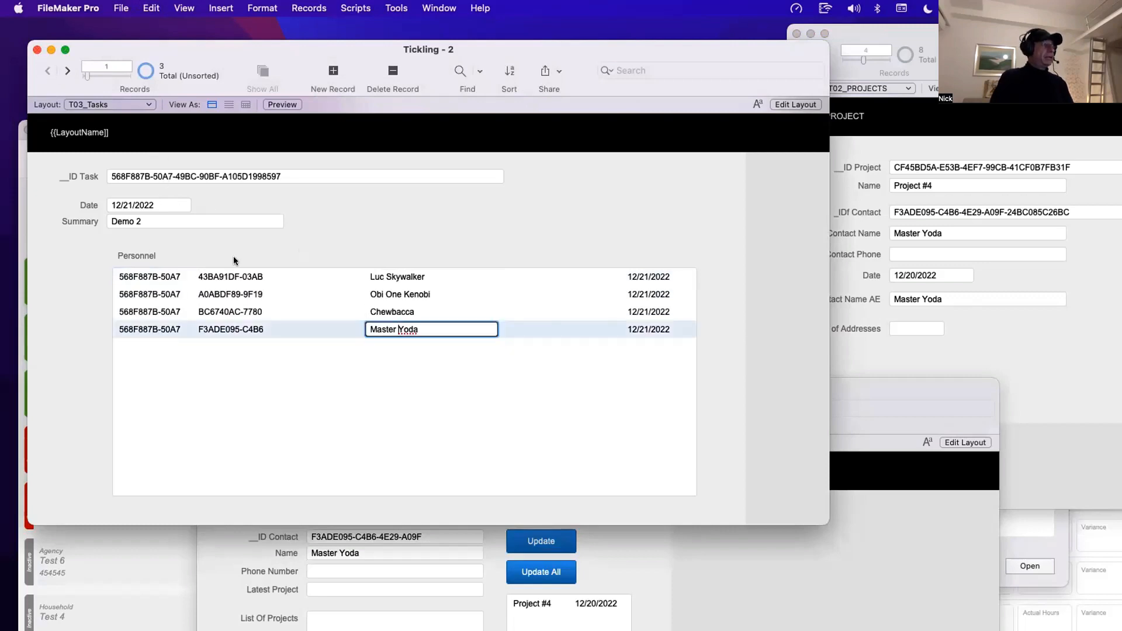
left_click(435, 280)
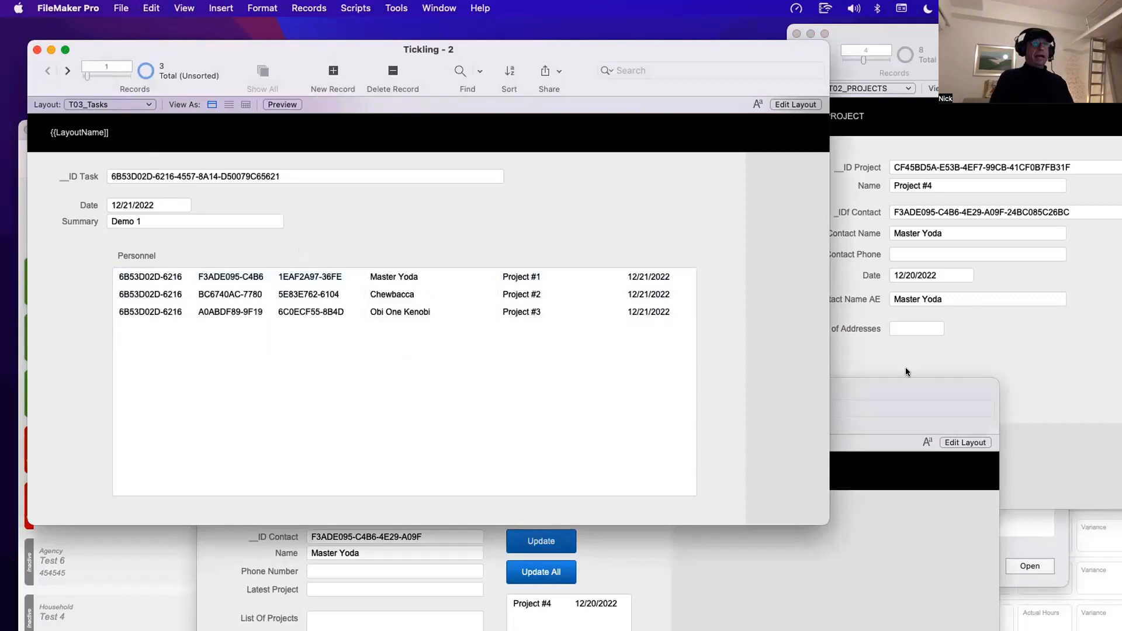
Step: Bring up the last project record, Test Project, in the projects window and inspect its contact ID
left_click(910, 331)
left_click(915, 300)
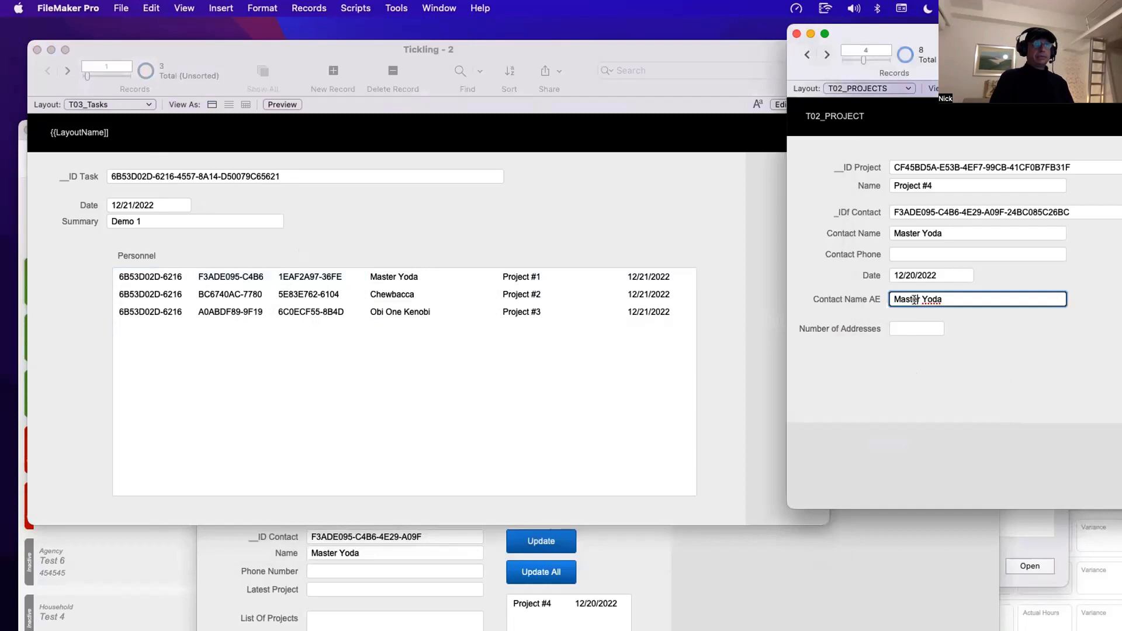
left_click(823, 54)
left_click(823, 53)
left_click(824, 53)
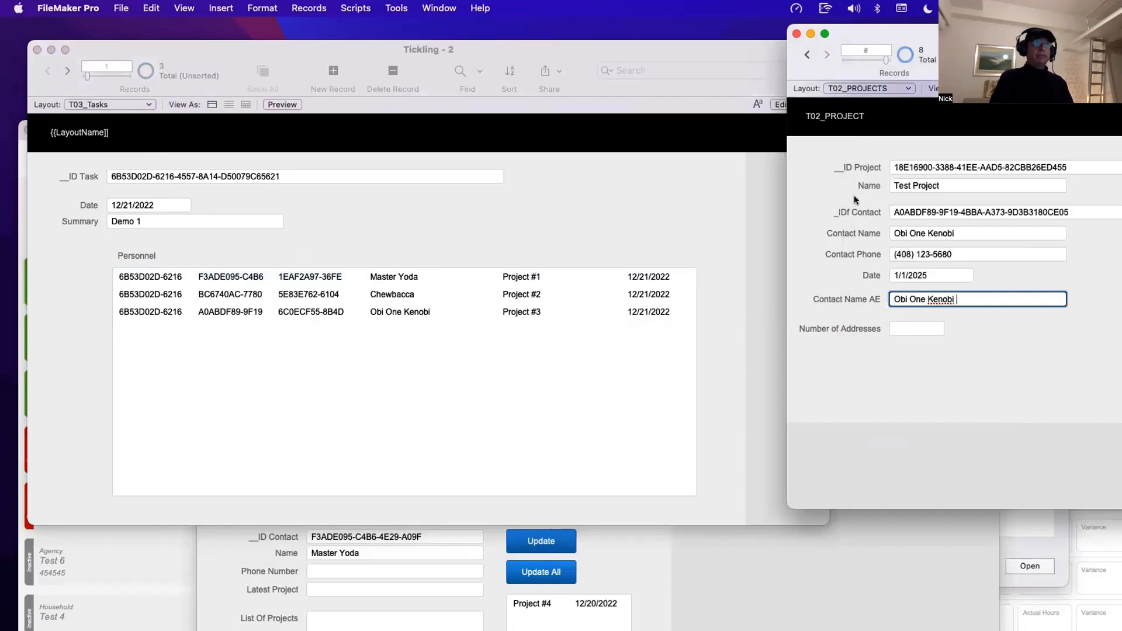
left_click(908, 212)
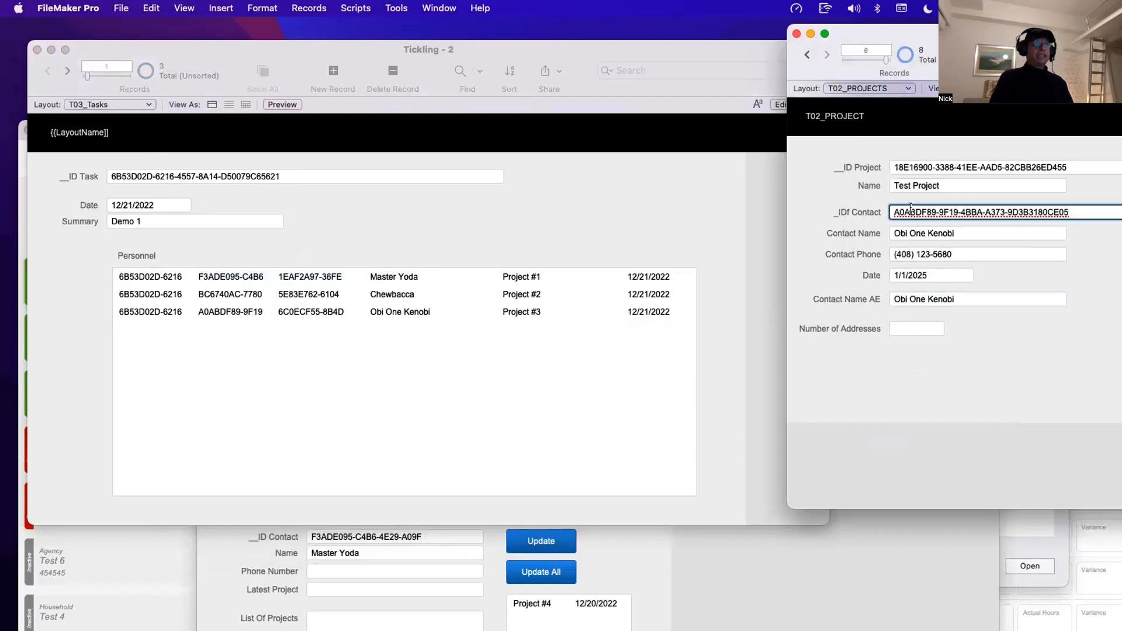
left_click(830, 198)
Step: Reassign Test Project to Master Yoda by copying that contact's ID into its _IDf Contact field, and commit
left_click(352, 548)
left_click(364, 536)
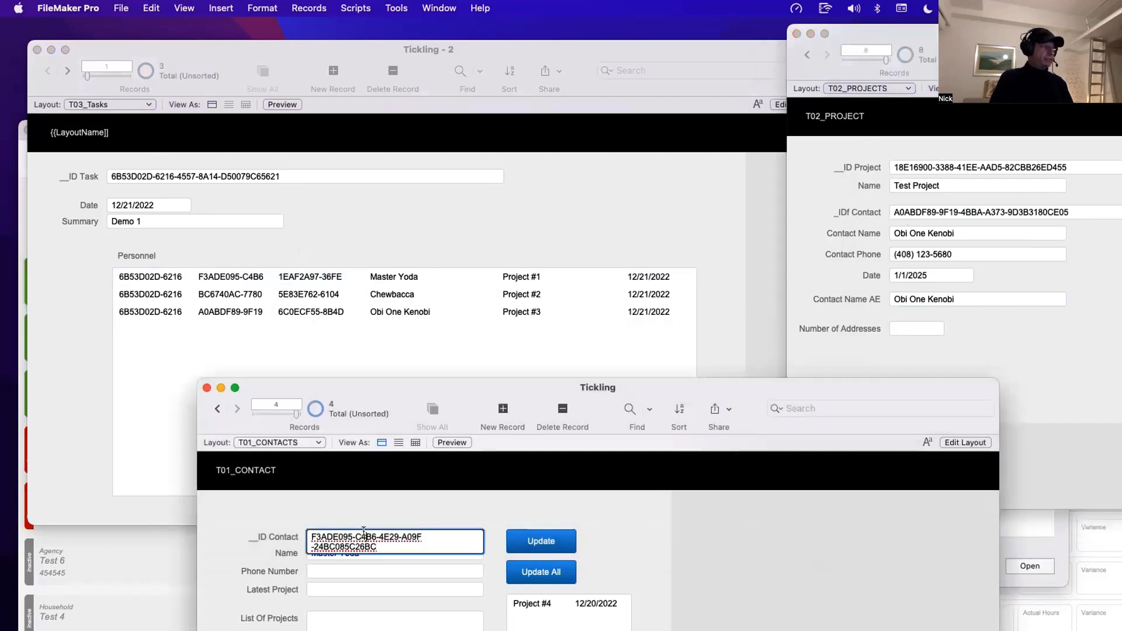
key("super+a")
left_click(413, 500)
left_click(892, 213)
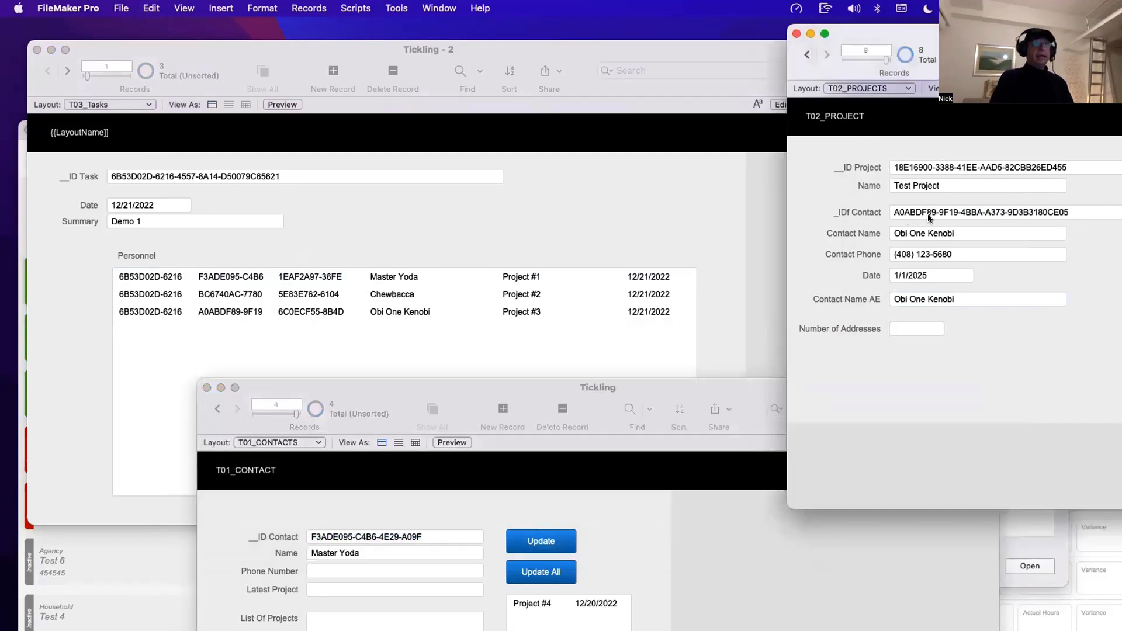
key("super+v")
left_click(855, 198)
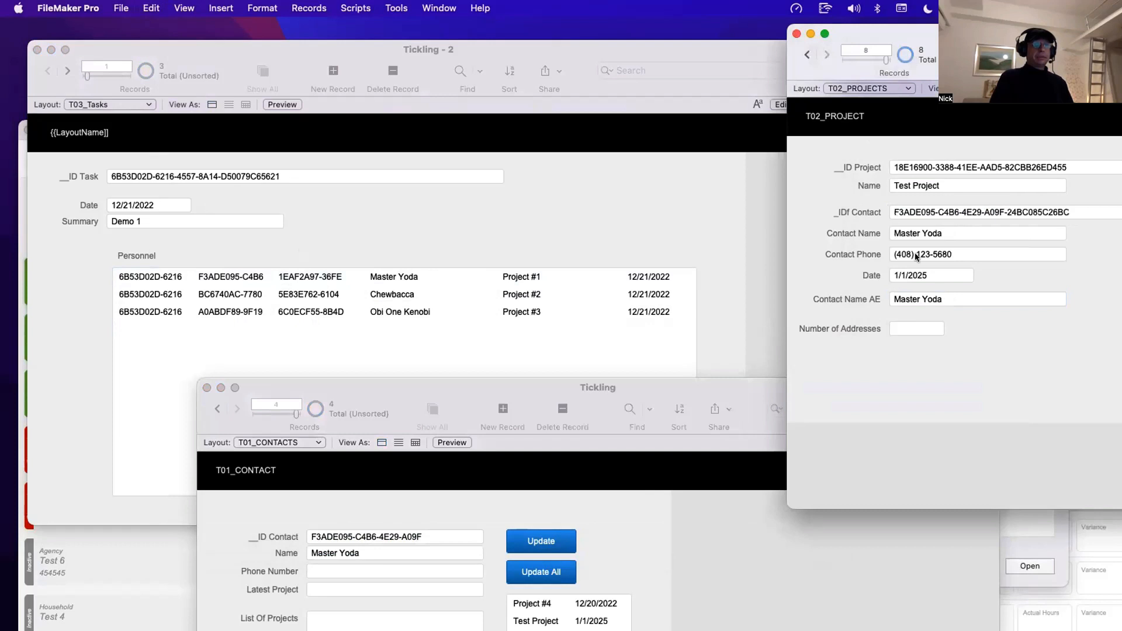
Step: Browse back through the project records to review their contact names, ending on Project #4
left_click(807, 55)
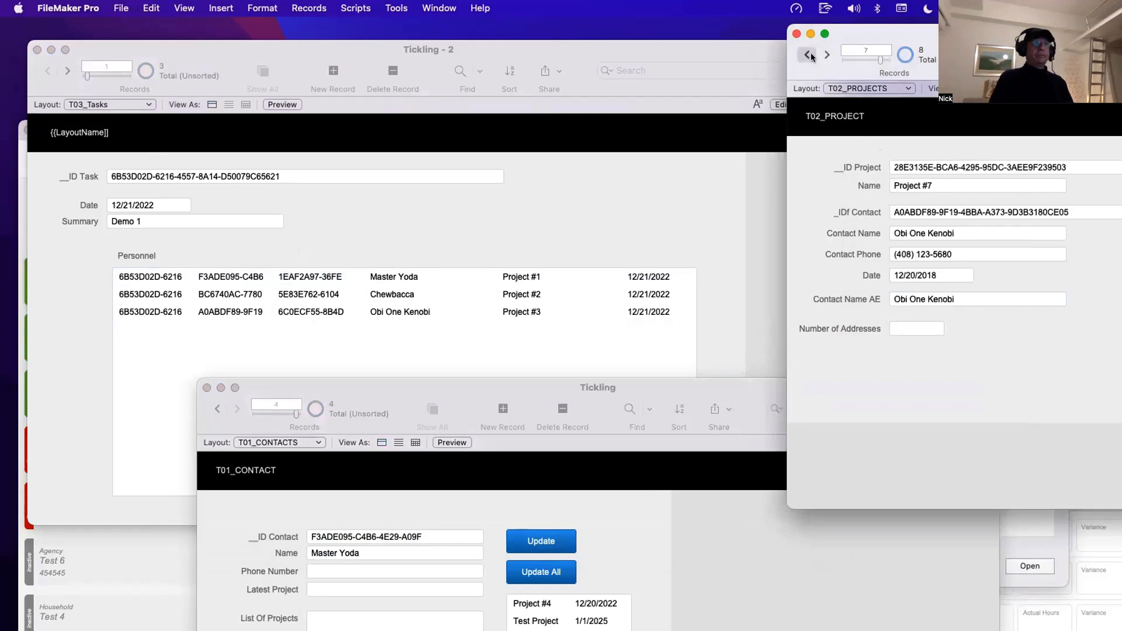
left_click(808, 55)
left_click(808, 55)
left_click(809, 55)
left_click(810, 55)
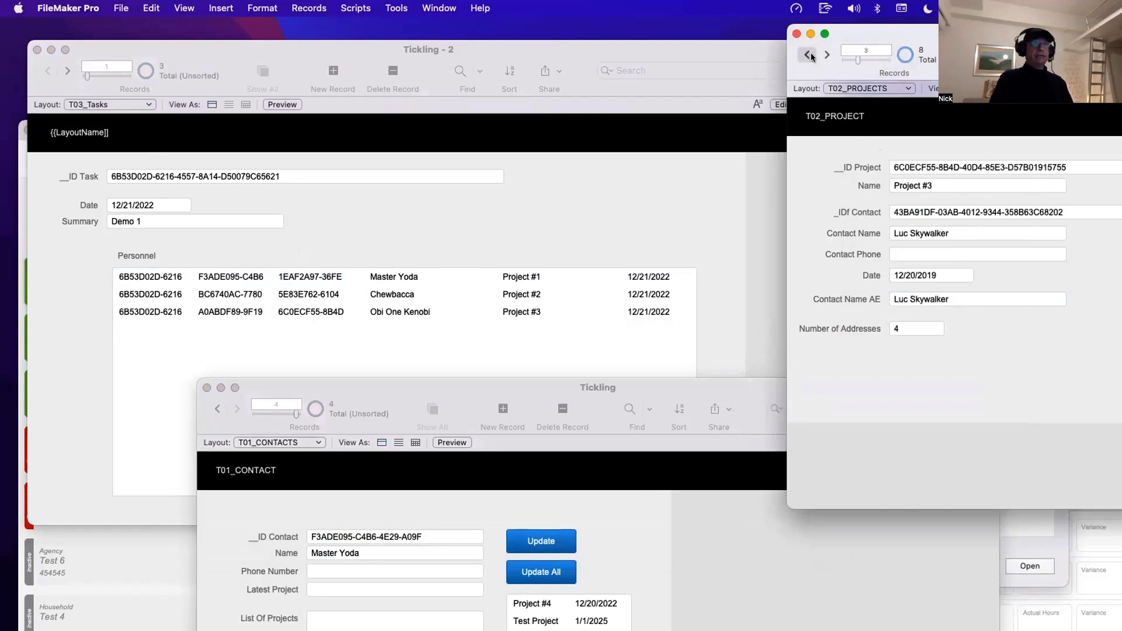
left_click(810, 55)
left_click(827, 55)
left_click(828, 55)
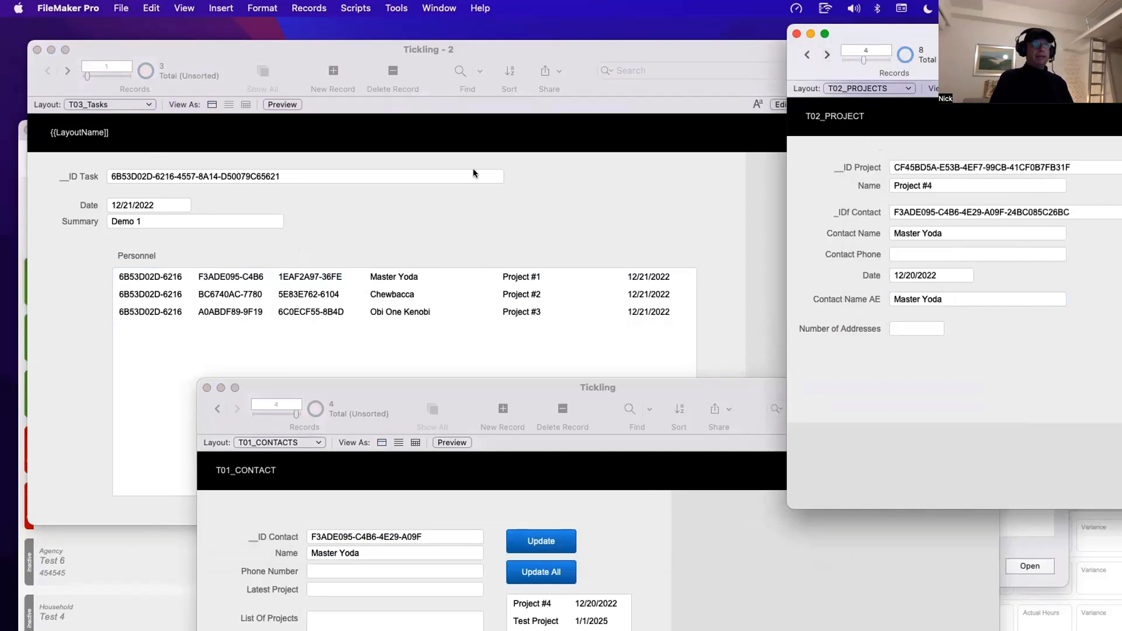
Step: Remove the word Master from the contact's Name, leaving Yoda, and commit the record to fire the update trigger
left_click(546, 353)
left_click(742, 570)
left_click(331, 553)
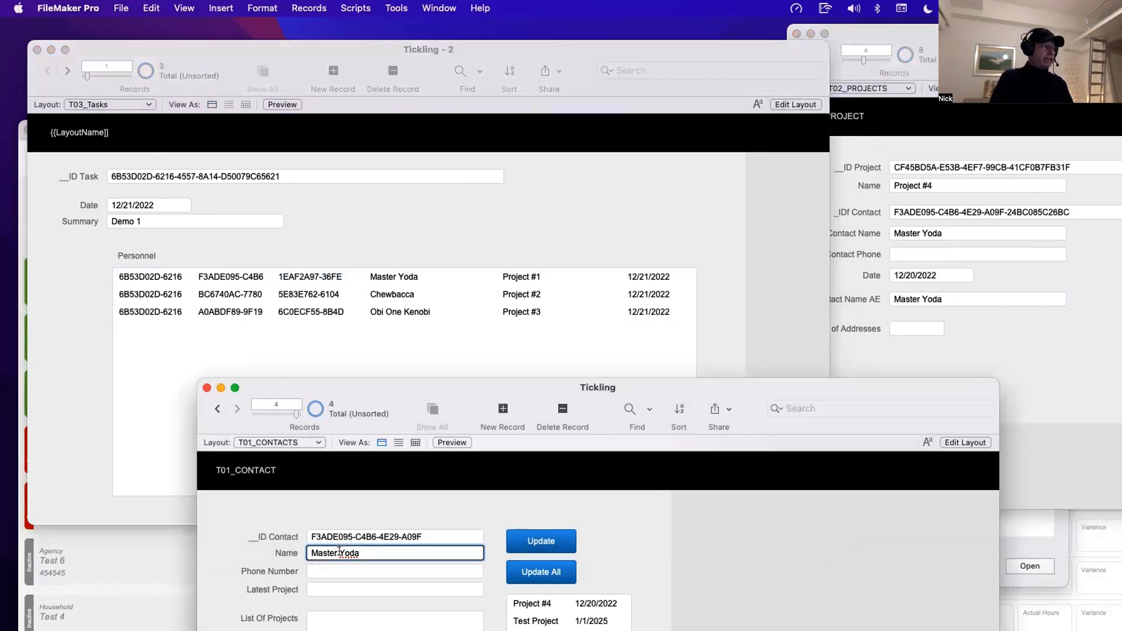
left_click_drag(331, 554, 297, 553)
key("BackSpace")
left_click(313, 513)
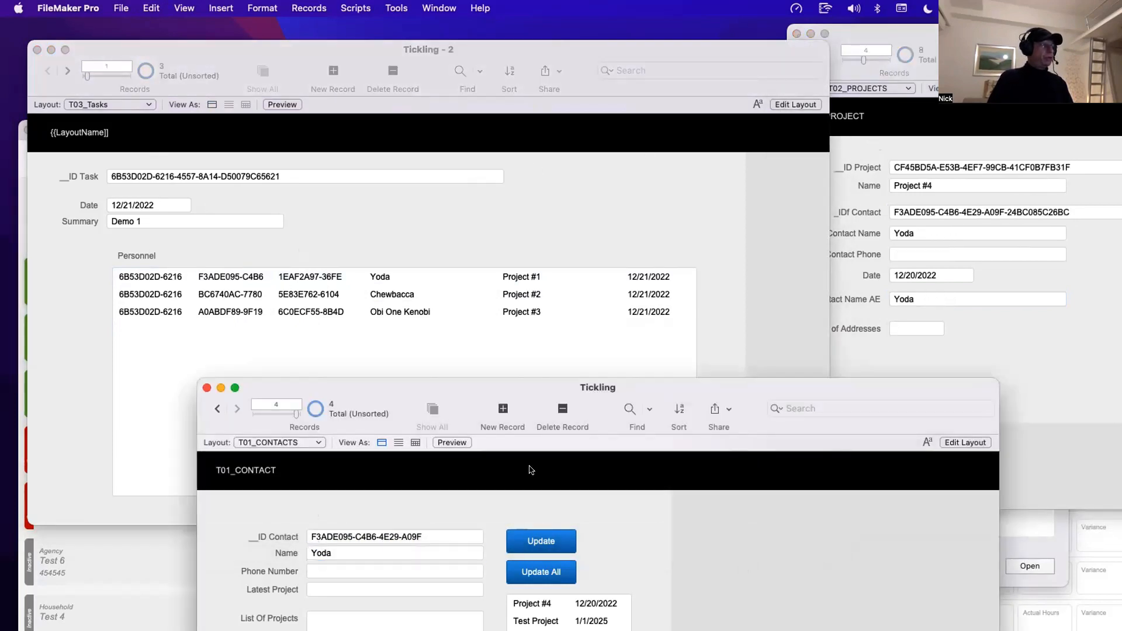
Step: Browse through the task records Demo 1 to Demo 3 and check the contact names in their Personnel lists
left_click(406, 277)
left_click(67, 70)
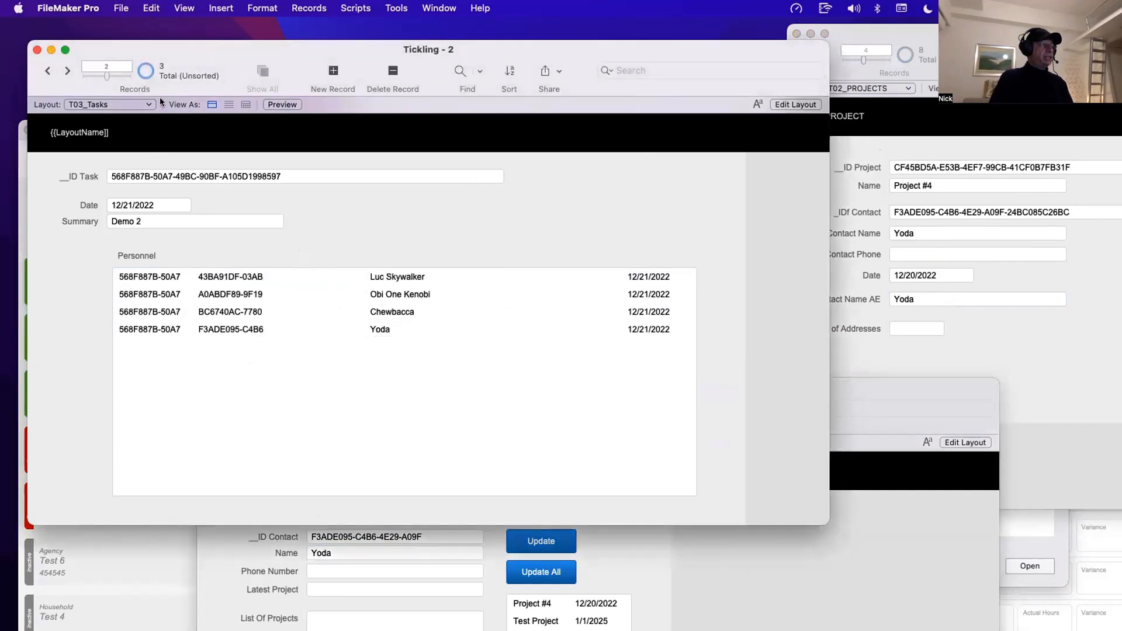
left_click(67, 70)
Step: Browse forward from Project #4 to the last project record, Test Project, and check the contact names
left_click(884, 299)
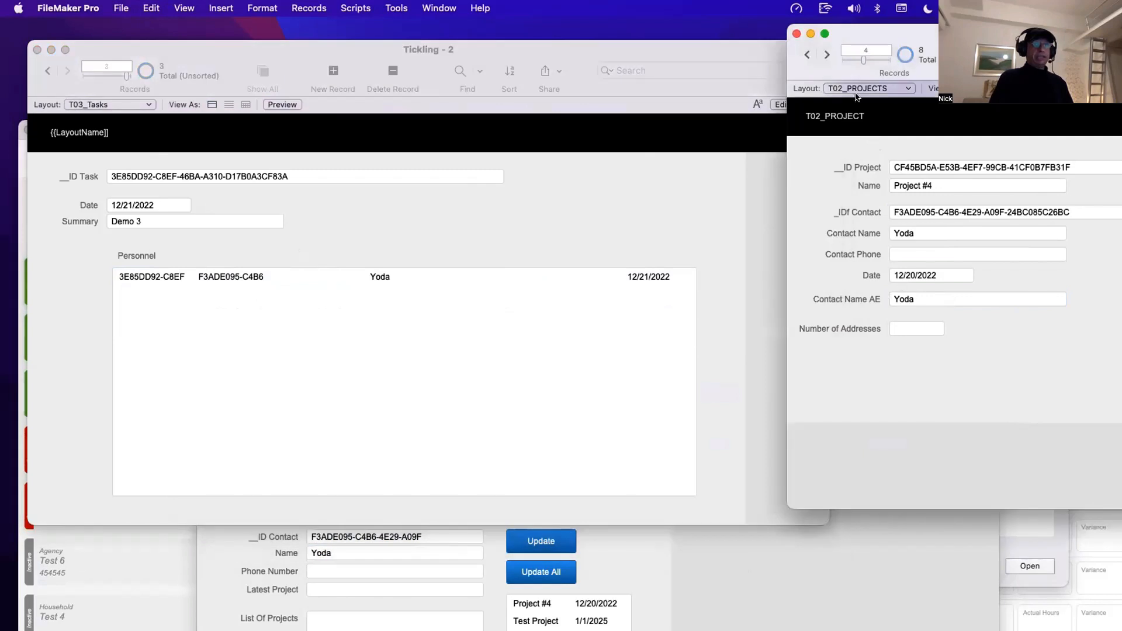
left_click(827, 55)
left_click(827, 55)
left_click(827, 55)
left_click(826, 55)
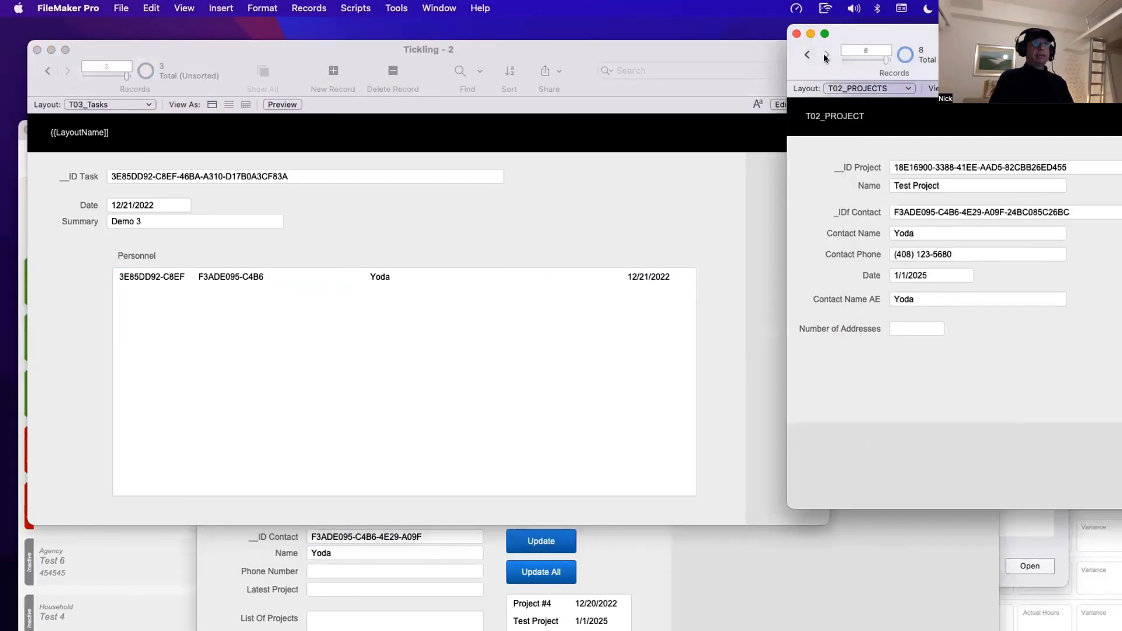
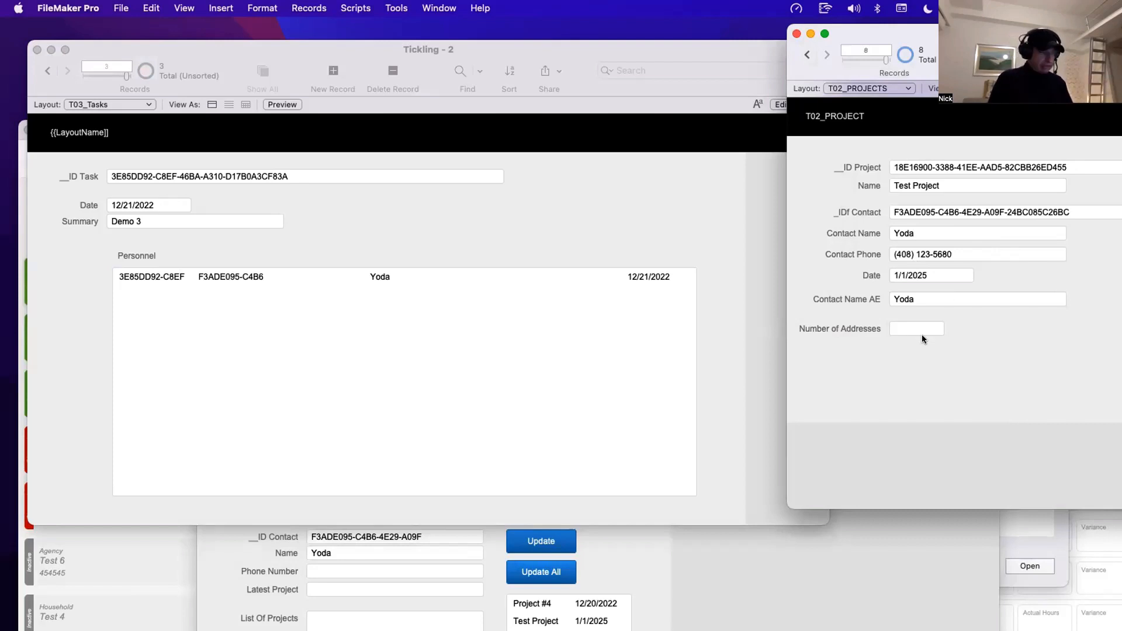
Step: Open the relationships graph and examine the contacts, projects and XREF1 table occurrences, including T01d_contacts_XREF1 TASKS CONTACTS
left_click(678, 248)
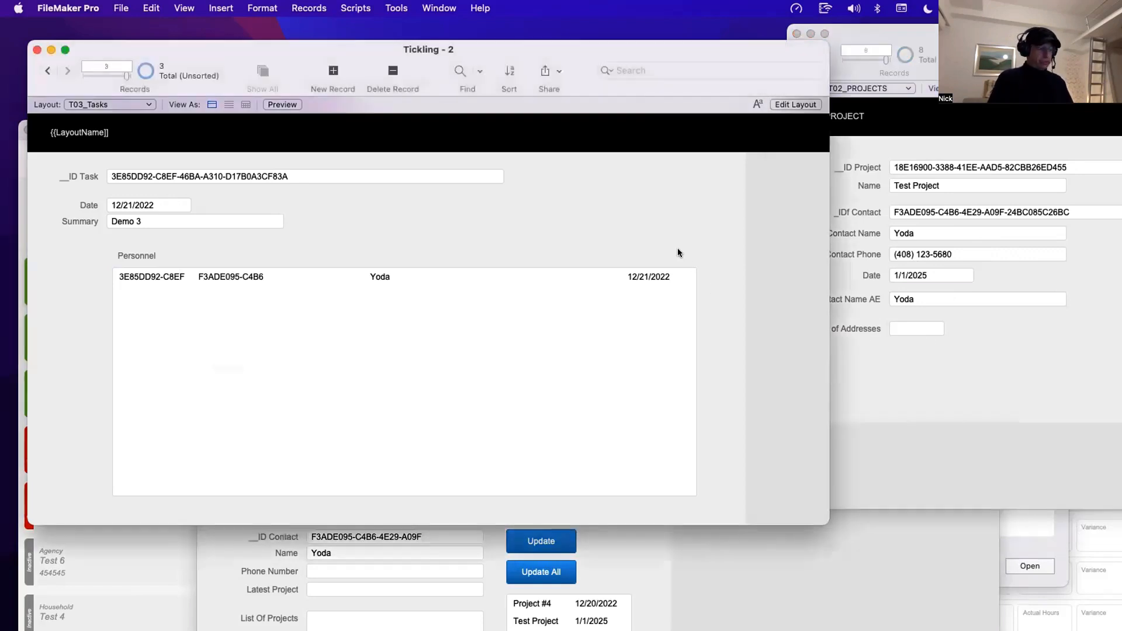
key("super+shift+d")
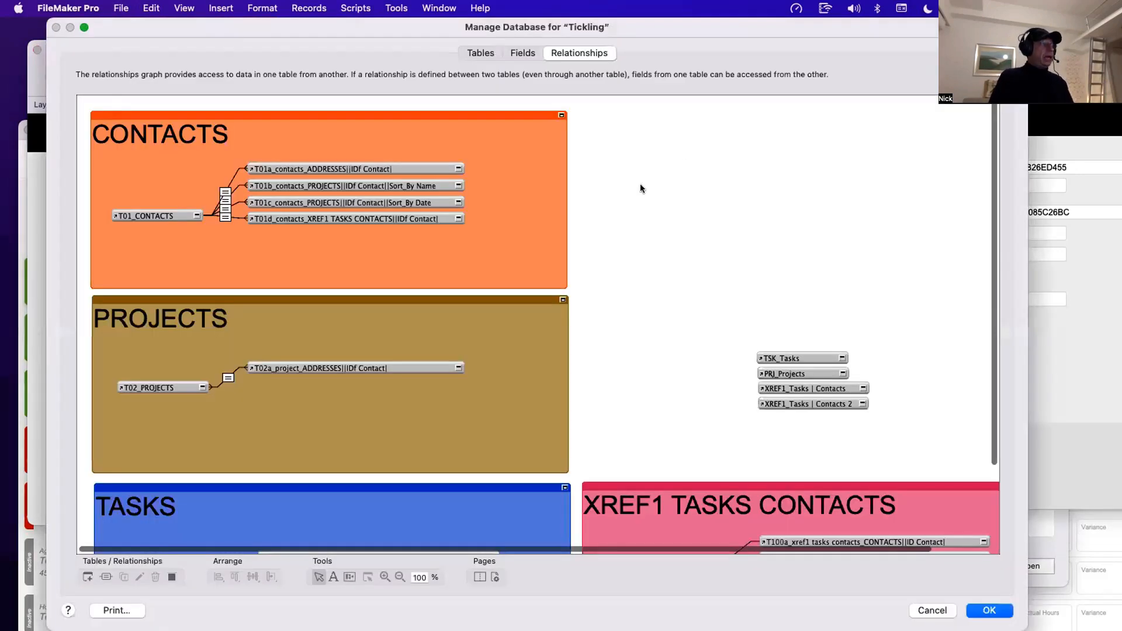
left_click(176, 206)
left_click(174, 386)
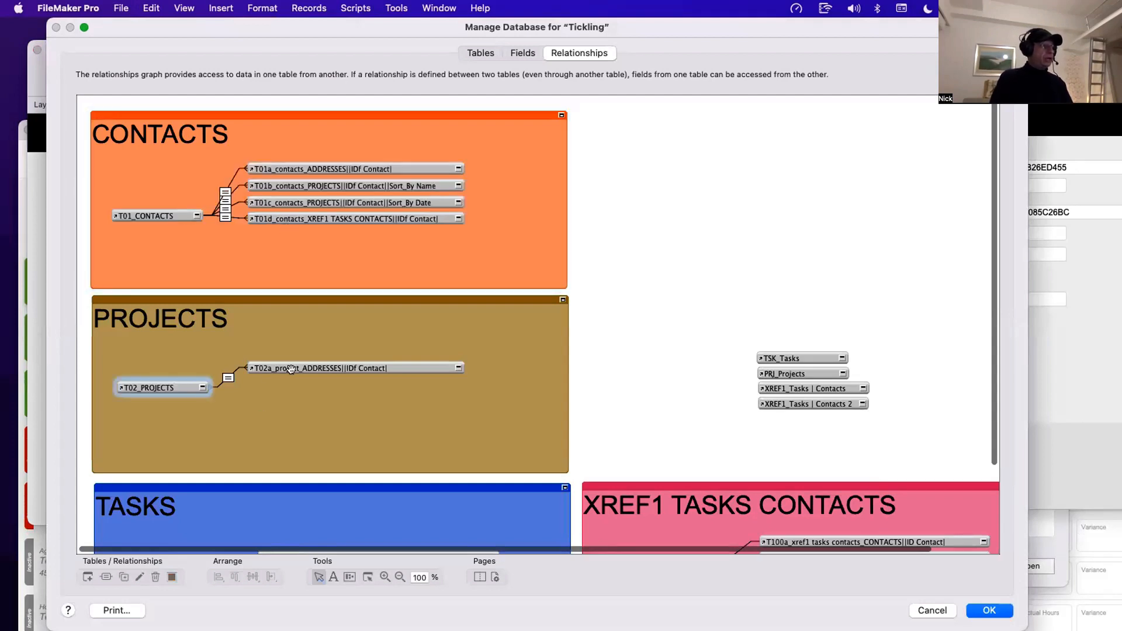
left_click(291, 369)
scroll(261, 395, "down", 4)
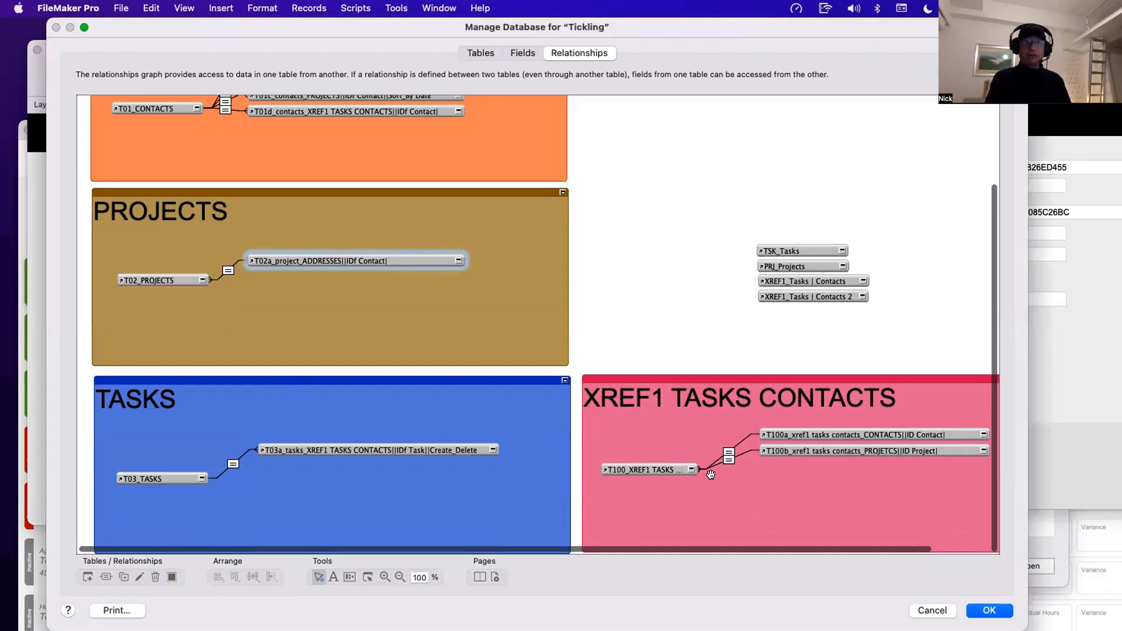
scroll(643, 414, "up", 4)
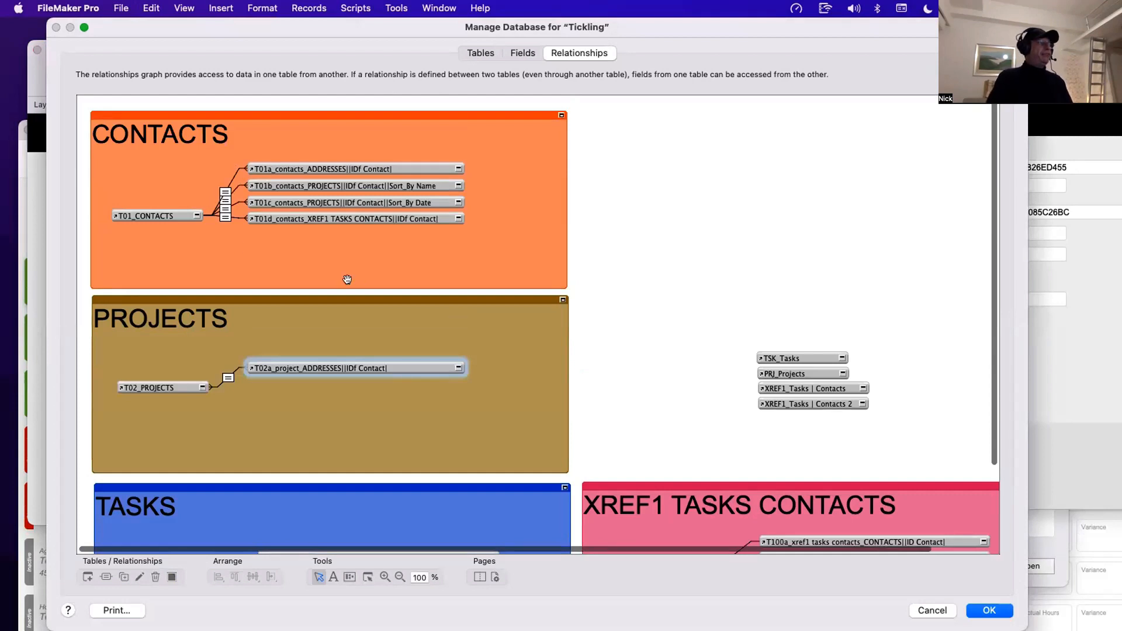
left_click(135, 211)
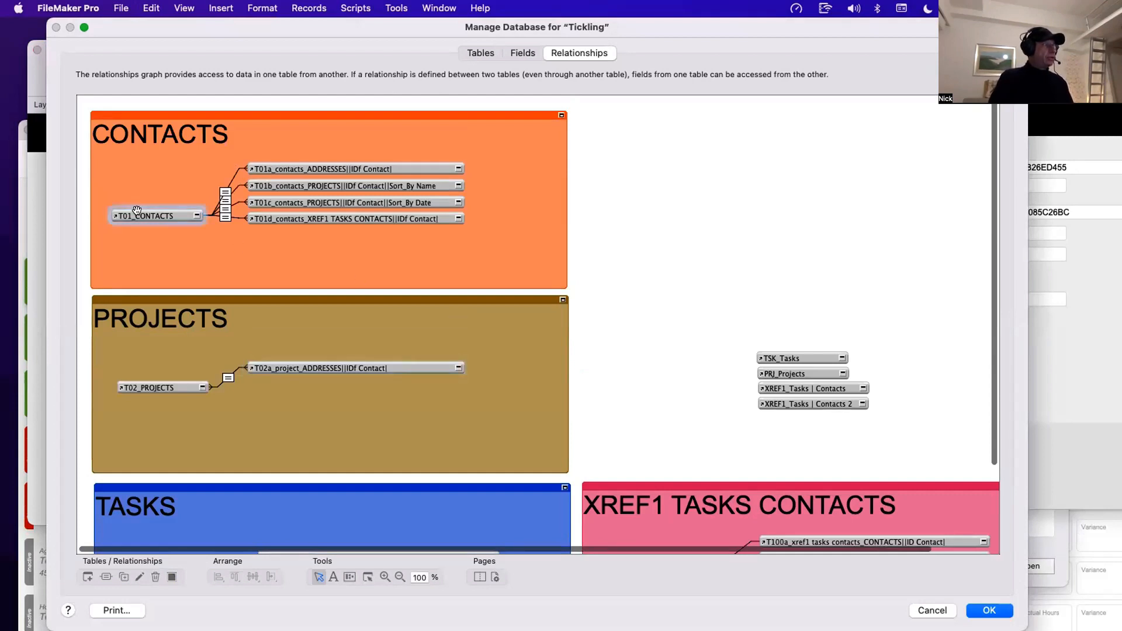
left_click(316, 217, "shift")
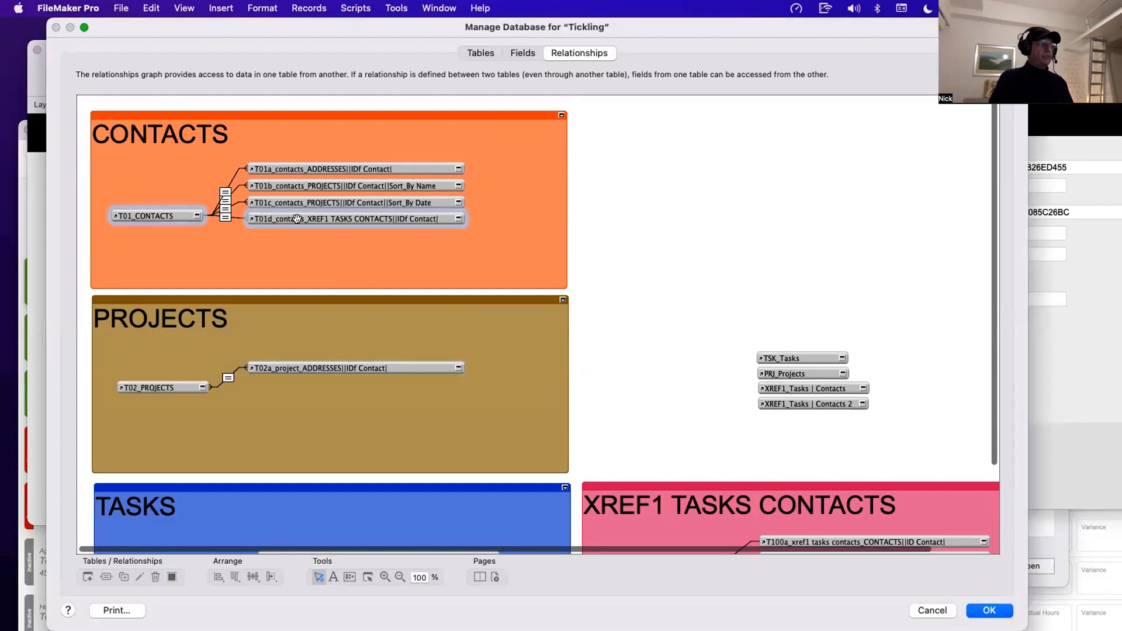
Step: Try relating the T100_XREF1 TASKS occurrence to __ID Contact of T01_CONTACTS, delete that relationship, and collapse both occurrences
left_click(198, 216)
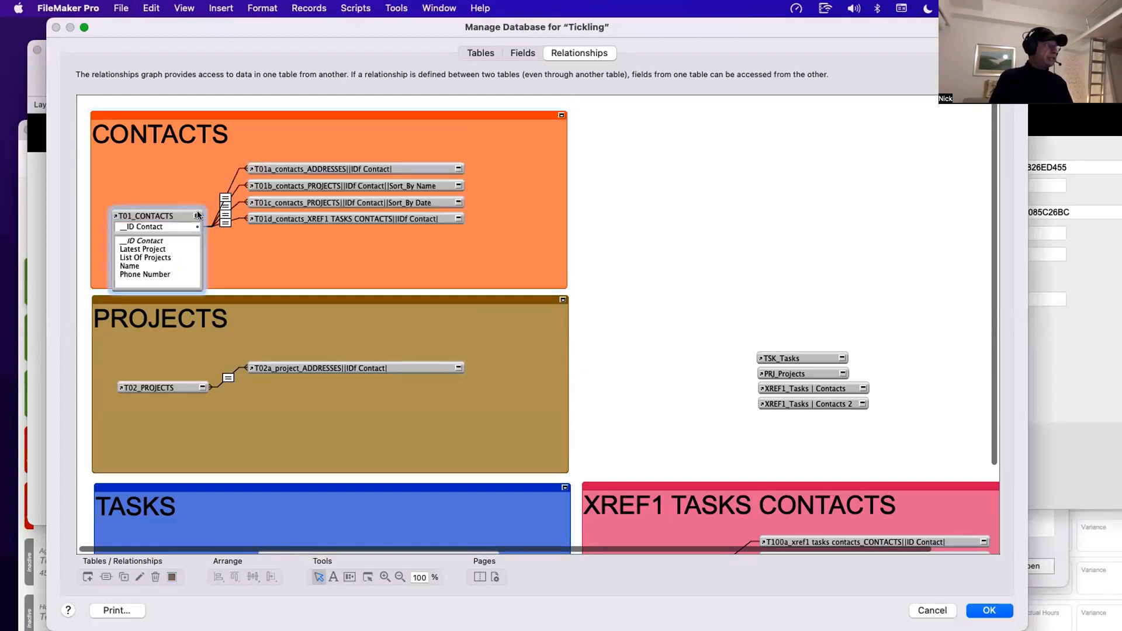
scroll(690, 354, "down", 4)
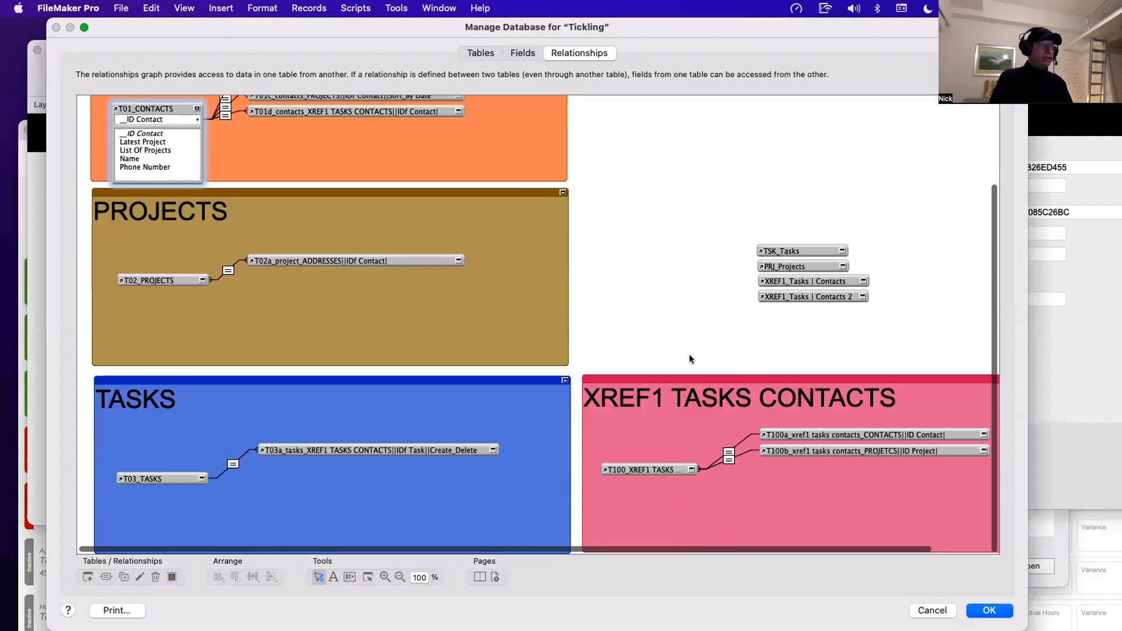
left_click(691, 471)
left_click_drag(638, 520, 145, 134)
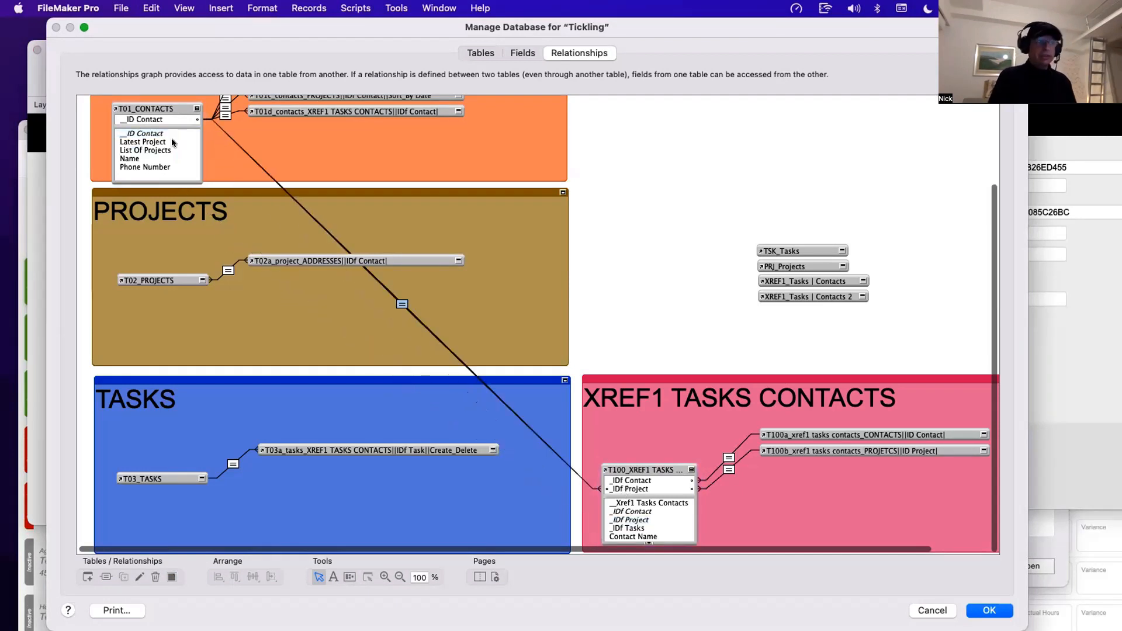
key("Delete")
left_click(197, 109)
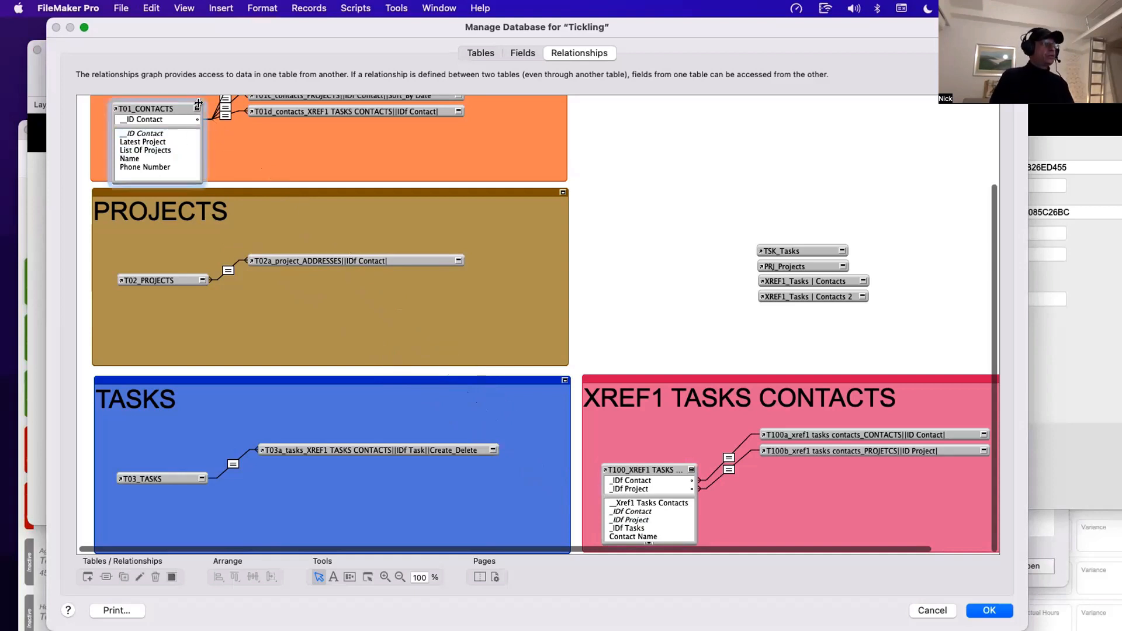
left_click(692, 470)
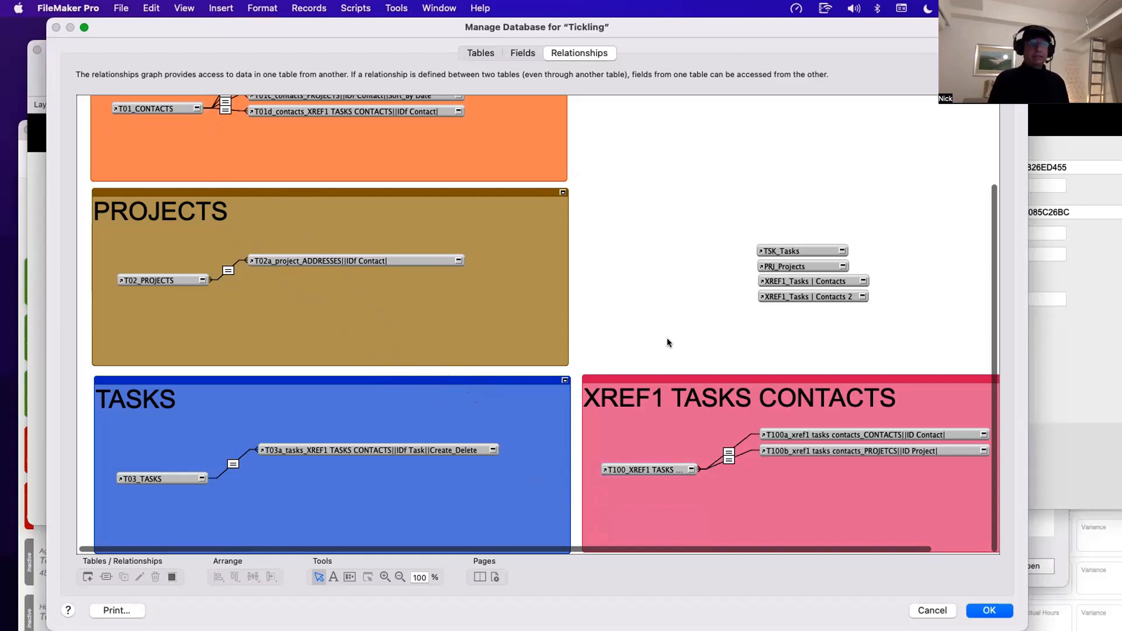
left_click(528, 53)
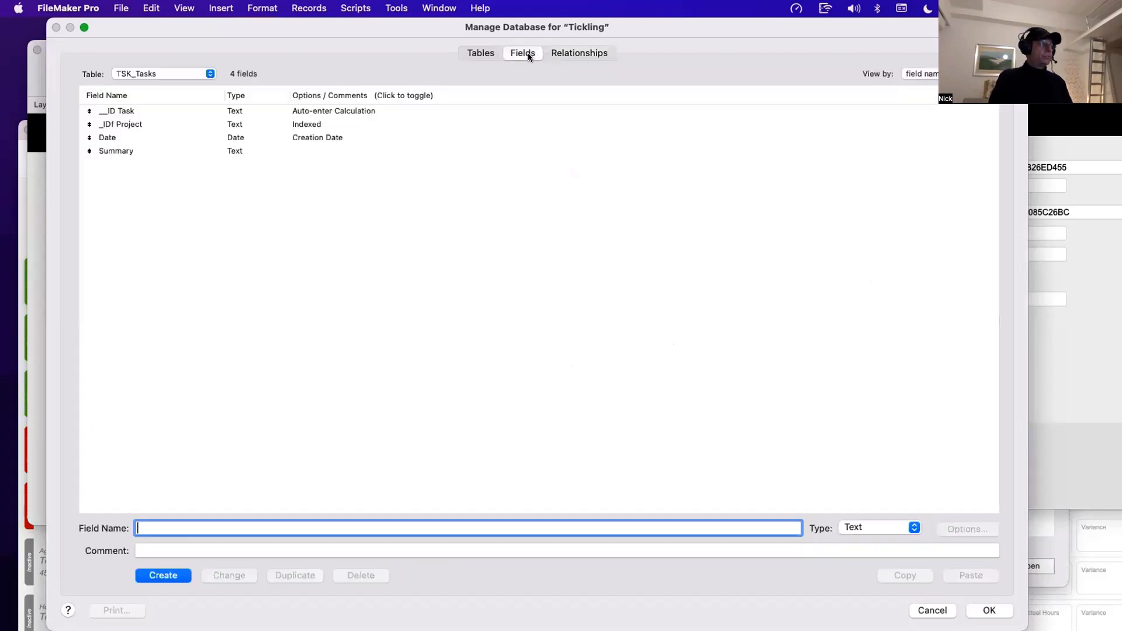
left_click(557, 53)
scroll(575, 229, "up", 5)
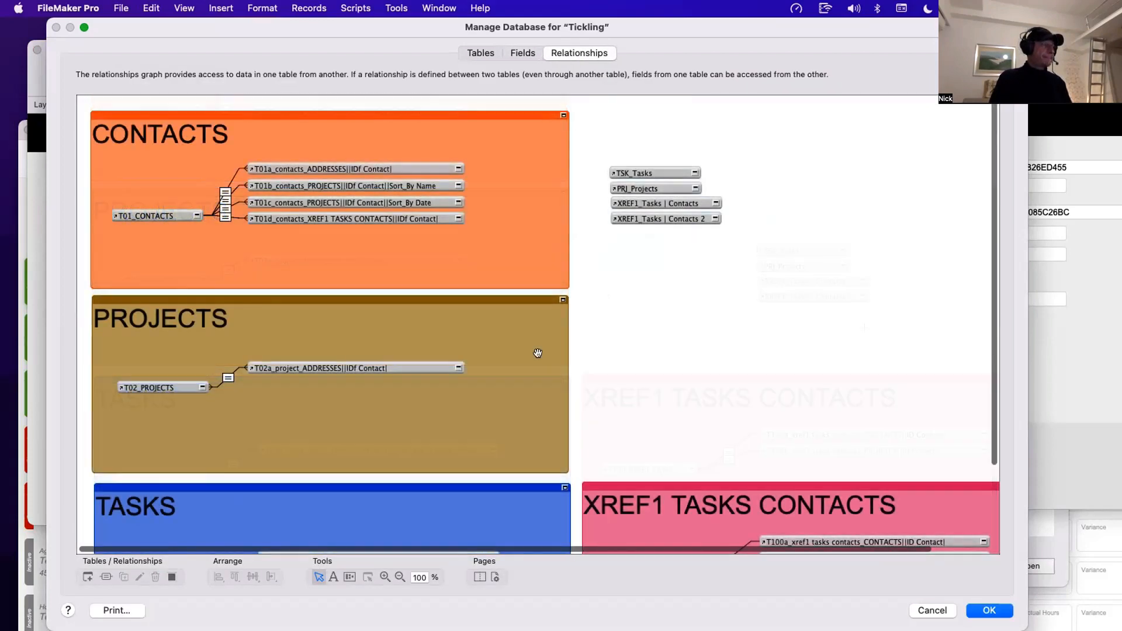
left_click(539, 354)
left_click_drag(539, 354, 541, 354)
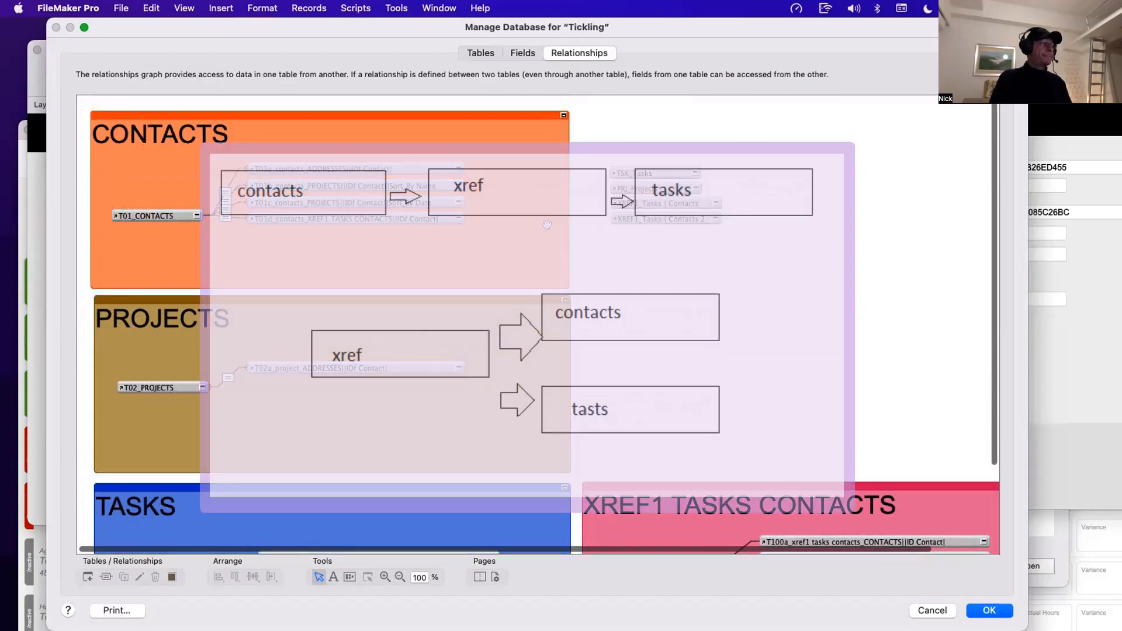
left_click_drag(547, 251, 551, 251)
left_click(637, 252)
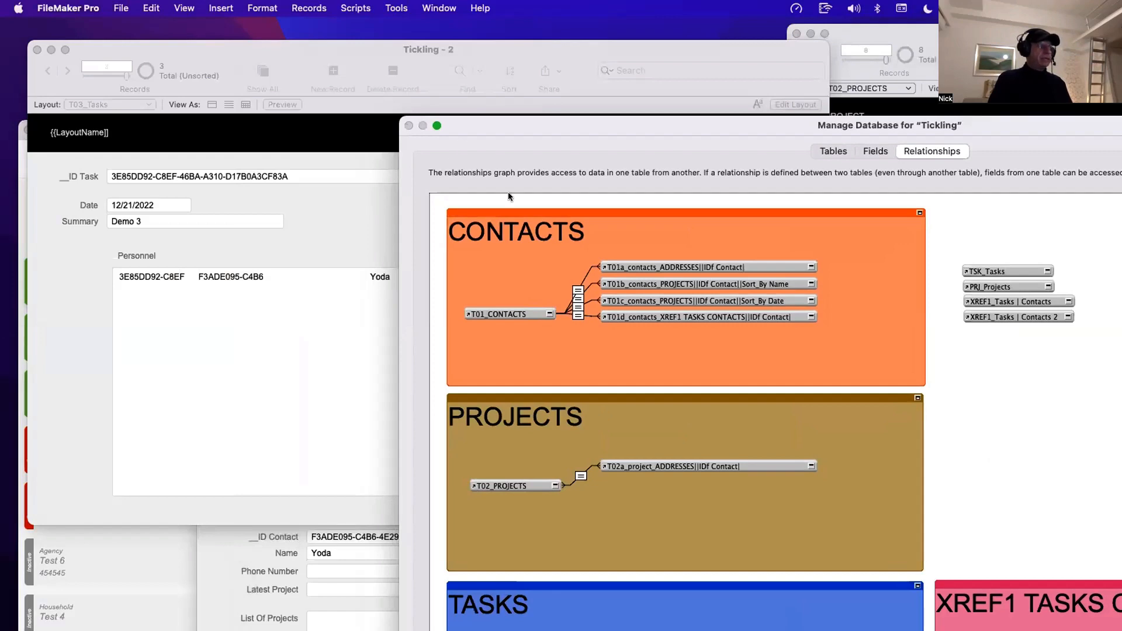
Step: Close database management without saving, switch the contacts window to the T03_Tasks layout, and bring up the Demo 2 task
key("Escape")
left_click(577, 290)
scroll(541, 310, "down", 1)
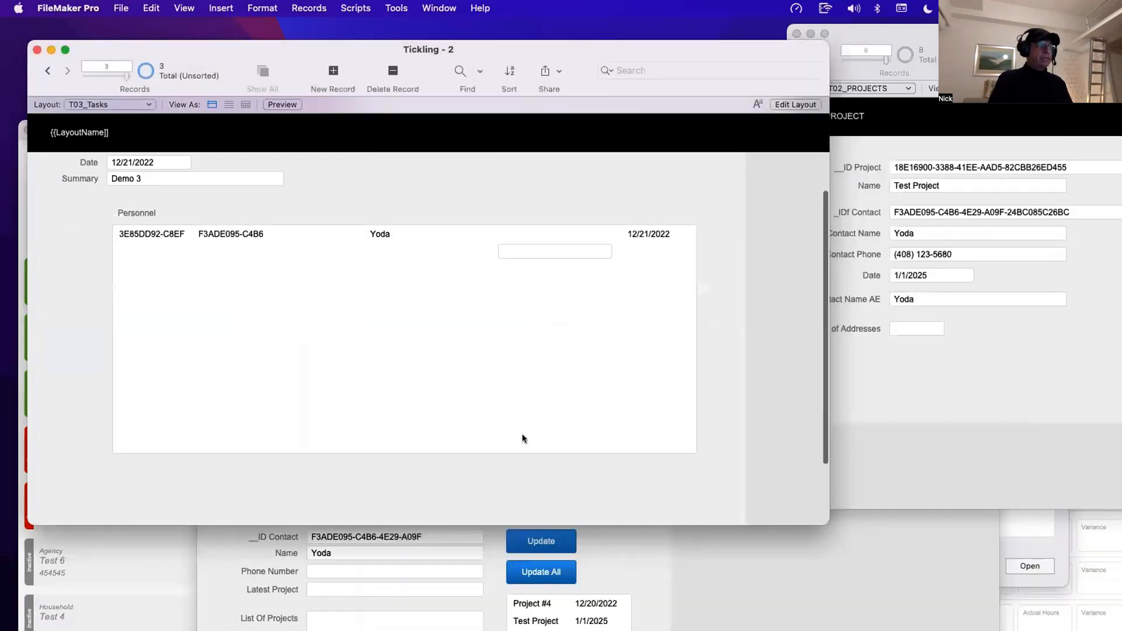
left_click_drag(462, 404, 276, 250)
left_click(175, 293)
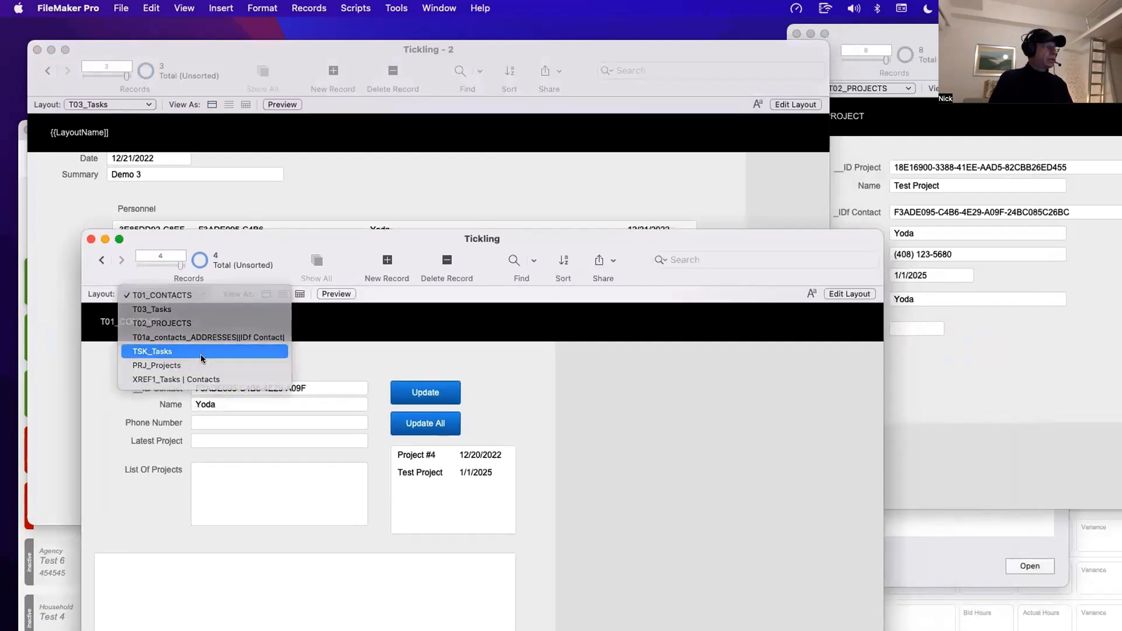
left_click(193, 352)
left_click(162, 289)
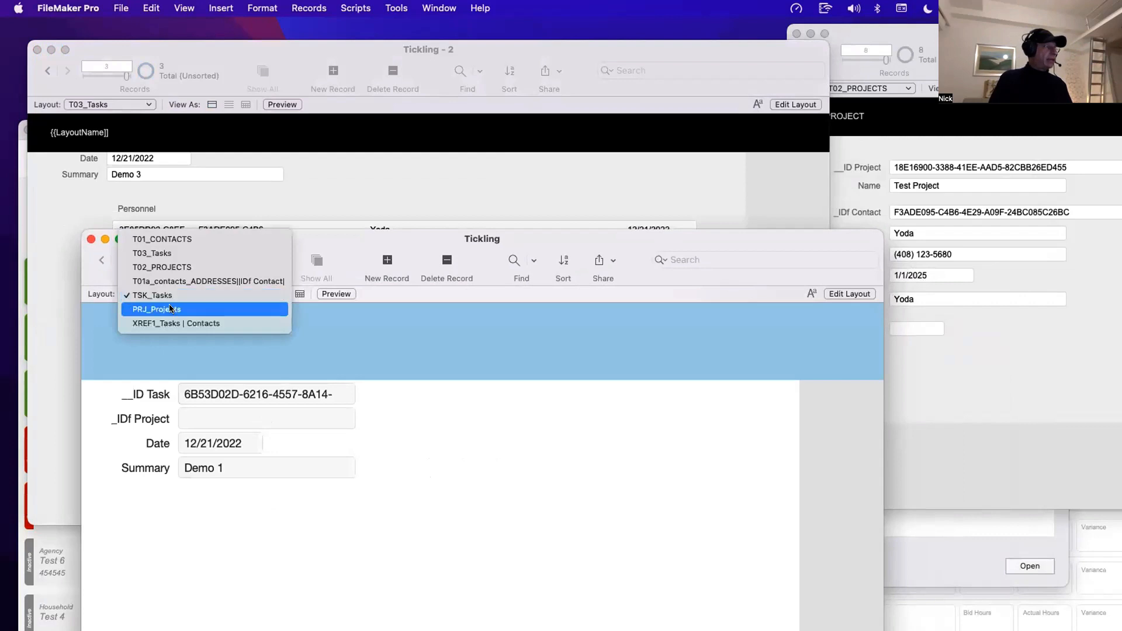
left_click(174, 253)
left_click_drag(275, 239, 355, 117)
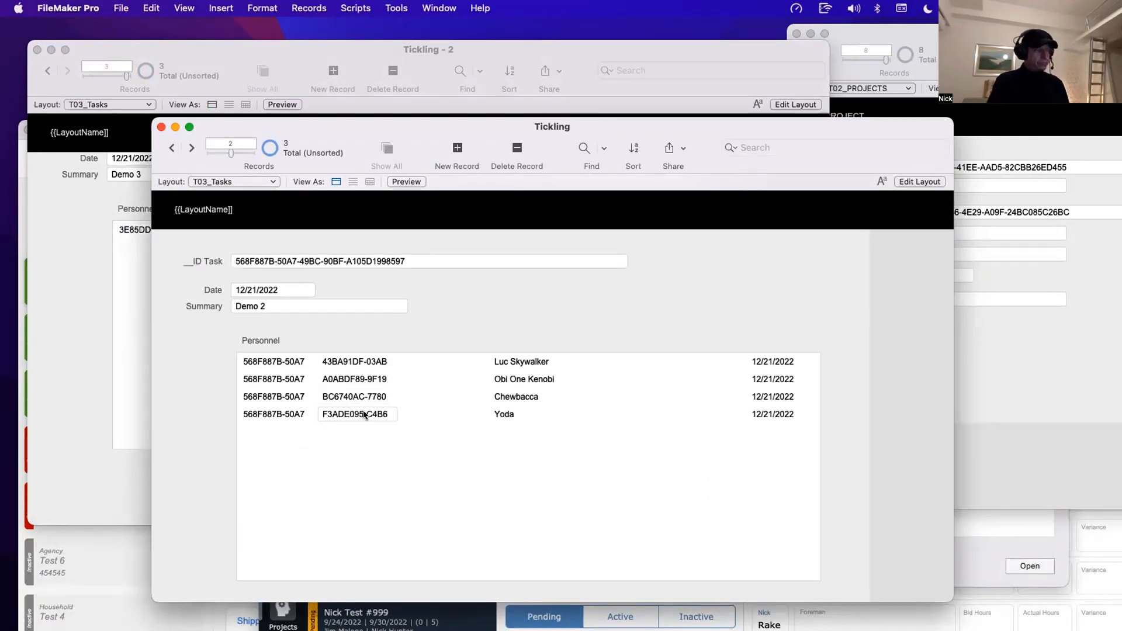
Step: In the relationships graph, duplicate the T03_TASKS occurrence and place the copy in the CONTACTS group beside T01d_contacts_XREF1 TASKS CONTACTS
key("super+shift+d")
scroll(347, 398, "down", 3)
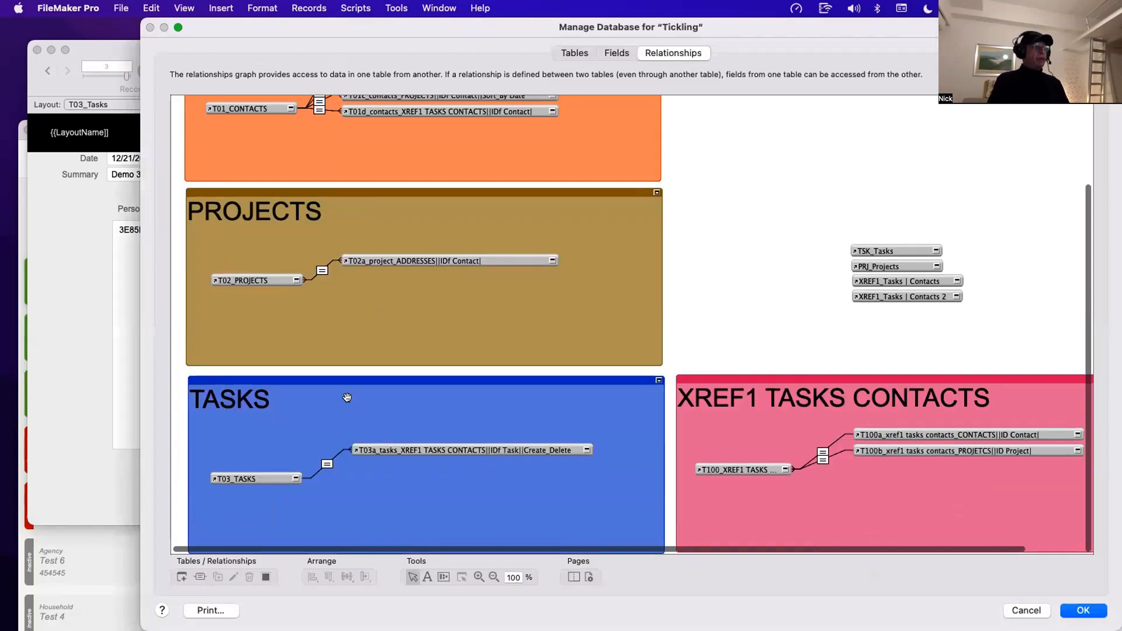
left_click(257, 479)
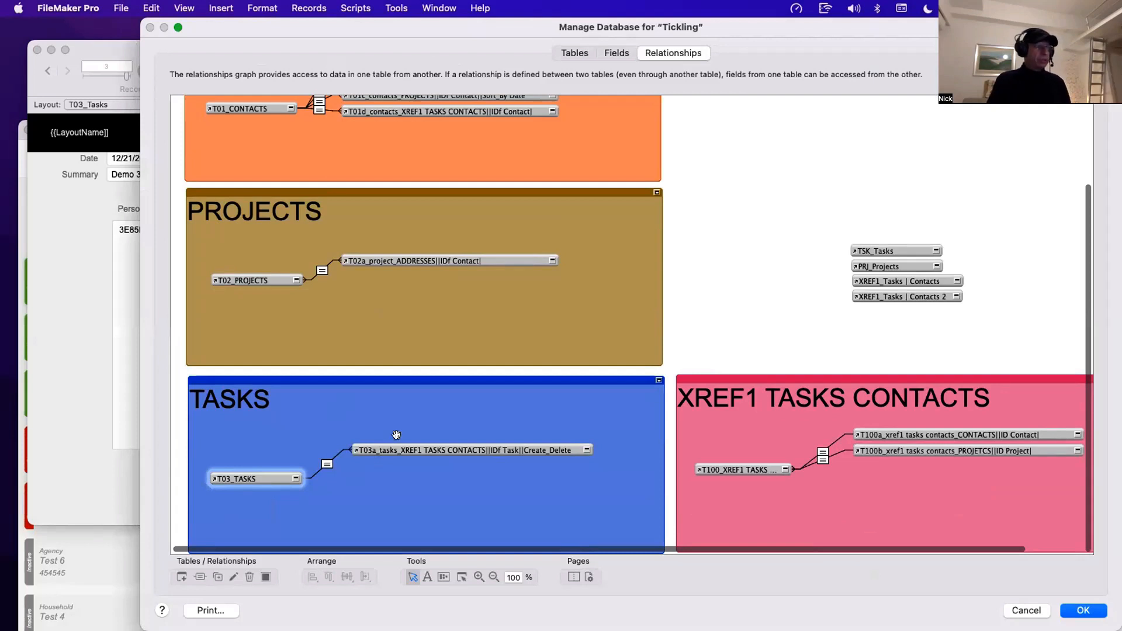
scroll(389, 442, "up", 3)
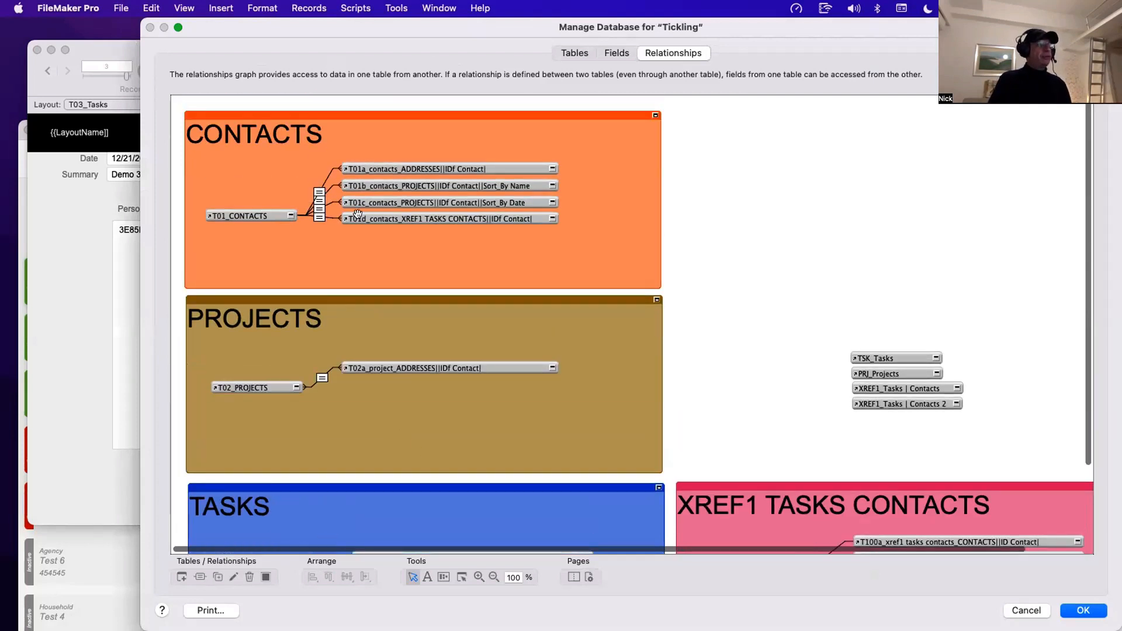
scroll(433, 292, "down", 3)
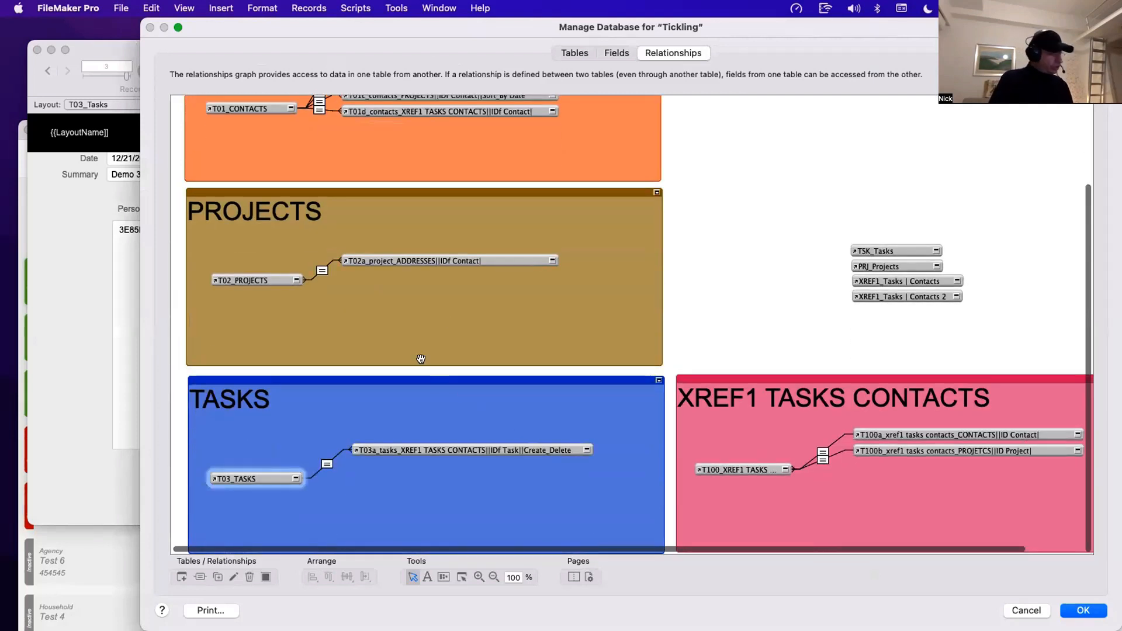
scroll(436, 325, "up", 3)
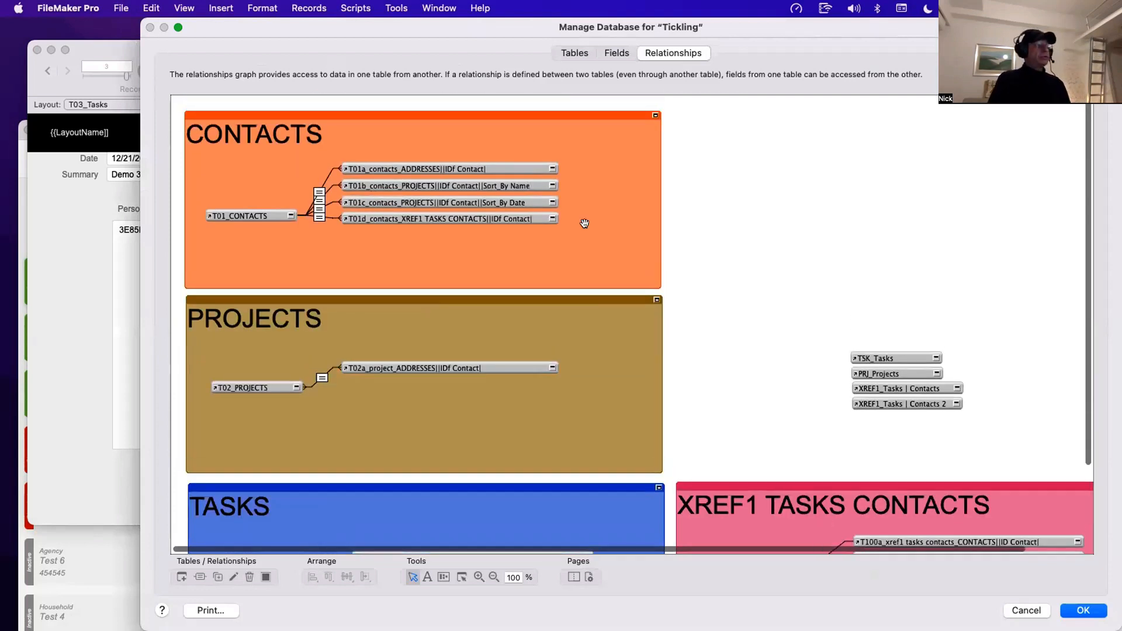
scroll(309, 445, "down", 3)
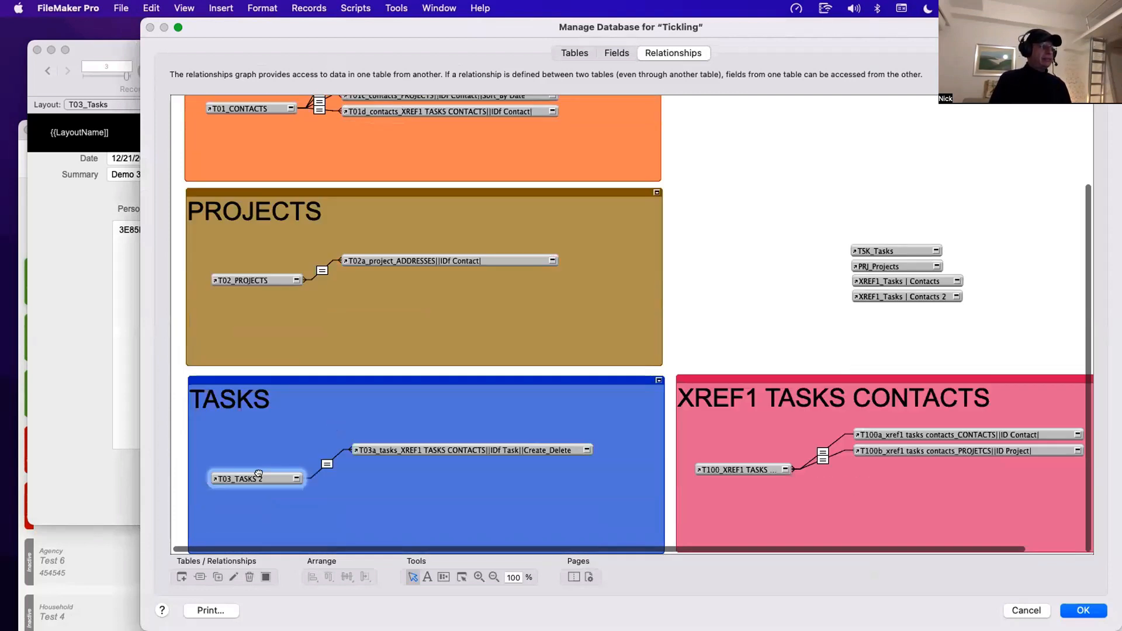
key("super+d")
left_click_drag(546, 219, 629, 111)
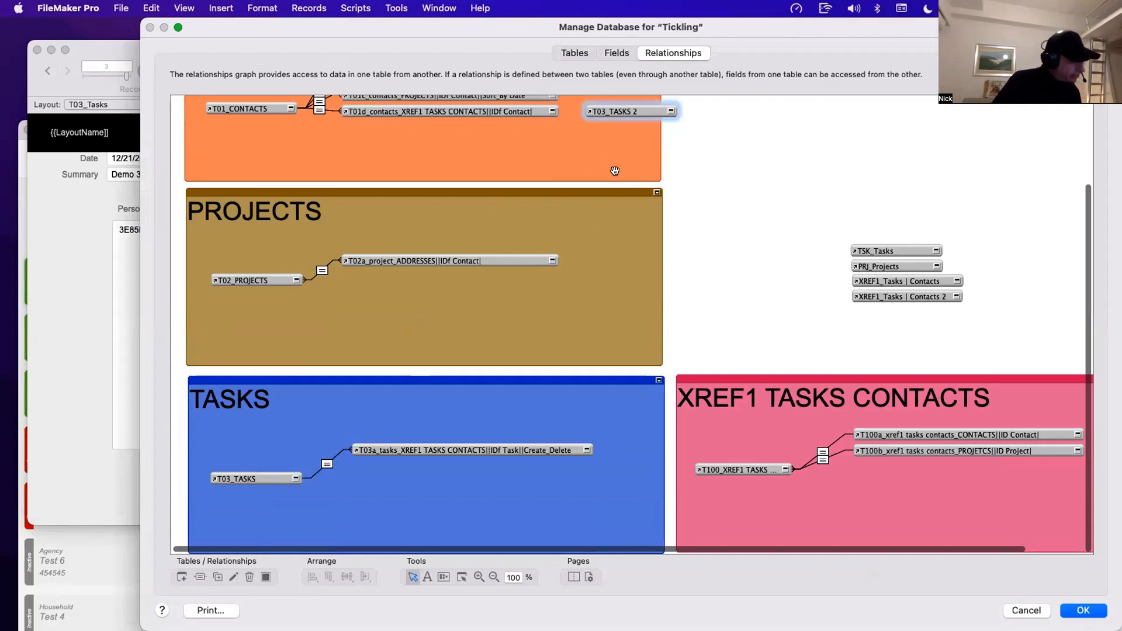
Step: Compare the T100_XREF1 TASKS occurrence and its projects link with T01_CONTACTS and T01d_contacts_XREF1 TASKS CONTACTS
left_click(758, 468)
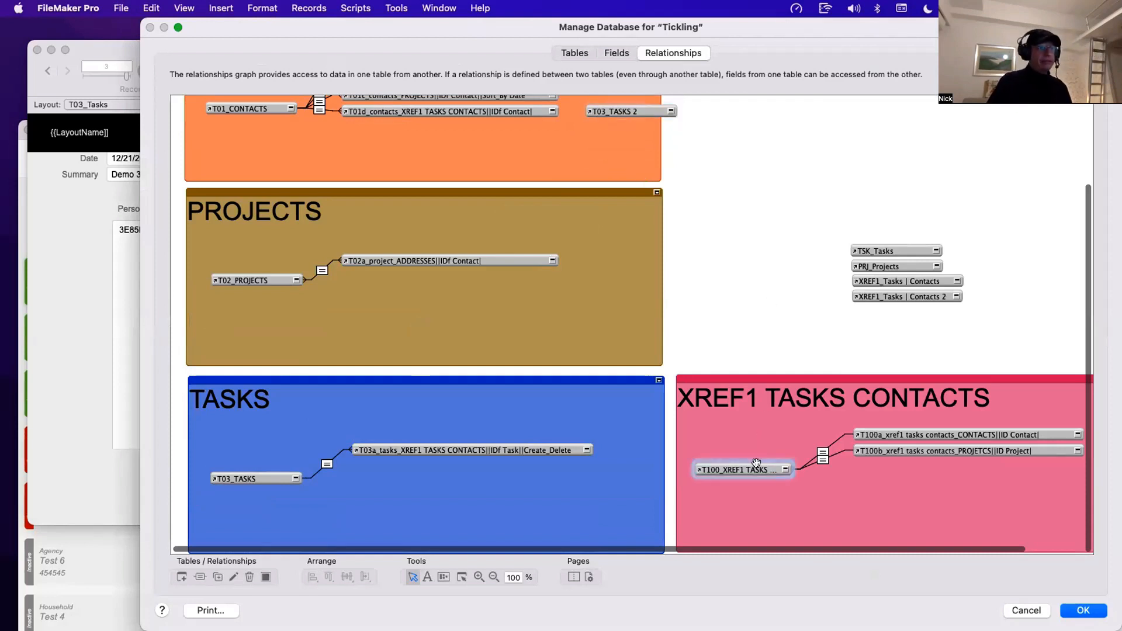
left_click(916, 449)
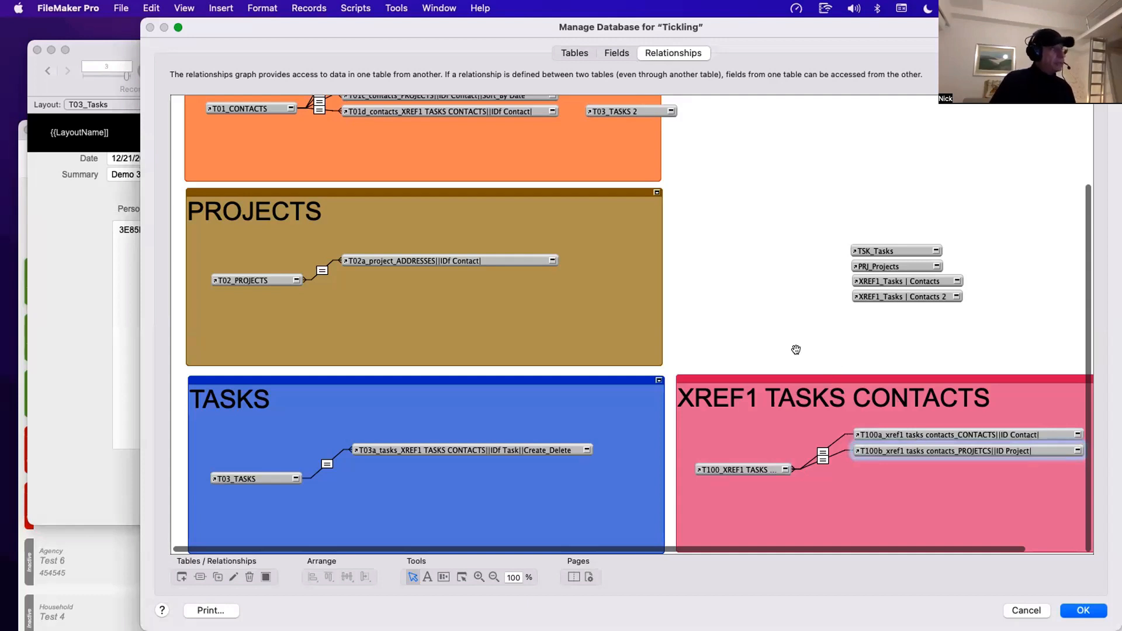
scroll(459, 259, "up", 3)
left_click(252, 188)
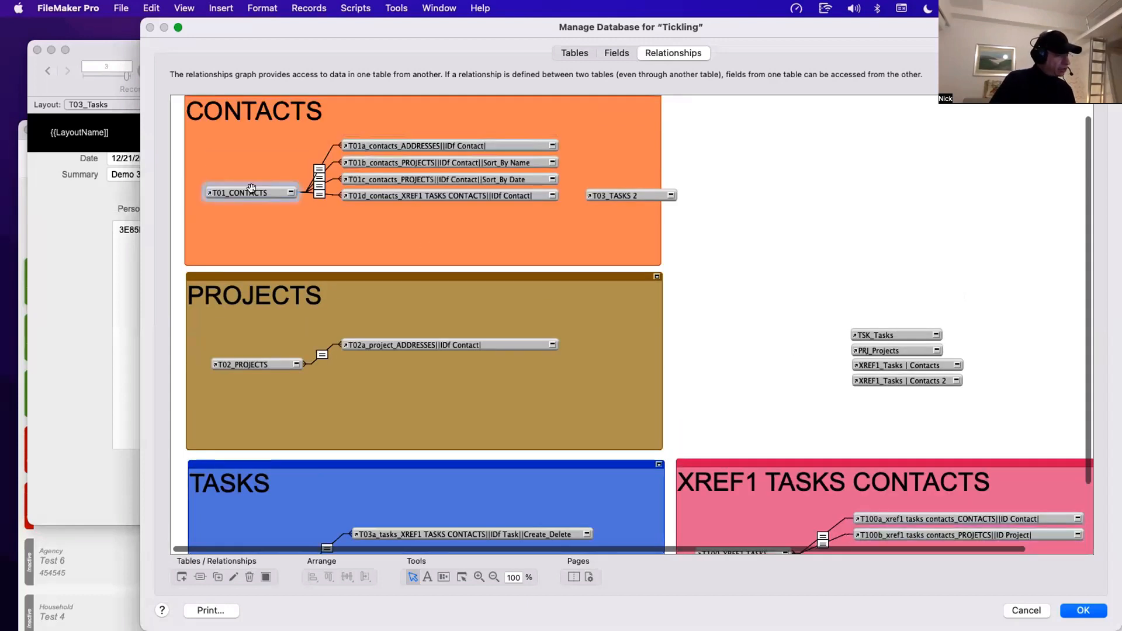
left_click(363, 195)
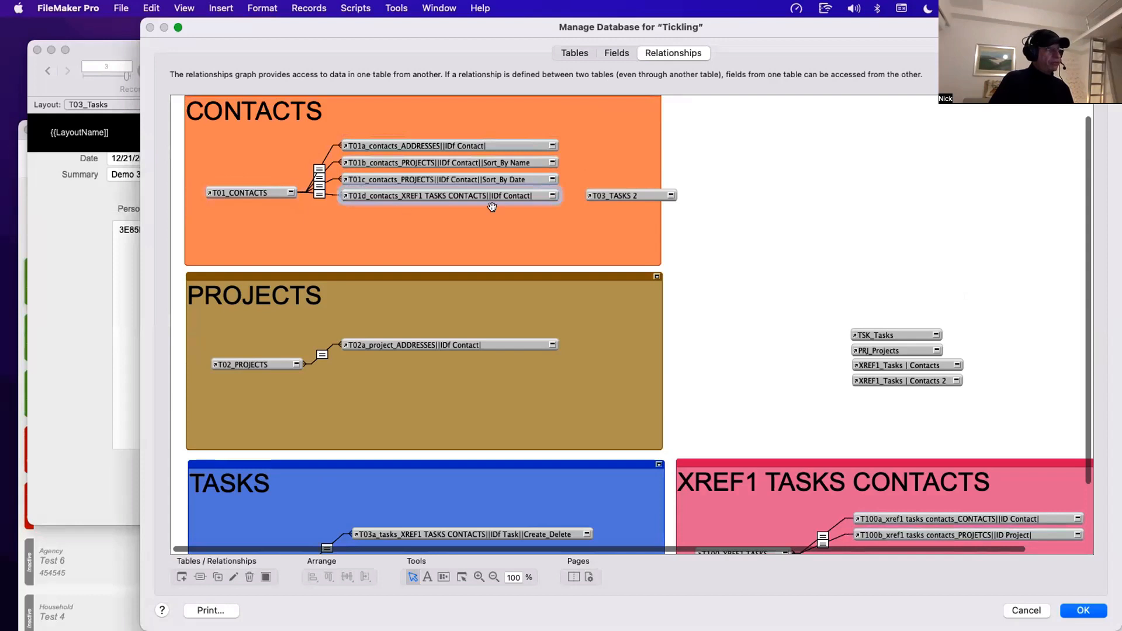
Step: Delete the T03_TASKS 2 occurrence beside the CONTACTS group in the relationships graph
left_click(610, 193)
mouse_move(611, 192)
left_mouse_down()
mouse_move(594, 193)
mouse_move(618, 191)
left_mouse_up()
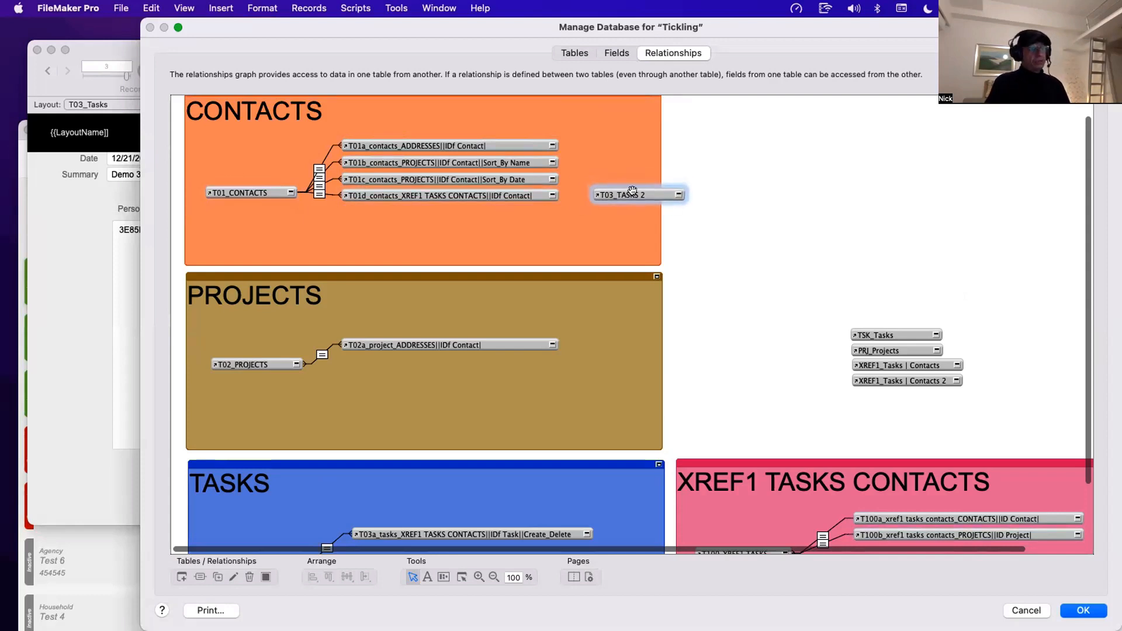
key("Delete")
left_click(683, 246)
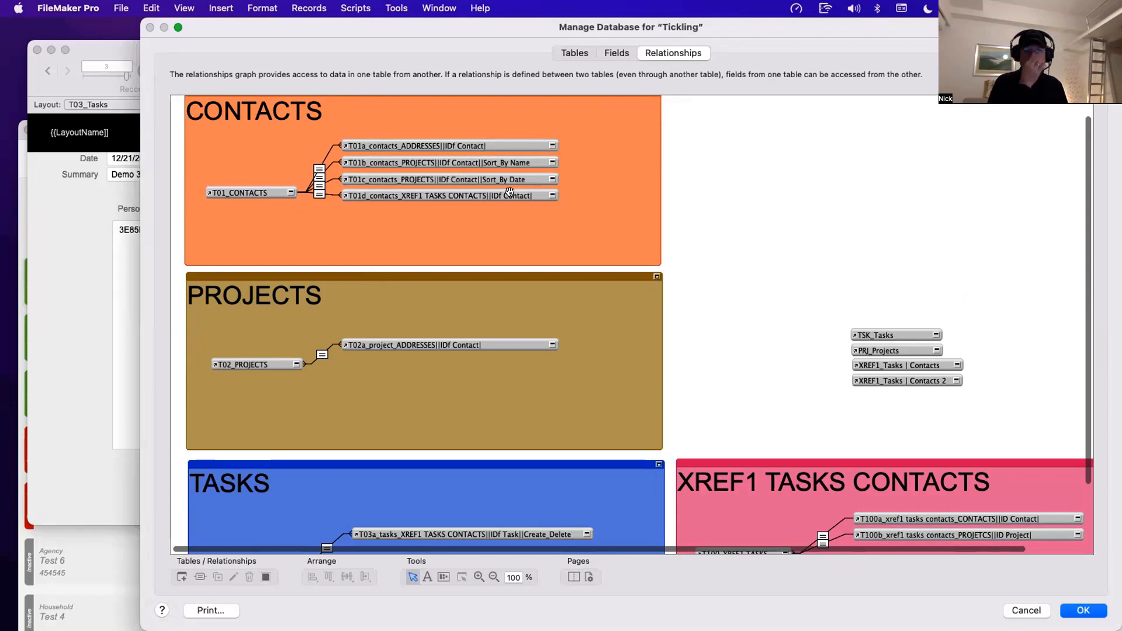
Step: Inspect the Contact Name and Project Name lookup fields of the XREF1_Tasks | Contacts table, and close database management with changes accepted
left_click(617, 53)
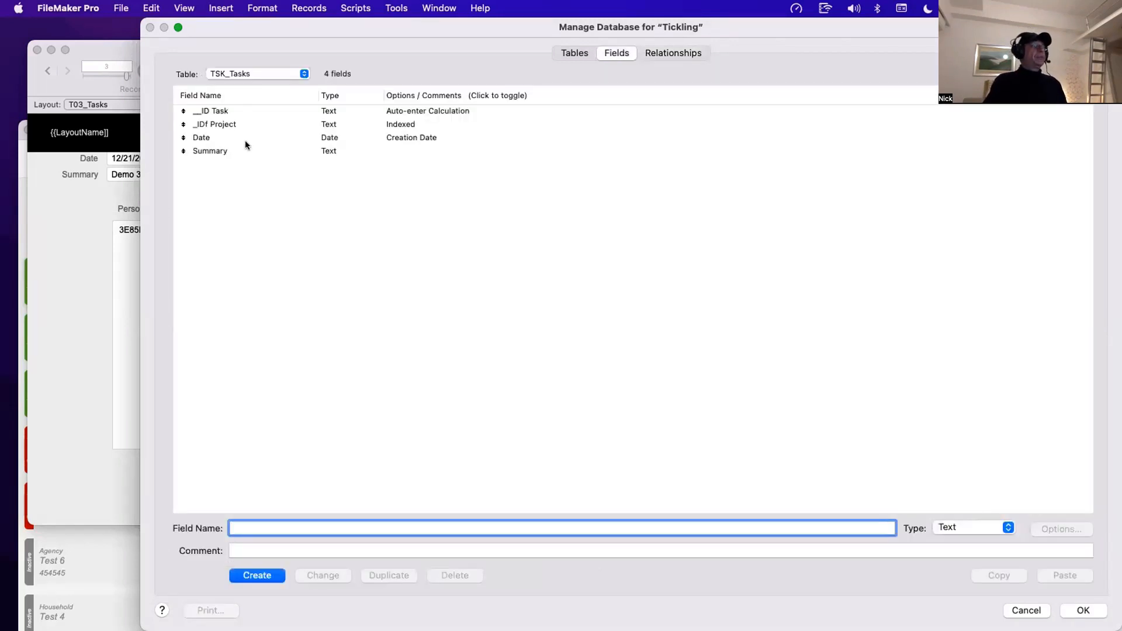
left_click(261, 74)
left_click(261, 76)
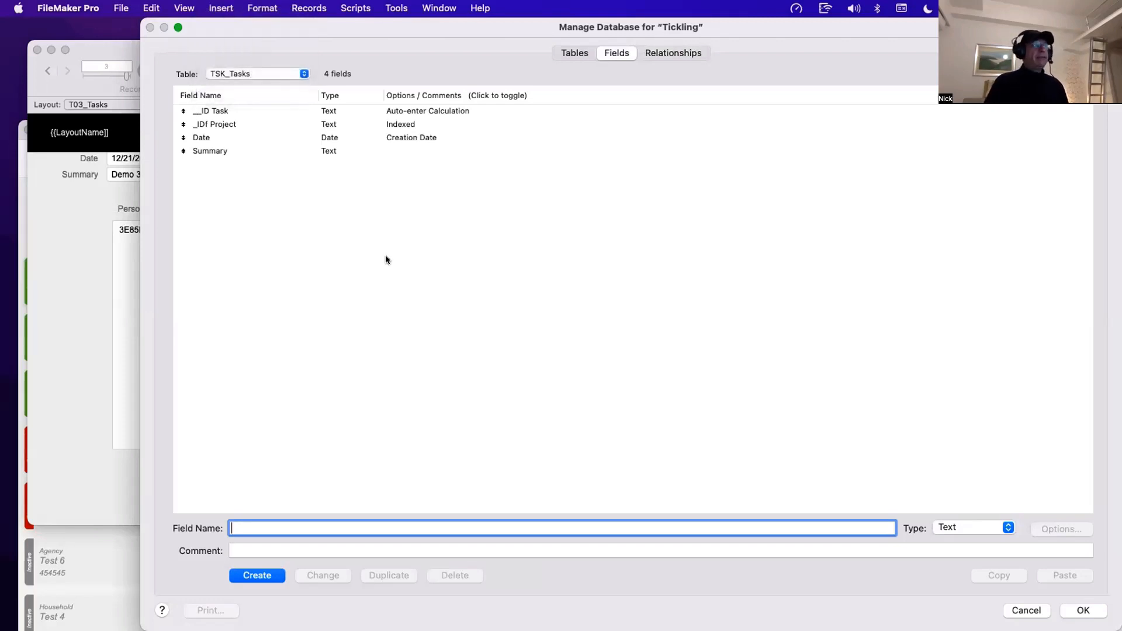
left_click(261, 74)
left_click(251, 88)
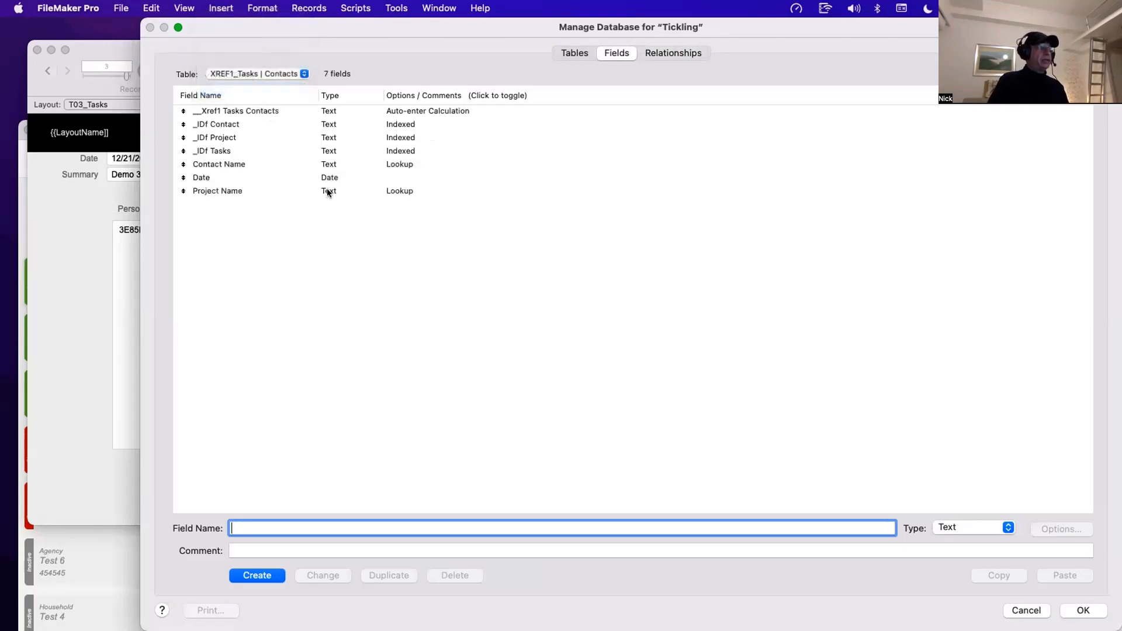
left_click(279, 187)
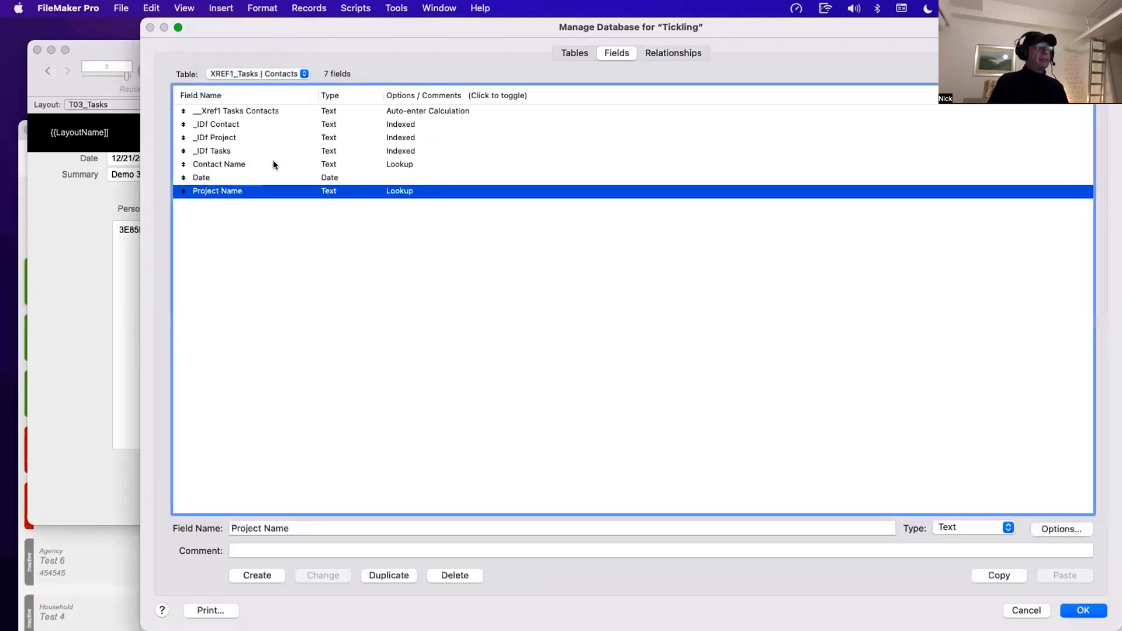
left_click(272, 163, "super")
left_click(306, 210)
left_click(238, 192)
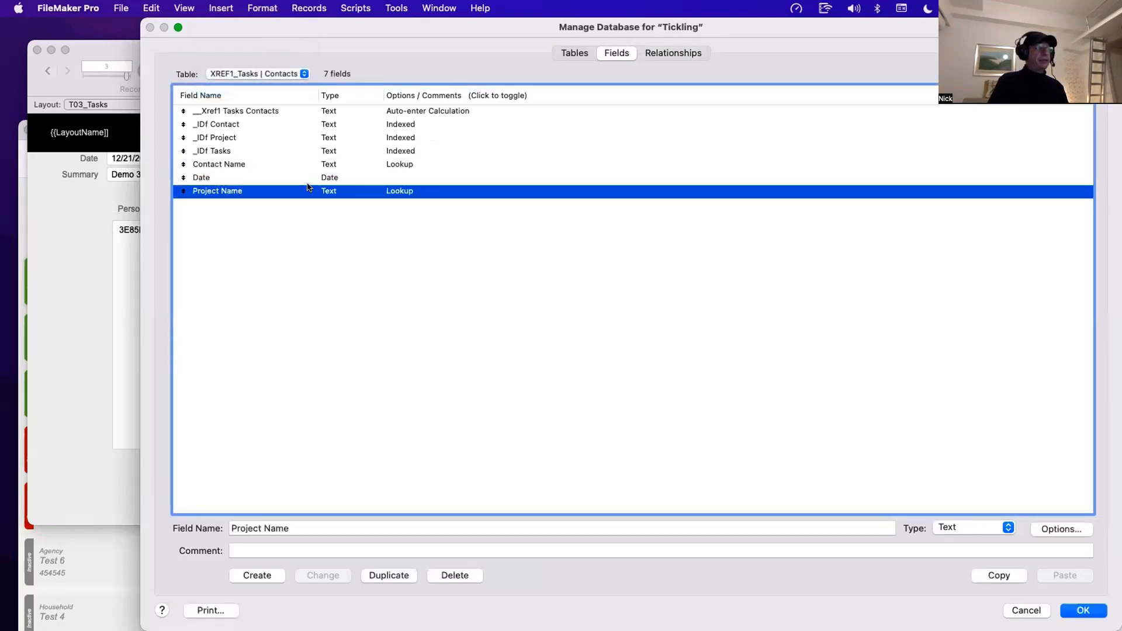
left_click(269, 166, "super")
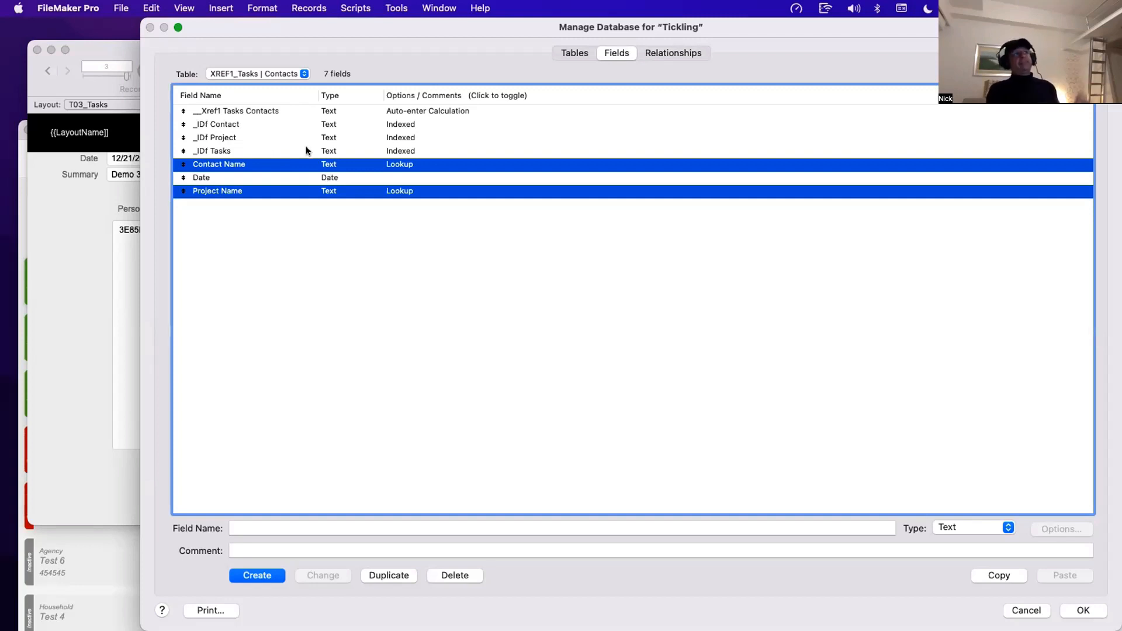
left_click(1083, 610)
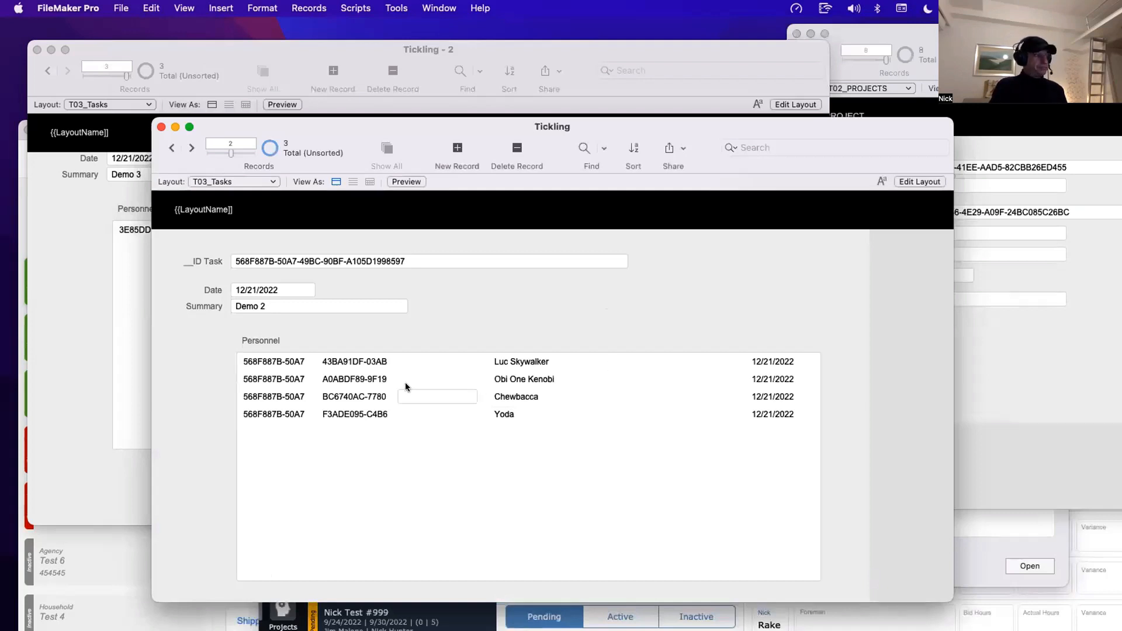
Step: Switch to the MPM x001 file, open its database management, and look through the XREF tables in its table list
left_click(530, 611)
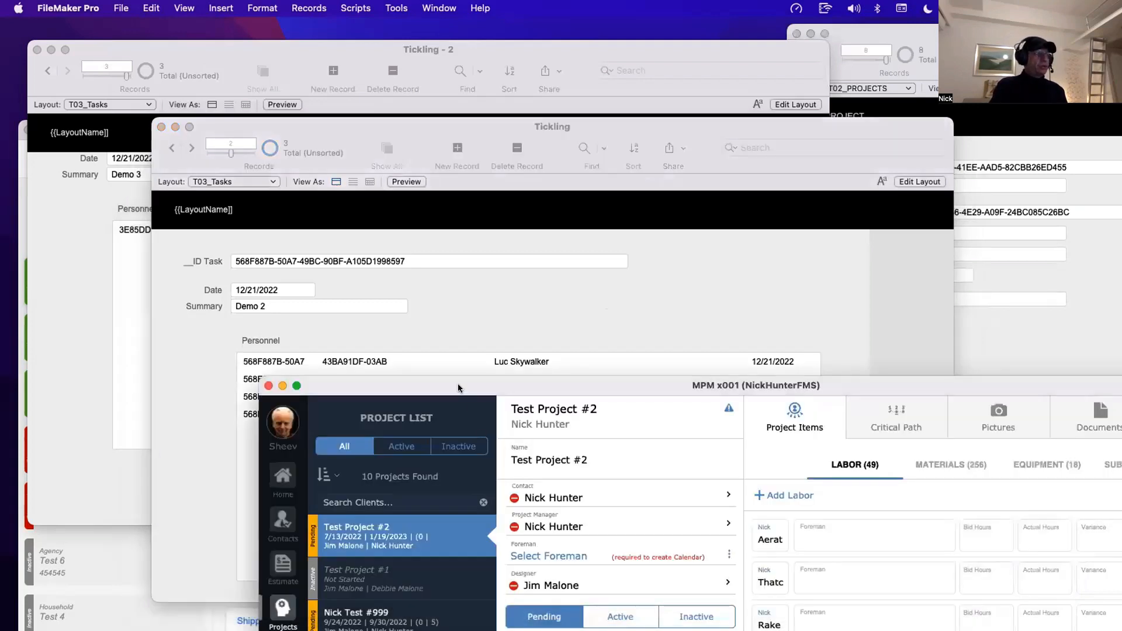
left_click_drag(458, 383, 329, 182)
key("super+shift+d")
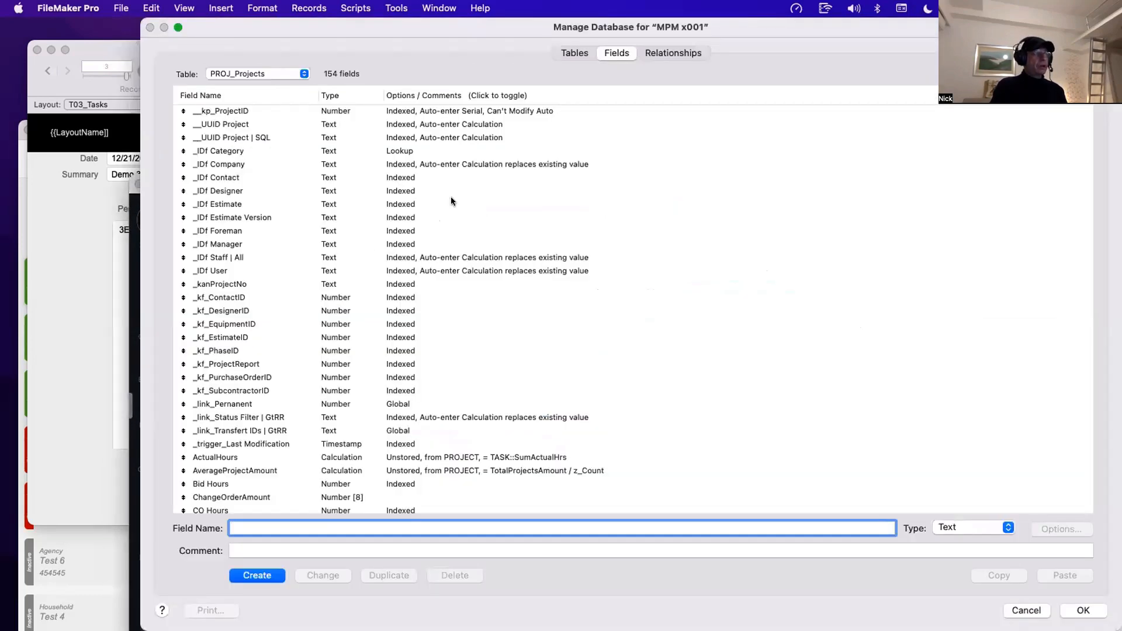
left_click(301, 76)
scroll(300, 245, "down", 5)
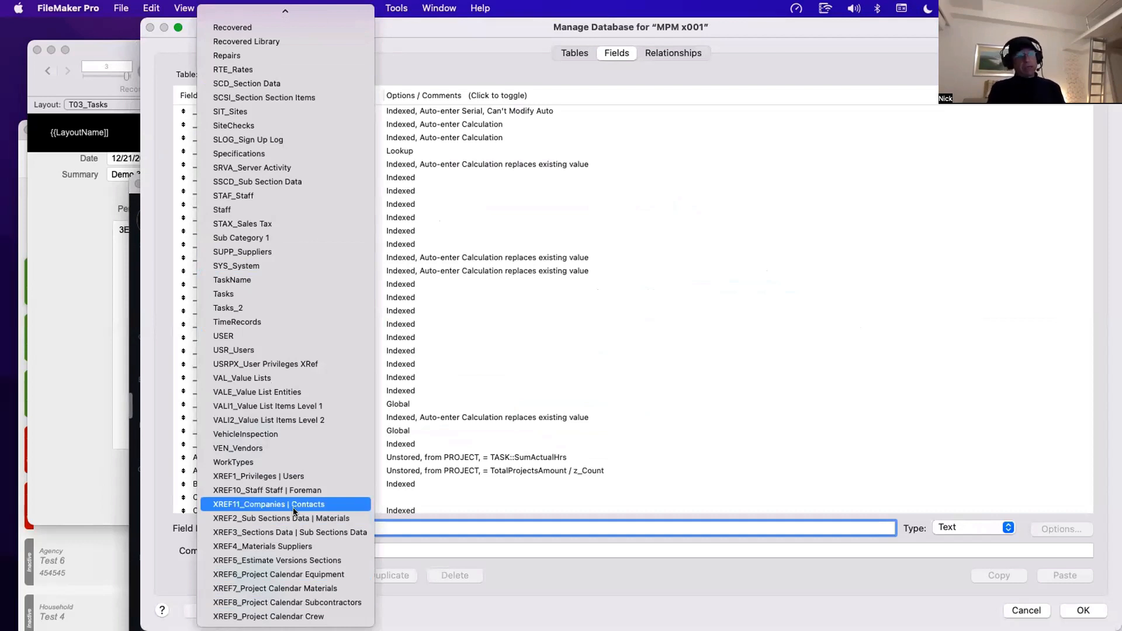
Step: Survey the table occurrence groups in the MPM x001 relationships graph, from T00_PREFERENCES and T09_STAFF down to T17_PROJECTS
left_click(681, 57)
left_click(680, 55)
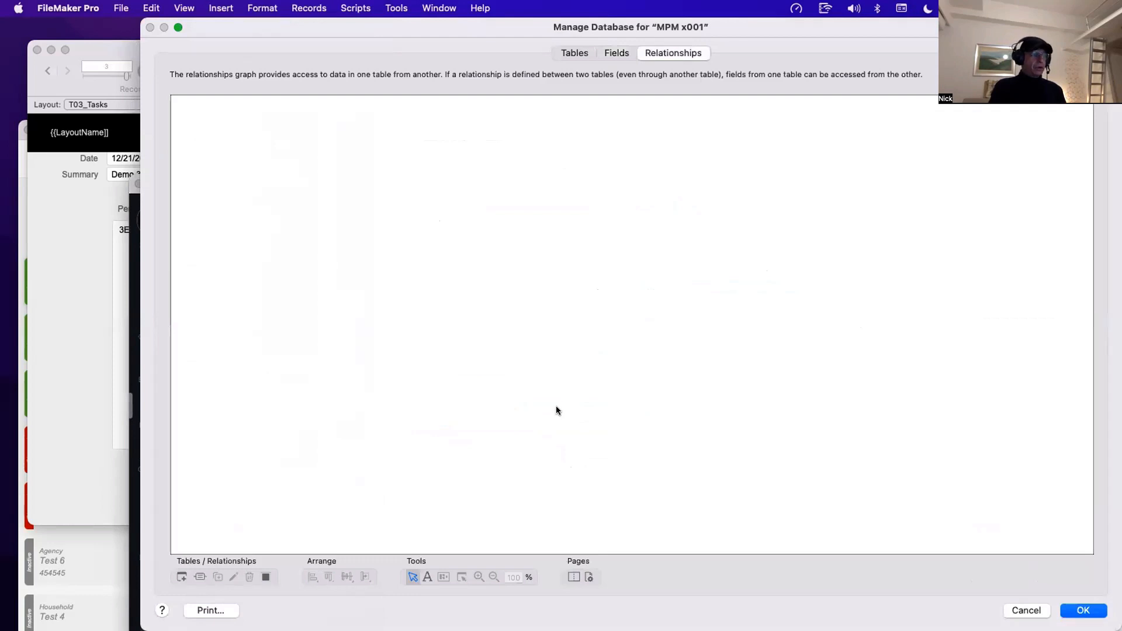
scroll(542, 409, "down", 10)
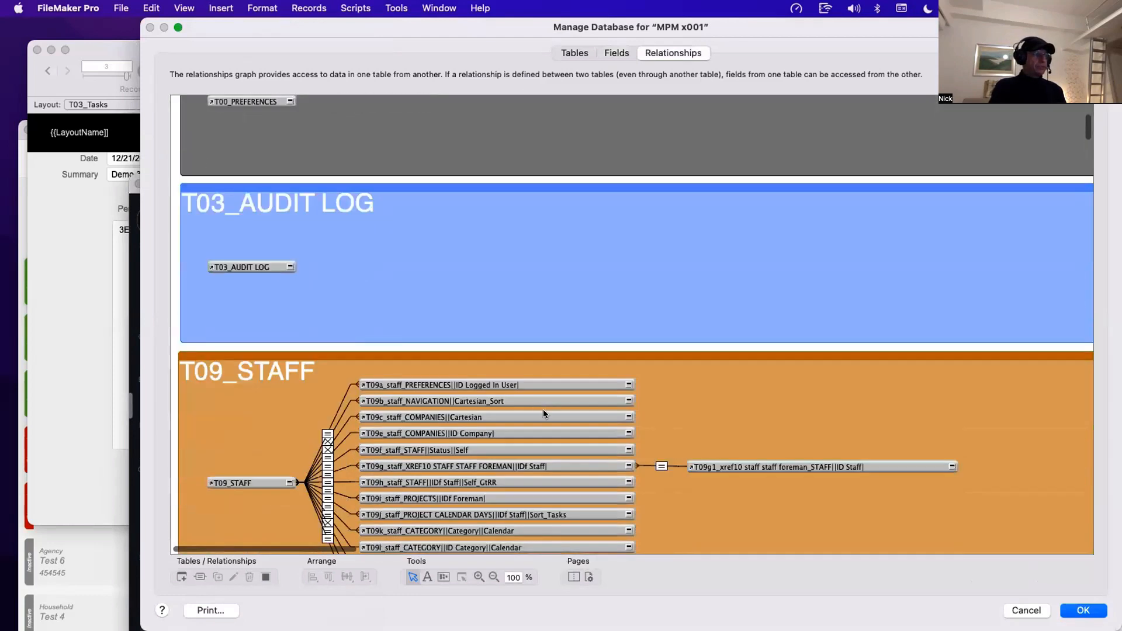
scroll(544, 414, "down", 5)
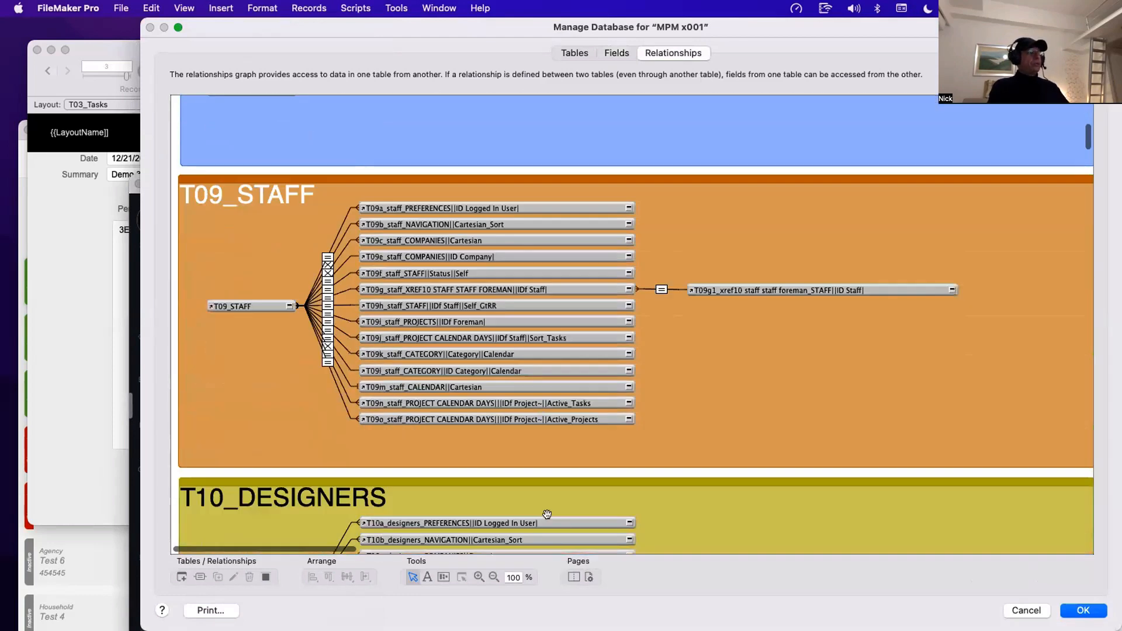
left_click(494, 578)
left_click(514, 454)
left_click(512, 445)
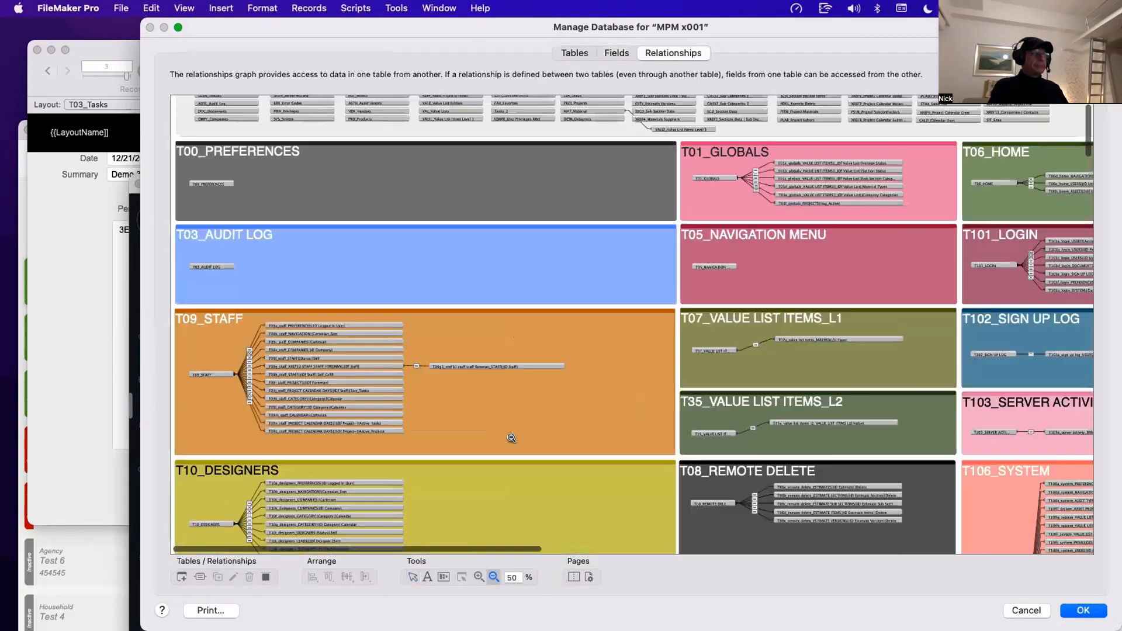
left_click(512, 445)
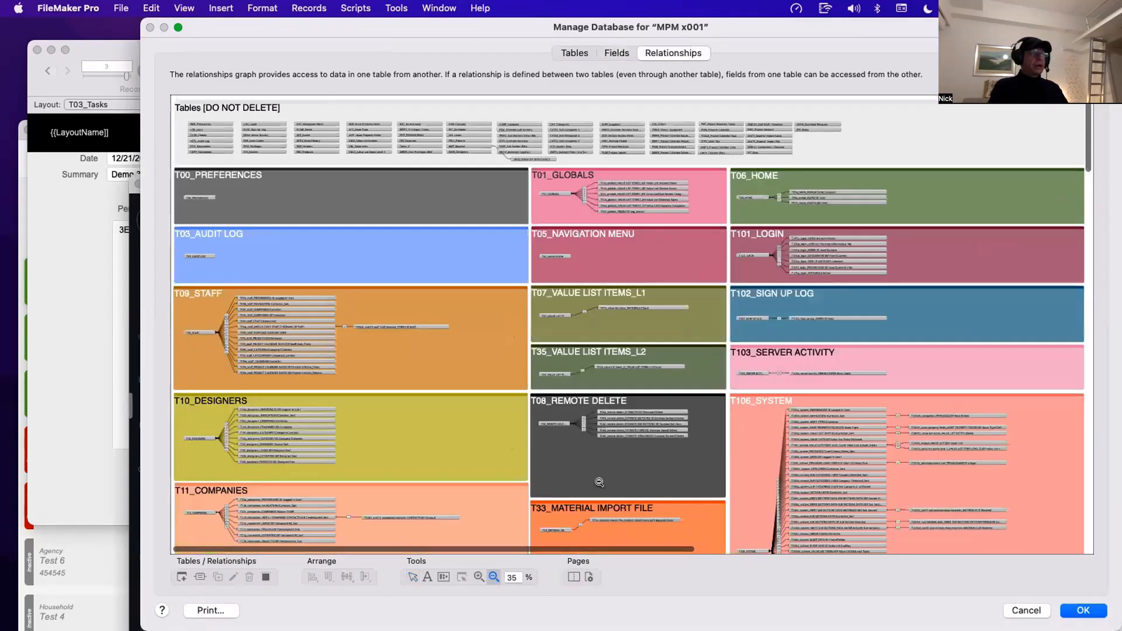
scroll(599, 482, "down", 5)
scroll(599, 483, "down", 6)
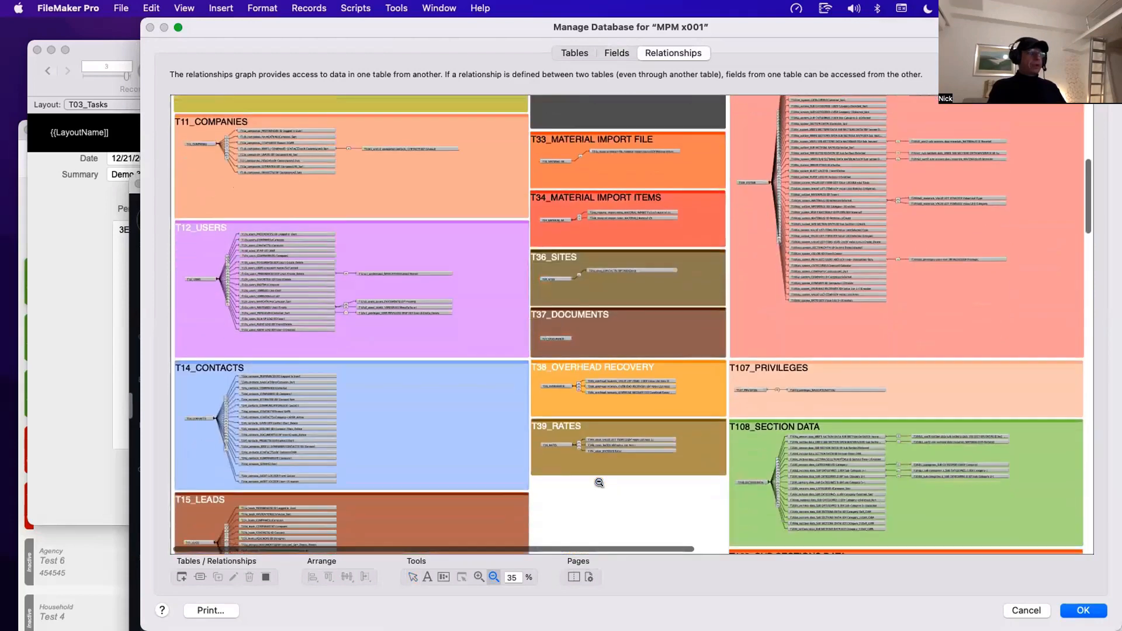
scroll(599, 482, "down", 9)
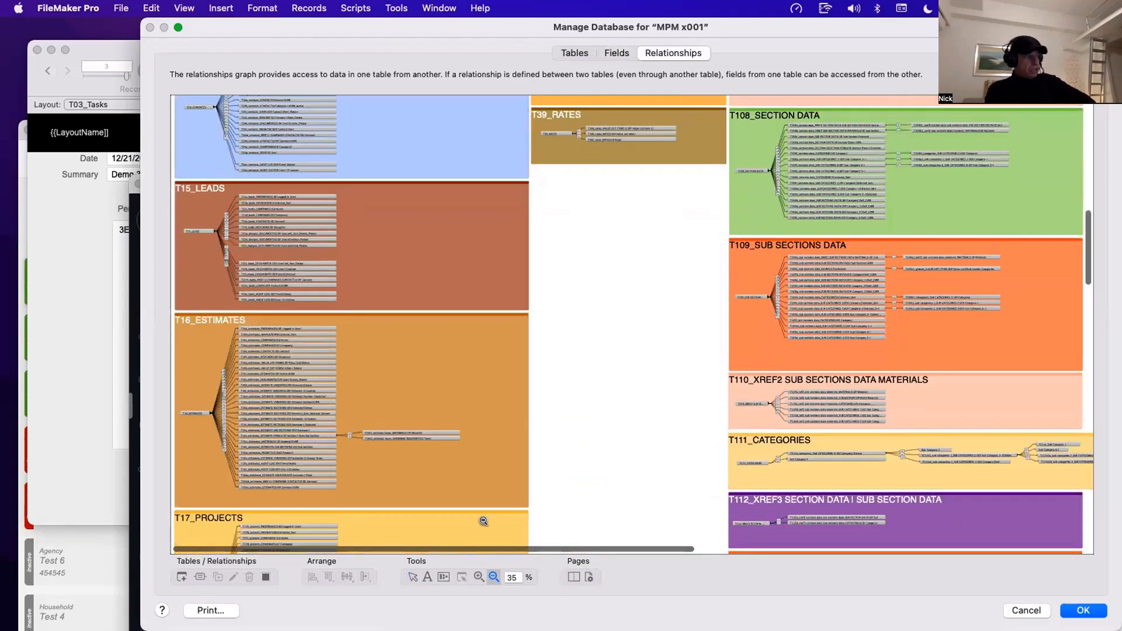
Step: Examine the T109_SUB SECTIONS DATA group and how its anchor occurrence links to its related occurrences
left_click(479, 577)
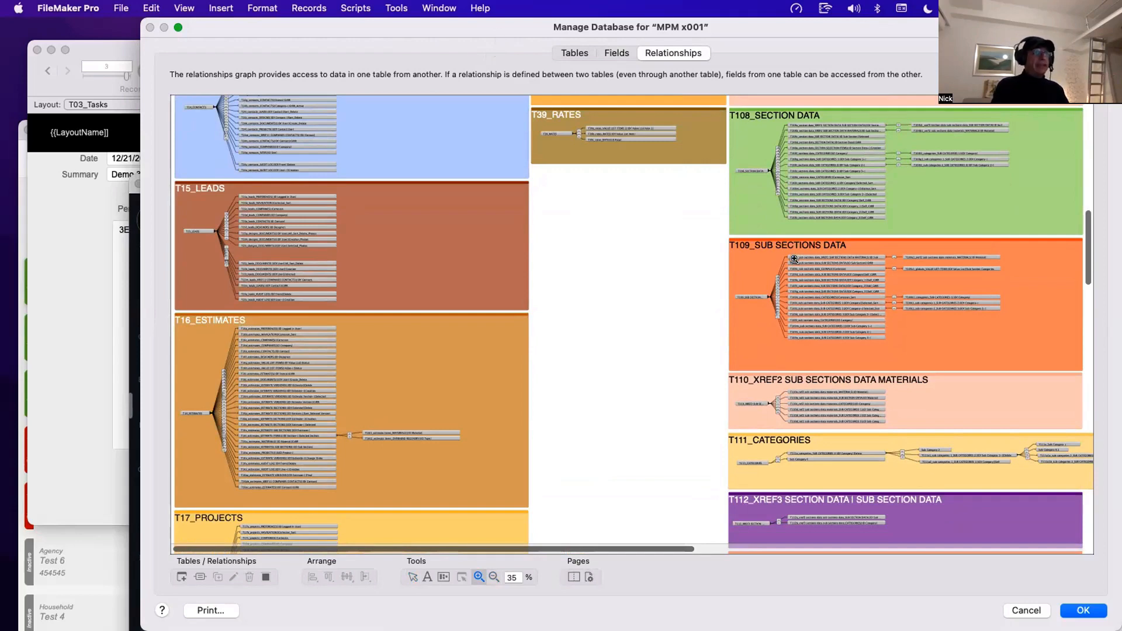
left_click(861, 281)
left_click(861, 282)
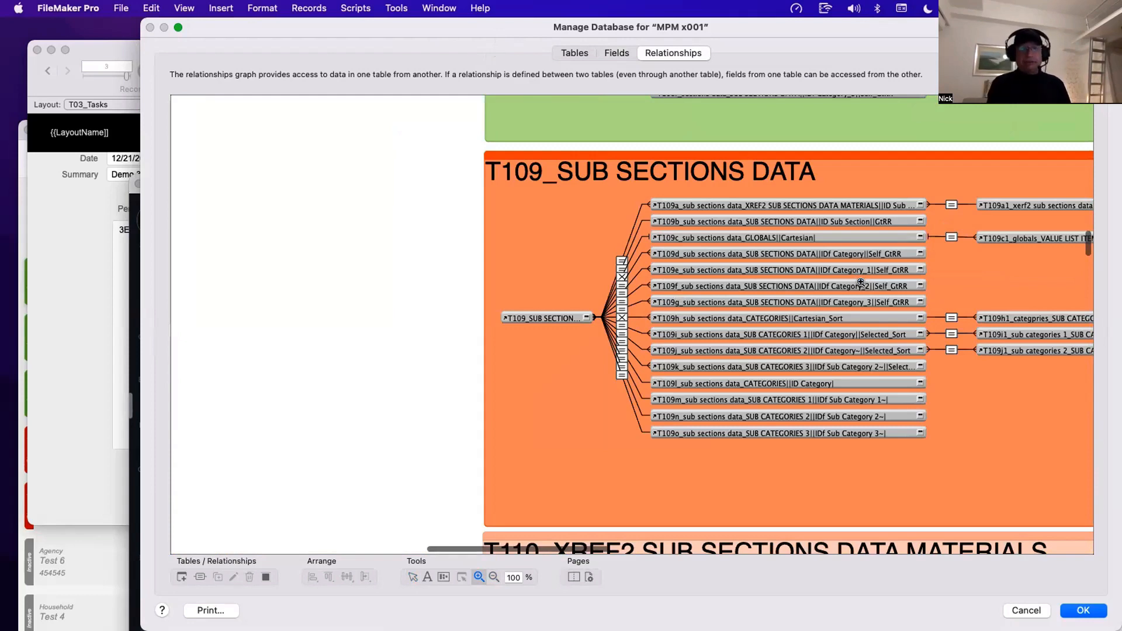
scroll(547, 310, "down", 2)
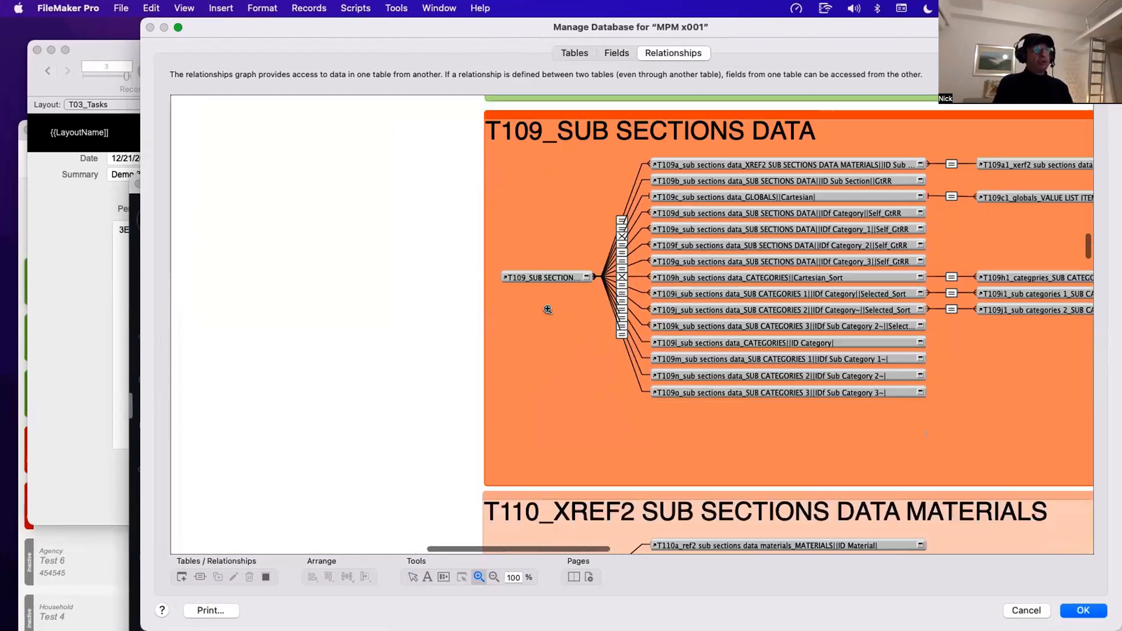
scroll(548, 309, "down", 3)
scroll(660, 234, "up", 4)
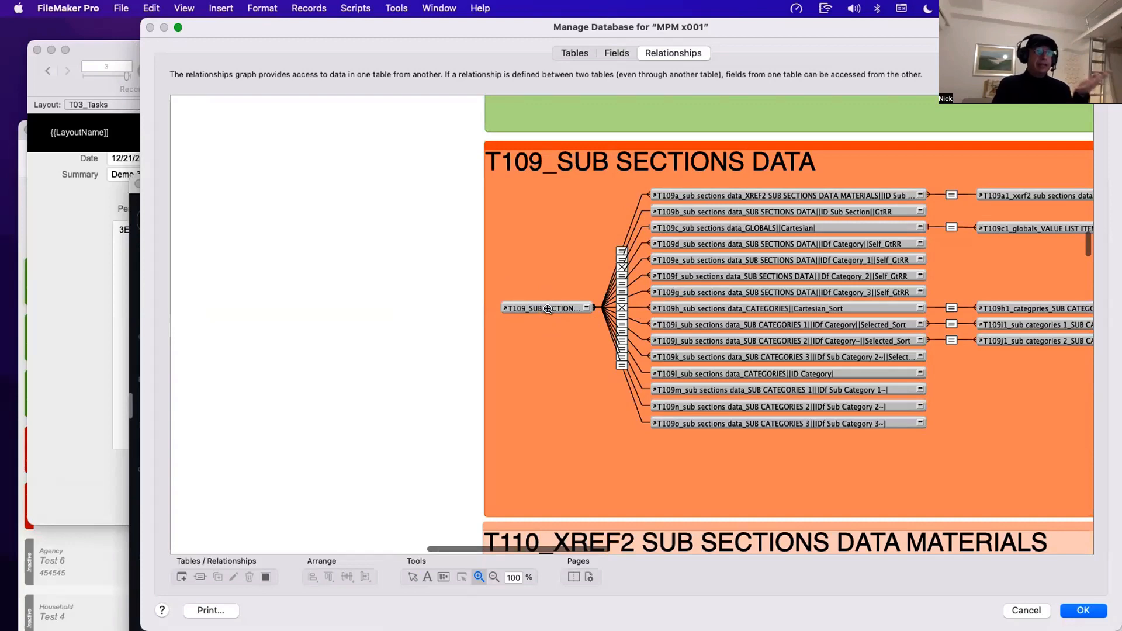
Step: Review the groups from T110_XREF2 SUB SECTIONS DATA MATERIALS through T126_PROJECT SECTIONS, returning to T112_XREF3 and T113_XREF4 MATERIALS SUPPLIERS
scroll(548, 308, "down", 5)
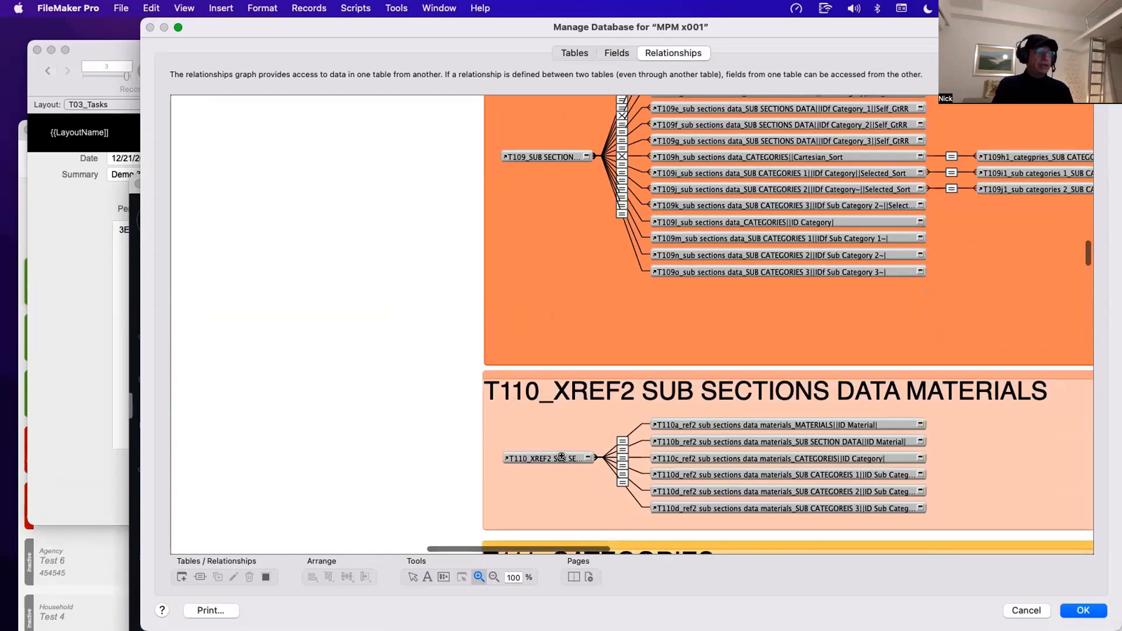
scroll(560, 450, "down", 7)
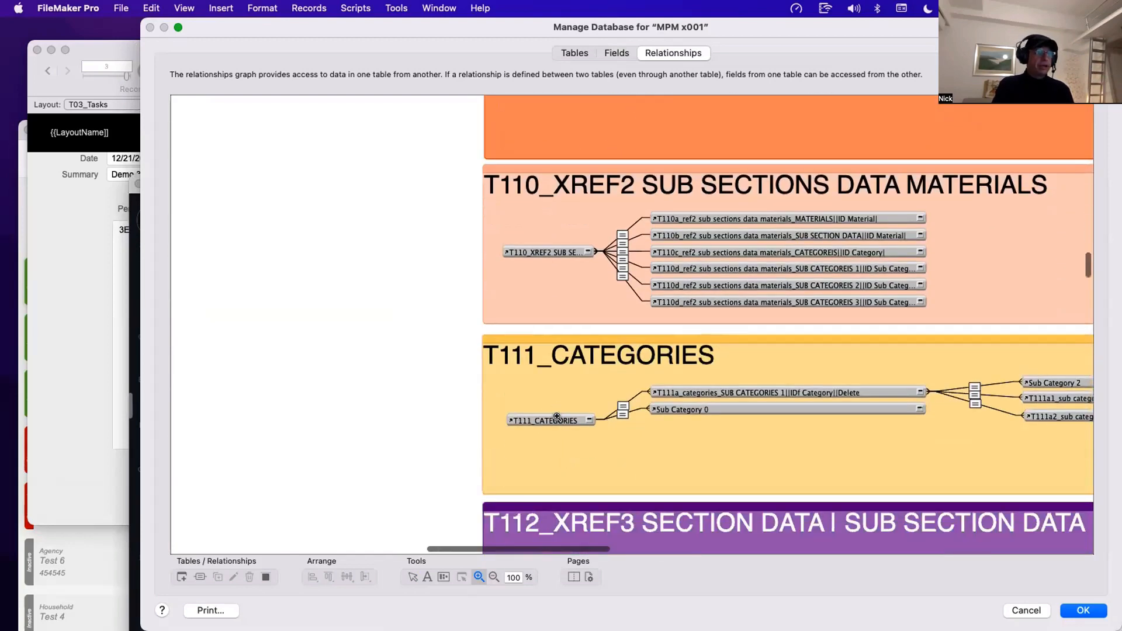
scroll(559, 433, "down", 13)
scroll(560, 403, "down", 20)
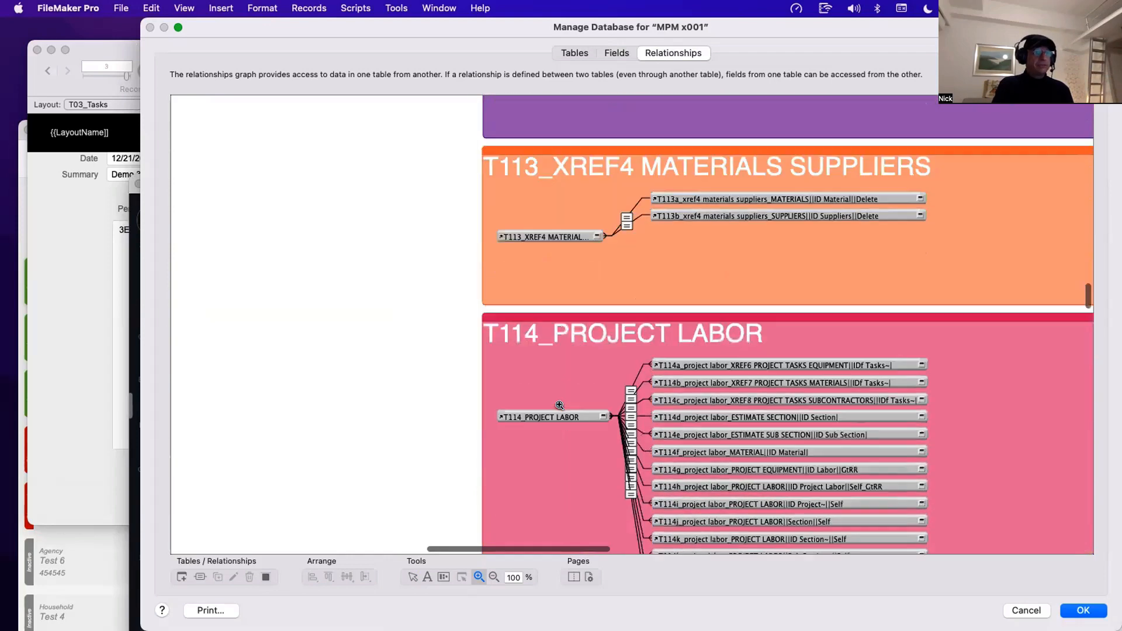
scroll(559, 405, "down", 20)
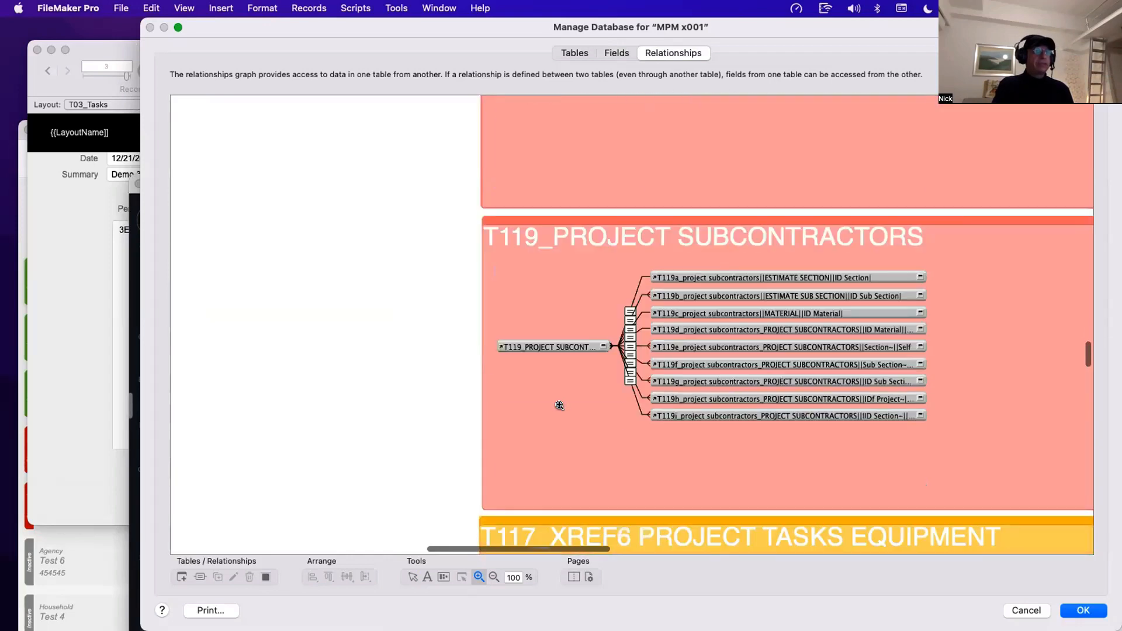
scroll(560, 405, "down", 20)
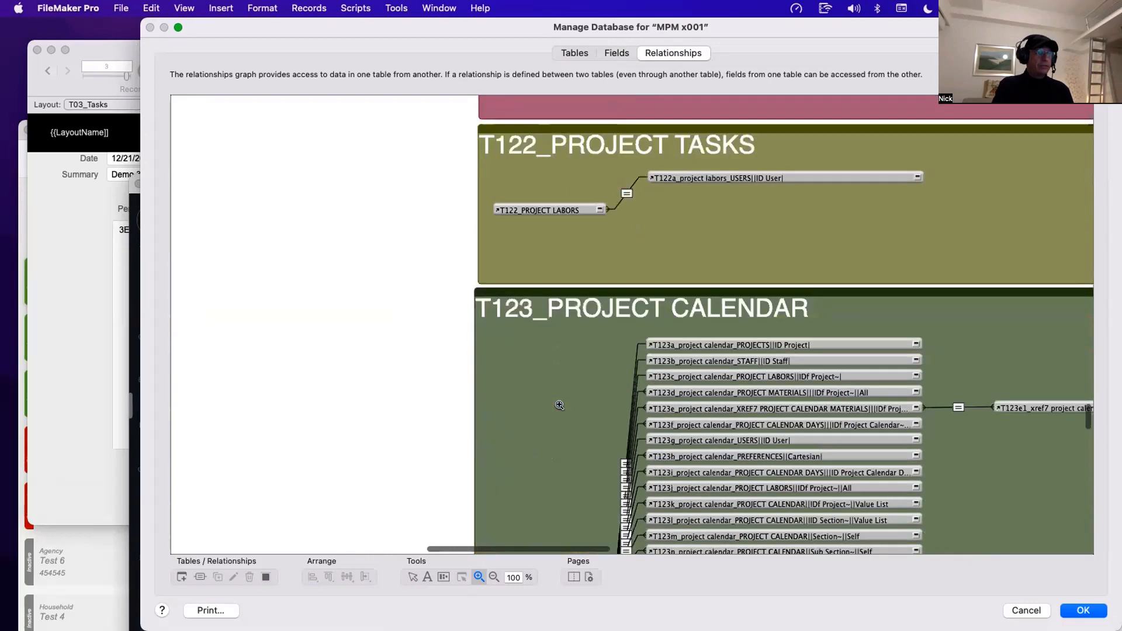
scroll(559, 405, "down", 10)
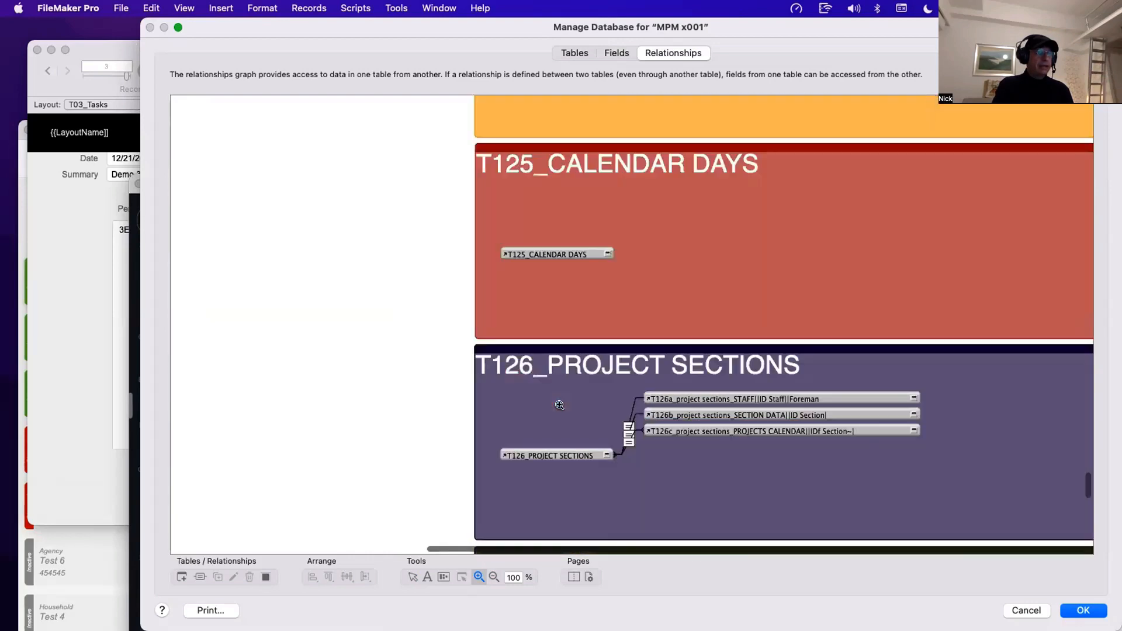
scroll(560, 405, "up", 20)
scroll(560, 405, "up", 5)
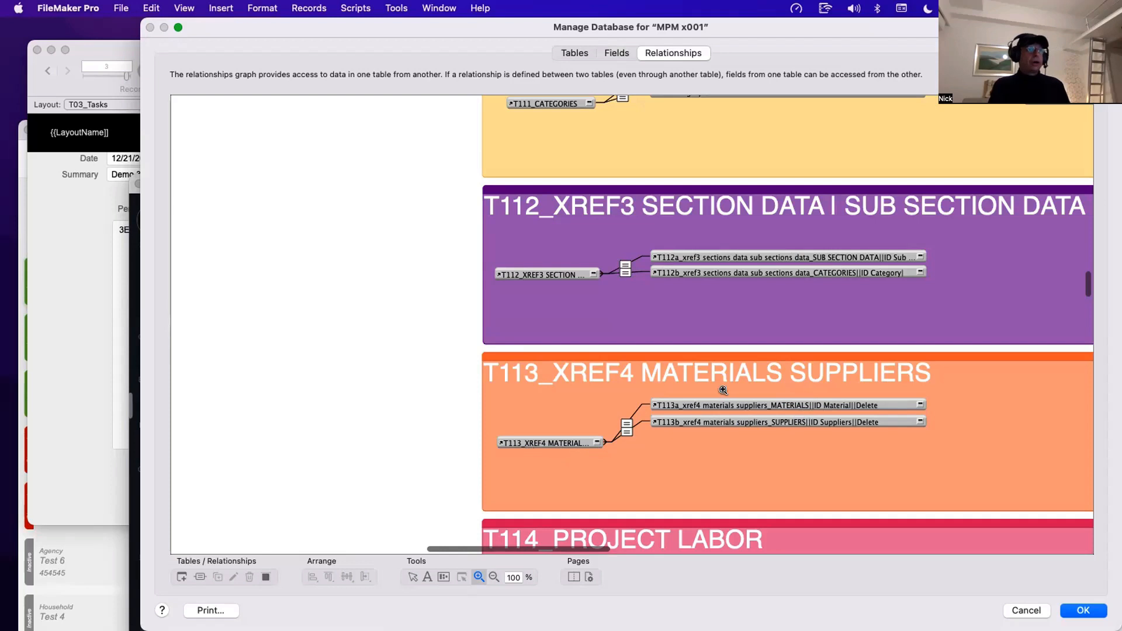
Step: Compare the overall layout of the T16_ESTIMATES, T17_PROJECTS and T110 to T116 groups in a 25% overview of the graph
left_click(494, 577)
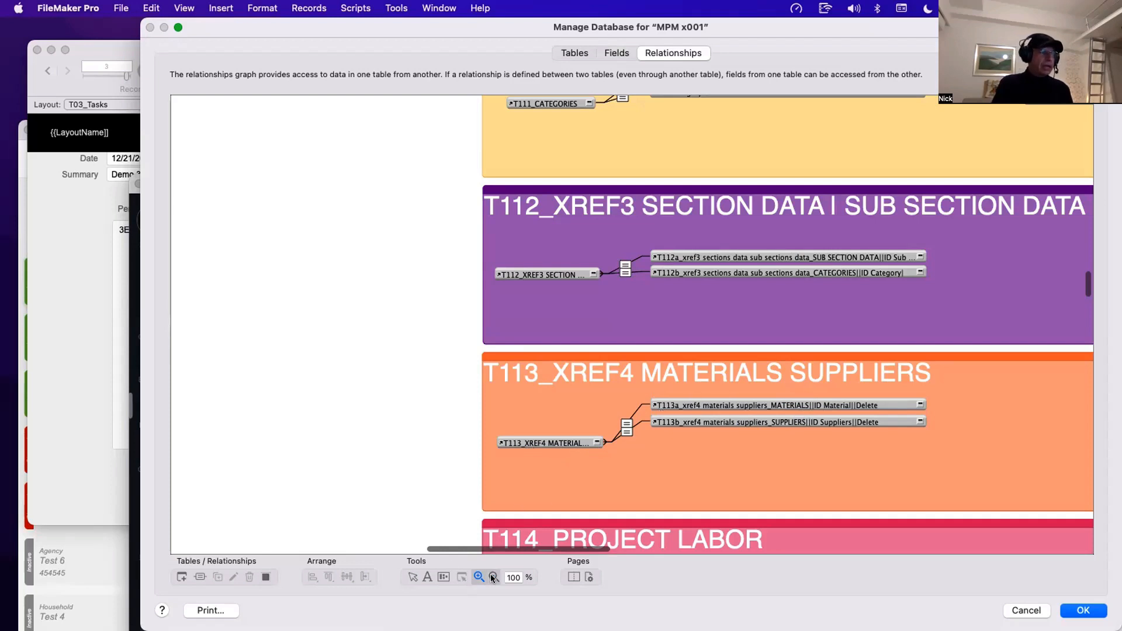
left_click(591, 419)
left_click(590, 419)
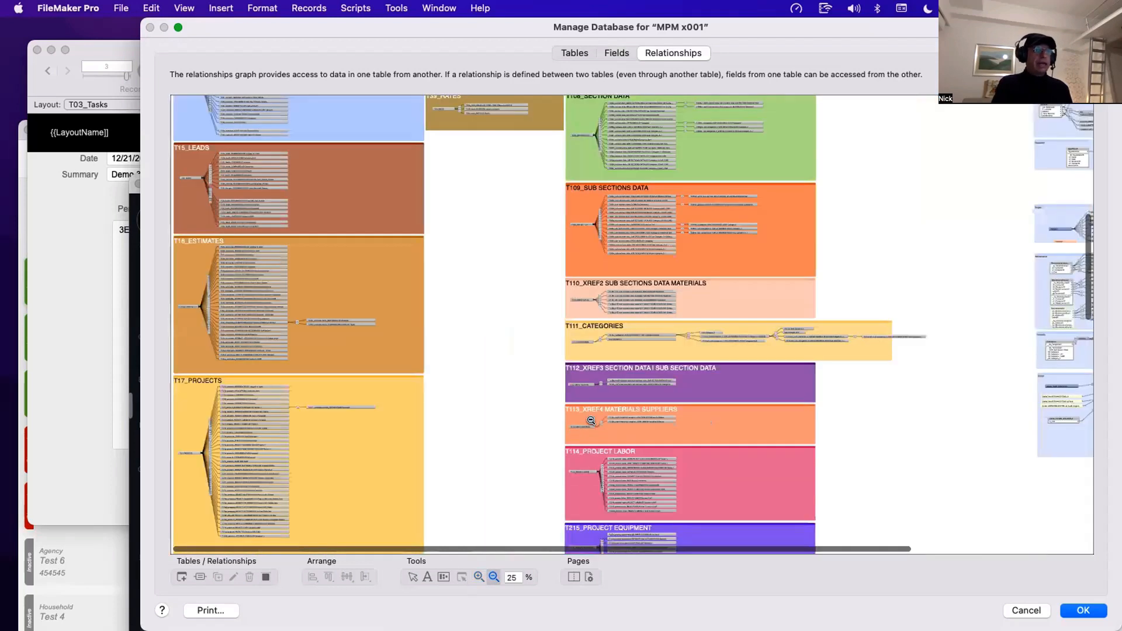
scroll(591, 420, "down", 5)
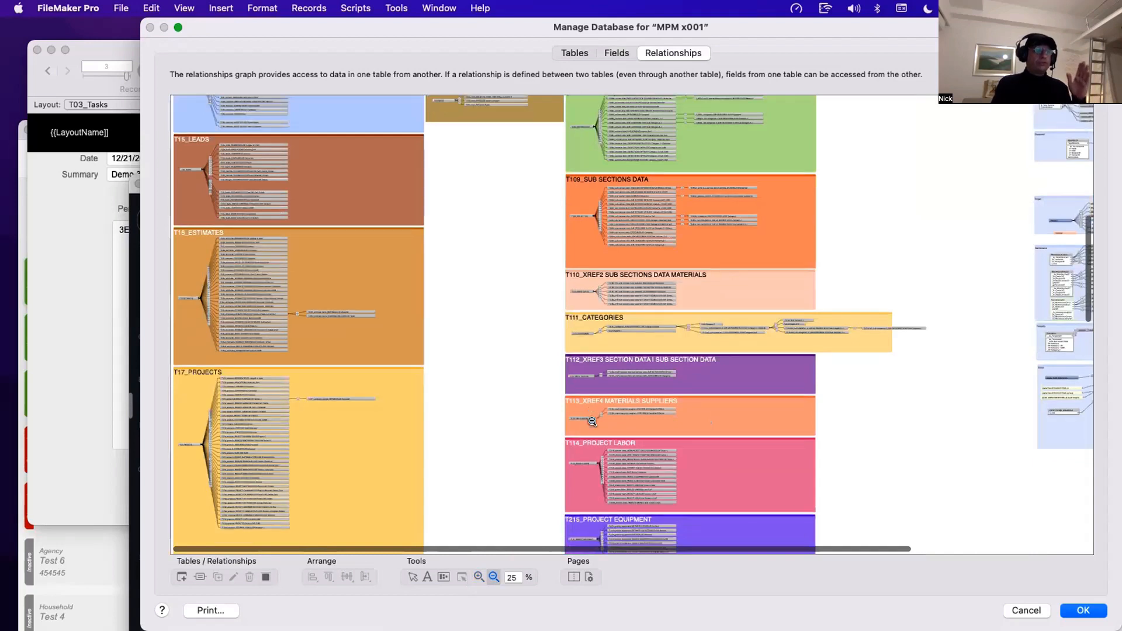
scroll(592, 421, "down", 1)
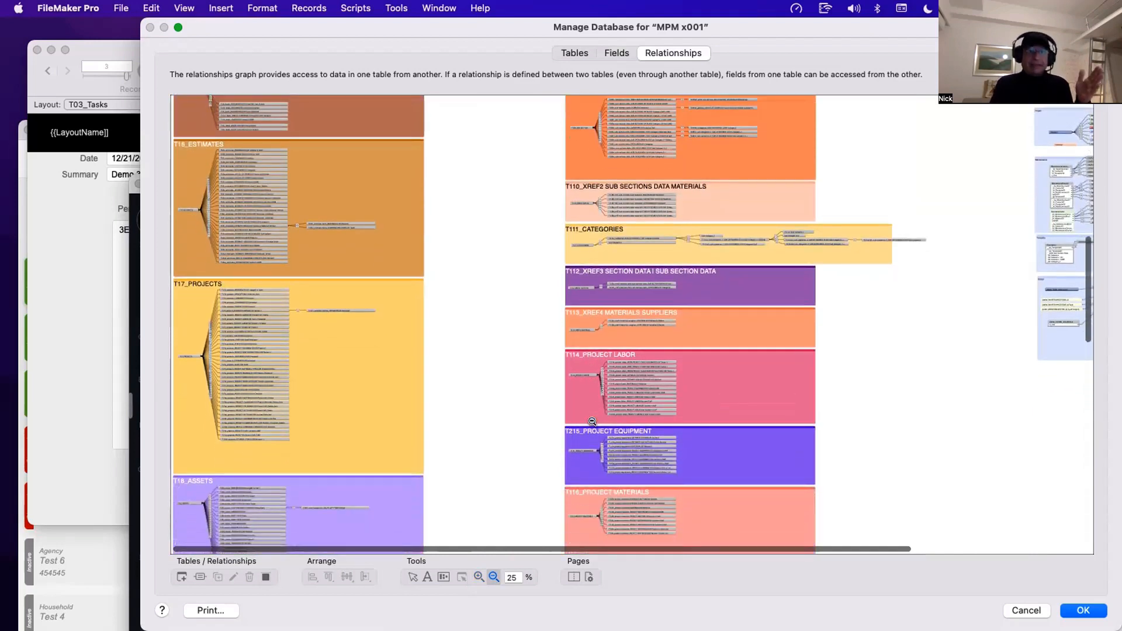
scroll(592, 422, "down", 1)
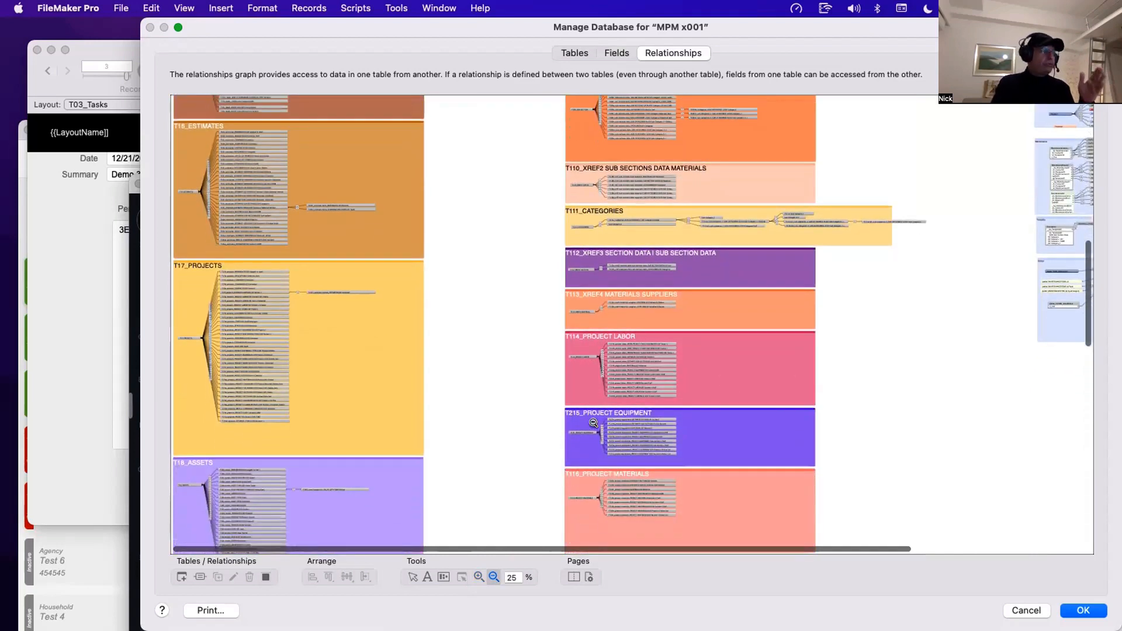
Step: Examine the T110_XREF2 SUB SECTIONS DATA MATERIALS group in the graph at 125% zoom
scroll(593, 423, "up", 6)
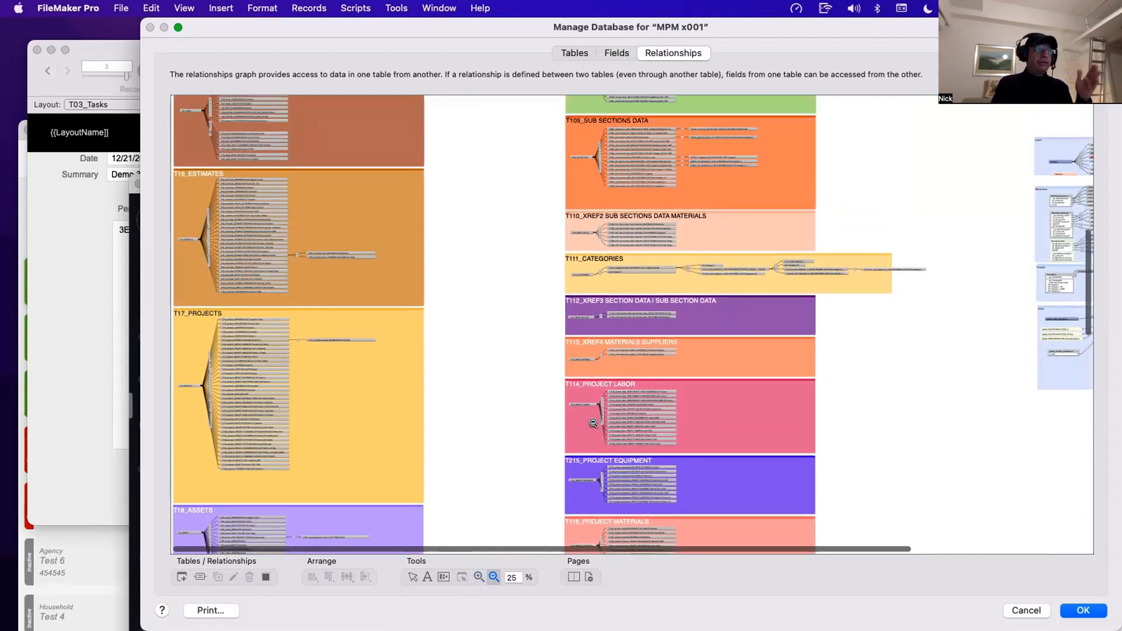
scroll(593, 423, "up", 2)
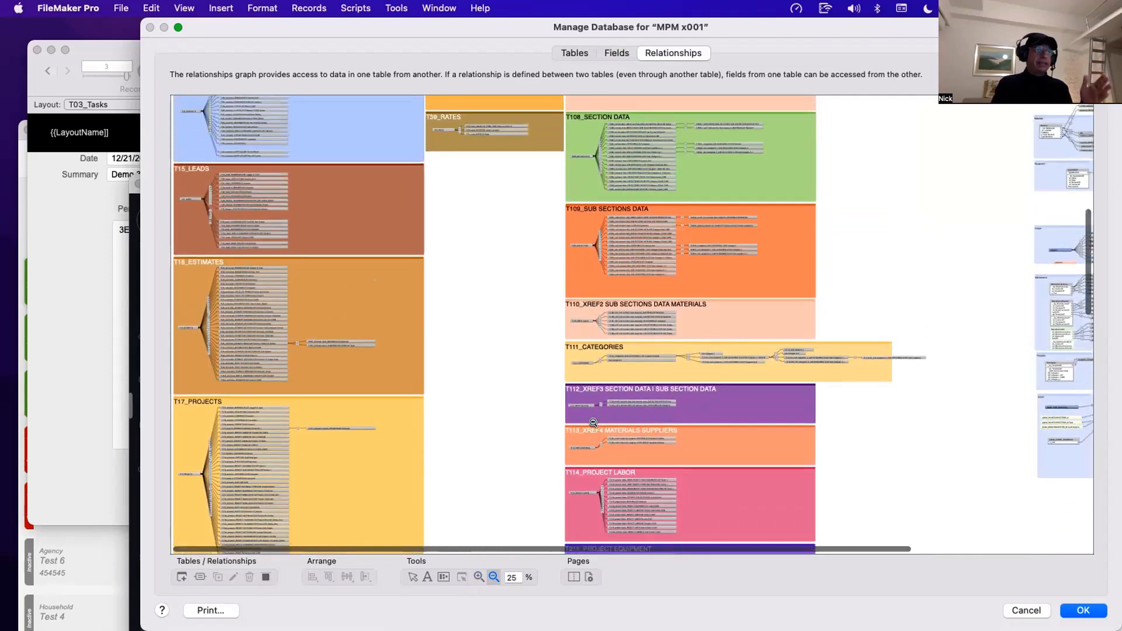
left_click(478, 577)
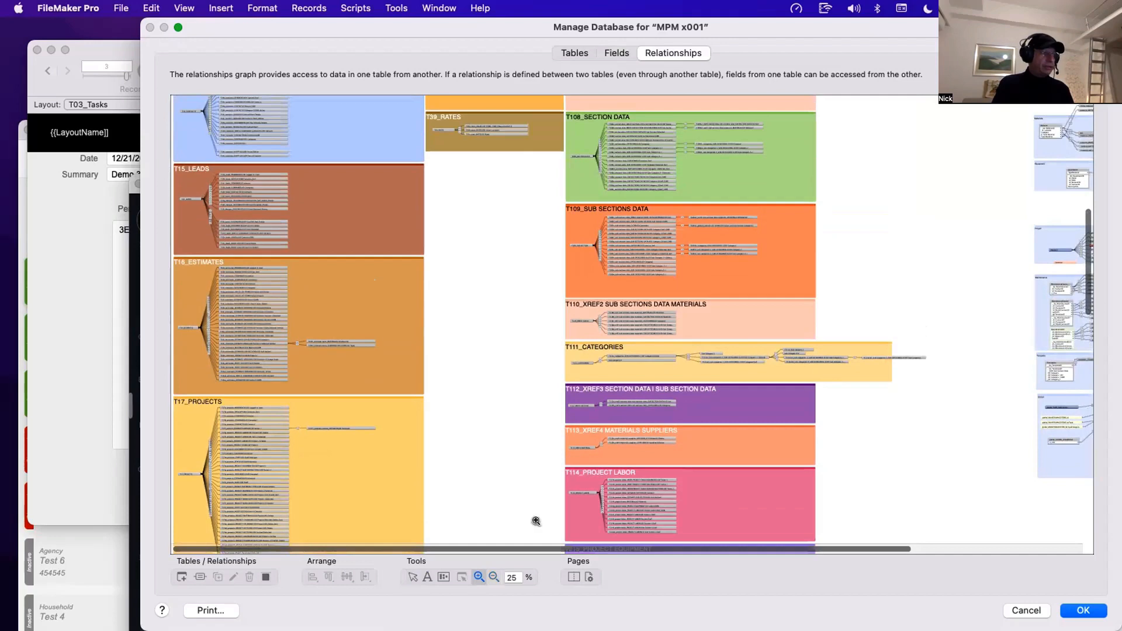
left_click(645, 318)
left_click(645, 319)
left_click(645, 318)
left_click(645, 319)
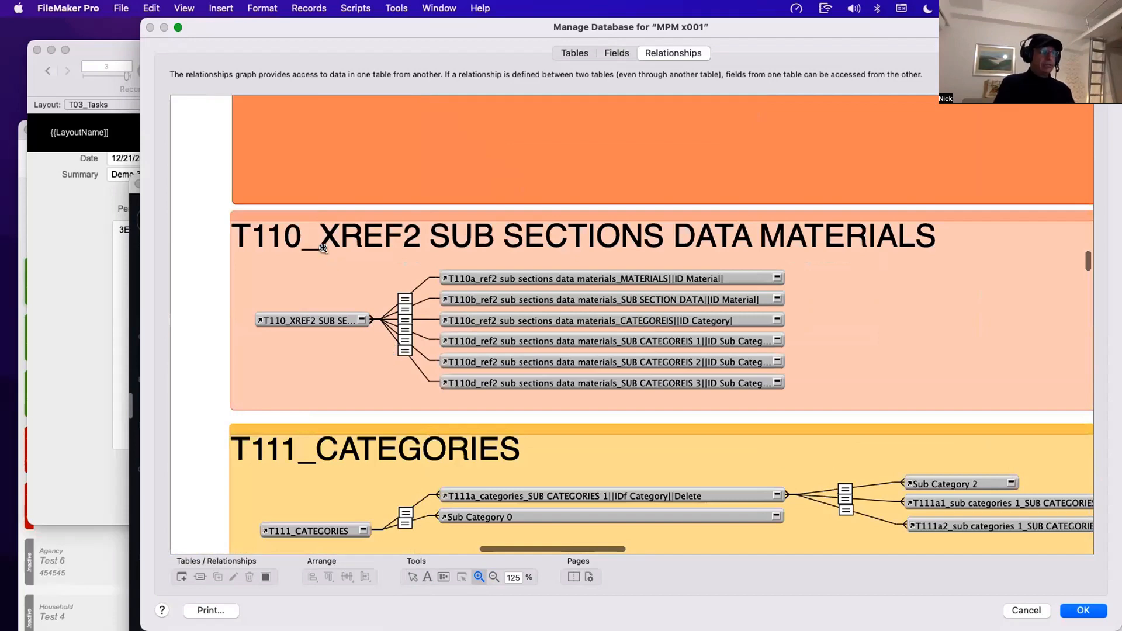
Step: Show the field definitions of the XREF2_Sub Sections Data | Materials table
left_click(625, 53)
left_click(257, 73)
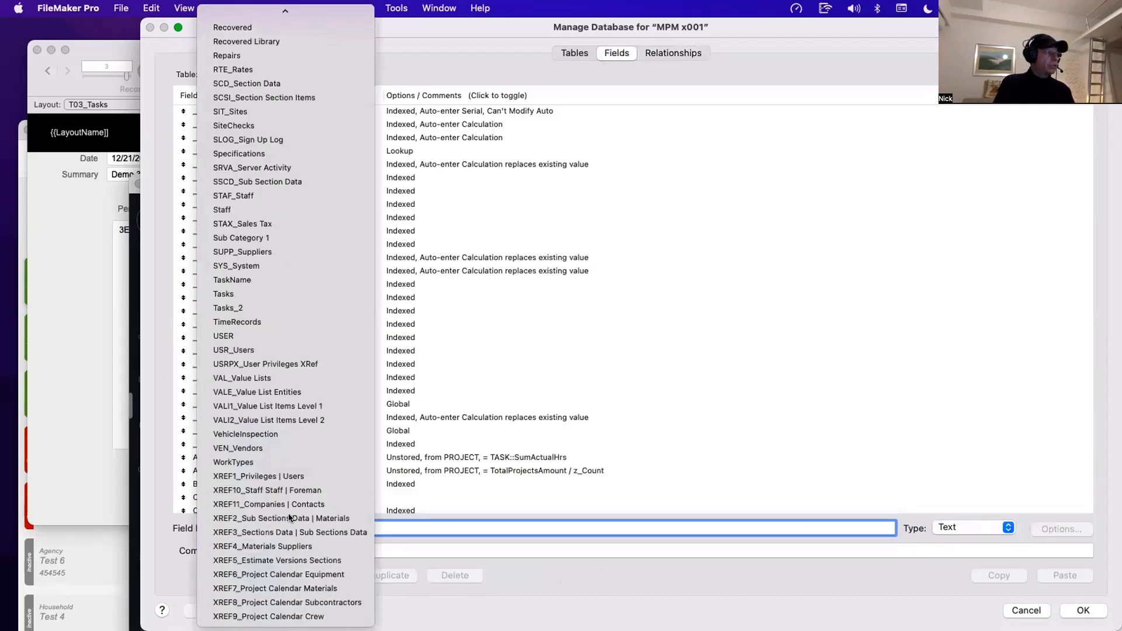
left_click(289, 515)
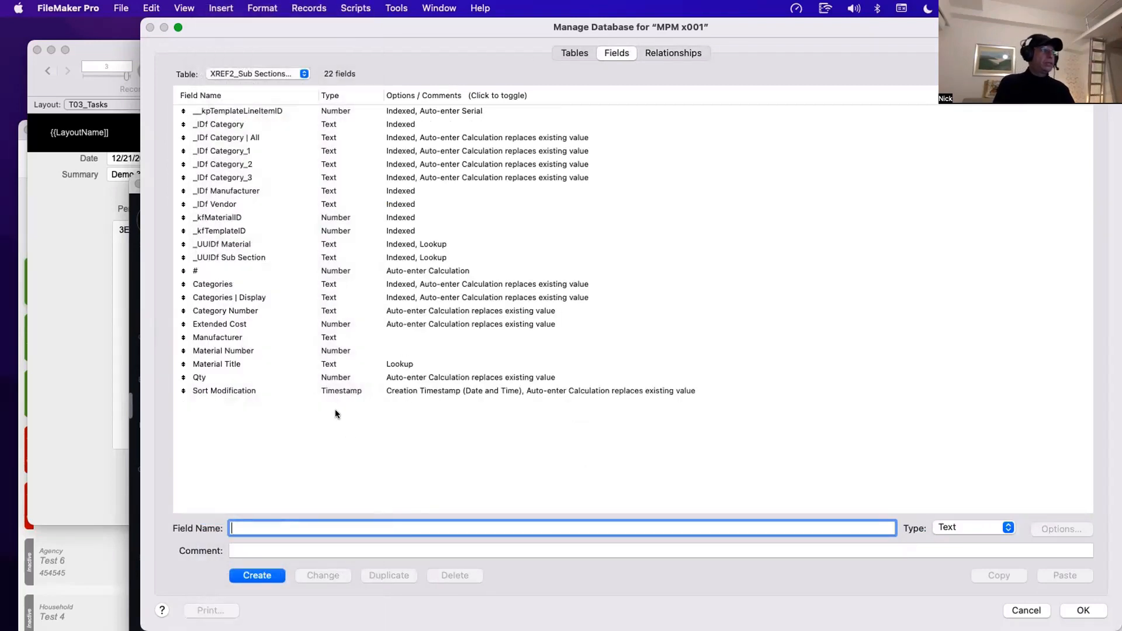
Step: Highlight the category key fields _IDf Category, _IDf Category_1, _IDf Category_2 and _IDf Category_3 together, leaving out _IDf Category | All
left_click(252, 124)
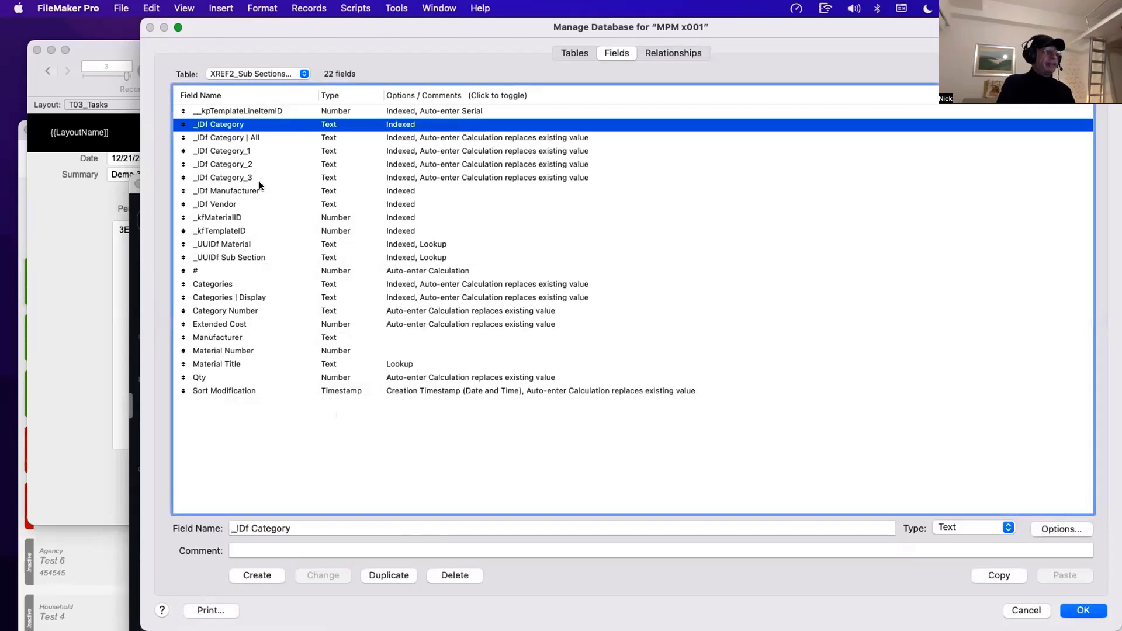
left_click(251, 148)
left_click(257, 164)
left_click(256, 177, "shift")
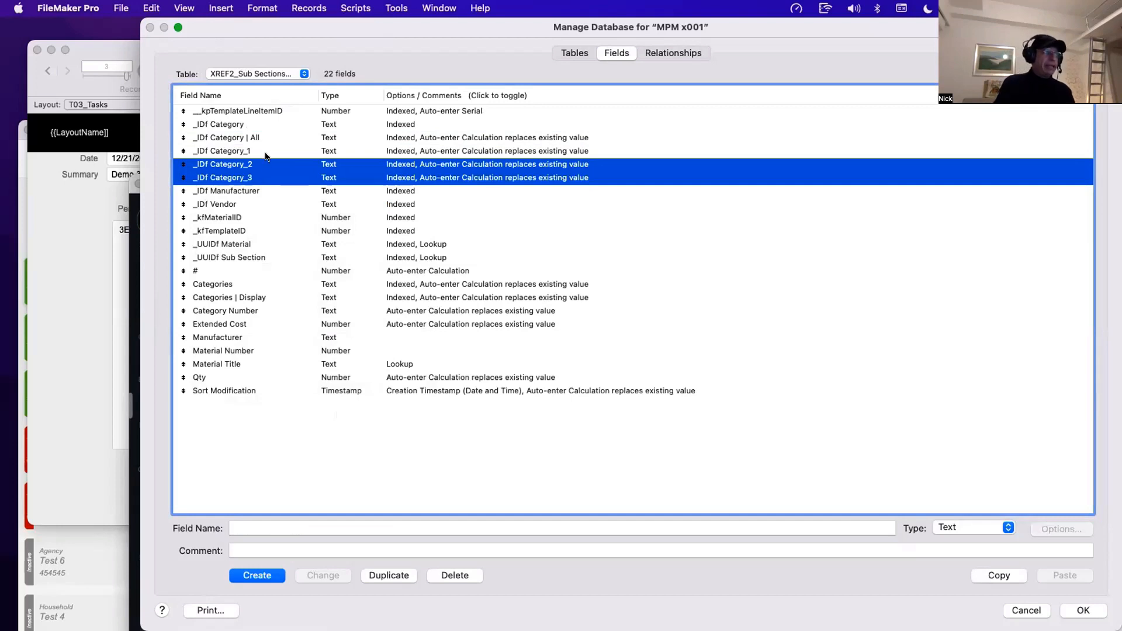
left_click(244, 123)
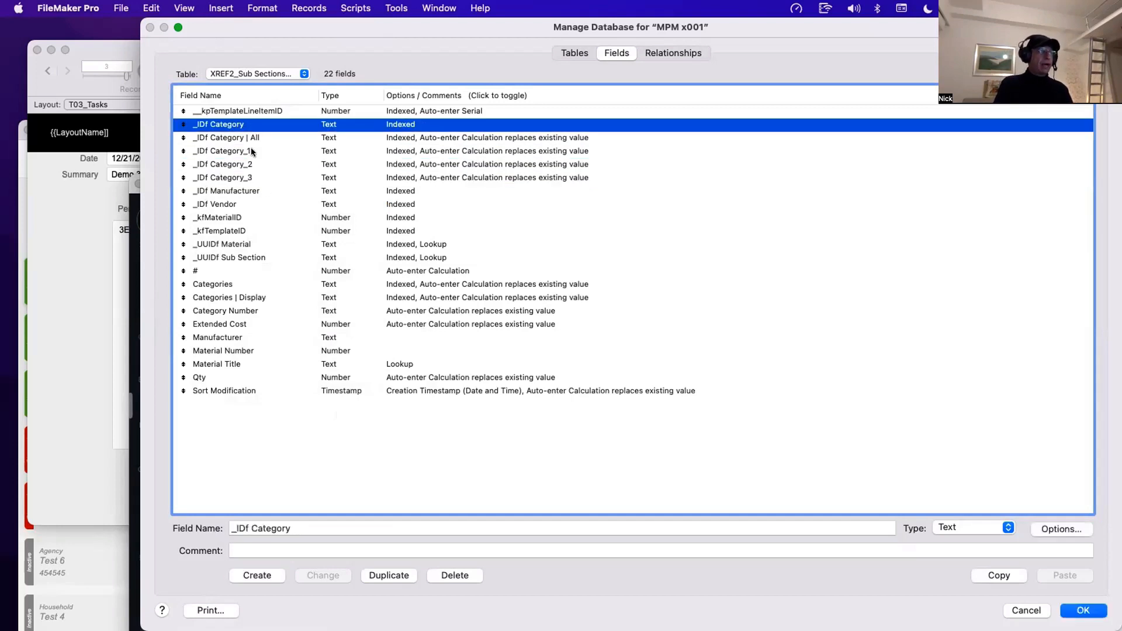
left_click(251, 151, "super")
left_click(254, 164, "super")
left_click(255, 177, "super")
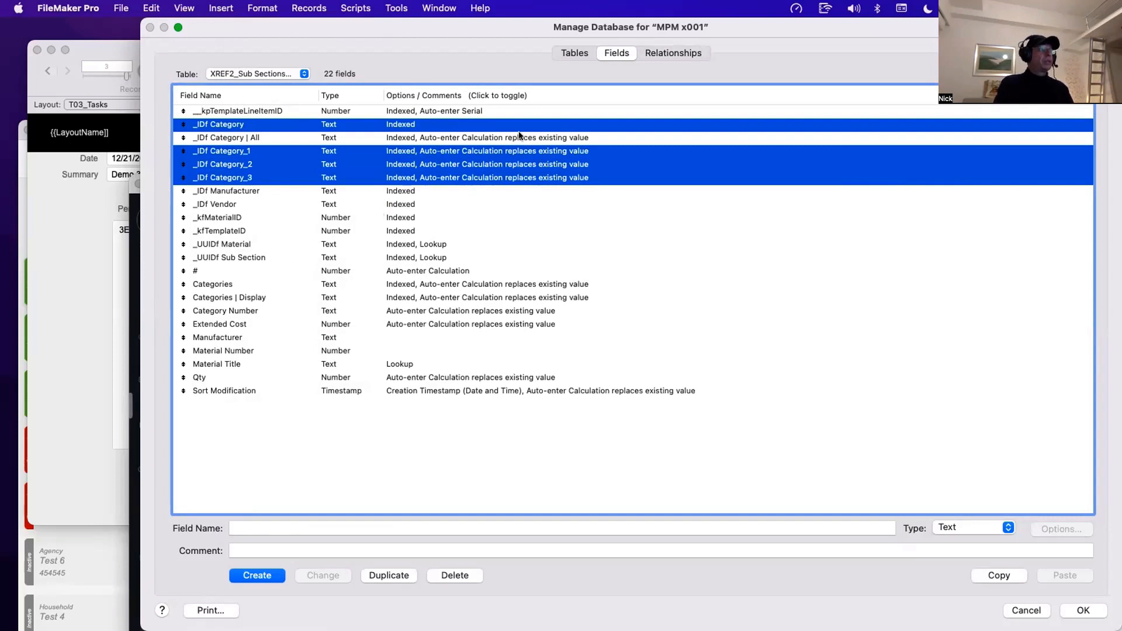
Step: Inspect the auto-enter calculation of the _IDf Category_3 field and leave it without changes
left_click(433, 231)
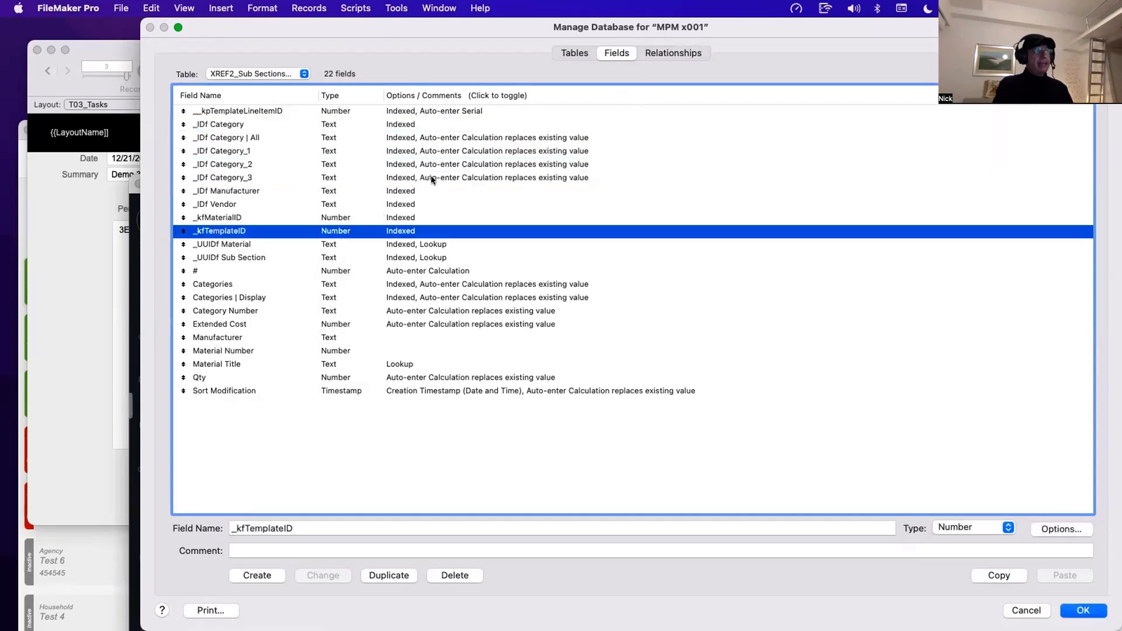
double_click(430, 177)
left_click(581, 431)
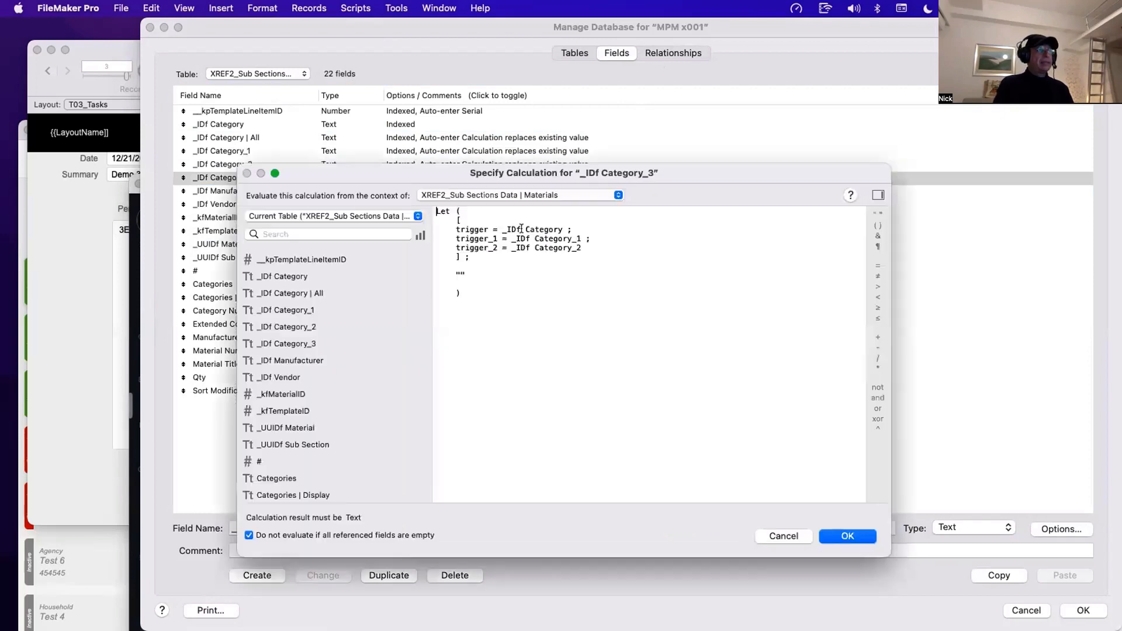
key("Escape")
key("Escape")
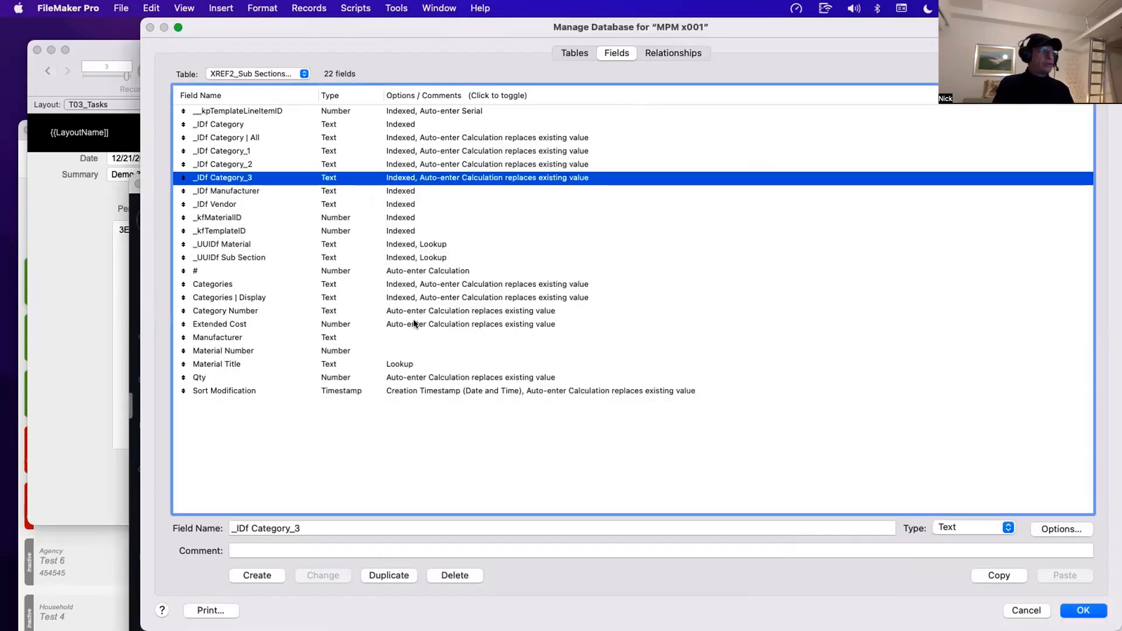
Step: Inspect the Material Title field's lookup definition and the related tables available when starting from T110_XREF2 SUB SECTIONS DATA MATERIALS
left_click(409, 363)
double_click(409, 363)
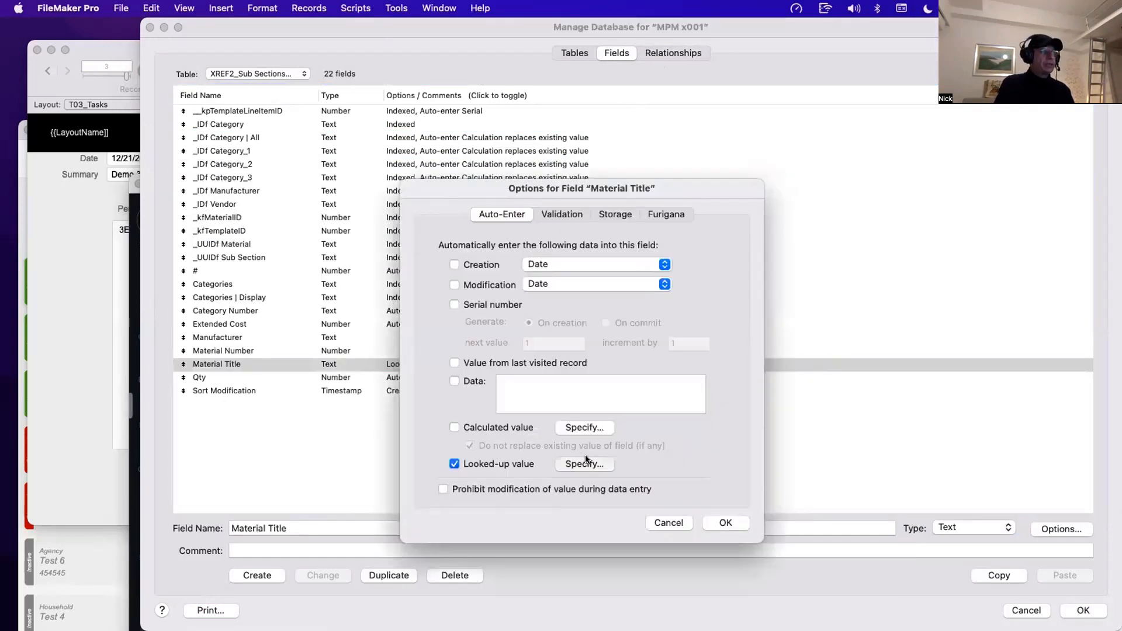
left_click(585, 464)
left_click(582, 156)
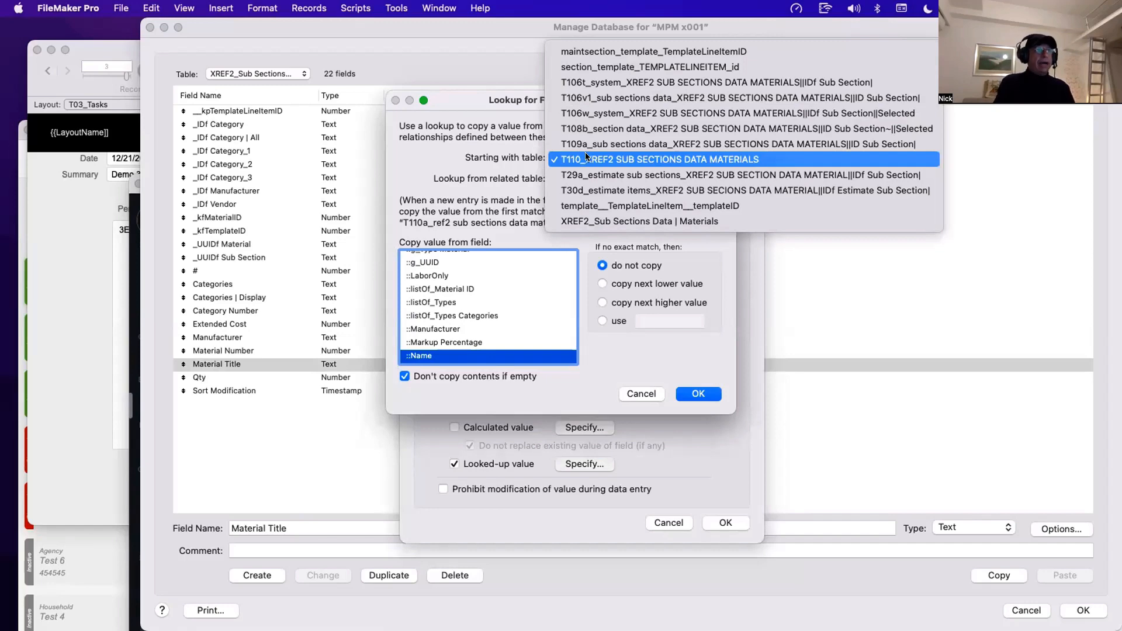
left_click(587, 156)
left_click(590, 181)
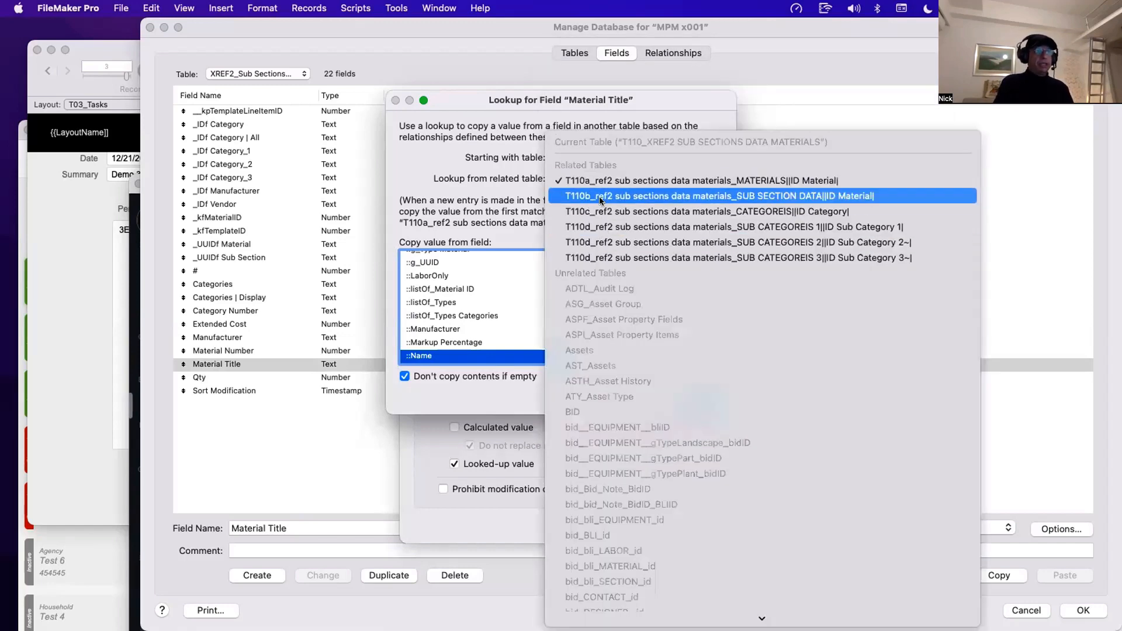
left_click(589, 265)
Step: Compare the related tables offered when the lookup starts from the T29a estimate sub sections occurrence, and discard the Material Title lookup changes
left_click(584, 160)
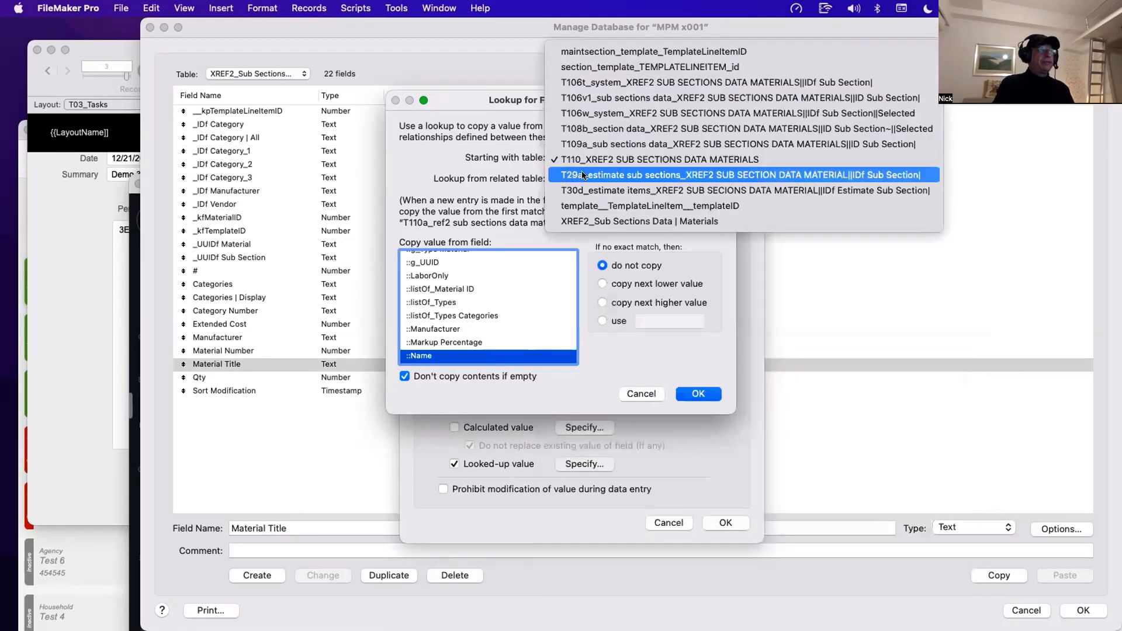
left_click(597, 176)
left_click(599, 180)
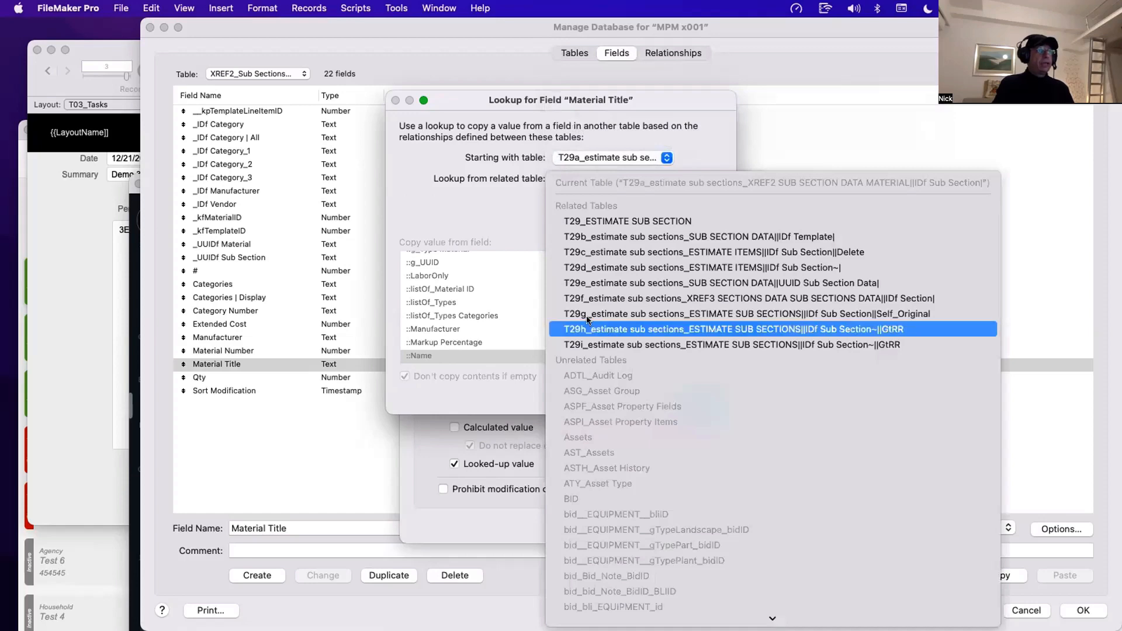
left_click(562, 156)
left_click(565, 158)
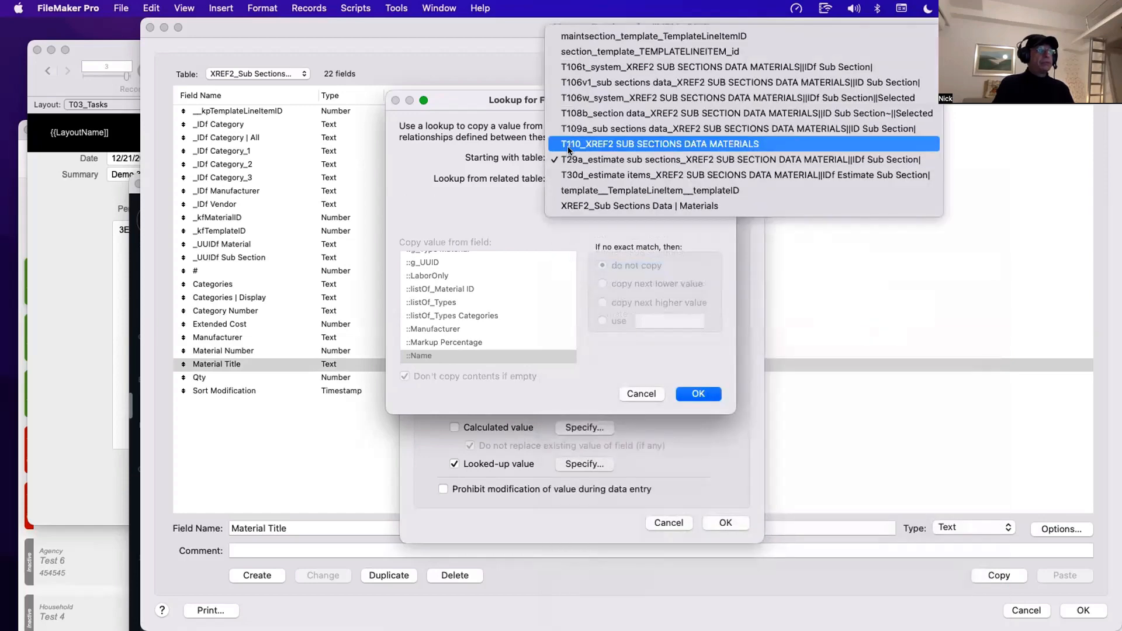
left_click(569, 146)
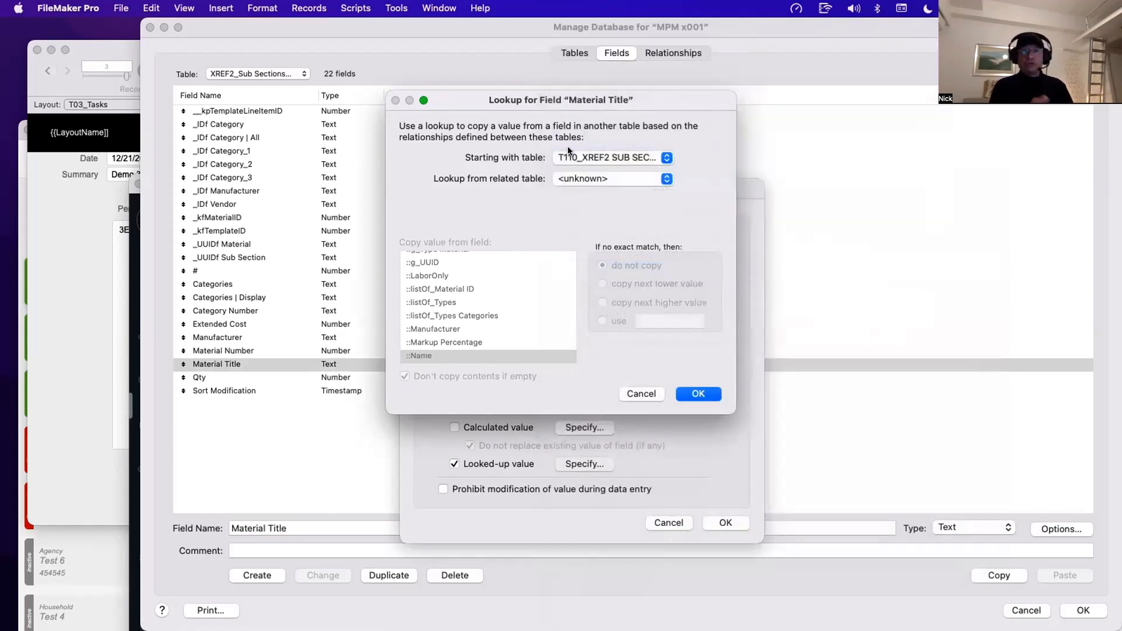
left_click(641, 393)
left_click(669, 523)
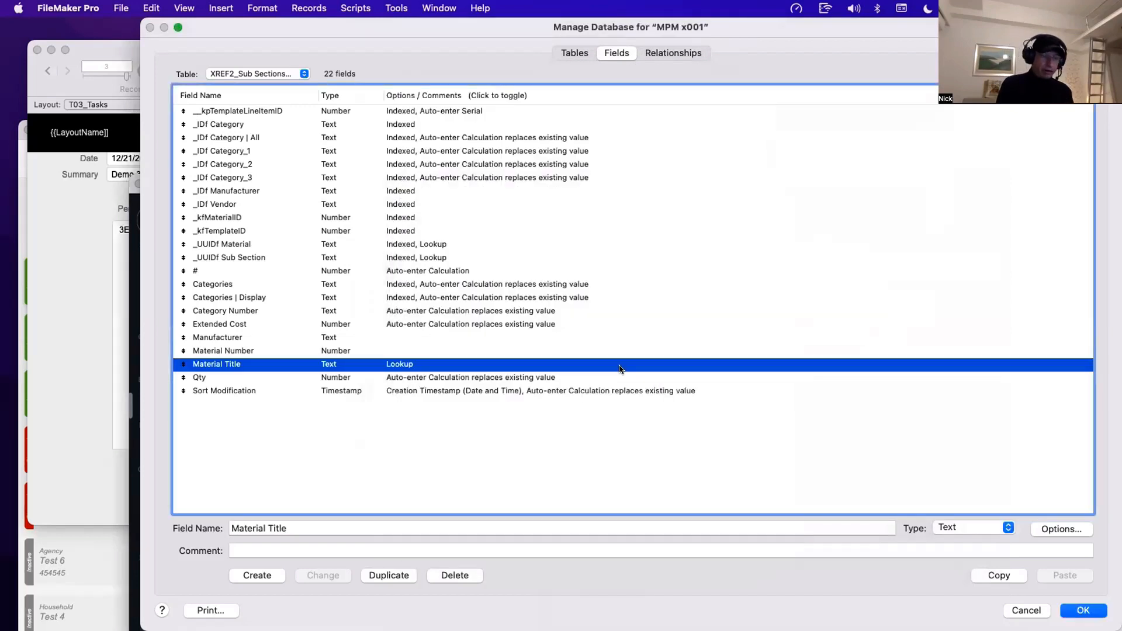
Step: In the relationships graph, select the T110 anchor and try moving and deleting the T110d SUB CATEGOREIS 3 occurrence
left_click(664, 56)
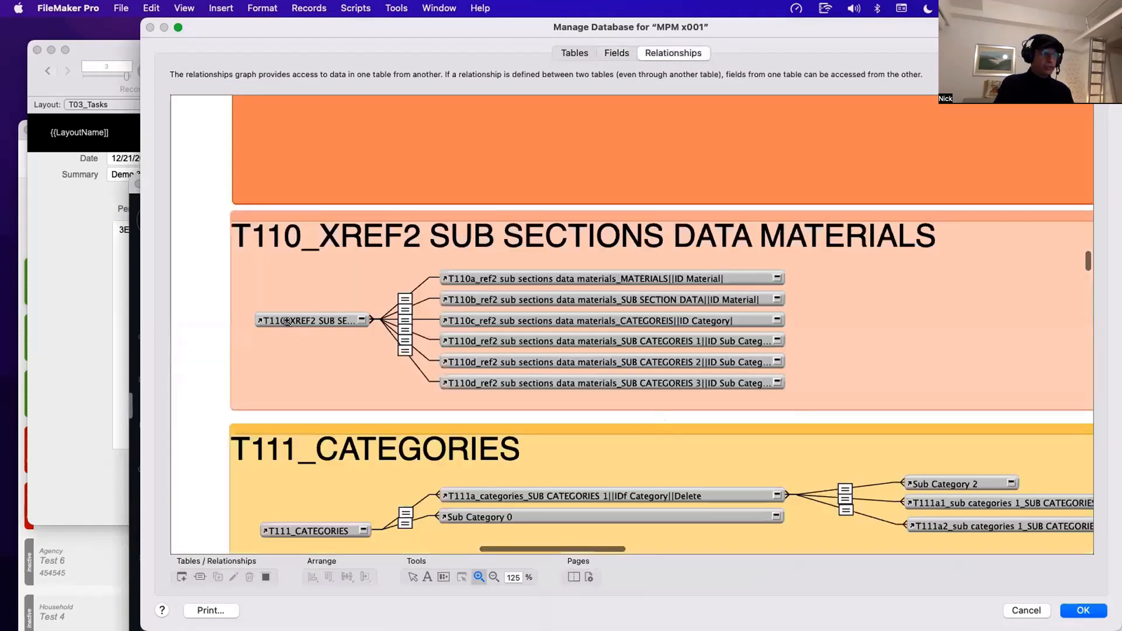
left_click(412, 577)
left_click(313, 323)
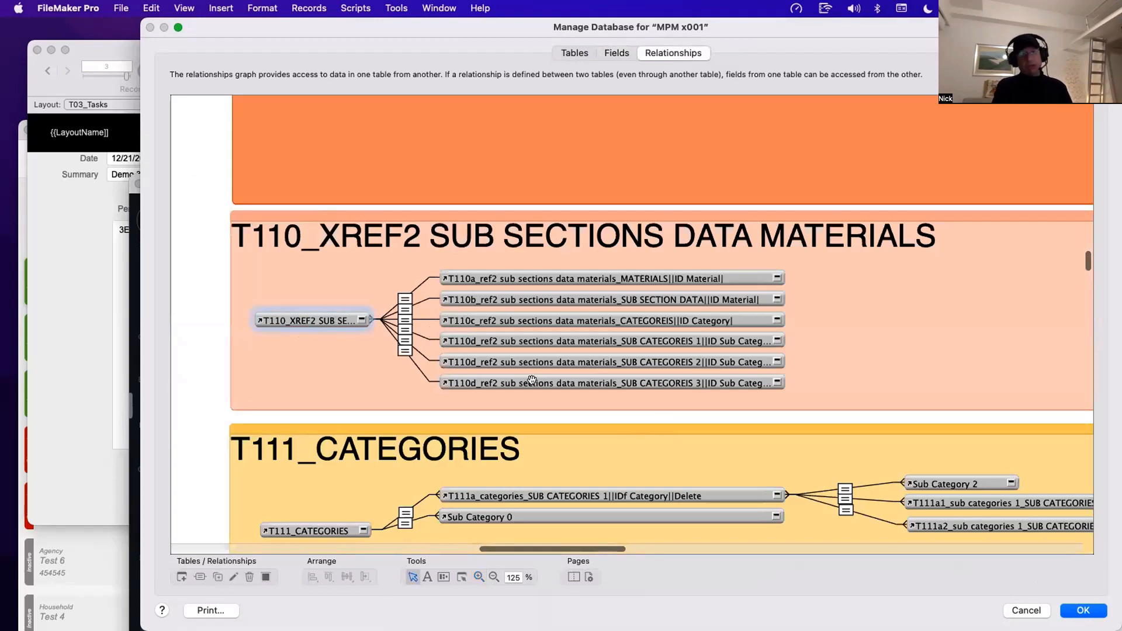
left_click_drag(532, 381, 540, 399)
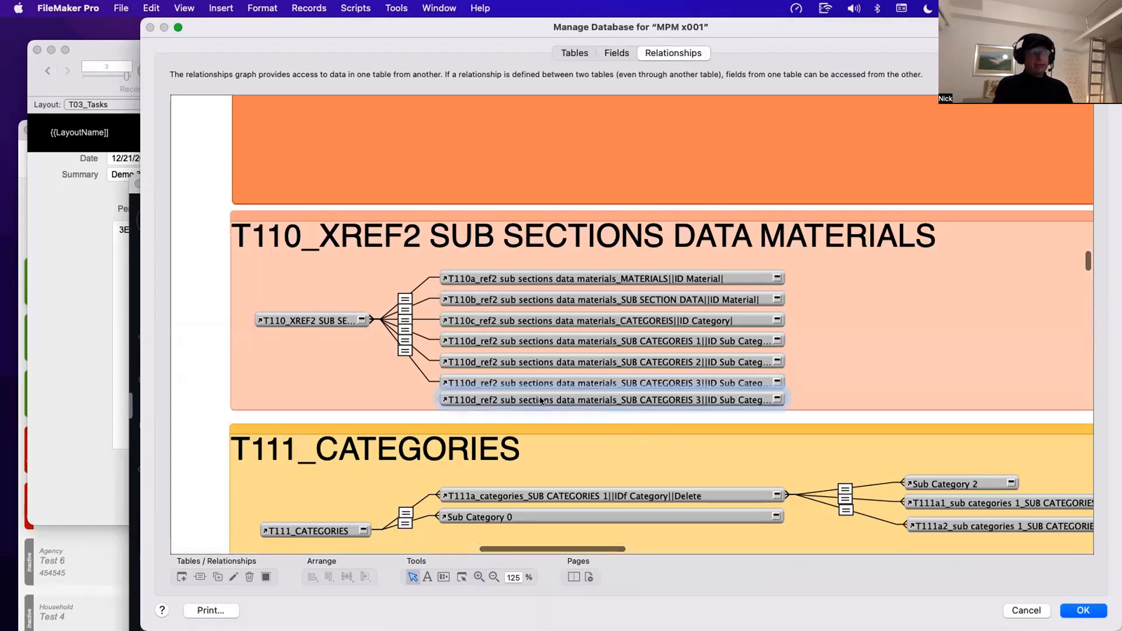
key("Delete")
left_click(687, 246)
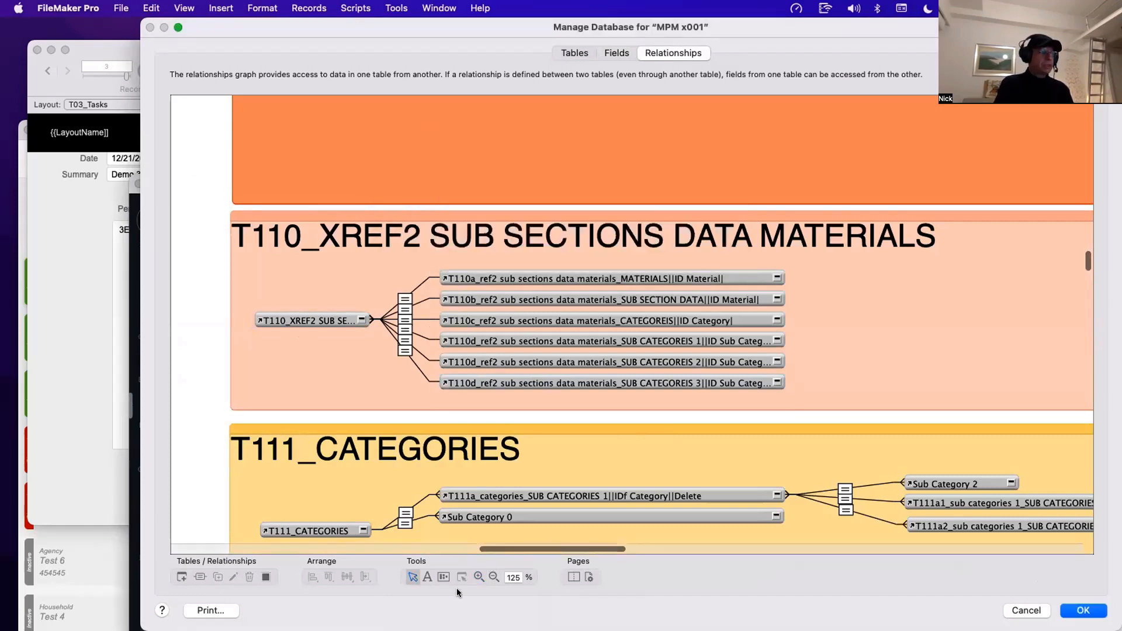
Step: Survey the graph's groups in an 18% overview, from T17_PROJECTS and T110 up to T00_PREFERENCES and T106_SYSTEM
left_click(489, 421)
left_click(489, 421)
left_click(489, 420)
left_click(489, 421)
left_click(489, 420)
left_click(489, 420)
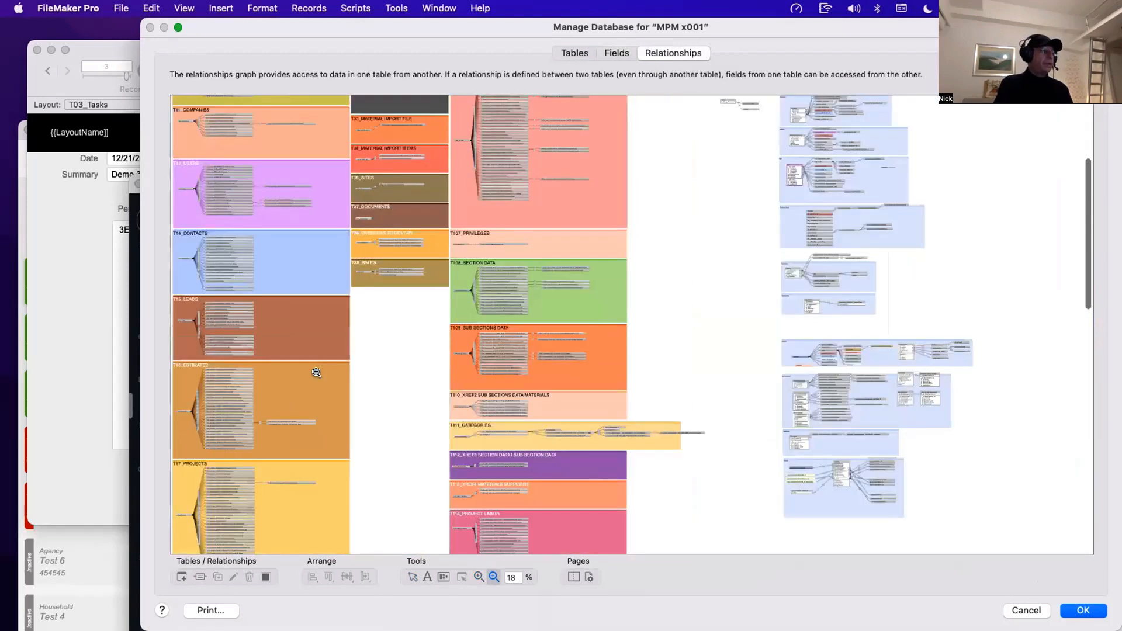
scroll(316, 372, "up", 3)
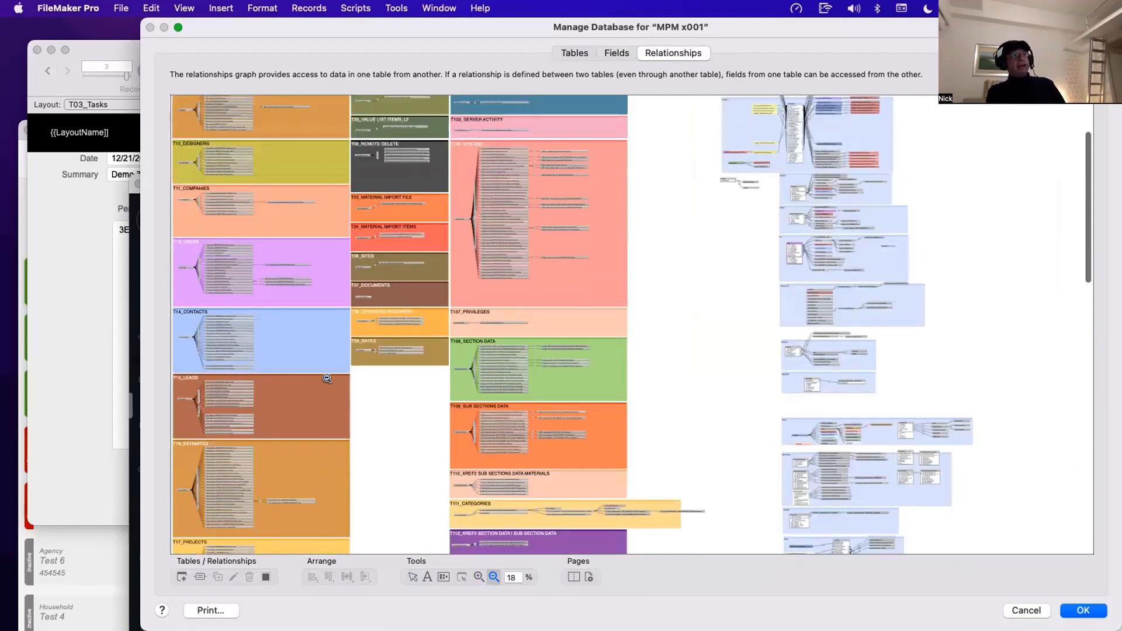
scroll(326, 378, "up", 4)
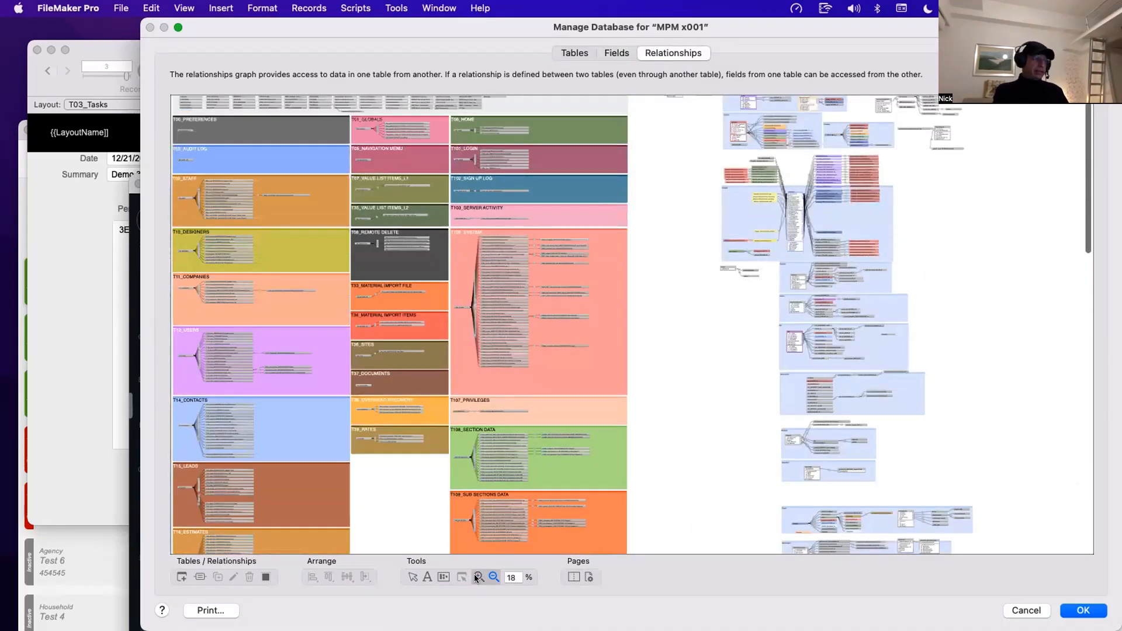
Step: Examine the T106_SYSTEM group at 125% zoom and select the relationship from T106ad_system_MATERIALS to T106ad1_materials_VALUE LIST ITEMS
left_click(478, 577)
left_click(543, 298)
left_click(543, 298)
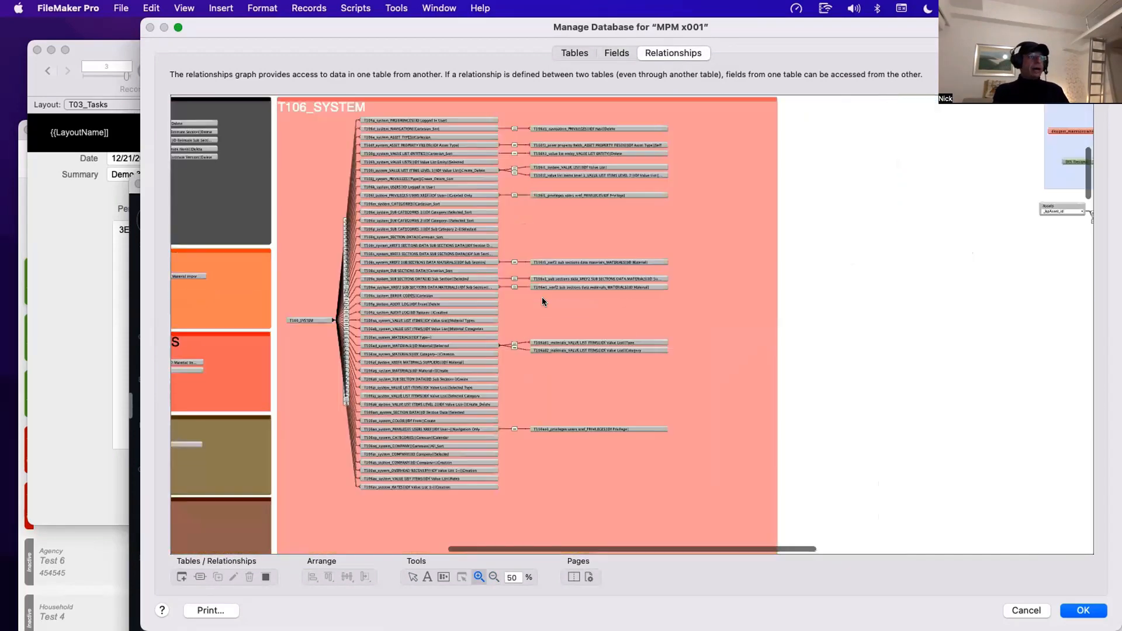
left_click(541, 297)
left_click(542, 297)
left_click(542, 297)
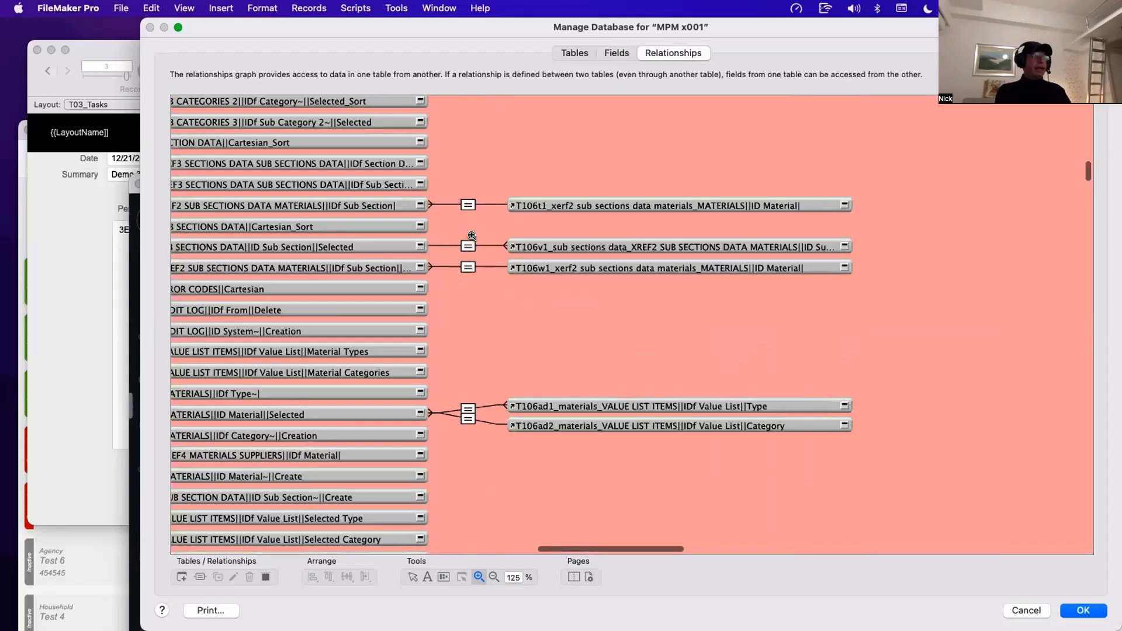
scroll(608, 203, "left", 4)
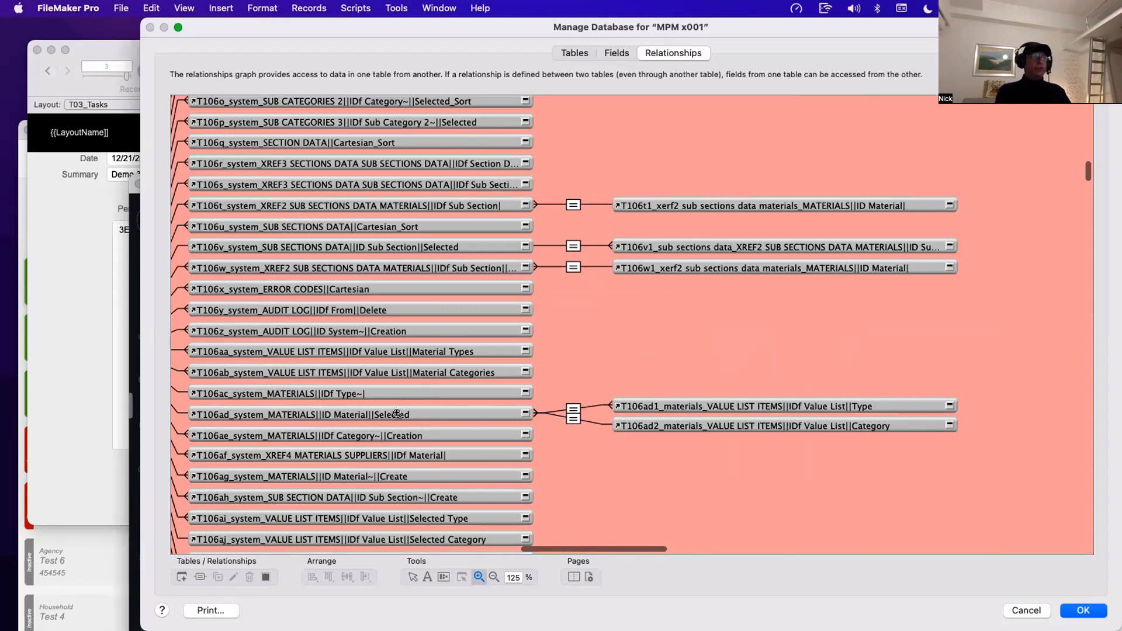
scroll(394, 414, "left", 3)
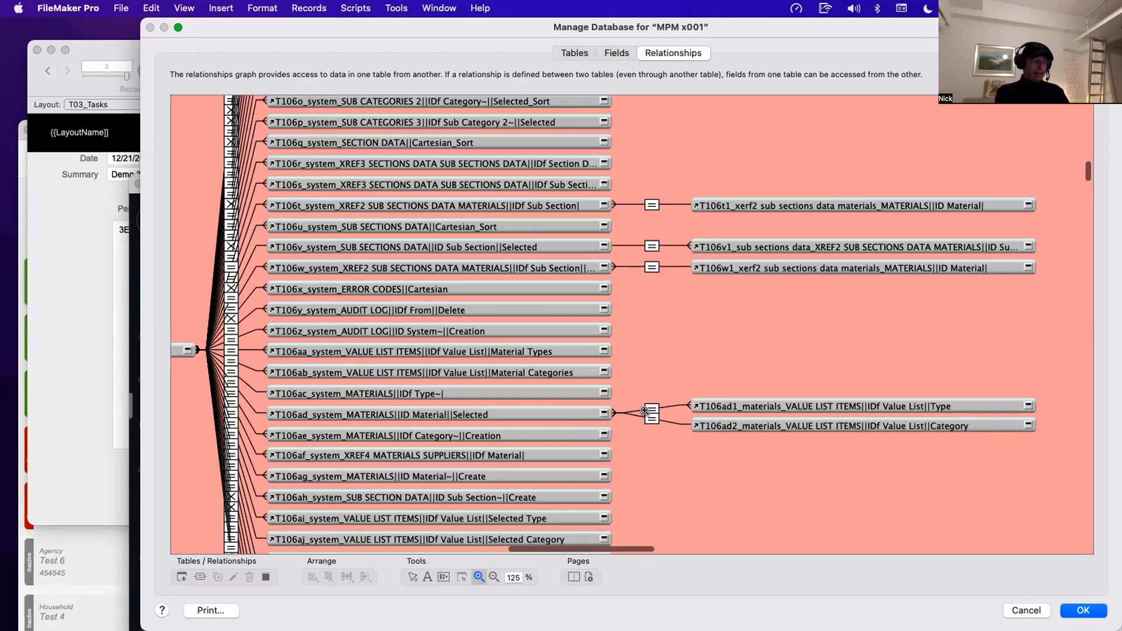
left_click(413, 577)
left_click(652, 409)
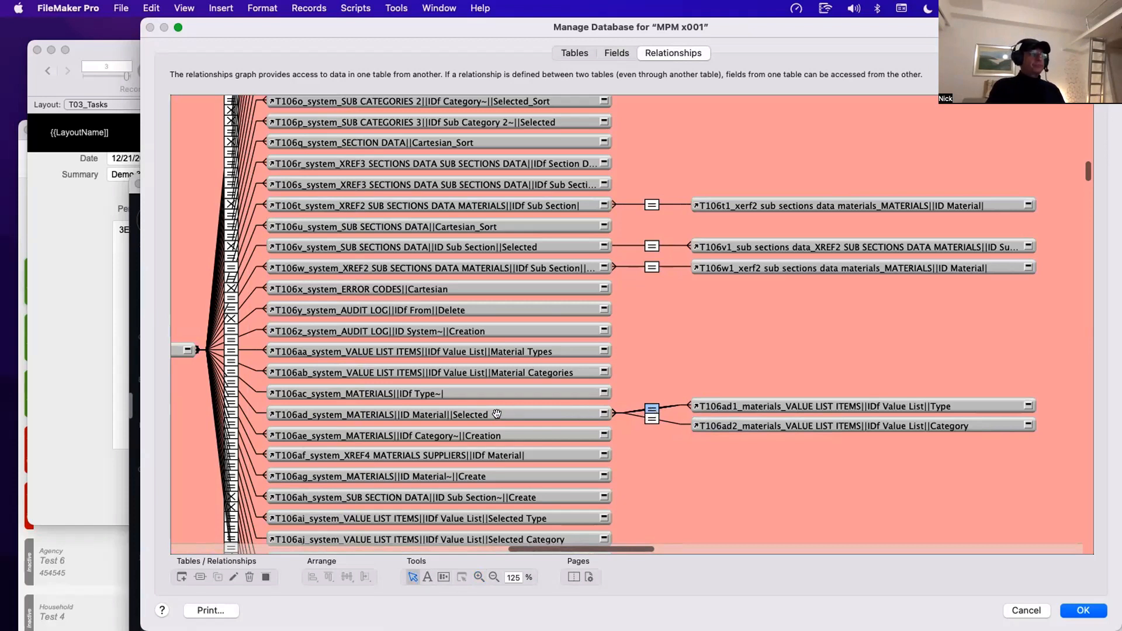
Step: Leave the database definitions and open the System Settings screen of the MPM x001 solution
left_click(461, 407)
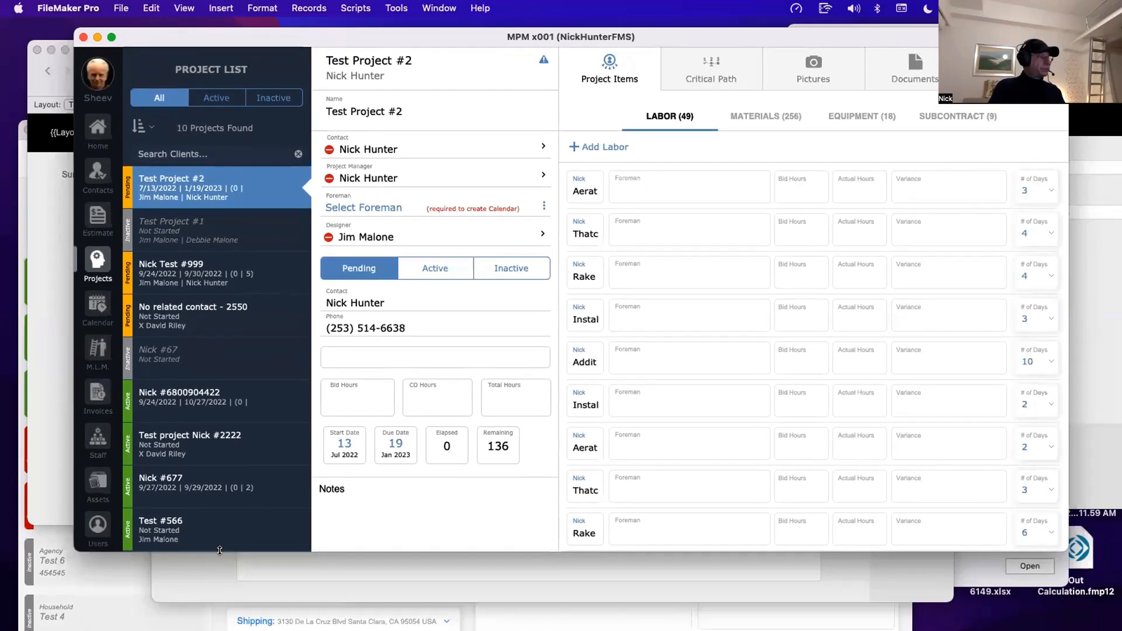
left_click(98, 570)
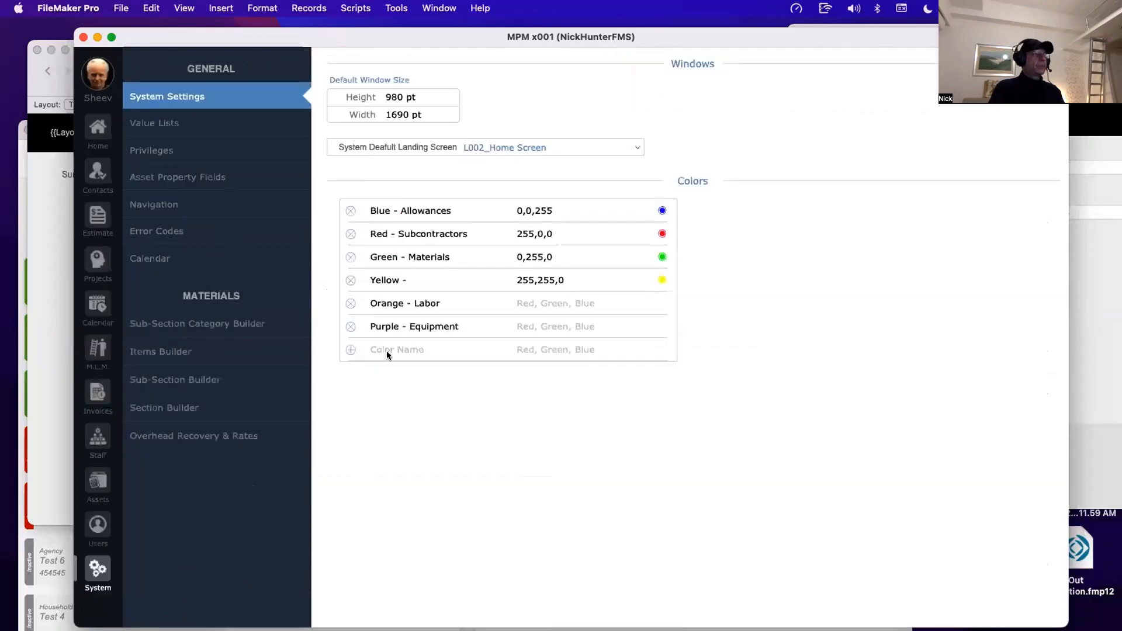
Step: Open the Items Builder and show the details of item 5, Blown Mulch - Fine Bark
left_click(190, 352)
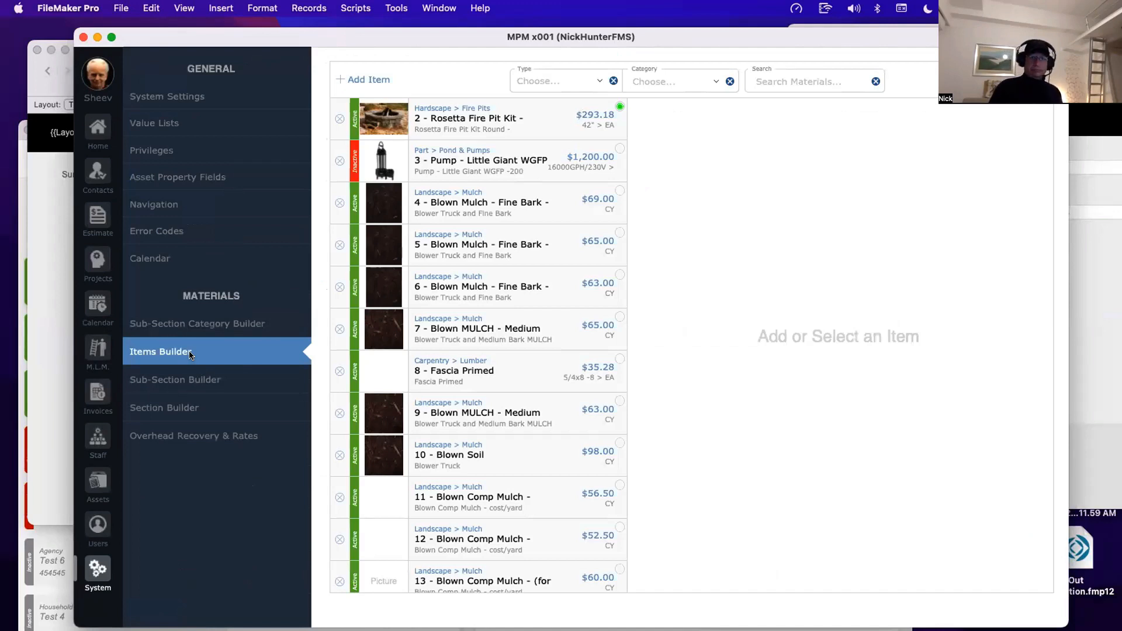
left_click(493, 242)
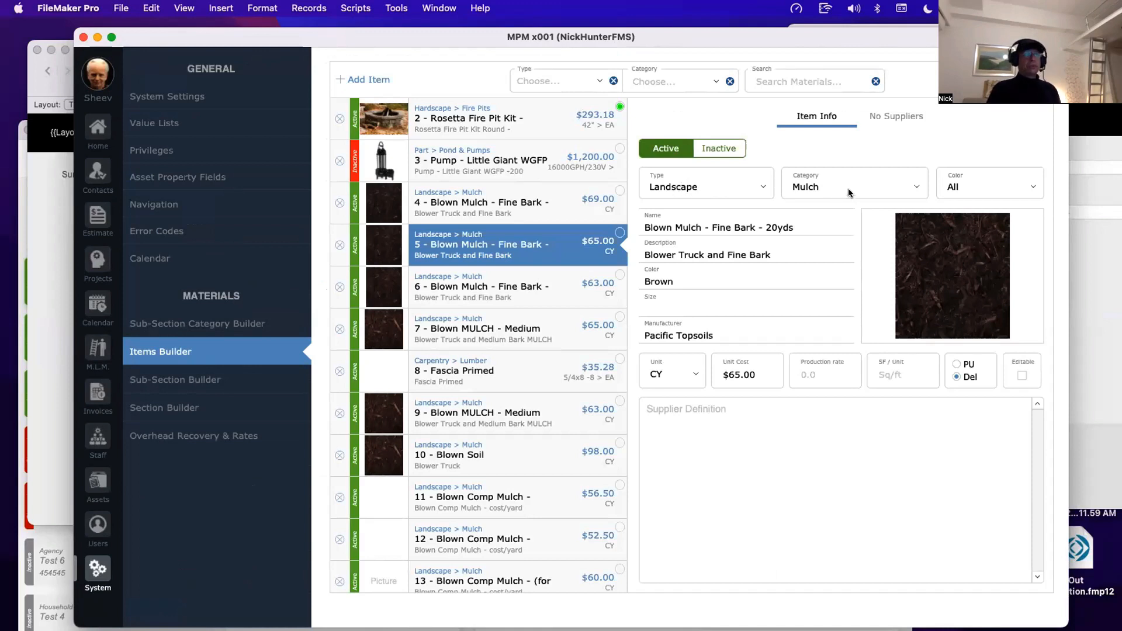
scroll(585, 142, "right", 1)
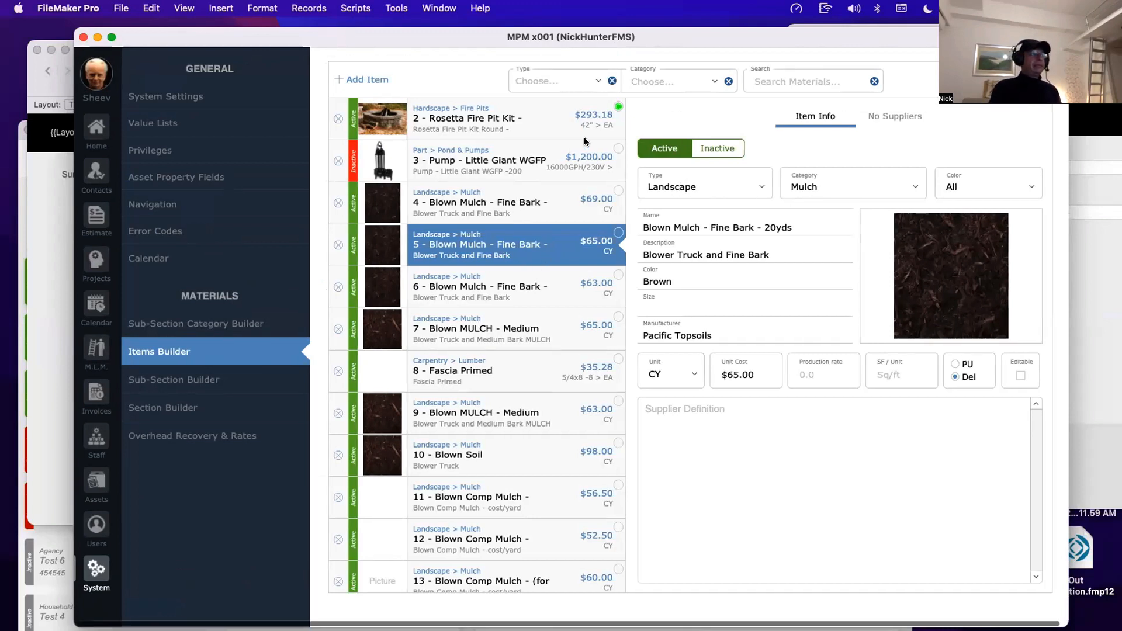
Step: Add a new item and set its type to Labor and its category to Decking
left_click(356, 79)
left_click(677, 190)
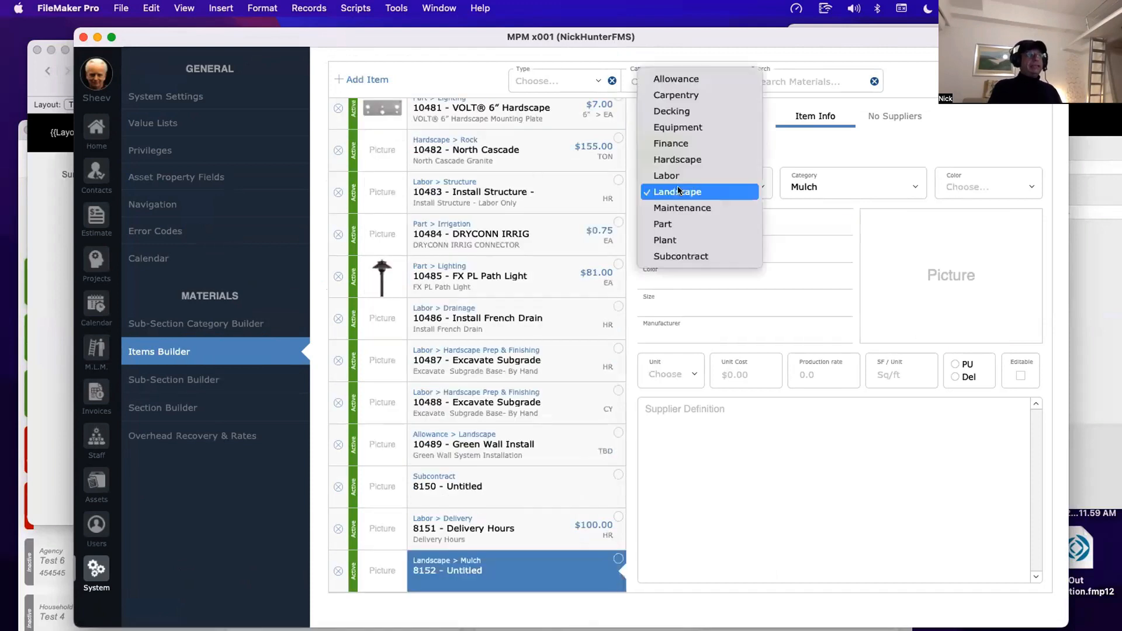
left_click(810, 189)
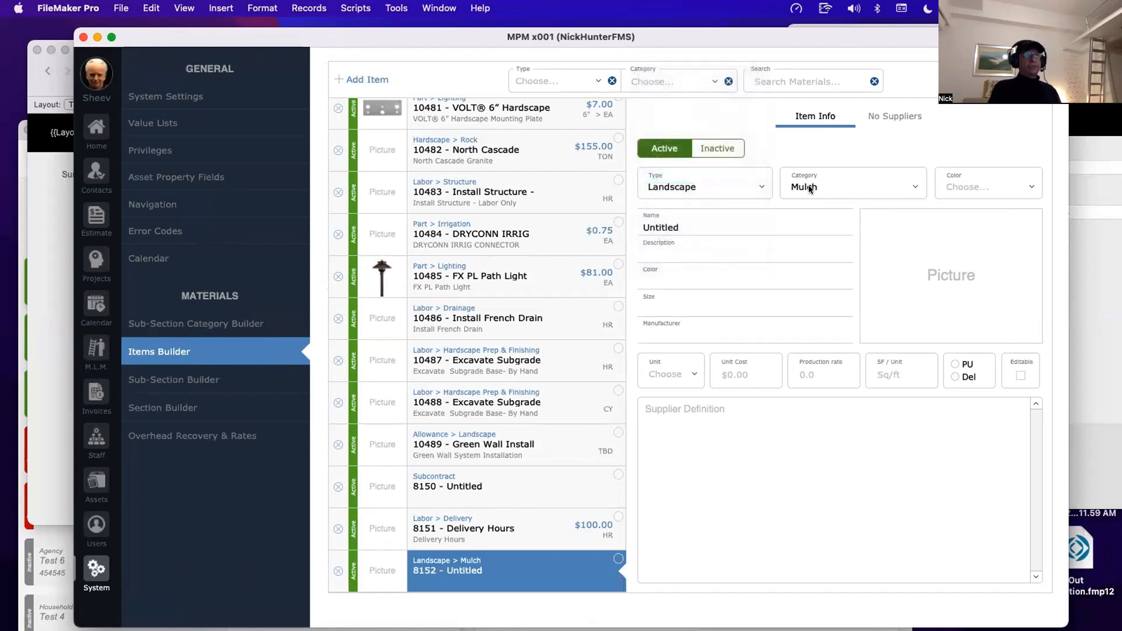
left_click(810, 189)
left_click(814, 250)
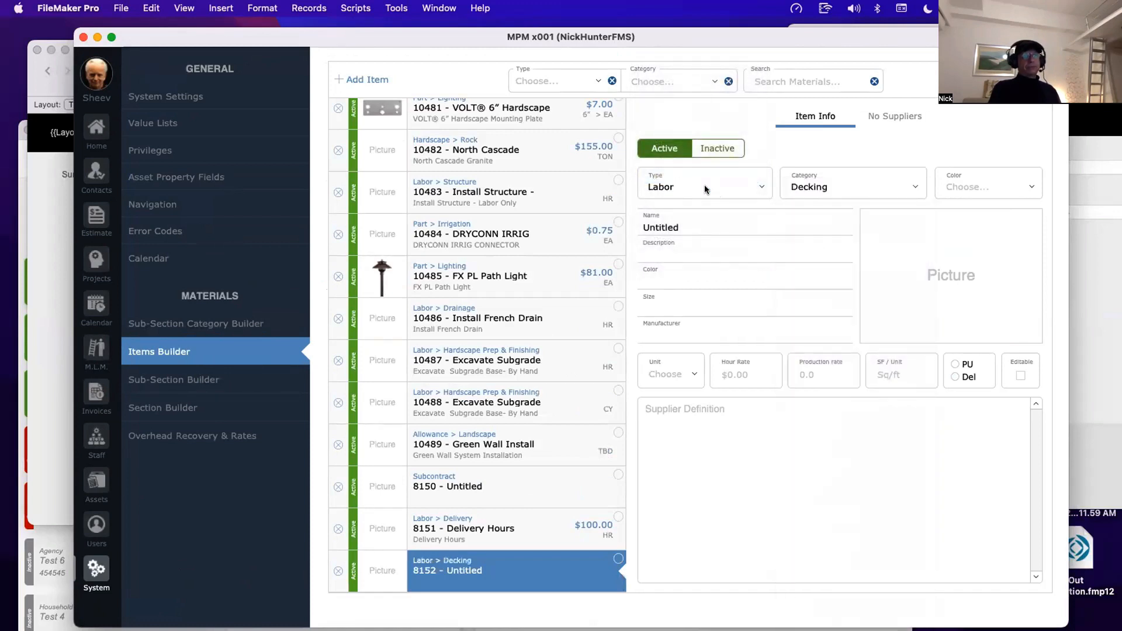
Step: Try the types Hardscape, Finance and Equipment on the new item and check which categories are offered
left_click(704, 185)
left_click(703, 175)
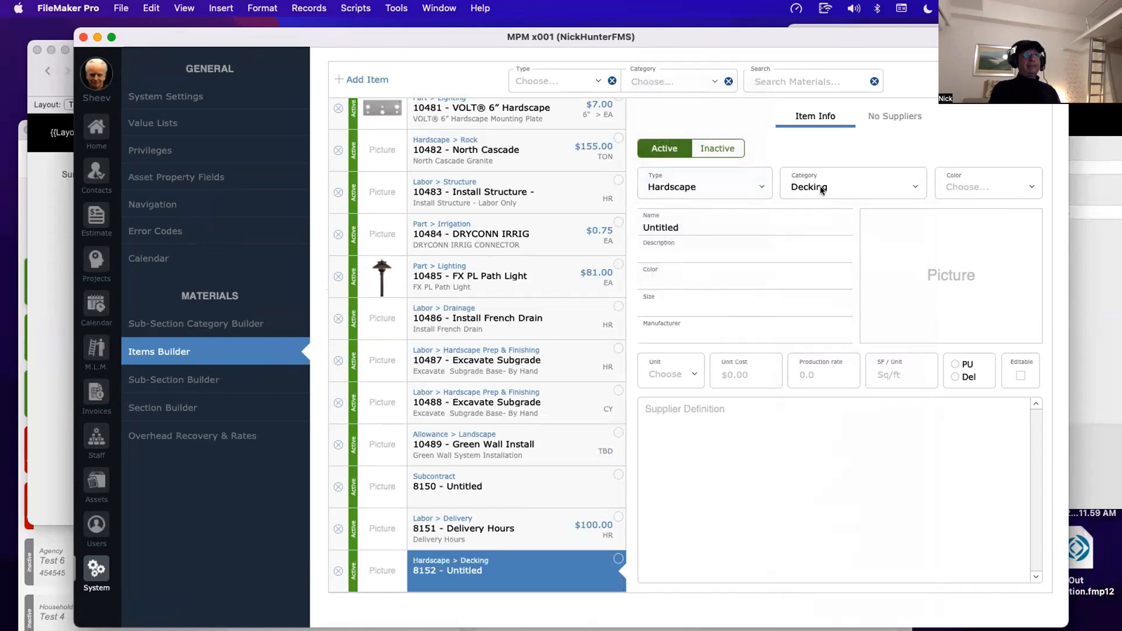
left_click(822, 190)
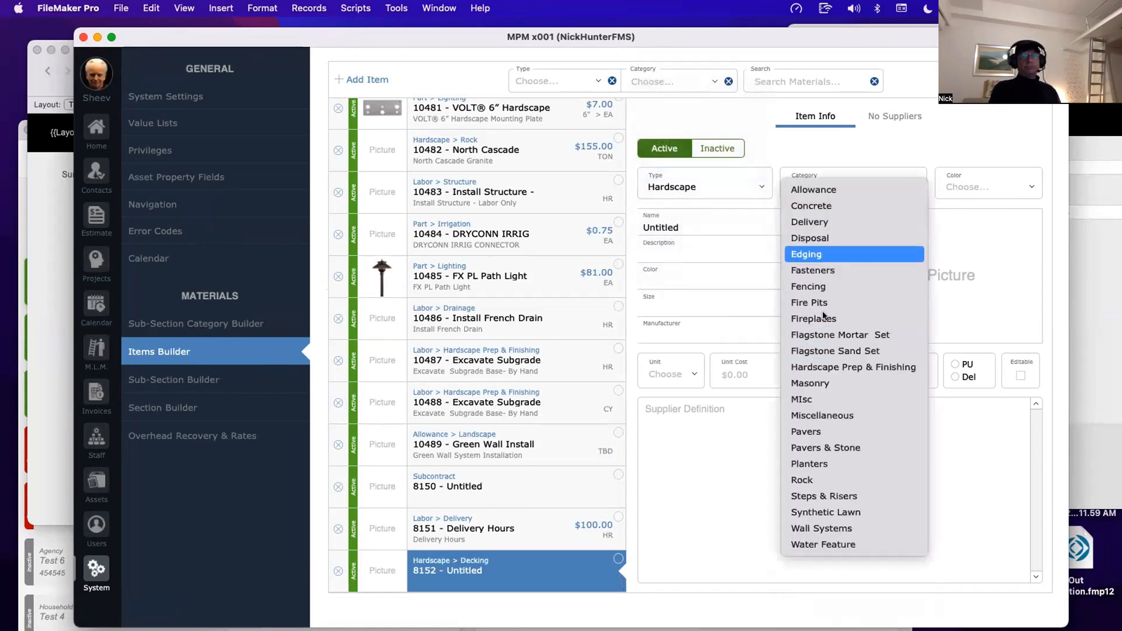
left_click(679, 183)
left_click(703, 187)
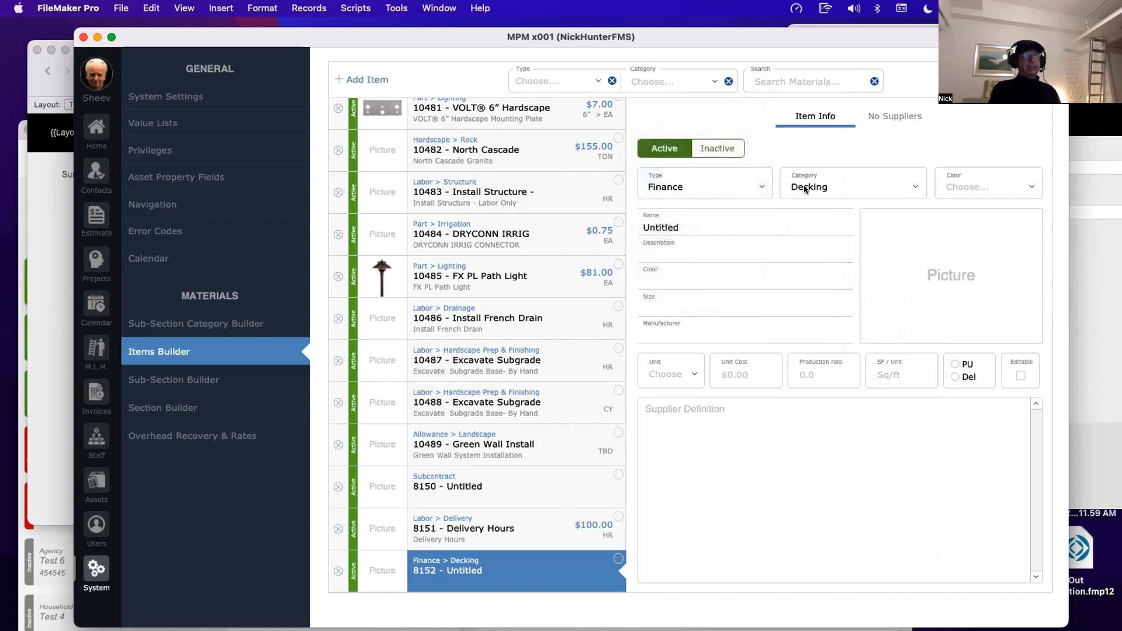
left_click(707, 186)
left_click(706, 174)
left_click(805, 185)
Step: Set the new item's type to Decking and choose the Decking category
left_click(714, 186)
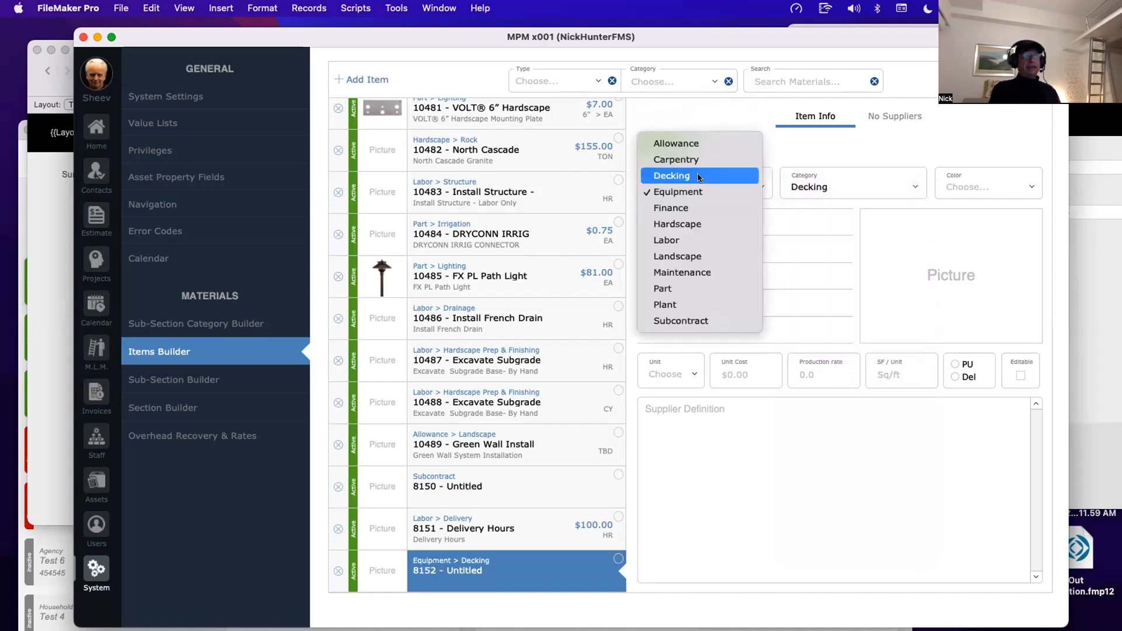
left_click(713, 175)
left_click(795, 186)
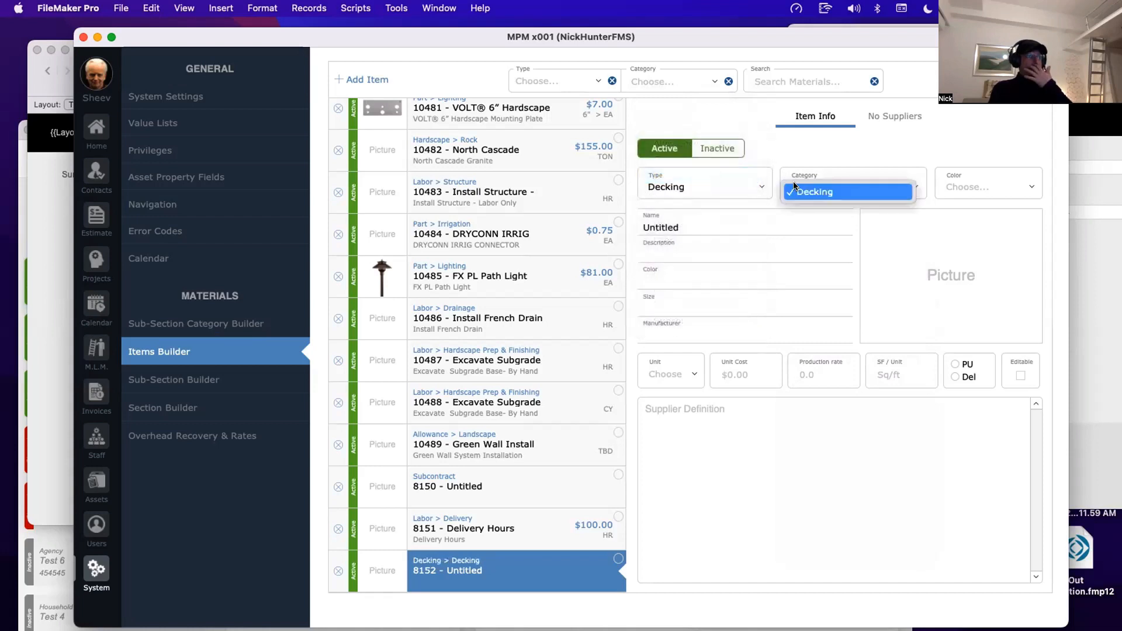
left_click(796, 190)
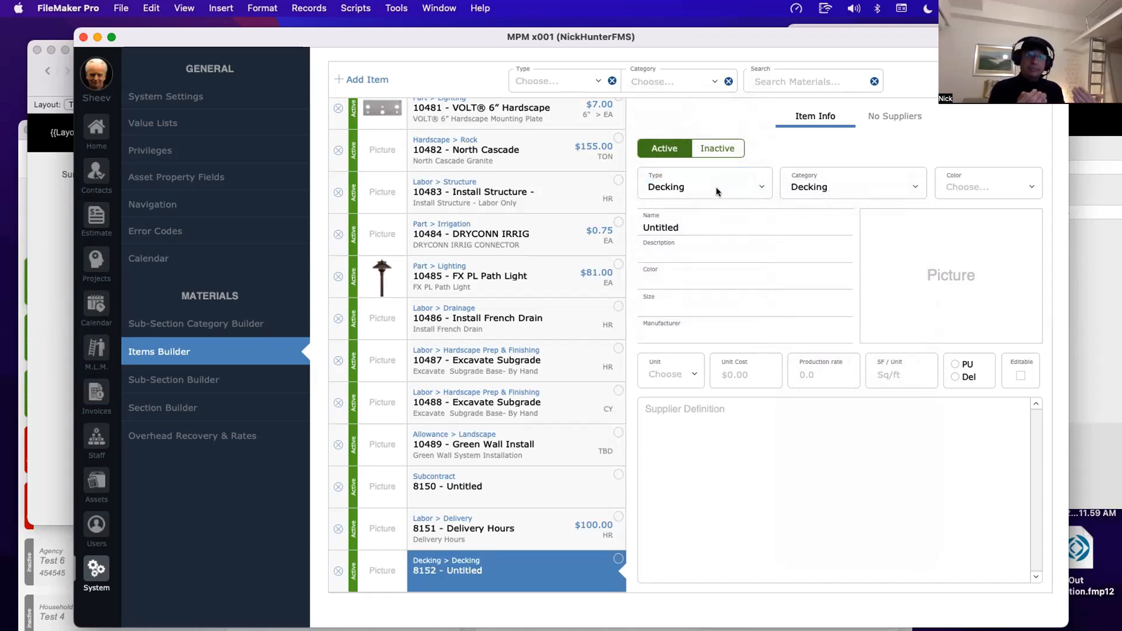
Step: In Layout mode, inspect which field and table occurrence the item's Type field uses, leaving the assignment as it is
key("super+l")
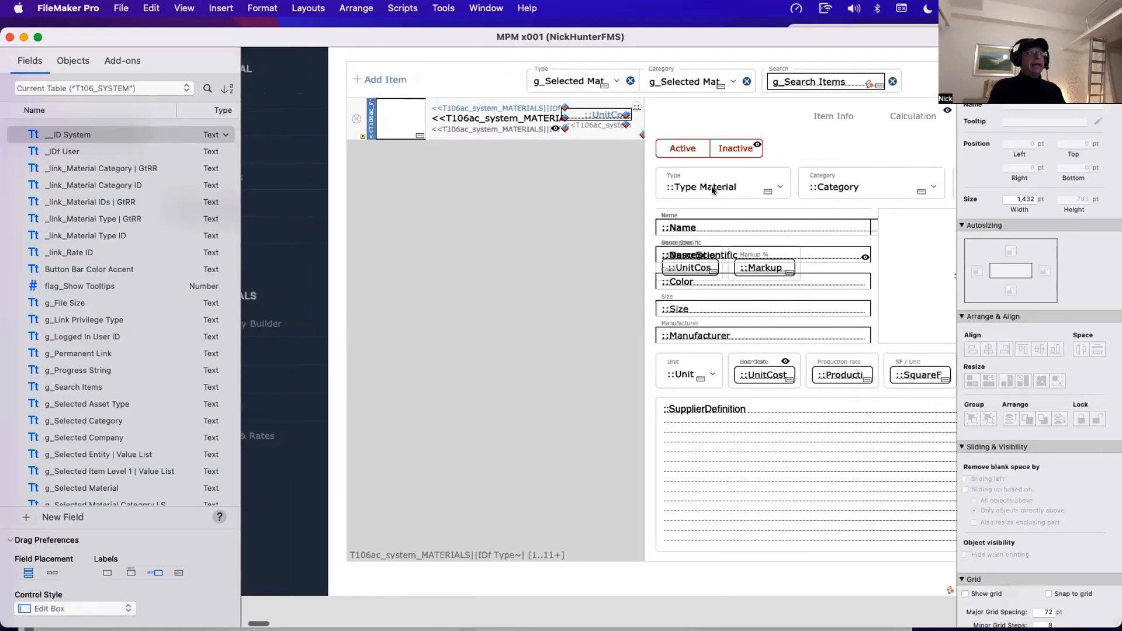
left_click(713, 189)
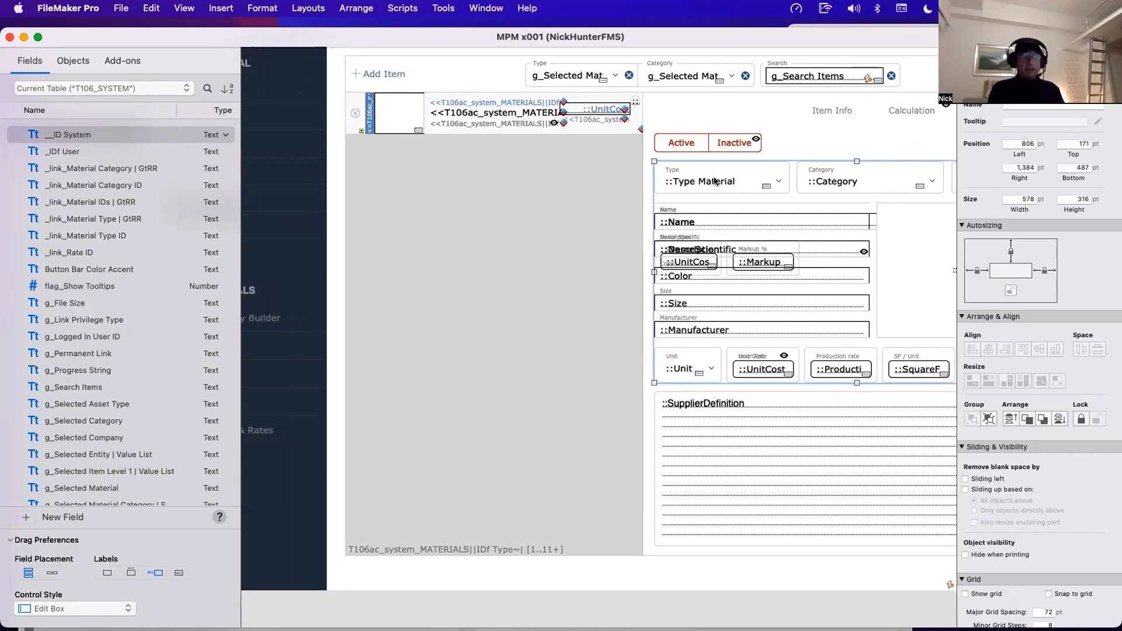
double_click(715, 181)
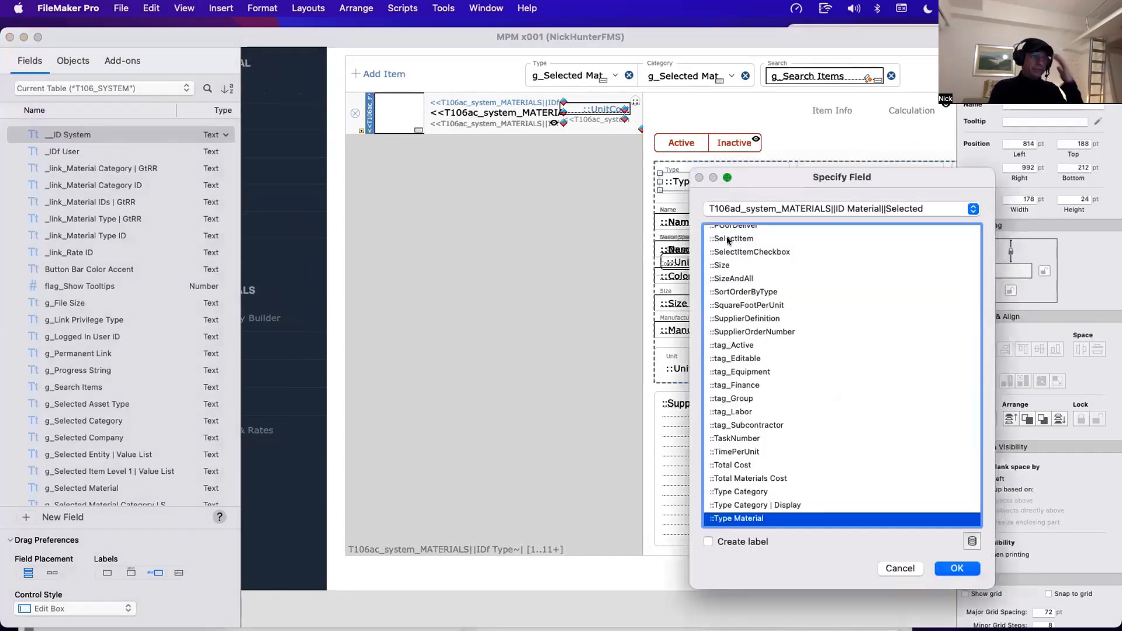
left_click(734, 208)
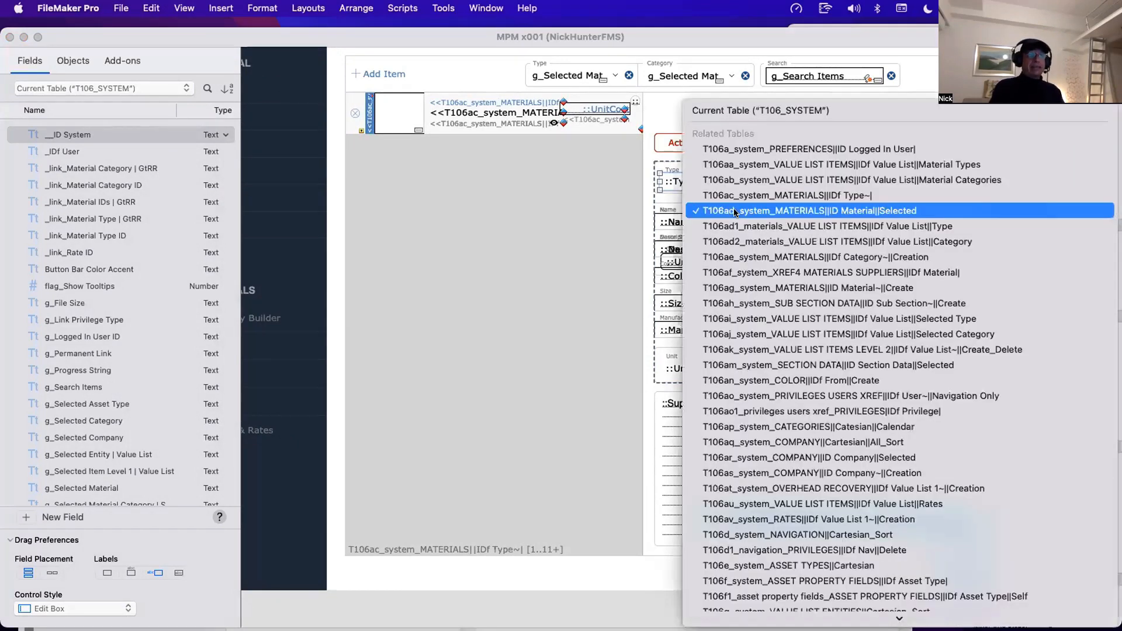
left_click(656, 208)
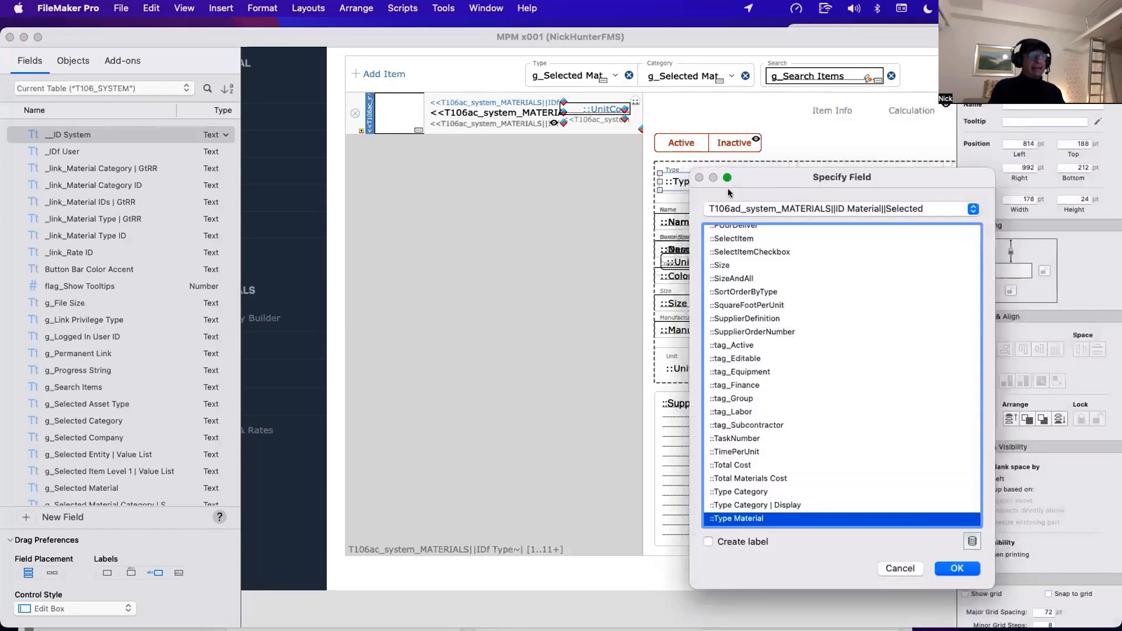
left_click_drag(807, 182, 877, 187)
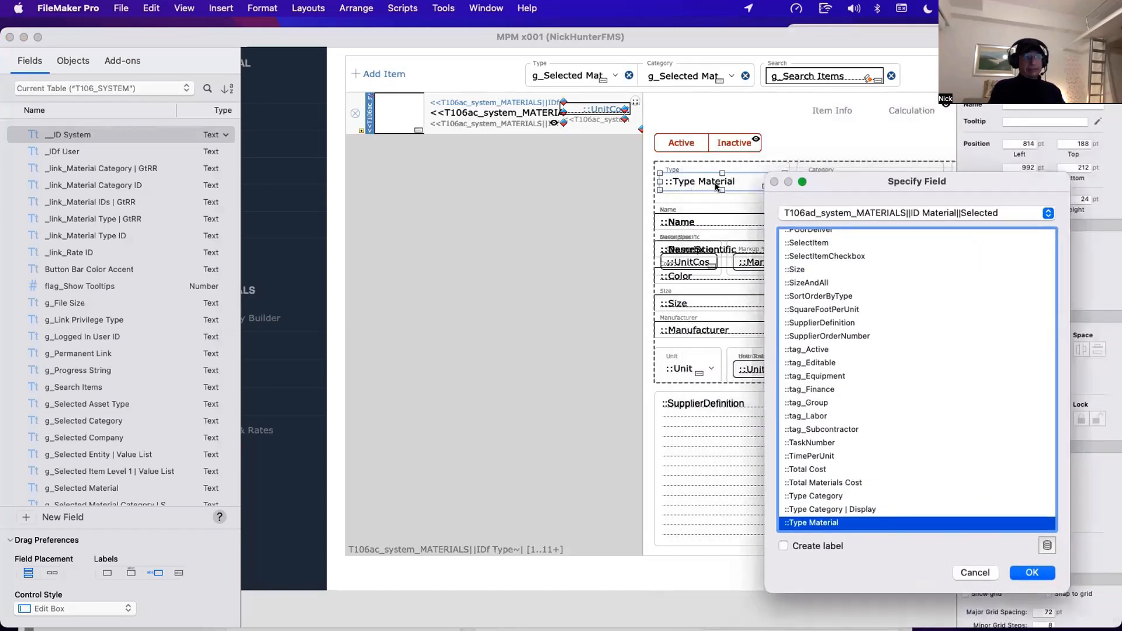
left_click(825, 213)
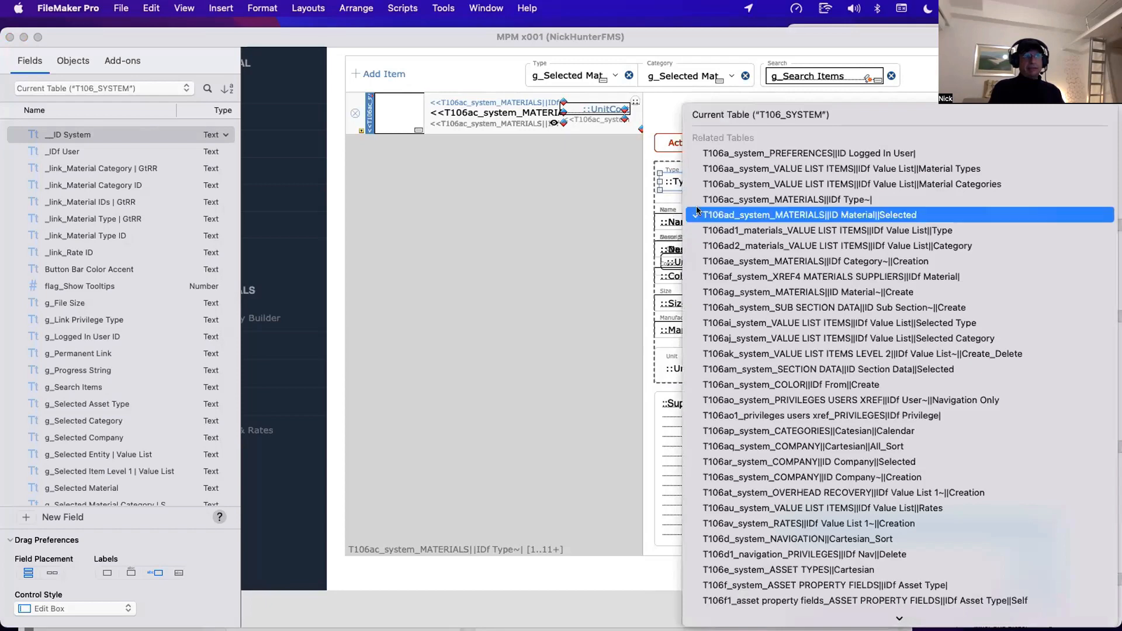
left_click(698, 212)
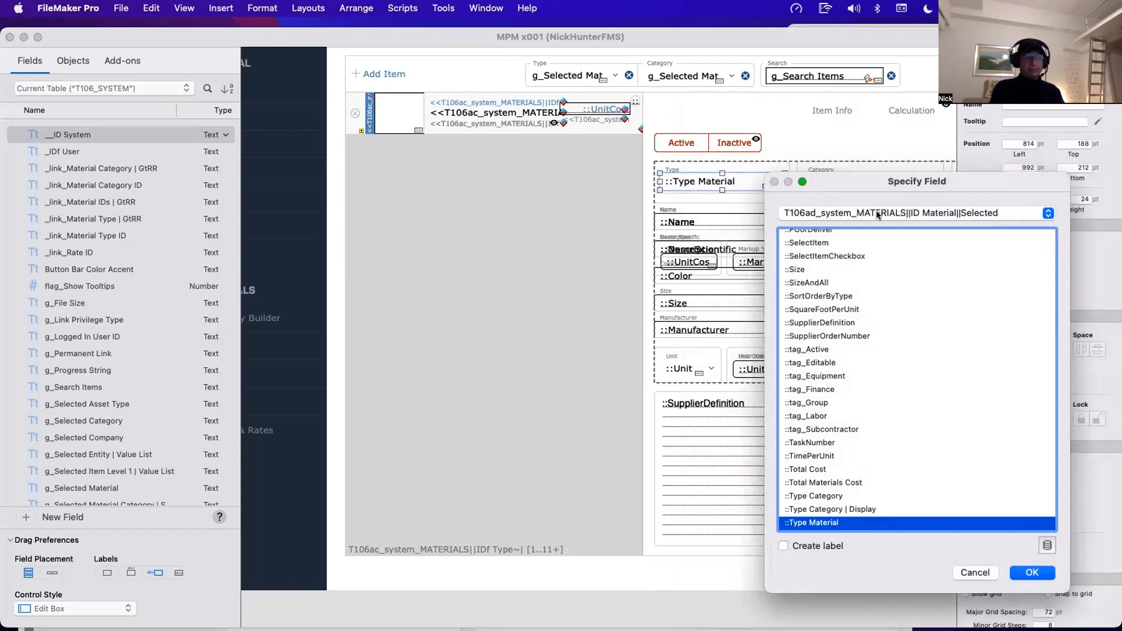
key("Escape")
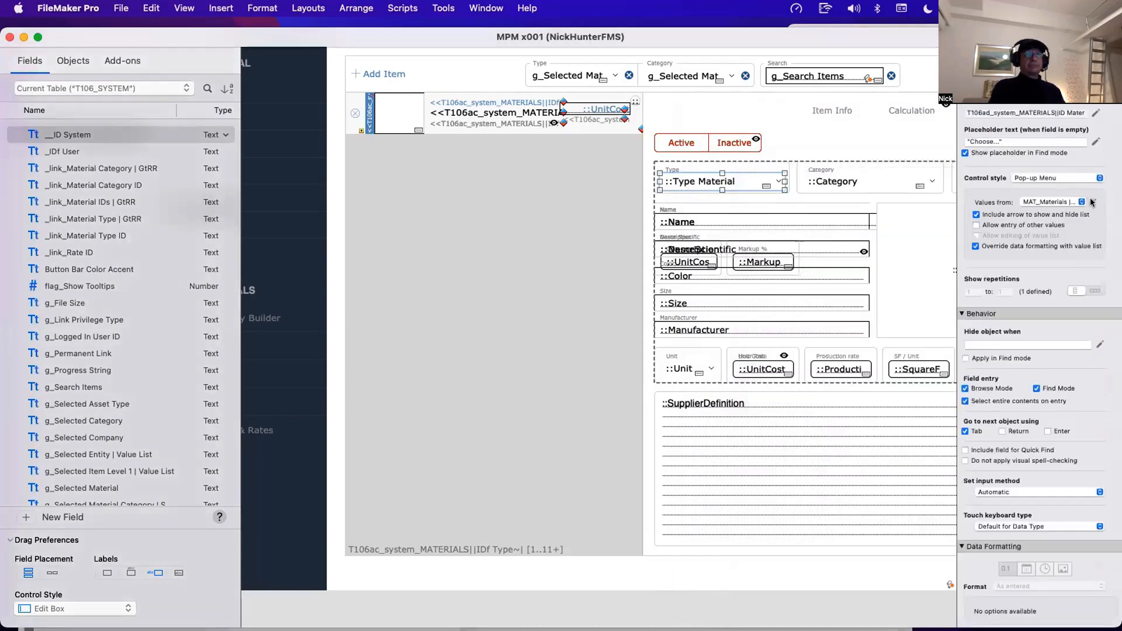
Step: Inspect the definition of the MAT_Materials | Type value list used by the Type field, then cancel out
left_click(1093, 202)
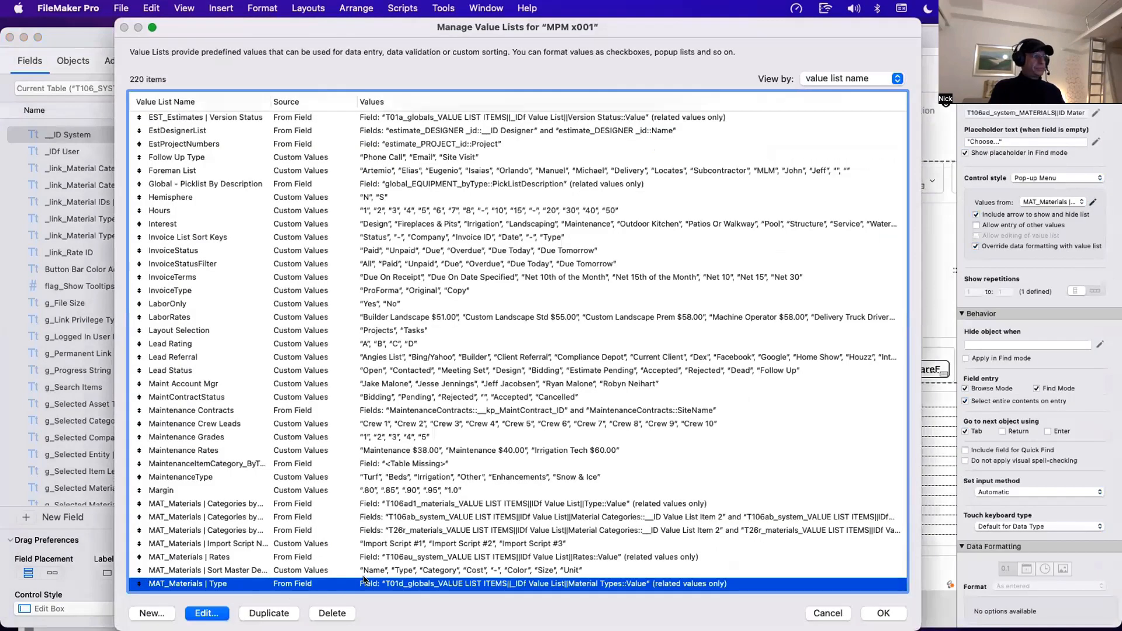
key("Return")
key("Escape")
key("Escape")
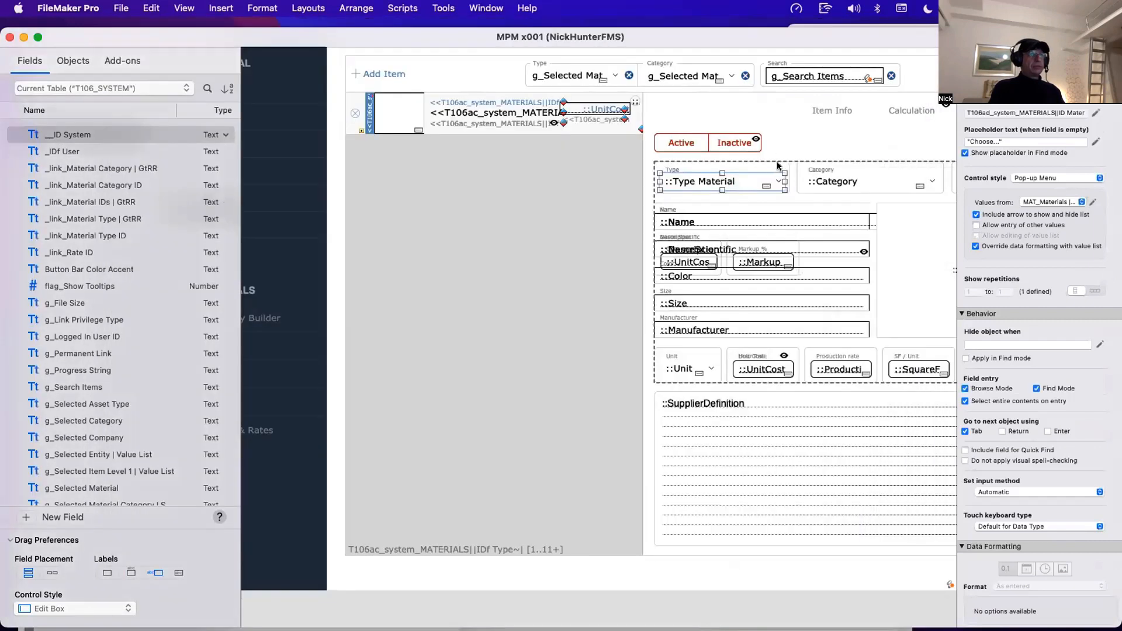
Step: Inspect the source field of the Category field's value list, MAT_Materials | Categories by Type, then cancel out
left_click(1093, 202)
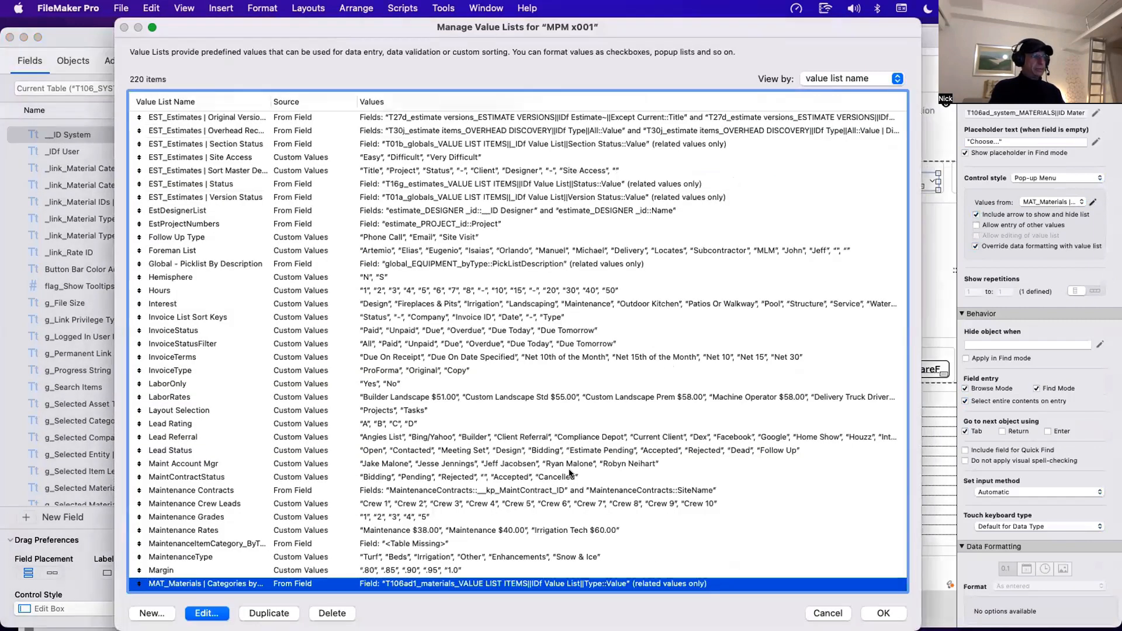
key("Return")
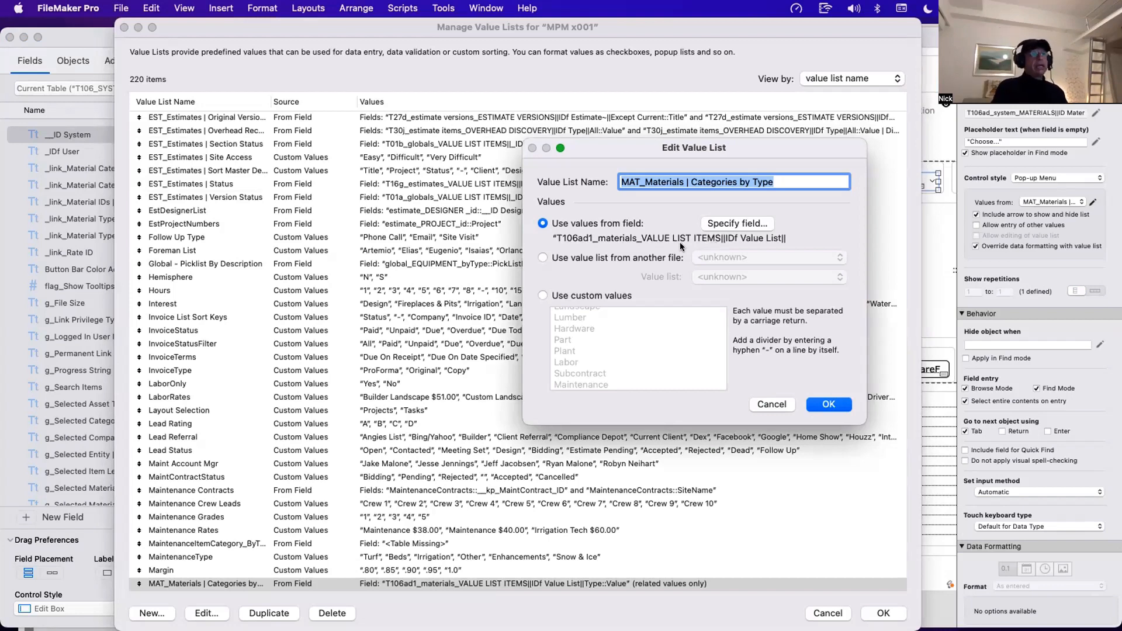
key("Escape")
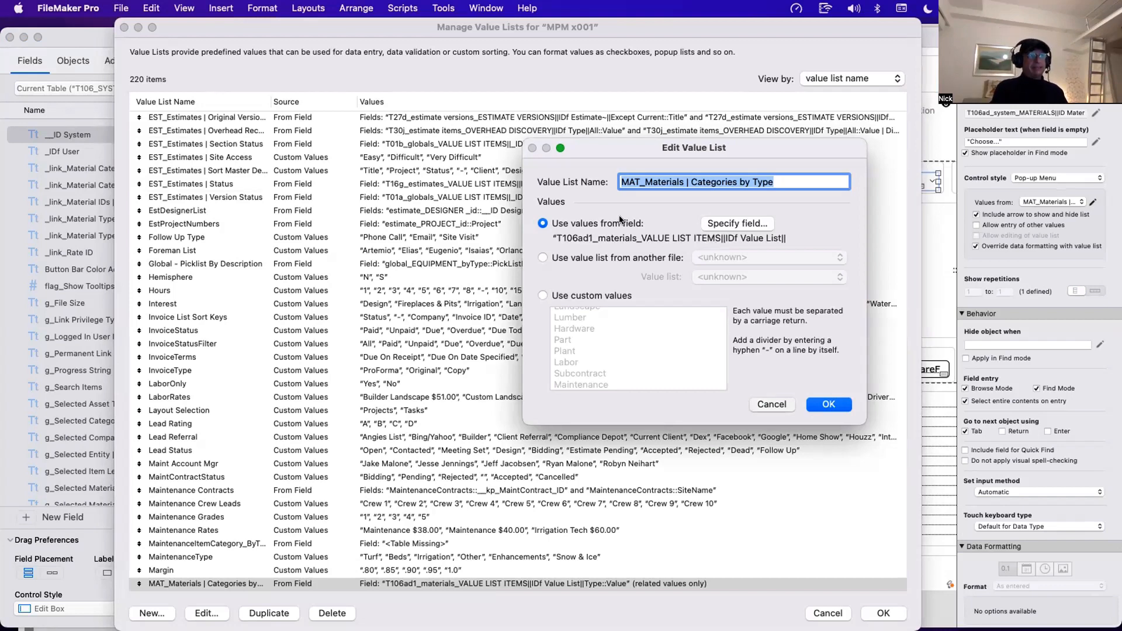
key("Escape")
Step: Open the database's relationships graph and select T106ad_system_MATERIALS||ID Material||Selected in the T106_SYSTEM group
key("super+shift+d")
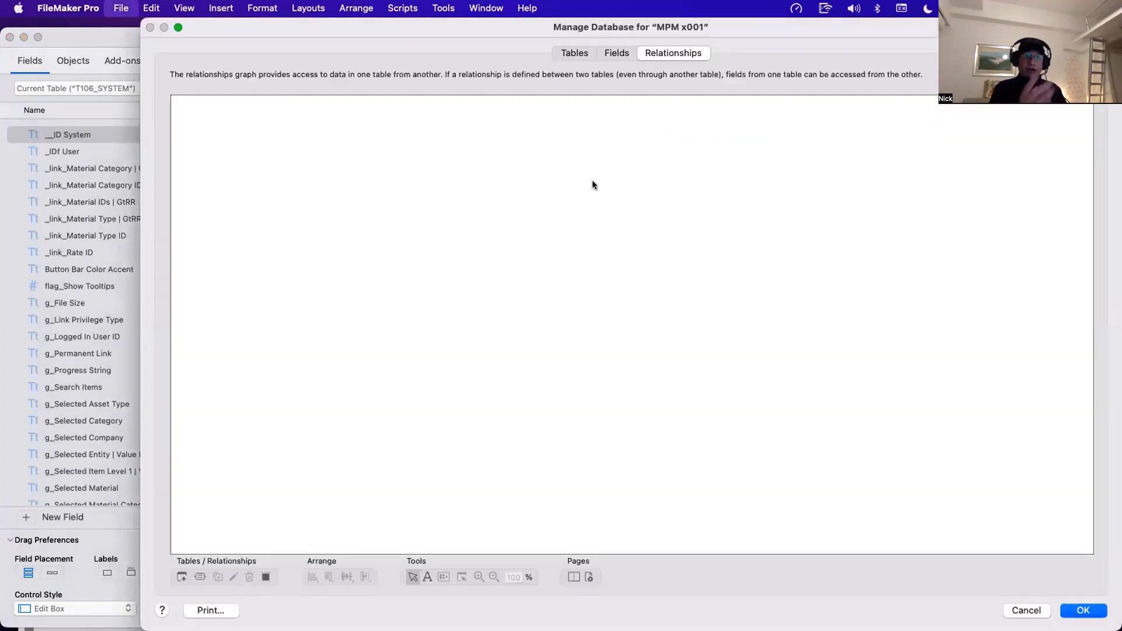
scroll(592, 180, "right", 2)
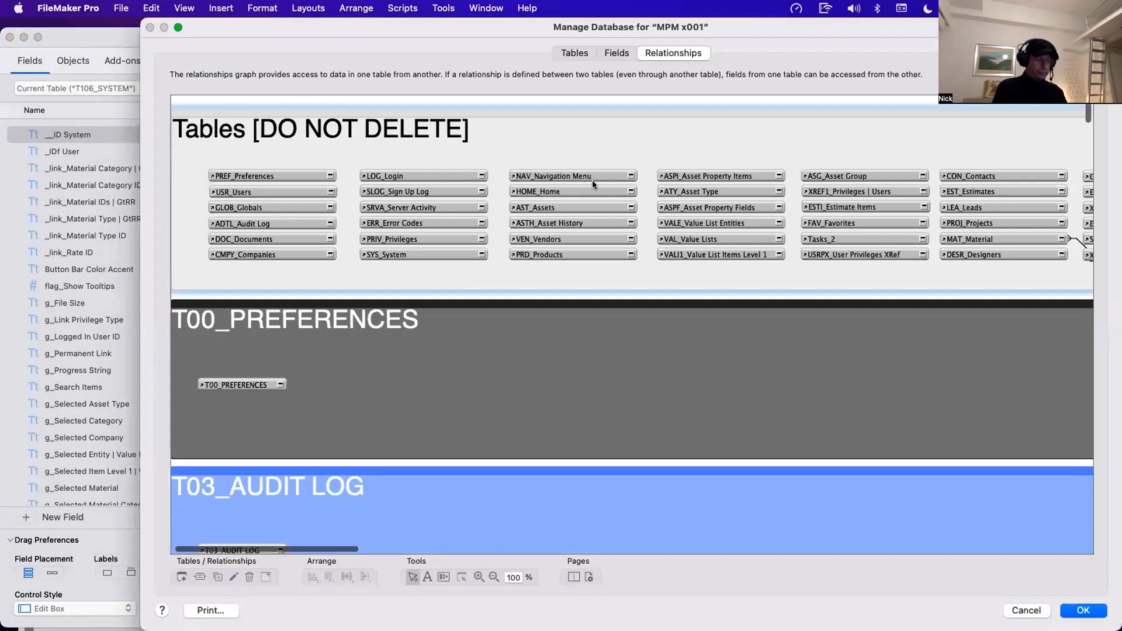
scroll(664, 302, "down", 4)
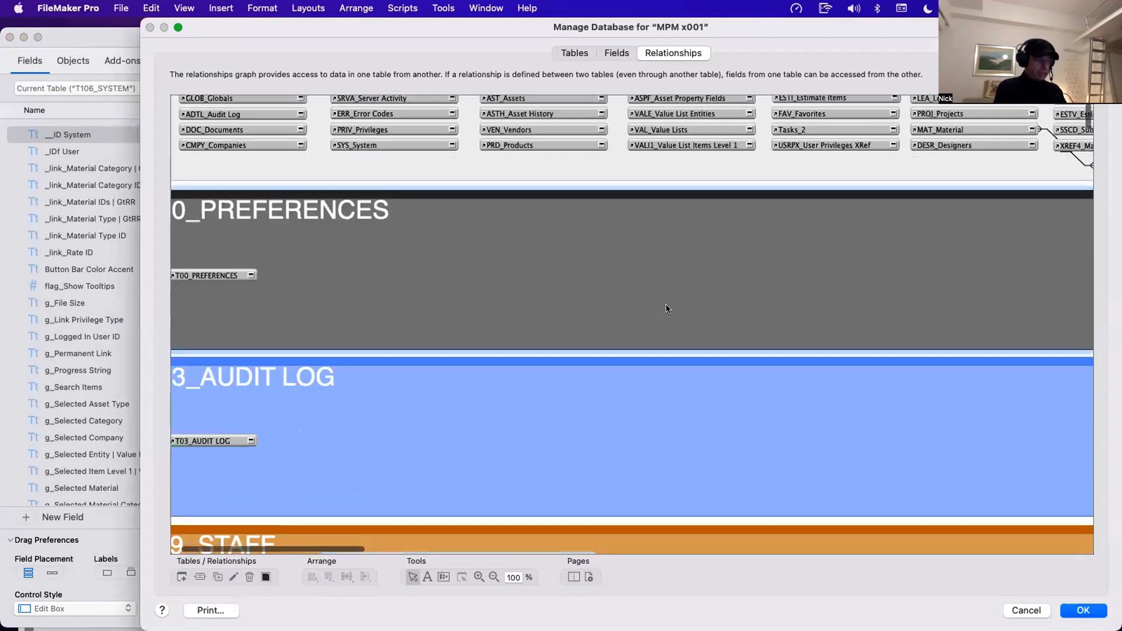
scroll(664, 302, "down", 20)
scroll(664, 302, "right", 5)
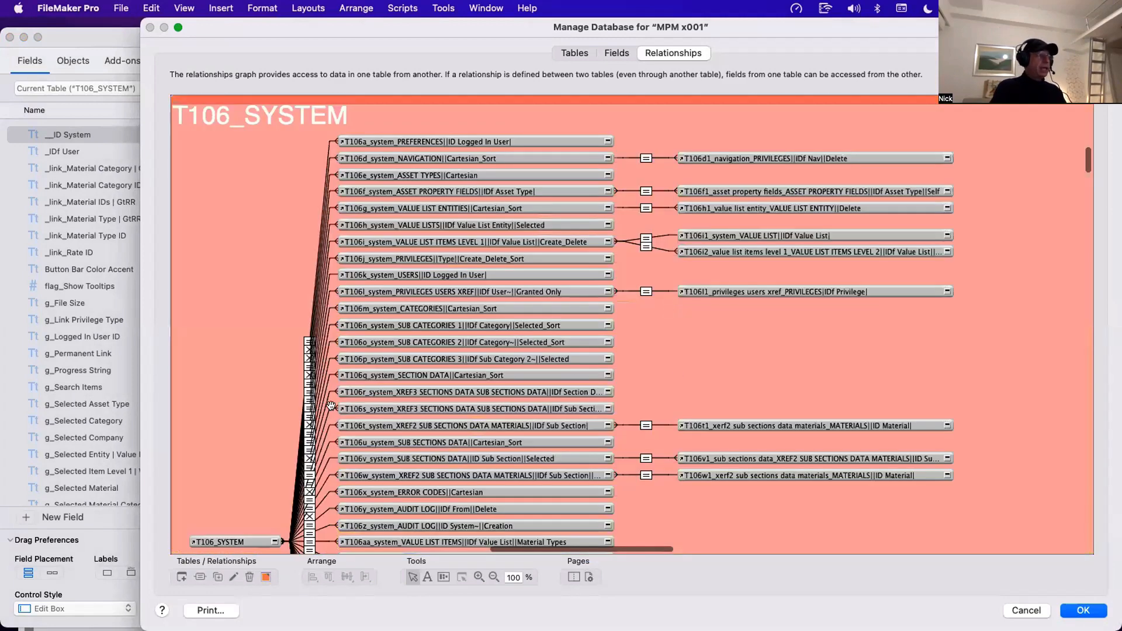
scroll(333, 407, "down", 10)
scroll(333, 407, "right", 1)
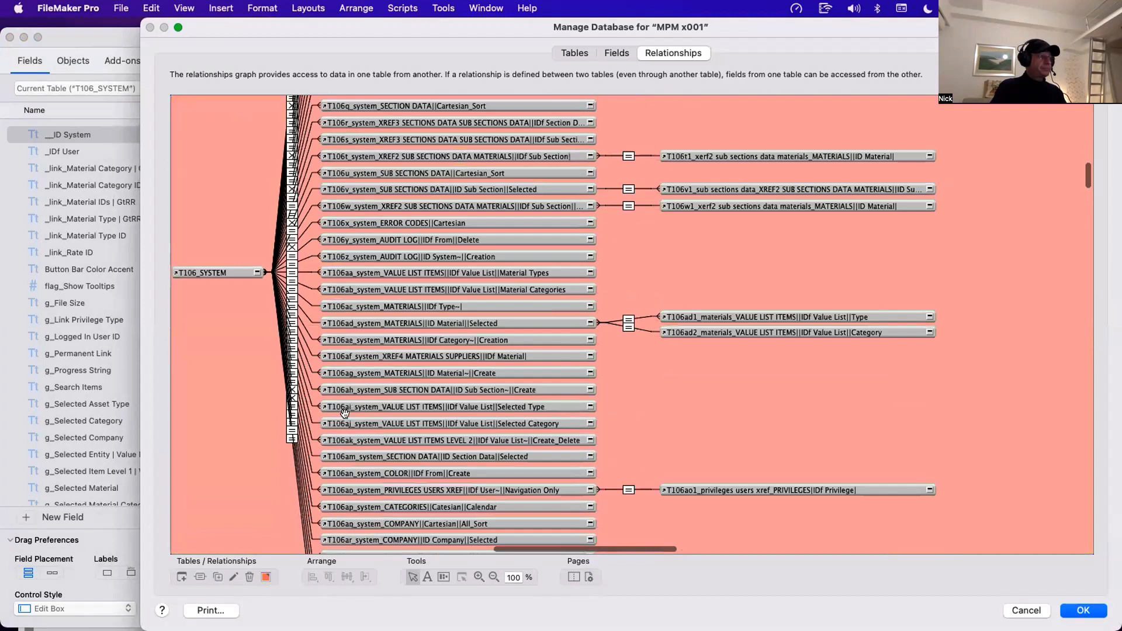
left_click(329, 322)
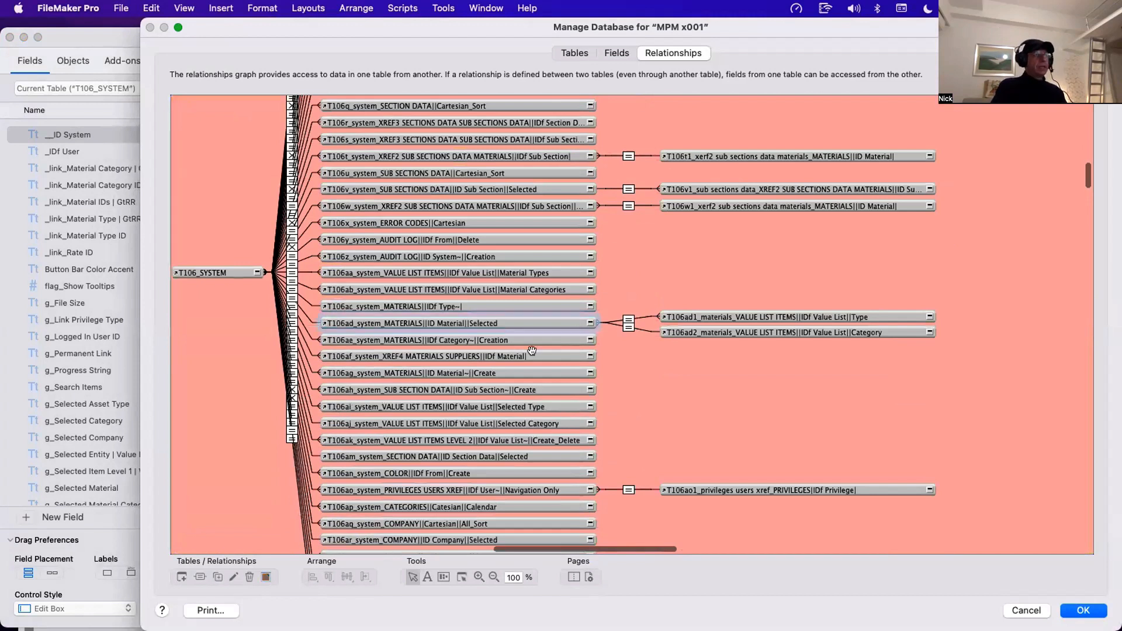
Step: Select the T106ad1 and T106ad2 value list item occurrences and open the relationship between T106ad_system_MATERIALS and T106ad1
left_click(697, 316)
left_click(700, 329)
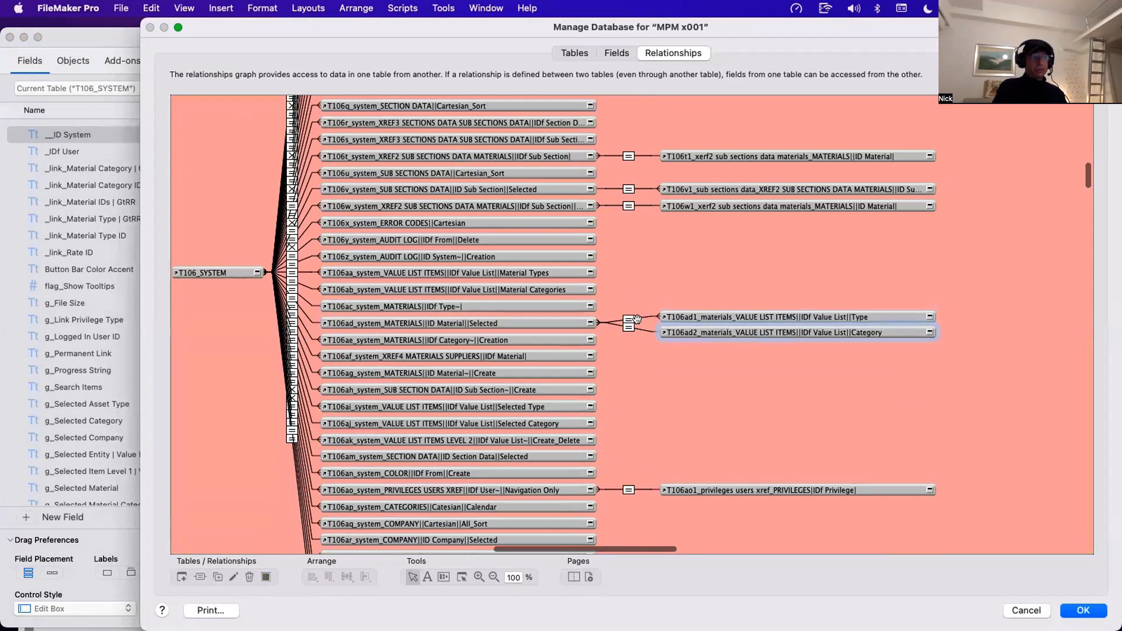
left_click(700, 317)
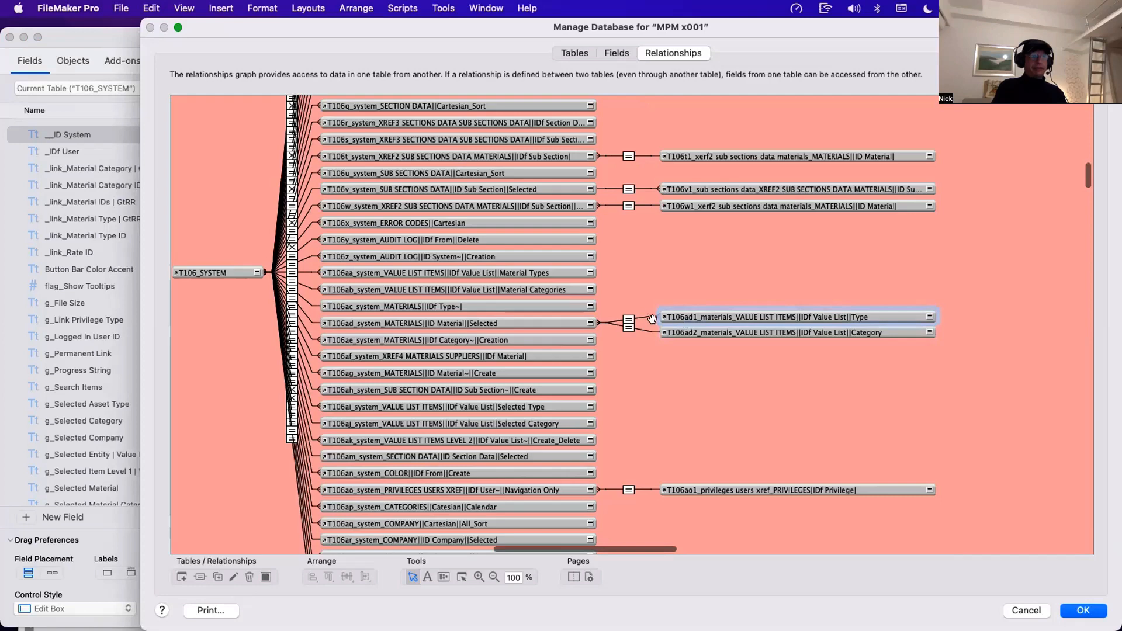
double_click(629, 325)
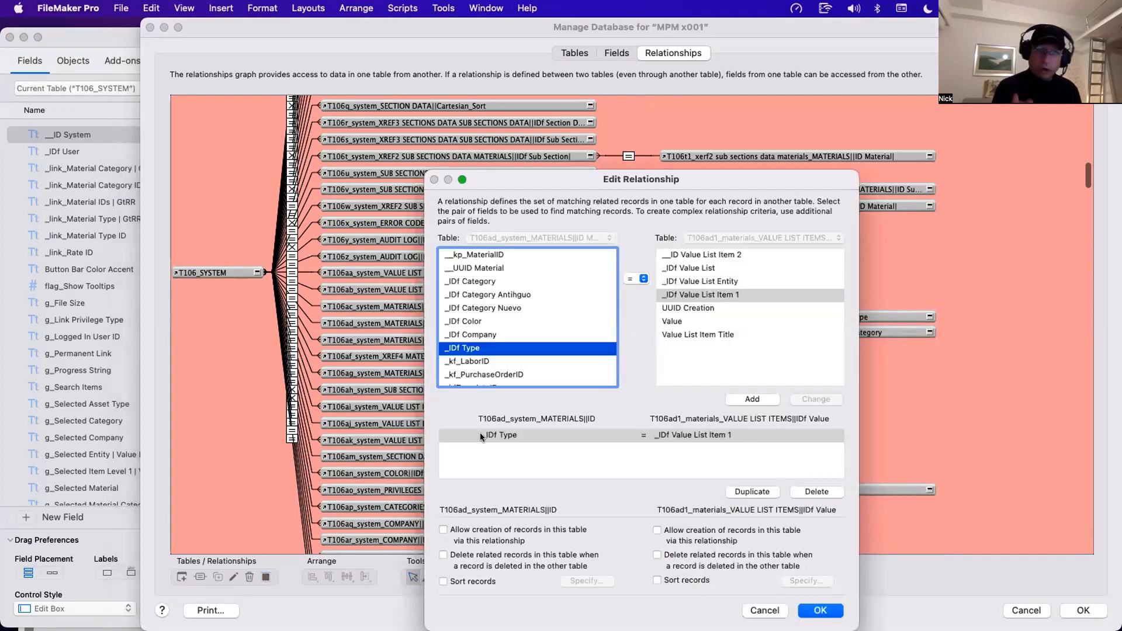
Step: Reopen the relationship between T106ad_system_MATERIALS and T106ad1 to examine its matching fields, then close it
key("Escape")
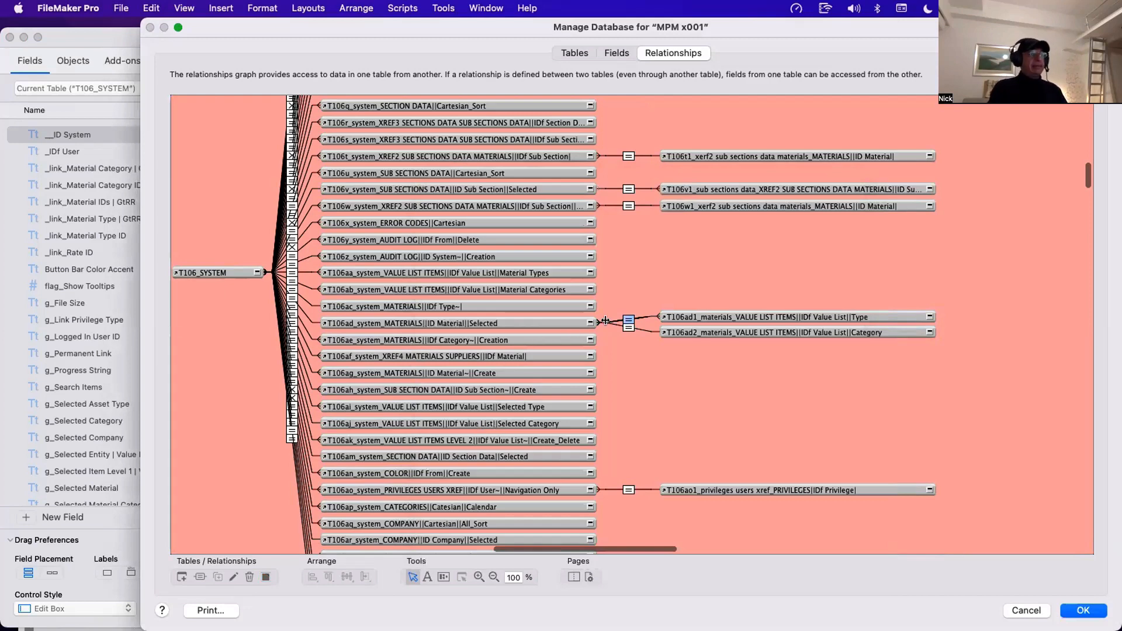
double_click(626, 320)
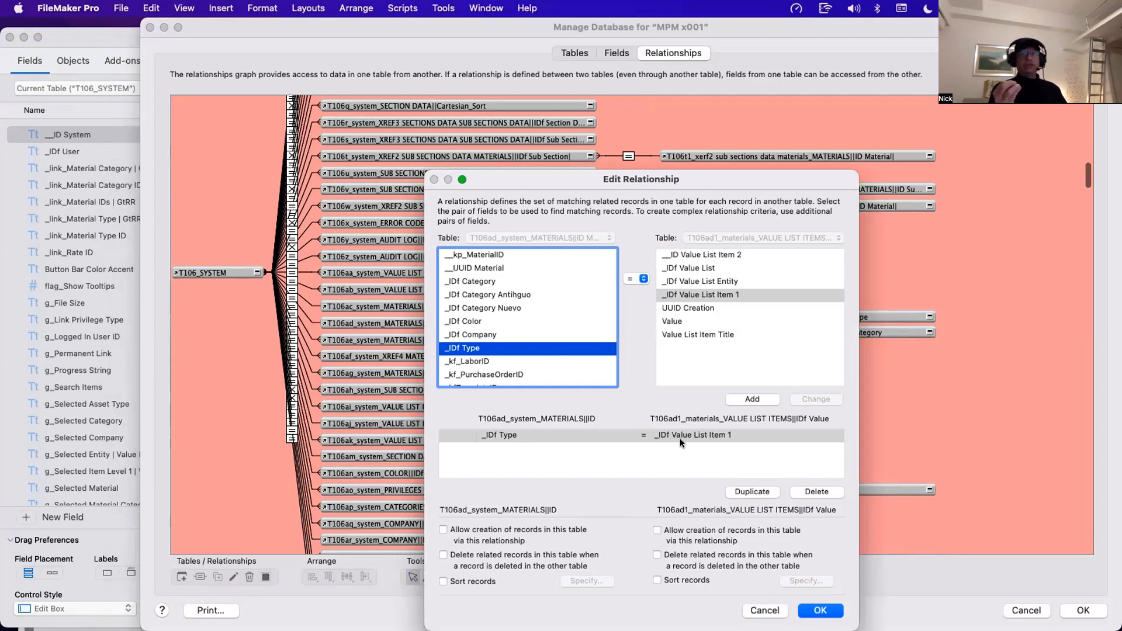
key("Return")
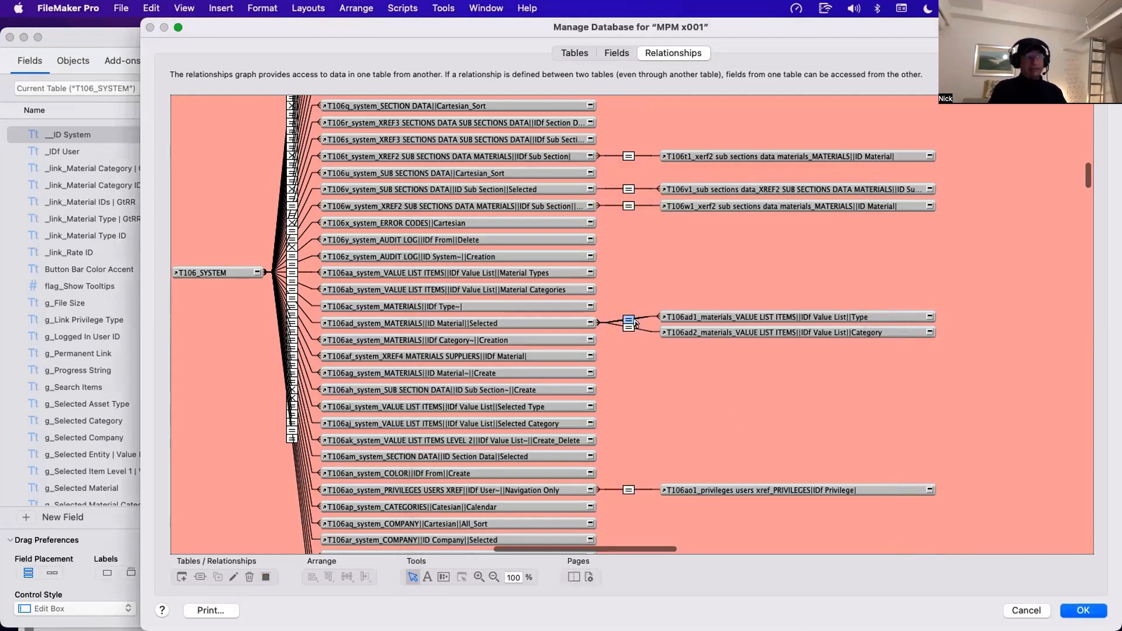
Step: Select T106ad_system_MATERIALS||ID Material||Selected, then leave the database definition, discarding all changes, and return to the Category field on the layout
left_click(527, 316)
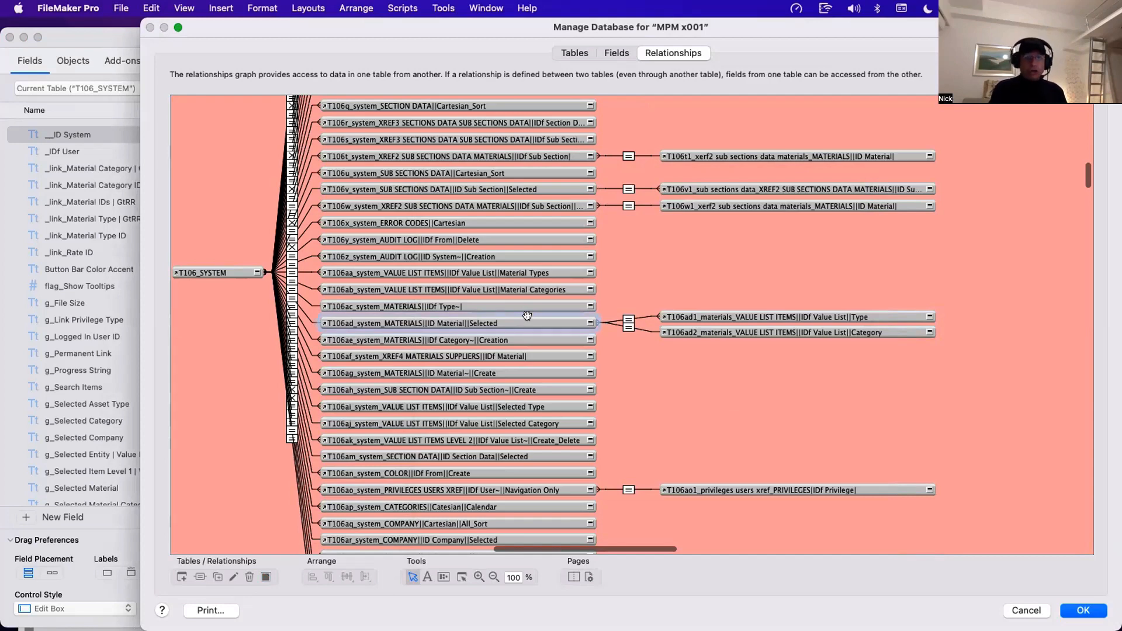
key("Escape")
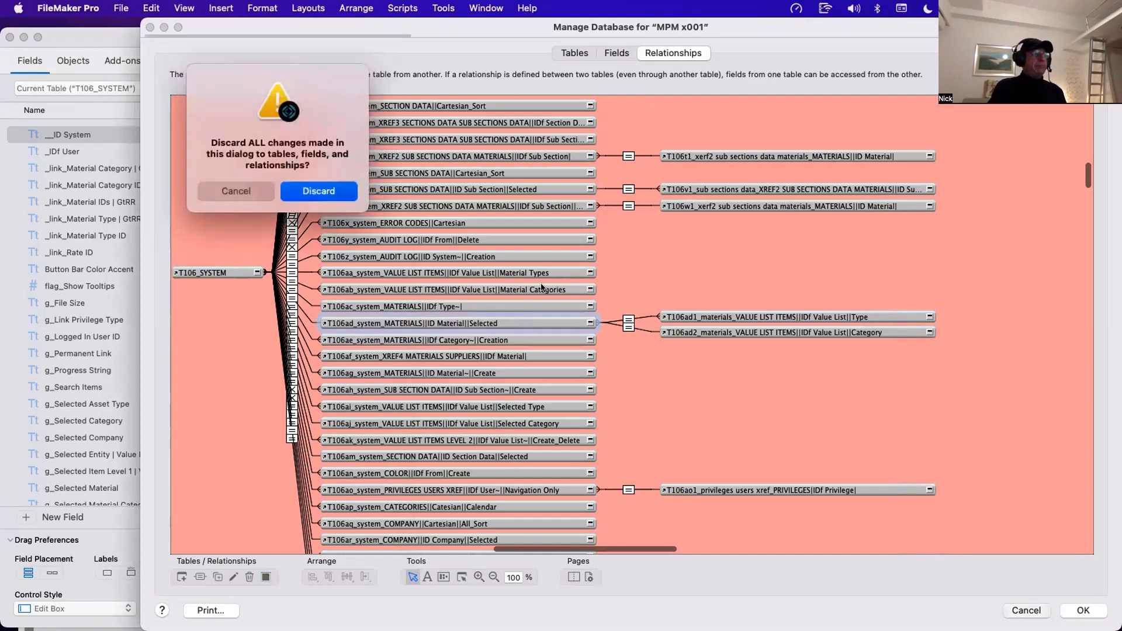
key("Return")
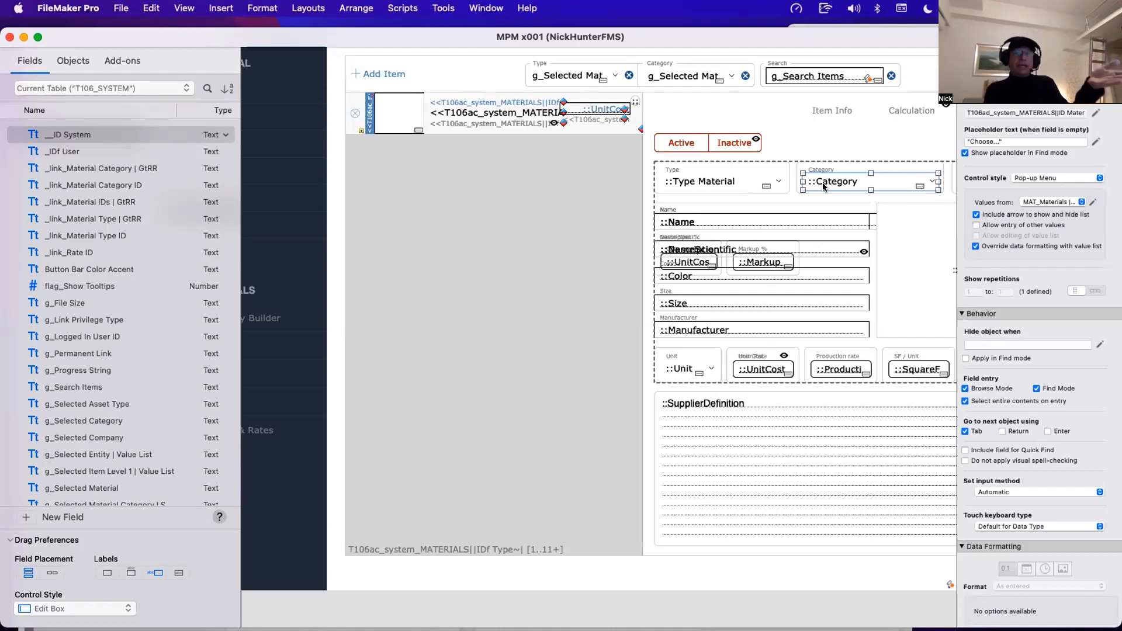
scroll(823, 183, "right", 3)
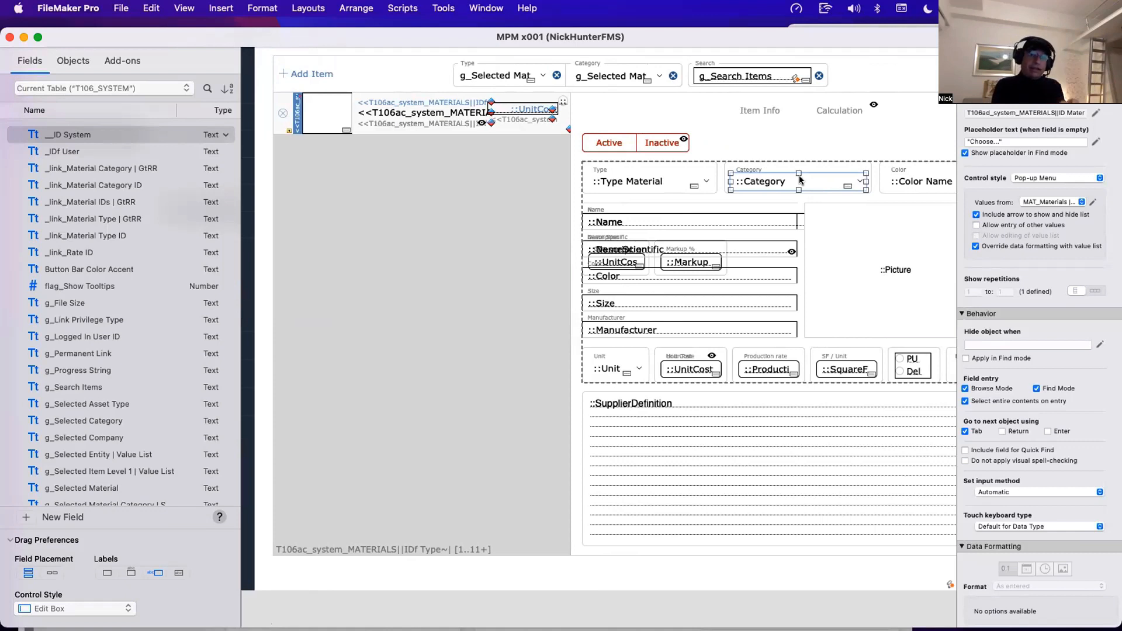
Step: Reopen the relationships graph and examine the table occurrence groups from T09_STAFF through T14_CONTACTS
key("super+shift+d")
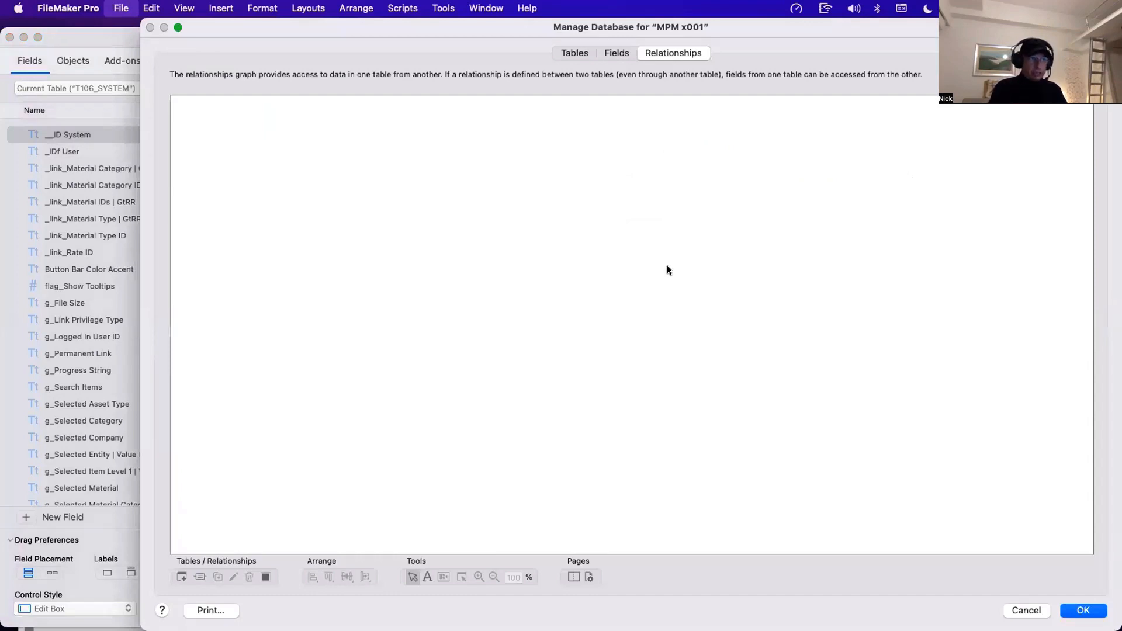
scroll(668, 342, "down", 10)
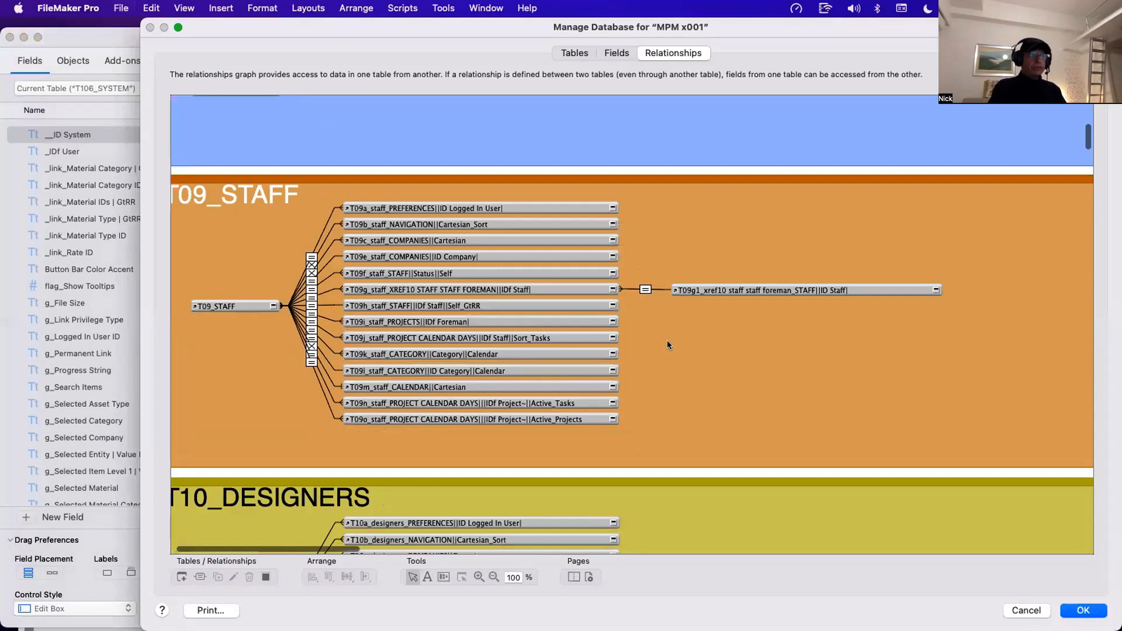
scroll(668, 341, "down", 7)
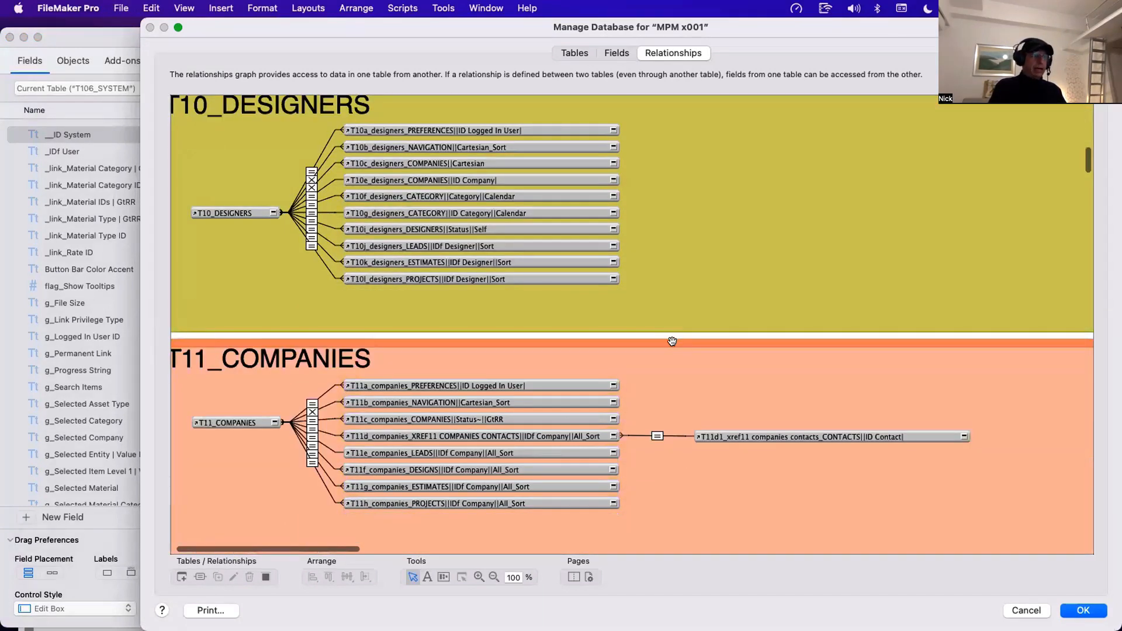
scroll(672, 341, "down", 8)
scroll(671, 346, "down", 3)
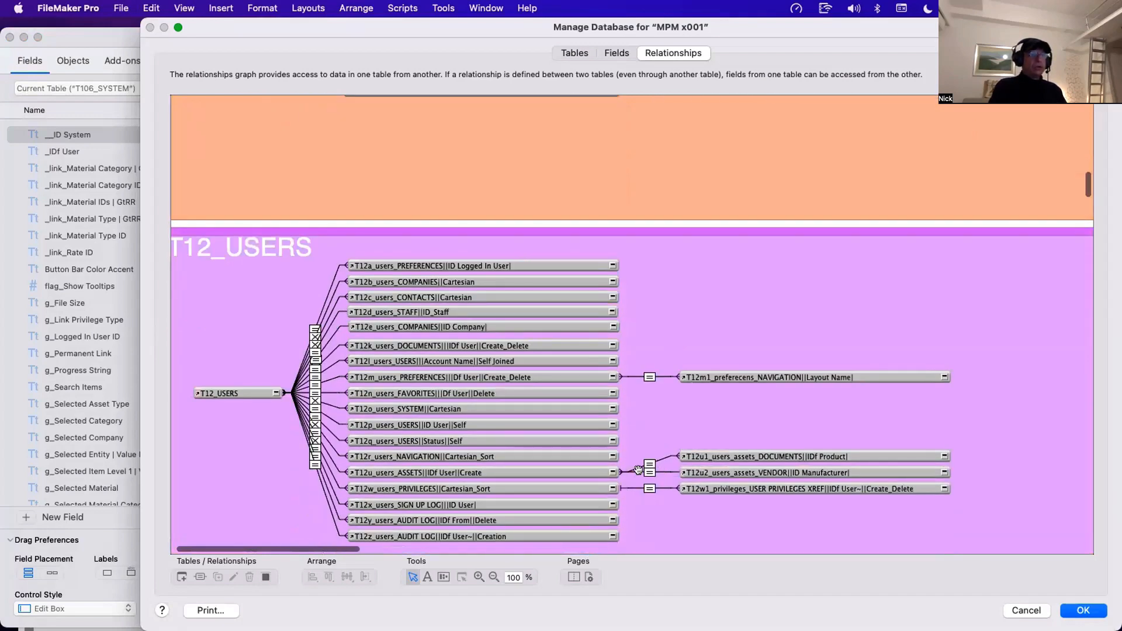
scroll(638, 476, "down", 8)
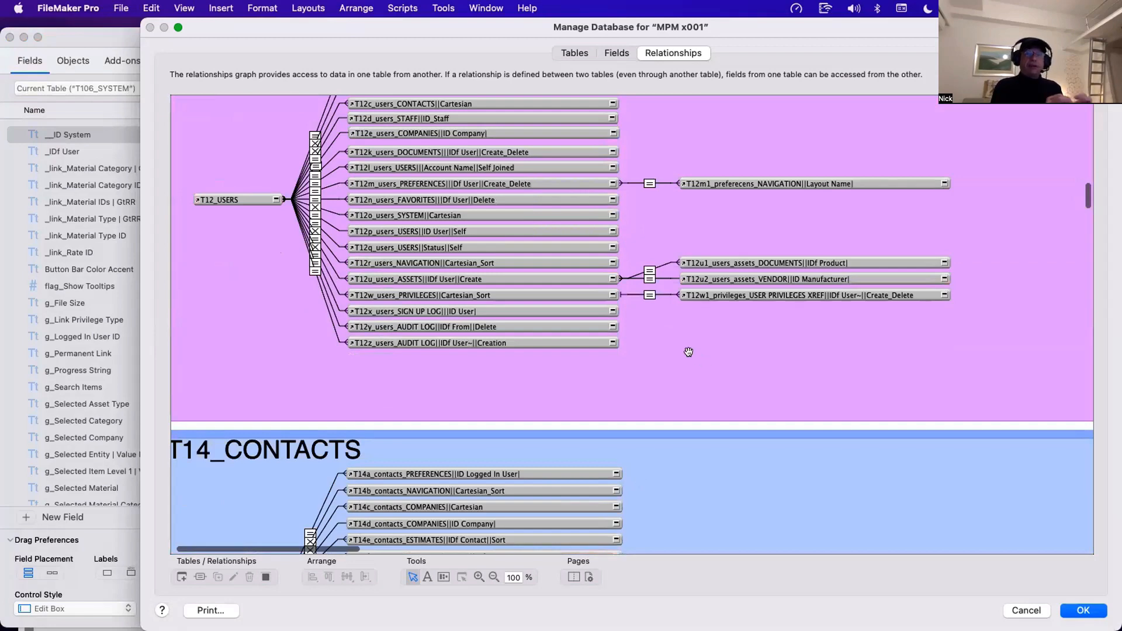
scroll(688, 352, "down", 12)
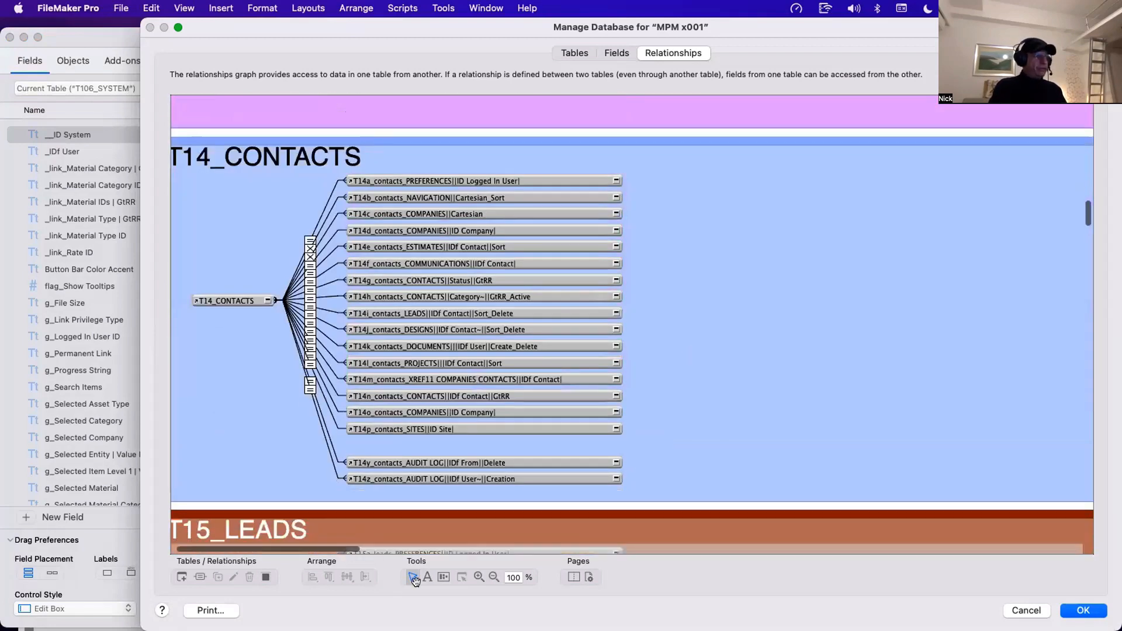
Step: Zoom the relationships graph out to 12% and survey the overall arrangement of the color-coded table occurrence groups
left_click(494, 577)
left_click(562, 455)
left_click(562, 455)
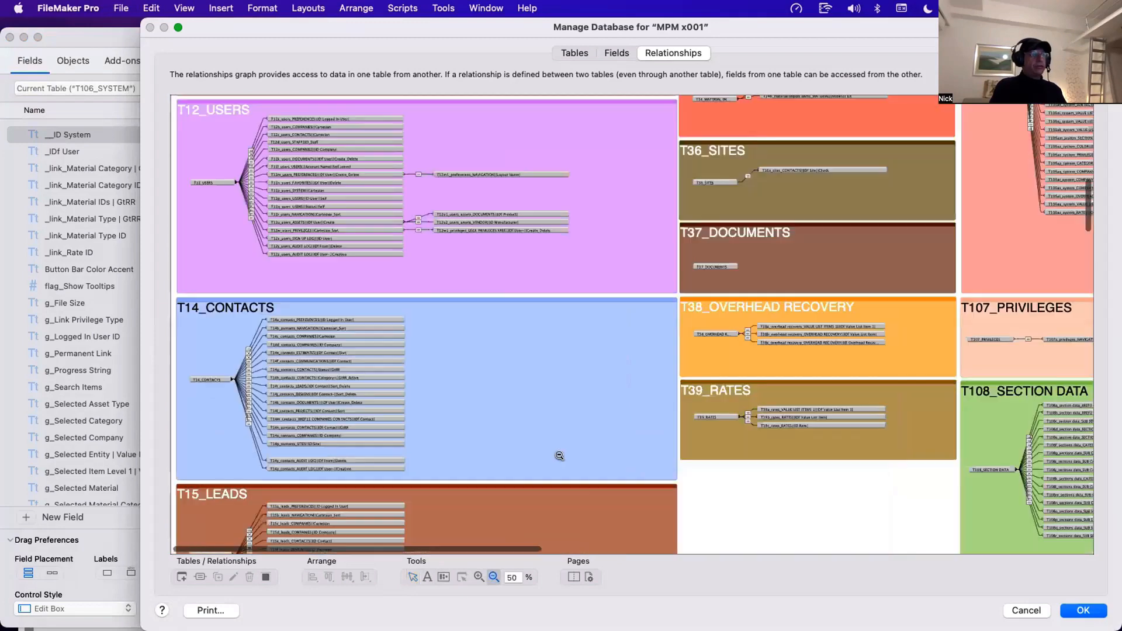
left_click(560, 455)
left_click(559, 455)
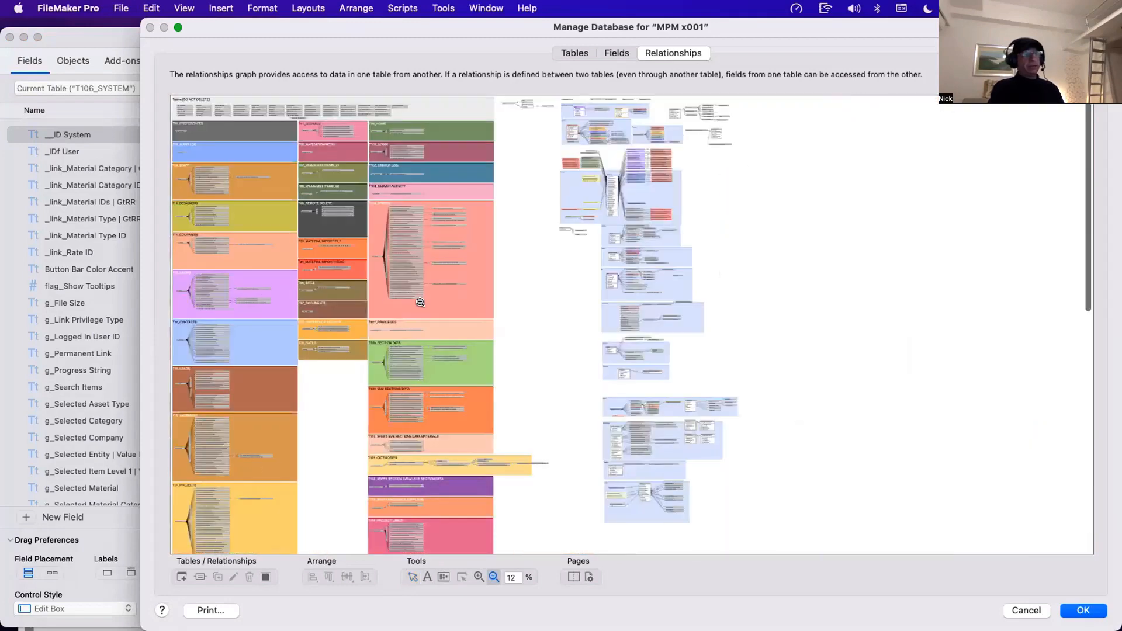
scroll(421, 281, "down", 1)
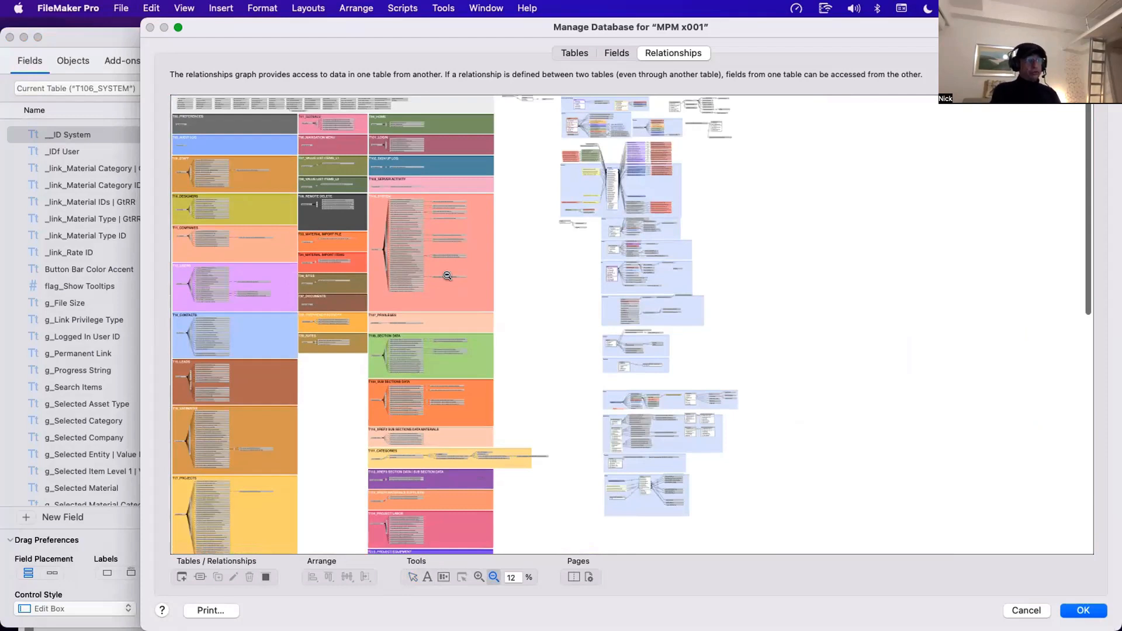
scroll(398, 260, "down", 5)
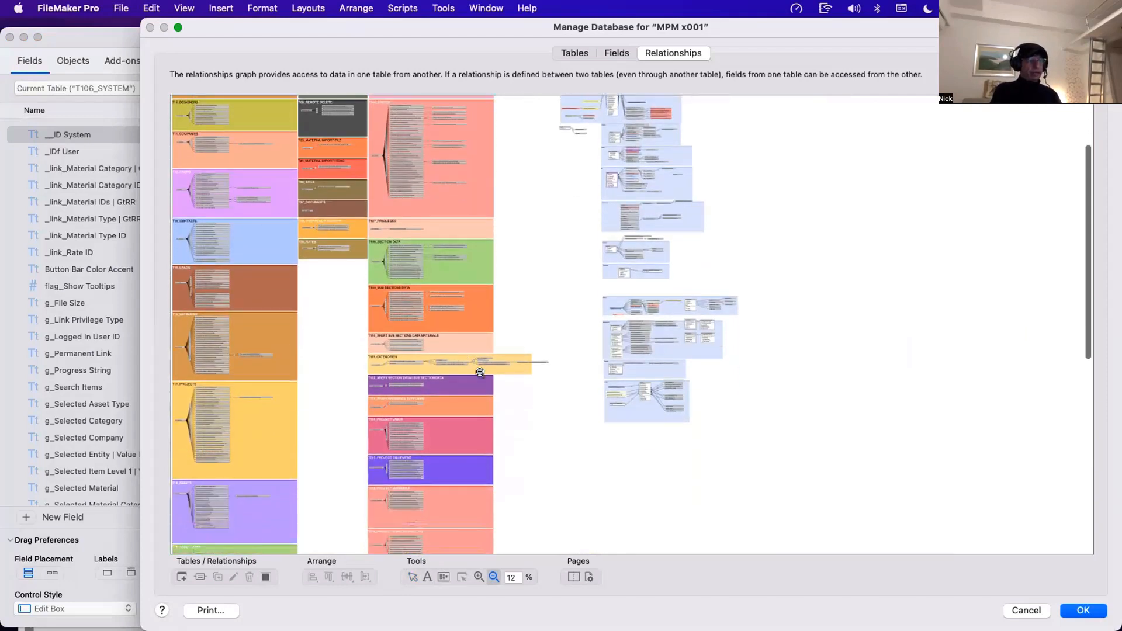
scroll(389, 378, "down", 2)
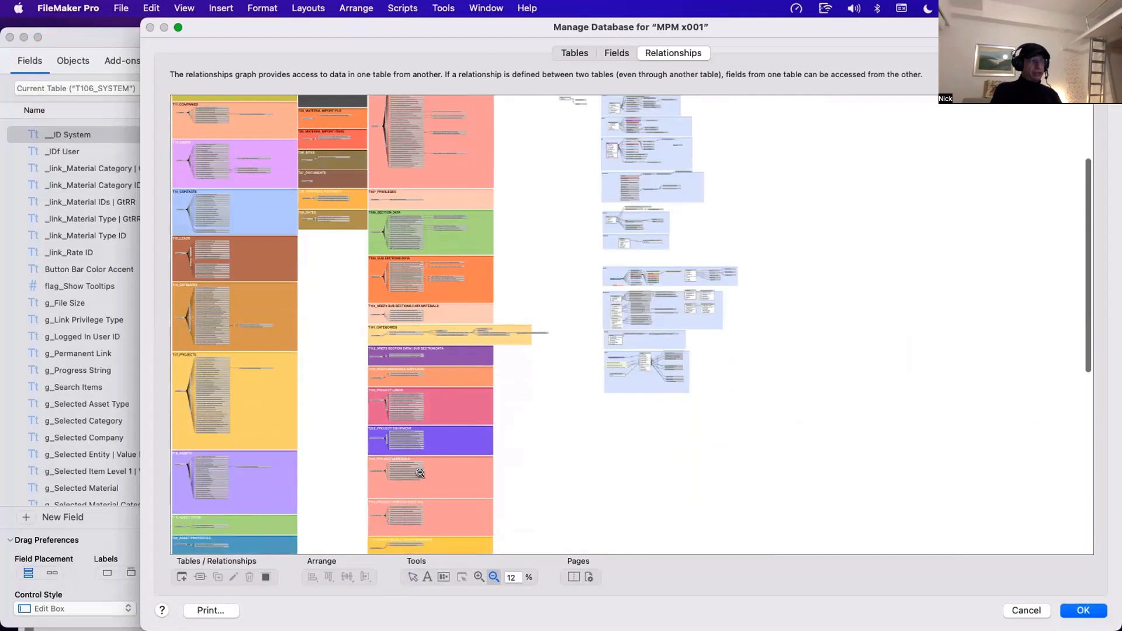
scroll(411, 428, "down", 2)
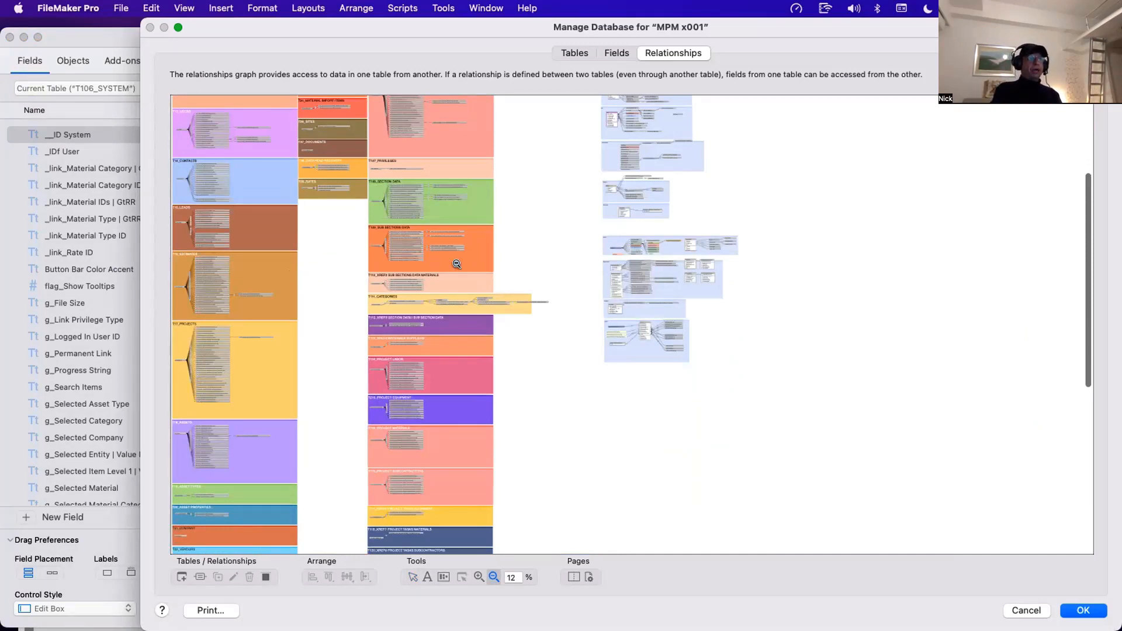
scroll(456, 264, "up", 5)
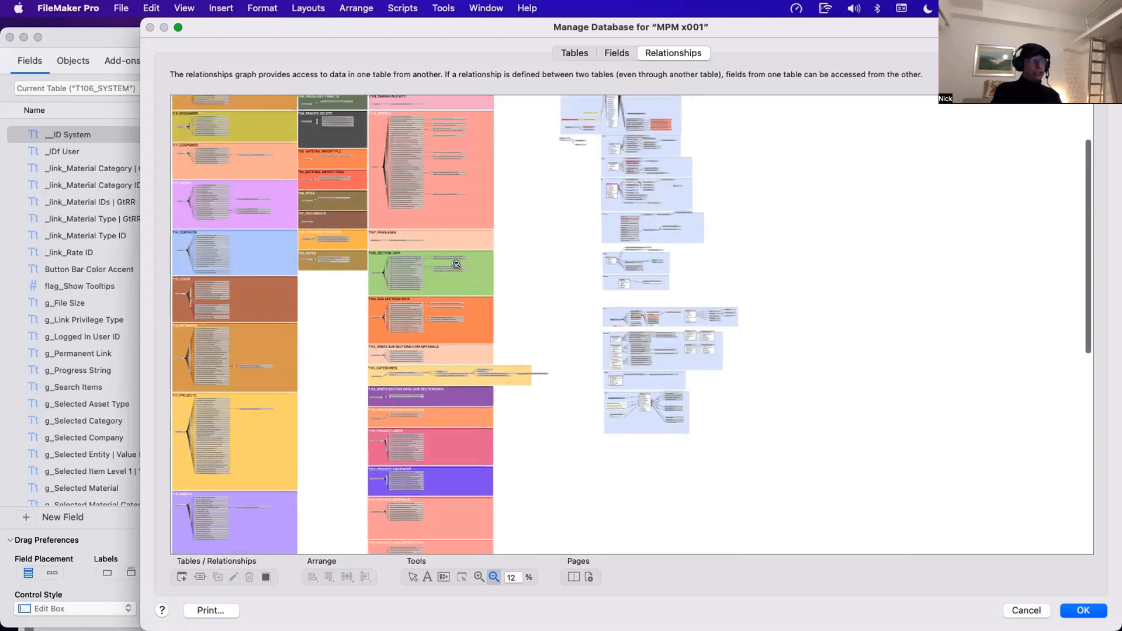
scroll(382, 253, "up", 2)
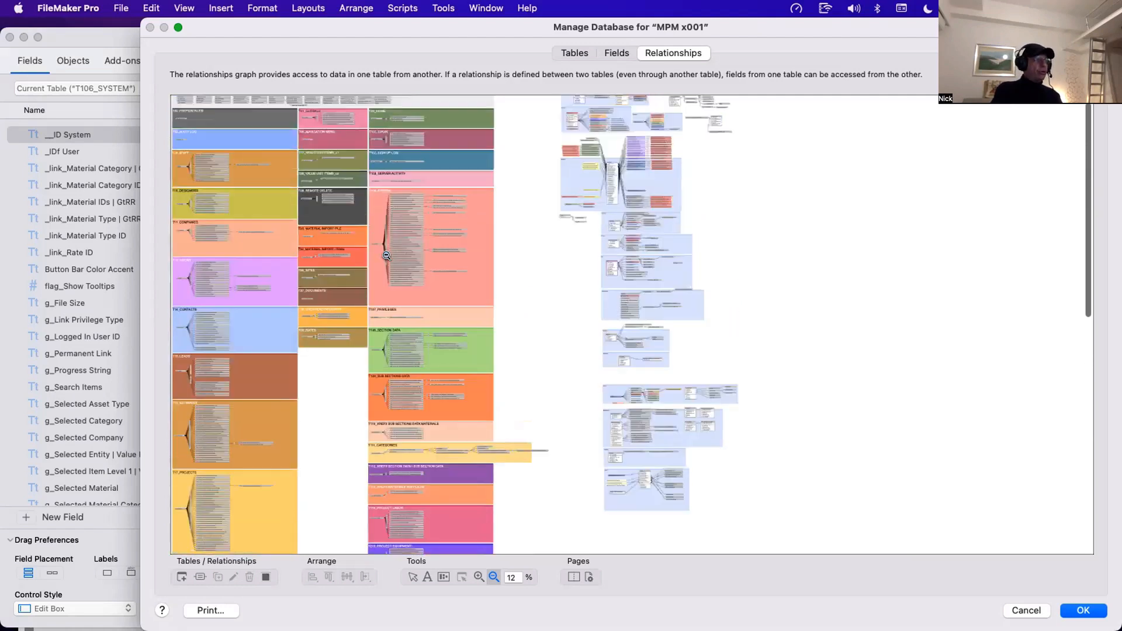
scroll(327, 163, "up", 2)
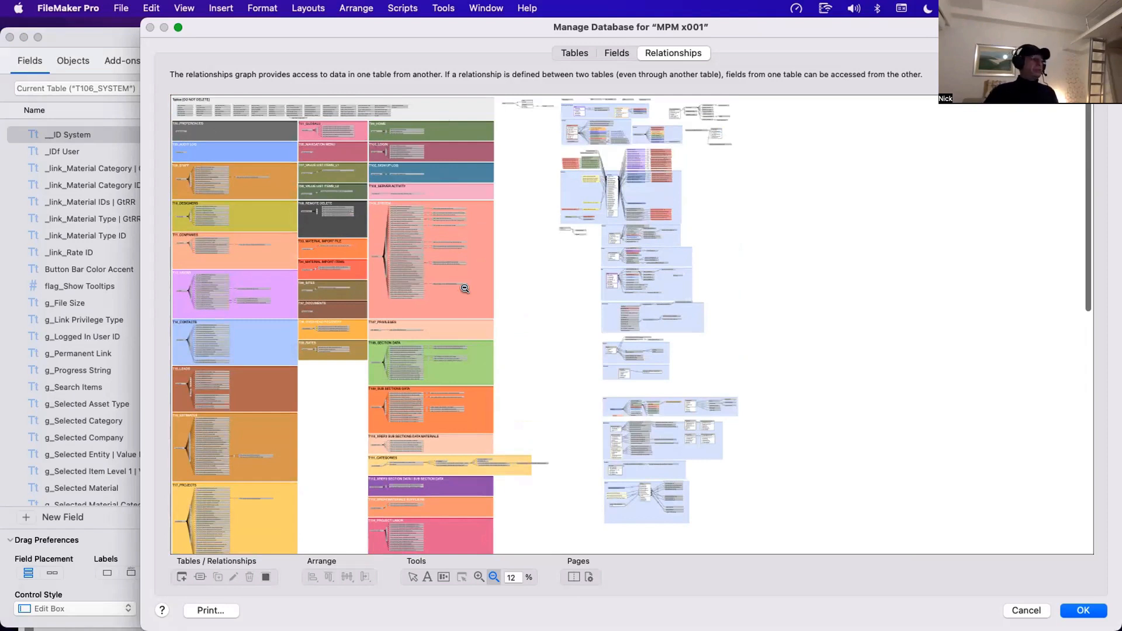
Step: Zoom the graph in to 71% and examine the T12_USERS and T14_CONTACTS groups
left_click(479, 577)
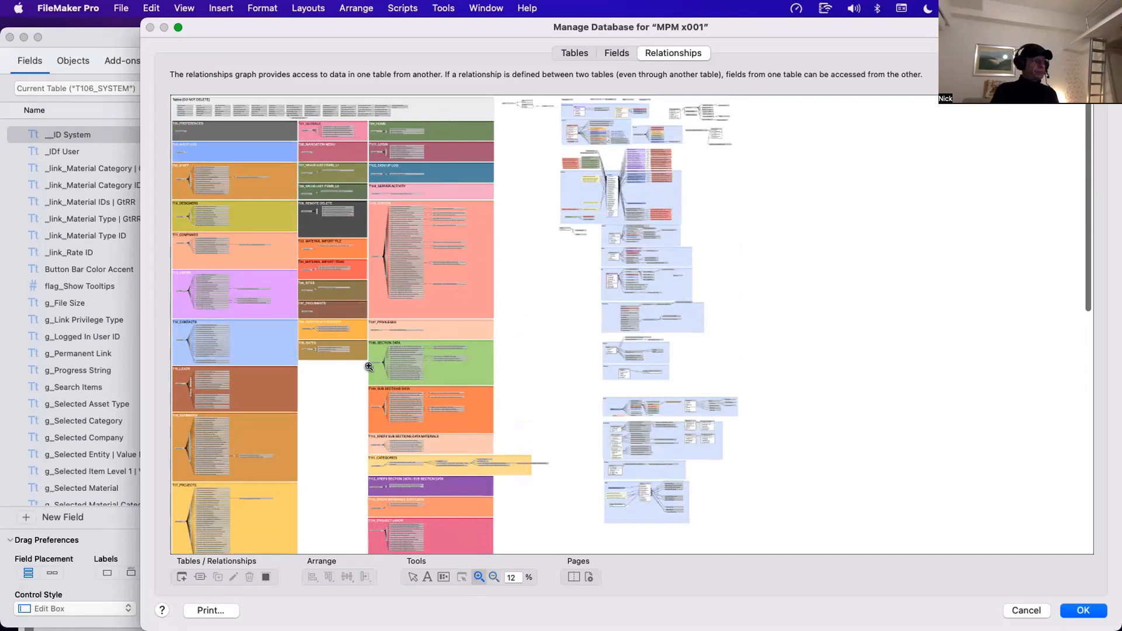
left_click(369, 366)
left_click(370, 366)
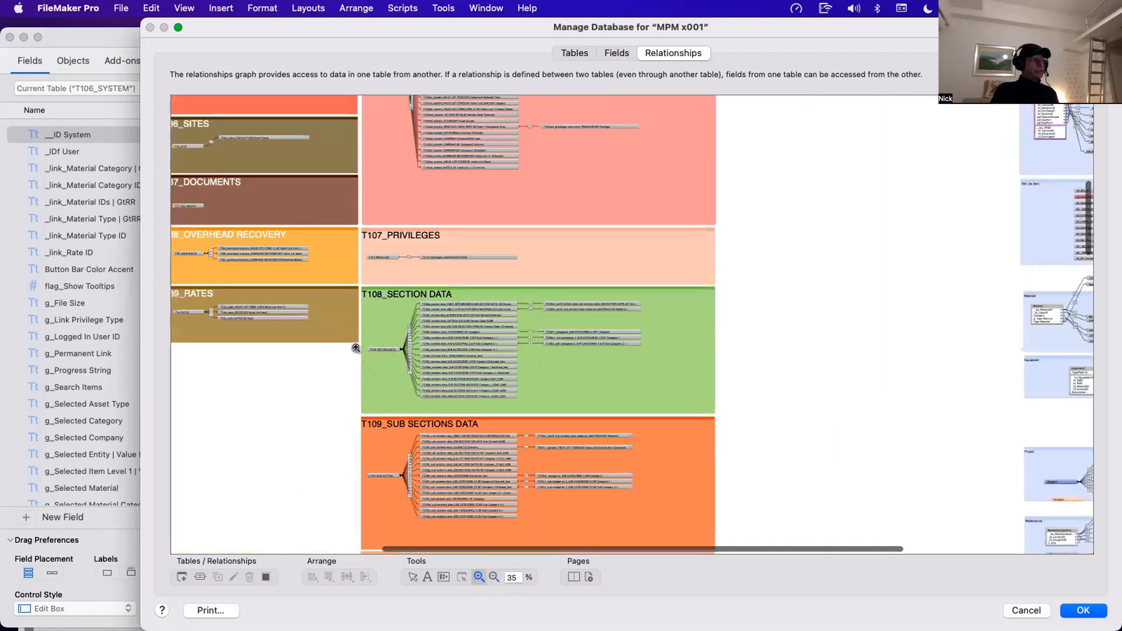
left_click(356, 349)
left_click(363, 356)
scroll(352, 300, "left", 13)
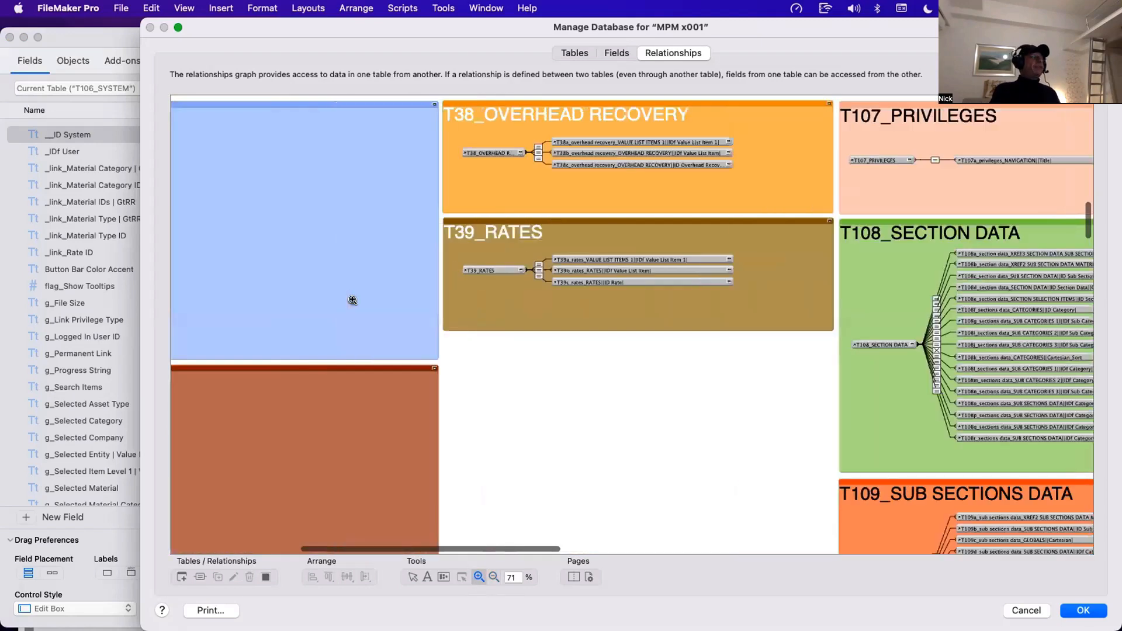
scroll(352, 301, "left", 2)
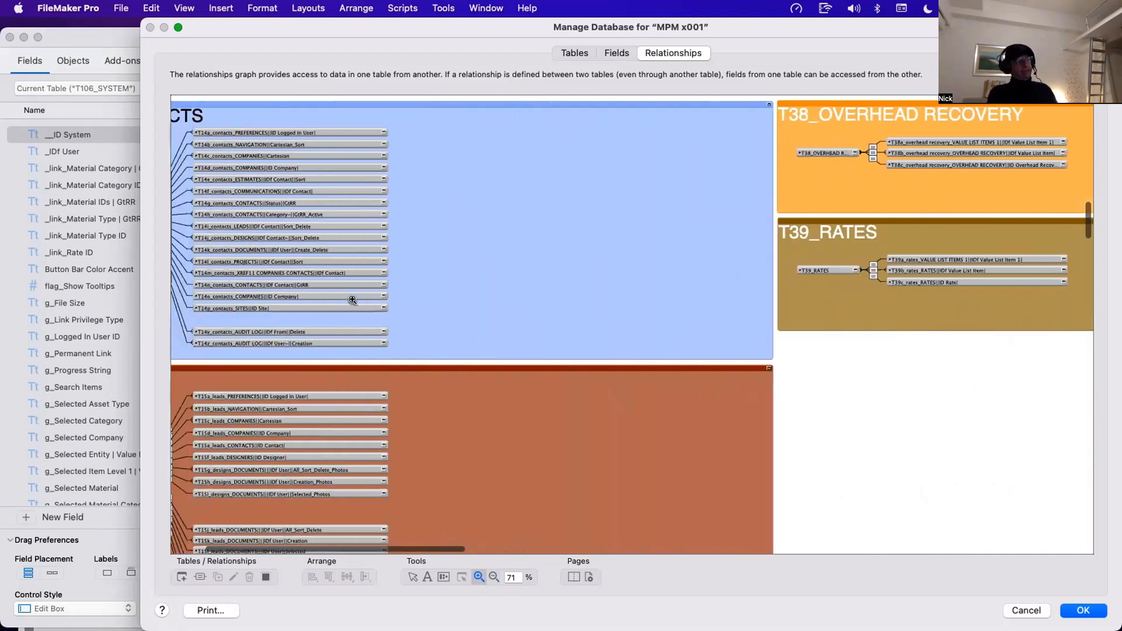
scroll(353, 300, "up", 10)
scroll(352, 300, "left", 7)
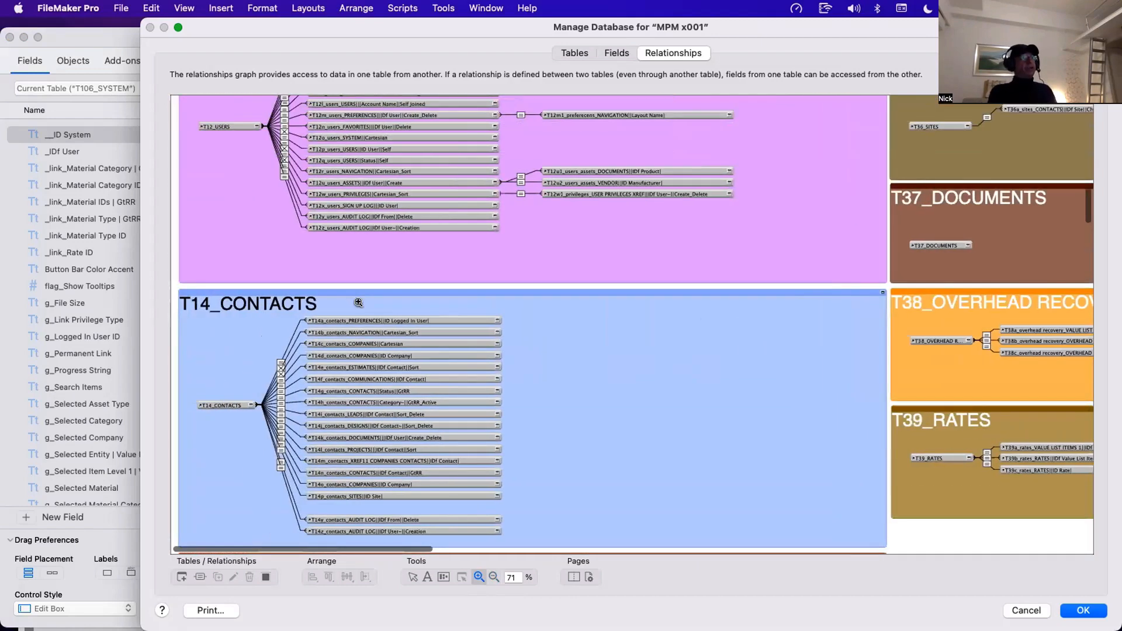
scroll(357, 302, "up", 5)
scroll(357, 302, "down", 1)
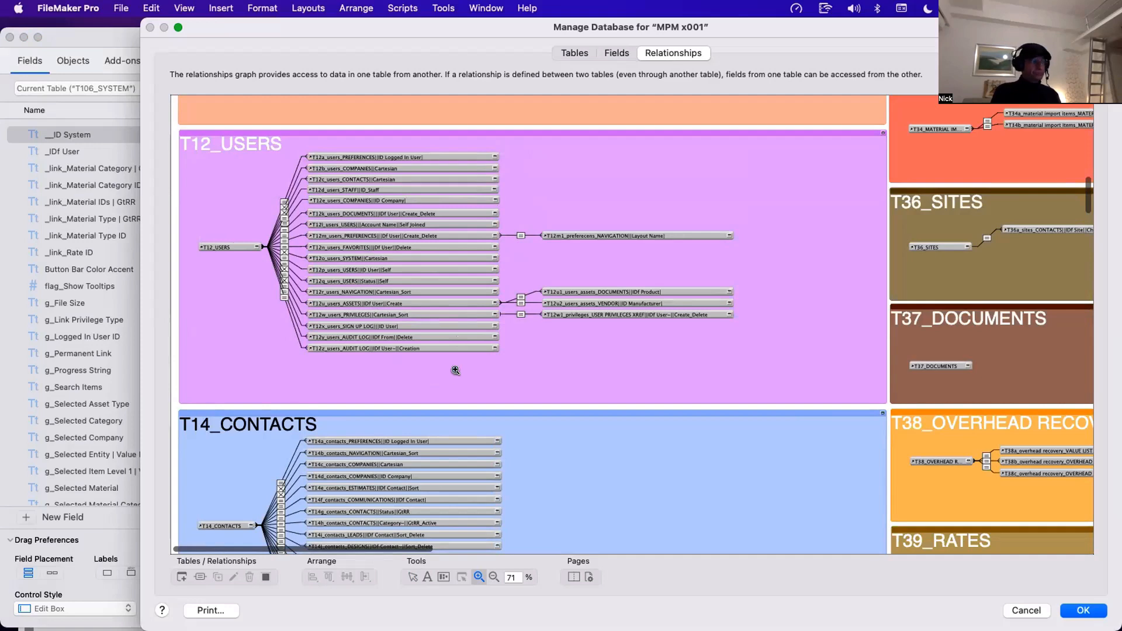
Step: Look through the table occurrence groups from T15_LEADS down to T26_MATERIAL
scroll(456, 370, "down", 10)
scroll(455, 370, "down", 10)
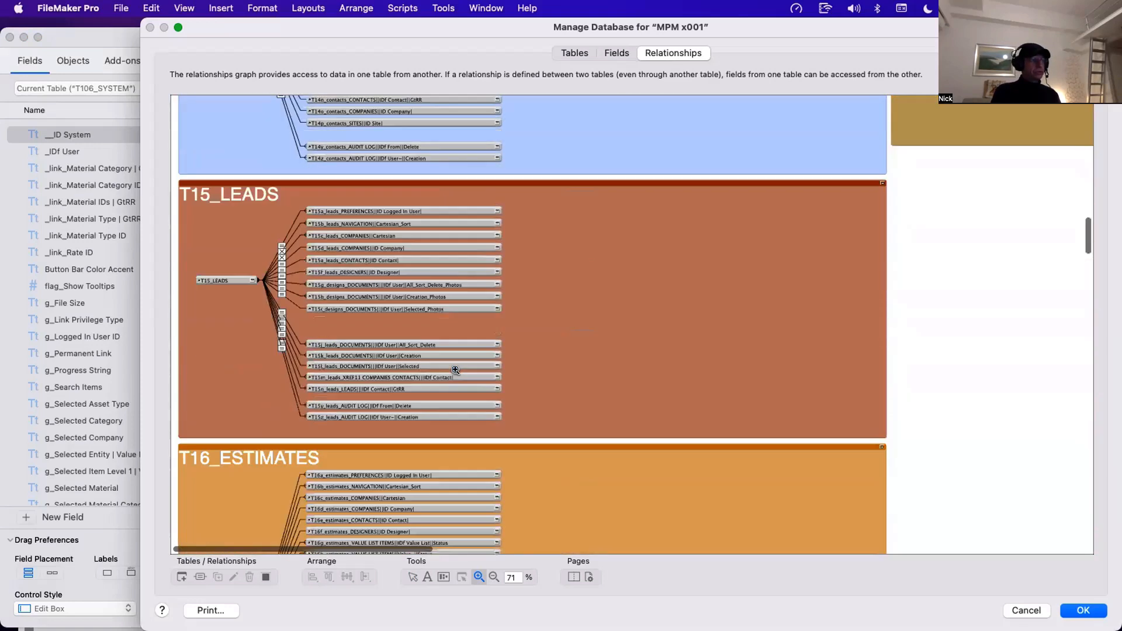
scroll(456, 371, "down", 10)
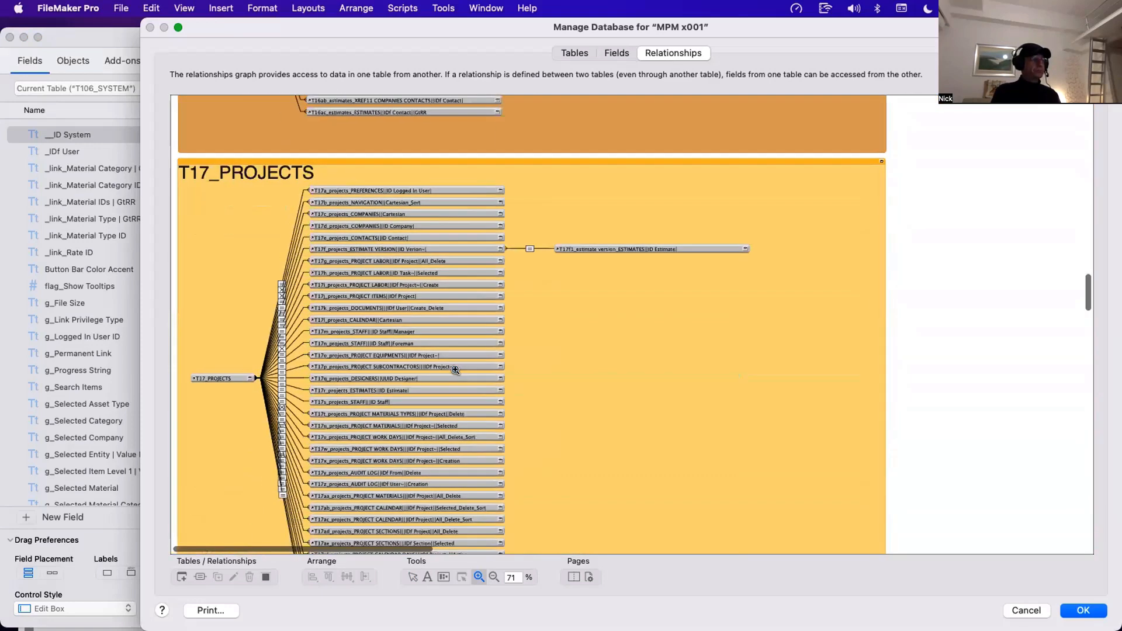
scroll(455, 370, "down", 10)
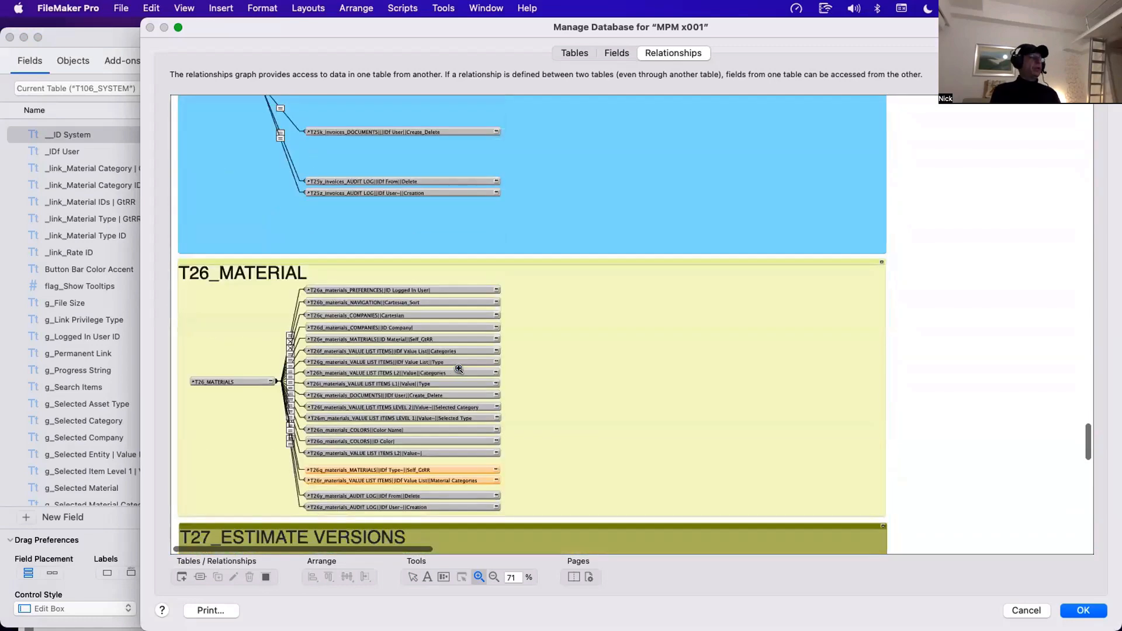
Step: Return to the T16_ESTIMATES group and magnify it to 175% to read its ESTIMATE VERSIONS and ESTIMATE SECTIONS occurrence names
scroll(455, 370, "up", 10)
scroll(459, 369, "up", 5)
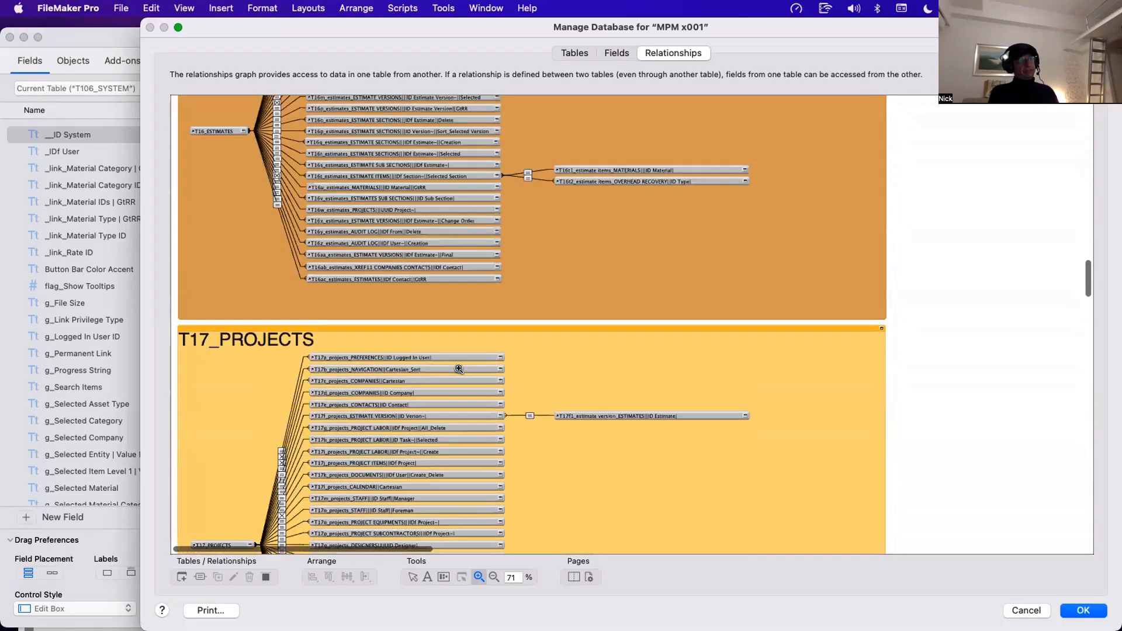
scroll(459, 368, "up", 4)
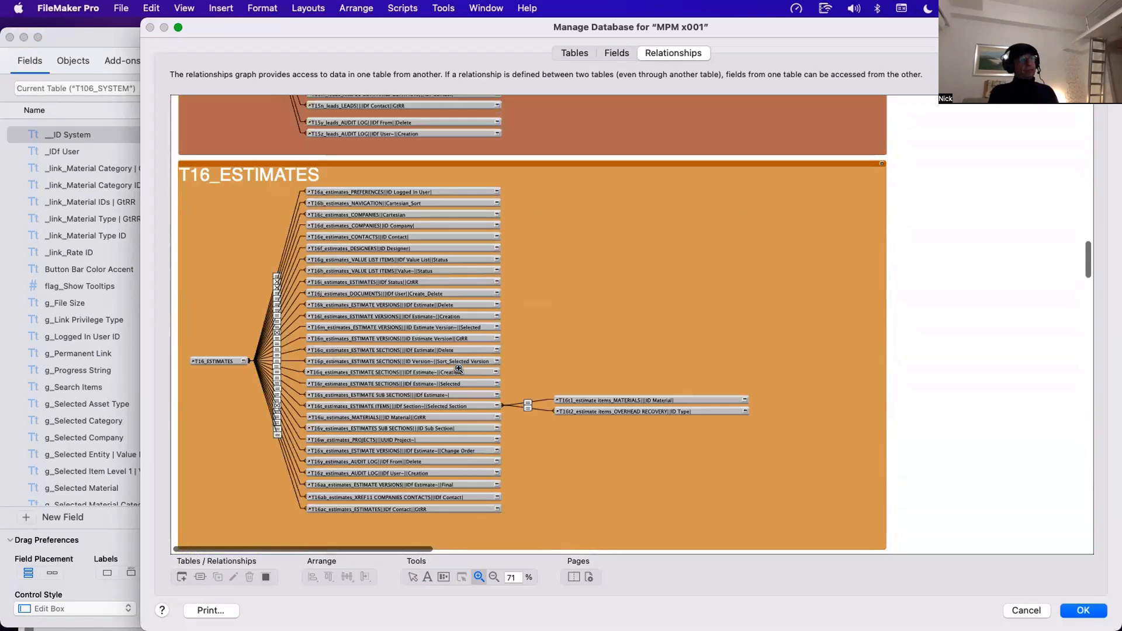
left_click(361, 300)
left_click(361, 302)
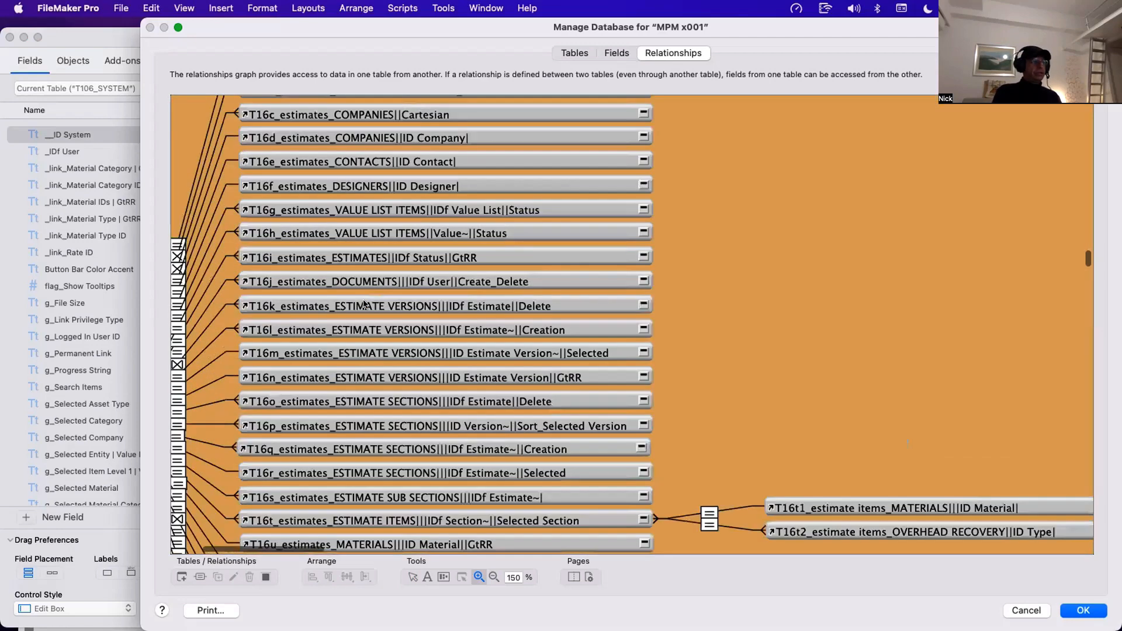
left_click(364, 304)
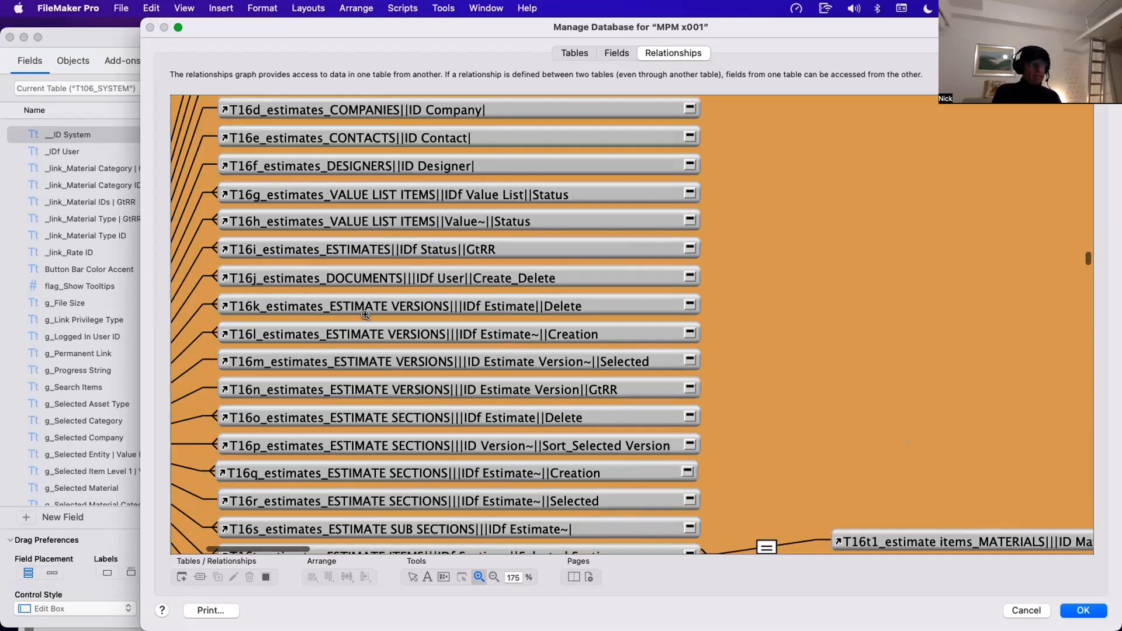
Step: Look through the remaining T16_ESTIMATES table occurrences down to T16ac_estimates_ESTIMATES
scroll(372, 320, "down", 5)
scroll(372, 321, "down", 2)
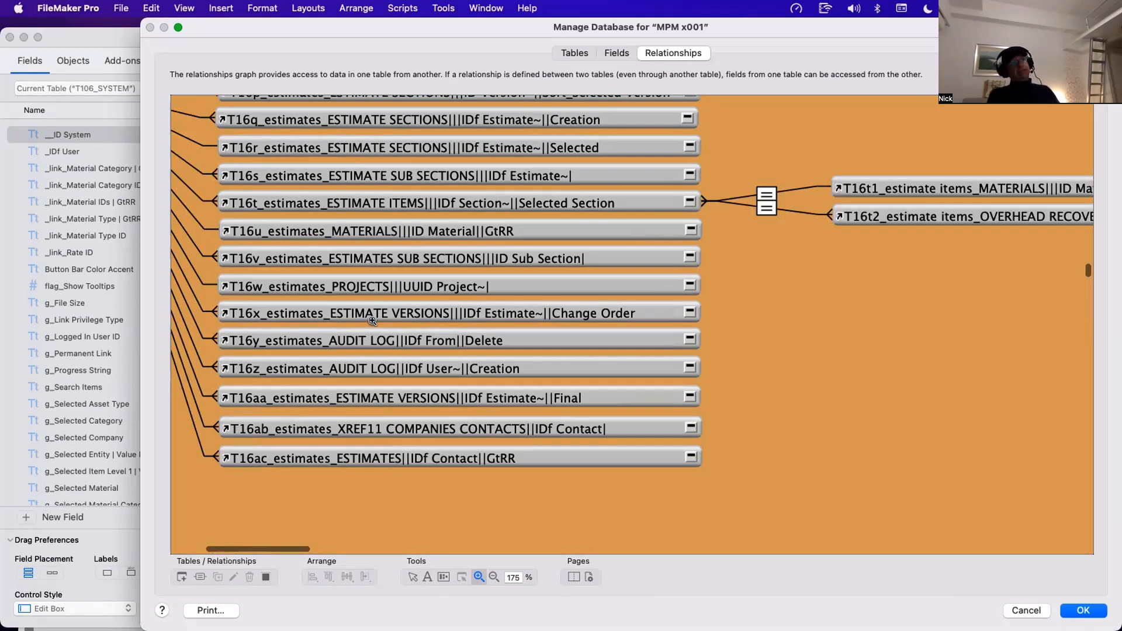
scroll(407, 316, "up", 3)
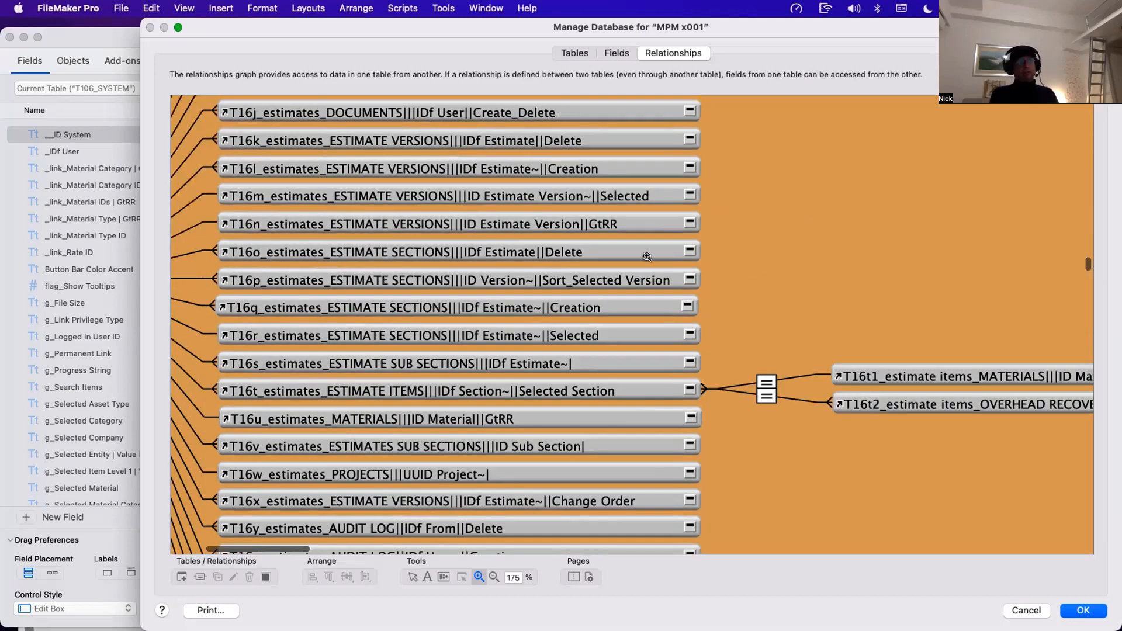
Step: Open the looked-up value settings of SYS_System's g_Permanent Link field and choose T106_SYSTEM as the starting table
left_click(617, 52)
left_click(383, 281)
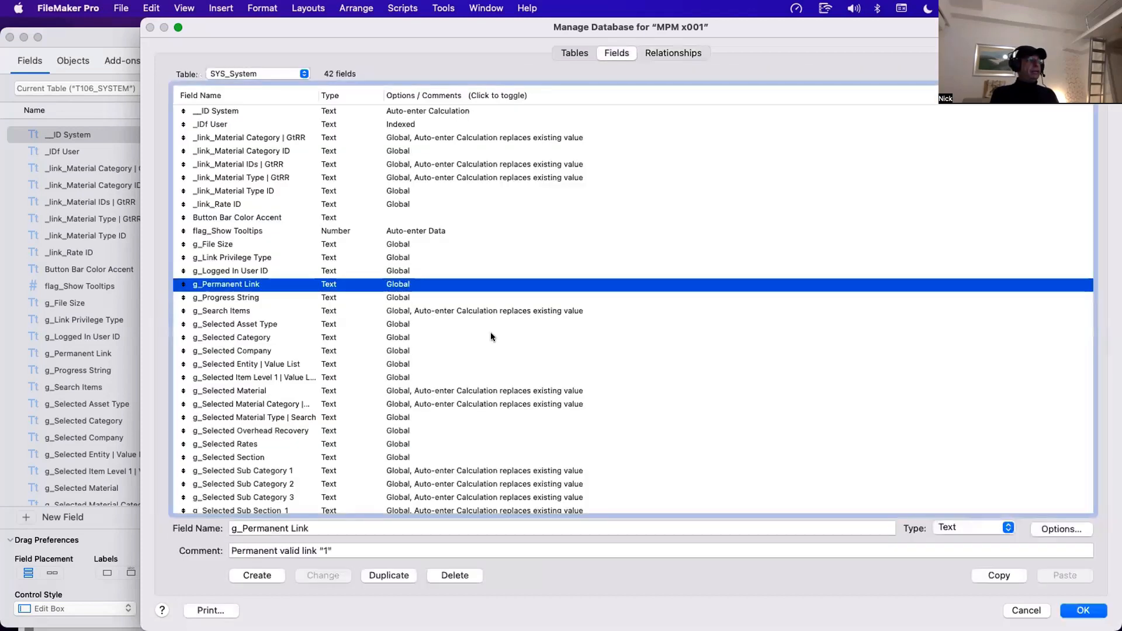
left_click(595, 465)
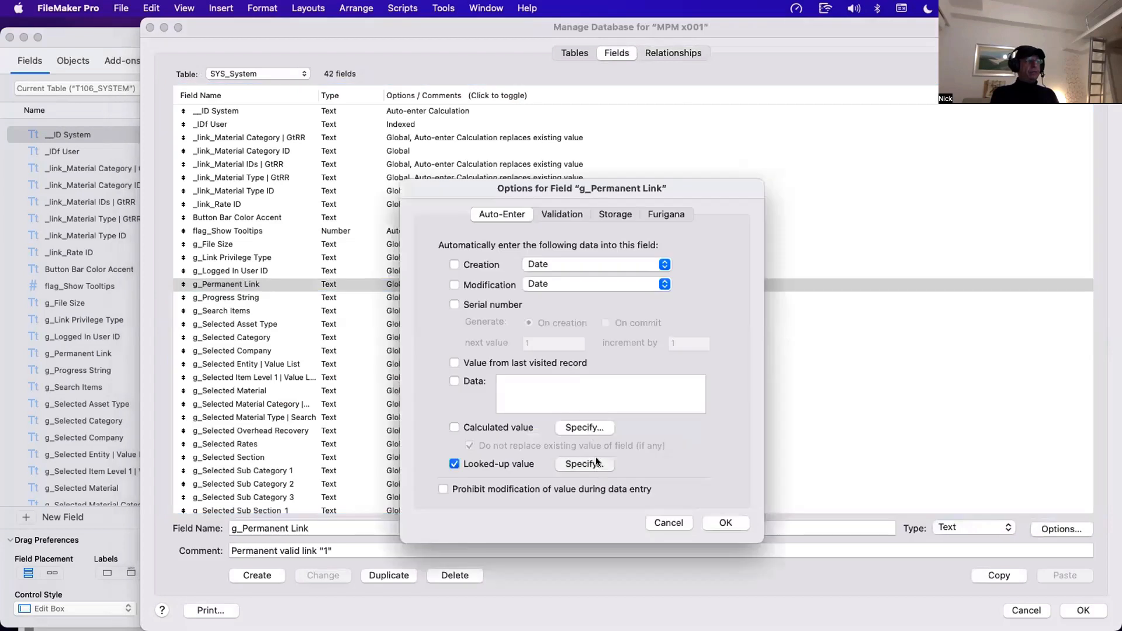
left_click(587, 159)
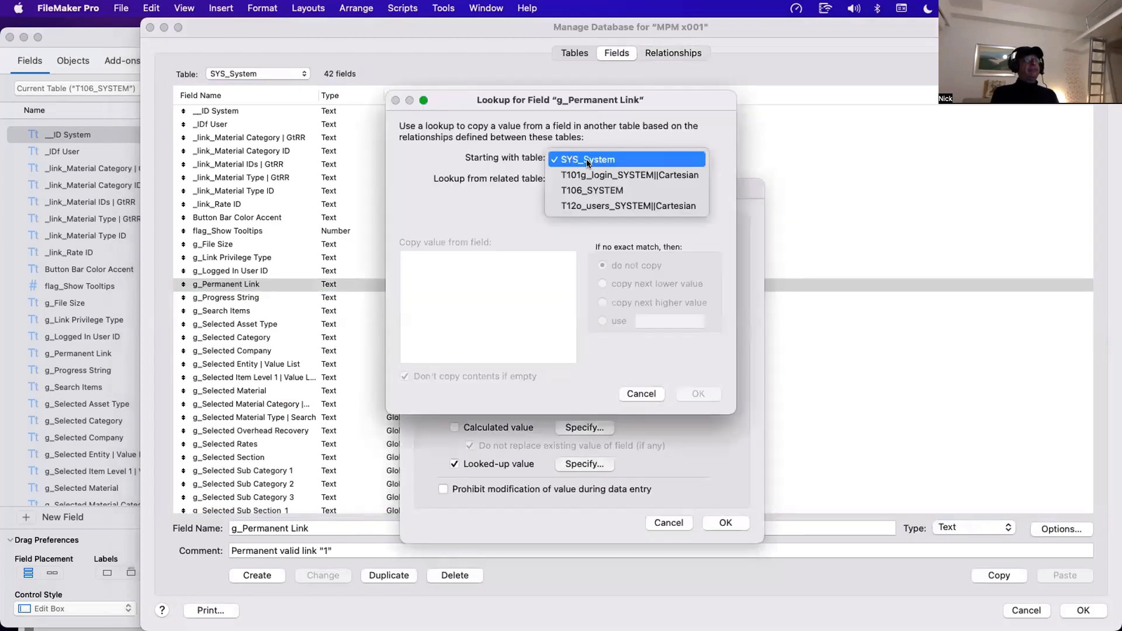
left_click(601, 193)
Step: Look through the related table occurrences offered as lookup sources for T106_SYSTEM and examine how they are named and ordered
left_click(605, 180)
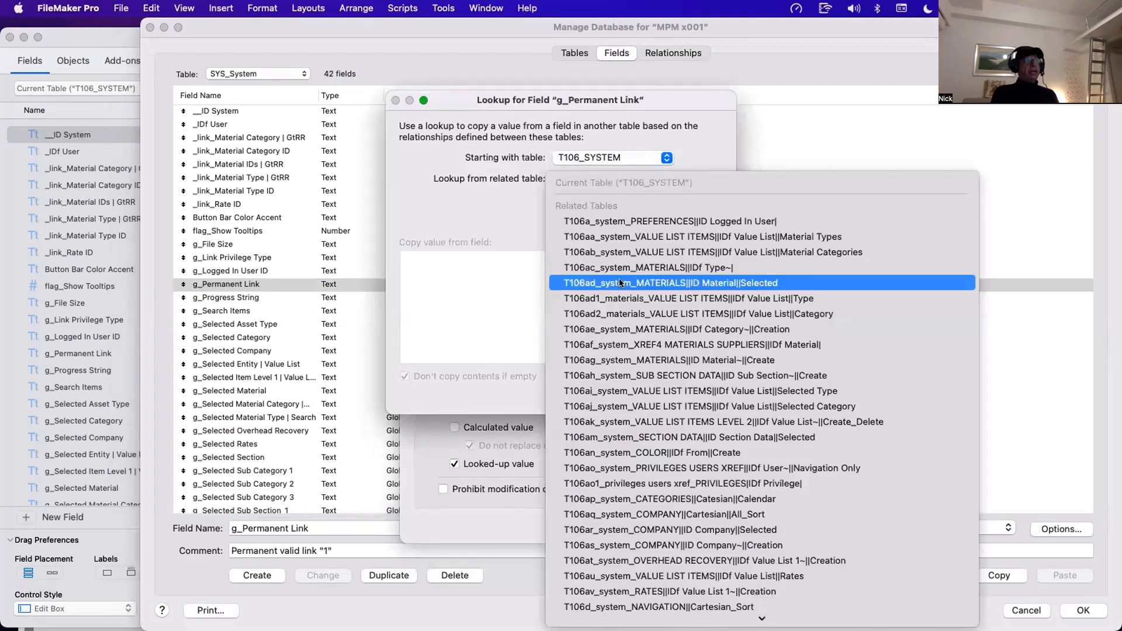
scroll(621, 283, "down", 10)
scroll(621, 283, "down", 10)
scroll(621, 283, "up", 20)
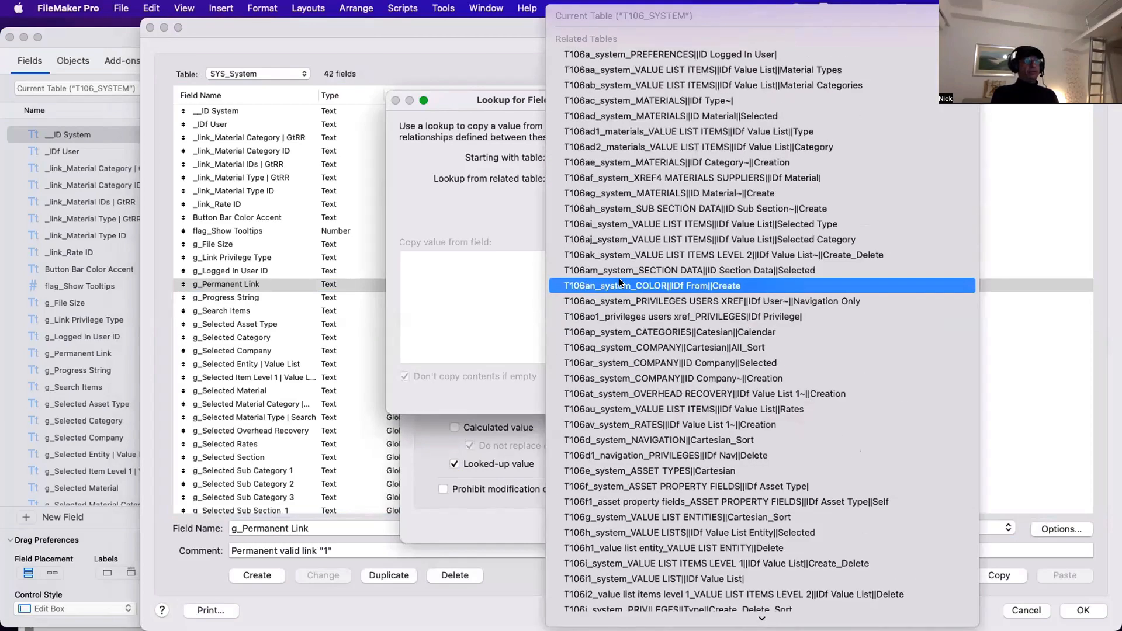
scroll(630, 507, "down", 15)
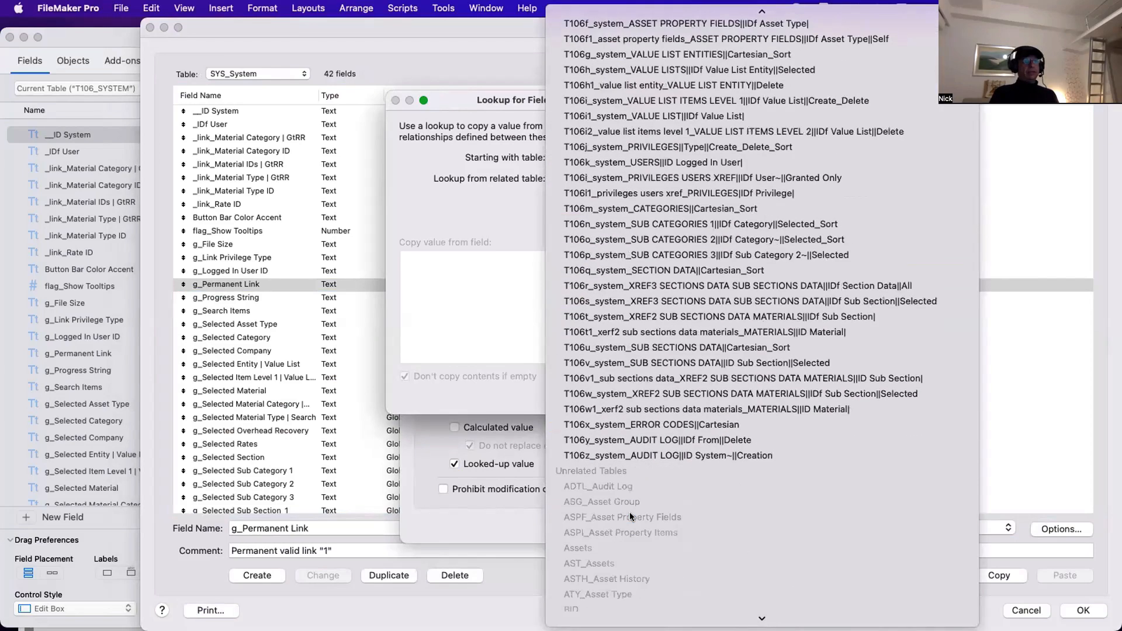
scroll(629, 512, "up", 15)
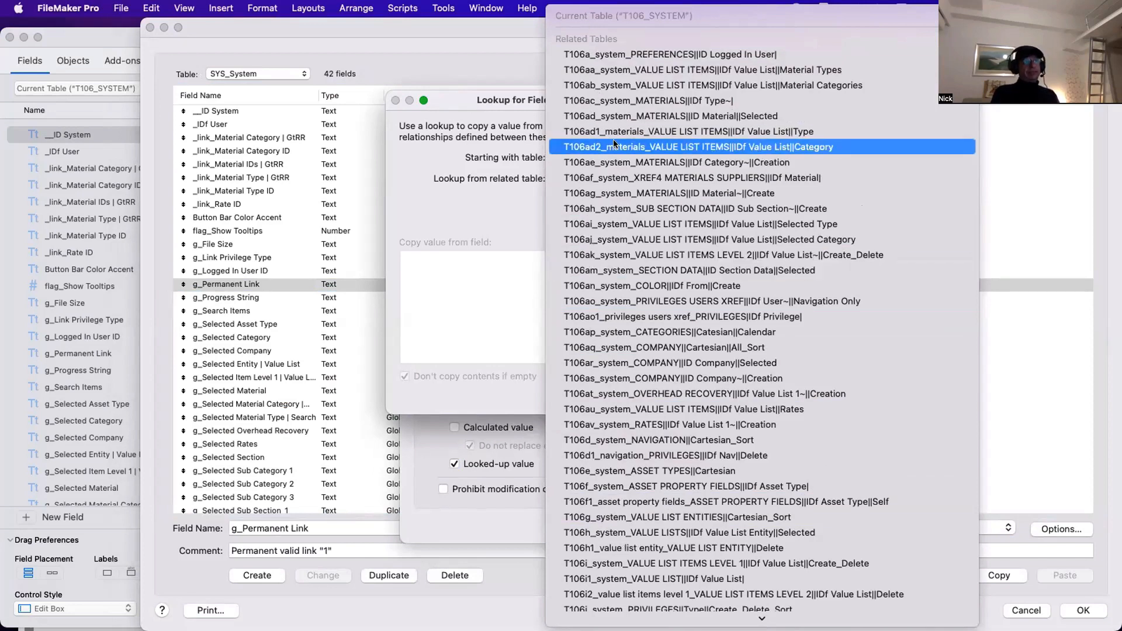
scroll(614, 144, "down", 10)
scroll(614, 143, "up", 10)
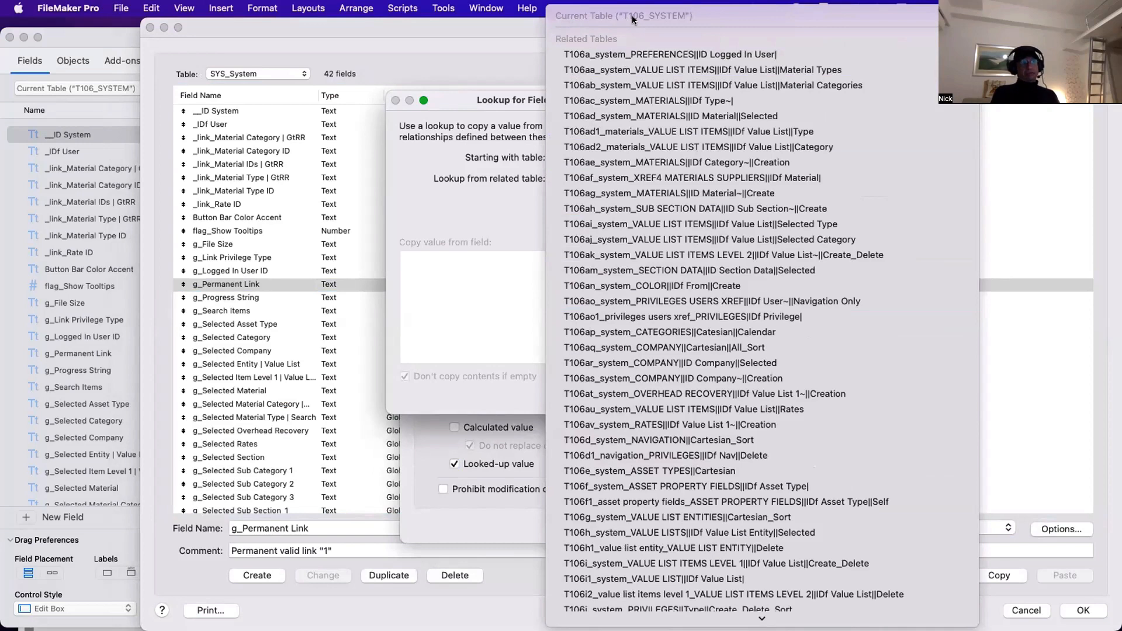
scroll(616, 101, "down", 8)
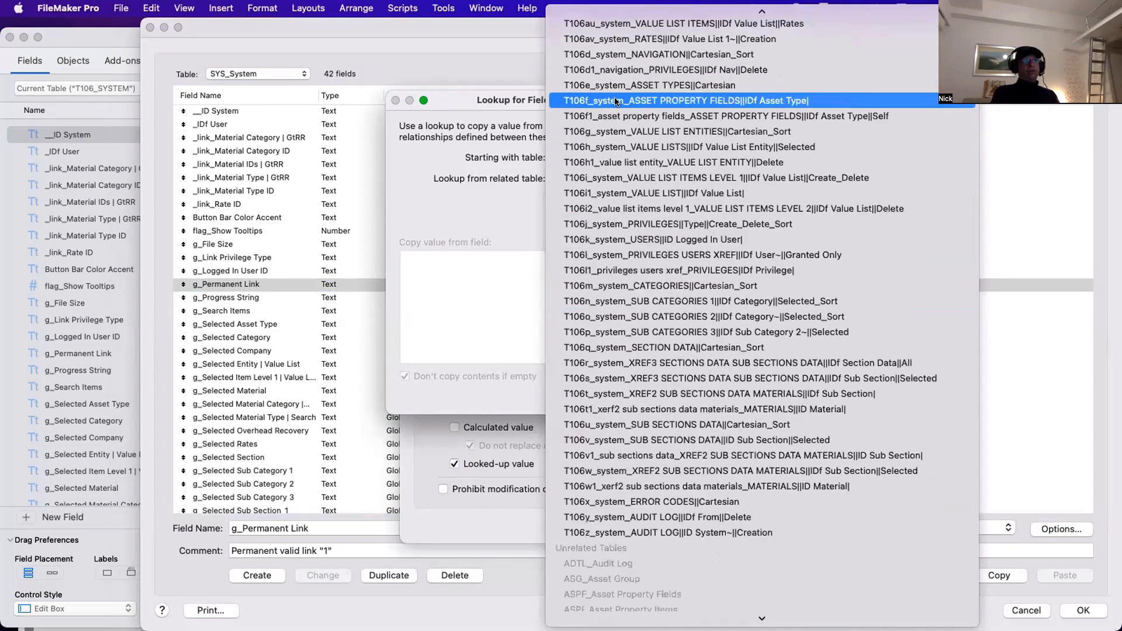
key("Escape")
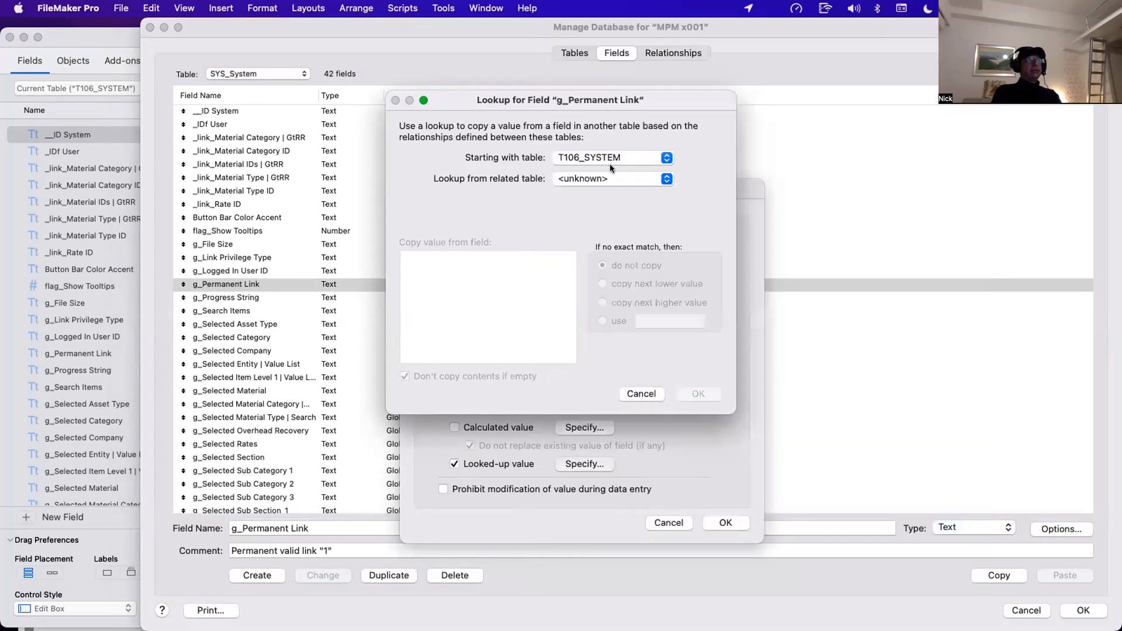
Step: Check the lookup's starting table choices, discard the g_Permanent Link lookup and field options, and return to the relationships graph
left_click(598, 158)
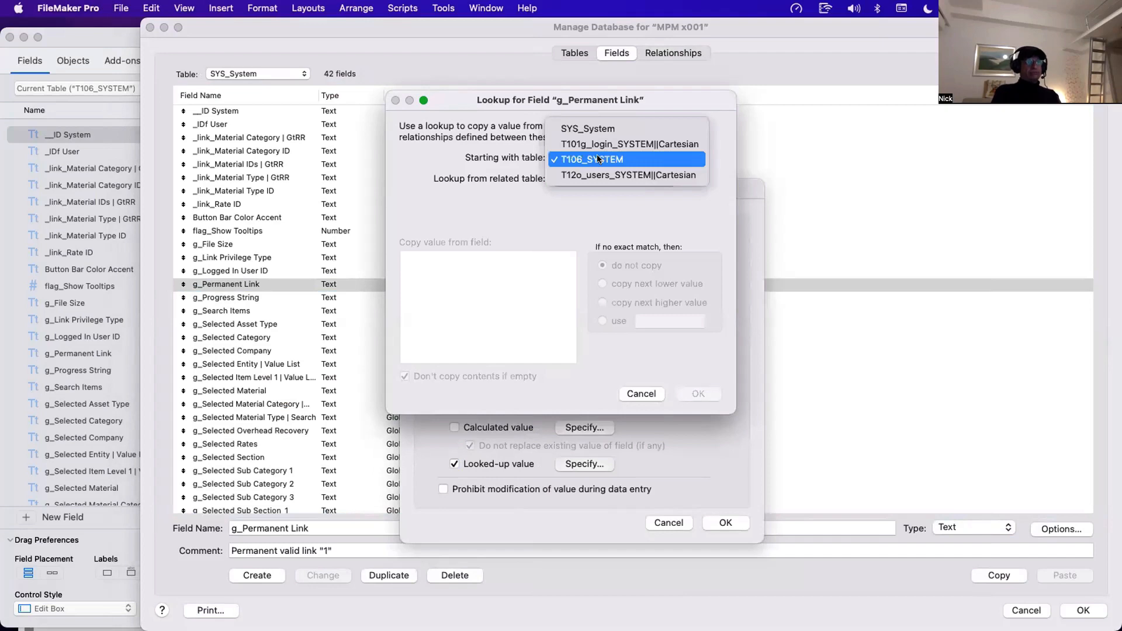
key("Escape")
key("Escape")
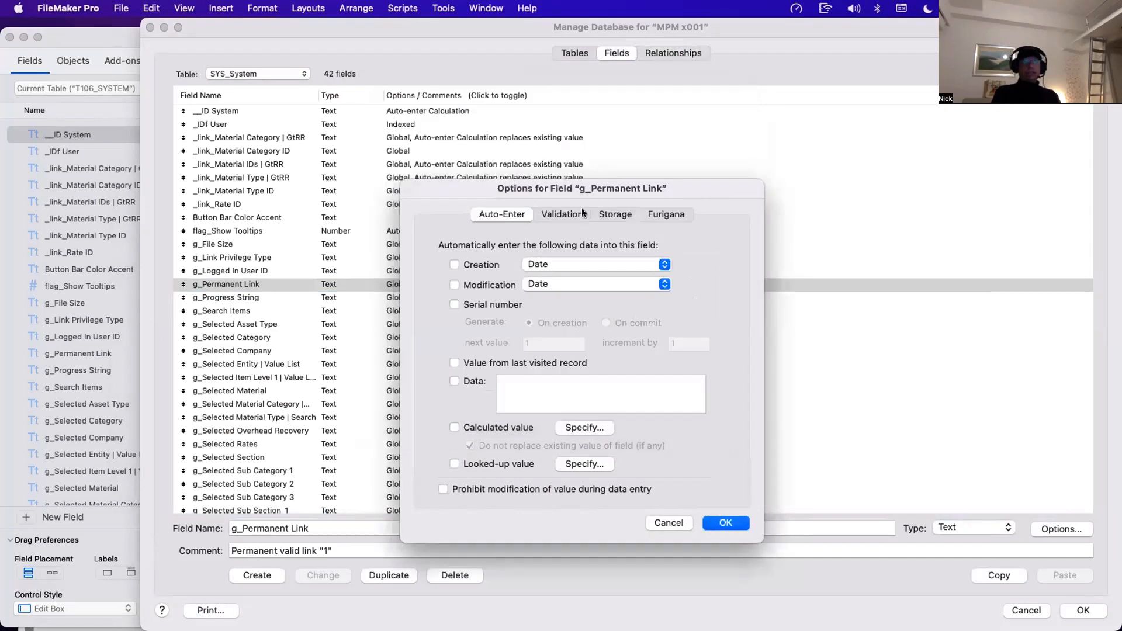
key("Escape")
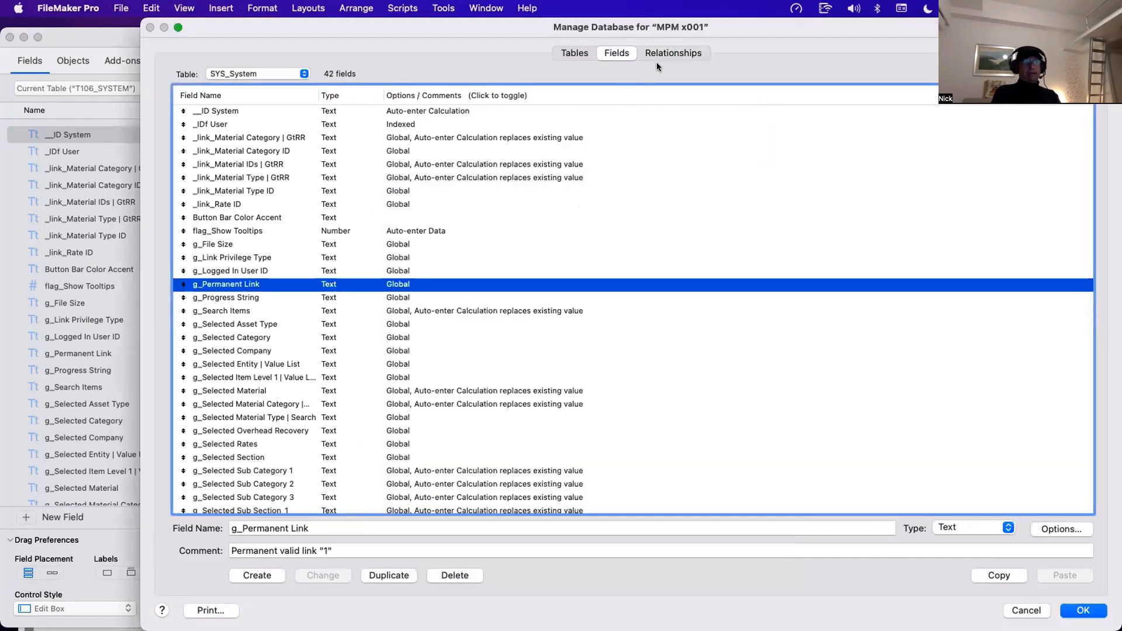
left_click(659, 56)
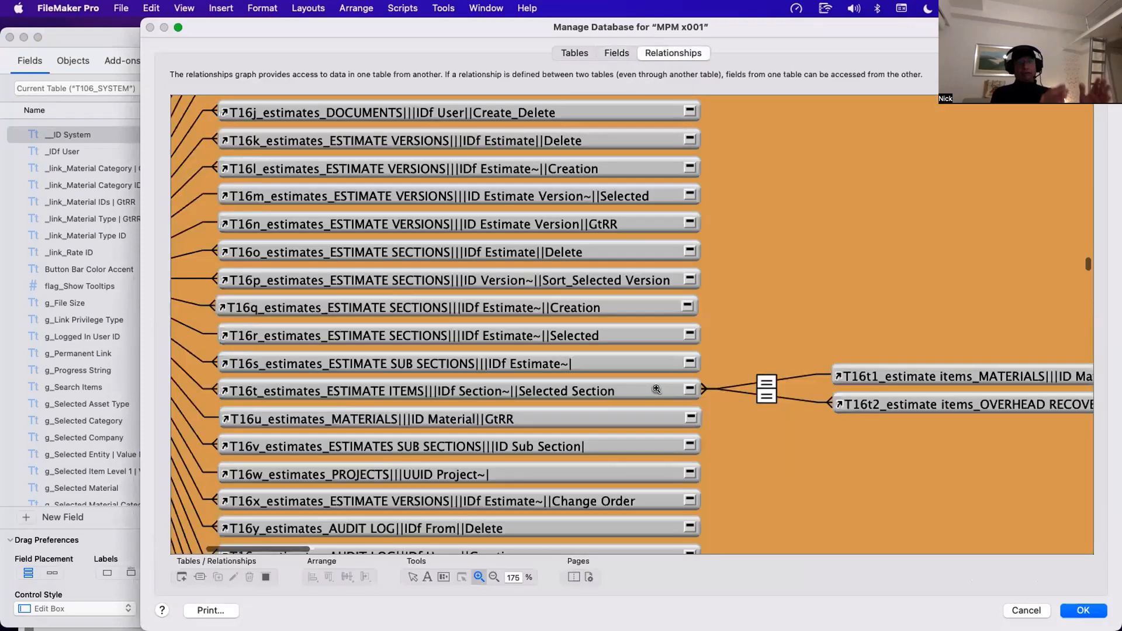
Step: Zoom the relationships graph out to 35% and survey the groups around T39_RATES and T108_SECTION DATA
scroll(622, 363, "left", 10)
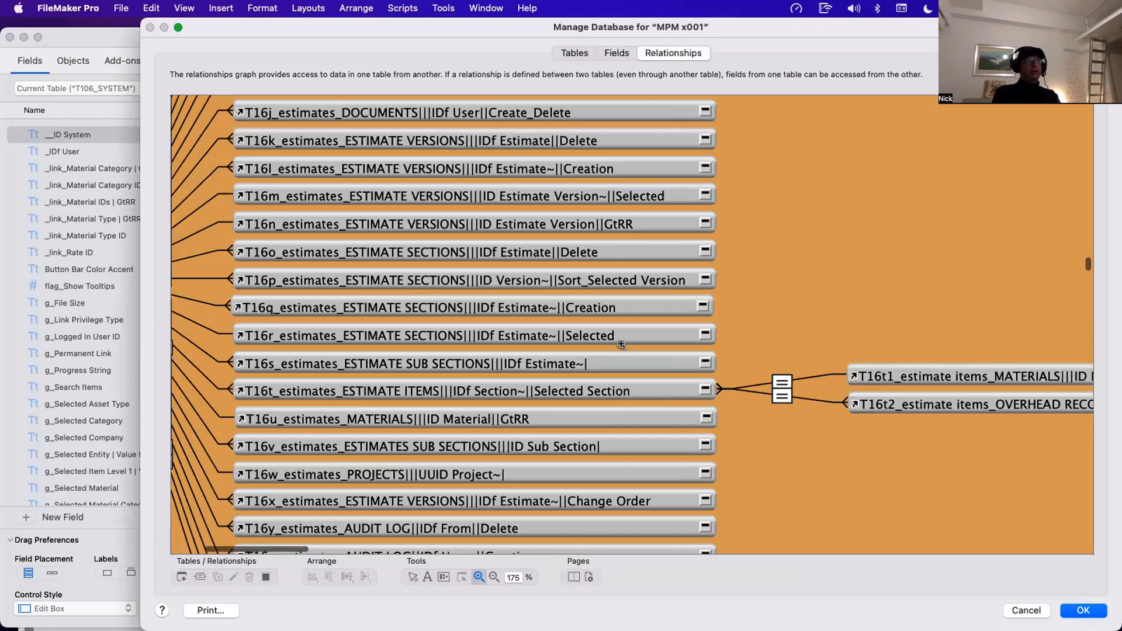
left_click(494, 577)
left_click(451, 428)
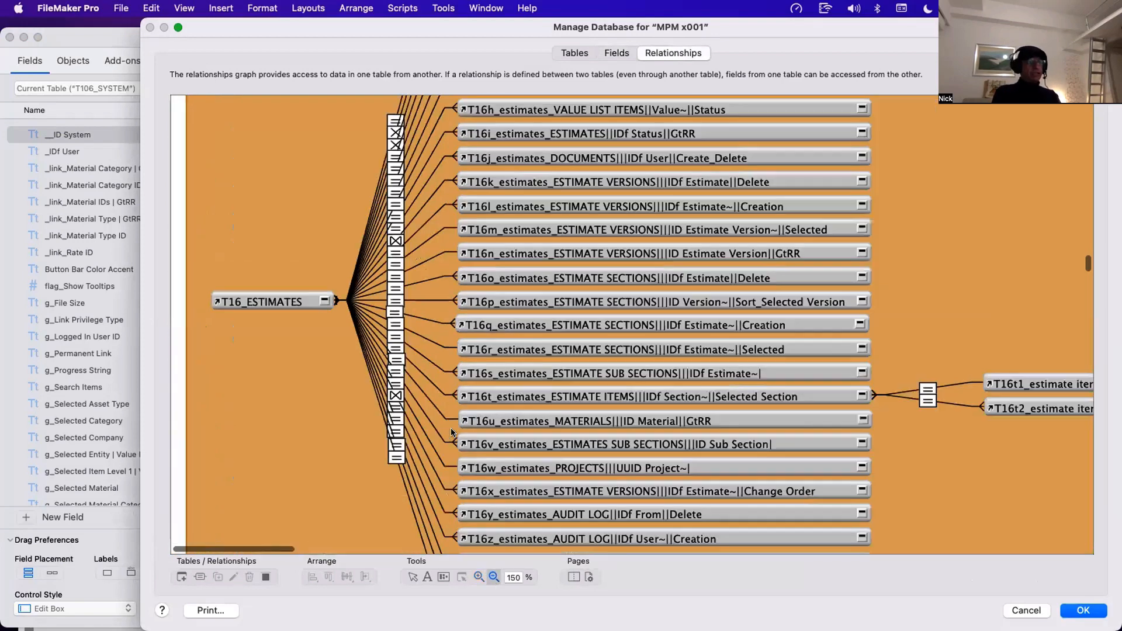
left_click(451, 428)
left_click(450, 428)
scroll(760, 316, "right", 3)
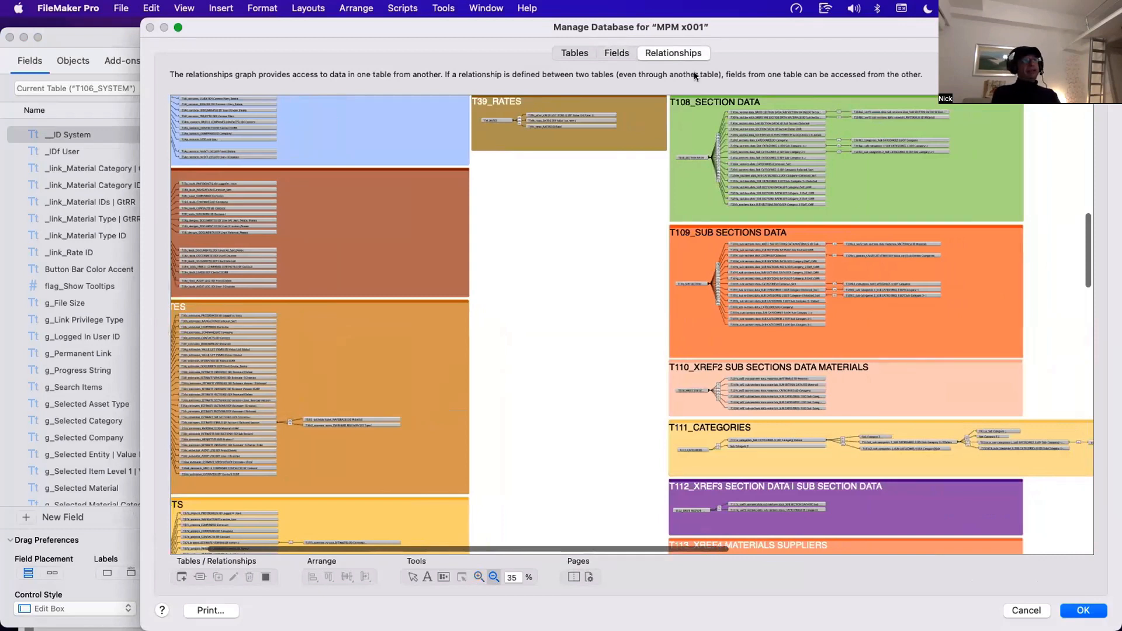
Step: Close MPM x001's database definition window, and close the Tickling window showing the Demo 2 task
left_click_drag(510, 28, 681, 288)
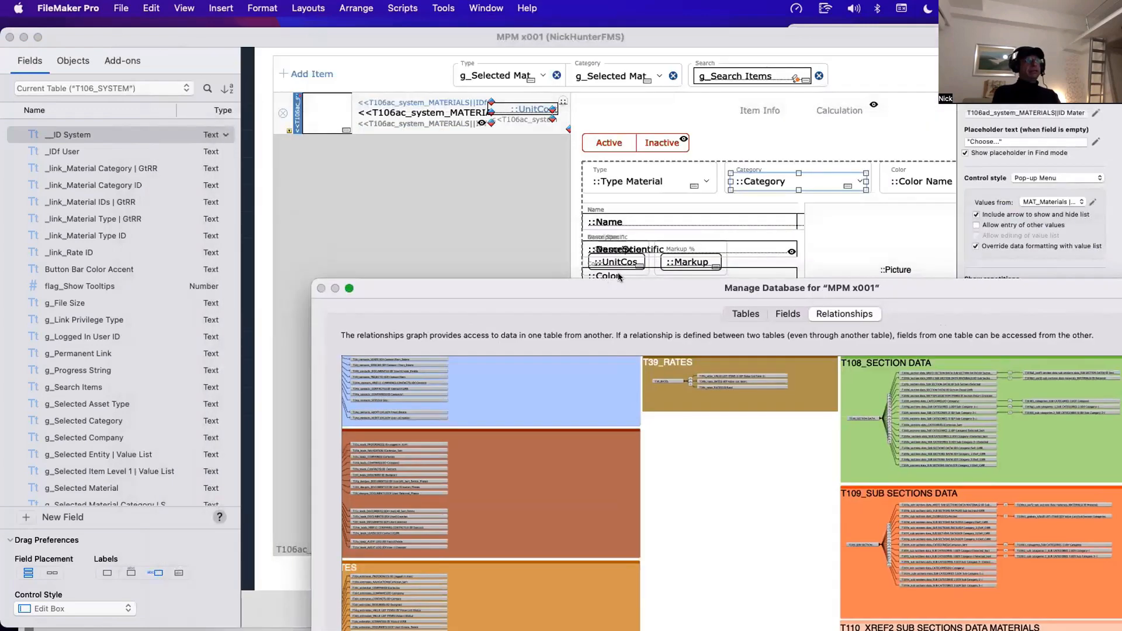
key("Return")
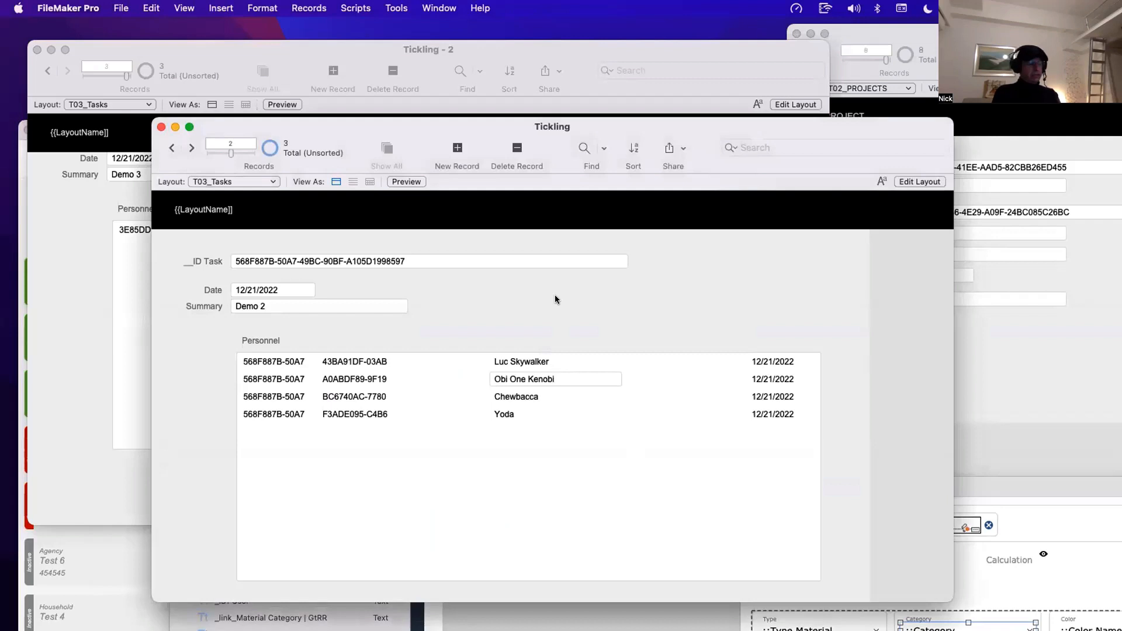
left_click_drag(356, 131, 249, 383)
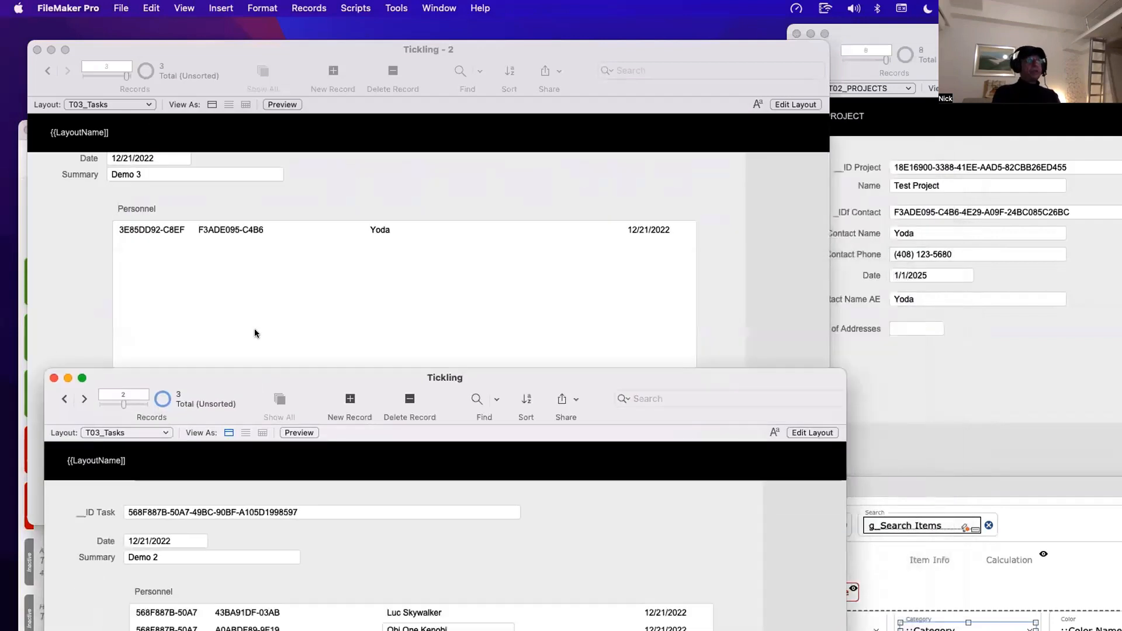
left_click_drag(254, 333, 254, 327)
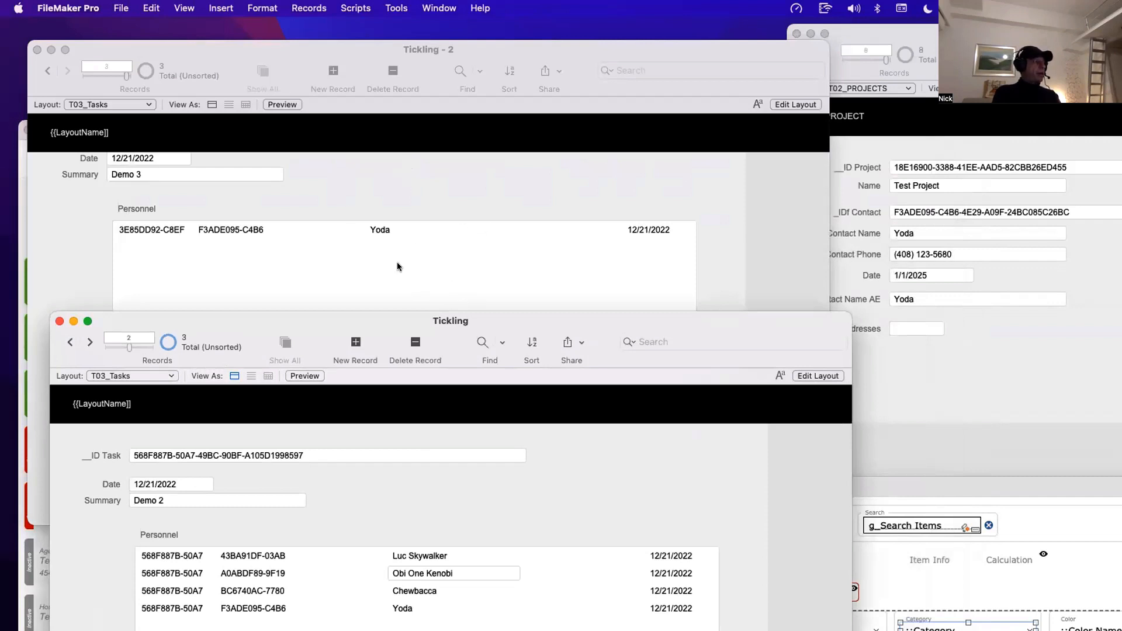
key("super+w")
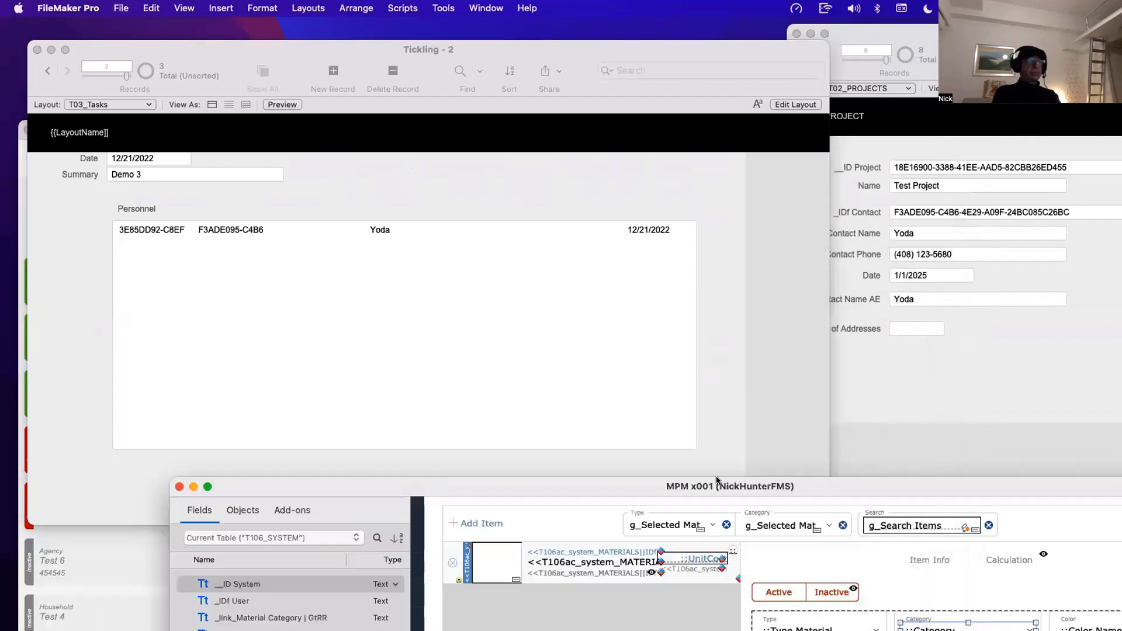
Step: Bring the Tickling window with the T02_PROJECTS layout to the front and switch it to the T01_CONTACTS layout
left_click_drag(663, 482, 923, 570)
left_click(937, 388)
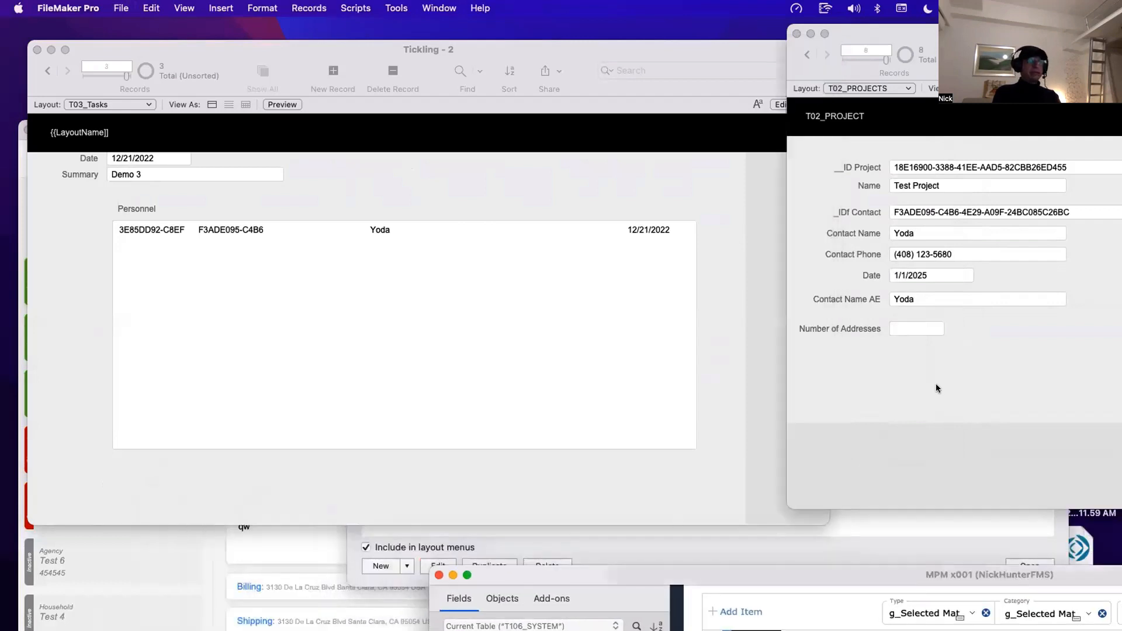
left_click(870, 88)
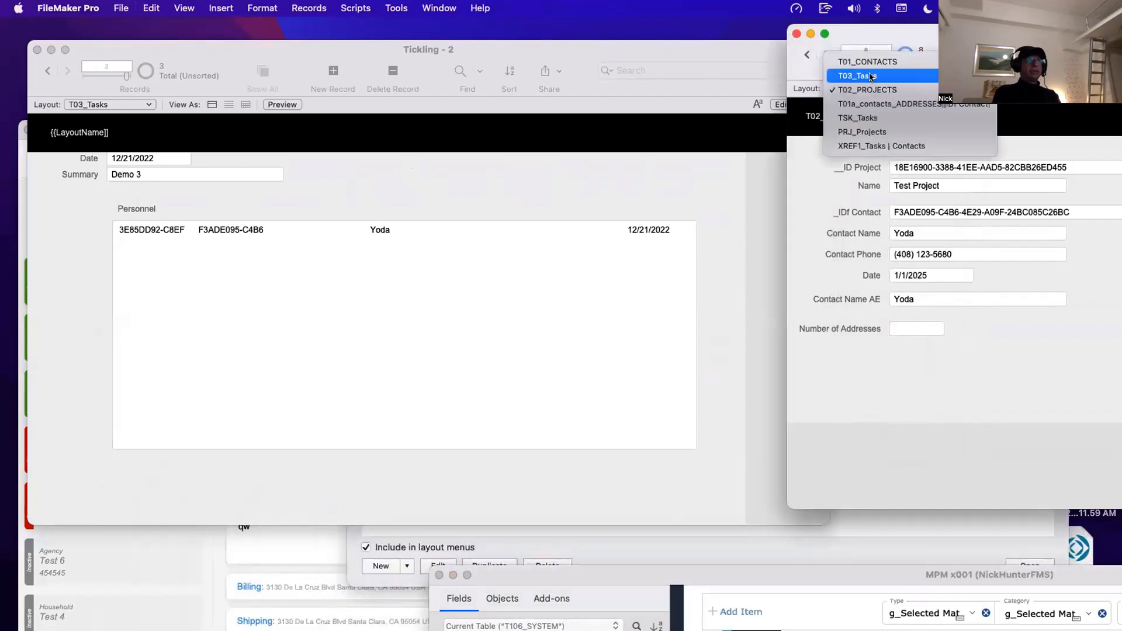
left_click(937, 34)
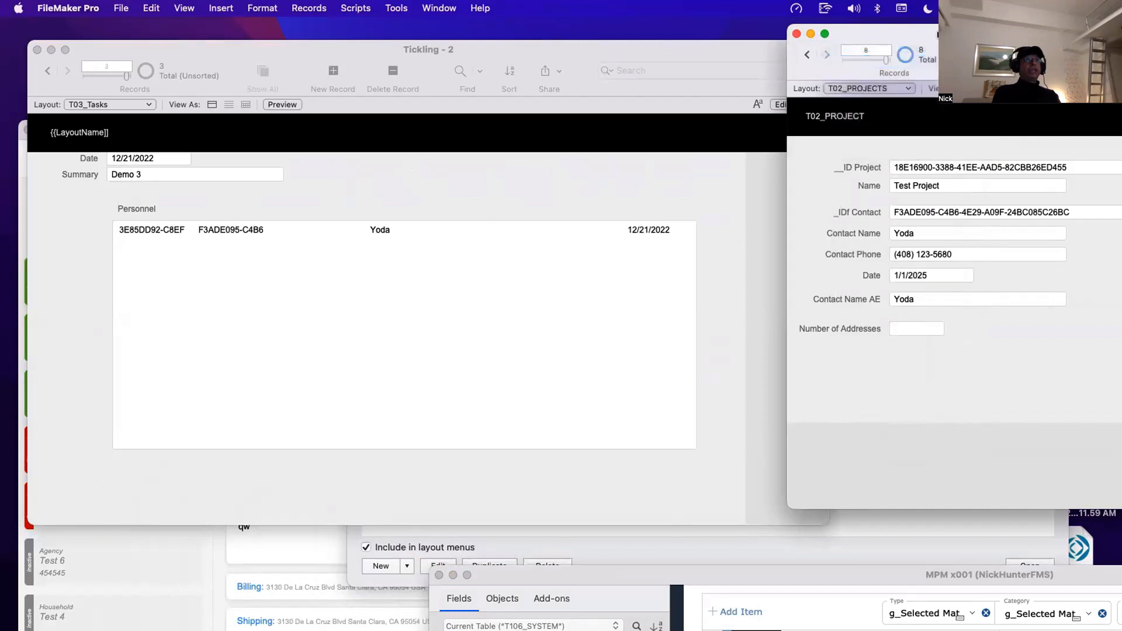
left_click_drag(938, 34, 542, 97)
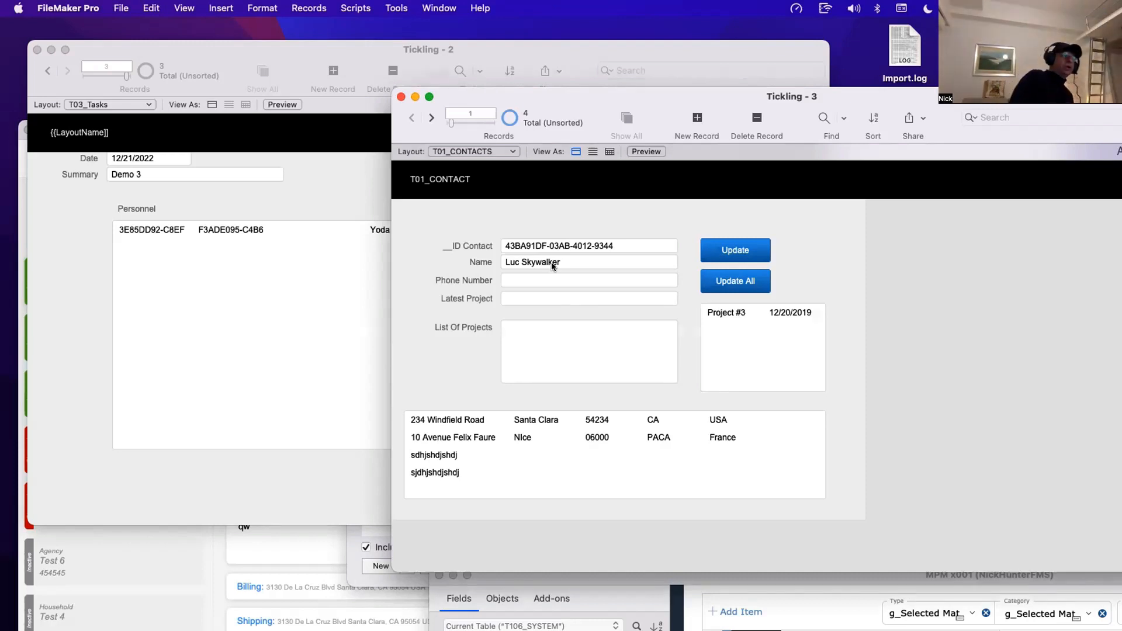
Step: Open Tickling's database definition, examine the CON_Contacts fields including Name and Phone Number, and close the definition
key("super+shift+d")
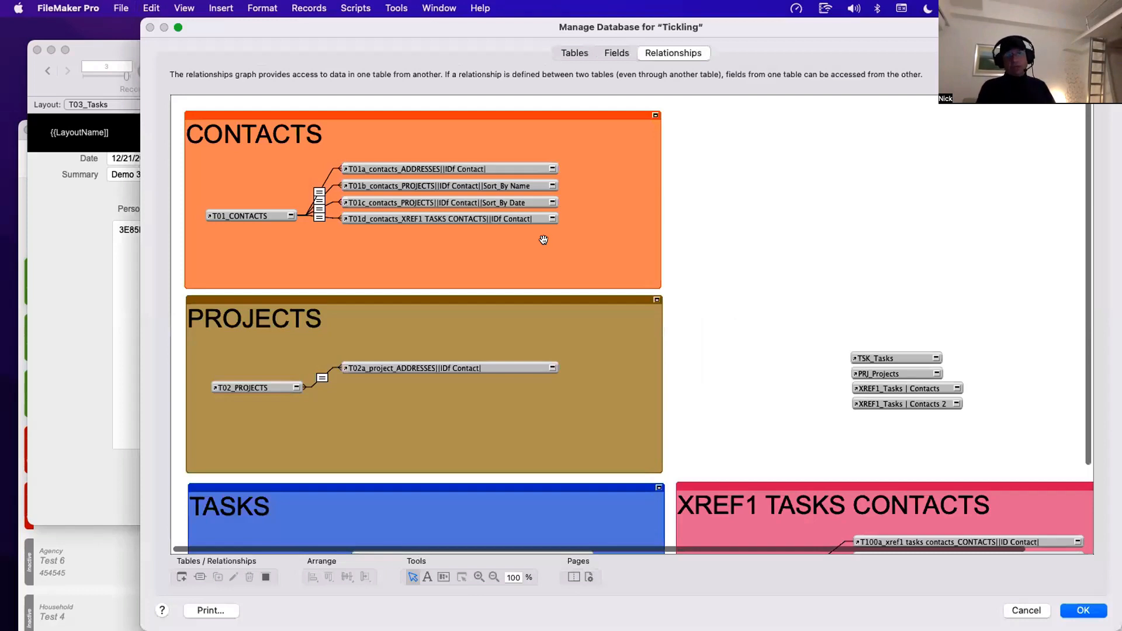
left_click(615, 54)
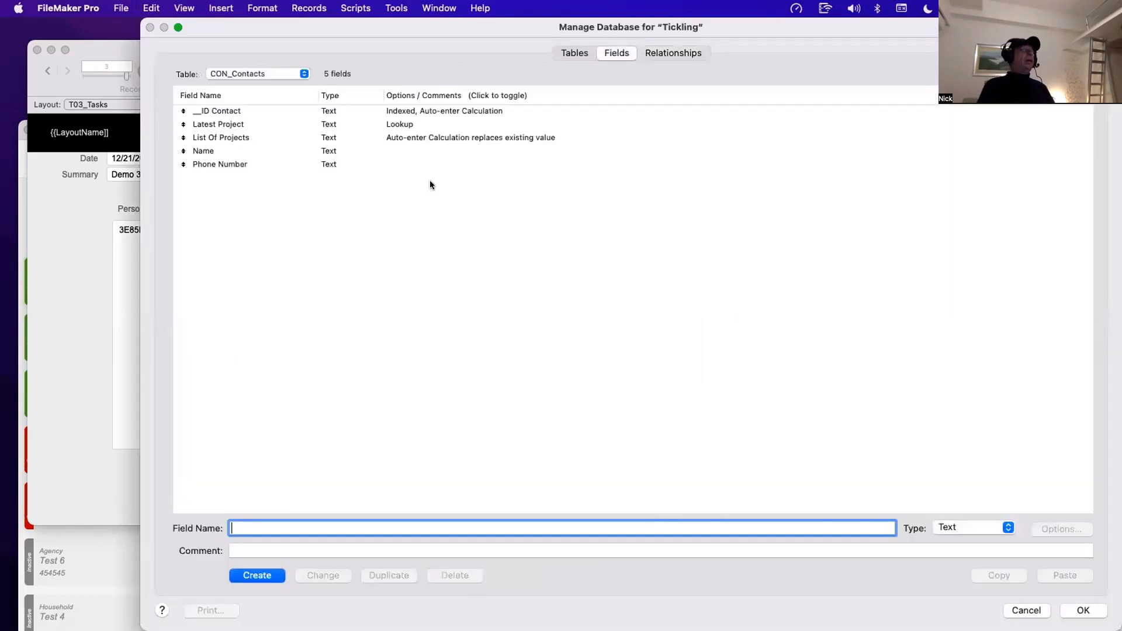
left_click(238, 150)
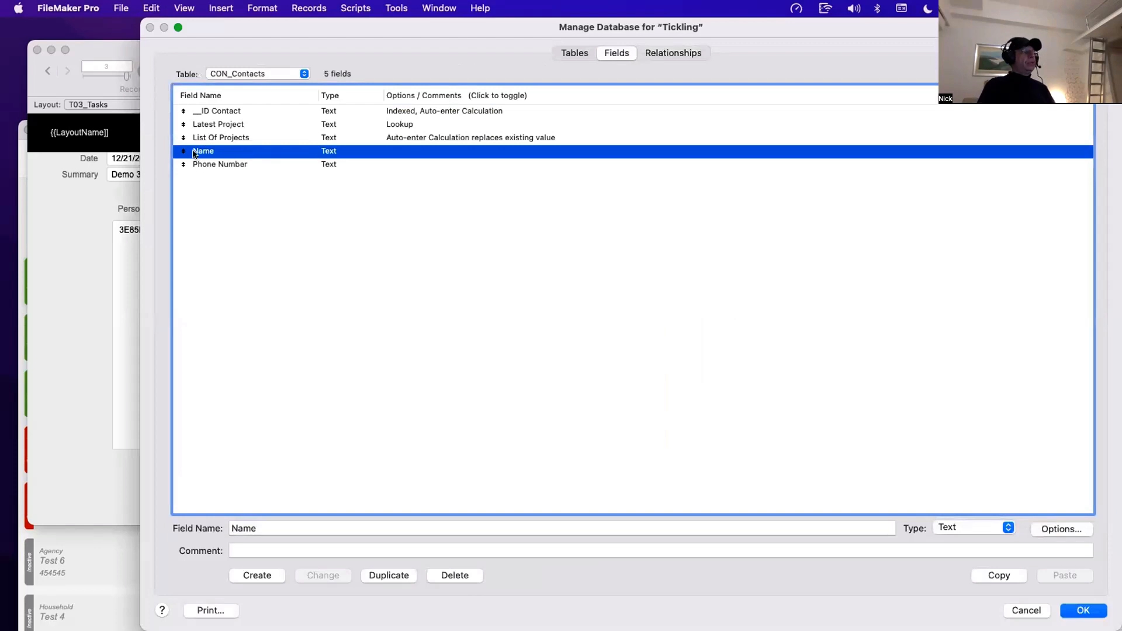
left_click(240, 164)
left_click_drag(293, 28, 724, 289)
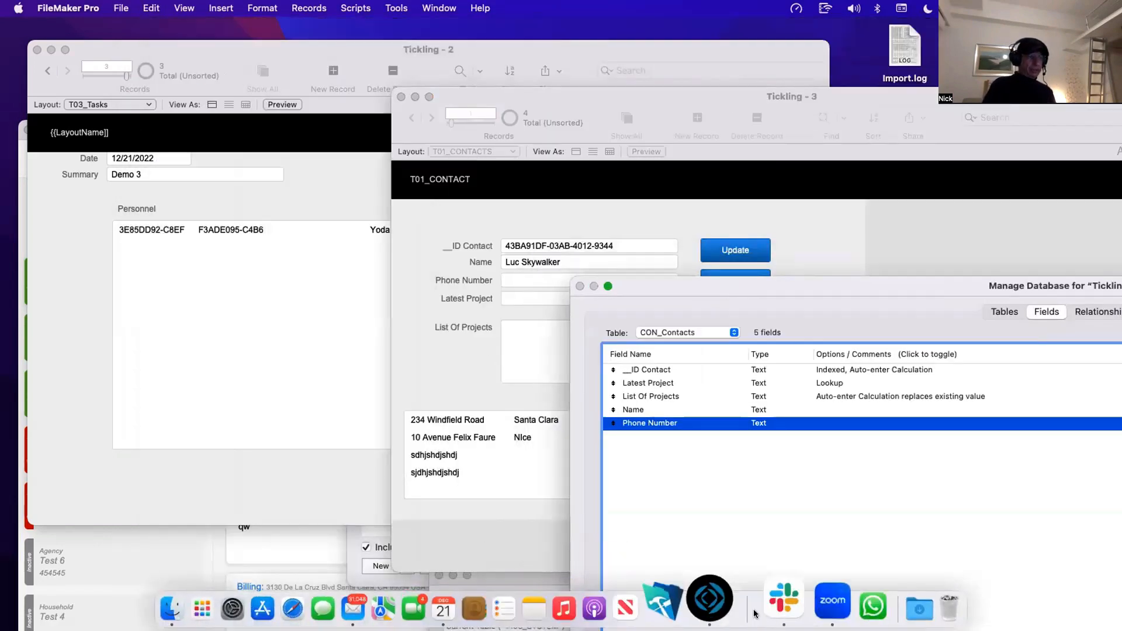
left_click_drag(643, 287, 412, 127)
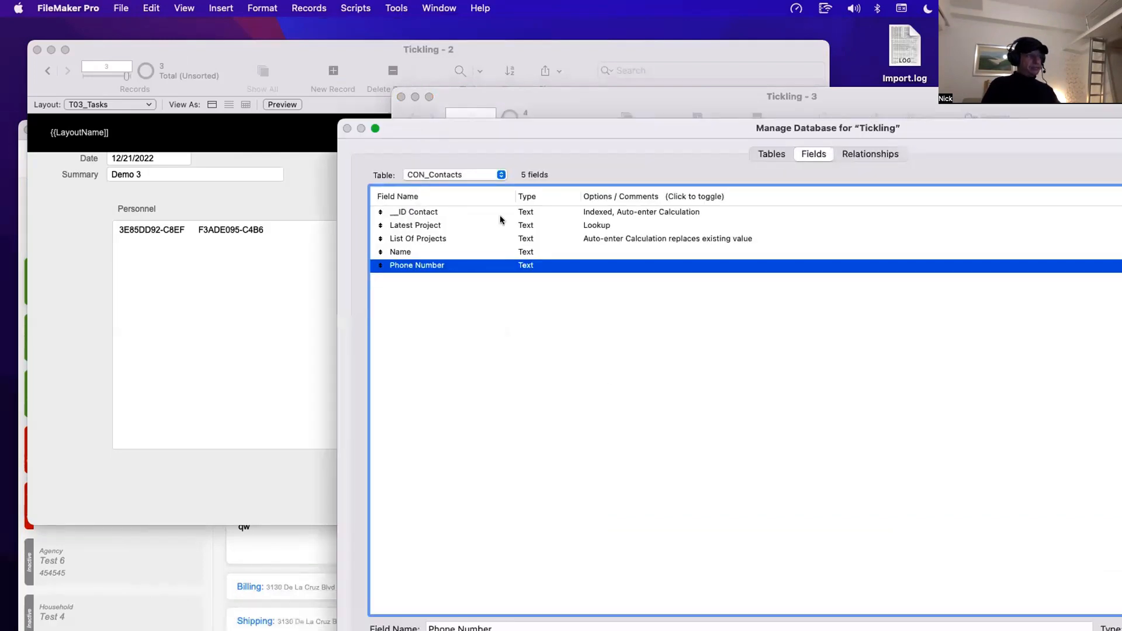
key("Return")
Step: Bring the MPM x001 window back to the front and switch its Items Builder layout to Browse mode
left_click_drag(772, 578, 366, 62)
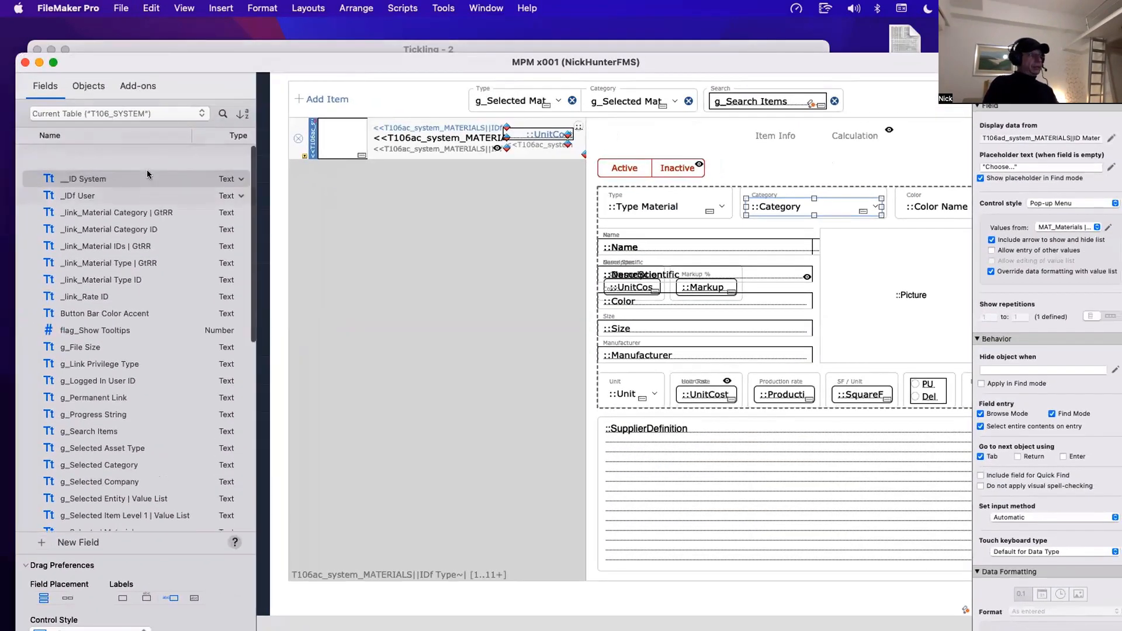
scroll(345, 197, "left", 5)
key("super+b")
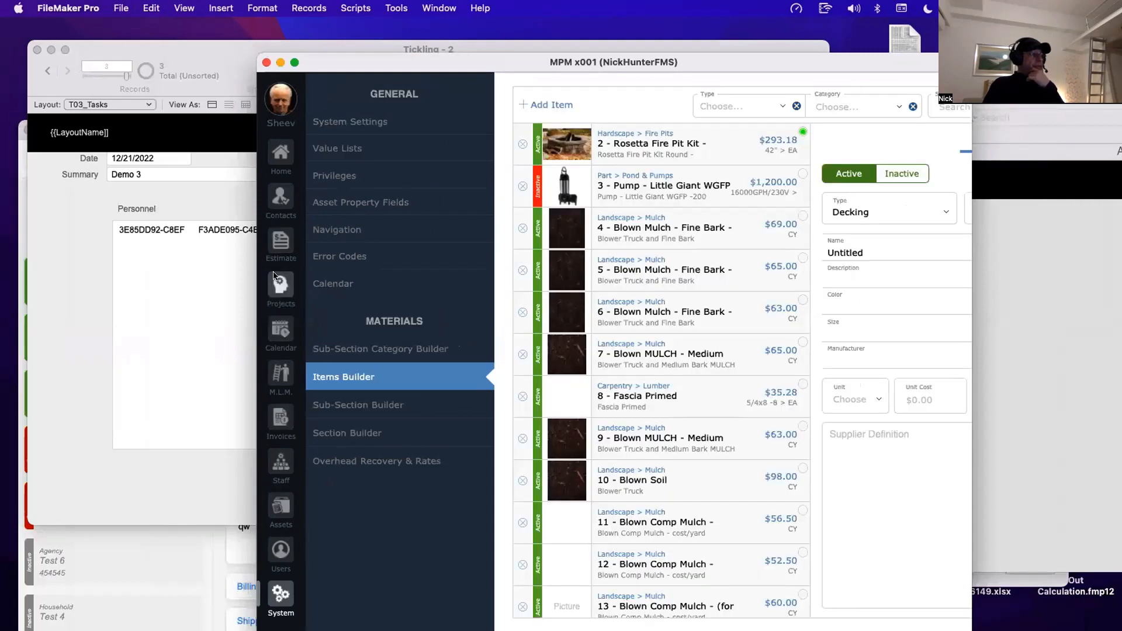
Step: Show the estimates list, view the sections of version v3 of "This is a test of Estimate", and return to the estimate
left_click(282, 244)
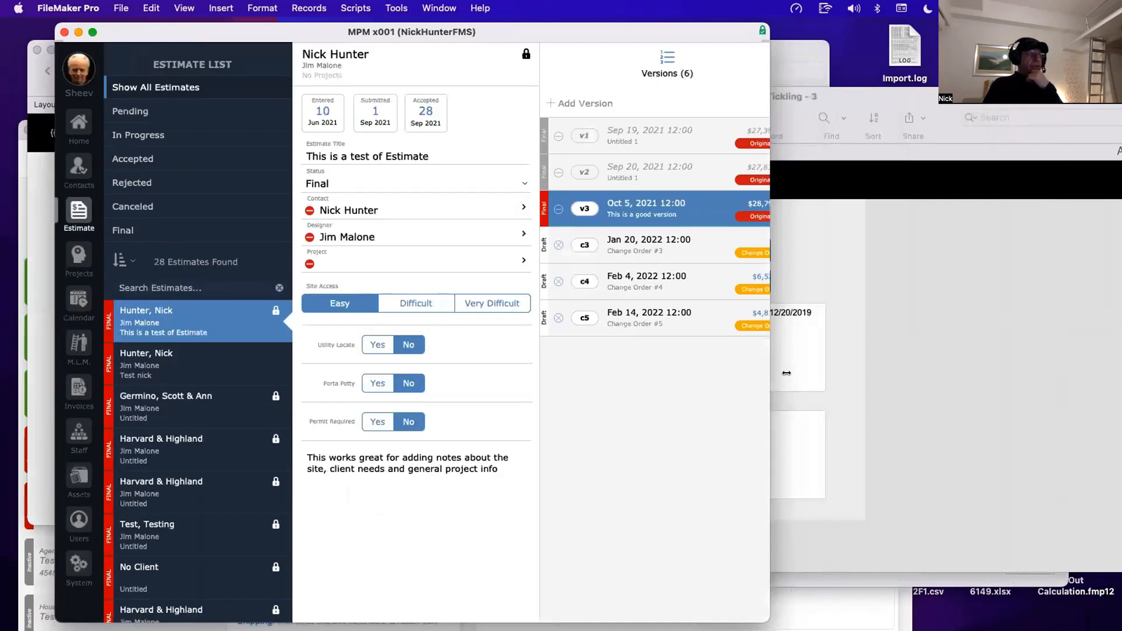
left_click(678, 202)
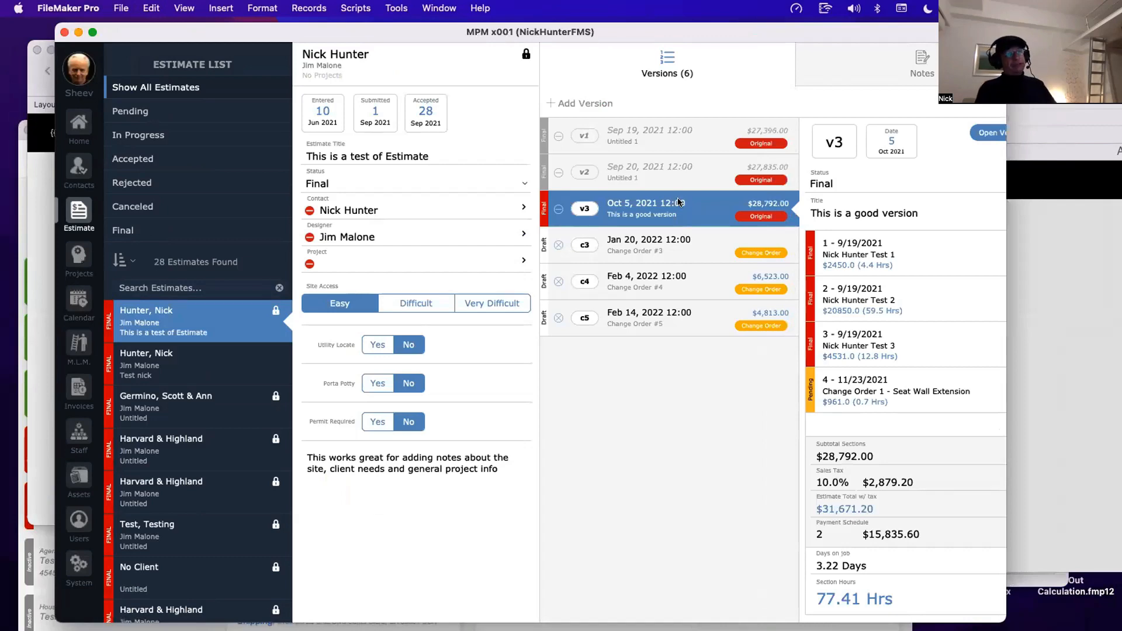
left_click(678, 202)
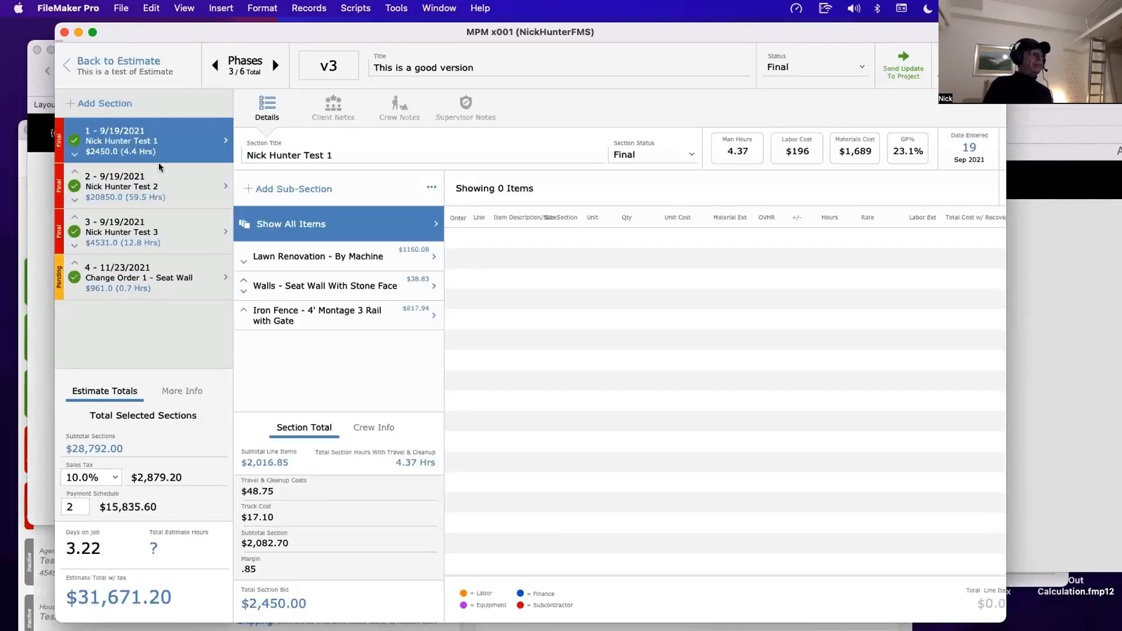
left_click(109, 61)
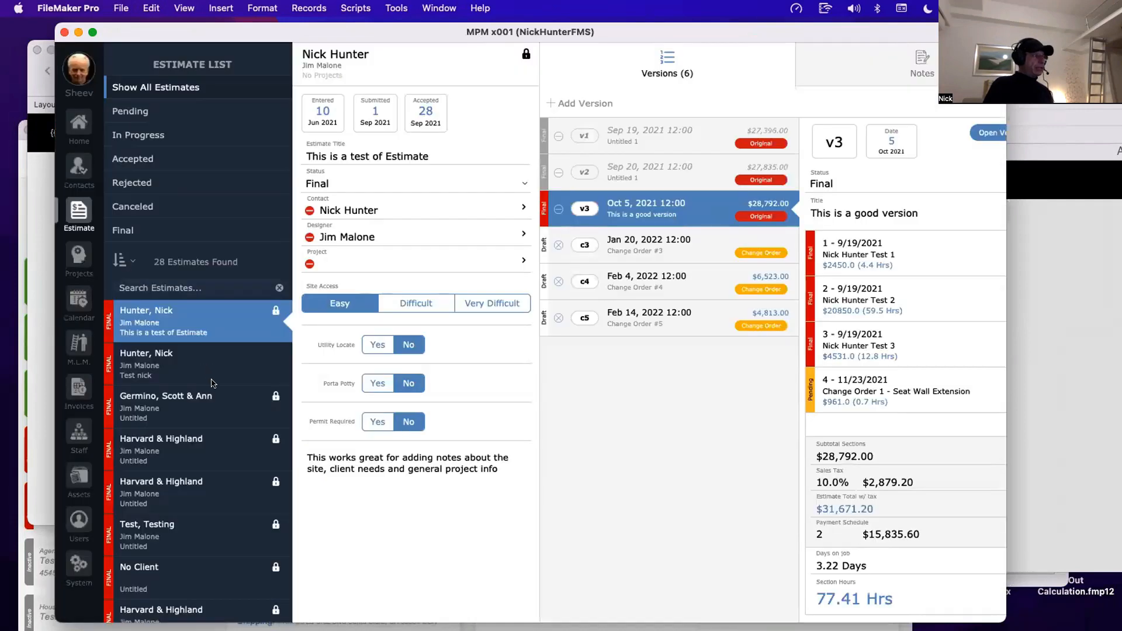
Step: Find the in-progress Landscape Renovation & Outdoor Kitchen estimate and open the details of its version v1
scroll(231, 435, "down", 10)
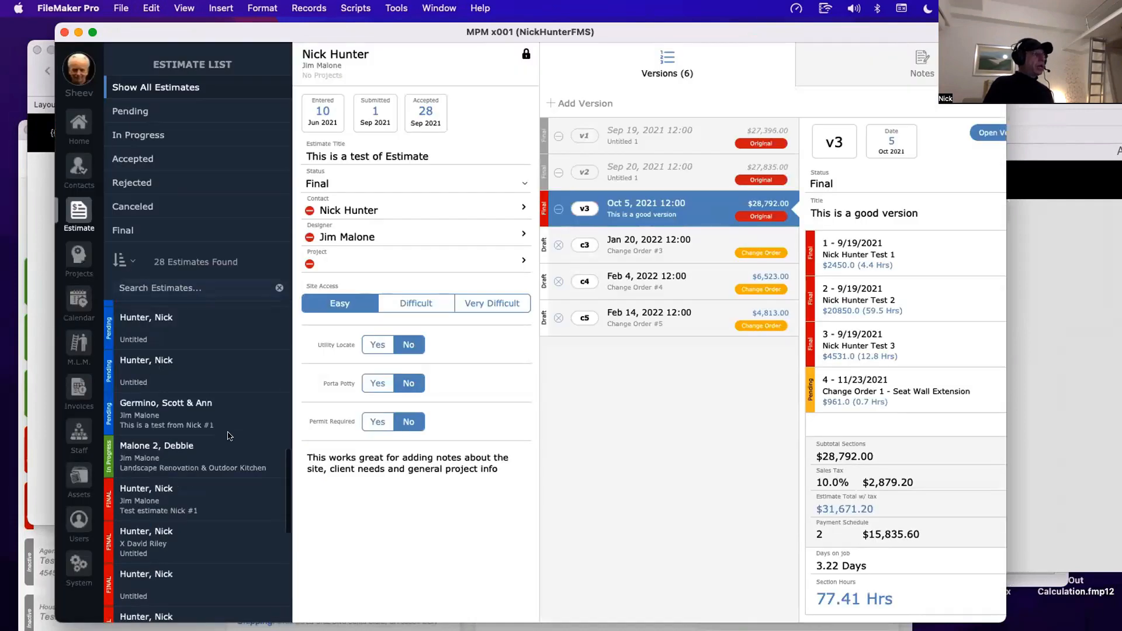
left_click(199, 457)
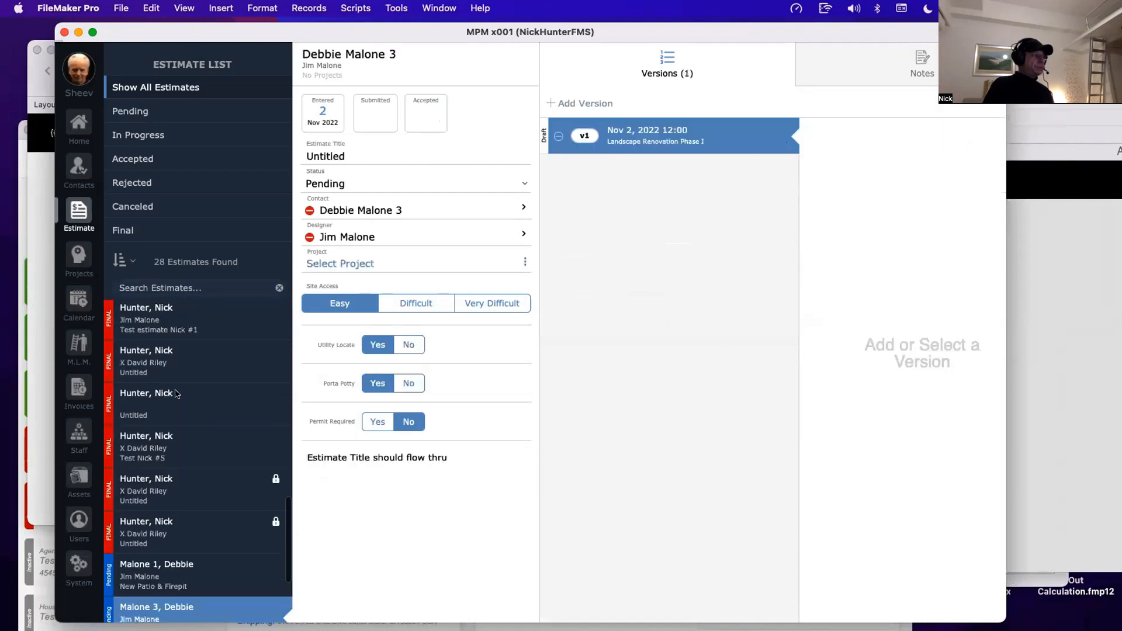
scroll(196, 443, "up", 2)
left_click(194, 406)
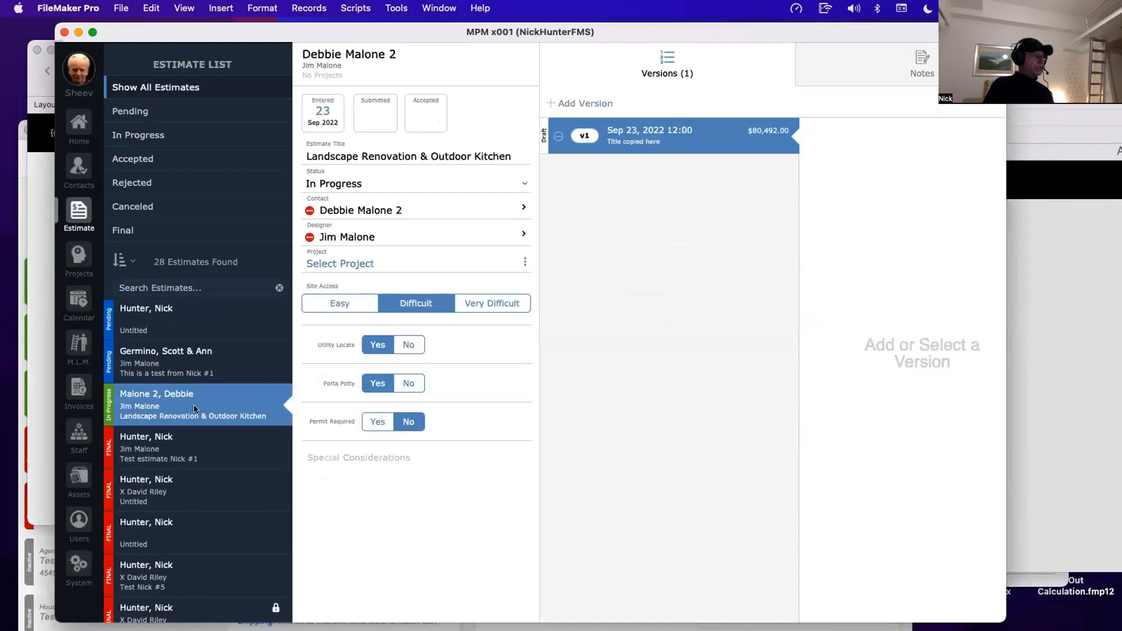
left_click(675, 140)
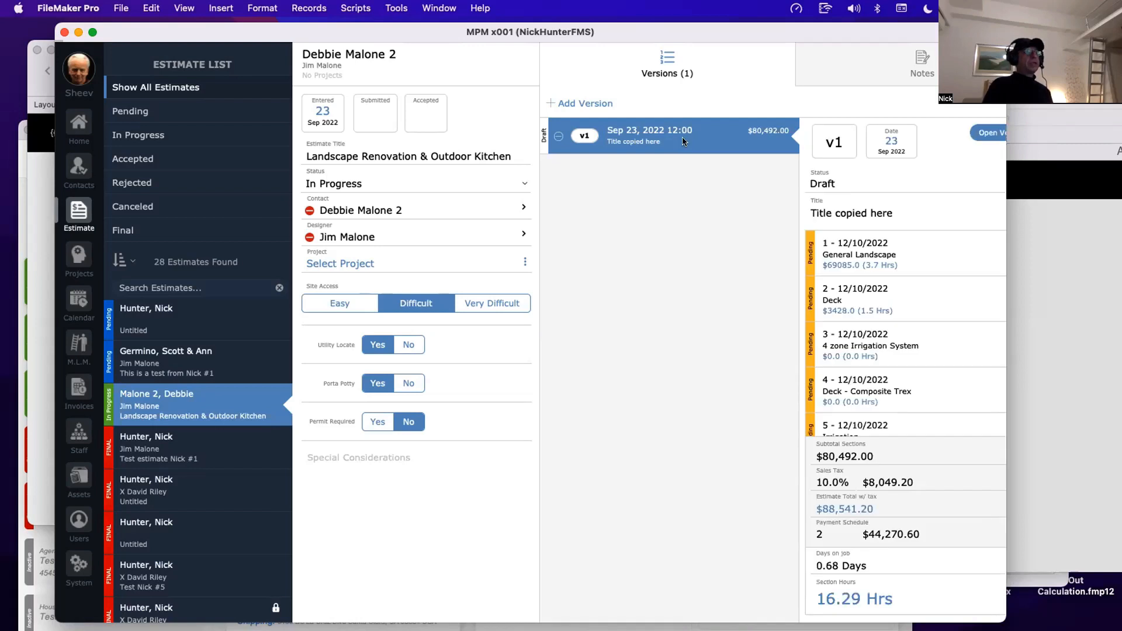
left_click(683, 141)
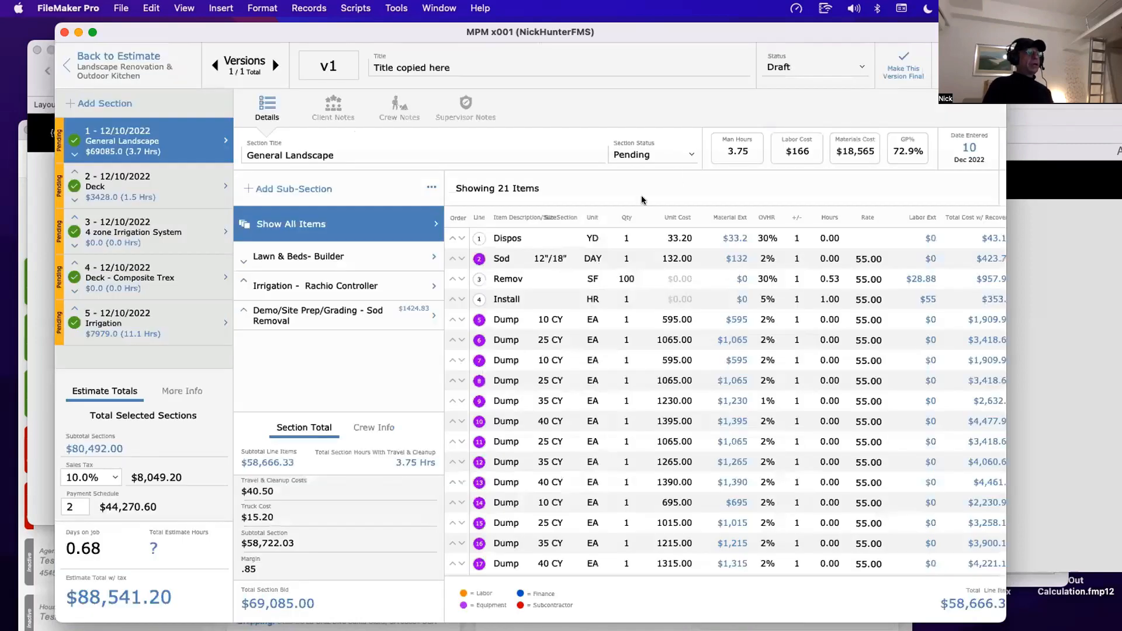
Step: Switch the estimate version layout to Layout mode and locate the T16_ESTIMATES group in the database's relationships graph
left_click(388, 11)
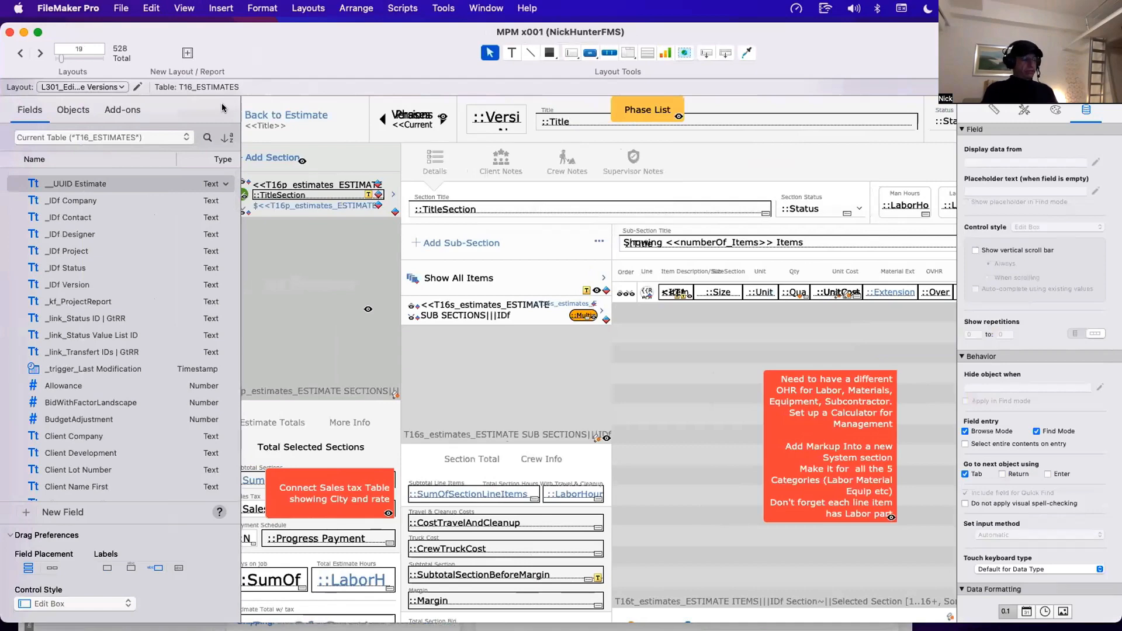
key("shift+super+d")
left_click(666, 53)
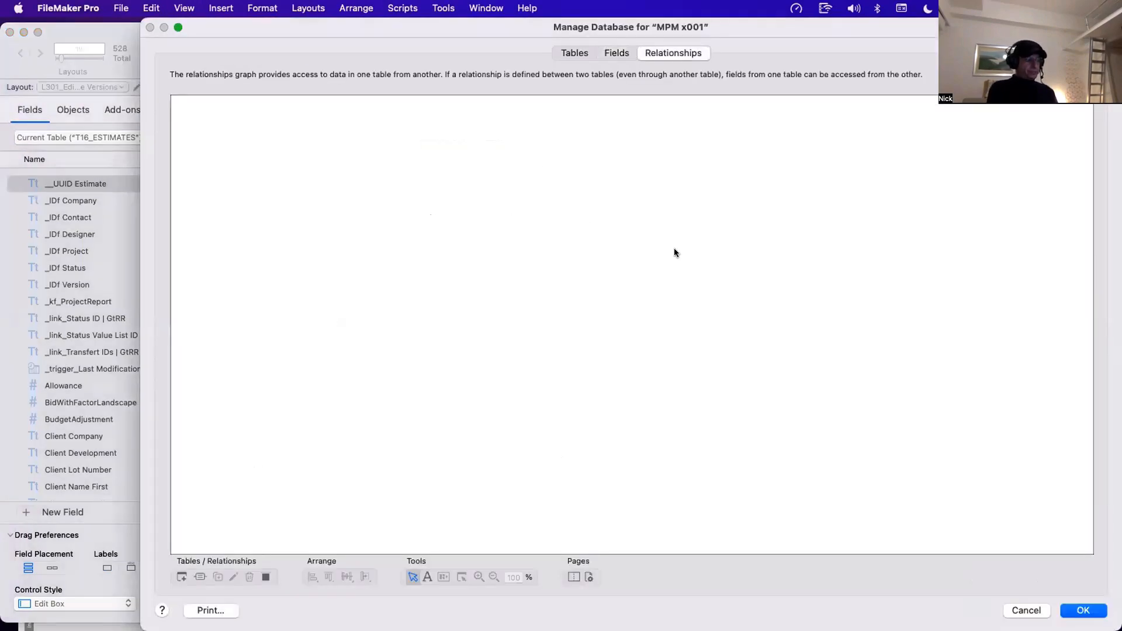
scroll(675, 248, "down", 20)
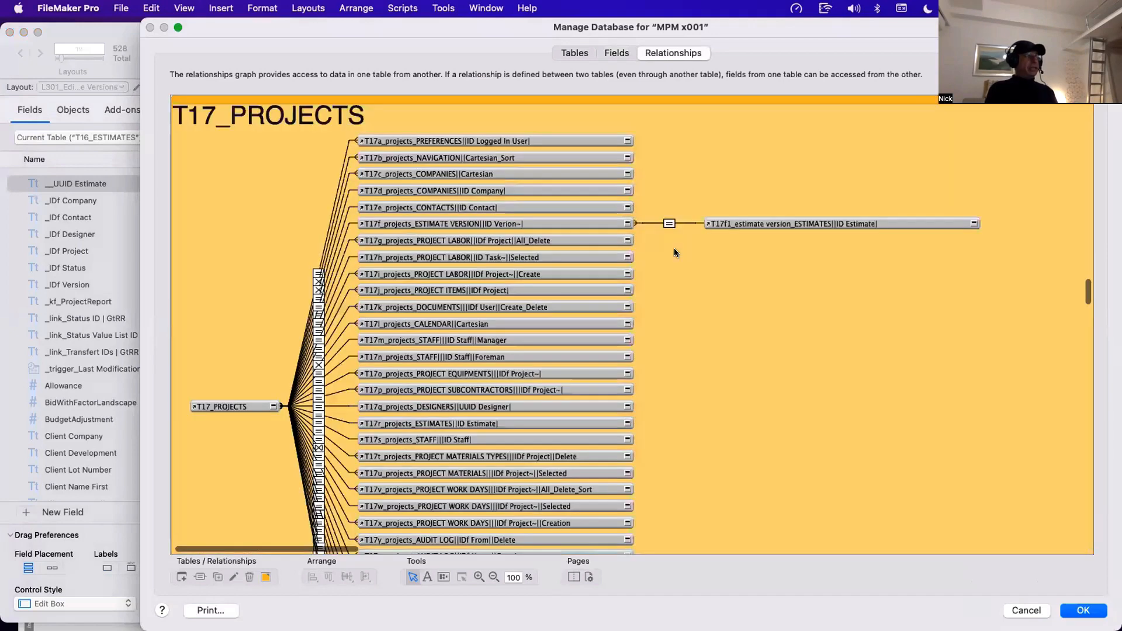
scroll(675, 251, "up", 10)
scroll(651, 256, "down", 3)
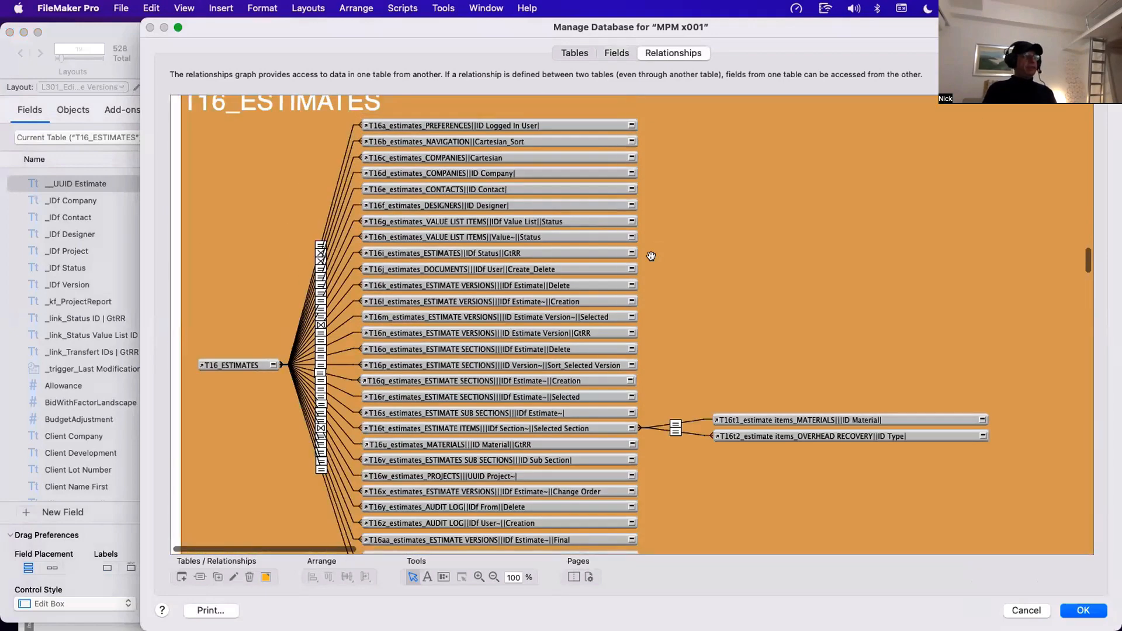
Step: Compare the T16_ESTIMATES table occurrences with the portals on the underlying layout, and leave the database definition
left_click_drag(489, 30, 903, 521)
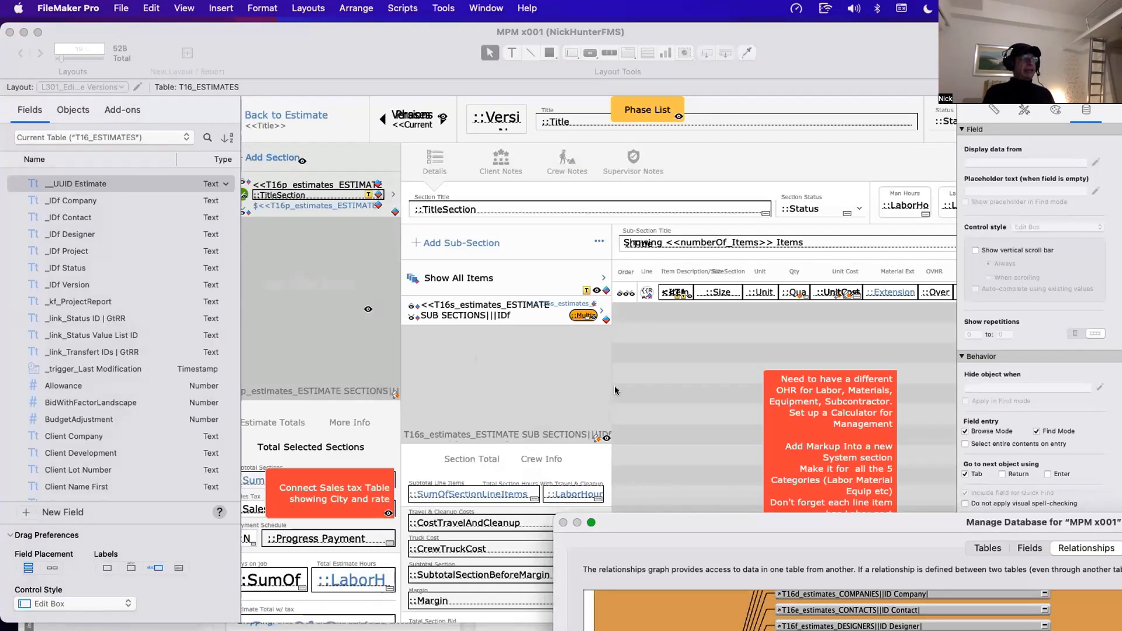
left_click_drag(737, 521, 342, 102)
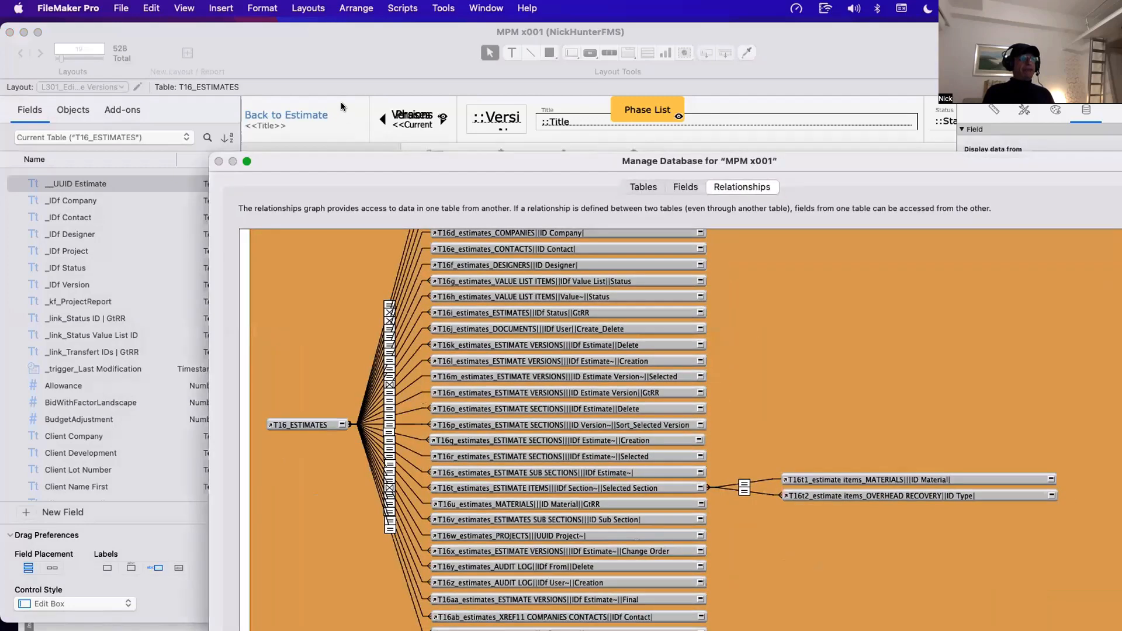
scroll(422, 252, "up", 3)
scroll(423, 252, "down", 2)
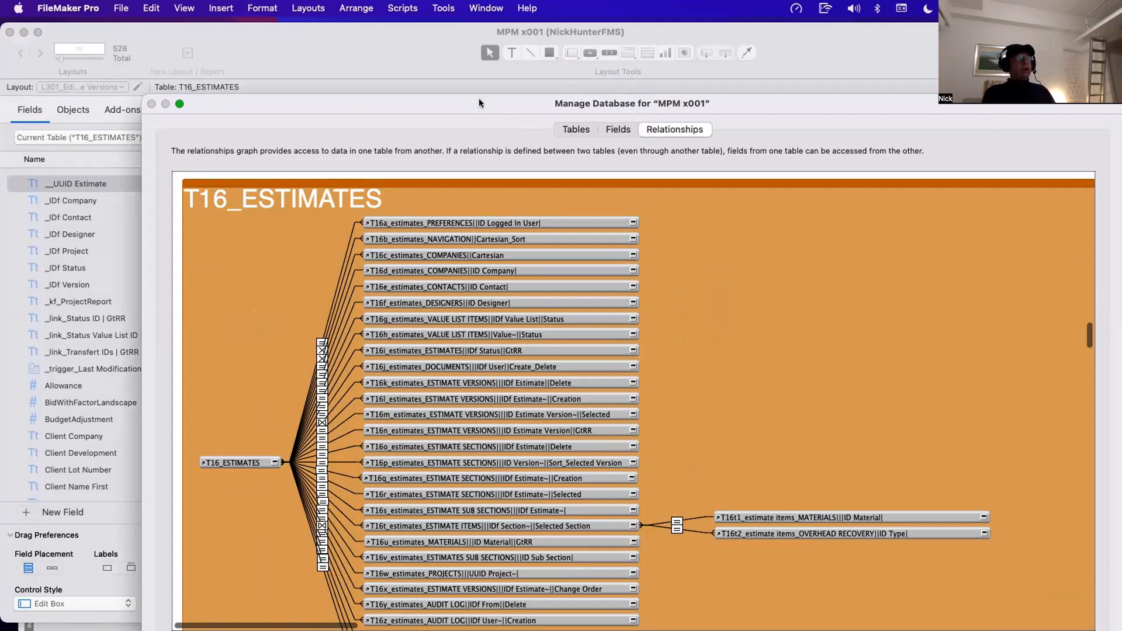
left_click_drag(479, 98, 690, 430)
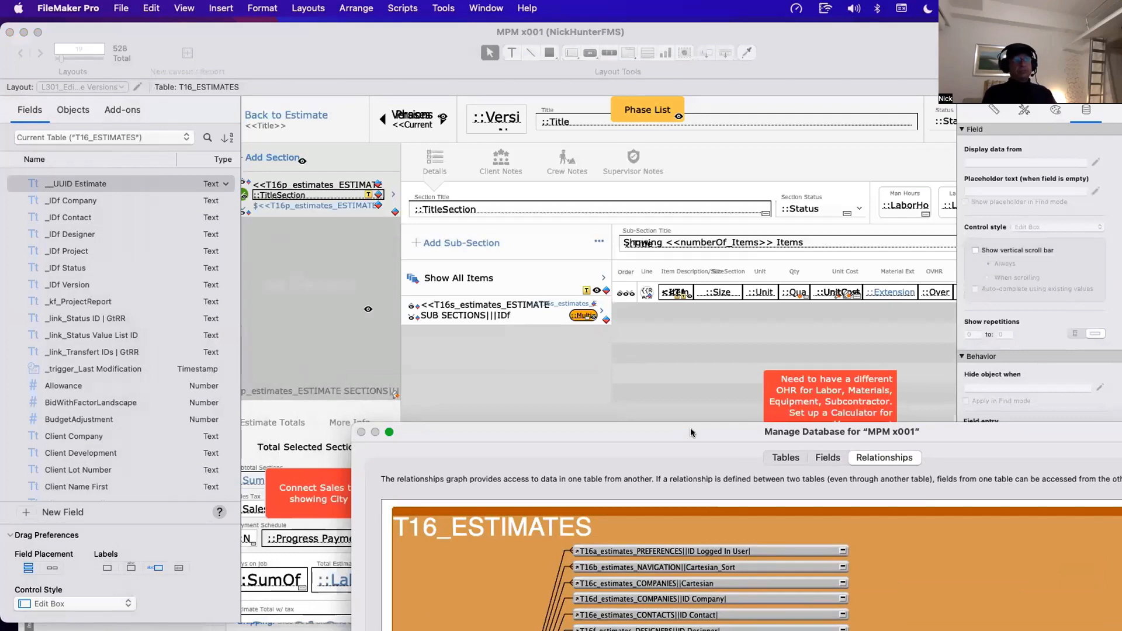
left_click(612, 355)
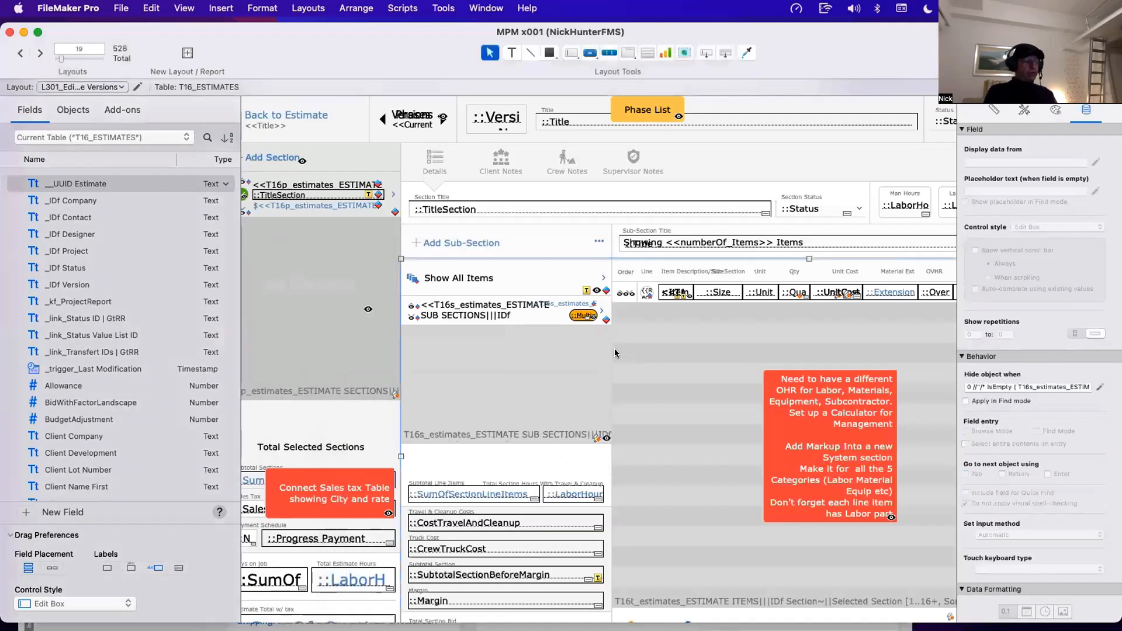
Step: Check the estimate's line items in Browse mode, return to Layout mode and select the object containing the T16t estimate items portal
key("super+b")
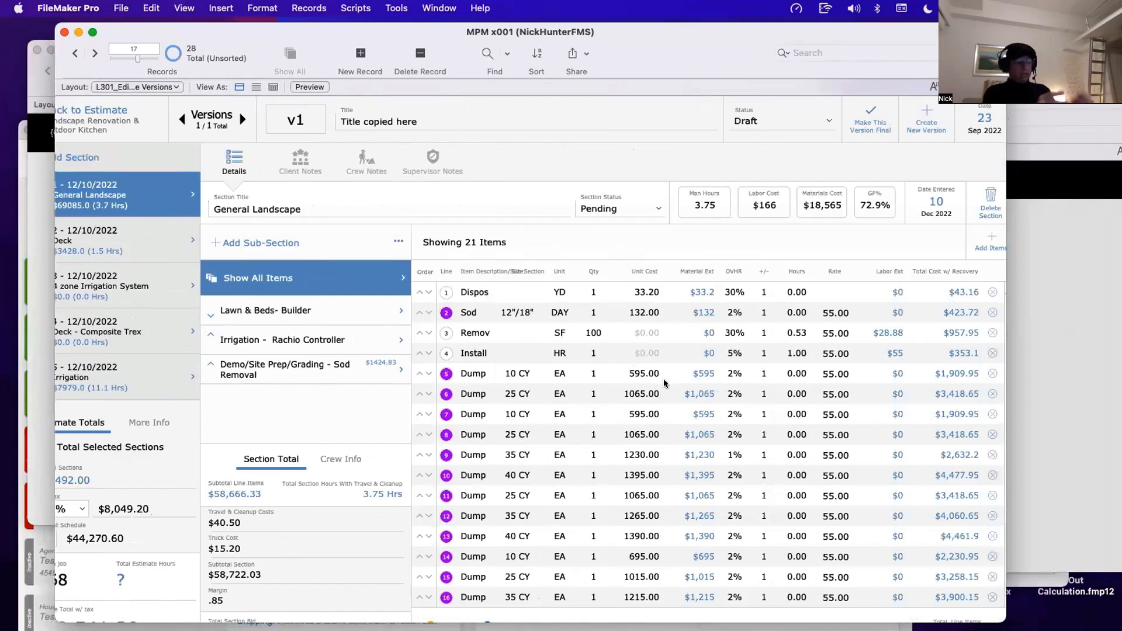
key("super+l")
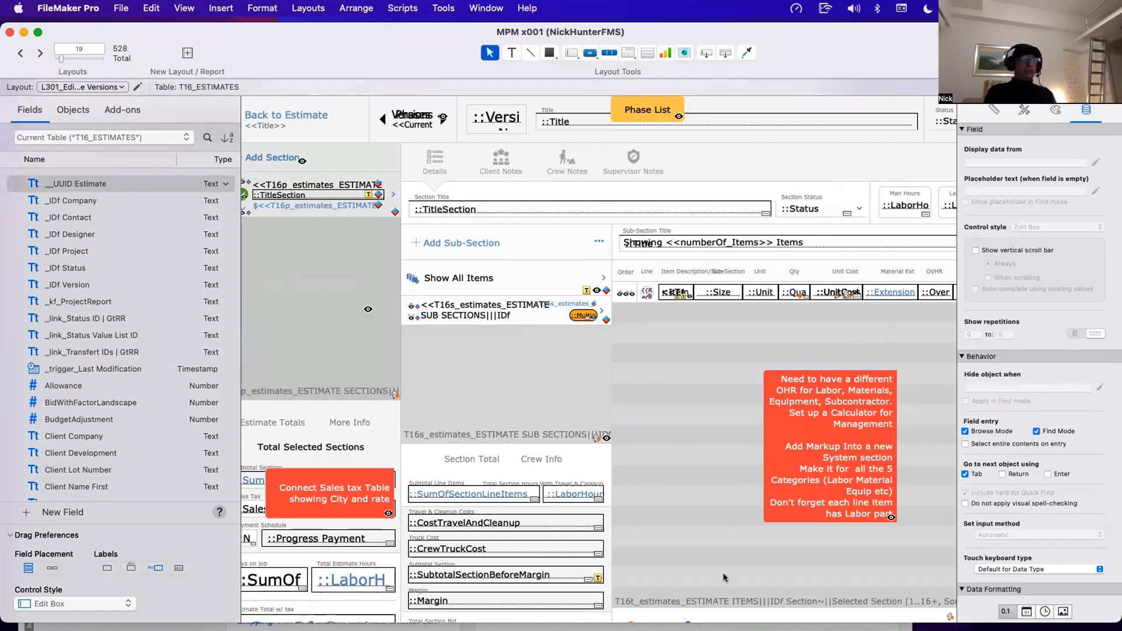
left_click(704, 601)
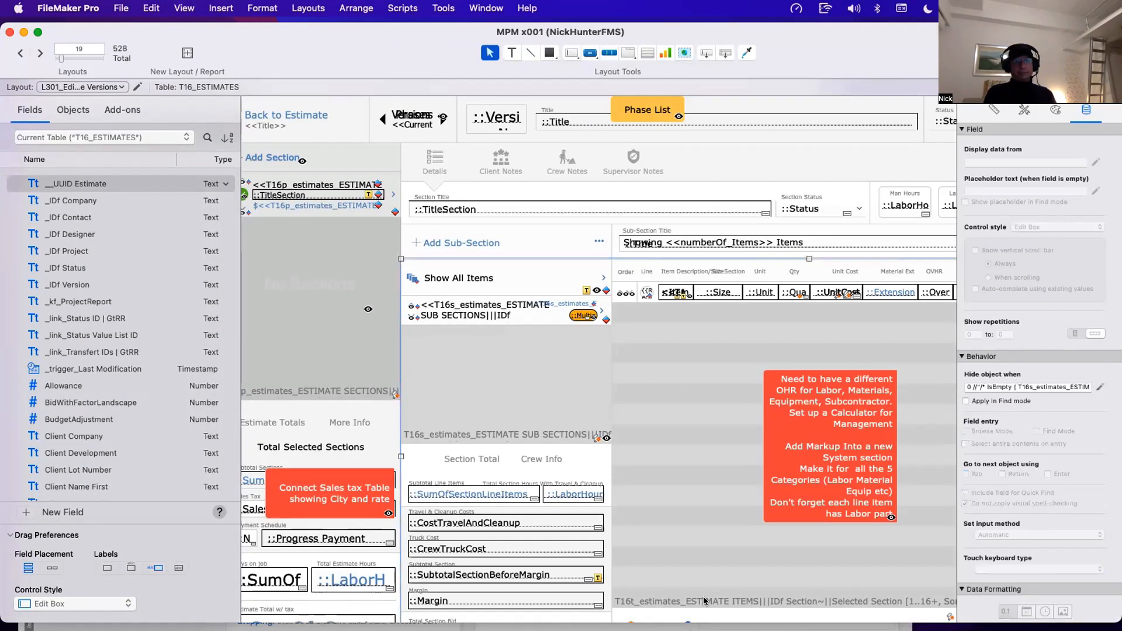
Step: Reopen the relationships graph and locate the T30_ESTIMATE ITEMS group
key("super+shift+d")
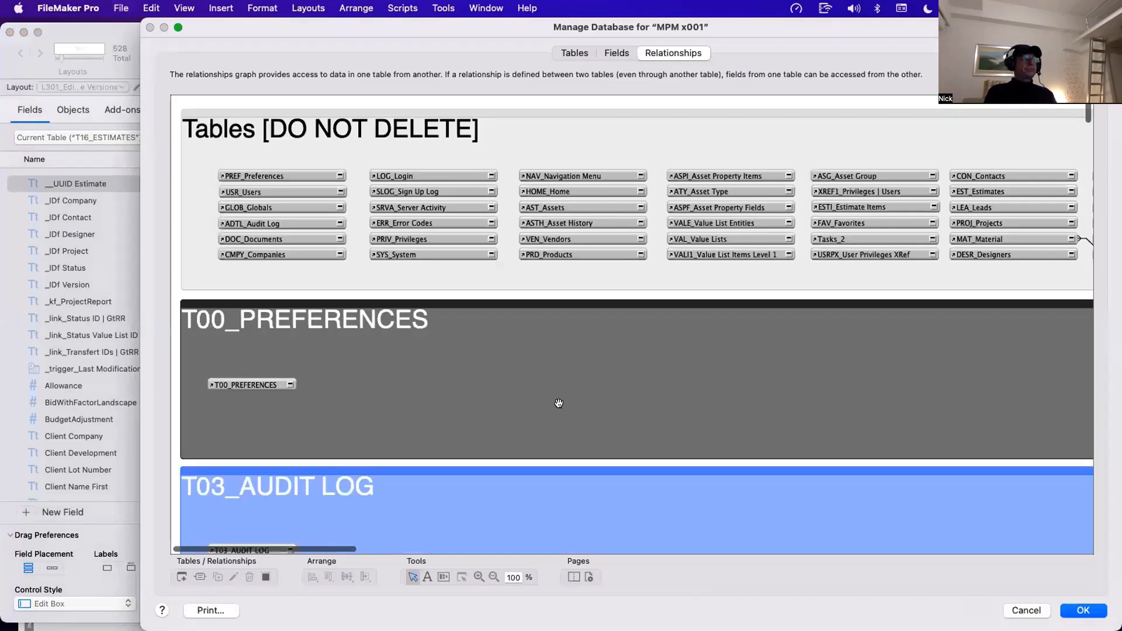
scroll(555, 401, "down", 15)
scroll(533, 402, "down", 20)
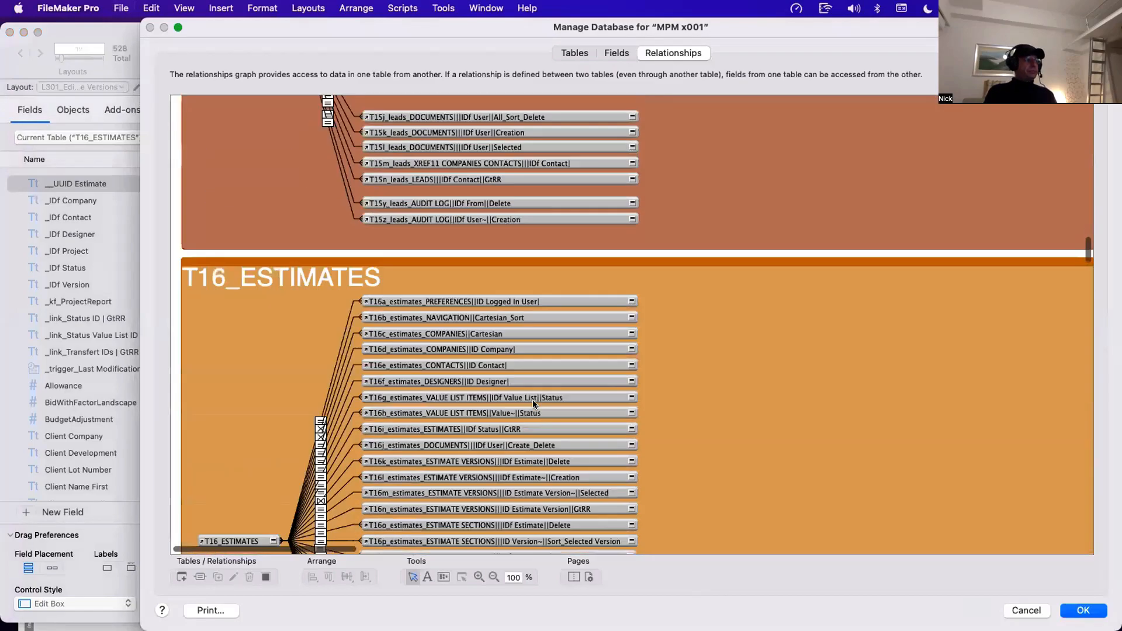
scroll(532, 401, "down", 20)
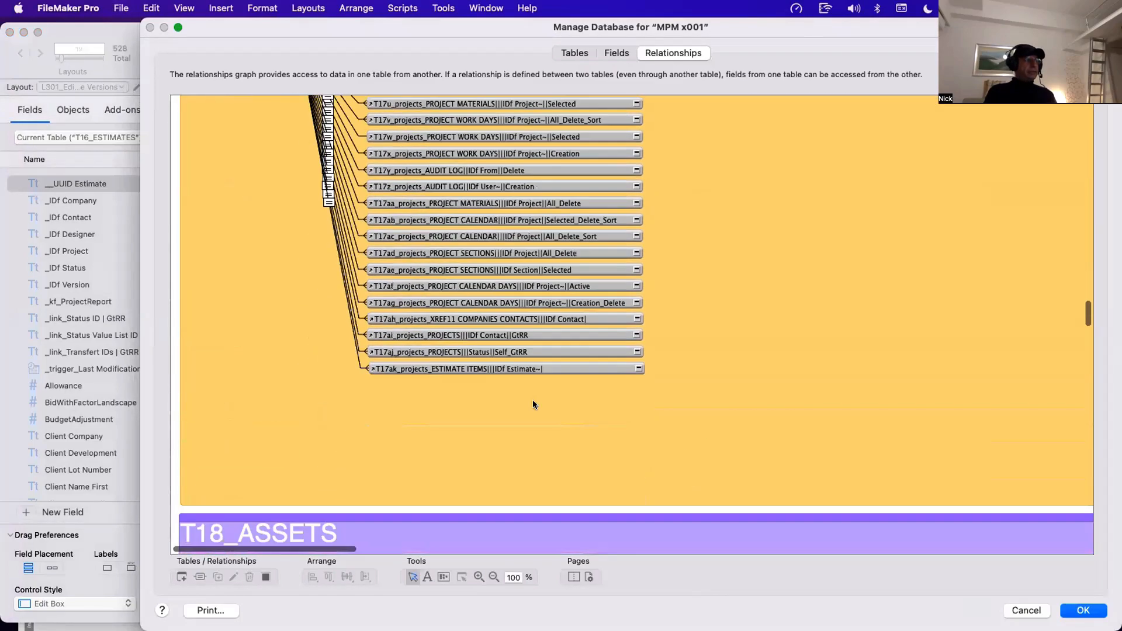
scroll(532, 403, "down", 20)
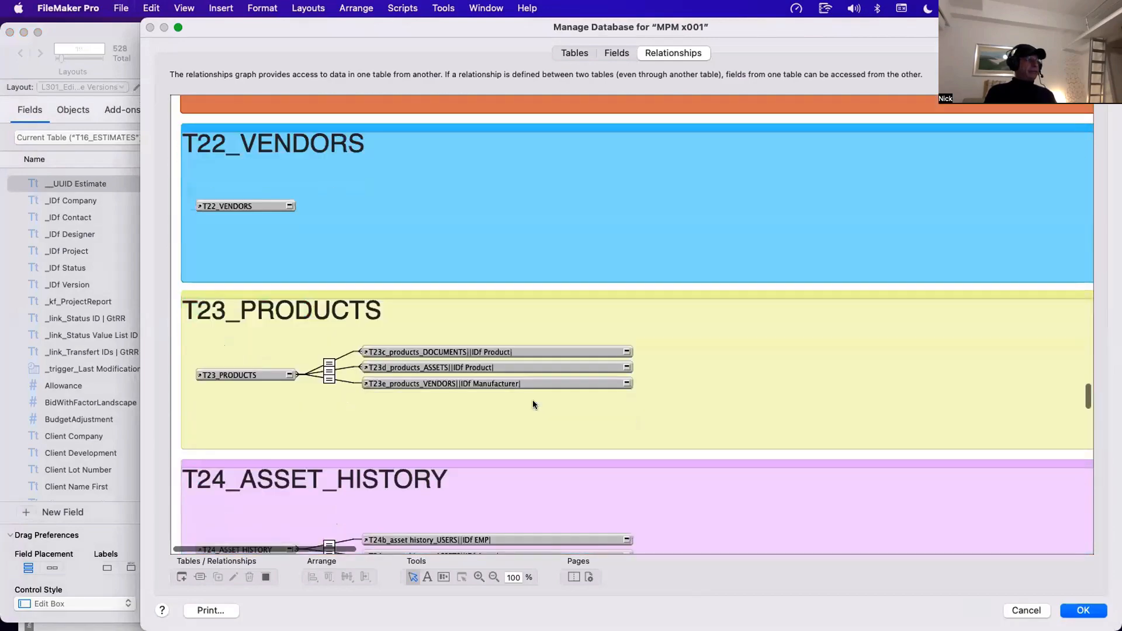
scroll(532, 400, "up", 10)
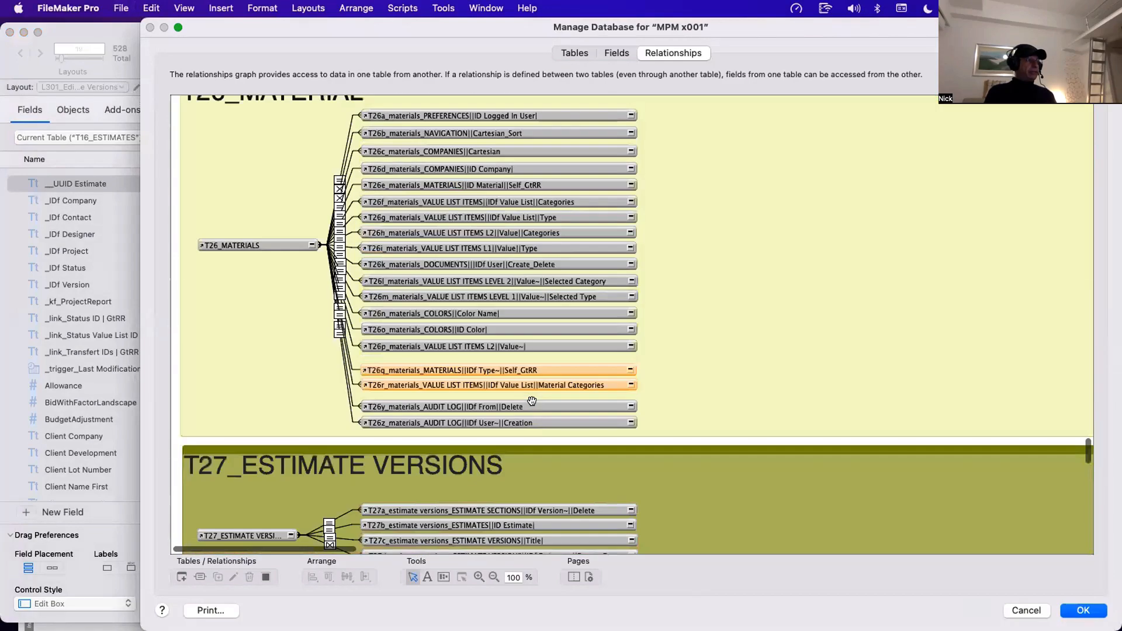
scroll(532, 400, "down", 7)
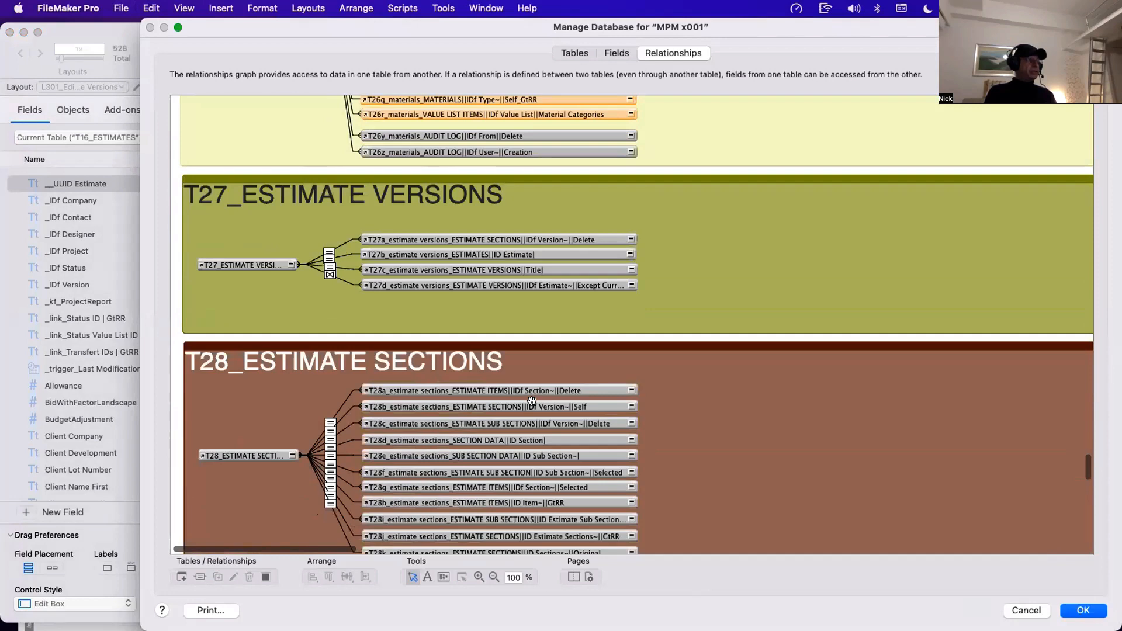
scroll(532, 401, "down", 15)
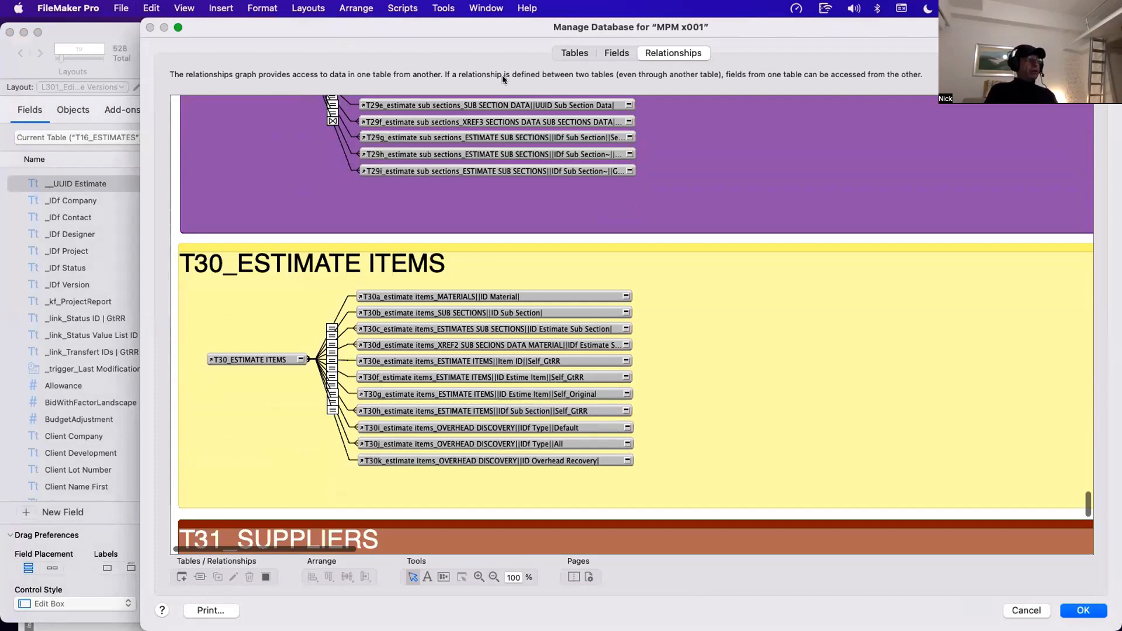
Step: Examine the T30_ESTIMATE ITEMS occurrence and its relationships to the materials, sub sections and overhead discovery occurrences
left_click_drag(183, 31, 696, 376)
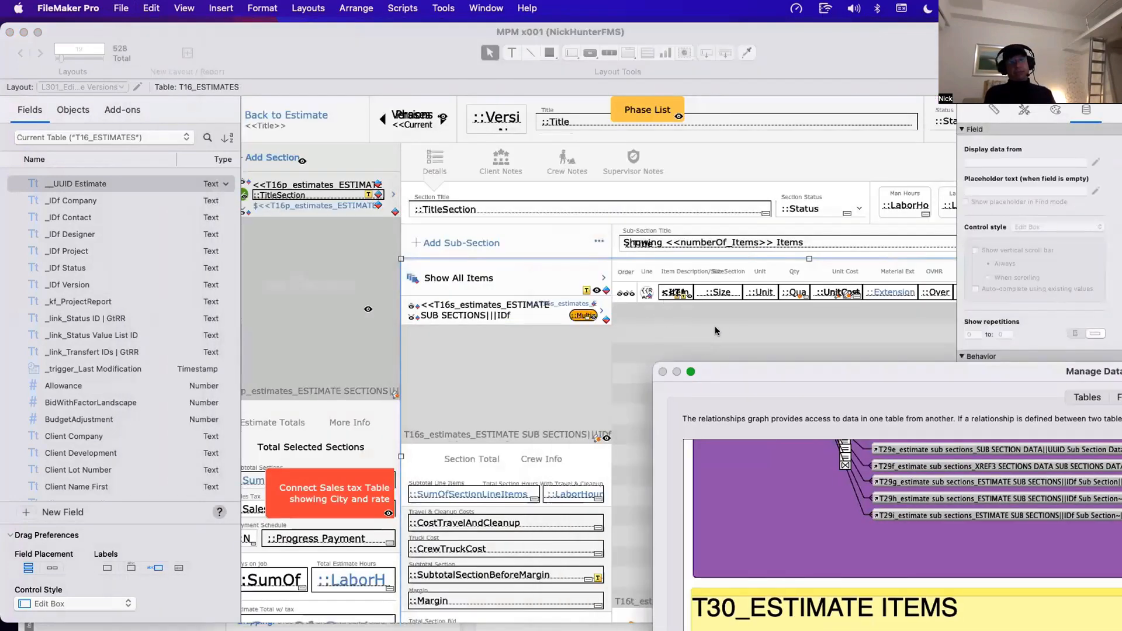
left_click_drag(809, 371, 308, 75)
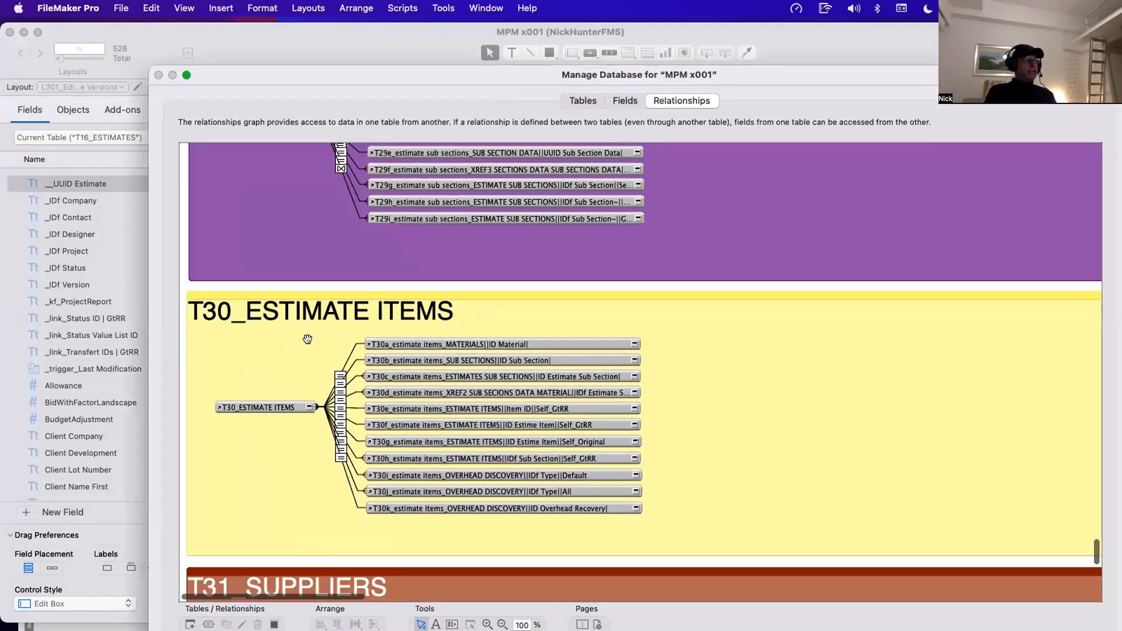
left_click(282, 403)
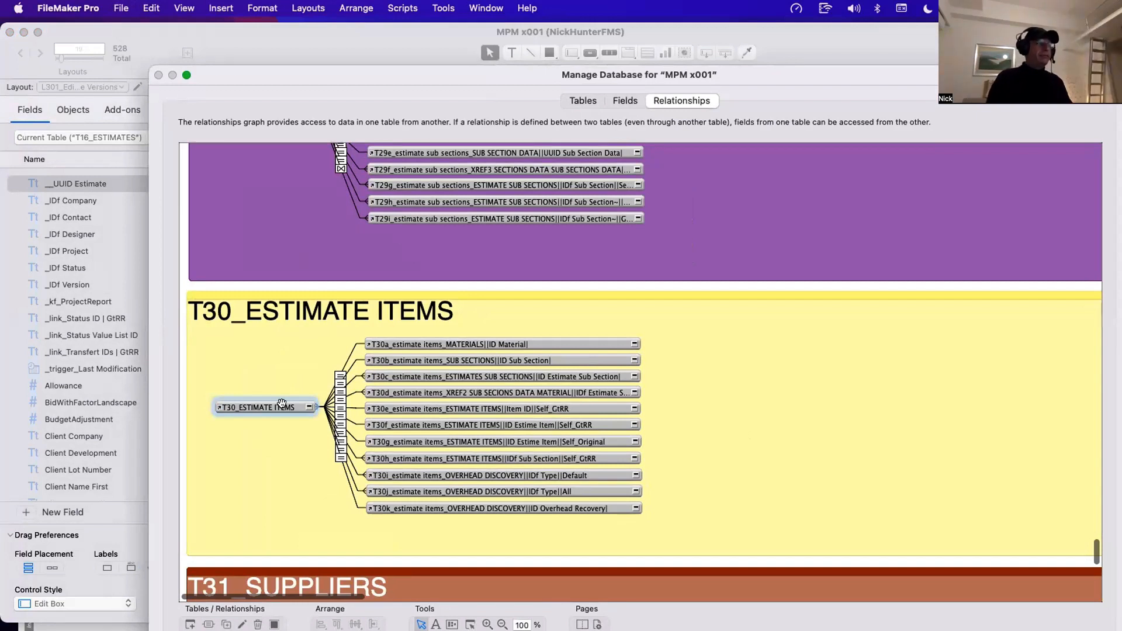
left_click(342, 379)
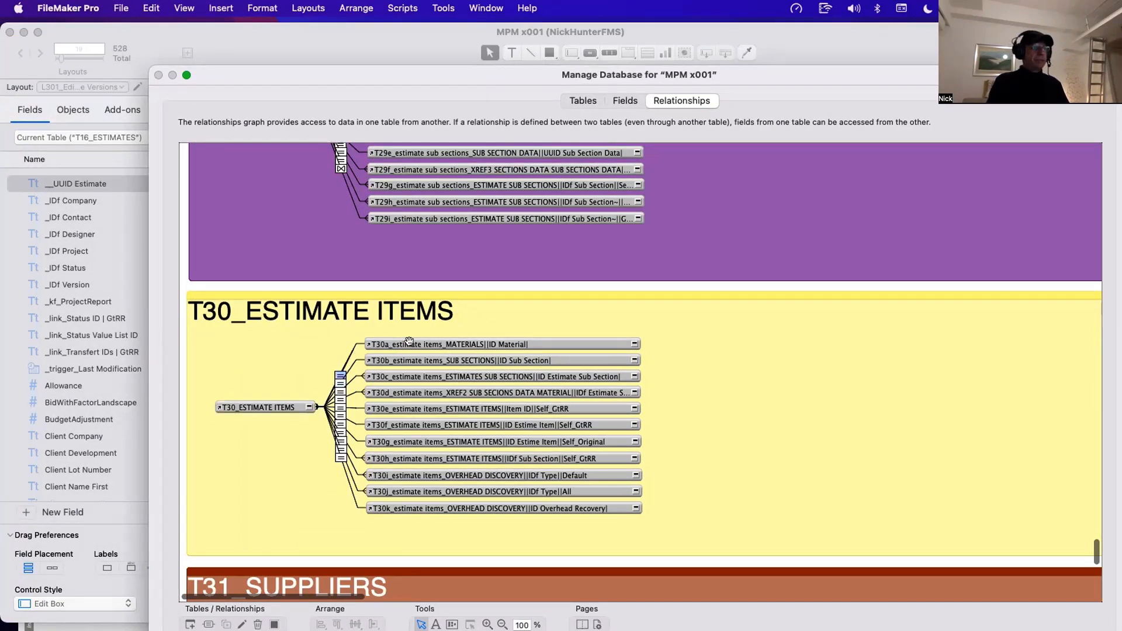
left_click(342, 384)
left_click(471, 355)
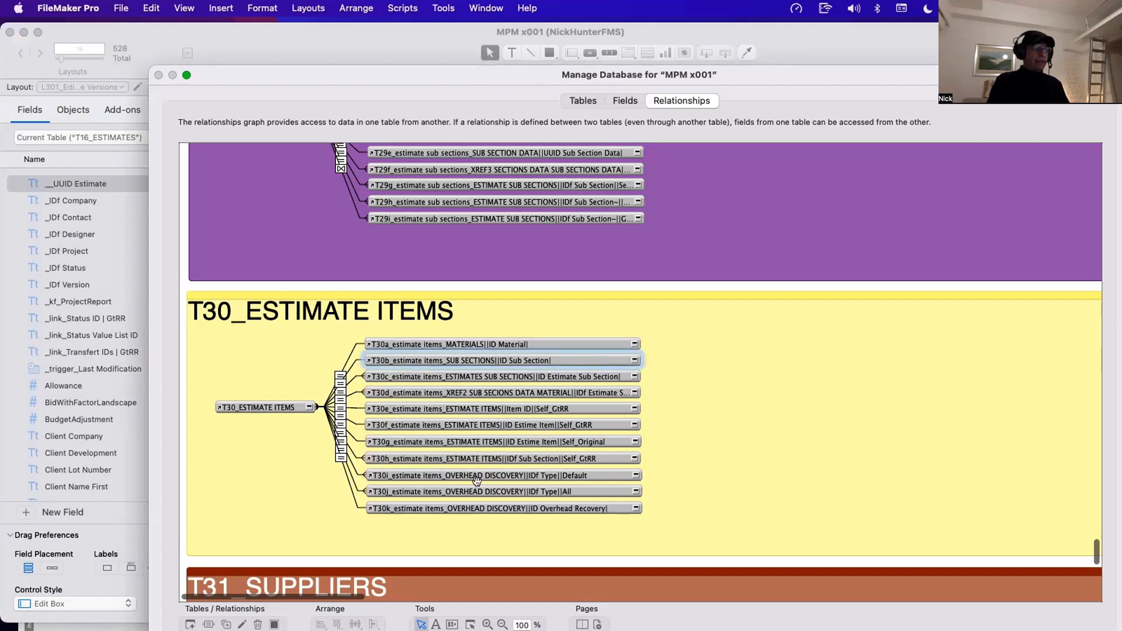
left_click(475, 507)
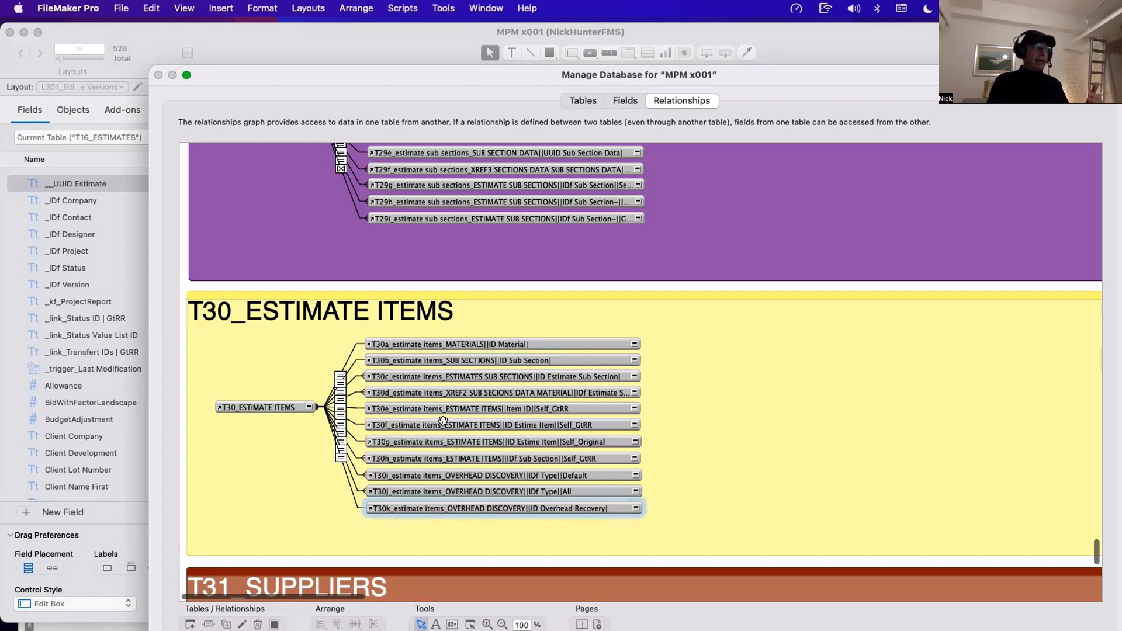
Step: Display the fields of the ESTI_Estimate Items table and look through the whole field list
left_click(624, 102)
left_click(300, 117)
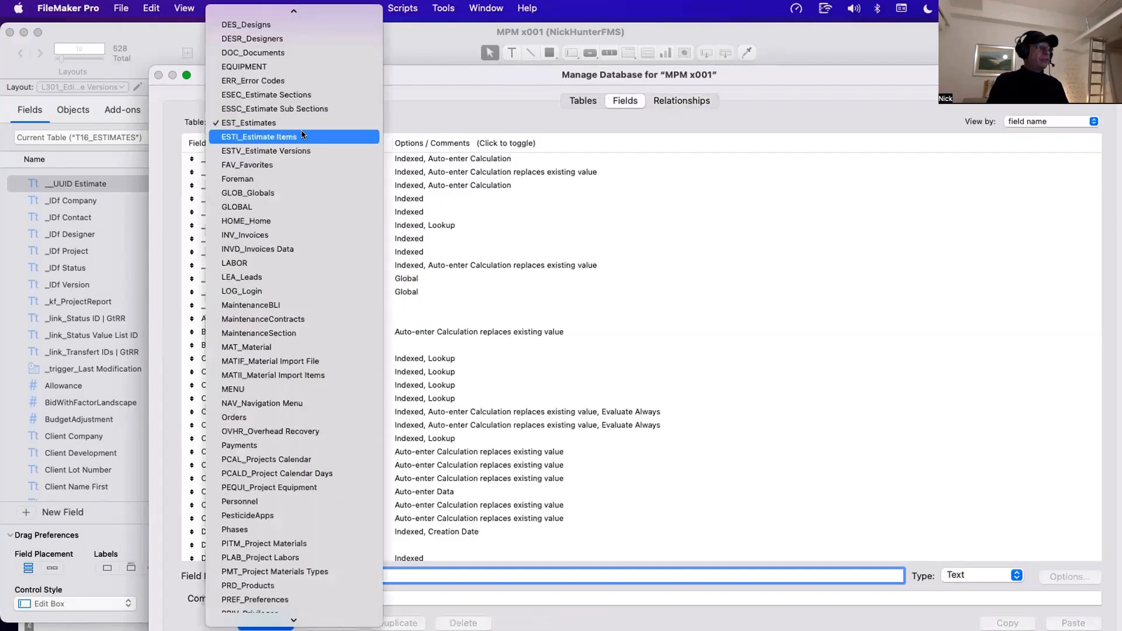
left_click(263, 136)
scroll(436, 302, "down", 20)
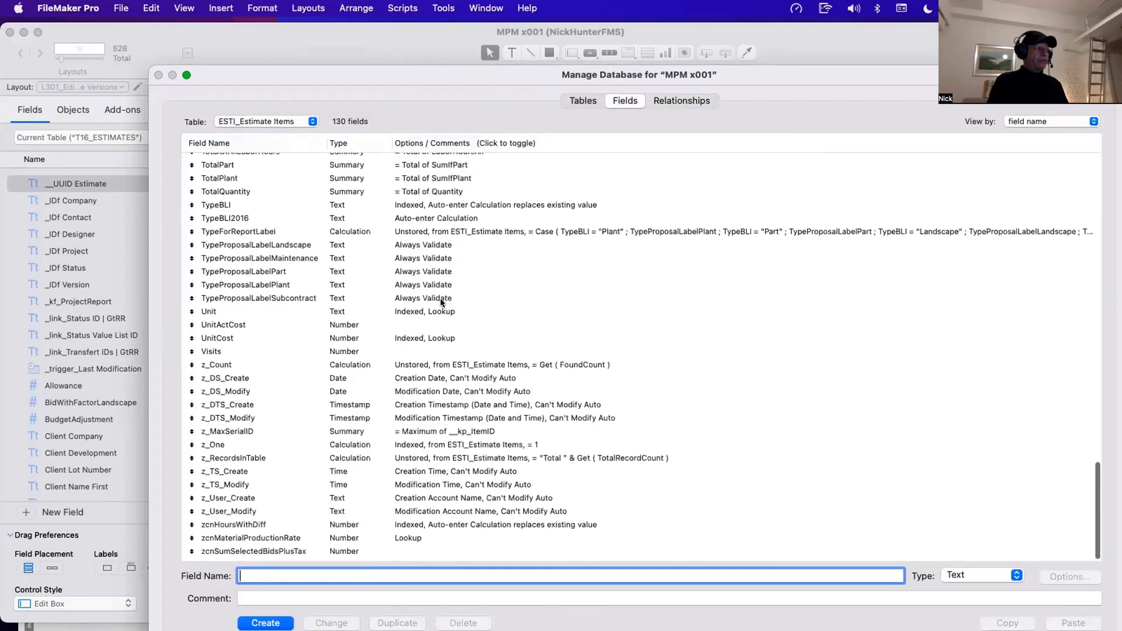
scroll(432, 310, "up", 20)
scroll(433, 310, "up", 3)
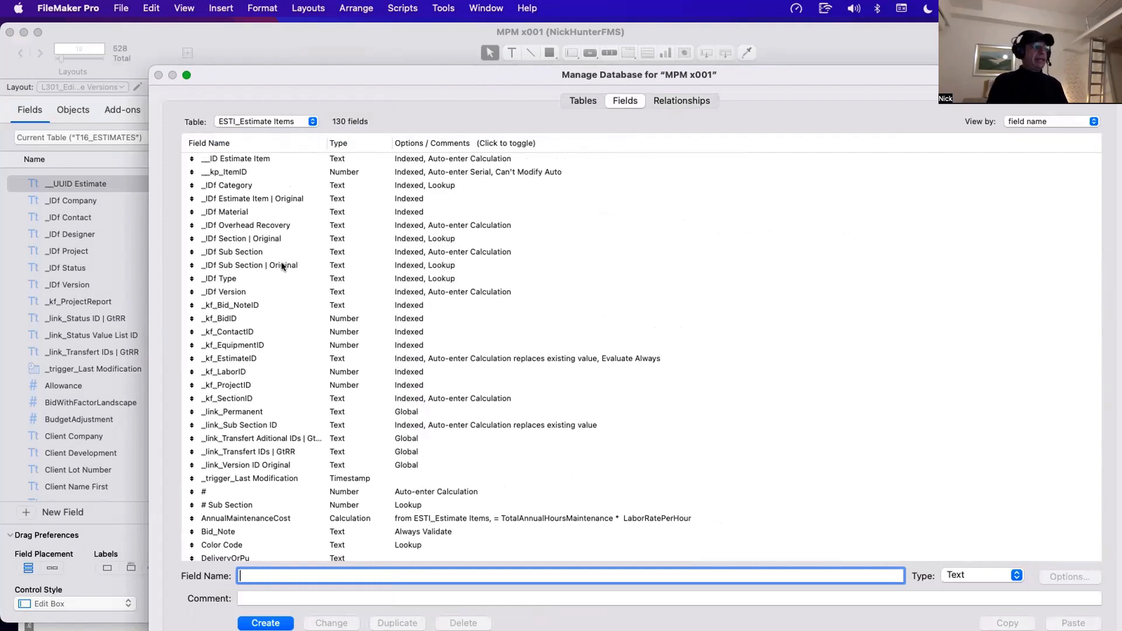
Step: Highlight the _IDf Sub Section, Overhead Recovery, Material, Category, Type and Version key fields, plus _kf_ContactID, _kf_EstimateID, _kf_LaborID and _kf_ProjectID
left_click(267, 251)
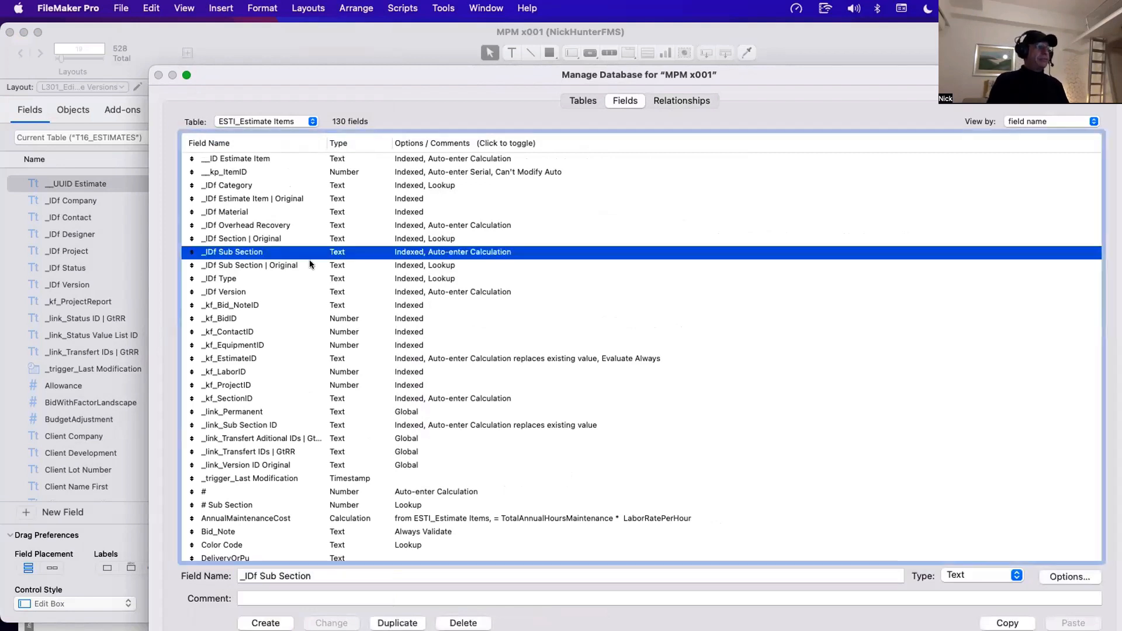
left_click(263, 225, "super")
left_click(256, 213, "super")
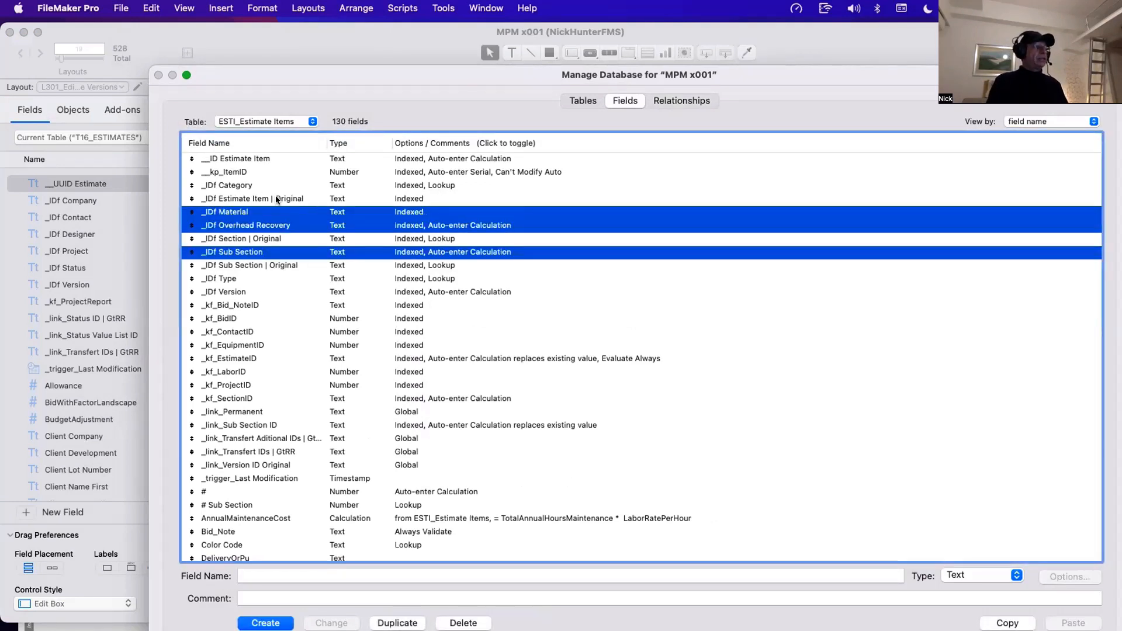
left_click(258, 186, "super")
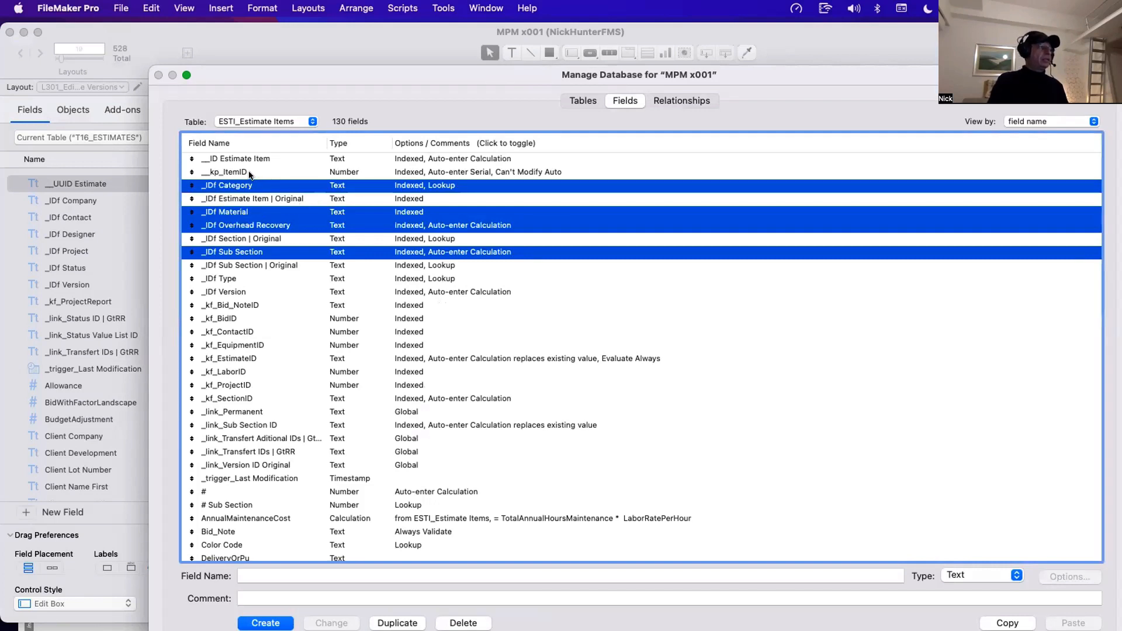
left_click(255, 280, "super")
left_click(259, 291, "super")
left_click(263, 332, "super")
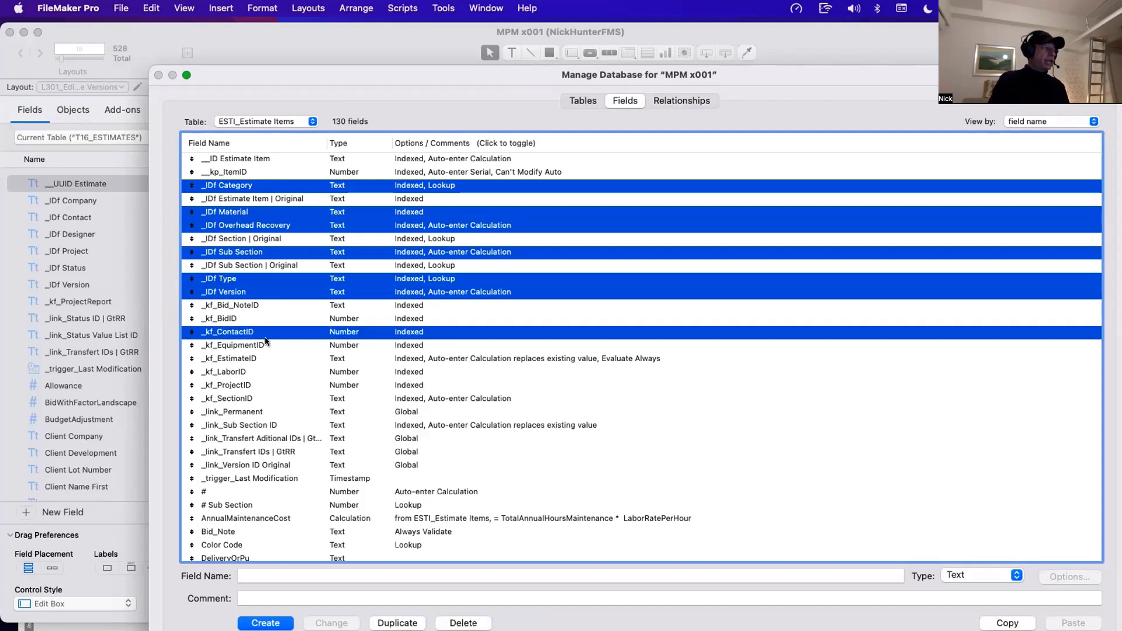
left_click(261, 359, "super")
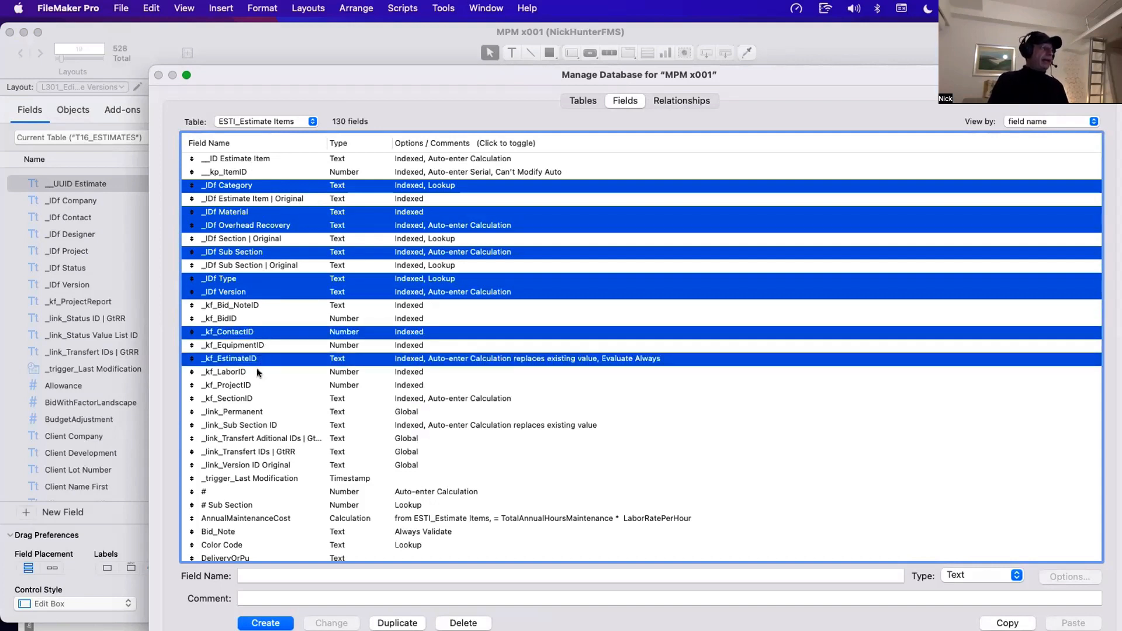
left_click(253, 372, "super")
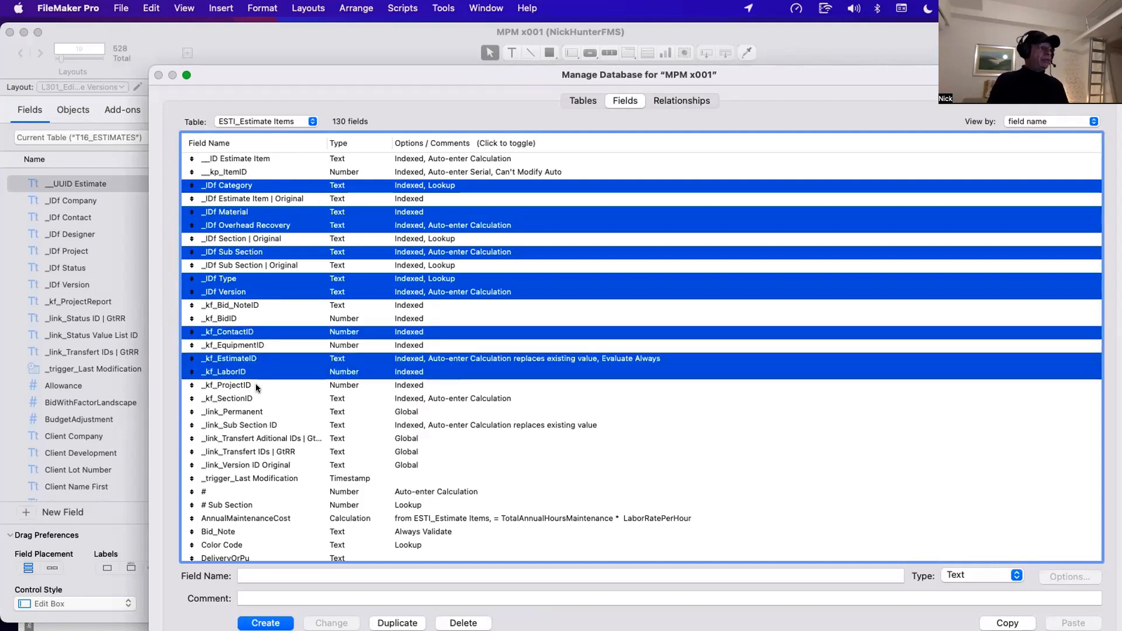
left_click(258, 386, "super")
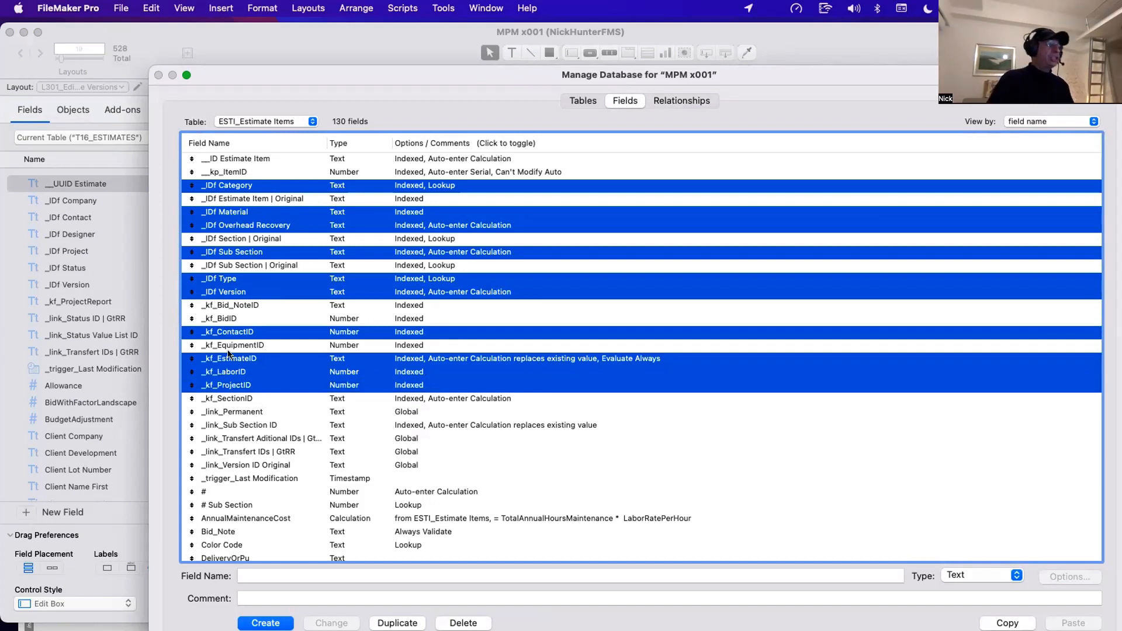
Step: Leave the database definition without keeping changes and select the object containing the estimate items portal on the layout
left_click_drag(395, 76, 409, 158)
key("Escape")
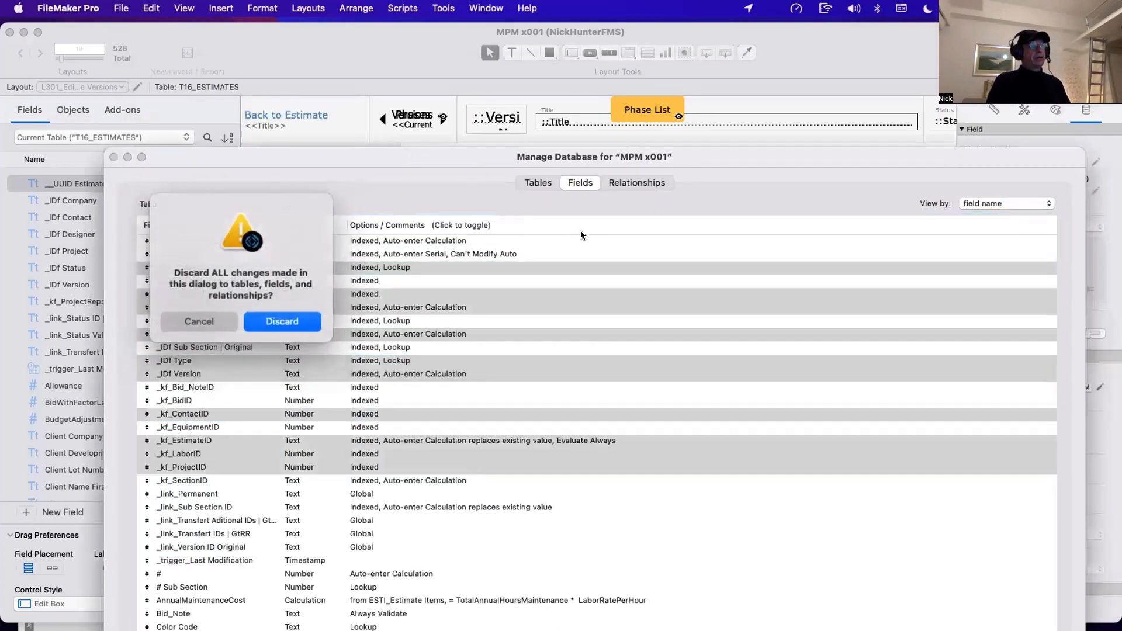
left_click(308, 322)
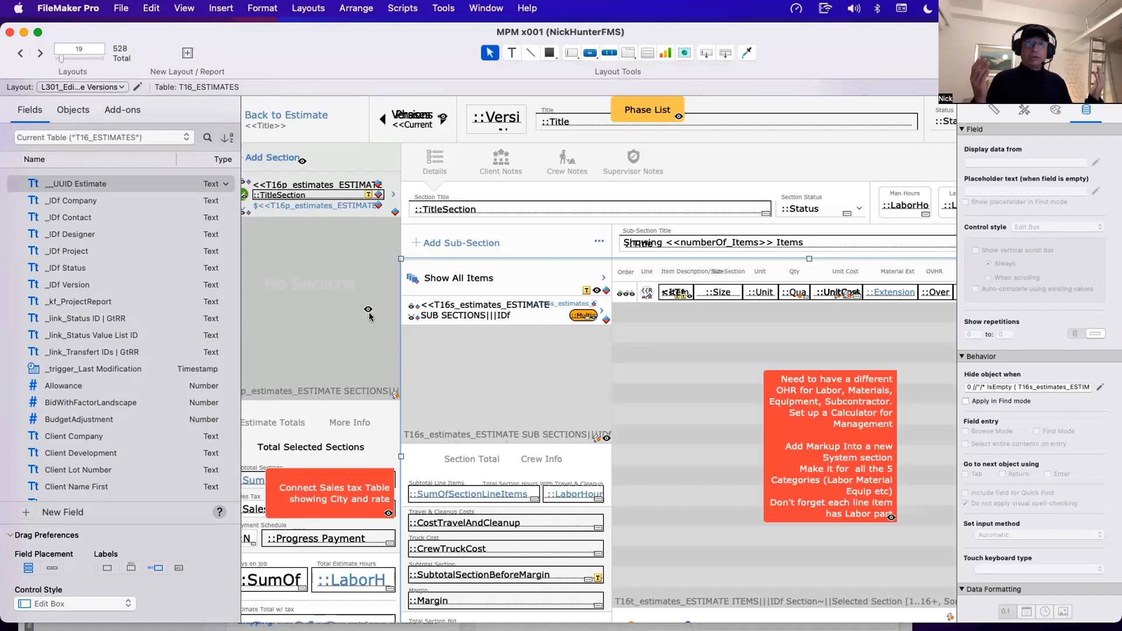
left_click(719, 292)
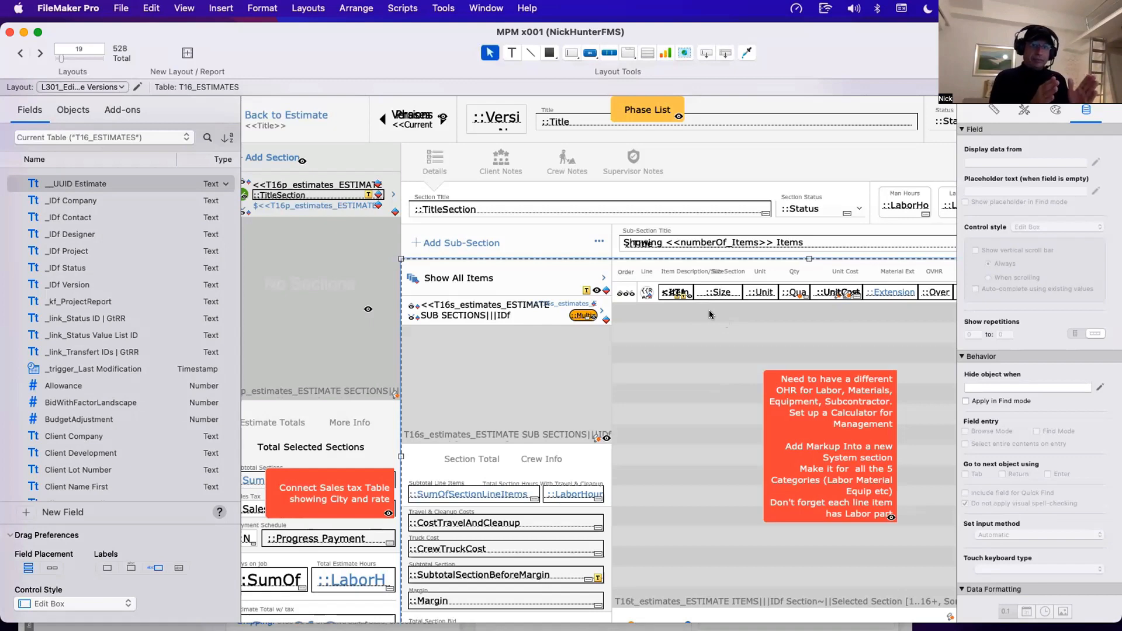
Step: Reopen the relationships graph and locate the T31_SUPPLIERS group
key("super+shift+d")
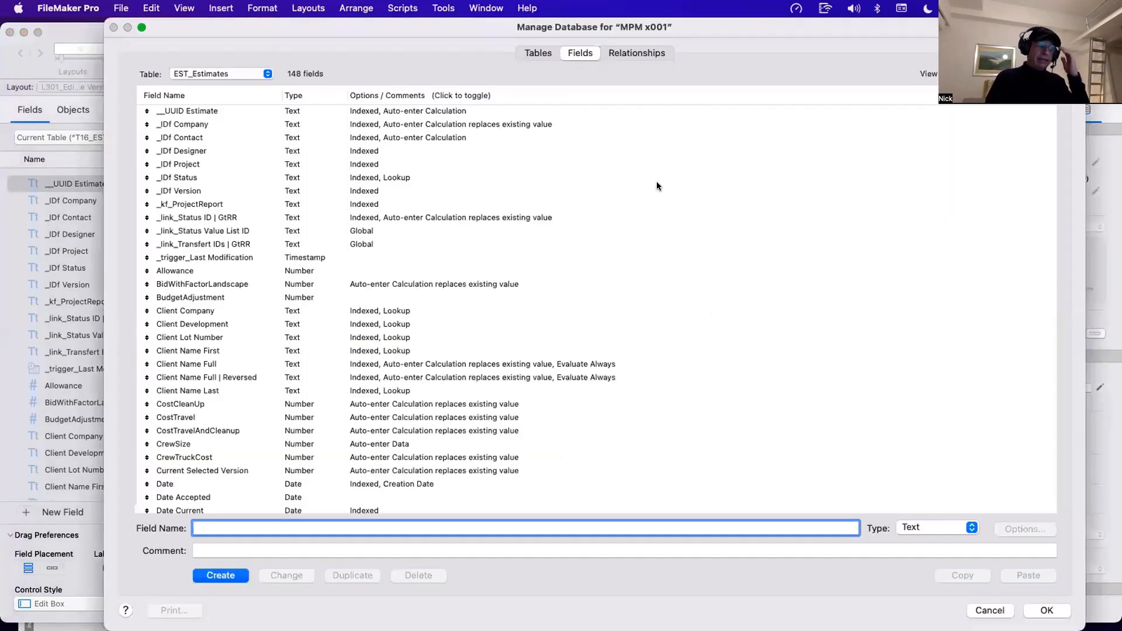
left_click(636, 52)
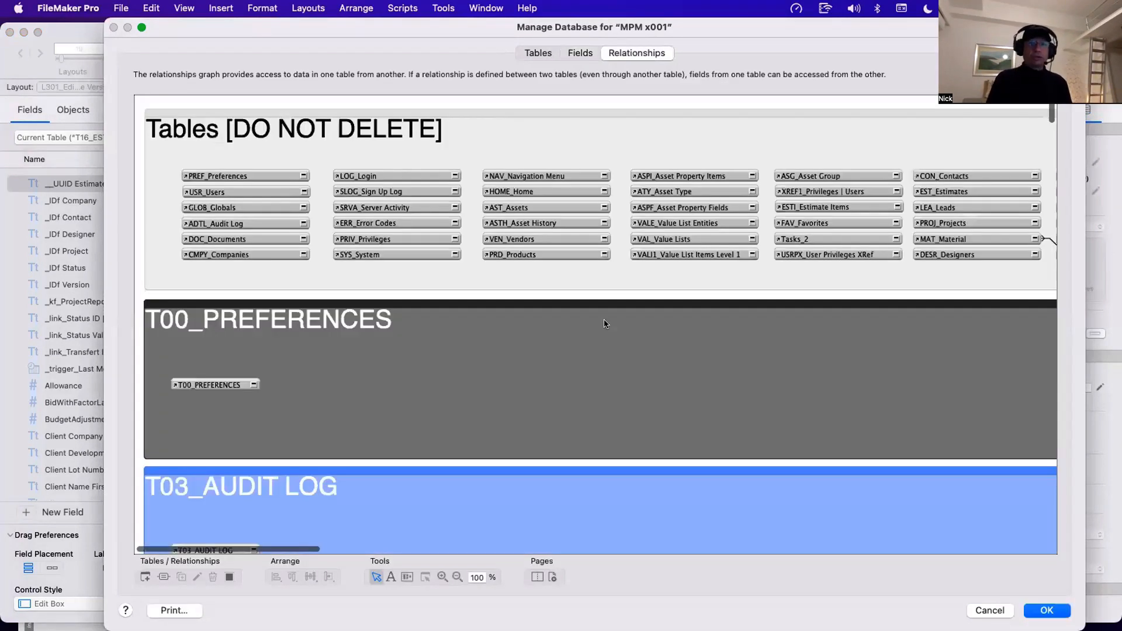
scroll(605, 323, "down", 20)
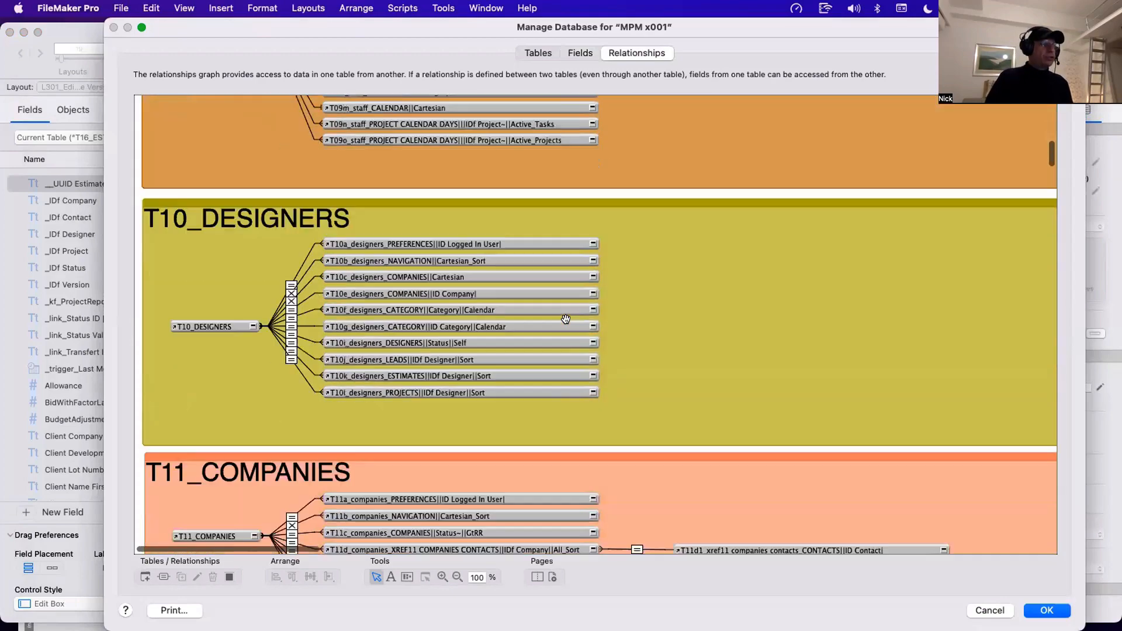
scroll(565, 323, "down", 20)
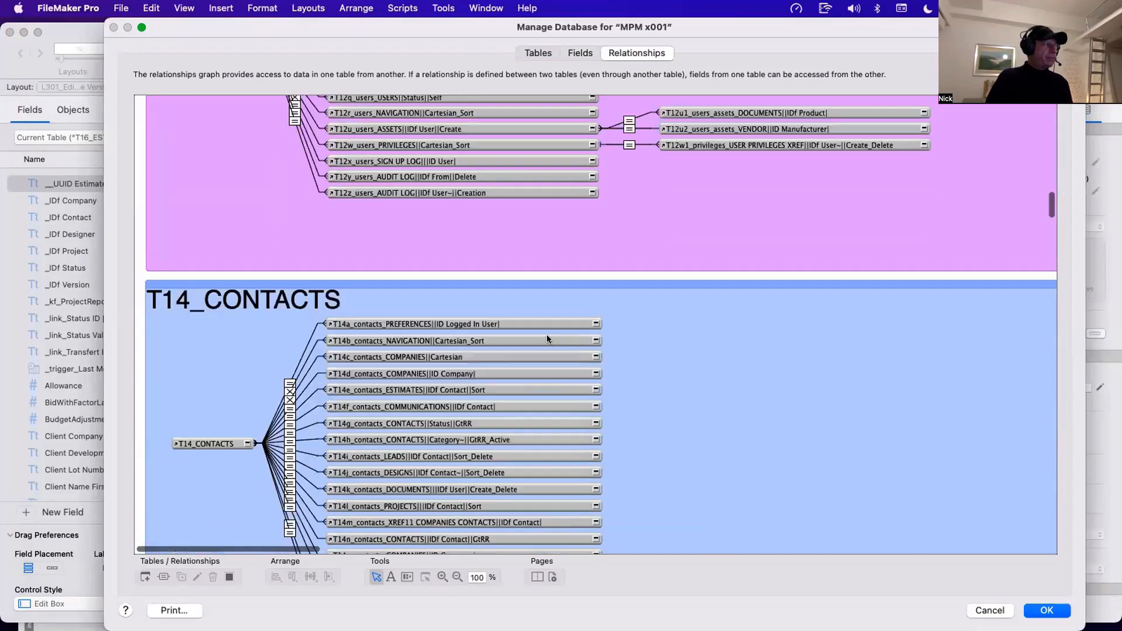
scroll(548, 339, "down", 20)
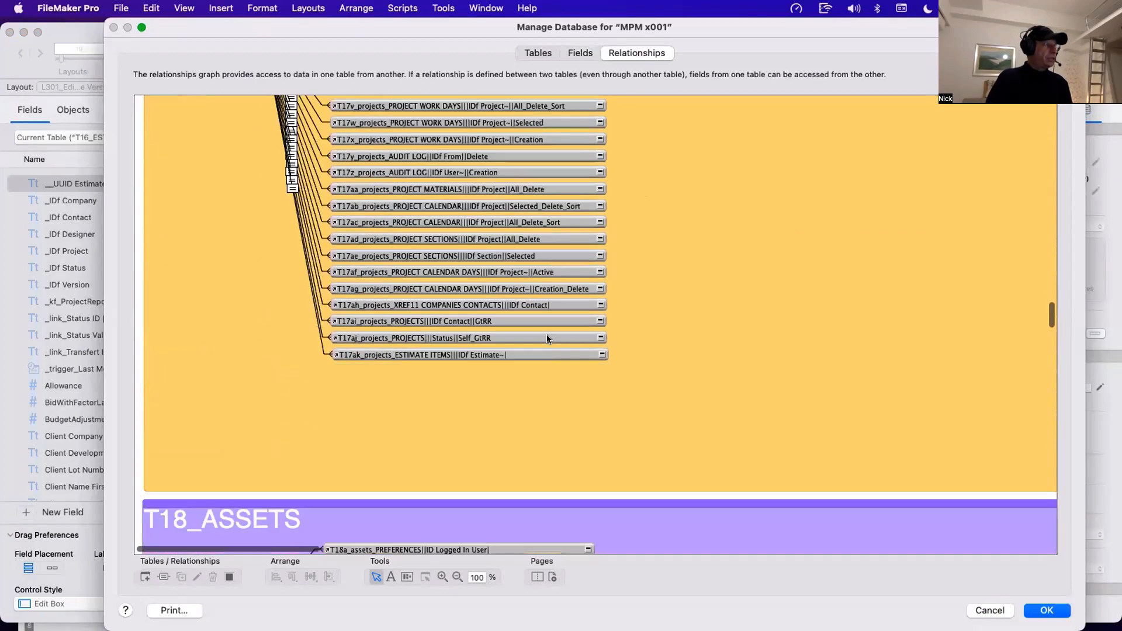
scroll(547, 339, "down", 15)
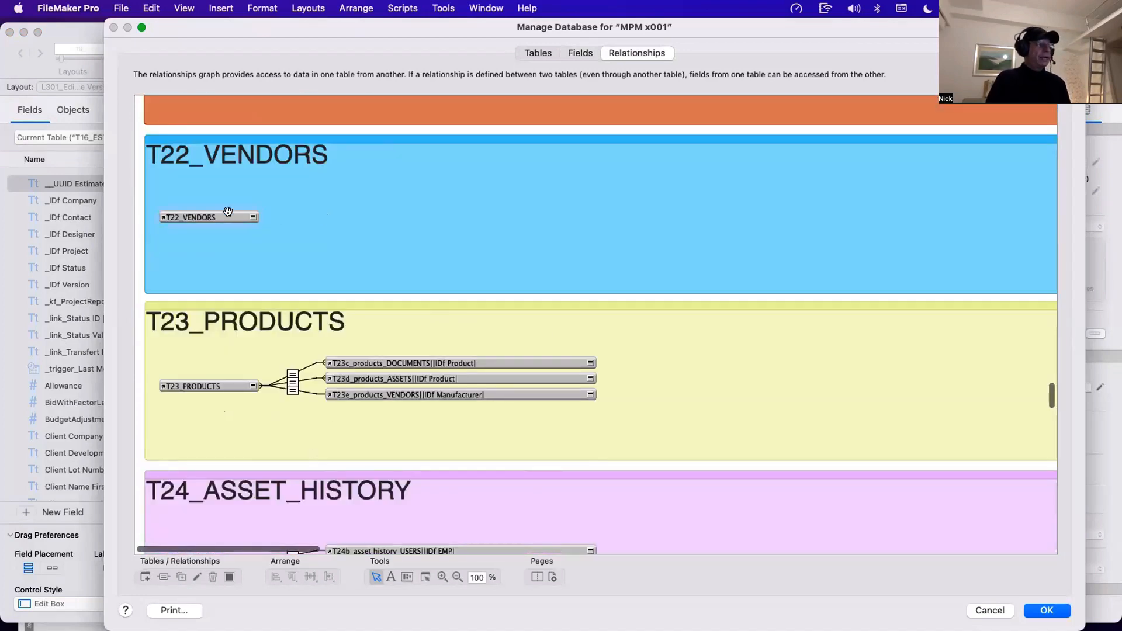
scroll(261, 240, "down", 15)
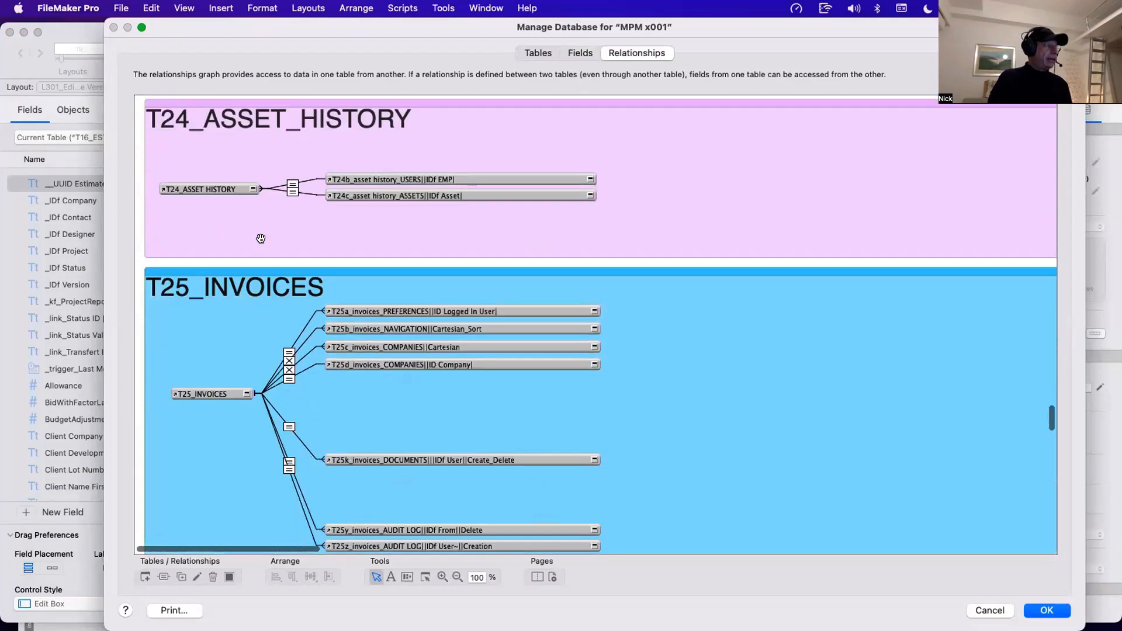
scroll(262, 243, "down", 20)
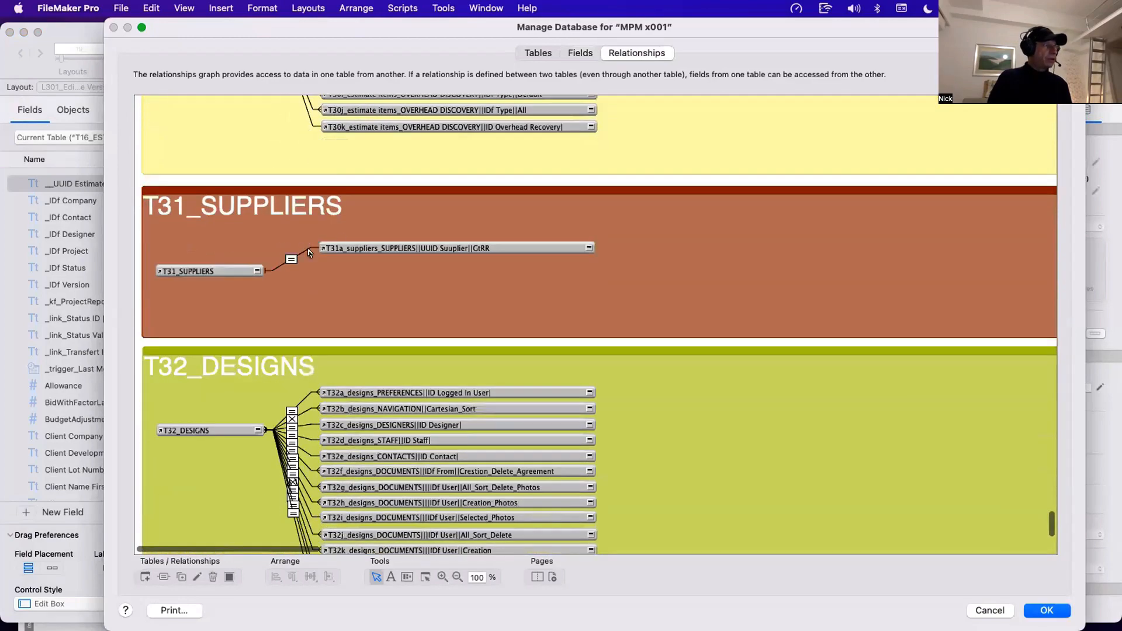
Step: Duplicate the T31a_suppliers_SUPPLIERS||UUID Suuplier||GtRR table occurrence in the T31_SUPPLIERS group
left_click(372, 248)
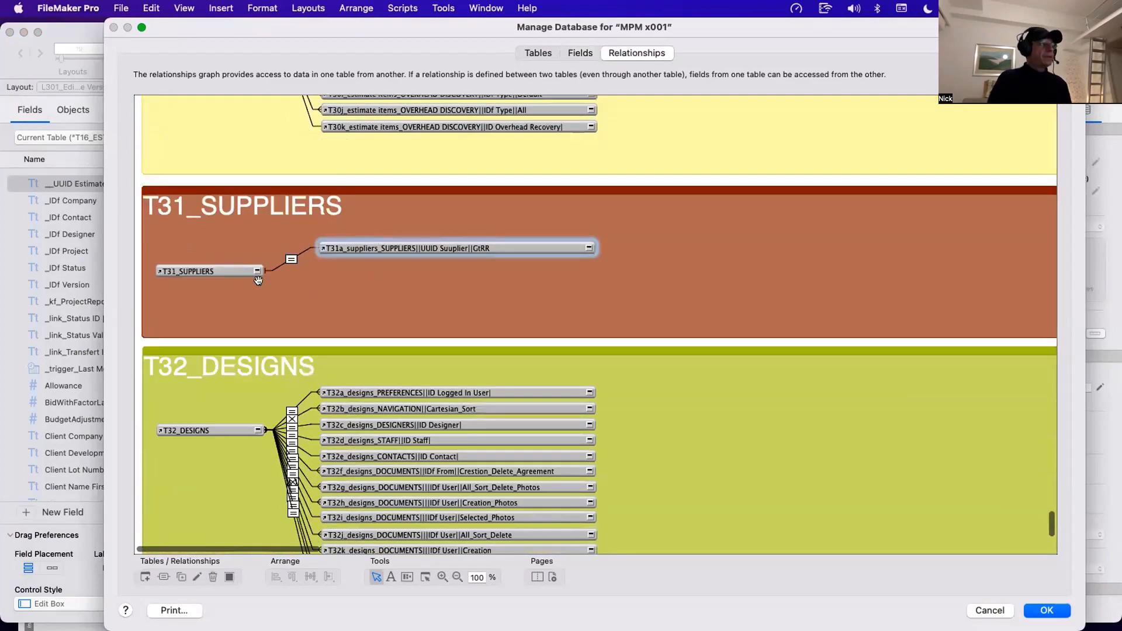
left_click(210, 270)
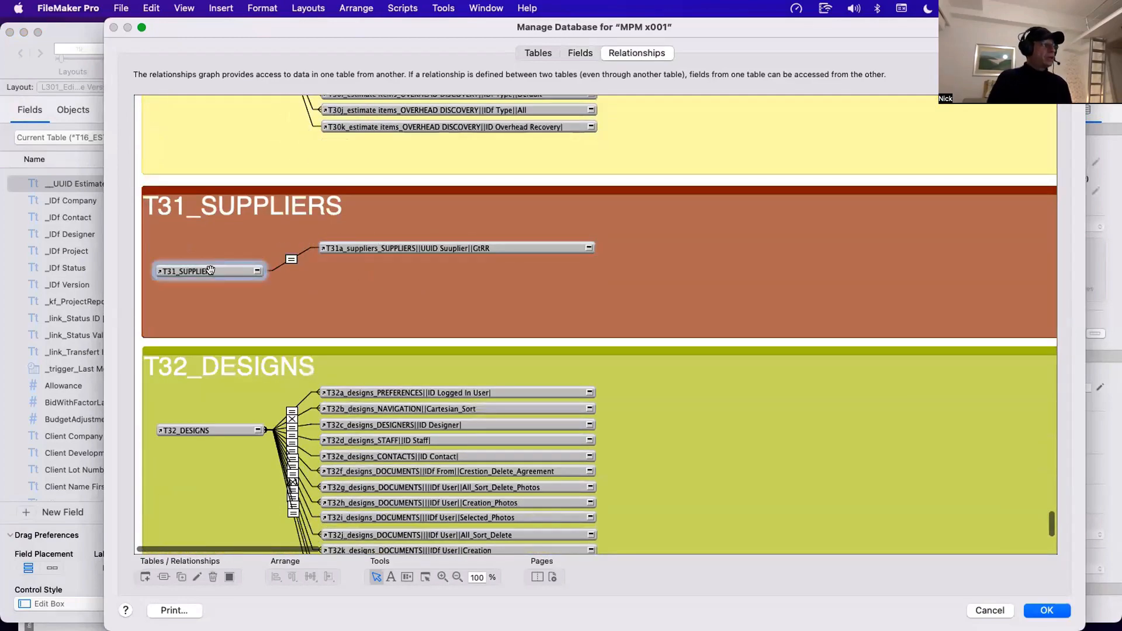
left_click(434, 248)
key("super+d")
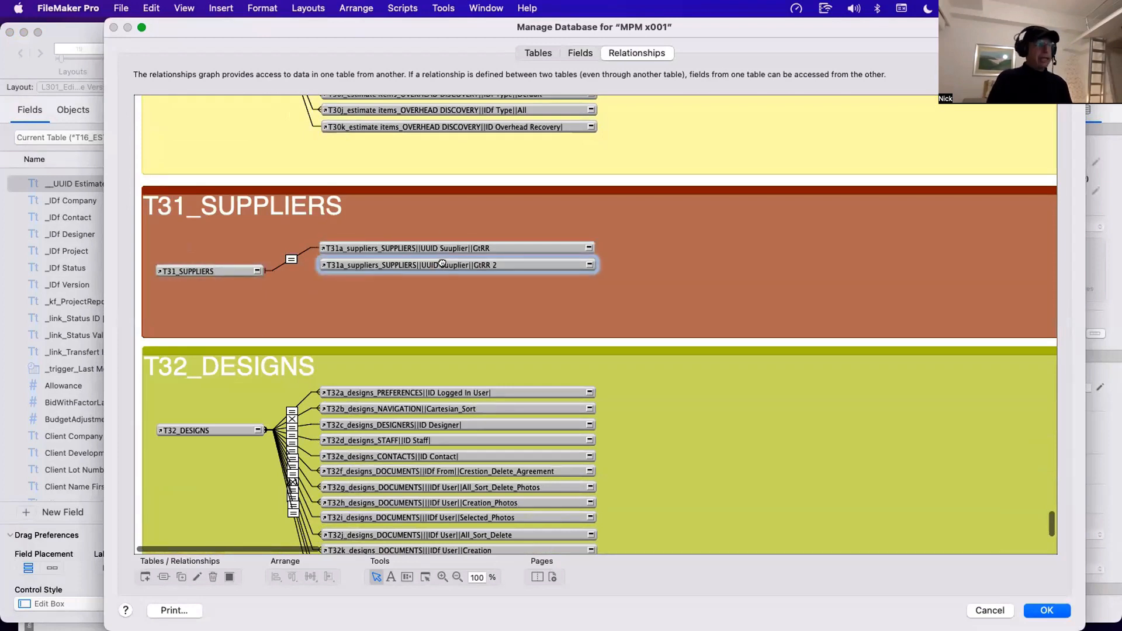
Step: Rename the duplicated occurrence T31a_suppliers_ESTIMATES||IDf Suuplier| and set its source table to ESTI_Estimate Items
double_click(442, 263)
left_click_drag(733, 578, 778, 579)
type("ESTIMATES||UUID Suupplier||GtRR 2")
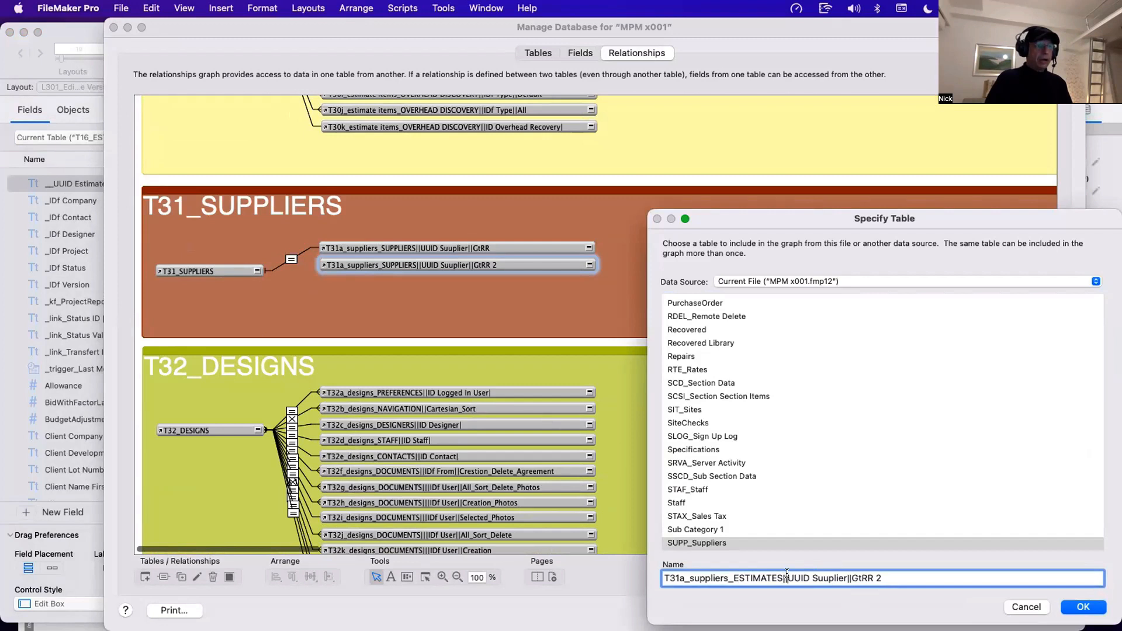
left_click_drag(788, 578, 814, 578)
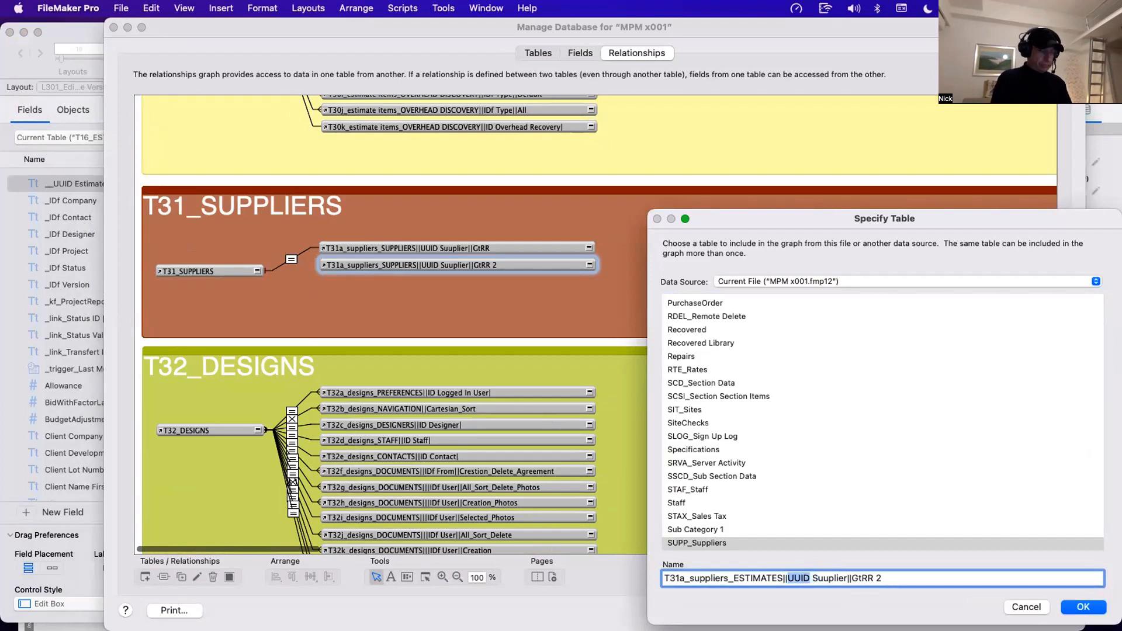
type("U")
key("BackSpace")
type("IDf")
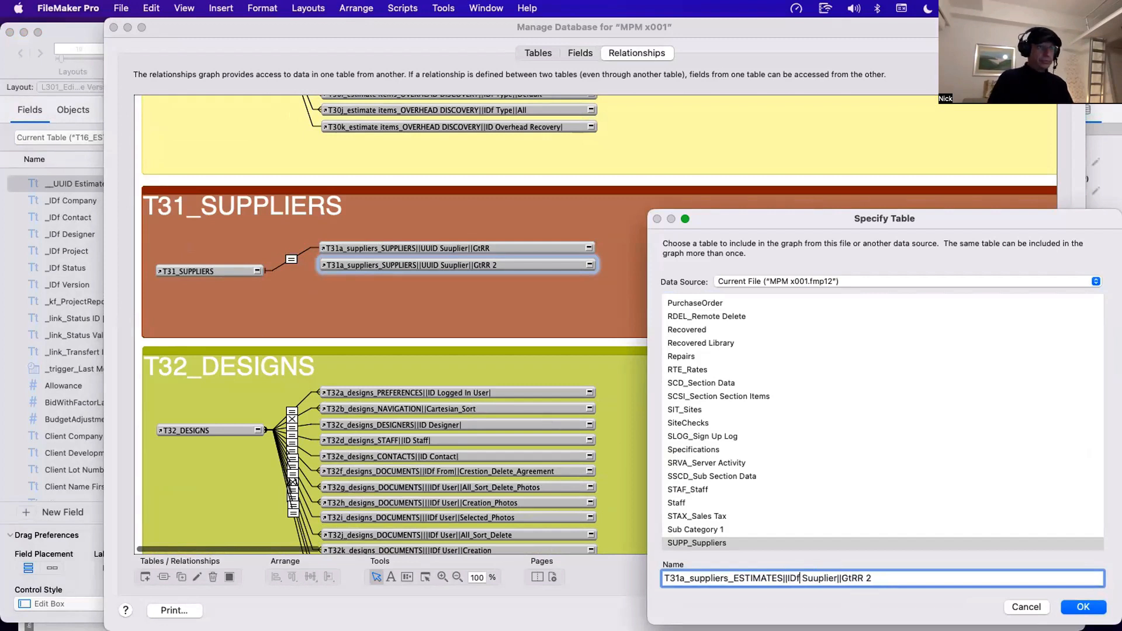
key("BackSpace")
key("BackSpace")
key("BackSpace")
key("BackSpace")
key("BackSpace")
key("BackSpace")
key("BackSpace")
key("BackSpace")
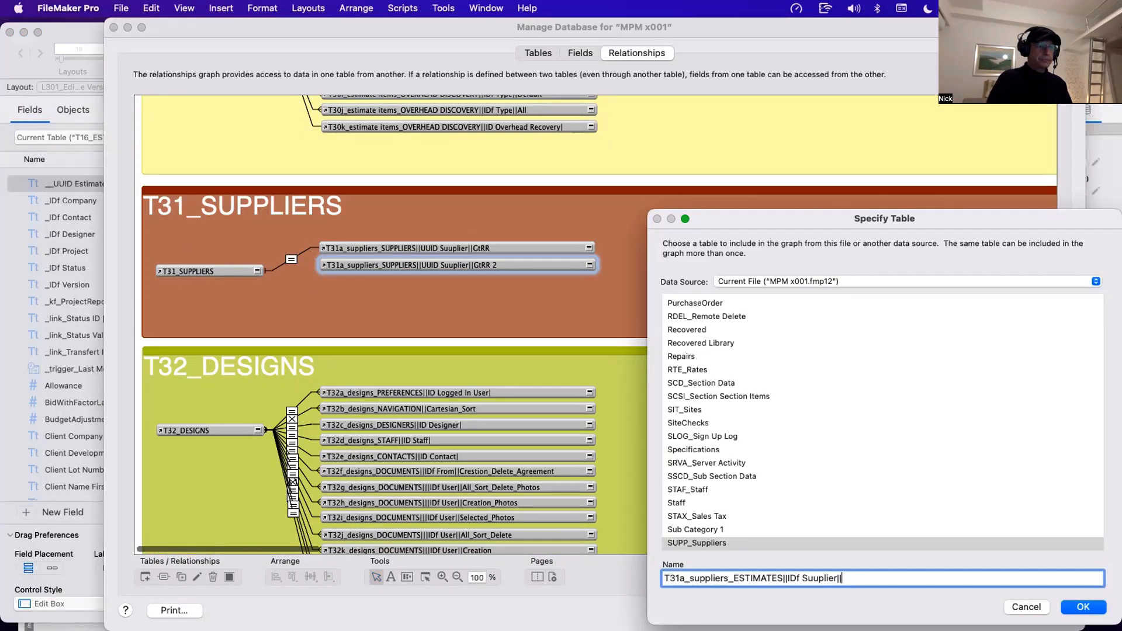
left_click(732, 449)
type("esti")
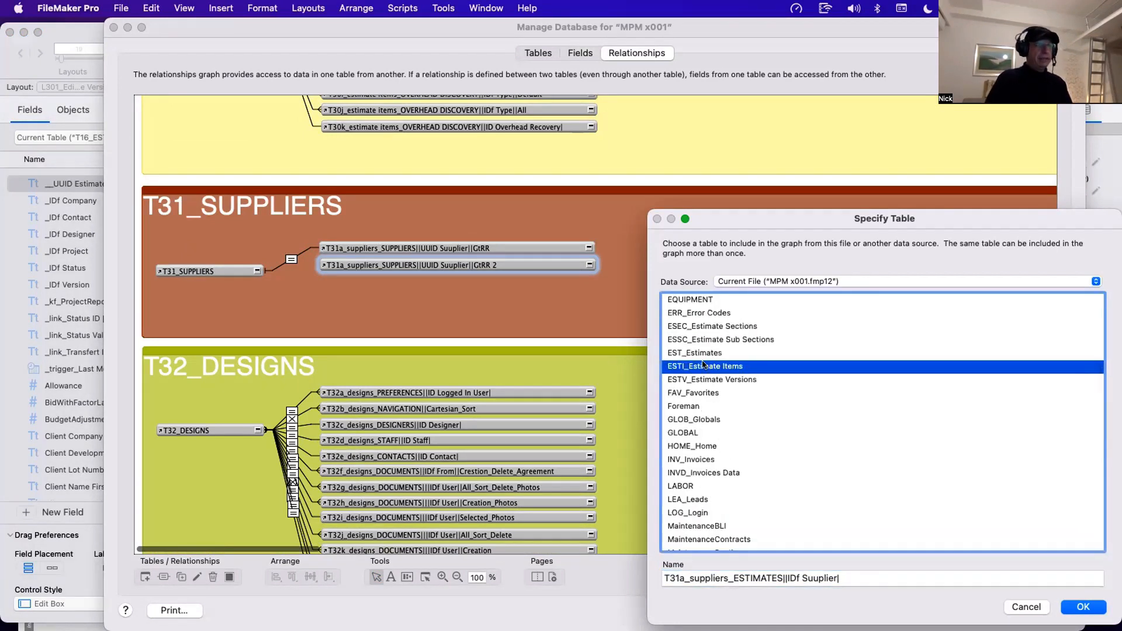
left_click(1079, 609)
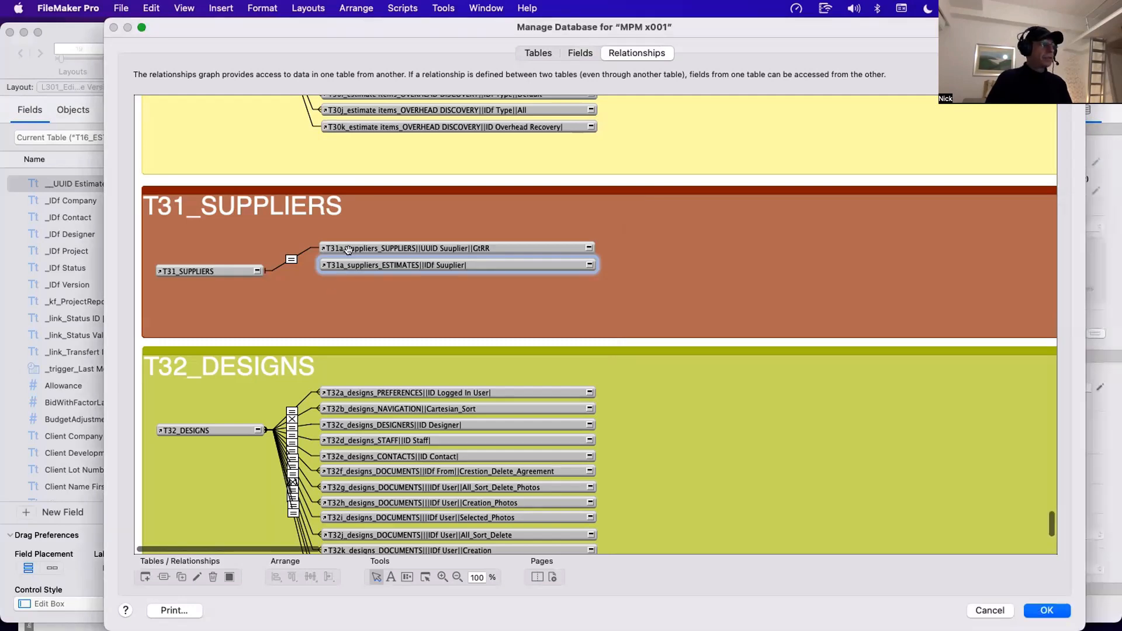
Step: Change the new occurrence's prefix to T31b, naming it T31b_suppliers_ESTIMATES||IDf Suuplier|
left_click(358, 261)
double_click(358, 262)
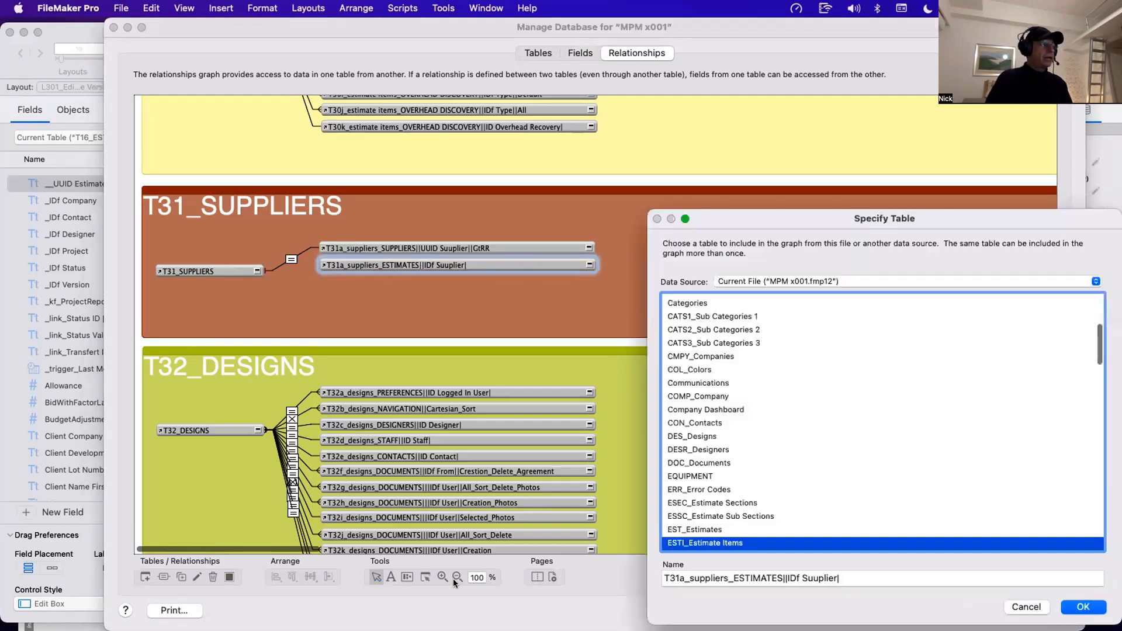
left_click(678, 577)
key("Delete")
type("b")
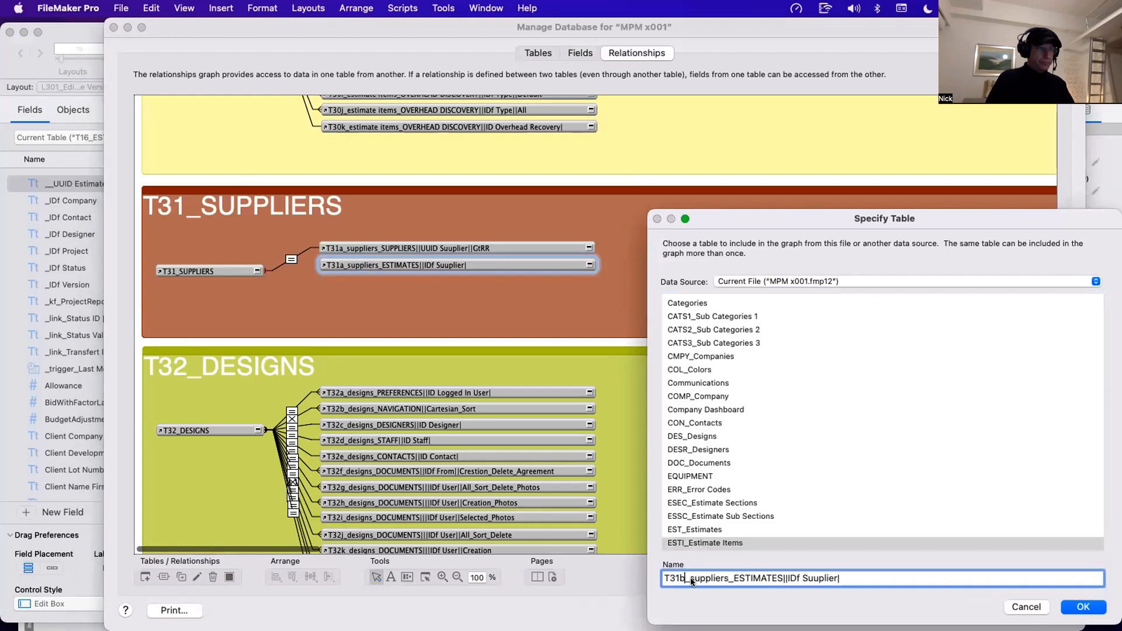
left_click(1084, 607)
Step: Expand the T31b_suppliers_ESTIMATES and T31_SUPPLIERS field lists, and lengthen the T31b occurrence to examine its key fields
left_click(588, 264)
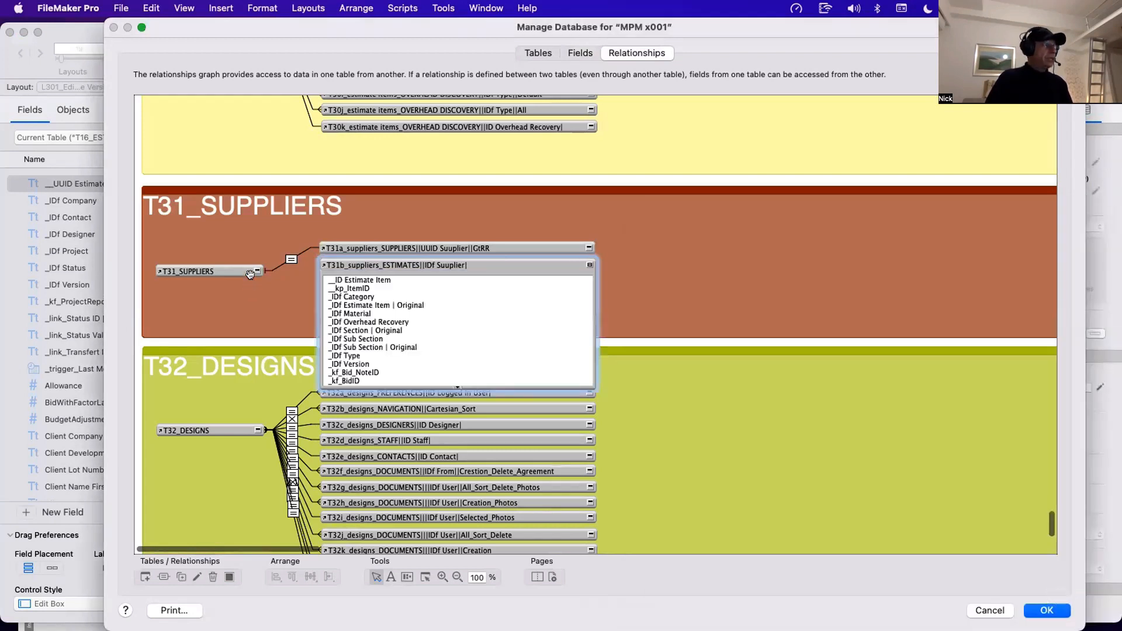
left_click(256, 271)
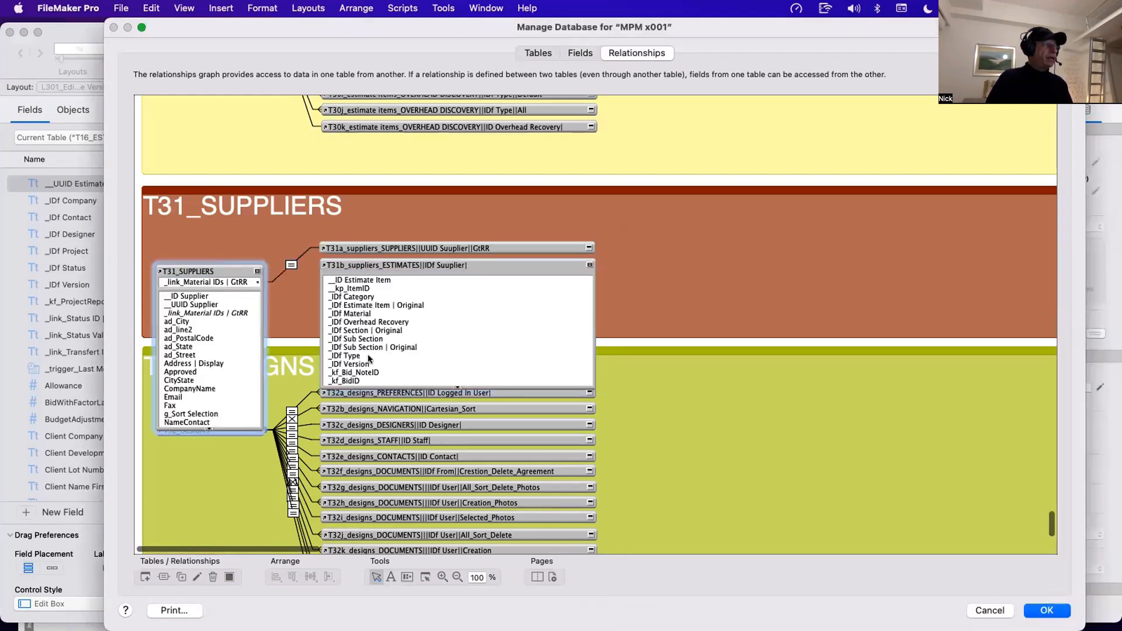
left_click_drag(471, 387, 474, 485)
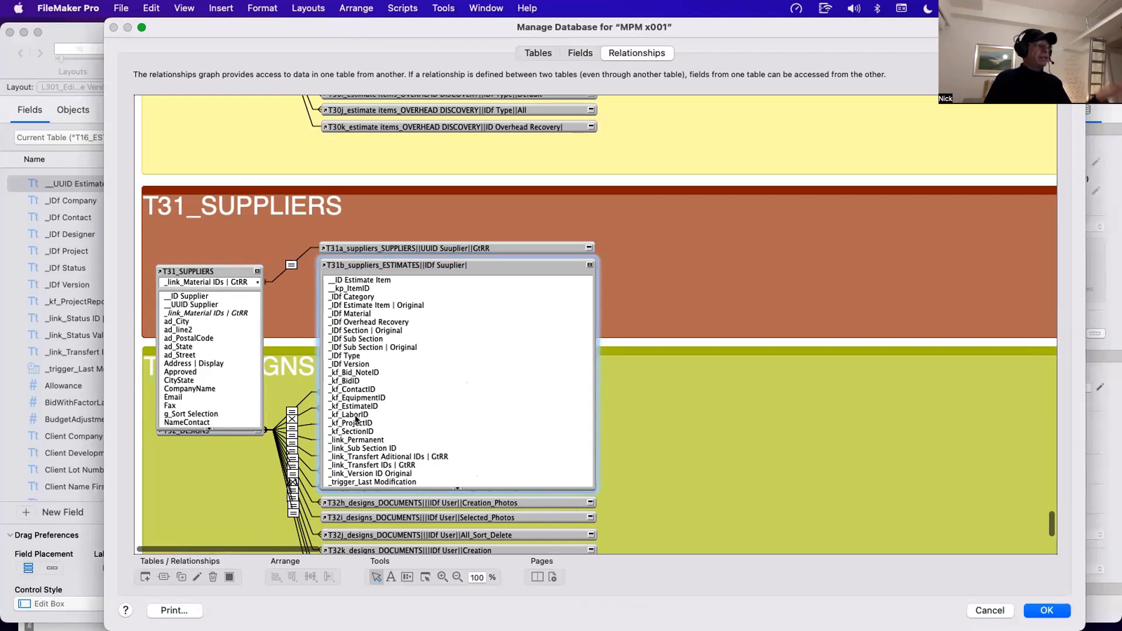
Step: Examine the T31b_suppliers_ESTIMATES key fields, selecting _kf_ContactID and _IDf Estimate Item | Original, beside the T31_SUPPLIERS fields
left_click(353, 398)
left_click(354, 390)
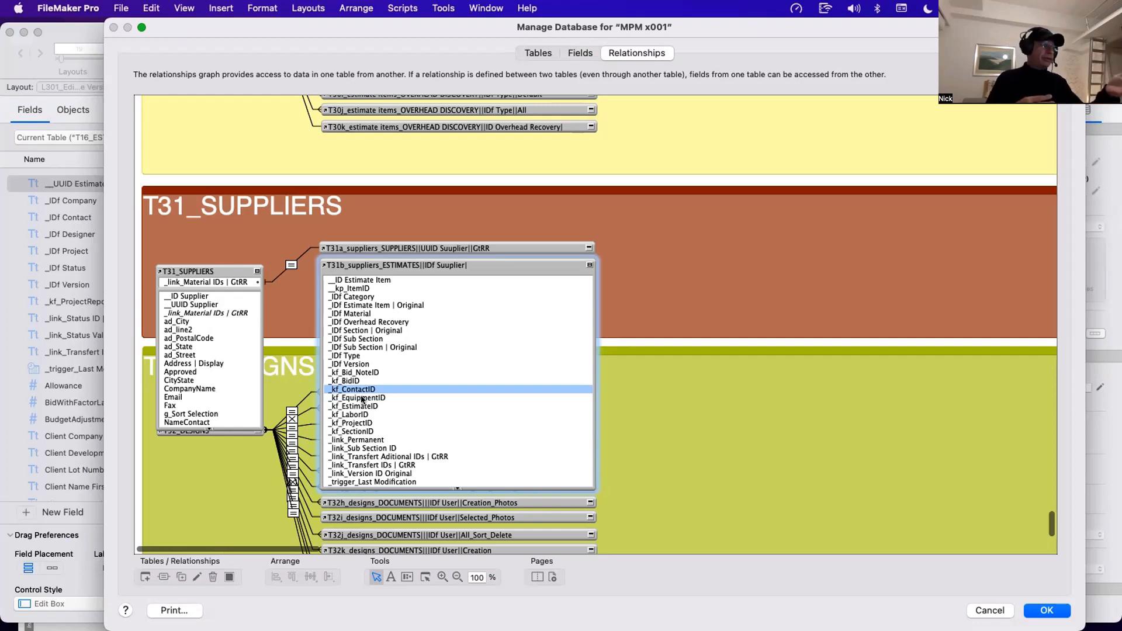
left_click(356, 305)
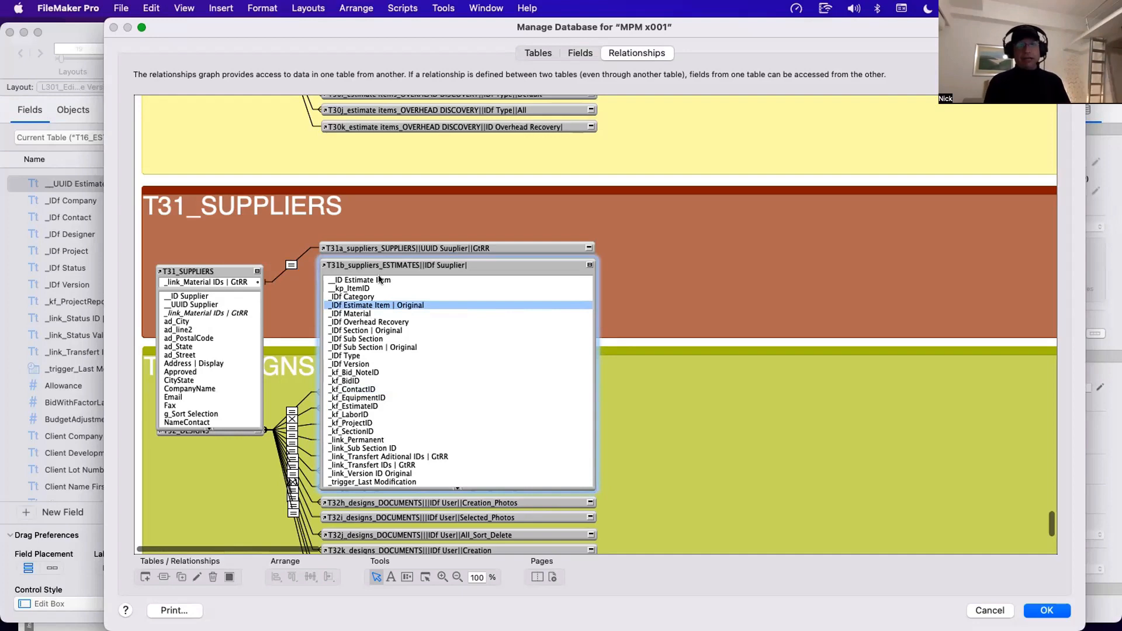
scroll(377, 275, "up", 10)
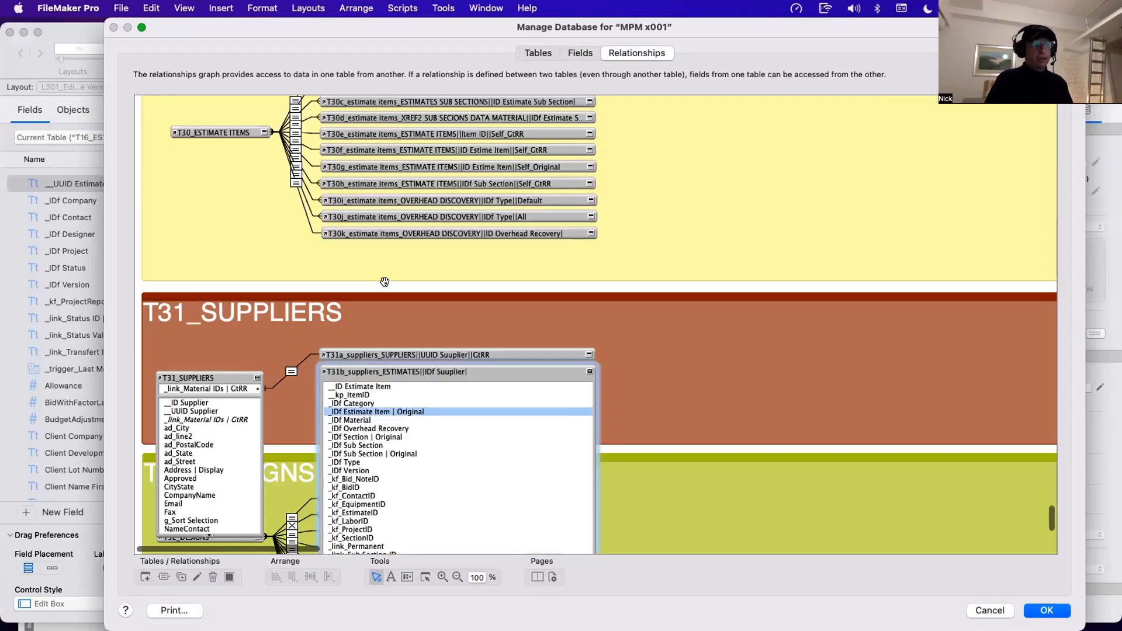
scroll(422, 376, "down", 7)
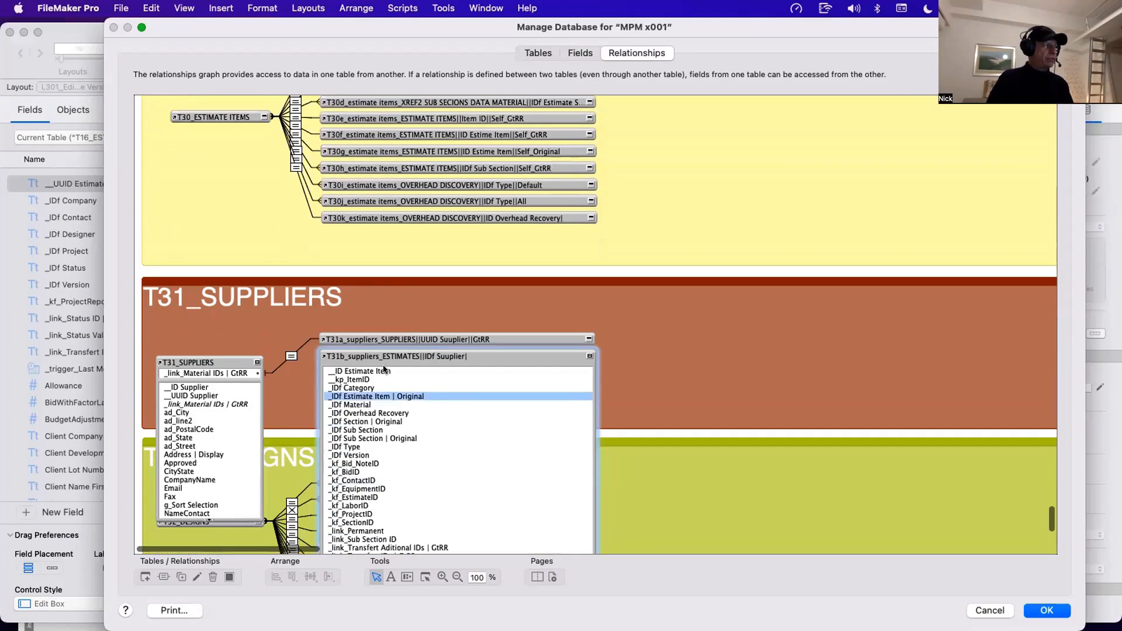
scroll(383, 365, "down", 4)
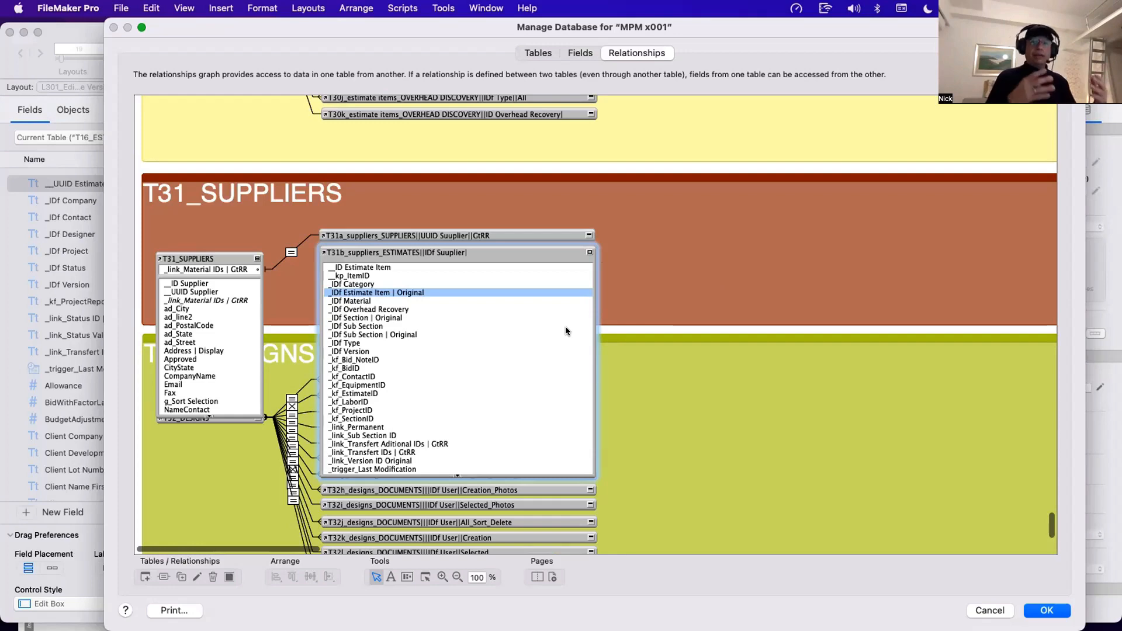
scroll(550, 310, "up", 3)
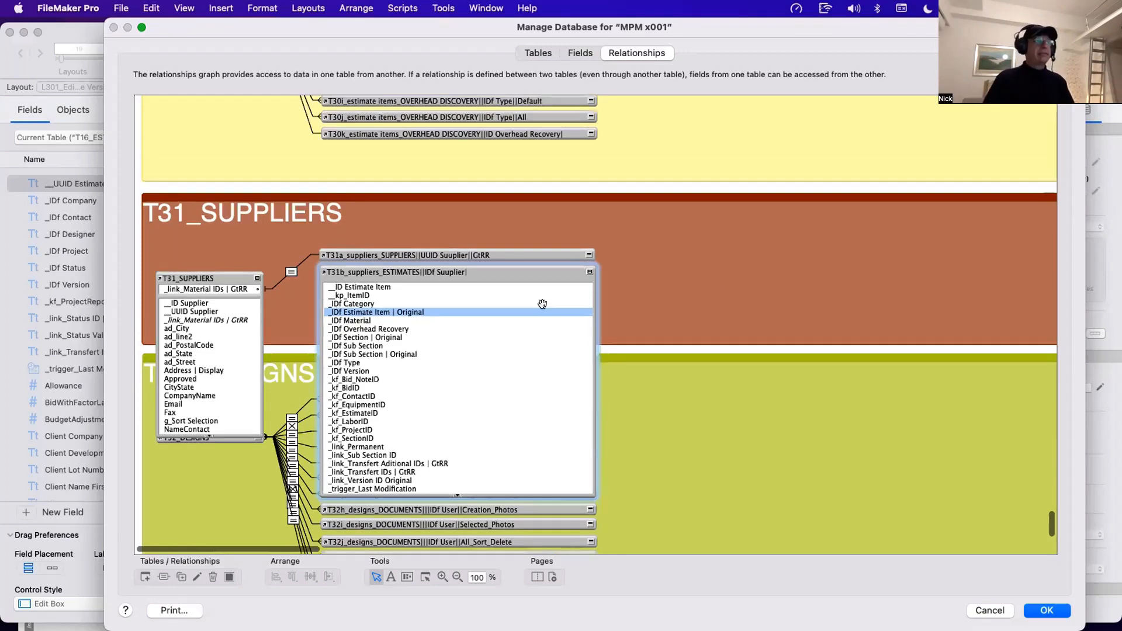
Step: Leave the relationships graph and open the Livestream_Closing_Credit movie from the desktop in QuickTime Player
key("Escape")
left_click(310, 195)
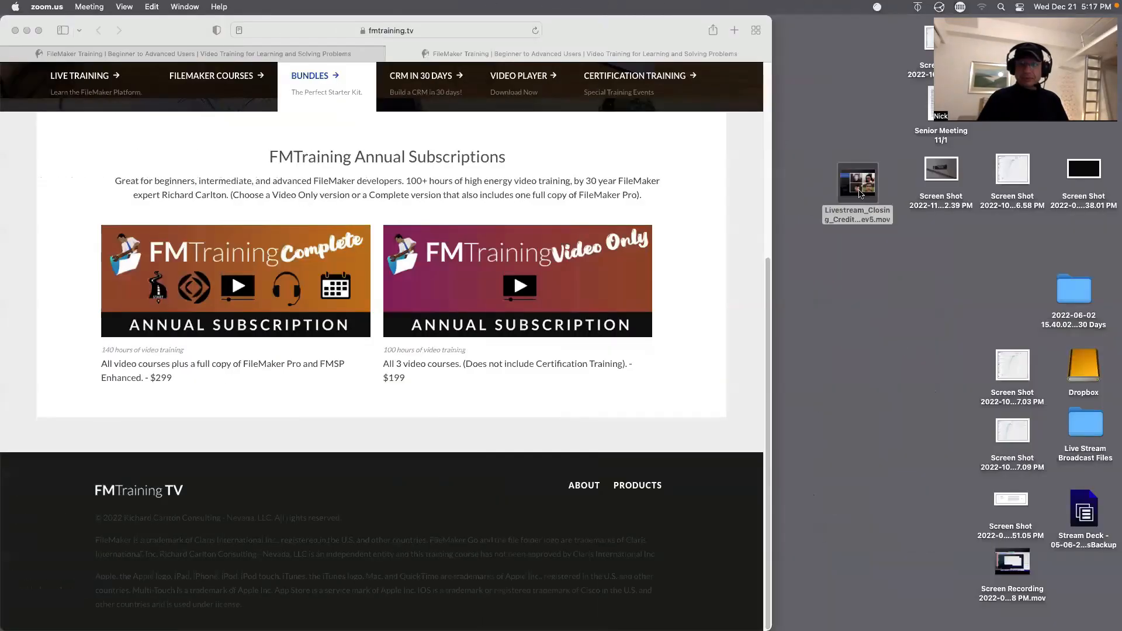
double_click(860, 193)
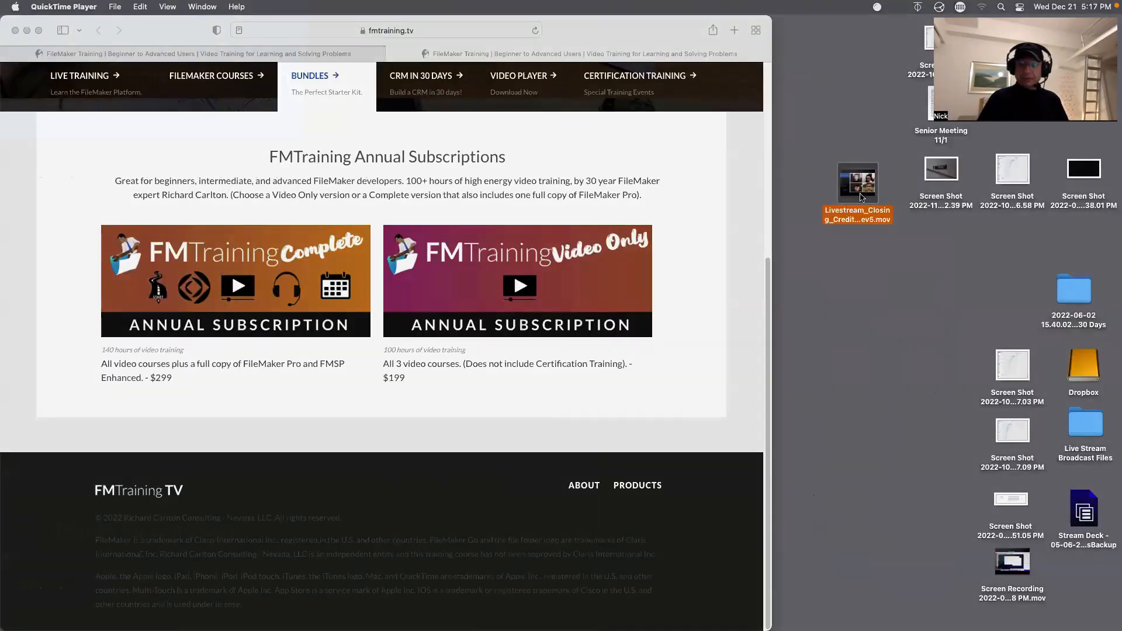